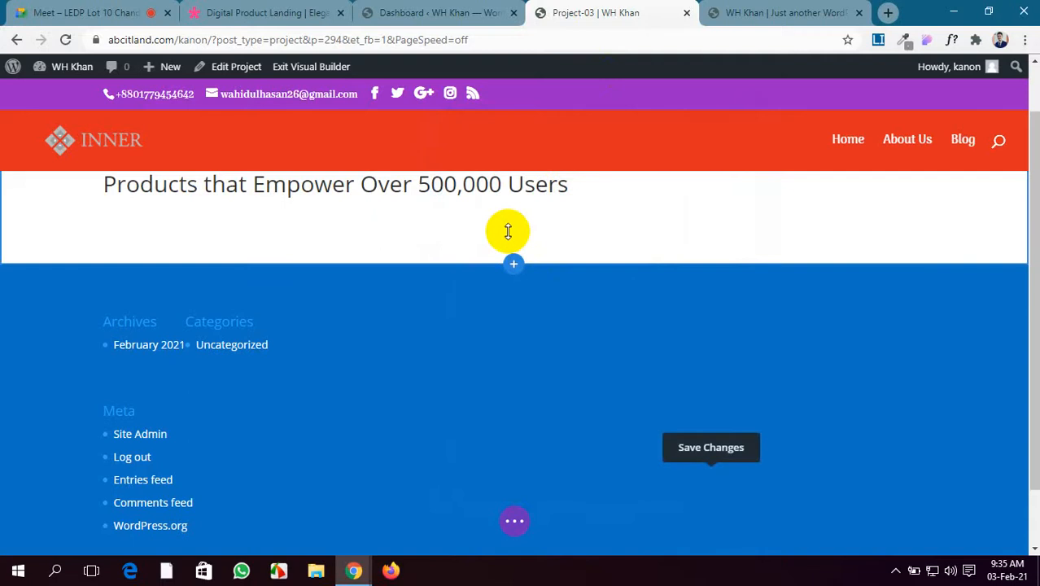
Step: Insert a Text module under the heading, paste the Lorem ipsum paragraph, centre it and save
mouse_move(492, 274)
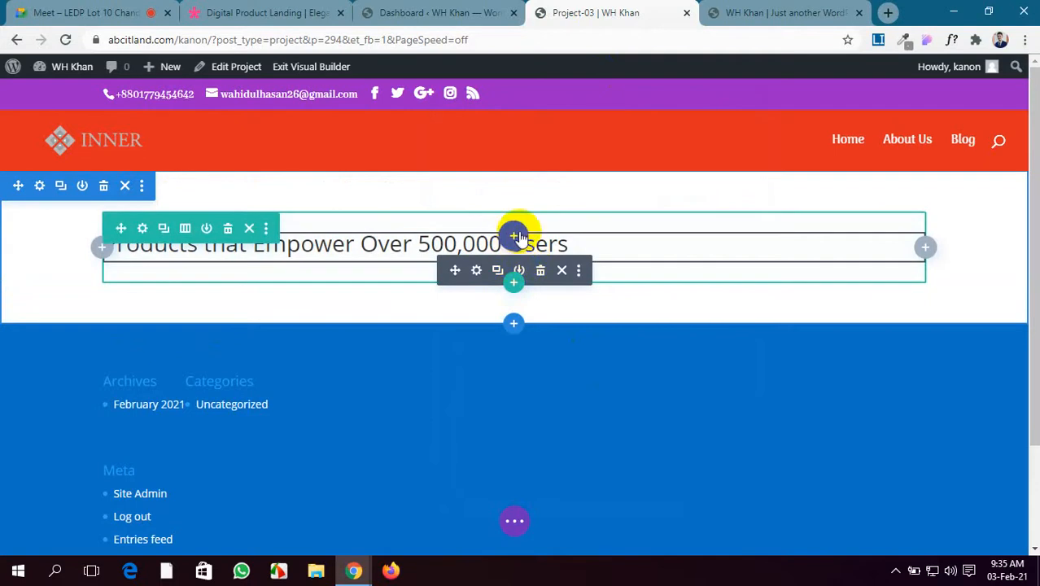
left_click(517, 236)
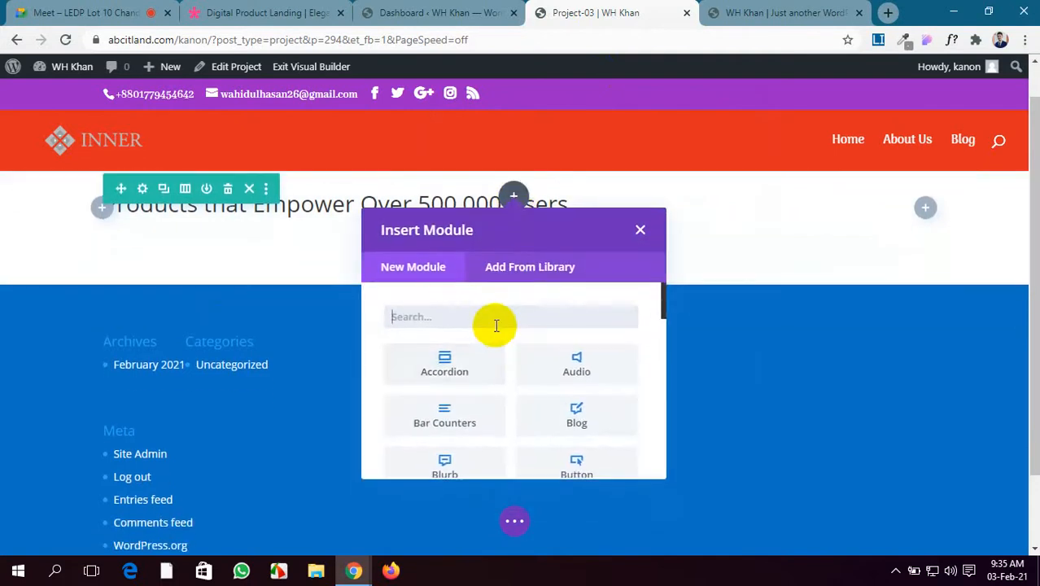
type("text")
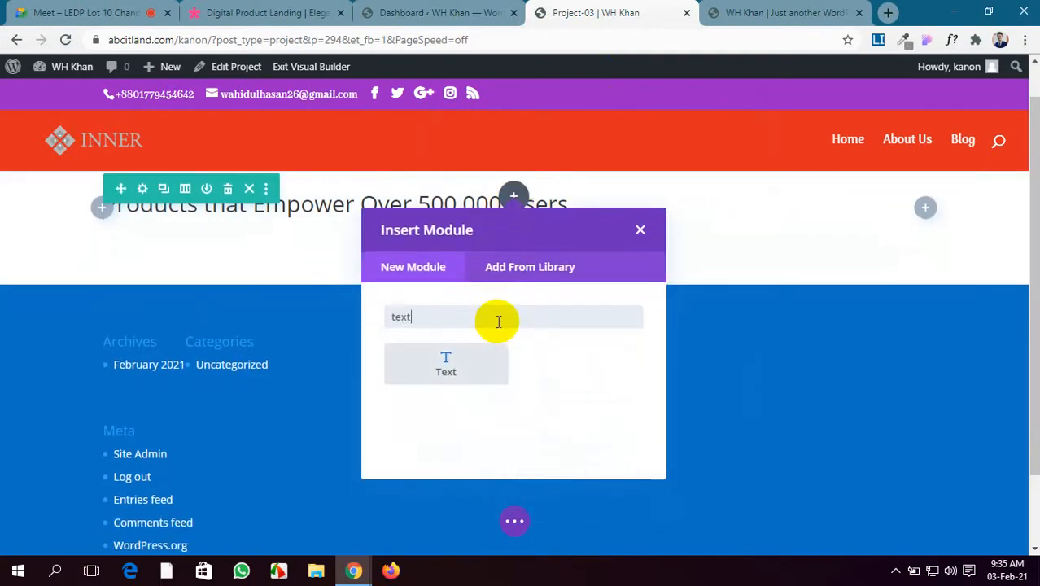
left_click(491, 355)
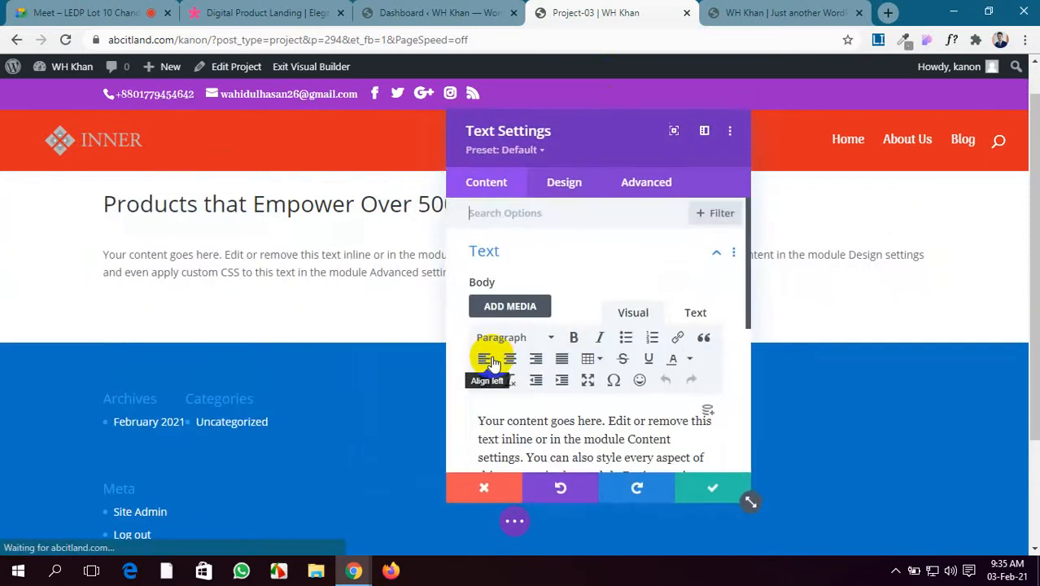
scroll(604, 446, "down", 5)
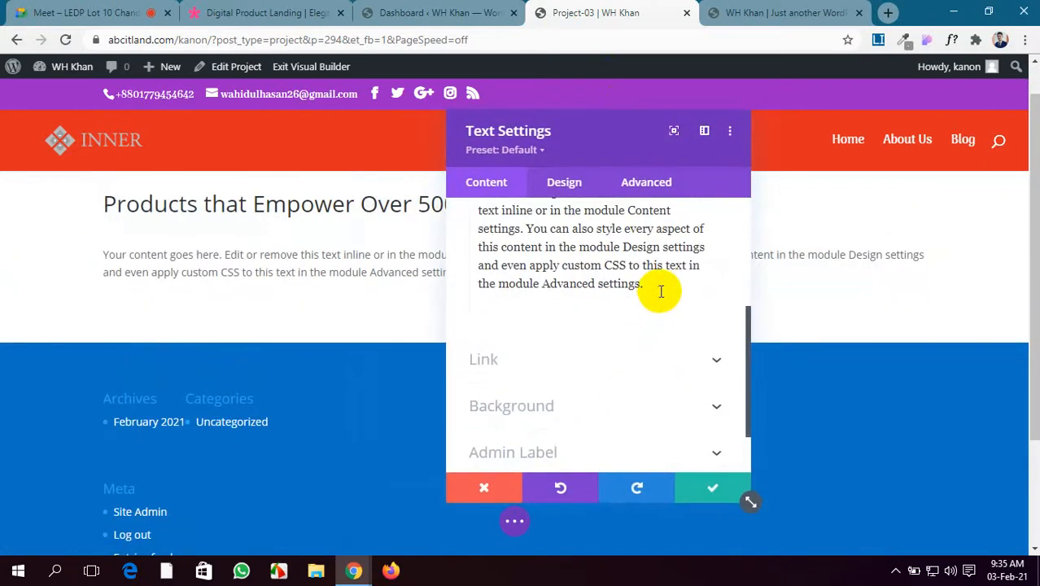
left_click_drag(656, 284, 451, 352)
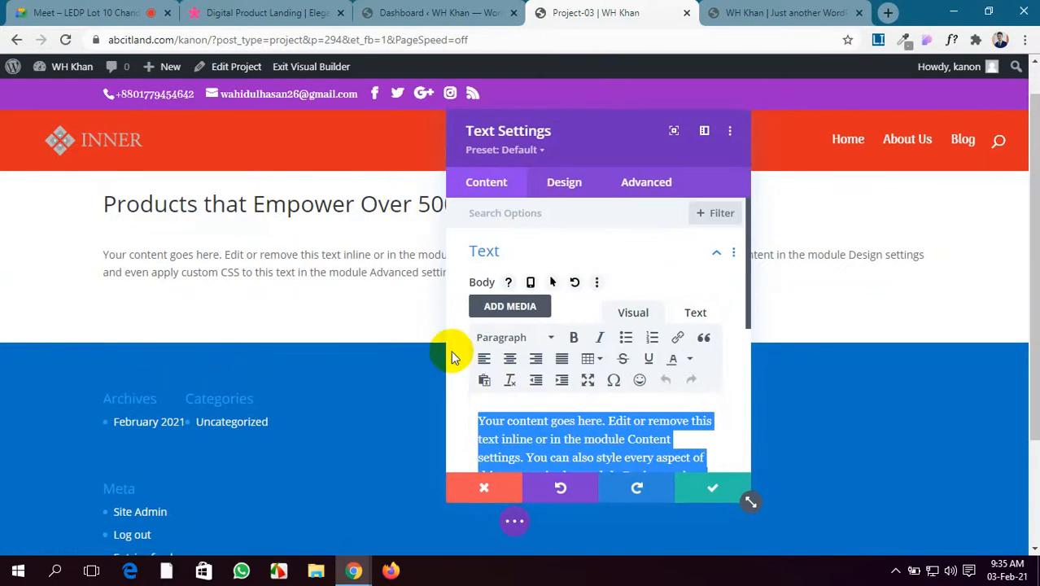
key("ctrl+v")
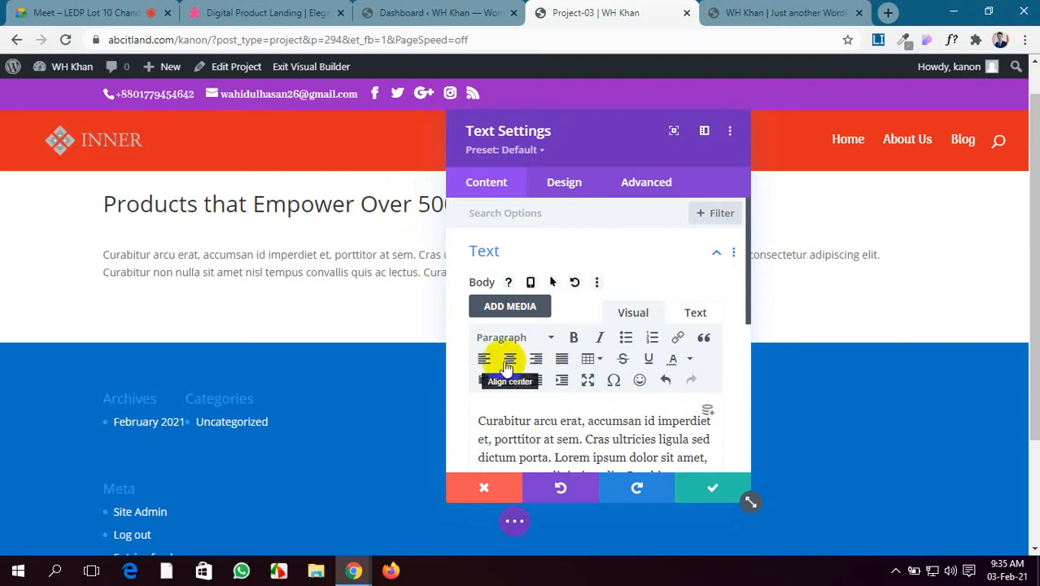
left_click(506, 368)
left_click(704, 490)
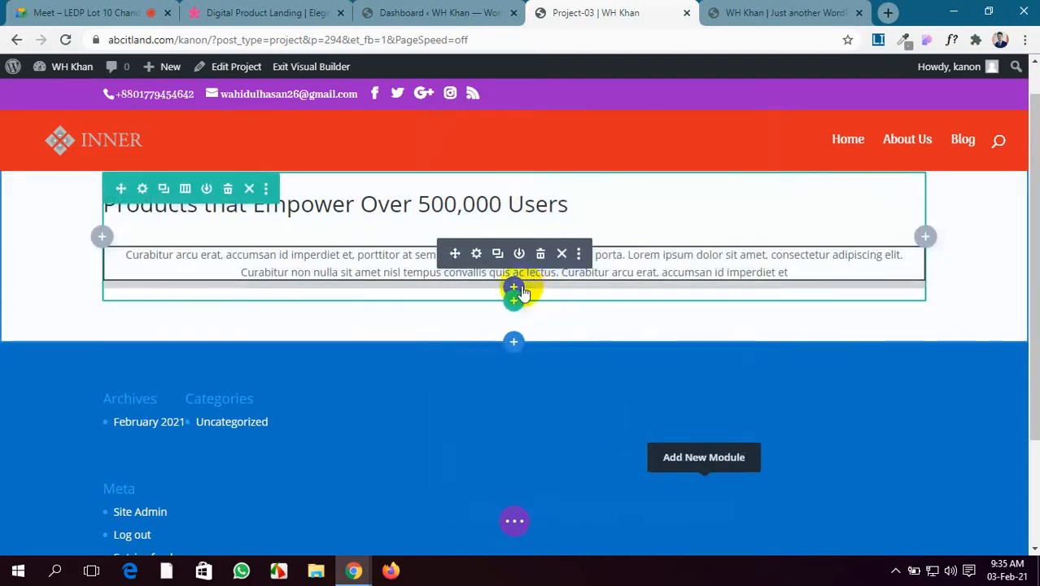
Step: Insert a Button module under the paragraph and relabel it 'Buy Divi Pro For Just $88' to match the demo
left_click(514, 289)
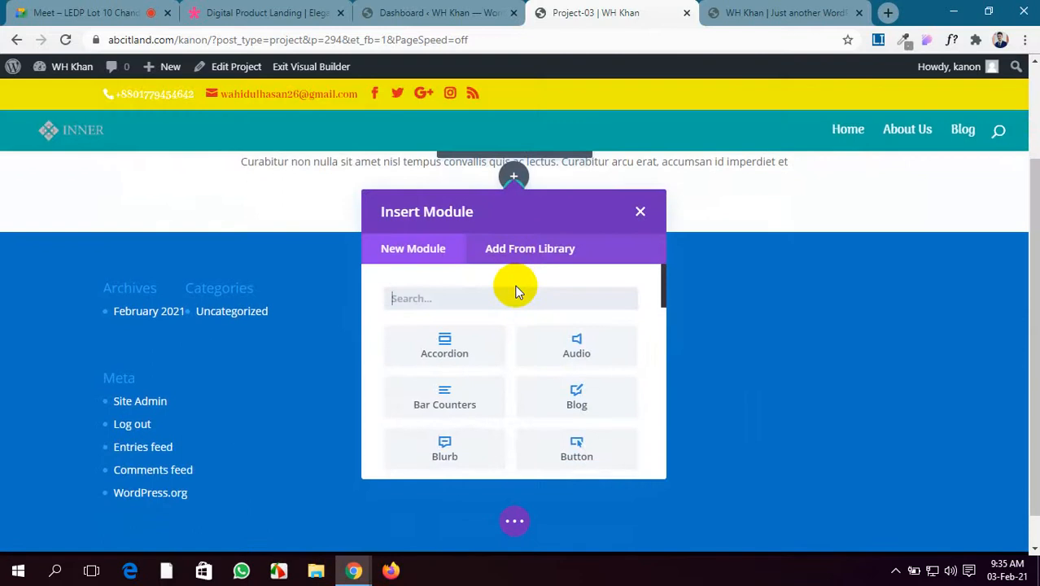
type("bu")
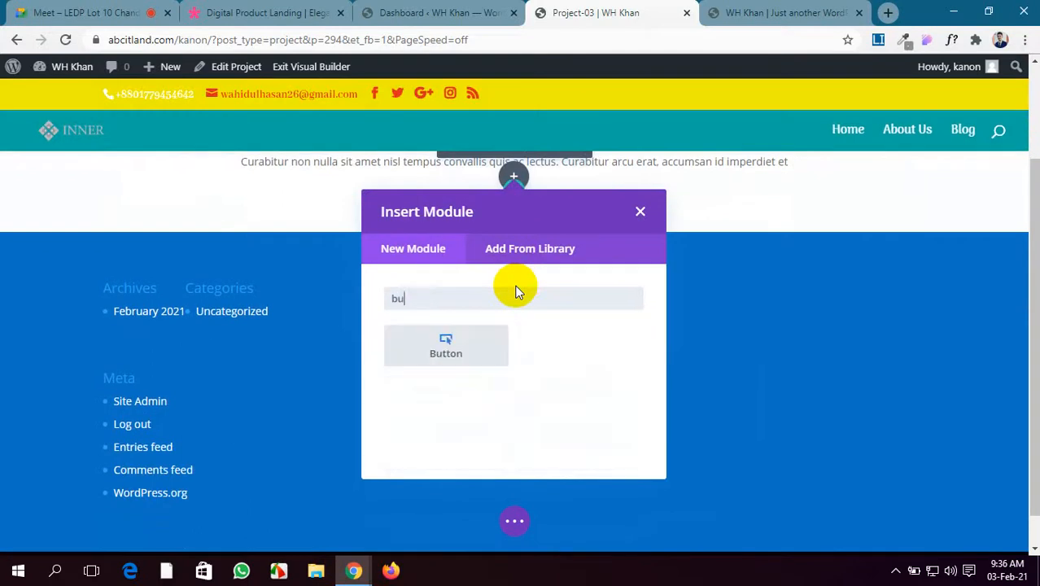
left_click(486, 356)
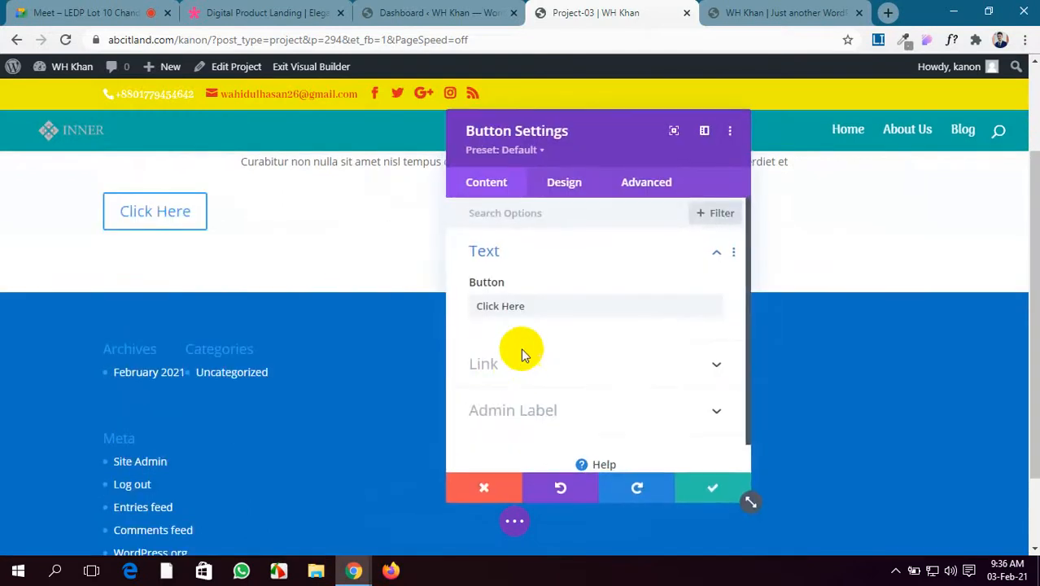
left_click(269, 12)
left_click_drag(606, 462, 610, 498)
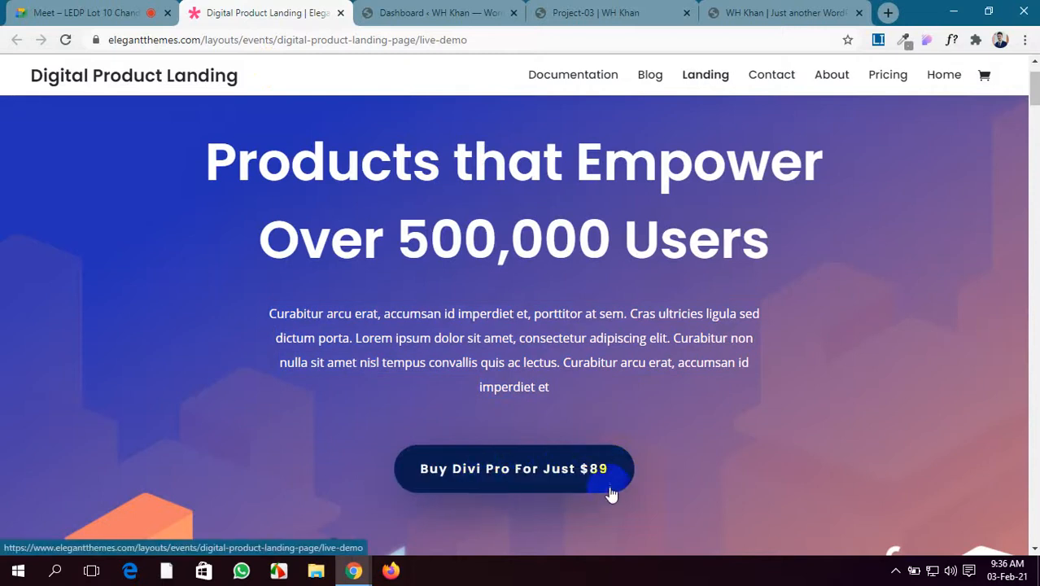
left_click(606, 12)
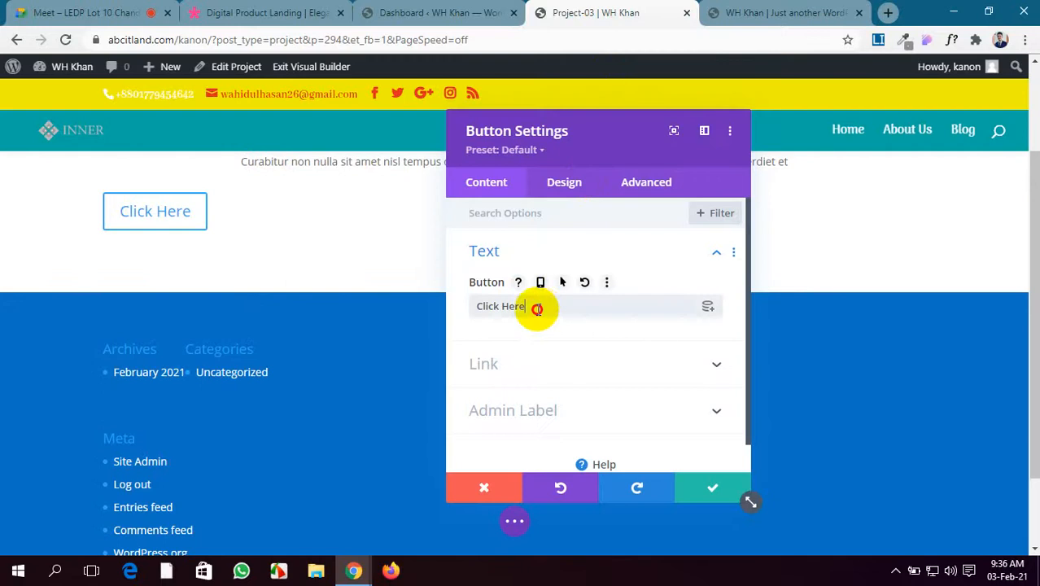
left_click_drag(536, 305, 457, 316)
type("Buy Divi Pro for $88")
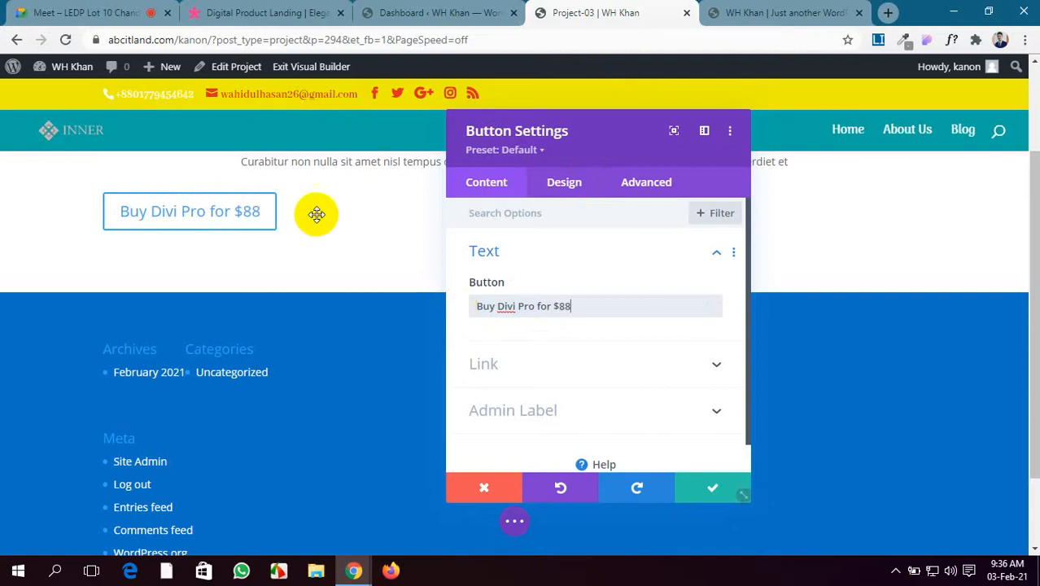
Step: Centre the button with its Design alignment option and save its settings
left_click(219, 8)
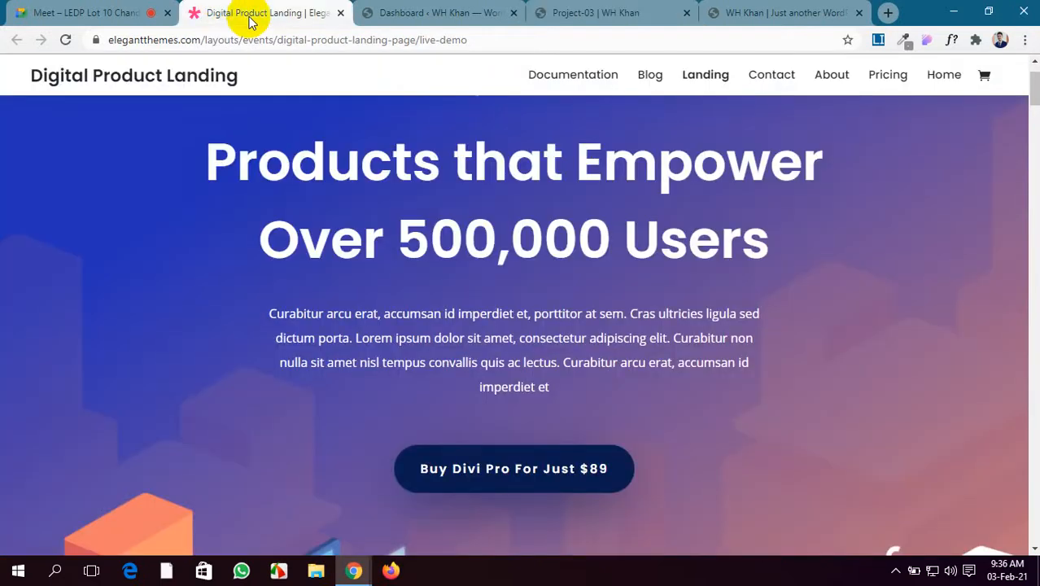
left_click(455, 13)
left_click(590, 12)
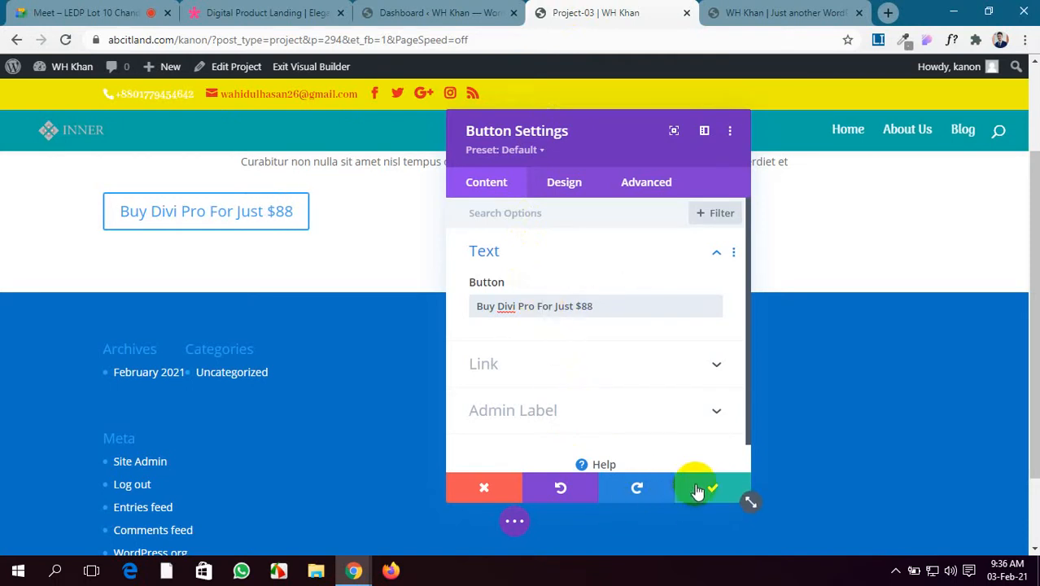
left_click(580, 181)
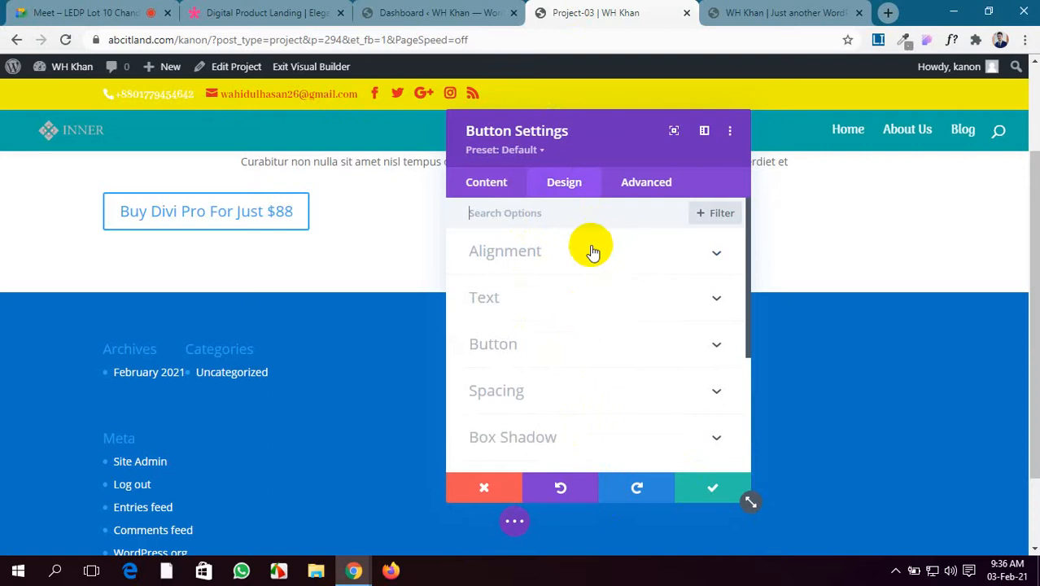
left_click(592, 252)
left_click(588, 304)
left_click(709, 490)
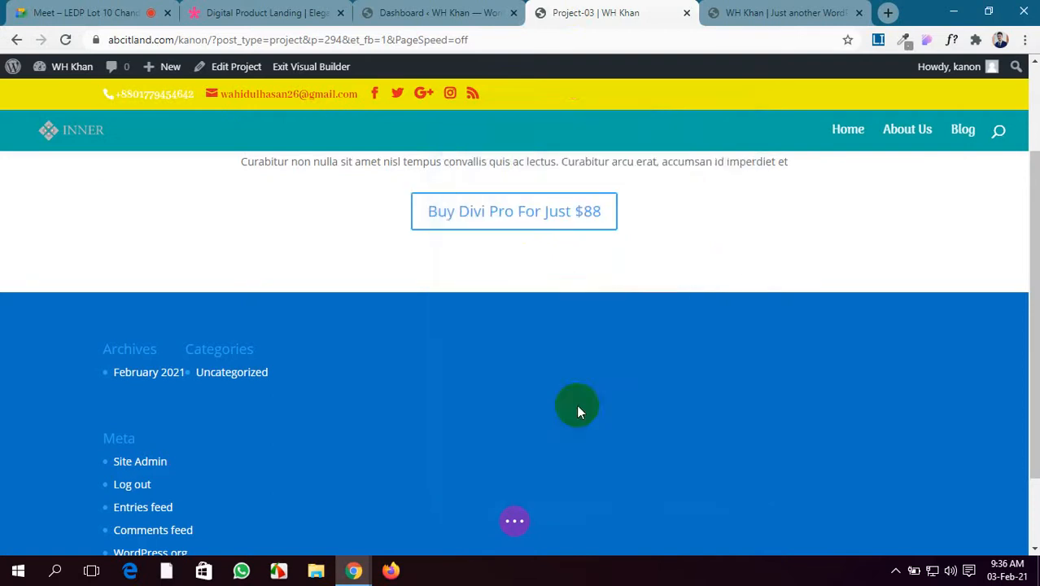
scroll(576, 406, "up", 2)
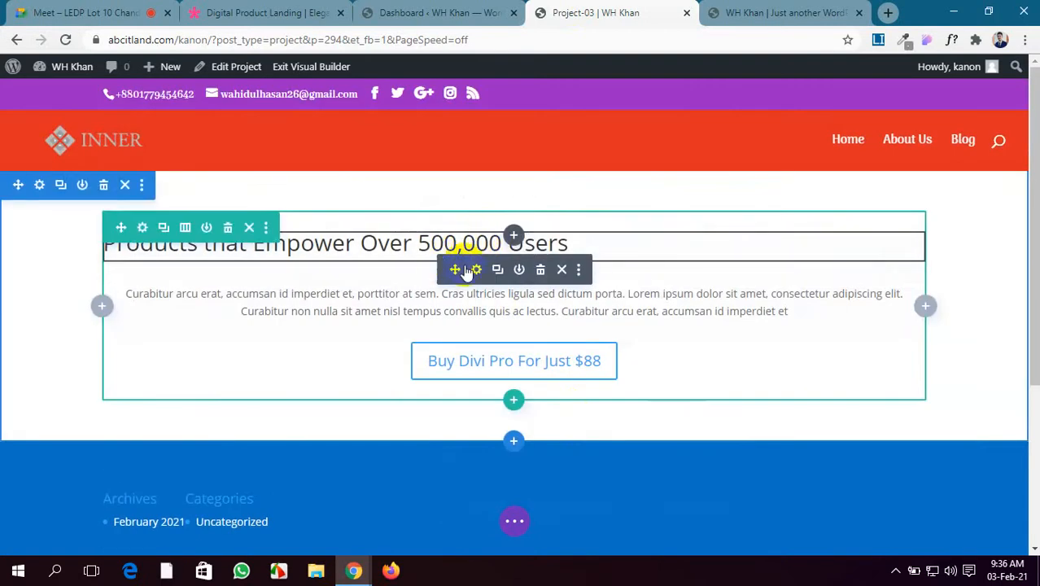
Step: Centre the heading text and save the heading module
left_click(477, 269)
scroll(539, 361, "down", 1)
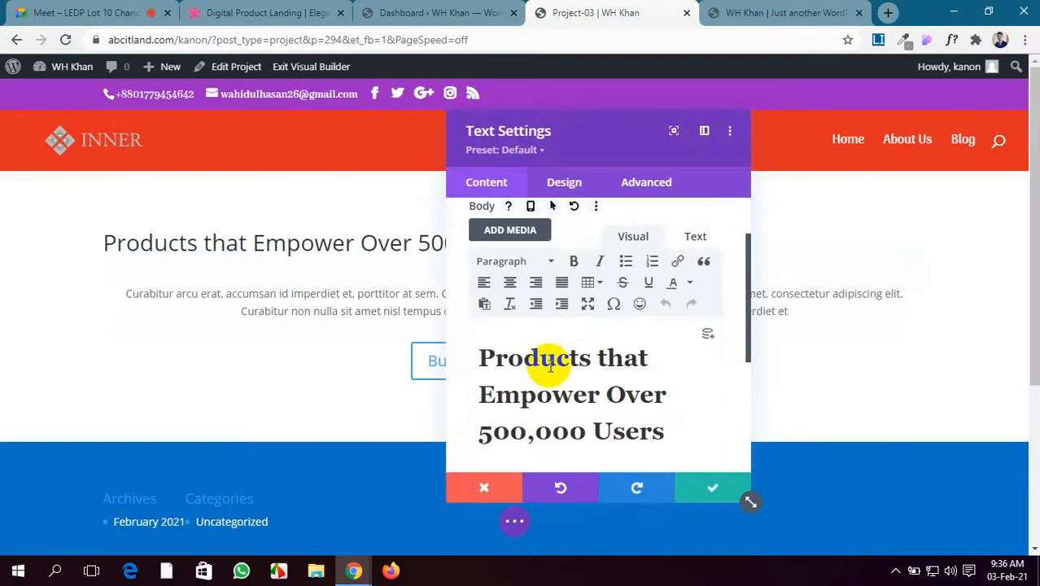
left_click(511, 283)
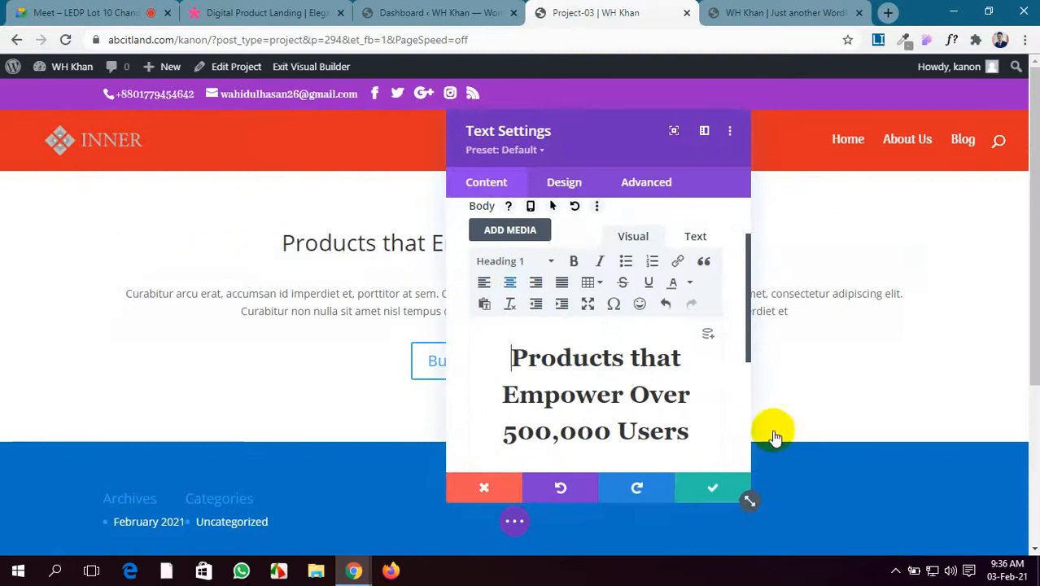
left_click(716, 487)
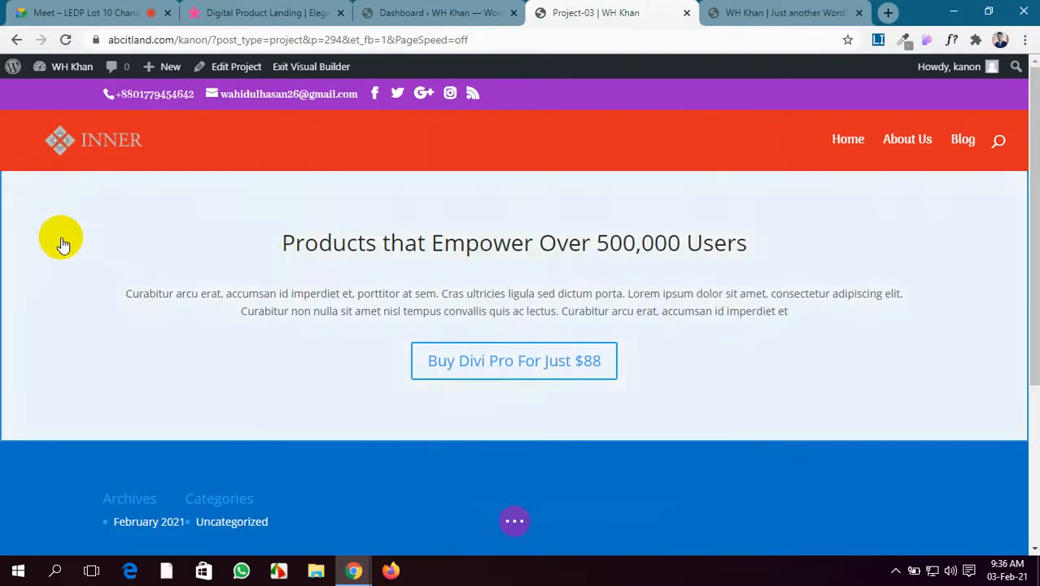
Step: In Section Settings, set the background type to Image and start uploading a new image
mouse_move(57, 242)
left_click(38, 183)
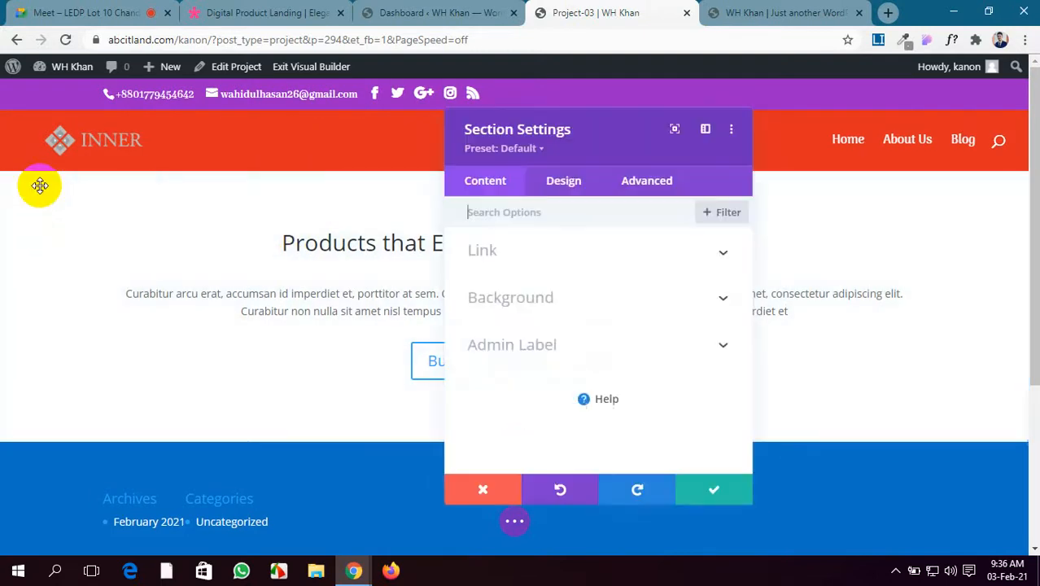
left_click(525, 295)
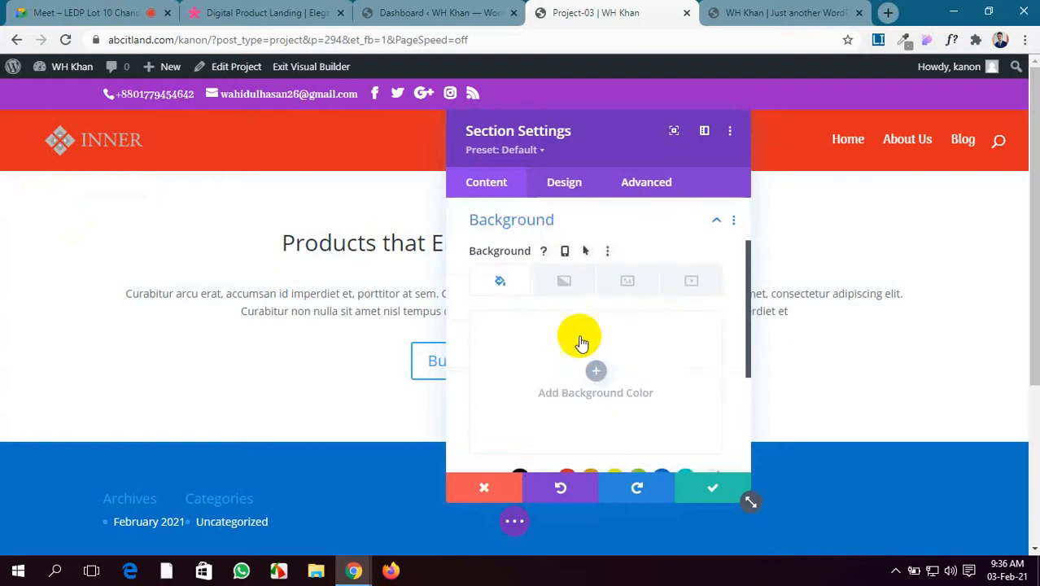
left_click(626, 280)
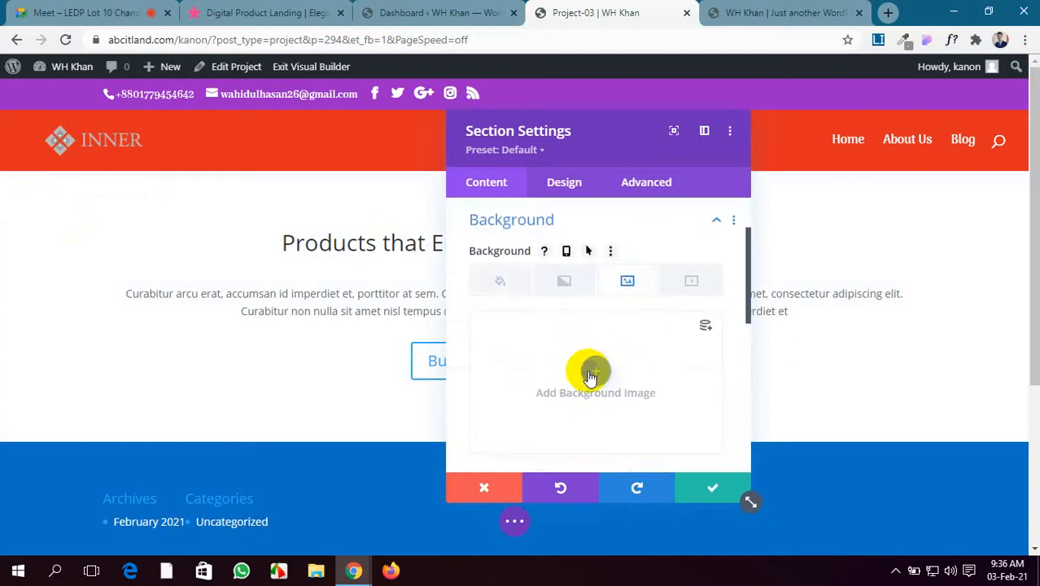
left_click(591, 376)
left_click(199, 133)
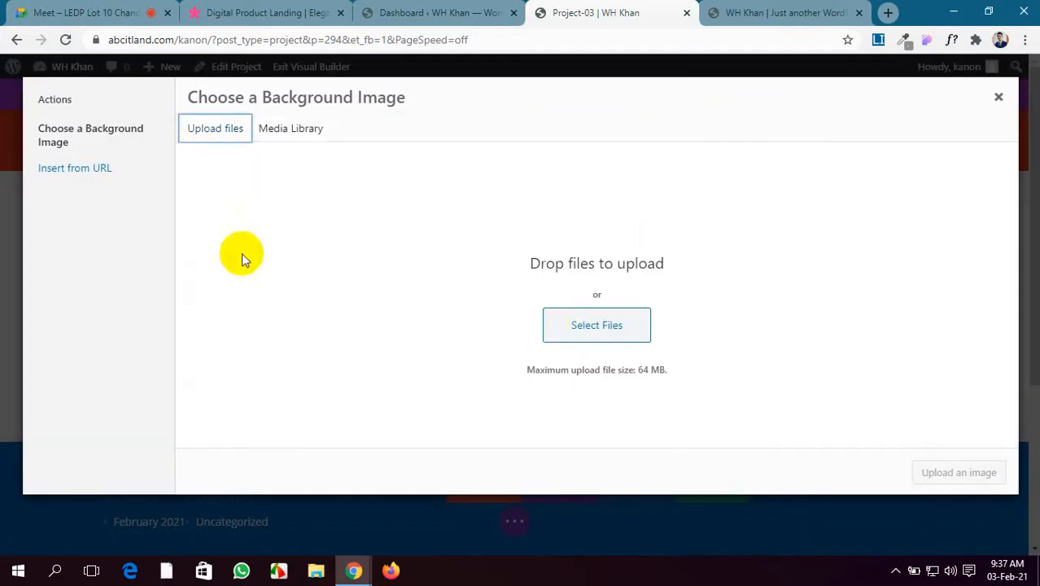
Step: Upload asset 24.png from the Pictures folder and set it as the section's background image
left_click(573, 325)
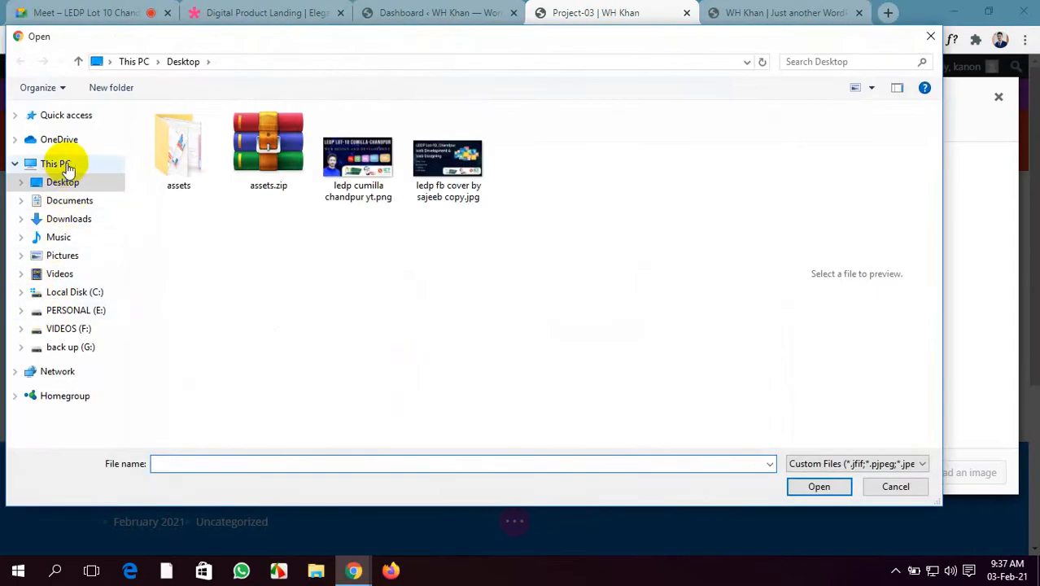
left_click(68, 236)
left_click(69, 259)
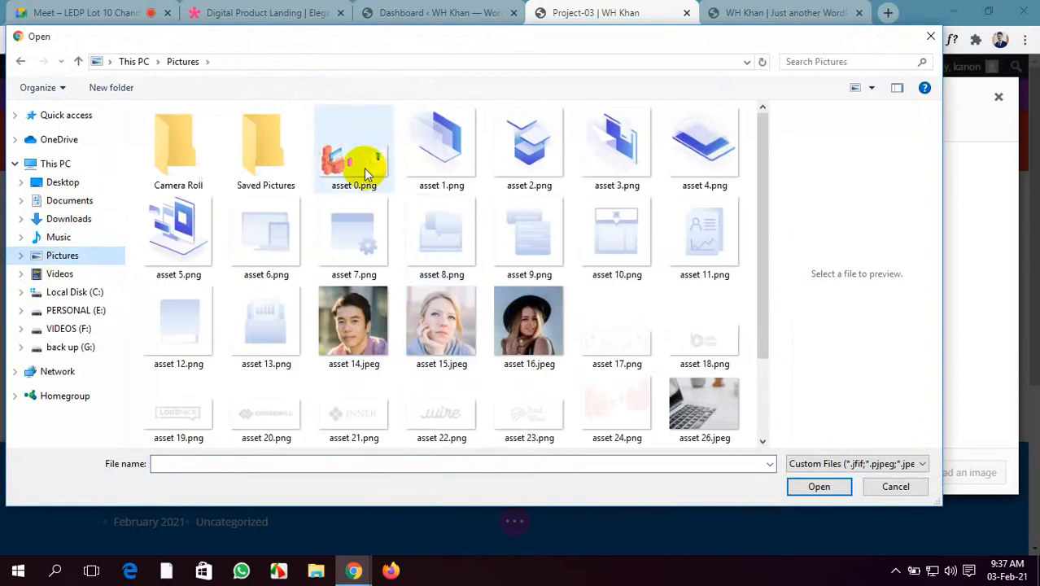
scroll(364, 168, "down", 3)
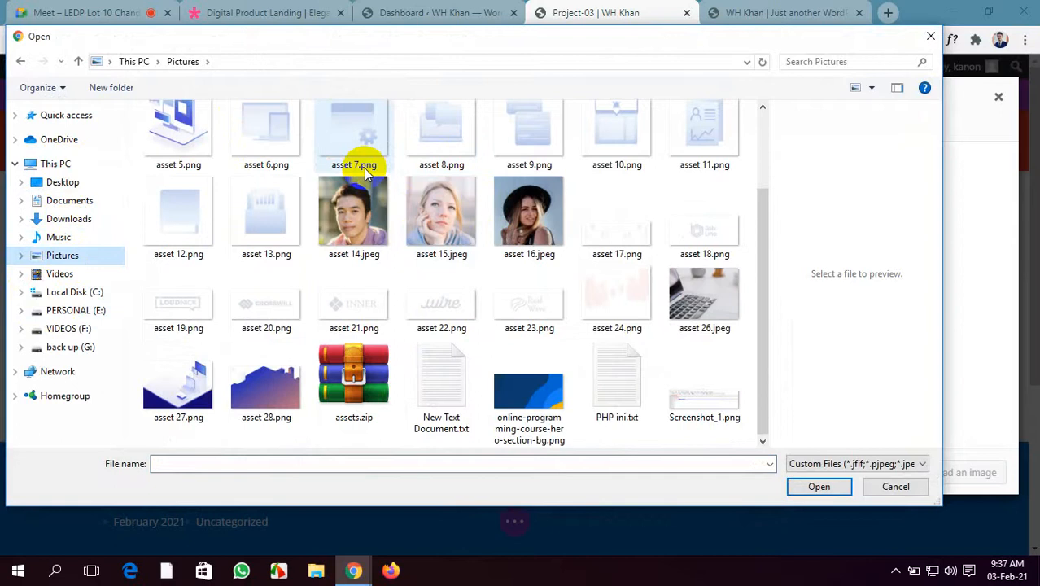
scroll(250, 323, "up", 3)
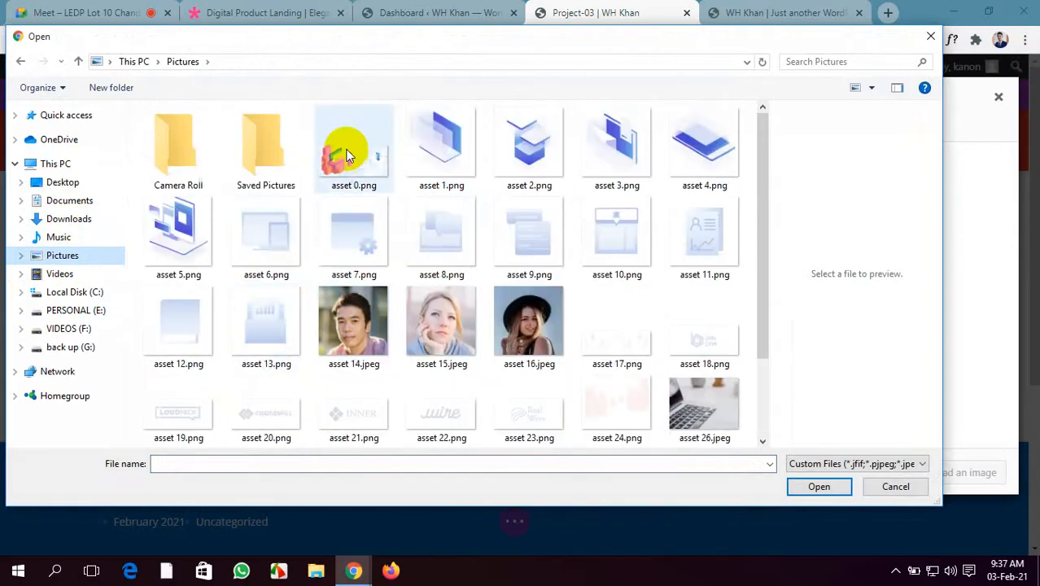
left_click(267, 11)
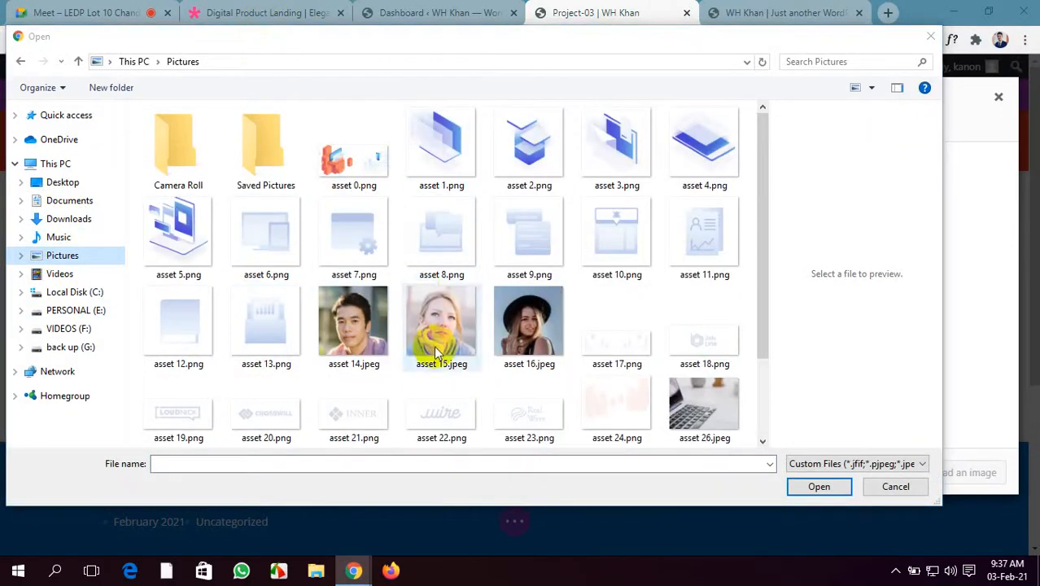
scroll(382, 285, "down", 3)
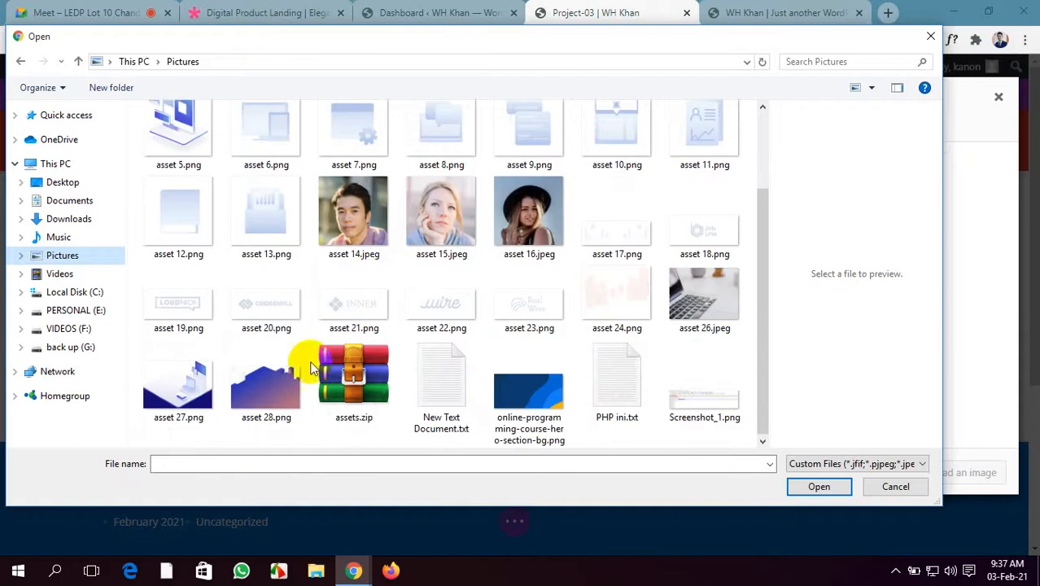
left_click(629, 284)
left_click(814, 485)
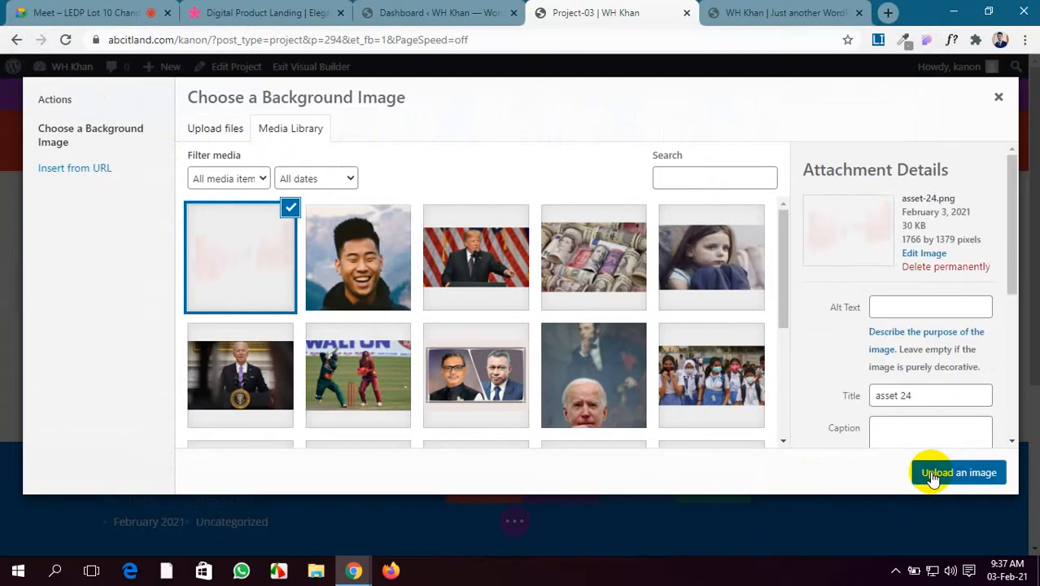
left_click(931, 474)
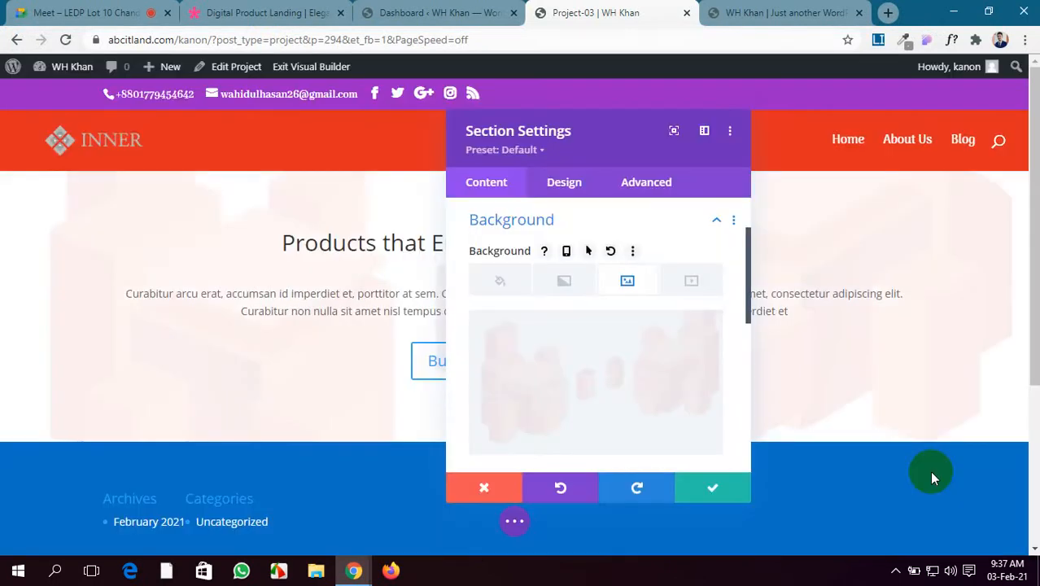
Step: Switch the section background to Gradient and sample the demo hero's blue with the colour-picker extension
scroll(650, 391, "up", 2)
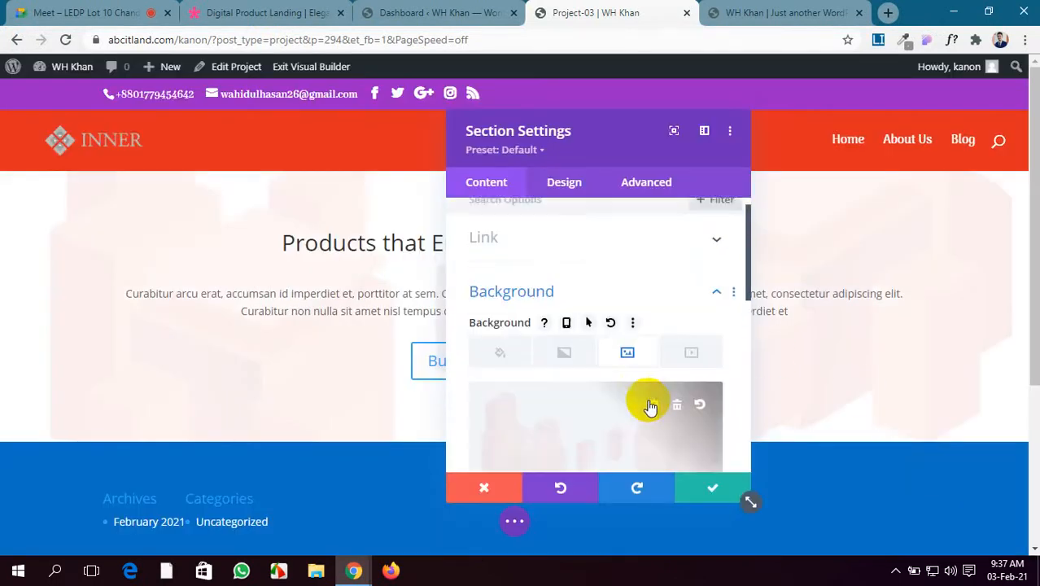
left_click(574, 366)
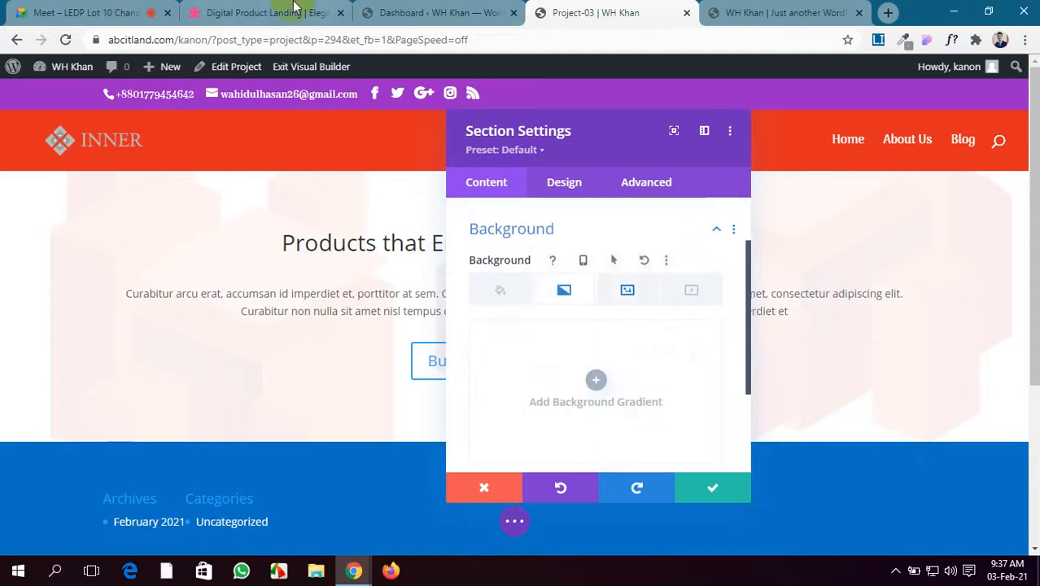
left_click(265, 12)
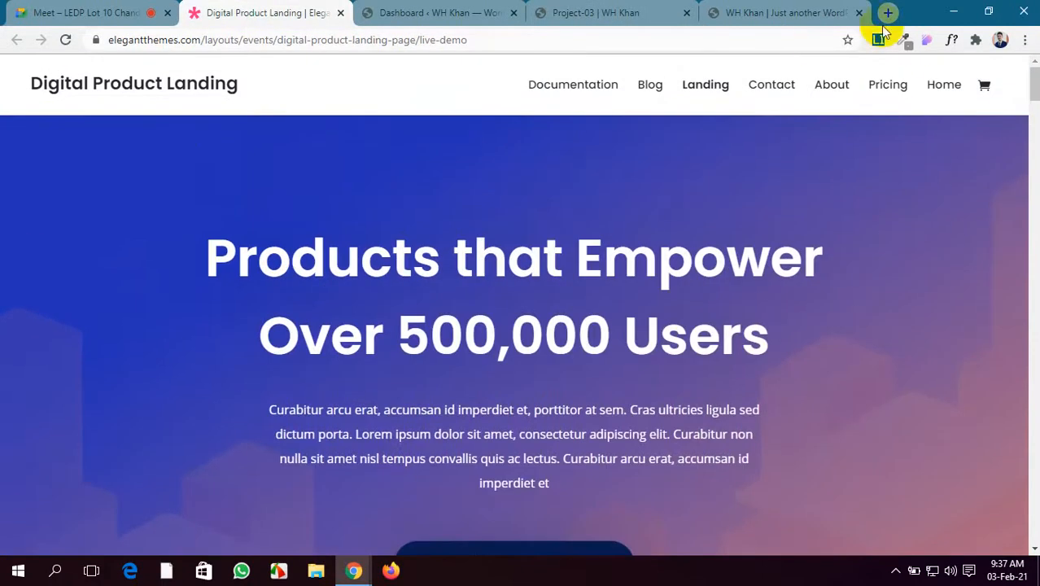
left_click(904, 41)
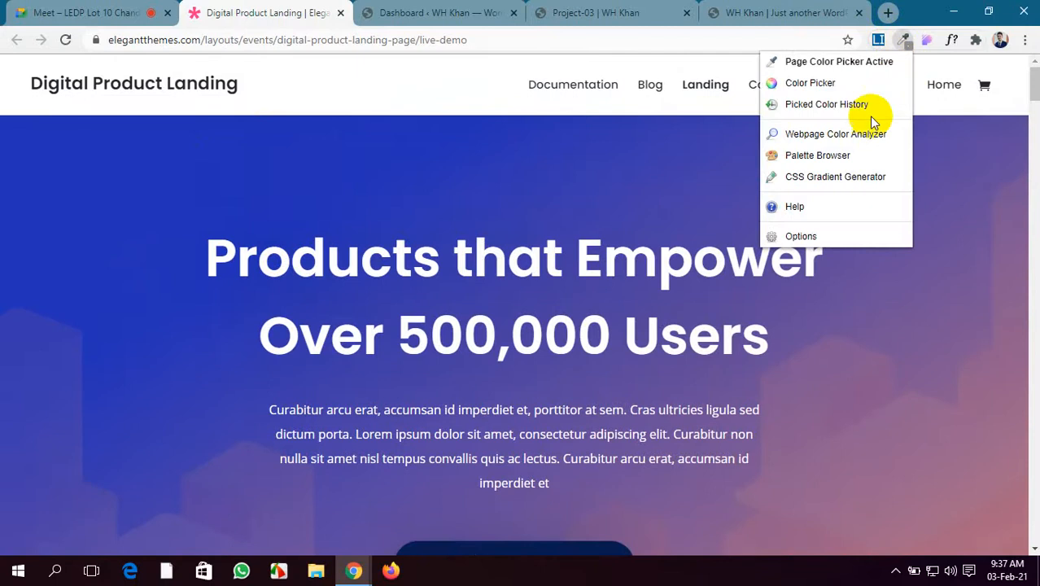
left_click(777, 62)
left_click(217, 202)
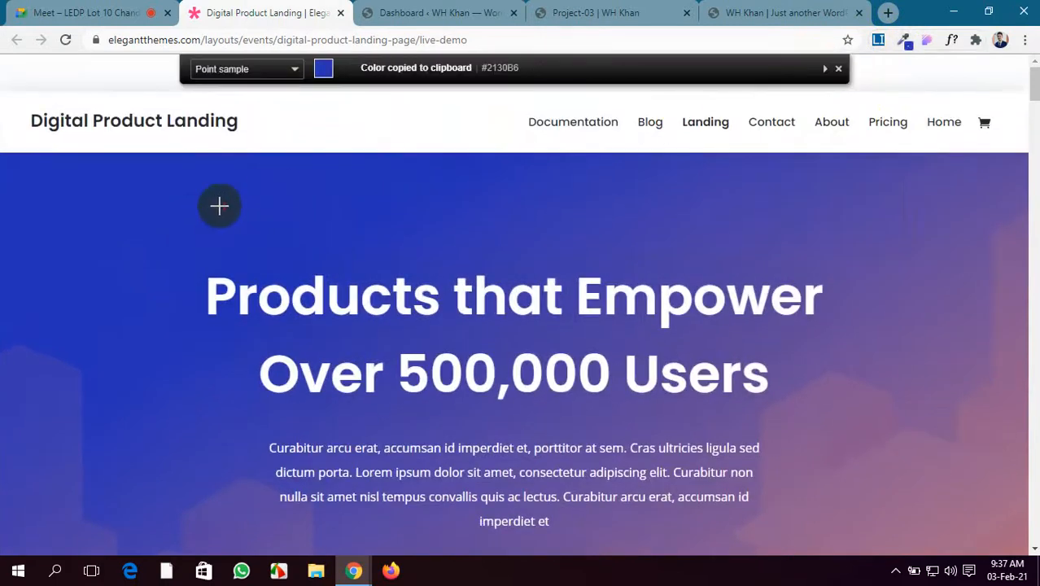
left_click(389, 13)
left_click(570, 15)
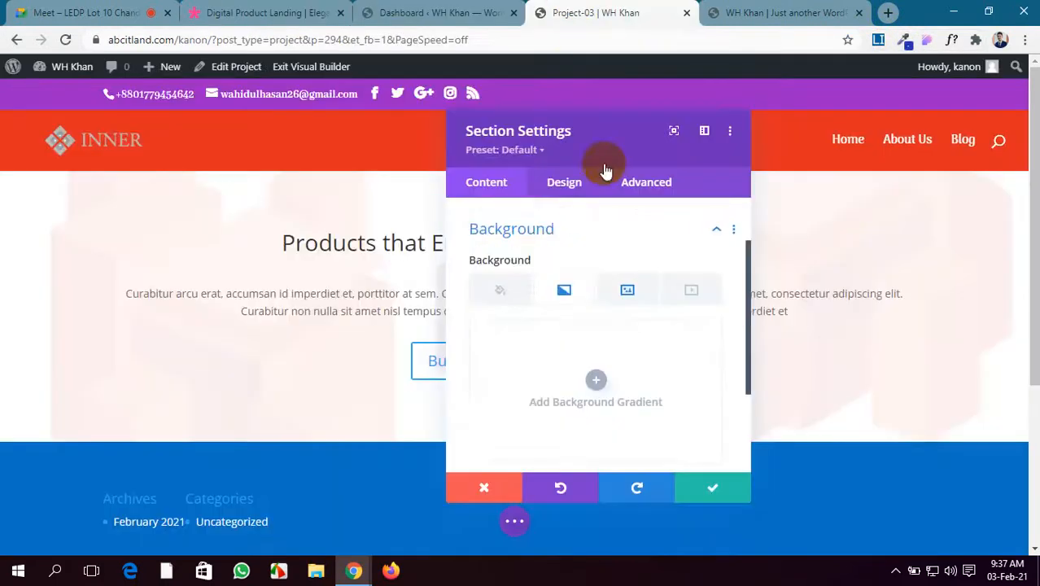
scroll(585, 255, "down", 3)
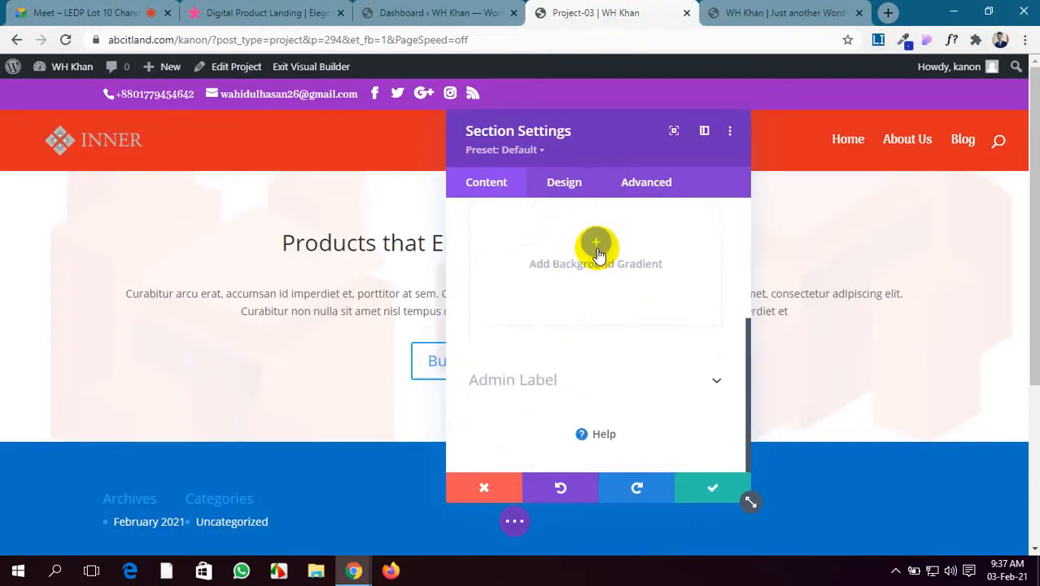
Step: Add a background gradient whose first colour is #2130b6 at 0.69 opacity
left_click(596, 244)
left_click(520, 349)
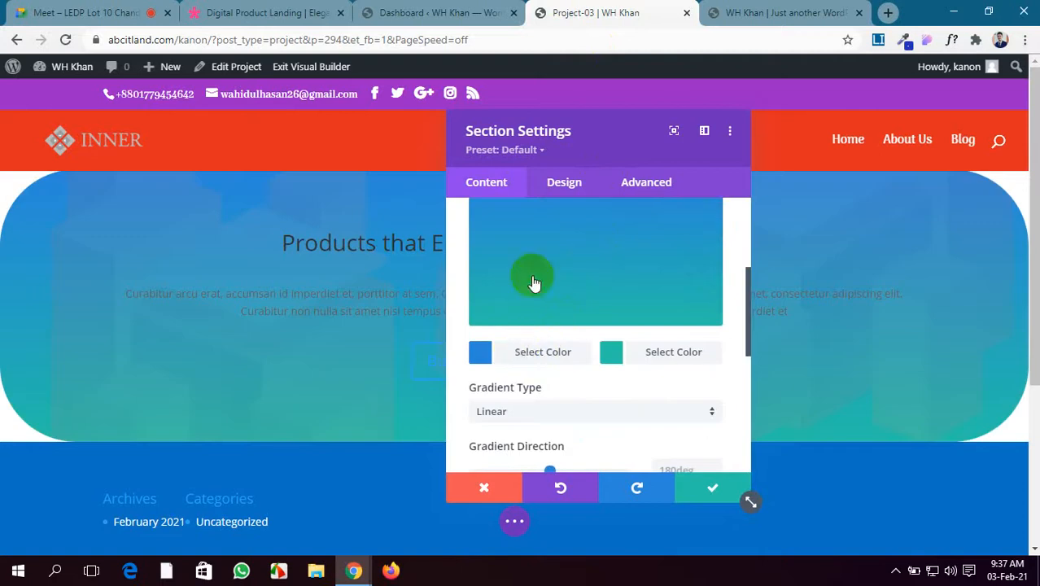
scroll(537, 269, "up", 3)
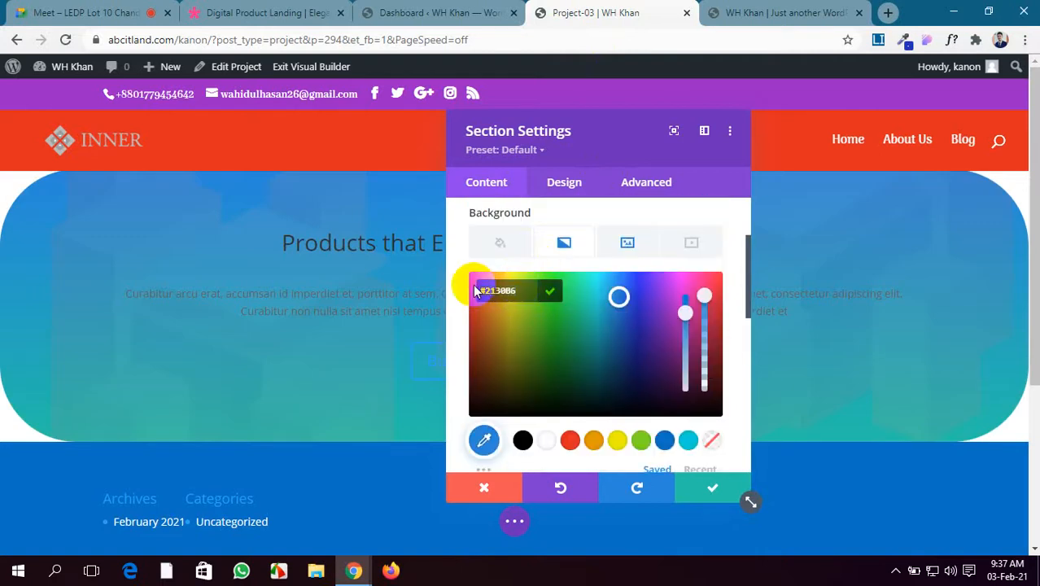
key("Return")
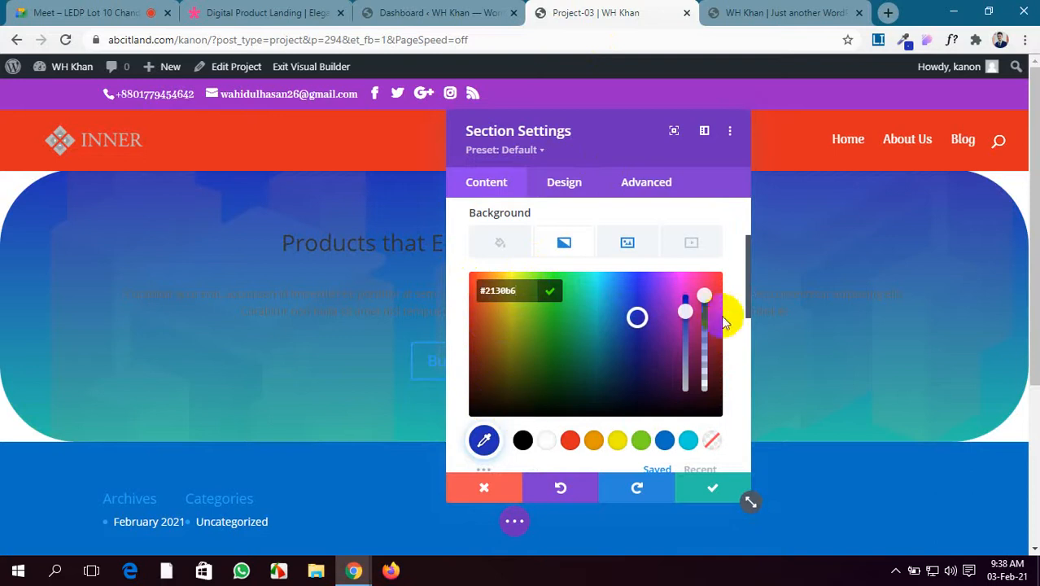
left_click_drag(707, 322, 704, 341)
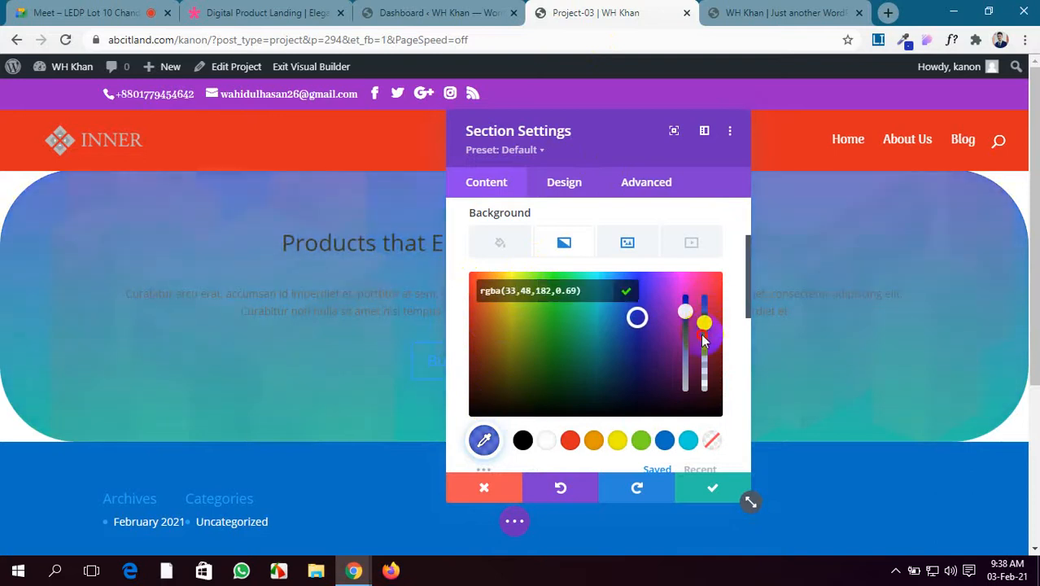
Step: Open the section's Design settings, mute and unmute the meeting microphone, then return to the project page
left_click(575, 187)
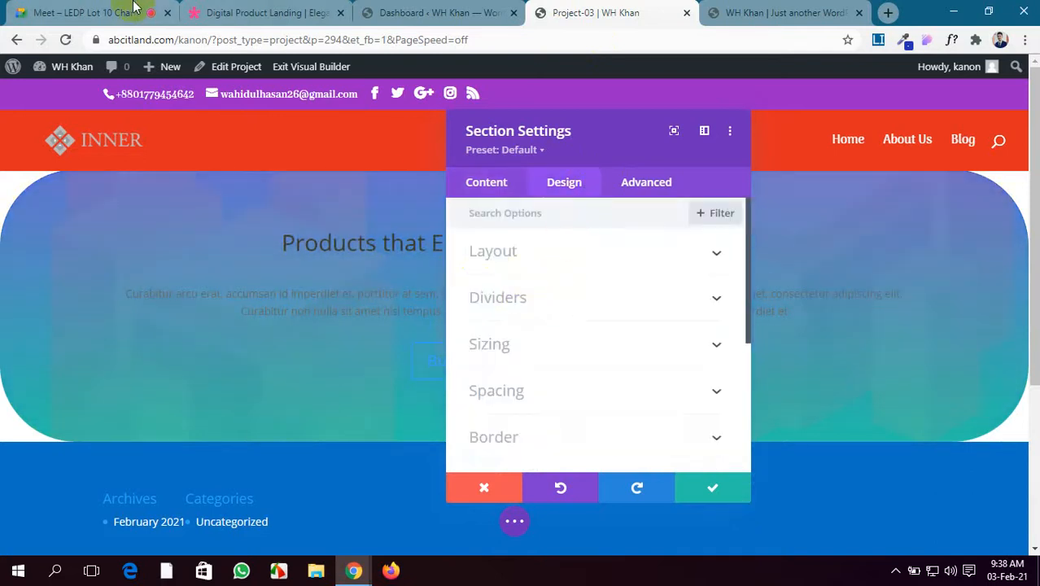
left_click(90, 12)
left_click(467, 520)
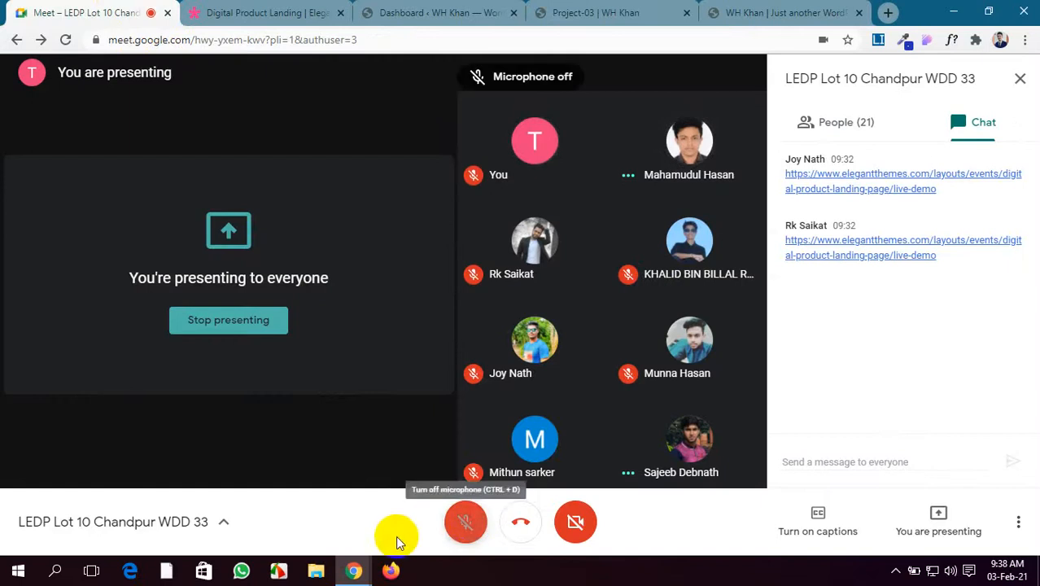
left_click(465, 518)
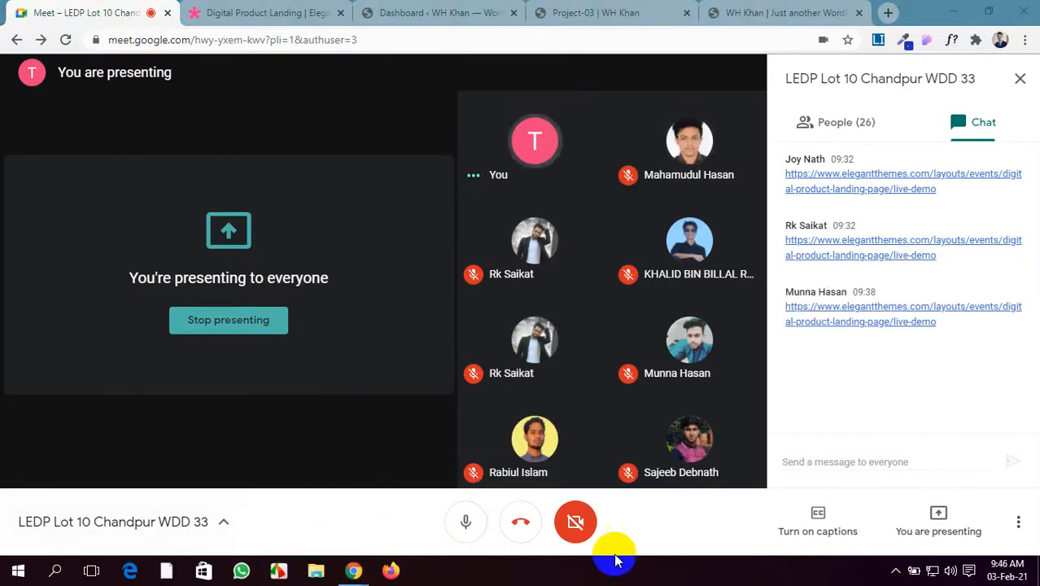
left_click(440, 13)
left_click(635, 12)
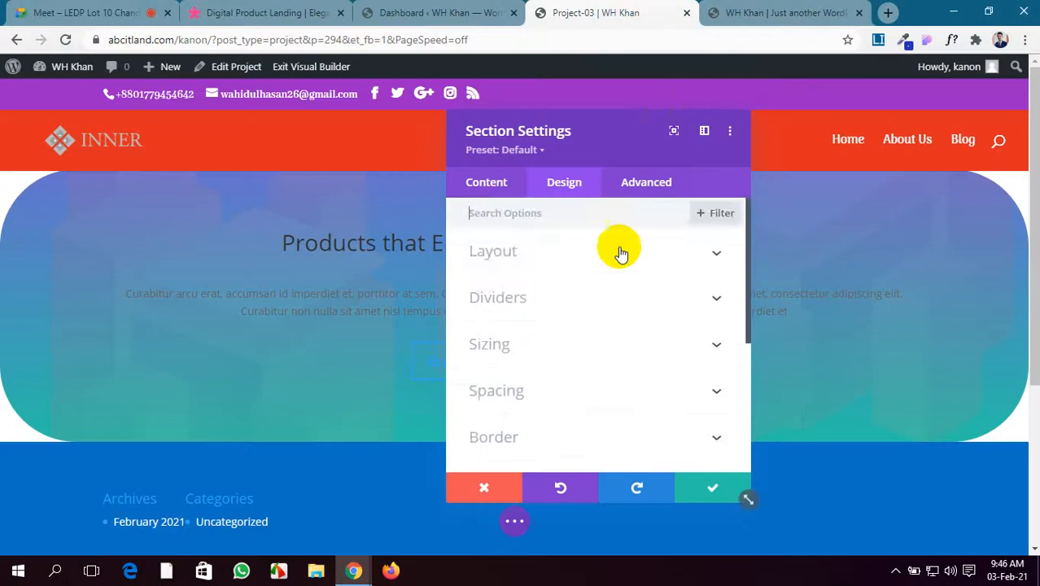
Step: Change the section's Border rounded corners from 100px to 0px and save the section
scroll(602, 293, "down", 1)
scroll(601, 341, "down", 1)
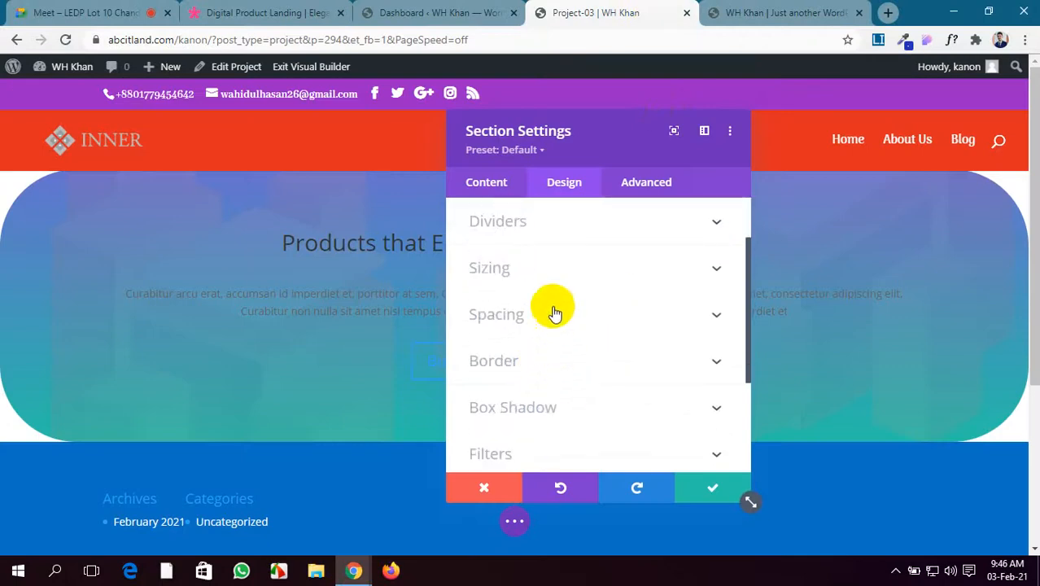
scroll(511, 360, "down", 2)
scroll(514, 364, "up", 2)
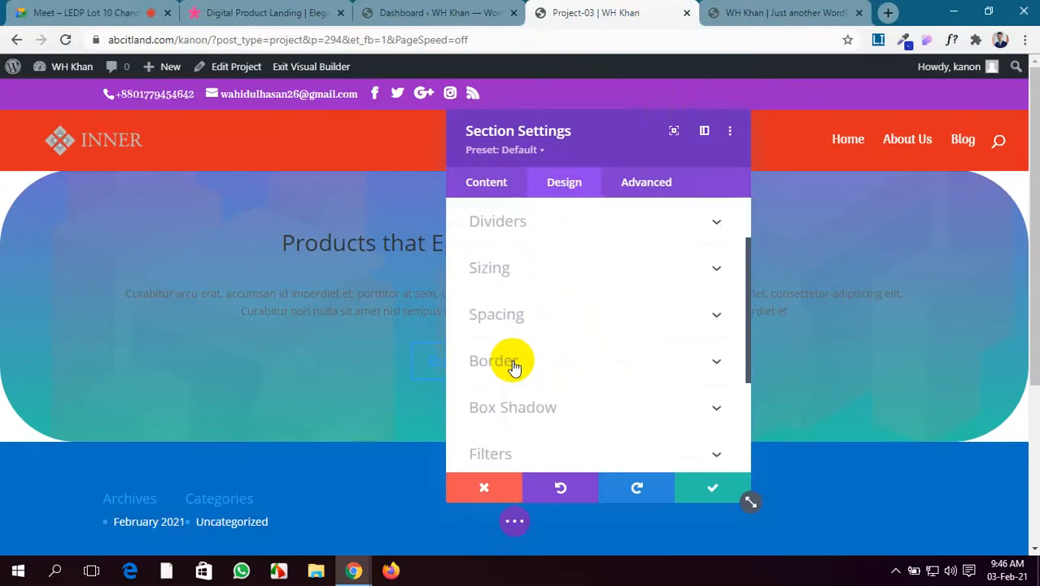
left_click(558, 312)
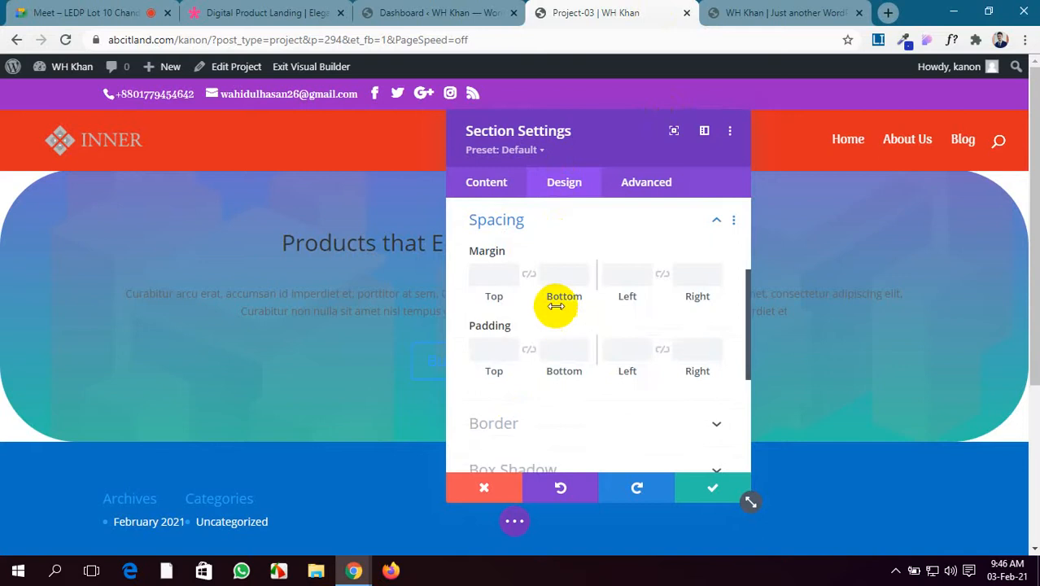
scroll(521, 382, "down", 1)
left_click(548, 344)
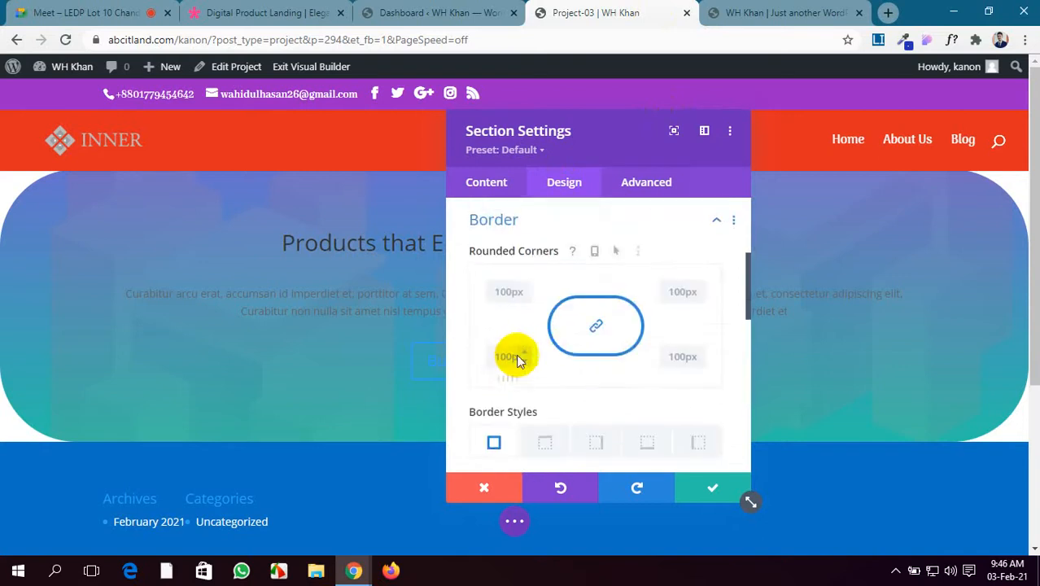
left_click(507, 296)
type("0")
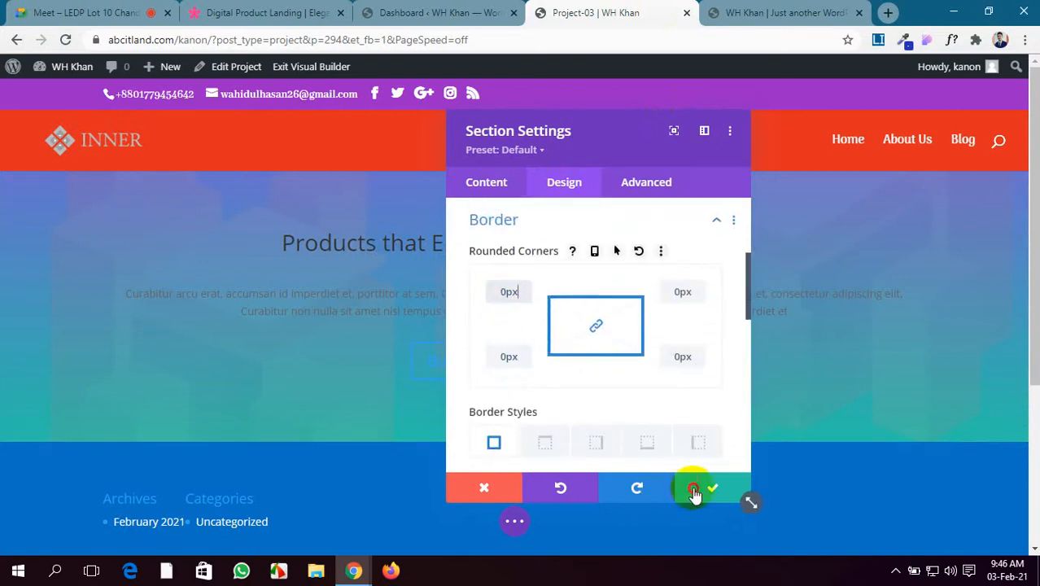
left_click(693, 490)
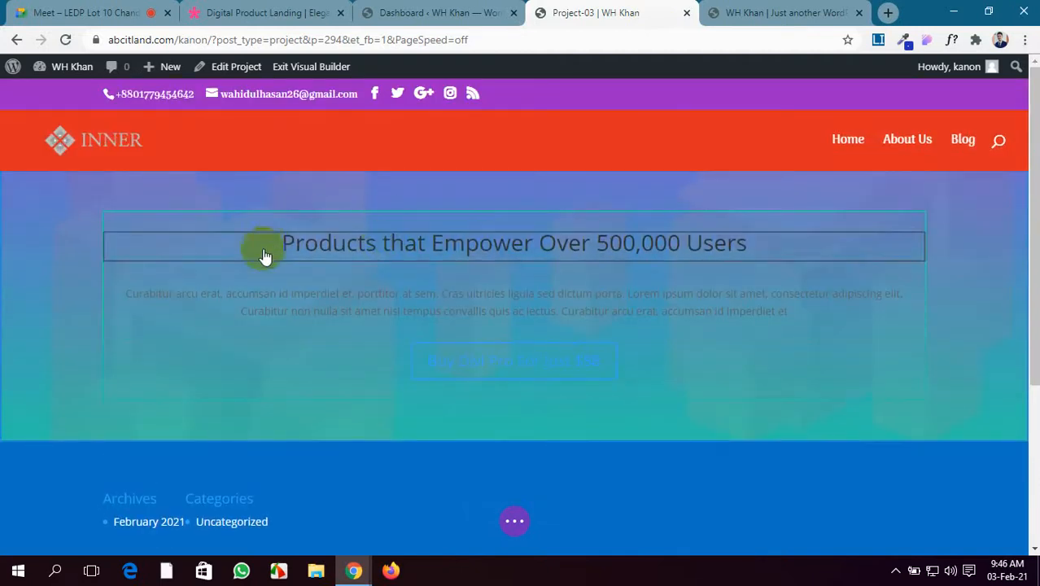
Step: Open the hero section's background settings on the Gradient tab
left_click(49, 185)
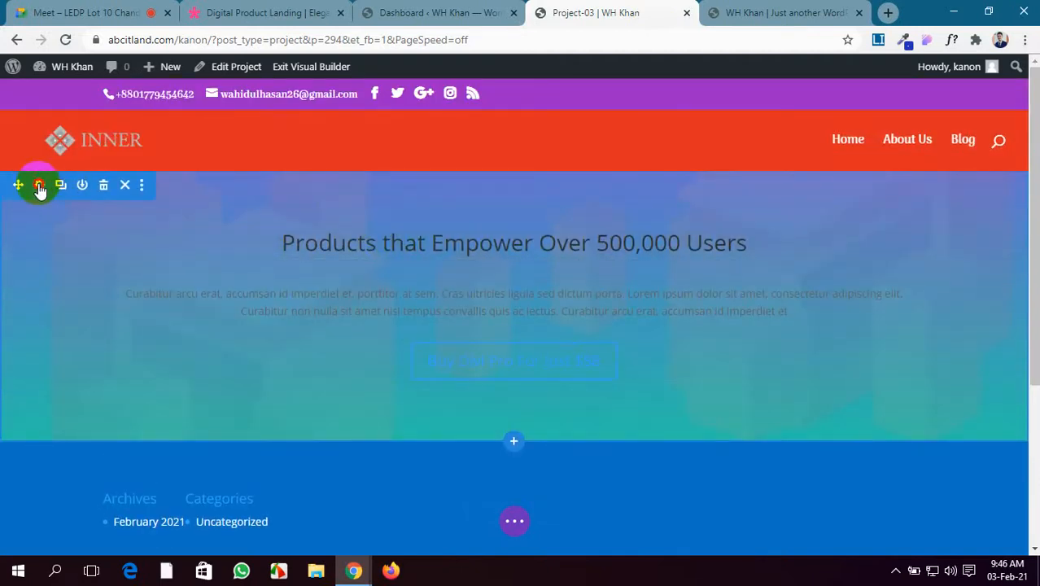
left_click(563, 184)
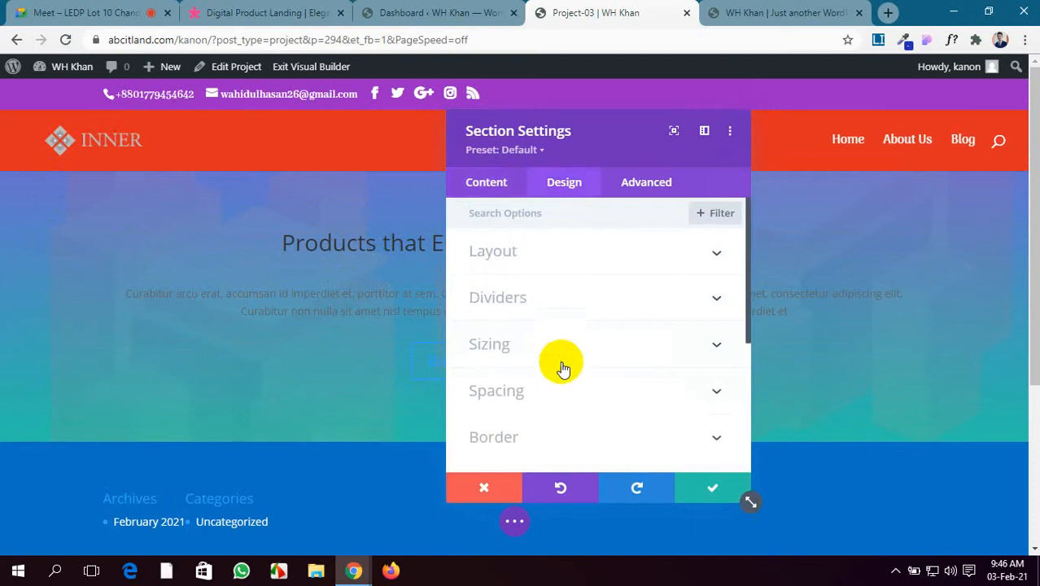
left_click(485, 187)
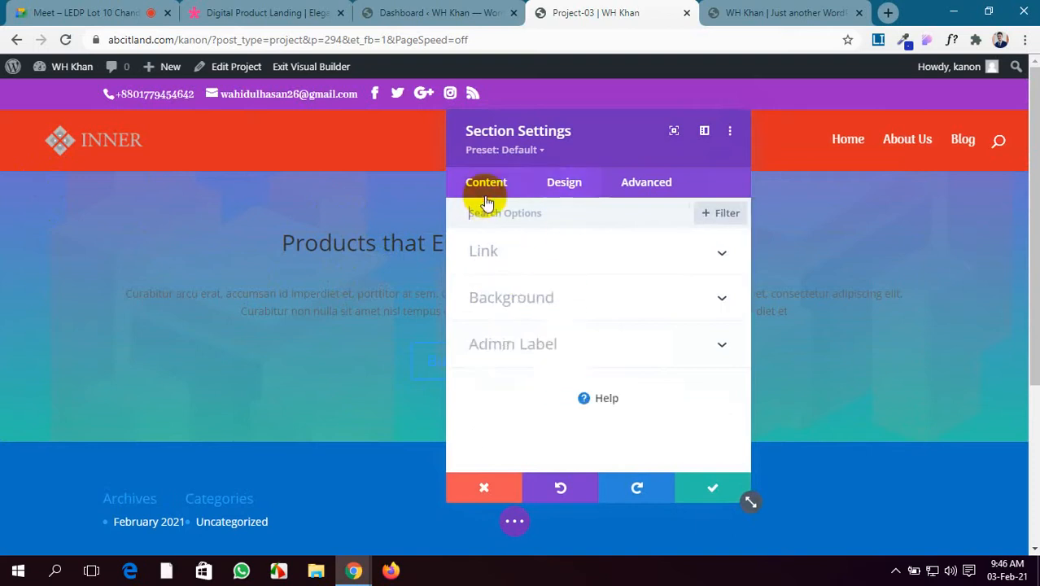
left_click(537, 298)
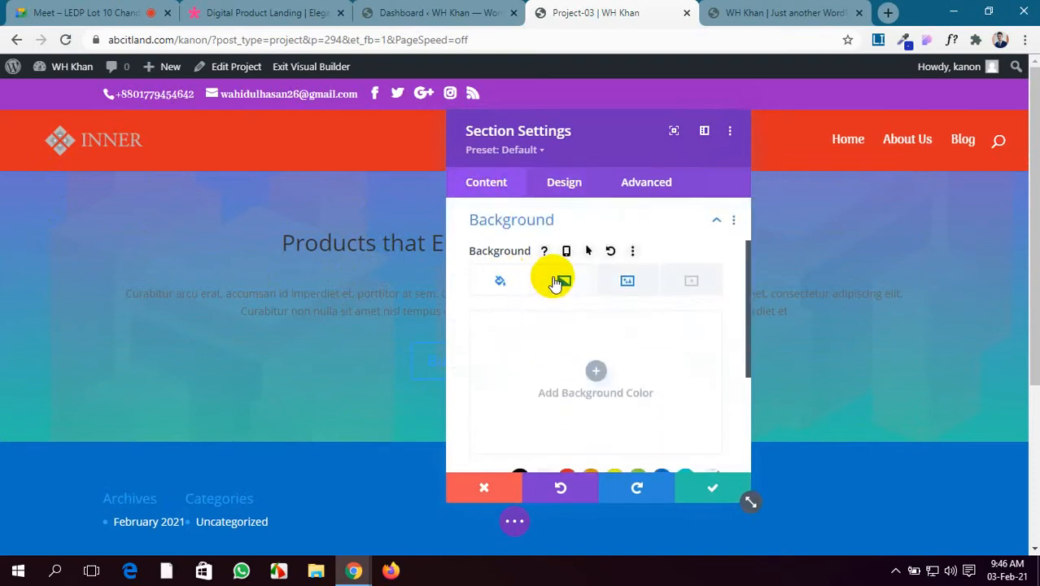
left_click(562, 285)
scroll(567, 333, "down", 2)
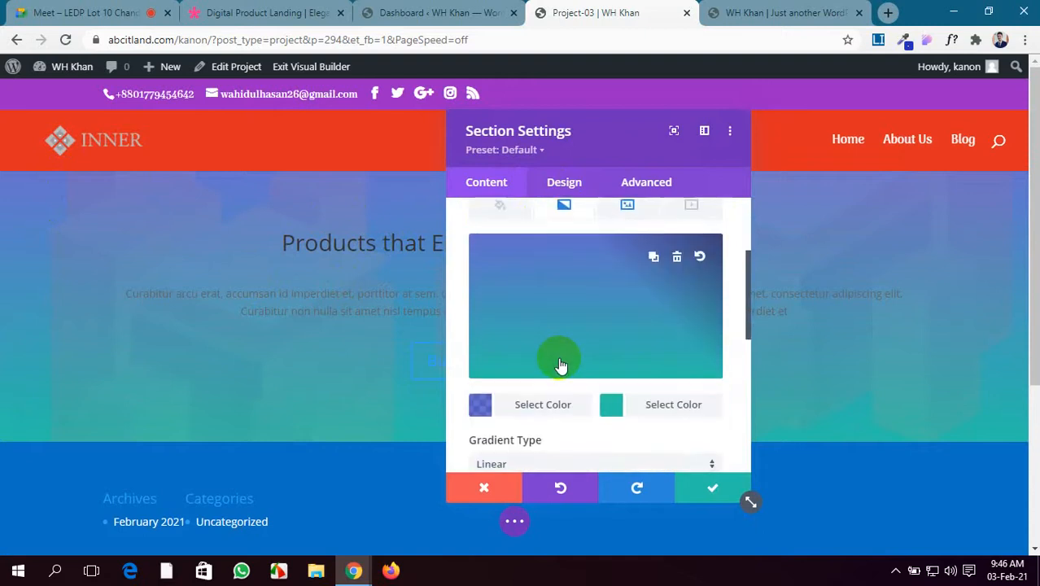
Step: Change the first gradient colour to a nearly transparent rgba(38,52,181,0.09), save, and show the Dashboard
left_click(519, 412)
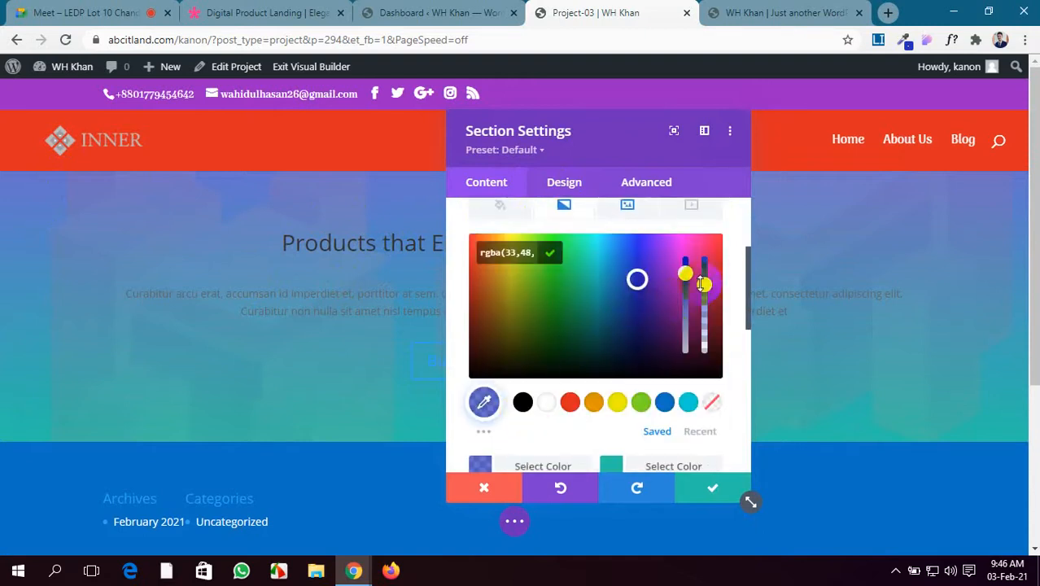
left_click_drag(701, 283, 706, 345)
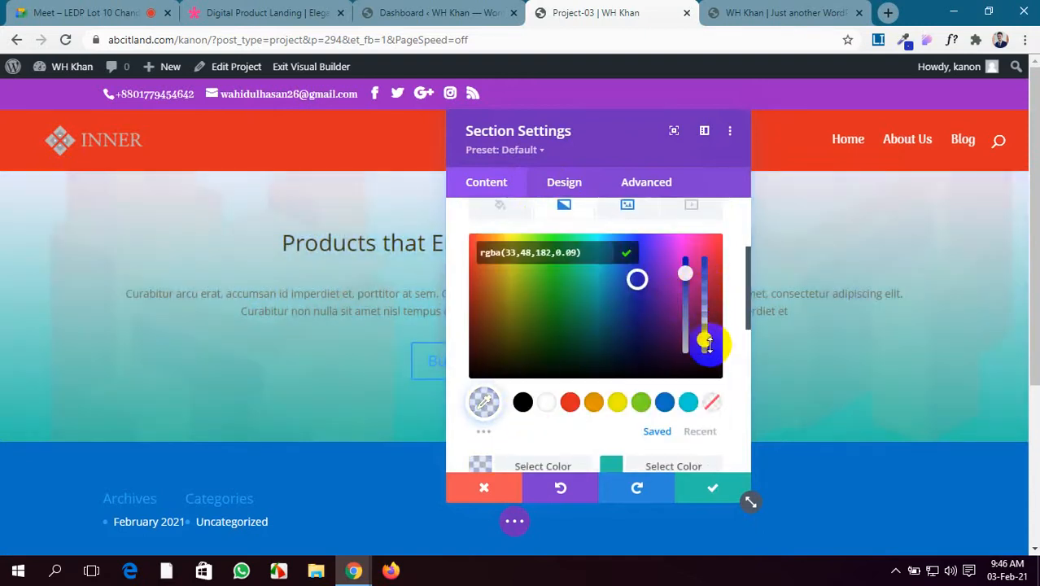
left_click_drag(688, 291, 685, 278)
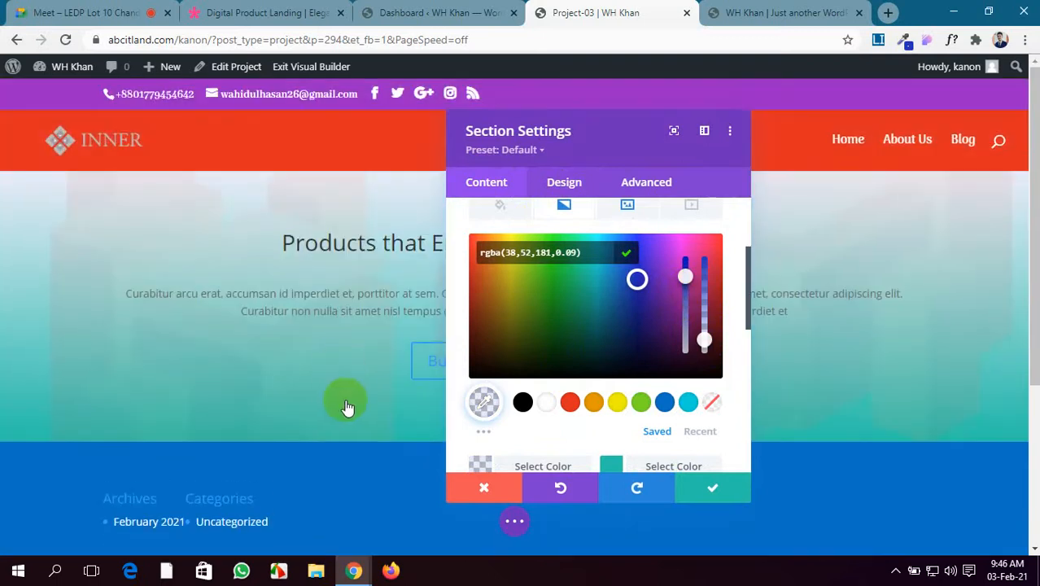
left_click(700, 500)
left_click(431, 14)
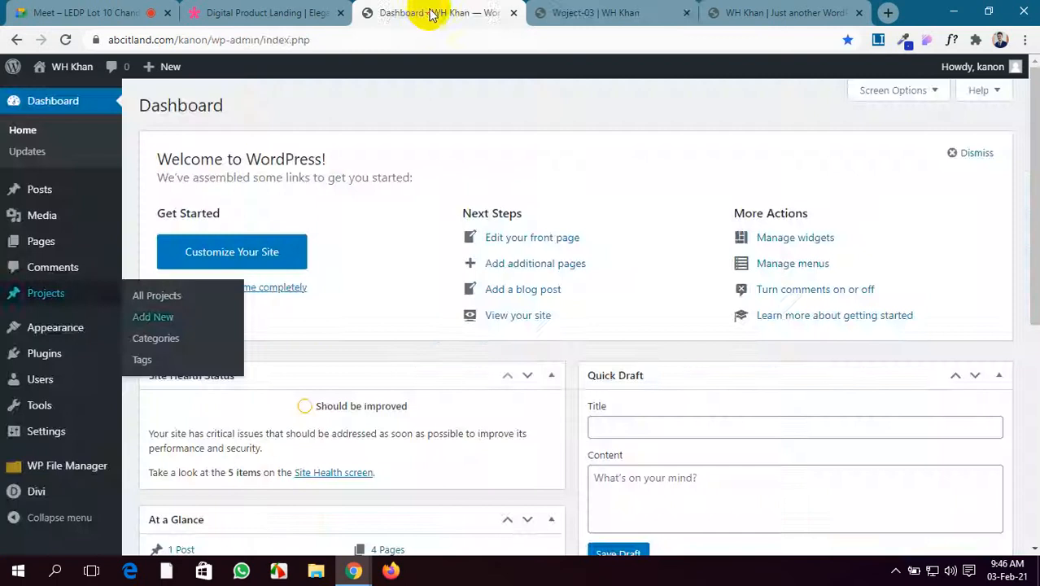
Step: Move the Digital Product Landing tab after Project-03 and scroll through the page
left_click(598, 13)
left_click_drag(220, 23, 562, 16)
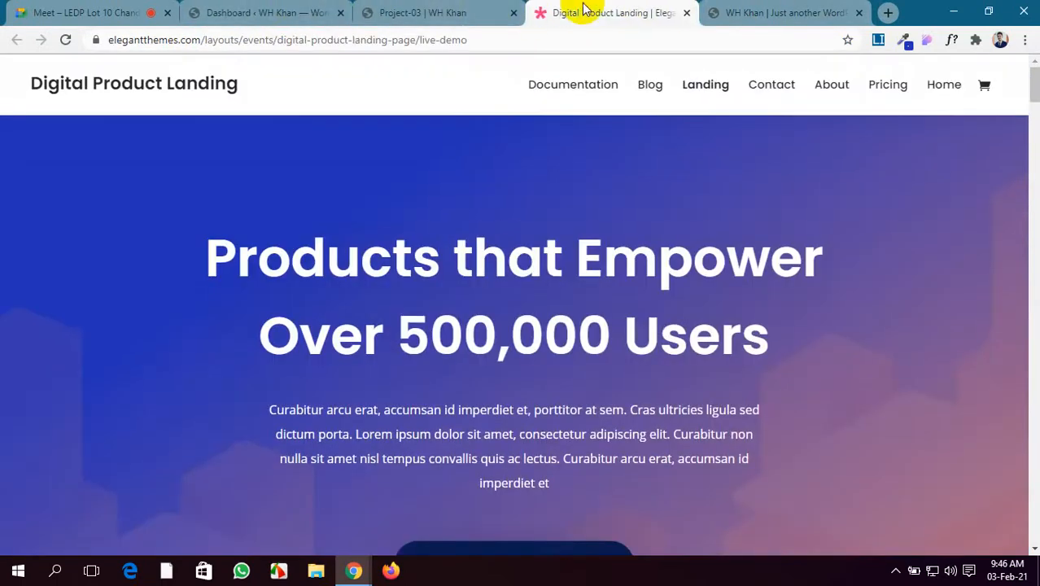
scroll(489, 346, "down", 4)
scroll(498, 358, "up", 4)
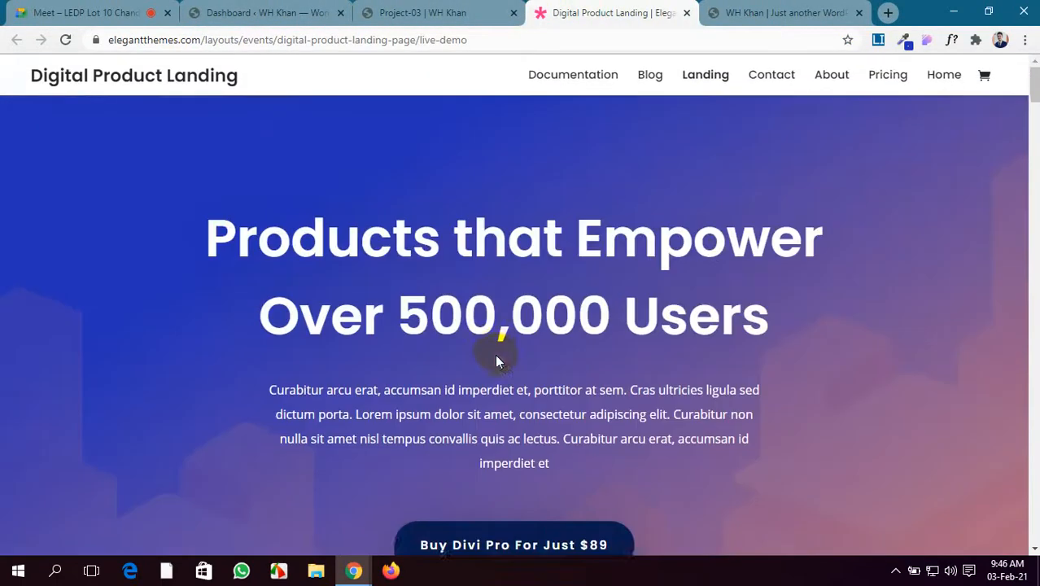
scroll(497, 359, "down", 5)
scroll(497, 359, "up", 5)
scroll(497, 360, "down", 8)
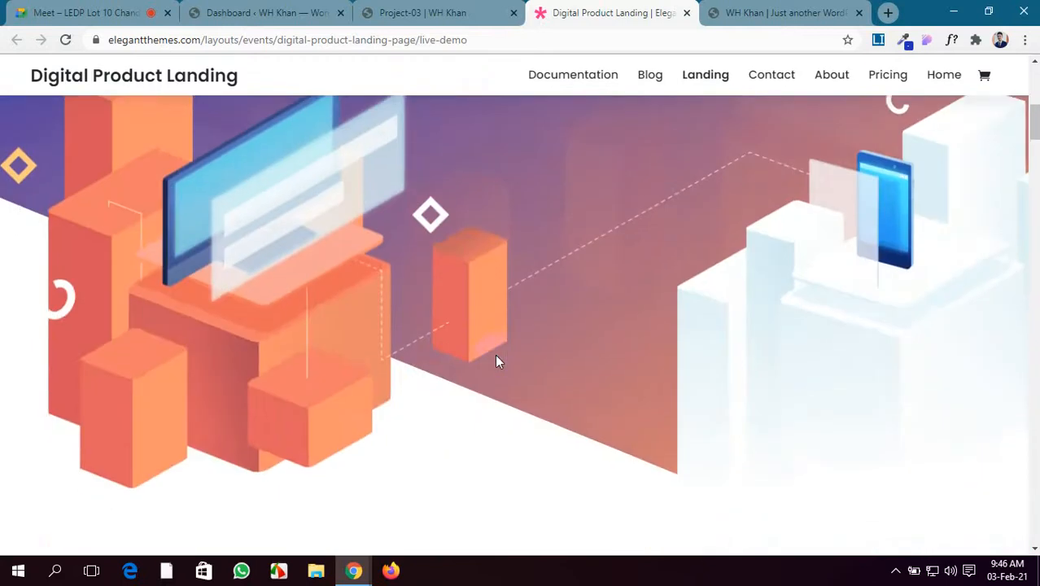
scroll(497, 361, "up", 4)
scroll(496, 356, "down", 7)
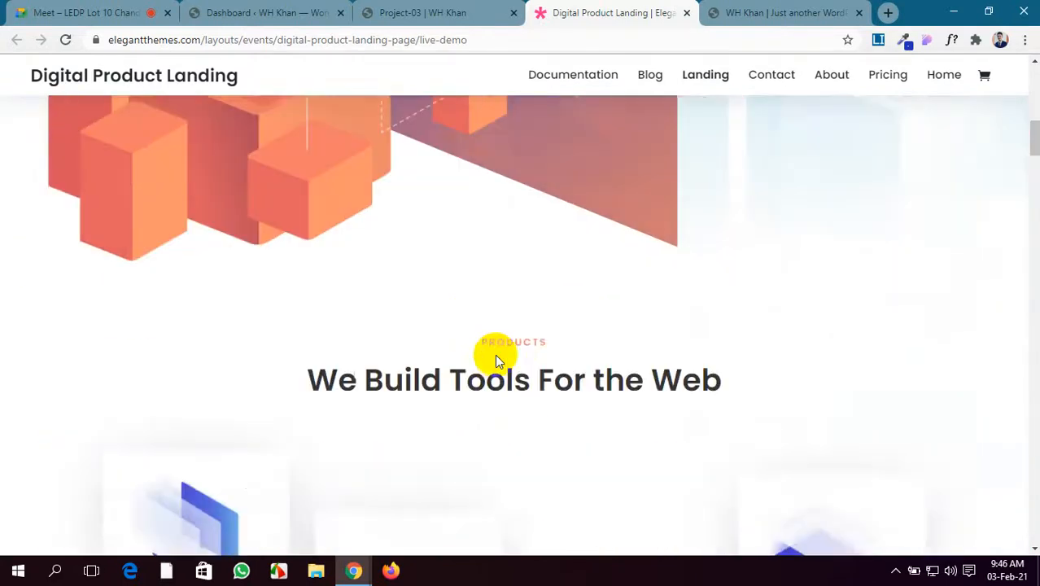
scroll(497, 357, "up", 4)
scroll(497, 361, "up", 4)
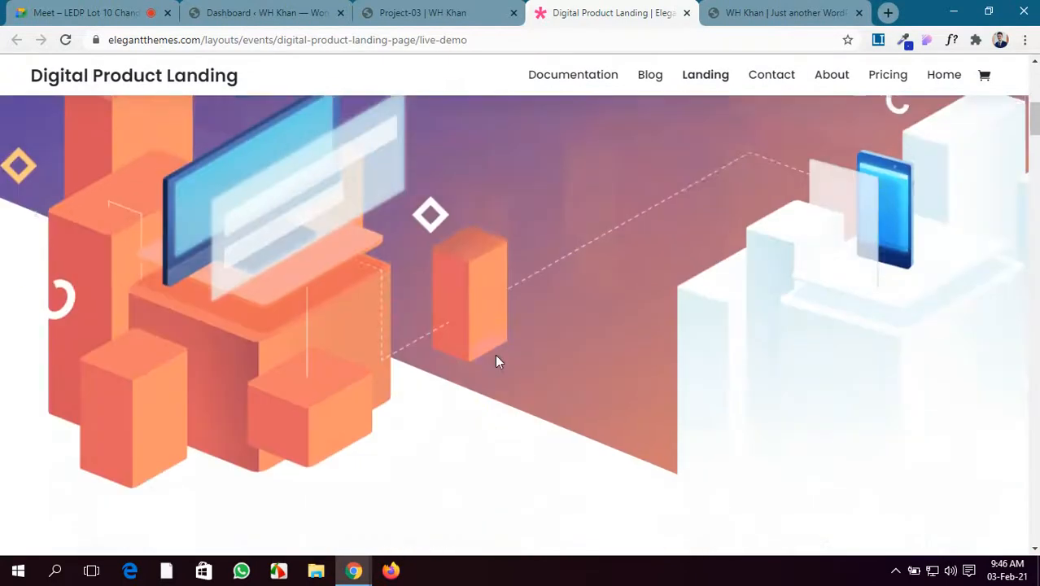
scroll(497, 360, "down", 3)
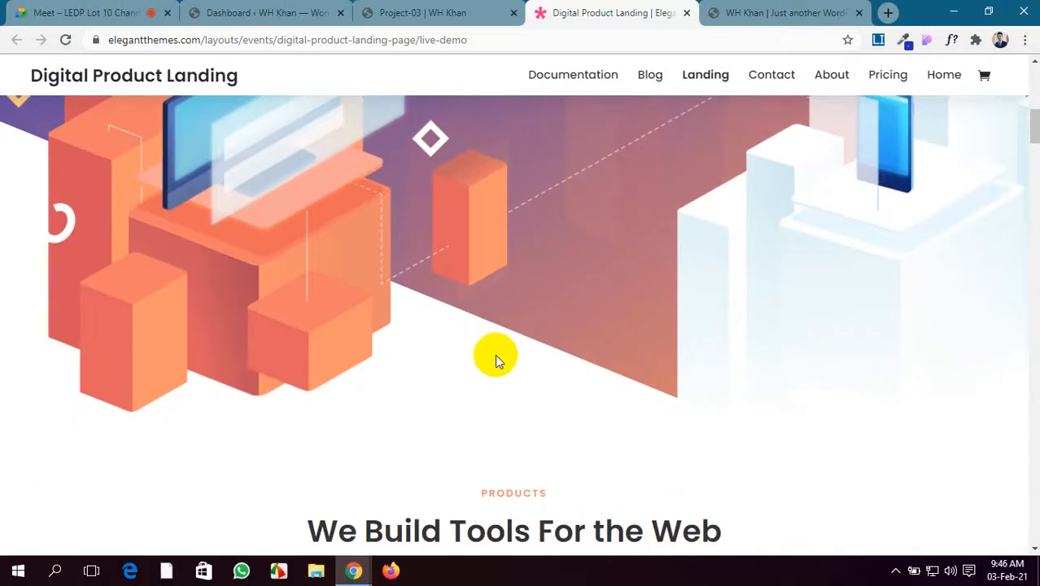
scroll(498, 360, "up", 4)
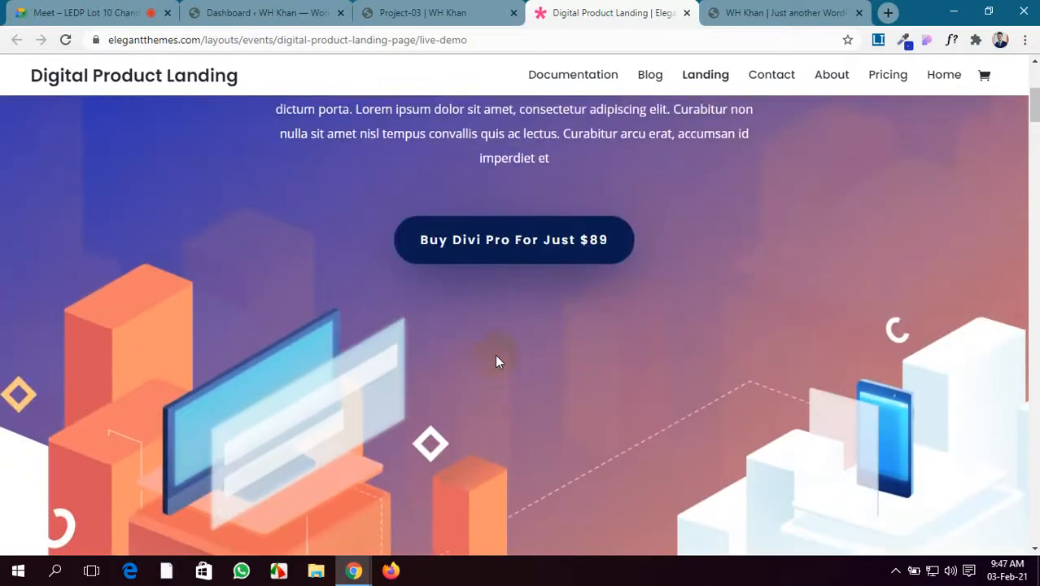
scroll(496, 361, "down", 3)
scroll(496, 360, "up", 1)
scroll(496, 360, "down", 1)
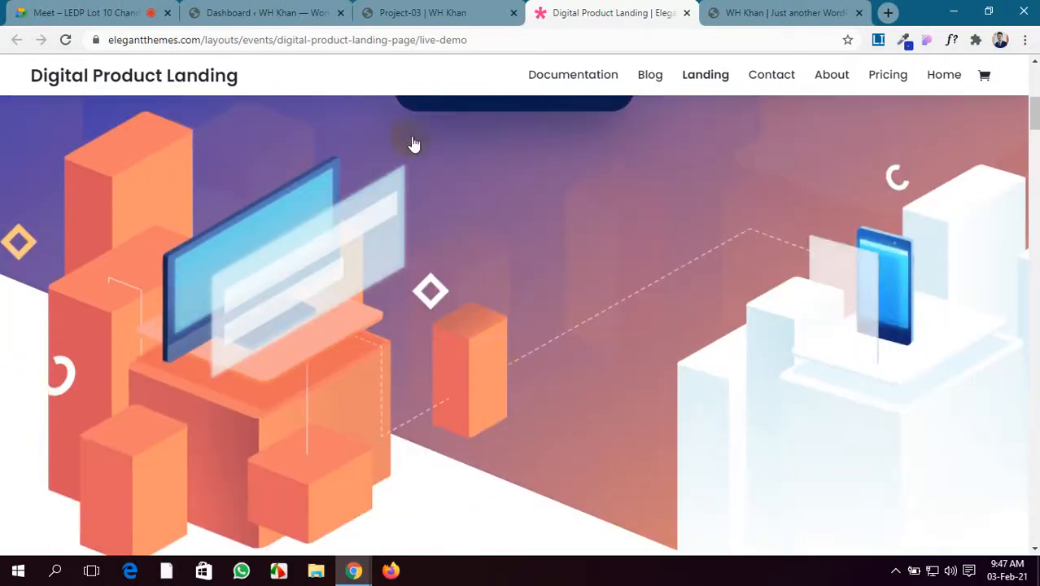
Step: Compare Project-03 with the Digital Product Landing demo, scrolling through the demo's hero and isometric illustration
left_click(402, 12)
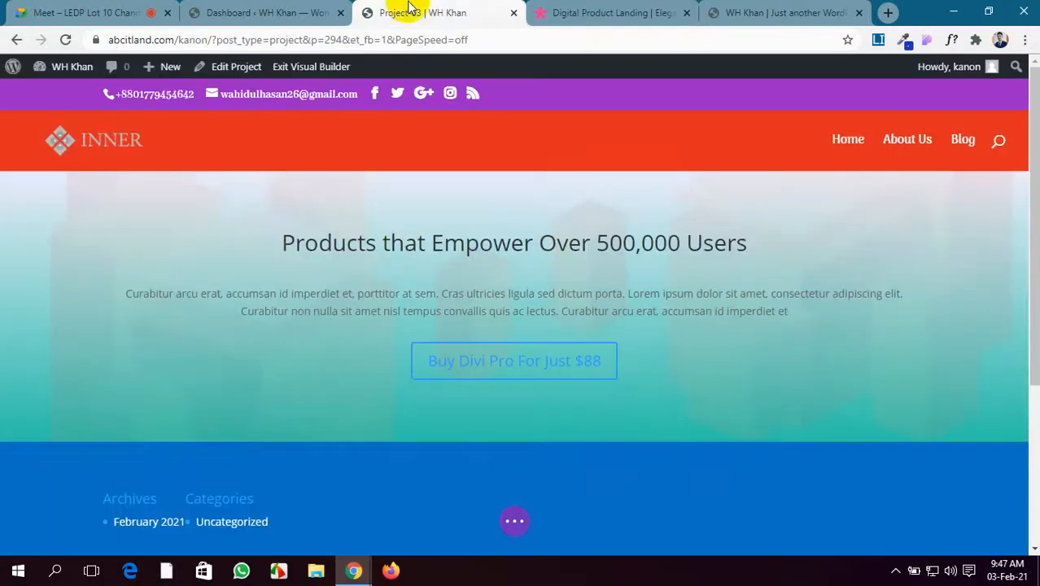
left_click(616, 13)
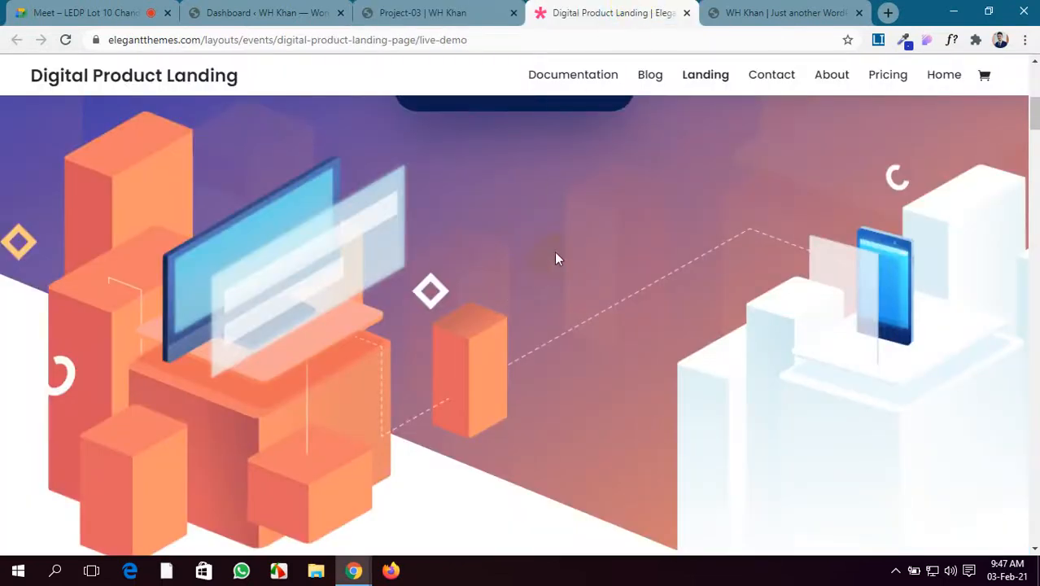
scroll(554, 251, "up", 4)
scroll(556, 253, "up", 1)
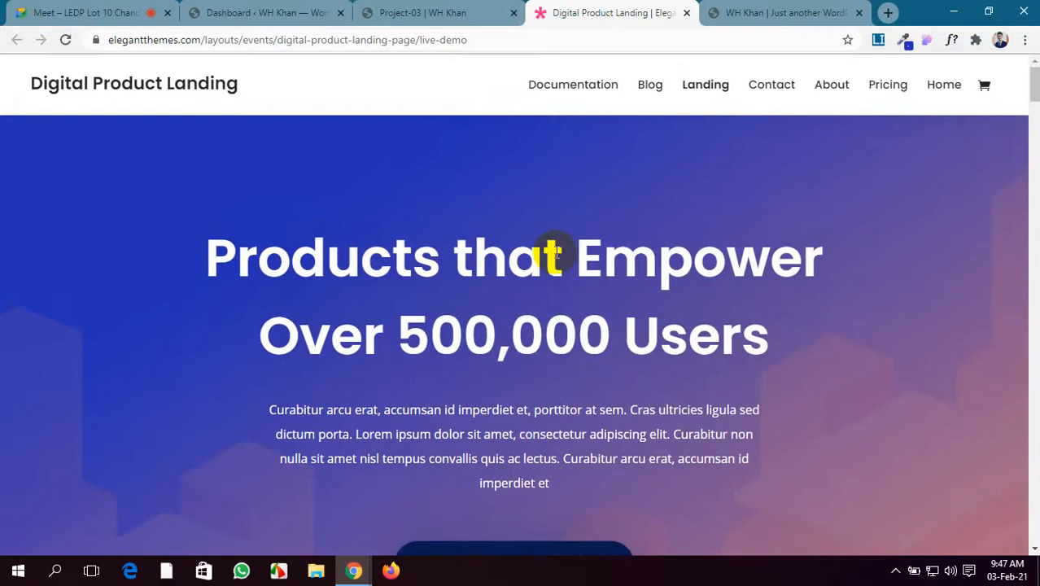
scroll(554, 252, "down", 2)
scroll(554, 252, "up", 1)
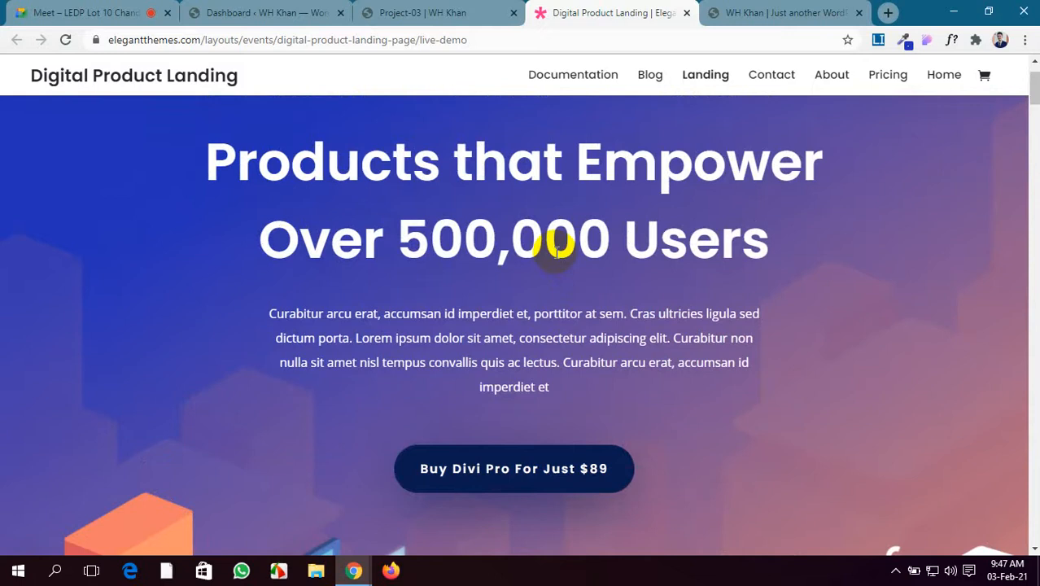
scroll(556, 252, "down", 1)
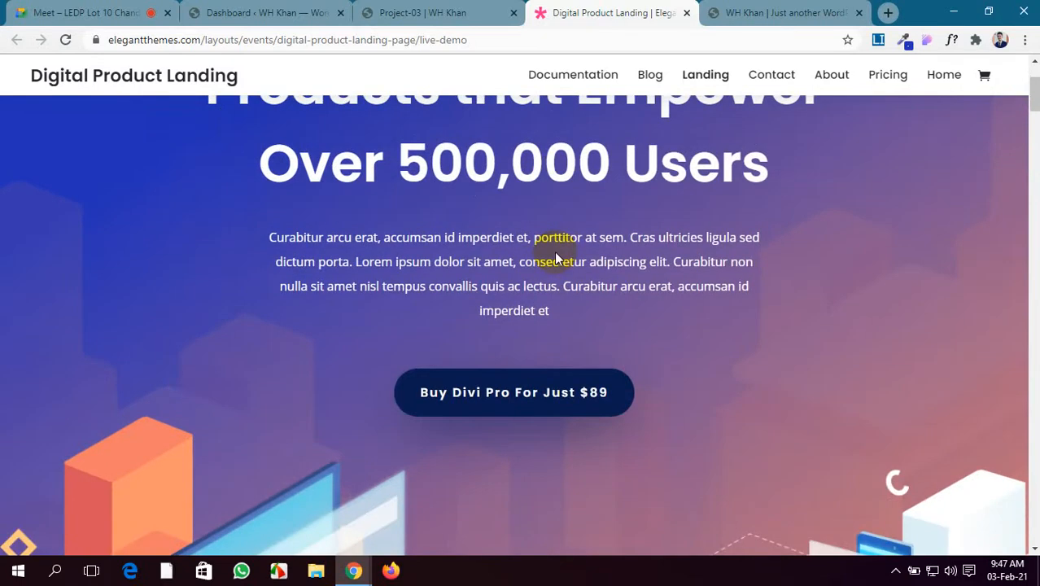
scroll(555, 257, "down", 1)
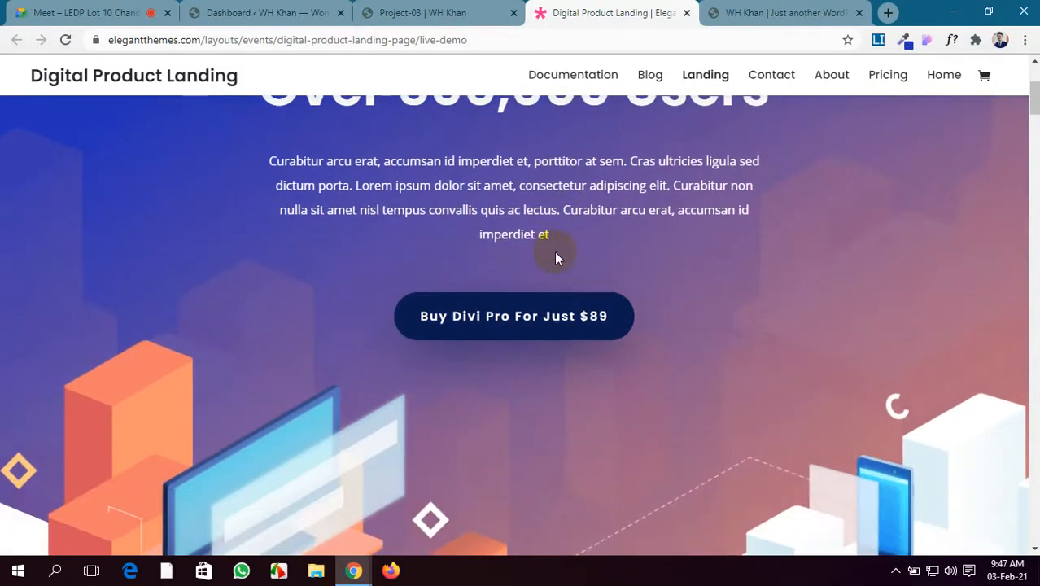
scroll(556, 257, "down", 3)
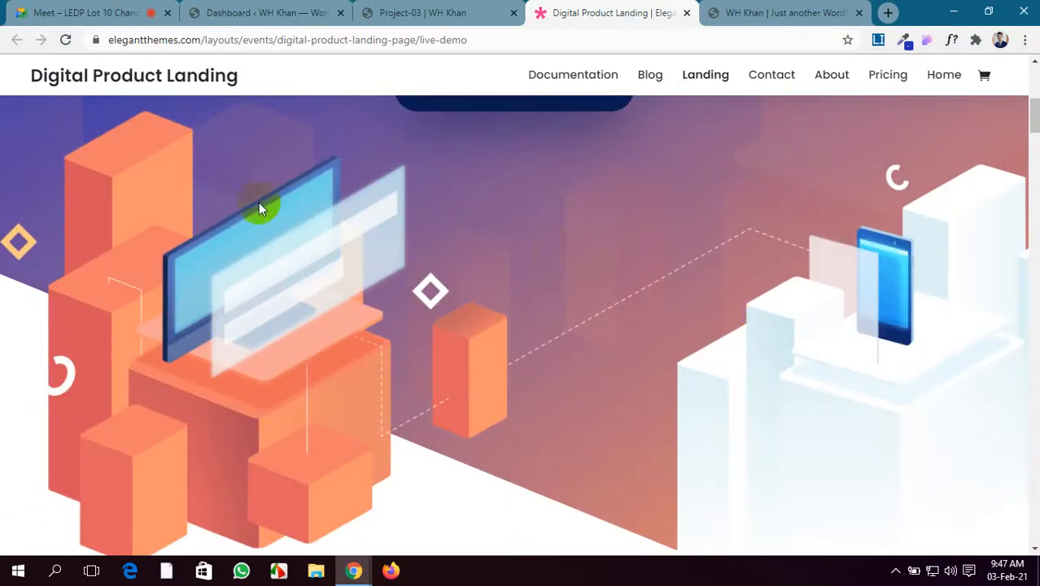
scroll(446, 337, "down", 3)
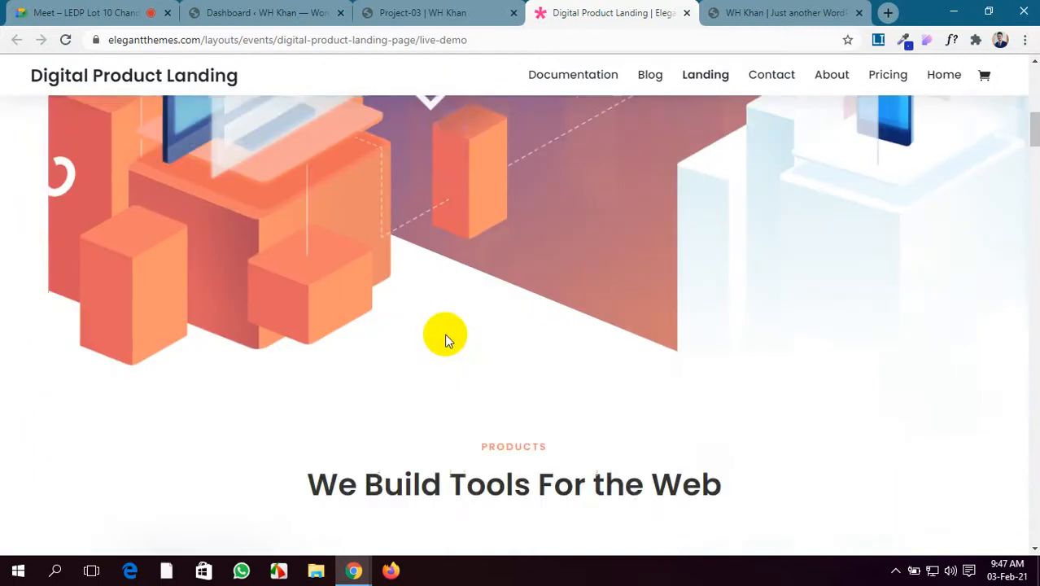
scroll(445, 337, "up", 1)
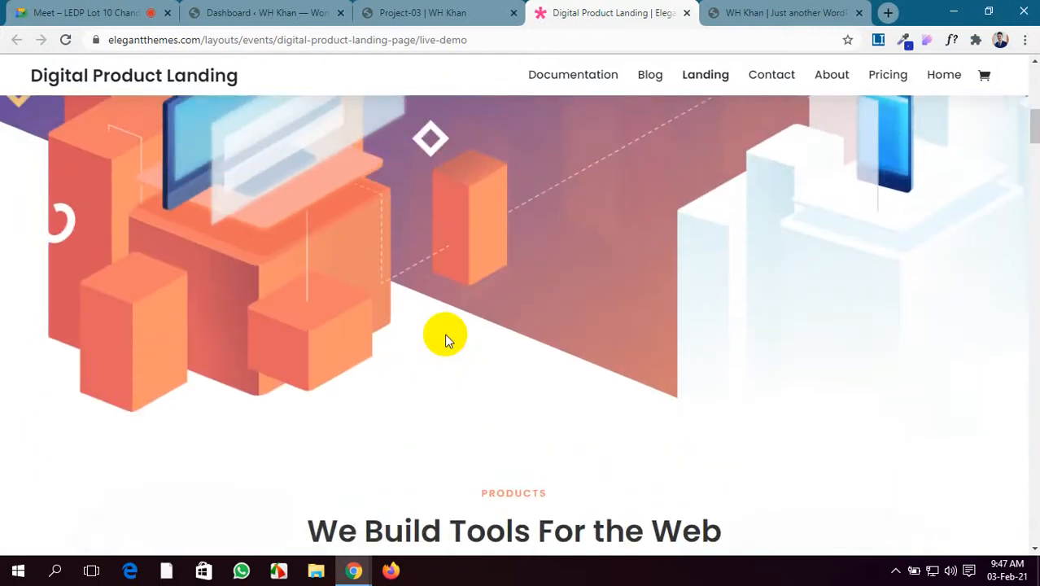
scroll(446, 339, "up", 5)
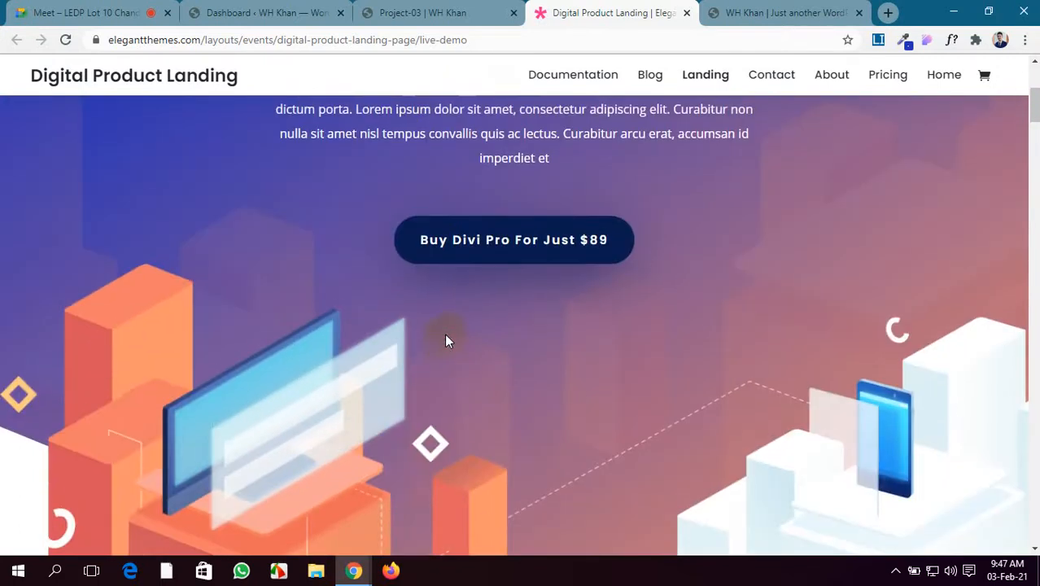
Step: Flip between the Dashboard, Project-03 and demo tabs, then return to the Google Meet call
left_click(250, 6)
left_click(396, 12)
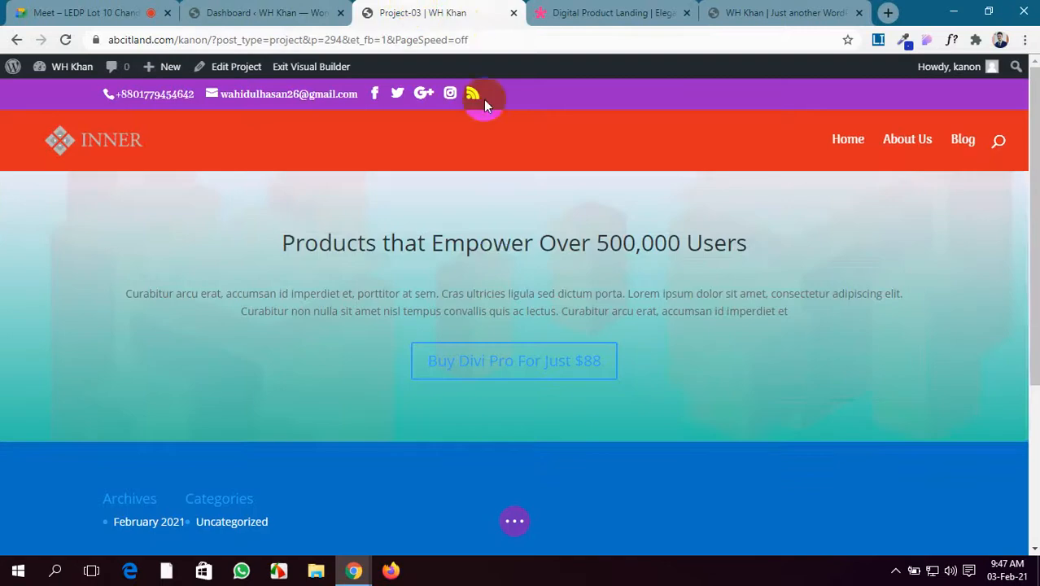
left_click(228, 10)
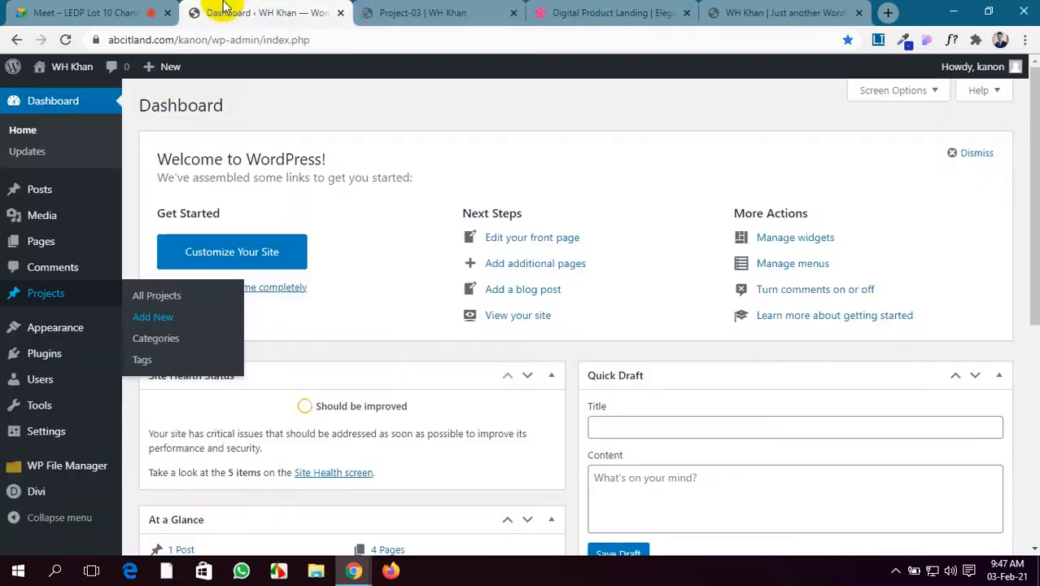
left_click(398, 10)
left_click(584, 8)
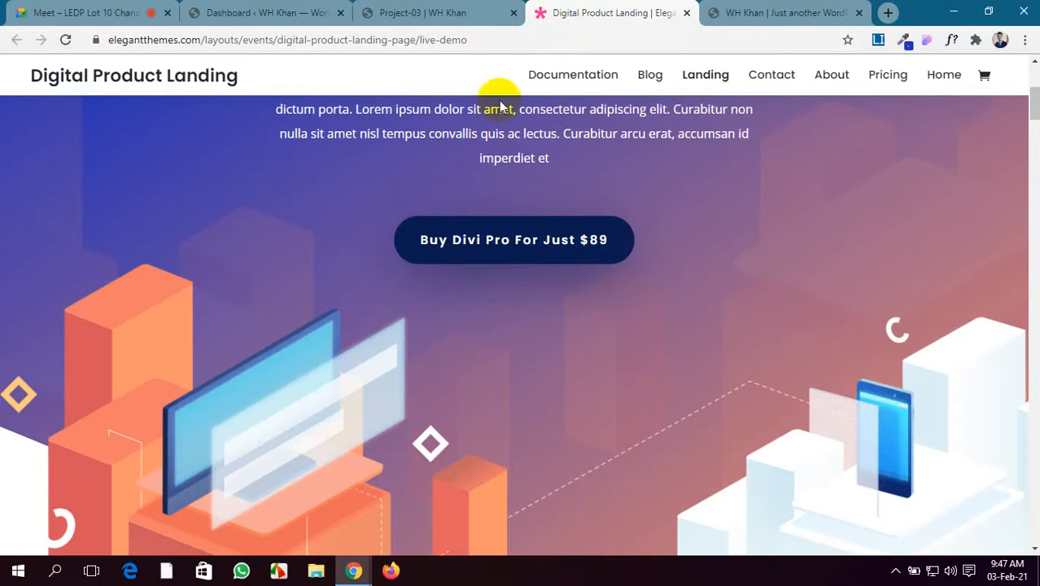
scroll(388, 226, "up", 4)
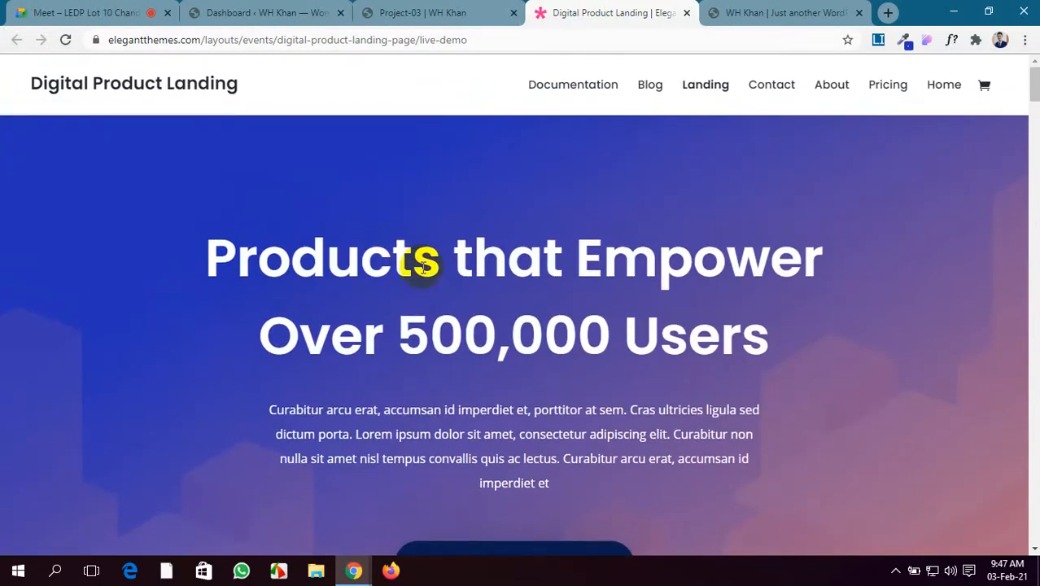
left_click(456, 12)
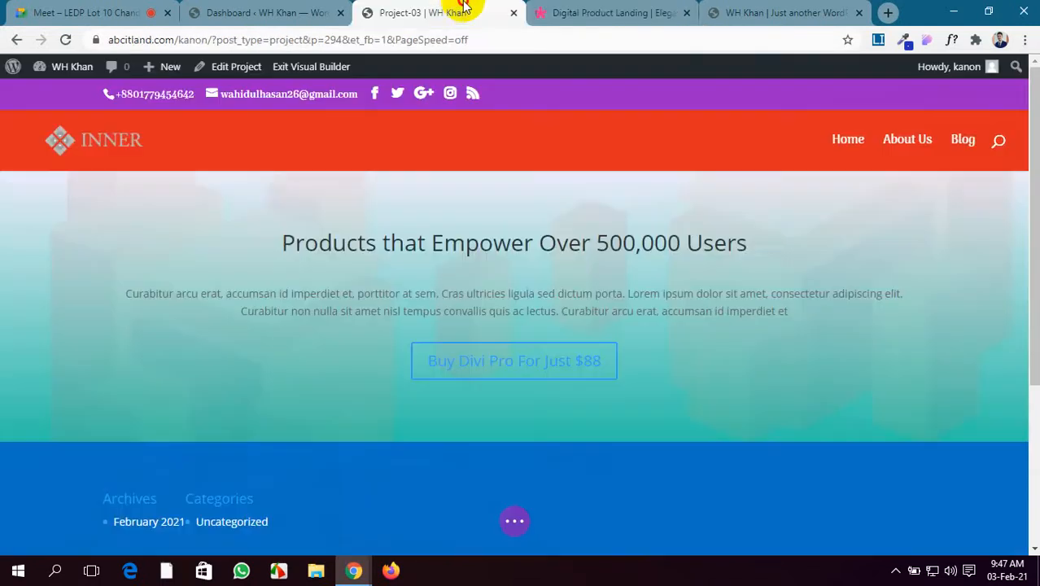
left_click(597, 10)
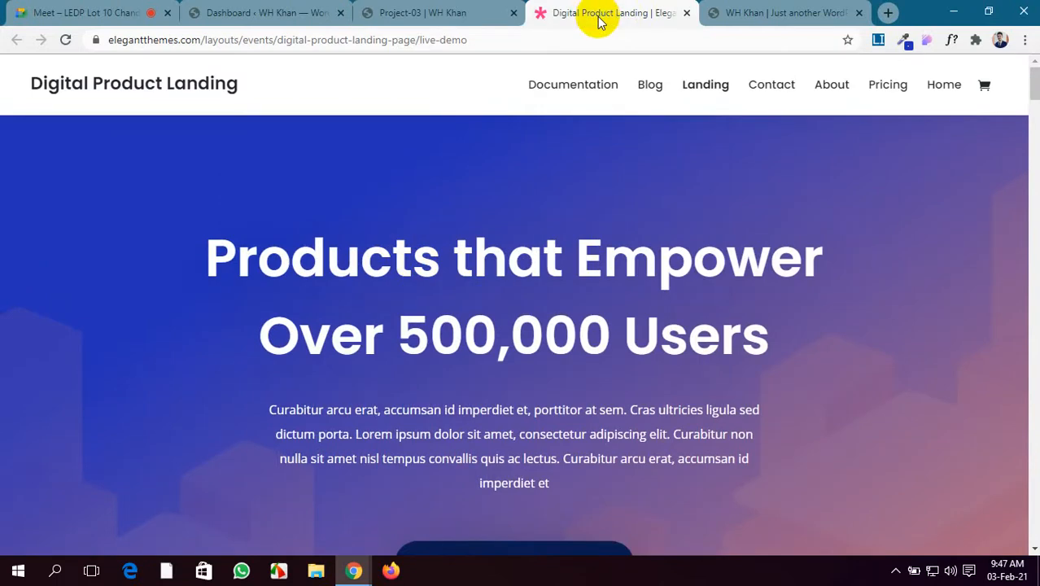
scroll(654, 304, "down", 5)
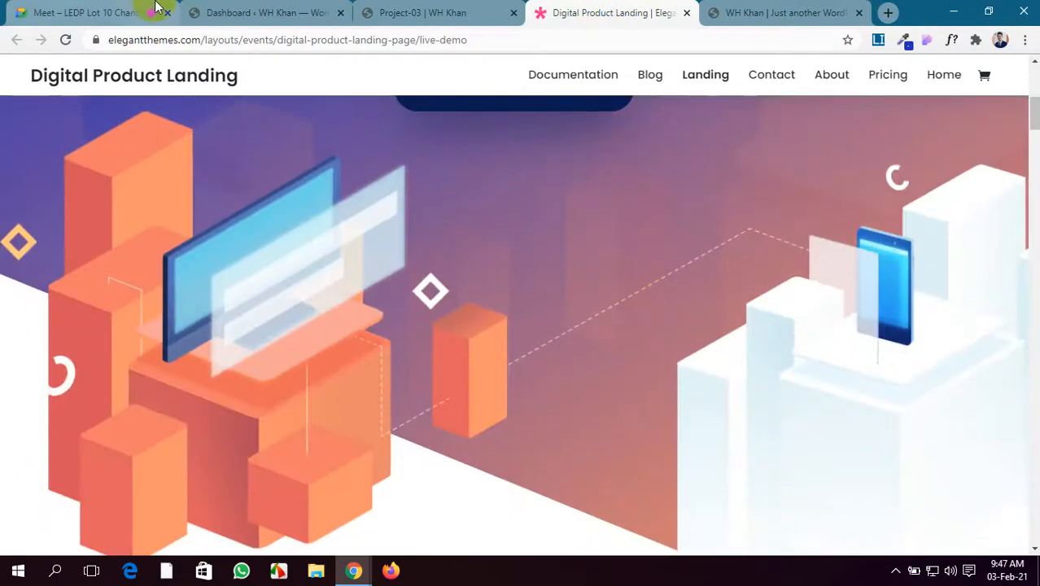
left_click(75, 10)
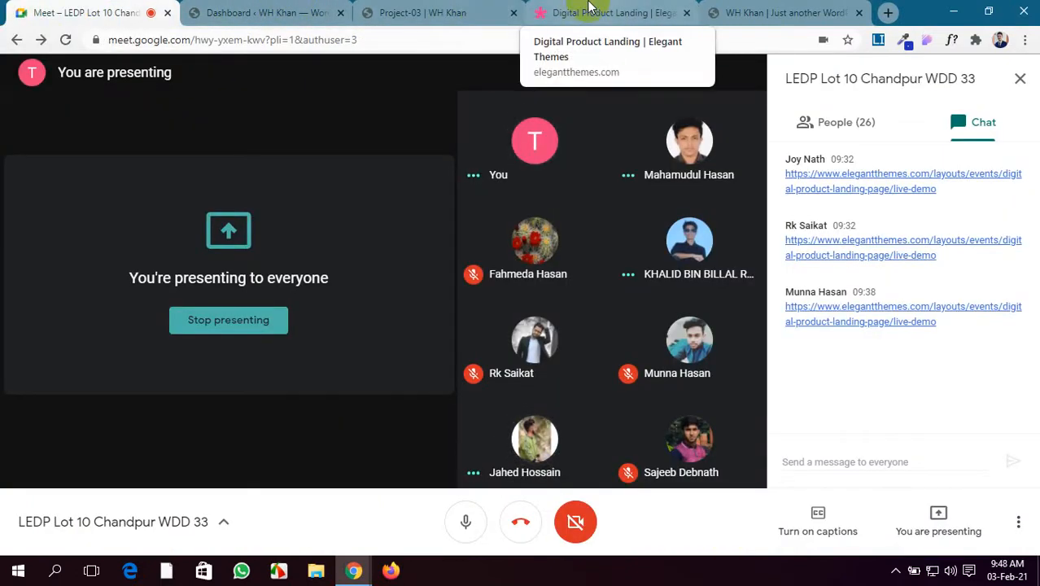
Step: Stop presenting the screen in Google Meet, then show the Digital Product Landing demo tab
left_click(590, 10)
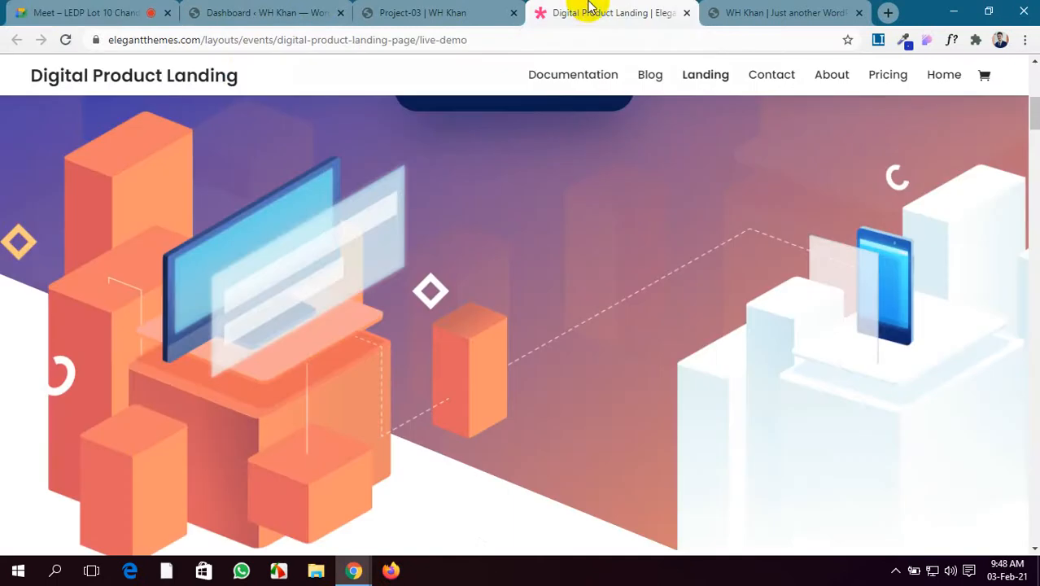
left_click(230, 10)
left_click(142, 12)
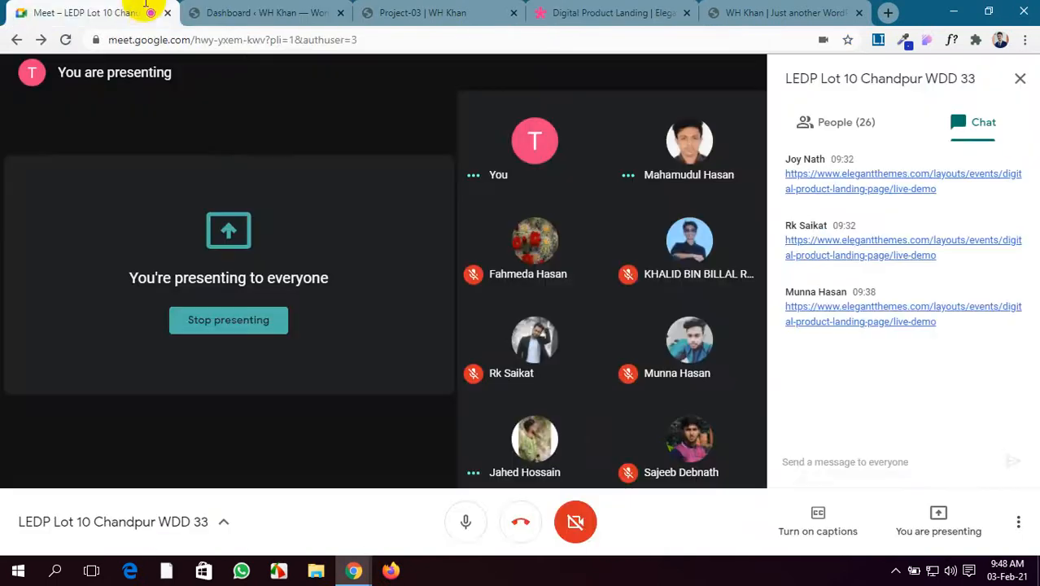
mouse_move(502, 438)
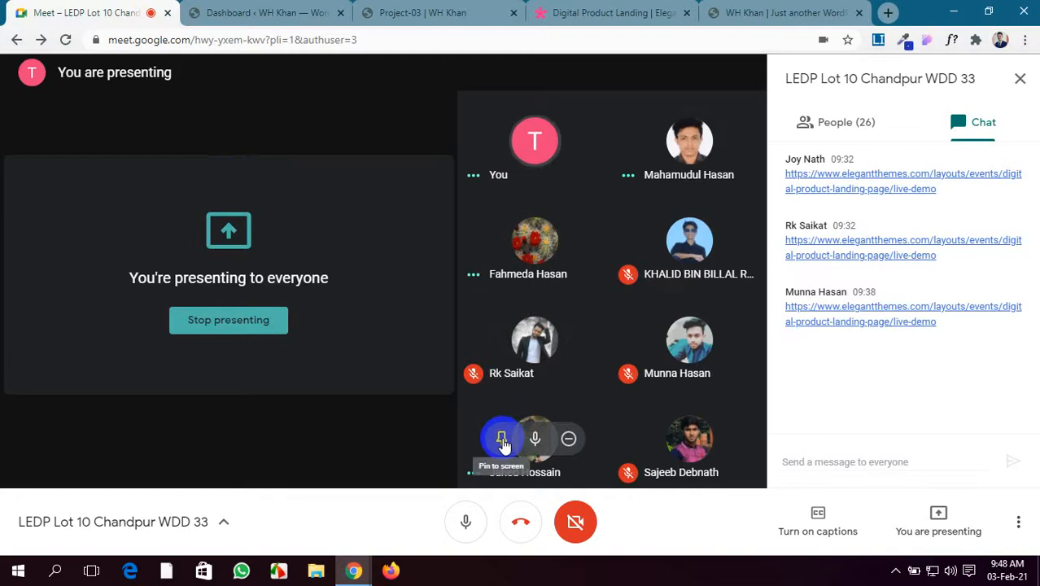
left_click(402, 6)
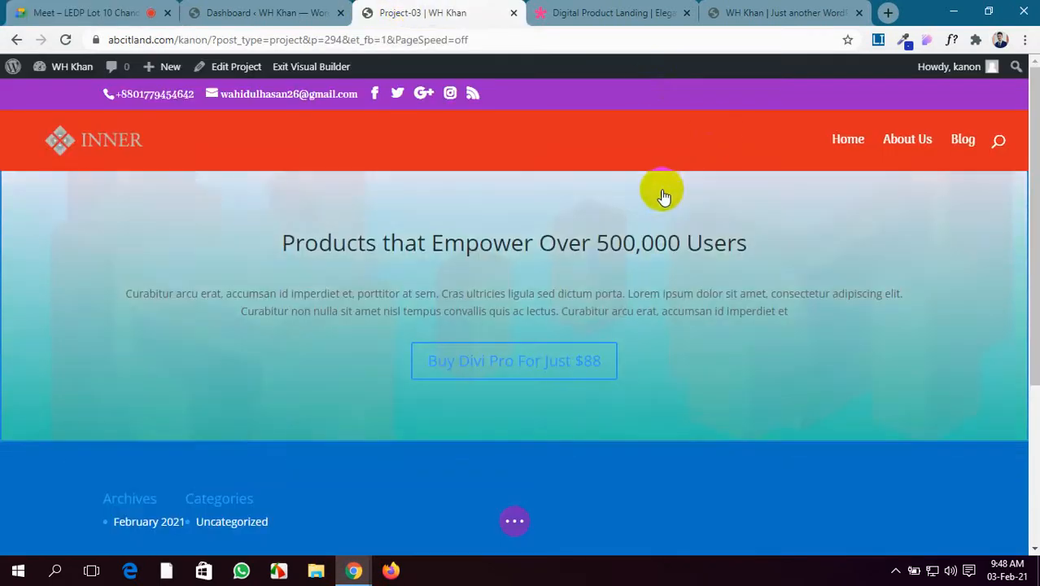
left_click(104, 12)
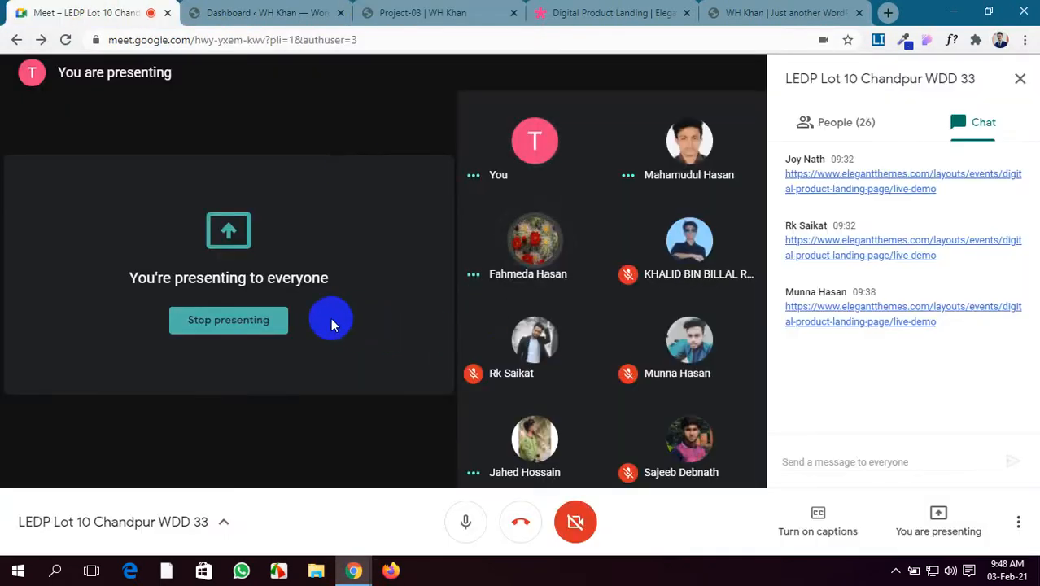
left_click(259, 326)
left_click(564, 13)
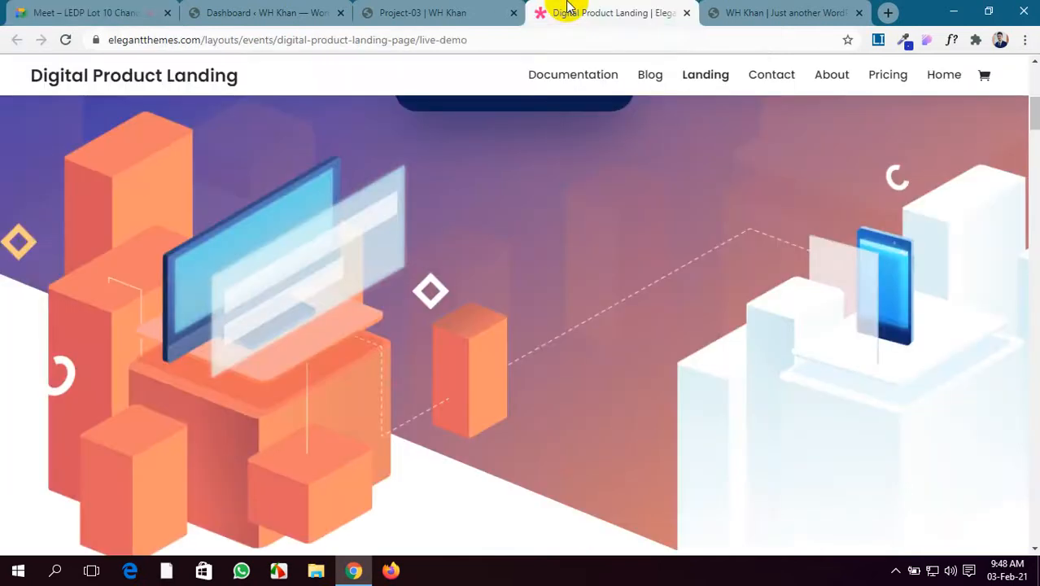
Step: Scroll the demo down to its pricing plans at $35, $85 and $120 per month
scroll(642, 463, "down", 1)
scroll(642, 463, "down", 15)
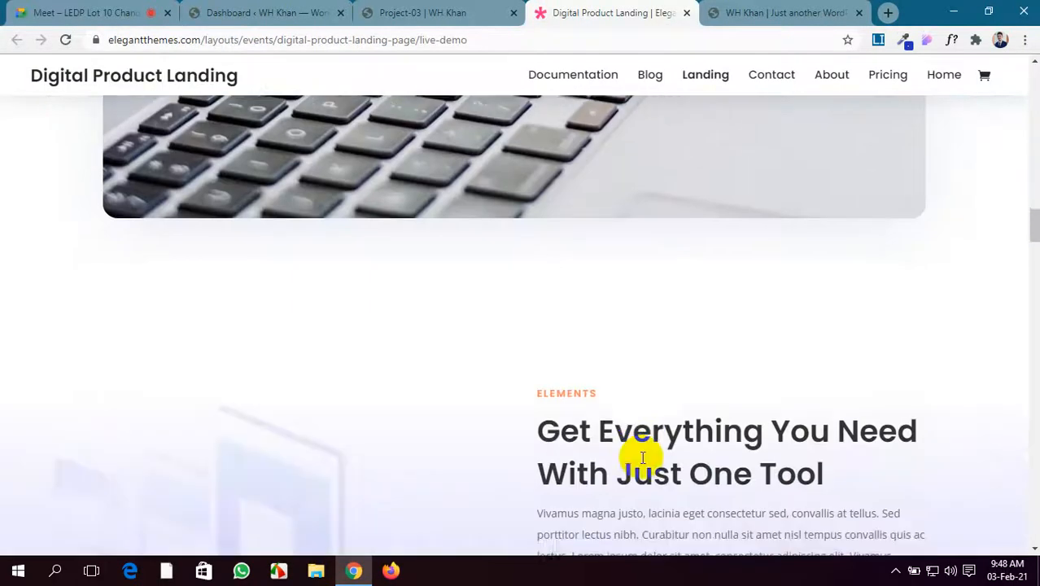
scroll(642, 463, "down", 10)
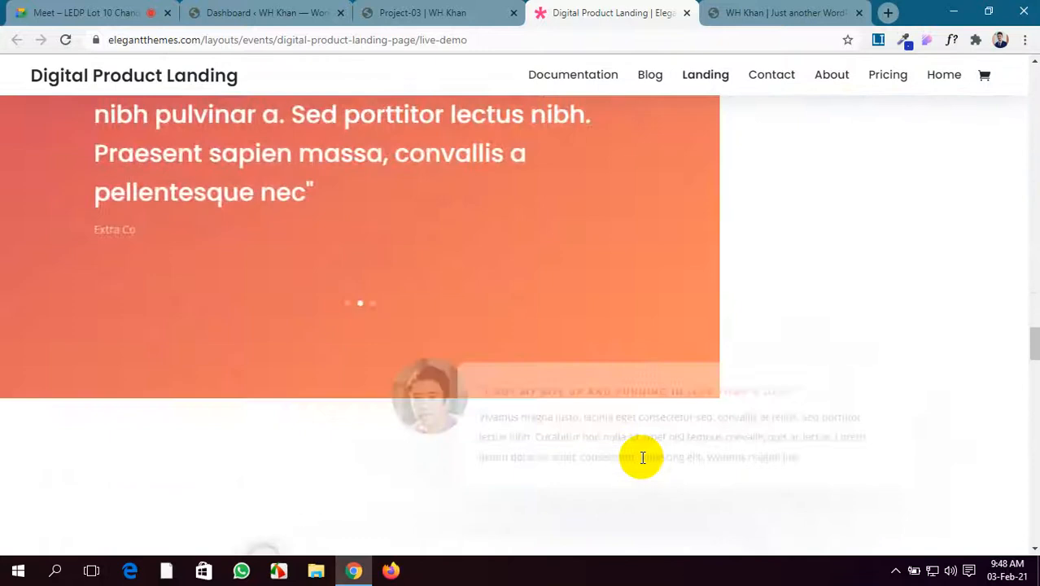
scroll(642, 459, "down", 12)
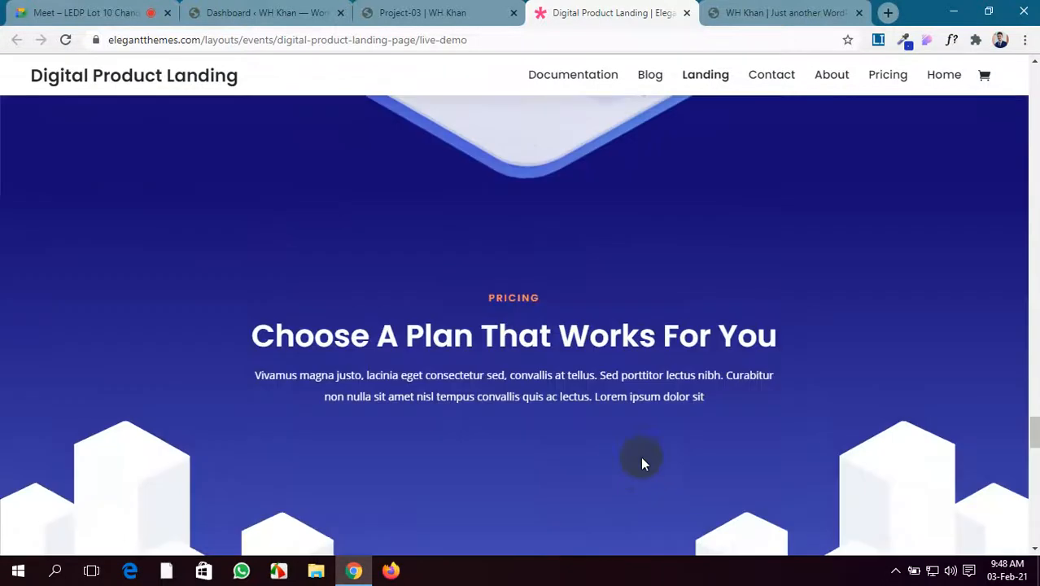
scroll(641, 461, "down", 6)
scroll(641, 460, "up", 6)
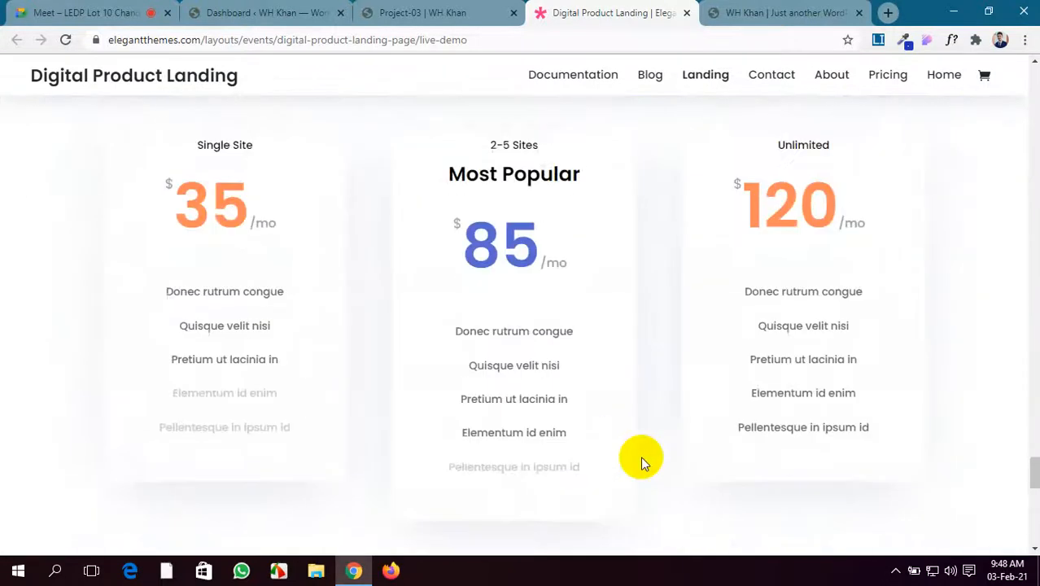
scroll(641, 460, "down", 3)
scroll(627, 493, "down", 3)
scroll(626, 492, "up", 3)
scroll(627, 492, "up", 2)
scroll(626, 492, "down", 3)
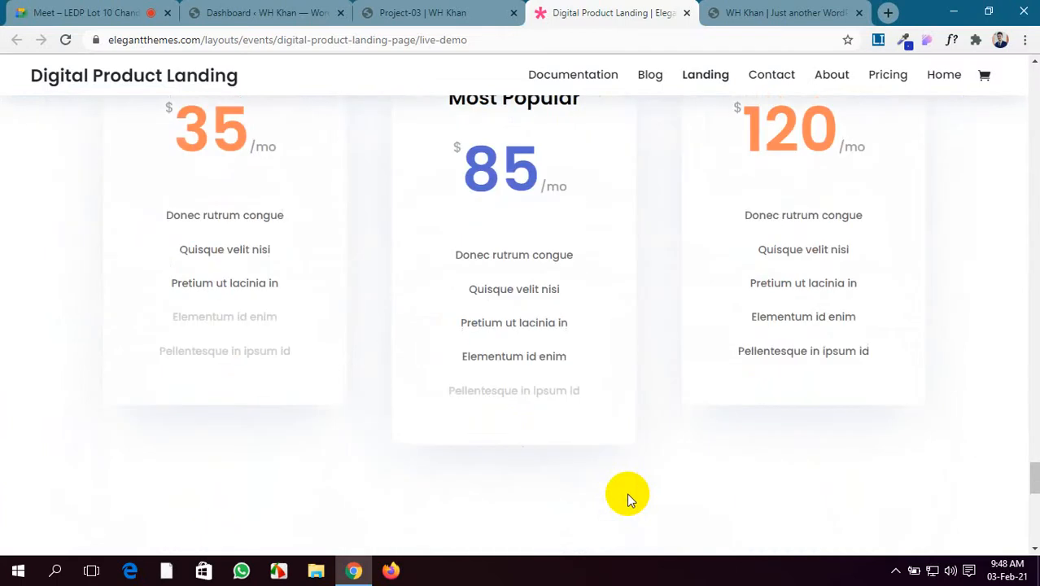
scroll(626, 492, "up", 3)
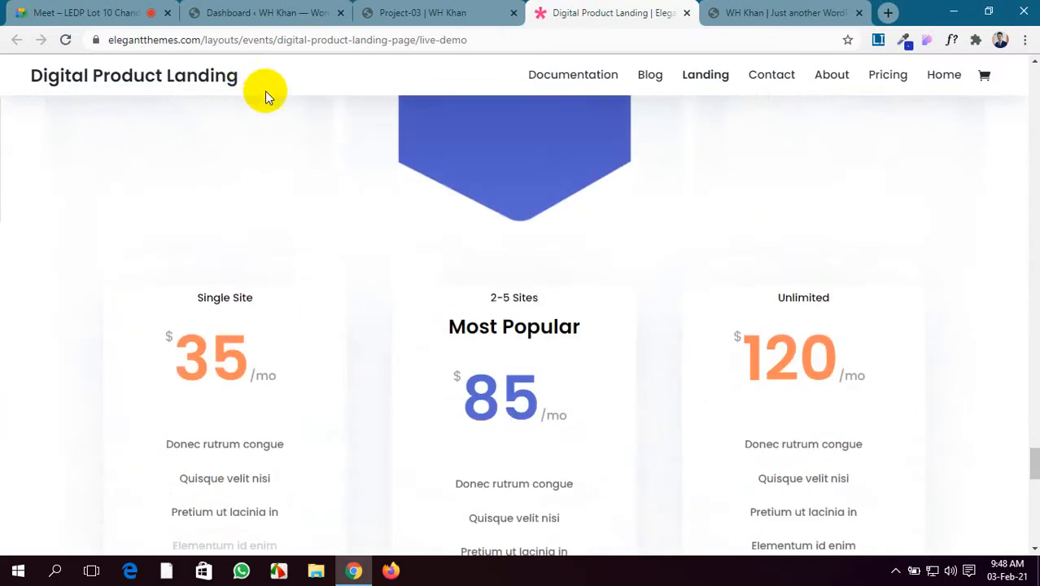
scroll(353, 447, "down", 2)
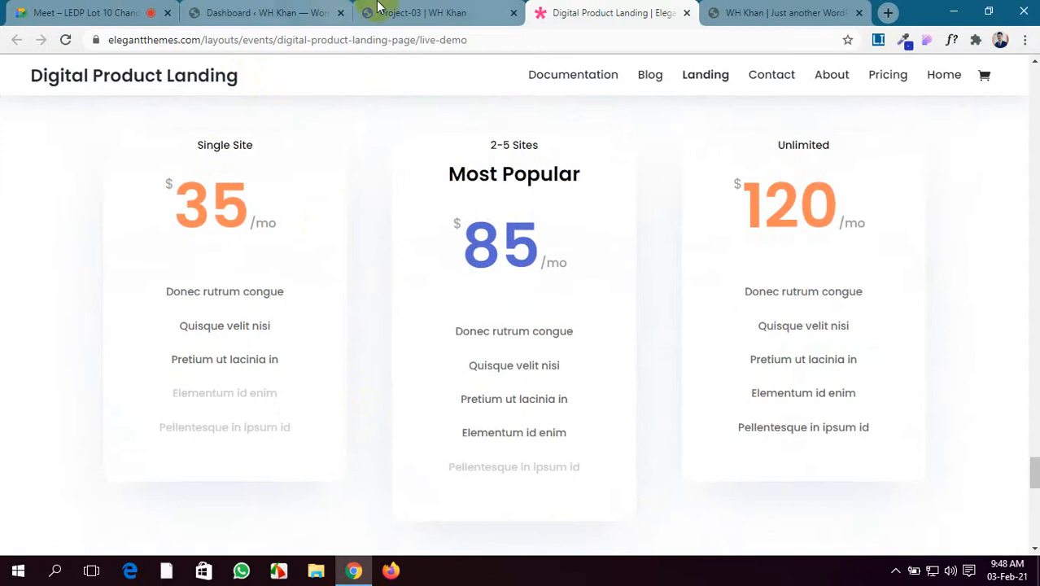
Step: Bring the Project-03 builder page back to the front
left_click(407, 12)
left_click(300, 11)
left_click(424, 10)
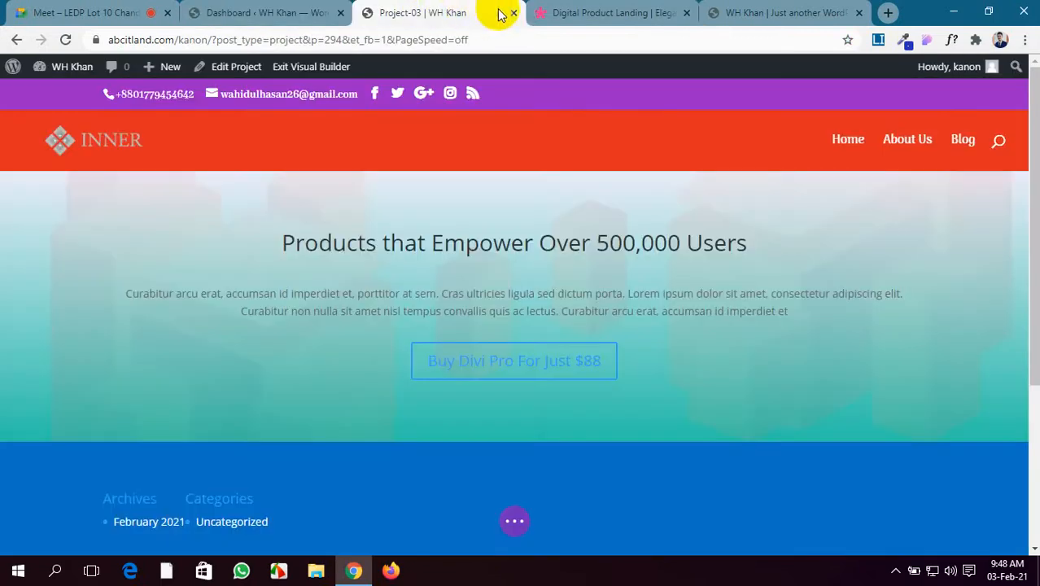
Step: Cancel closing the unsaved Project-03 page, then switch back to the Meet call
left_click(514, 13)
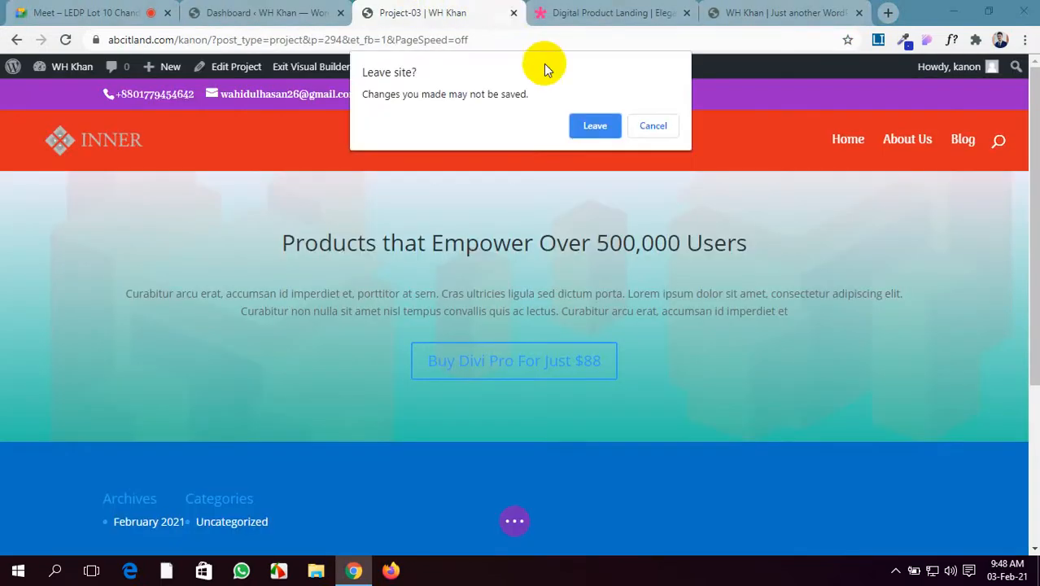
left_click(641, 123)
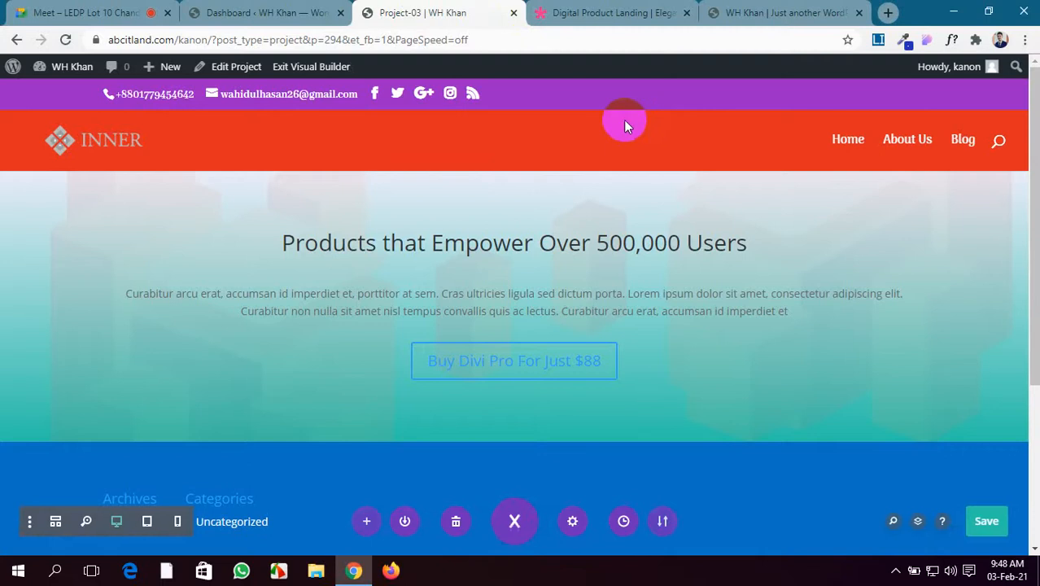
left_click(79, 14)
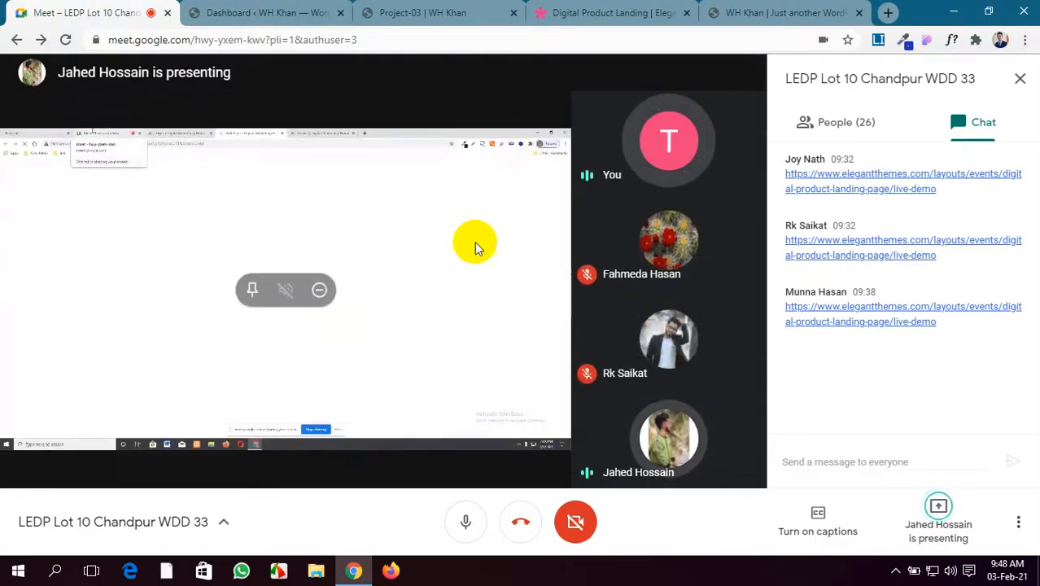
Step: Pin the presenter's shared Divi page, hide the chat panel, and admit the join request
left_click(249, 290)
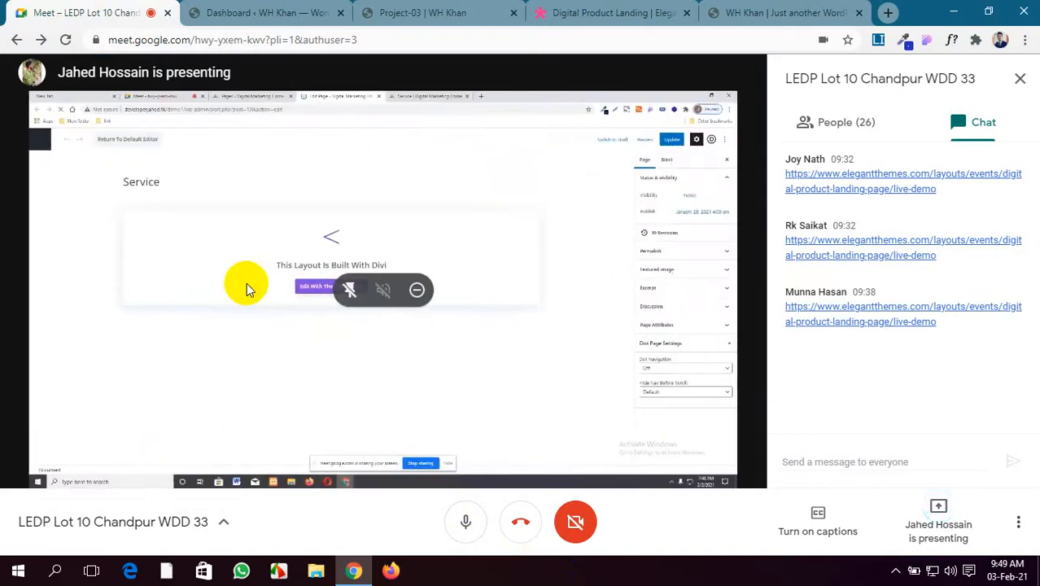
left_click(1019, 78)
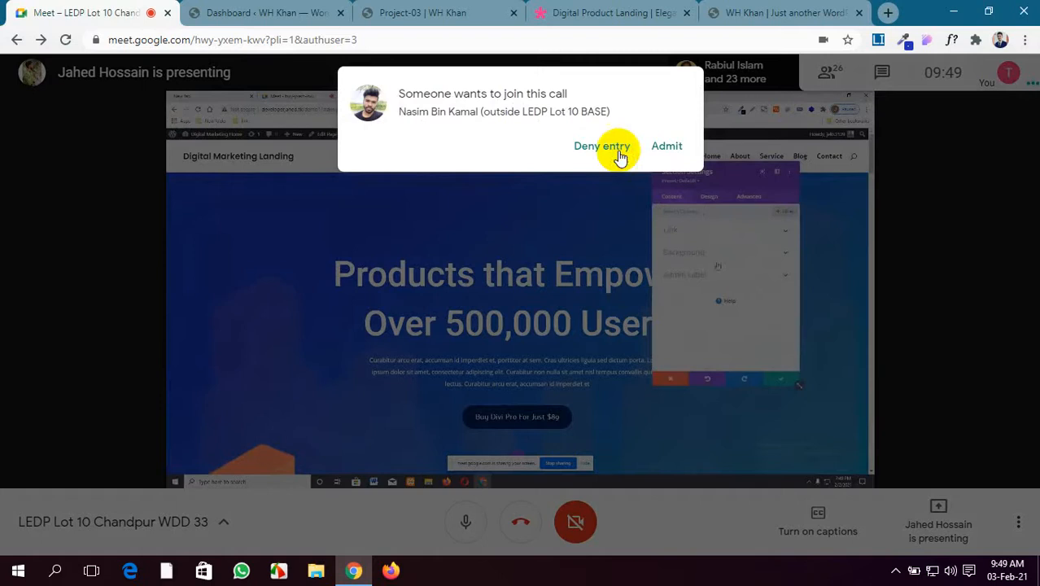
left_click(666, 146)
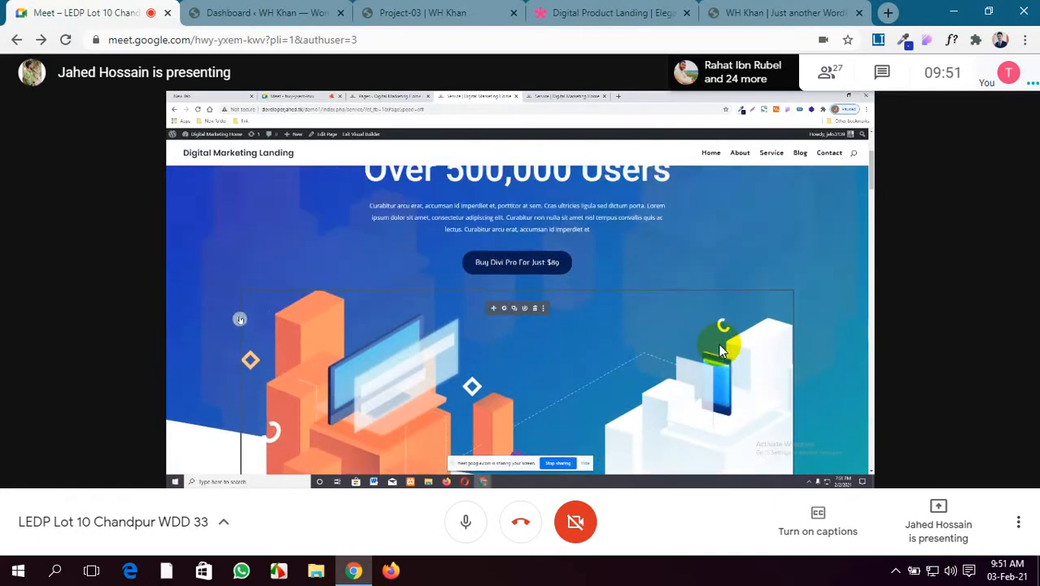
Step: Briefly mute and unmute the microphone, then move from Meet to the WH Khan Dashboard
left_click(458, 525)
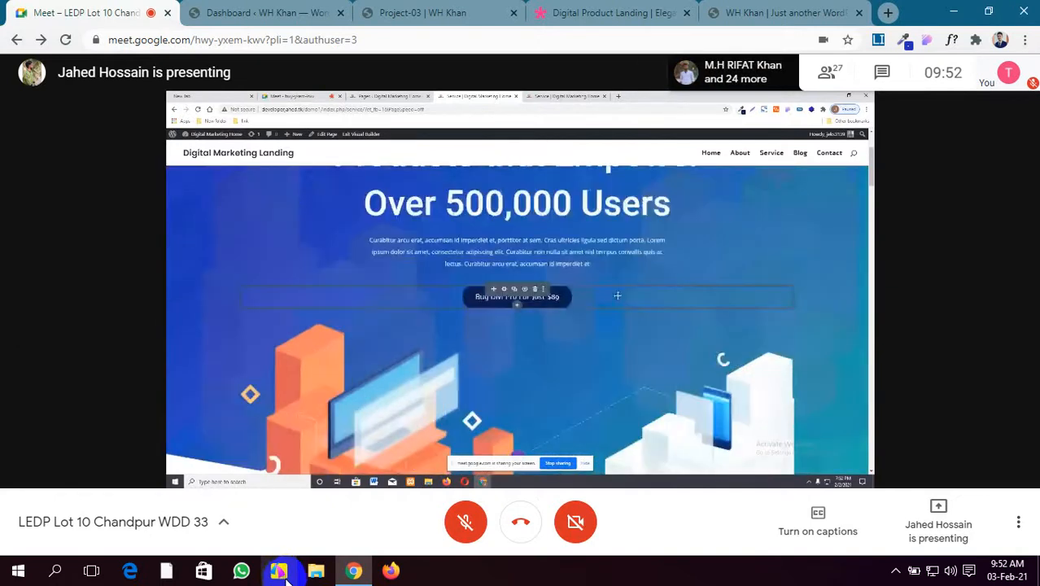
left_click(476, 524)
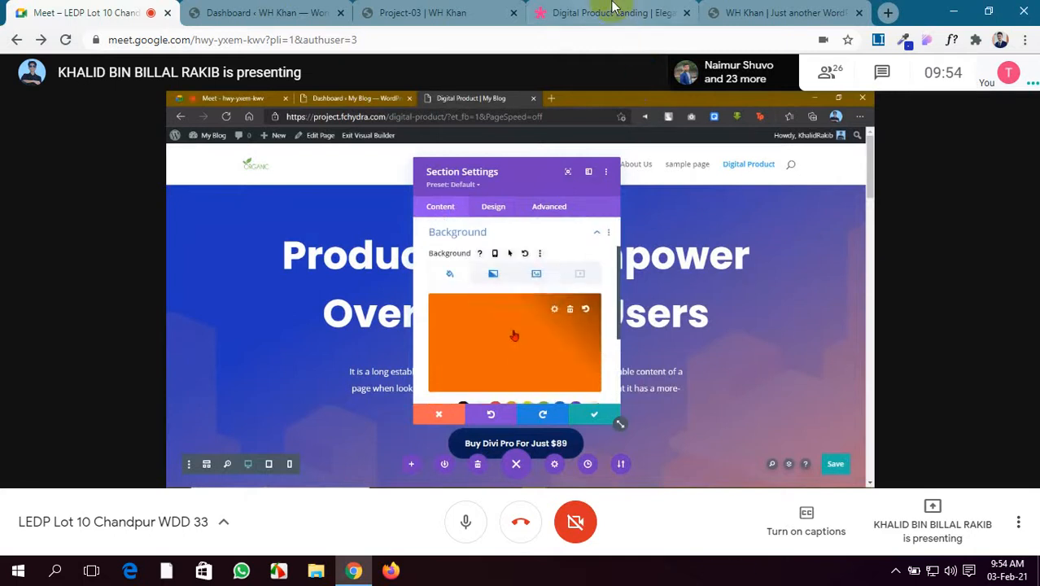
left_click(586, 10)
left_click(371, 12)
left_click(305, 12)
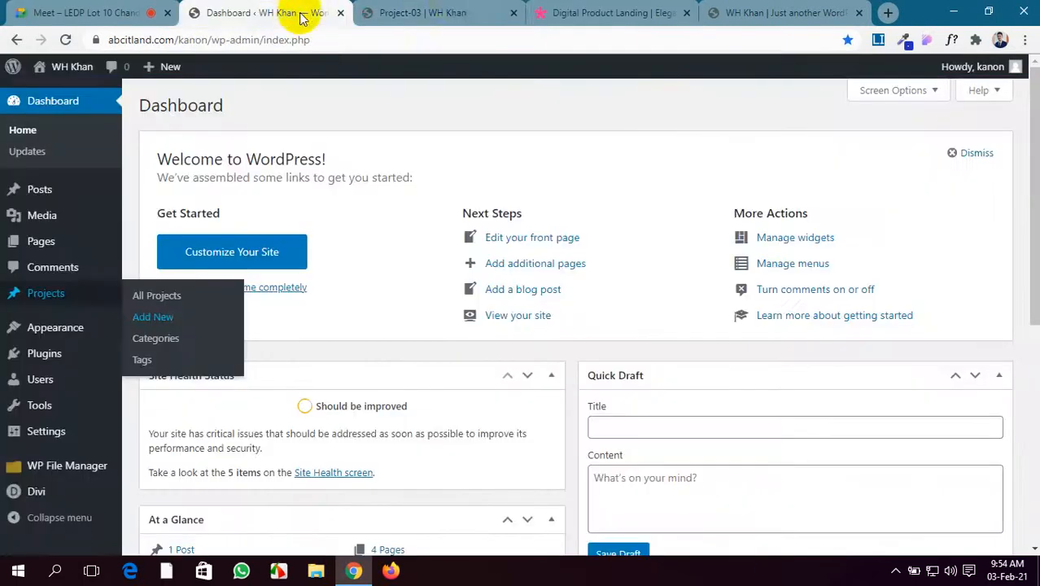
Step: Switch to the Meet – LEDP Lot 10 tab to watch the presenter's Divi page
left_click(37, 10)
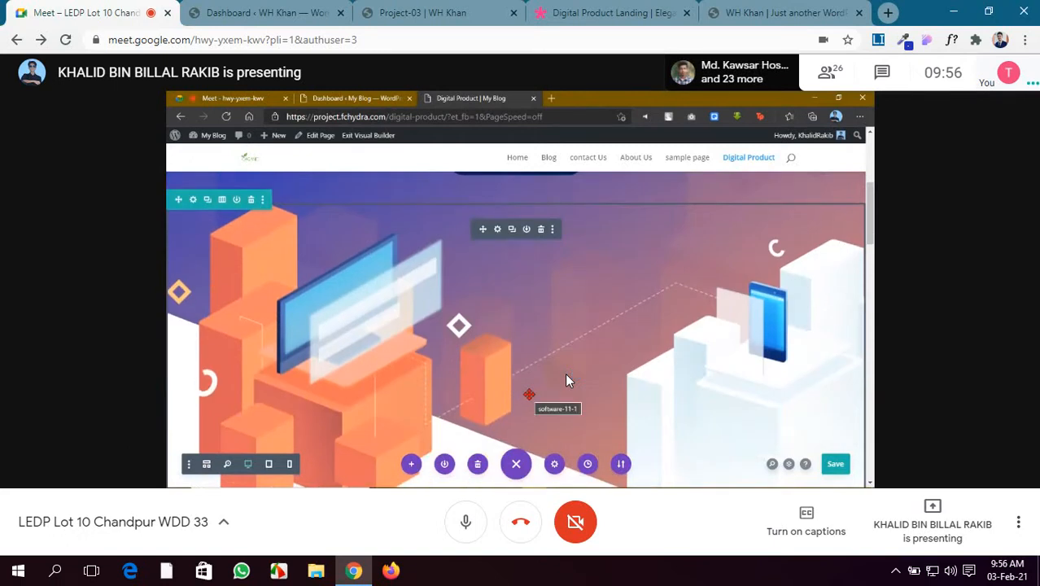
mouse_move(528, 267)
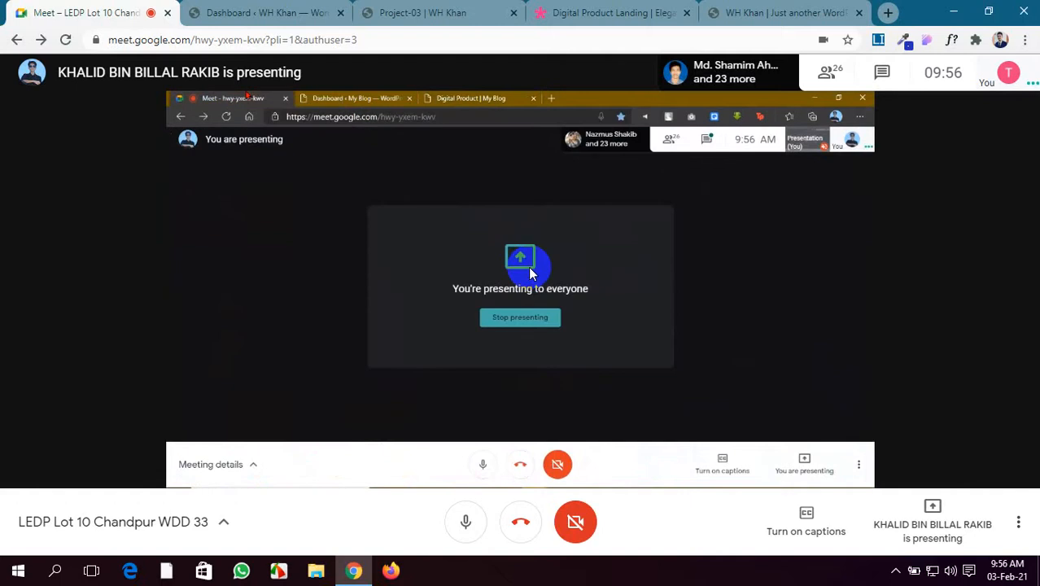
left_click(358, 8)
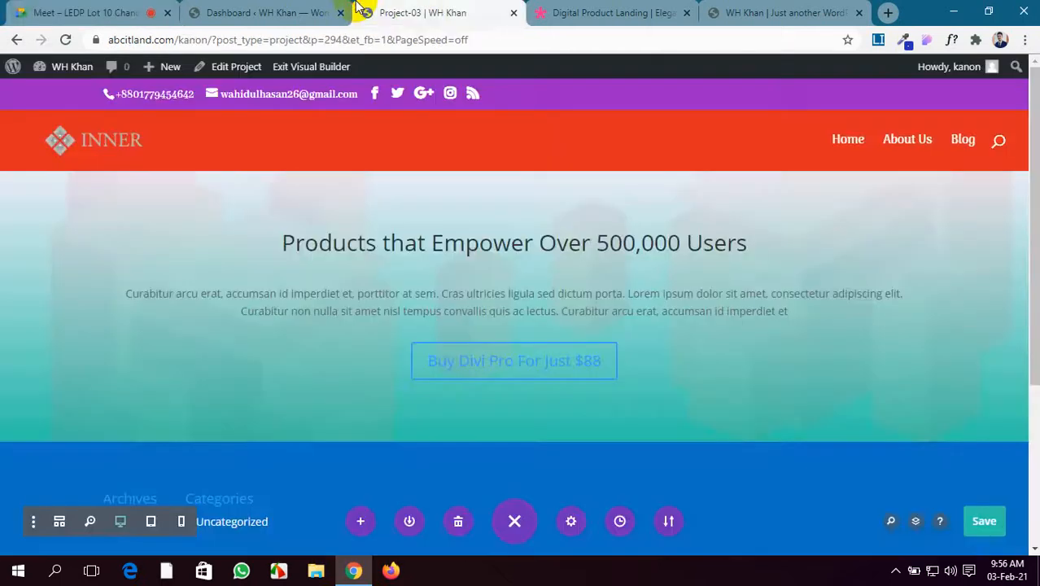
Step: Look over the Digital Product Landing demo, scrolling back up to its top
left_click(651, 10)
left_click(430, 11)
left_click(618, 13)
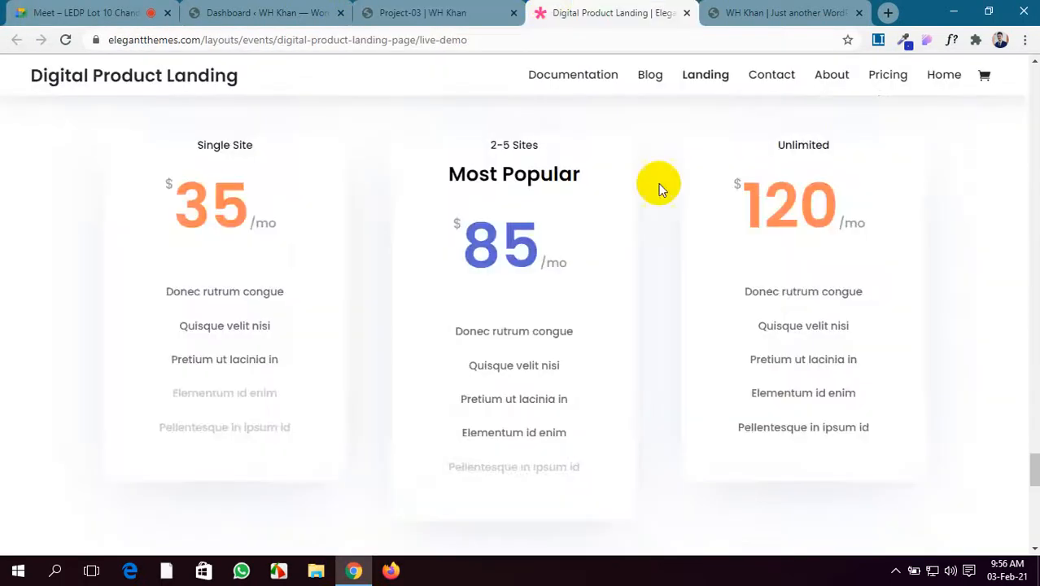
scroll(651, 223, "up", 5)
scroll(651, 223, "up", 10)
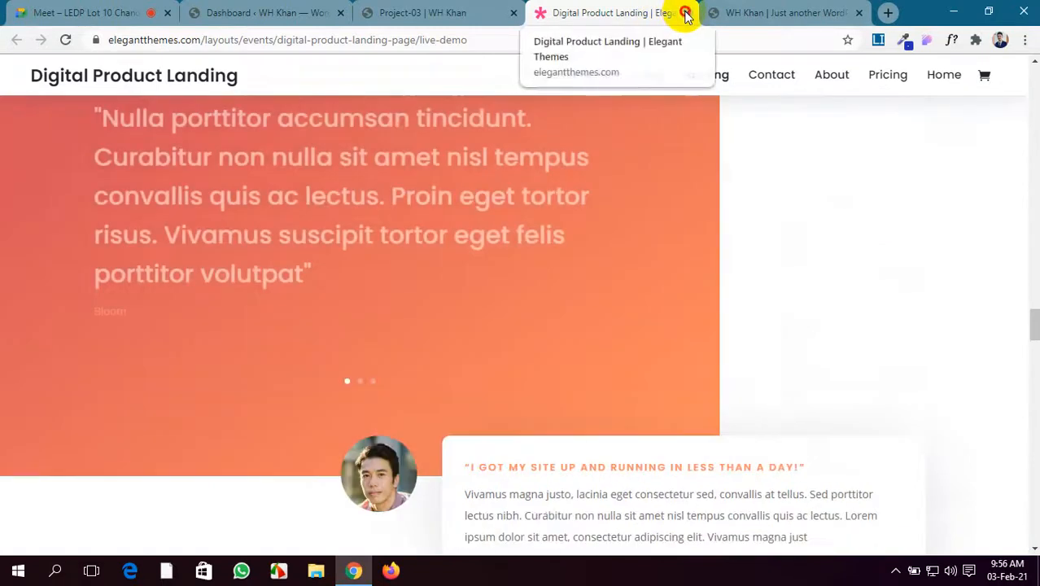
Step: Close the demo and delete the hero section's content from Project-03
left_click(686, 12)
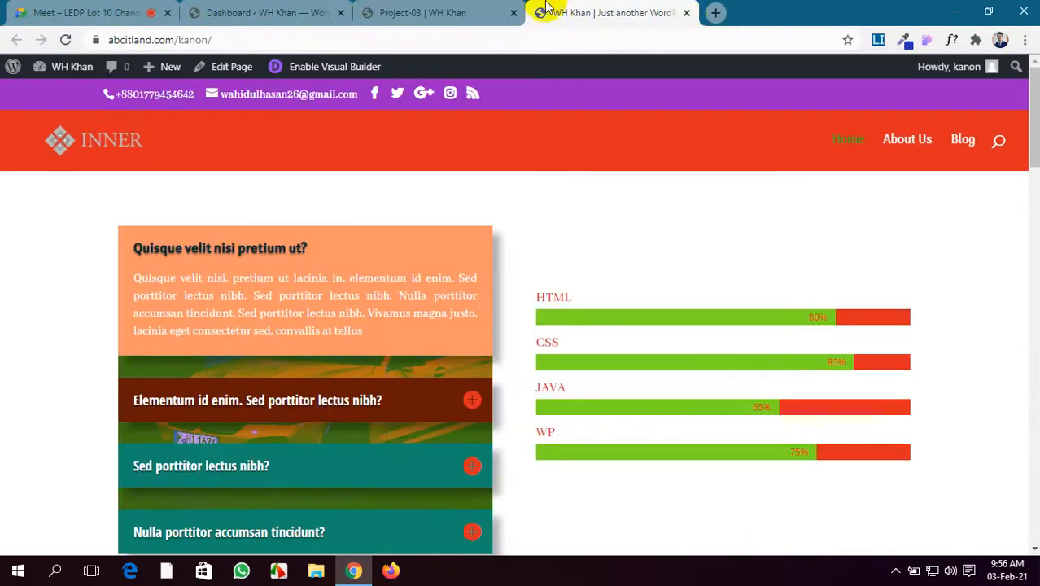
left_click(478, 11)
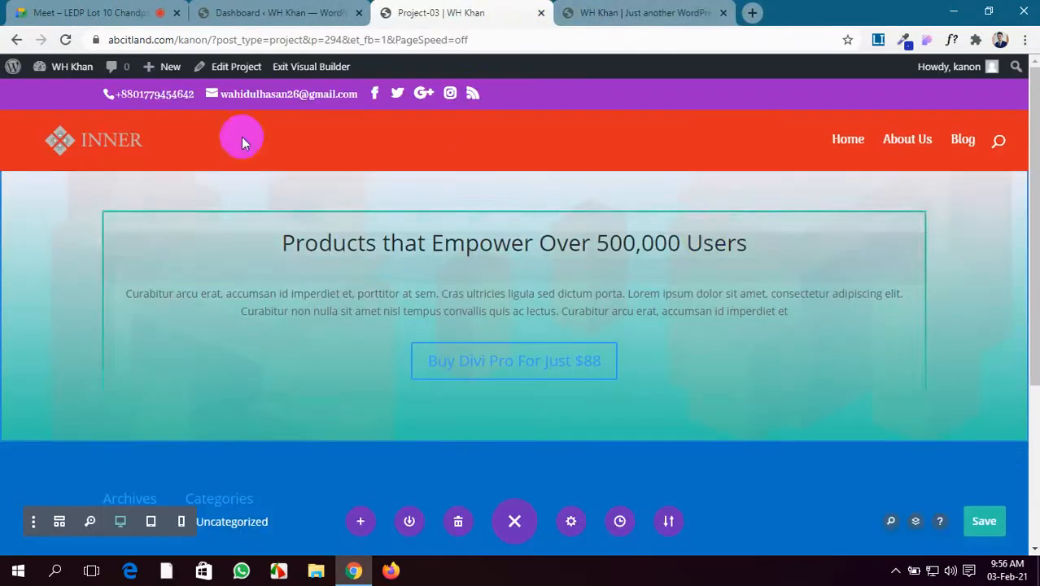
mouse_move(38, 186)
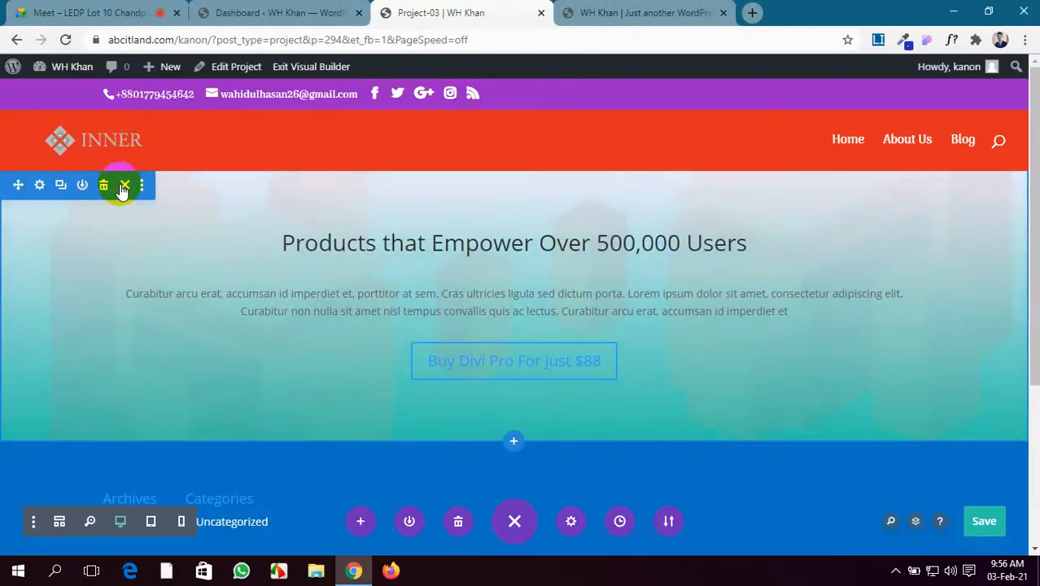
left_click(103, 186)
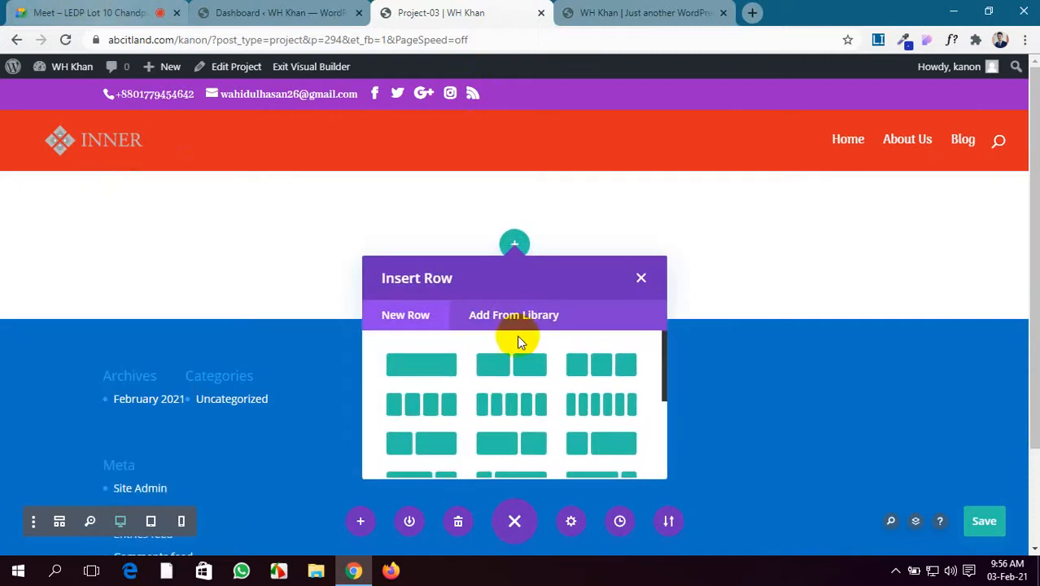
Step: Dismiss Insert Row, present your entire screen in Meet, and return to Project-03
left_click(641, 278)
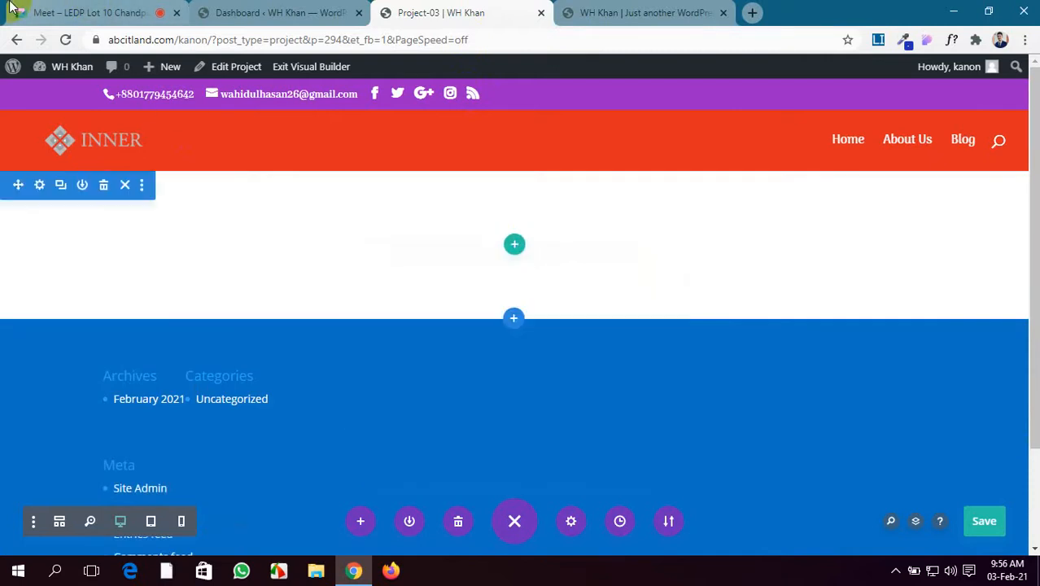
left_click(90, 12)
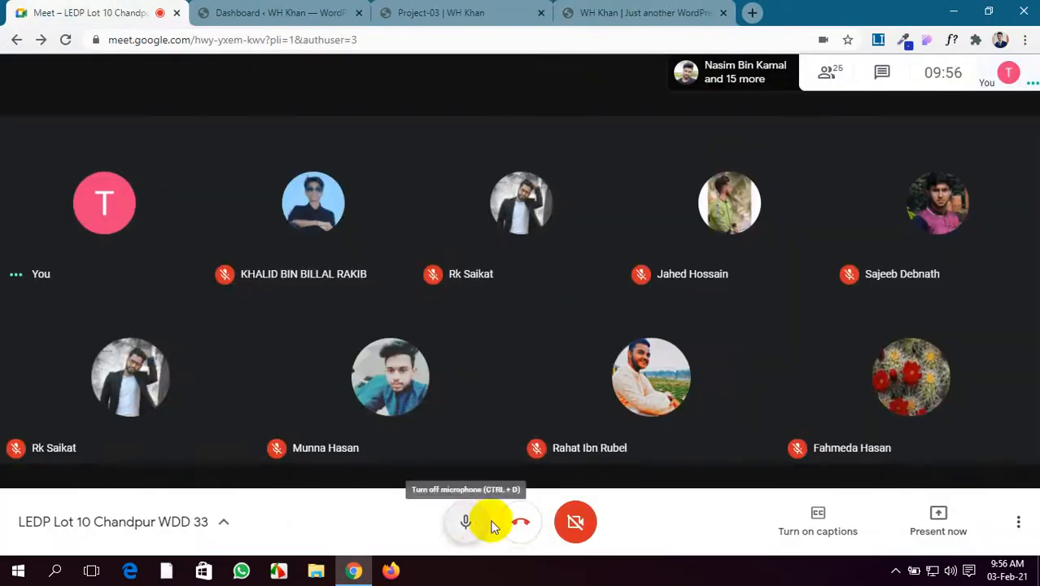
left_click(975, 529)
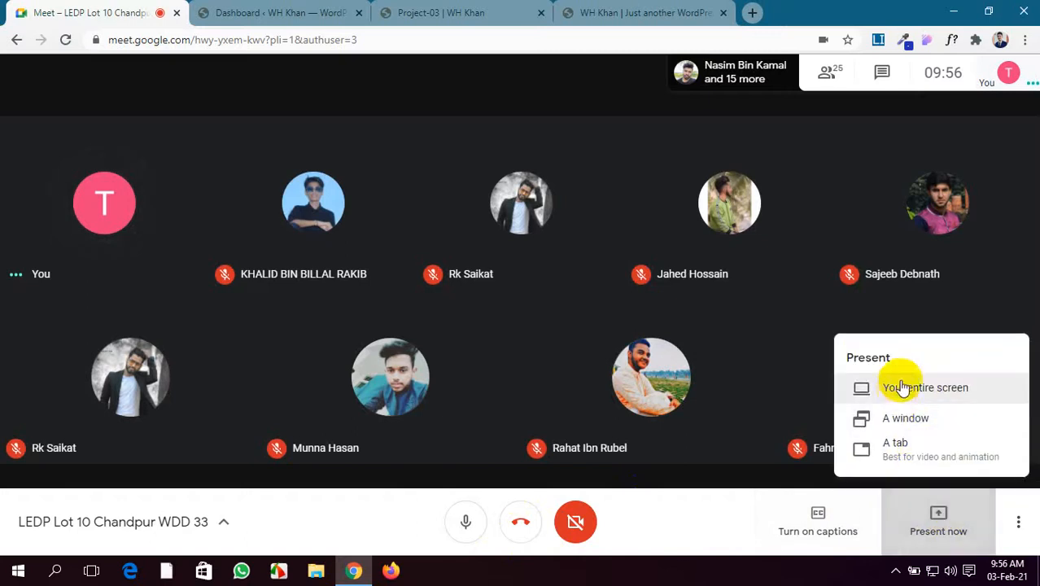
left_click(901, 388)
left_click(480, 224)
left_click(655, 368)
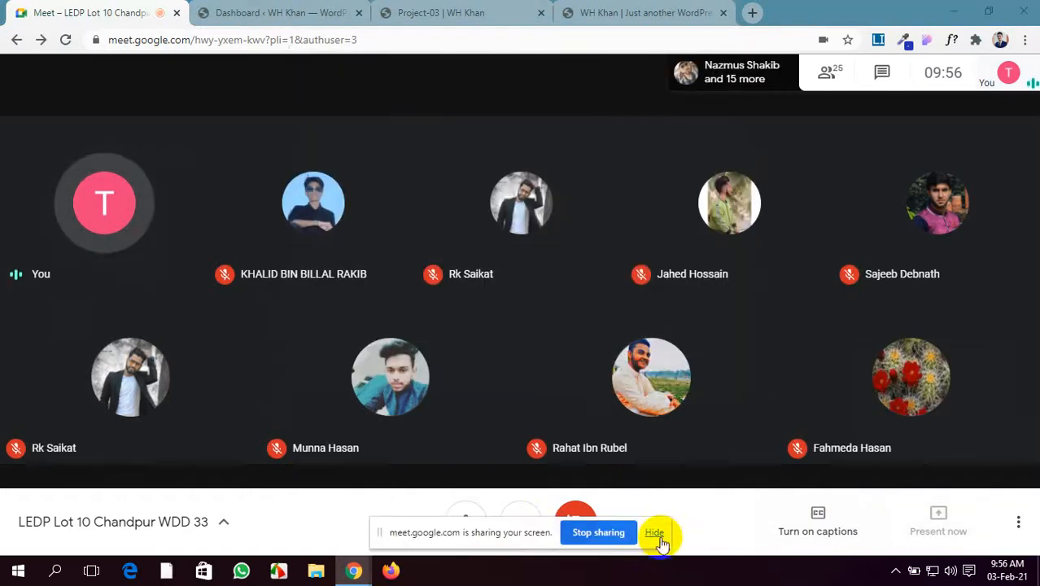
left_click(655, 534)
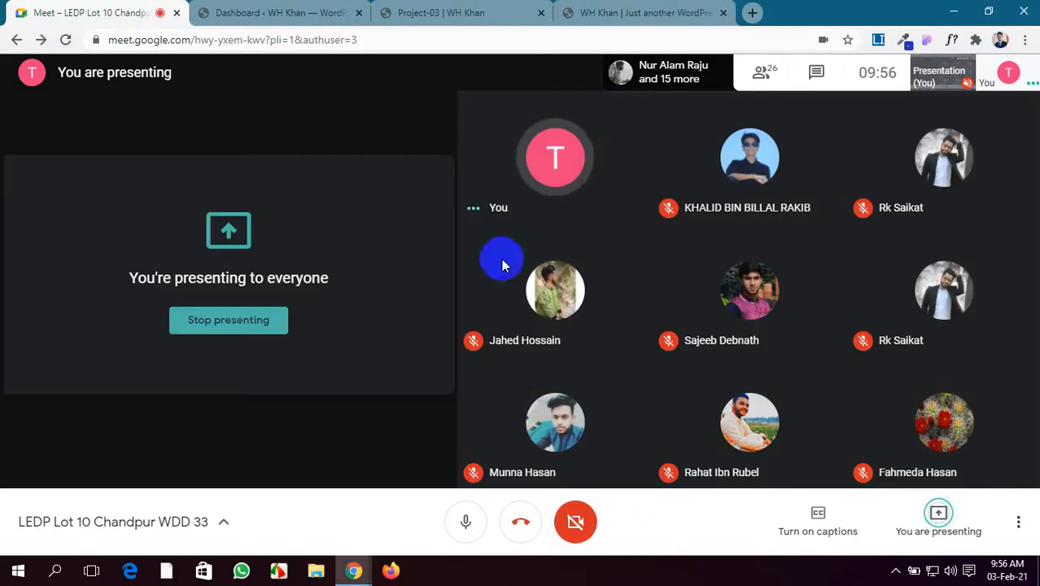
left_click(464, 12)
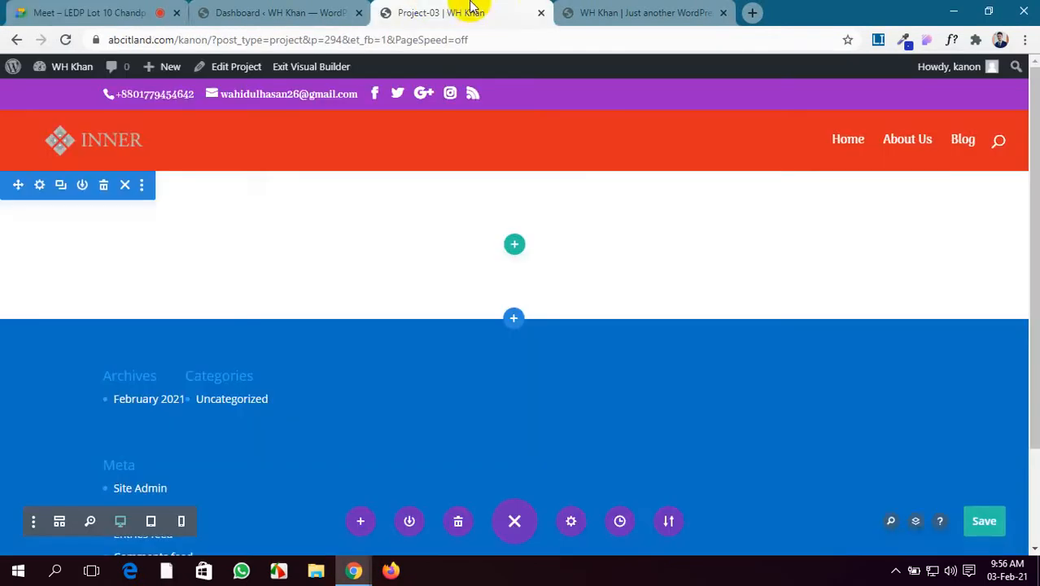
Step: Close the Project-03 builder tab, leaving without saving the changes
left_click(317, 13)
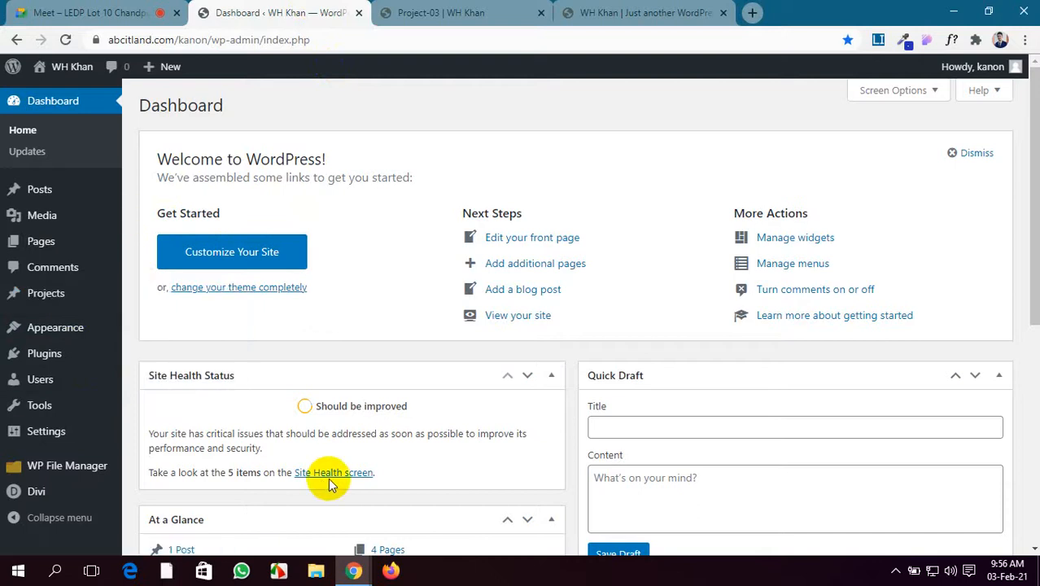
left_click(606, 13)
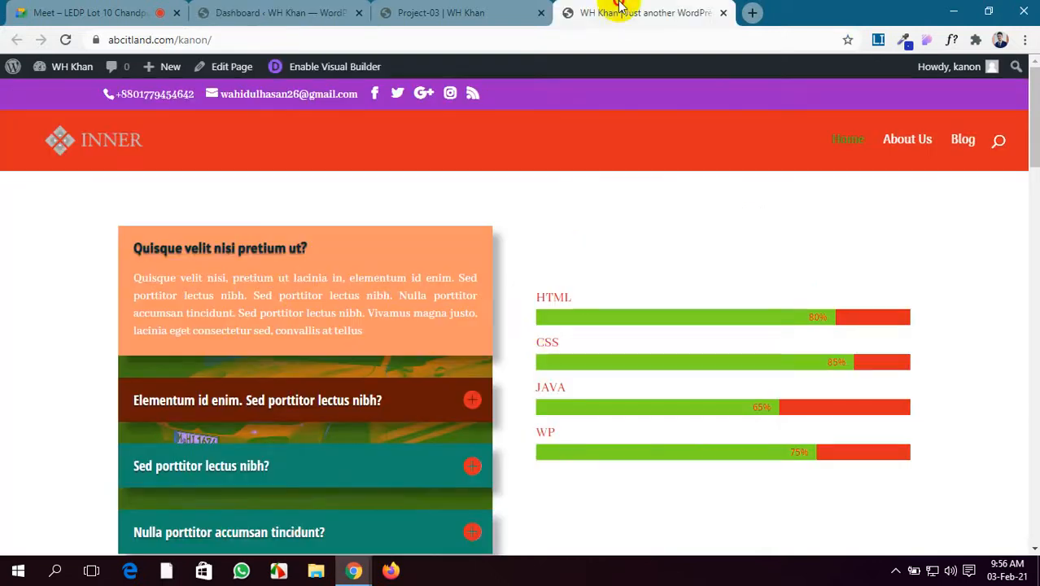
left_click(248, 13)
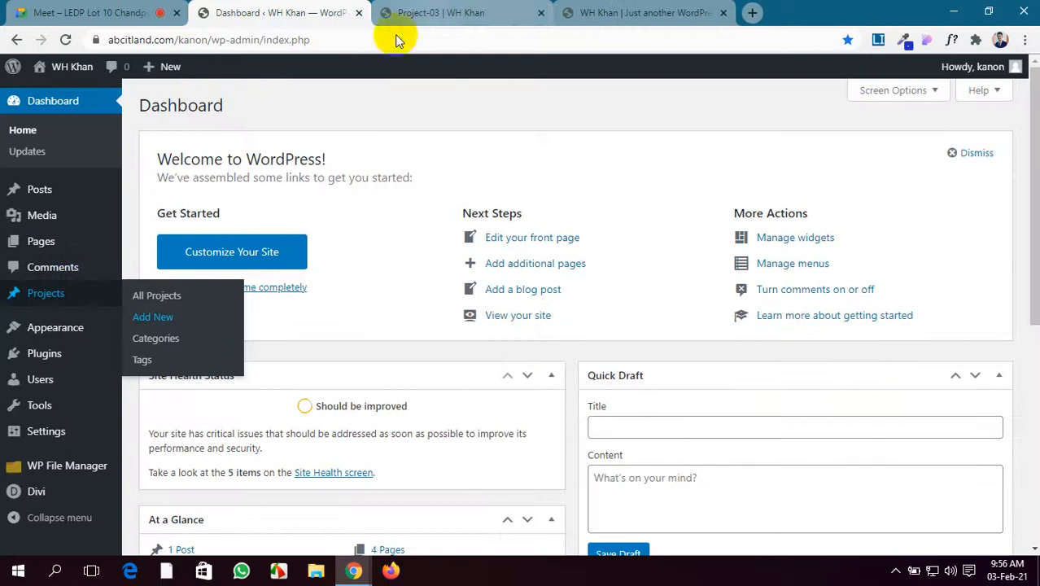
left_click(540, 13)
left_click(593, 152)
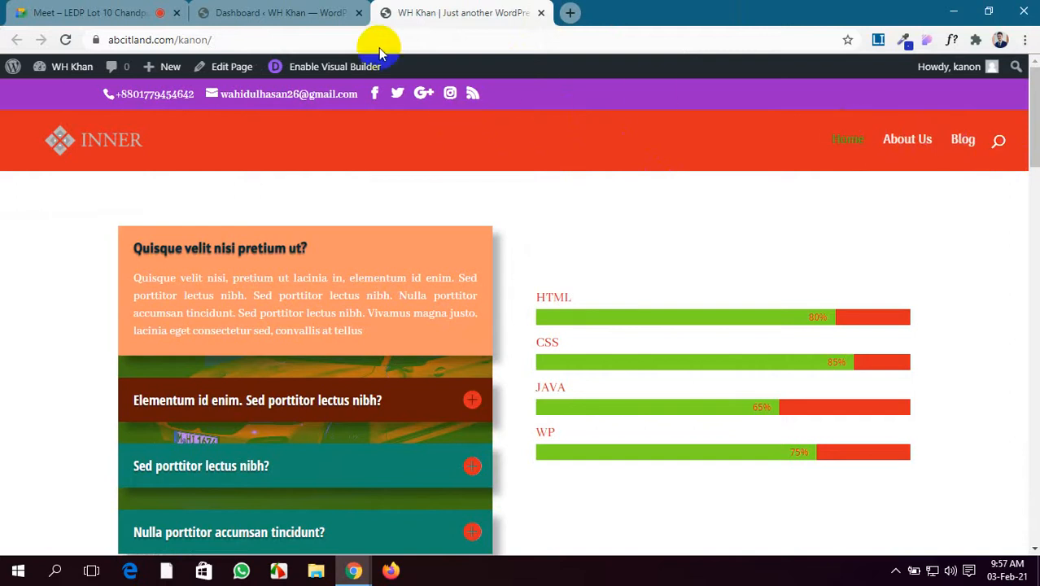
Step: Open Project-03's edit screen from Dashboard > Projects
left_click(277, 12)
left_click(31, 298)
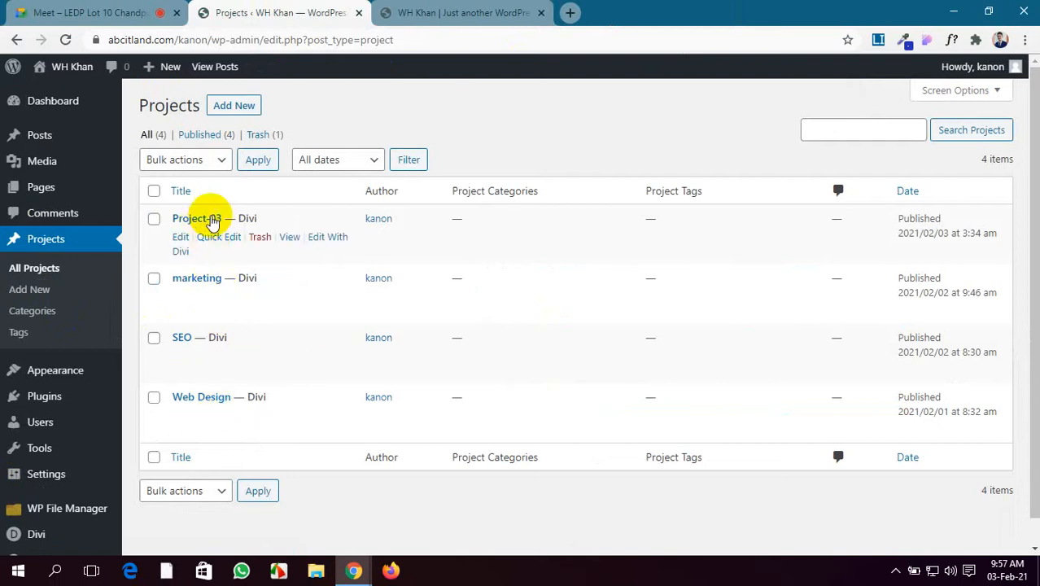
left_click(180, 241)
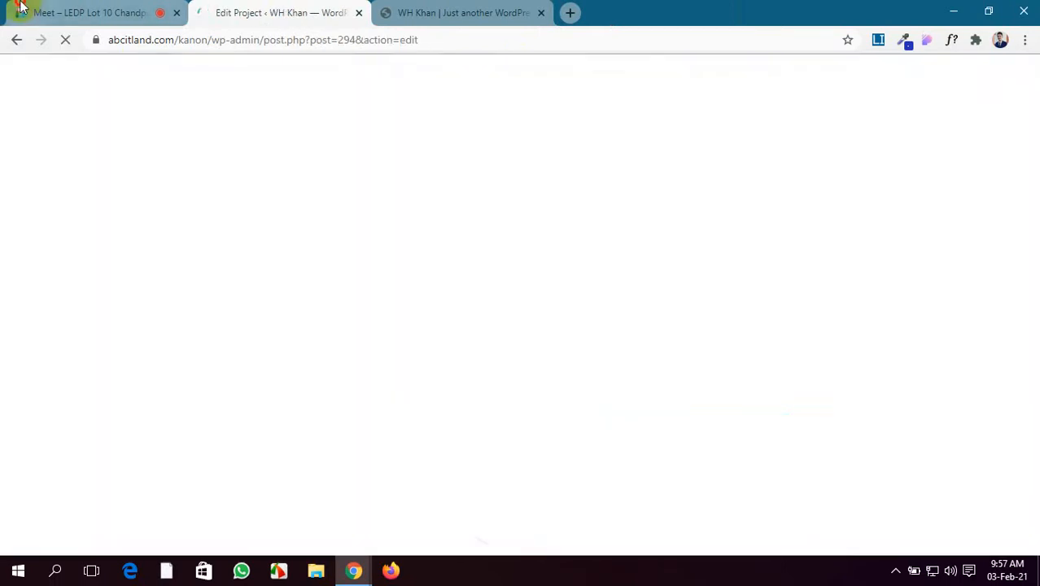
Step: Mute a participant for everyone in Meet, then launch Project-03 in the Divi visual builder
left_click(23, 7)
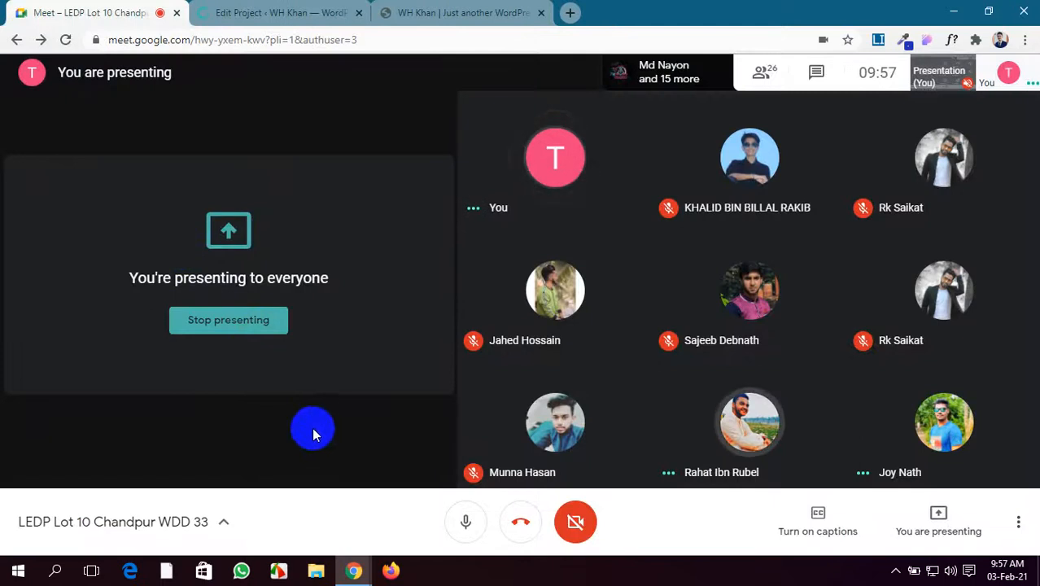
left_click(749, 421)
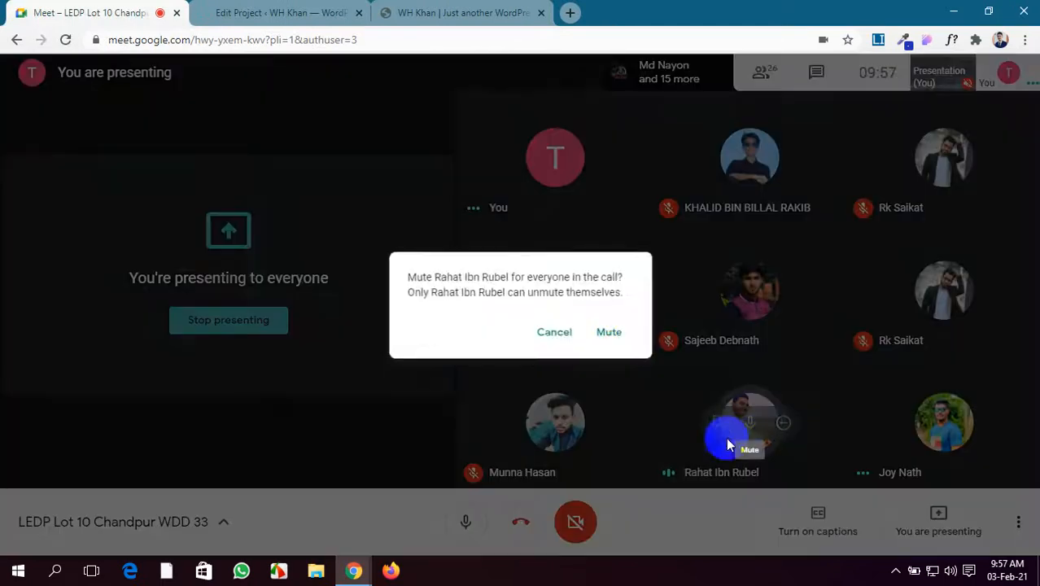
left_click(609, 330)
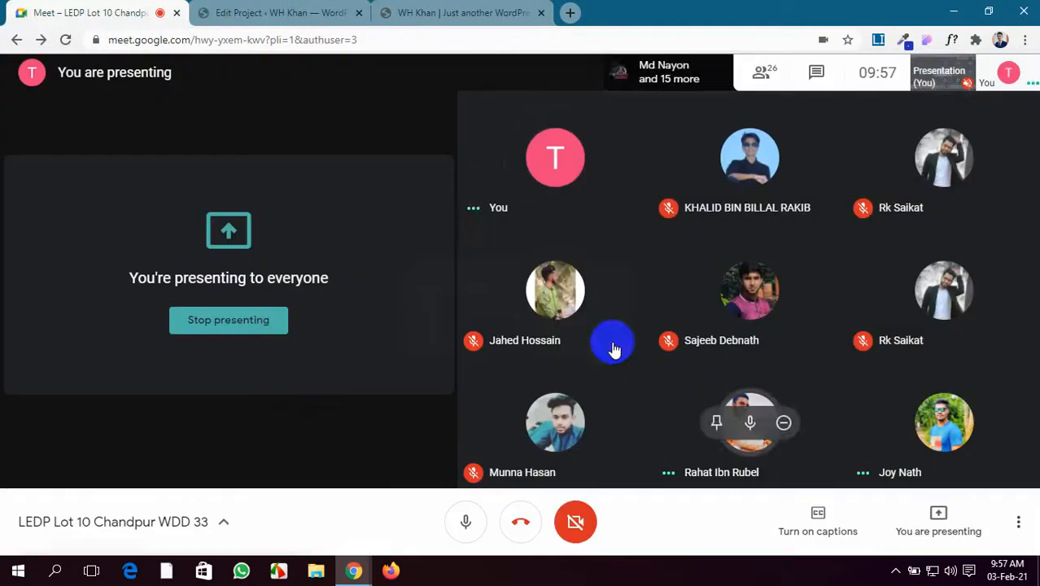
left_click(268, 12)
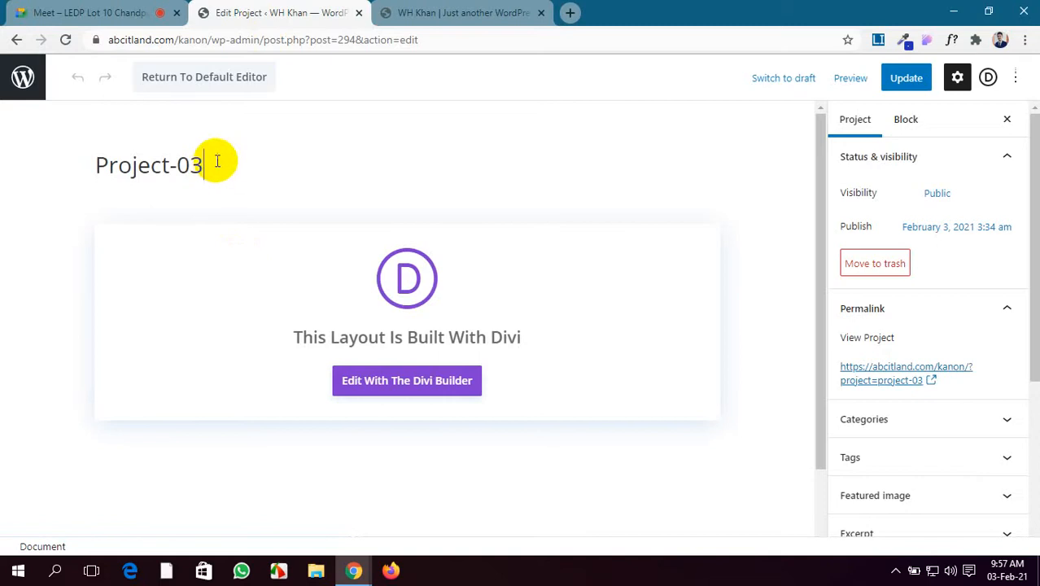
left_click(411, 391)
left_click(411, 390)
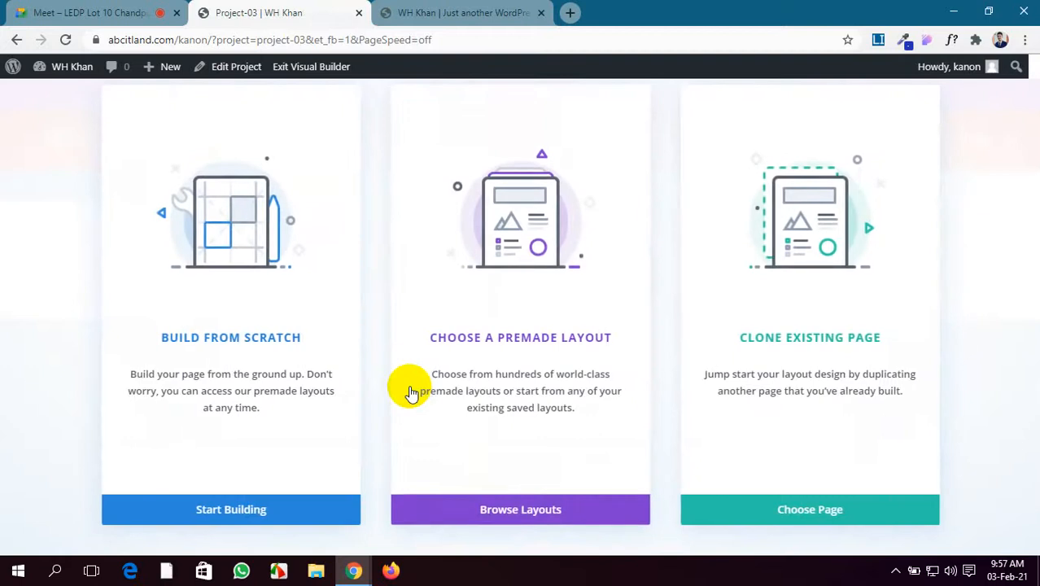
Step: Build Project-03 from scratch with a two-column row and scroll modules to Tabs, Text, Toggle
left_click(236, 517)
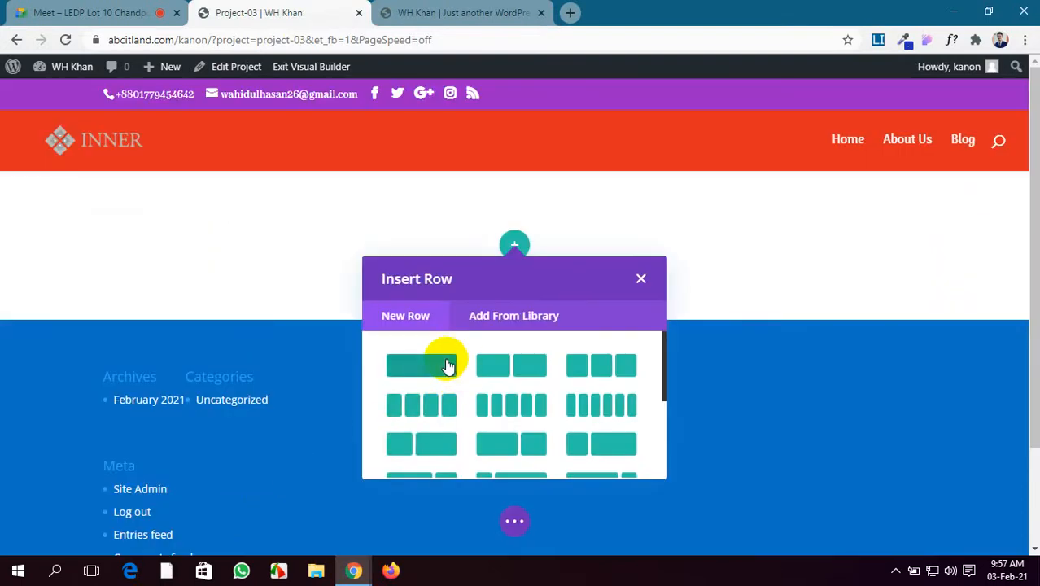
left_click(497, 364)
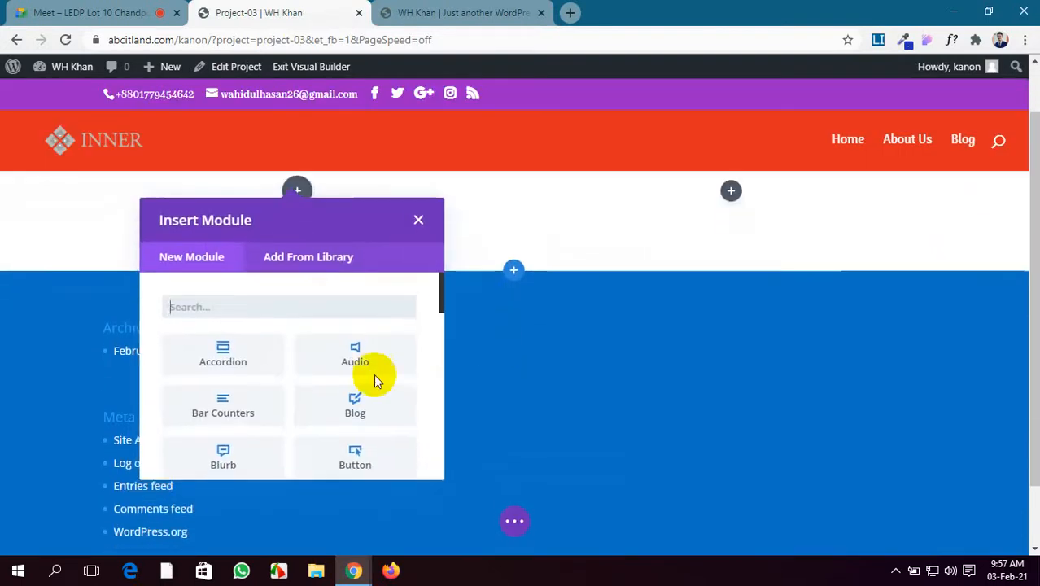
scroll(348, 371, "down", 4)
scroll(346, 376, "down", 6)
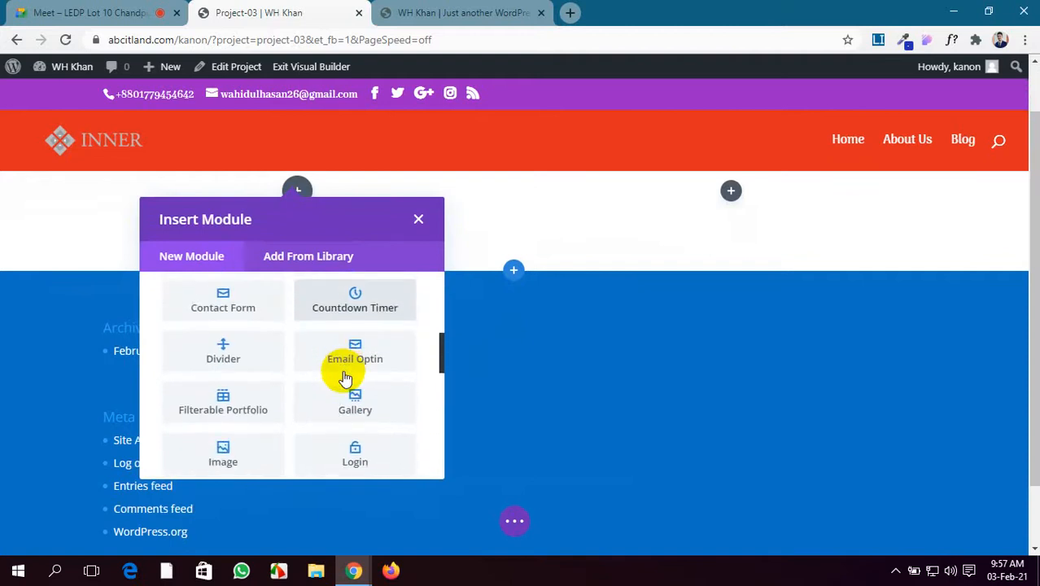
scroll(346, 376, "down", 2)
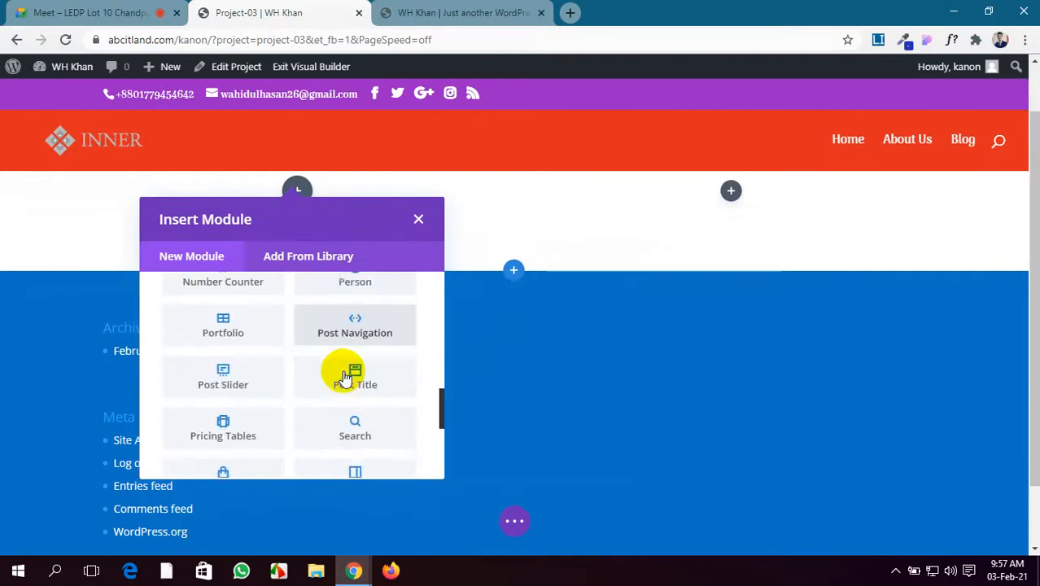
scroll(342, 380, "up", 2)
scroll(337, 381, "down", 3)
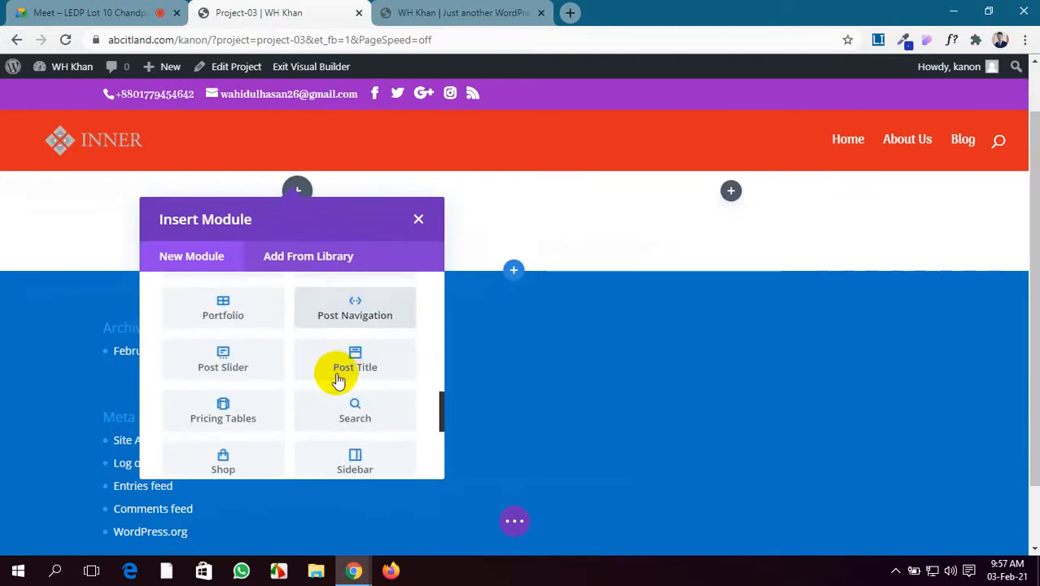
scroll(335, 389, "down", 1)
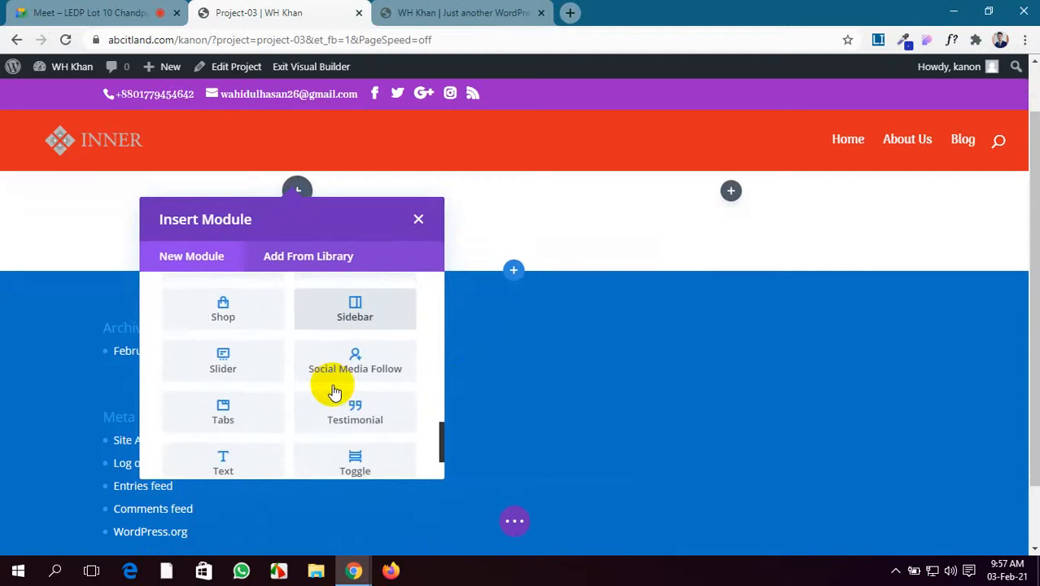
scroll(332, 390, "down", 1)
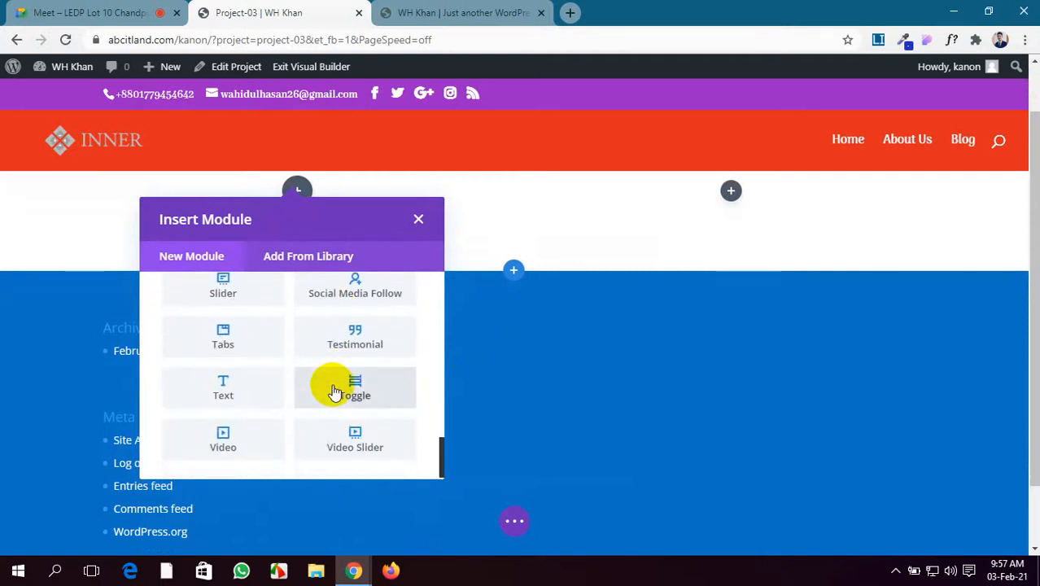
scroll(336, 391, "up", 1)
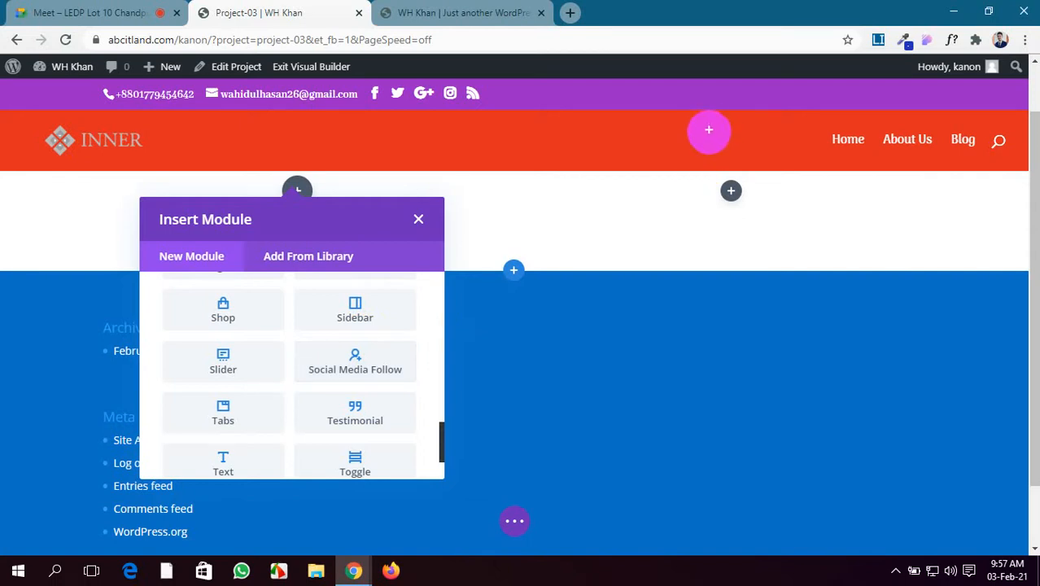
Step: Annotate the header menu area for the audience, then exit annotation mode
left_click_drag(639, 122, 984, 160)
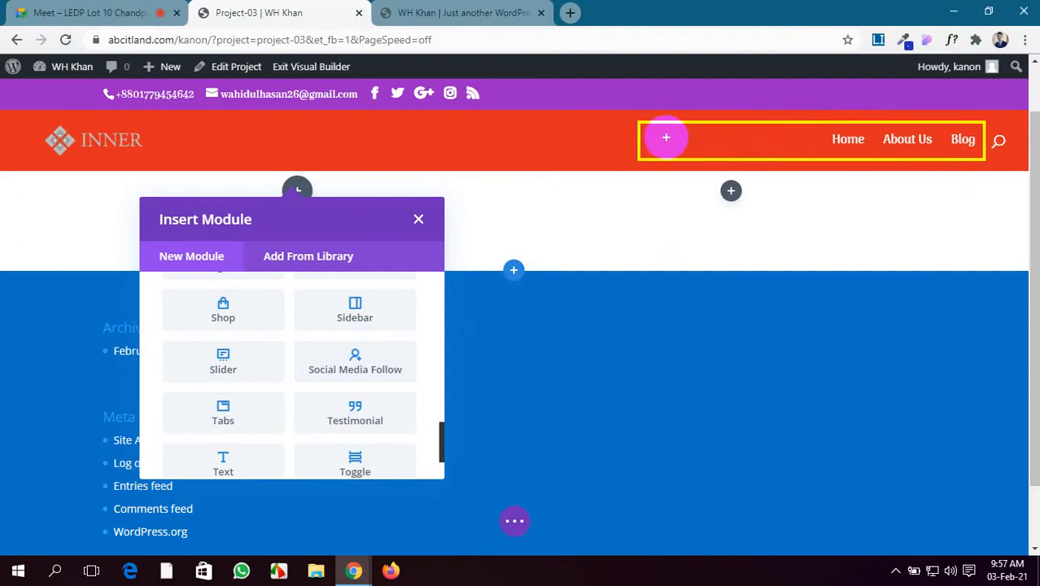
key("Escape")
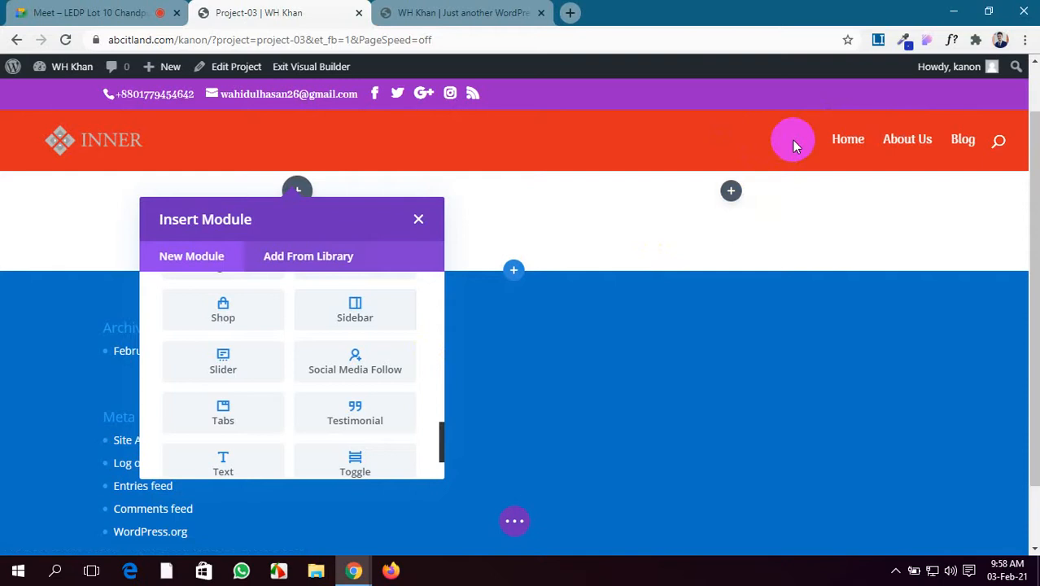
left_click(756, 248)
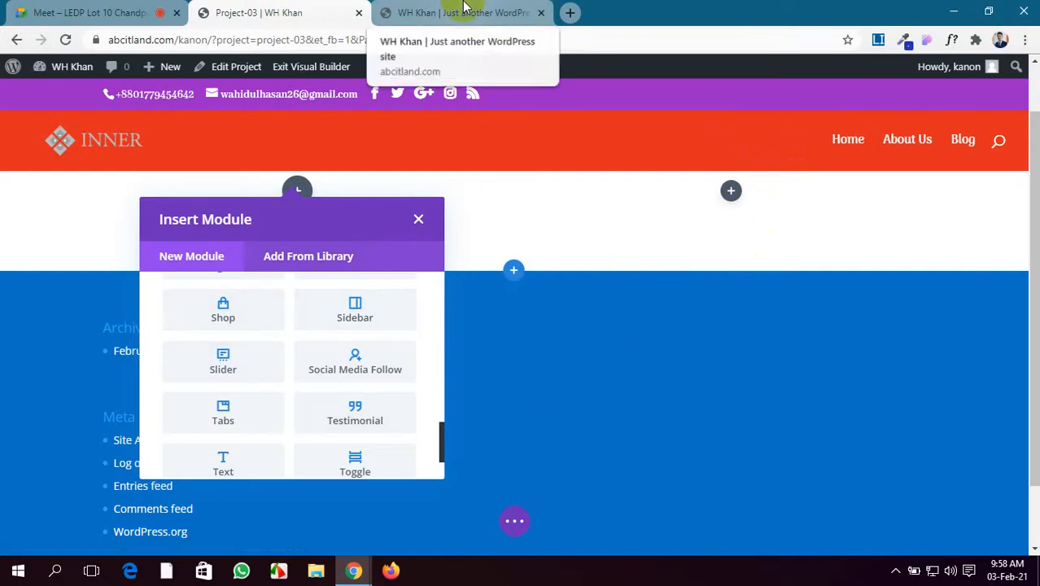
scroll(309, 409, "up", 3)
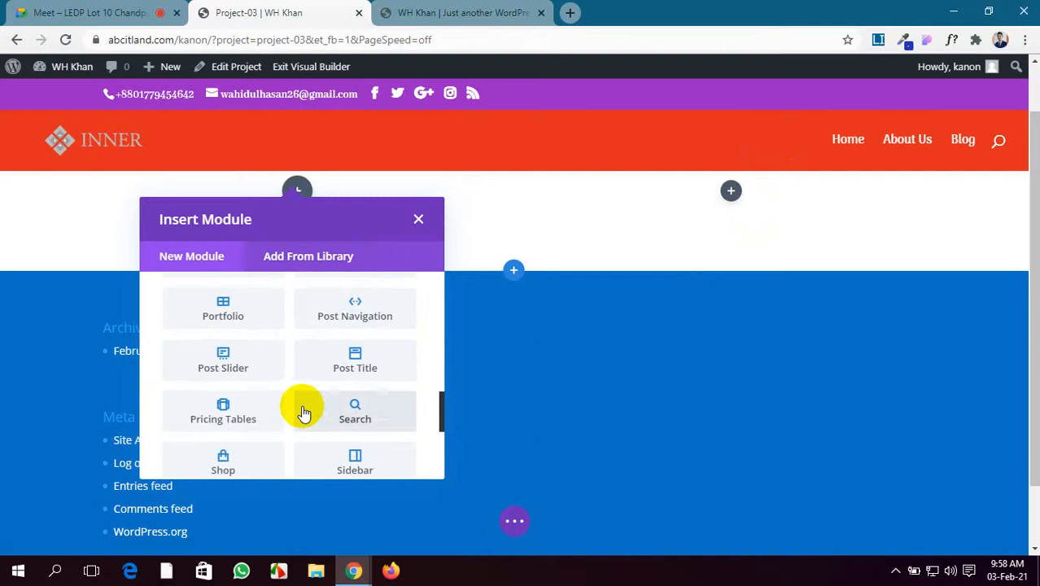
scroll(238, 389, "up", 5)
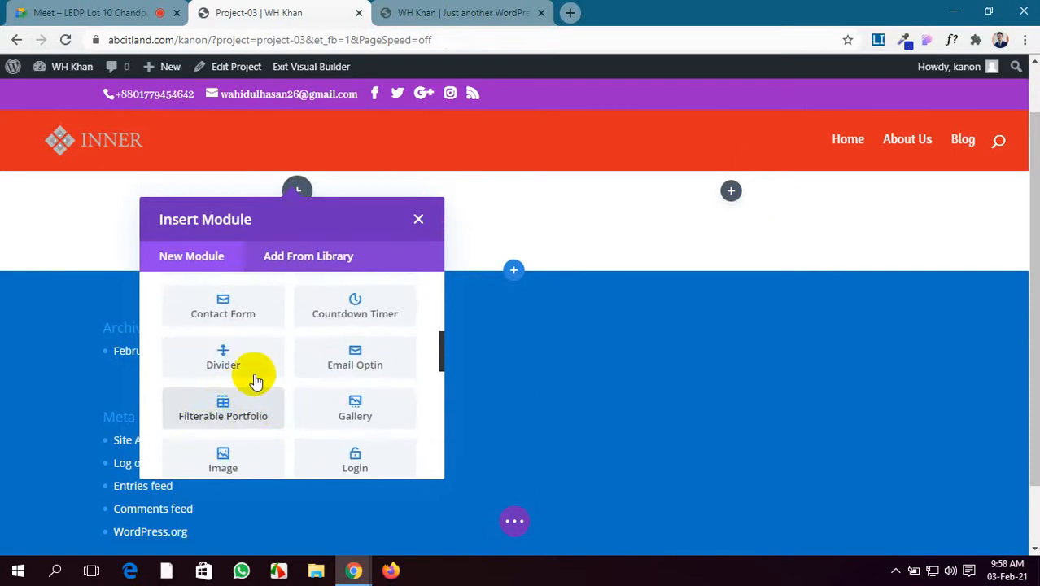
scroll(285, 366, "up", 3)
scroll(302, 385, "down", 3)
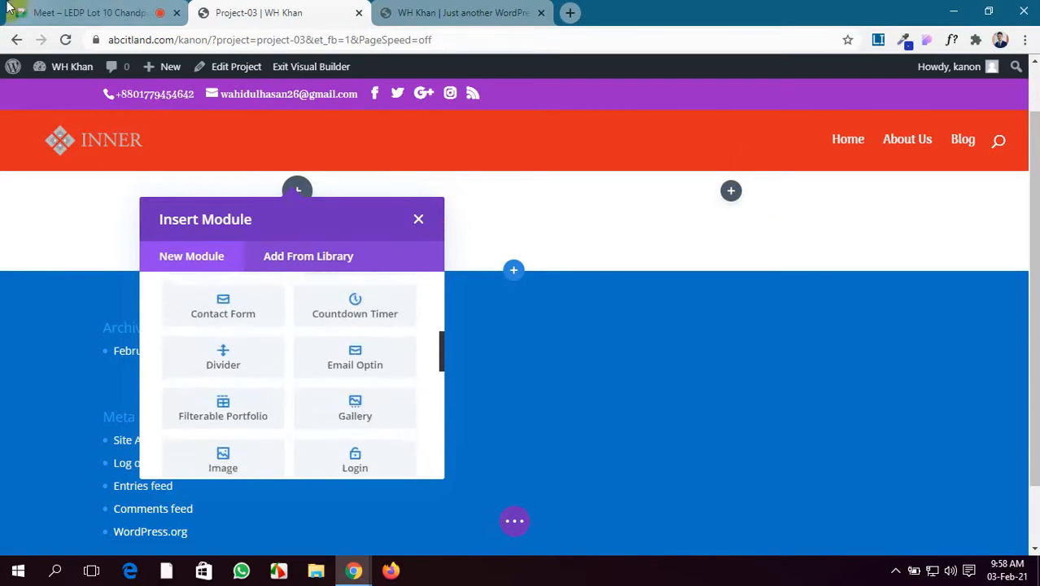
Step: Admit the waiting participant in Meet, then close Insert Module on Project-03 unused
key("ctrl+1")
left_click(659, 145)
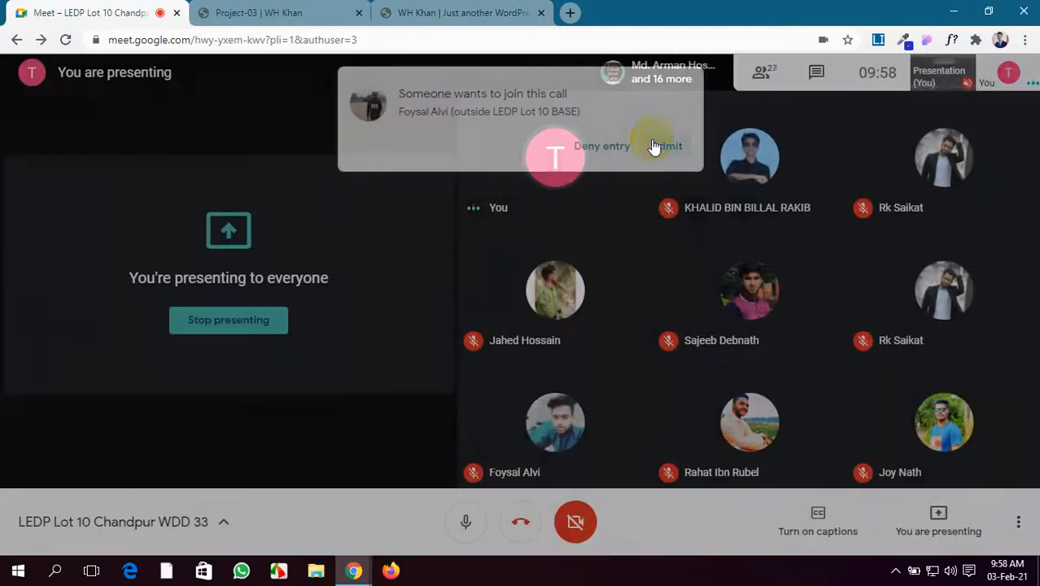
left_click(550, 12)
left_click(297, 13)
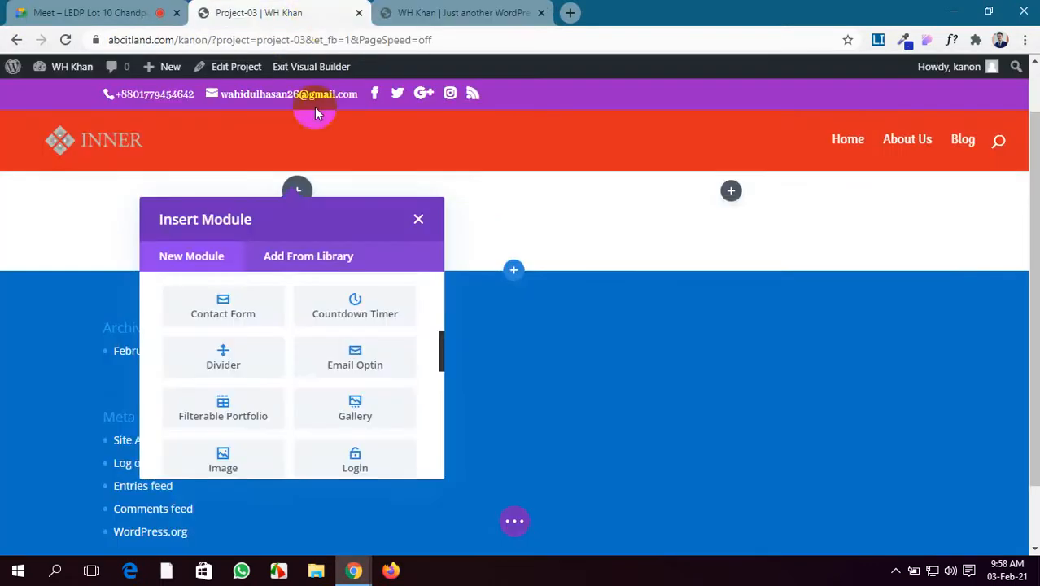
scroll(253, 382, "down", 2)
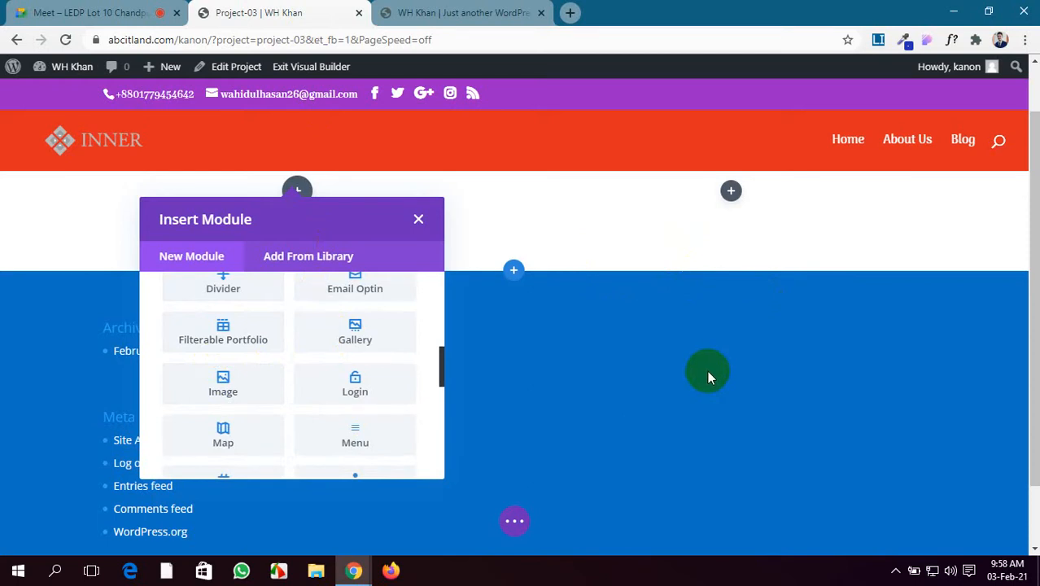
left_click(418, 219)
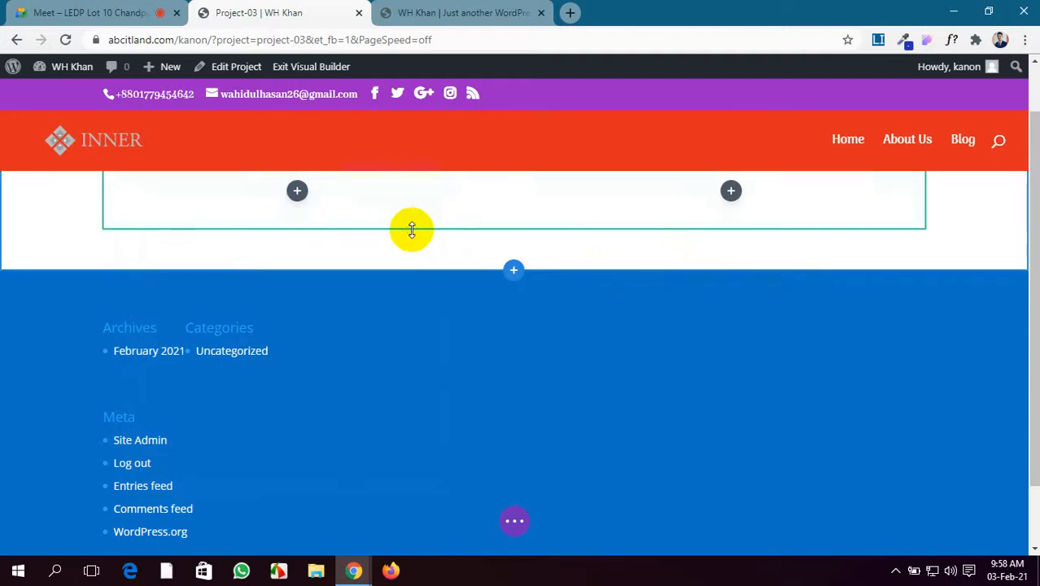
Step: Look over the site's home page and Project-03 page, select the home page URL, then return to Meet
left_click(465, 10)
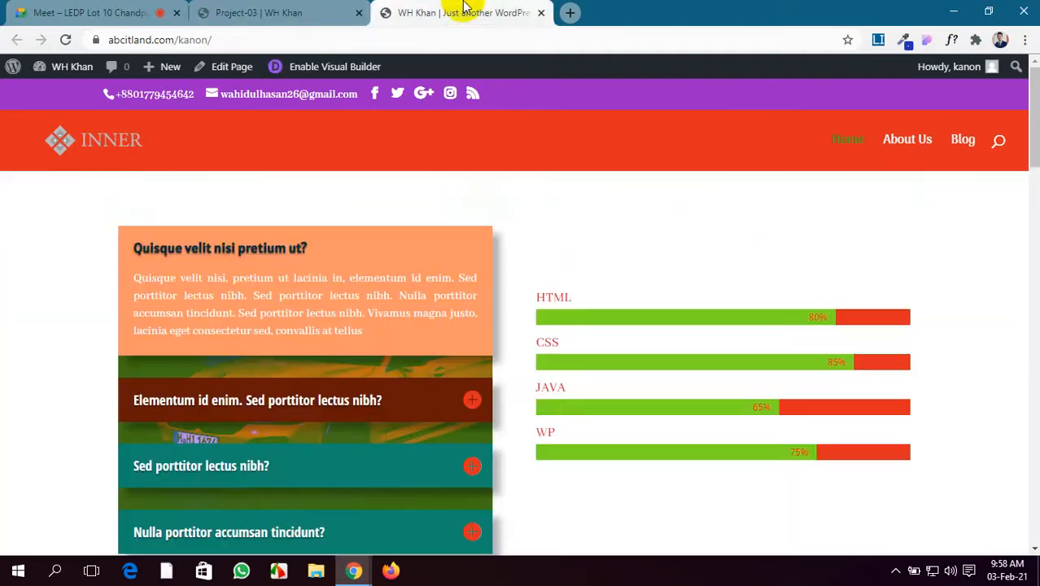
left_click(297, 10)
left_click(122, 13)
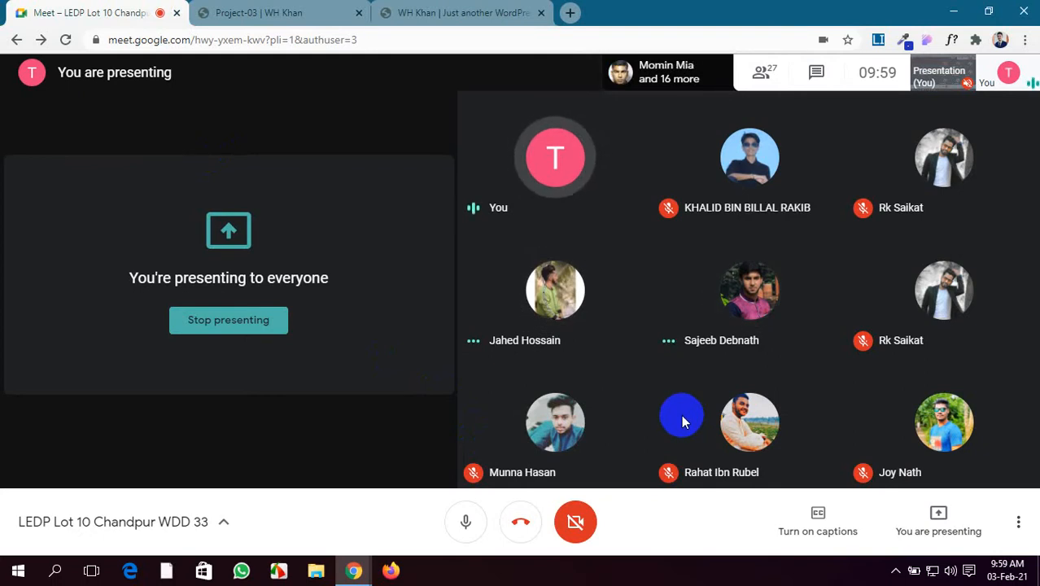
left_click(459, 12)
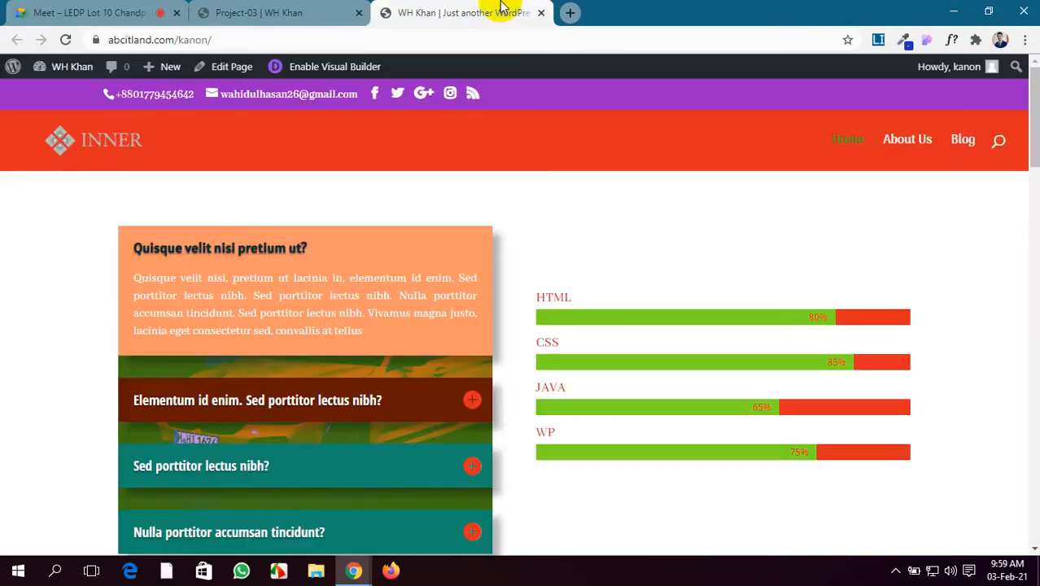
left_click(262, 11)
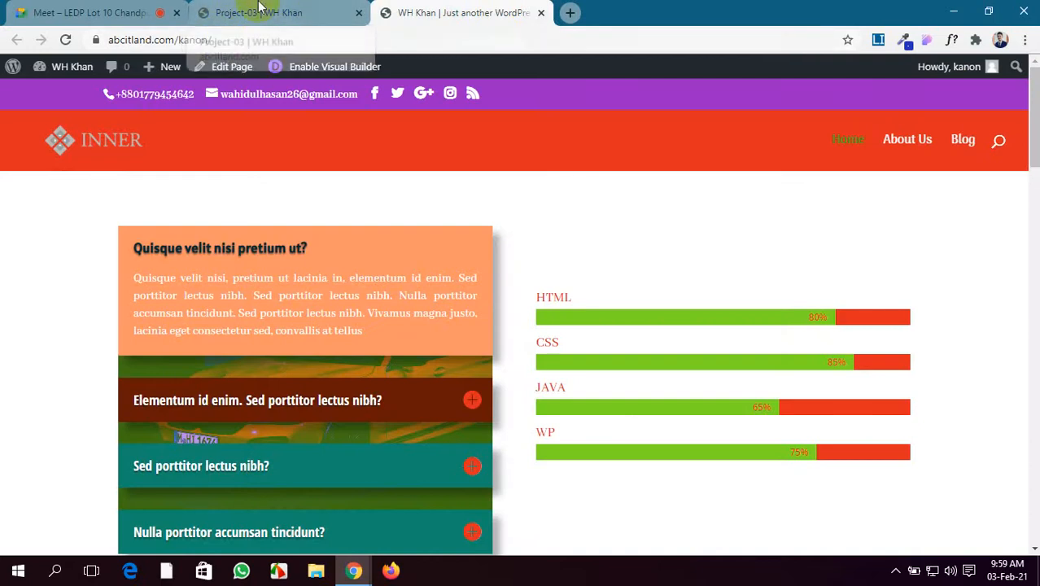
left_click(490, 9)
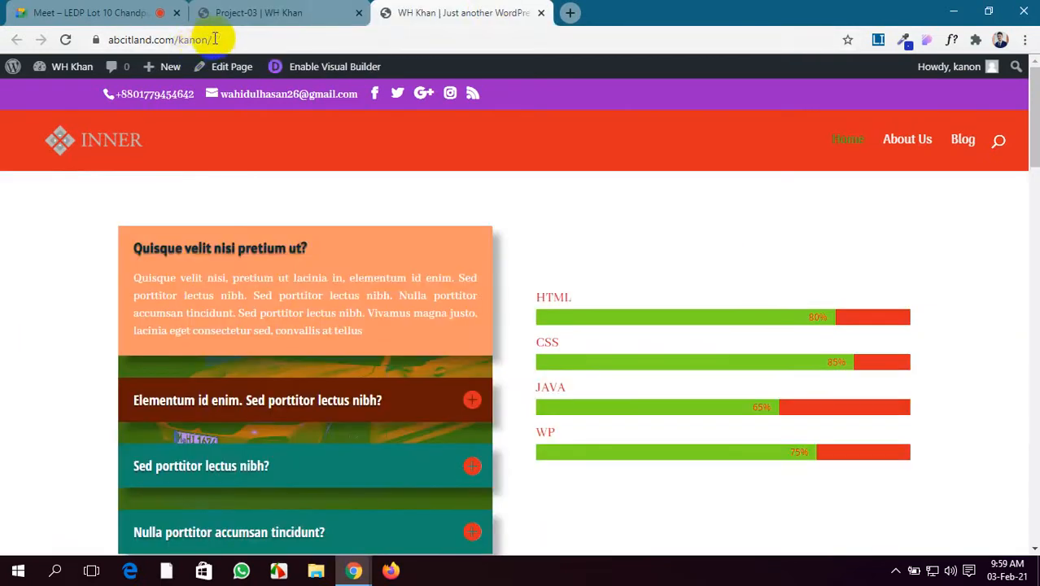
left_click(211, 37)
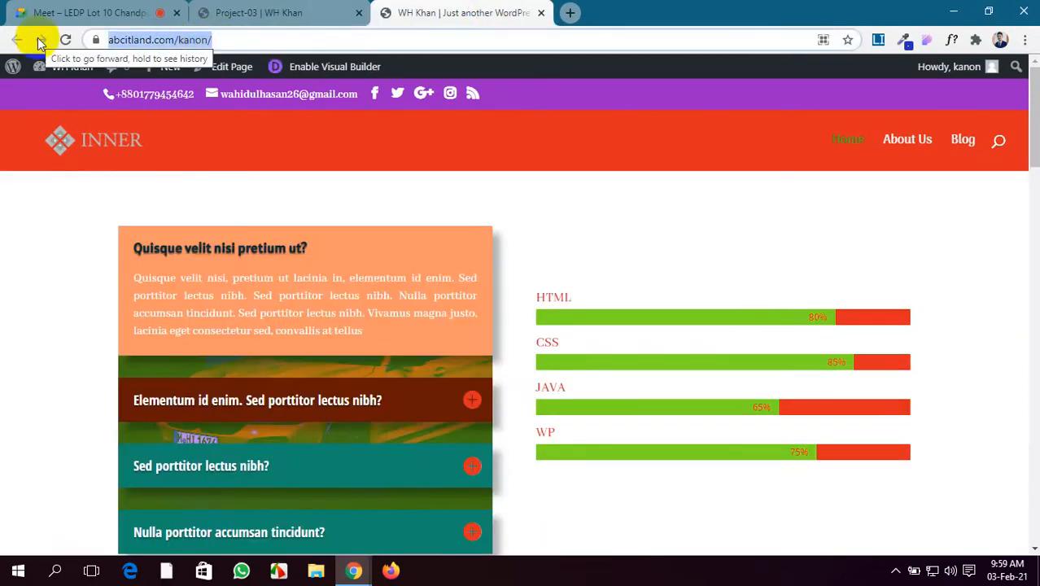
left_click(90, 12)
Step: Send the site address with wp-admin appended as a meeting chat message
left_click(816, 78)
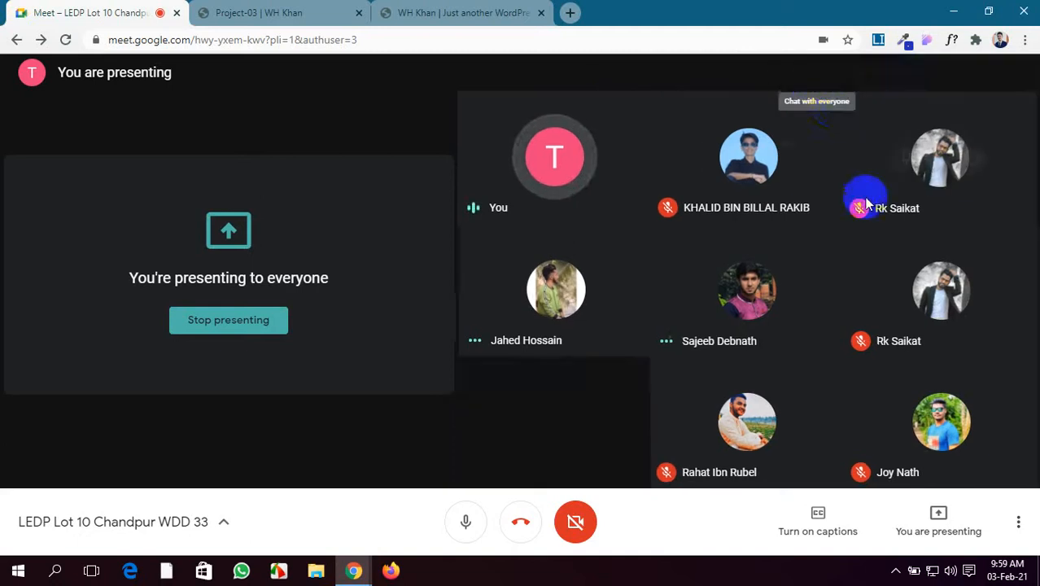
type("https://abcitland.com/lesson/")
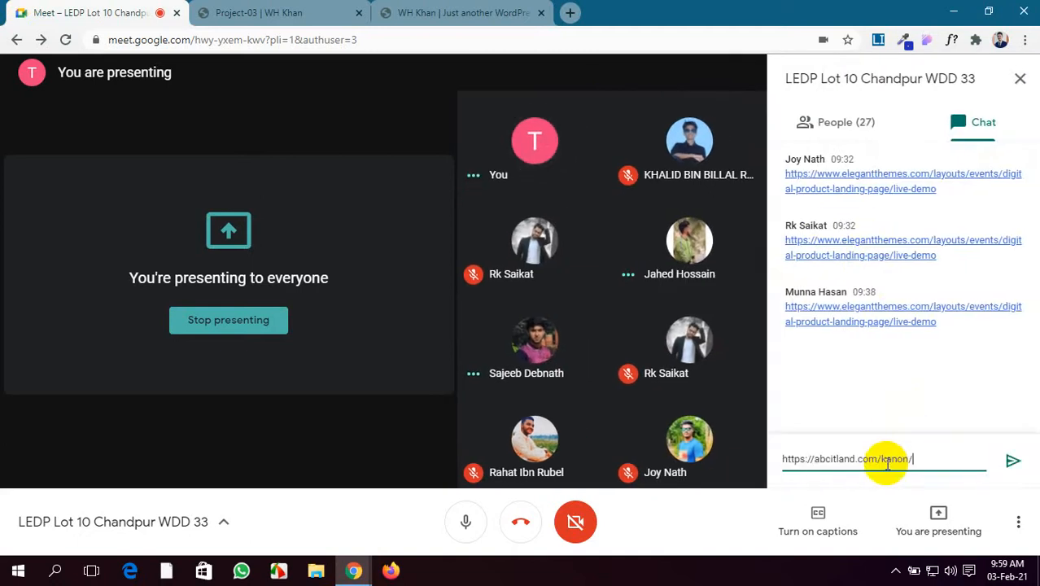
type("wp-admin")
key("Return")
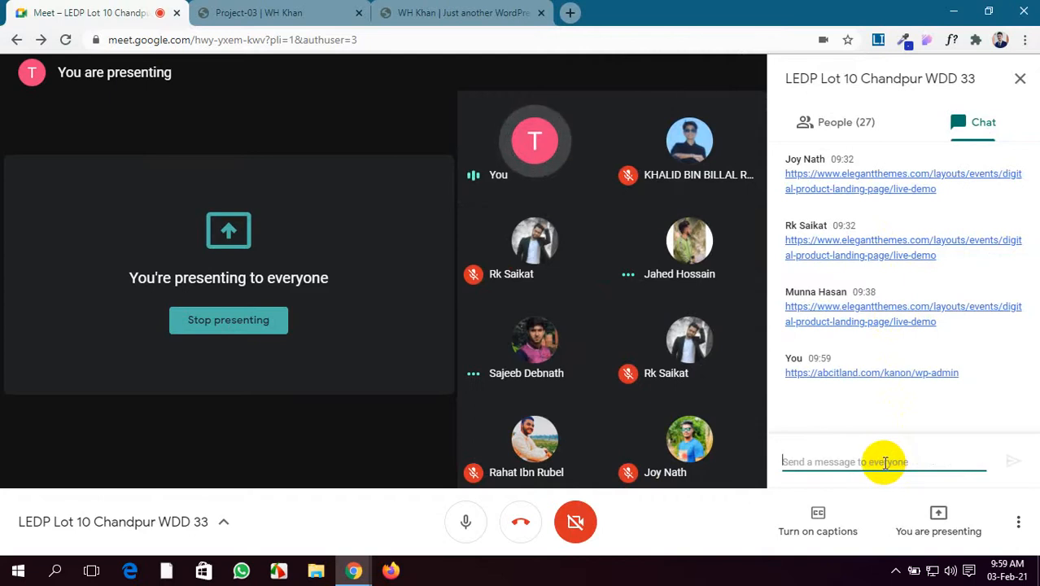
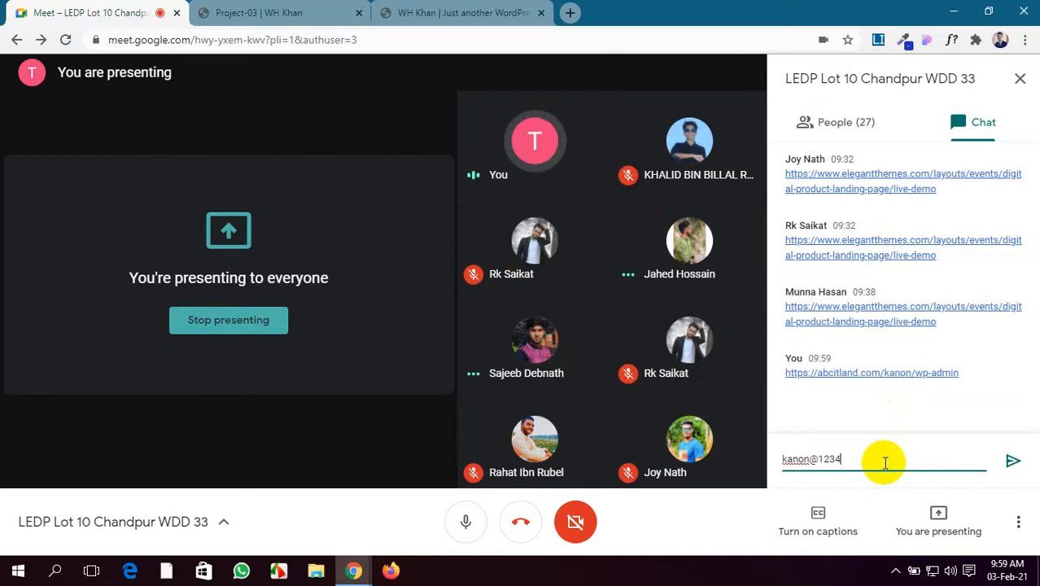
Step: Send the account password as a second chat message, then return to the Project-03 page
key("Return")
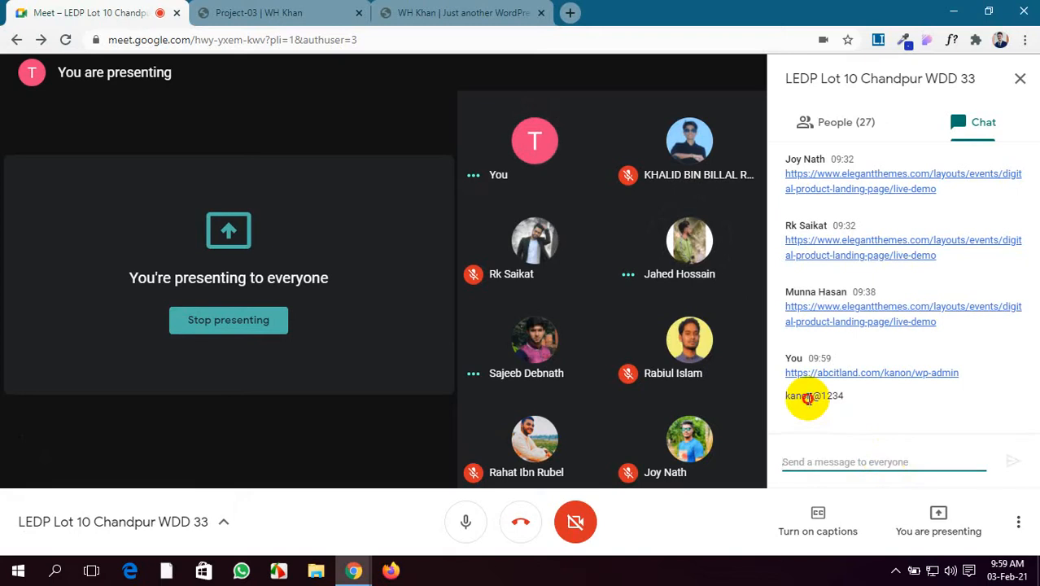
left_click_drag(812, 397, 780, 396)
left_click(890, 420)
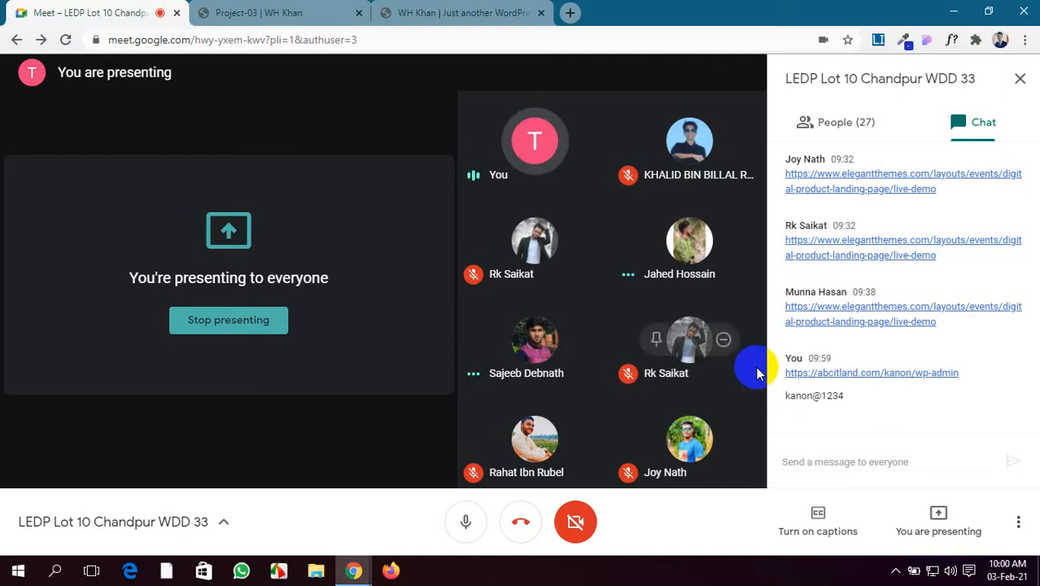
left_click(462, 12)
Step: Close the Project-03 builder tab without saving and the home-page tab, leaving a blank new tab
left_click(337, 13)
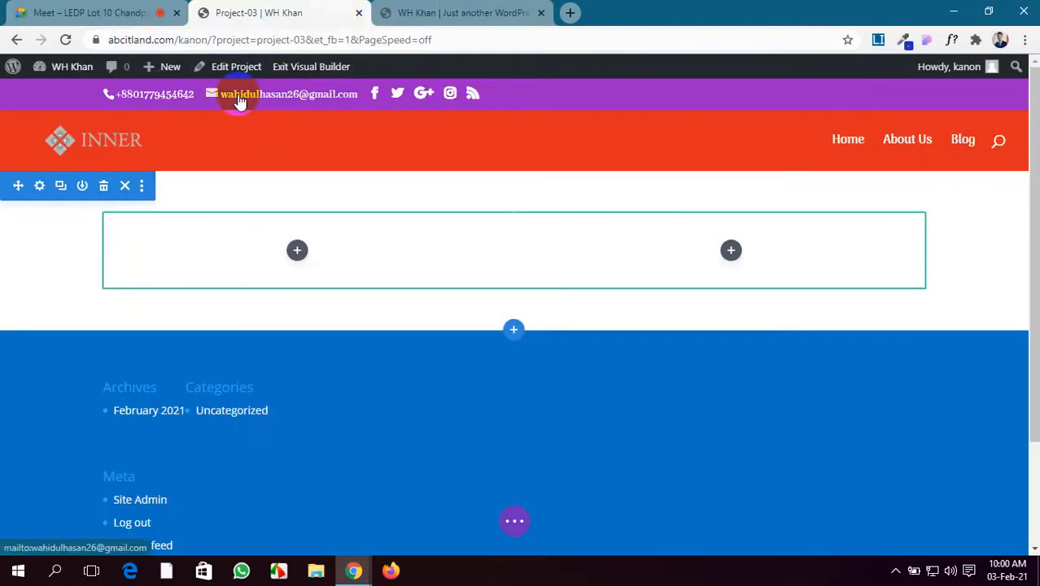
key("ctrl+1")
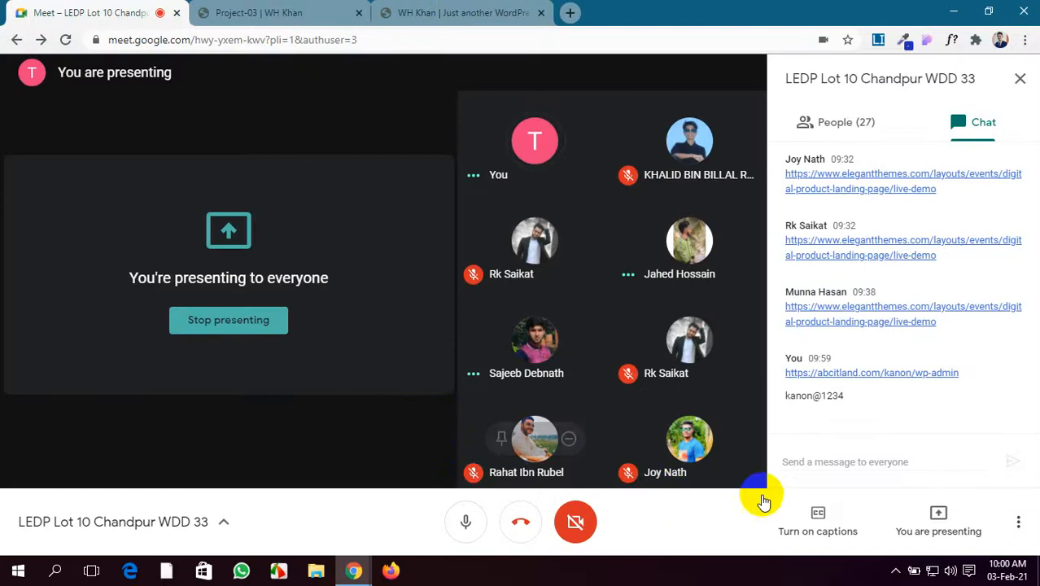
left_click(244, 9)
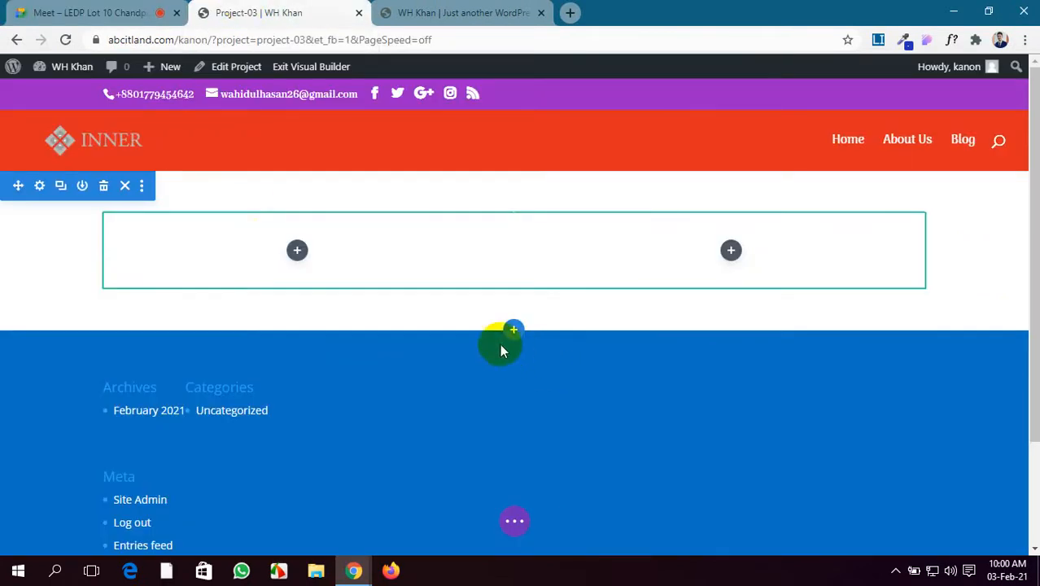
left_click(360, 14)
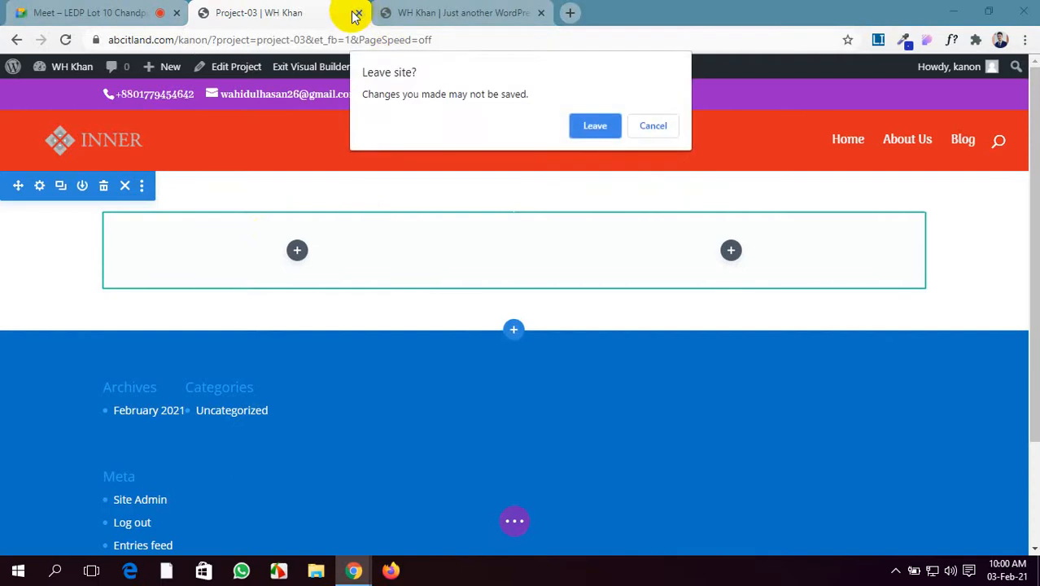
left_click(602, 124)
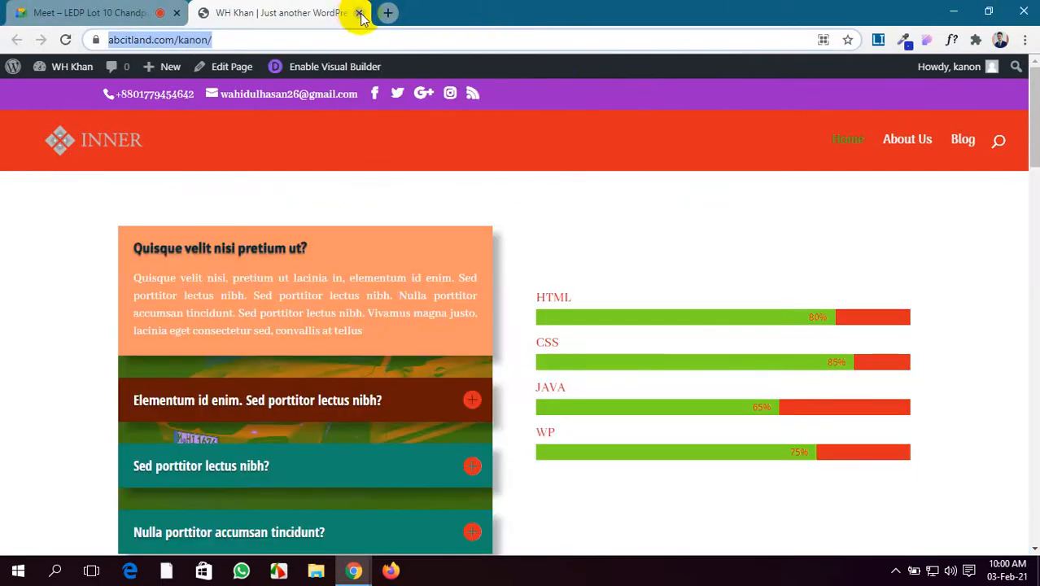
left_click(361, 14)
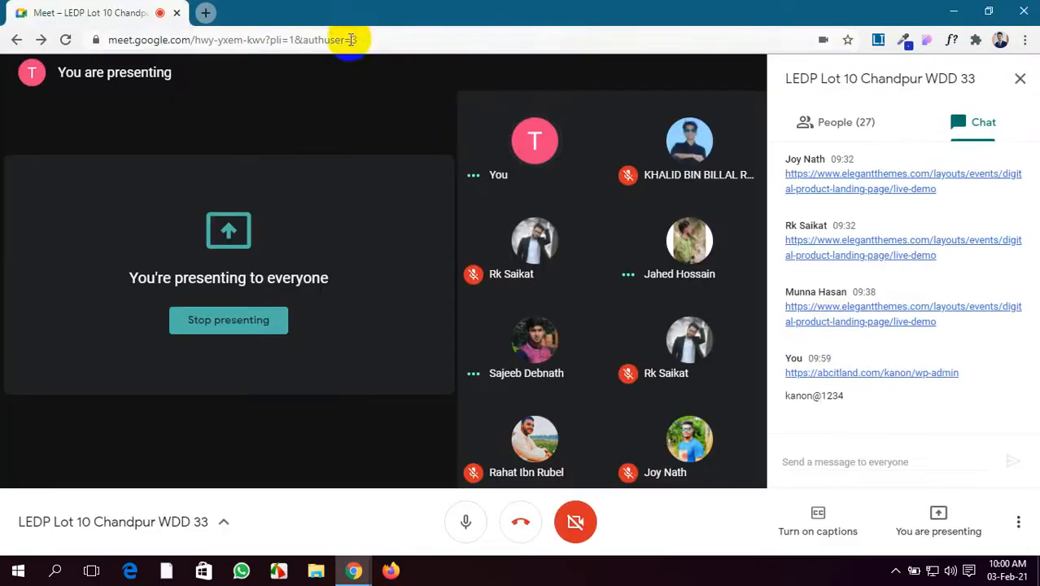
left_click(207, 13)
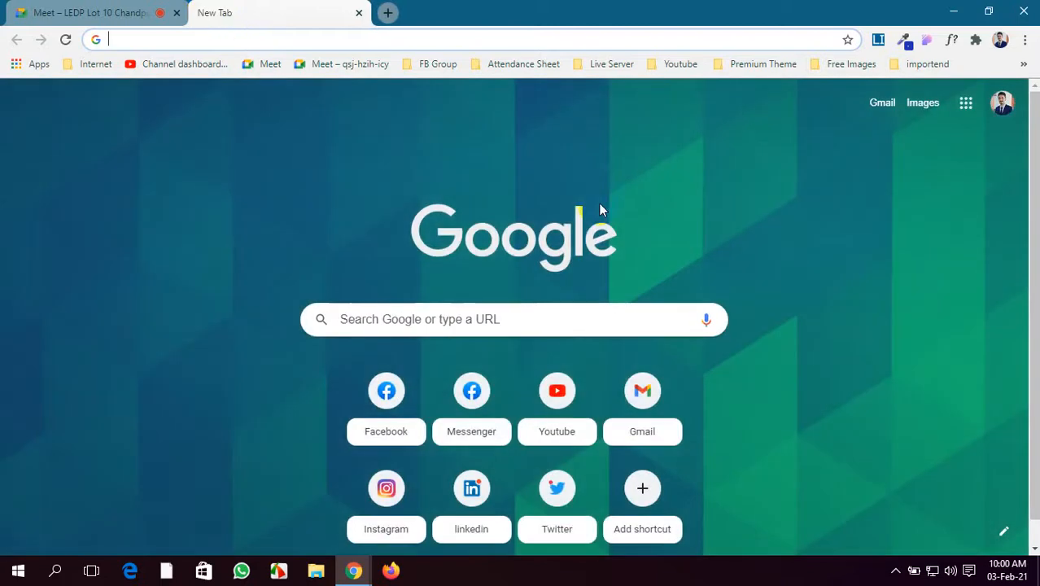
Step: Load 'Dashboard ‹ WH Khan — WordPress' from the Live Server bookmark folder
left_click(598, 71)
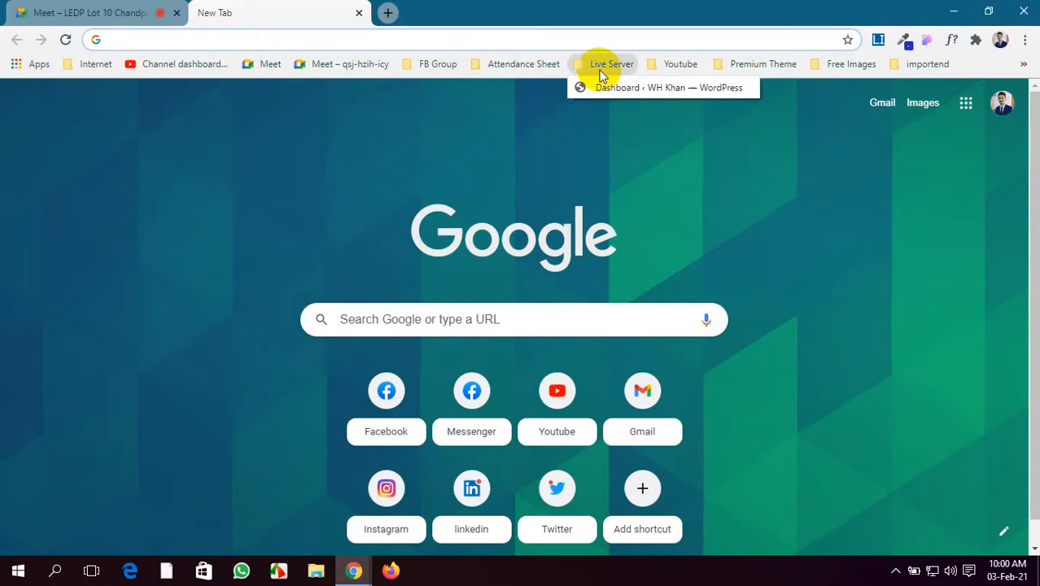
left_click(604, 65)
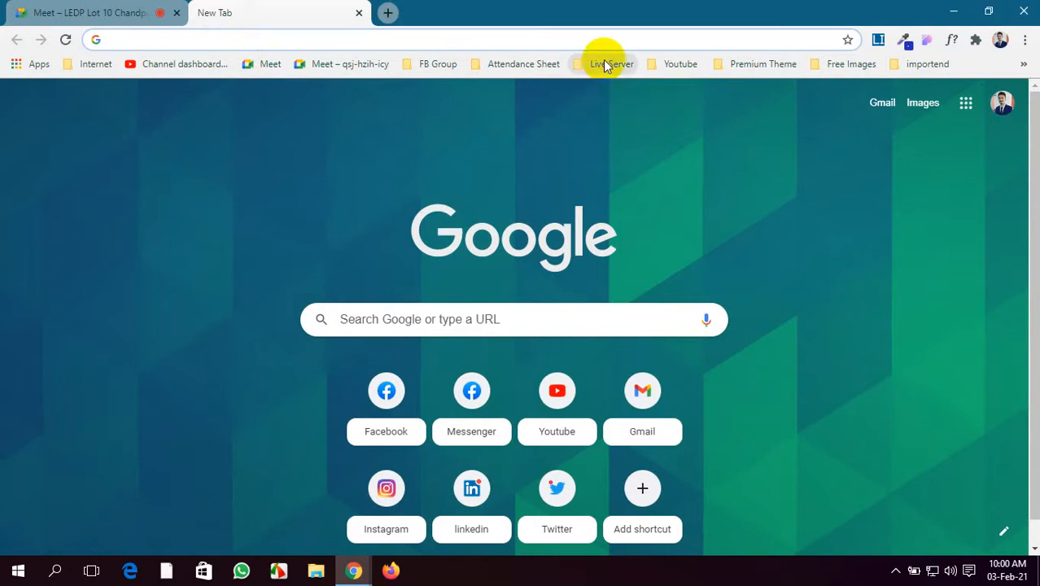
left_click(620, 96)
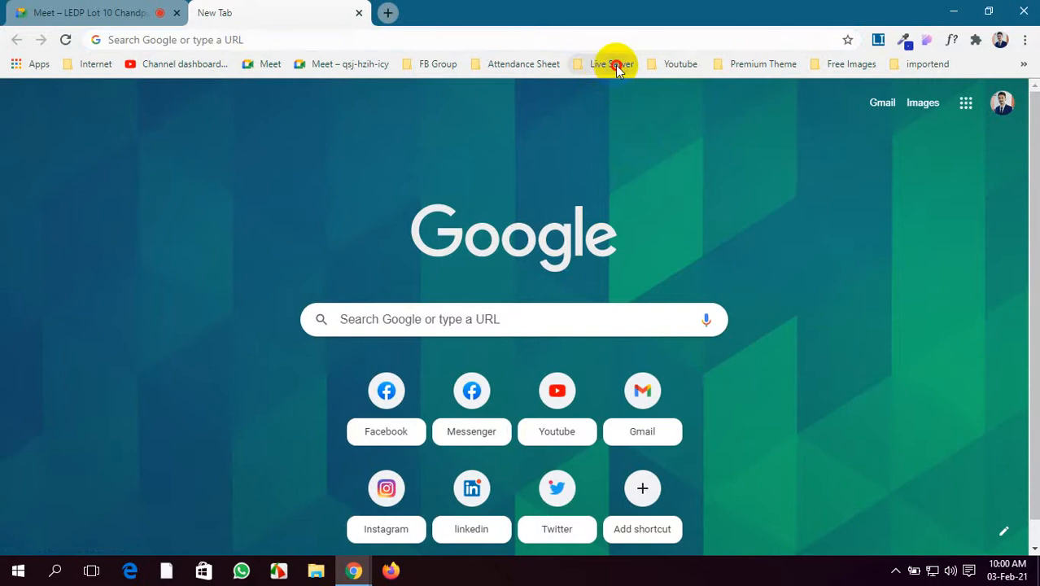
left_click(615, 65)
left_click(617, 84)
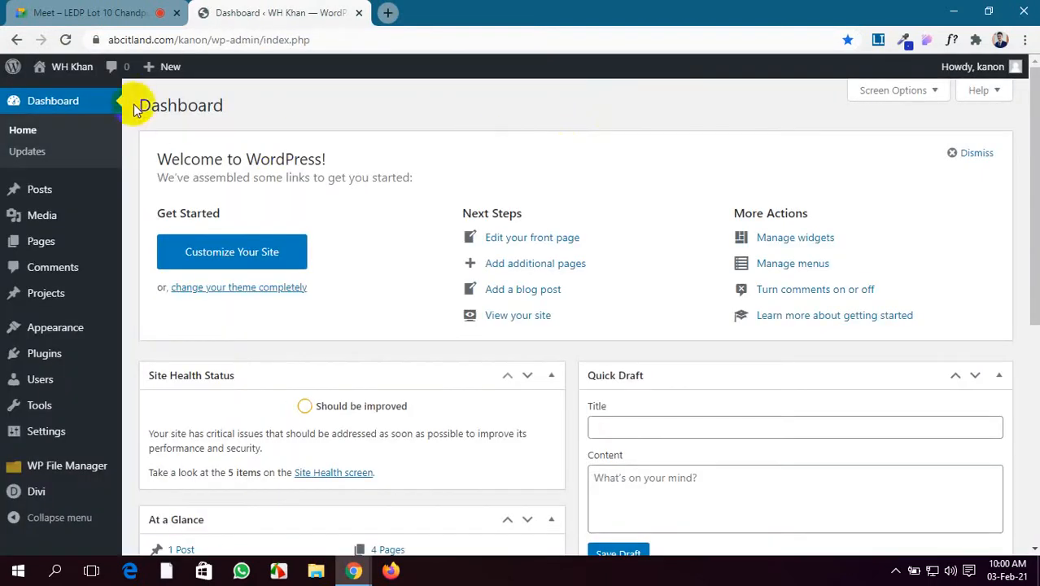
Step: Open the live site via Visit Site in a new tab, then return to the dashboard
mouse_move(69, 78)
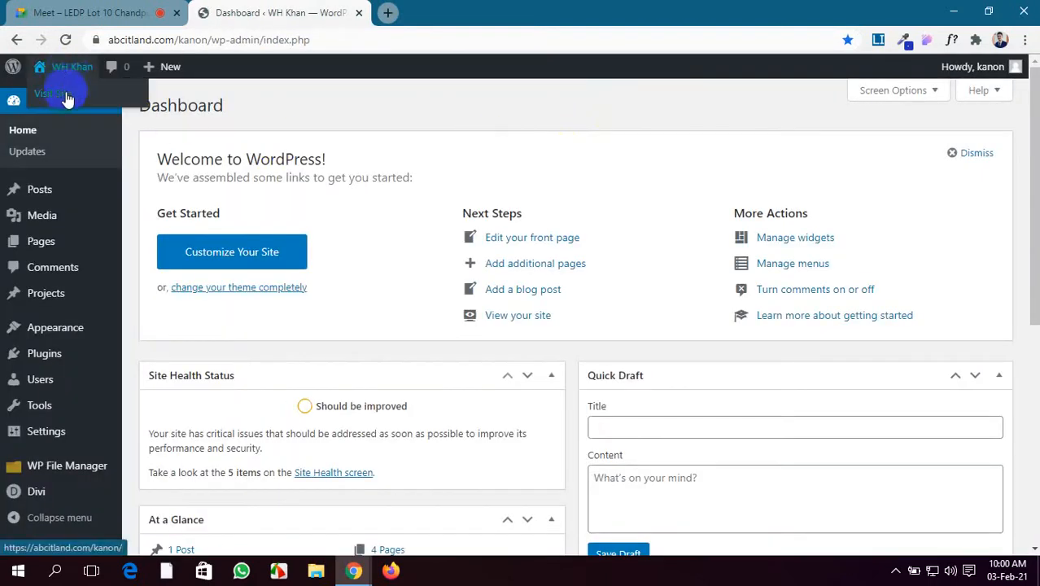
middle_click(67, 96)
left_click(452, 10)
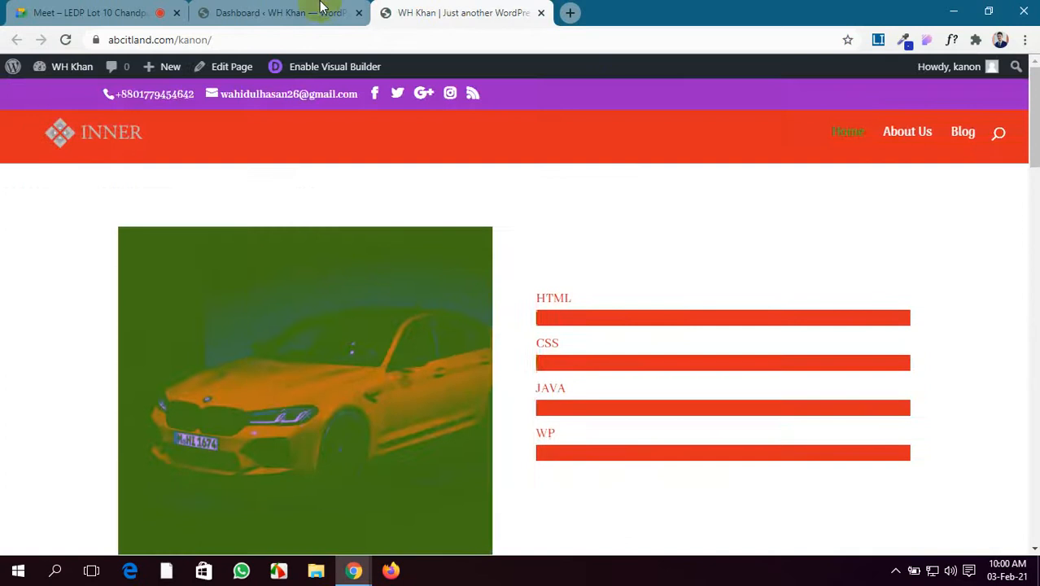
left_click(319, 8)
Step: Go to Projects > All Projects, preview the marketing project, then close its tab
mouse_move(70, 303)
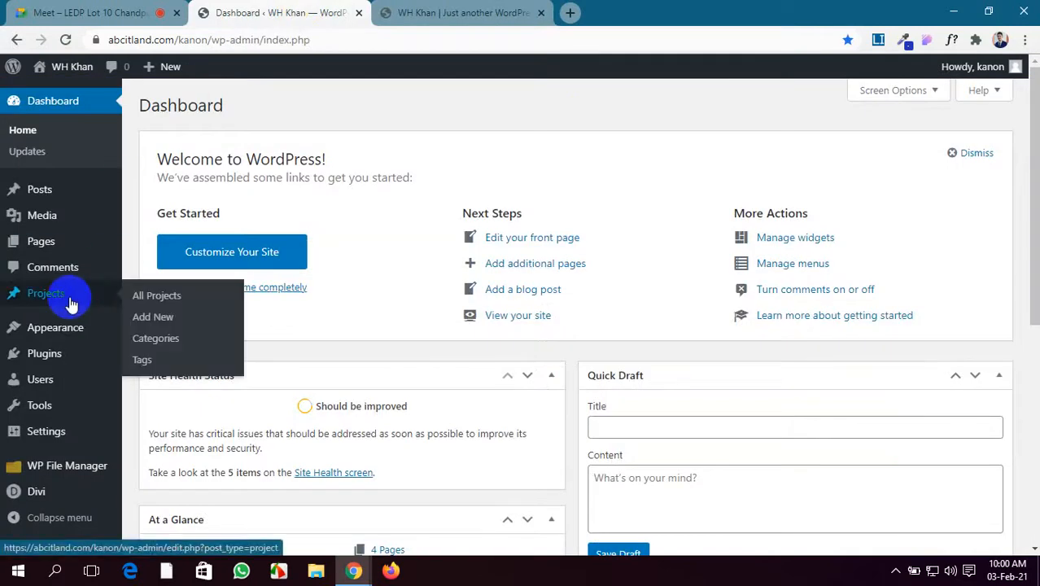
left_click(156, 302)
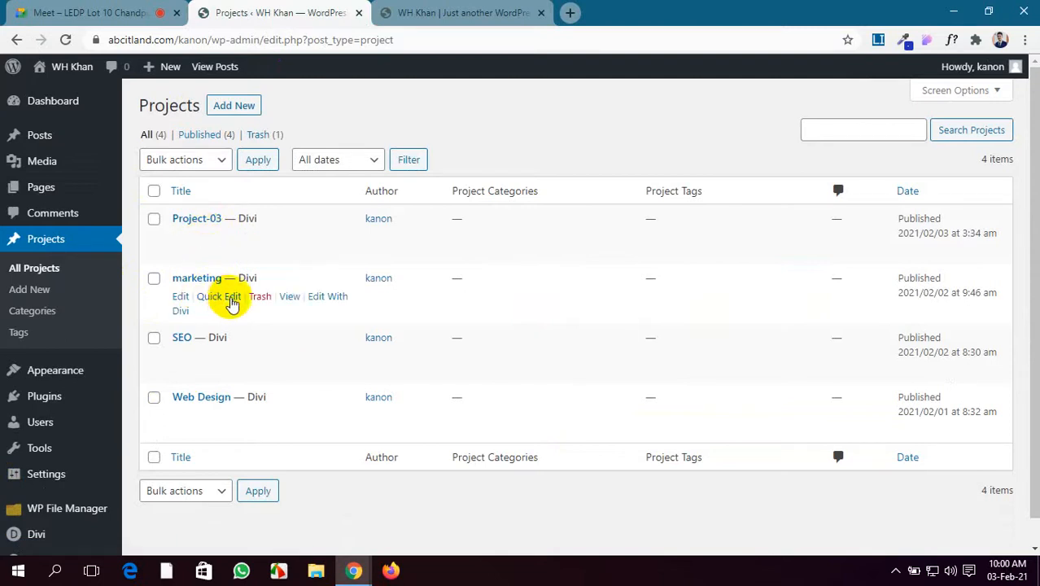
left_click(289, 296, "ctrl")
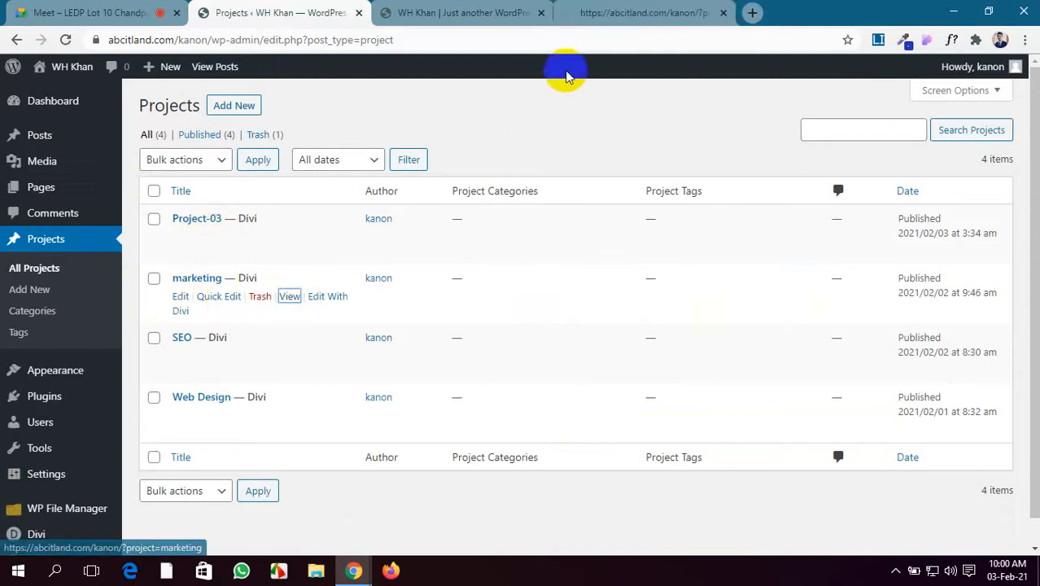
left_click(608, 22)
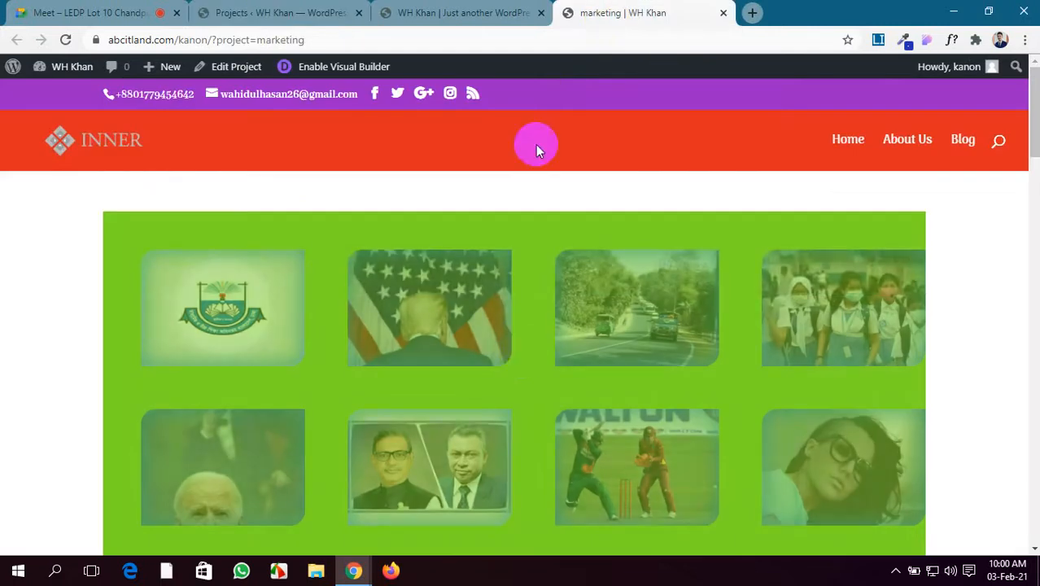
scroll(521, 384, "down", 3)
scroll(521, 384, "down", 12)
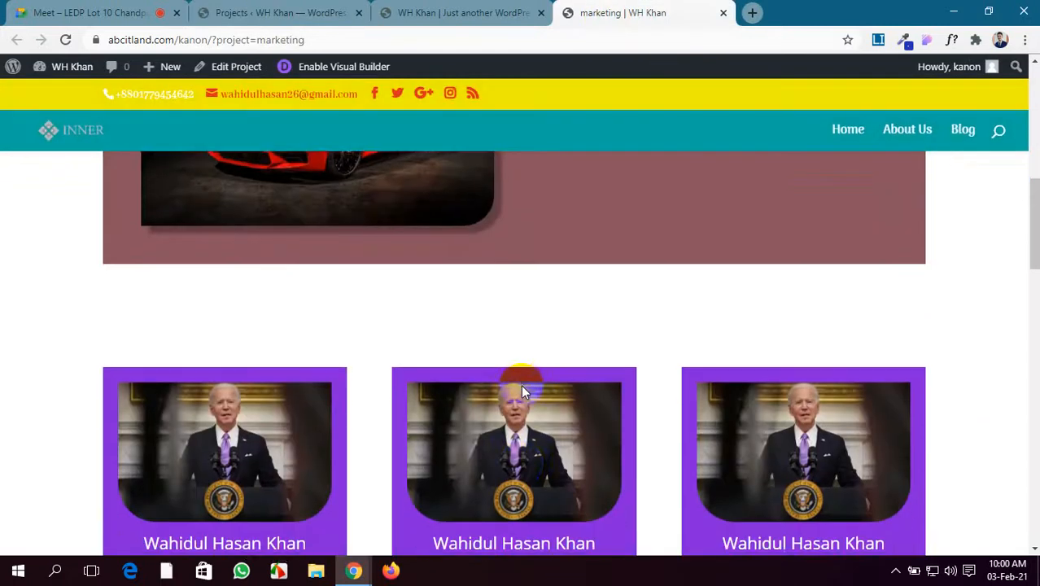
scroll(522, 388, "down", 10)
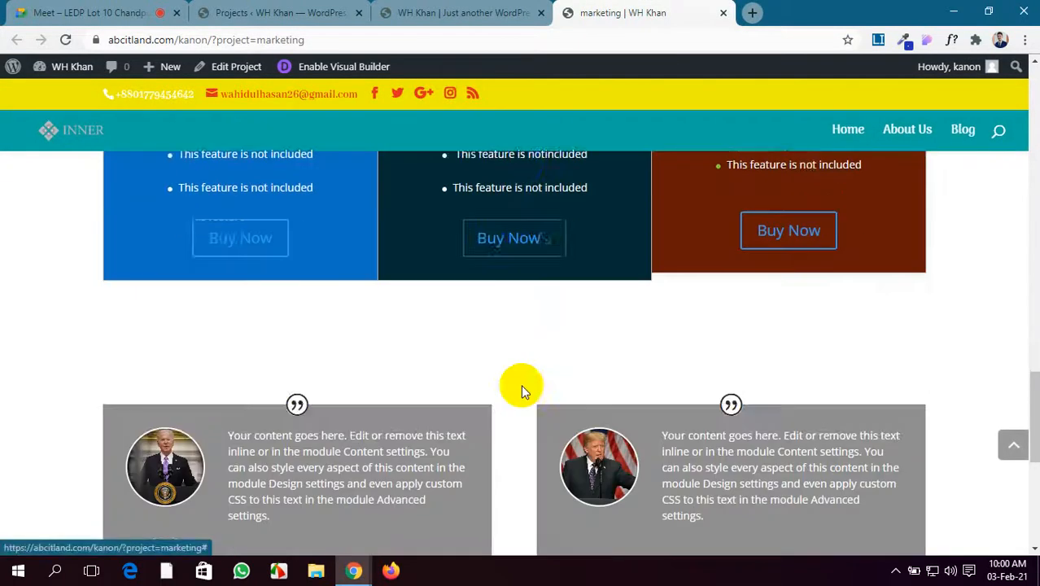
scroll(476, 375, "up", 20)
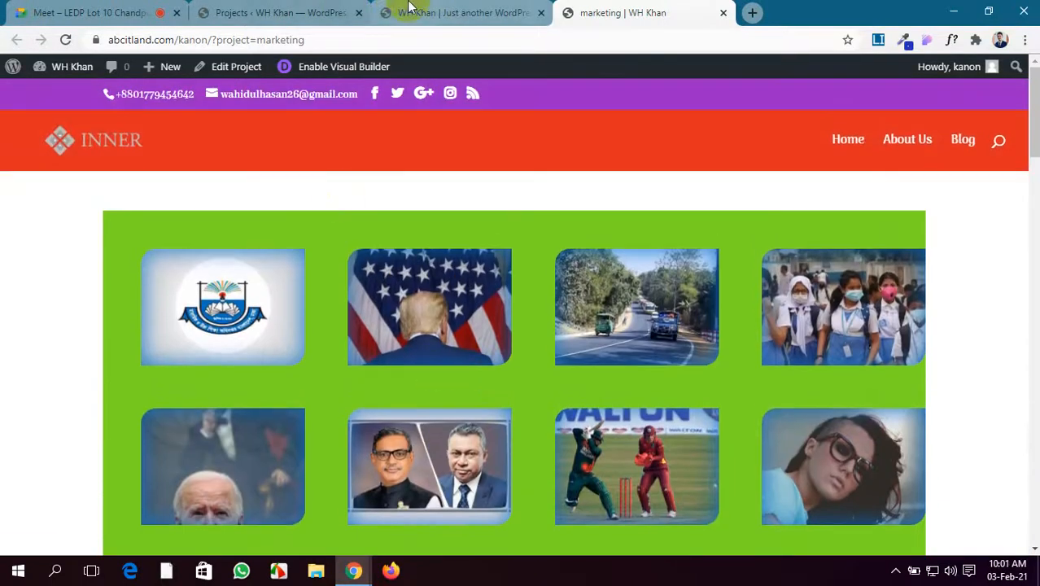
left_click(453, 9)
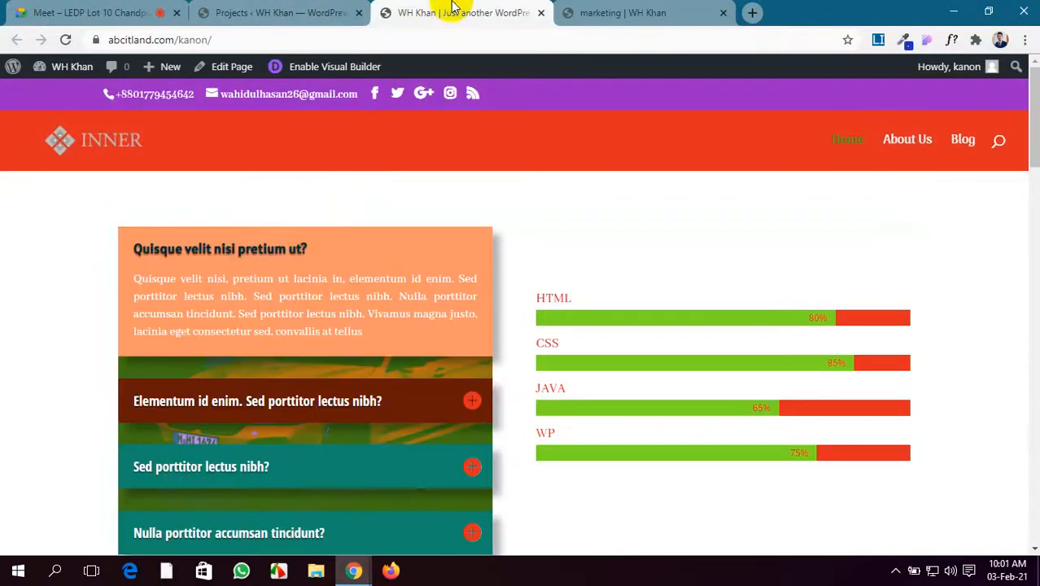
left_click(722, 12)
left_click(293, 13)
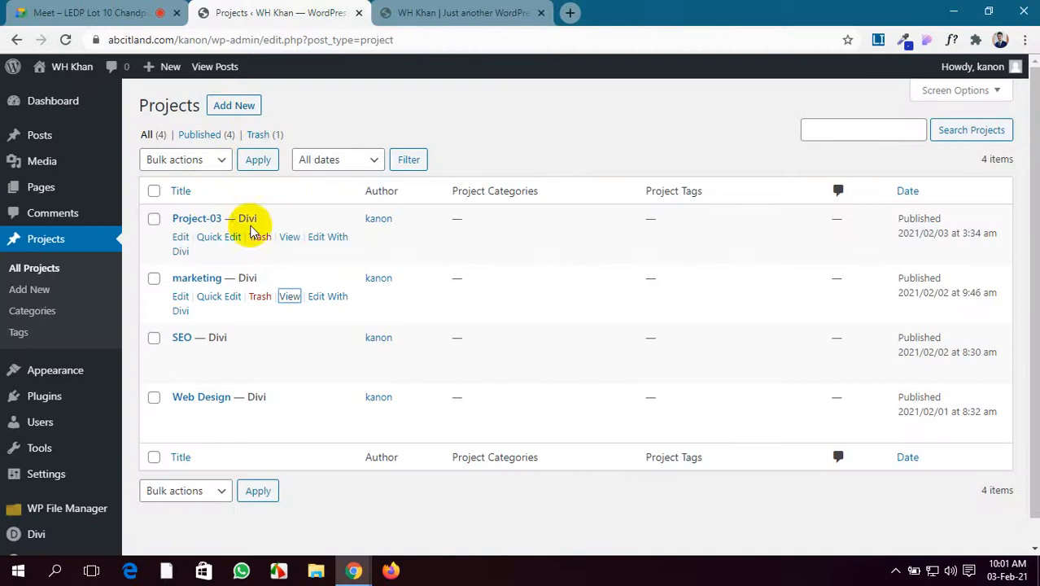
Step: Trash Project-03 and start a new project titled 'Grafics'
left_click(262, 241)
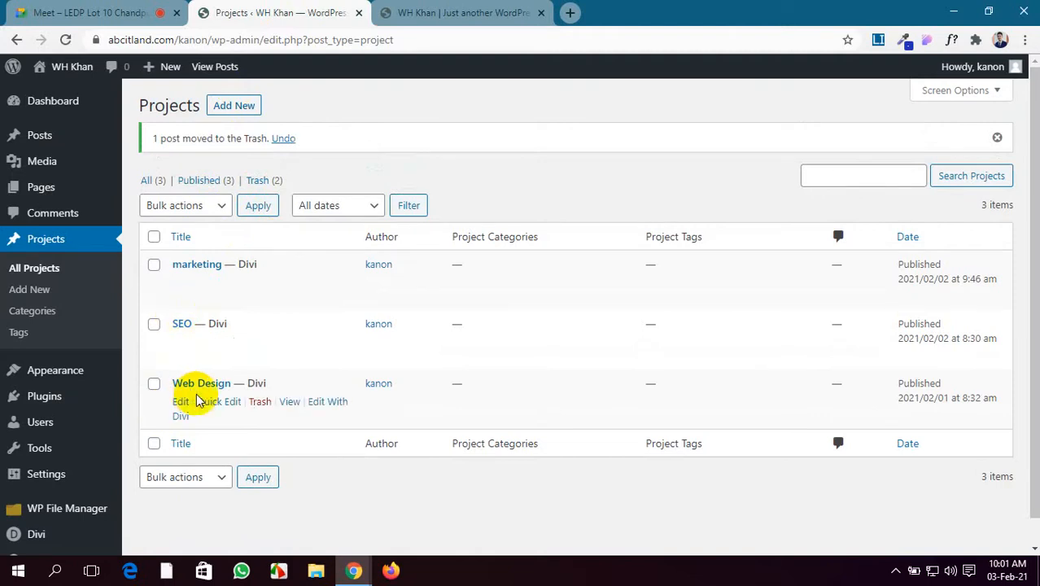
left_click(238, 111)
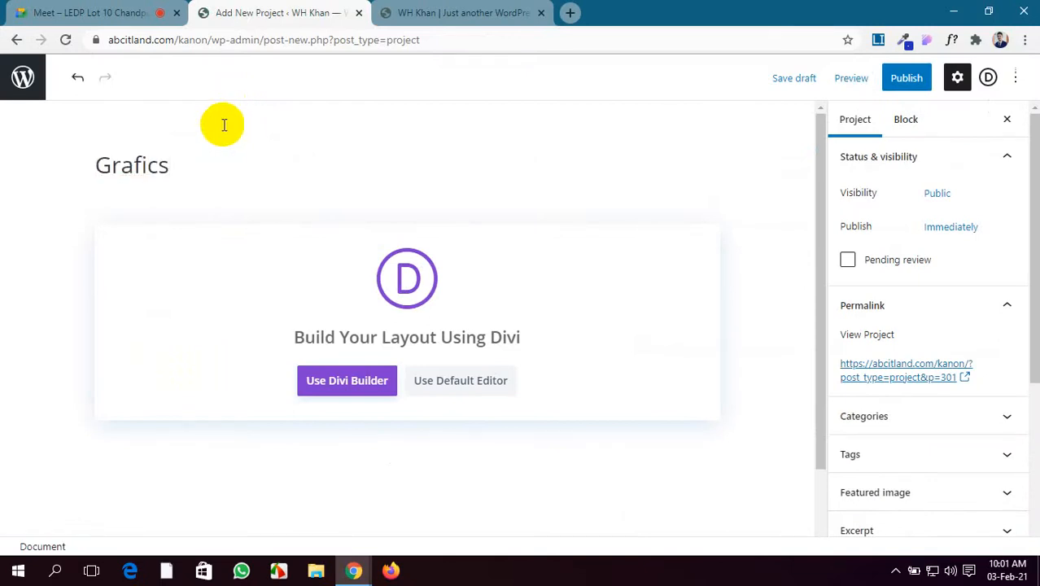
Step: Correct the title to 'Graphics' via spelling suggestion, publish the project, and open a new tab
right_click(166, 173)
left_click(196, 178)
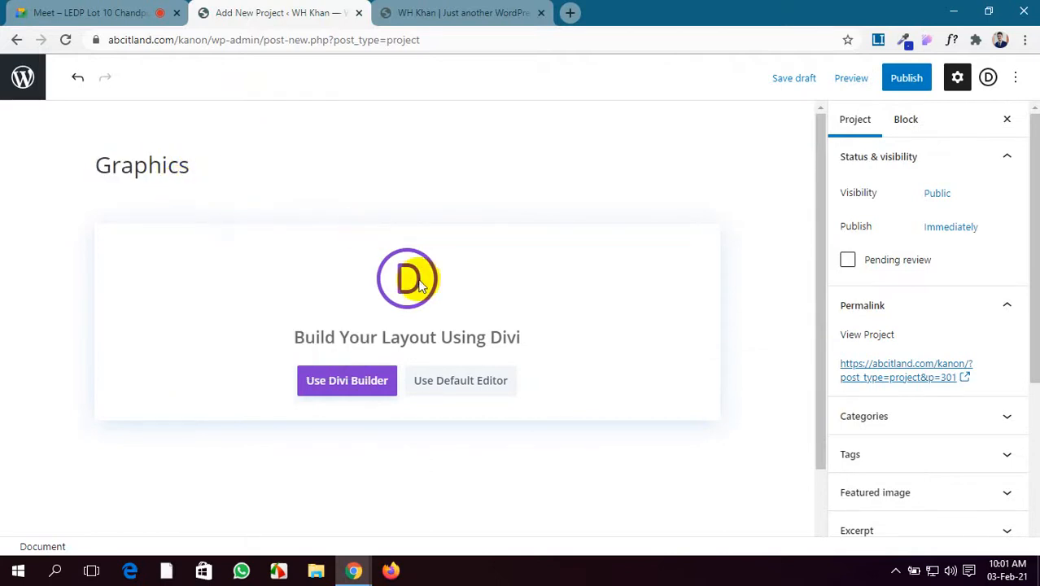
left_click(910, 77)
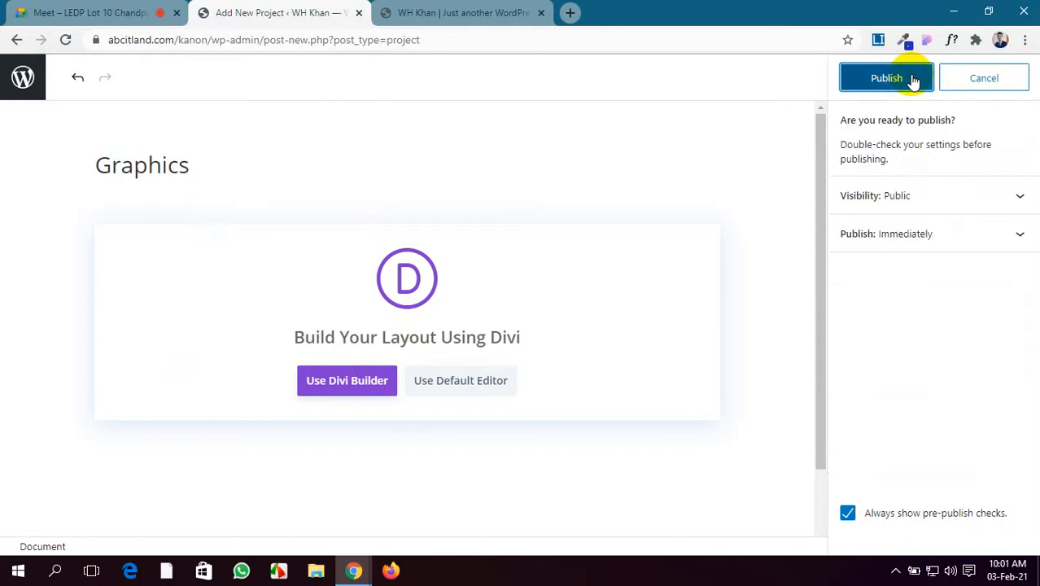
left_click(911, 78)
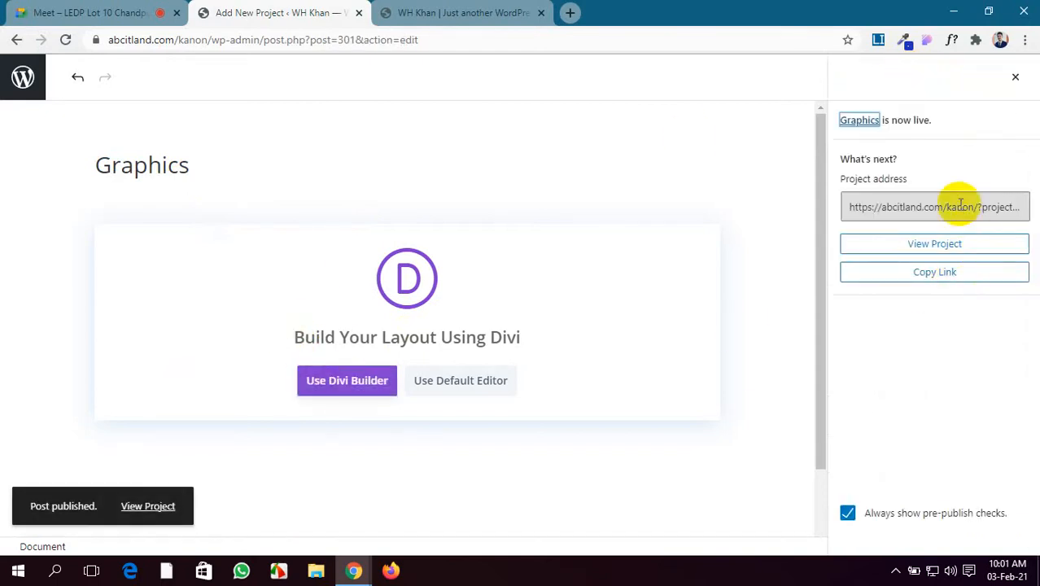
left_click(570, 16)
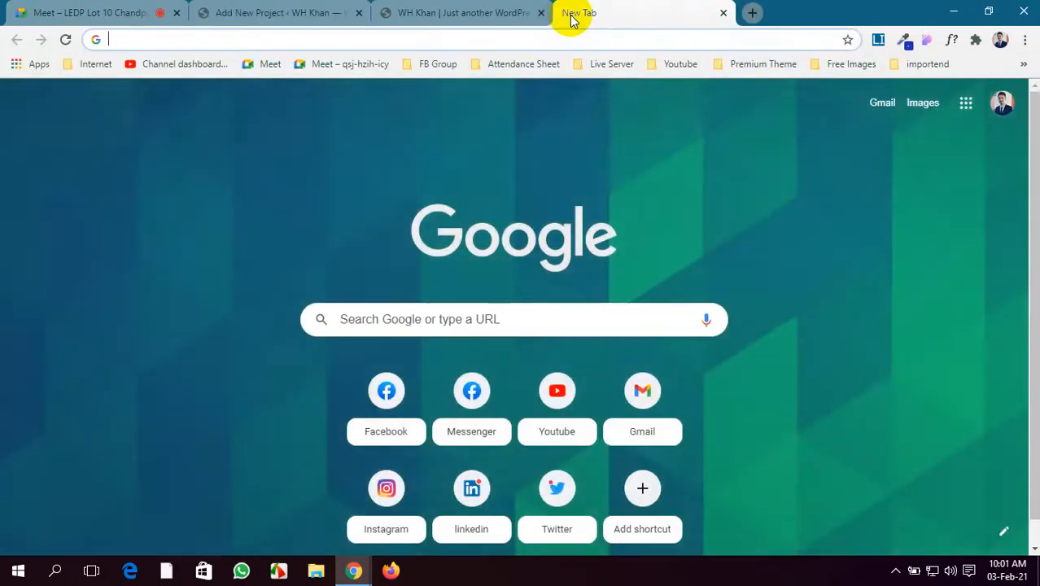
Step: Load the copied Graphics project URL to check it, then switch its editor to Divi Builder
type("https://abcitland.com/kanon/?project=graphics")
key("Return")
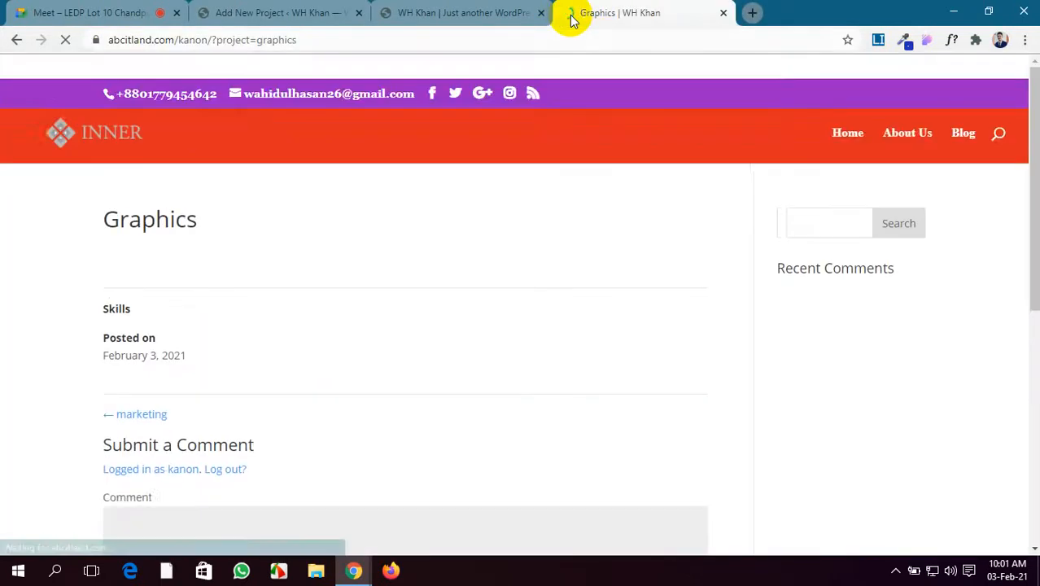
scroll(560, 359, "down", 10)
scroll(560, 359, "up", 10)
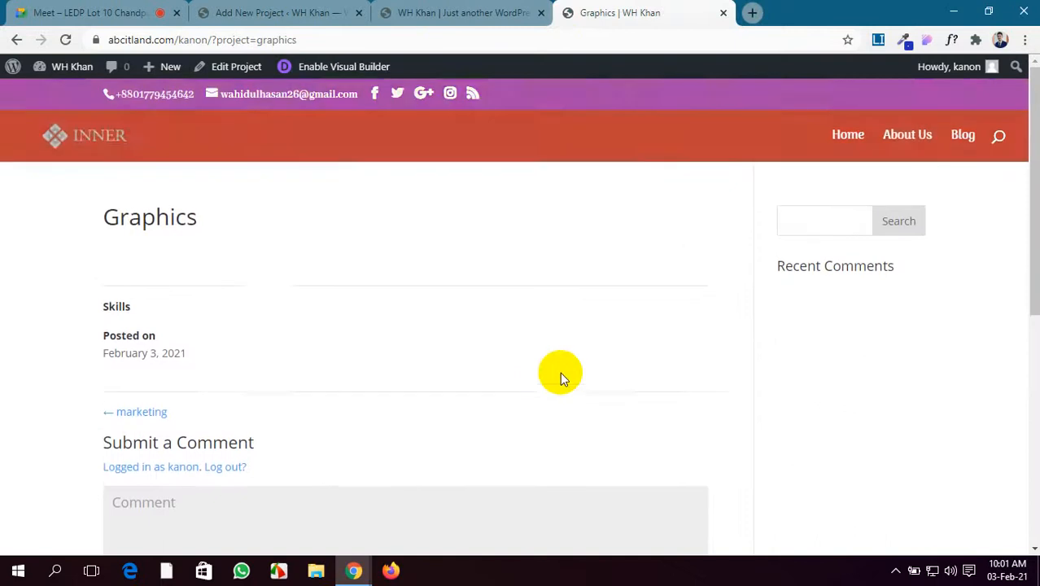
left_click(309, 12)
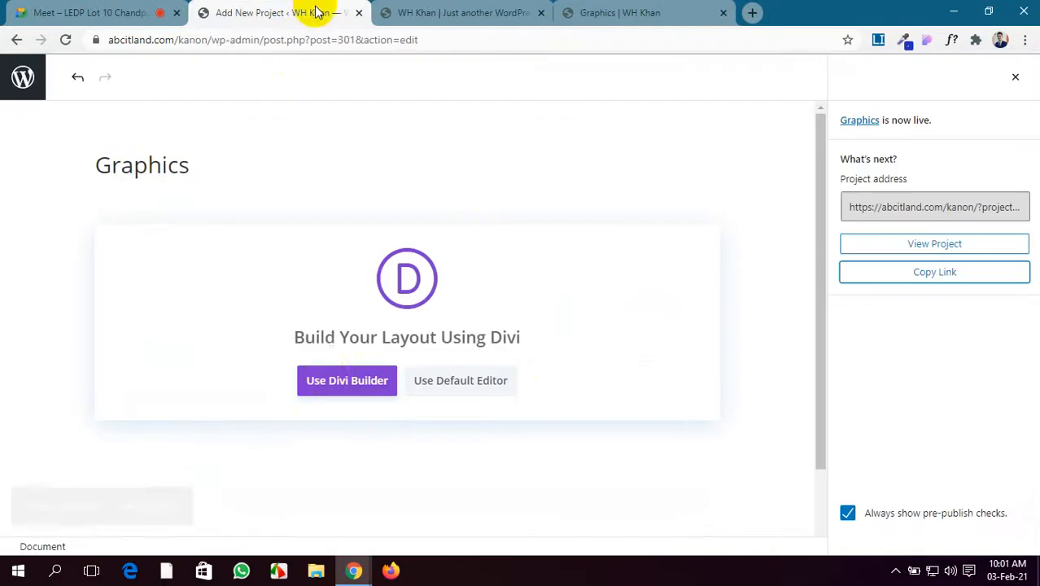
left_click(370, 393)
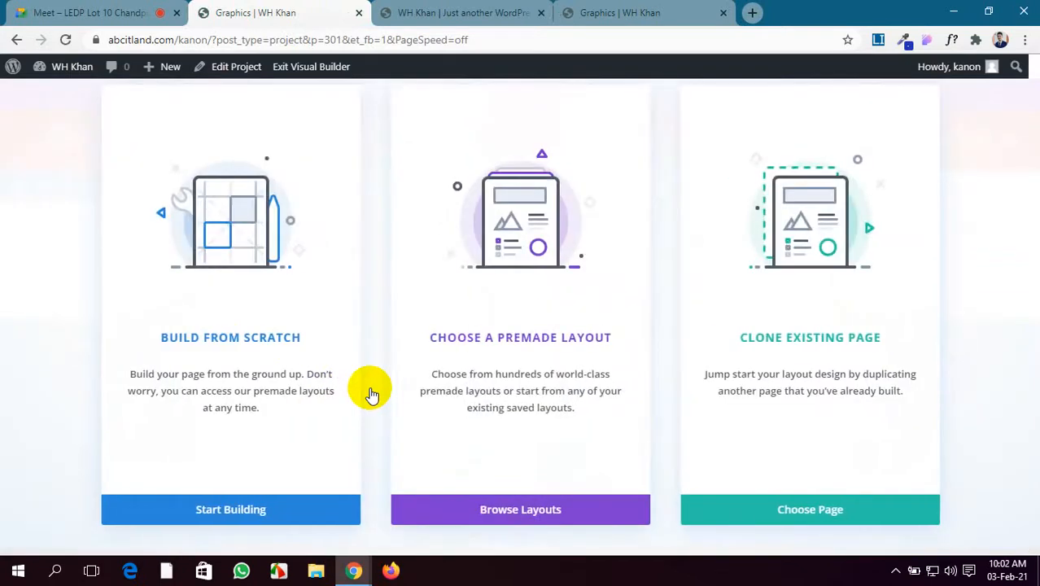
Step: Build from scratch with a two-column row, adding and then deleting a Slider module
left_click(210, 514)
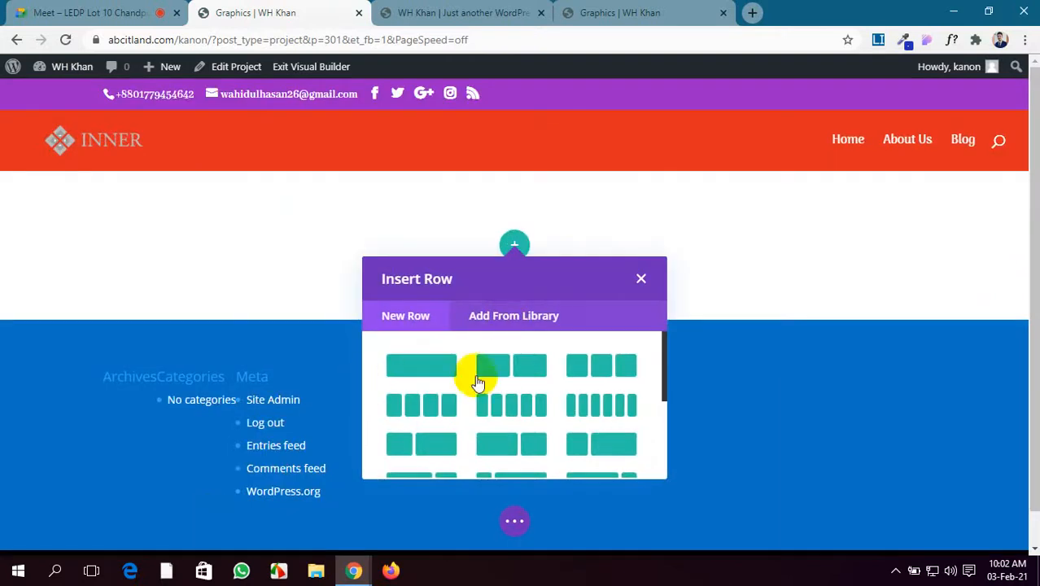
left_click(485, 376)
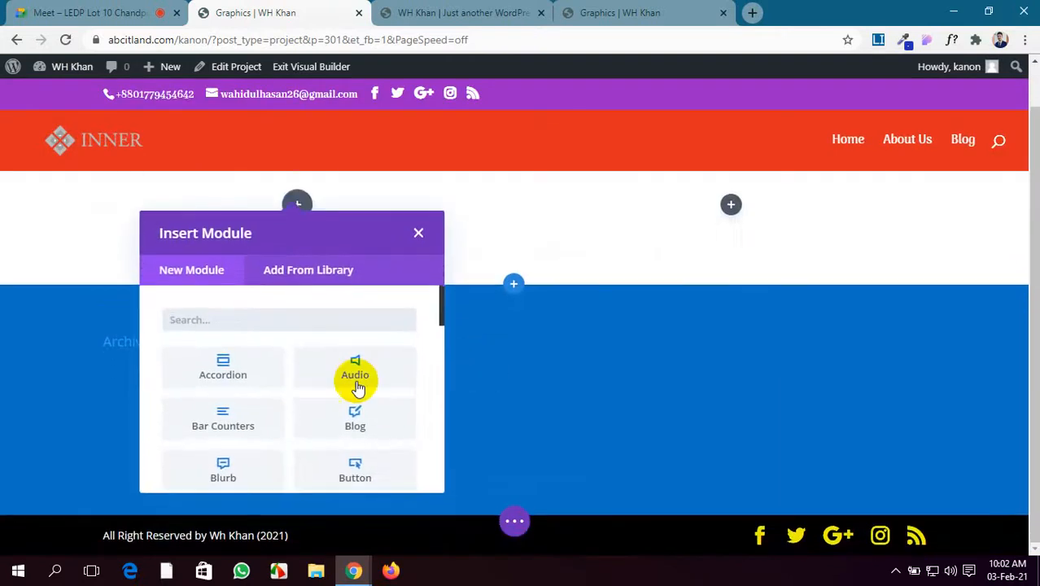
scroll(268, 374, "down", 2)
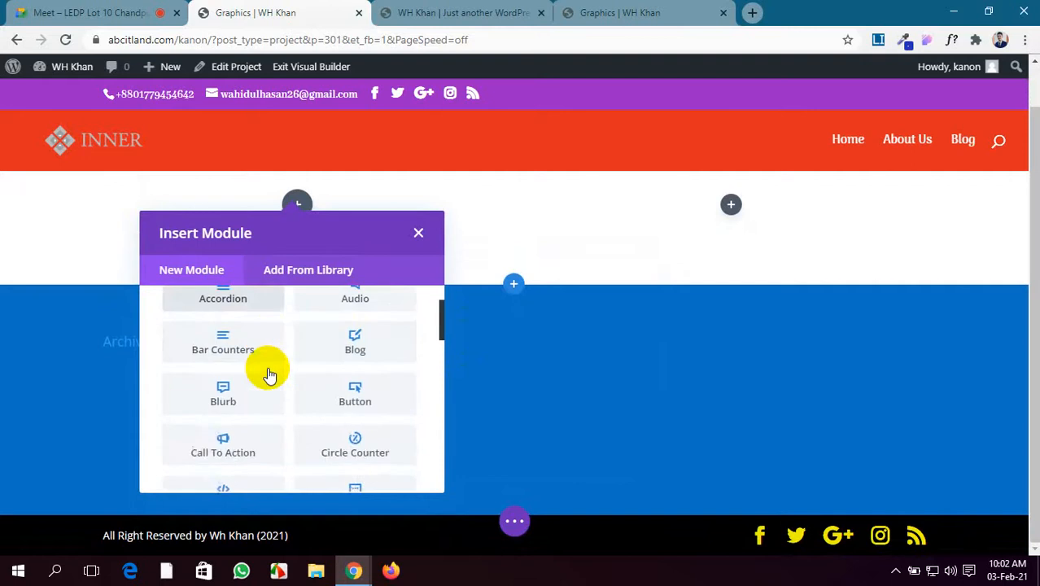
scroll(269, 374, "down", 8)
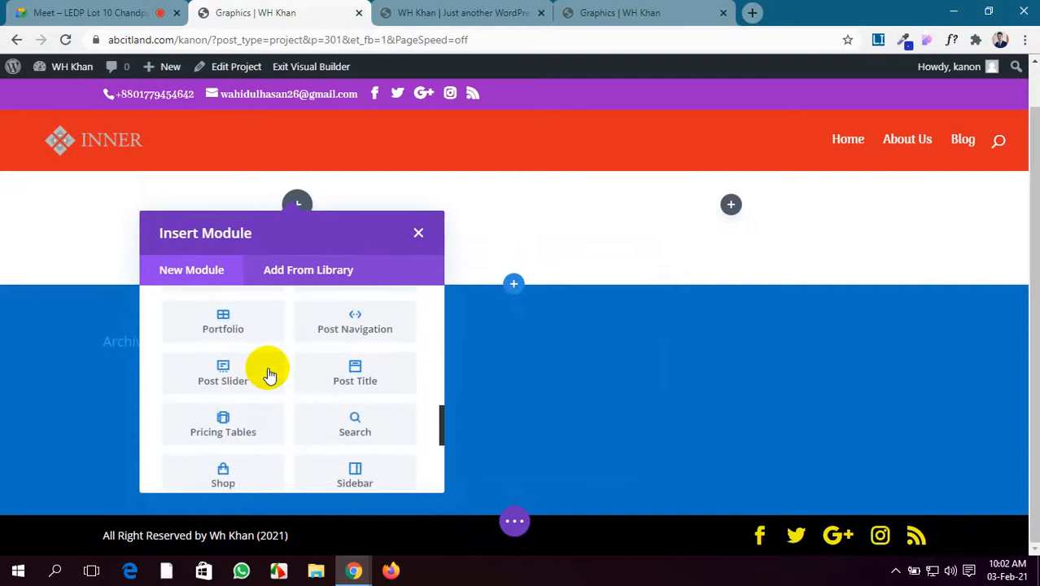
scroll(279, 413, "up", 3)
scroll(280, 414, "down", 2)
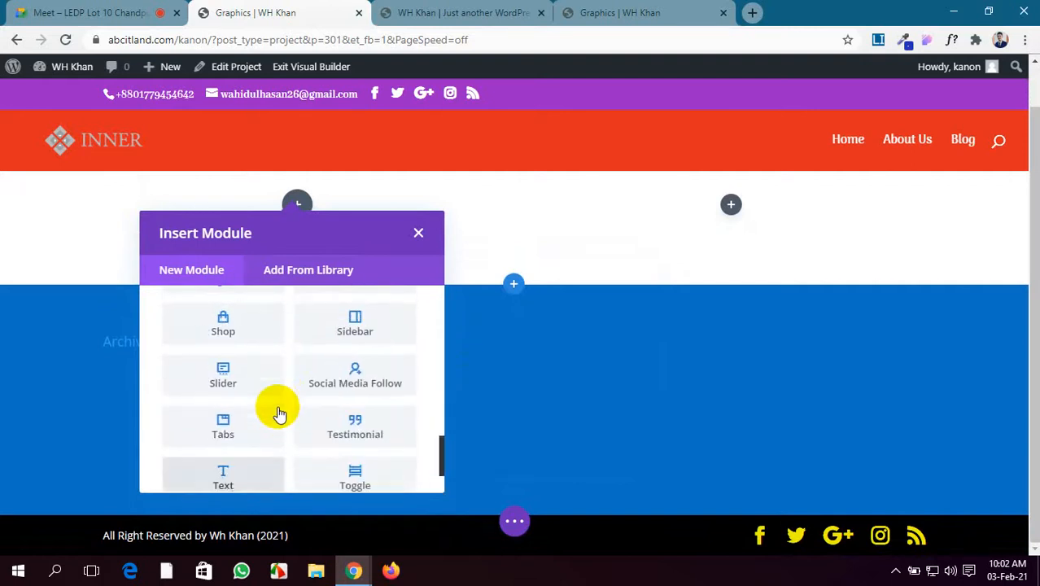
scroll(277, 383, "up", 2)
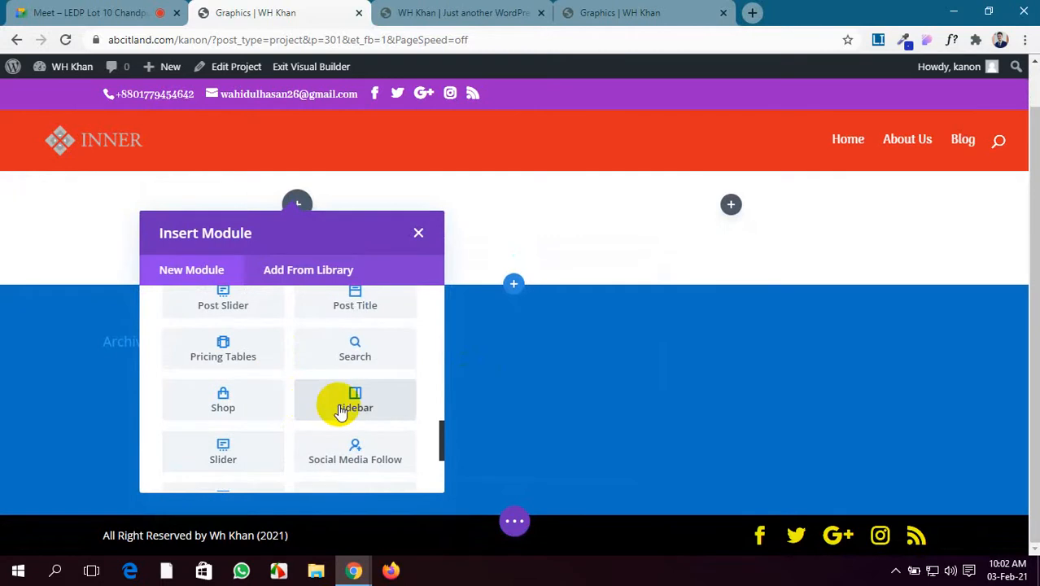
scroll(248, 389, "down", 2)
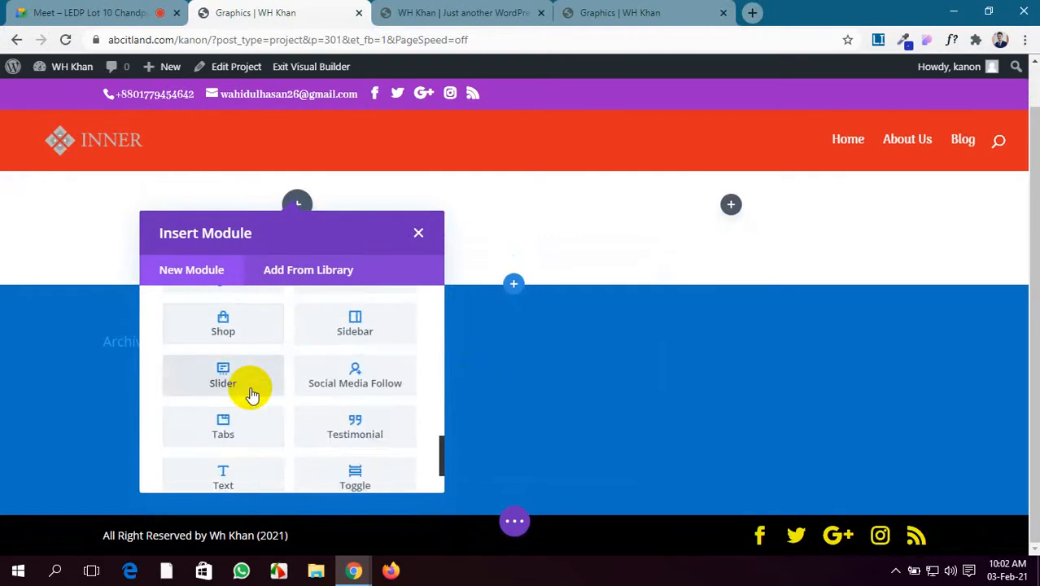
left_click(252, 395)
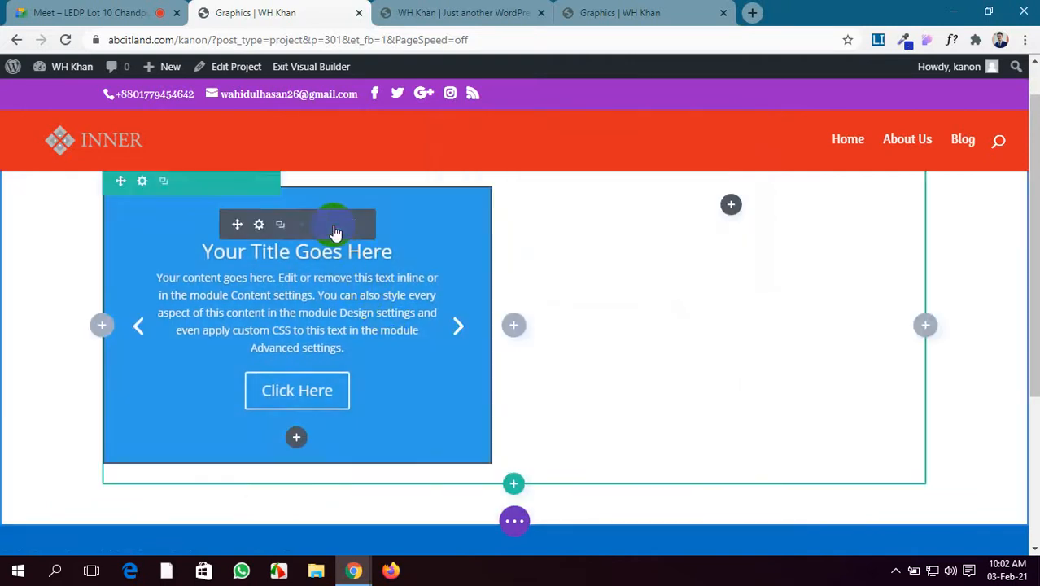
left_click(322, 225)
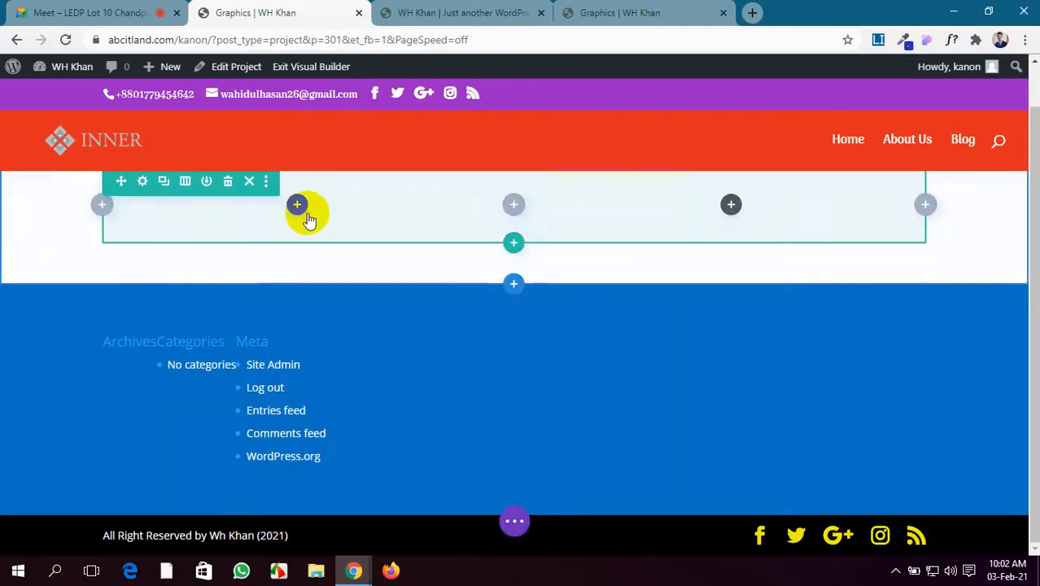
Step: Insert a Tabs module into the row's left column
left_click(297, 206)
scroll(291, 397, "down", 5)
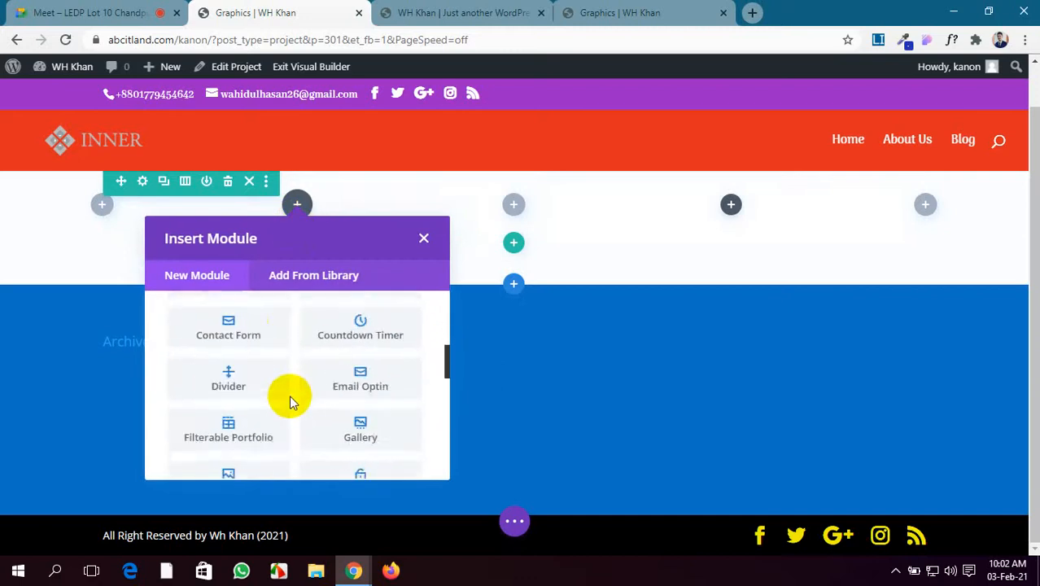
scroll(291, 401, "down", 3)
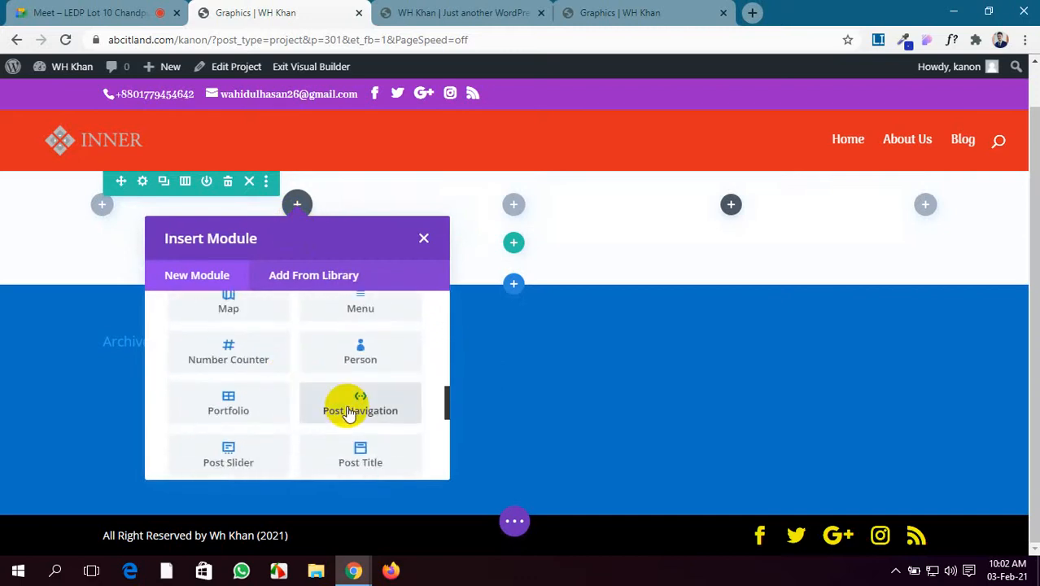
scroll(348, 407, "down", 2)
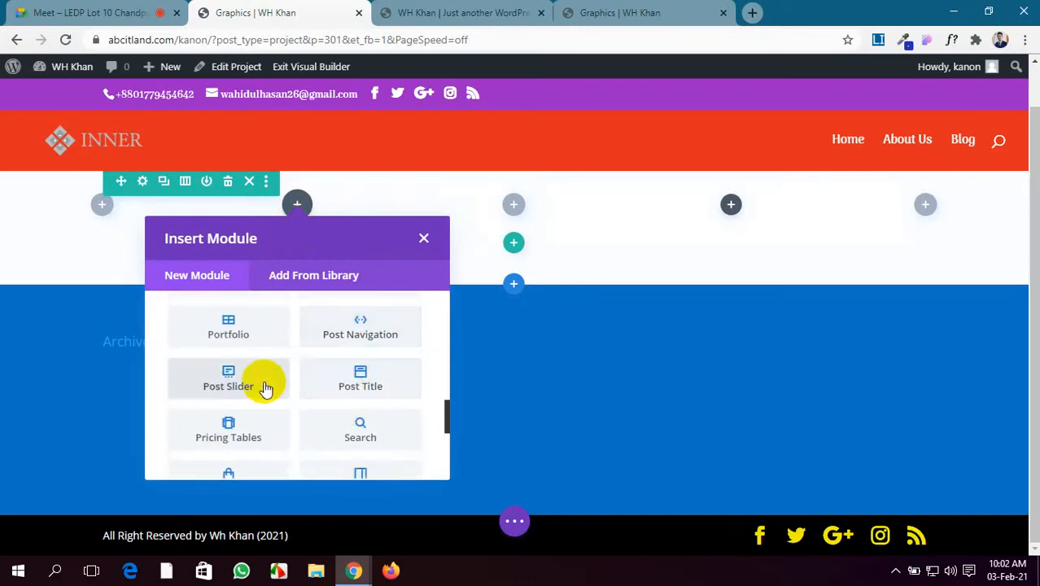
scroll(269, 378, "down", 4)
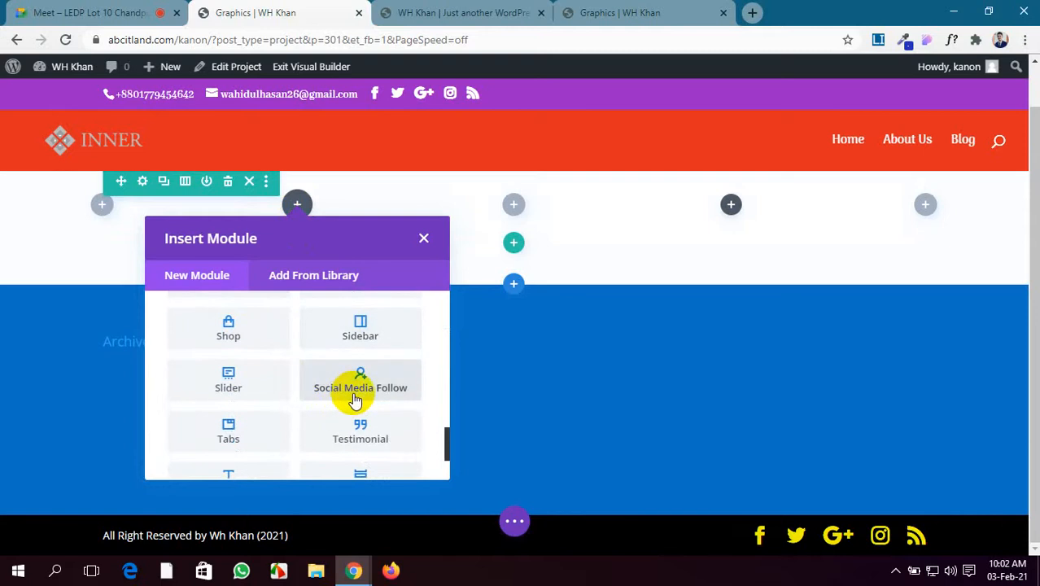
scroll(239, 371, "down", 2)
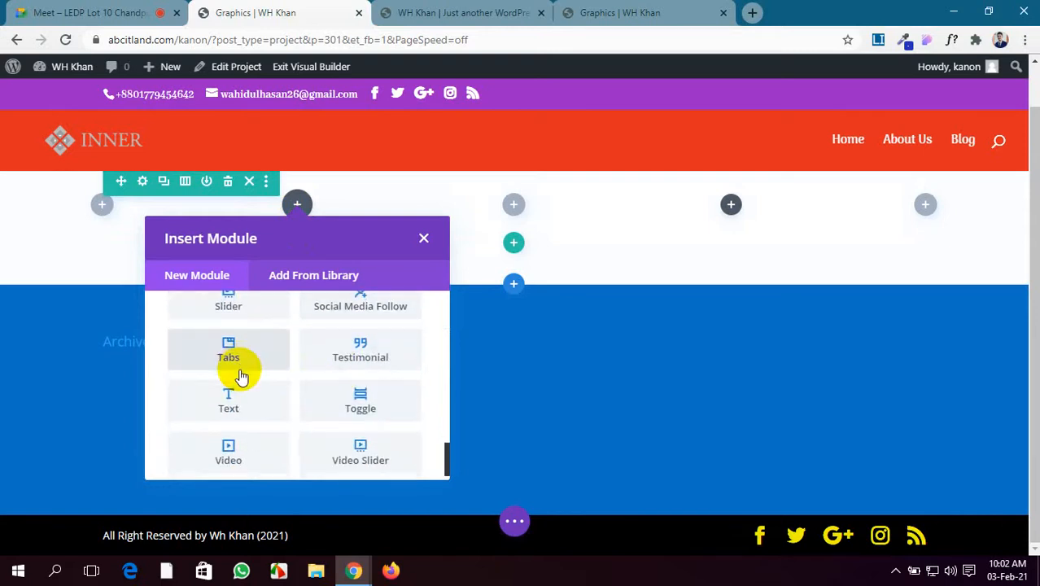
scroll(239, 374, "down", 1)
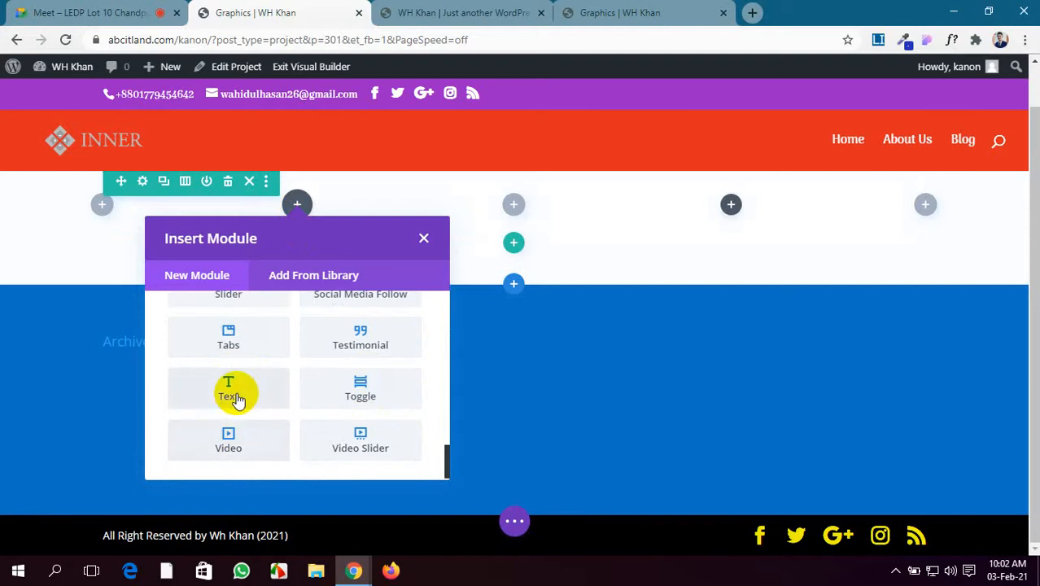
left_click(234, 343)
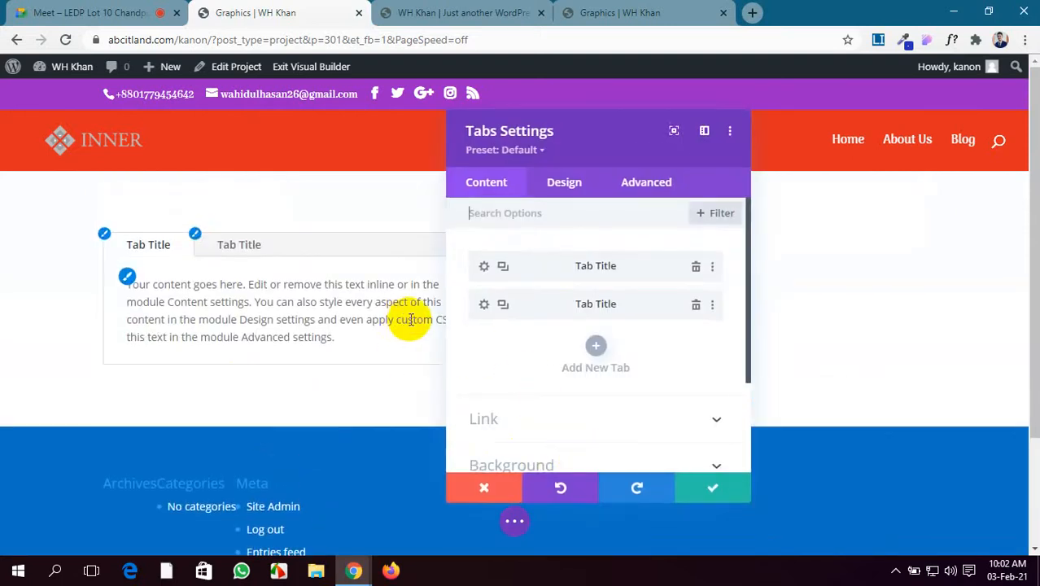
Step: Add two more tabs for four in total, confirm the module settings, and save the page
left_click(503, 306)
left_click(503, 306)
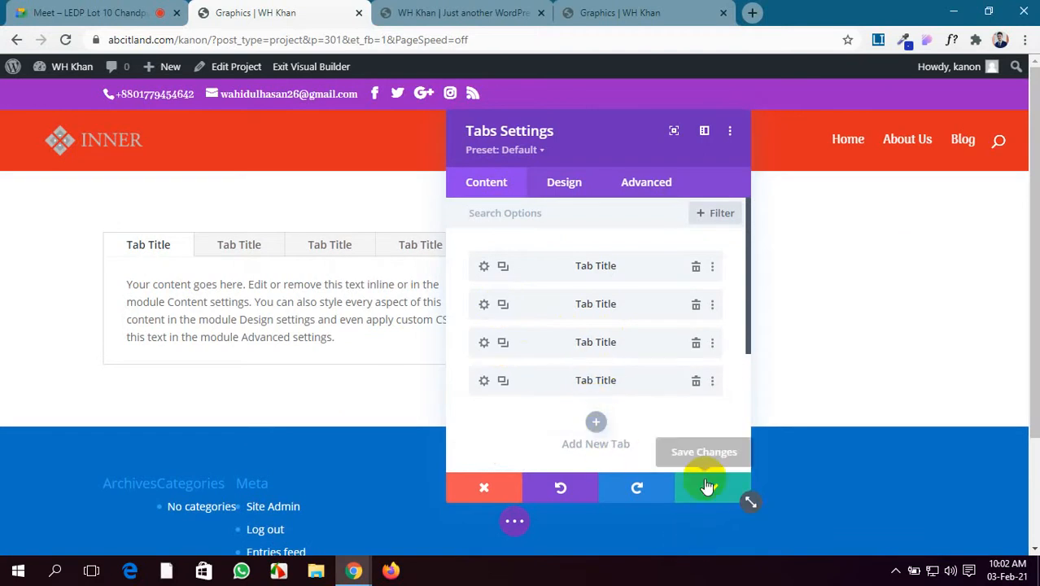
left_click(705, 486)
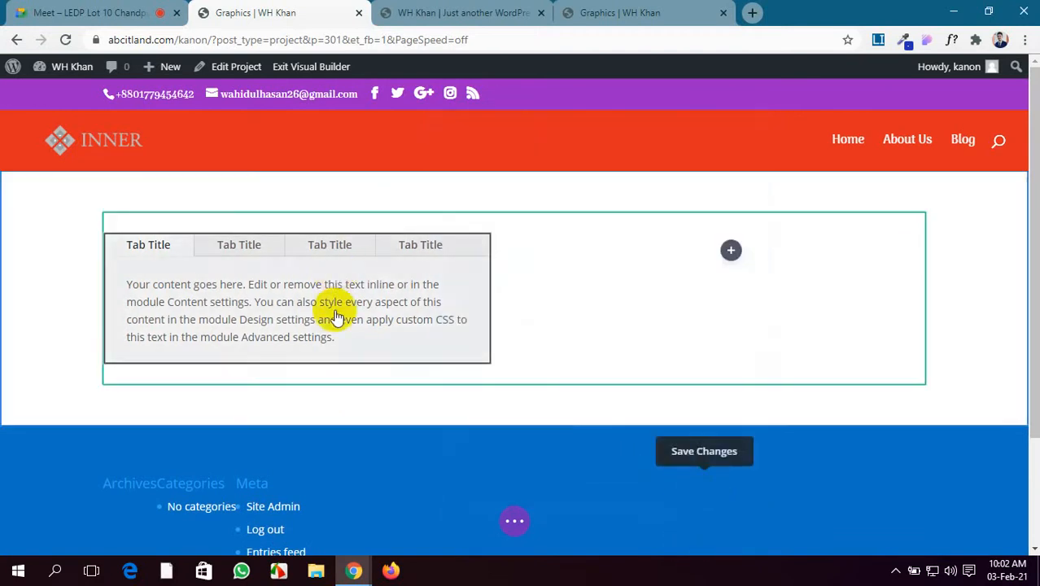
left_click(518, 521)
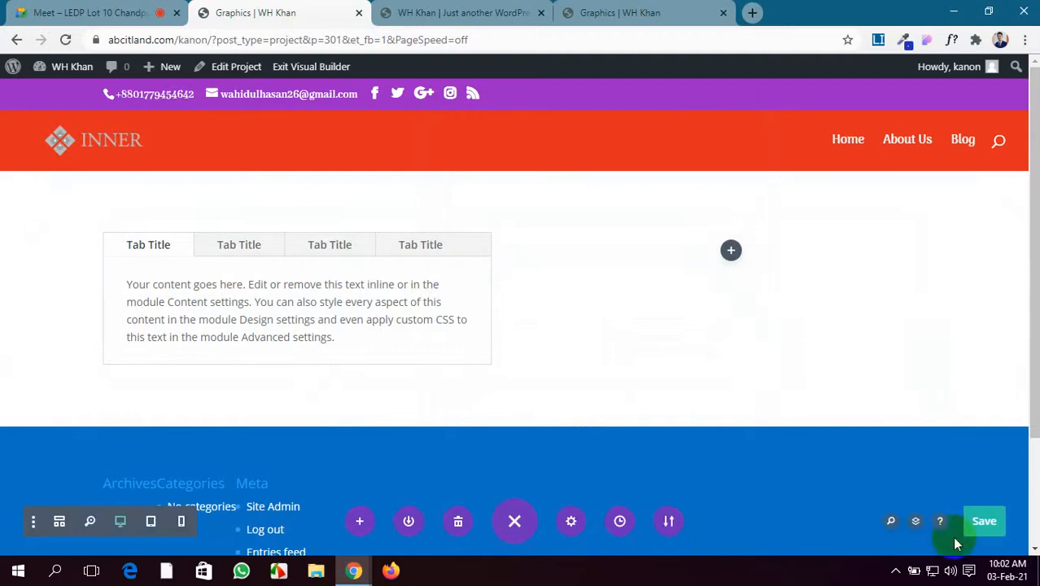
left_click(979, 522)
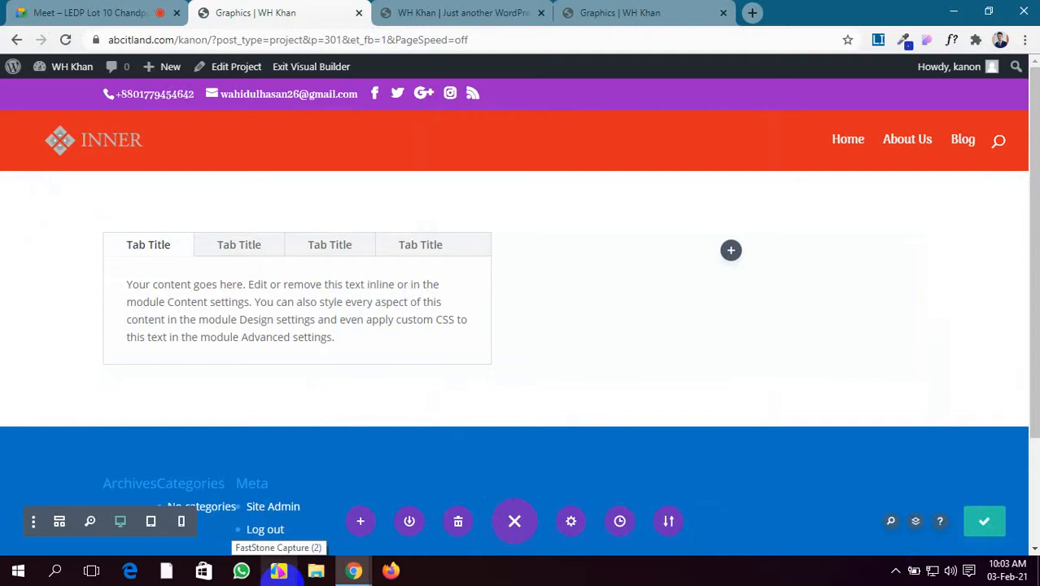
left_click(620, 12)
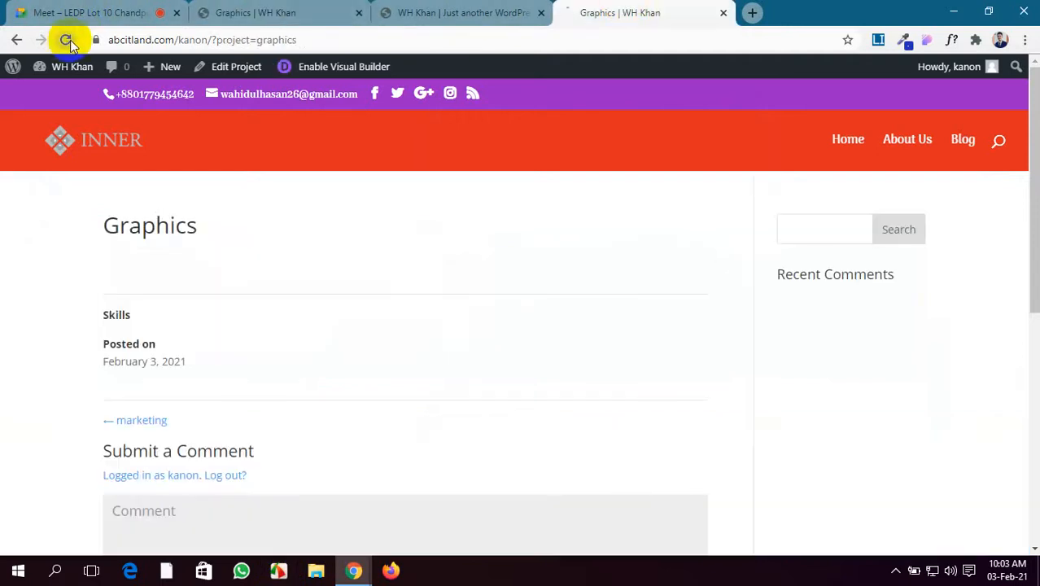
Step: On the live Graphics page, click through the second, fourth and first tabs, then open a new browser tab
left_click_drag(389, 9, 657, 7)
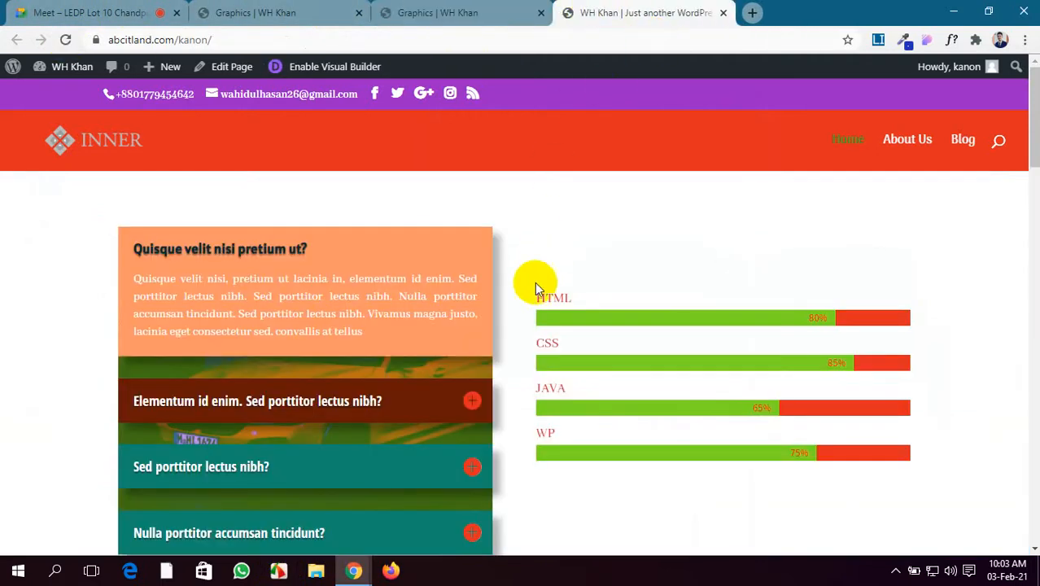
left_click(488, 7)
left_click(239, 245)
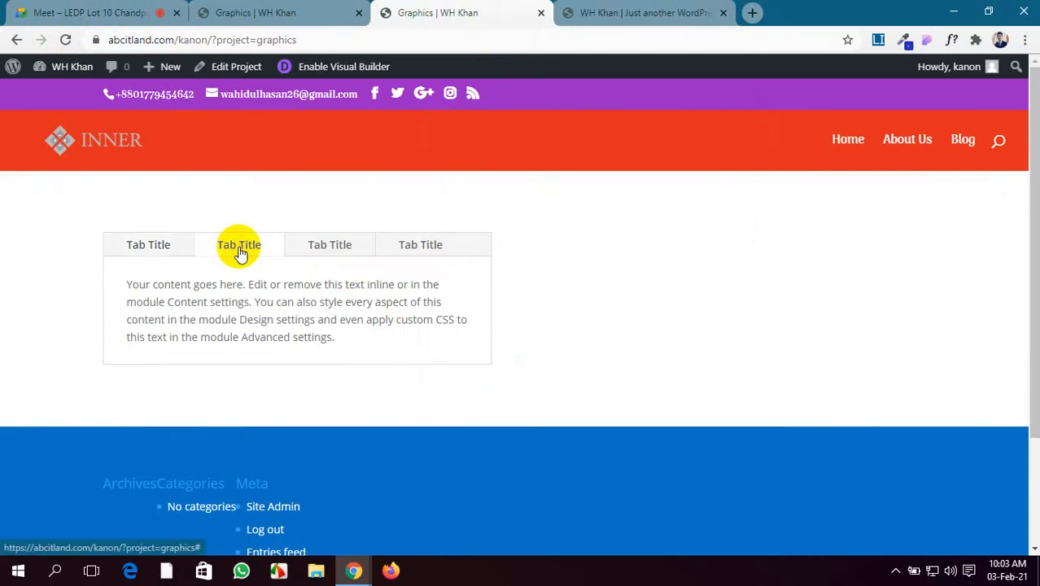
left_click(423, 245)
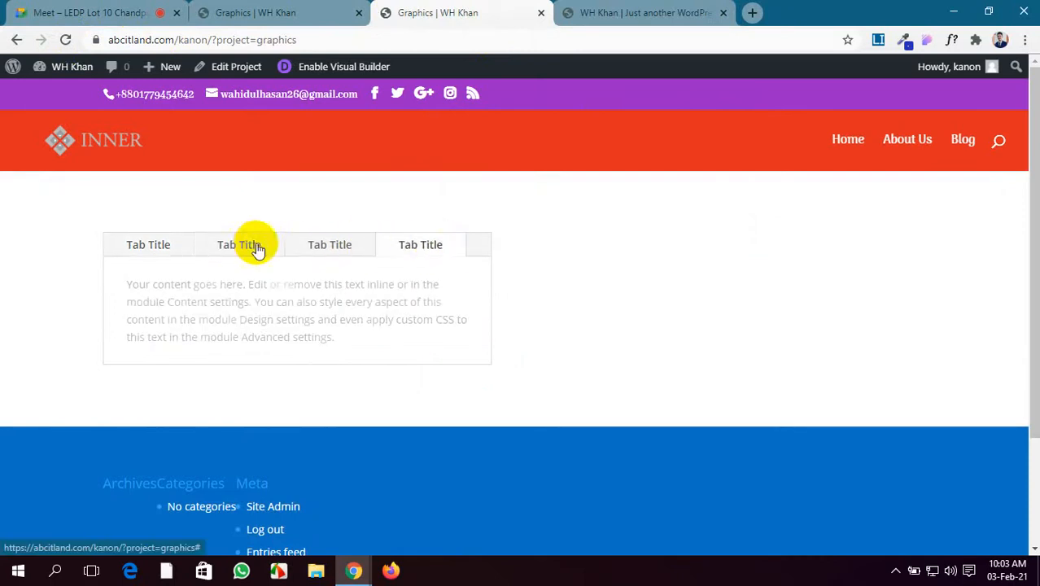
left_click(143, 245)
left_click(751, 13)
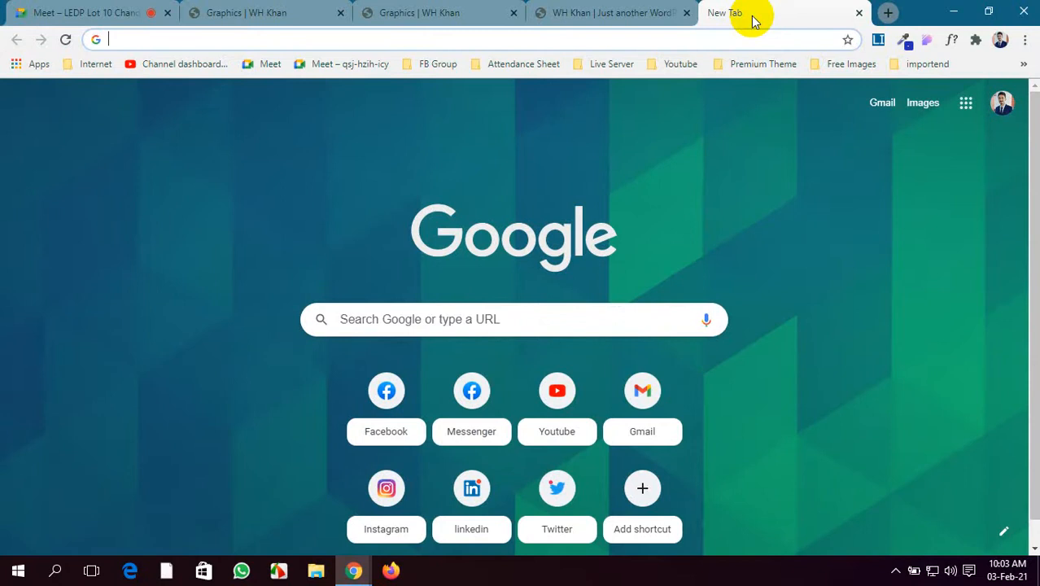
Step: Load wordpress.org, go to its About page and select the 'Our Mission' heading
type("w")
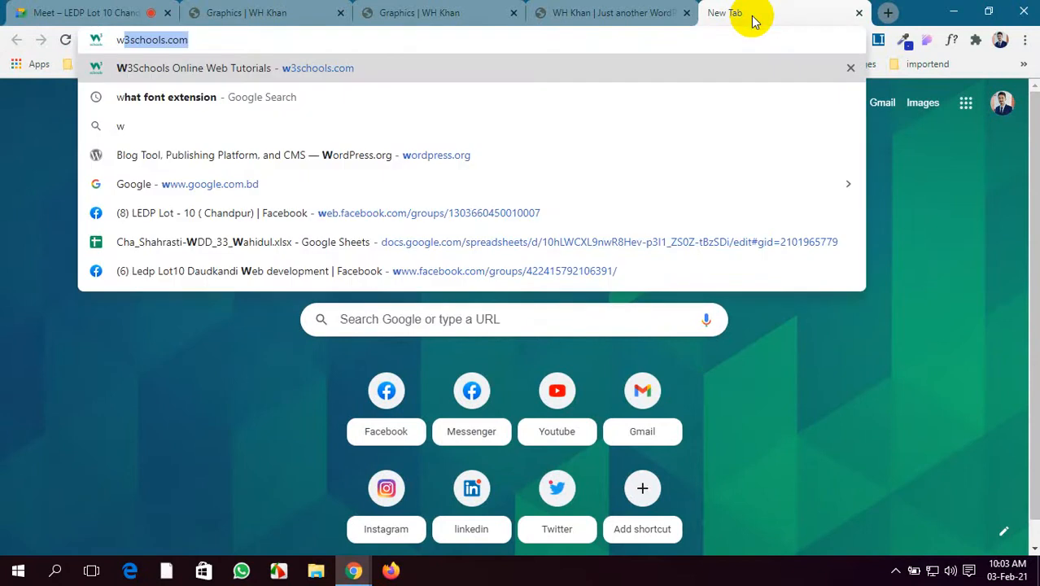
type("ord")
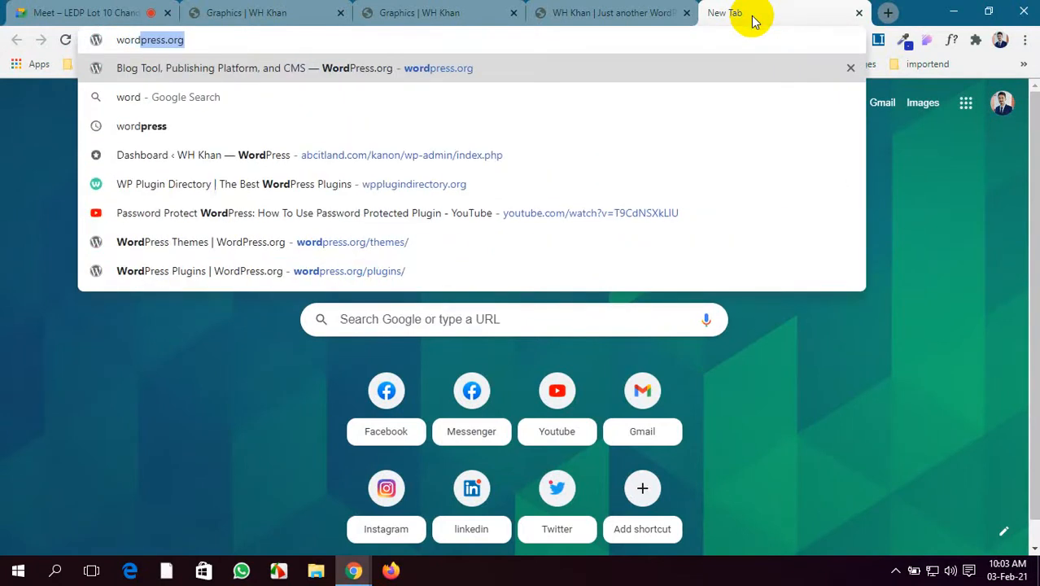
key("Return")
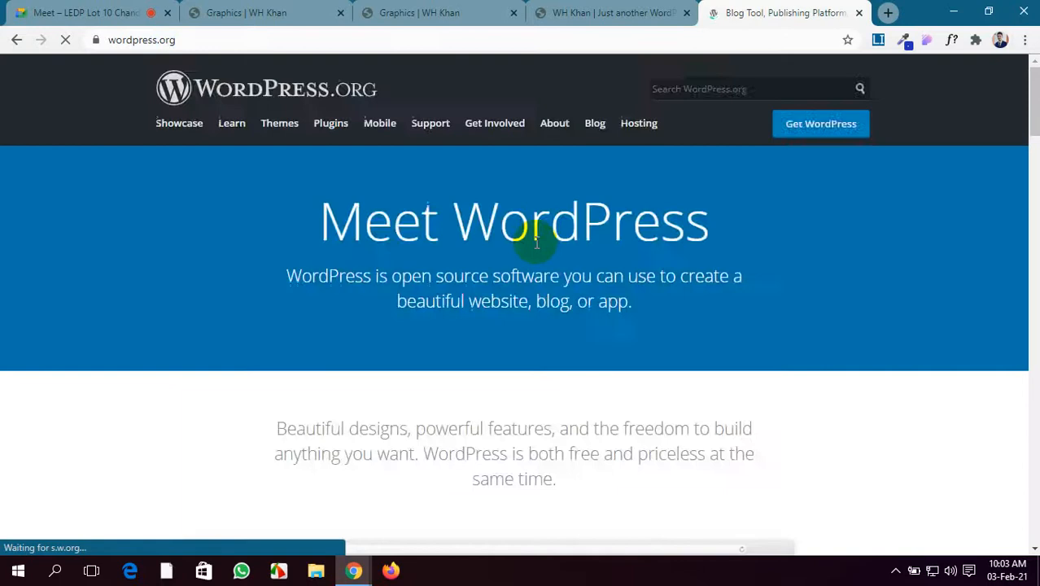
scroll(524, 249, "down", 10)
scroll(525, 249, "up", 15)
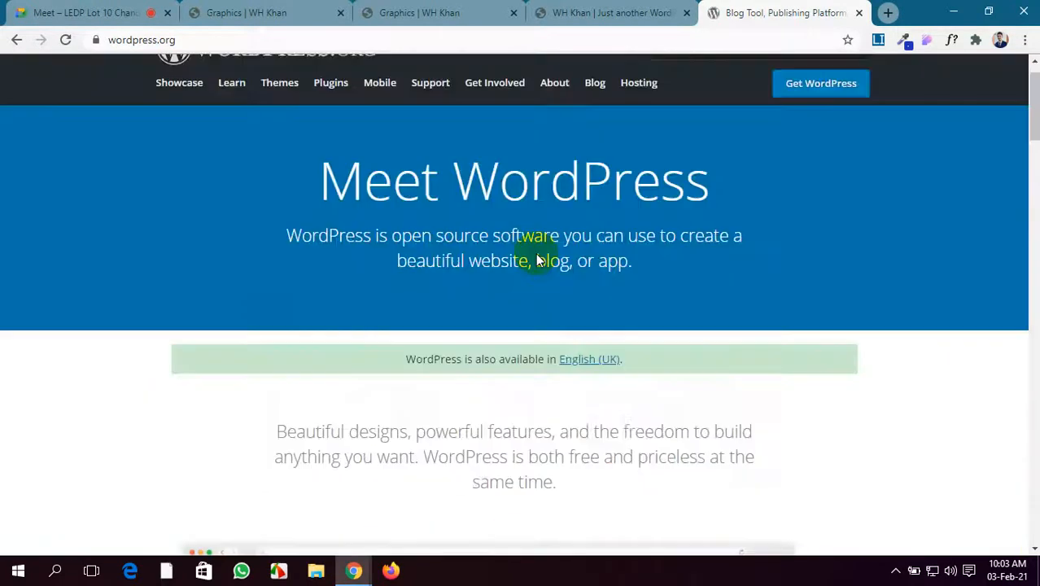
left_click(549, 122)
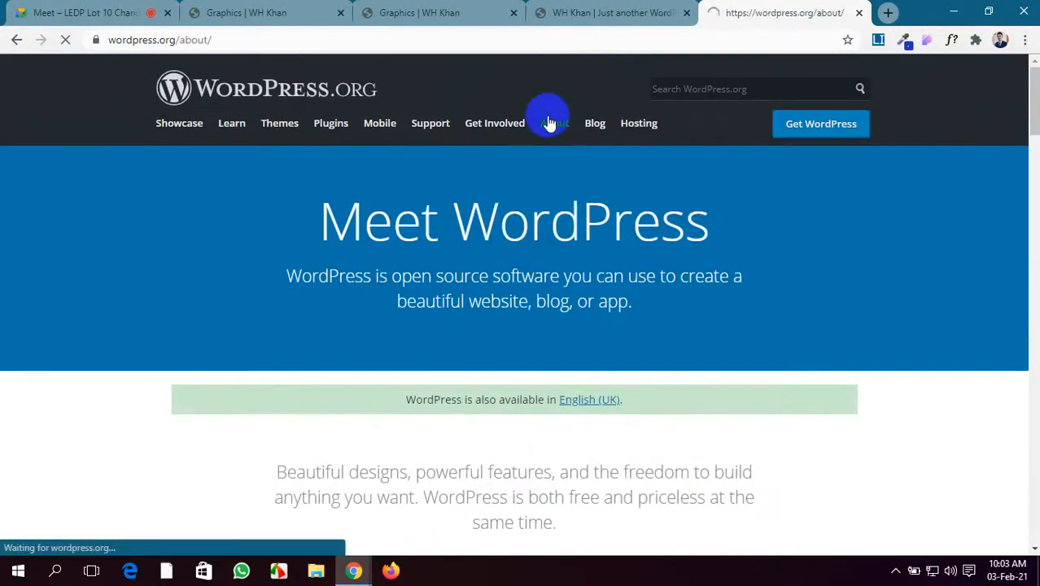
scroll(503, 337, "down", 4)
scroll(505, 340, "up", 2)
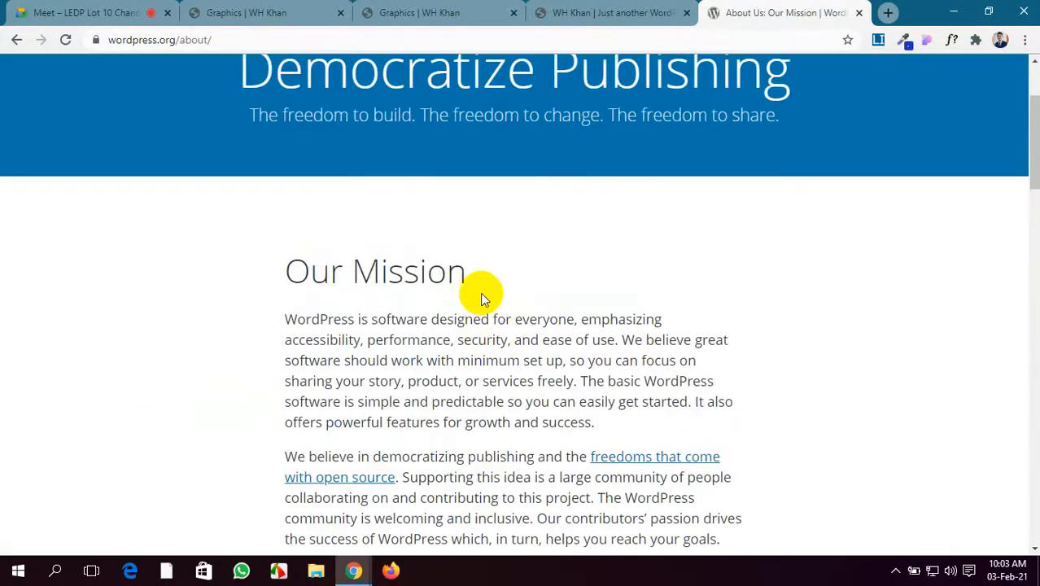
left_click_drag(480, 277, 285, 267)
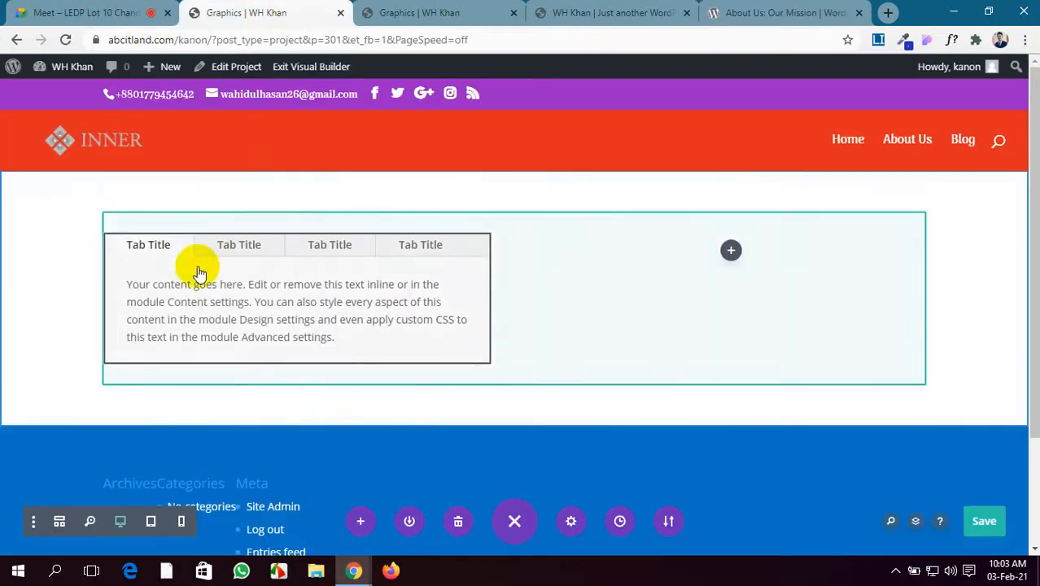
Step: Open the Tabs module's first tab settings and set its title to 'Our Mission'
mouse_move(197, 262)
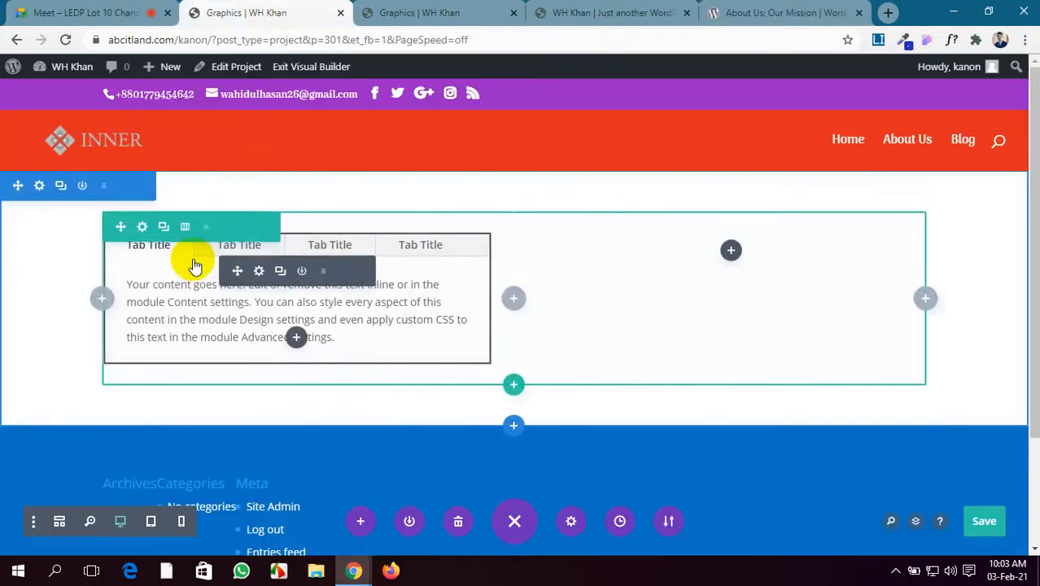
left_click(257, 271)
left_click_drag(634, 141, 657, 150)
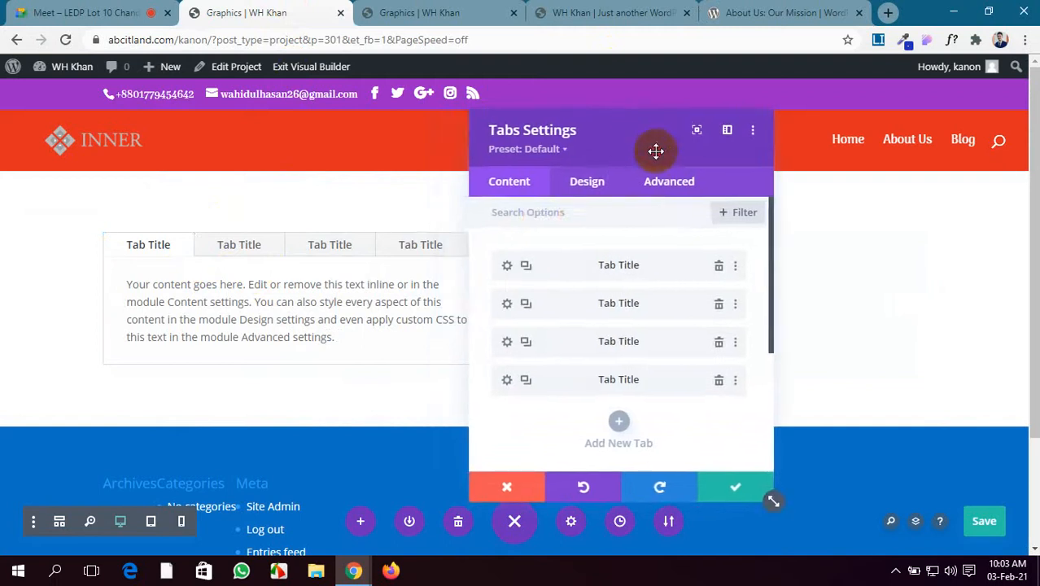
left_click(507, 266)
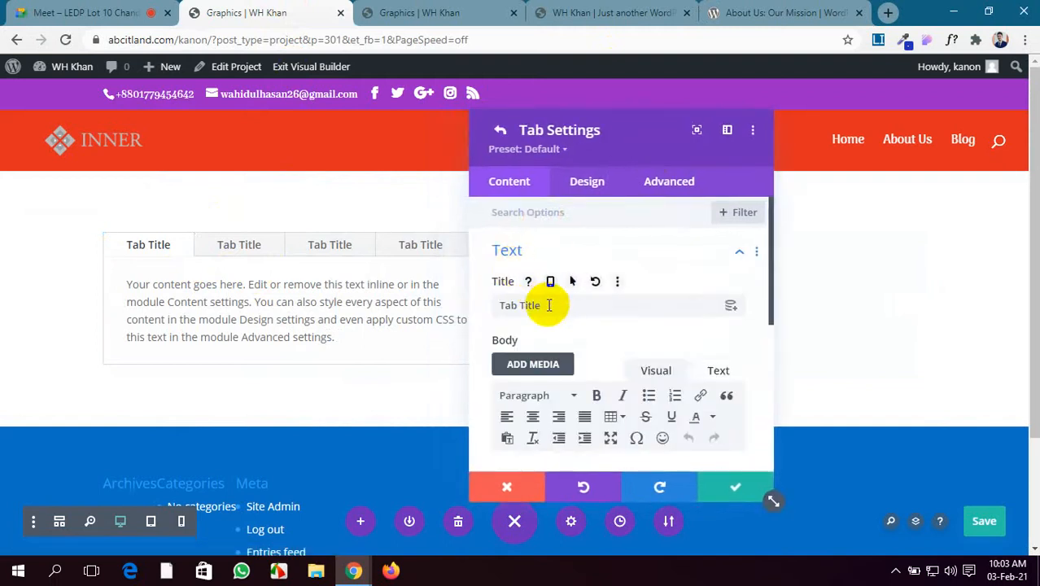
left_click_drag(547, 305, 496, 304)
type("Our Mission")
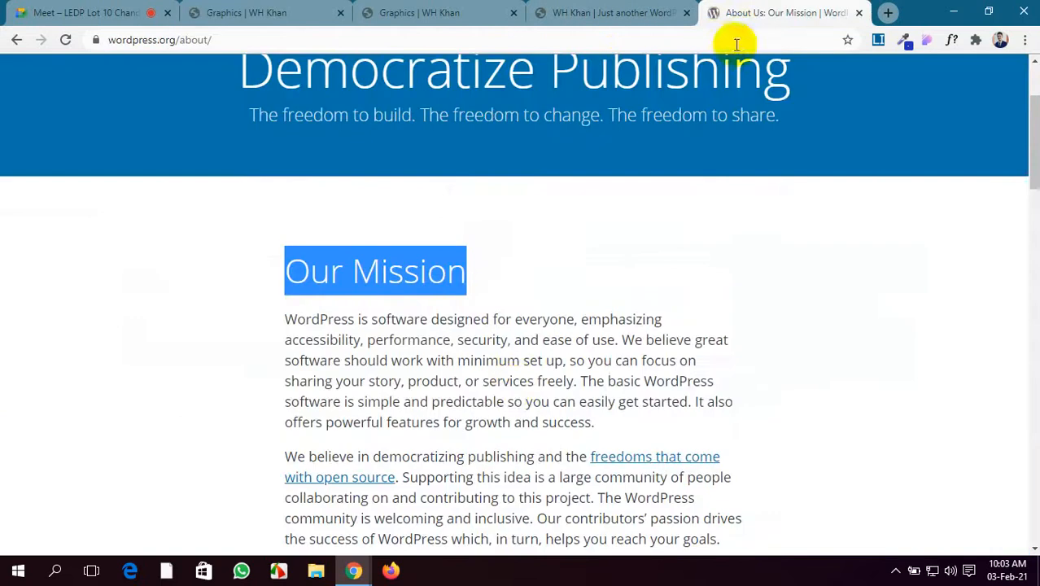
Step: Copy the wordpress.org mission paragraph into the first tab's body and save the tab
left_click(736, 13)
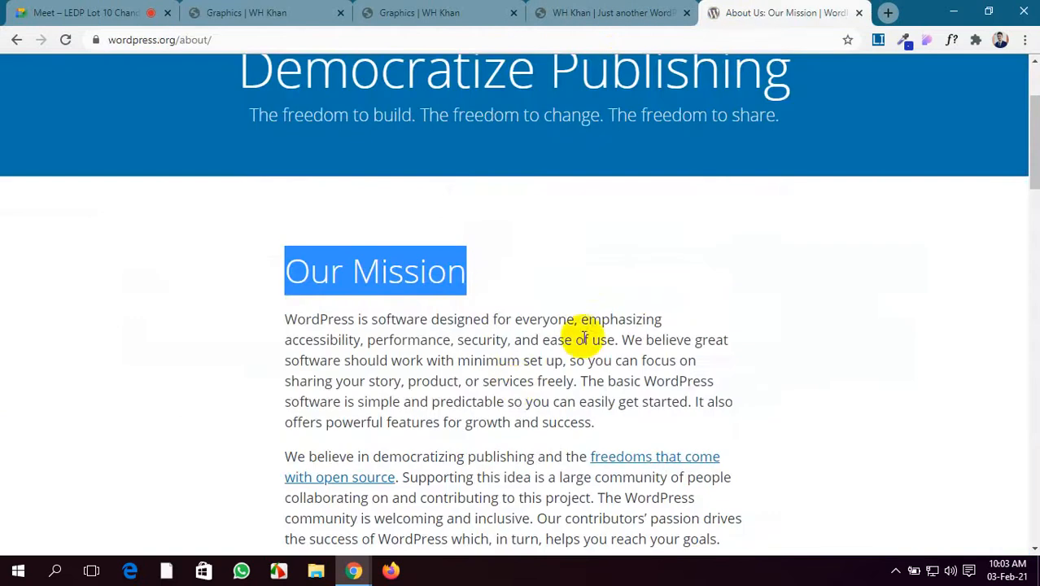
left_click_drag(580, 388, 291, 324)
key("ctrl+c")
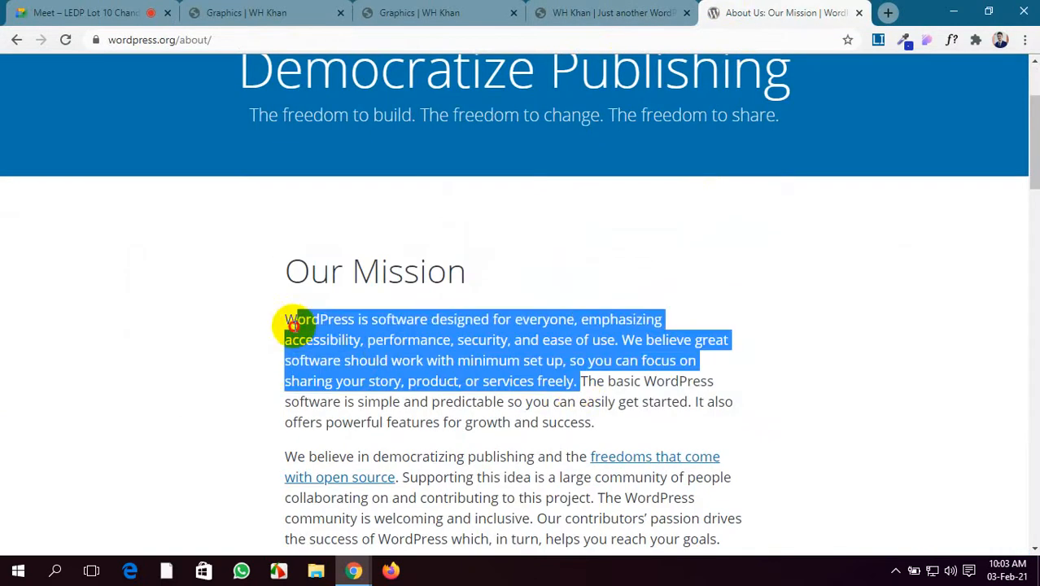
left_click(338, 9)
scroll(537, 350, "down", 3)
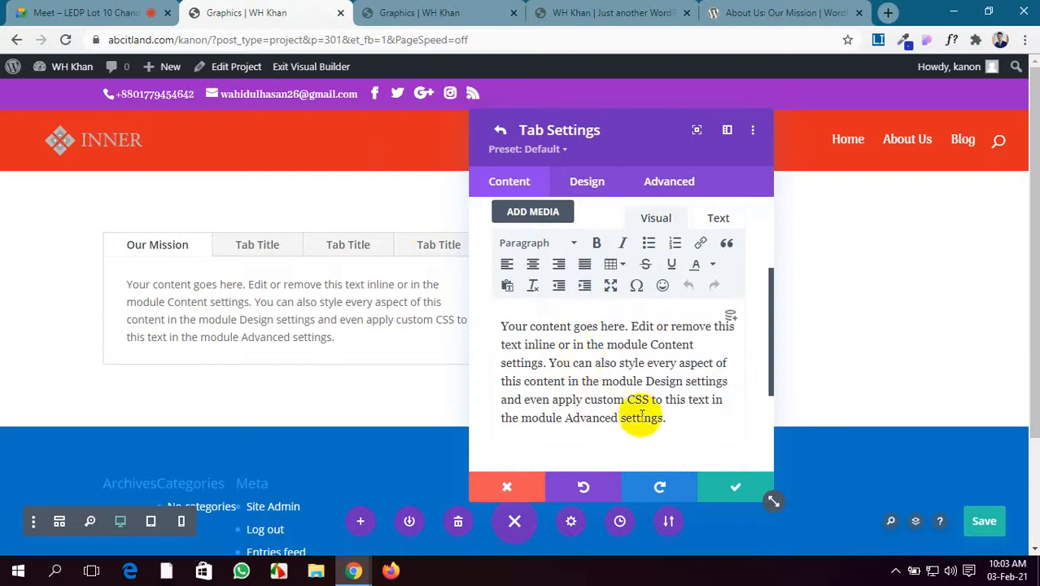
left_click_drag(668, 418, 485, 321)
key("ctrl+v")
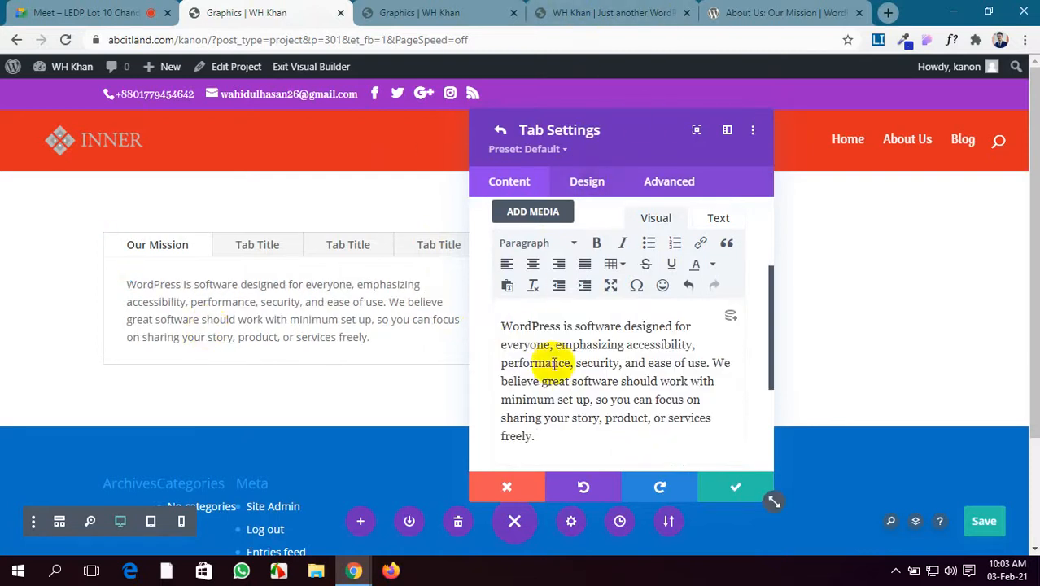
key("ctrl+v")
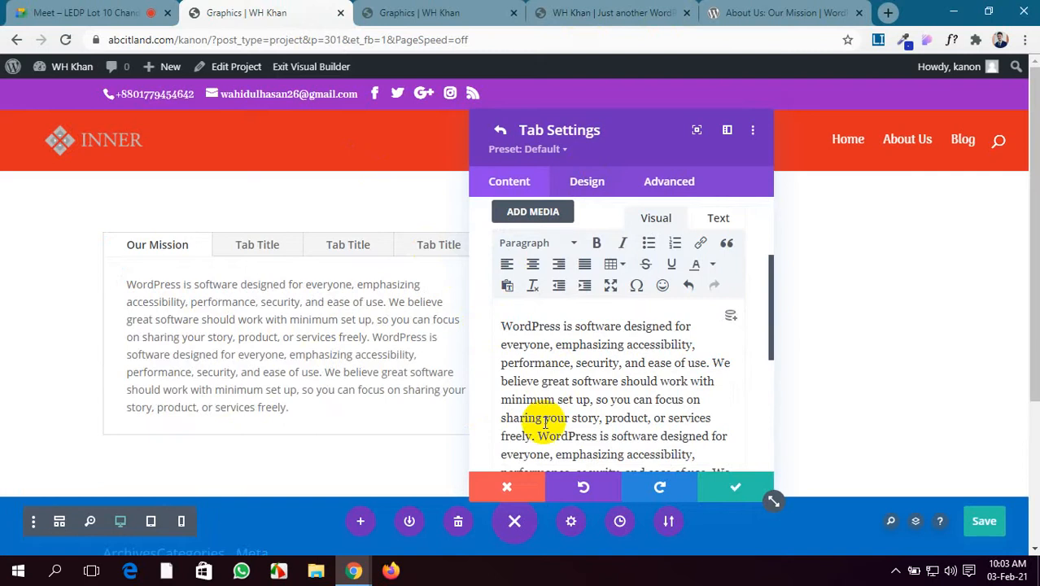
scroll(730, 365, "down", 3)
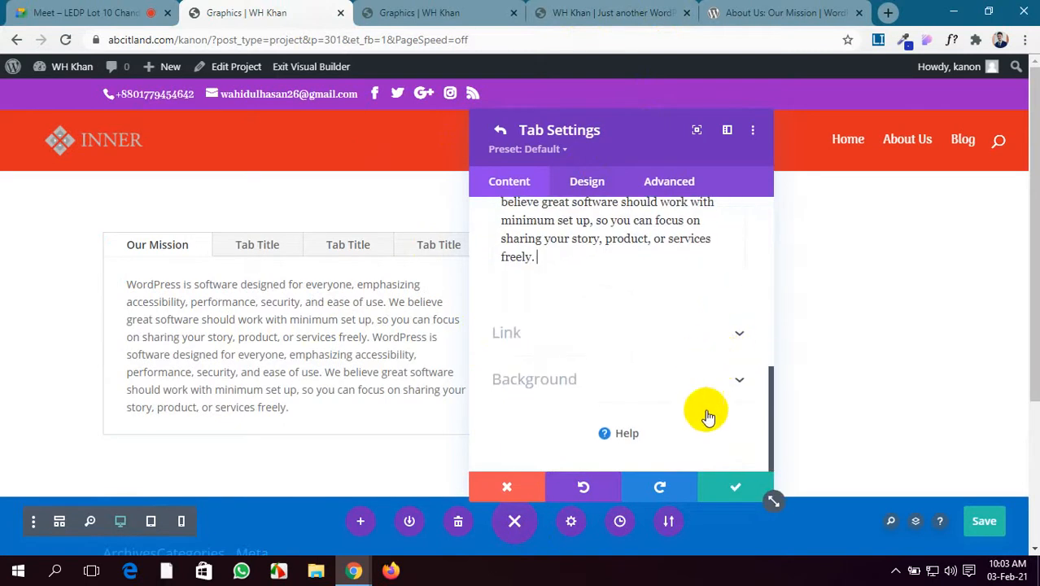
left_click(727, 488)
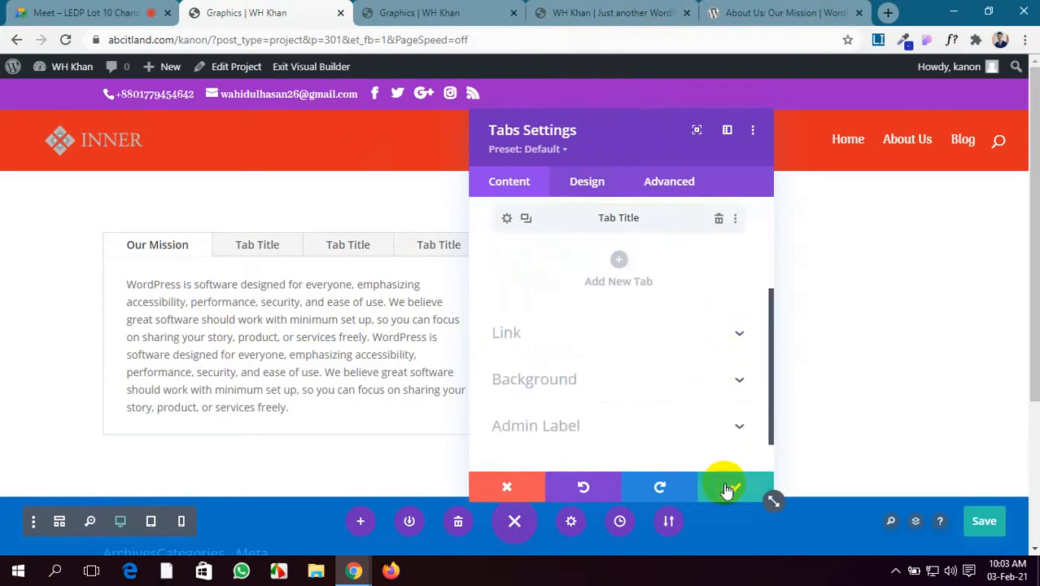
Step: Select the 'Our Story' heading on the wordpress.org About page
left_click(756, 12)
scroll(541, 302, "down", 6)
scroll(547, 307, "down", 7)
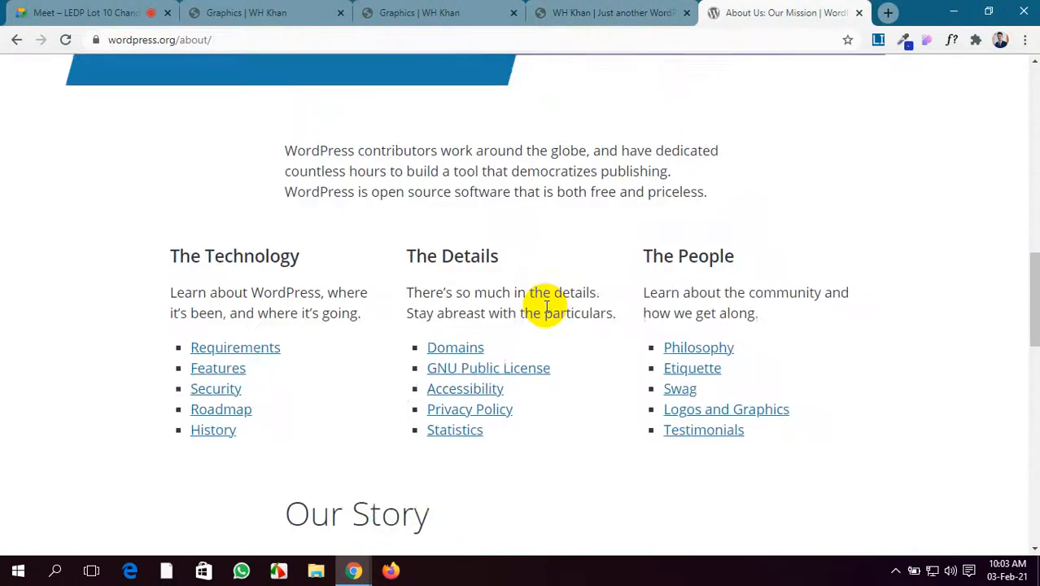
left_click_drag(450, 301, 289, 275)
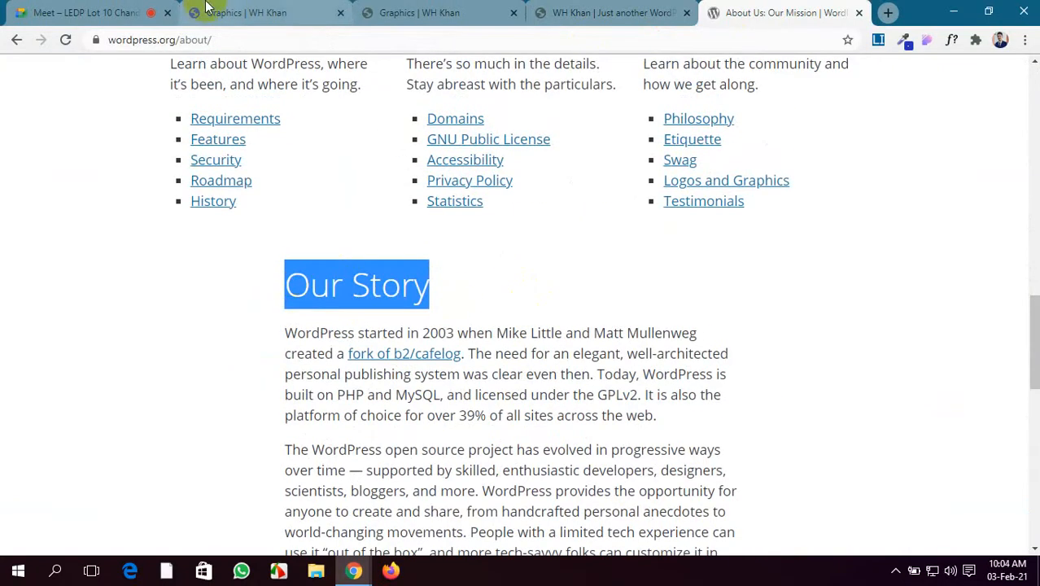
Step: Open the second tab's settings and select its placeholder title for 'Our Story'
left_click(244, 13)
scroll(564, 238, "up", 4)
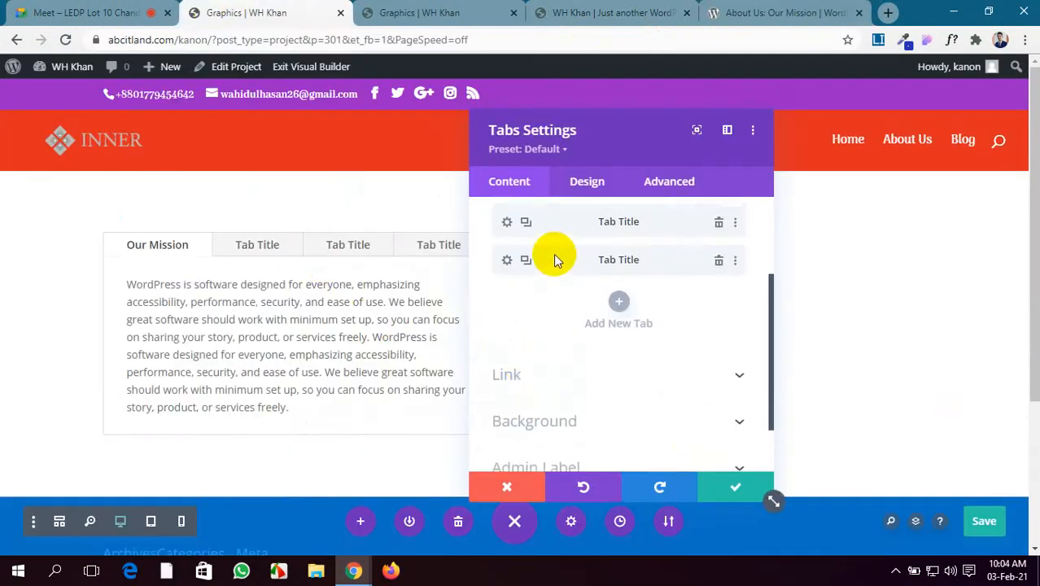
left_click(507, 304)
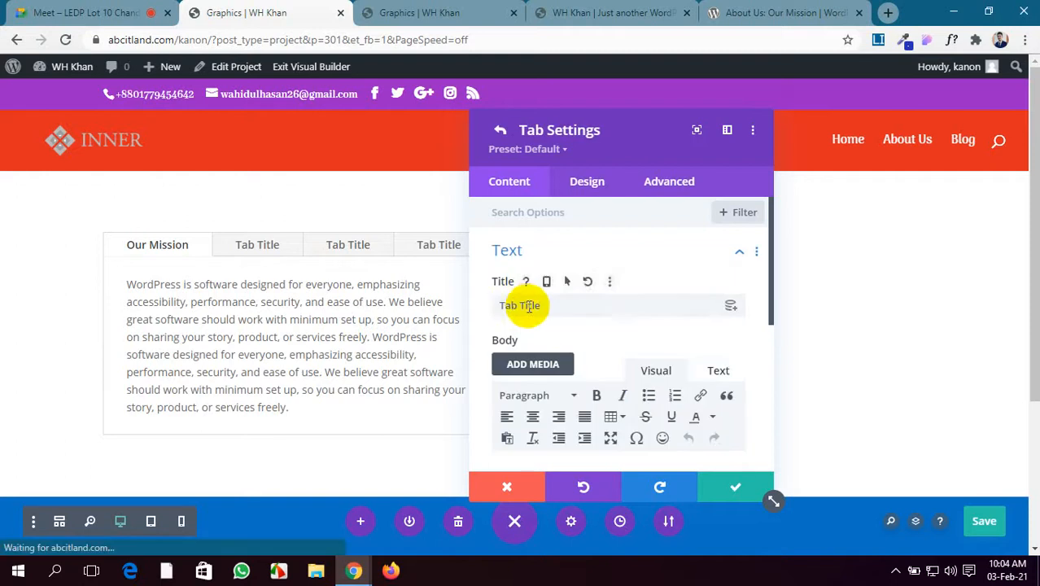
left_click_drag(543, 304, 460, 314)
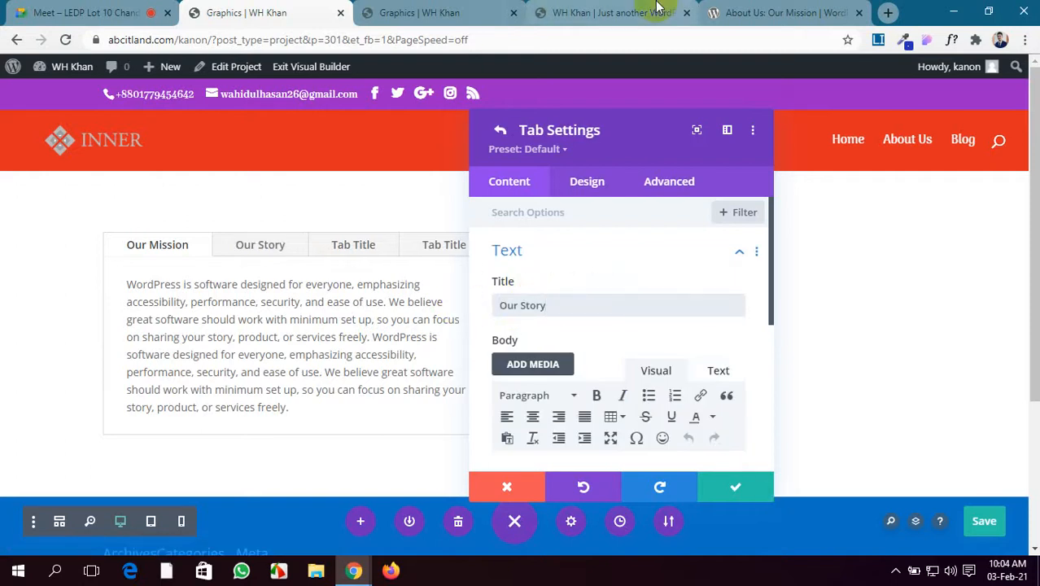
Step: Copy the wordpress.org open-source paragraph over the second tab's body placeholder and save the tab
left_click(769, 12)
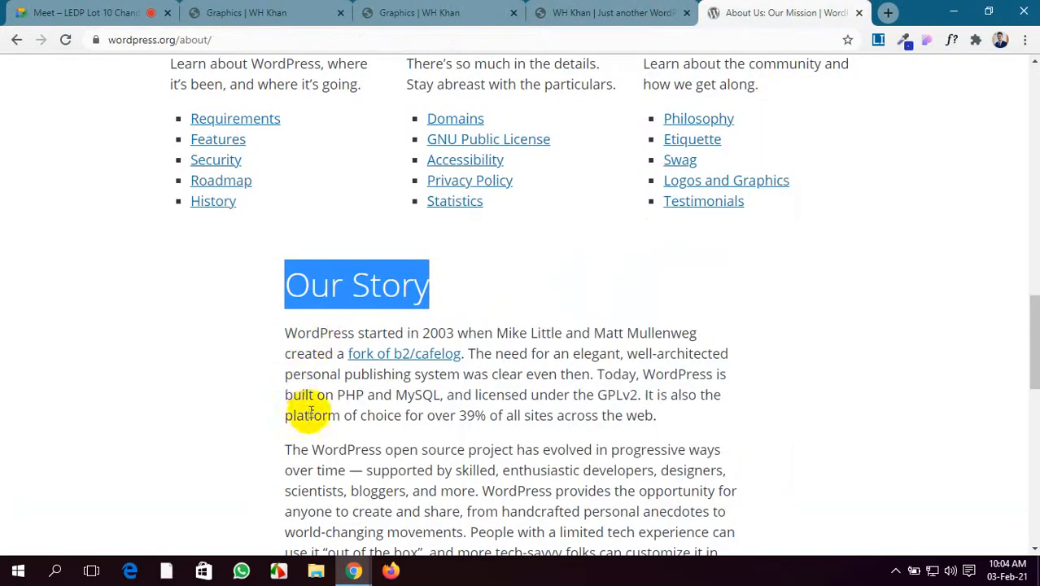
scroll(285, 390, "down", 2)
left_click(295, 303)
left_click_drag(295, 303, 388, 416)
key("ctrl+c")
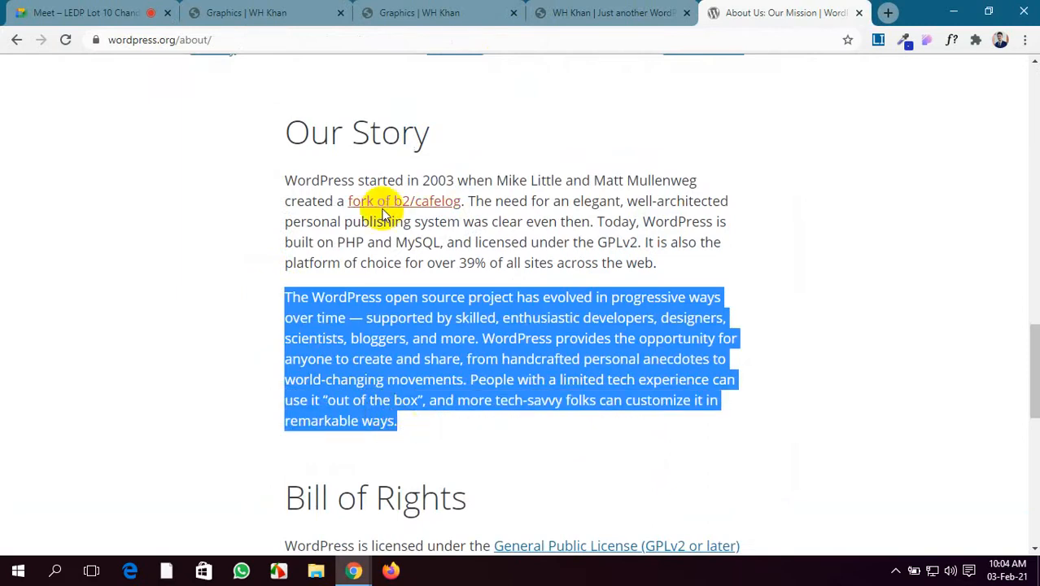
left_click(244, 12)
scroll(595, 370, "down", 3)
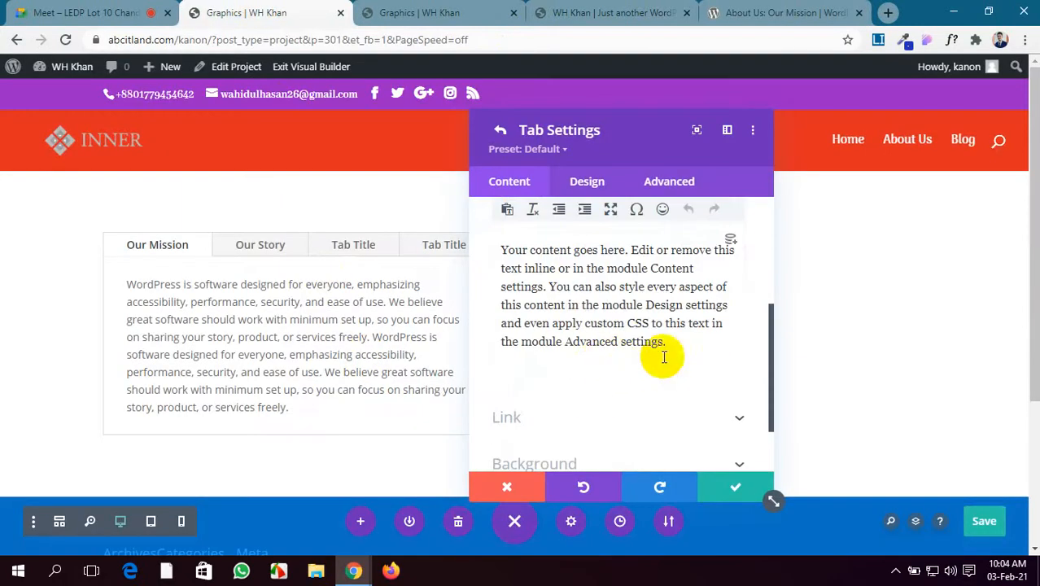
left_click_drag(661, 356, 487, 245)
key("ctrl+v")
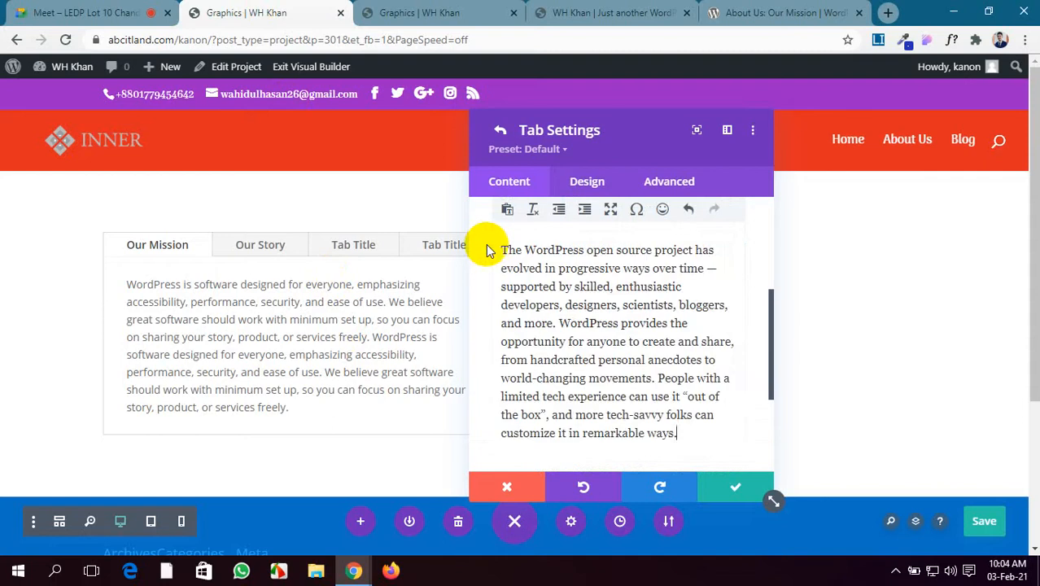
left_click(301, 249)
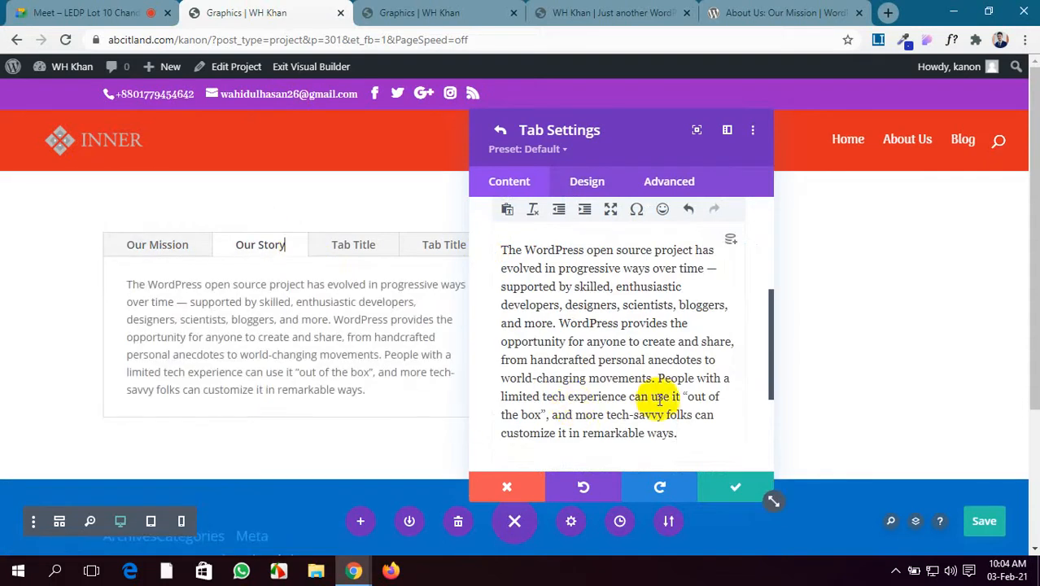
left_click(710, 493)
scroll(578, 333, "up", 5)
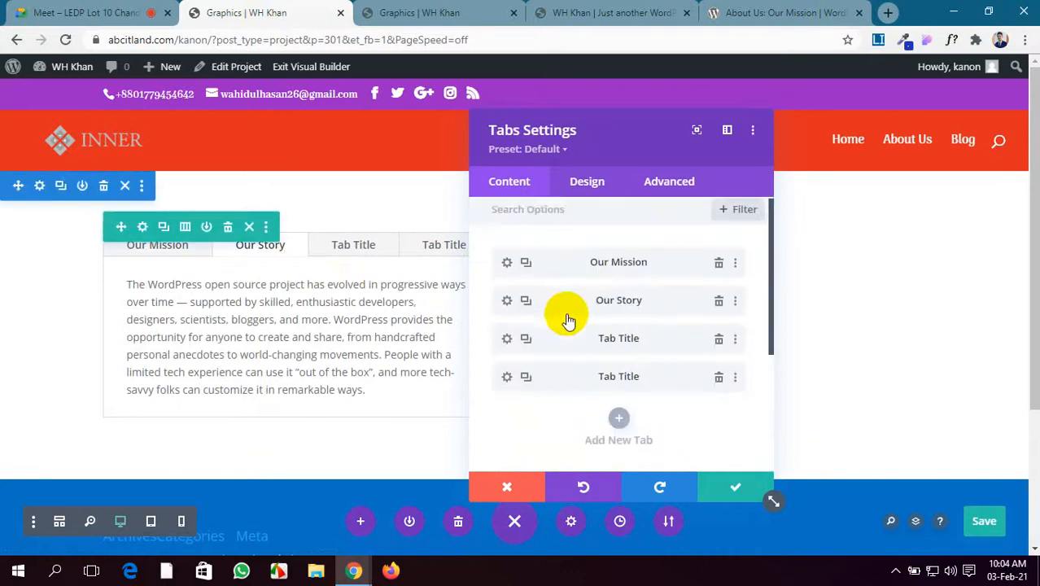
Step: Open the third tab's settings and paste 'Bill of Rights' from wordpress.org as its title
left_click(507, 345)
scroll(558, 345, "down", 3)
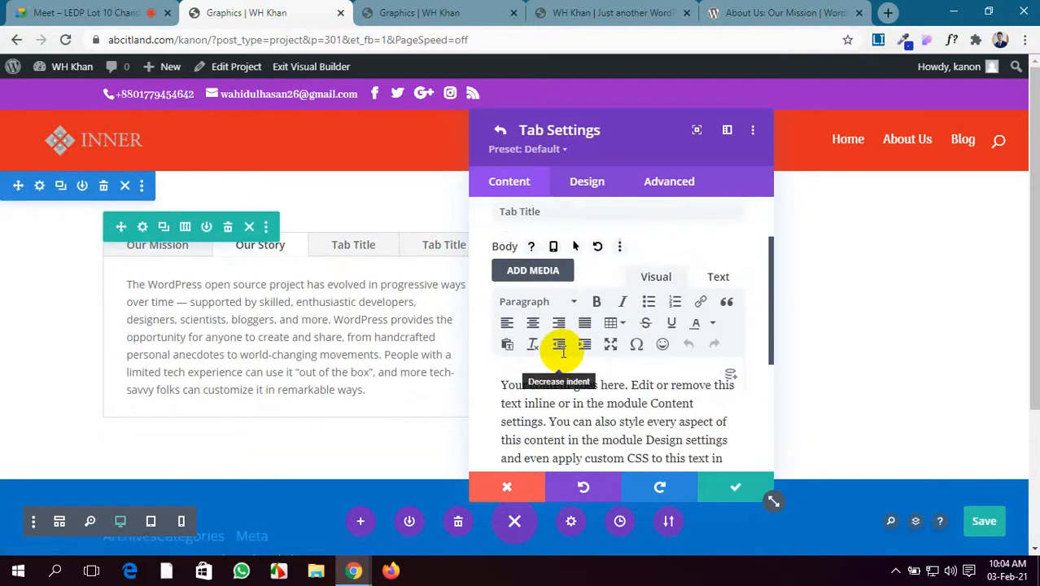
left_click(728, 11)
scroll(506, 272, "down", 4)
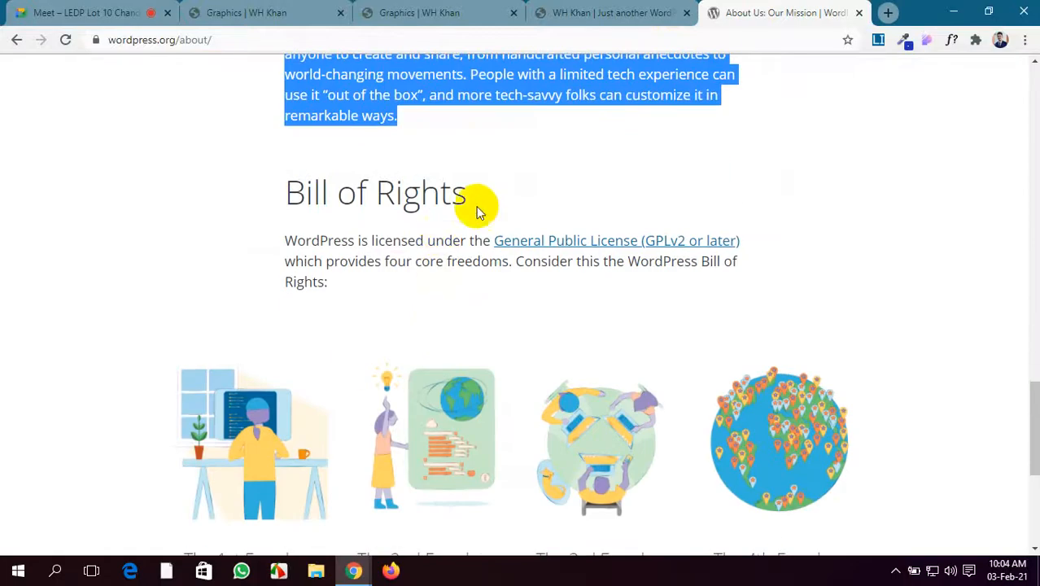
left_click_drag(470, 201, 280, 192)
key("ctrl+c")
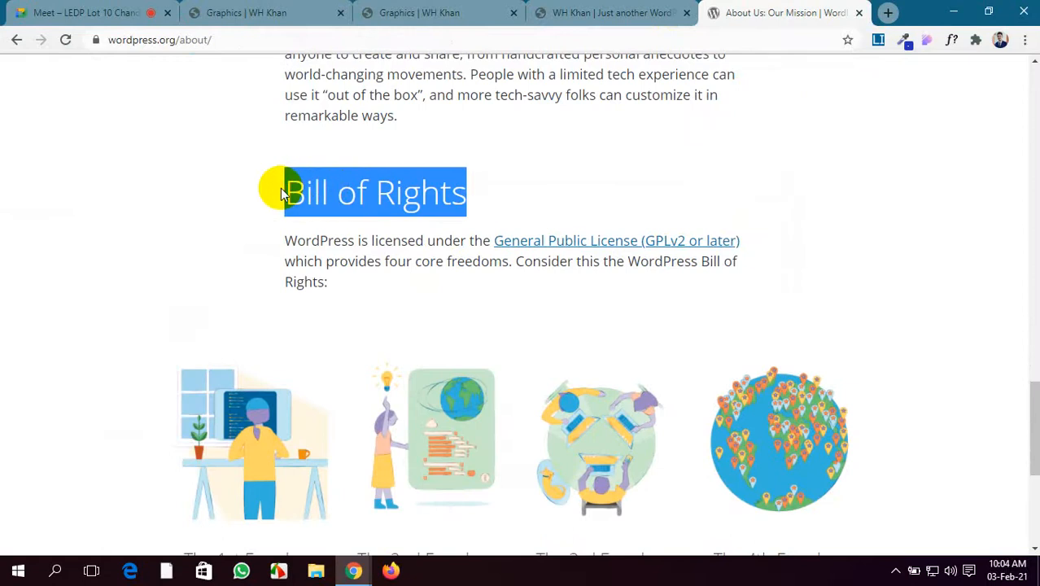
left_click(274, 13)
scroll(580, 263, "up", 2)
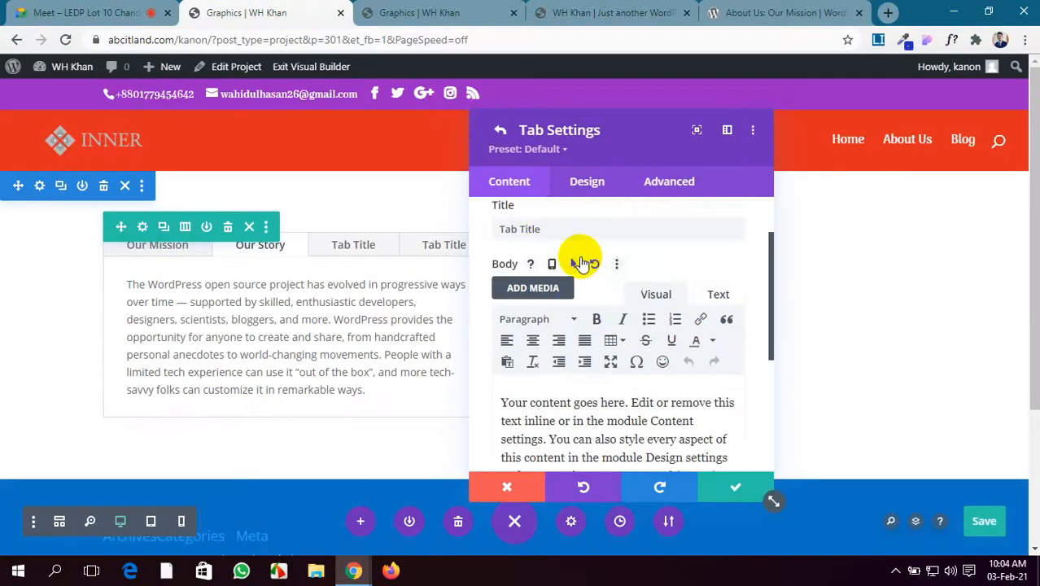
left_click_drag(540, 229, 515, 229)
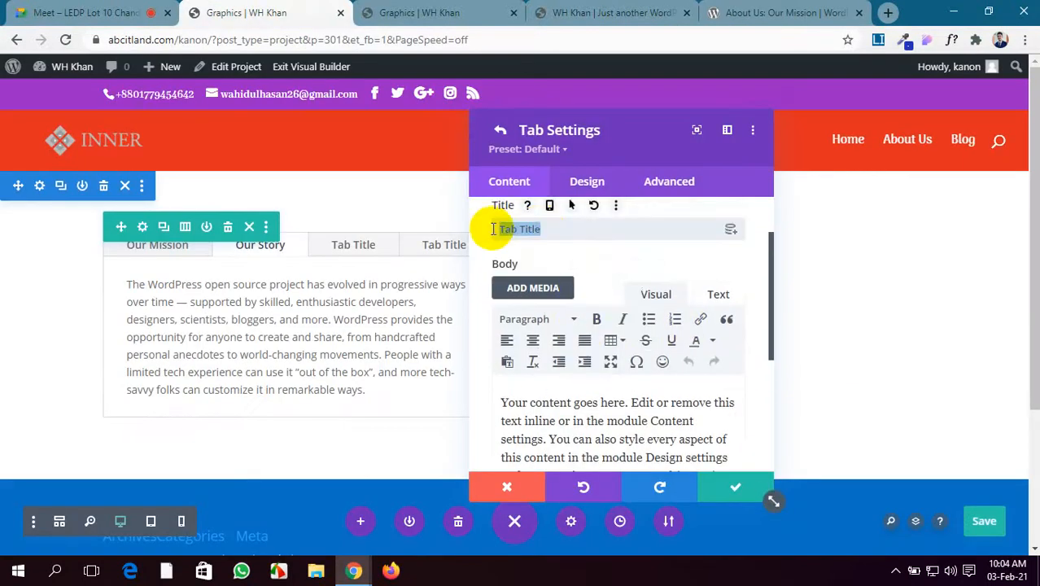
key("ctrl+v")
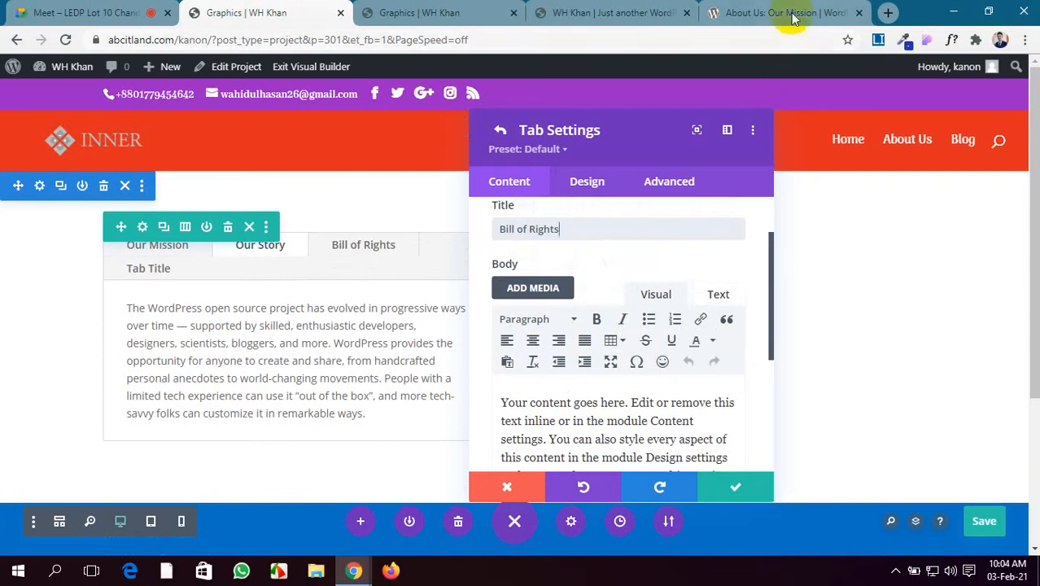
Step: Copy the wordpress.org Our Story paragraphs over the third tab's body placeholder
left_click(785, 13)
scroll(643, 377, "down", 5)
scroll(627, 372, "up", 9)
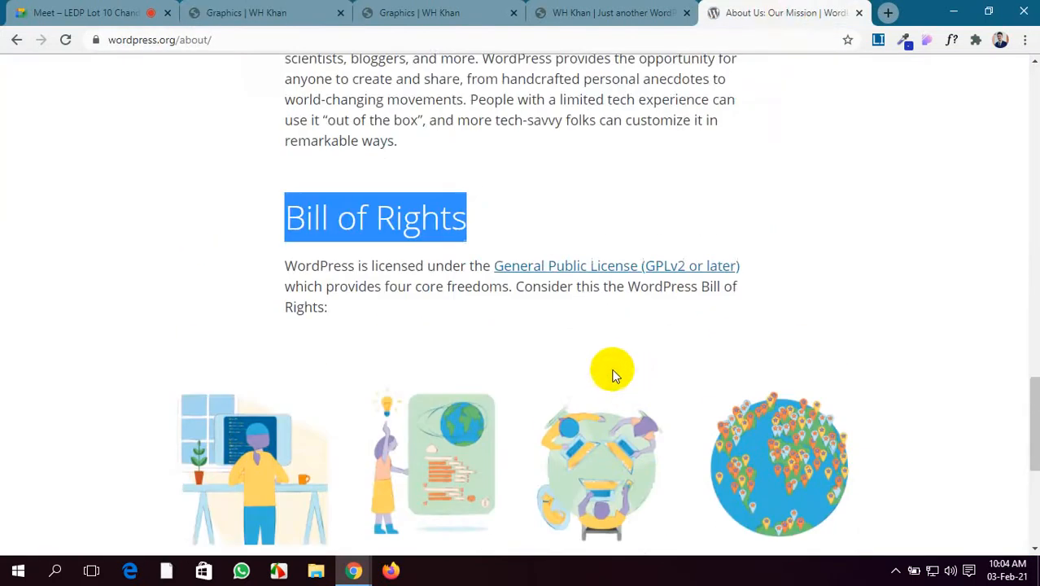
scroll(593, 368, "down", 1)
scroll(588, 364, "up", 1)
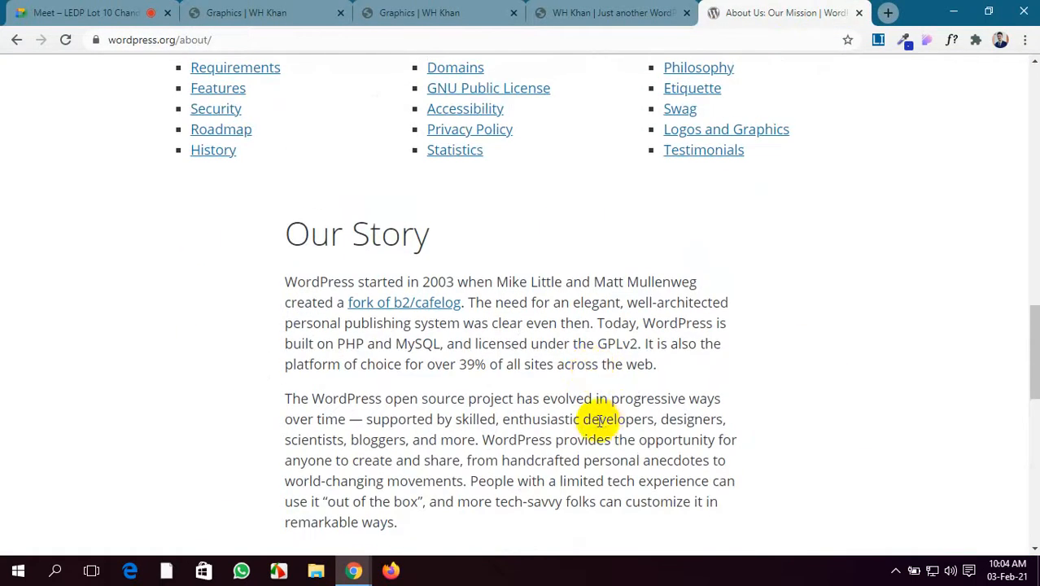
left_click_drag(635, 439, 271, 290)
key("ctrl+c")
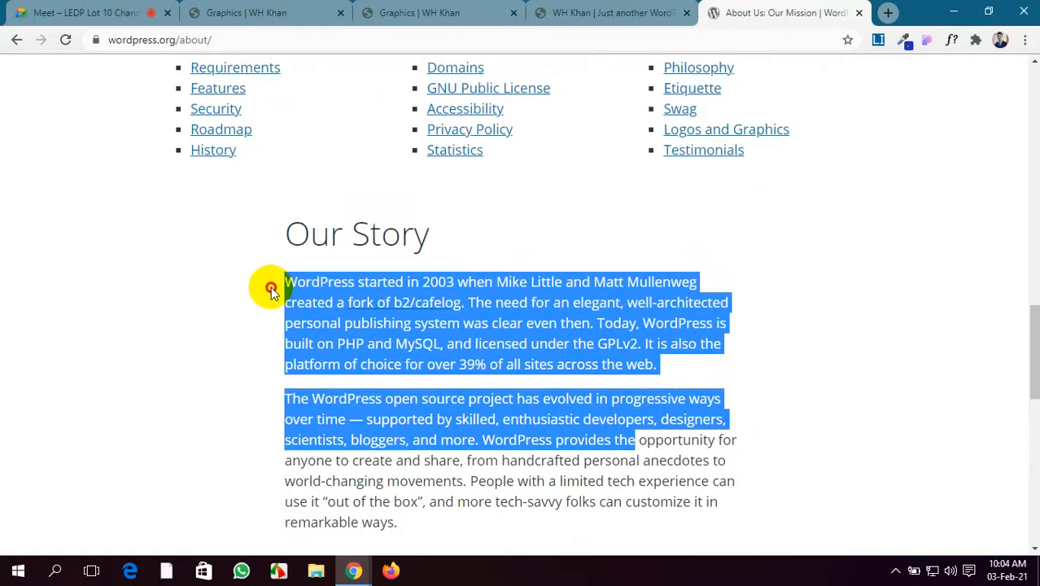
left_click(269, 12)
scroll(602, 390, "down", 2)
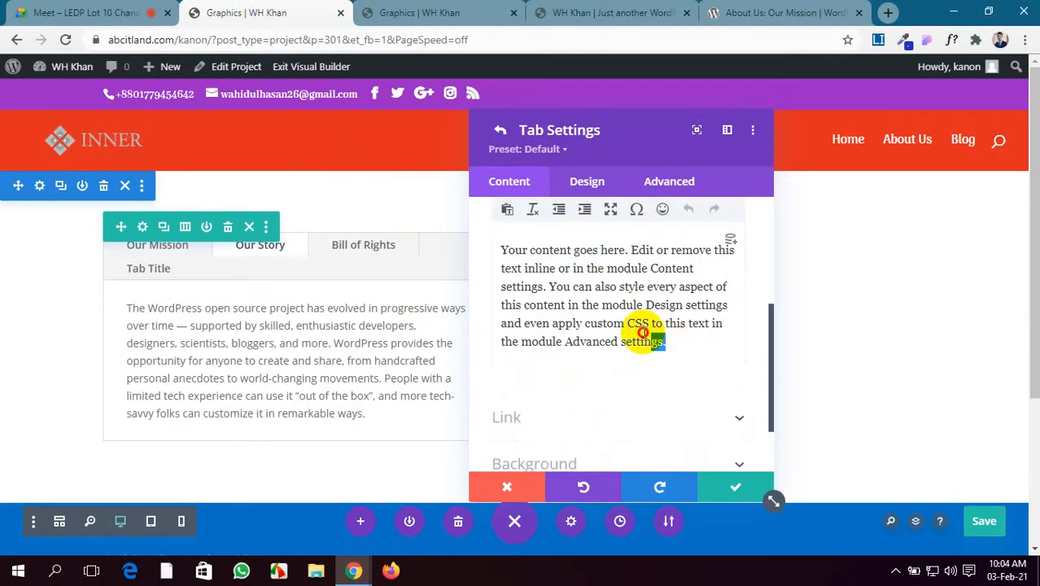
left_click_drag(661, 341, 483, 247)
key("ctrl+v")
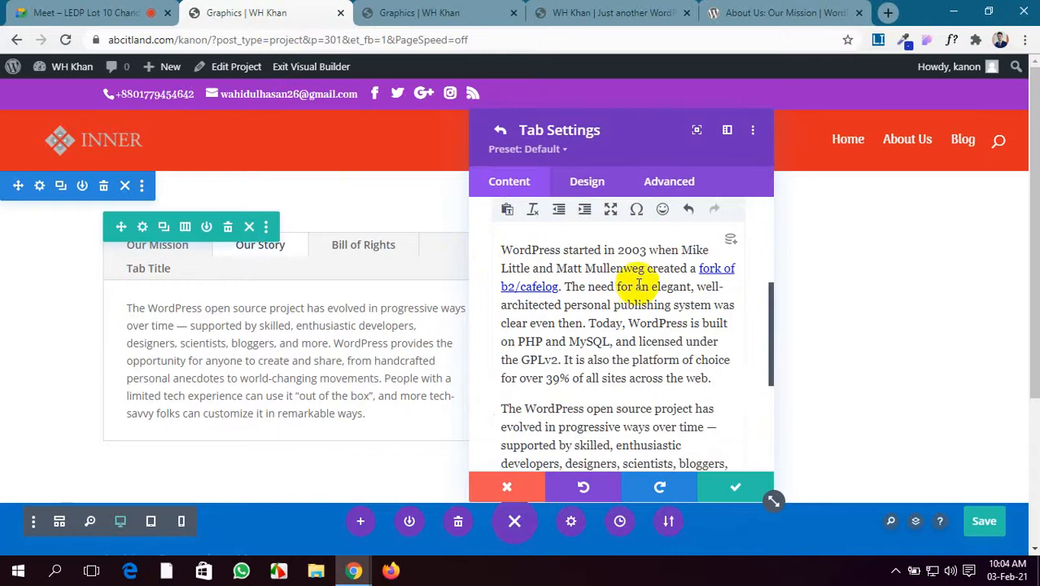
Step: Delete the 'fork of b2/cafelog' link text, merge the paragraphs, and save the third tab
left_click_drag(560, 288, 672, 268)
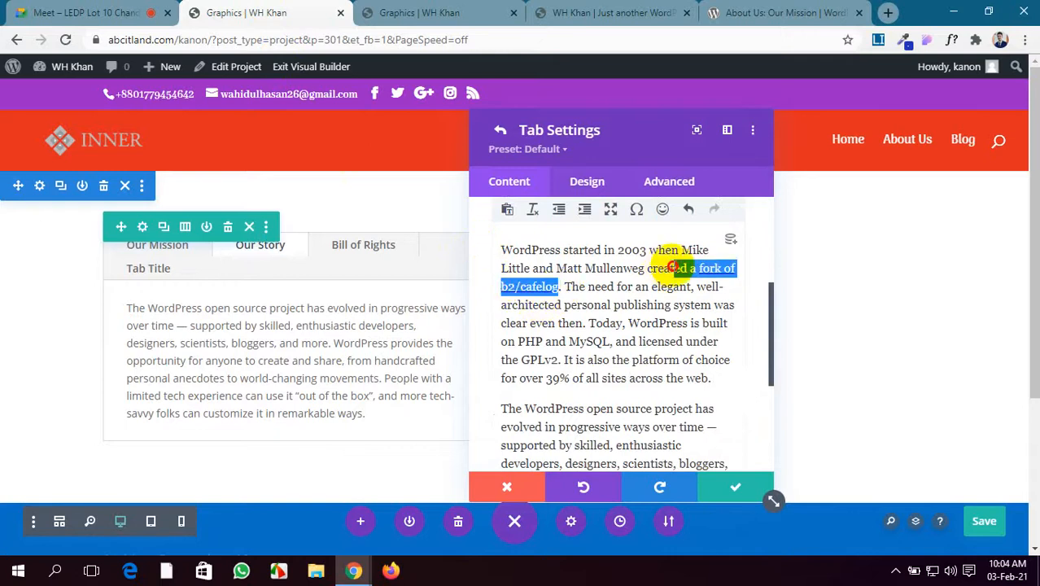
key("BackSpace")
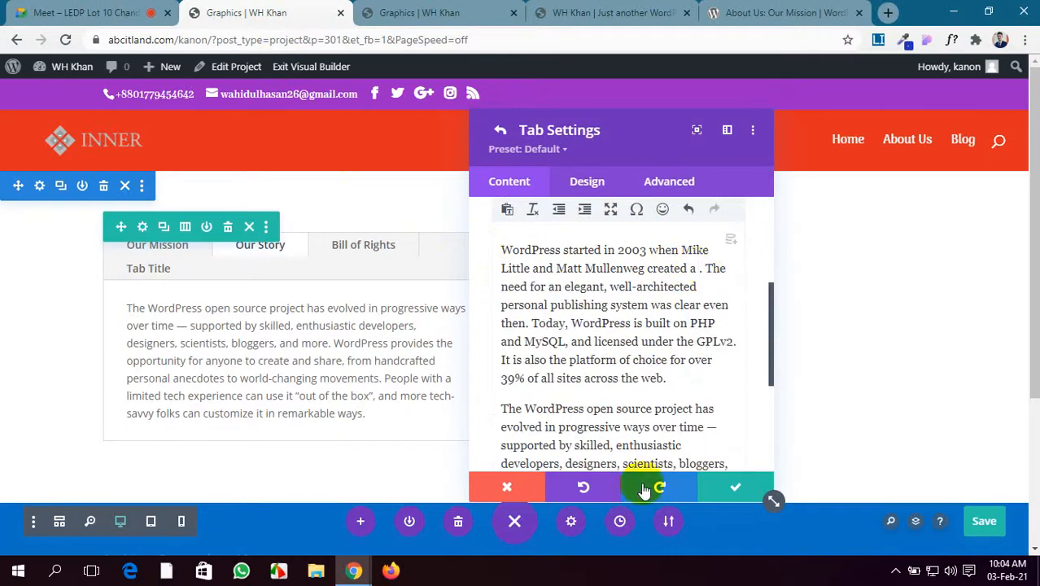
scroll(556, 382, "down", 2)
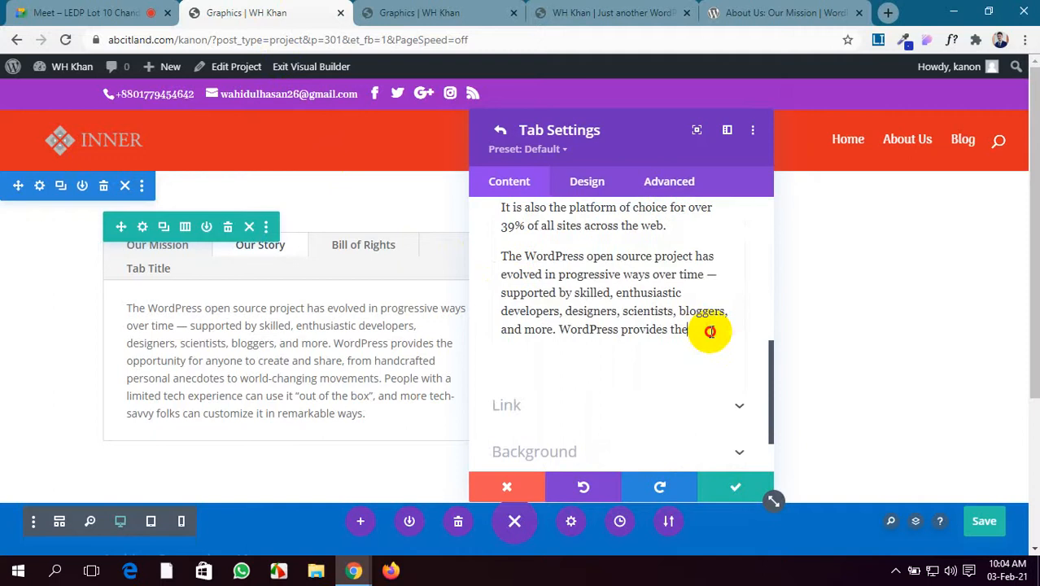
key("BackSpace")
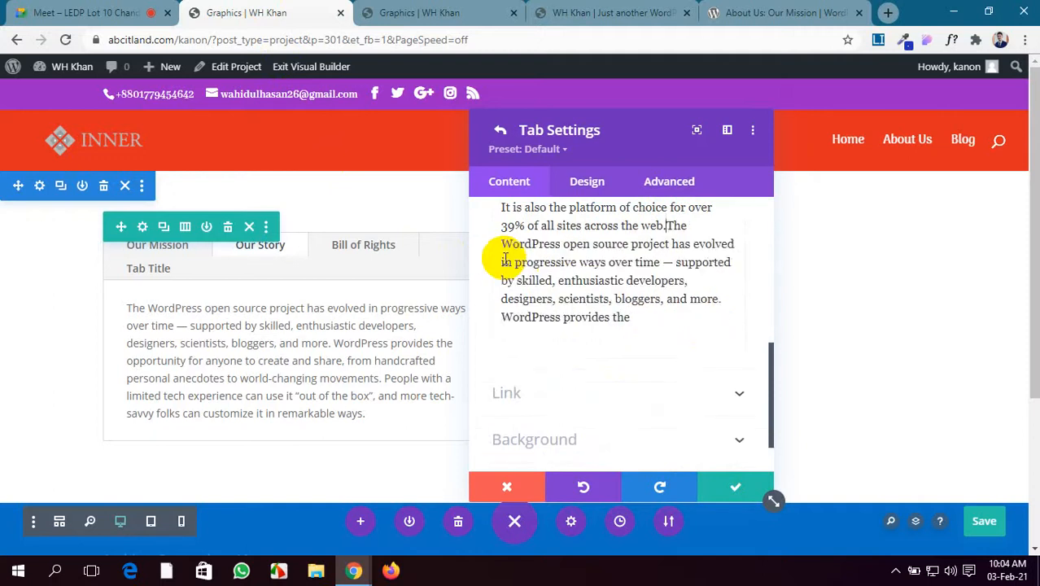
key("BackSpace")
key("BackSpace")
key("BackSpace")
key("BackSpace")
key("BackSpace")
key("BackSpace")
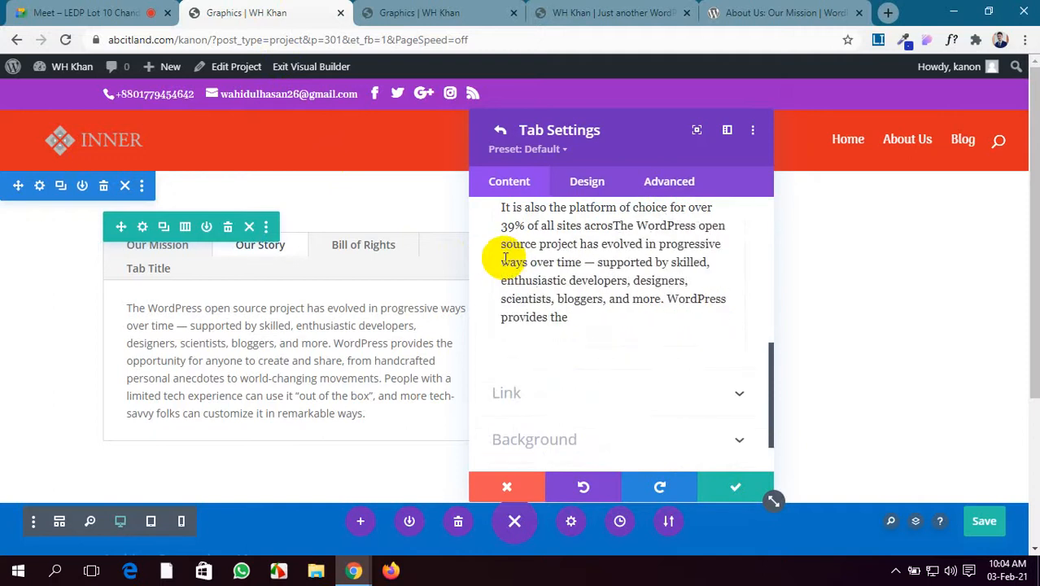
key("BackSpace")
key("BackSpace")
key("BackSpace")
key("BackSpace")
key("BackSpace")
key("BackSpace")
key("BackSpace")
key("BackSpace")
key("BackSpace")
key("BackSpace")
key("BackSpace")
key("BackSpace")
key("BackSpace")
key("BackSpace")
key("BackSpace")
key("BackSpace")
key("BackSpace")
key("BackSpace")
key("BackSpace")
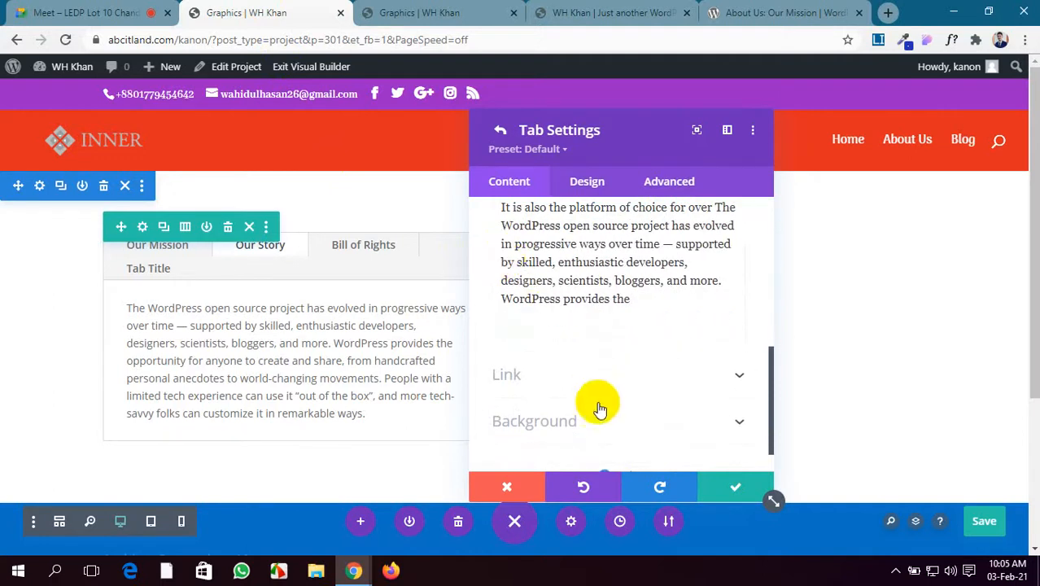
left_click(732, 488)
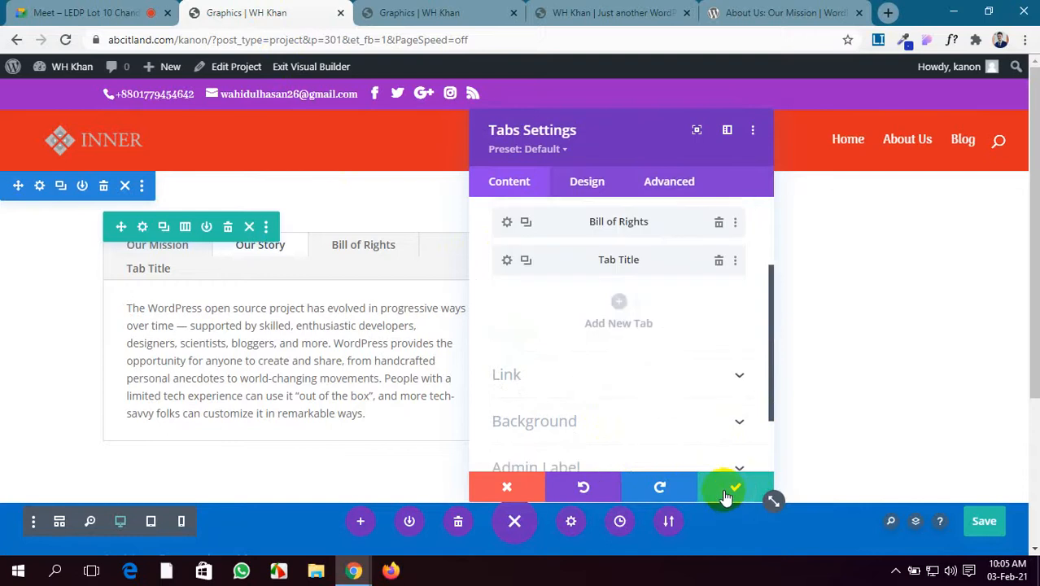
left_click(508, 258)
Step: Copy the 'Requirements' heading from wordpress.org's Requirements page and paste it as the fourth tab's title
key("ctrl+5")
scroll(558, 277, "up", 4)
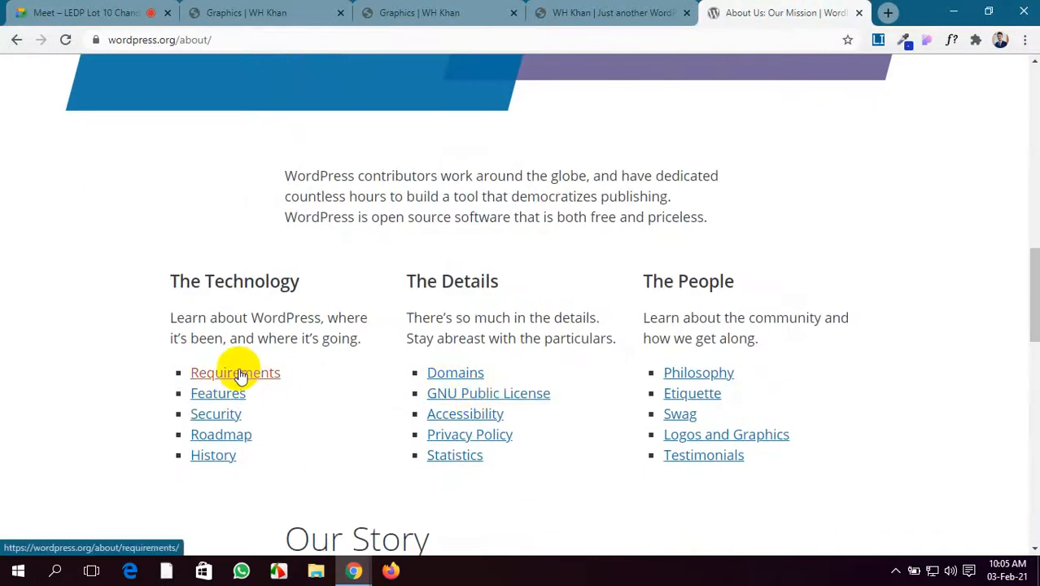
left_click(236, 373)
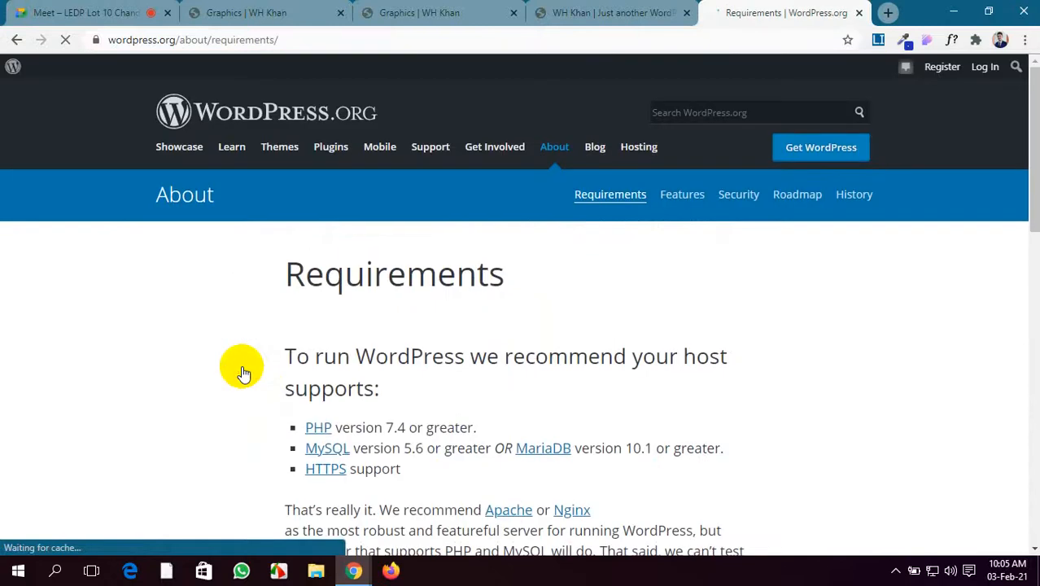
scroll(243, 372, "down", 2)
scroll(241, 371, "down", 1)
scroll(240, 370, "up", 3)
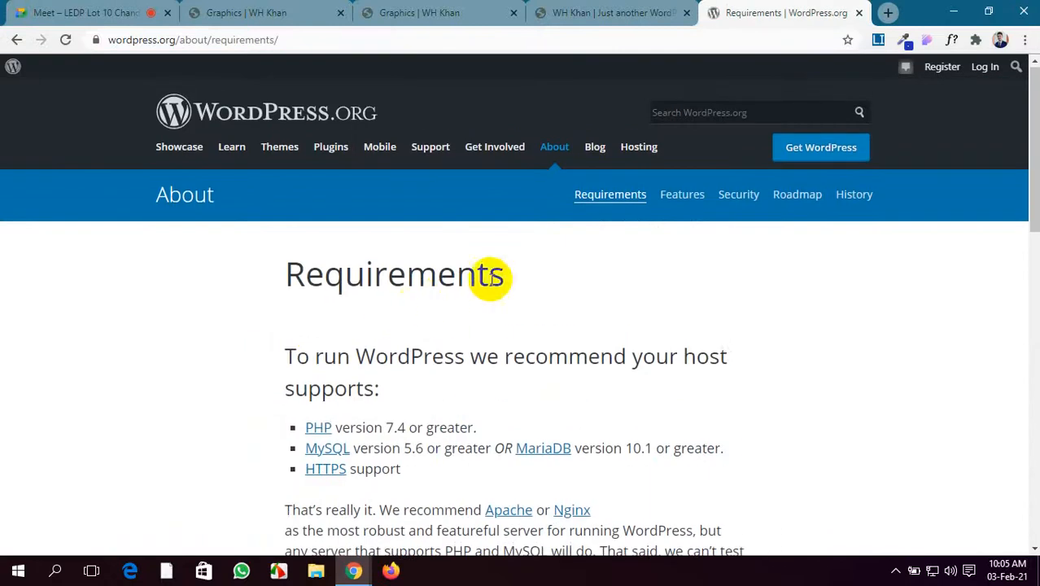
left_click_drag(486, 274, 234, 269)
key("ctrl+c")
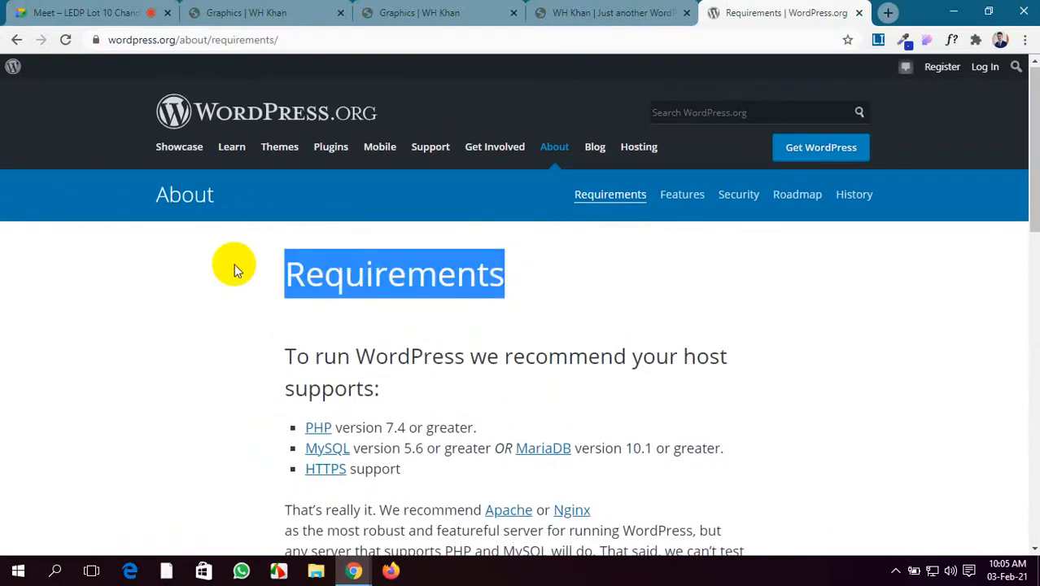
left_click(203, 12)
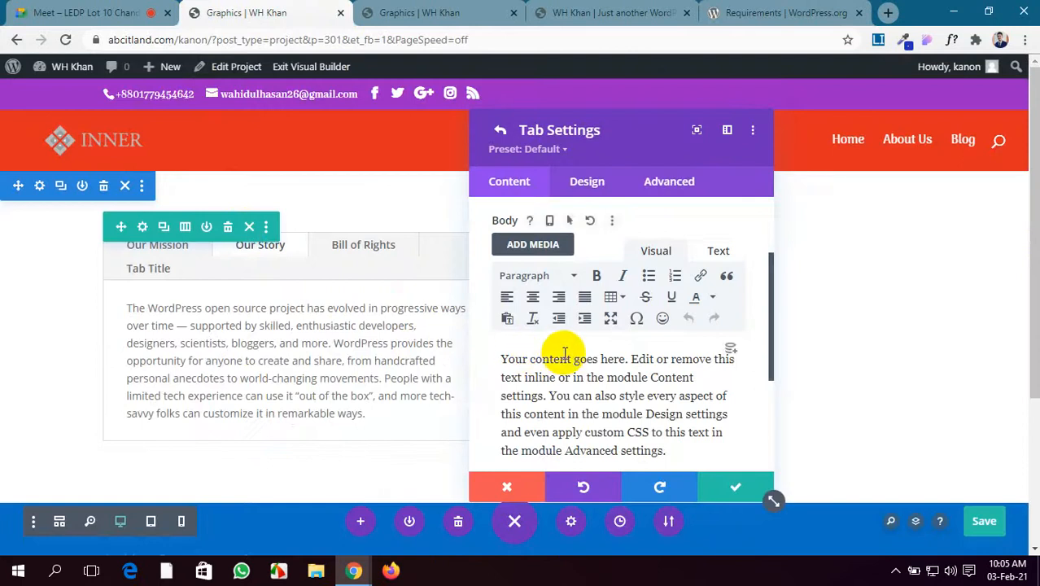
scroll(557, 269, "up", 2)
left_click_drag(547, 303, 461, 295)
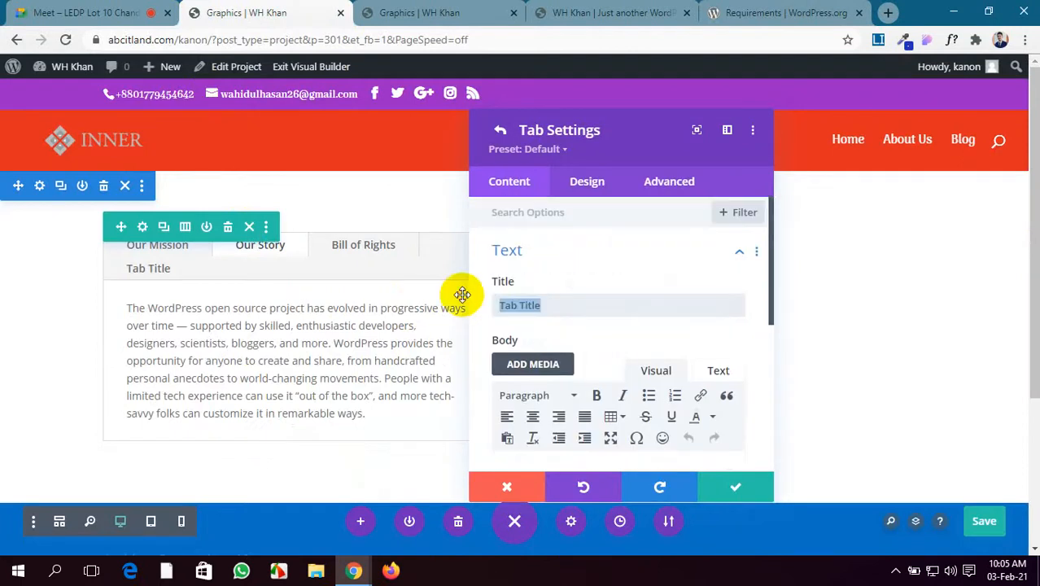
key("ctrl+v")
Step: Paste the copied text at the end of the fourth tab's body and confirm the tab
scroll(576, 375, "down", 5)
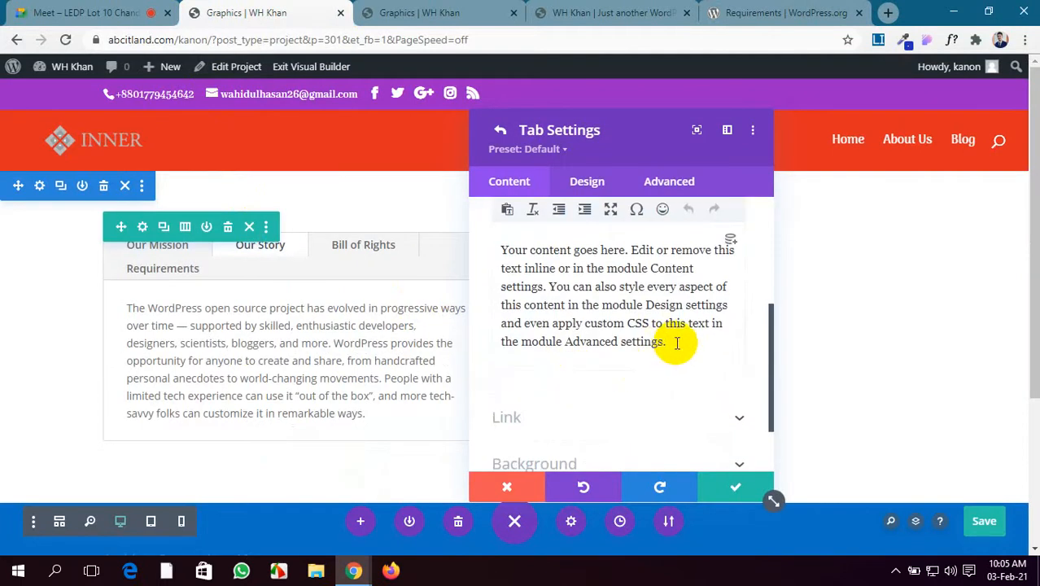
left_click_drag(672, 344, 586, 290)
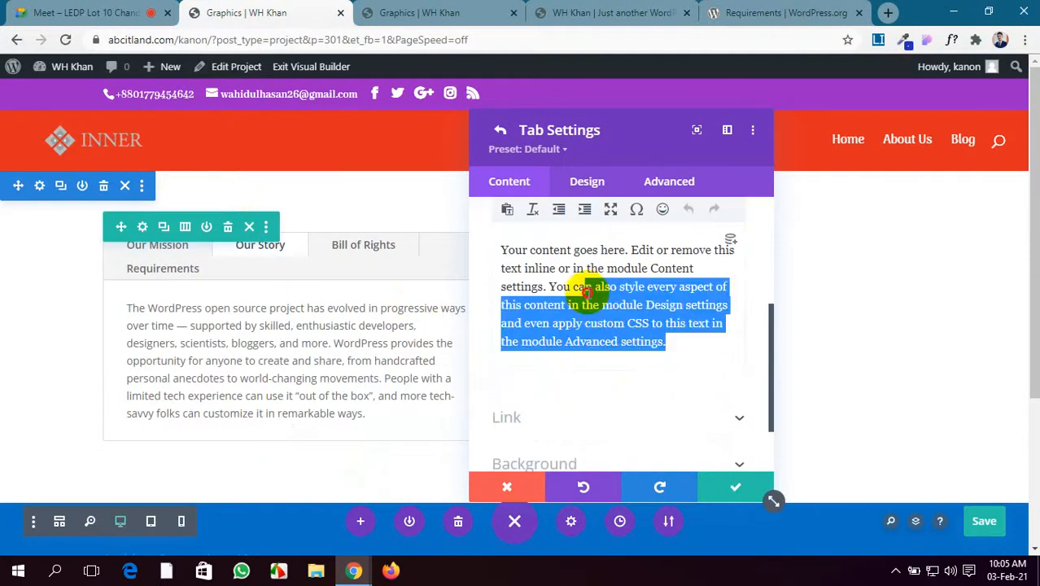
left_click(679, 350)
type("s also style every aspect of this content in the module Design settings and even apply custom CSS to this text in the module Advanced settings.")
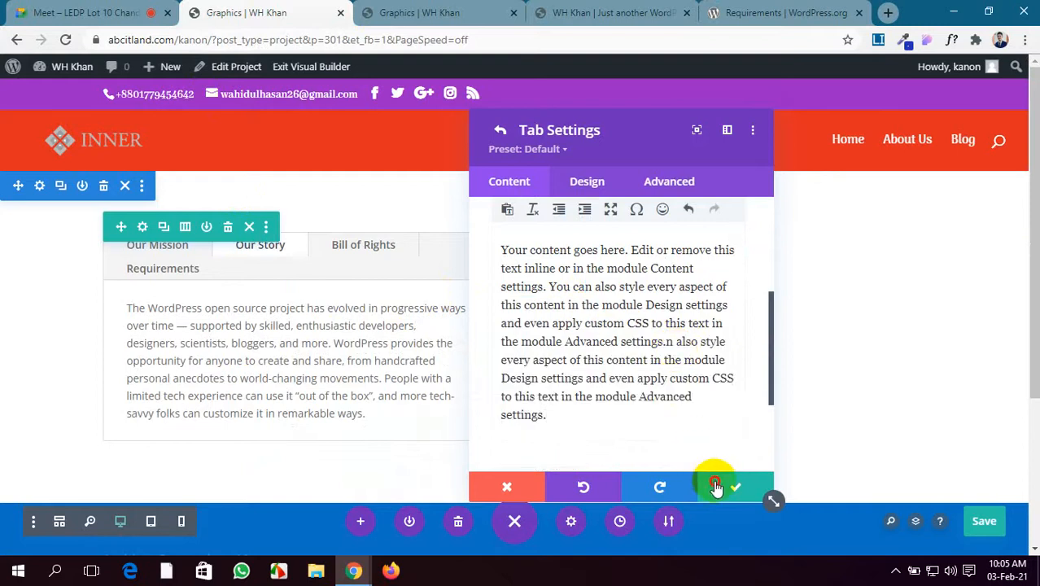
left_click(721, 491)
Step: Save the page and reload the live Graphics page to see the four tabs
left_click(1002, 537)
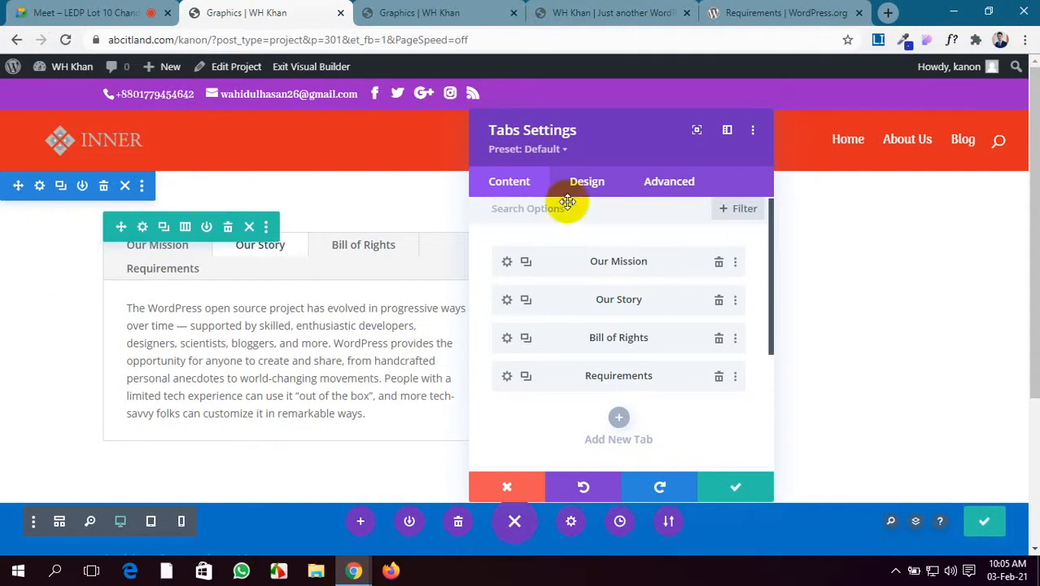
left_click(456, 12)
left_click(67, 40)
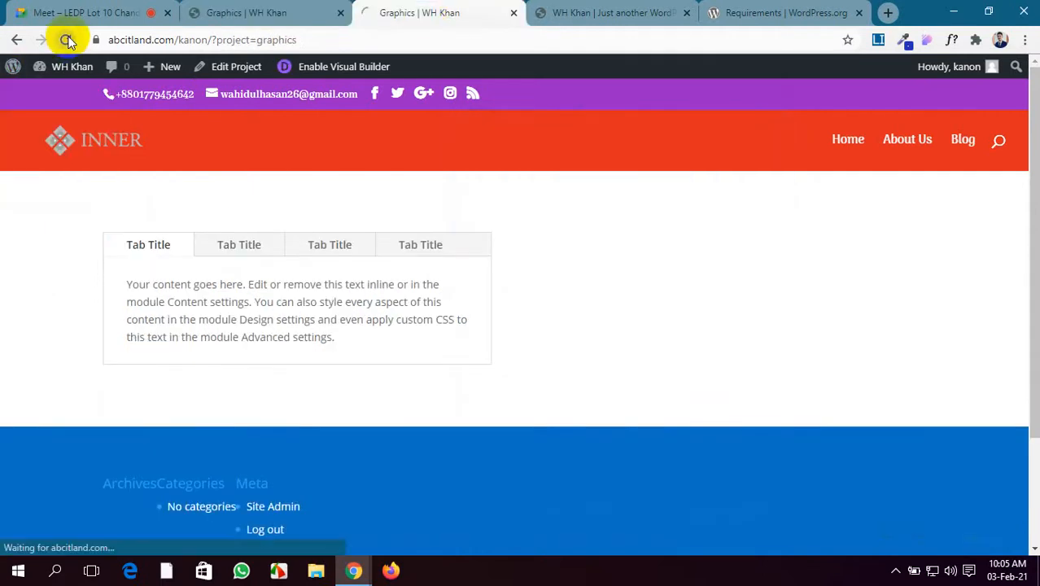
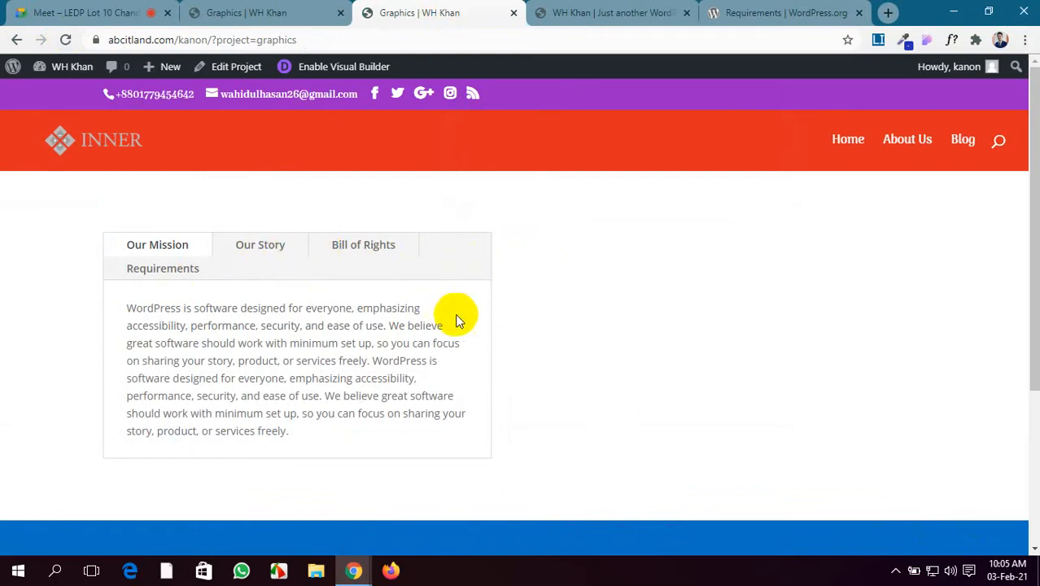
Step: Delete the Requirements tab from the Tabs module in the builder
left_click(247, 13)
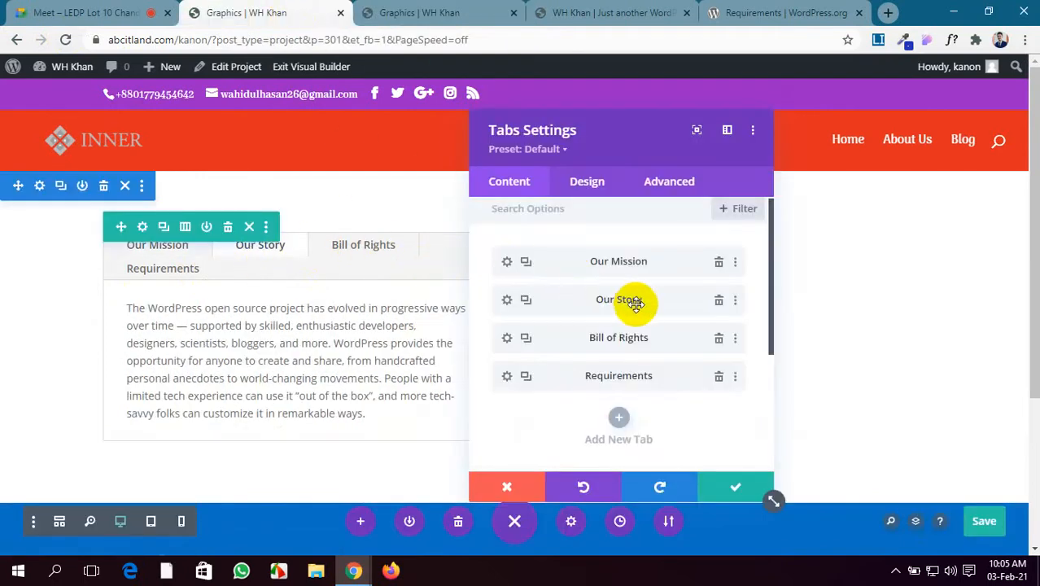
scroll(626, 302, "down", 1)
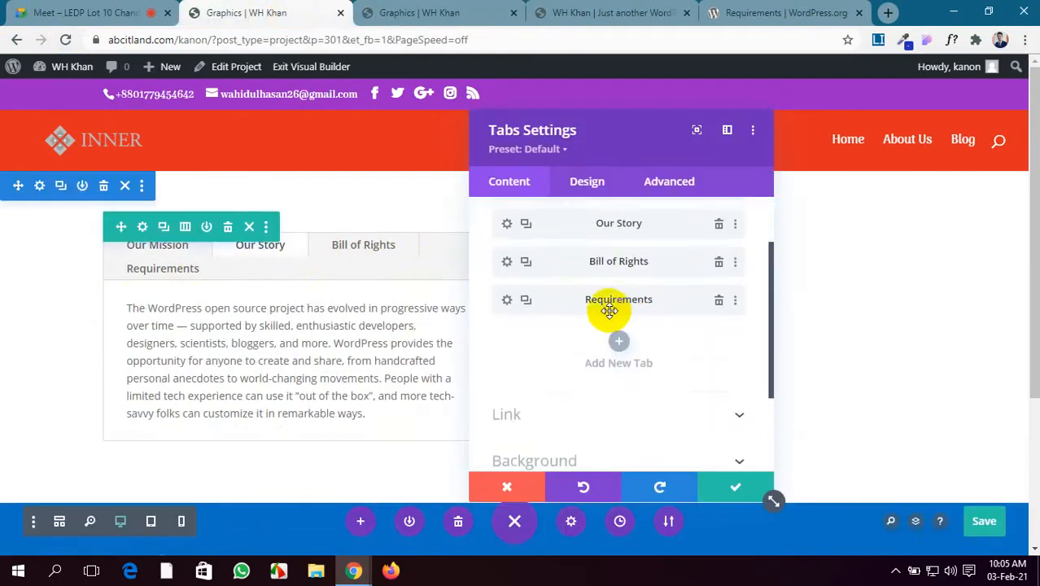
left_click(720, 299)
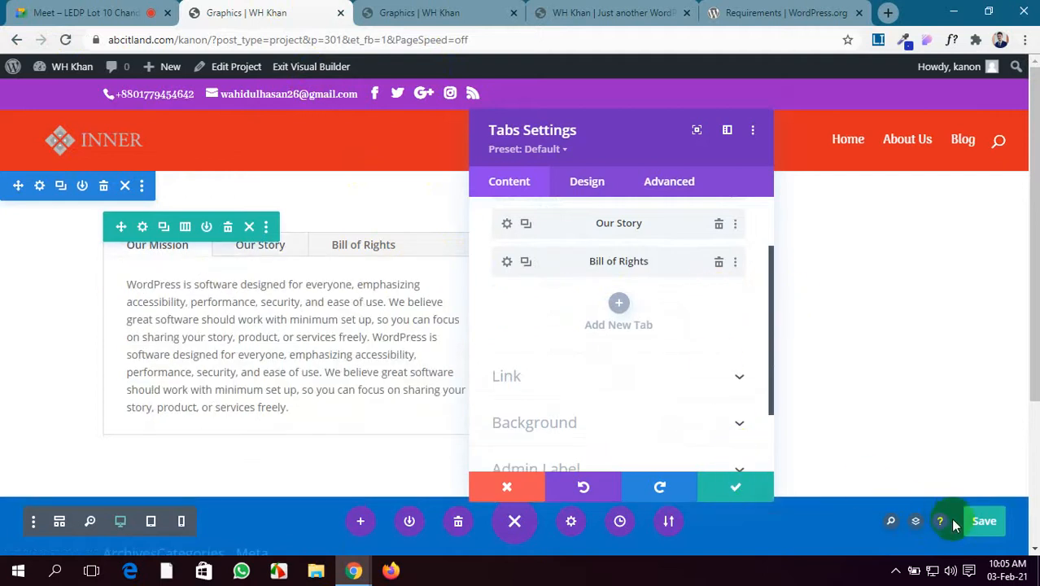
Step: Reload the live page and click through the Our Story, Bill of Rights and Our Mission tabs
left_click(469, 8)
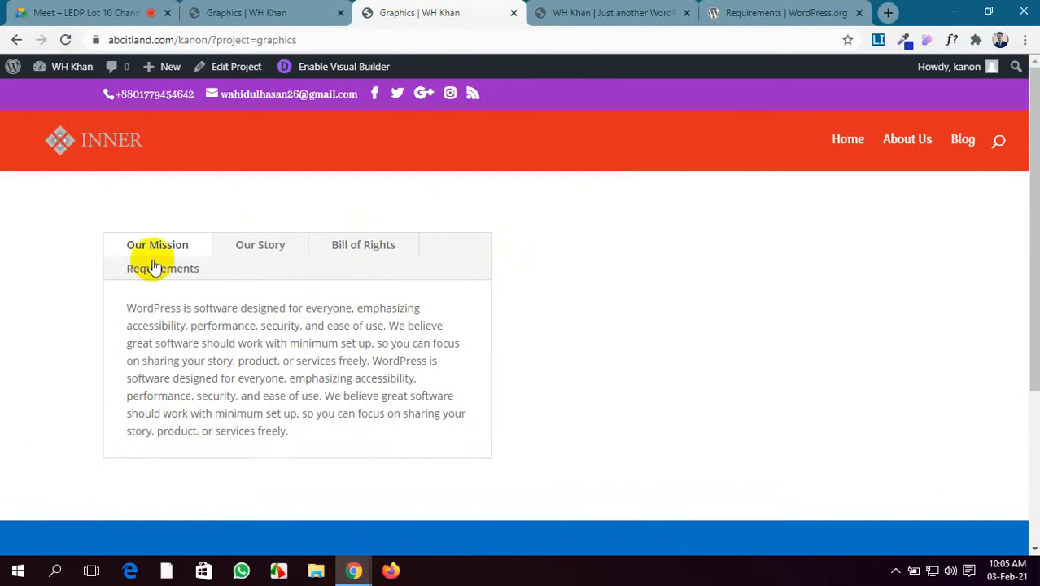
left_click(62, 40)
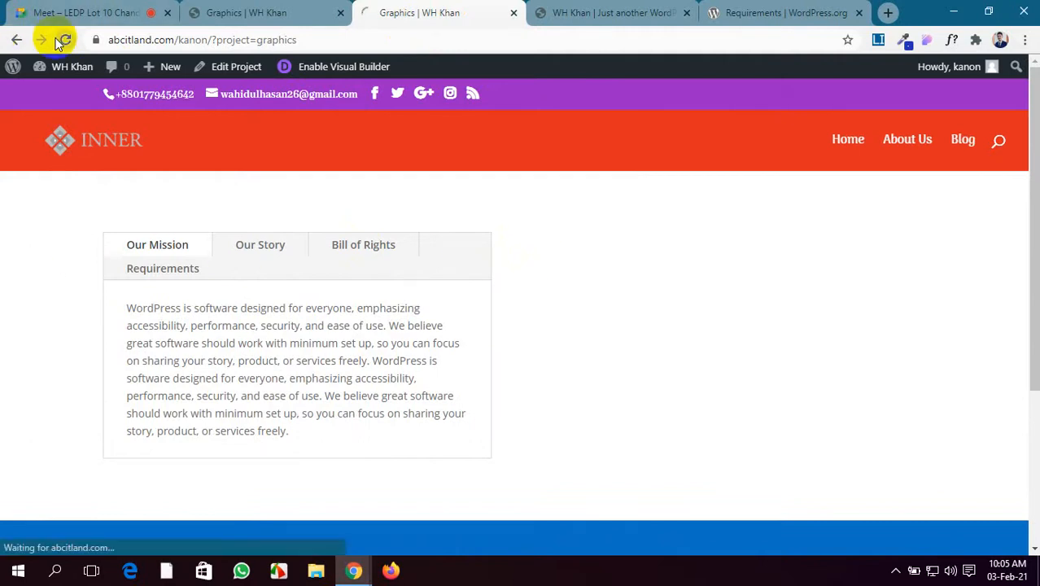
left_click(264, 254)
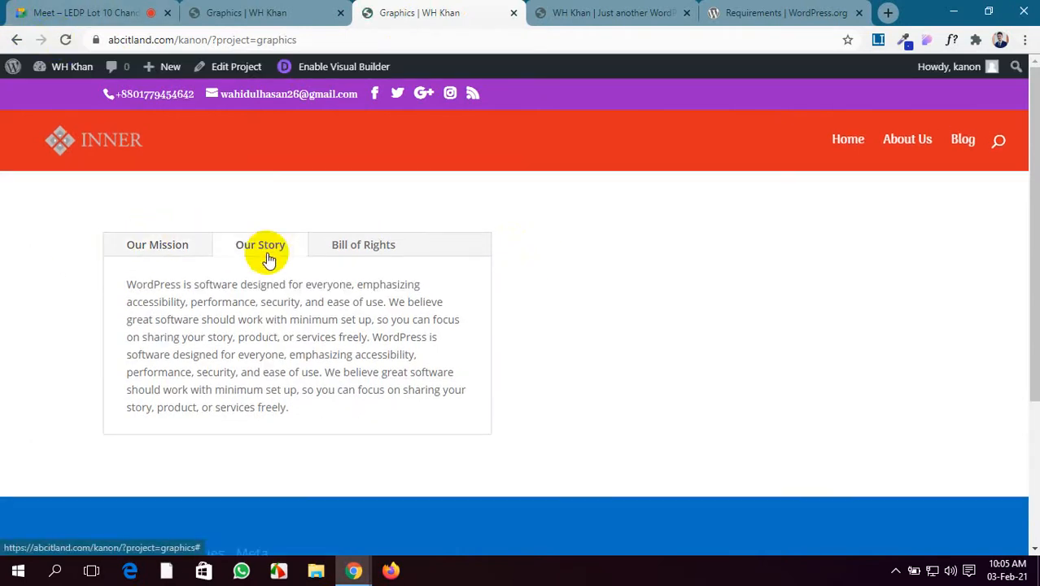
left_click(369, 255)
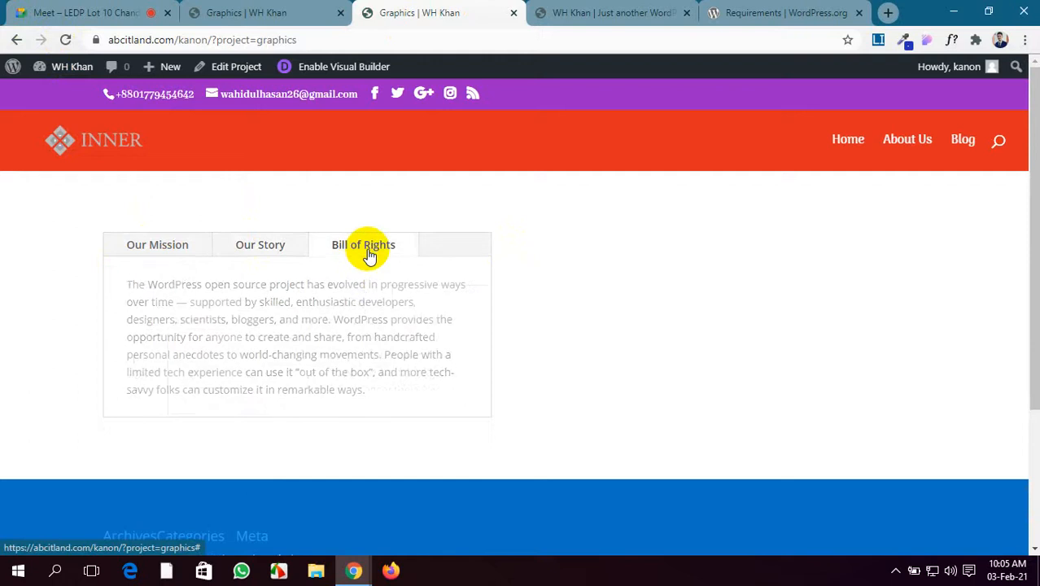
left_click(255, 250)
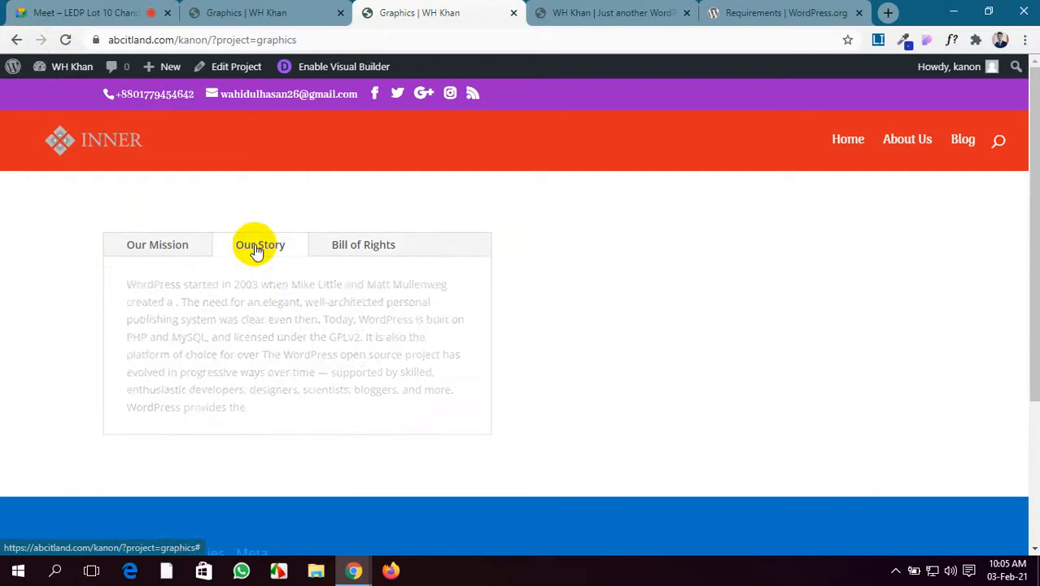
left_click(161, 249)
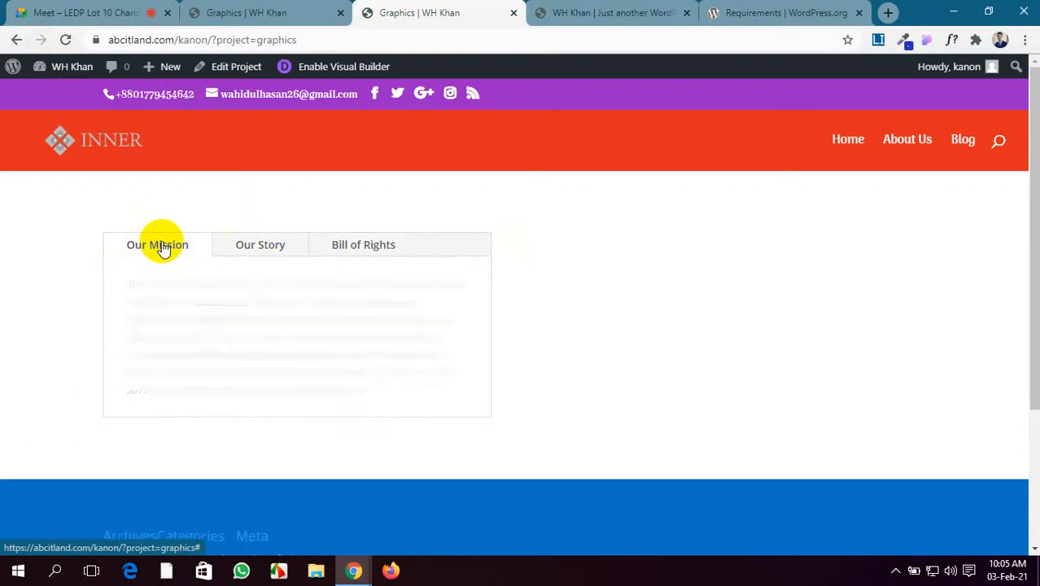
Step: Glance at the builder, the site homepage and the requirements page, then return to the live page
left_click(264, 13)
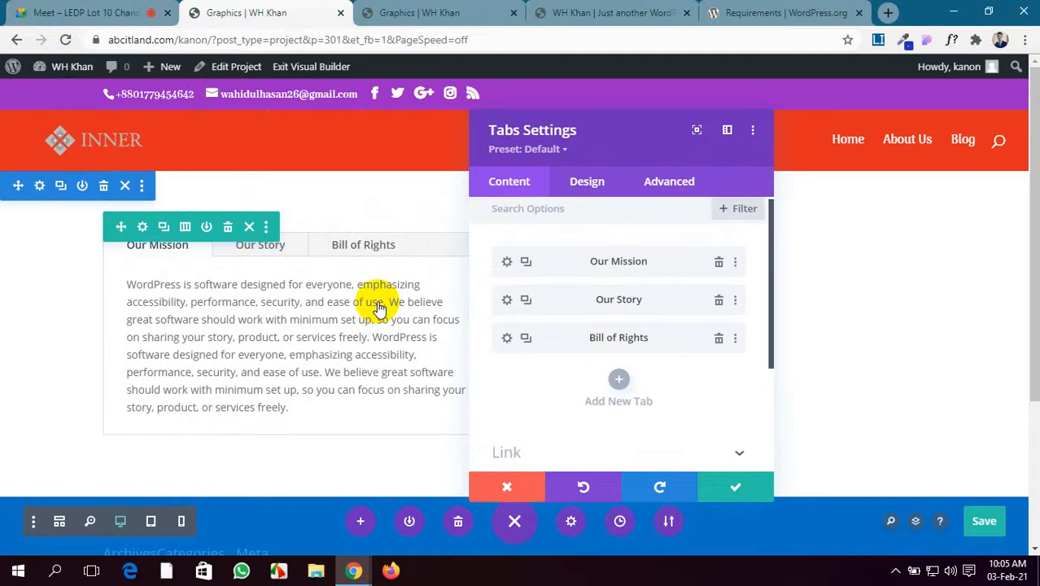
left_click(618, 9)
left_click(721, 10)
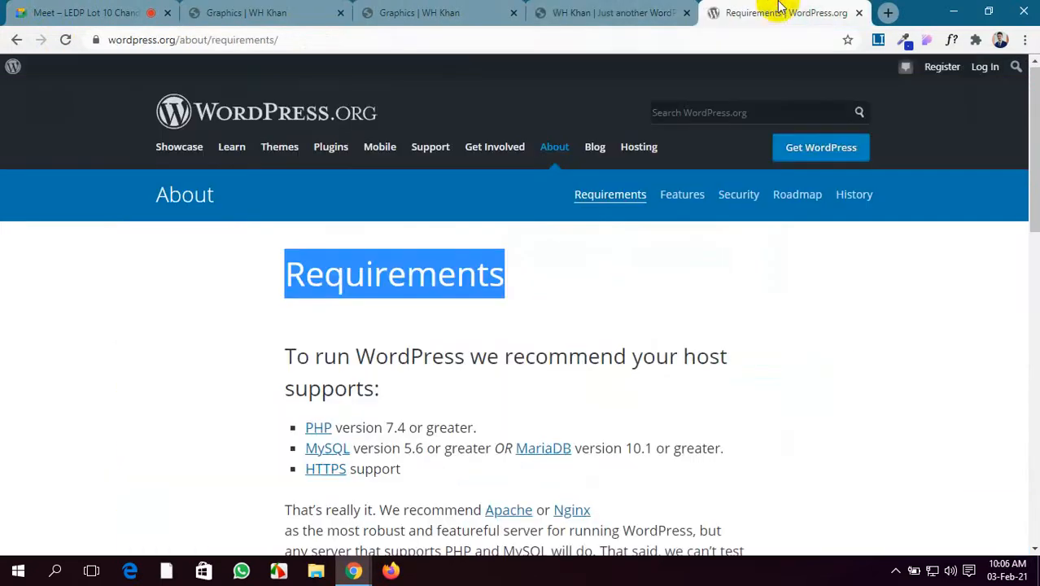
left_click(416, 13)
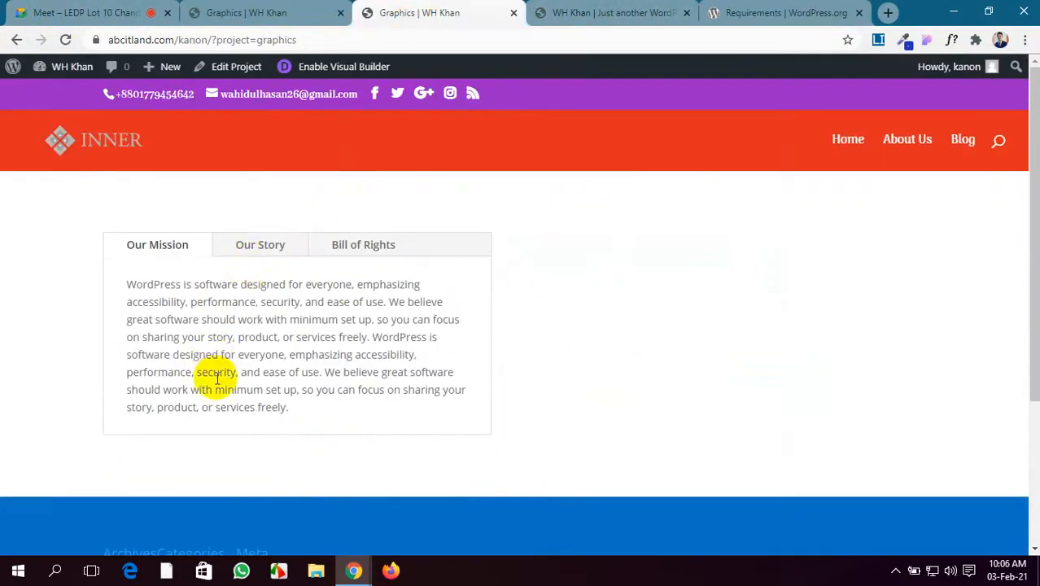
Step: Expand the Tabs module's Background settings in the Content options
left_click(275, 8)
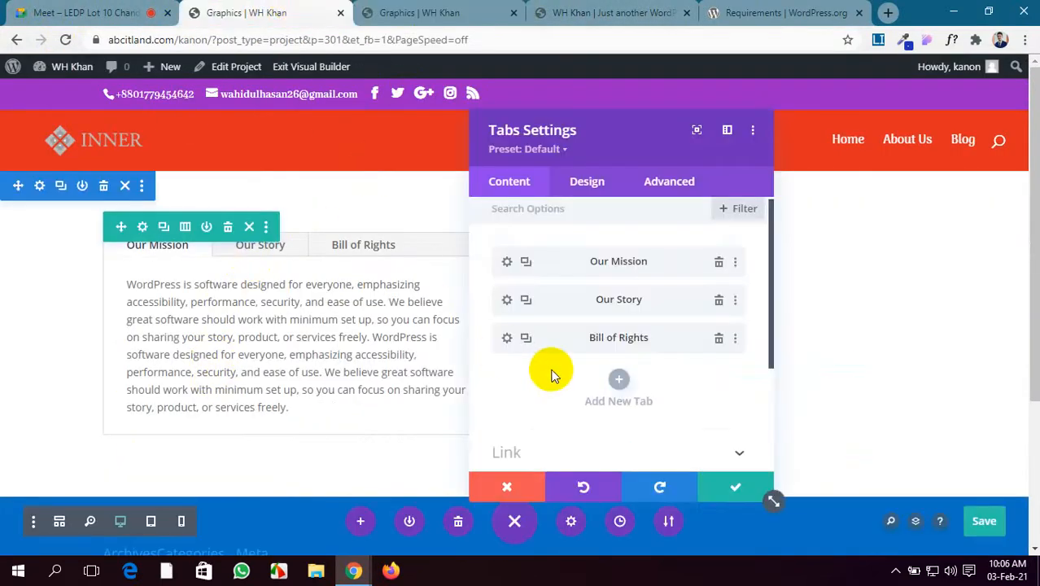
scroll(556, 320, "down", 3)
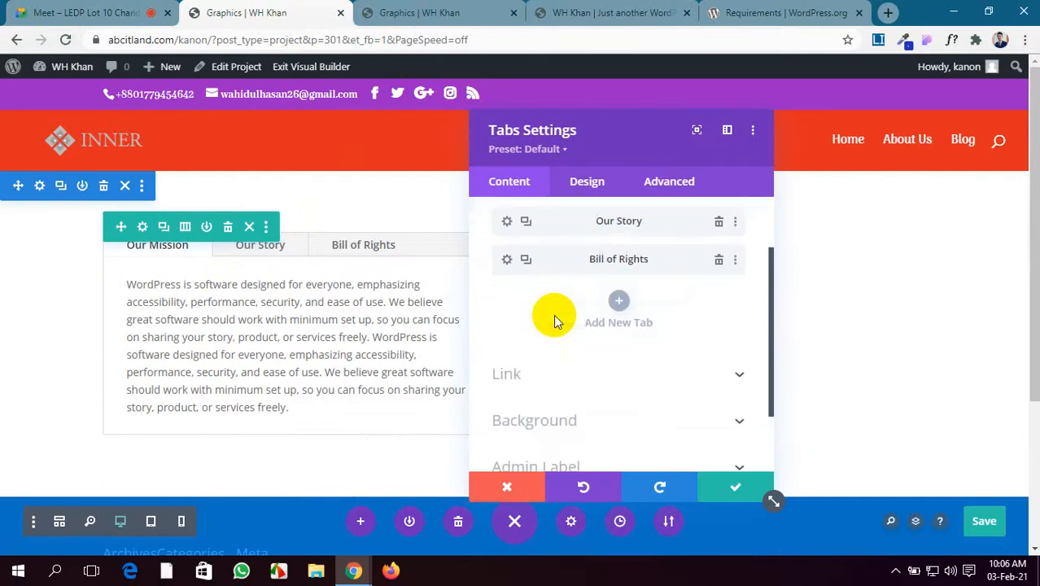
scroll(555, 319, "up", 3)
scroll(556, 320, "down", 2)
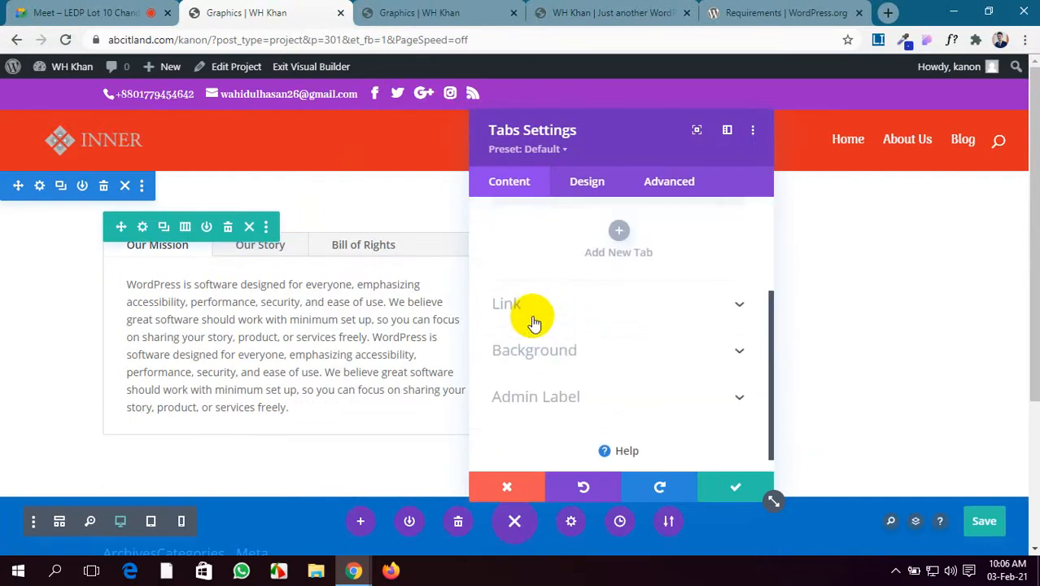
left_click(622, 302)
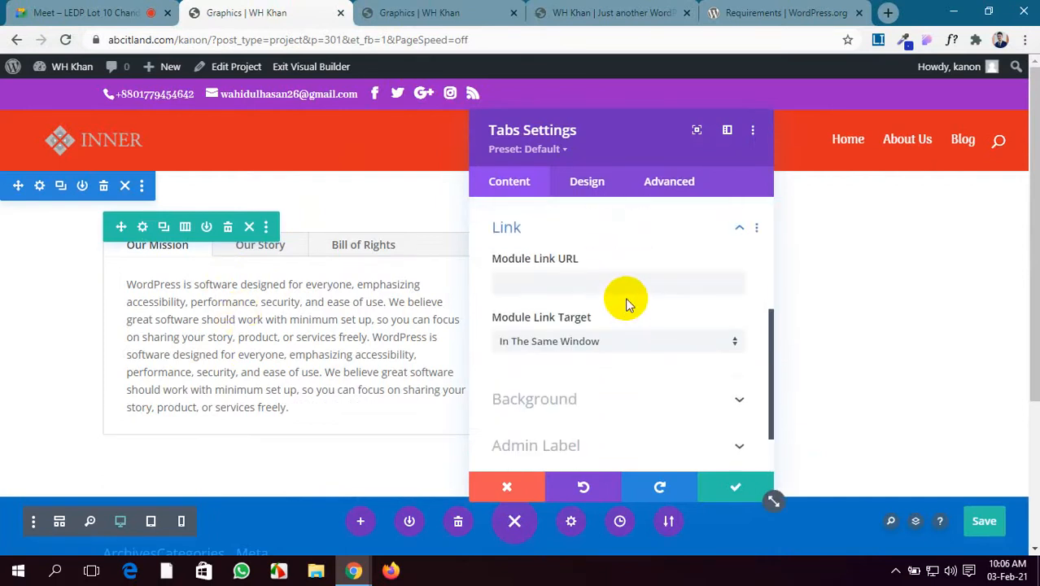
scroll(622, 300, "down", 1)
left_click(627, 332)
Step: Set the tab content background colour to light orange #fc9569
scroll(631, 334, "down", 2)
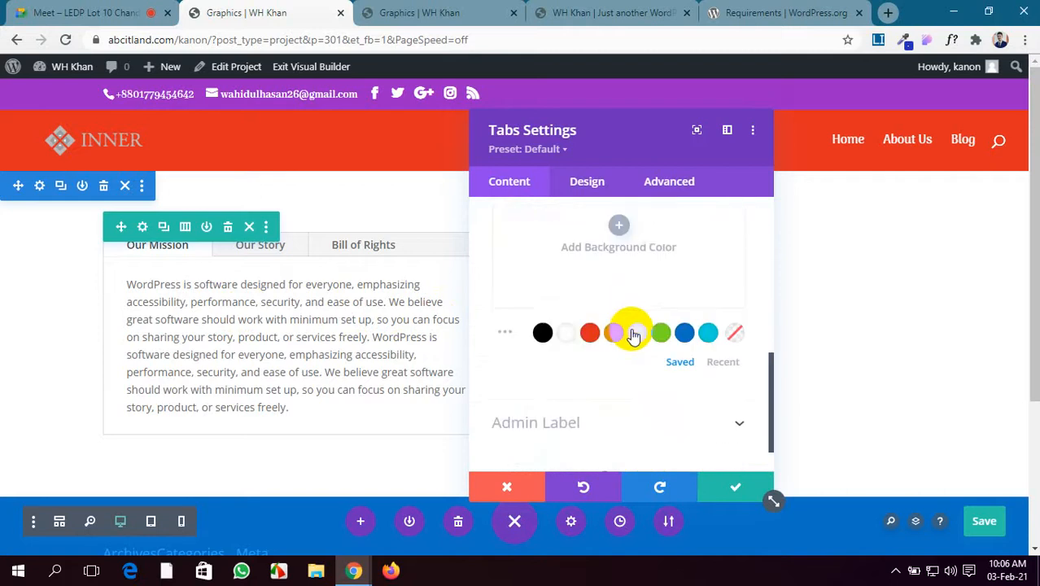
left_click(589, 328)
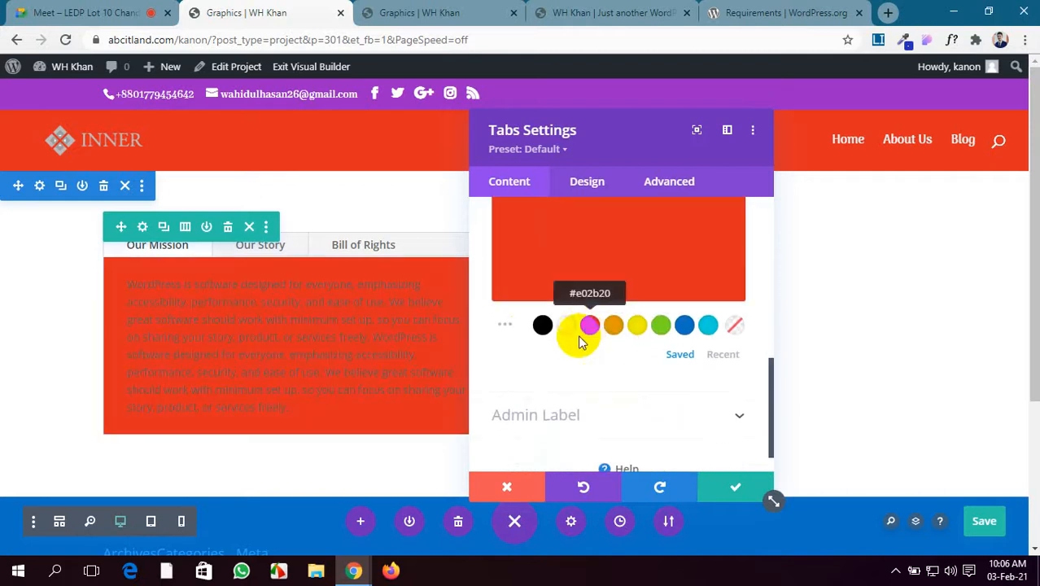
left_click(504, 328)
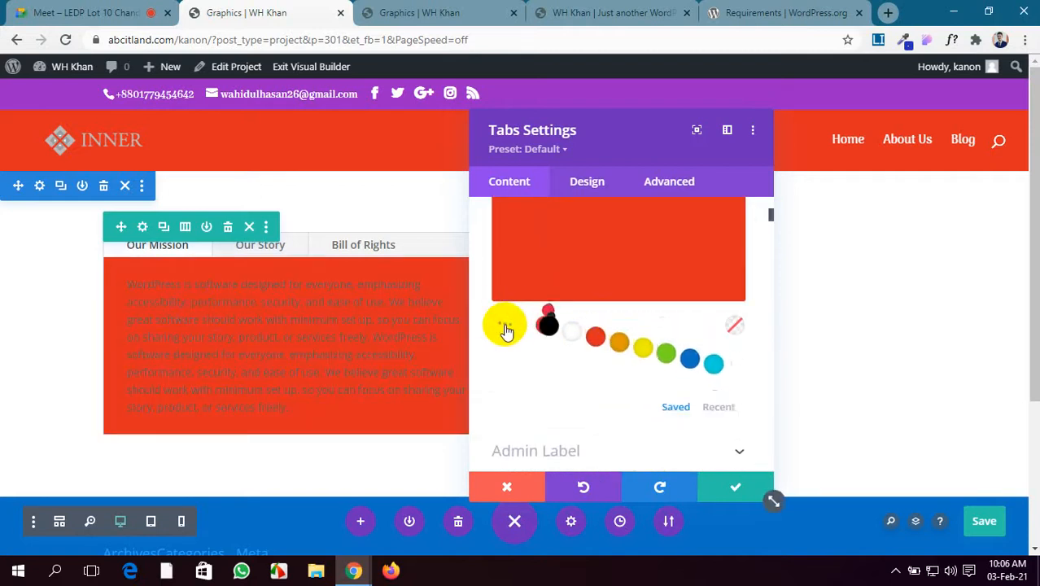
scroll(565, 305, "down", 1)
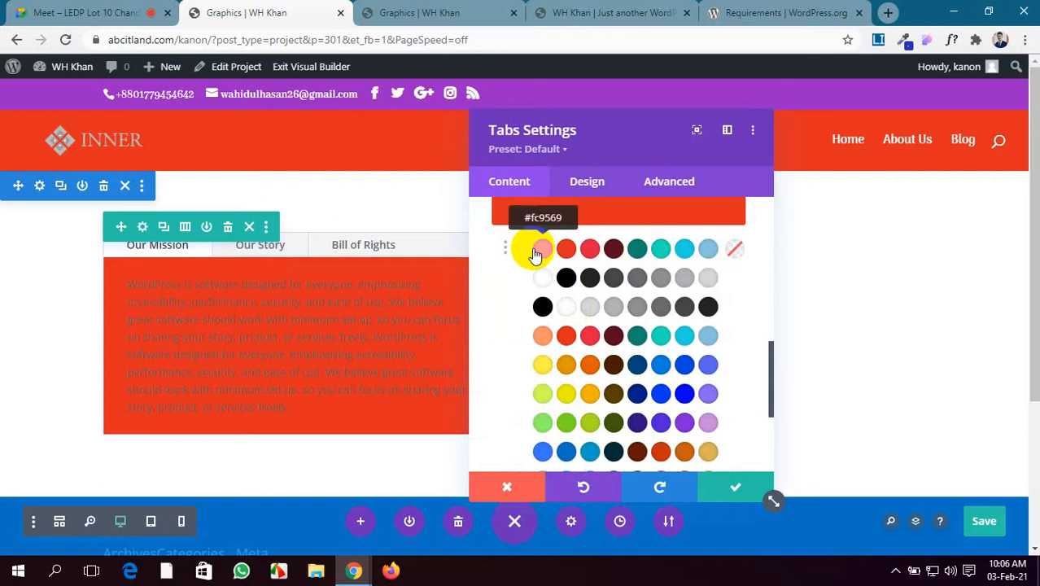
left_click(541, 249)
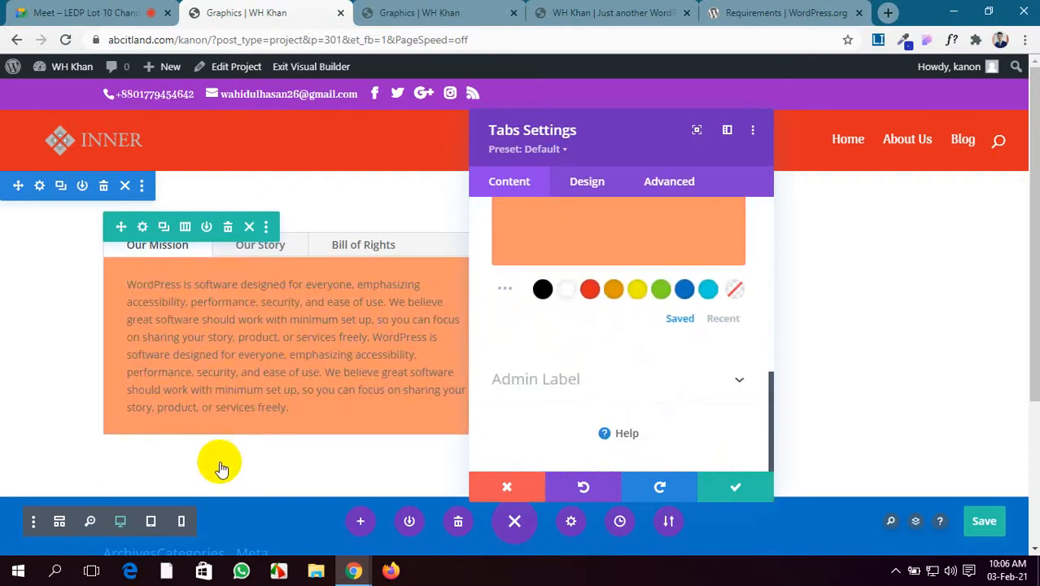
scroll(698, 352, "up", 5)
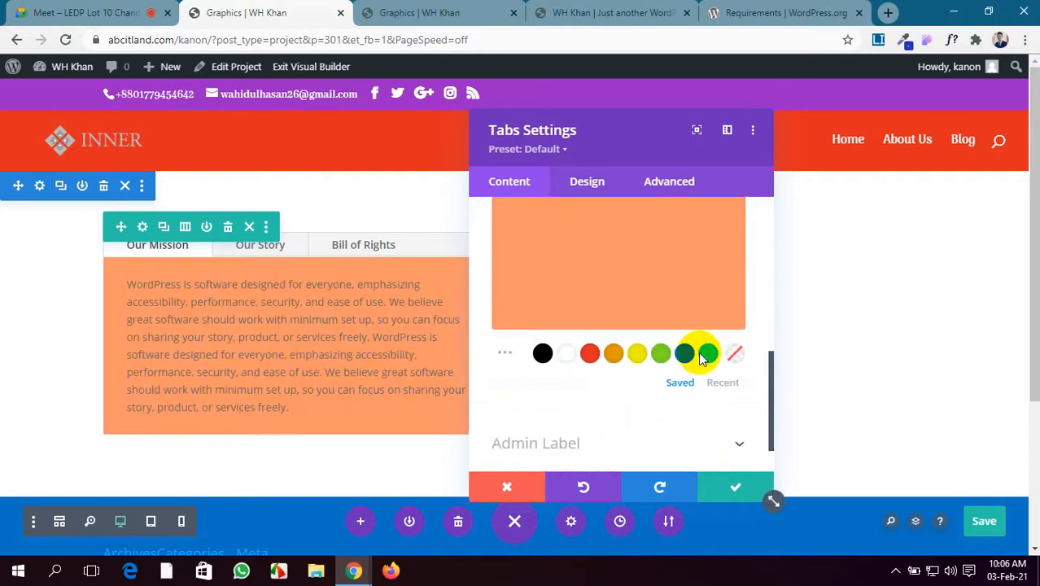
scroll(665, 339, "up", 2)
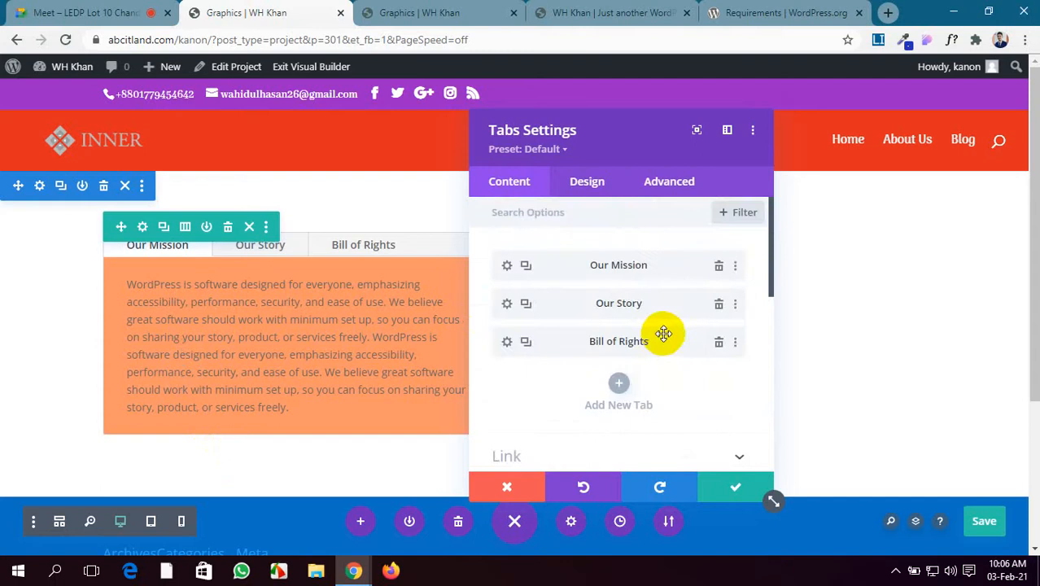
Step: Set the tab body text alignment to justified in the Design Body Text options
left_click(576, 195)
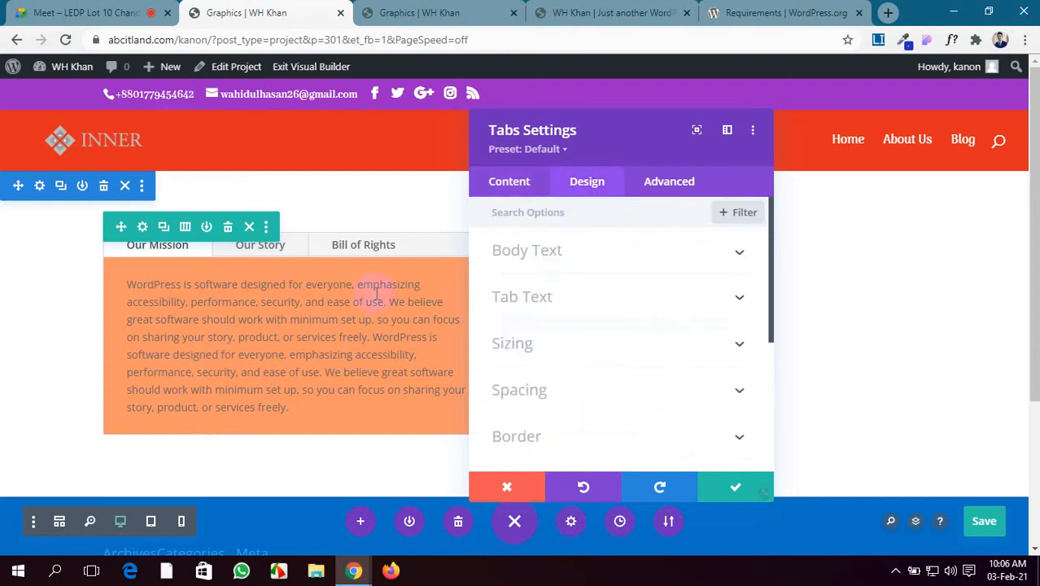
scroll(251, 452, "down", 1)
scroll(254, 453, "up", 1)
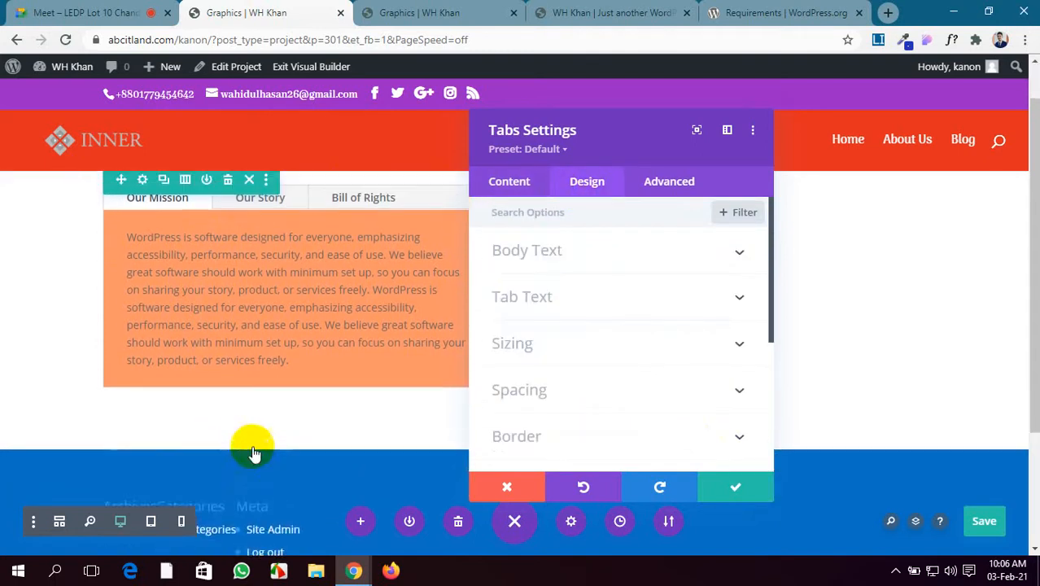
left_click(592, 254)
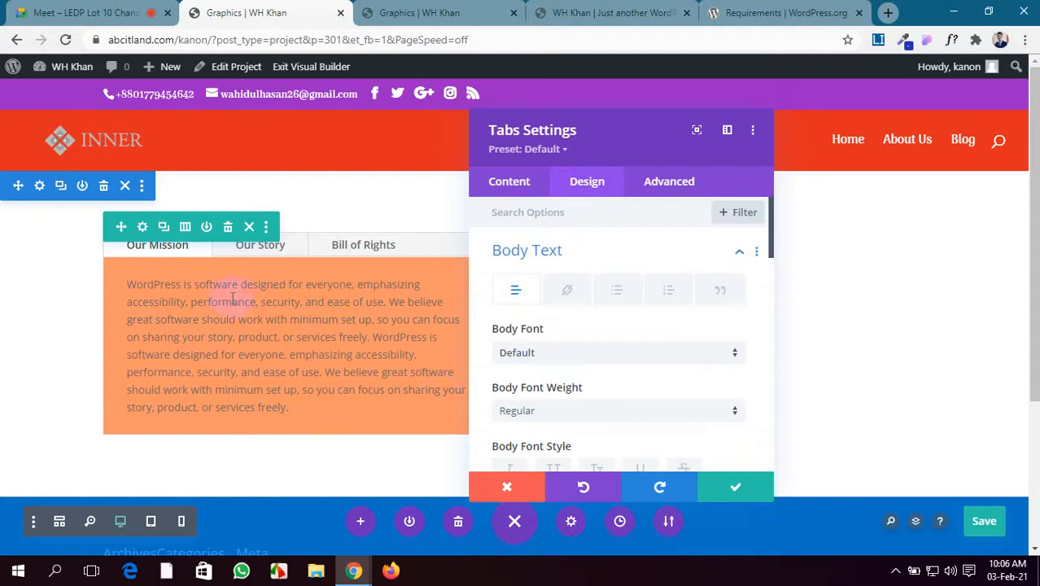
left_click(617, 295)
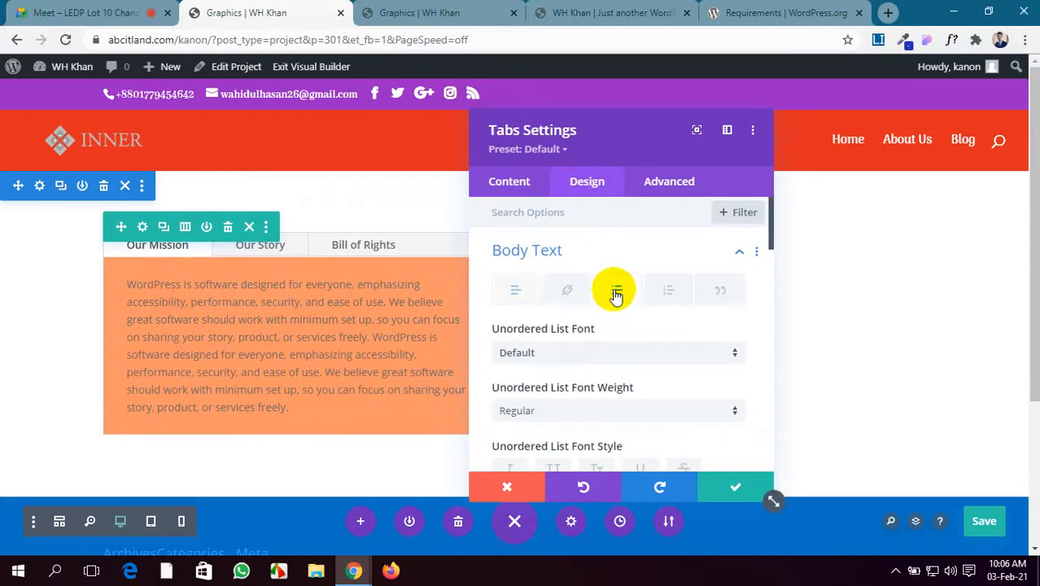
left_click(516, 290)
scroll(553, 325, "down", 3)
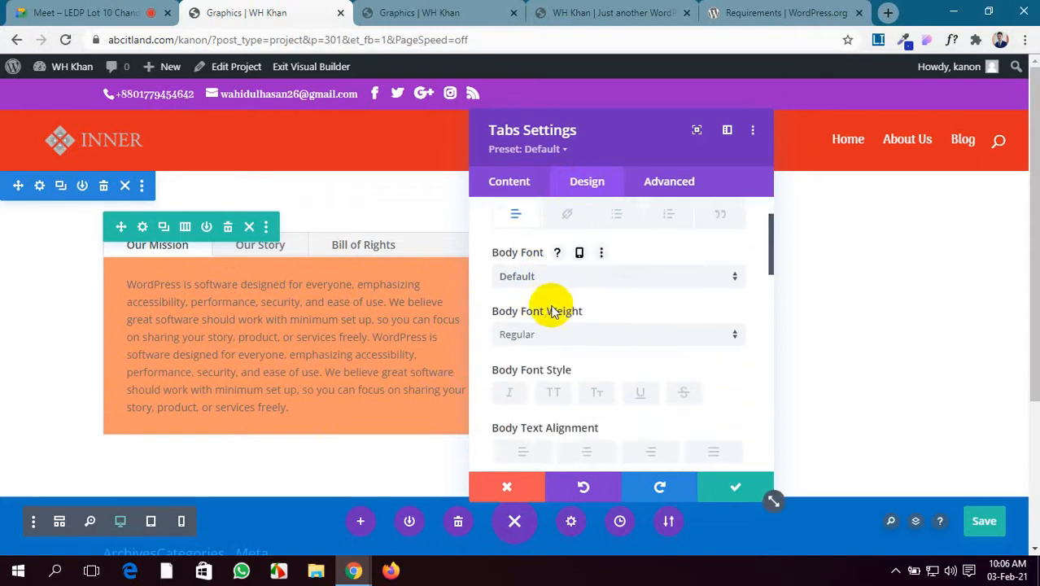
left_click(554, 317)
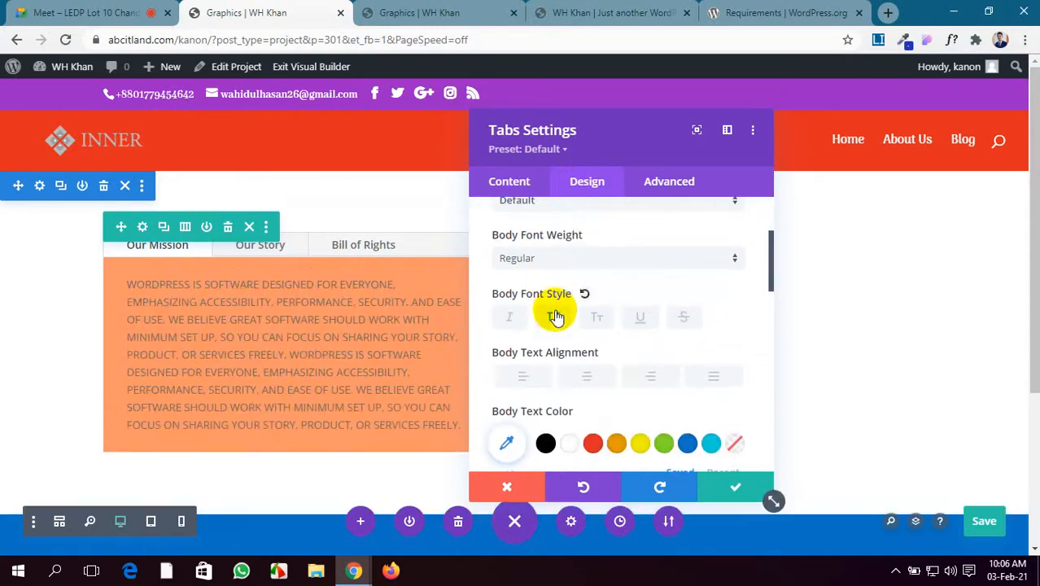
left_click(584, 297)
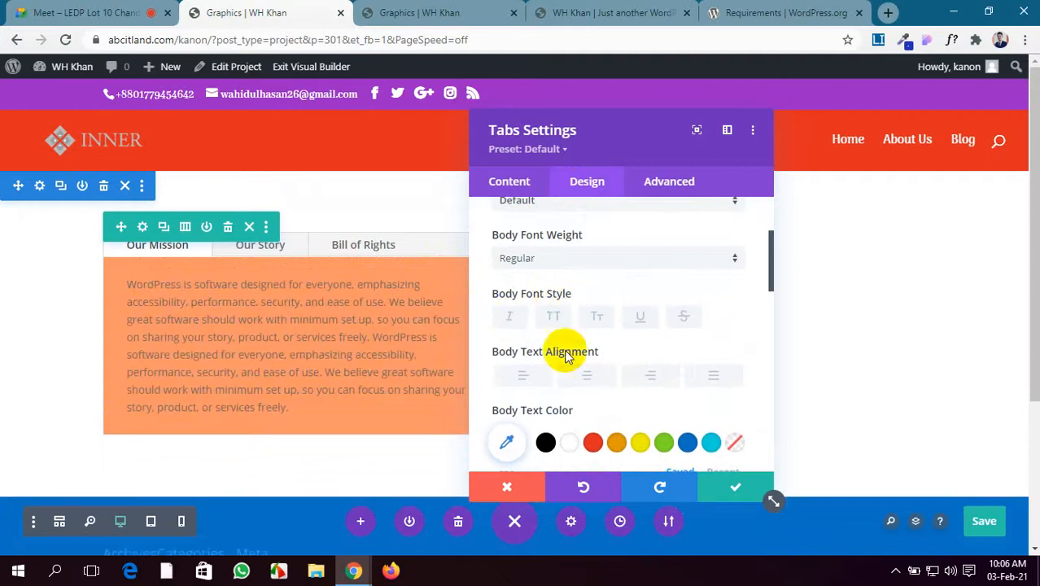
left_click(587, 376)
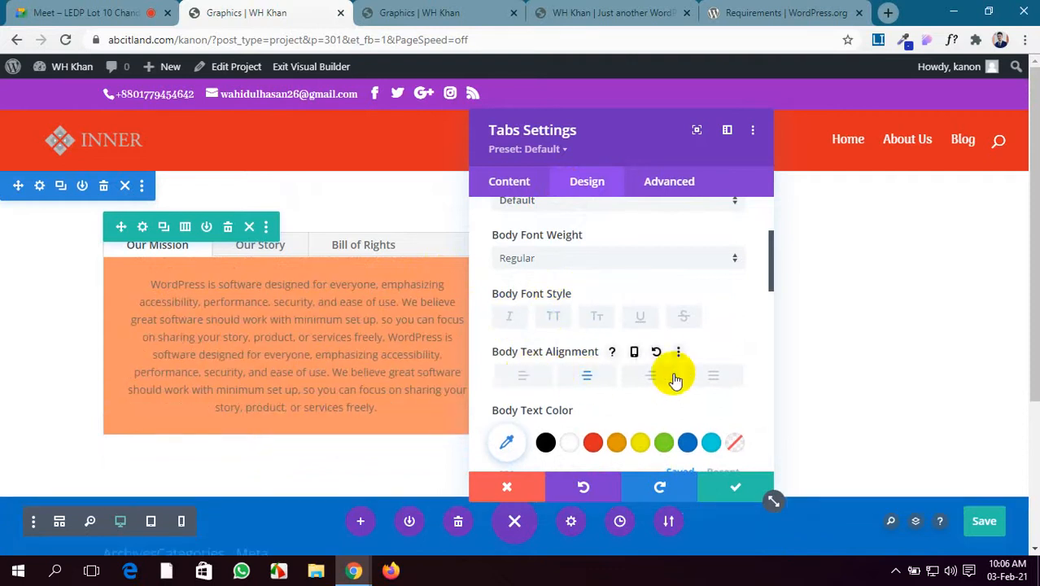
left_click(729, 376)
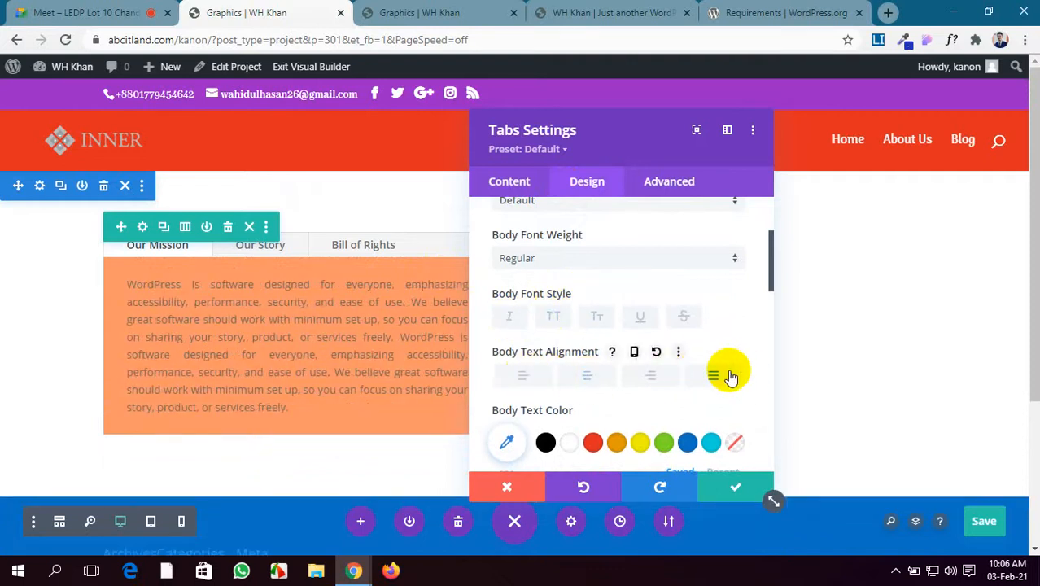
Step: Make the tab body text colour dark maroon #5a0c1c
scroll(692, 363, "down", 2)
scroll(537, 349, "down", 2)
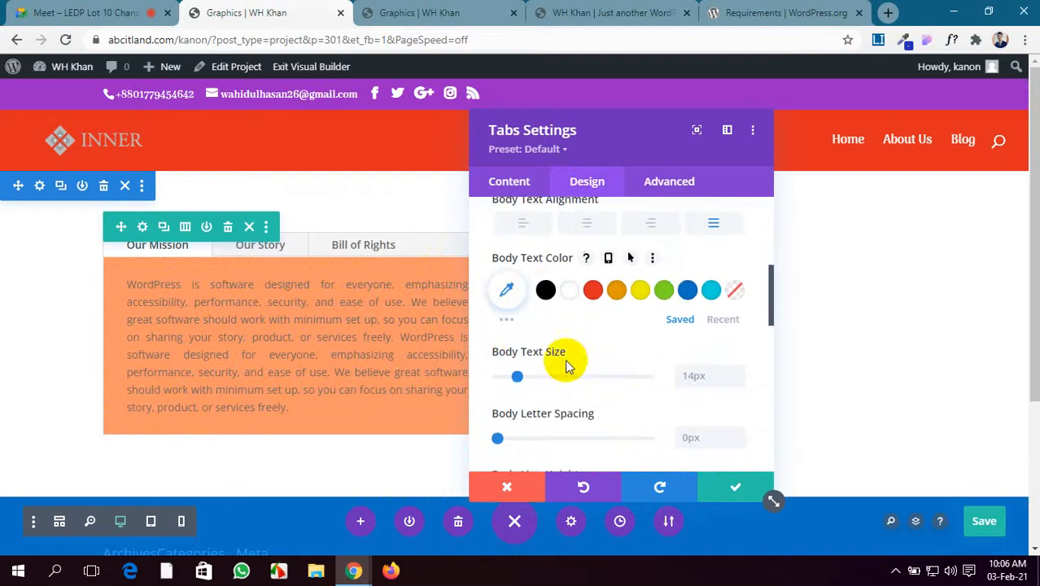
left_click(568, 288)
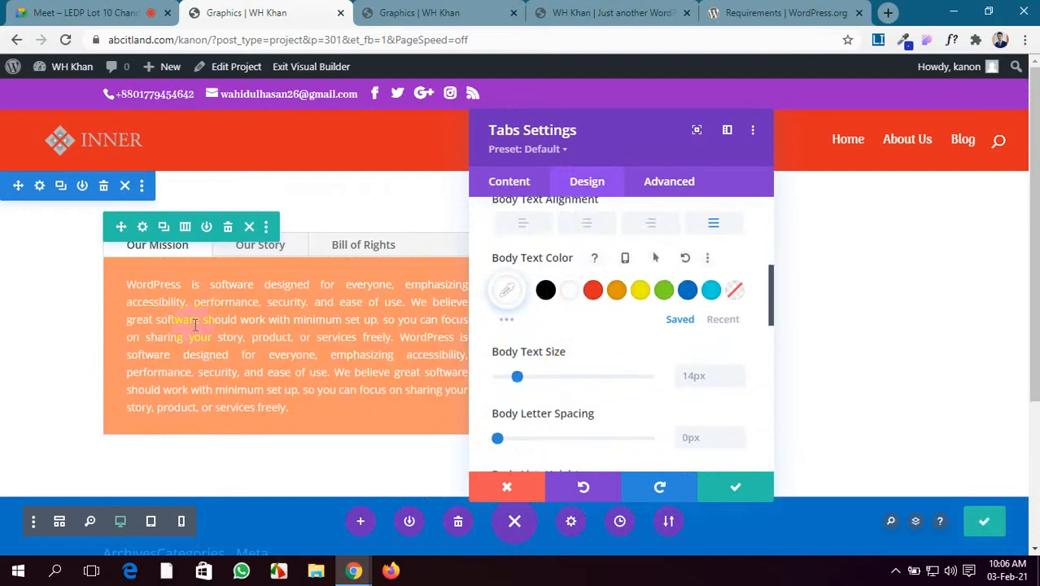
left_click(504, 318)
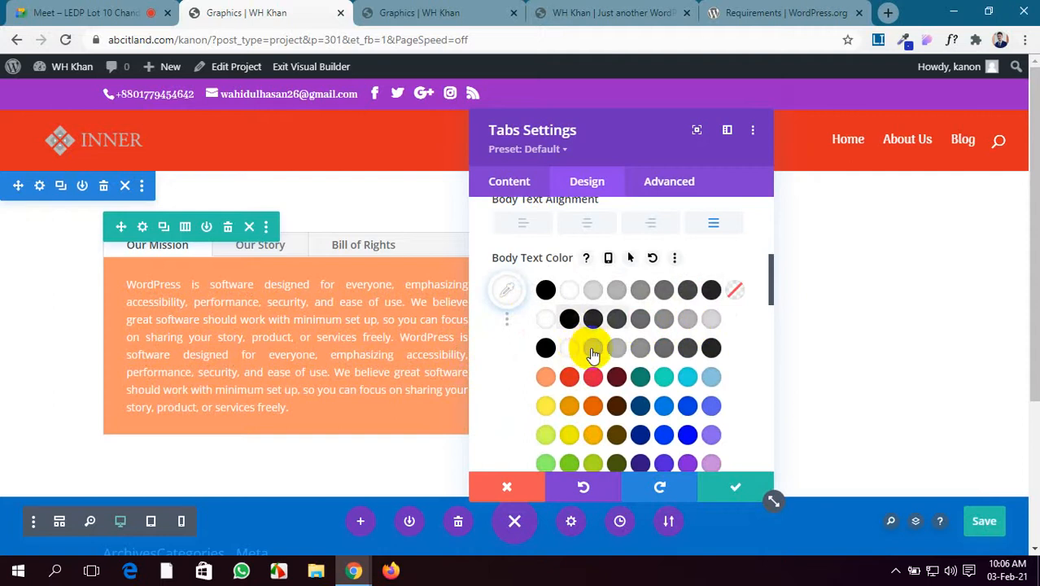
left_click(641, 350)
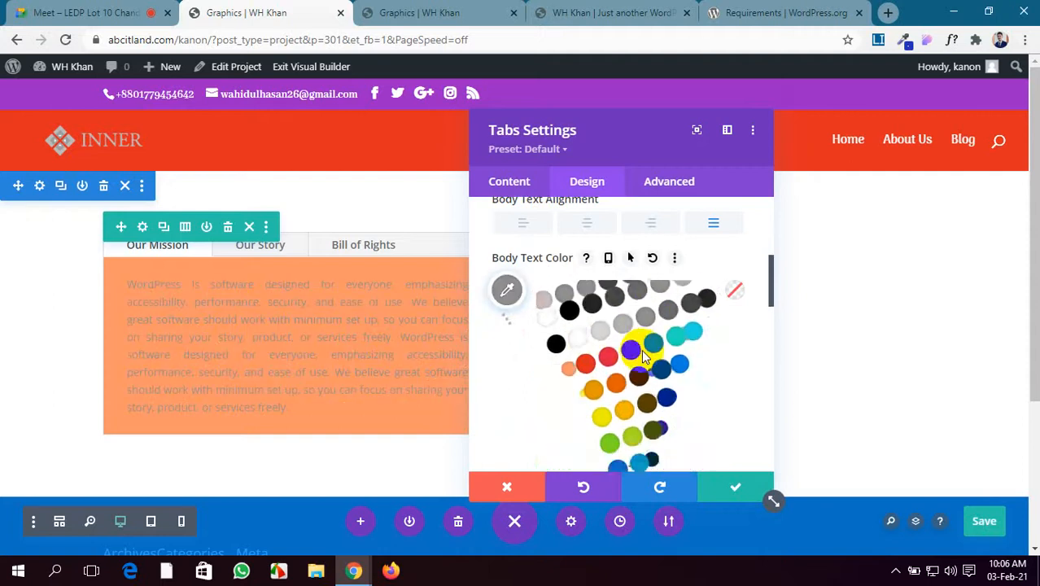
left_click(509, 325)
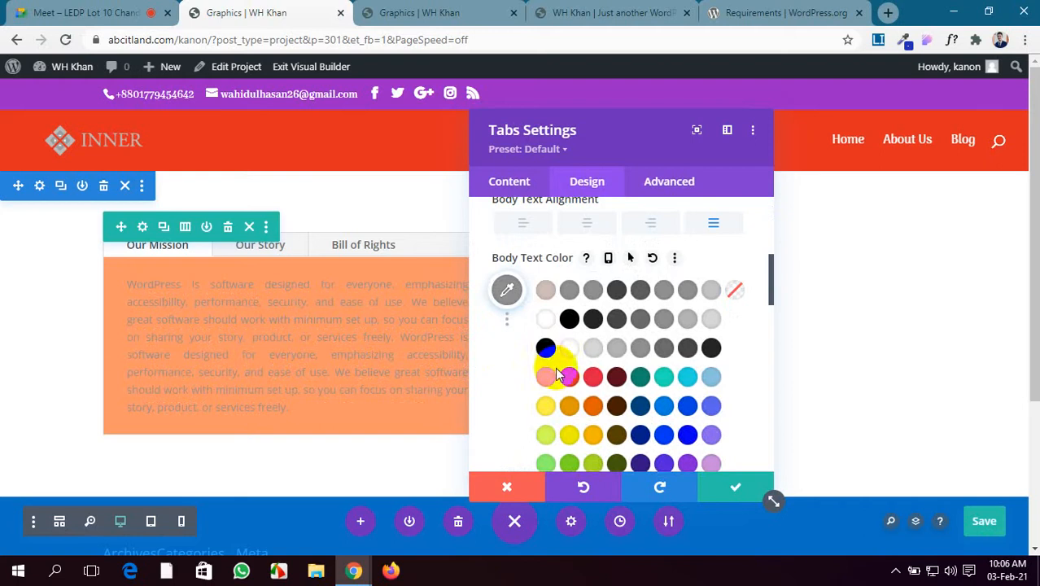
left_click(617, 377)
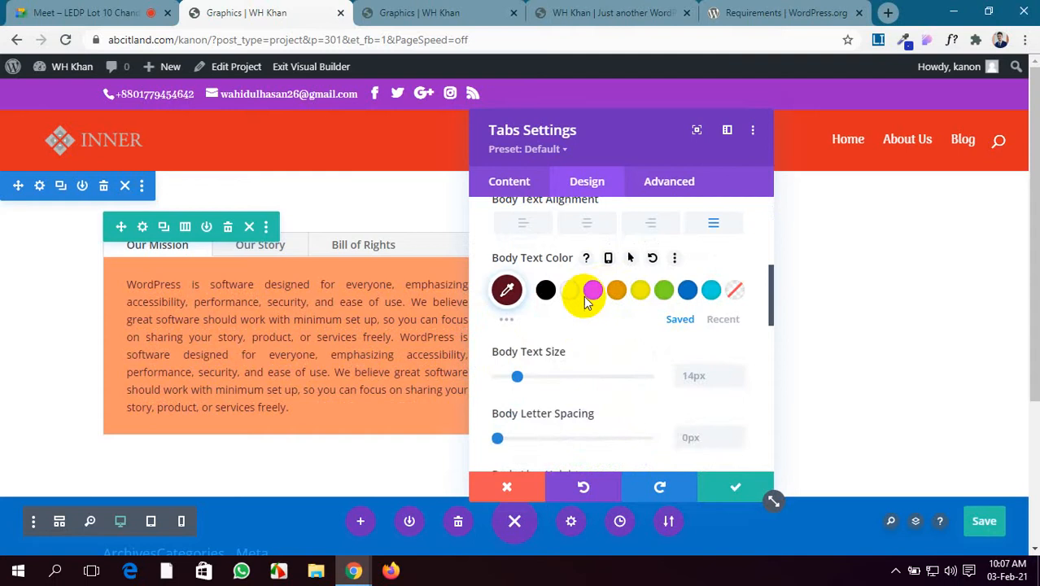
scroll(588, 303, "up", 4)
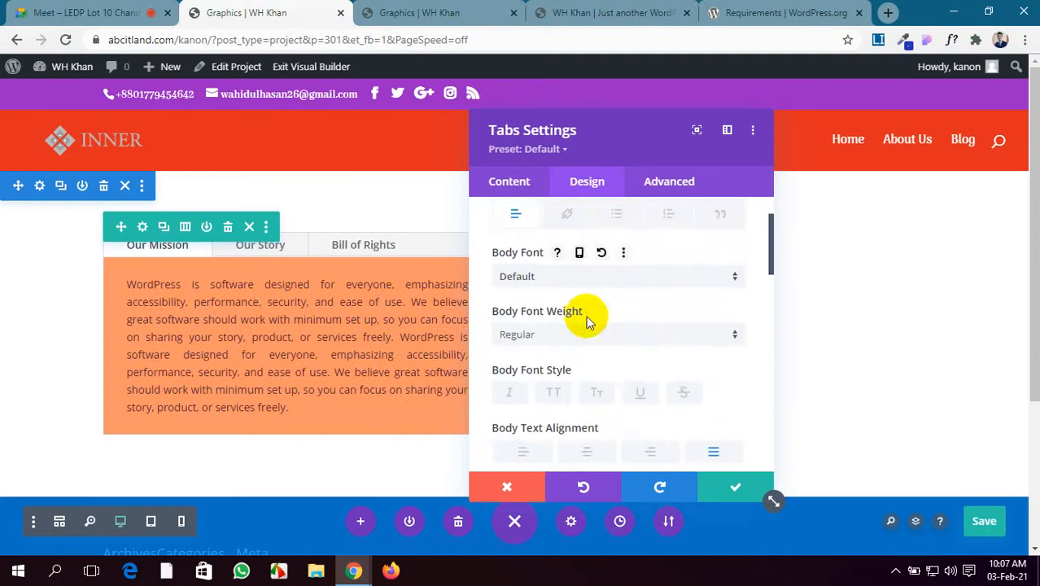
Step: Set the body font weight to Semi Bold and expand the Tab Text options
left_click(576, 342)
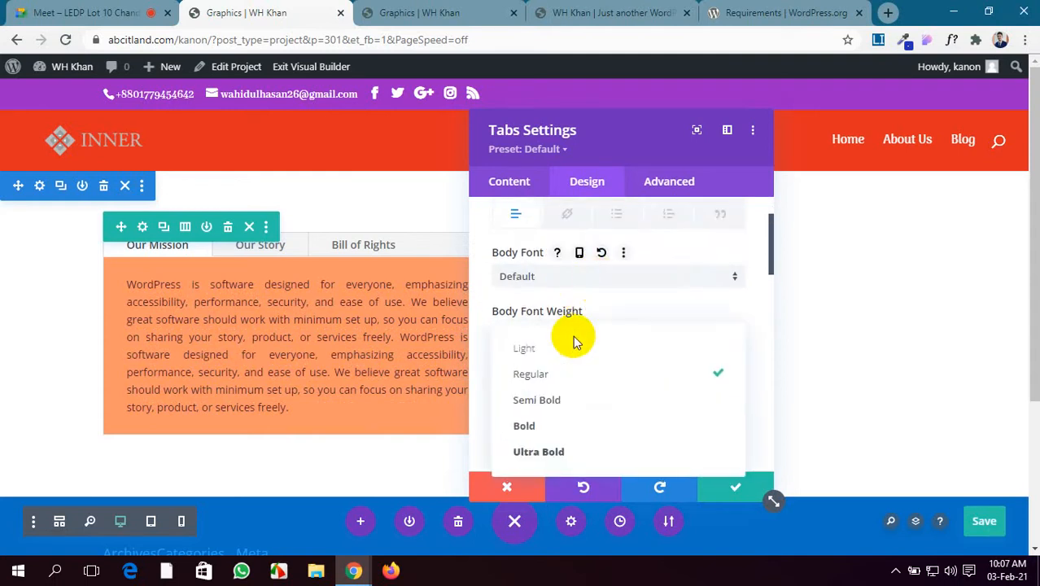
left_click(573, 400)
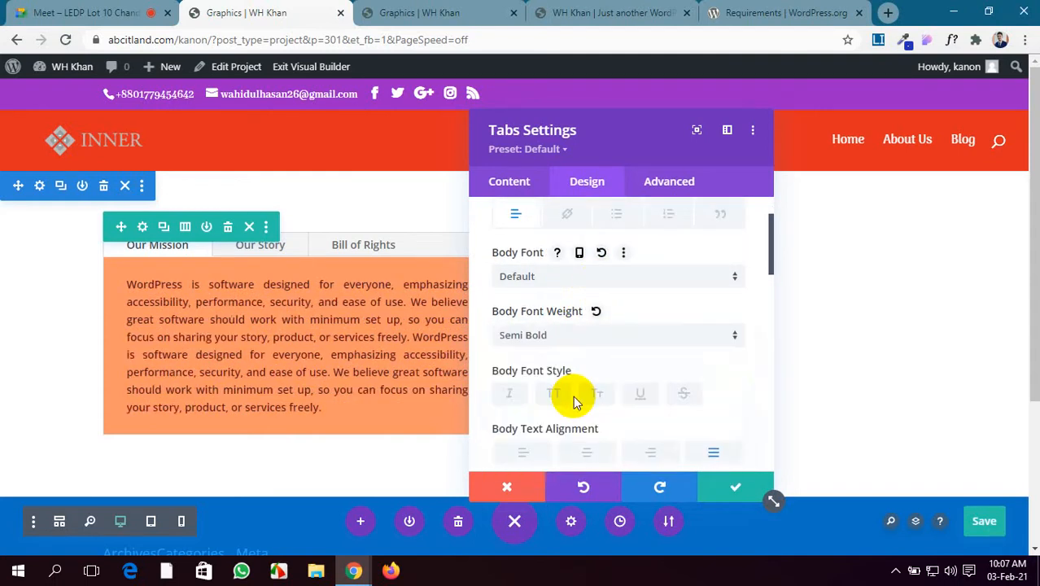
scroll(578, 397, "down", 3)
scroll(590, 403, "down", 8)
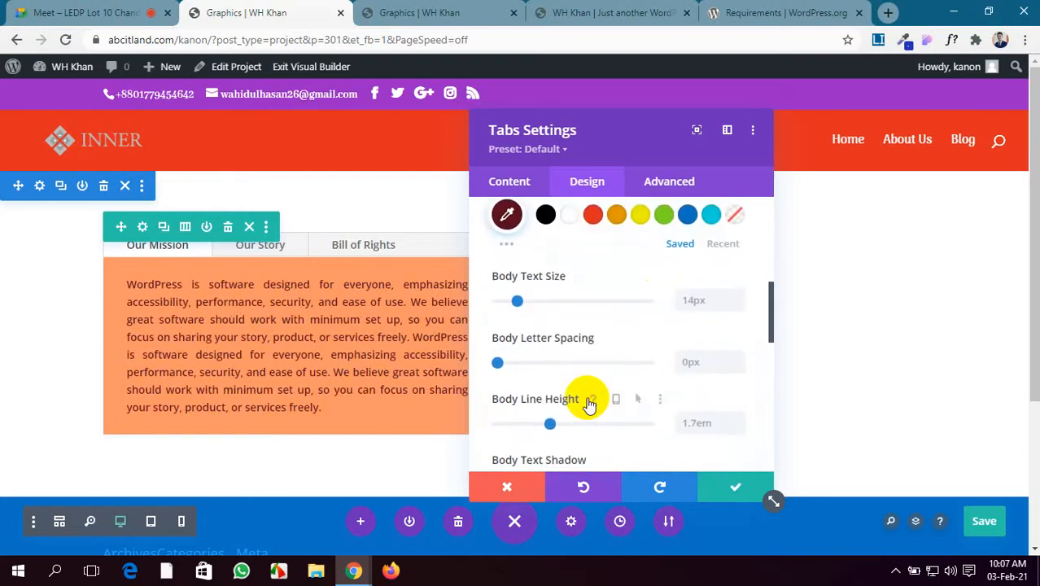
scroll(589, 400, "up", 3)
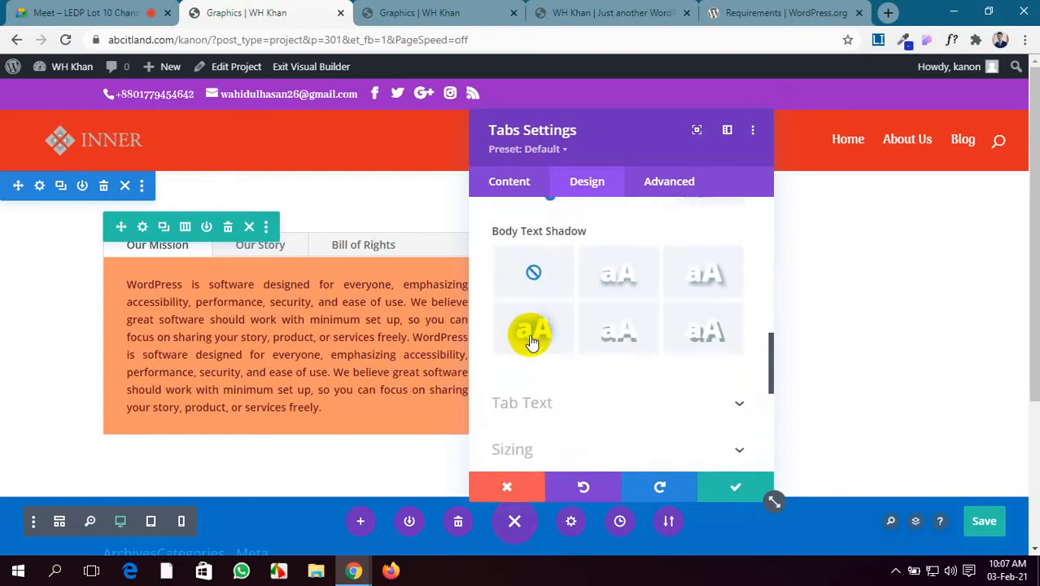
left_click(623, 404)
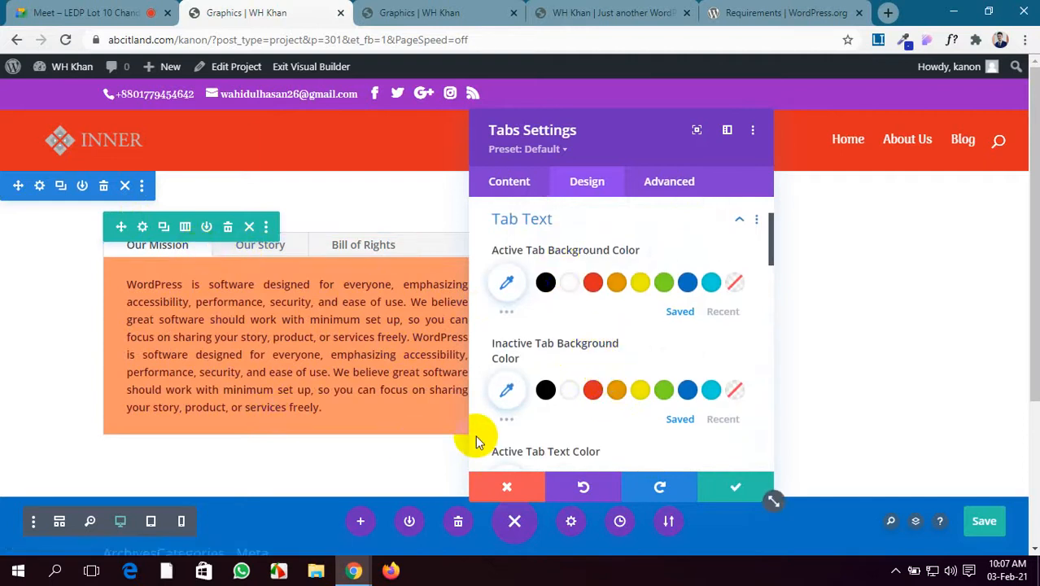
Step: Set the active tab background colour to green #7cda24
left_click(545, 283)
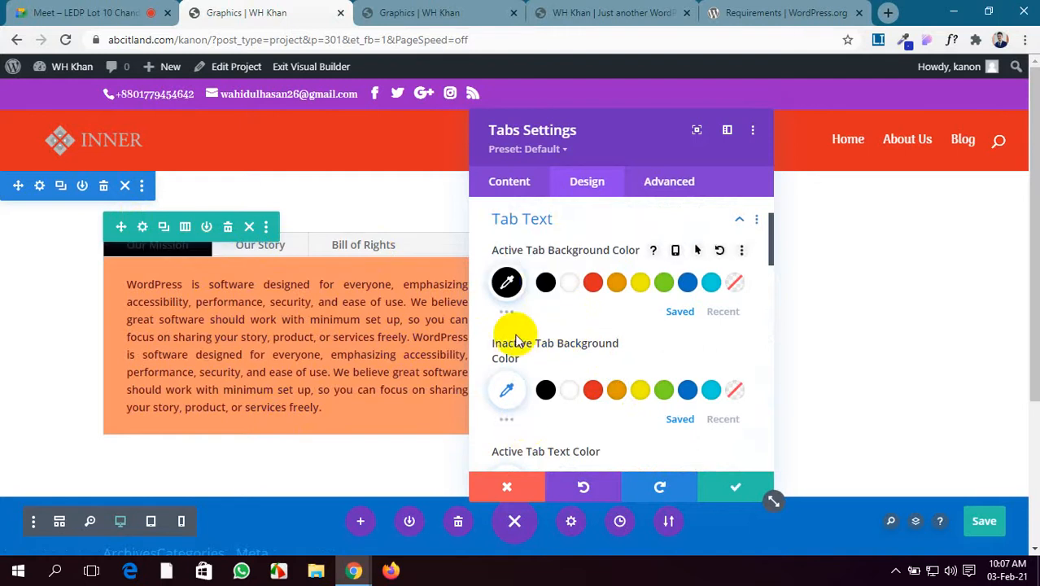
left_click(506, 311)
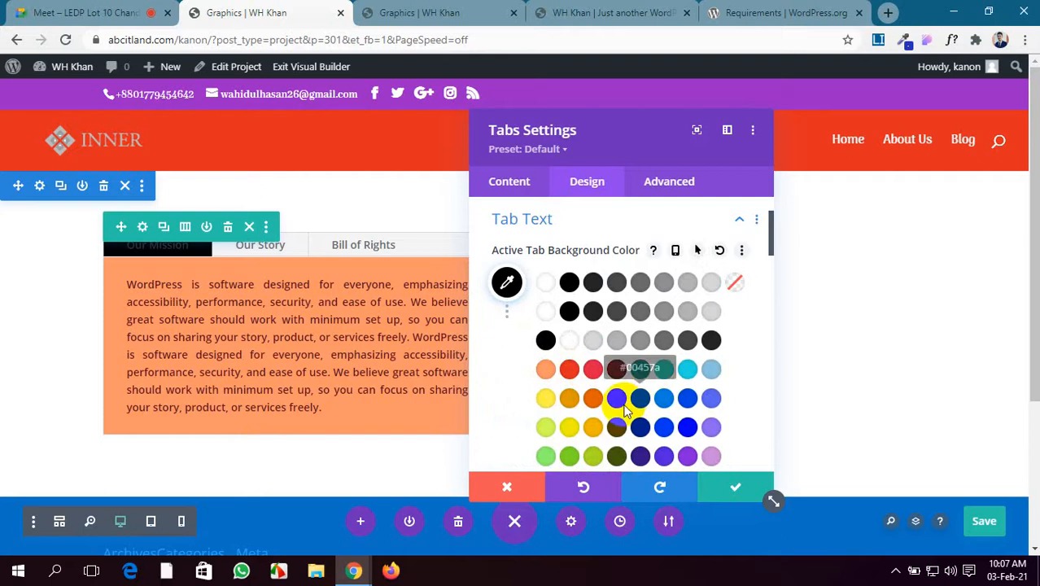
left_click(570, 456)
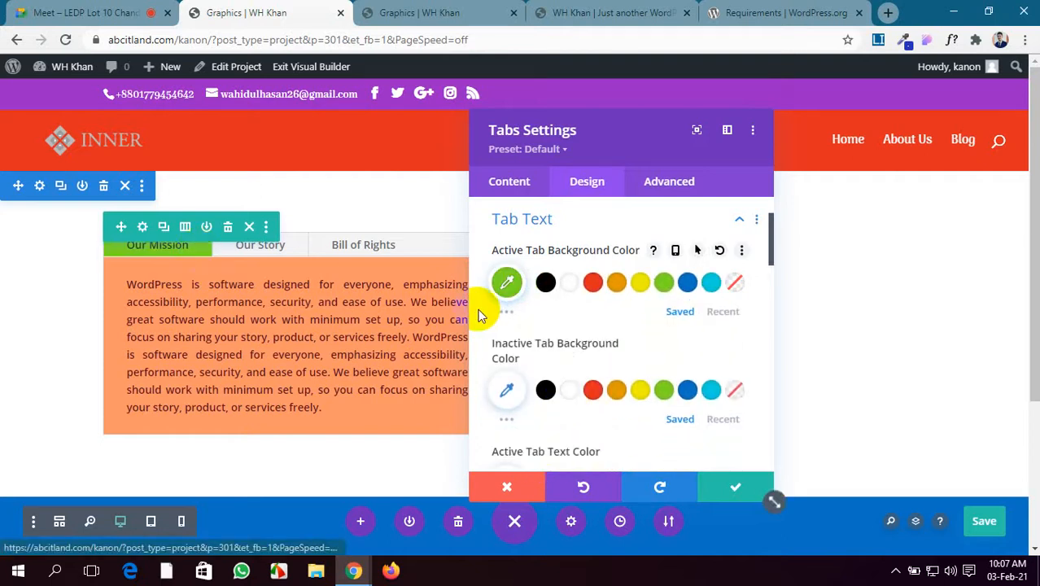
Step: Set the active tab text colour to blue #0400f0
scroll(513, 319, "down", 2)
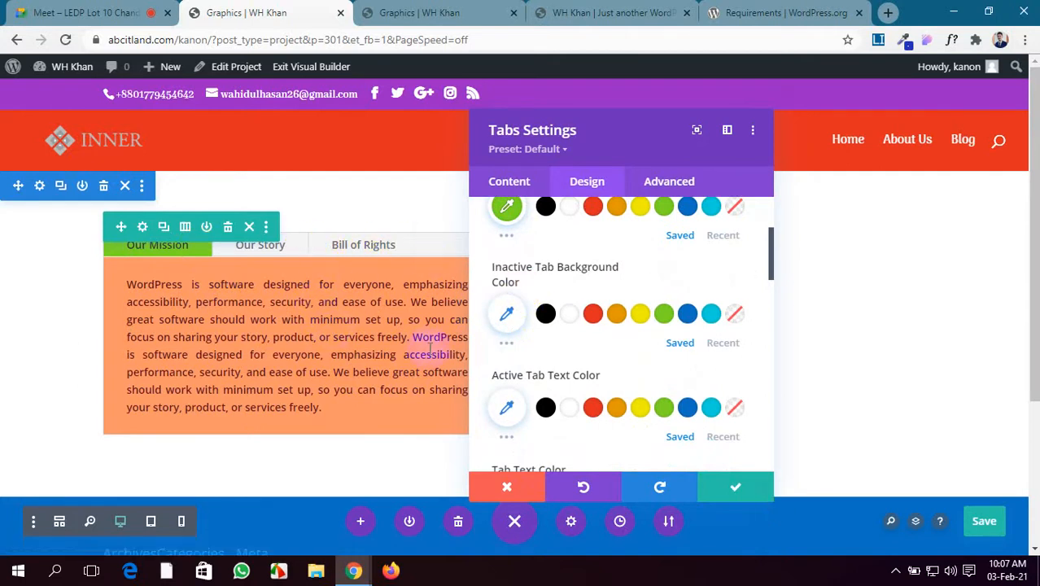
left_click(506, 440)
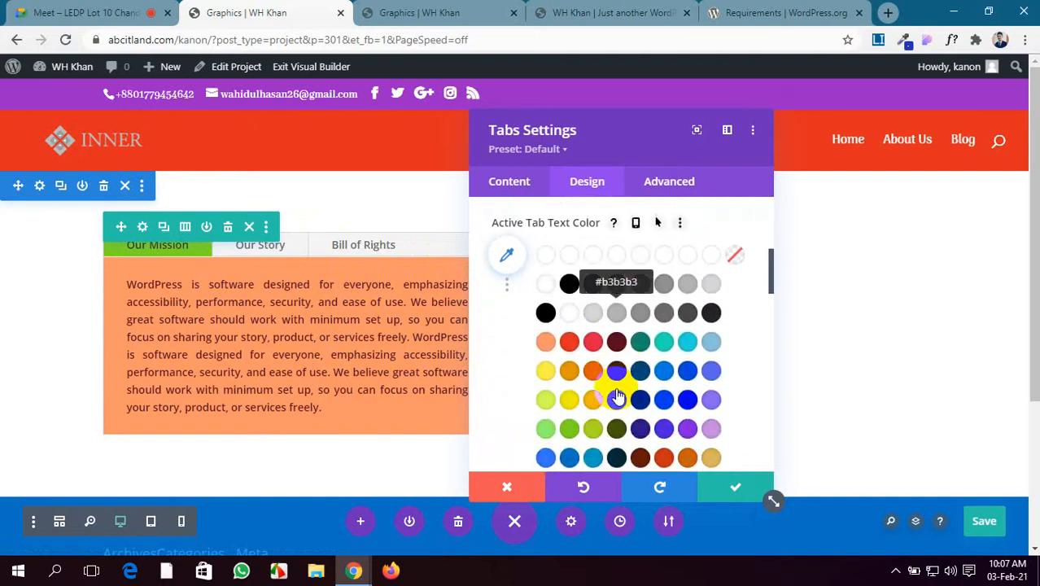
scroll(616, 395, "down", 1)
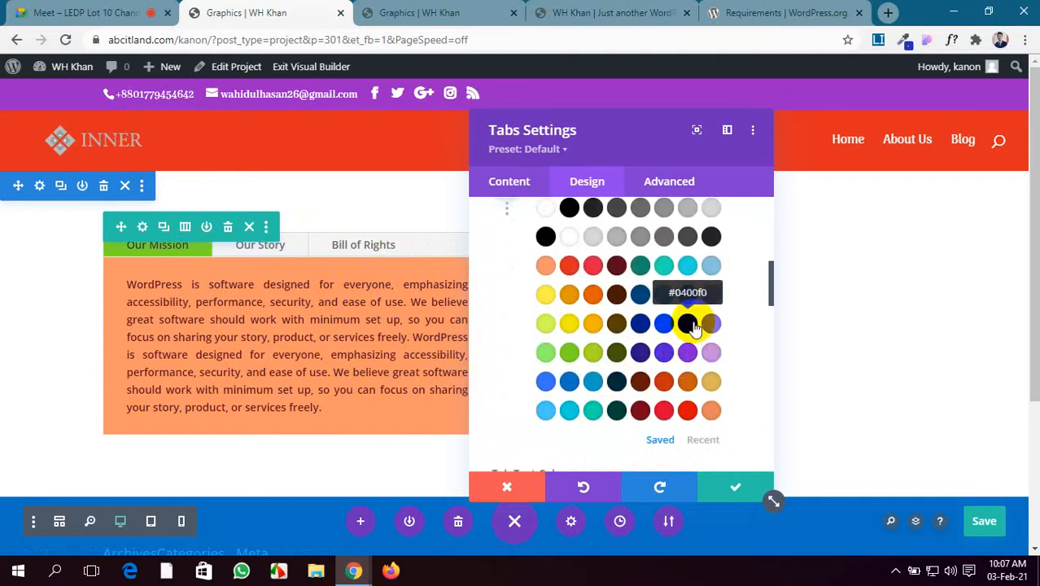
left_click(687, 323)
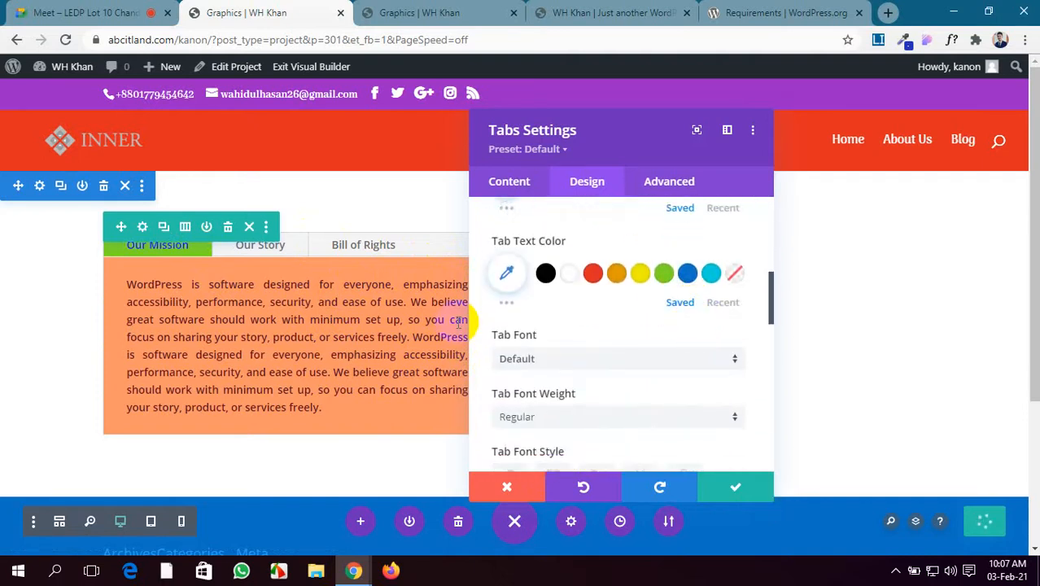
scroll(556, 324, "up", 1)
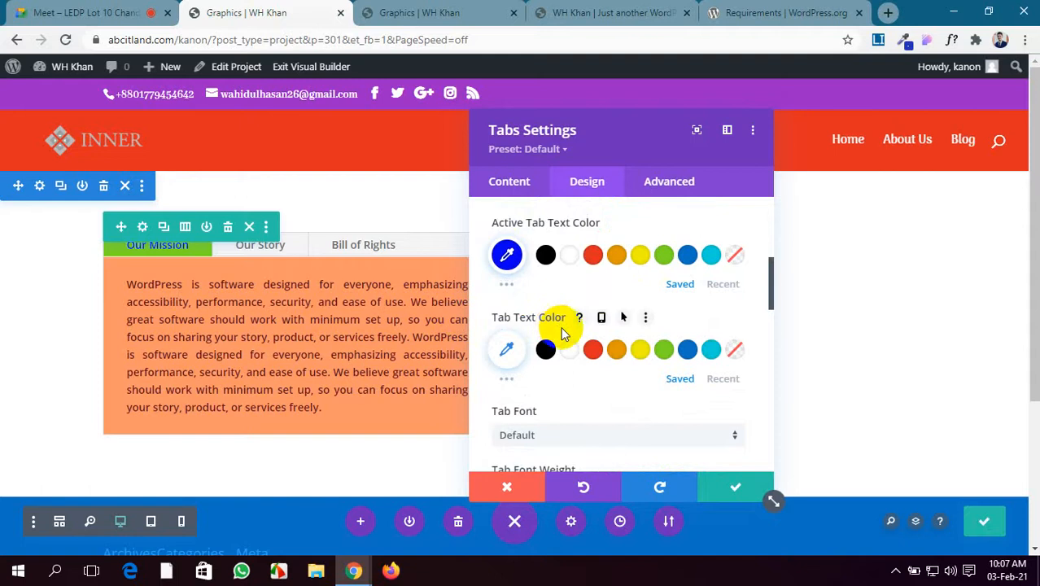
scroll(561, 334, "up", 1)
scroll(567, 334, "up", 1)
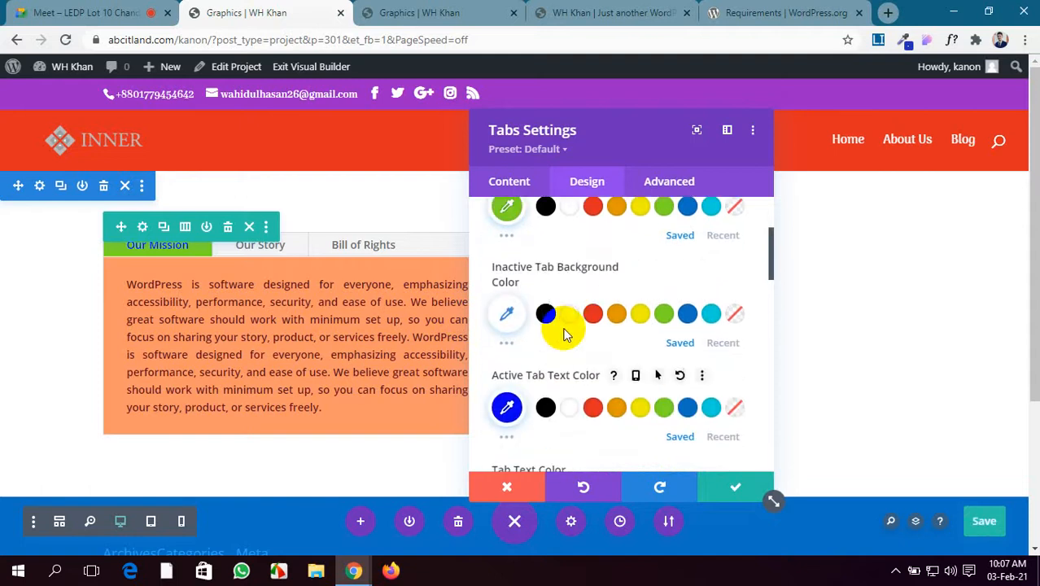
scroll(538, 285, "up", 1)
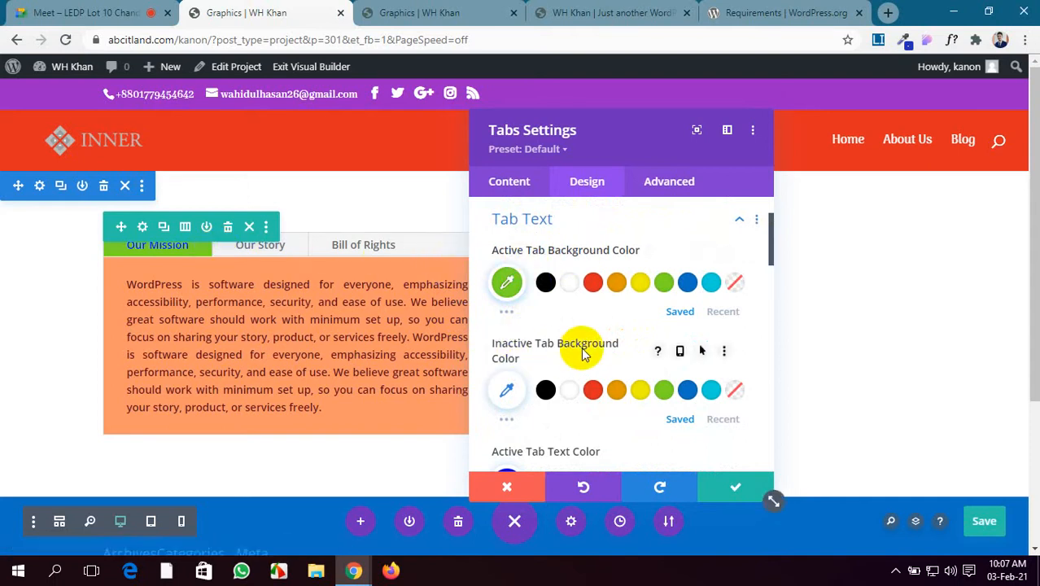
Step: Set the inactive tab background colour to dark grey #242424
scroll(582, 352, "down", 1)
left_click(509, 345)
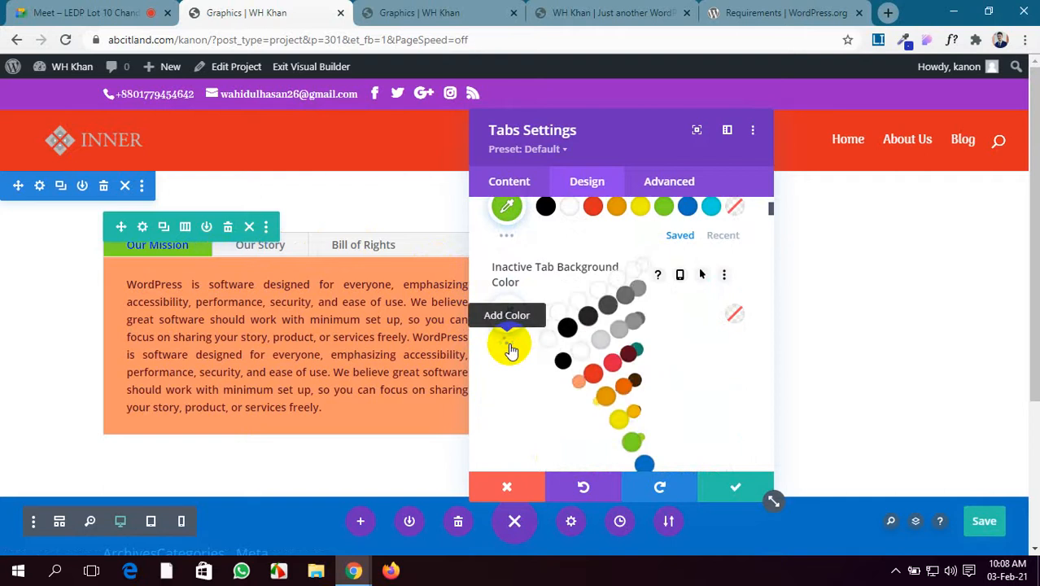
left_click(686, 429)
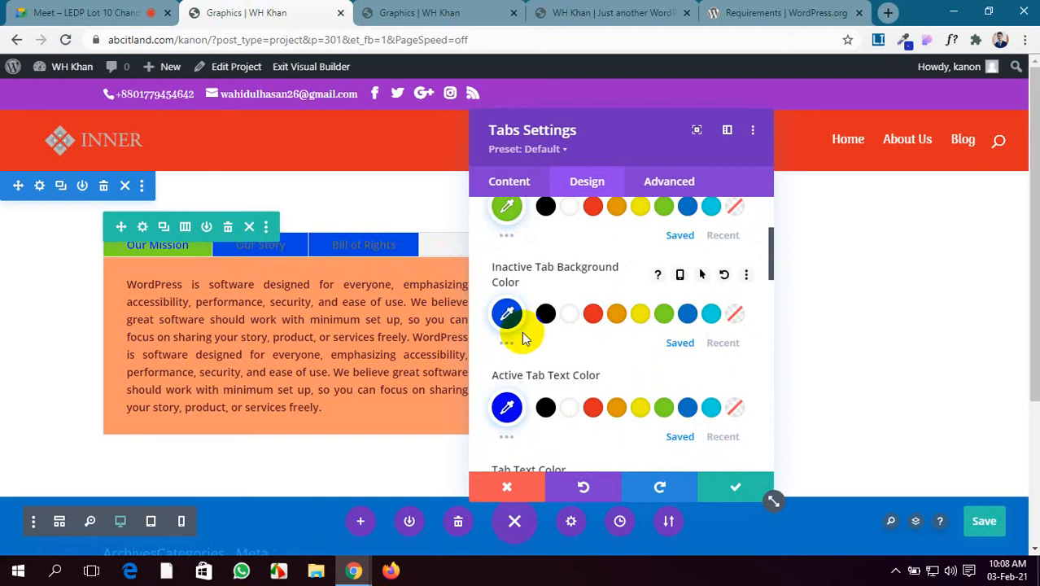
left_click(499, 343)
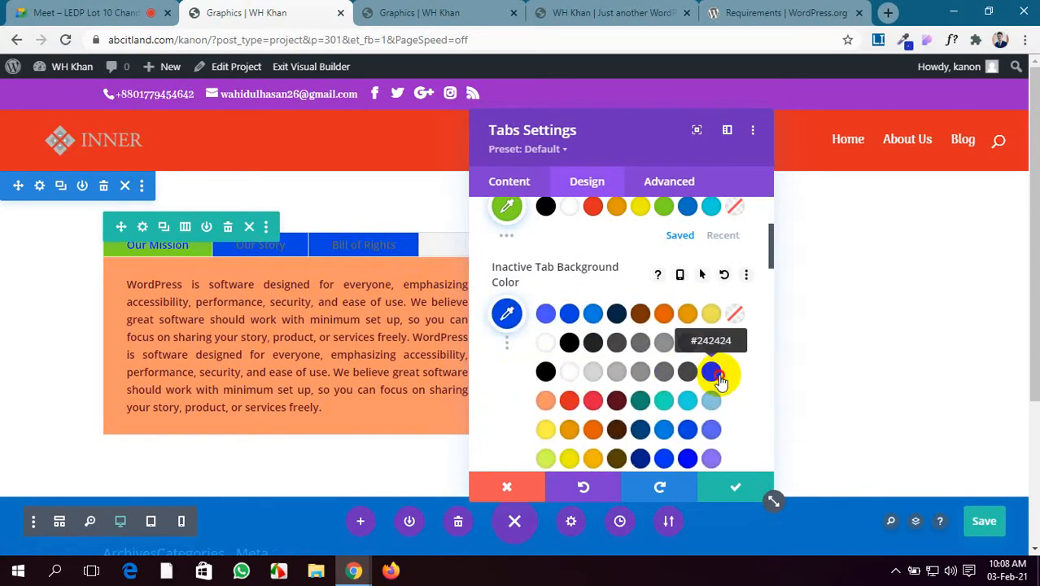
left_click(716, 375)
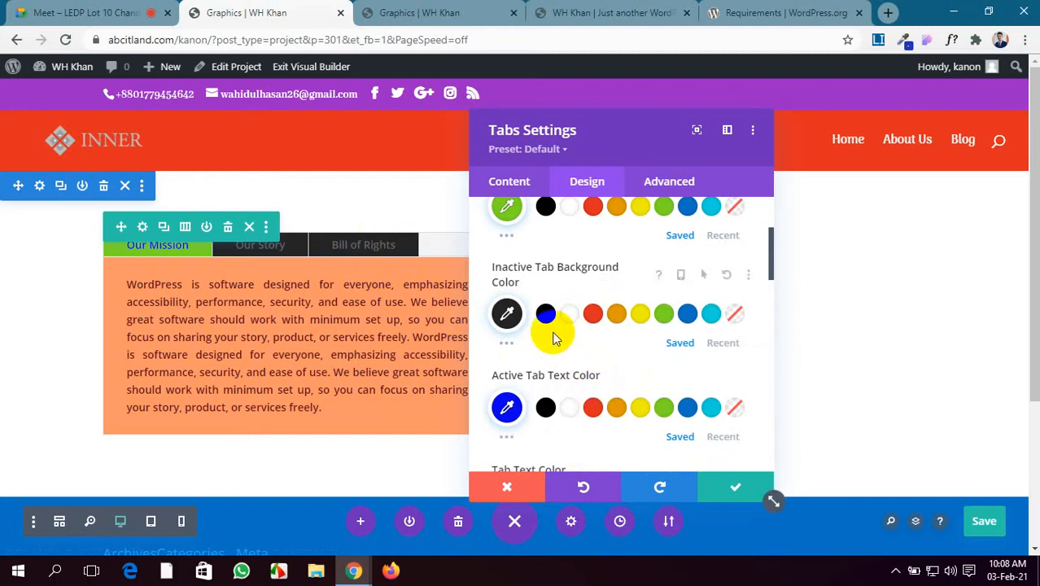
Step: Make the inactive tab text white and save the page
scroll(541, 329, "down", 1)
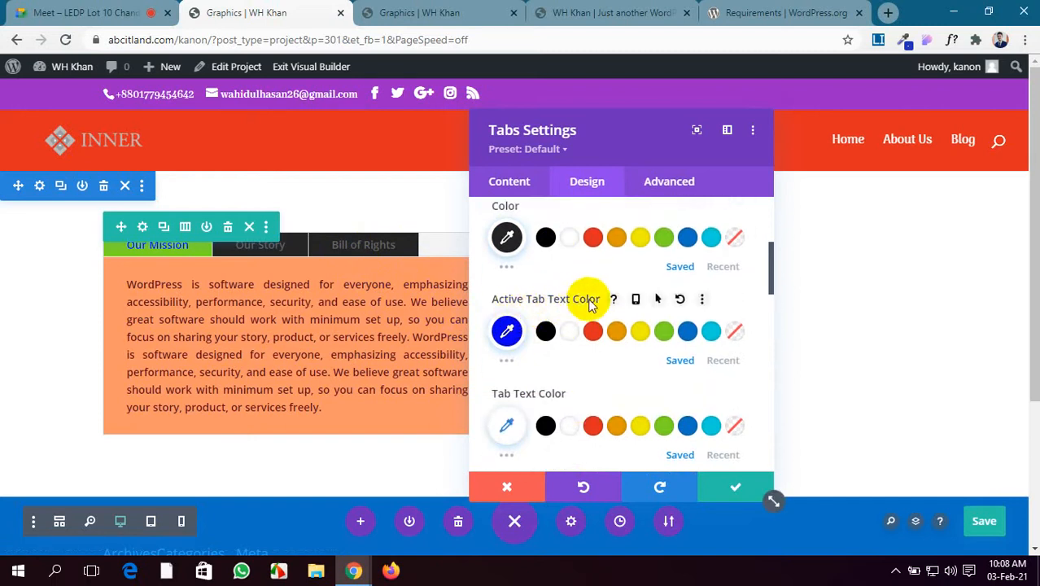
scroll(626, 337, "down", 1)
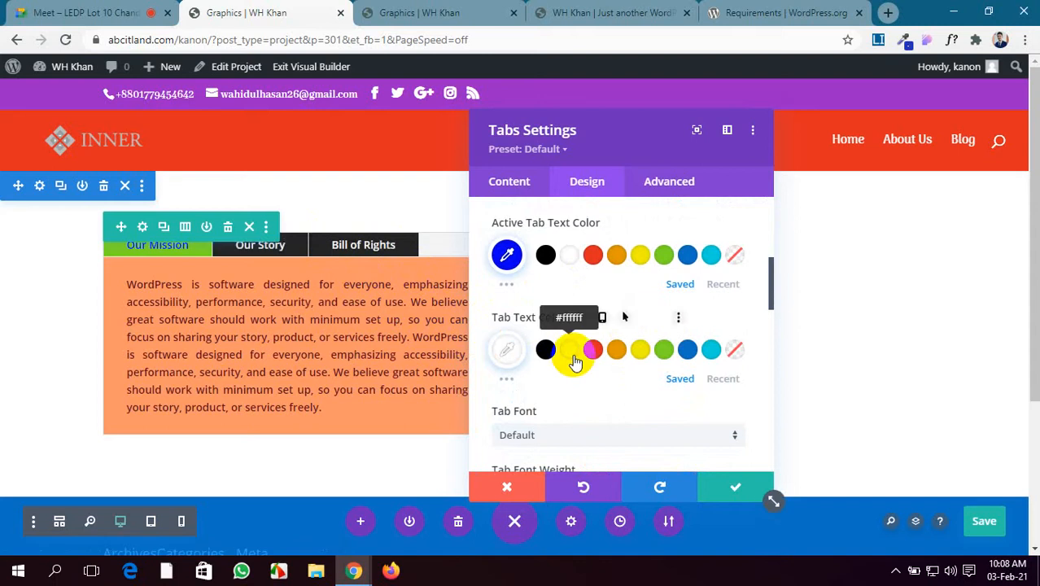
left_click(571, 354)
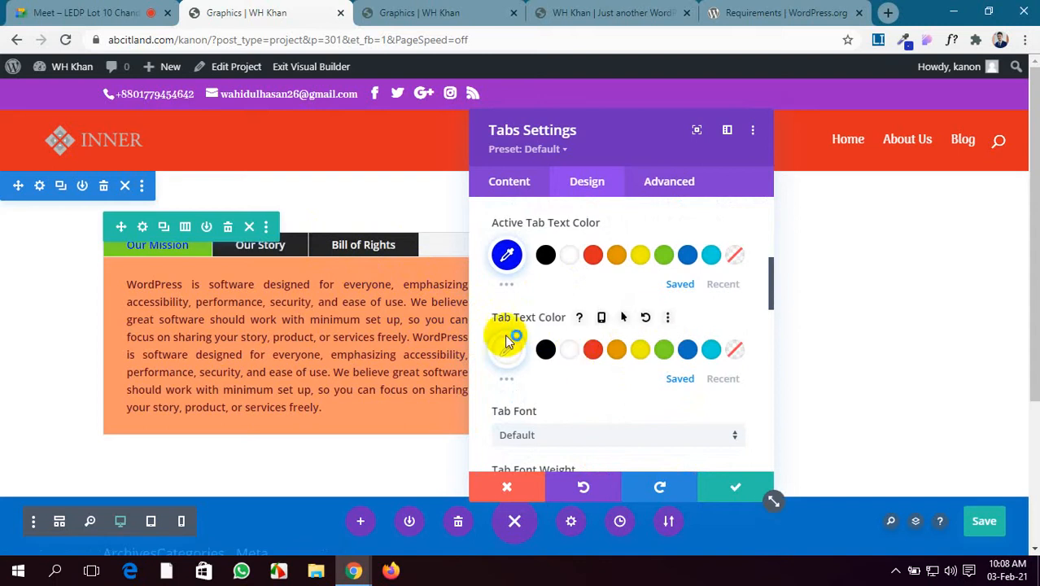
left_click(982, 524)
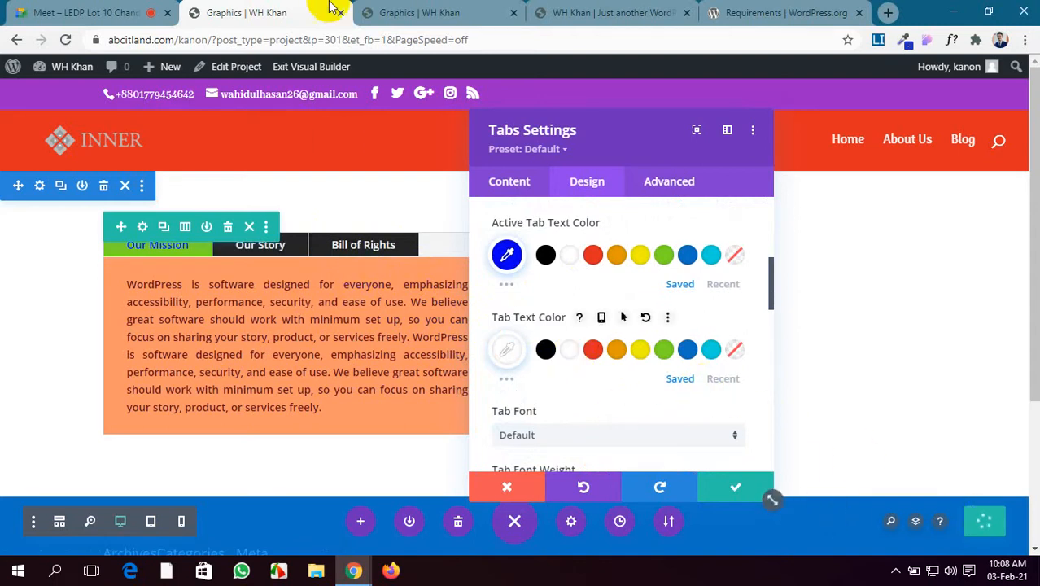
Step: Review the Design colour options, then switch to the live Graphics project page tab
scroll(545, 223, "up", 3)
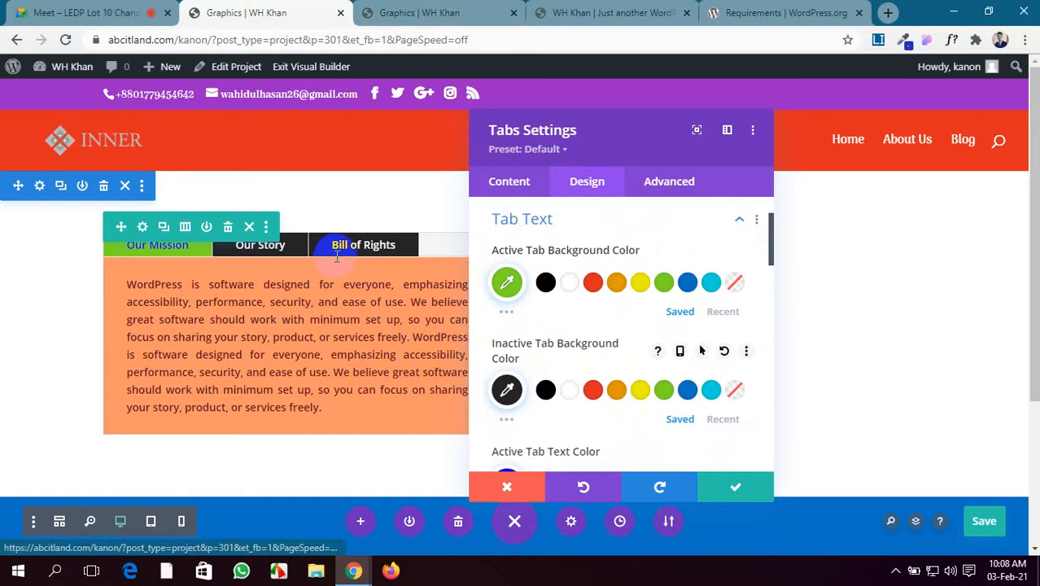
scroll(610, 314, "down", 2)
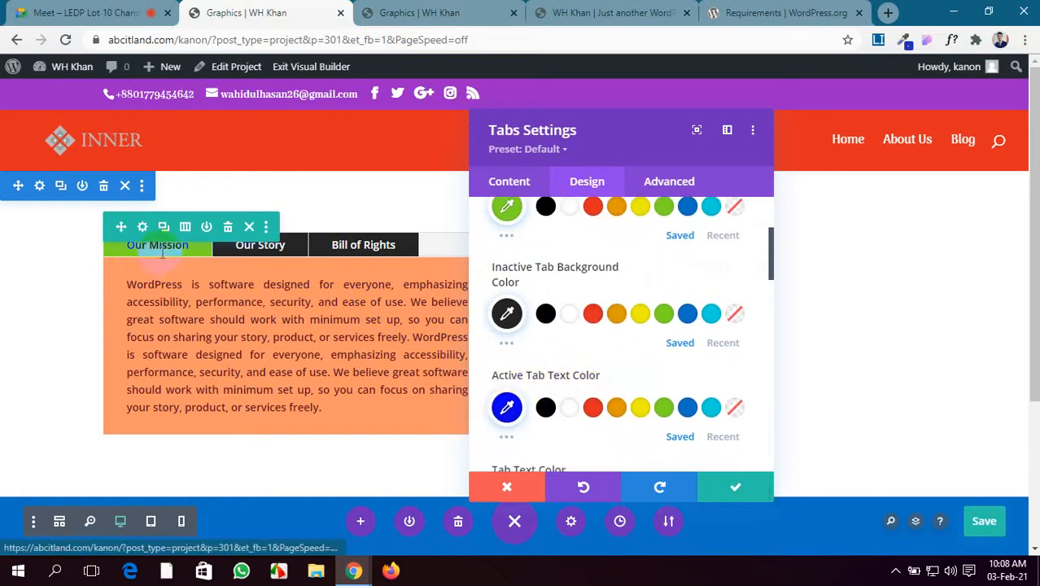
scroll(464, 342, "down", 3)
scroll(515, 366, "down", 2)
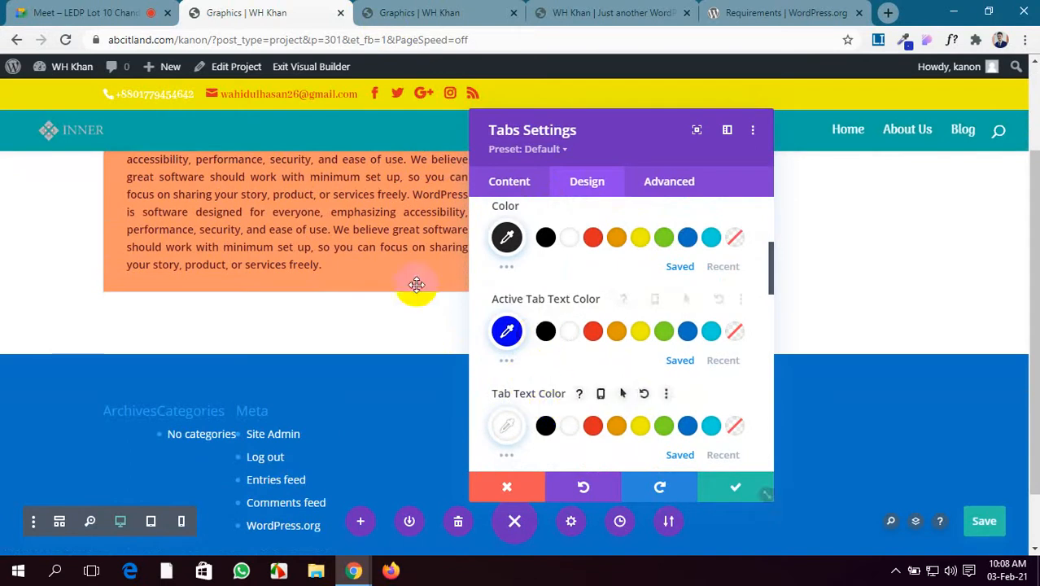
scroll(413, 283, "up", 2)
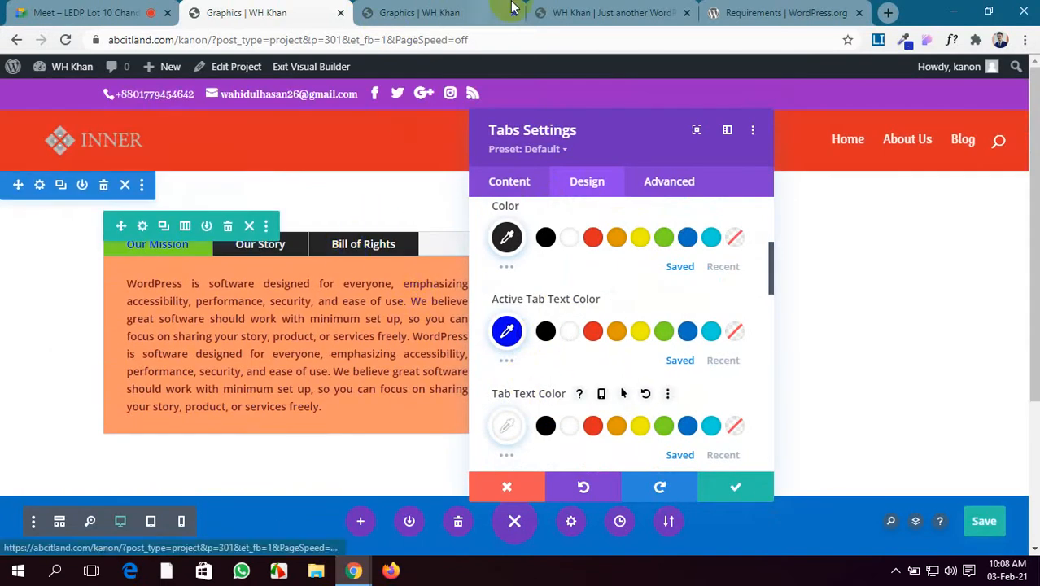
left_click(488, 11)
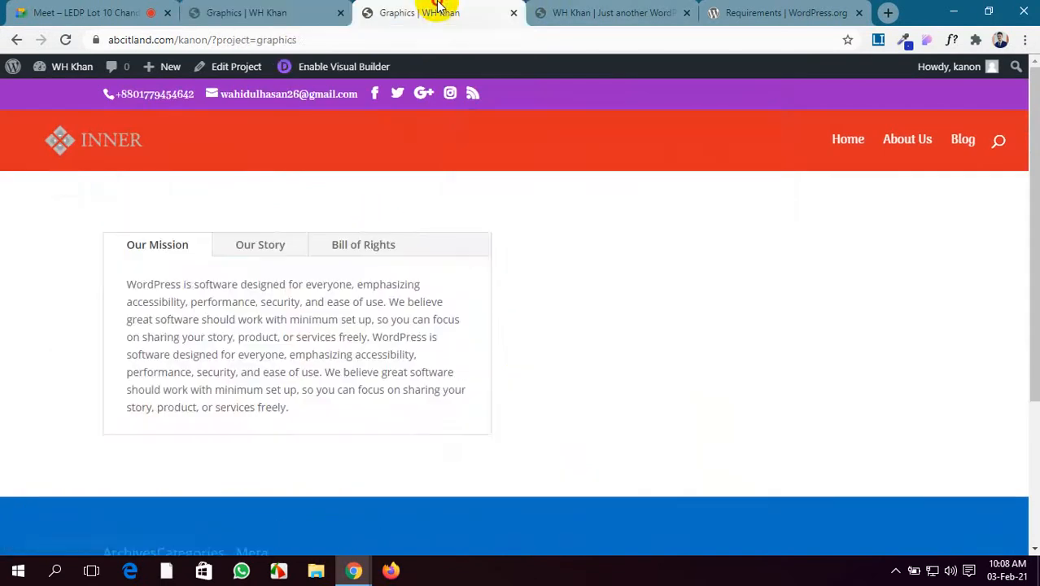
Step: Reload the live page, test the Our Story, Bill of Rights and Our Mission tabs, then return to the builder
left_click(67, 40)
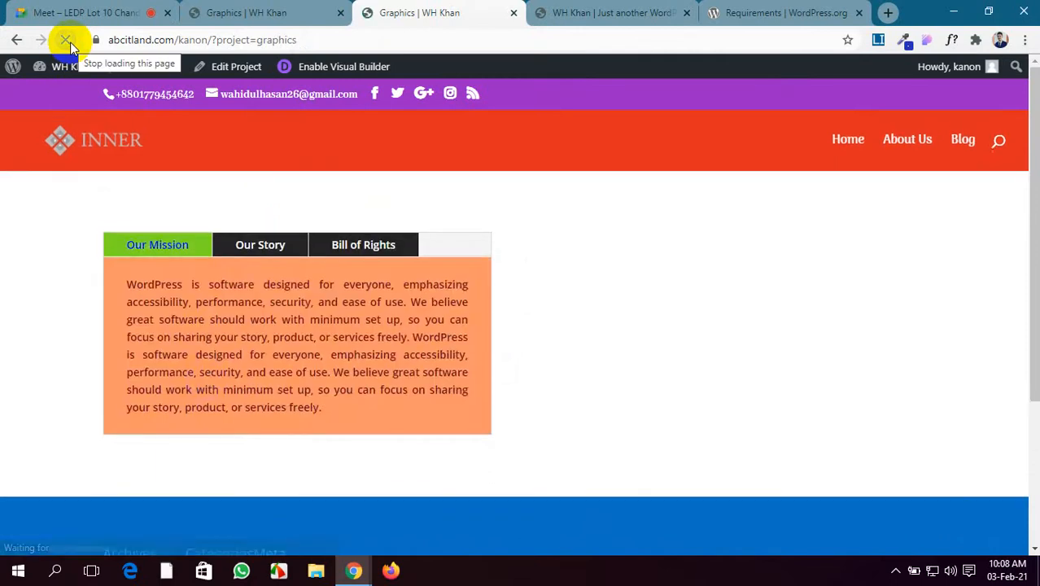
left_click(235, 258)
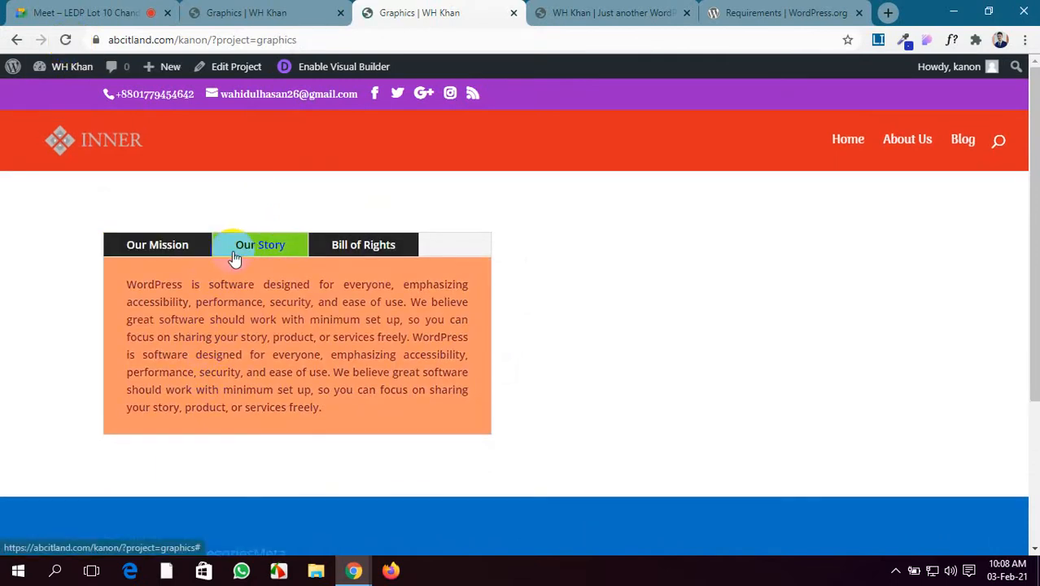
left_click(329, 255)
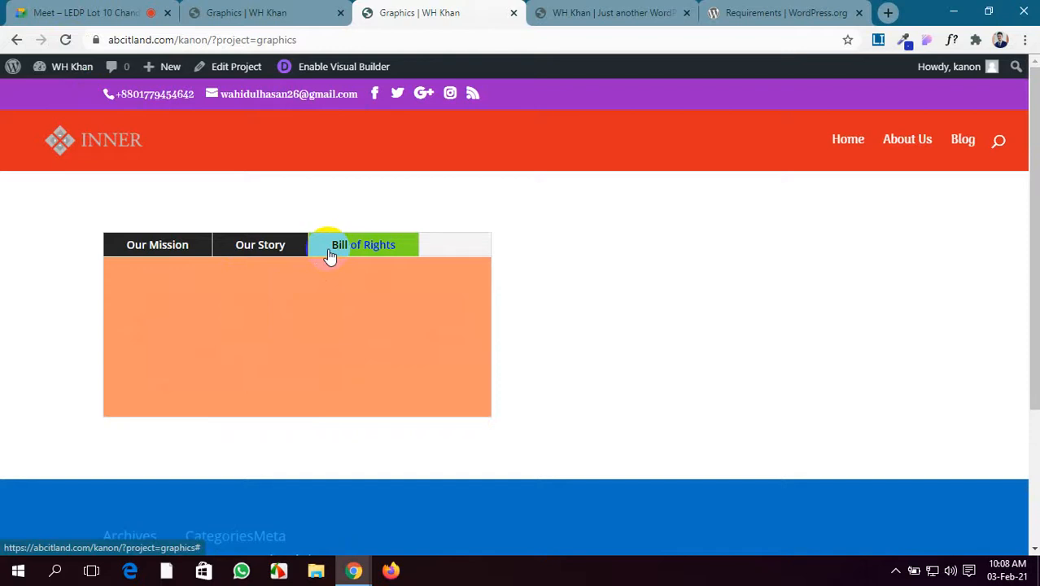
left_click(282, 251)
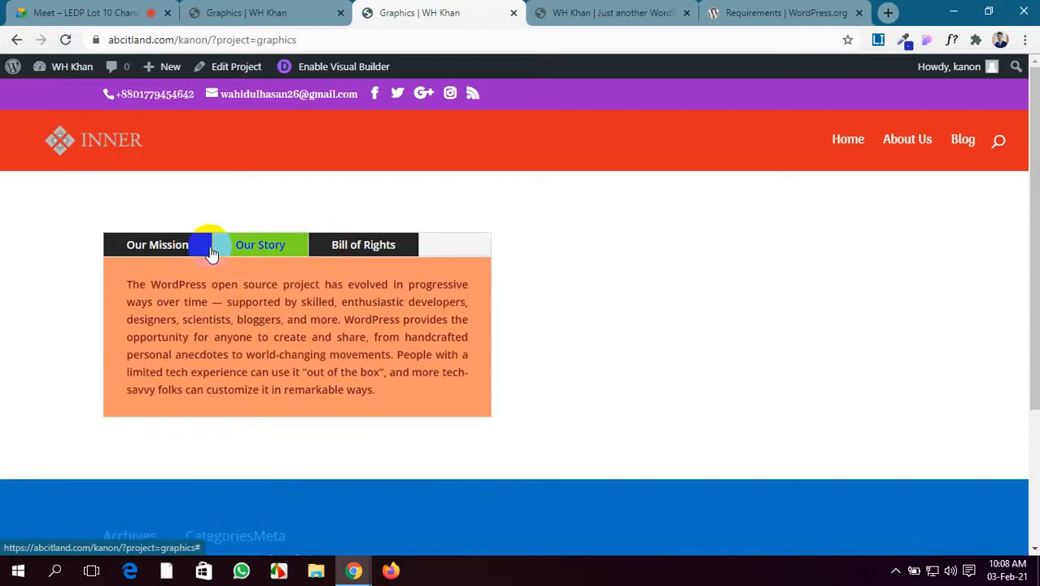
left_click(210, 252)
left_click(248, 250)
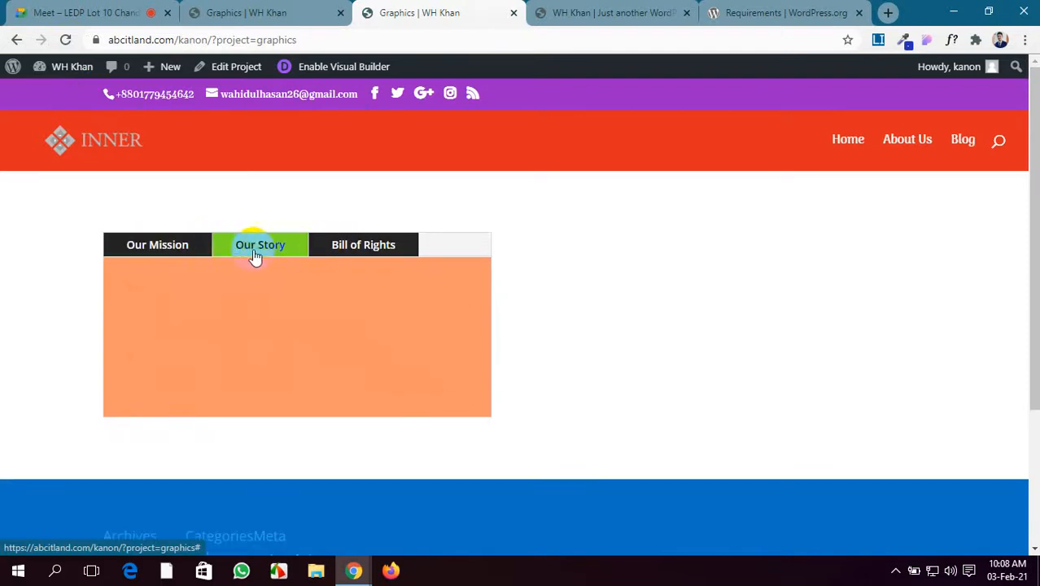
left_click(329, 255)
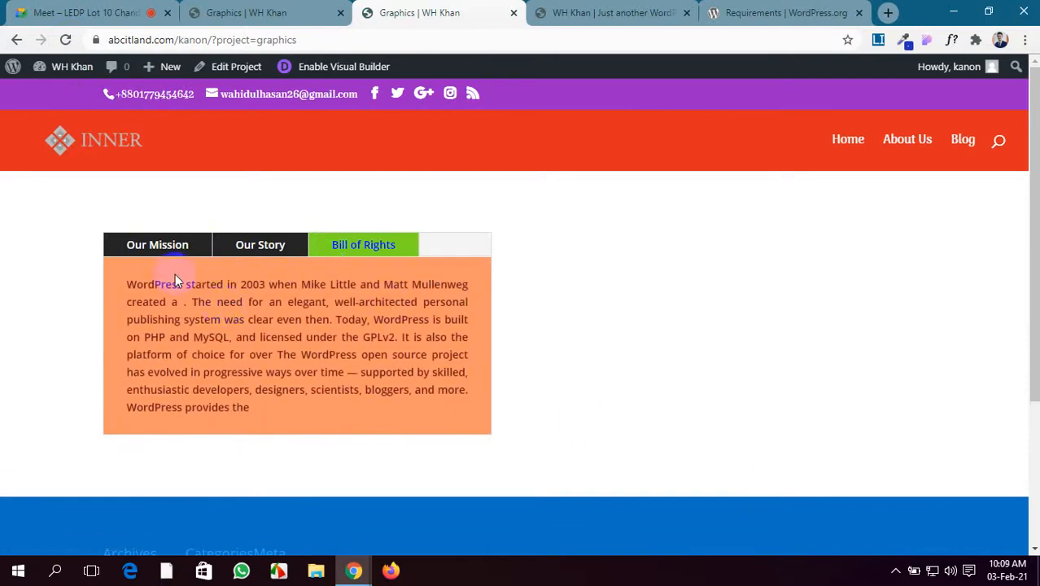
left_click(187, 245)
left_click(244, 12)
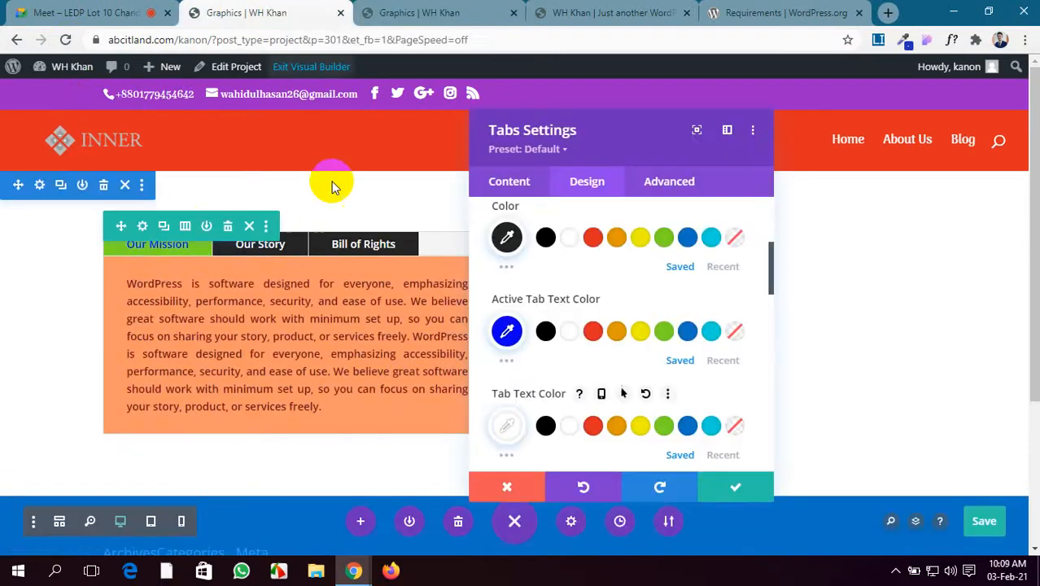
Step: Scroll past the Tab Text options, expand Sizing, then open the Tabs module's Spacing section
scroll(610, 399, "down", 5)
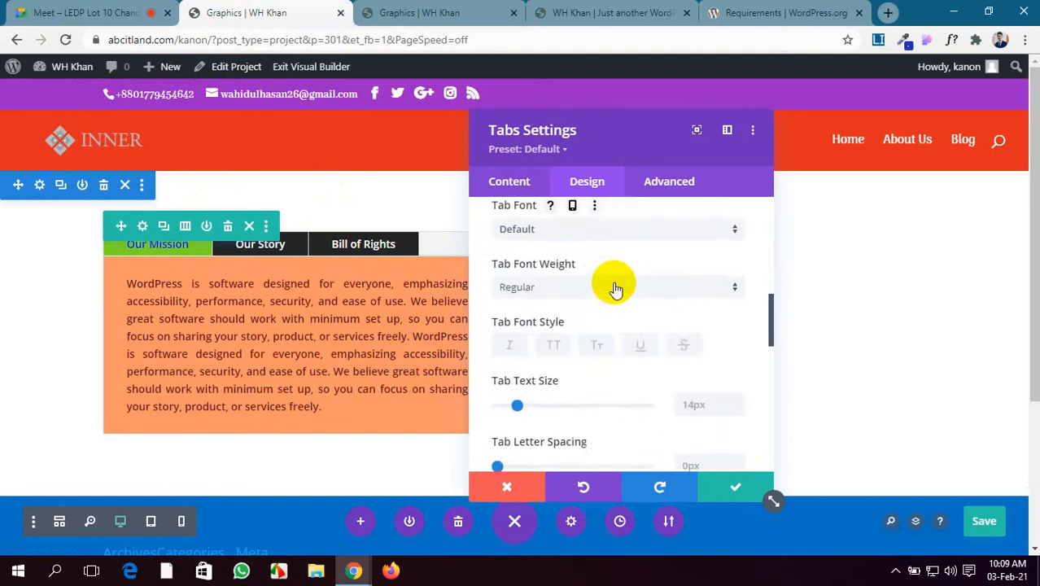
scroll(616, 291, "down", 2)
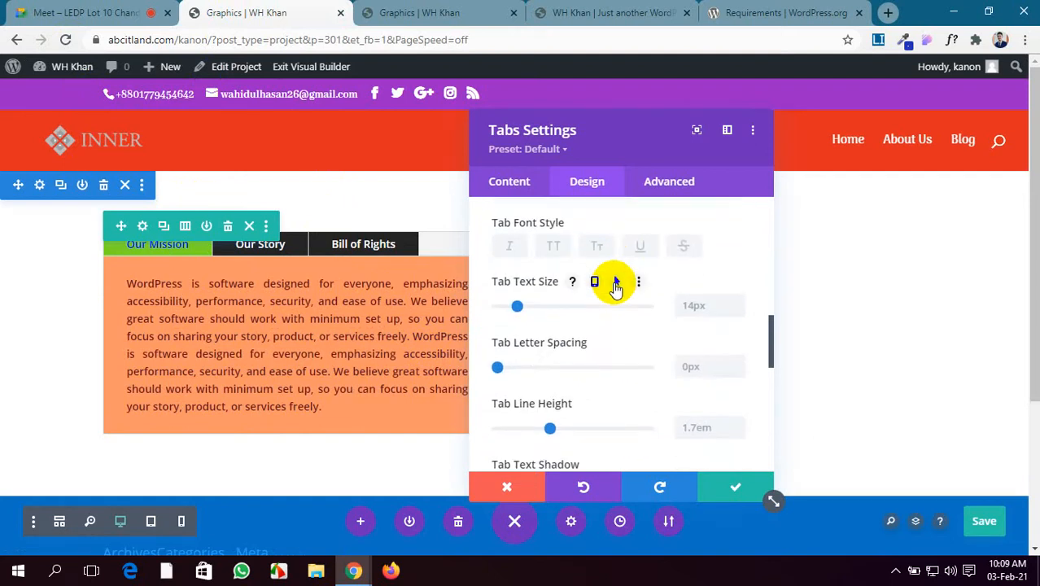
scroll(616, 289, "down", 2)
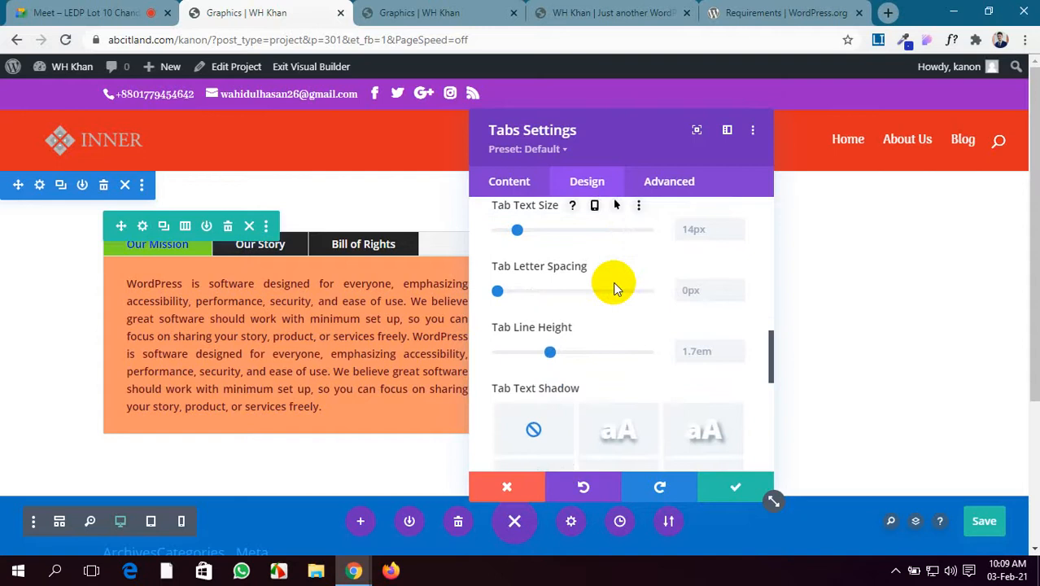
scroll(615, 289, "down", 2)
scroll(616, 289, "down", 2)
scroll(610, 278, "up", 3)
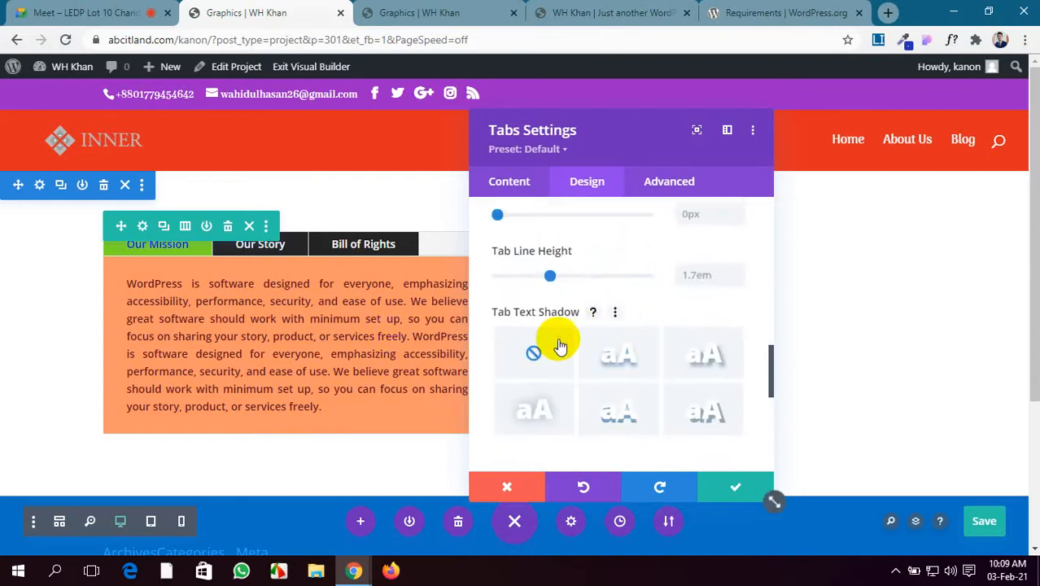
scroll(558, 340, "down", 2)
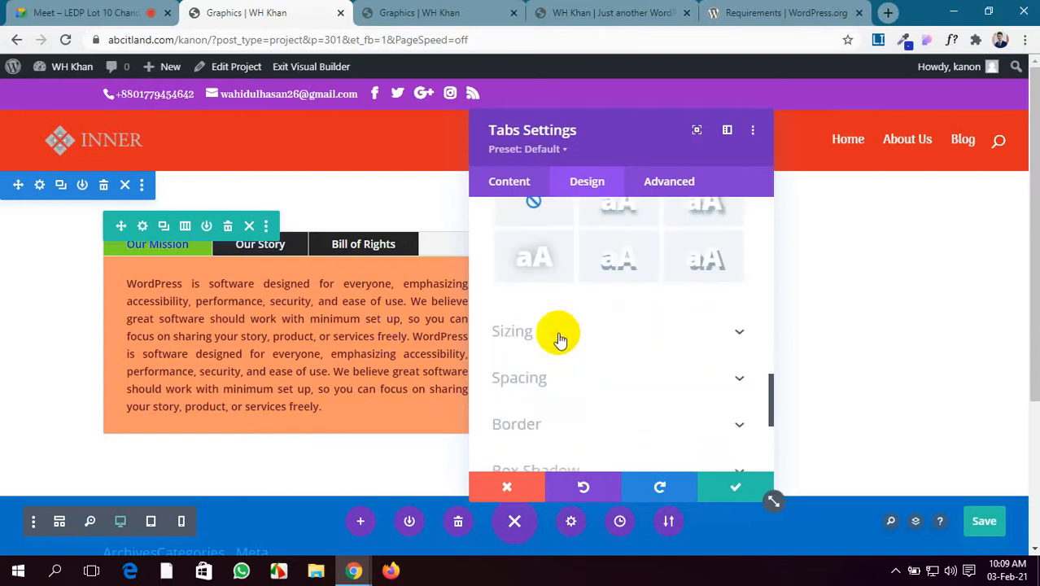
scroll(631, 341, "down", 3)
scroll(631, 339, "up", 3)
left_click(631, 337)
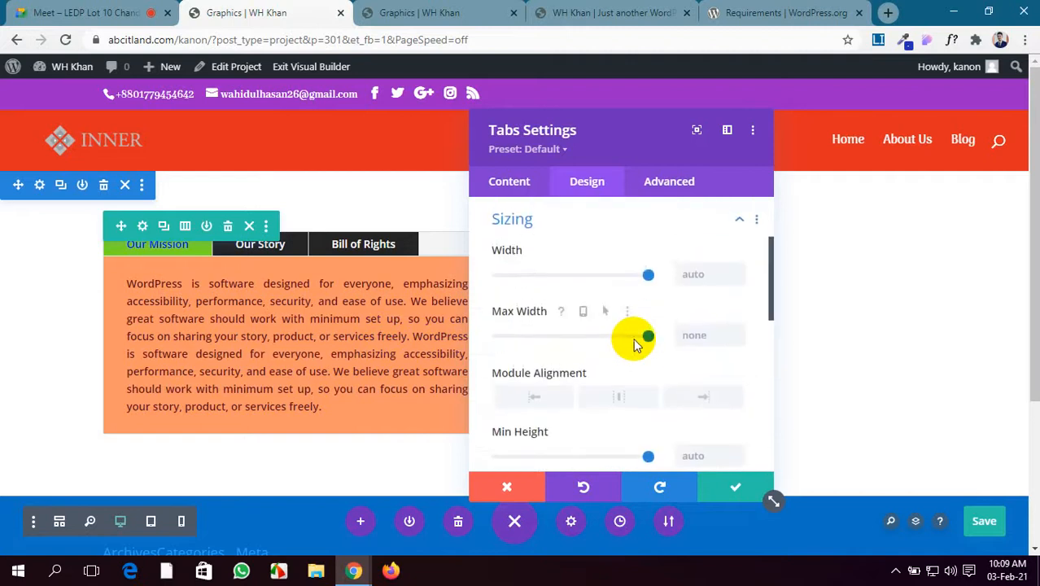
scroll(556, 288, "down", 2)
scroll(555, 289, "down", 4)
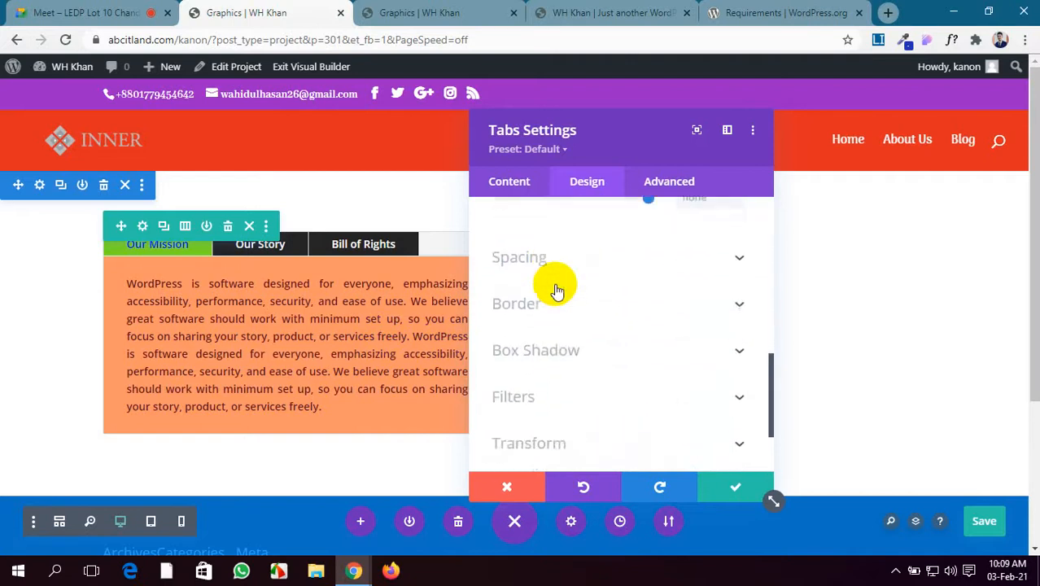
left_click(613, 262)
Step: Enter 20px top padding and link the top and bottom padding values
scroll(615, 269, "up", 1)
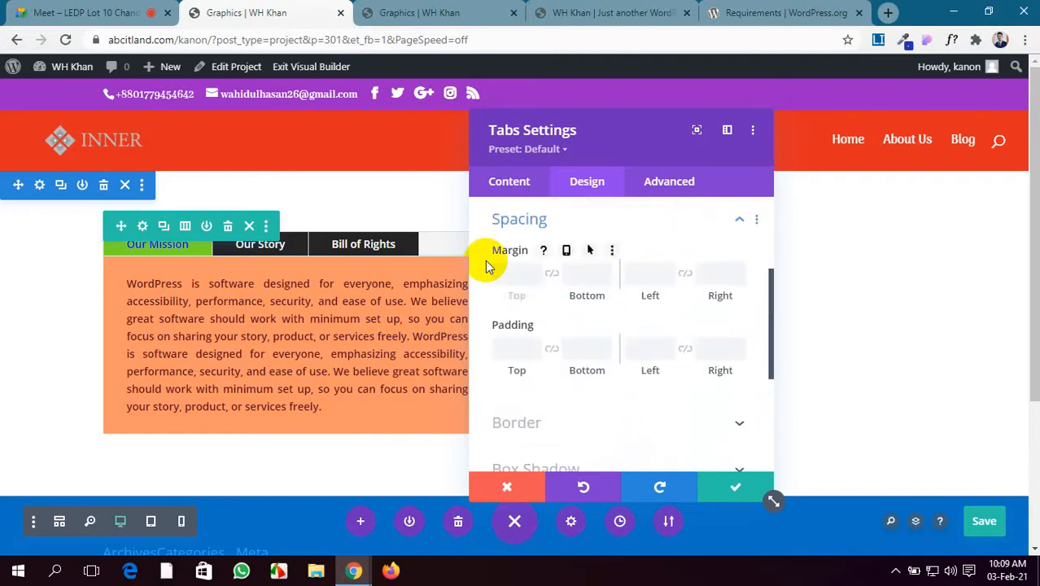
left_click(516, 343)
type("20")
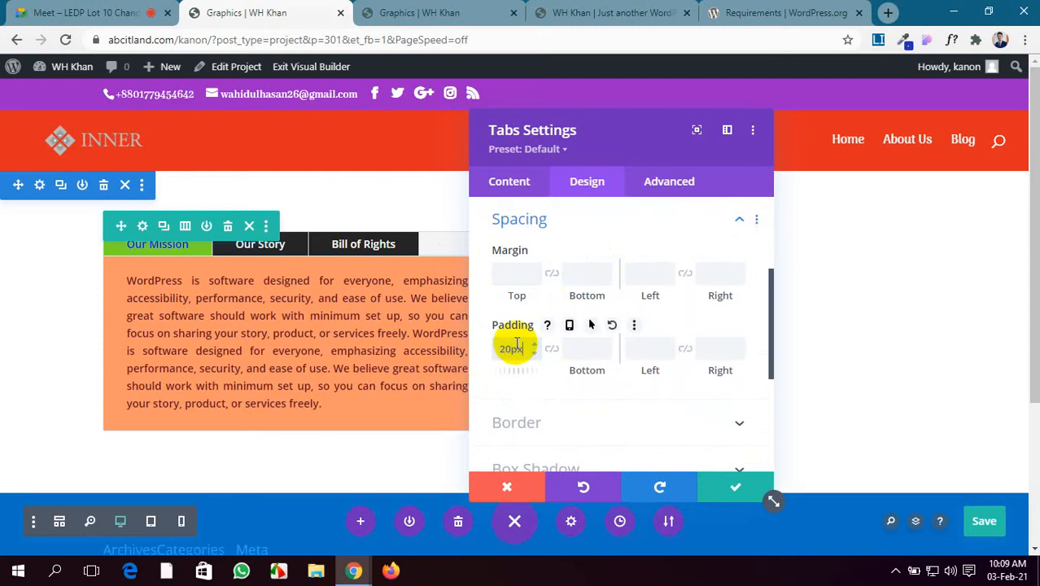
left_click(552, 349)
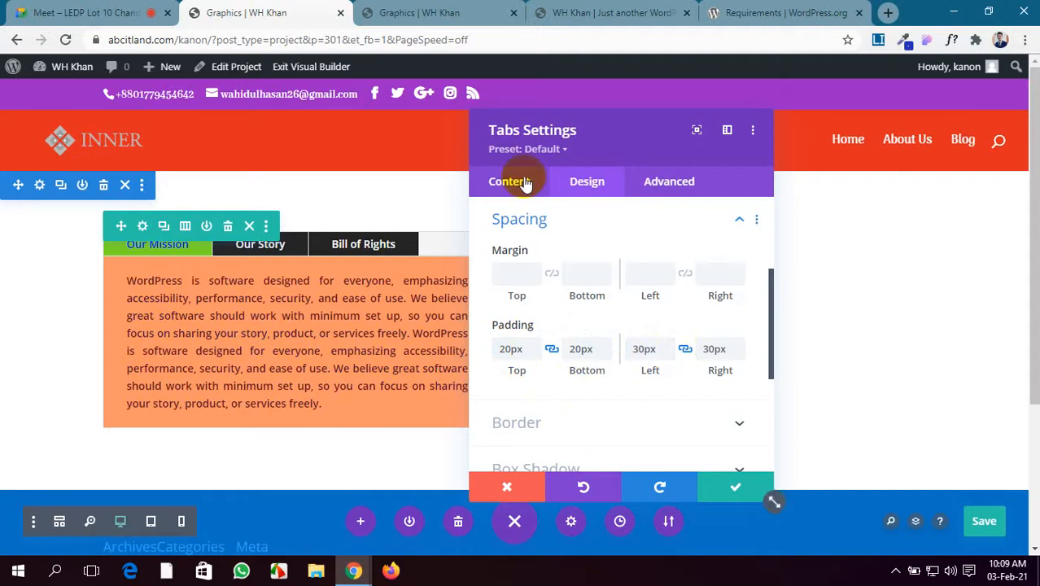
Step: Drag the settings panel aside to view the padded tabs, then move it back
left_click_drag(636, 131, 786, 143)
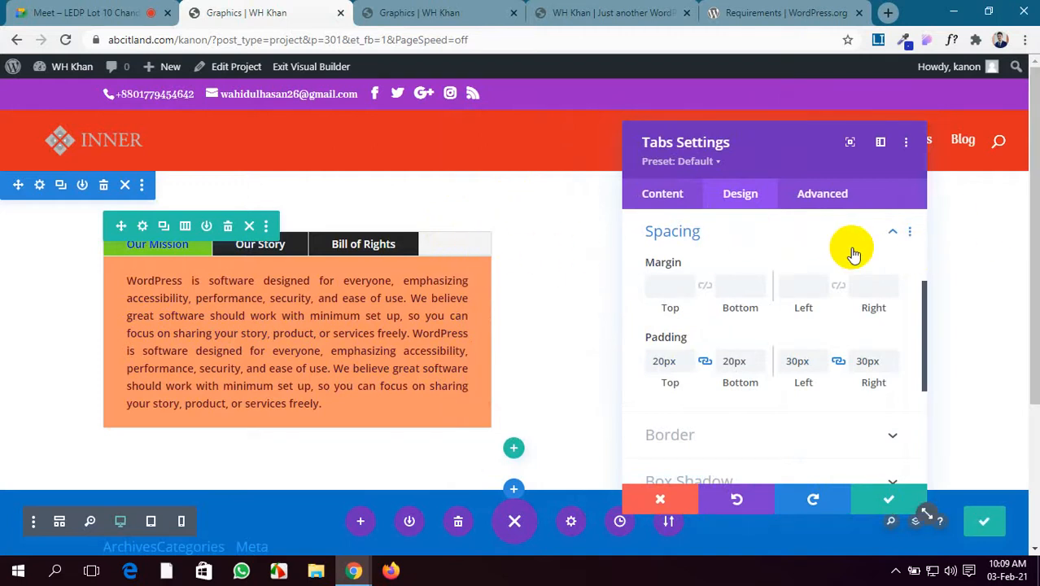
left_click_drag(760, 144, 636, 140)
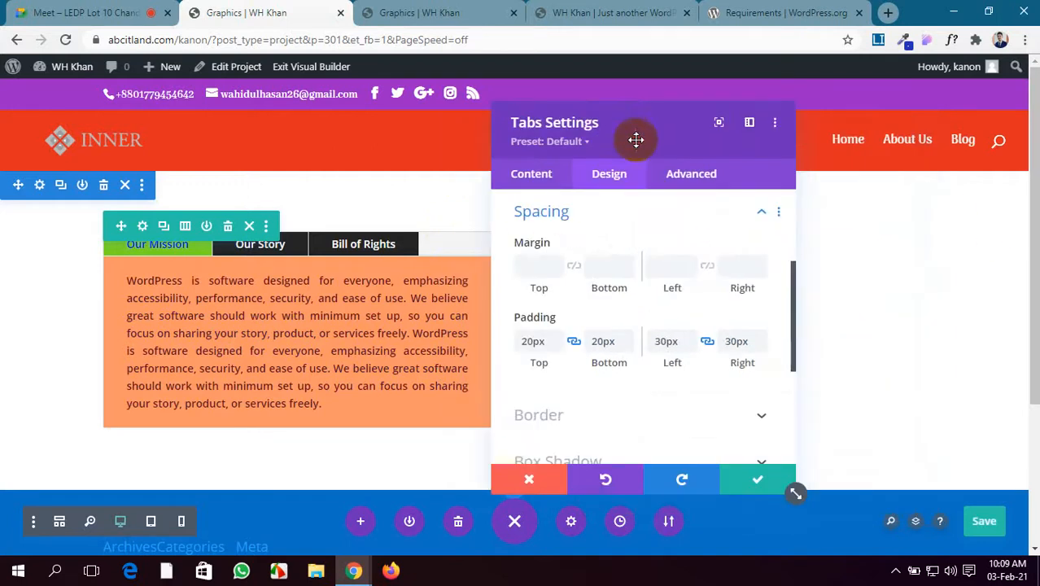
scroll(645, 295, "down", 3)
scroll(648, 298, "up", 1)
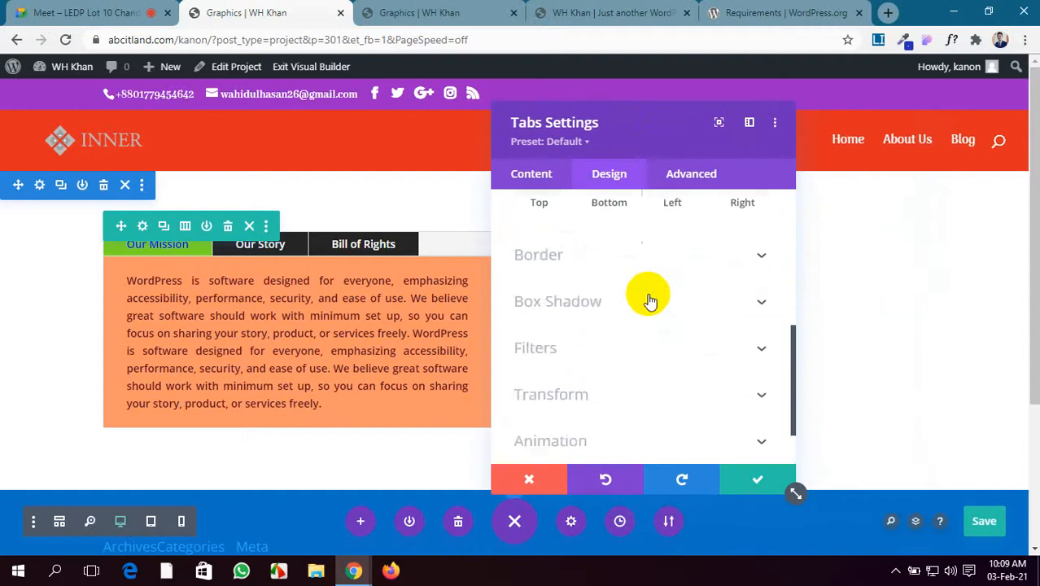
scroll(649, 301, "up", 1)
scroll(648, 294, "down", 1)
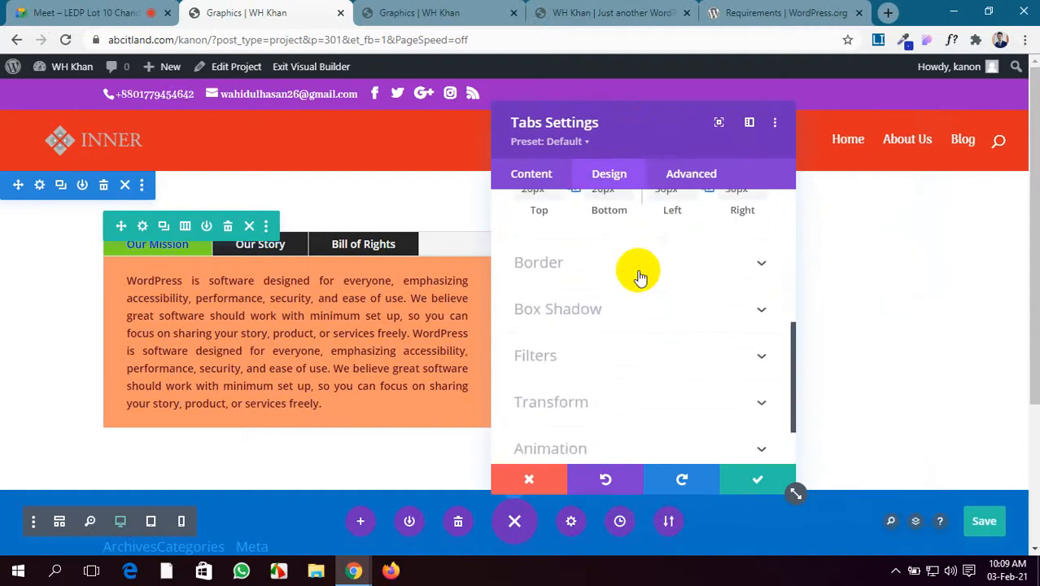
Step: Try a 3px red border on the Tabs module, then change the border width to 0
left_click(639, 274)
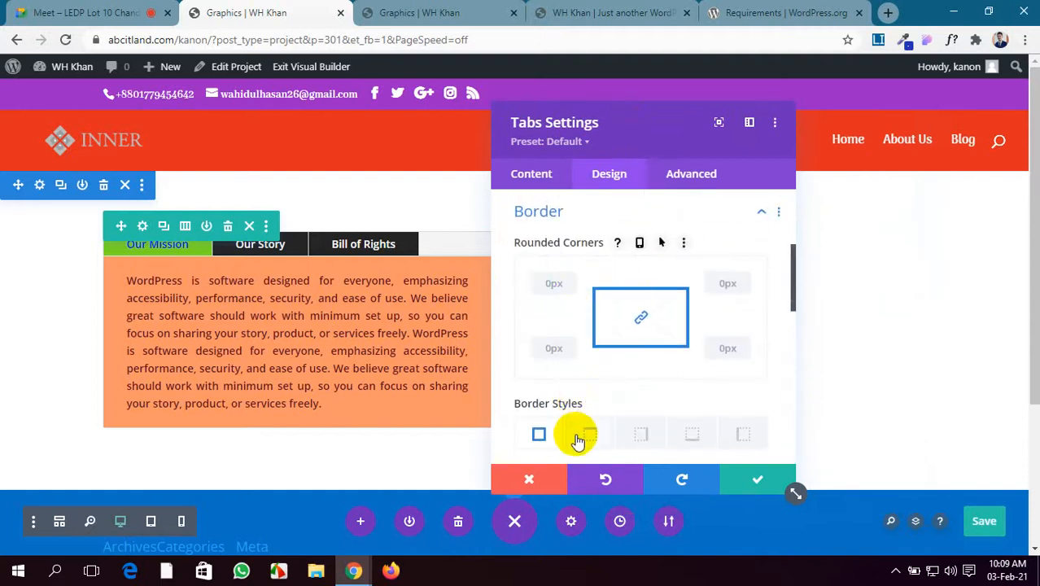
scroll(578, 424, "down", 2)
scroll(703, 317, "down", 2)
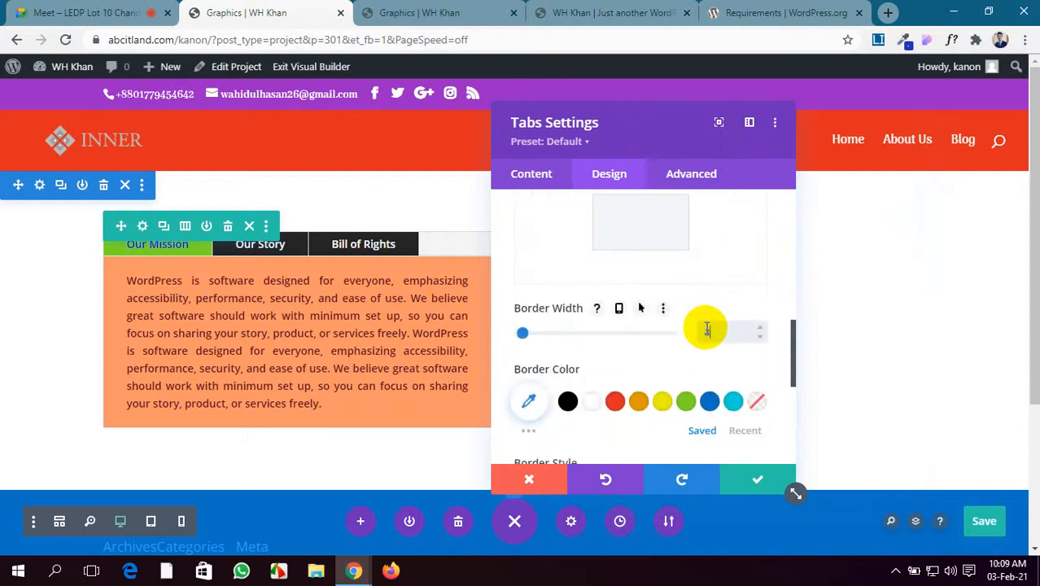
left_click(707, 329)
type("3")
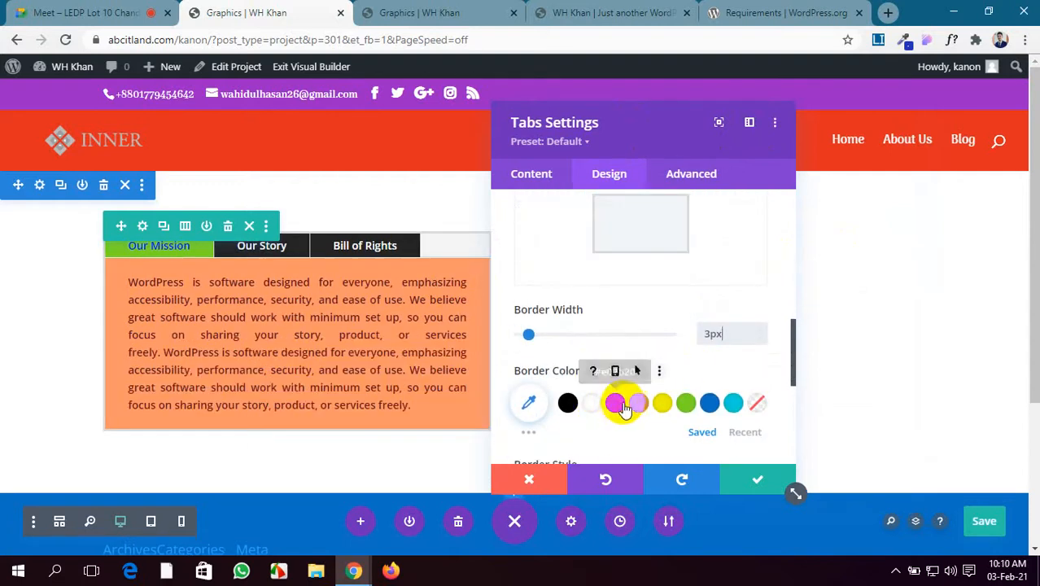
left_click(620, 406)
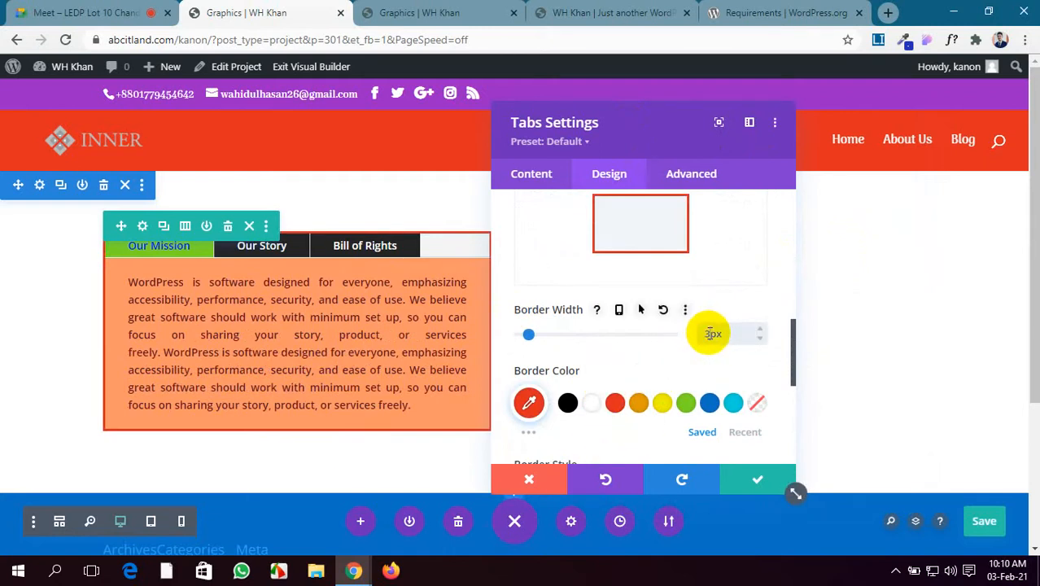
key("BackSpace")
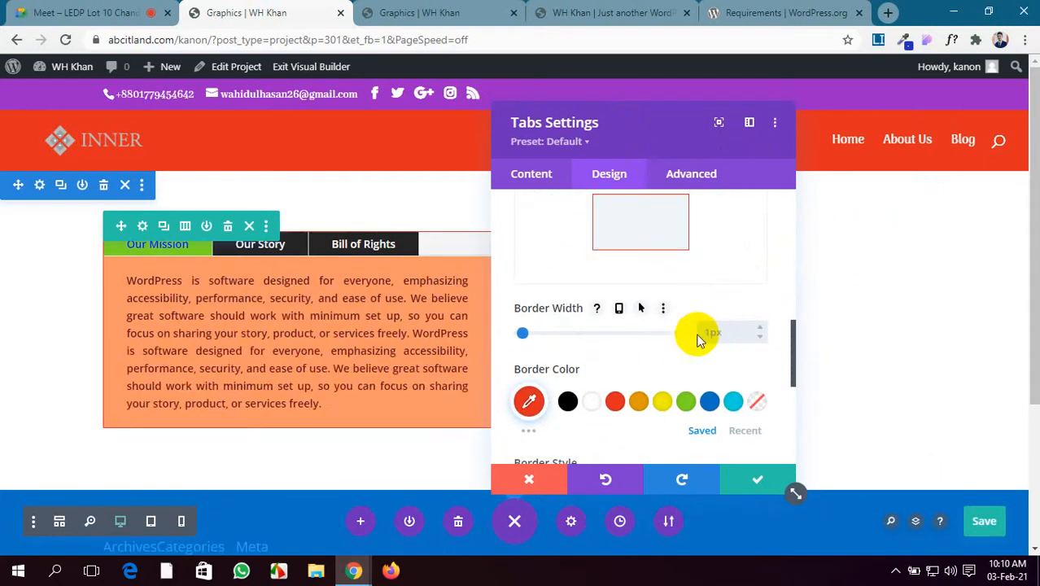
scroll(663, 332, "up", 2)
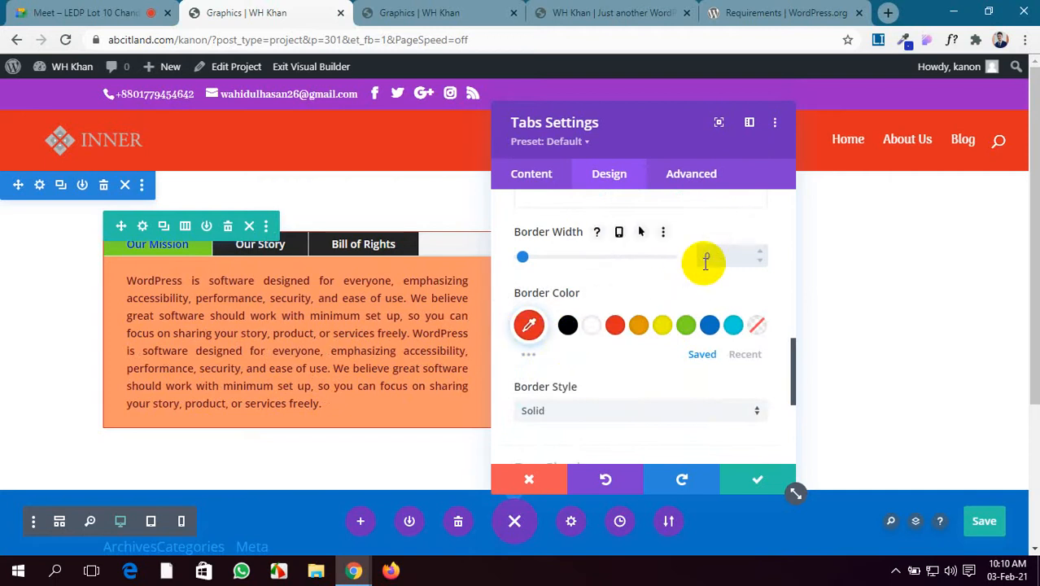
type("0")
scroll(645, 395, "down", 5)
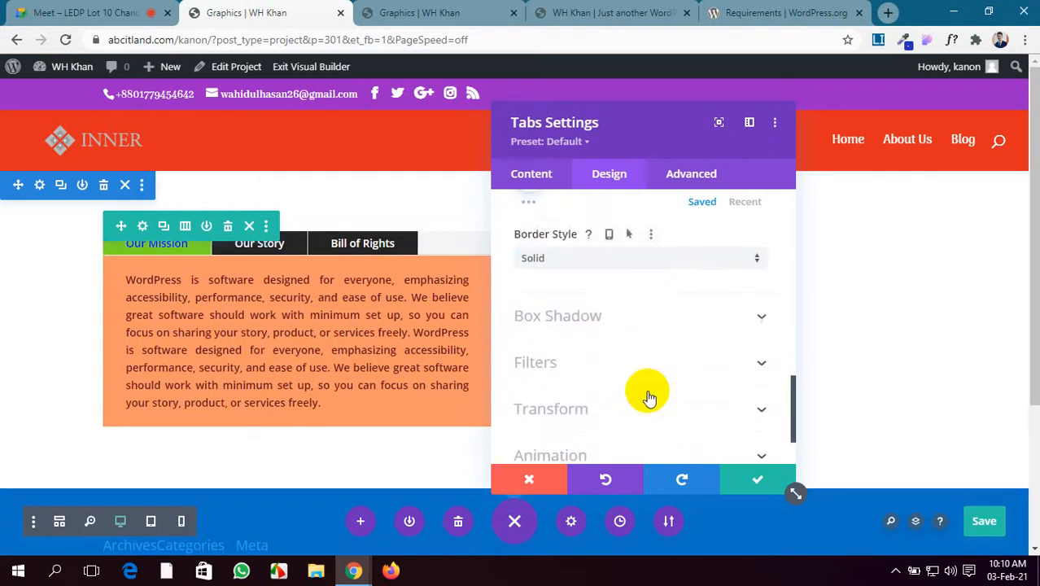
Step: Apply the second box shadow preset to the Tabs module with black colour and 0px spread
left_click(684, 245)
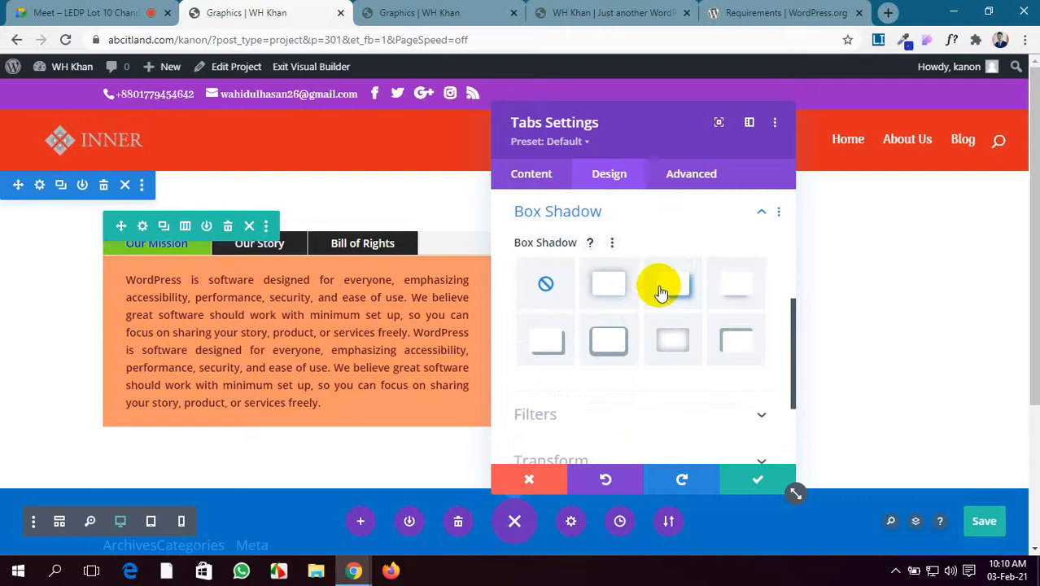
left_click(612, 291)
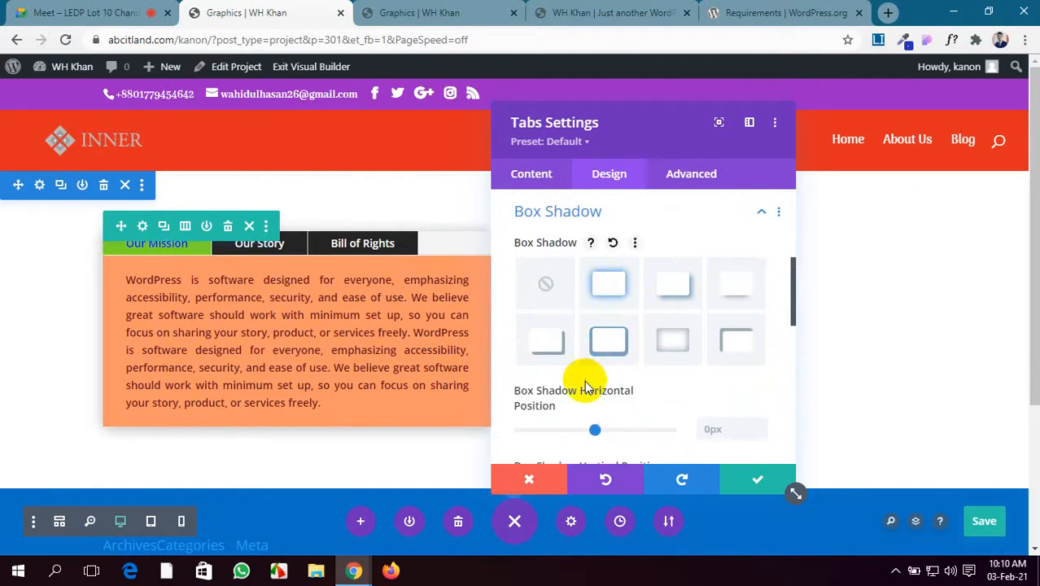
scroll(587, 362, "down", 2)
left_click_drag(659, 134, 822, 133)
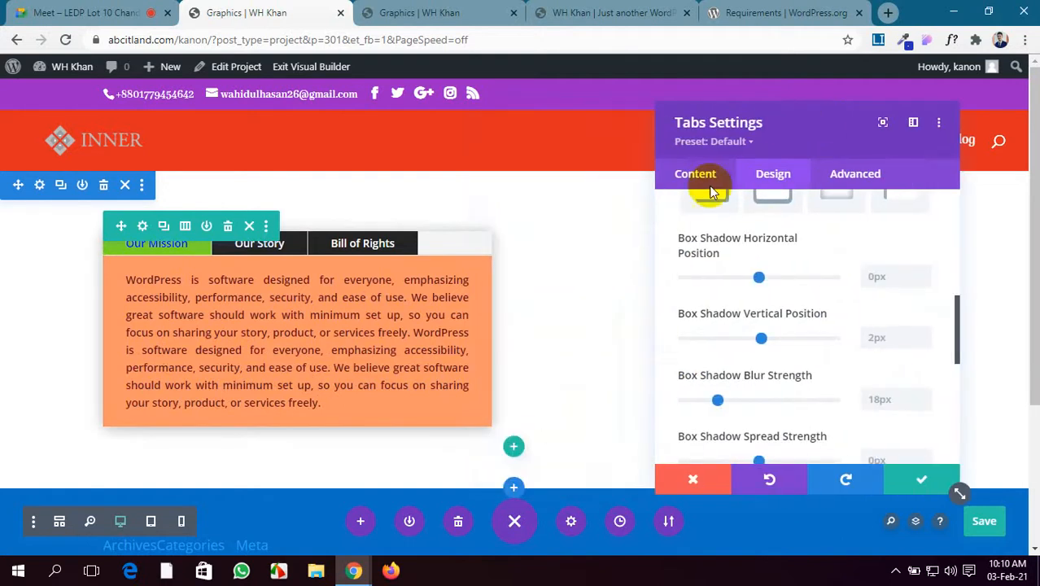
scroll(765, 353, "down", 2)
scroll(759, 350, "up", 1)
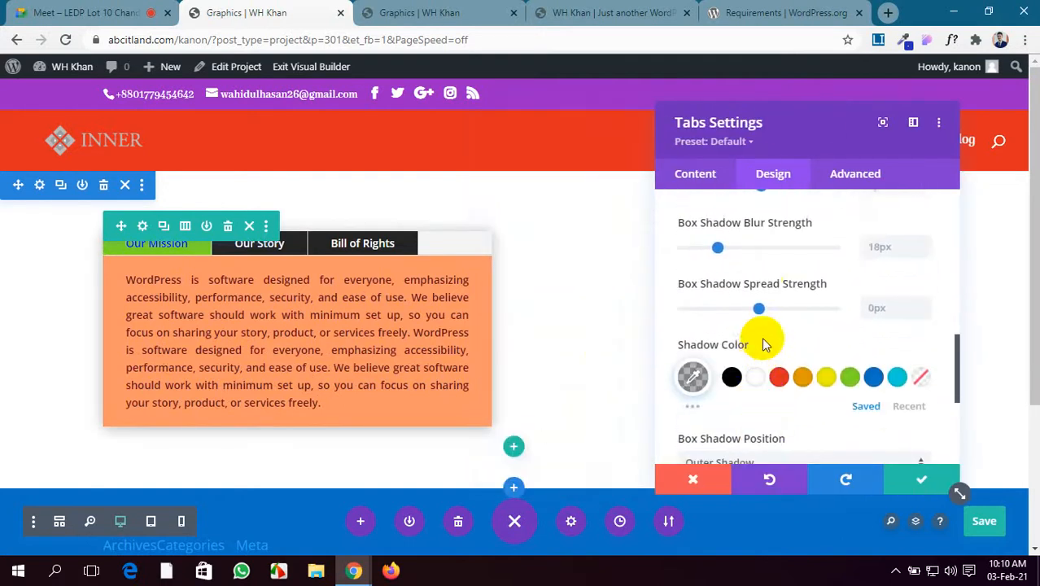
left_click(717, 246)
left_click_drag(707, 250, 686, 255)
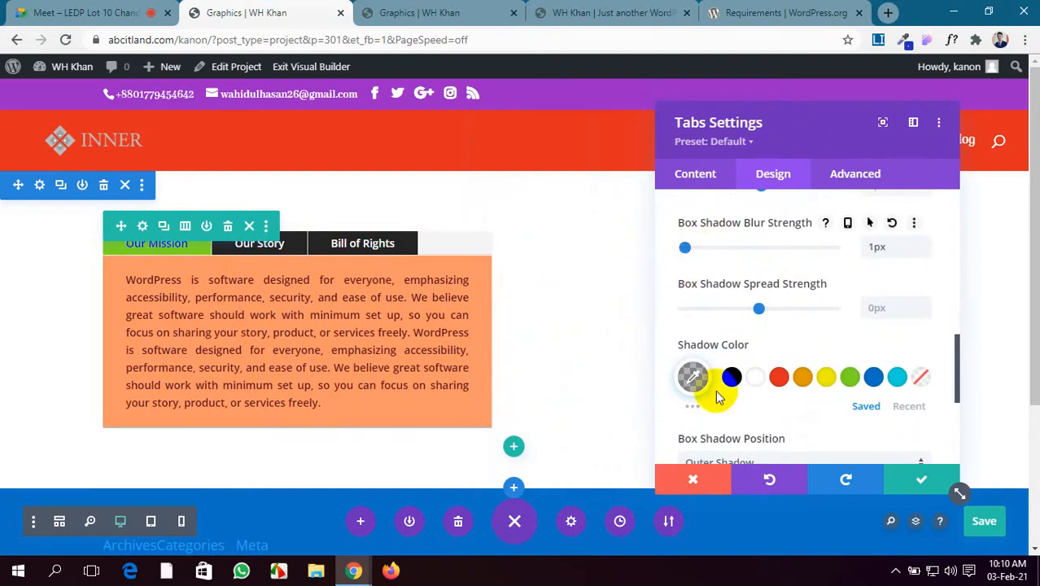
left_click(730, 379)
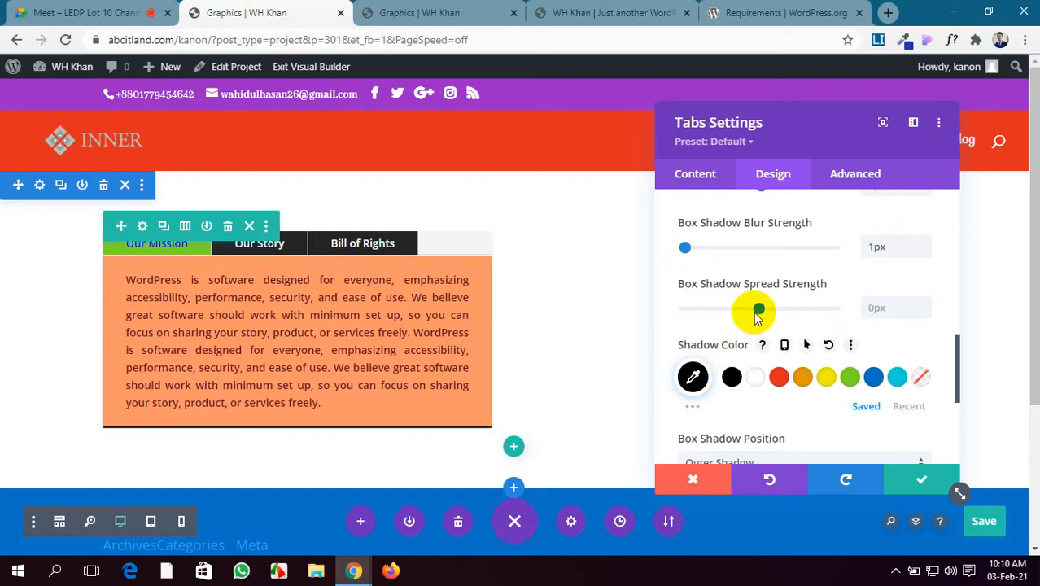
left_click_drag(753, 310, 731, 312)
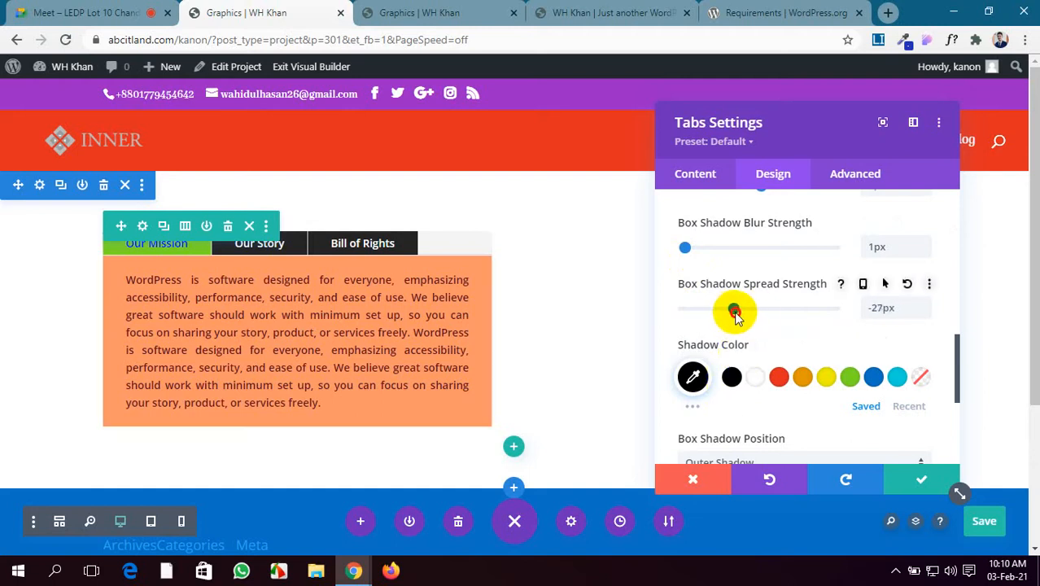
left_click(906, 283)
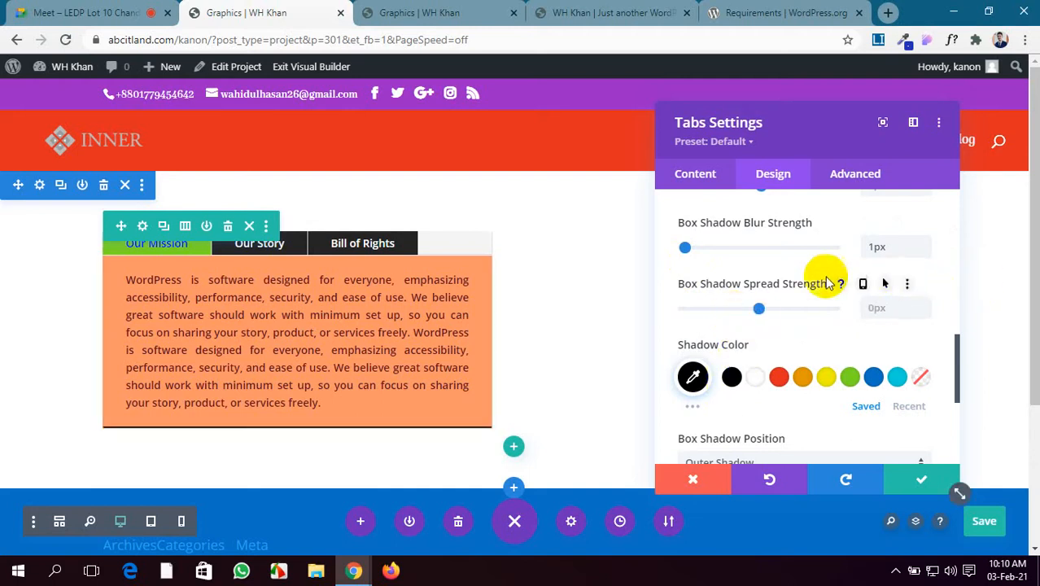
Step: Raise the Tabs shadow's blur strength to 14px for a softer shadow
scroll(715, 263, "up", 3)
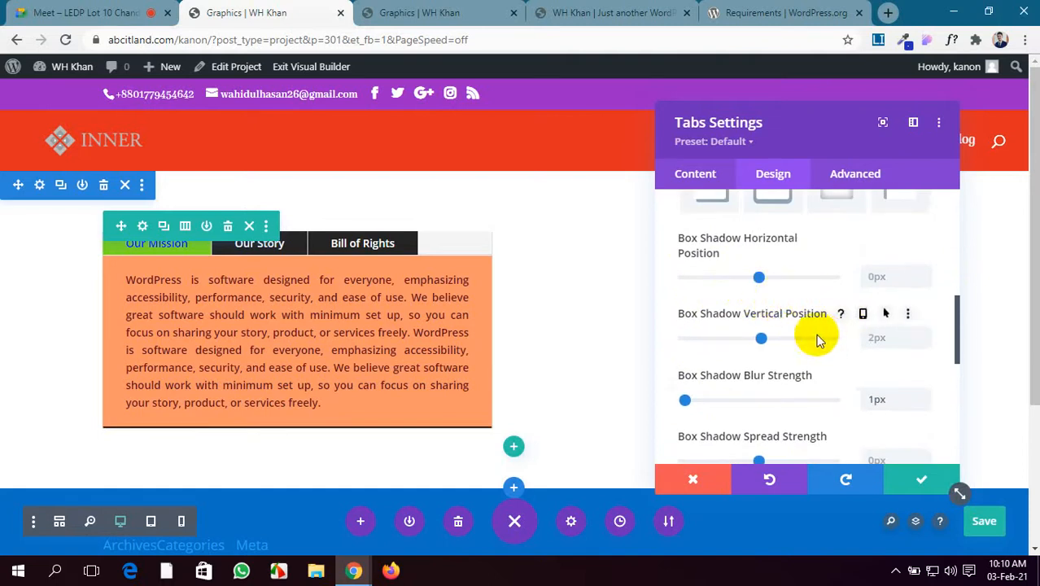
scroll(494, 367, "down", 2)
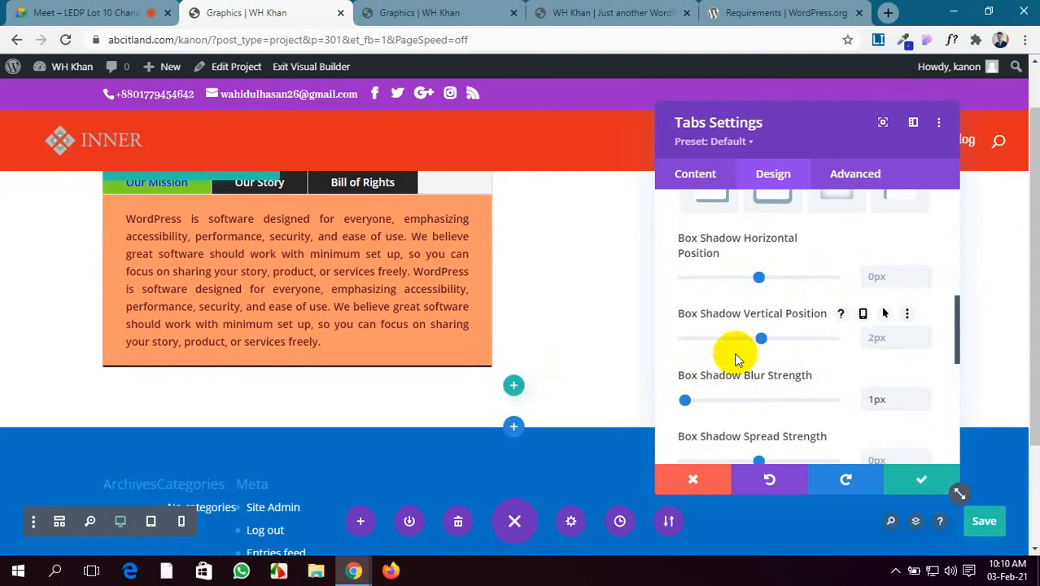
scroll(728, 348, "down", 2)
left_click(684, 323)
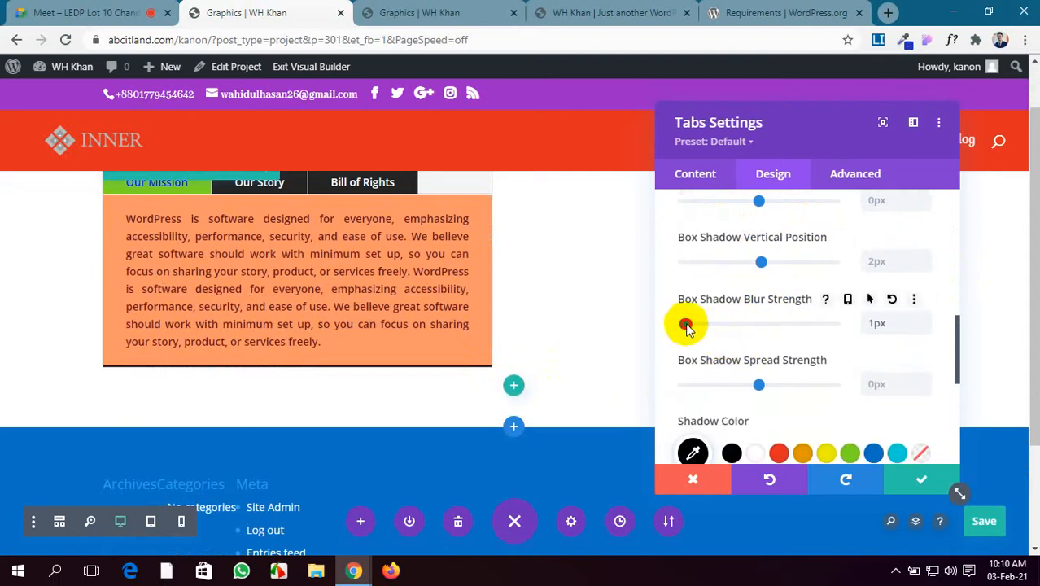
left_click_drag(686, 326, 691, 329)
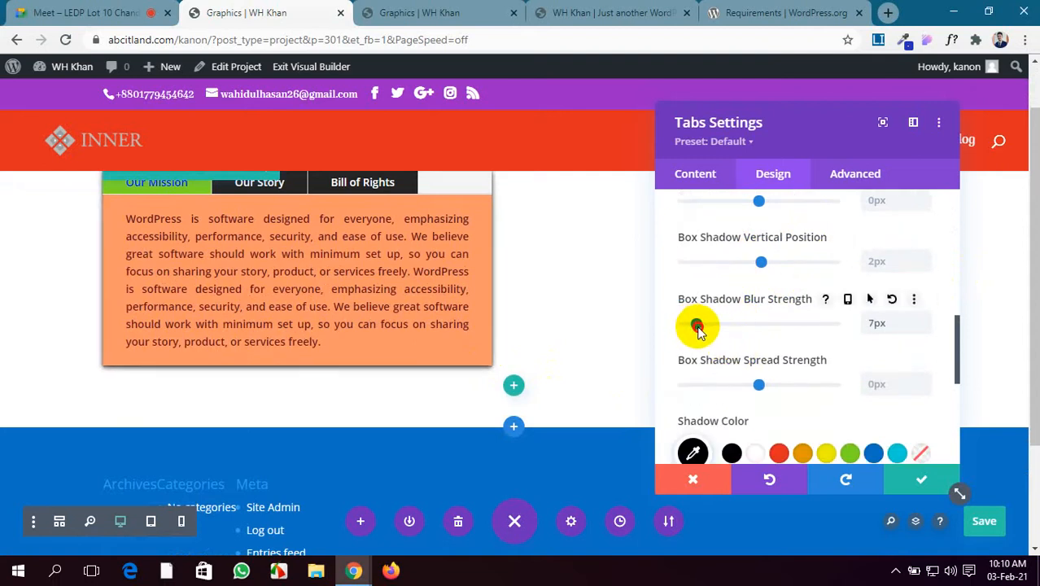
left_click_drag(700, 329, 704, 330)
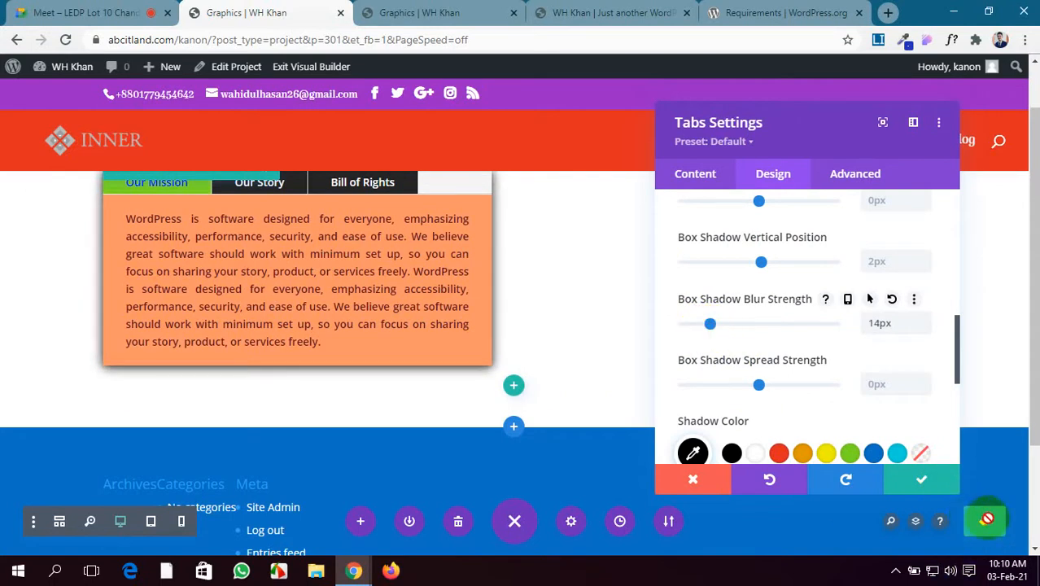
Step: Reload the live Graphics project page and inspect the orange tabs' new shadow
left_click(399, 15)
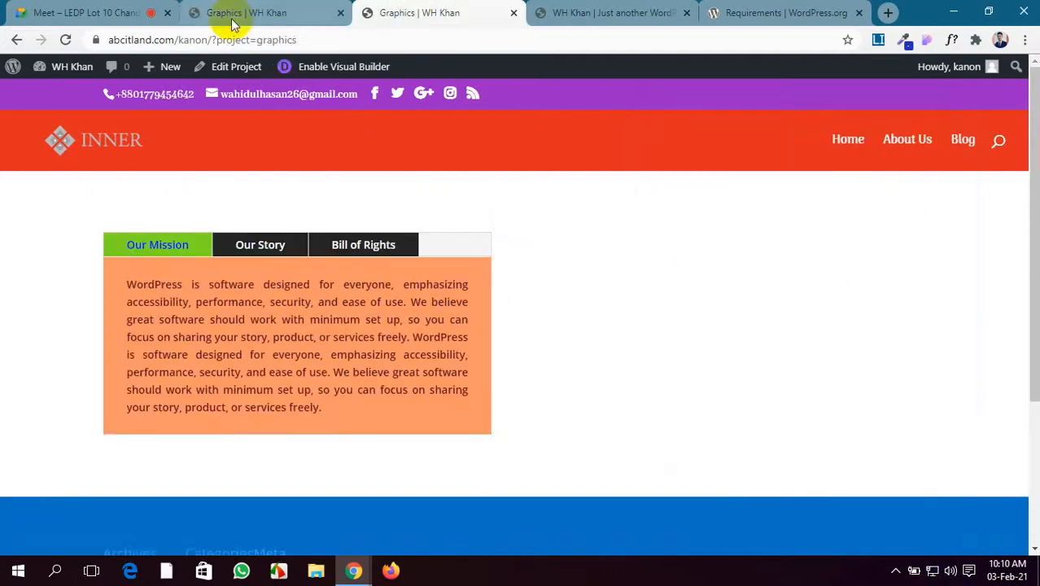
left_click(67, 41)
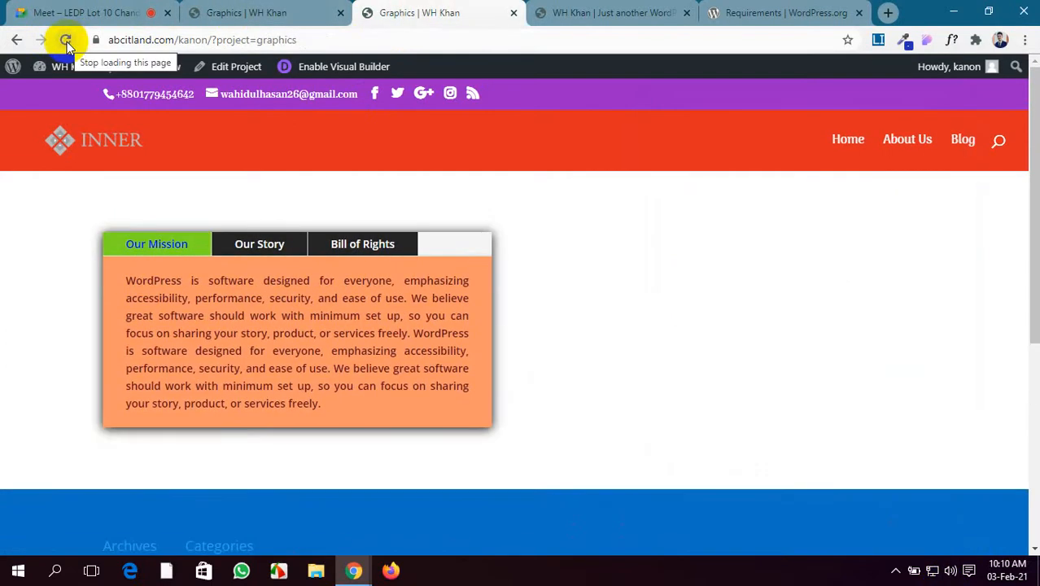
scroll(273, 315, "down", 2)
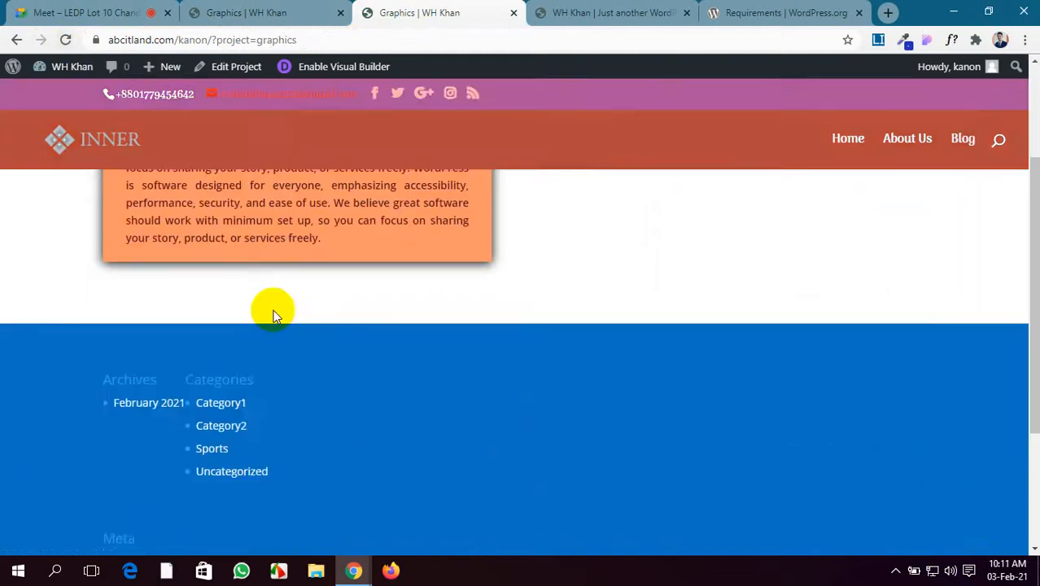
scroll(274, 316, "up", 2)
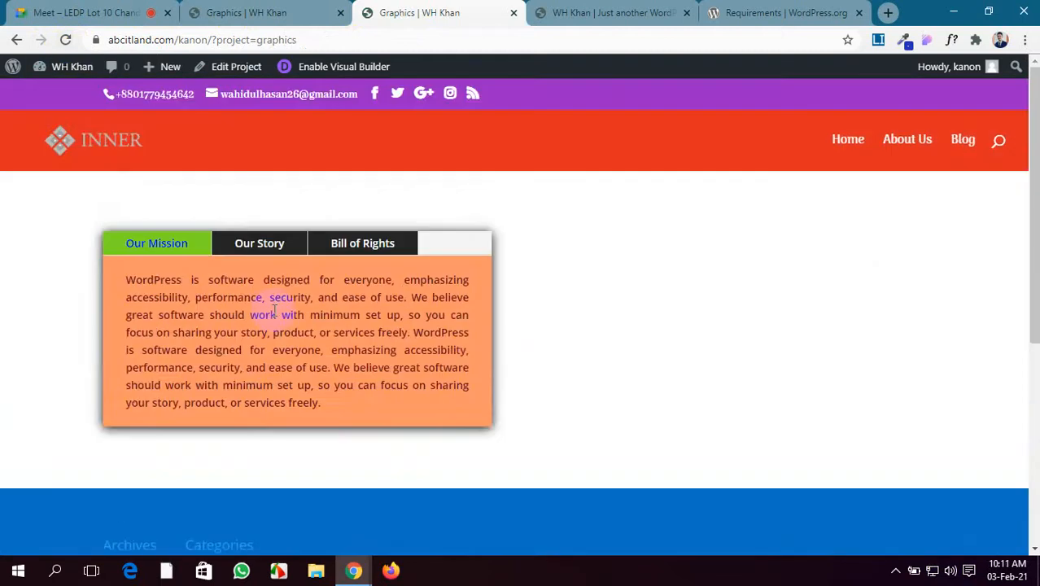
scroll(273, 312, "down", 3)
scroll(273, 311, "up", 3)
Step: Return to the builder and save the Tabs module settings
left_click(301, 10)
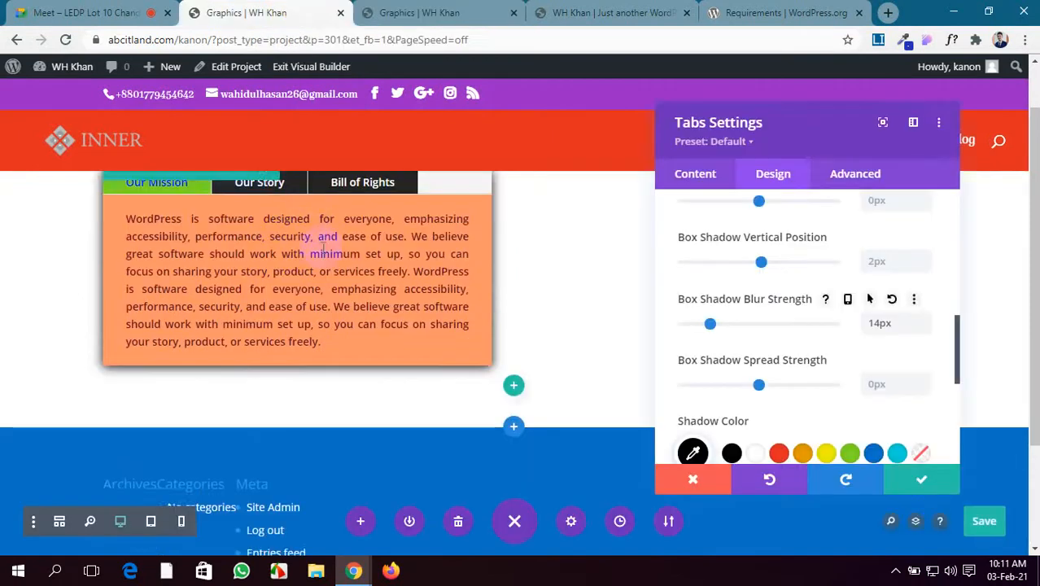
scroll(323, 246, "down", 1)
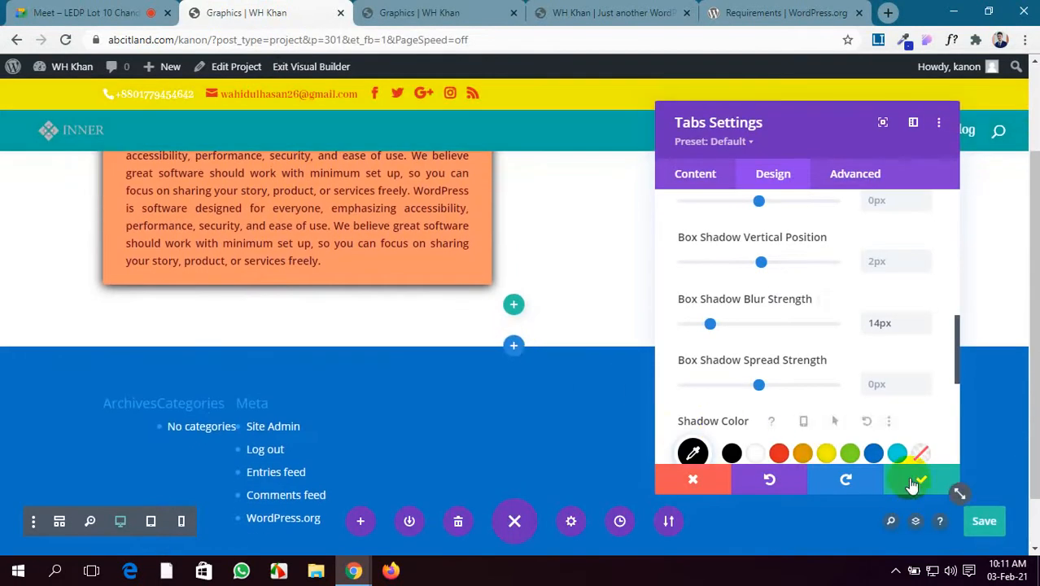
left_click(918, 480)
scroll(602, 260, "up", 2)
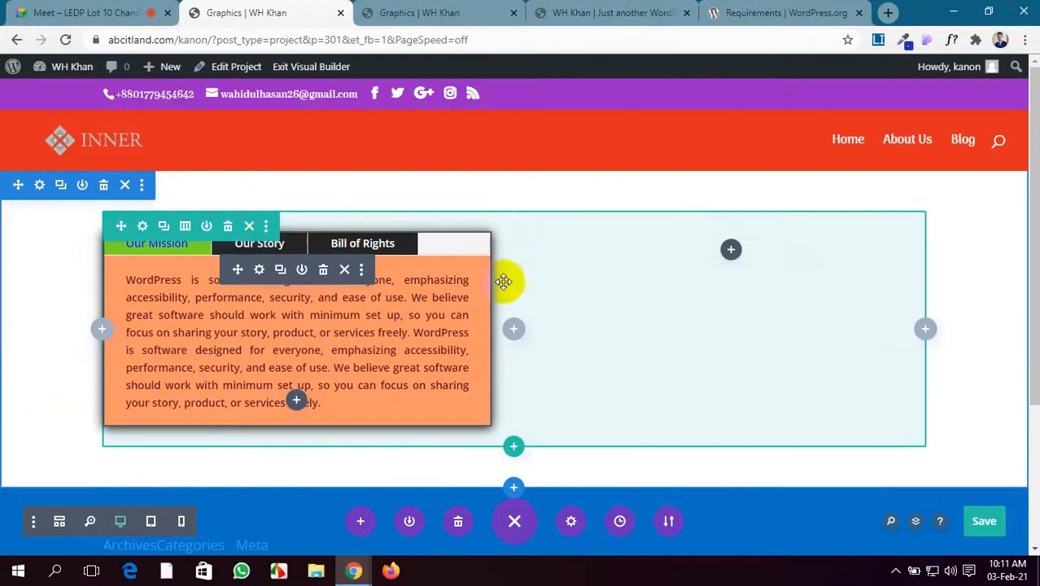
Step: Add a Toggle module in the empty column beside the tabs, then show the WordPress.org Requirements page
left_click(734, 256)
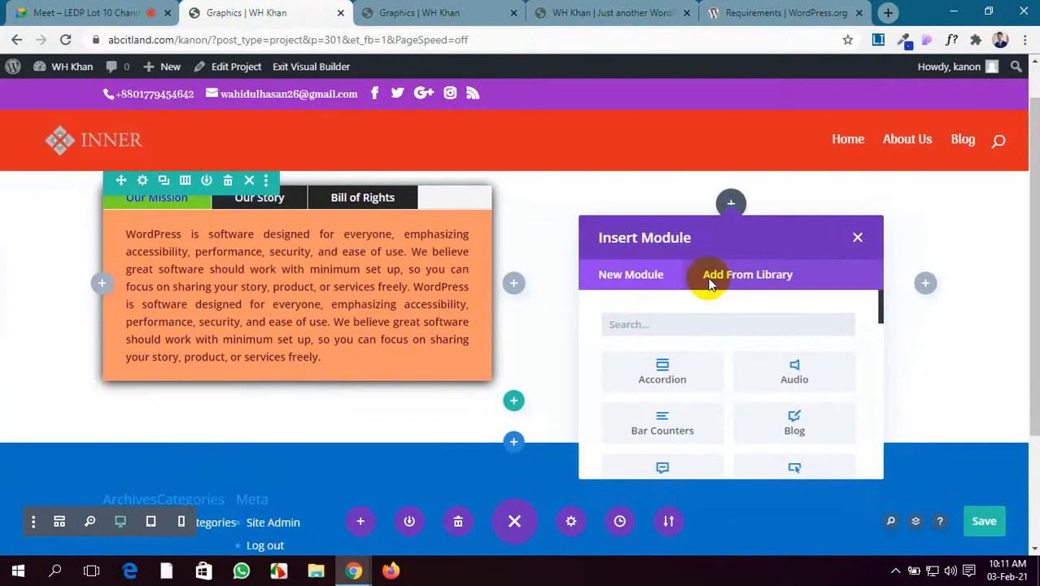
scroll(734, 353, "down", 5)
scroll(738, 372, "down", 5)
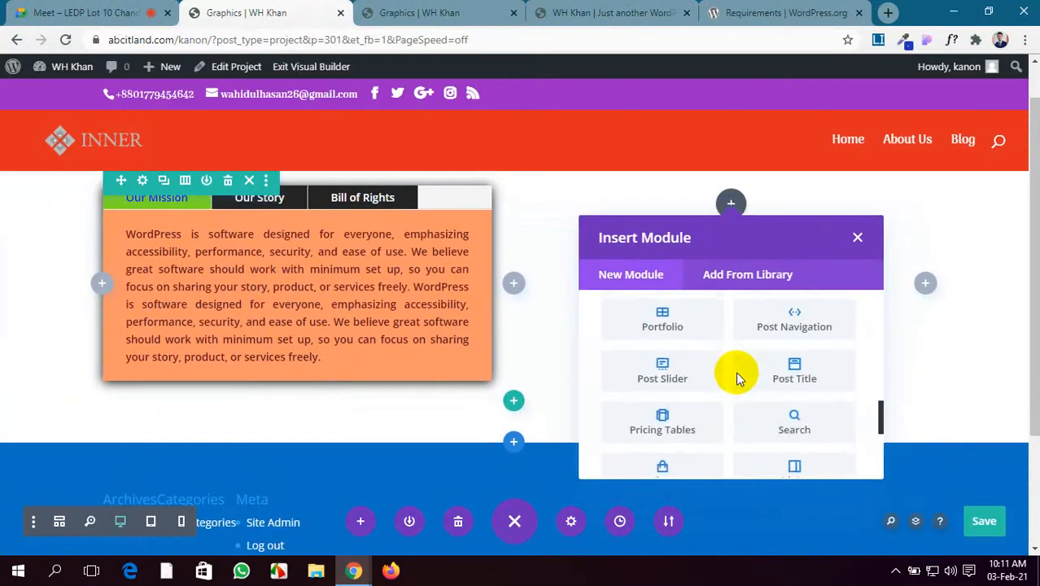
scroll(737, 376, "down", 1)
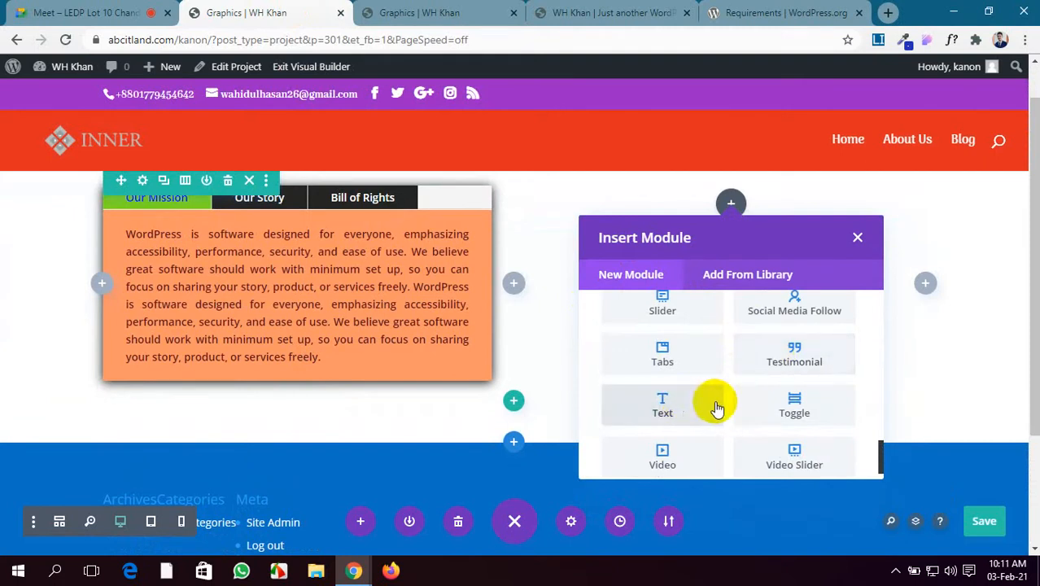
left_click(766, 404)
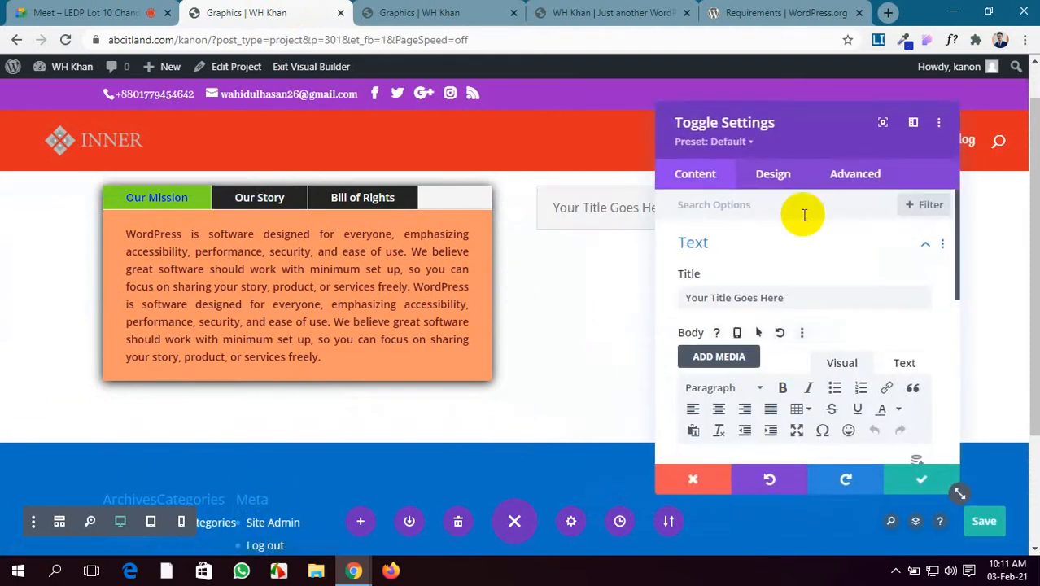
left_click_drag(818, 130, 269, 79)
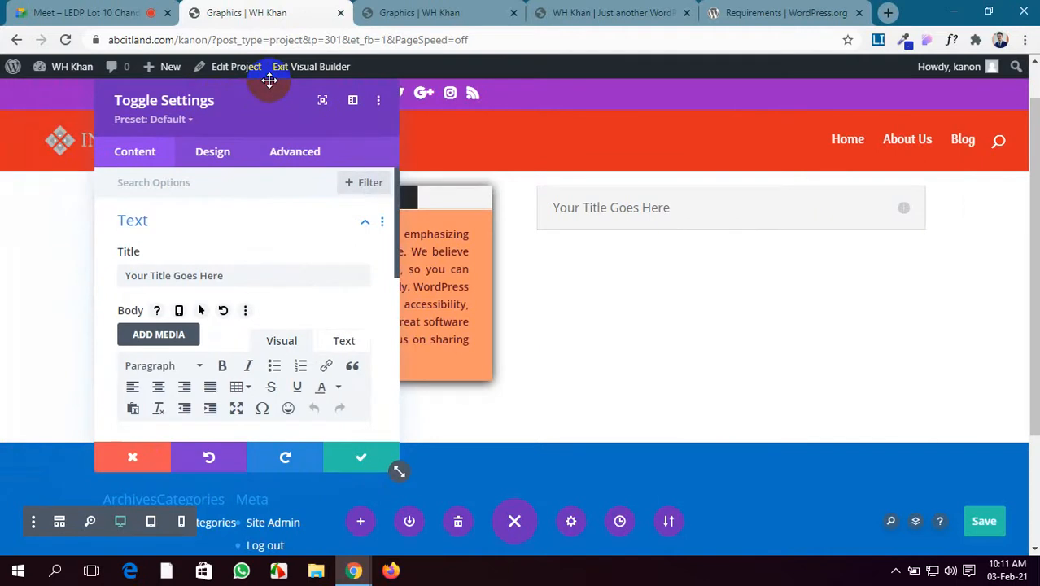
scroll(201, 332, "down", 4)
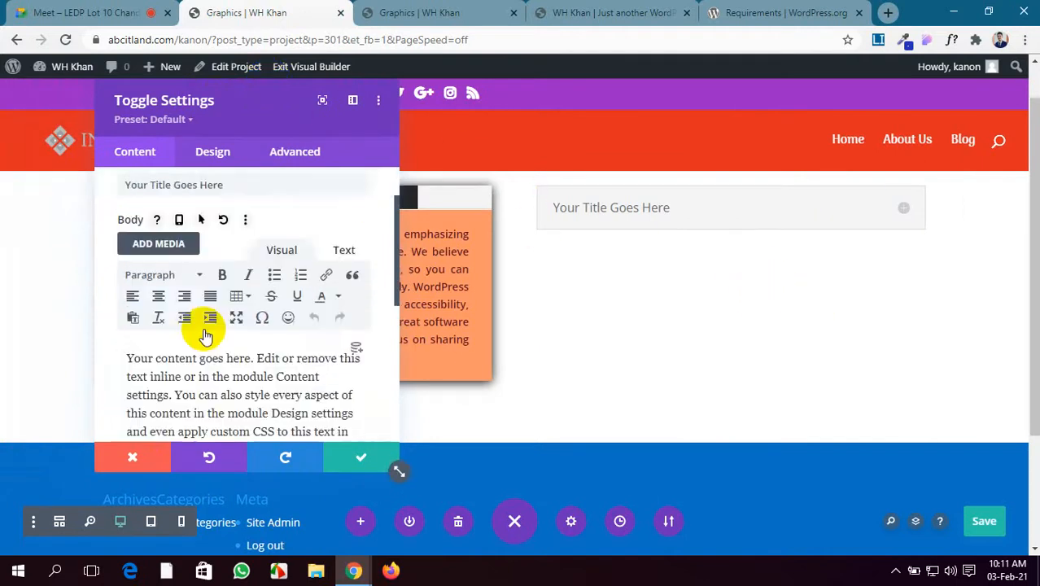
scroll(205, 336, "up", 2)
left_click(785, 12)
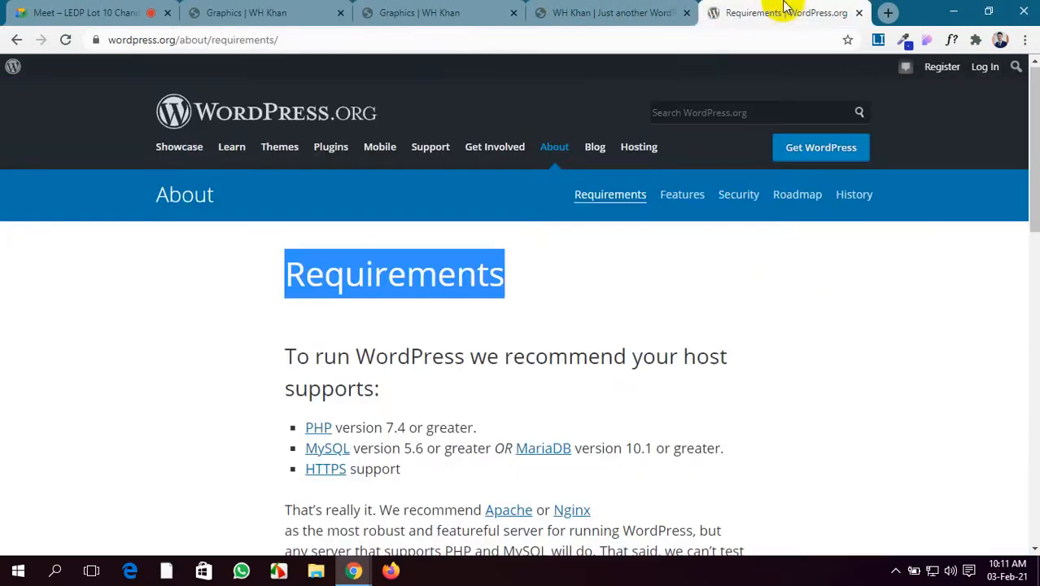
Step: Open the Elegant Themes demo link from the Meet chat and move it to the last tab
left_click(887, 13)
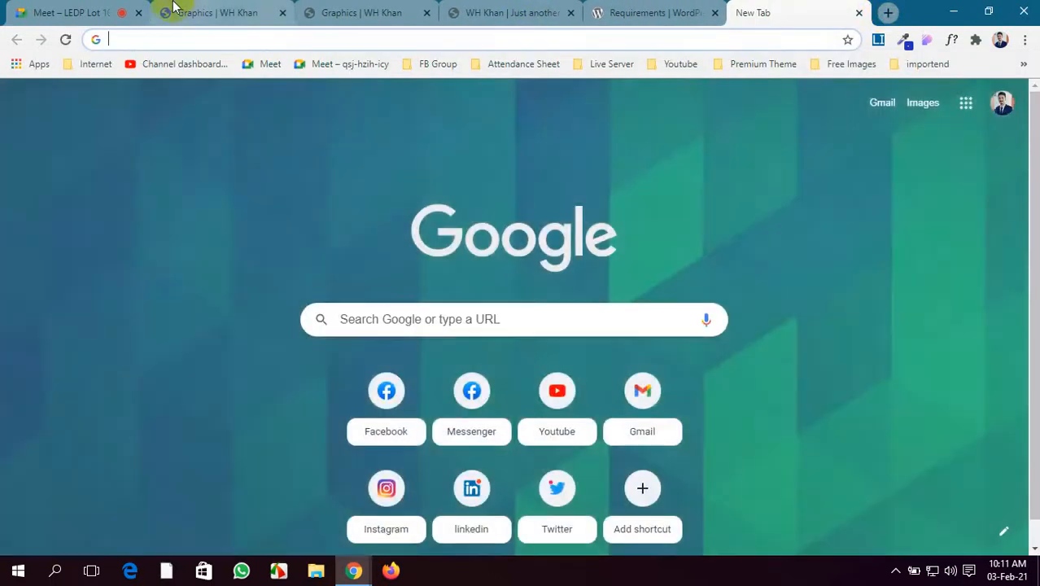
left_click(96, 8)
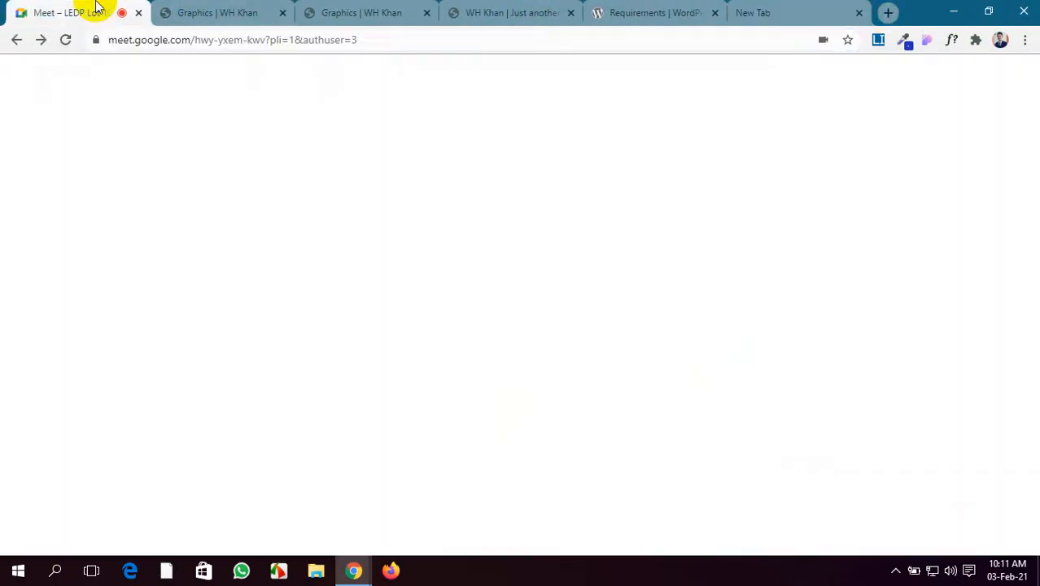
left_click(864, 170)
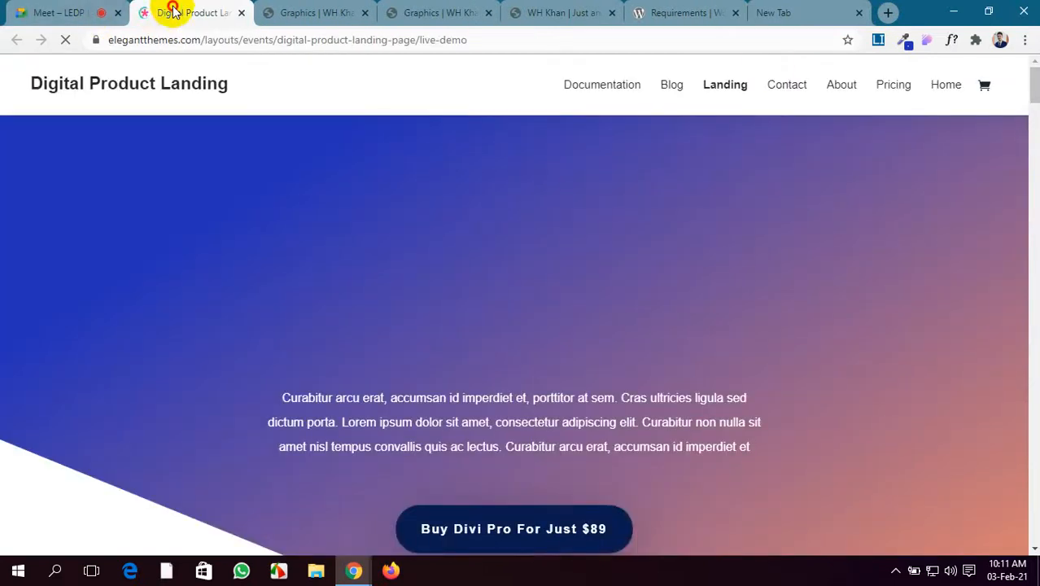
left_click_drag(167, 9, 810, 8)
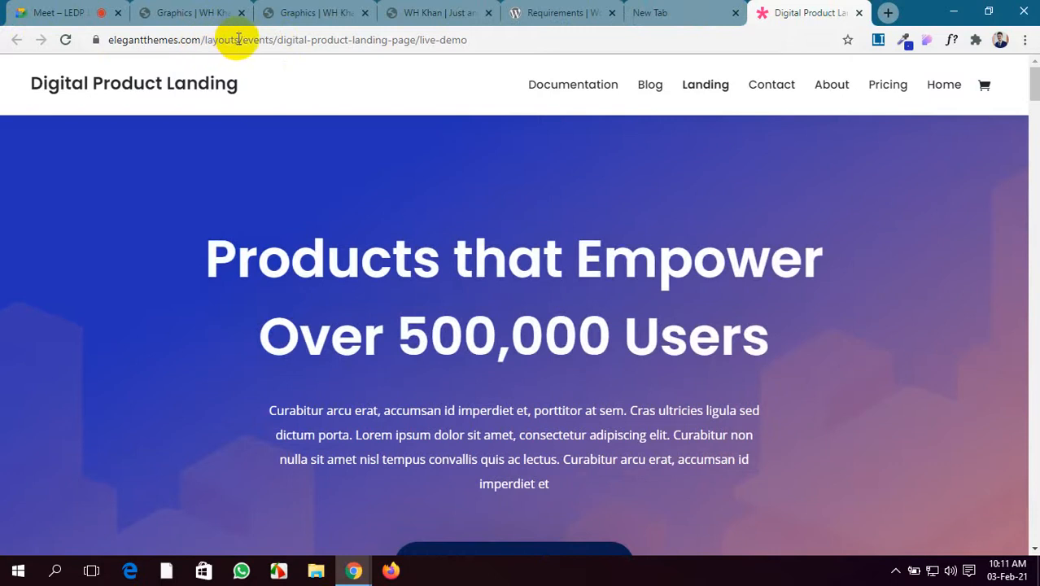
Step: Trim the demo address down to the Elegant Themes layouts page and browse the layout grid
left_click_drag(239, 39, 585, 47)
key("BackSpace")
key("Return")
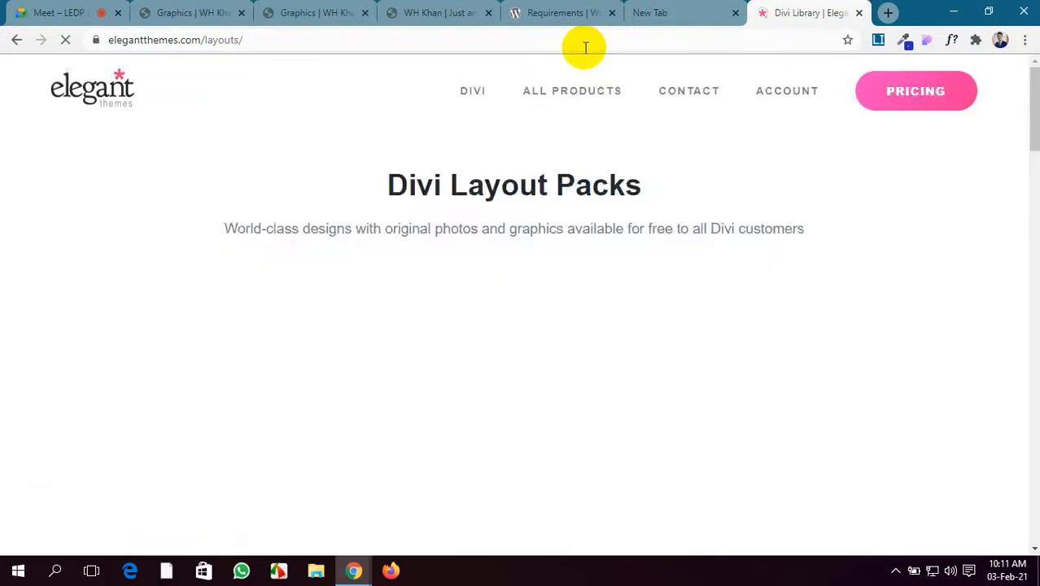
scroll(495, 372, "down", 2)
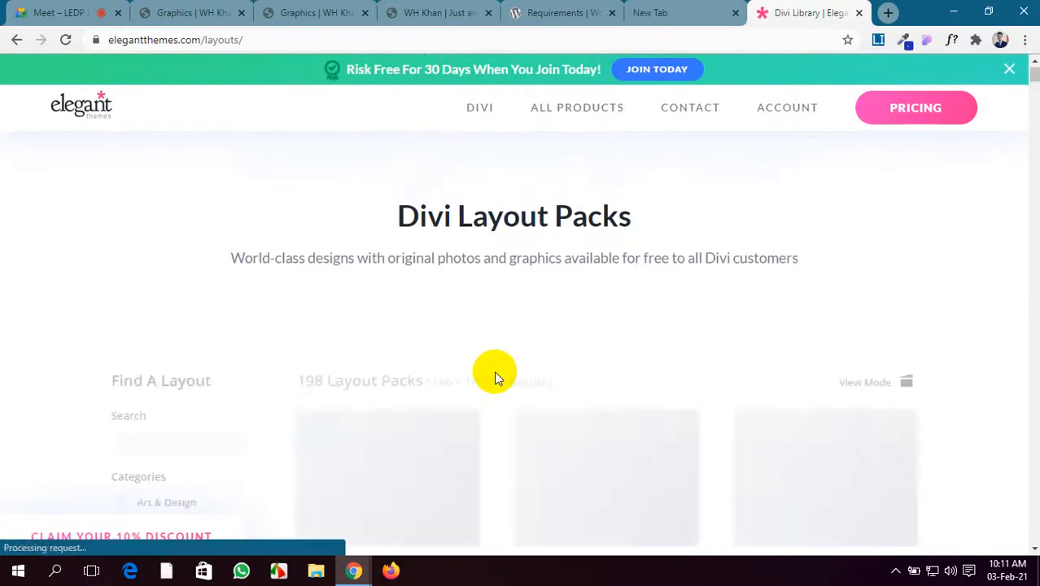
scroll(496, 376, "down", 5)
scroll(495, 373, "down", 10)
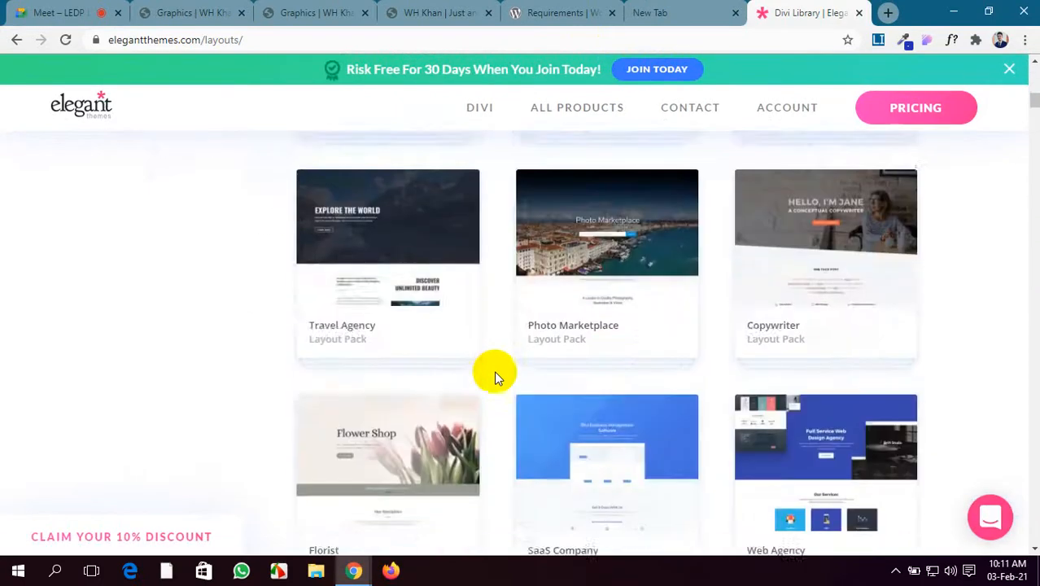
scroll(494, 376, "down", 4)
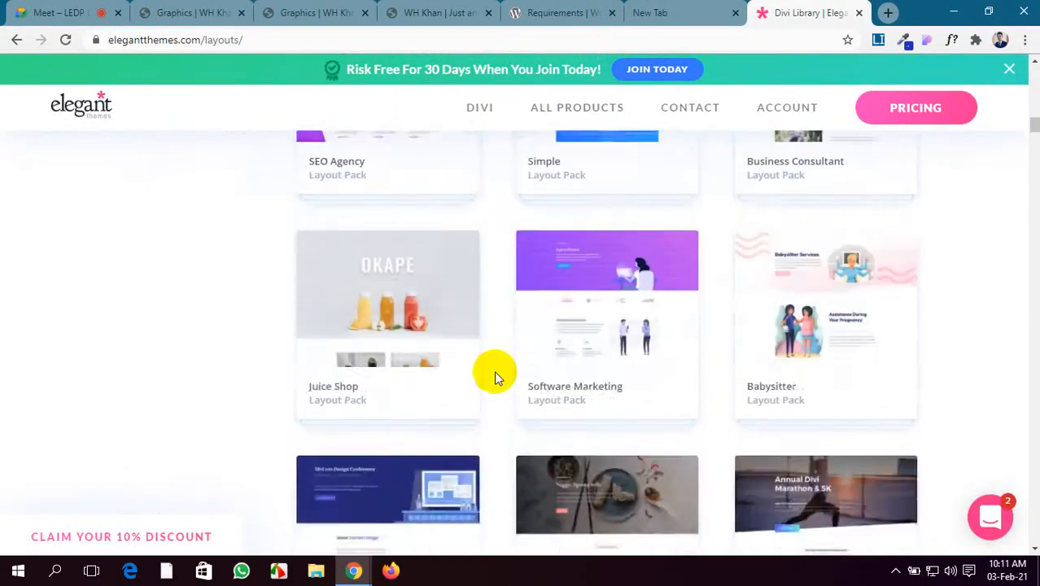
scroll(494, 374, "up", 3)
Step: Remove 'layouts/' from the address to load the Elegant Themes home page
left_click_drag(244, 40, 205, 39)
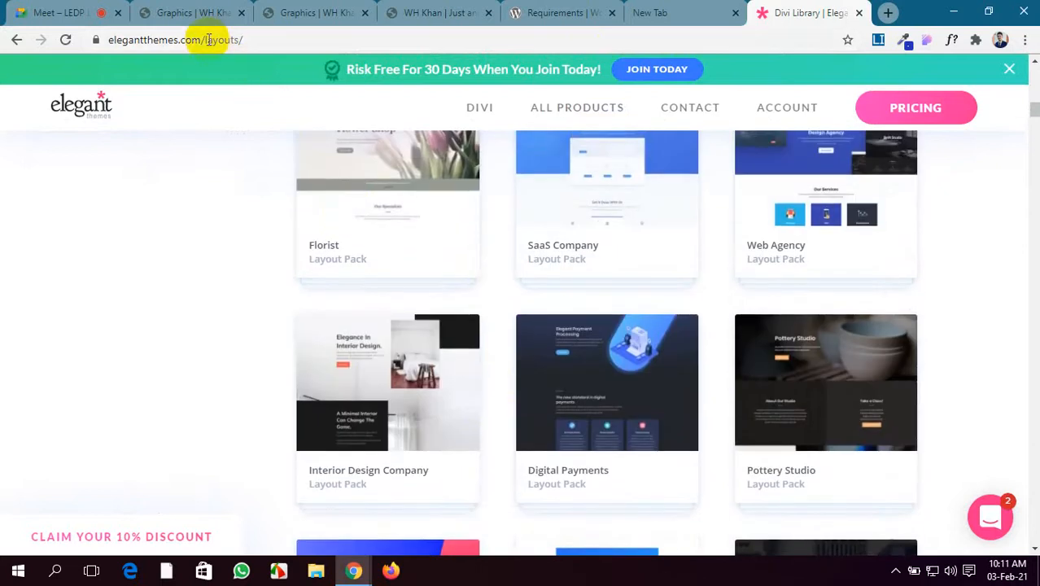
key("BackSpace")
key("Return")
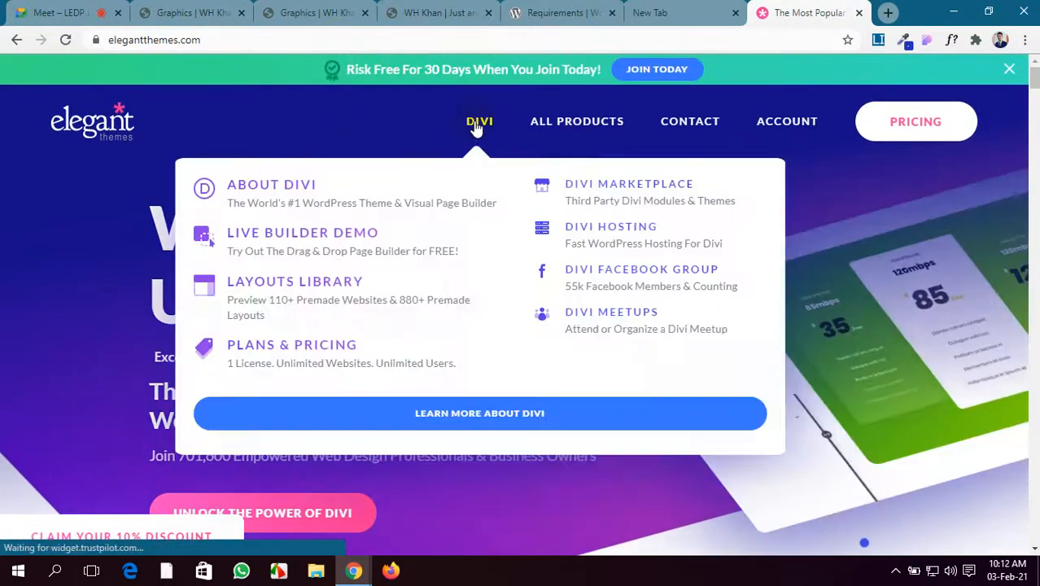
Step: Go to the Divi page, open the Go Faster internet provider pack, and view its Contact layout
left_click(479, 122)
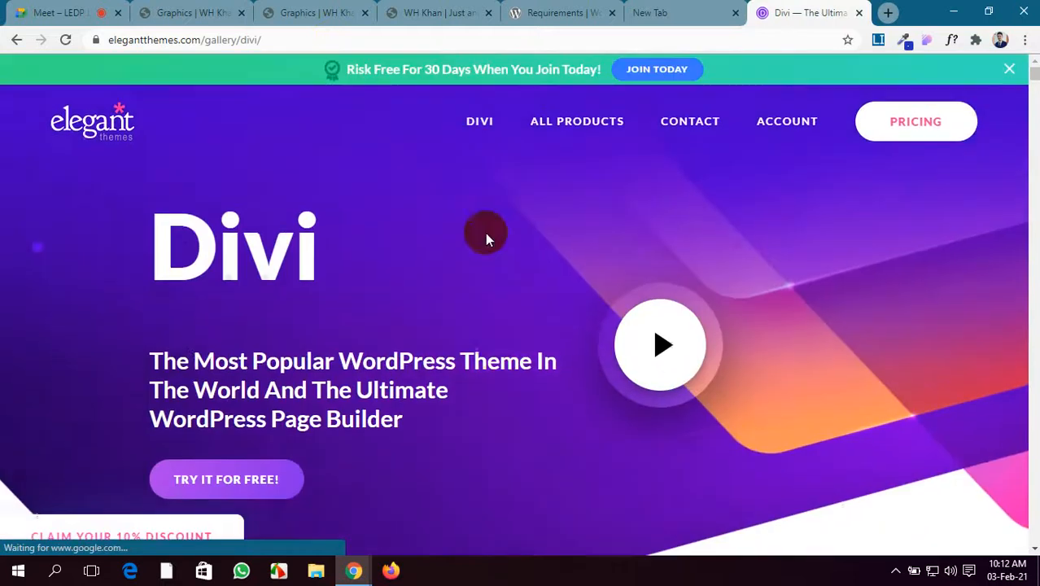
scroll(498, 374, "down", 5)
scroll(498, 373, "down", 15)
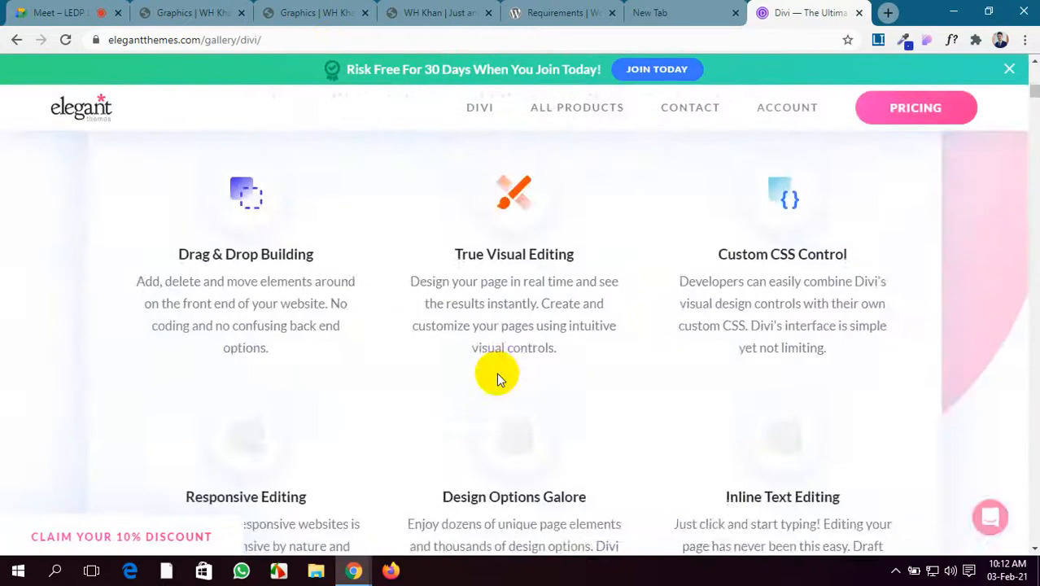
scroll(497, 374, "down", 20)
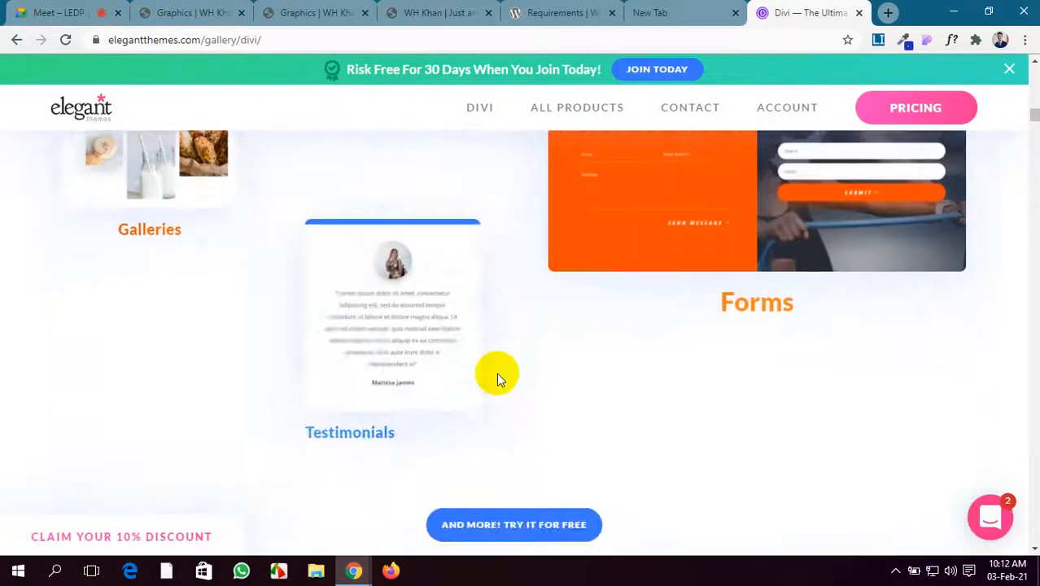
scroll(496, 371, "down", 8)
scroll(497, 372, "up", 4)
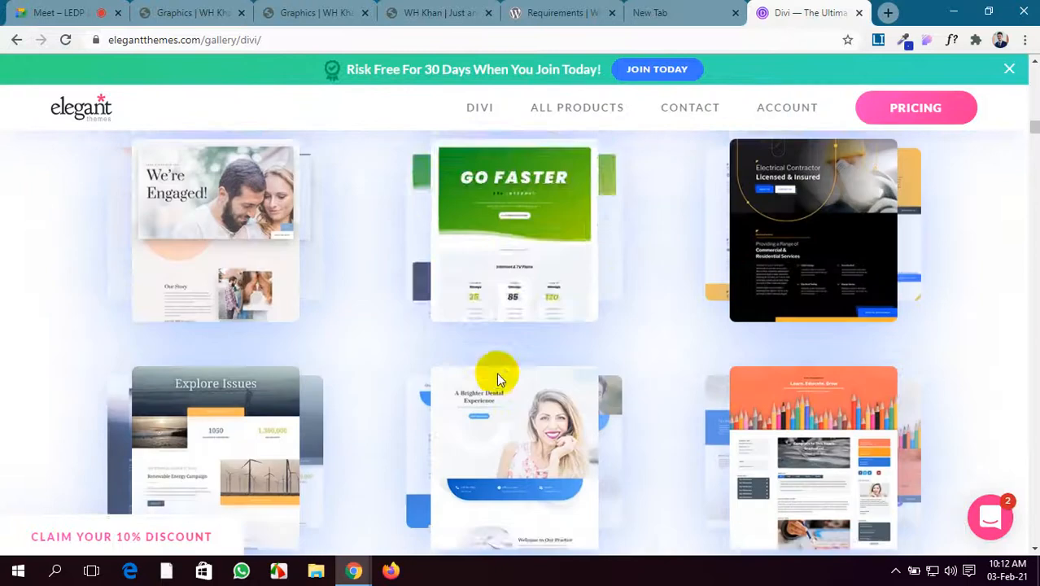
left_click(519, 282)
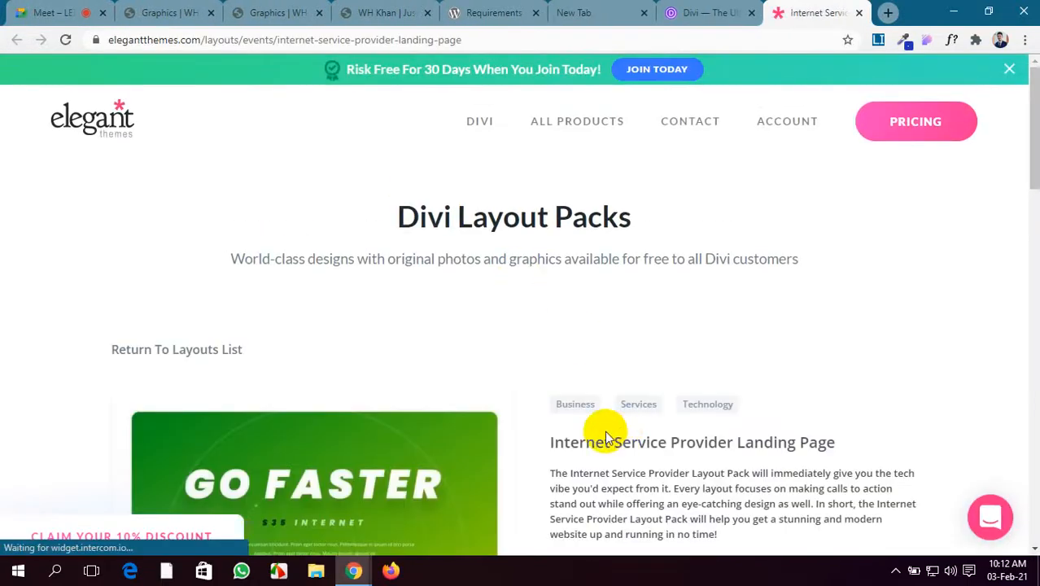
scroll(489, 407, "down", 4)
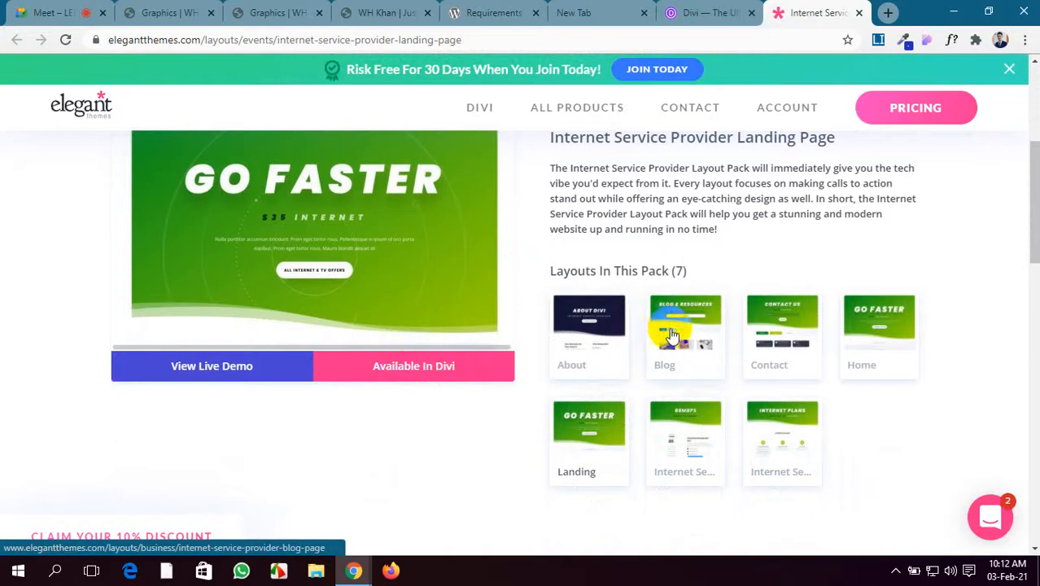
left_click(760, 345)
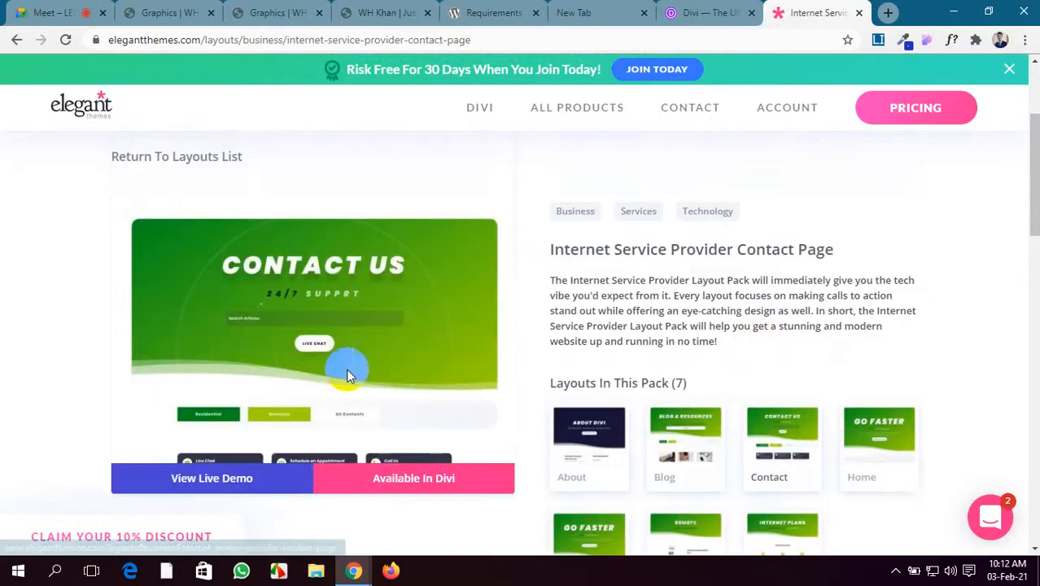
Step: Open the live demo of the Internet Service Provider Contact page and scroll to its FAQ
left_click(188, 480)
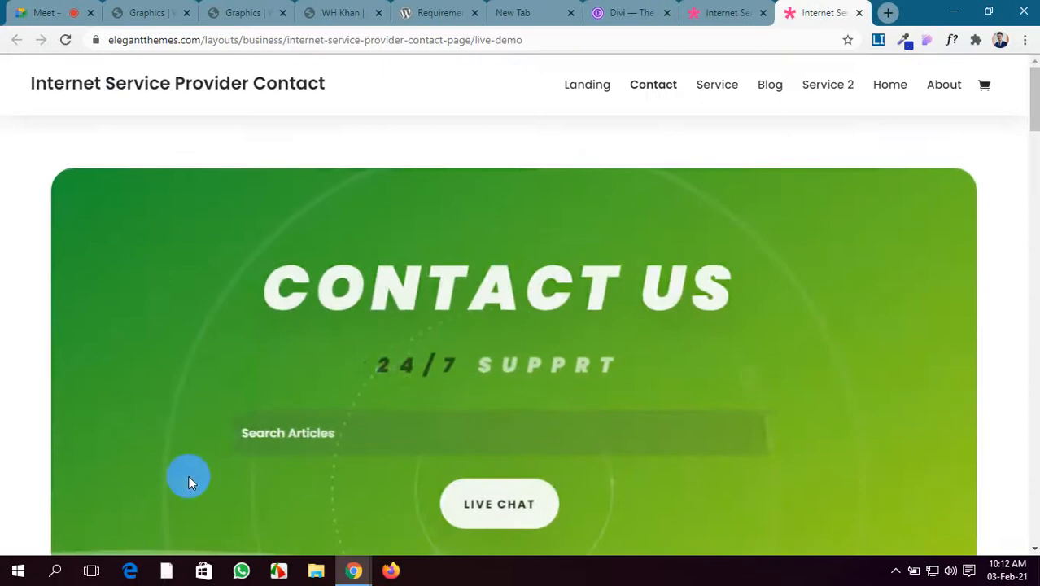
scroll(664, 473, "down", 12)
scroll(664, 480, "down", 4)
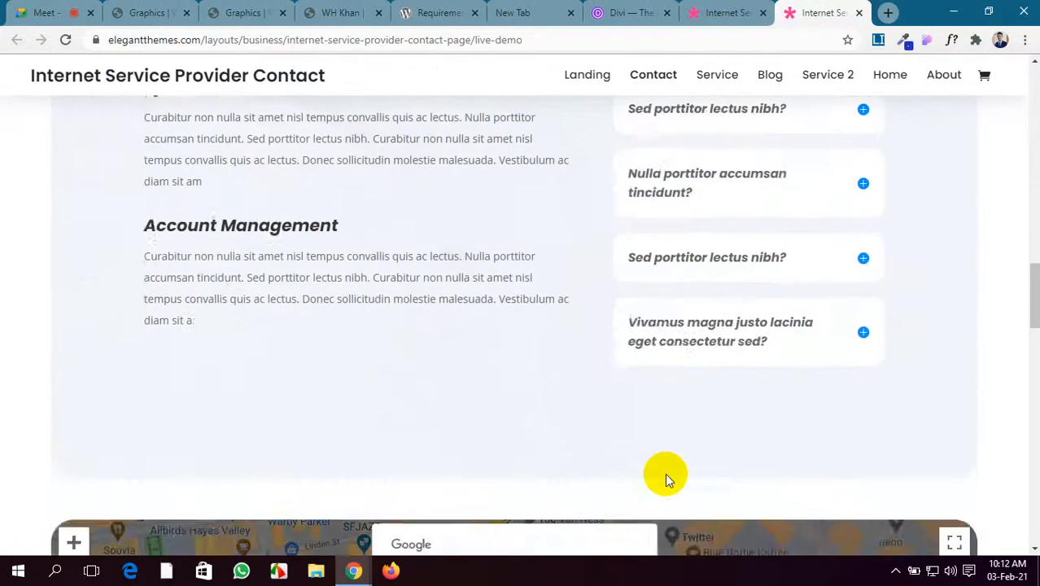
scroll(666, 476, "up", 2)
scroll(745, 268, "up", 1)
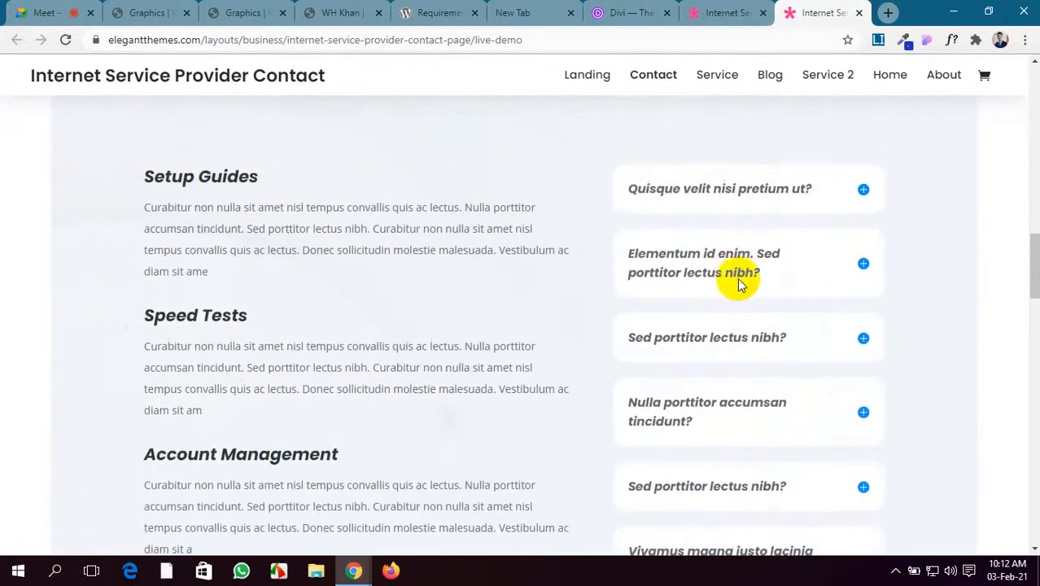
Step: Expand the FAQ toggles: 'Quisque velit nisi pretium ut?', 'Elementum id enim', and both 'Sed porttitor lectus nibh?' items
left_click(826, 197)
scroll(827, 198, "up", 2)
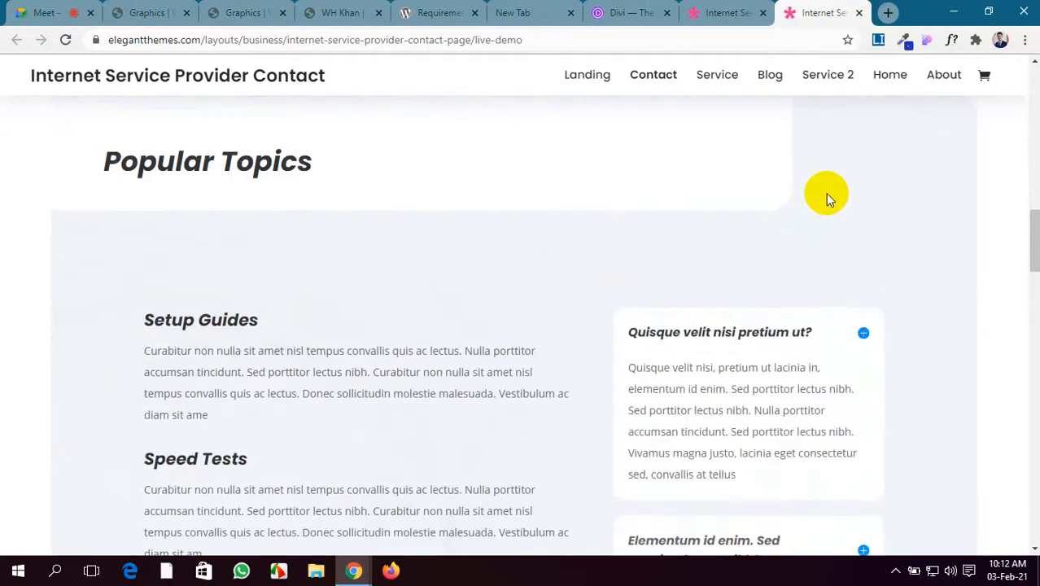
scroll(825, 193, "down", 4)
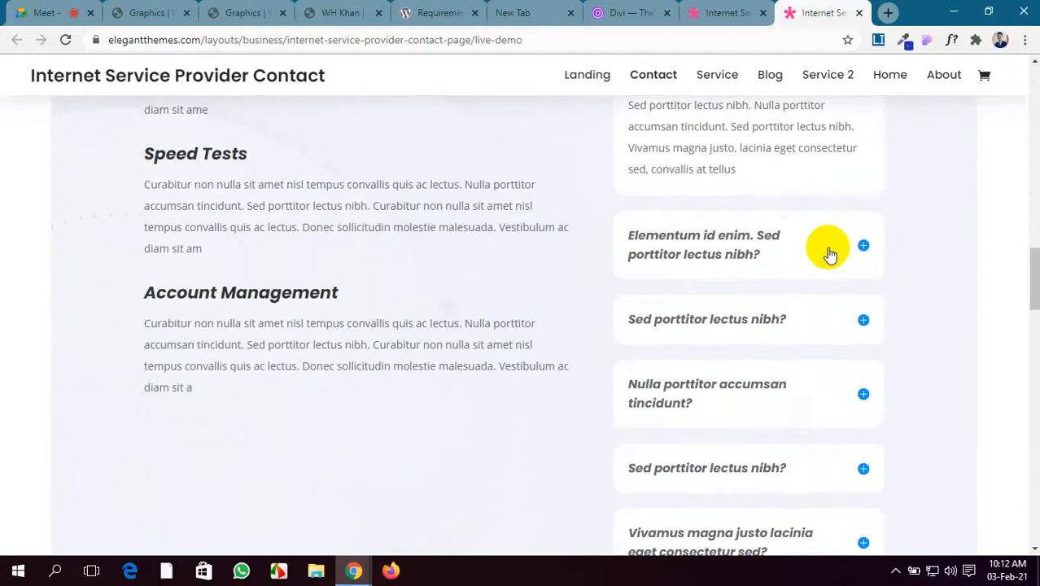
left_click(826, 248)
scroll(827, 247, "up", 2)
scroll(826, 247, "down", 1)
scroll(827, 248, "down", 3)
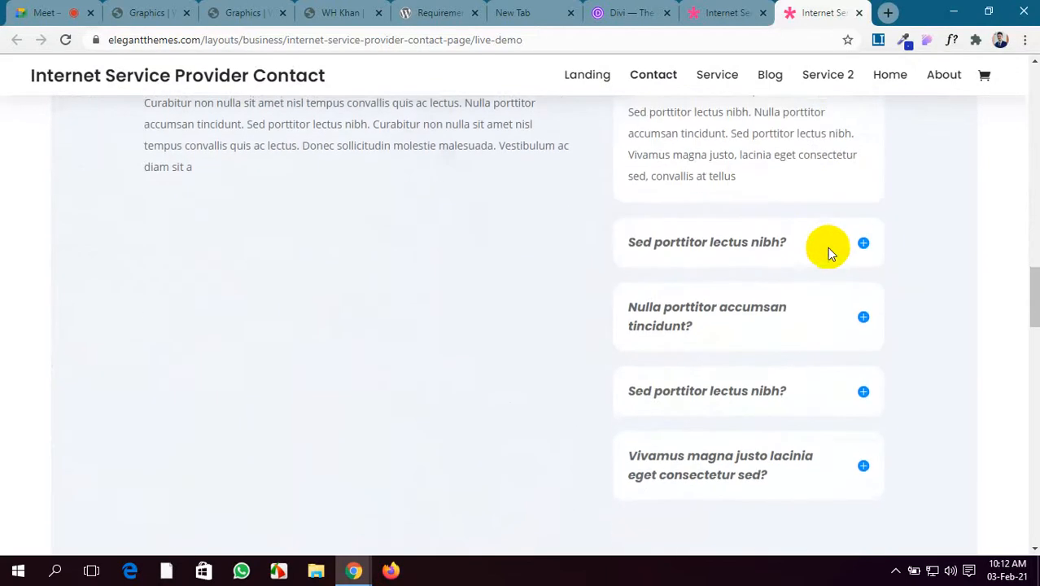
left_click(814, 241)
scroll(813, 240, "up", 1)
scroll(816, 240, "down", 3)
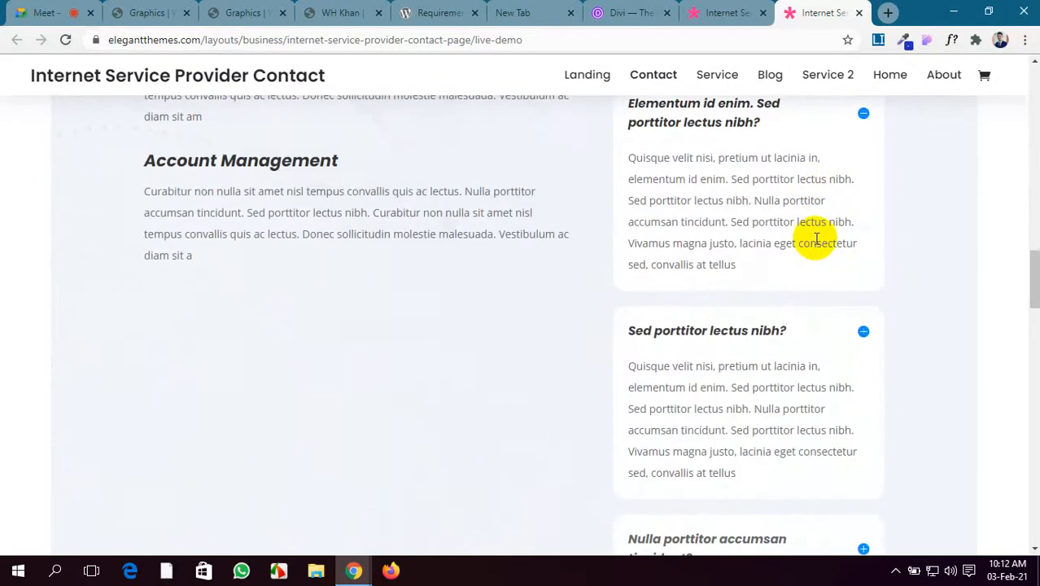
scroll(805, 317, "up", 2)
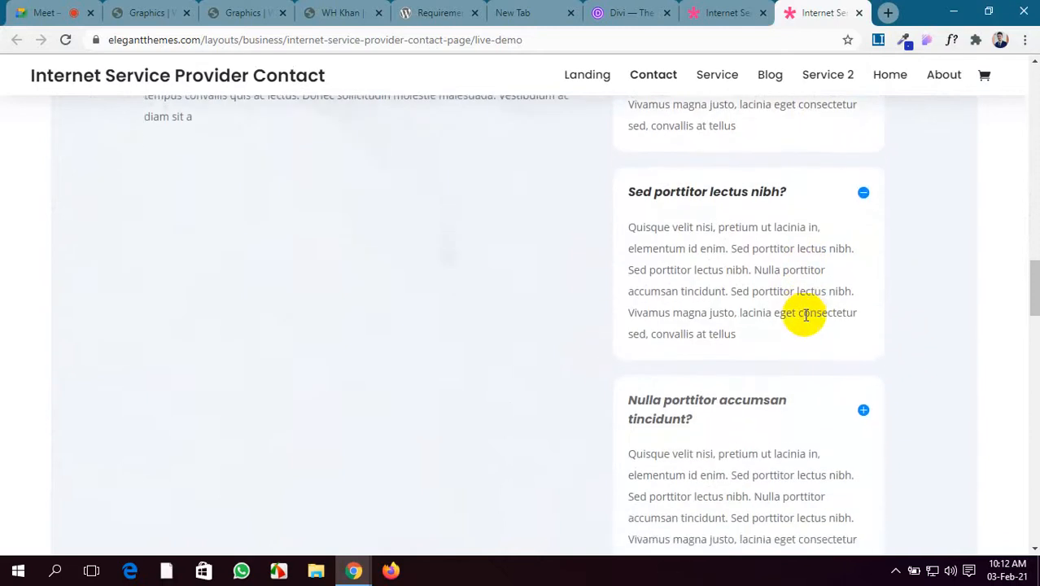
left_click(808, 398)
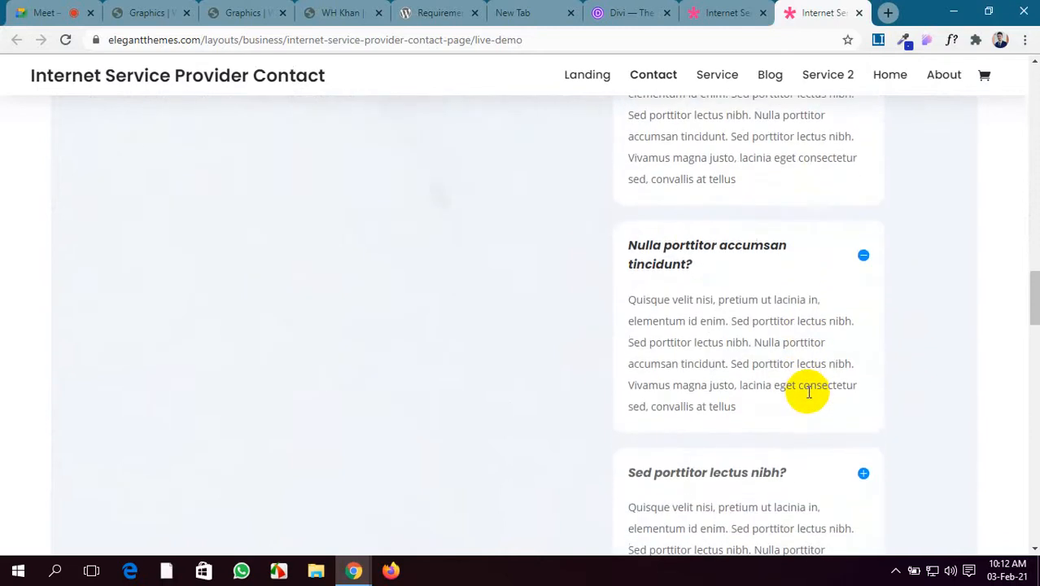
scroll(805, 390, "up", 5)
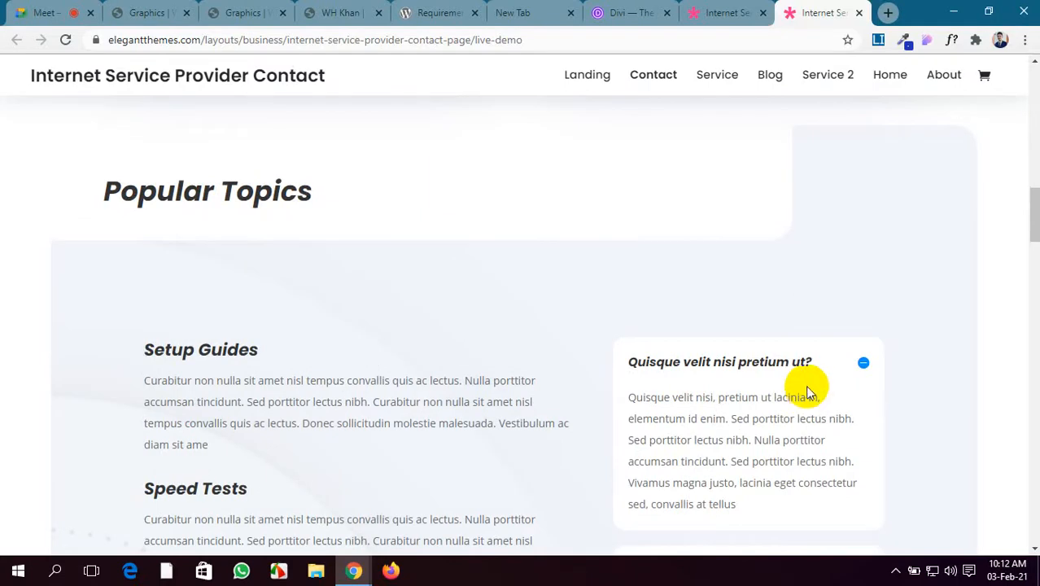
scroll(790, 285, "down", 1)
Step: Collapse all the opened FAQ toggles and return to the Google Meet call
left_click(802, 291)
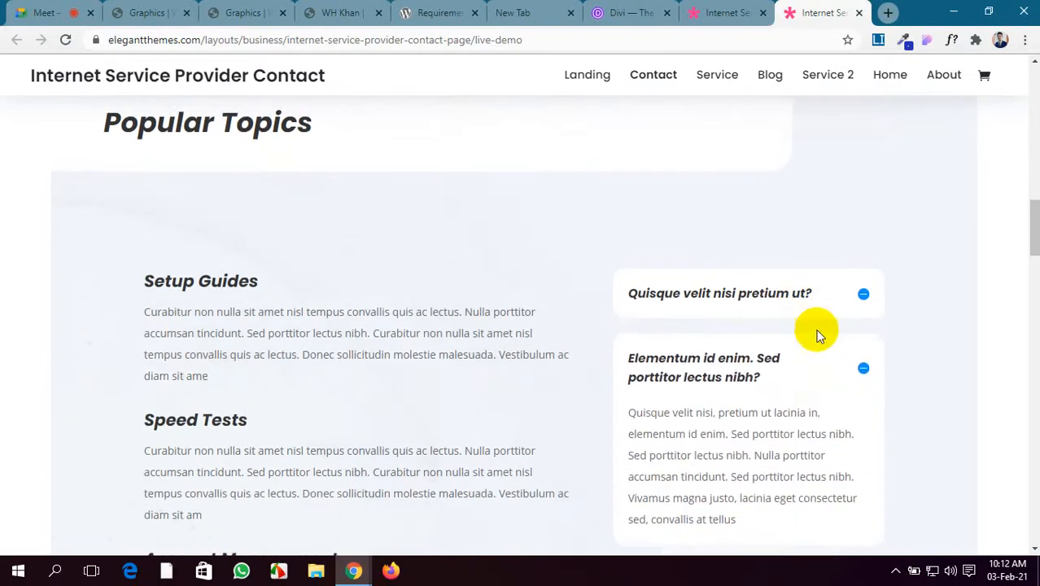
scroll(817, 325, "down", 1)
left_click(820, 298)
scroll(824, 299, "down", 2)
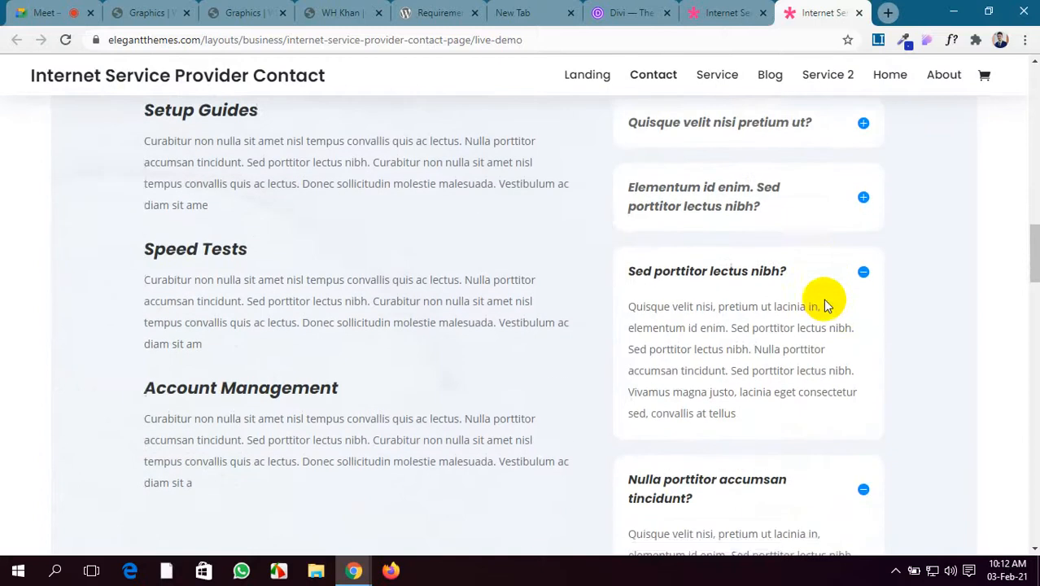
left_click(828, 281)
scroll(830, 281, "down", 2)
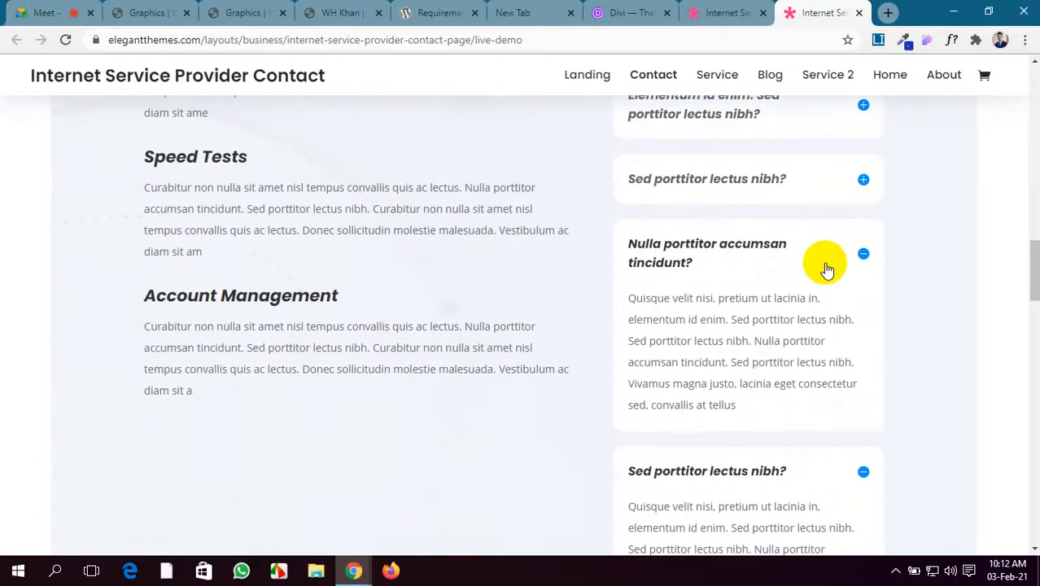
left_click(819, 262)
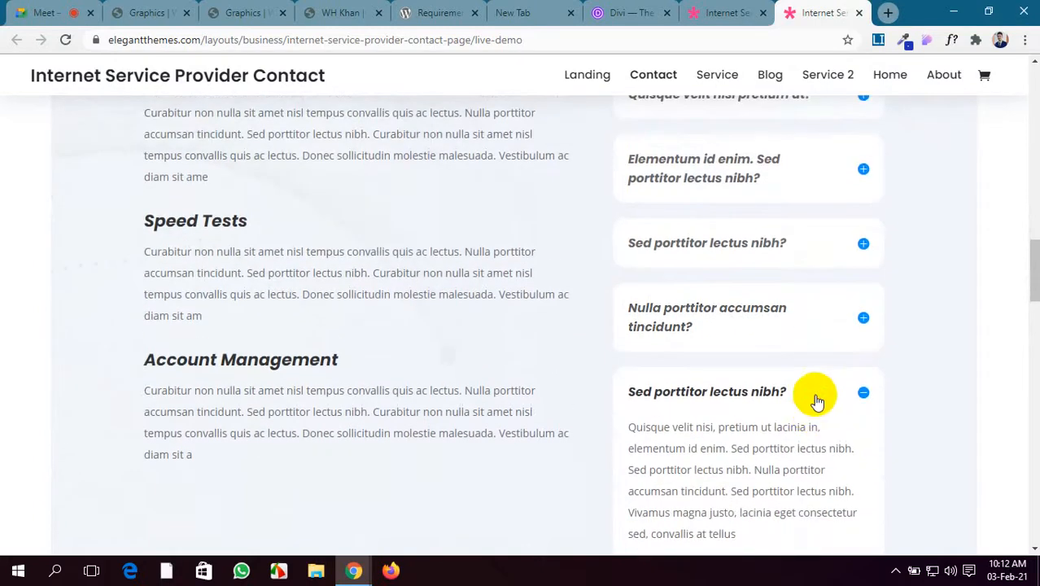
left_click(816, 401)
left_click(44, 13)
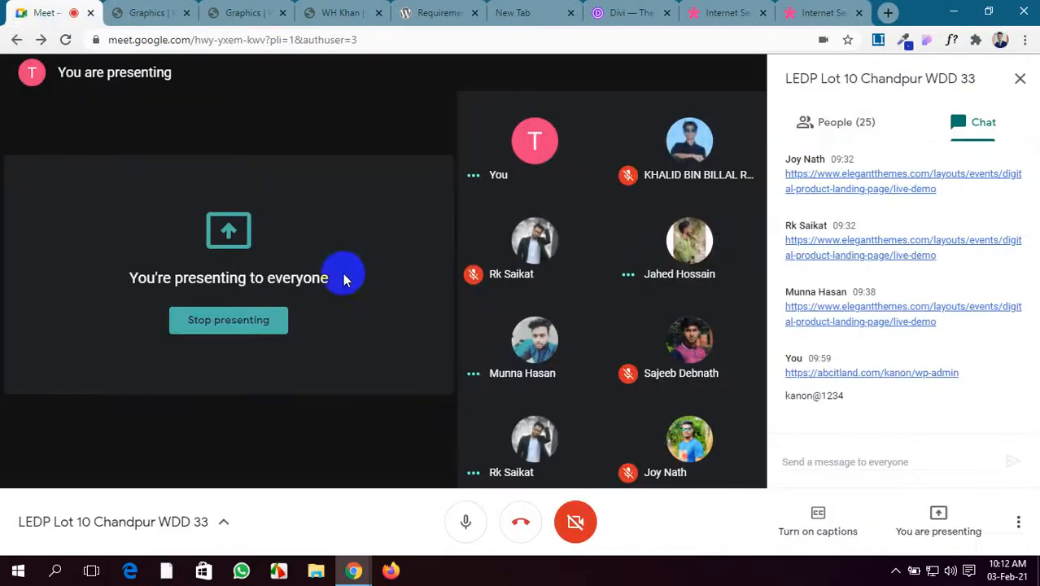
Step: Open the Google Meet People panel and scroll through the participant list
left_click(828, 131)
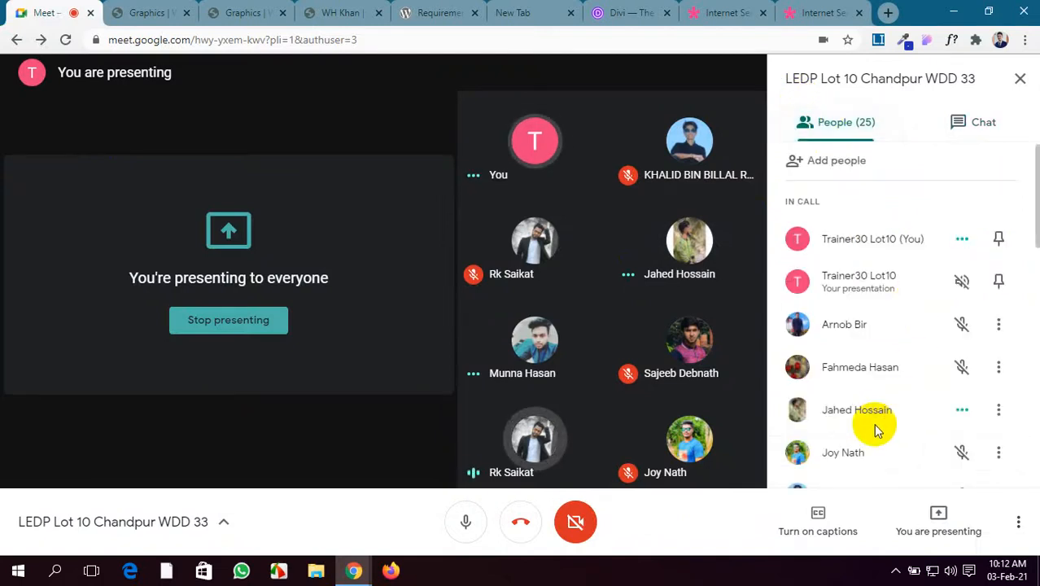
scroll(879, 410, "down", 4)
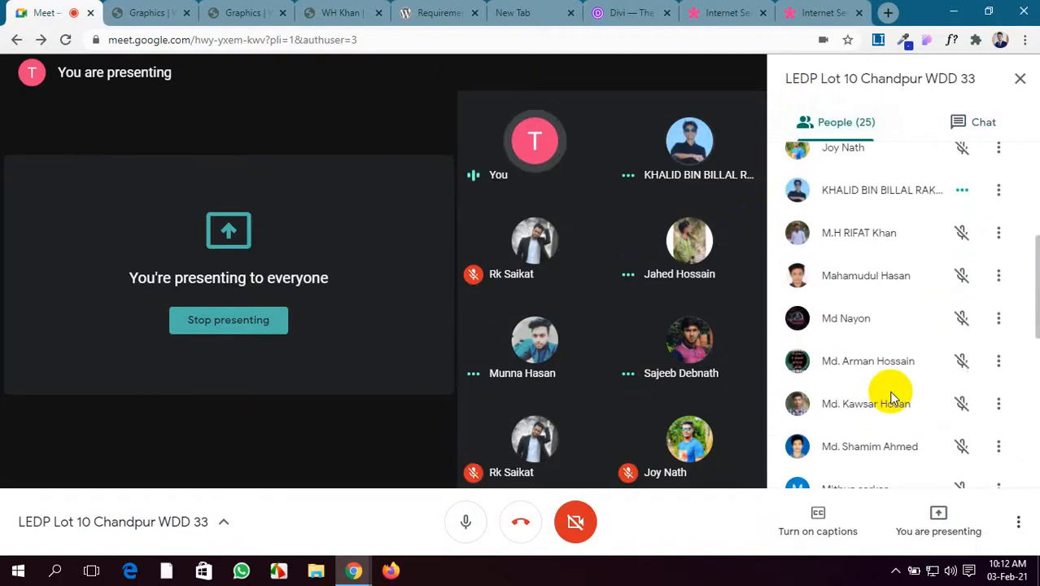
scroll(890, 397, "down", 2)
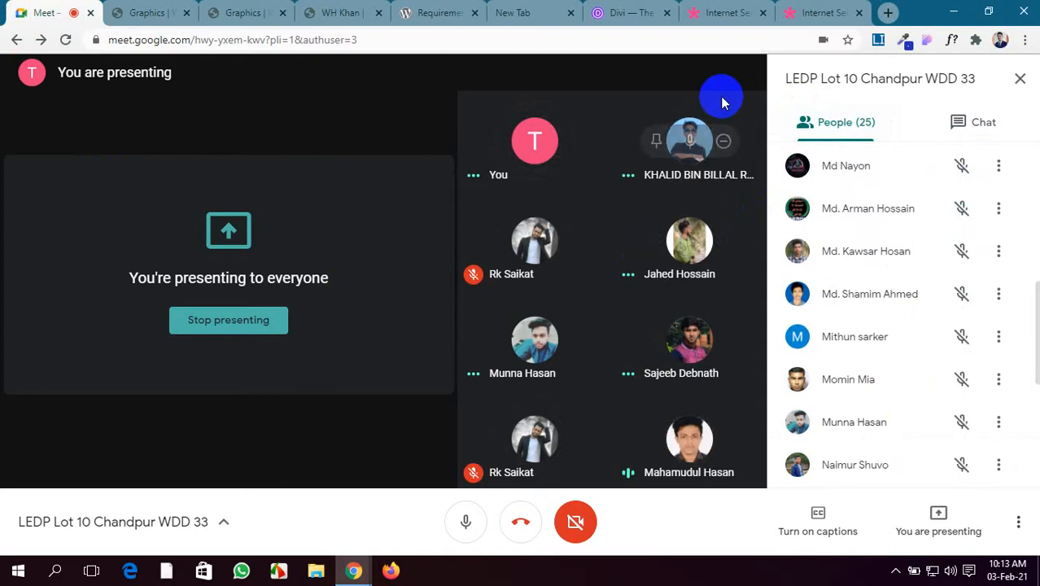
Step: Glance again at the Contact page live demo
left_click(807, 10)
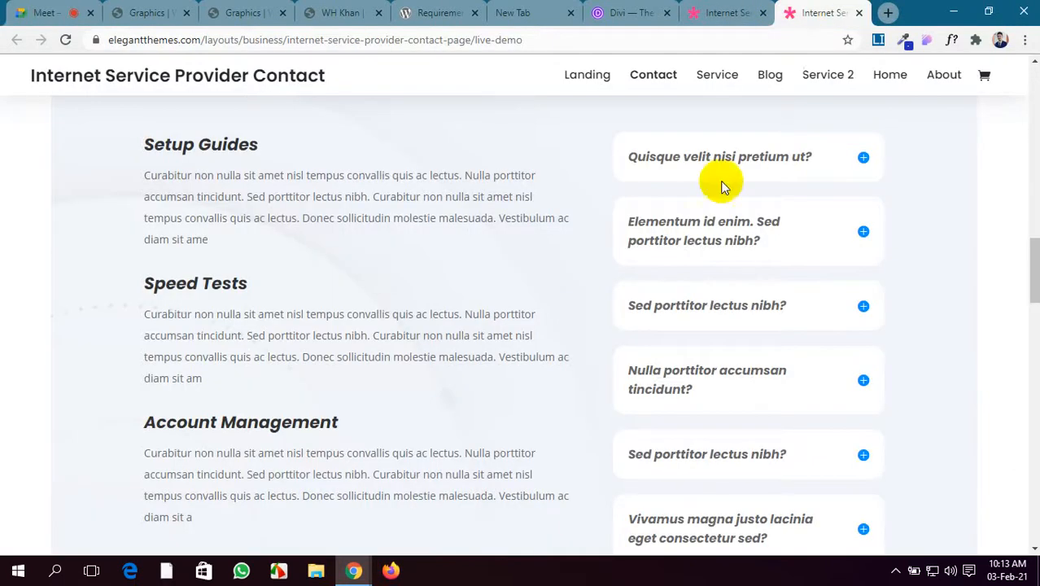
scroll(727, 354, "down", 4)
scroll(726, 354, "up", 5)
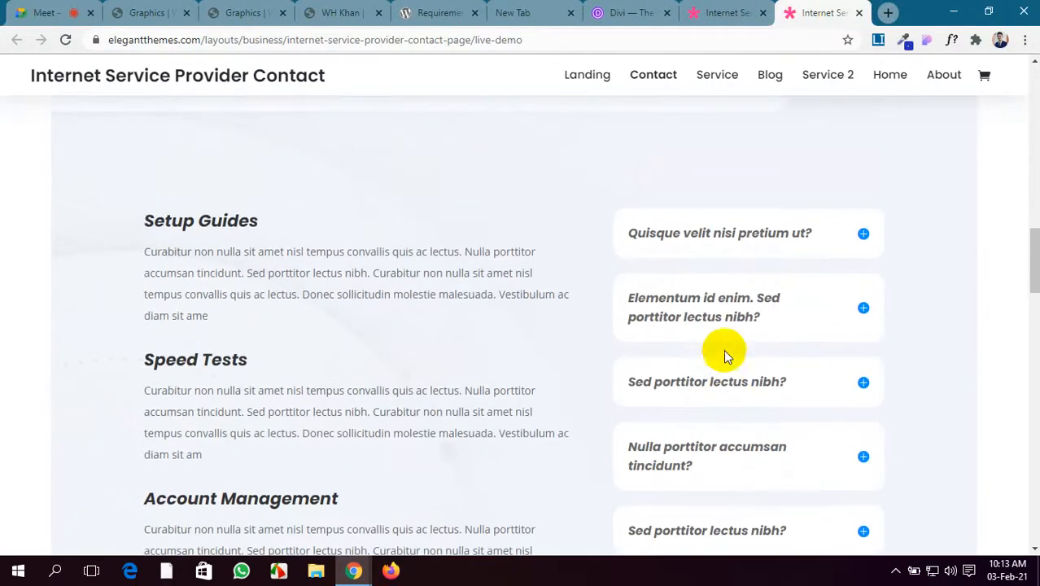
Step: Review the Meet participant list once more, then switch back to the Internet Service Provider demo
left_click(33, 10)
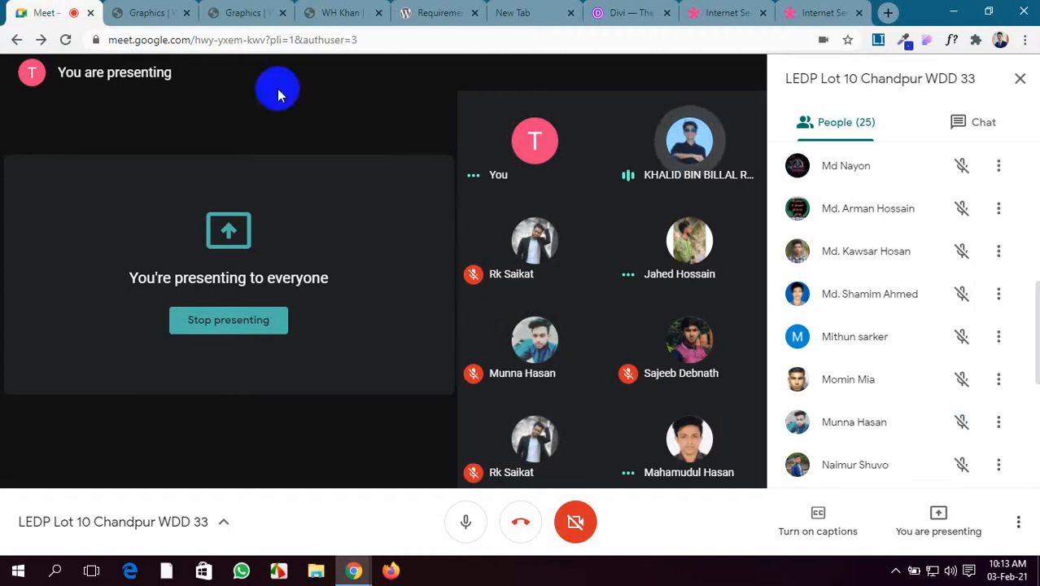
scroll(917, 332, "up", 4)
scroll(917, 332, "up", 2)
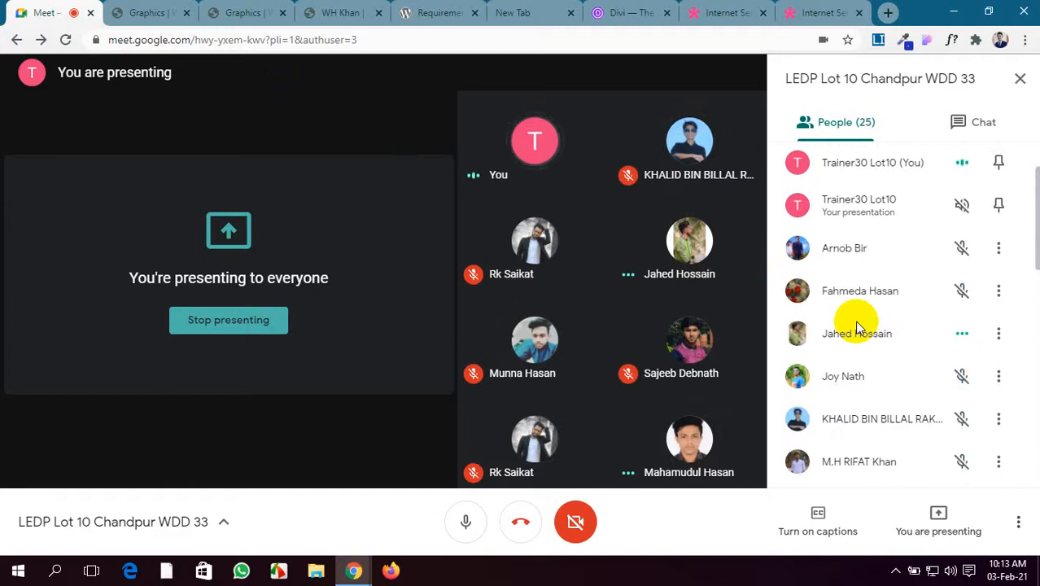
scroll(857, 328, "down", 5)
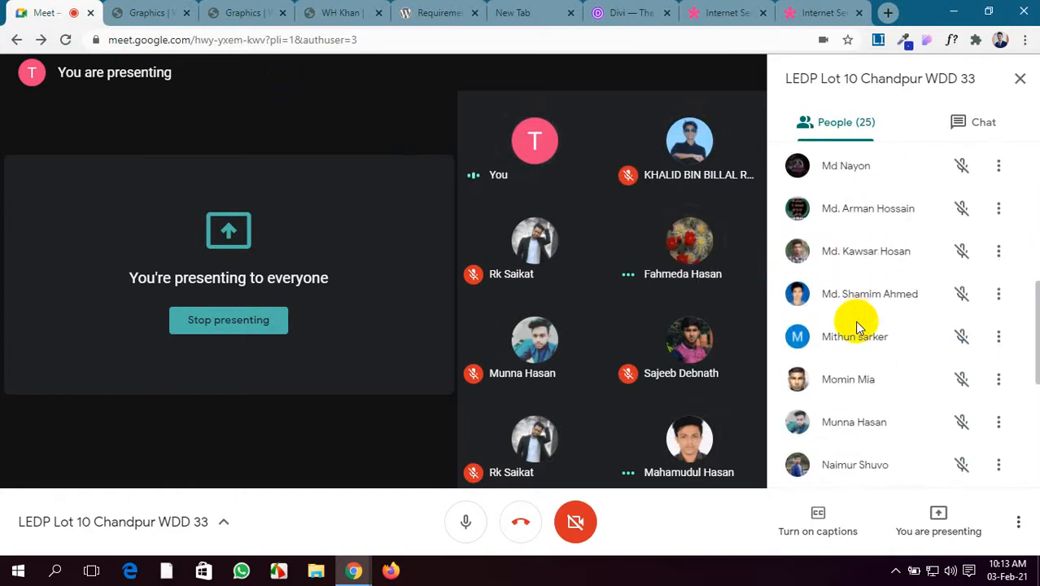
scroll(857, 328, "down", 4)
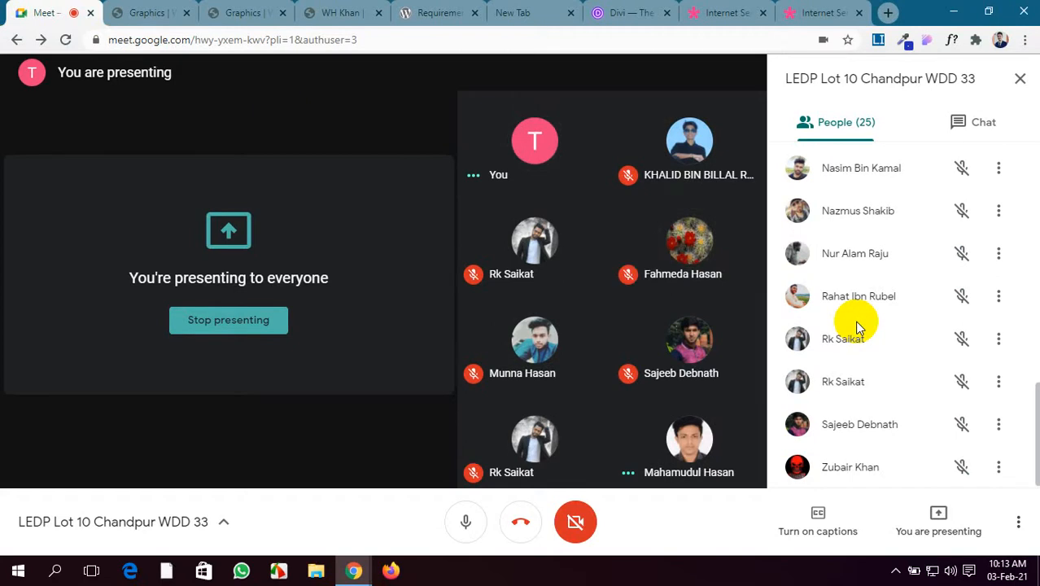
scroll(856, 327, "up", 10)
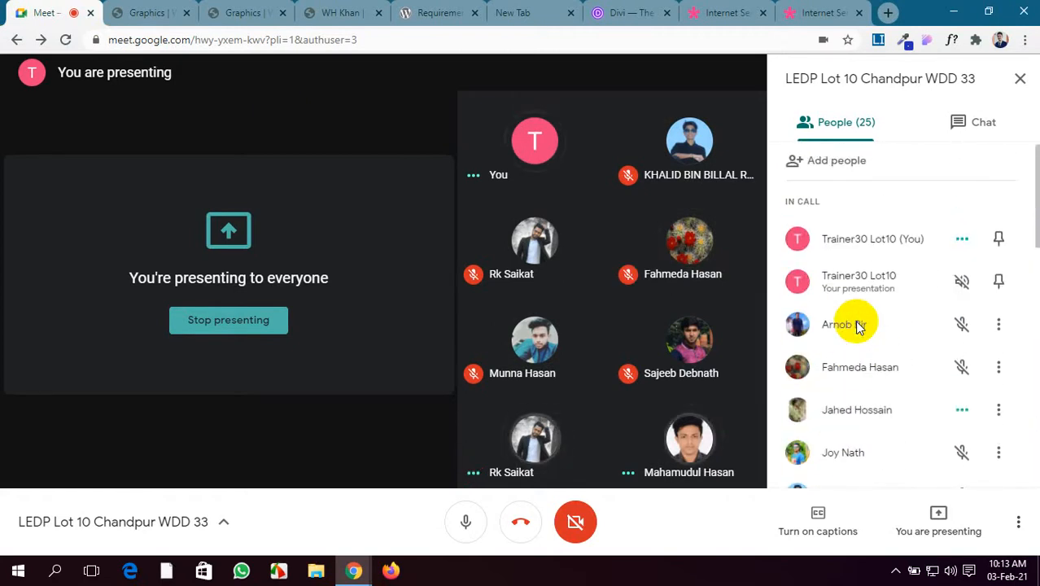
scroll(856, 326, "down", 2)
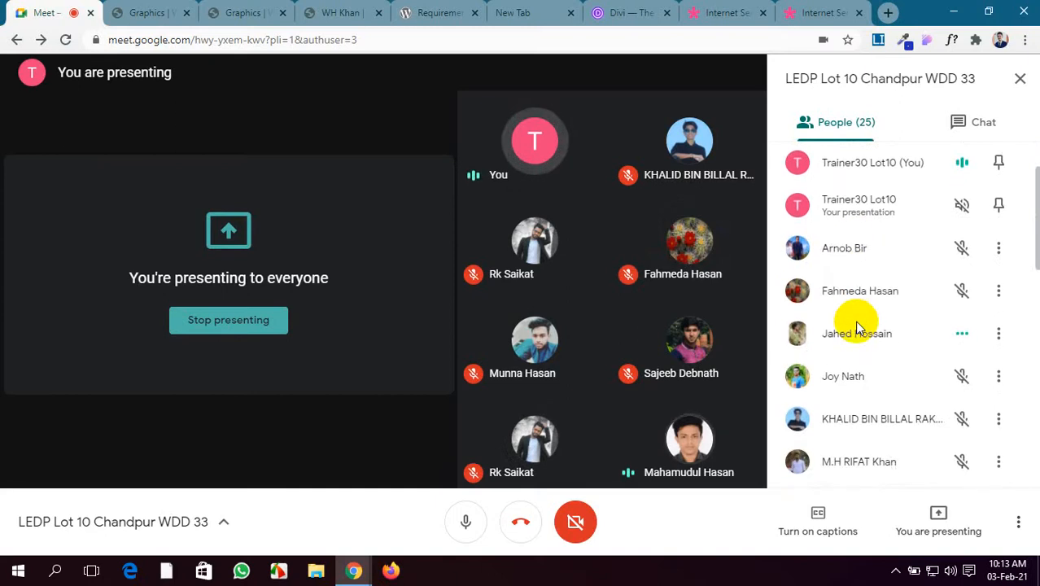
left_click(817, 13)
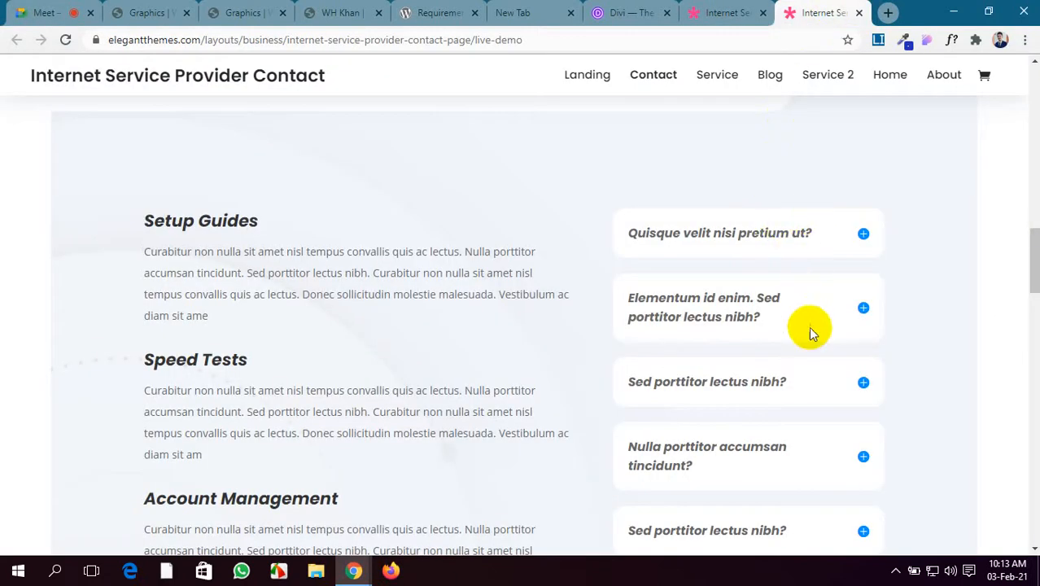
Step: Expand the first, 'Elementum id enim' and 'Sed porttitor lectus nibh?' demo toggles, then return to the Divi builder
left_click(843, 246)
scroll(840, 236, "up", 2)
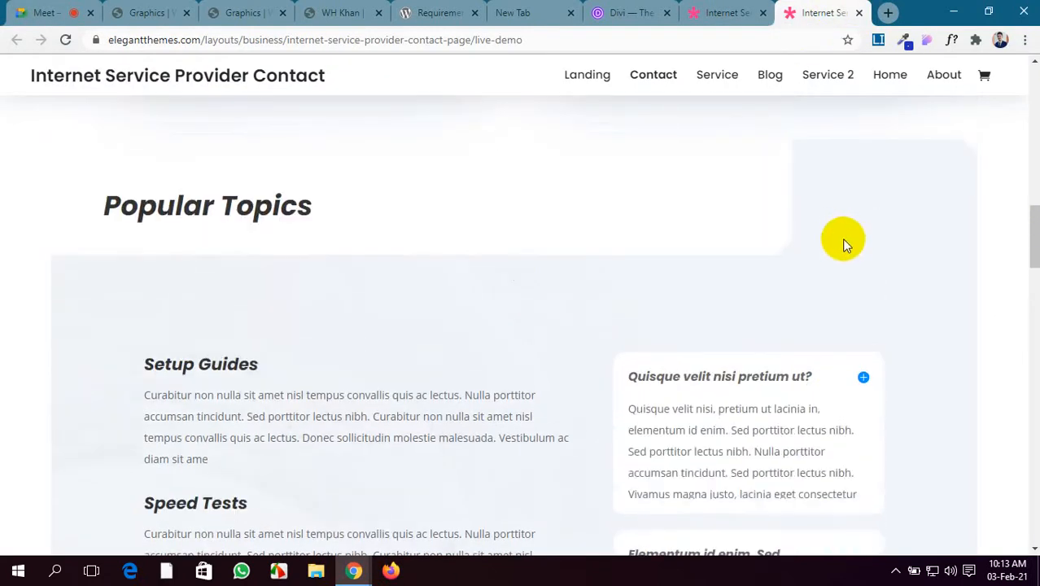
scroll(834, 239, "down", 4)
left_click(824, 298)
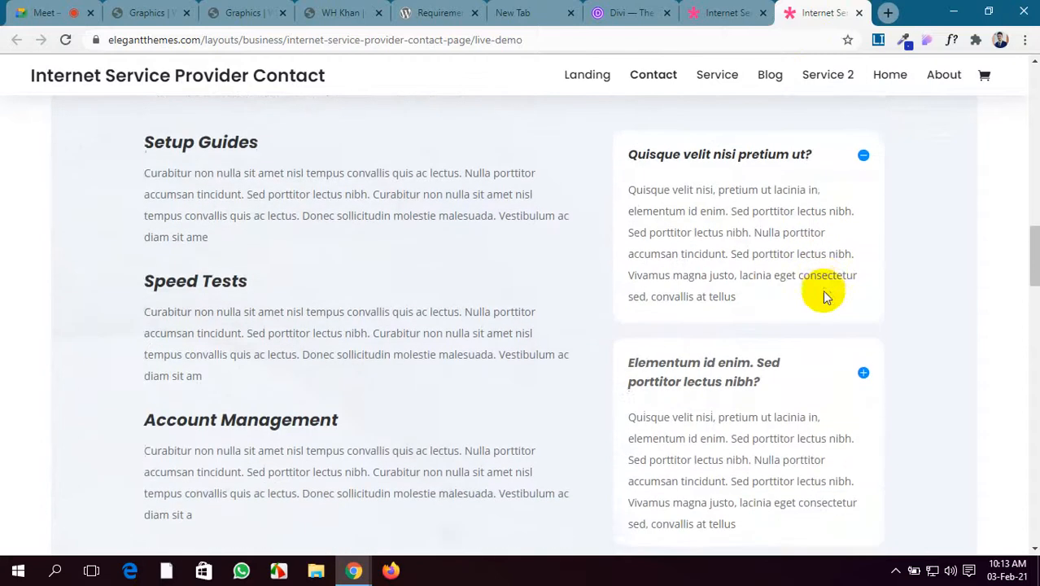
left_click(814, 371)
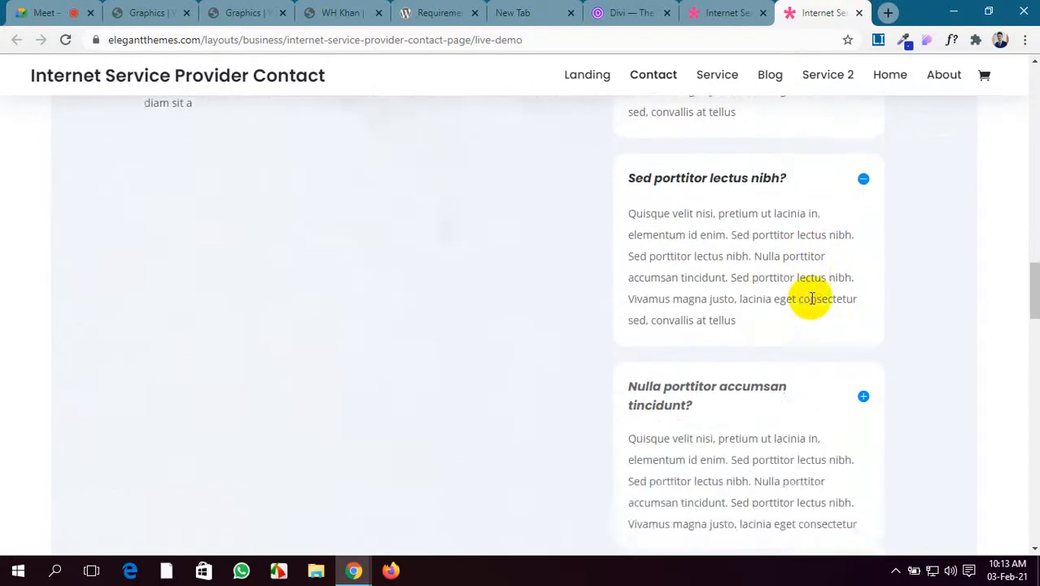
scroll(811, 299, "up", 7)
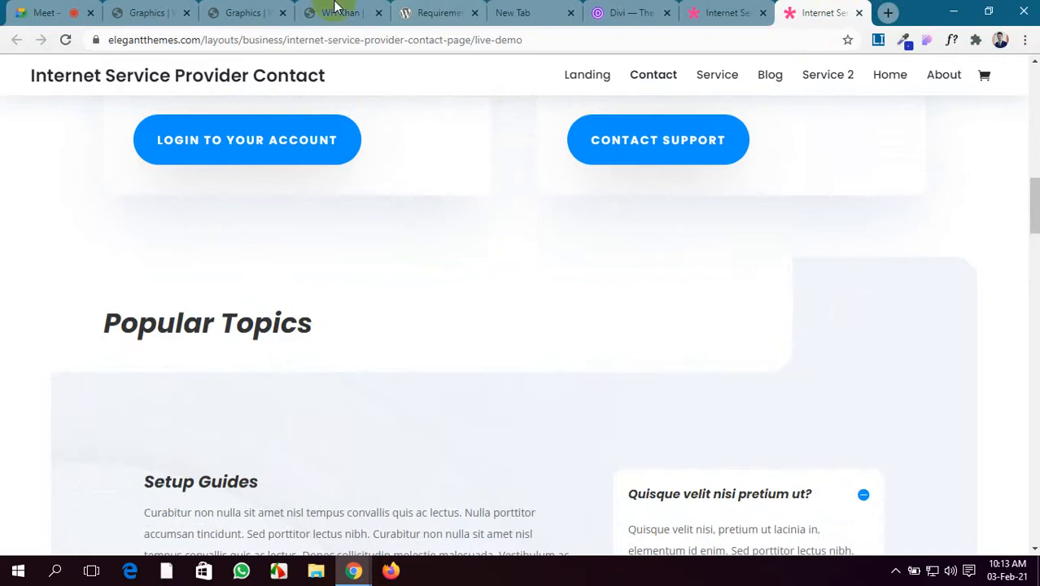
left_click(146, 12)
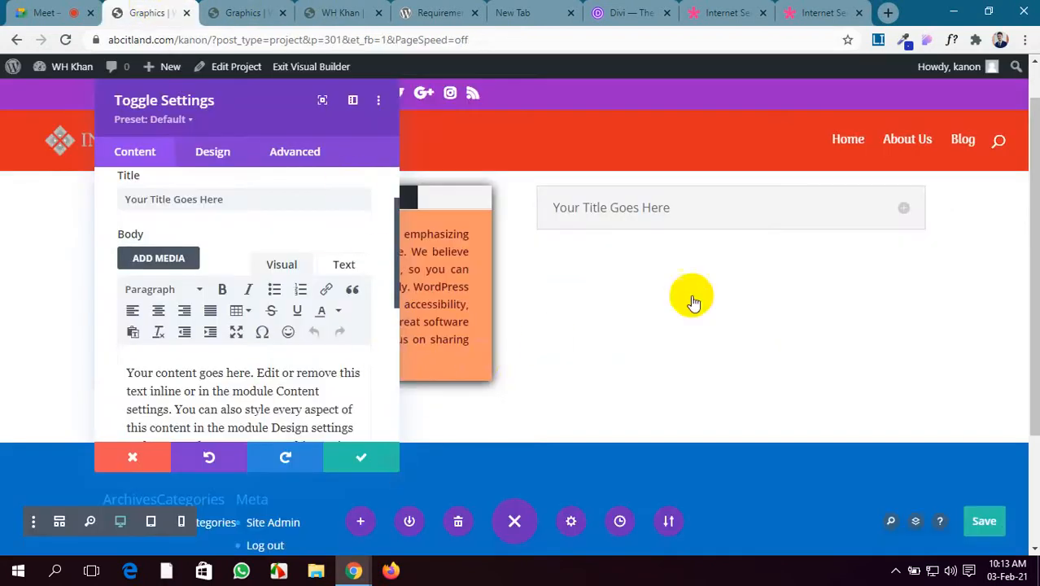
Step: Copy the demo heading 'Quisque velit nisi pretium ut?' into the Toggle module's Title field
left_click(795, 8)
left_click(752, 13)
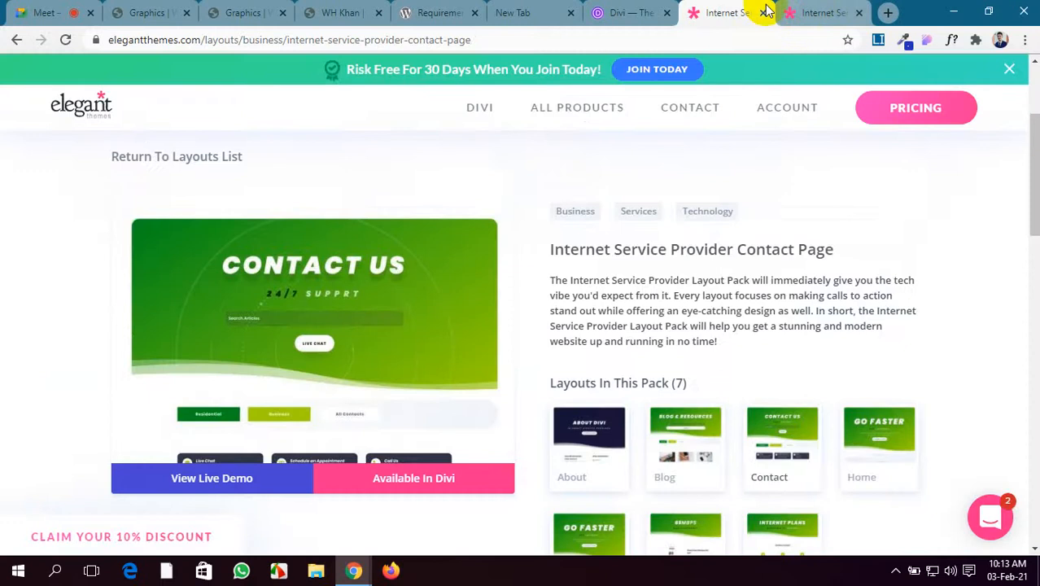
left_click(763, 12)
scroll(655, 328, "down", 3)
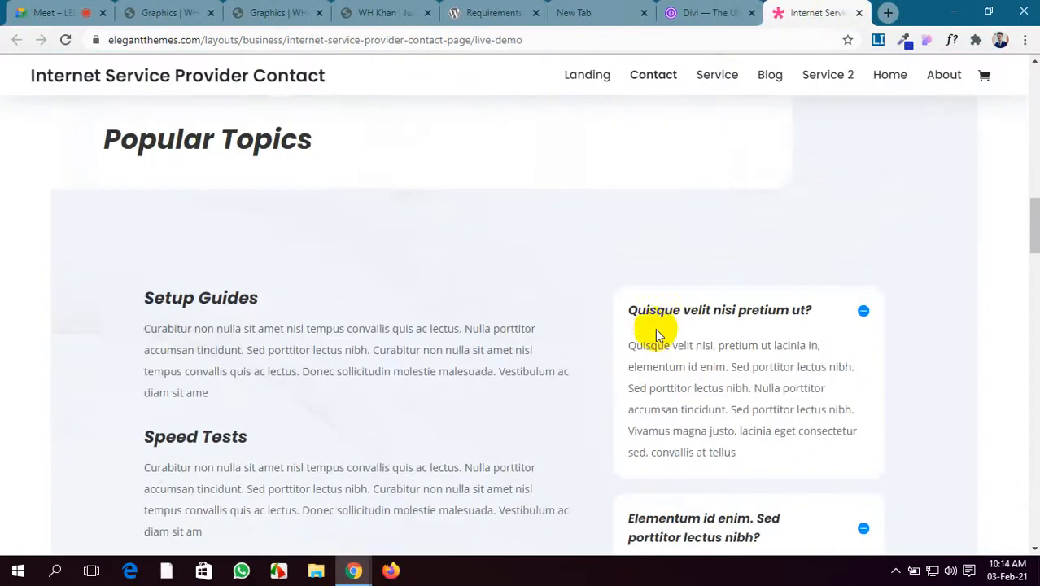
scroll(655, 328, "down", 1)
left_click_drag(820, 277, 630, 269)
key("ctrl+c")
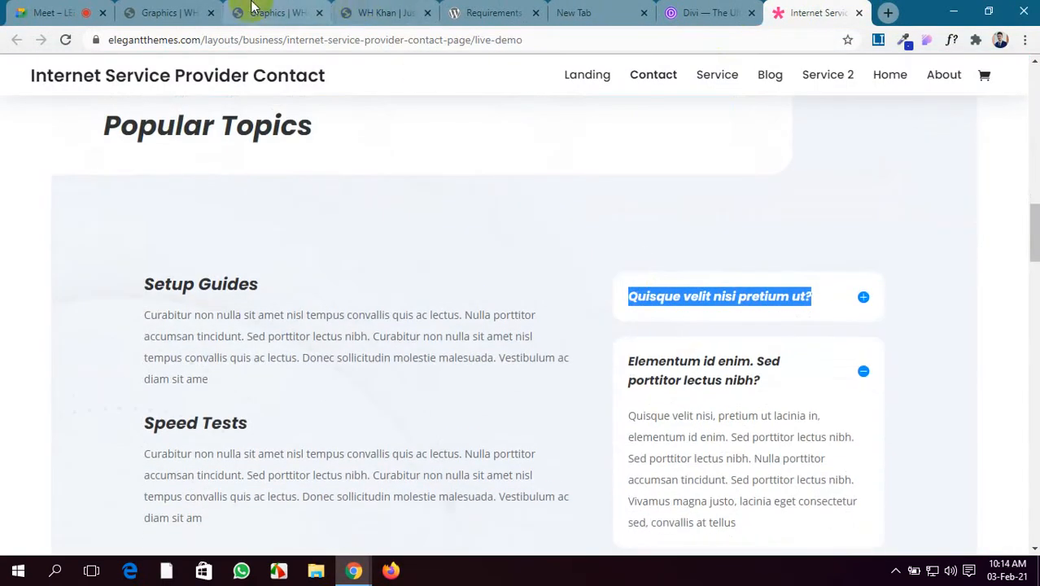
left_click(165, 10)
scroll(234, 277, "up", 2)
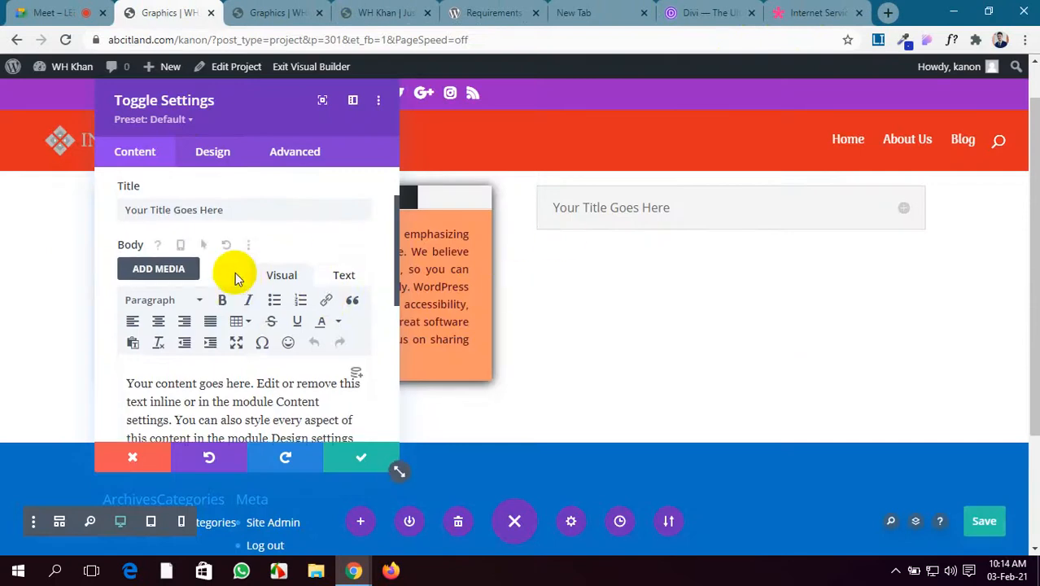
left_click_drag(234, 276, 99, 267)
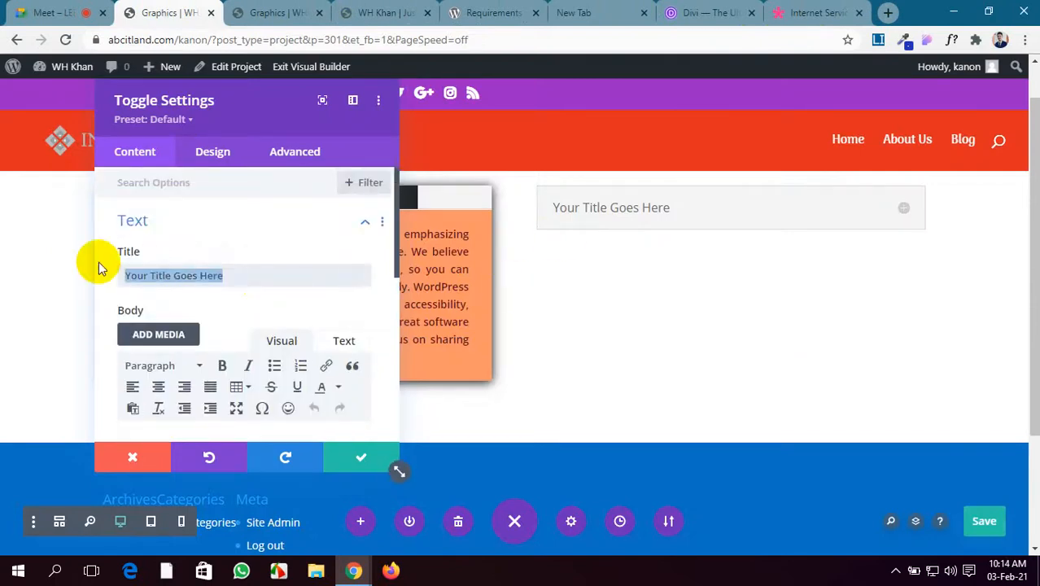
key("ctrl+v")
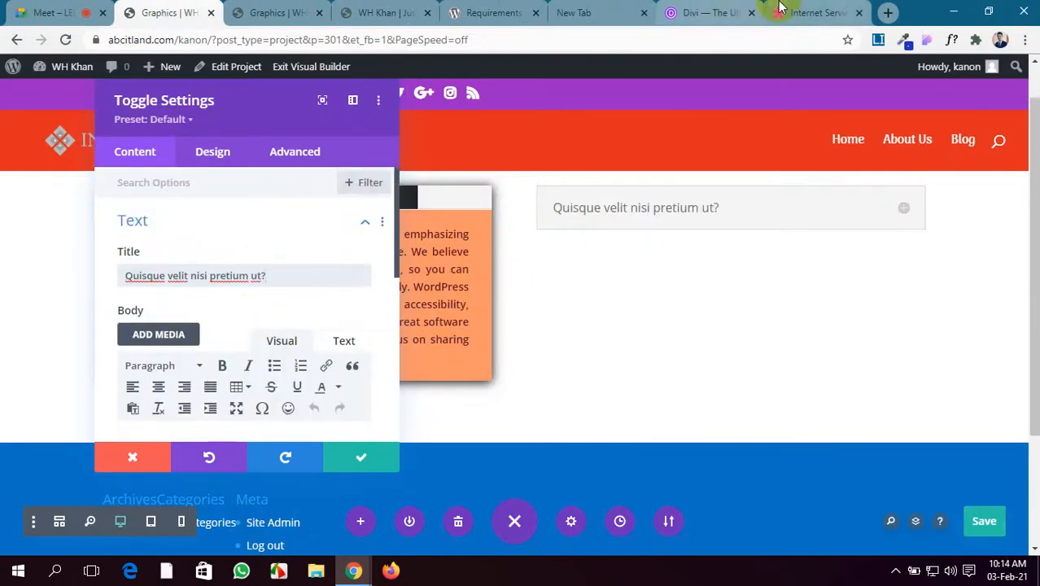
Step: Replace the Toggle body with the demo's answer paragraph and save the toggle settings
left_click(783, 12)
left_click(817, 310)
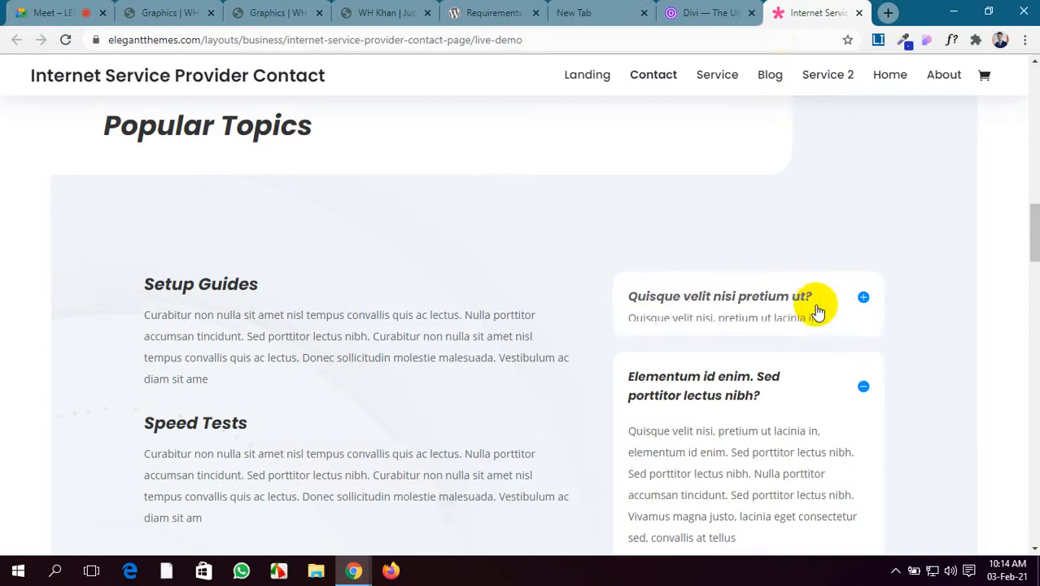
left_click_drag(742, 445, 620, 346)
key("ctrl+c")
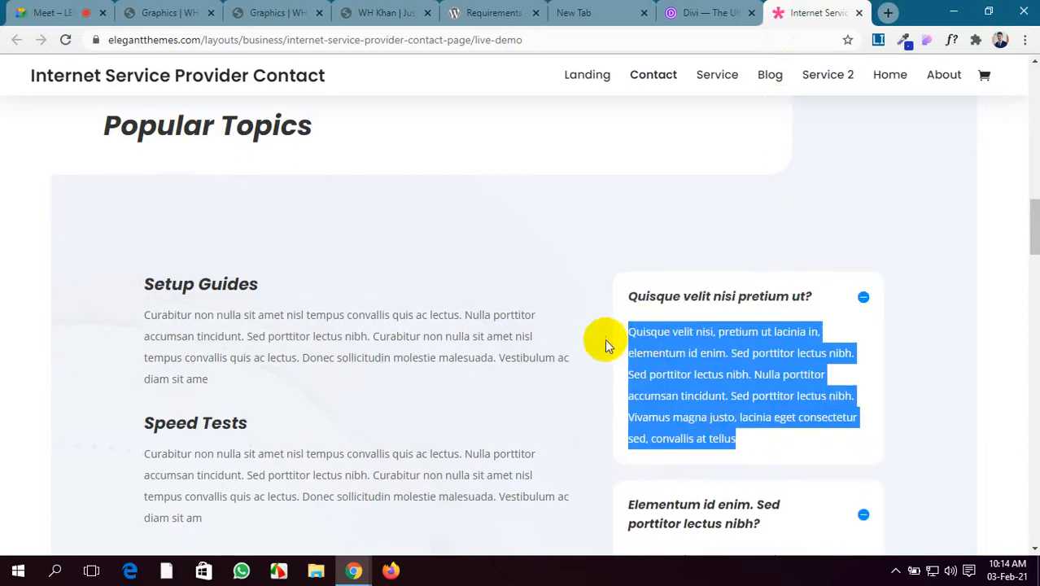
left_click(196, 12)
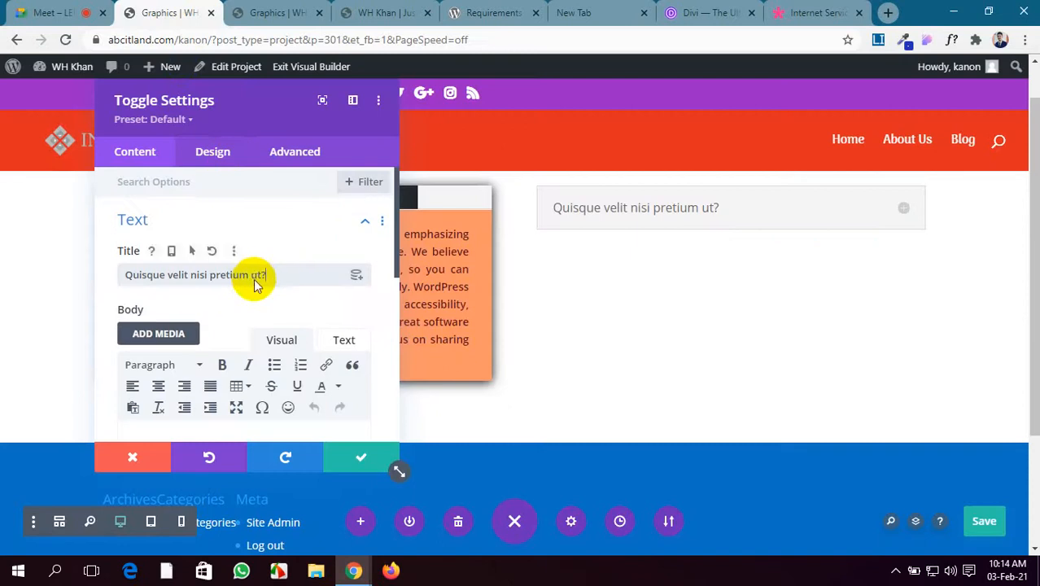
scroll(258, 278, "down", 3)
left_click_drag(293, 311, 115, 221)
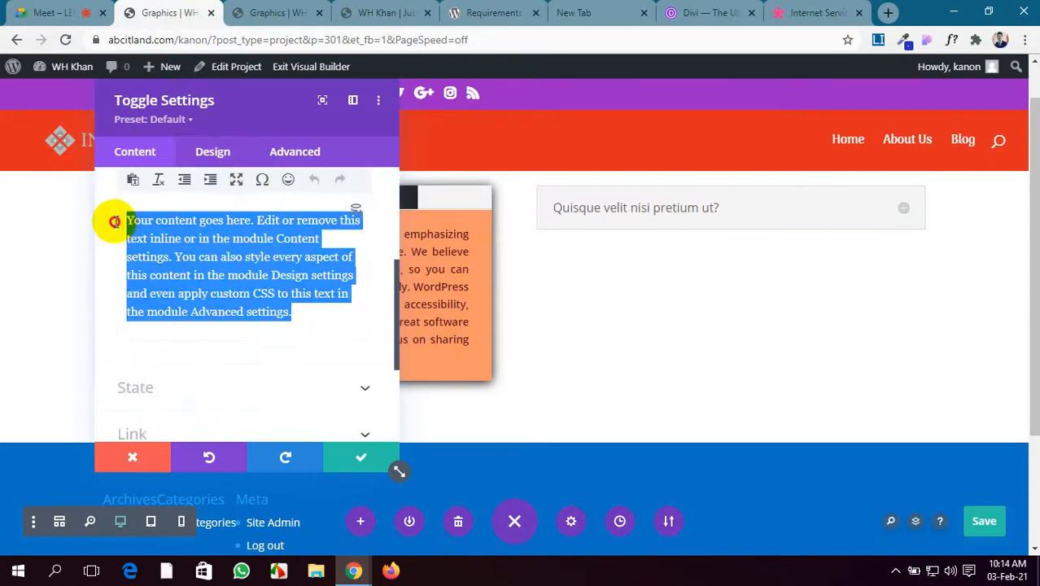
key("ctrl+v")
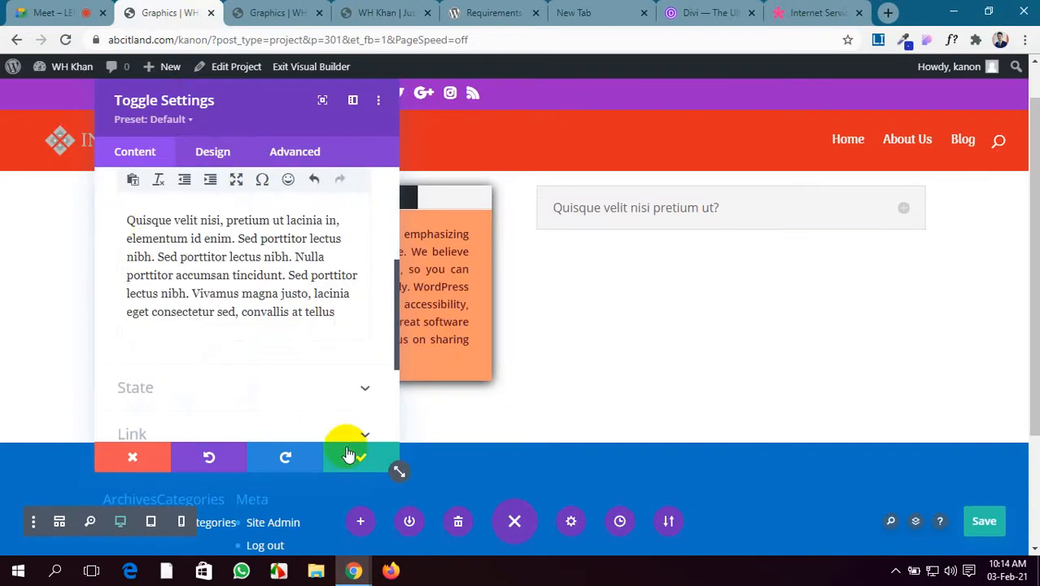
left_click(352, 457)
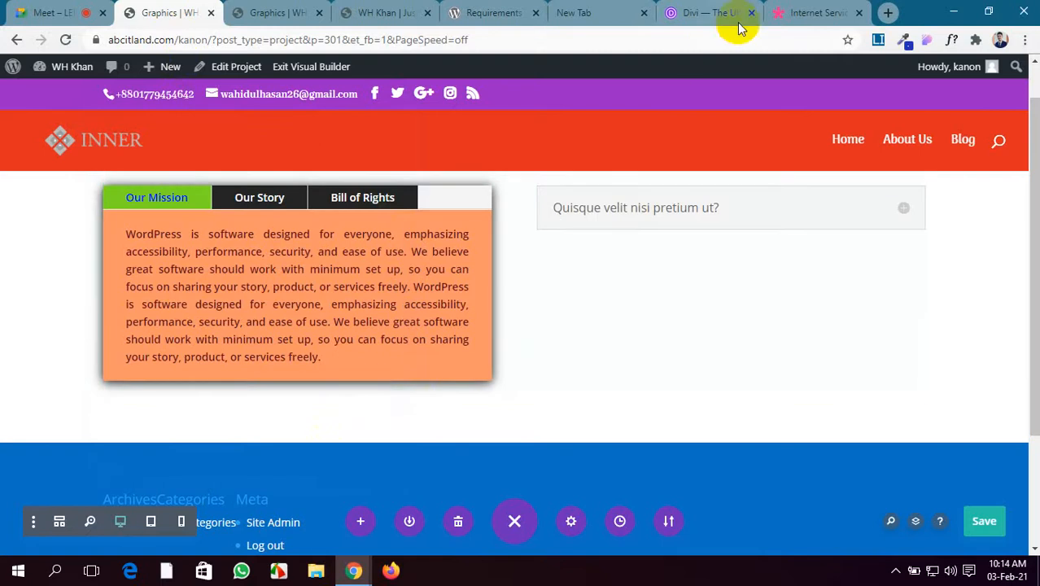
Step: On the demo page, expand and select the 'Elementum id enim. Sed porttitor lectus nibh?' FAQ heading
left_click(802, 14)
scroll(772, 369, "down", 5)
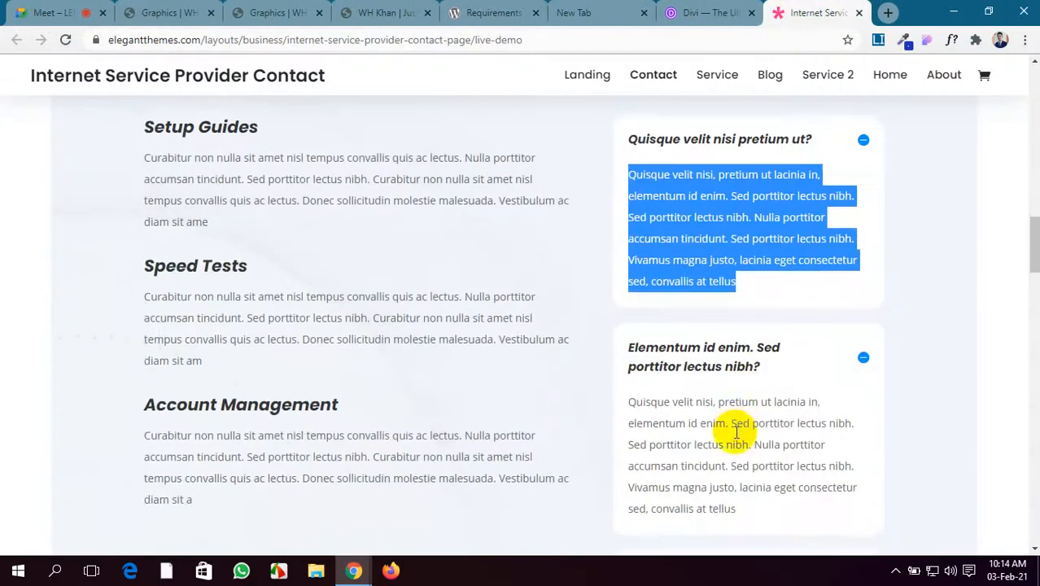
scroll(718, 405, "down", 4)
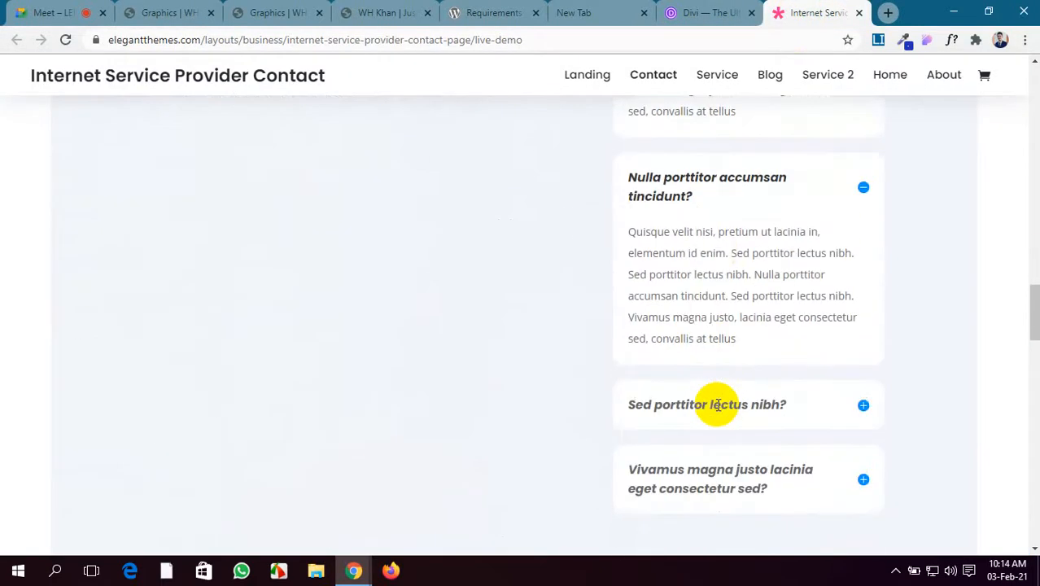
left_click(739, 329)
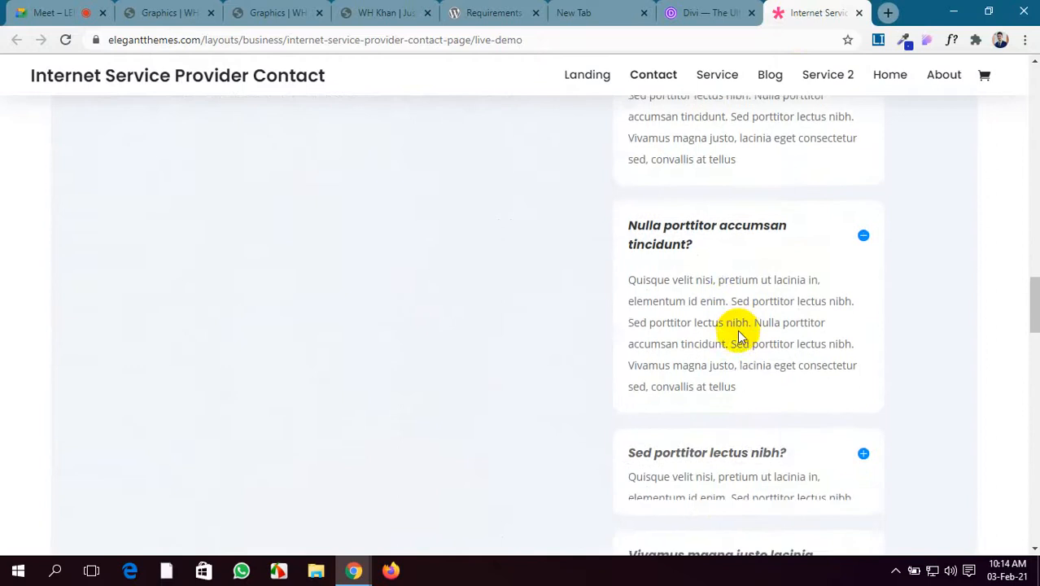
scroll(739, 336, "up", 8)
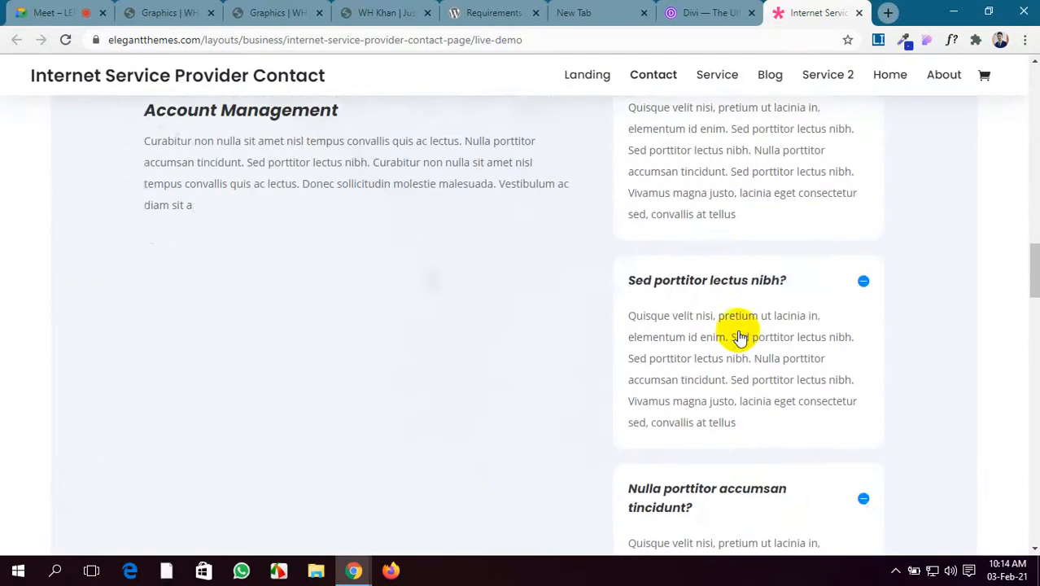
scroll(739, 330, "down", 2)
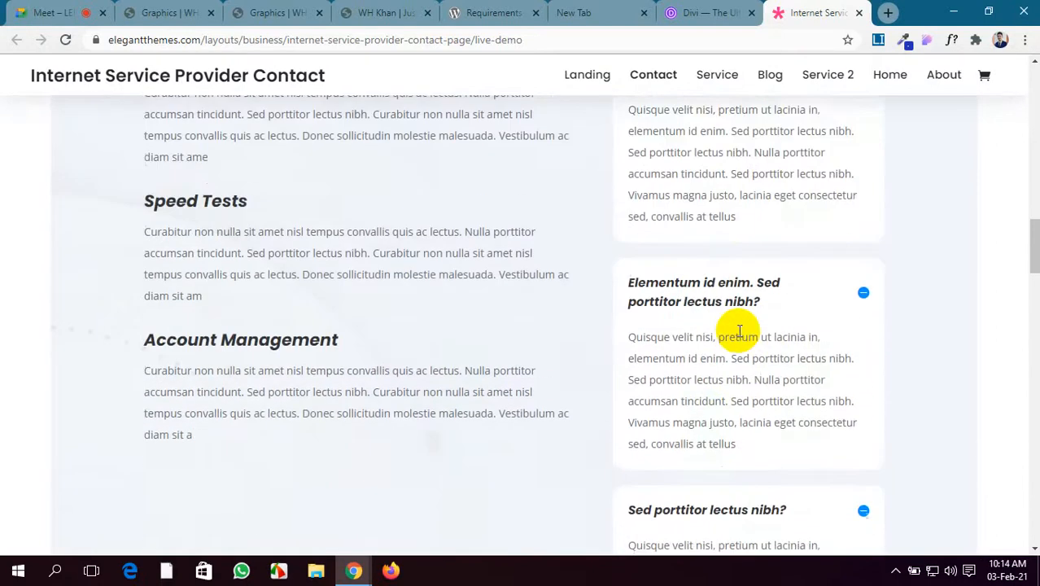
left_click_drag(771, 306, 620, 271)
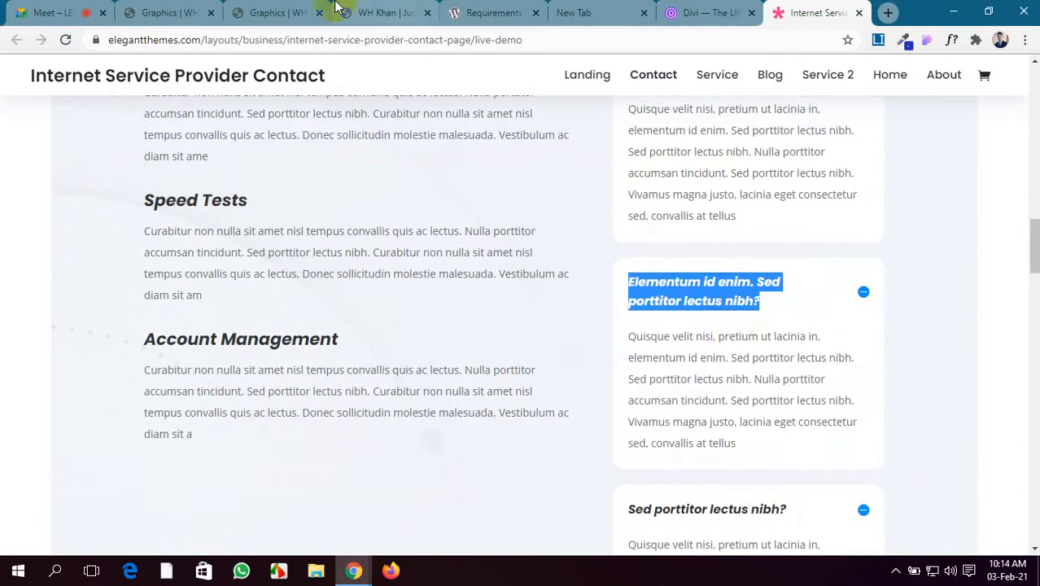
Step: Review the 'Quisque velit nisi pretium ut?' toggle's Content settings and save them, twice over
left_click(163, 13)
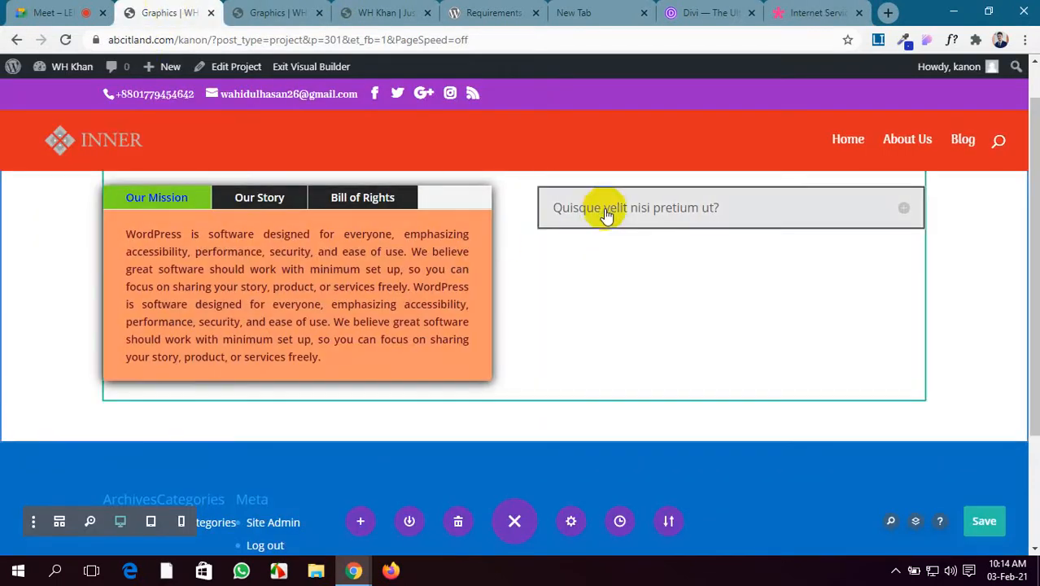
mouse_move(600, 210)
left_click(692, 196)
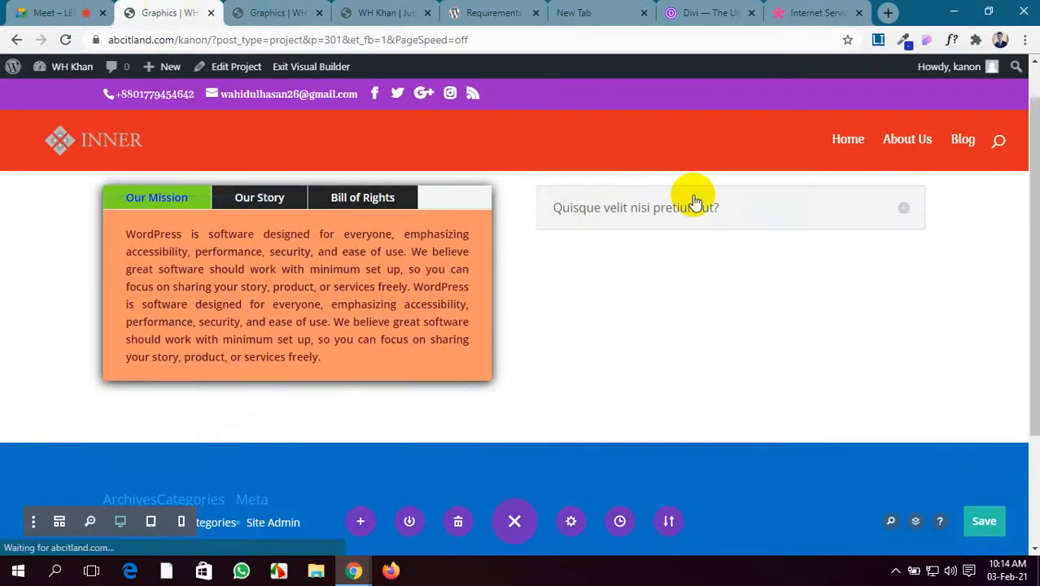
scroll(212, 294, "down", 5)
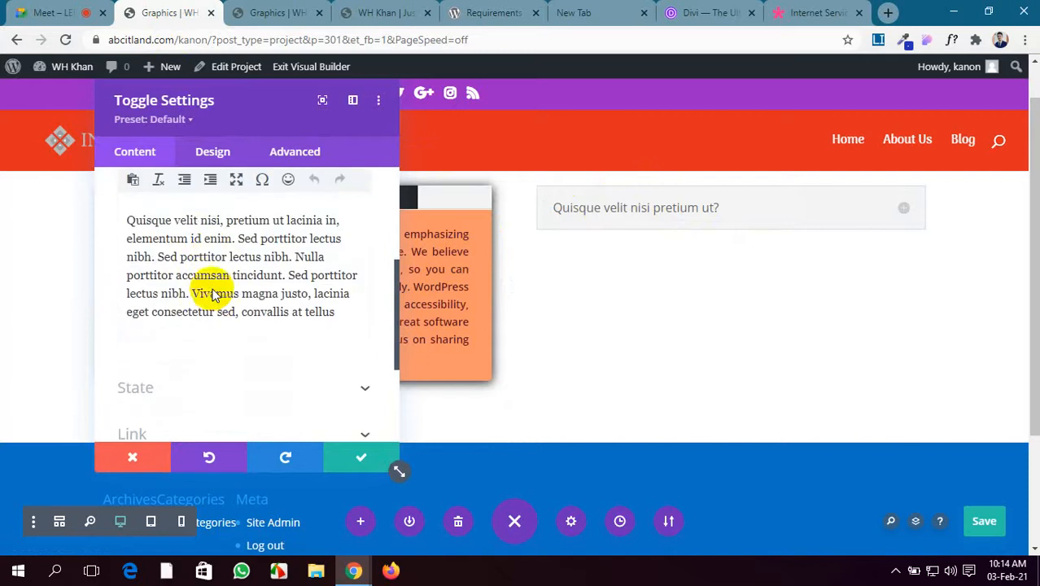
scroll(303, 415, "down", 5)
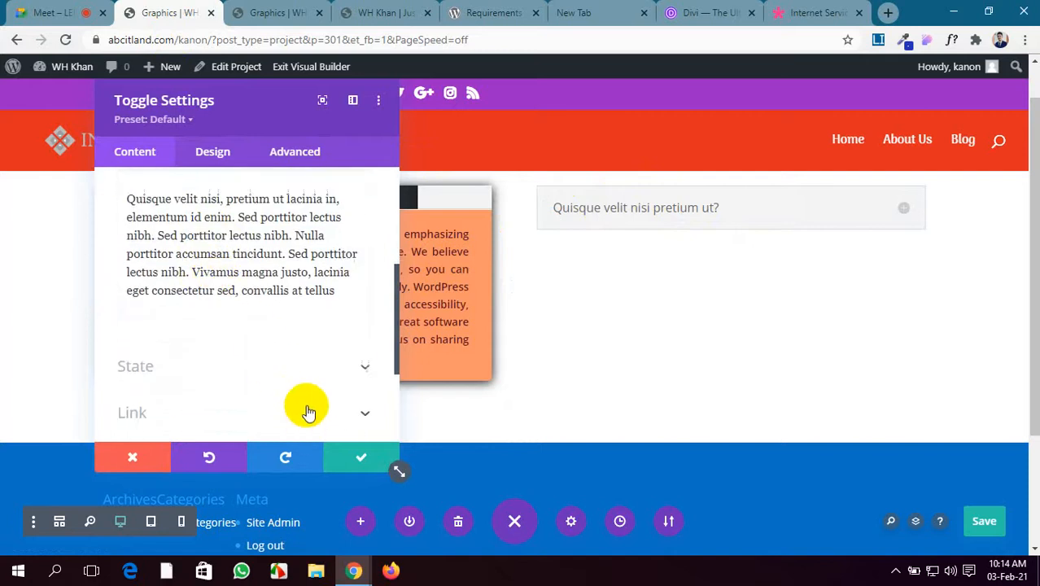
left_click(338, 460)
mouse_move(589, 213)
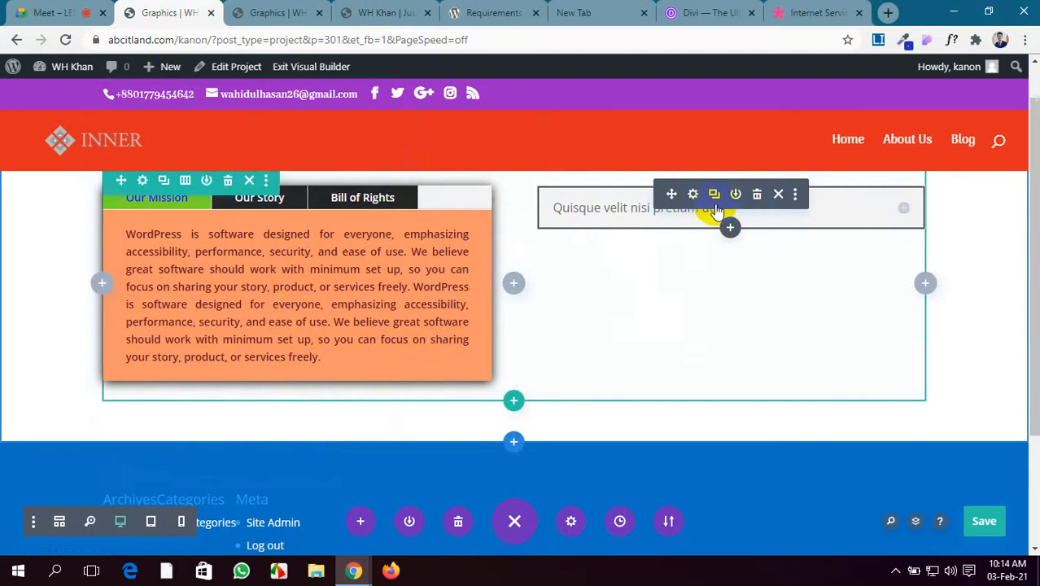
left_click(691, 195)
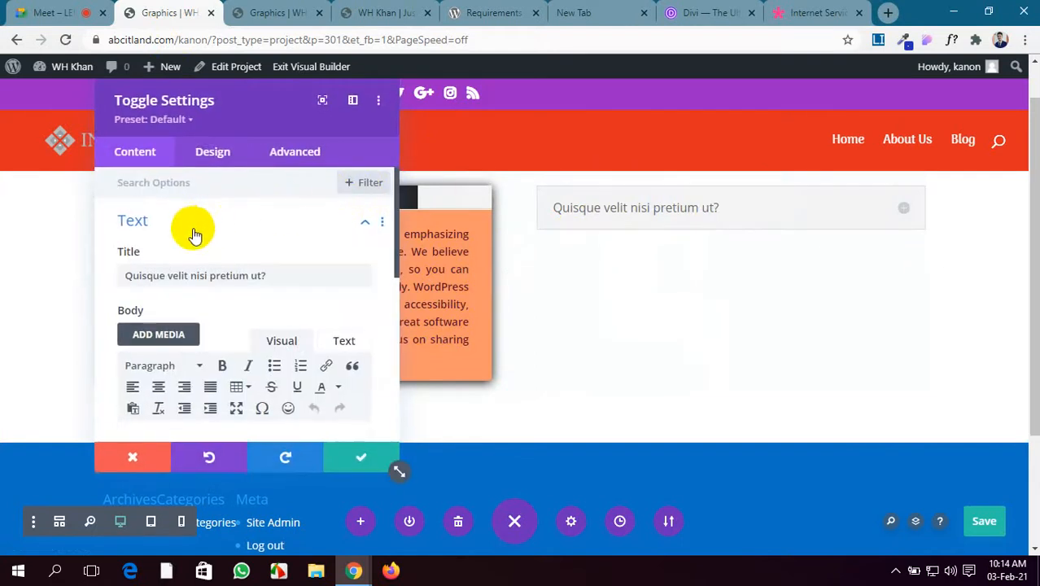
scroll(193, 267, "down", 3)
scroll(194, 268, "down", 4)
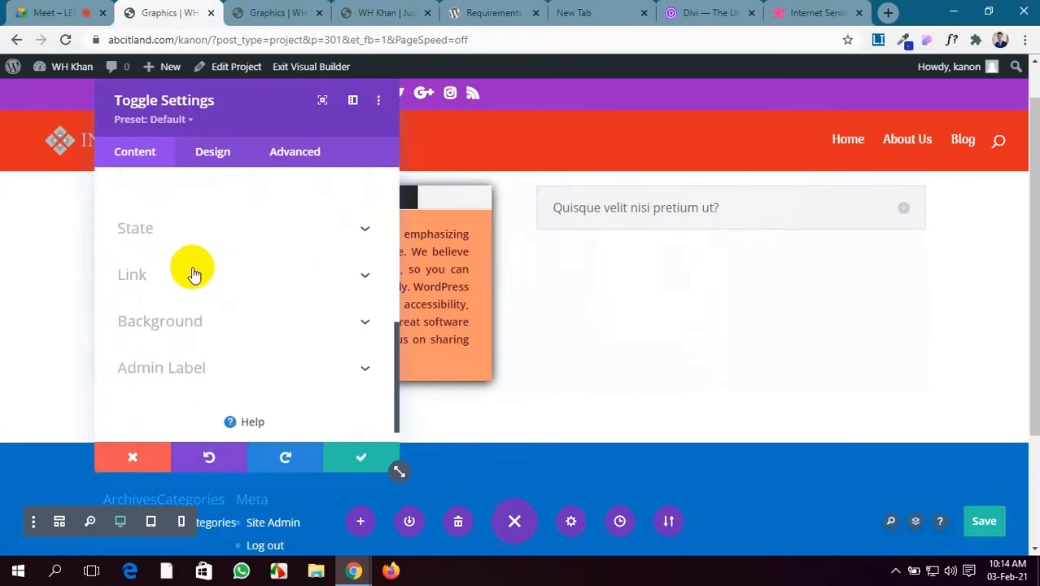
left_click(358, 461)
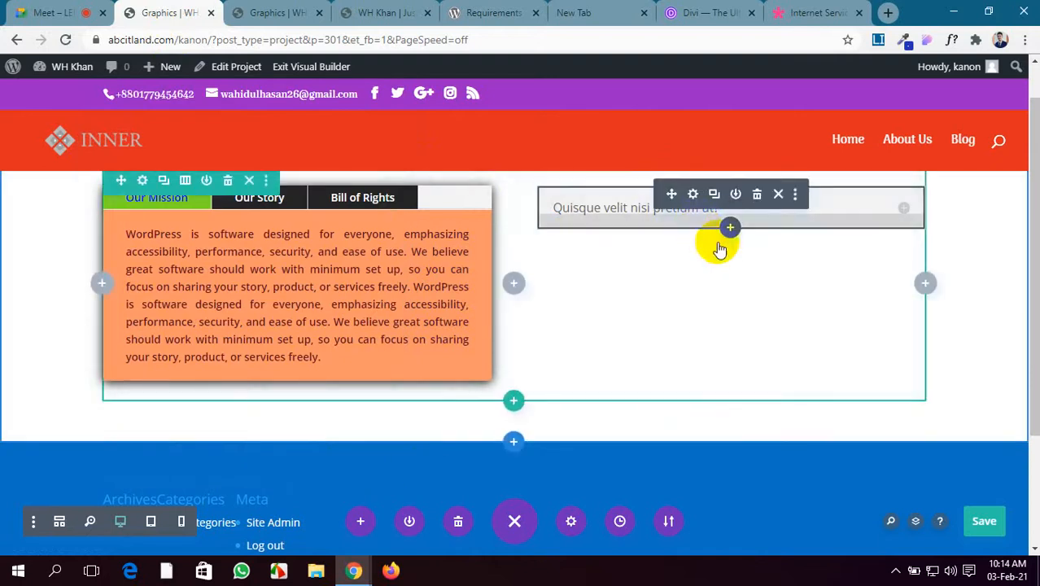
Step: Insert a second Toggle module below the first FAQ toggle and select its placeholder title
left_click(729, 225)
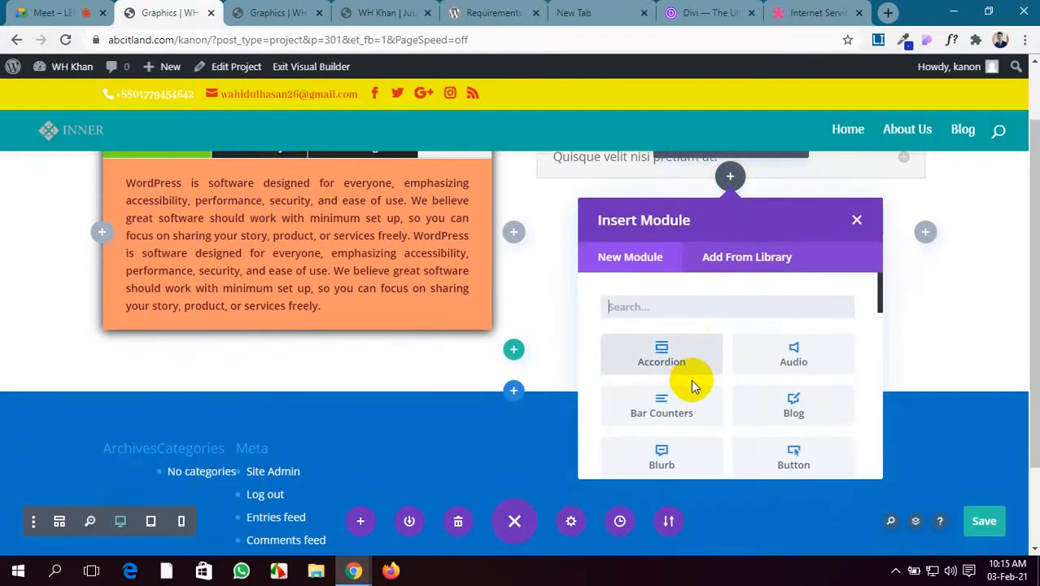
scroll(691, 379, "down", 10)
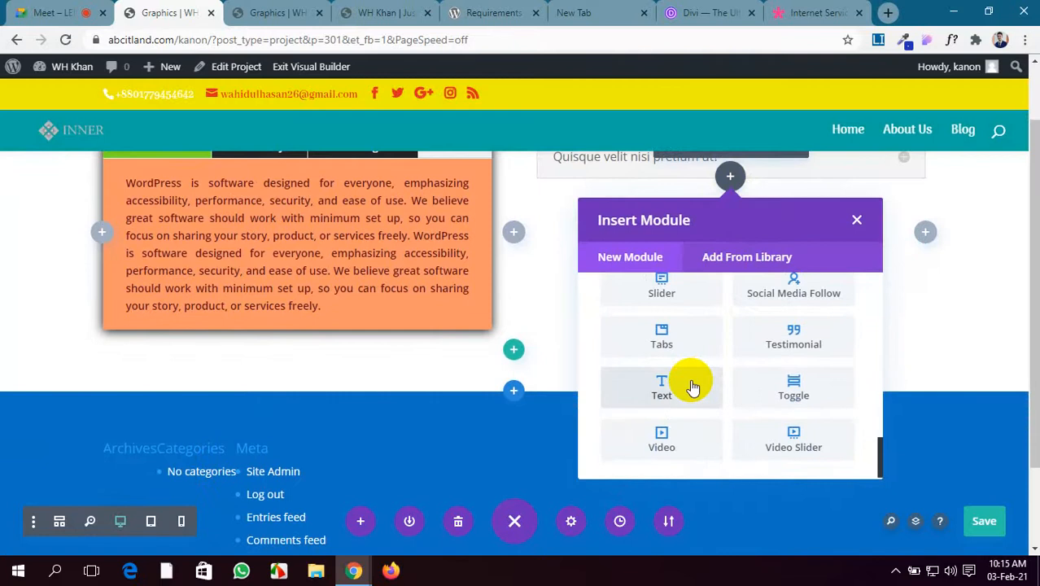
left_click(797, 384)
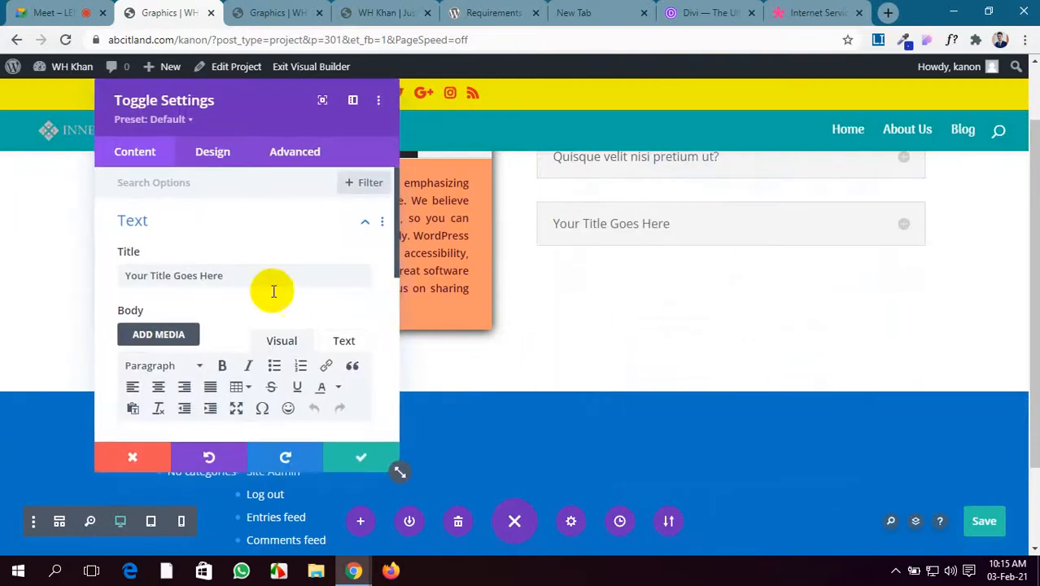
left_click_drag(277, 274, 98, 274)
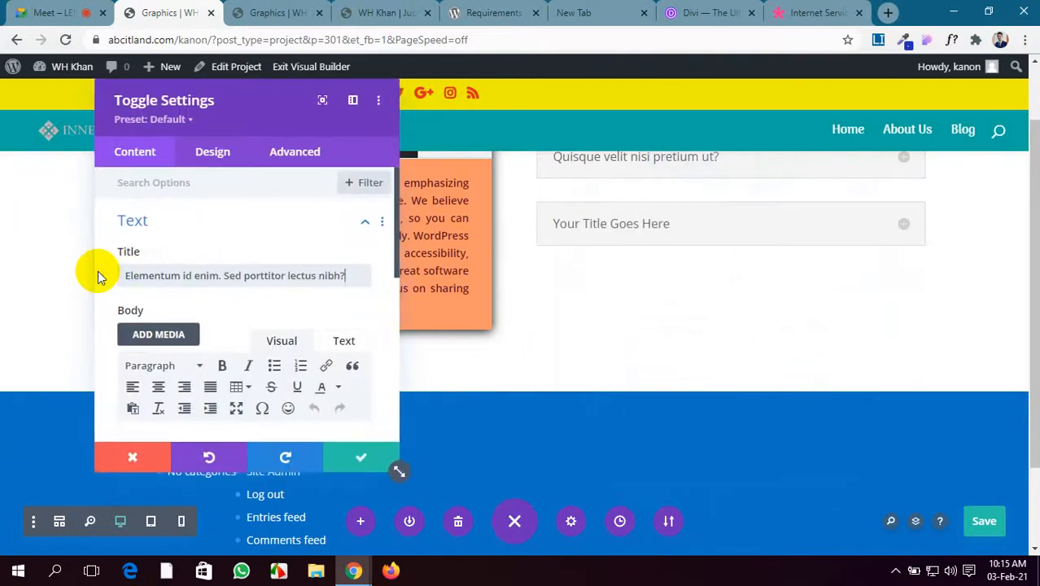
Step: Copy the demo's answer paragraph and paste it over the new toggle's body text
left_click(795, 9)
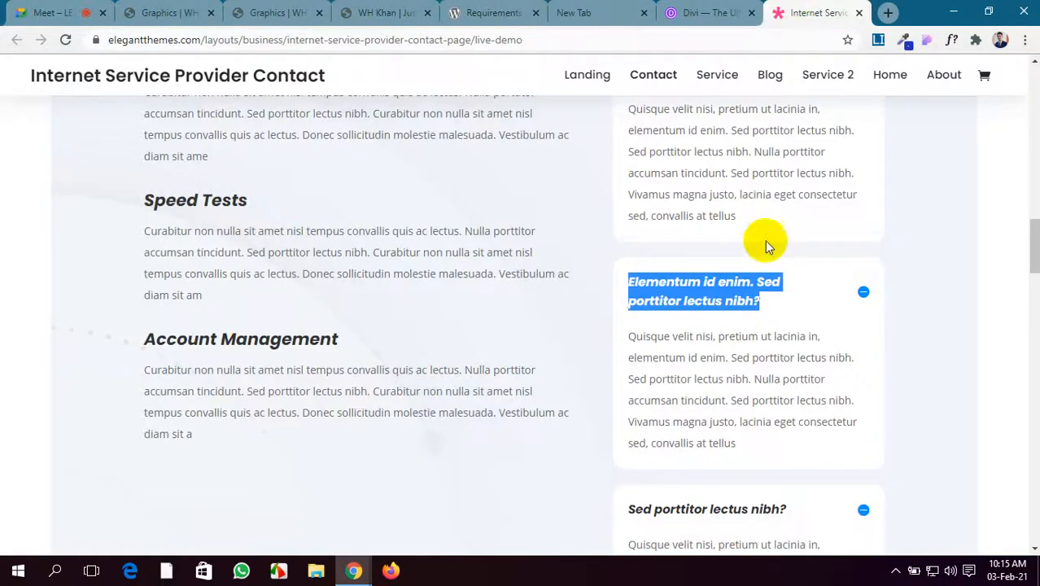
left_click_drag(741, 449, 620, 346)
key("ctrl+c")
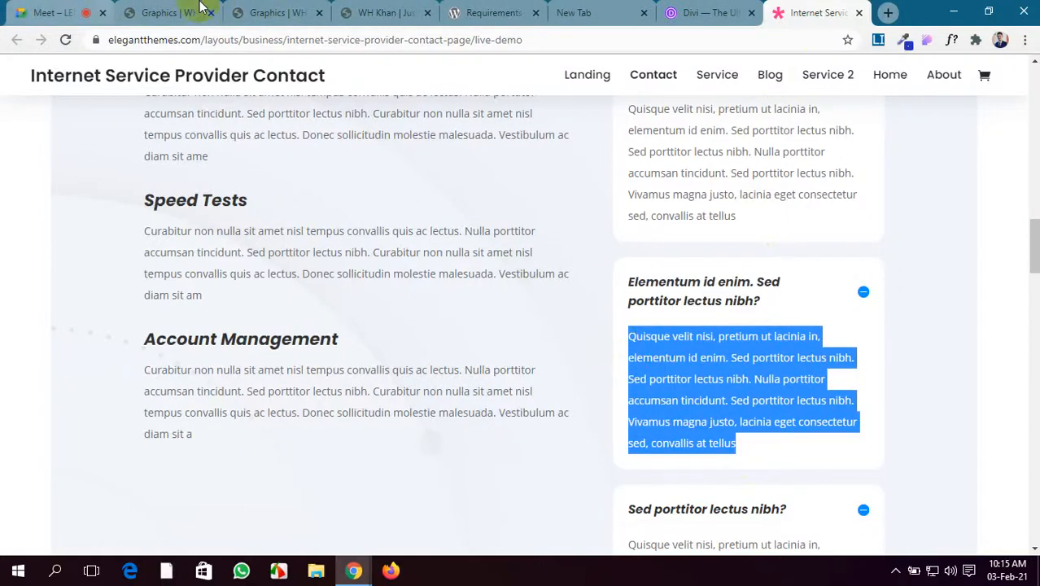
left_click(167, 12)
scroll(254, 346, "down", 3)
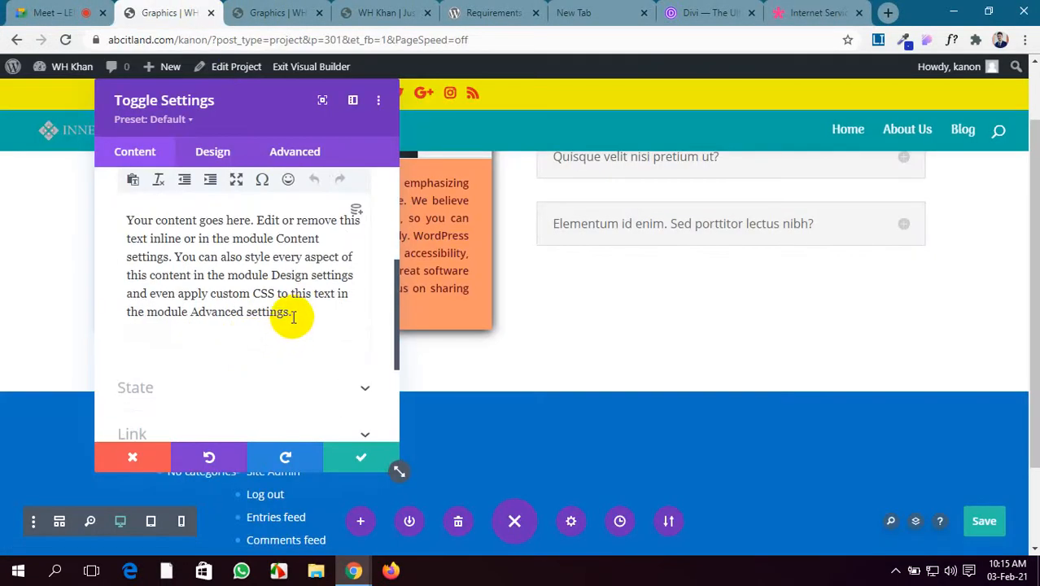
left_click_drag(291, 313, 114, 222)
key("ctrl+v")
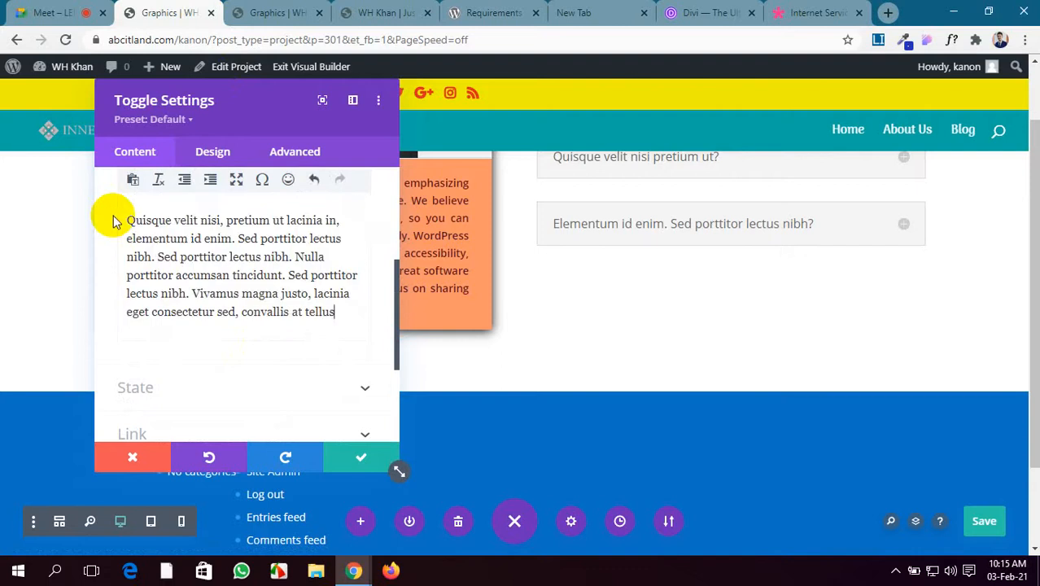
Step: Copy the next FAQ question from the demo, then close the second toggle's settings
left_click(814, 12)
scroll(765, 278, "down", 2)
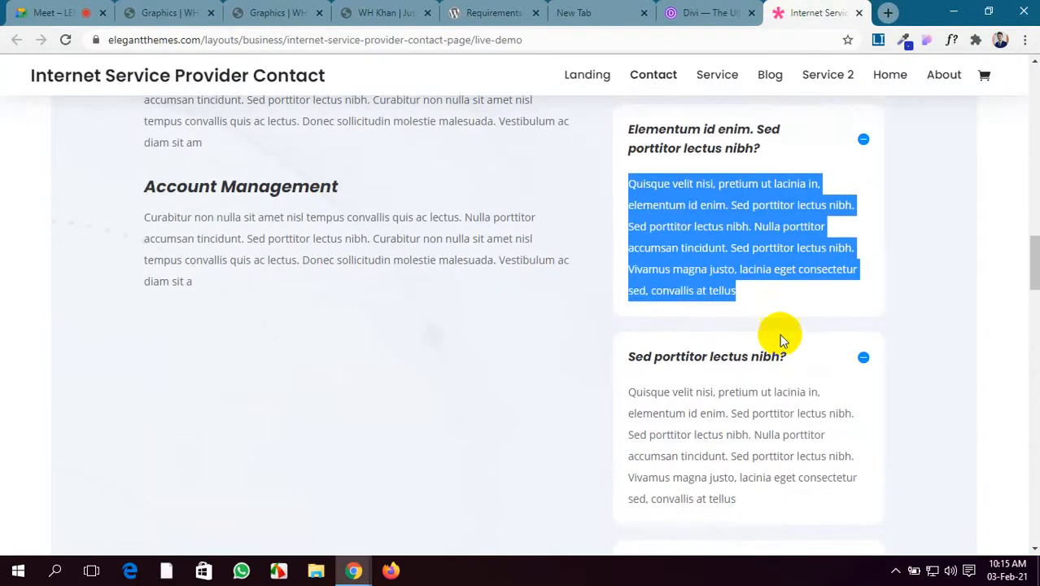
left_click(787, 365)
left_click_drag(788, 367, 628, 358)
key("ctrl+c")
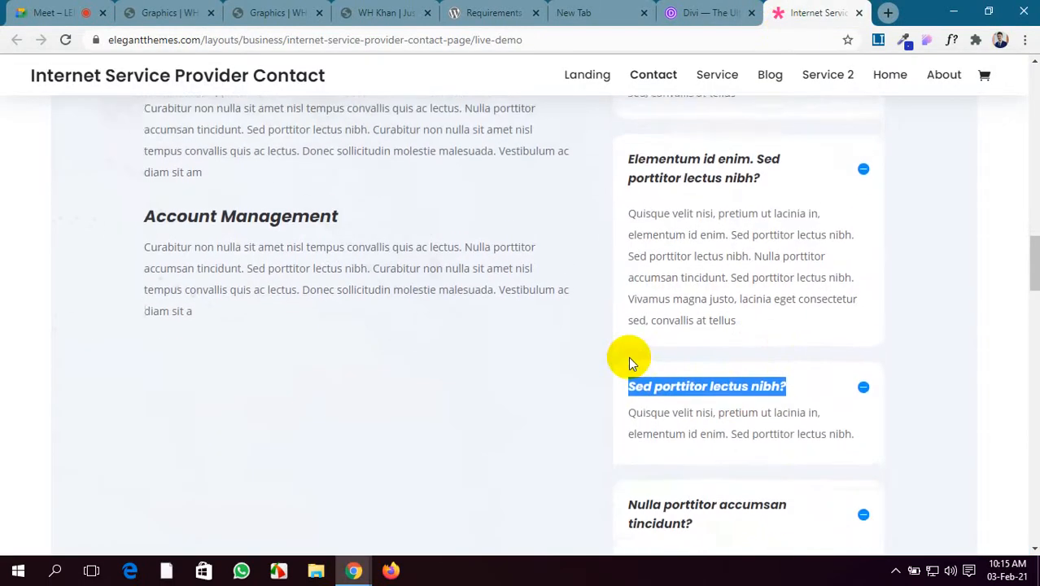
left_click(194, 7)
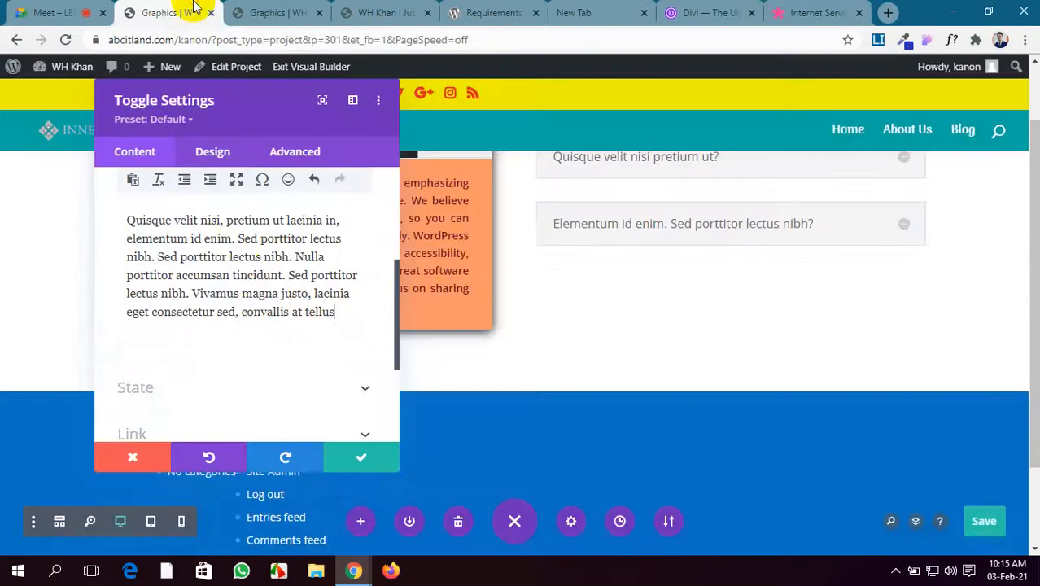
key("Escape")
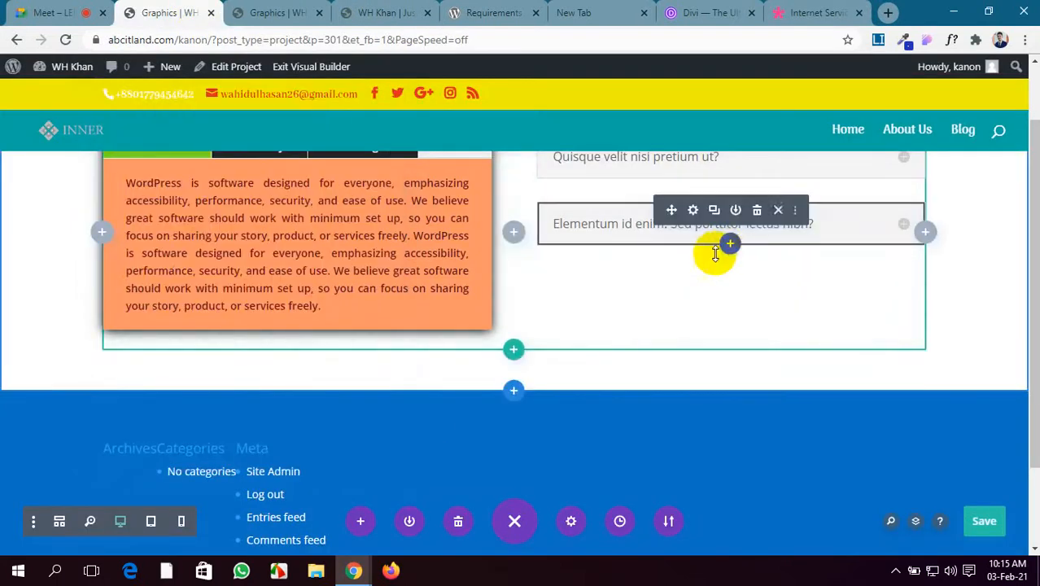
Step: Insert a third Toggle below the second and paste 'Sed porttitor lectus nibh?' as its title
left_click(728, 247)
scroll(693, 338, "down", 10)
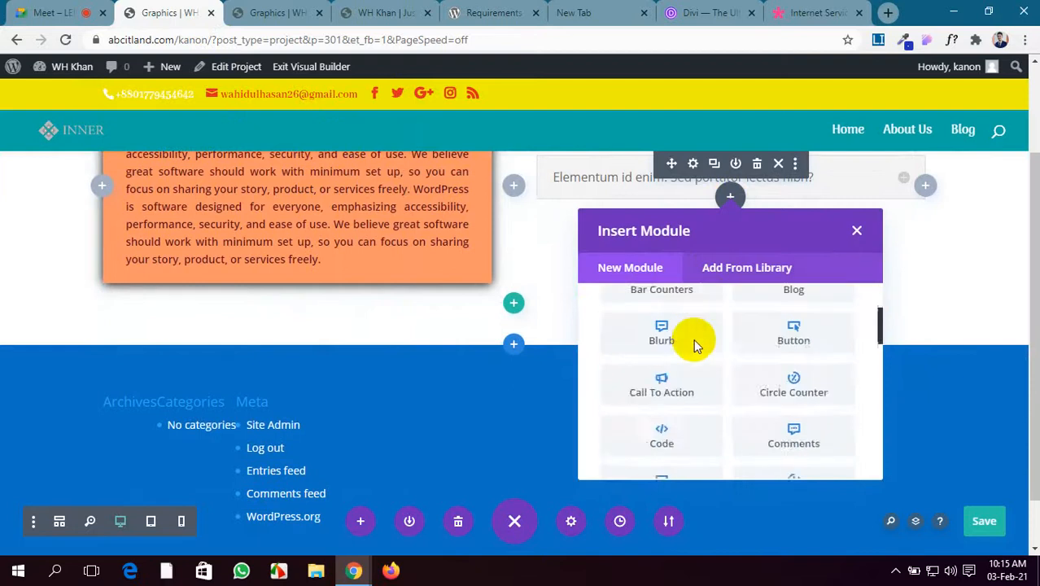
scroll(726, 412, "down", 1)
left_click(783, 402)
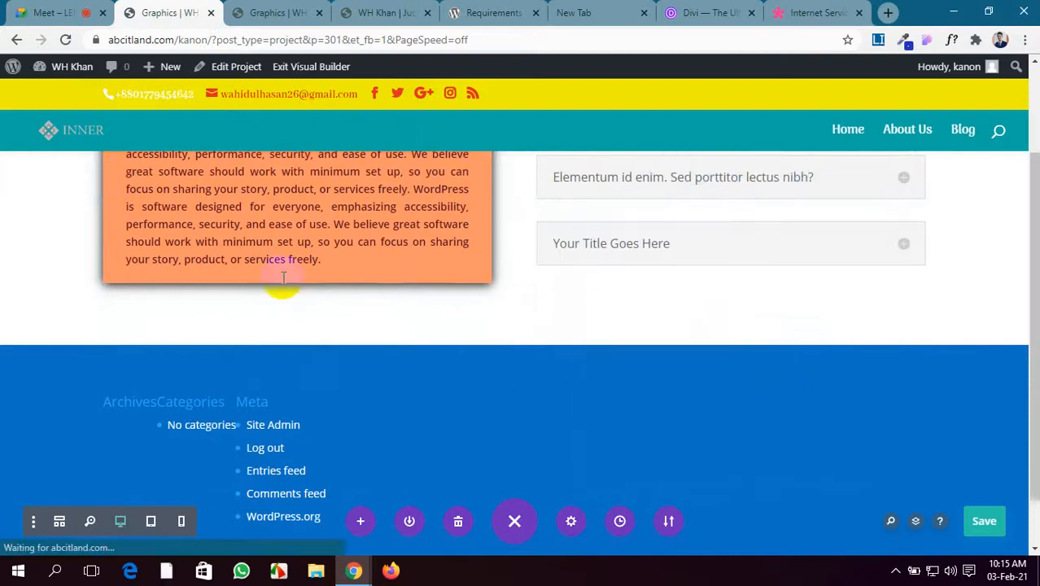
left_click_drag(232, 275, 69, 277)
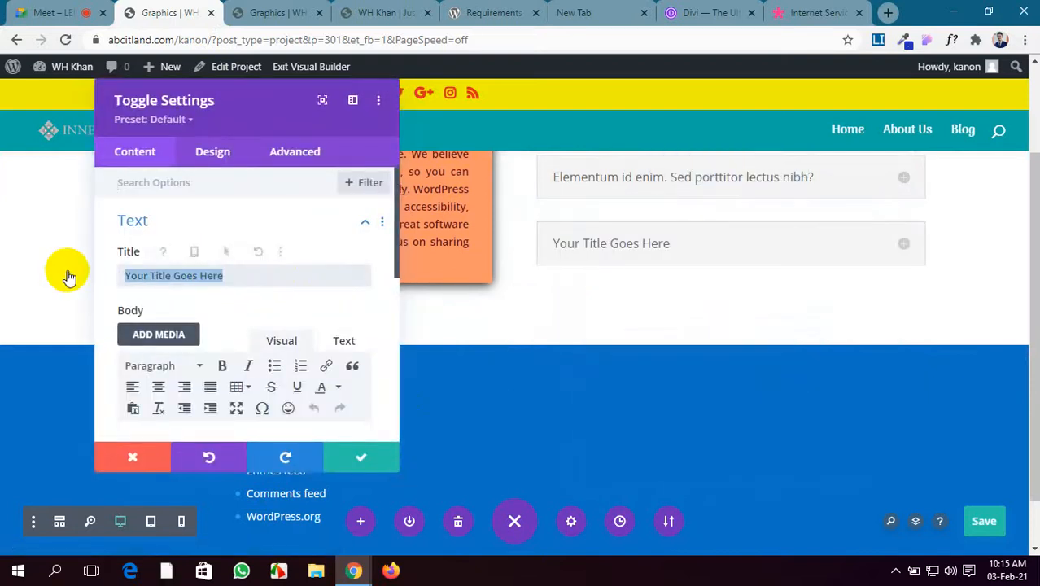
key("ctrl+v")
Step: Paste the demo's answer text into the body, and admit a waiting meeting participant
left_click(793, 11)
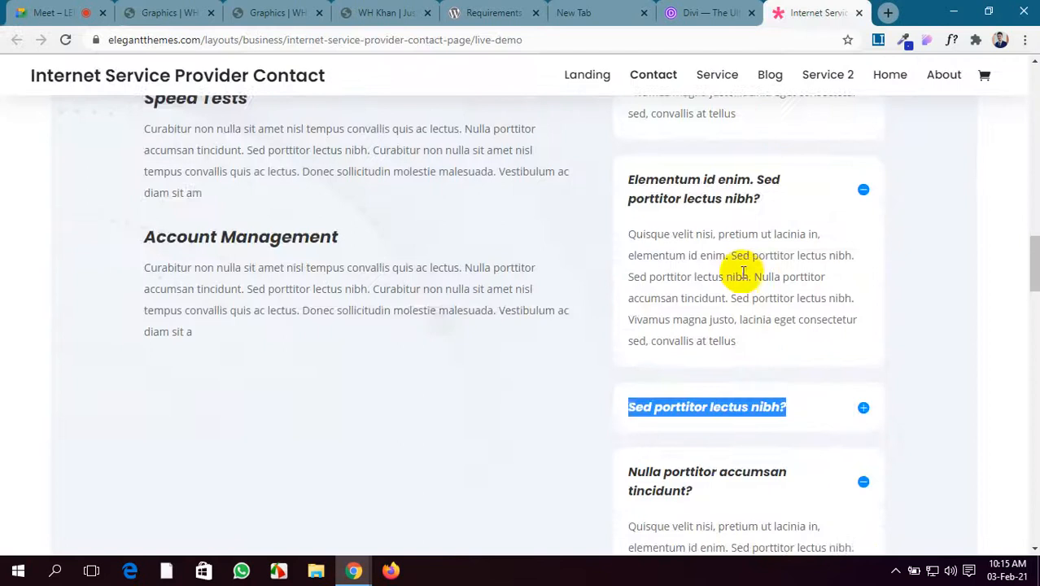
scroll(737, 325, "down", 2)
left_click_drag(749, 198, 615, 221)
key("ctrl+c")
scroll(638, 128, "up", 2)
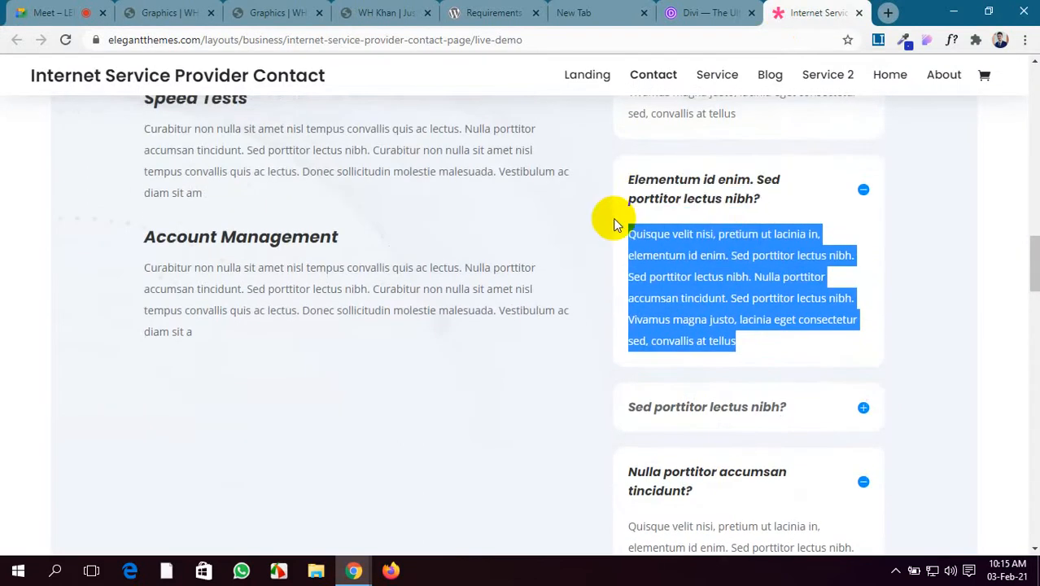
left_click(167, 12)
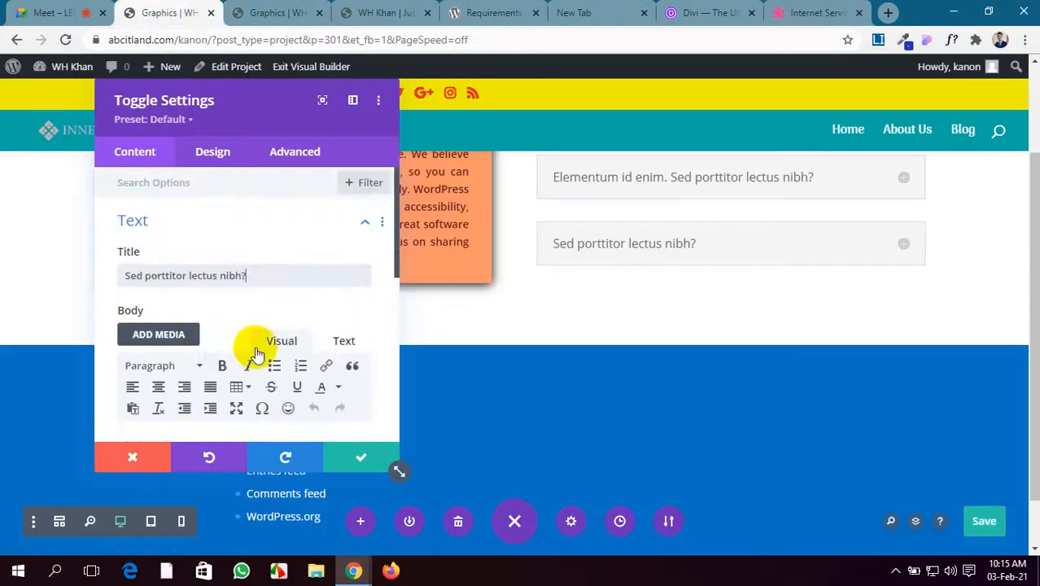
scroll(257, 350, "down", 3)
left_click_drag(274, 325, 94, 221)
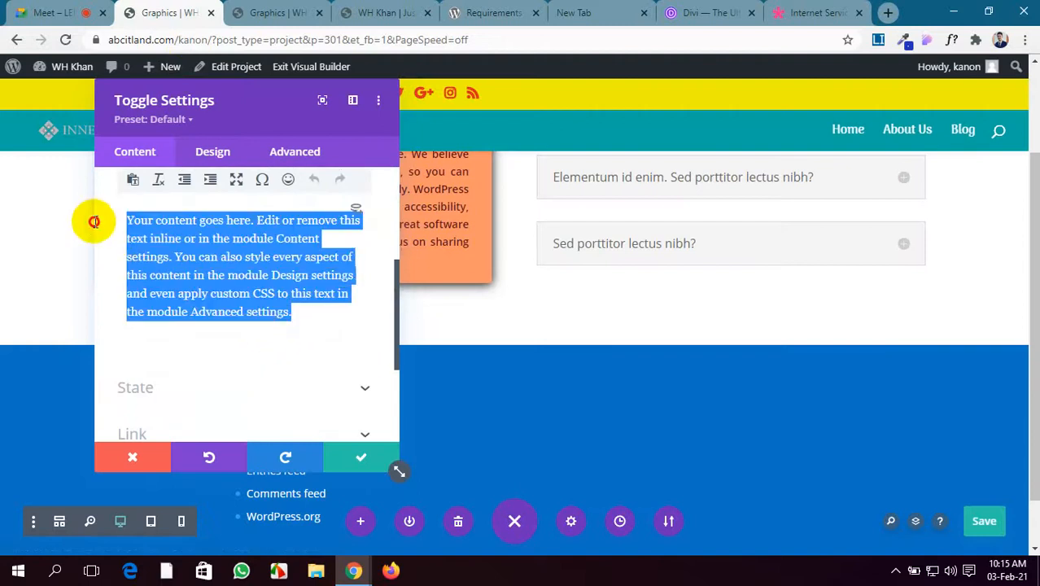
key("ctrl+v")
left_click(40, 13)
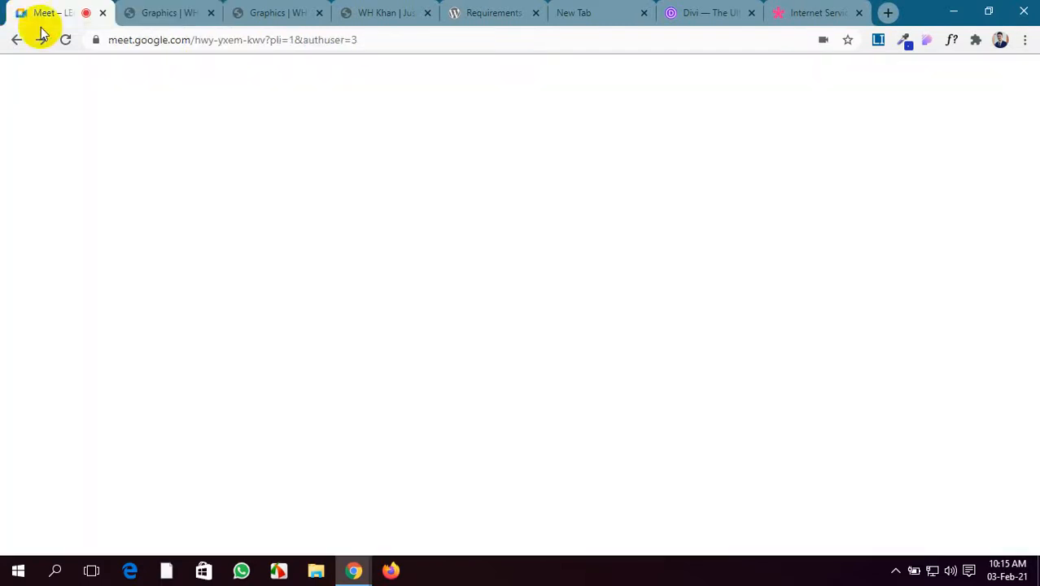
left_click(680, 151)
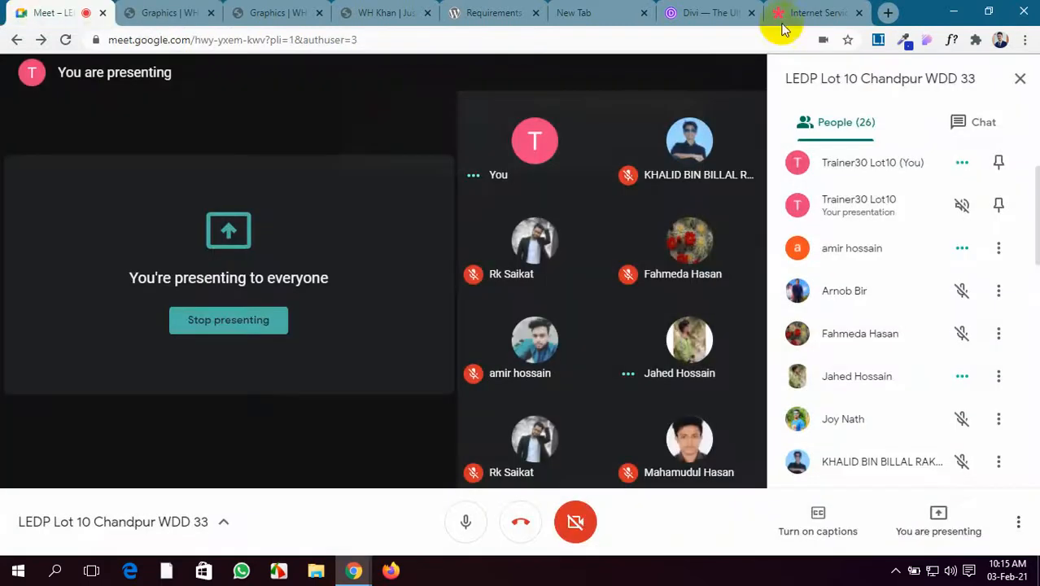
Step: Copy the next FAQ question from the demo and save the third toggle
left_click(806, 13)
scroll(793, 268, "down", 3)
left_click_drag(783, 268, 616, 260)
key("ctrl+c")
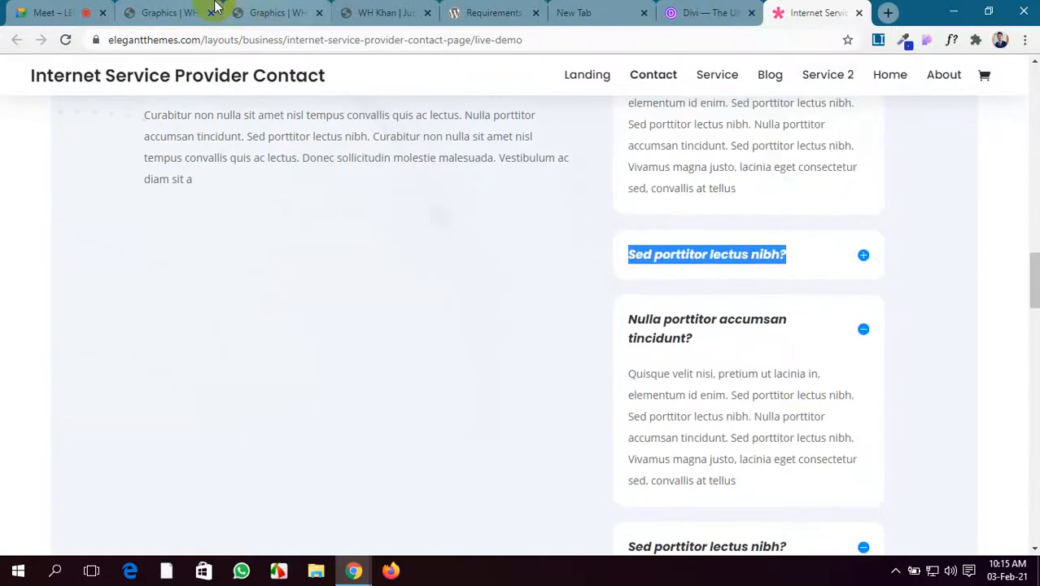
left_click(187, 13)
left_click(353, 455)
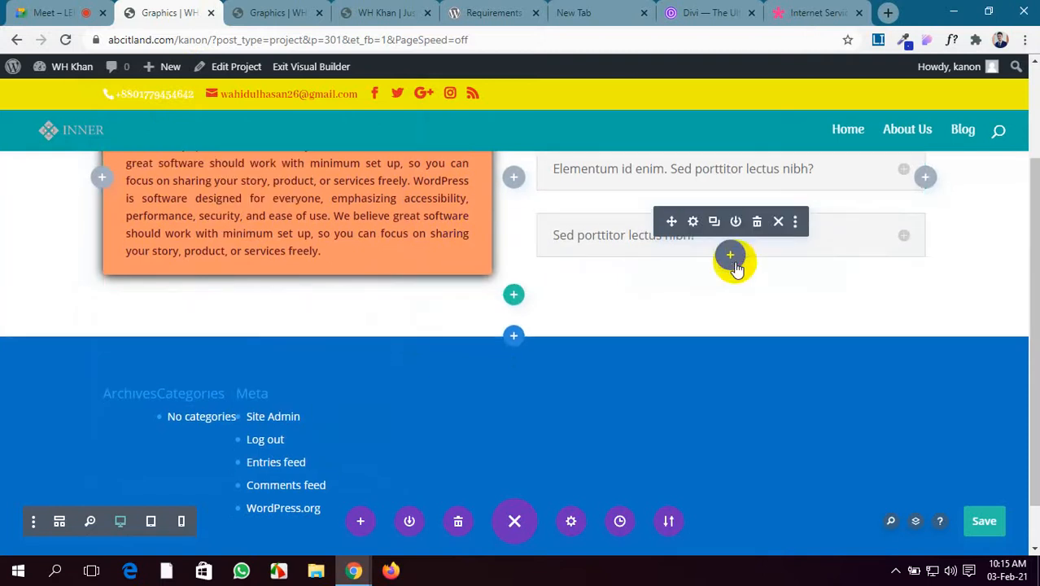
Step: Add a fourth Toggle module (searched 'tog') and paste the copied question as its title
left_click(732, 259)
scroll(687, 440, "down", 5)
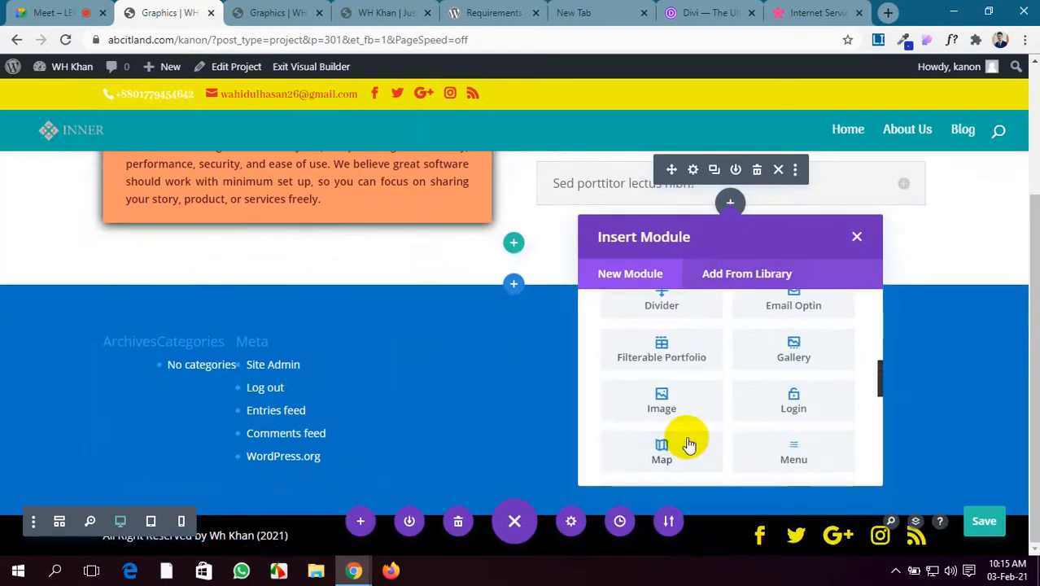
type("t")
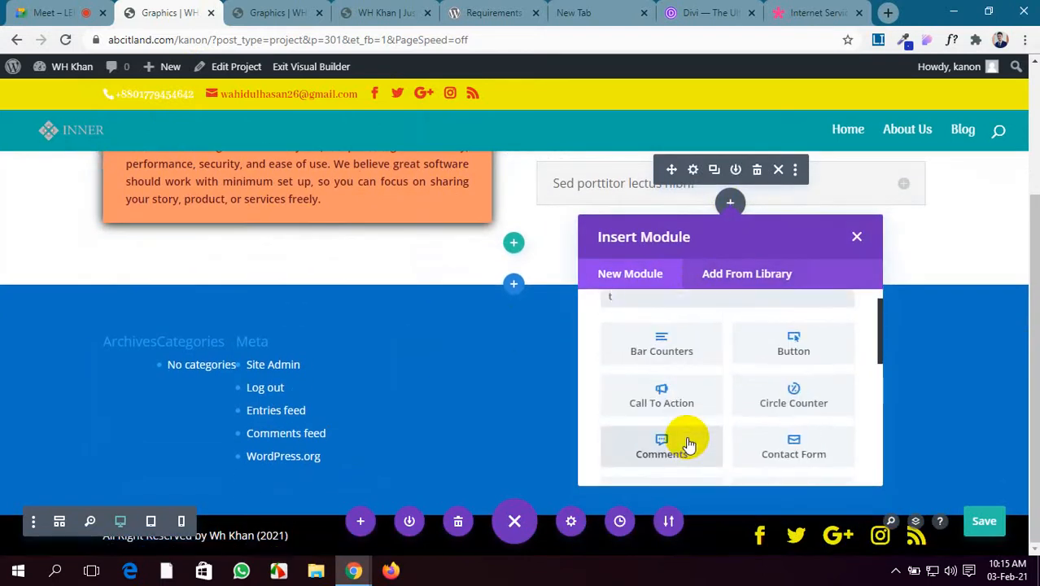
type("og")
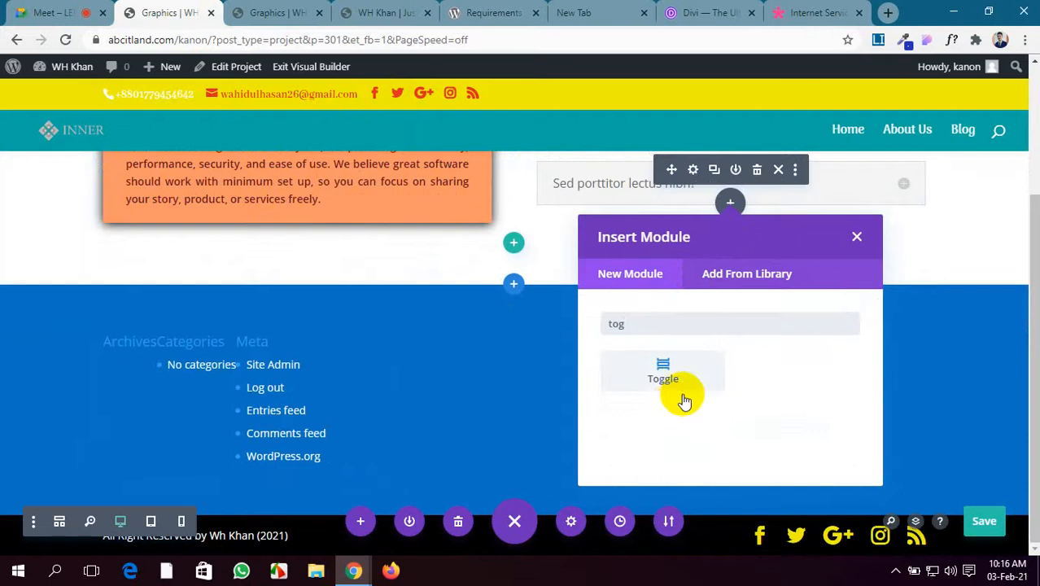
left_click(682, 376)
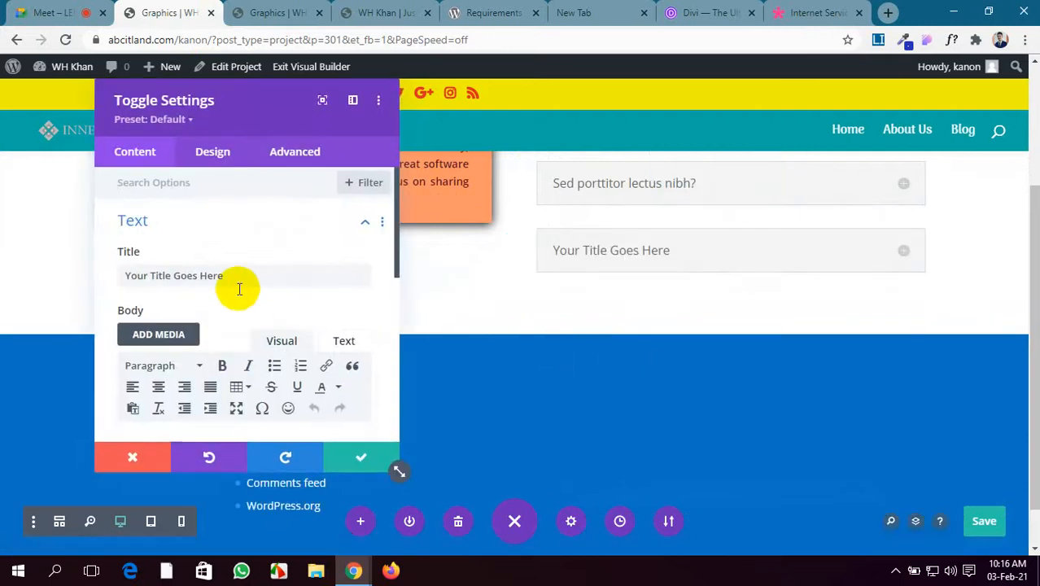
left_click_drag(235, 277, 36, 289)
key("ctrl+v")
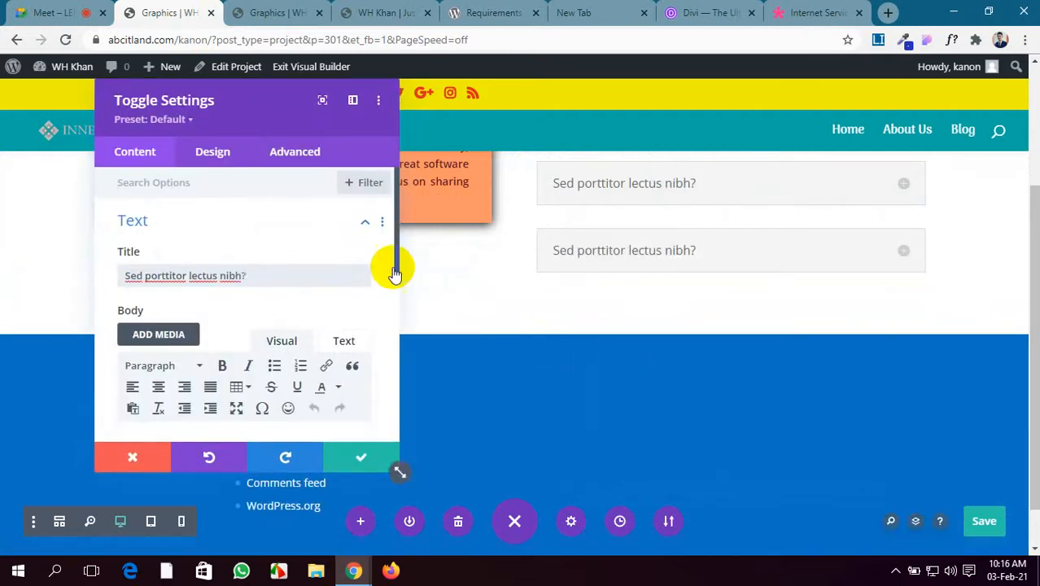
Step: Copy the demo's 'Quisque velit nisi…' answer, paste it over the body, and save the toggle
left_click(817, 12)
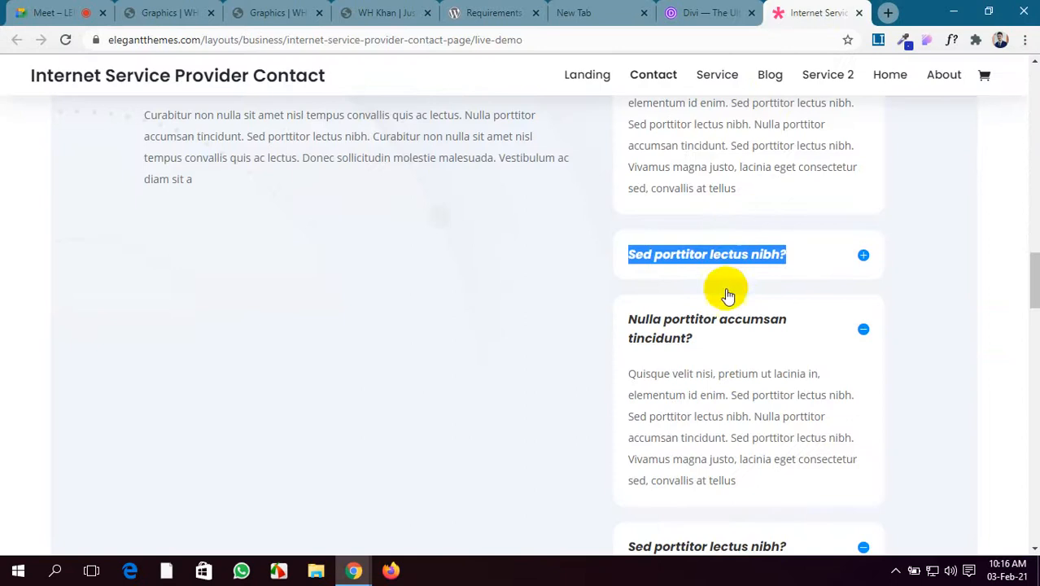
left_click_drag(737, 480, 625, 376)
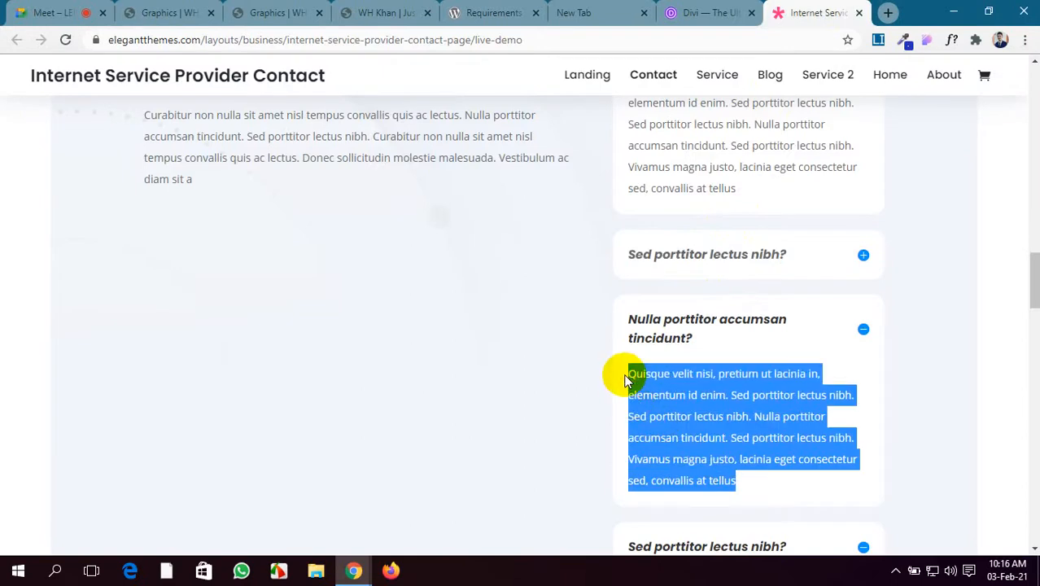
key("ctrl+c")
left_click(162, 13)
scroll(232, 272, "down", 5)
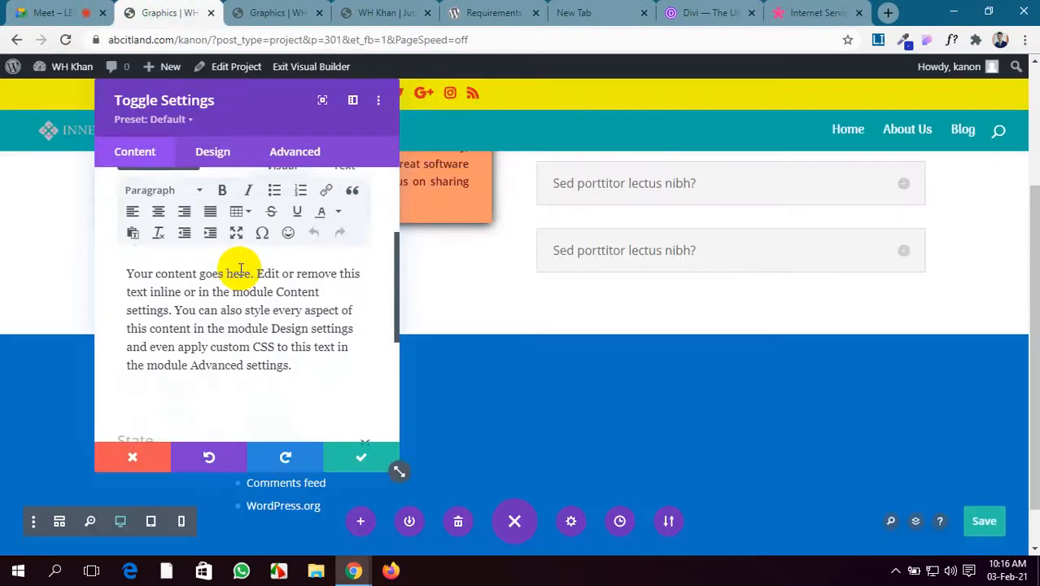
left_click_drag(311, 317, 116, 221)
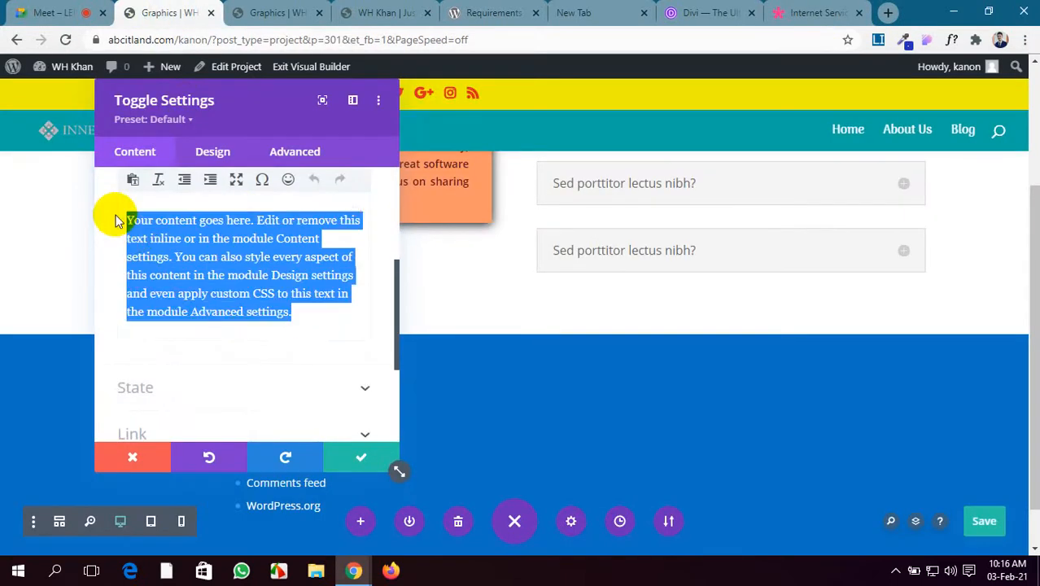
key("ctrl+v")
left_click(351, 454)
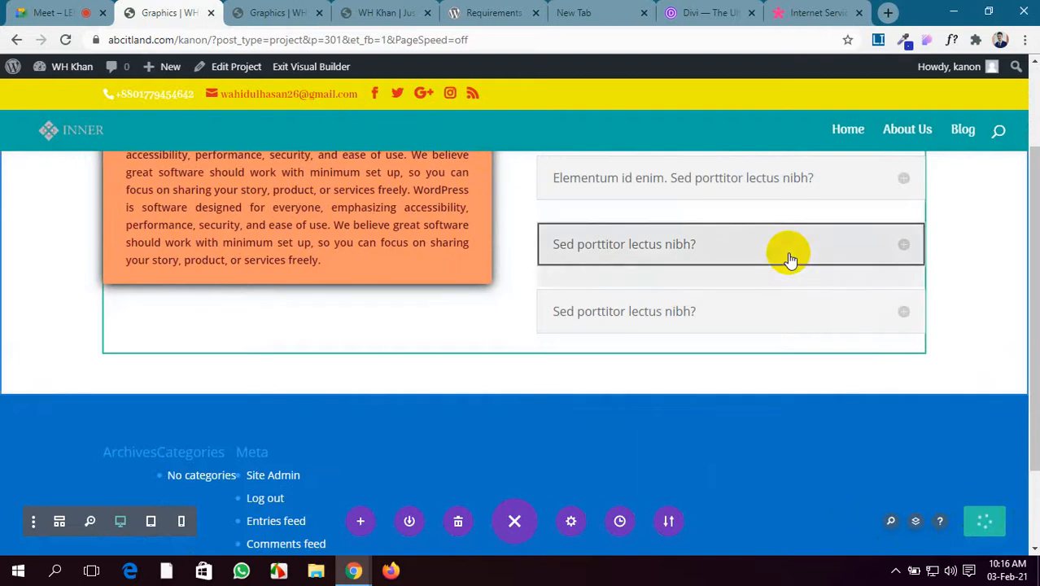
left_click(285, 10)
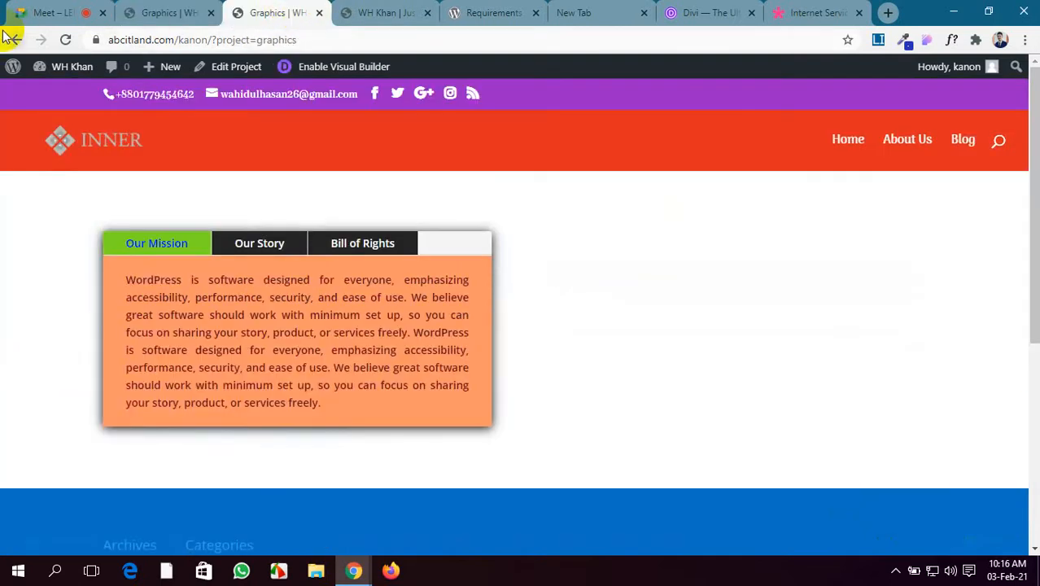
left_click(66, 41)
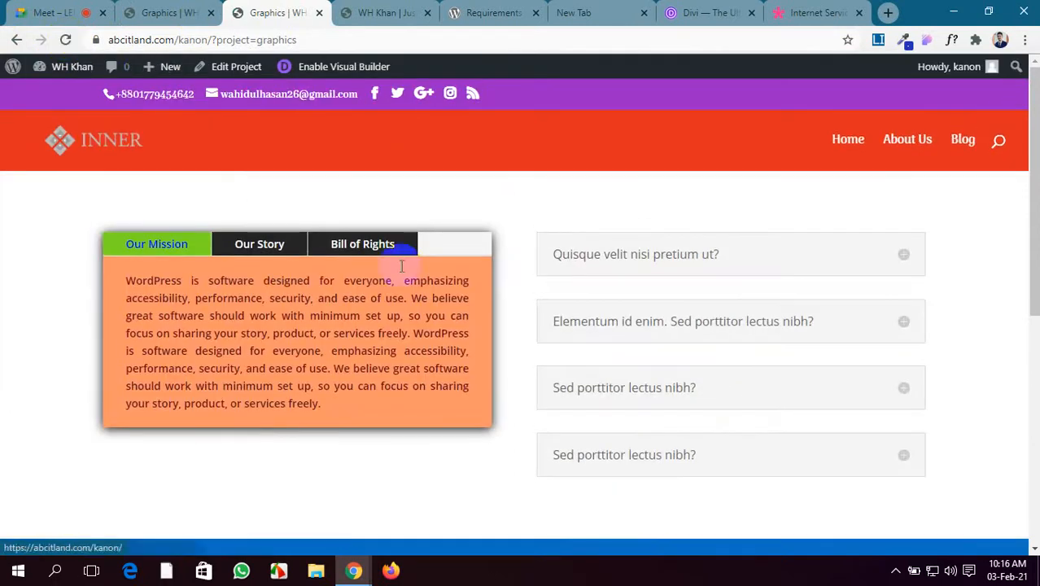
left_click(795, 262)
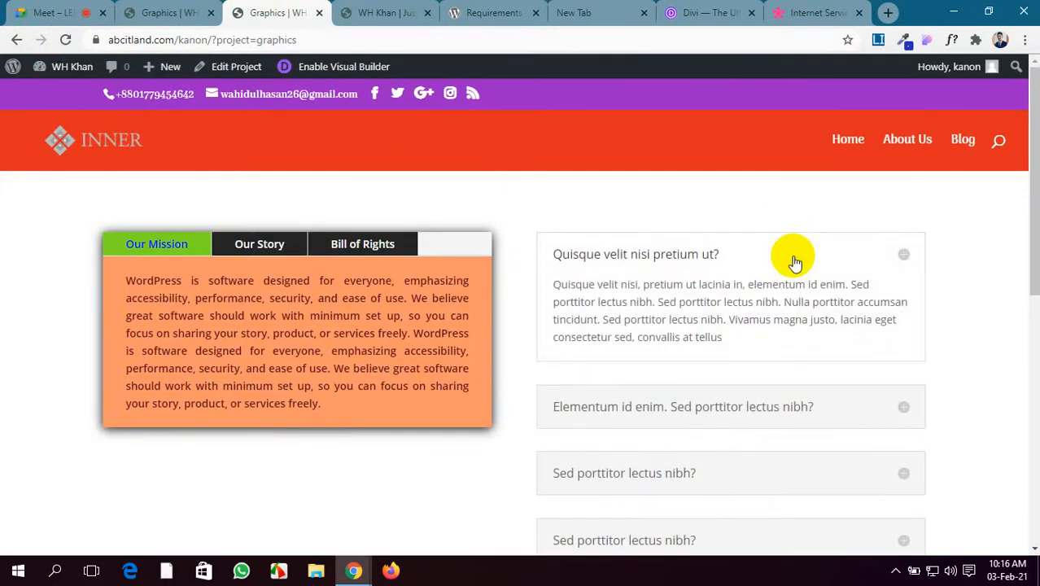
scroll(795, 262, "down", 2)
left_click(822, 262)
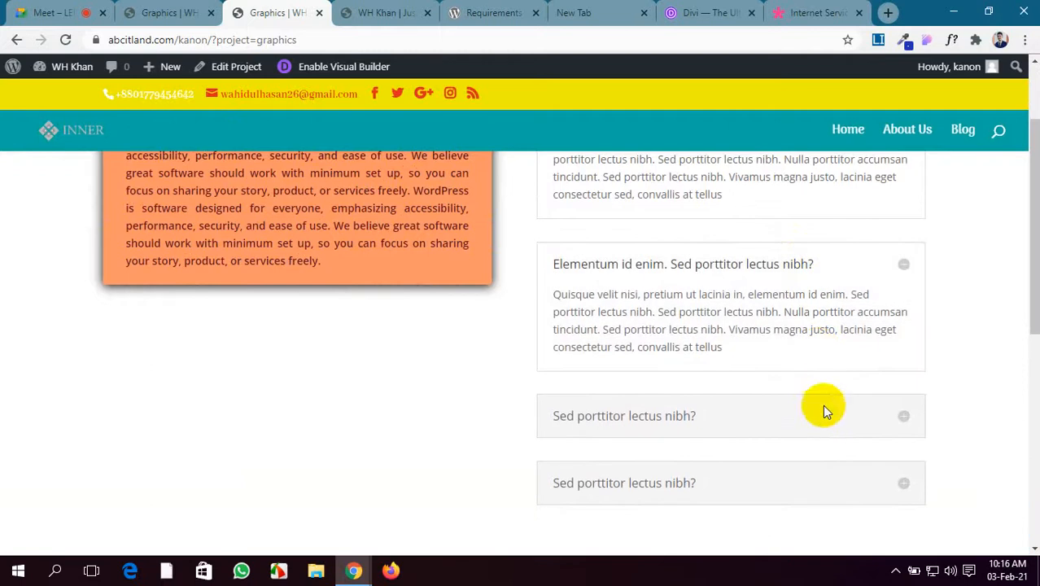
left_click(828, 418)
scroll(822, 432, "down", 1)
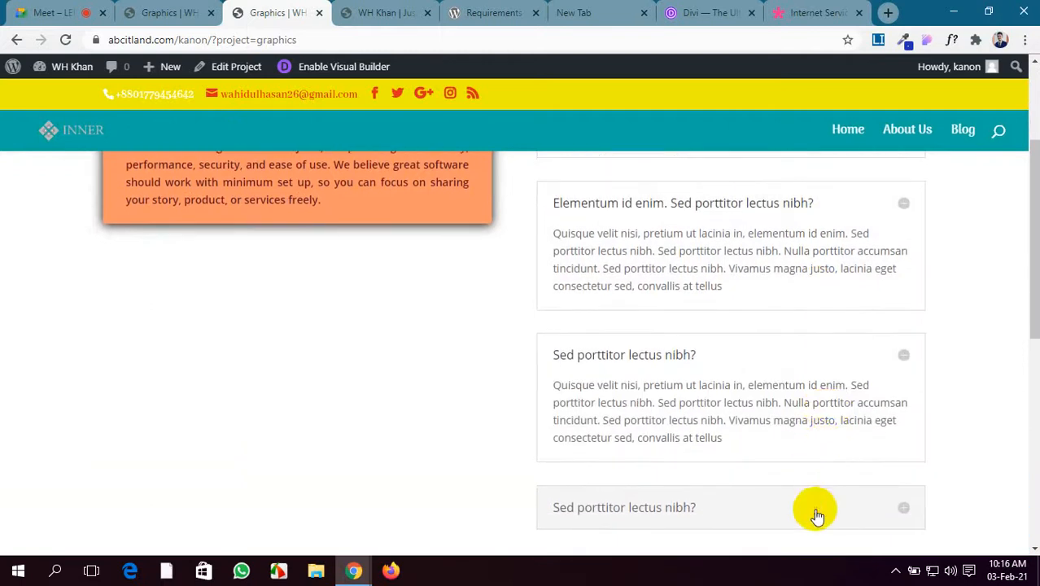
scroll(886, 367, "up", 3)
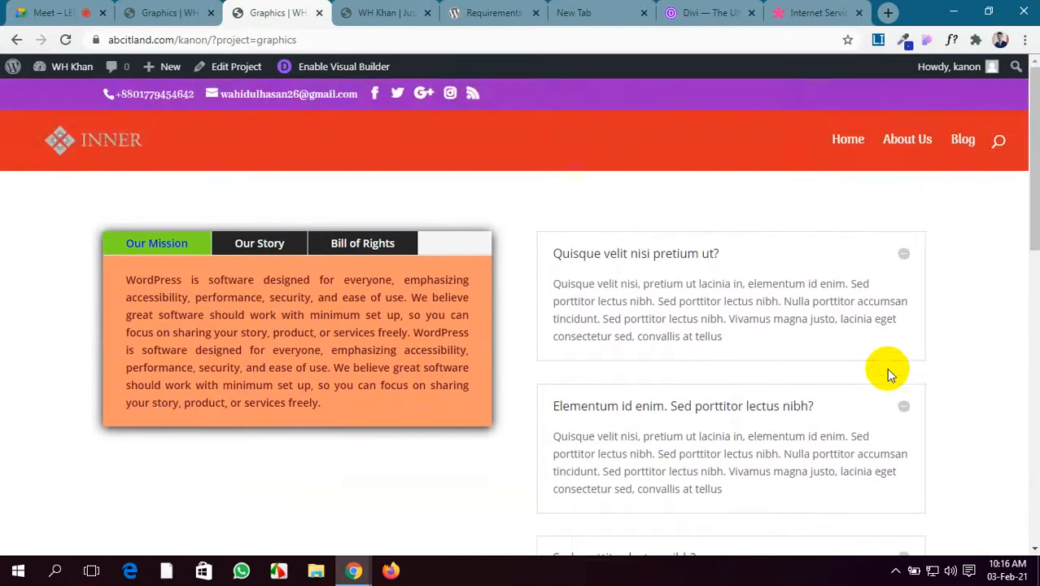
scroll(888, 372, "down", 4)
scroll(887, 372, "up", 4)
scroll(888, 372, "down", 4)
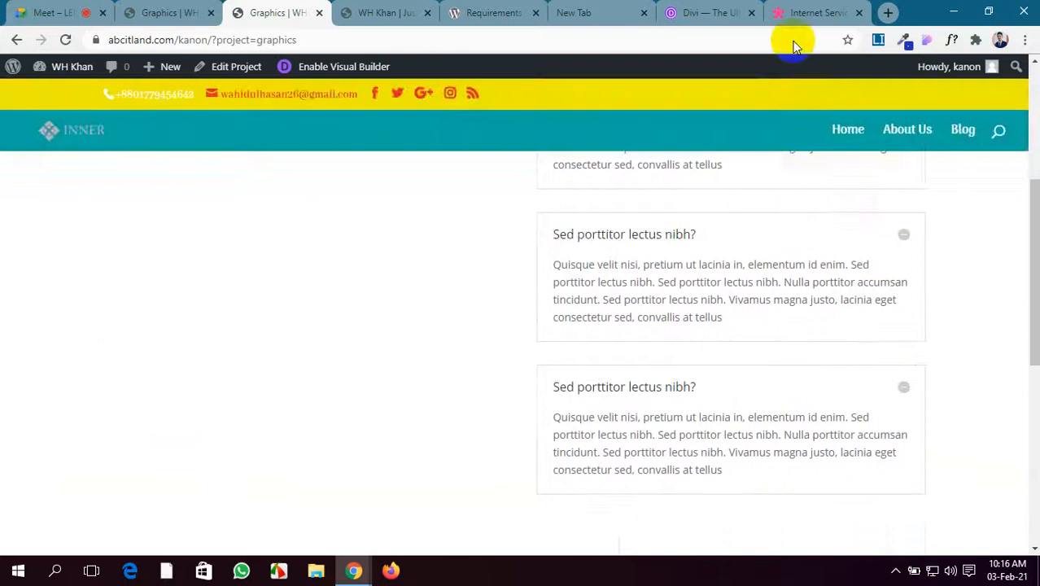
left_click(817, 13)
scroll(797, 281, "up", 2)
left_click(936, 223)
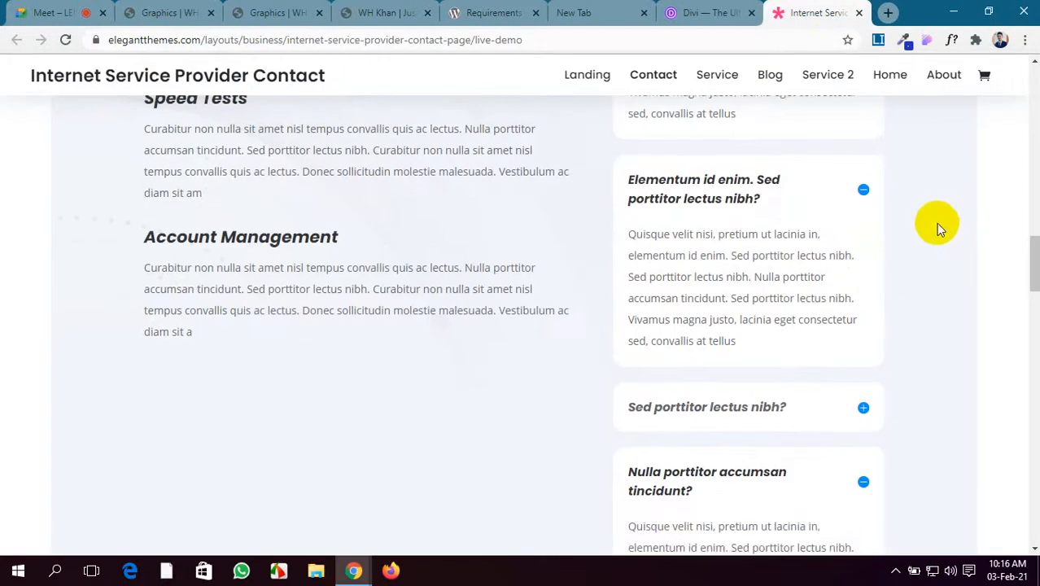
scroll(814, 234, "up", 6)
scroll(903, 258, "down", 4)
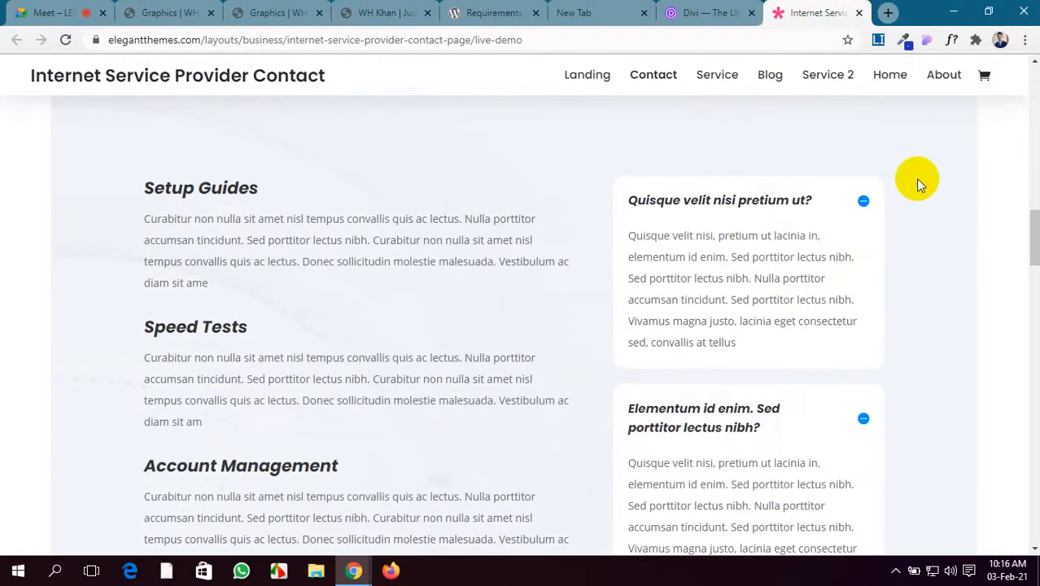
left_click(817, 202)
scroll(795, 313, "up", 1)
left_click(808, 332)
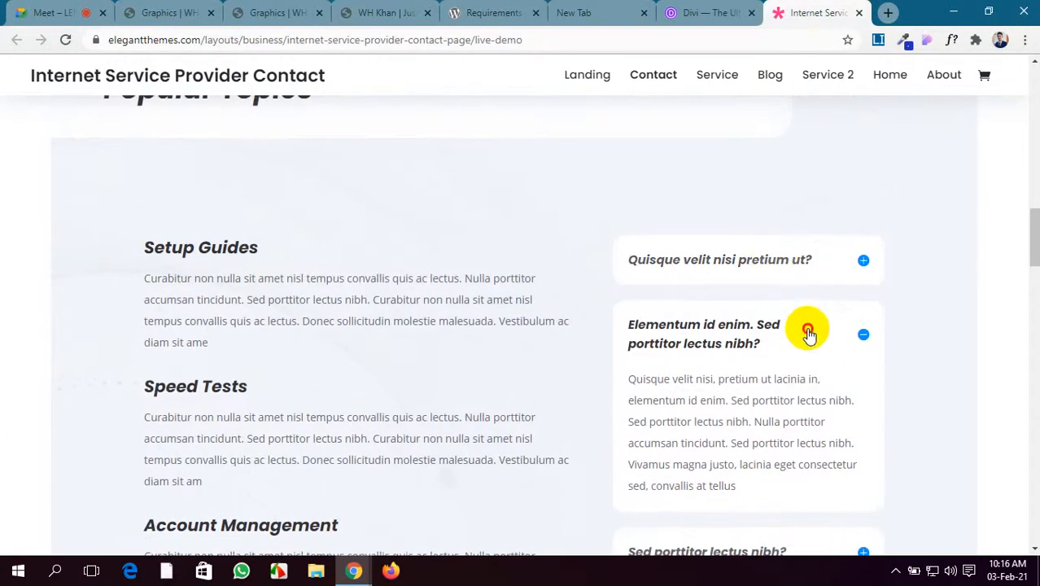
scroll(805, 310, "down", 3)
left_click(813, 224)
scroll(800, 313, "down", 1)
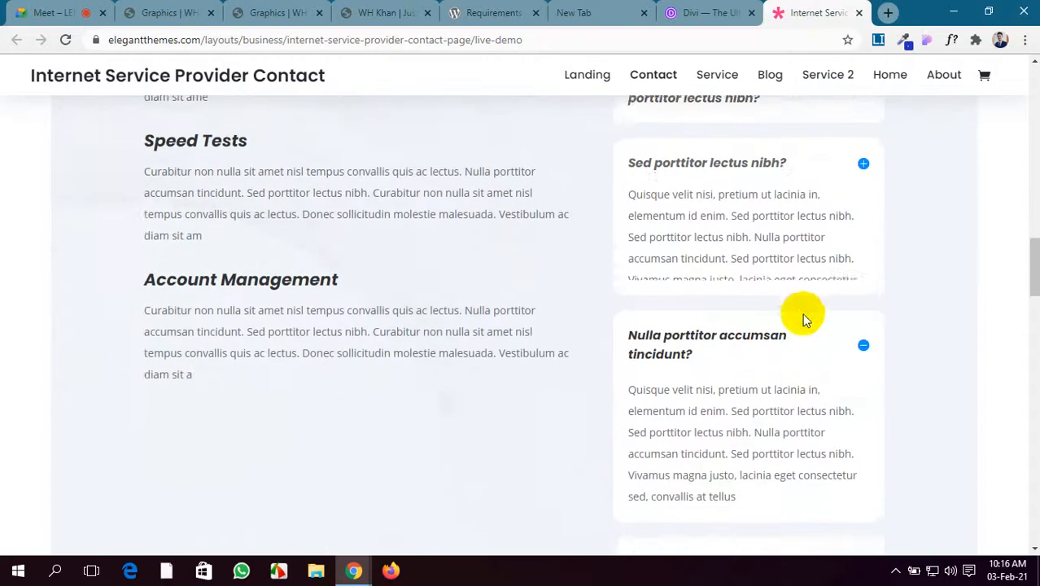
scroll(803, 211, "up", 1)
left_click(810, 206)
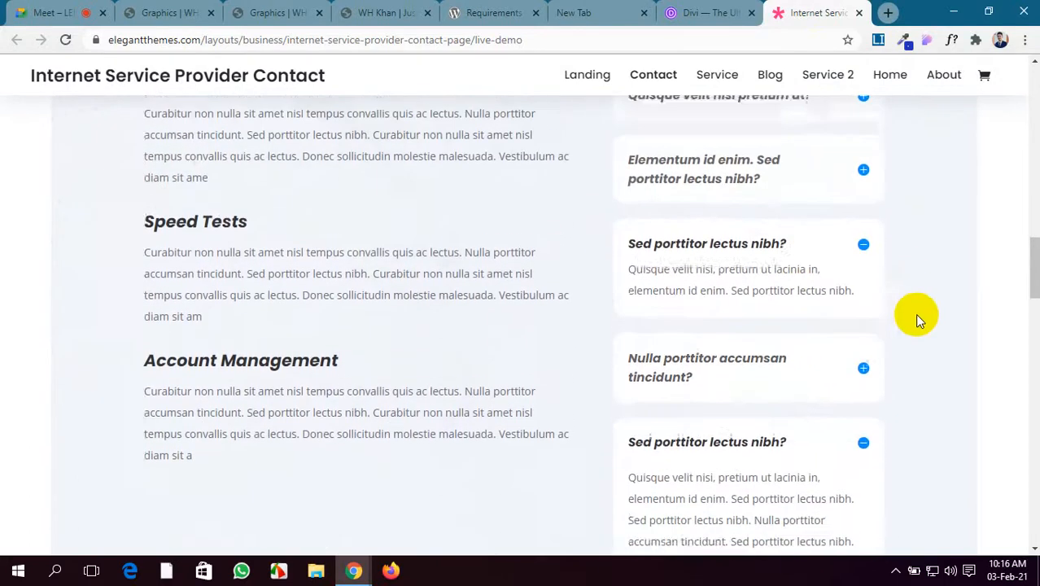
scroll(917, 313, "down", 3)
left_click(808, 183)
scroll(857, 376, "up", 3)
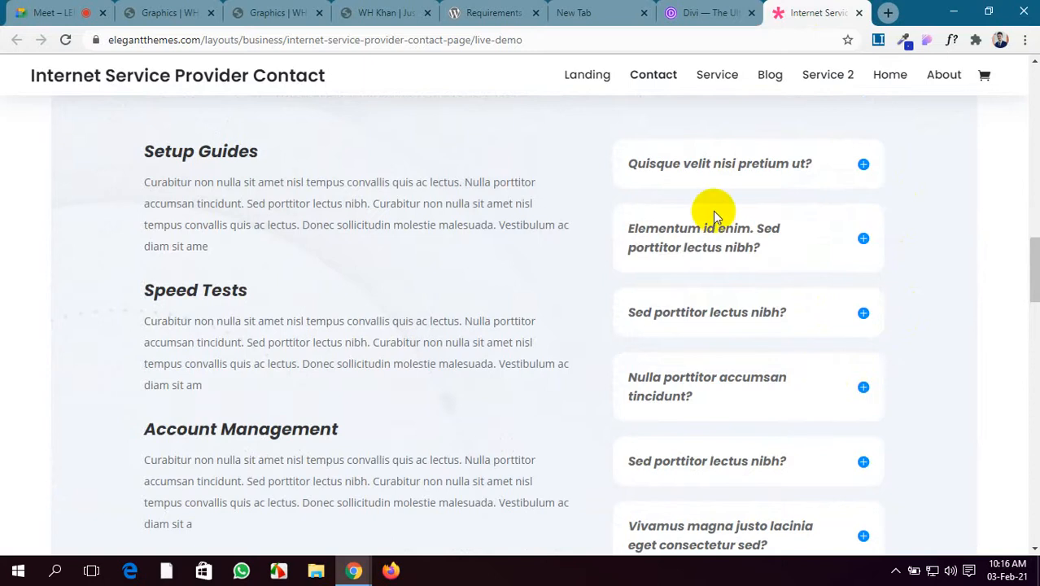
left_click(169, 12)
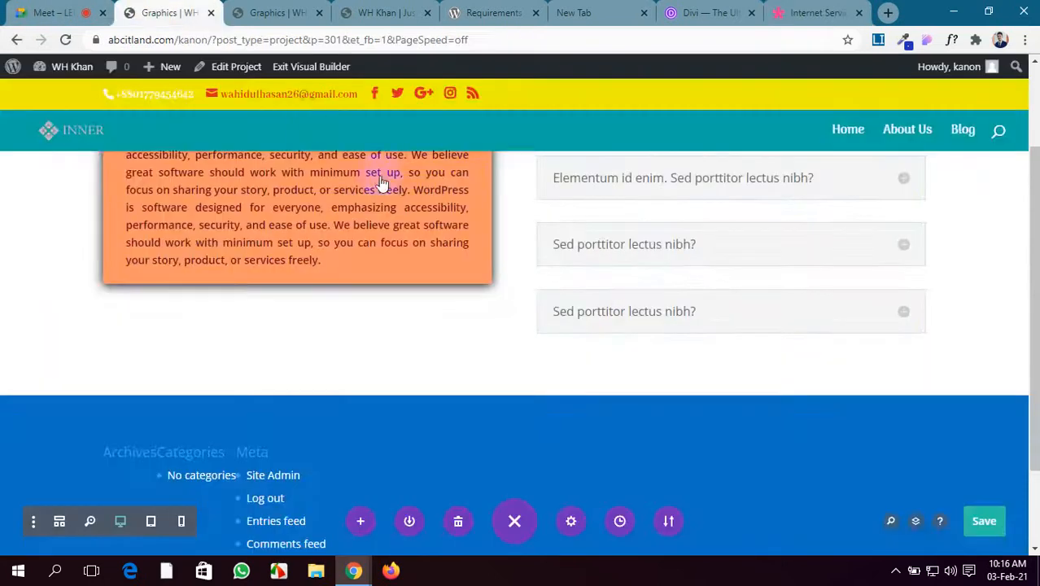
Step: Open the first FAQ toggle's settings and expand its State section
mouse_move(814, 251)
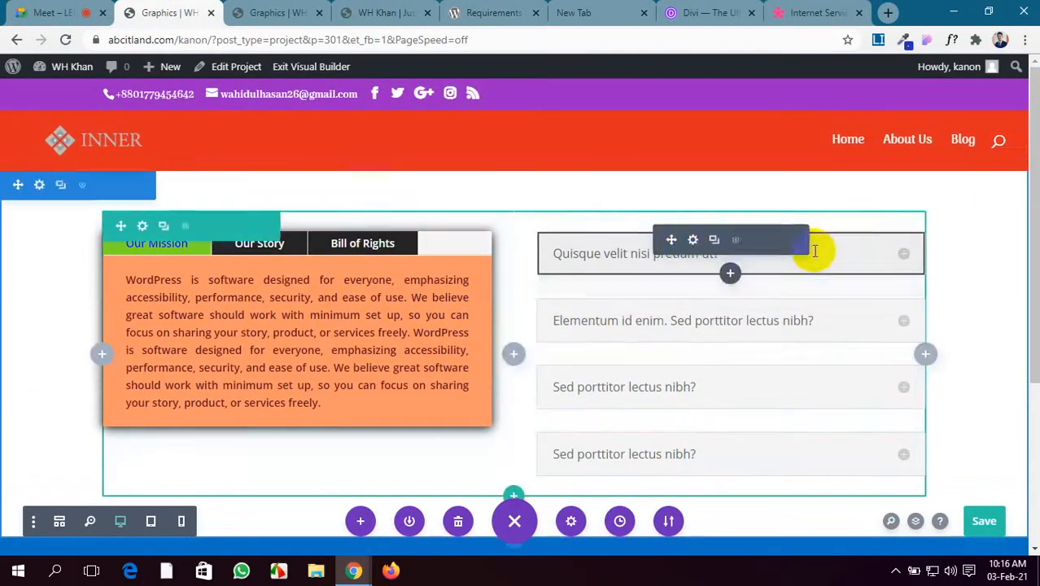
left_click(692, 240)
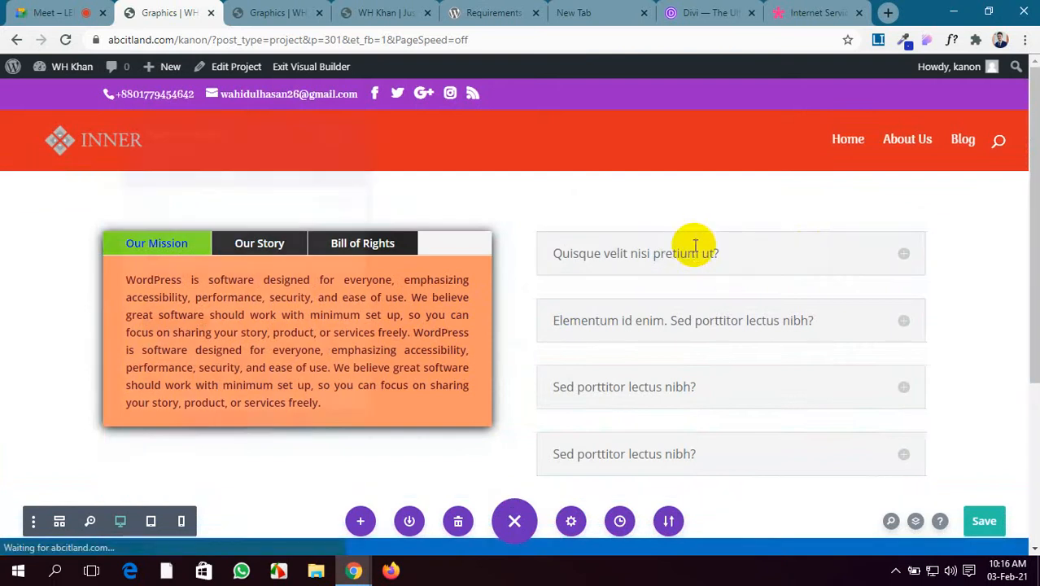
left_click_drag(324, 128, 188, 103)
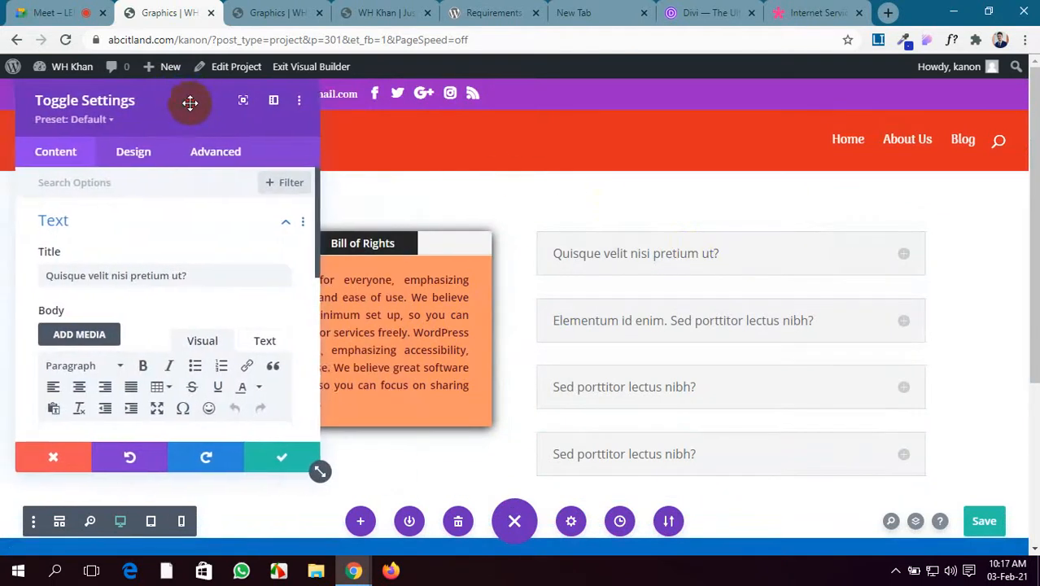
scroll(190, 263, "down", 5)
scroll(187, 269, "up", 5)
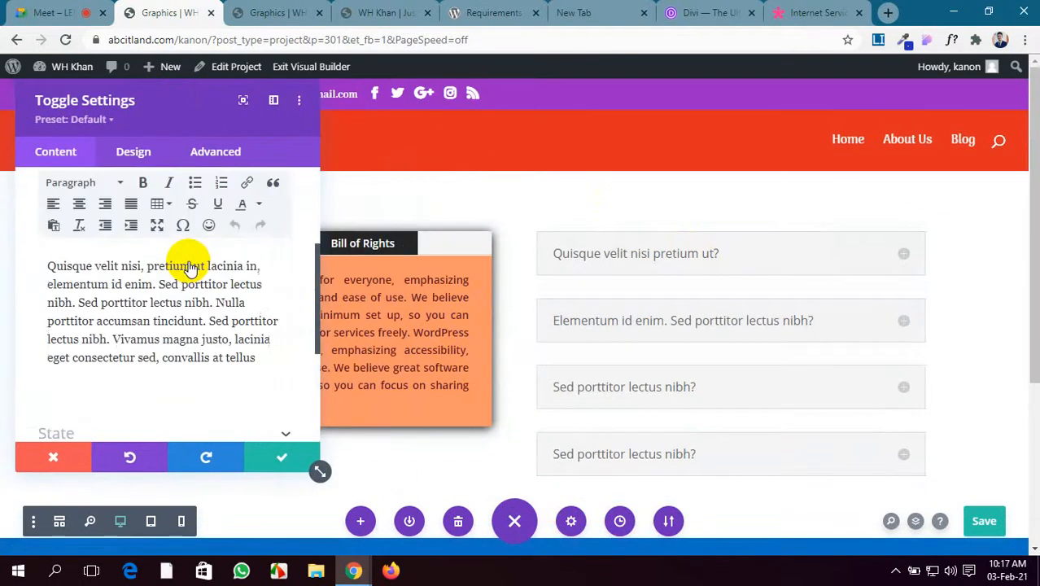
scroll(191, 264, "down", 5)
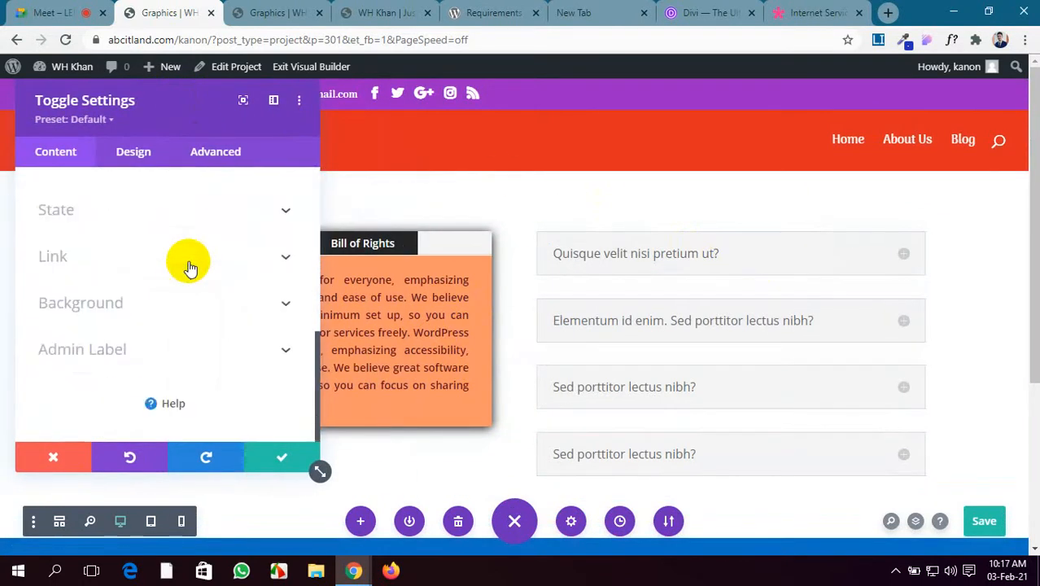
left_click(210, 213)
scroll(207, 232, "up", 2)
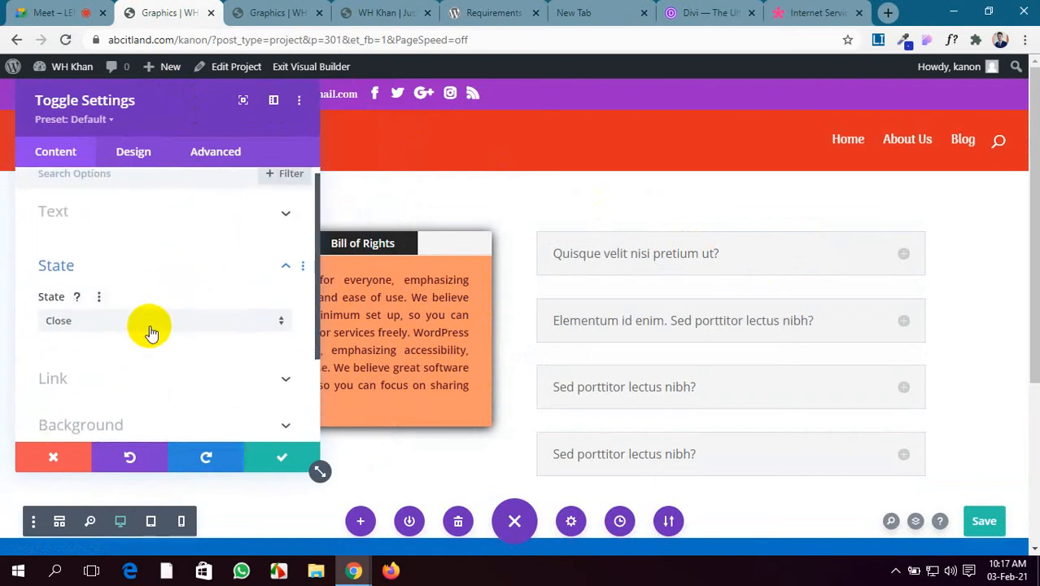
Step: Check the demo's default toggle state, then set the toggle's State to Open
left_click(793, 13)
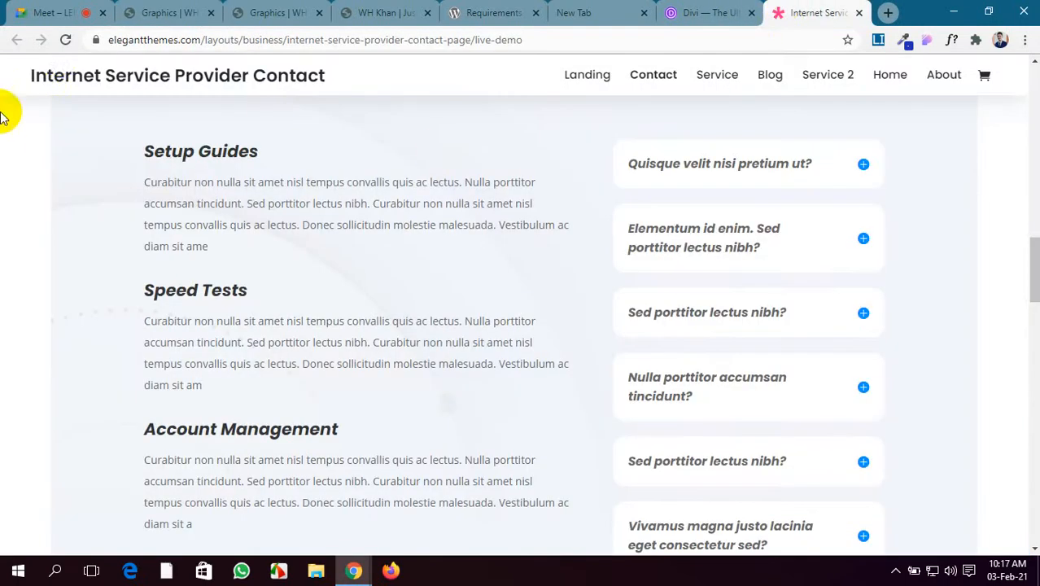
left_click(65, 40)
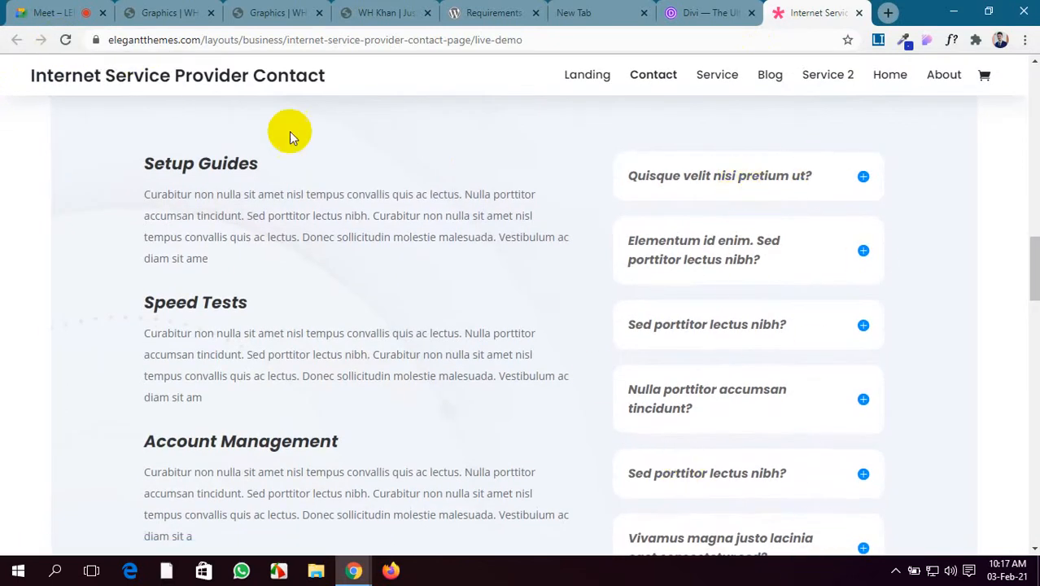
left_click(201, 9)
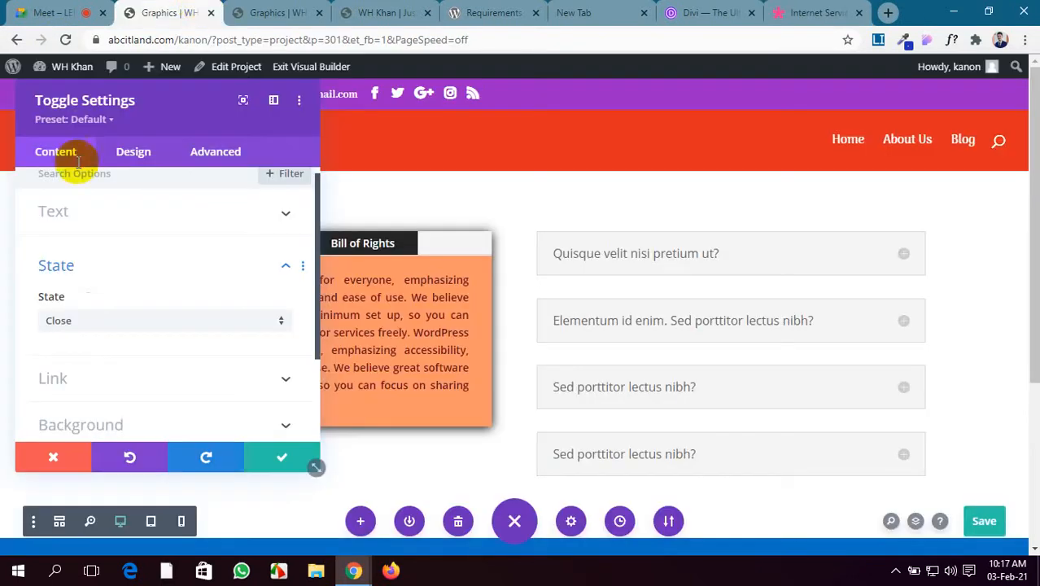
left_click(127, 327)
left_click(123, 358)
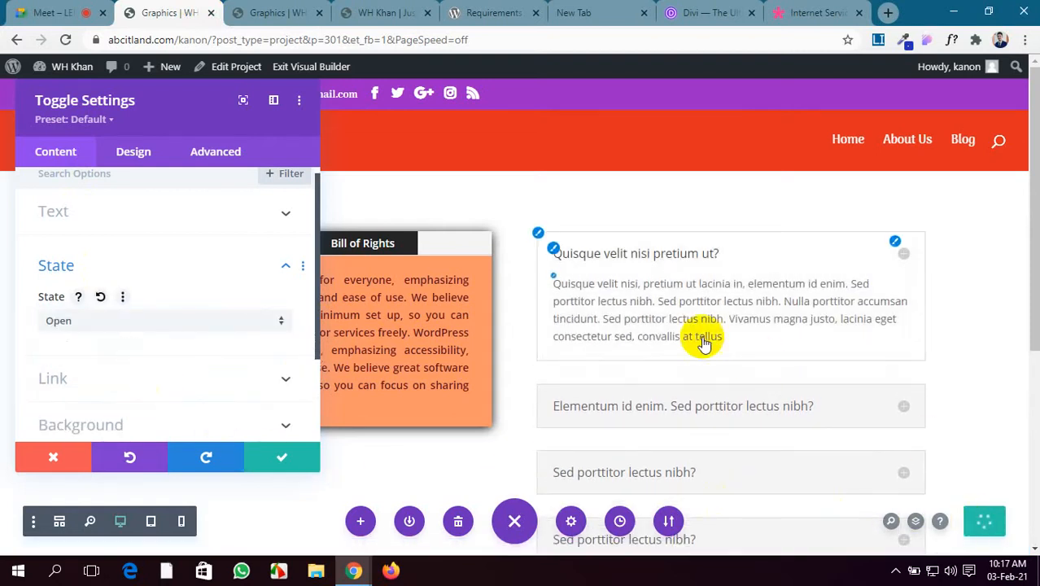
Step: Reload the published Graphics page to check, then set the toggle's State back to Close
left_click(284, 9)
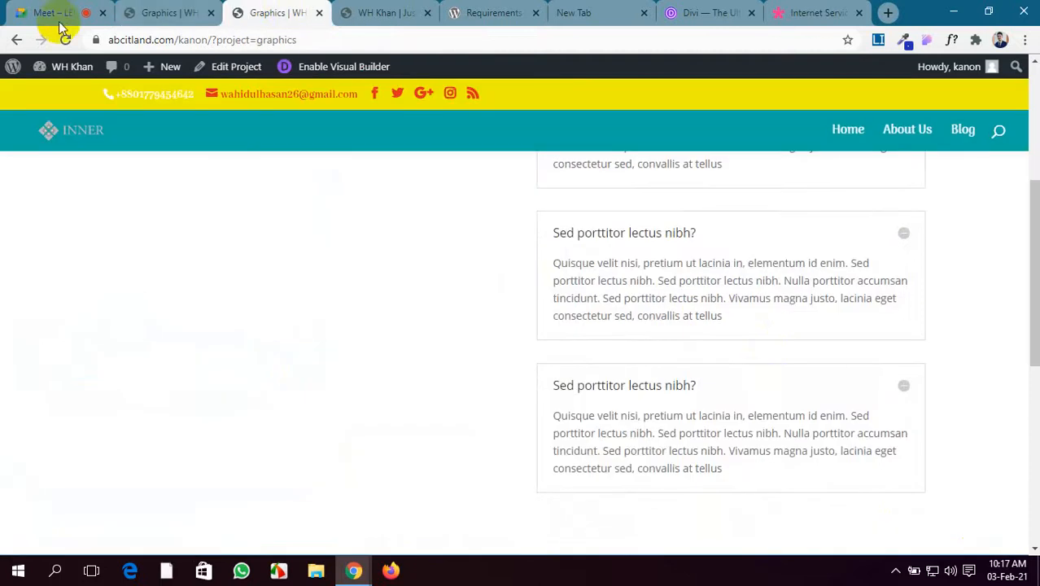
left_click(65, 40)
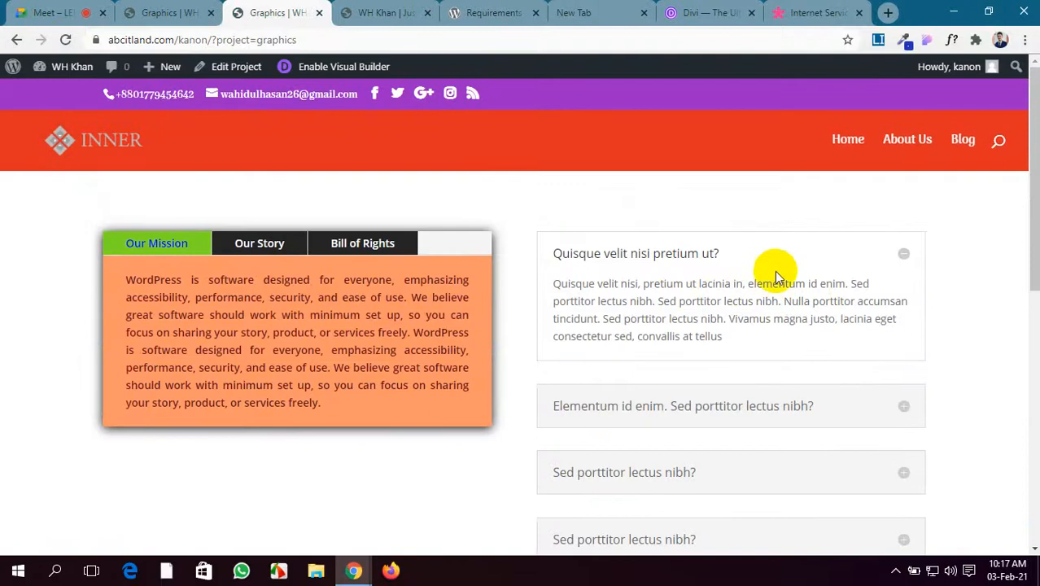
left_click(171, 11)
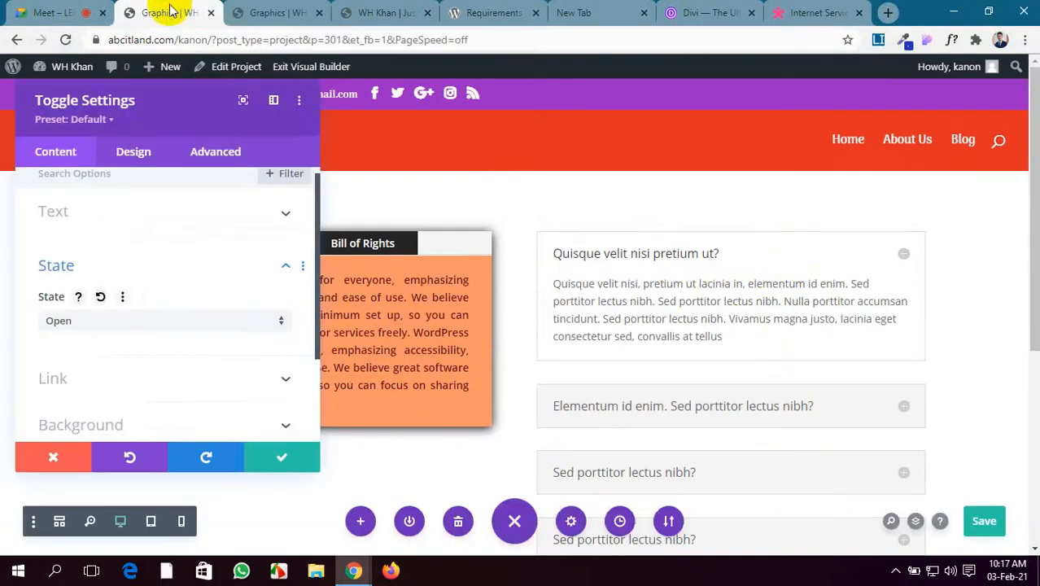
left_click(154, 323)
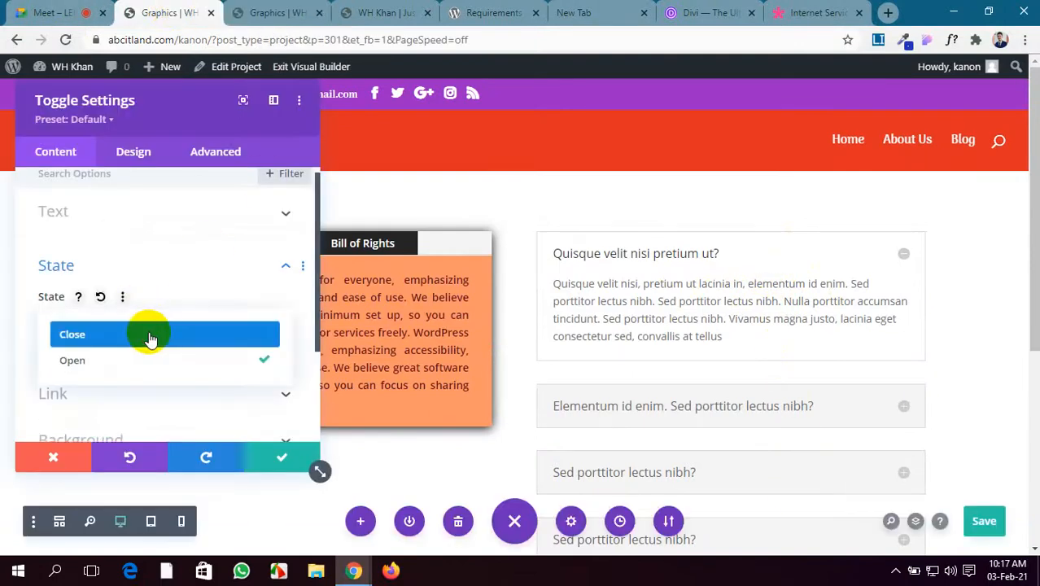
left_click(151, 335)
Step: Give the first toggle a white background and save its settings
scroll(179, 350, "down", 3)
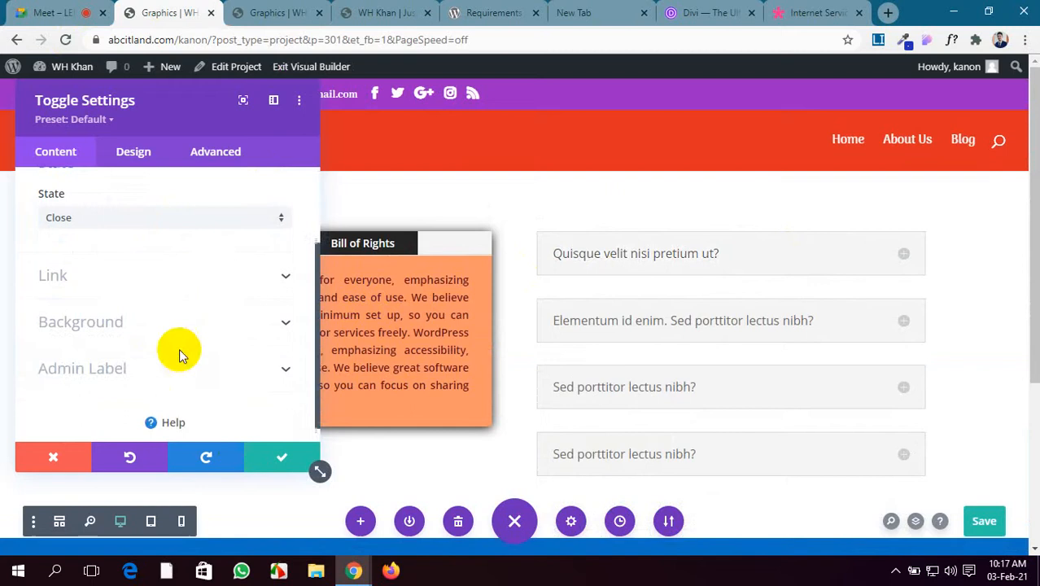
left_click(181, 275)
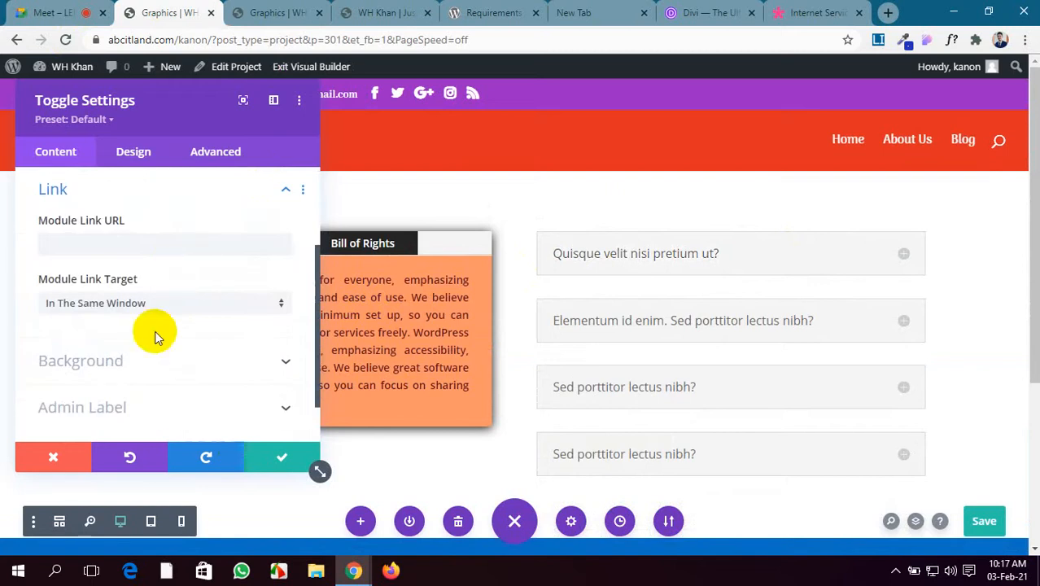
scroll(153, 334, "down", 1)
left_click(163, 308)
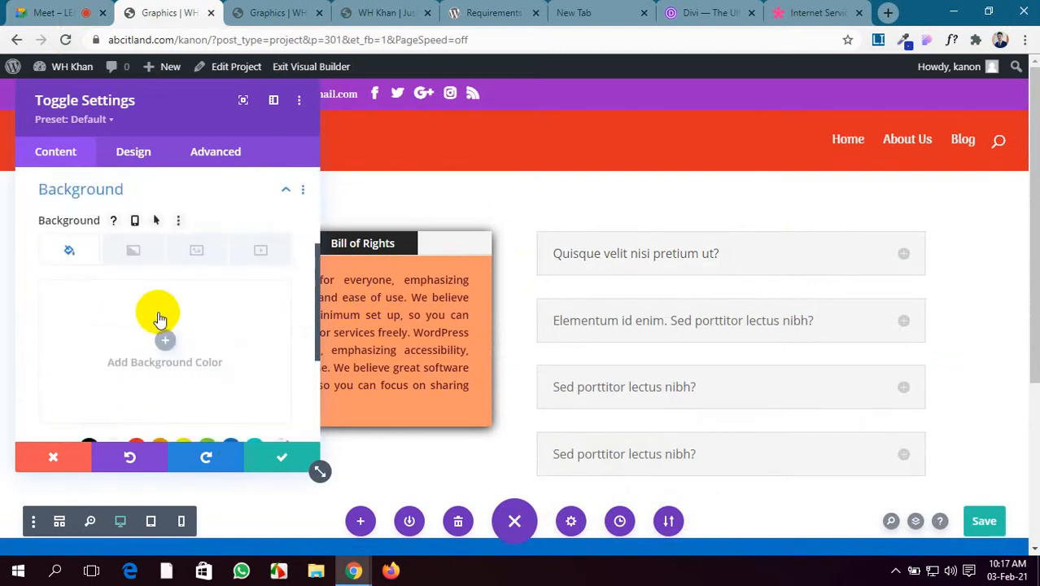
left_click(830, 12)
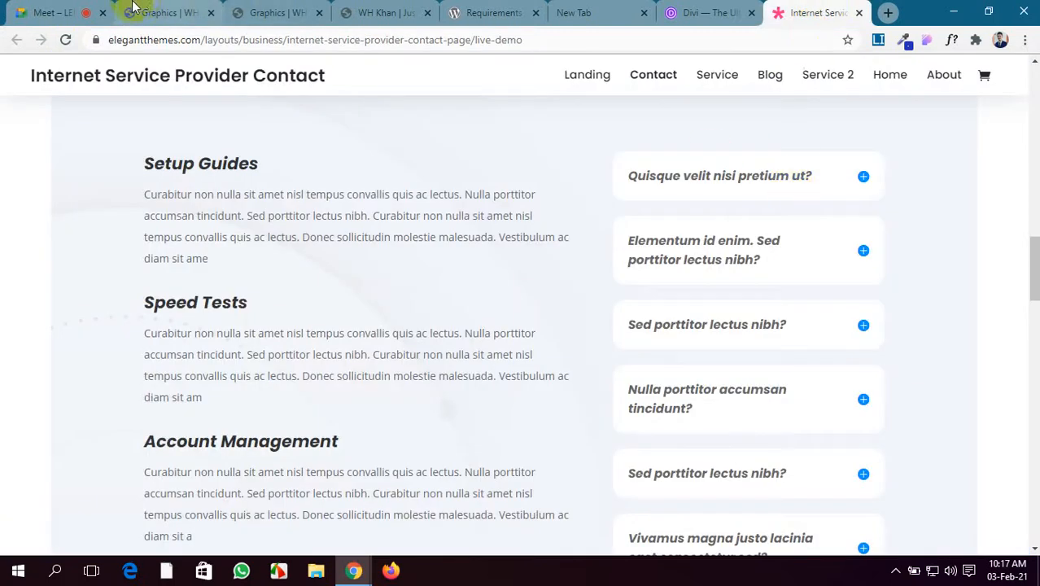
left_click(166, 12)
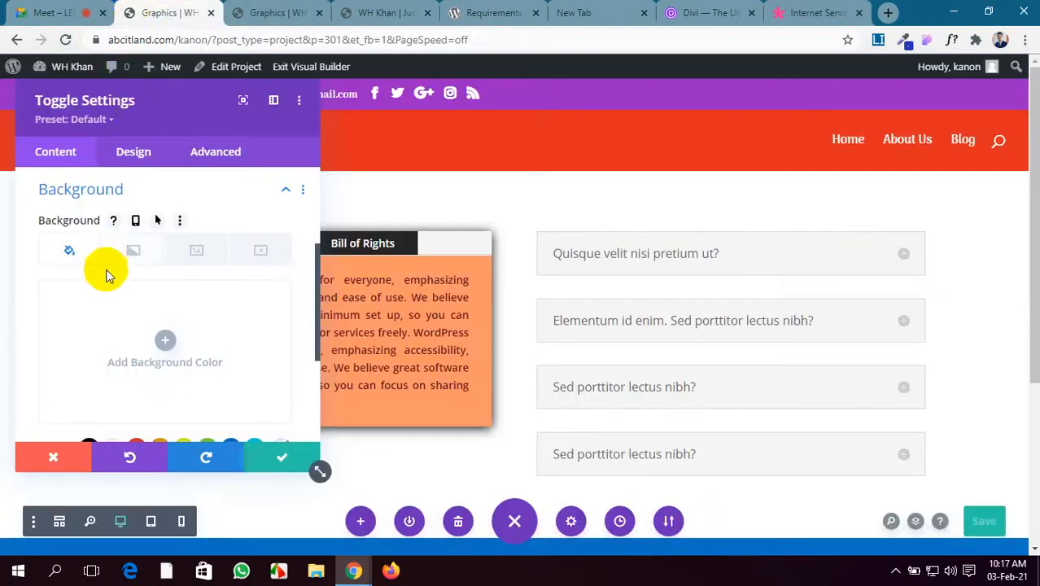
scroll(122, 273, "down", 1)
left_click(114, 374)
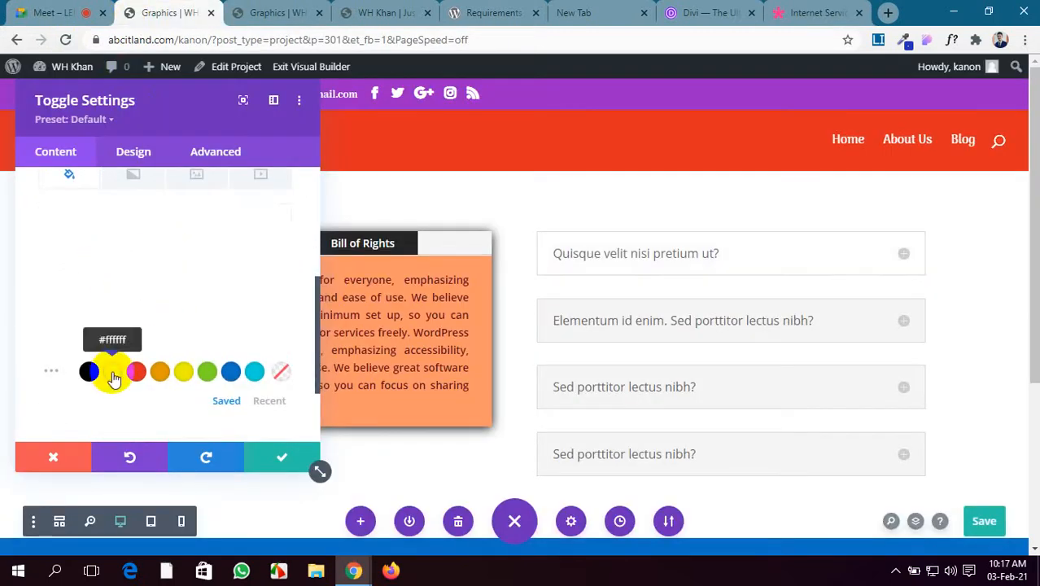
left_click(271, 457)
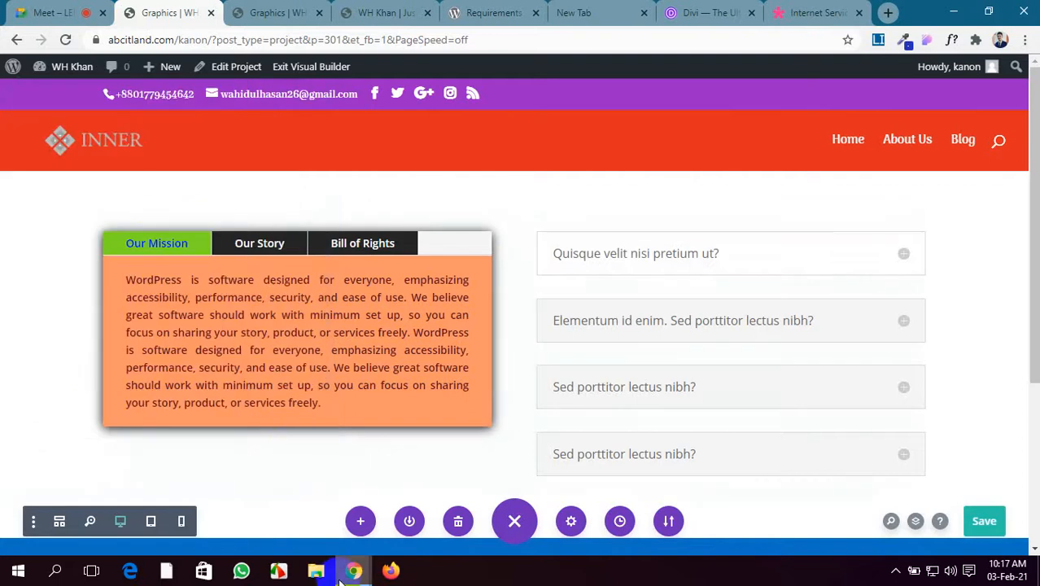
left_click(353, 570)
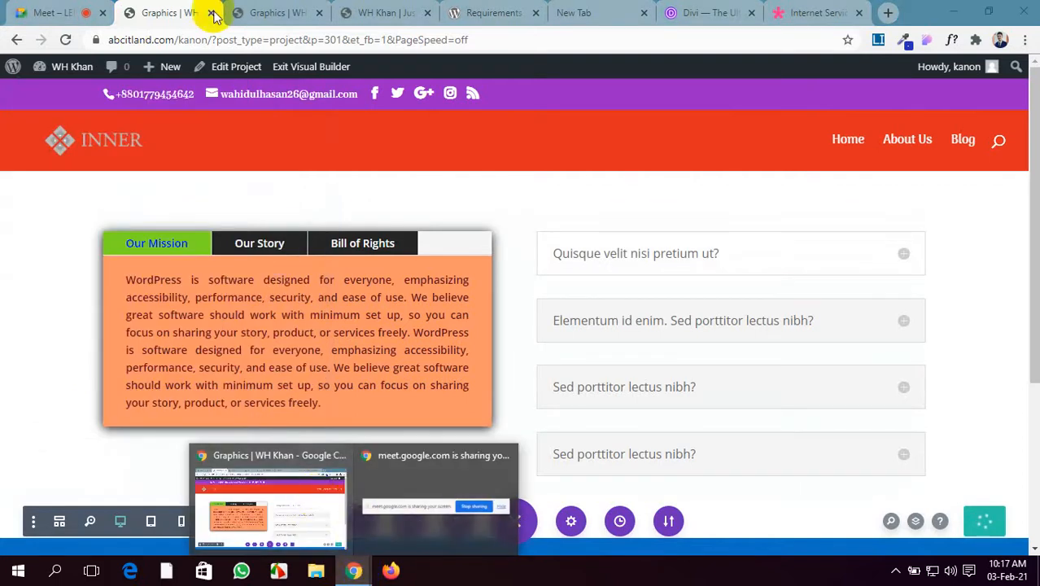
Step: In the Meet call, turn the microphone off and back on, then open a new browser tab
left_click(420, 520)
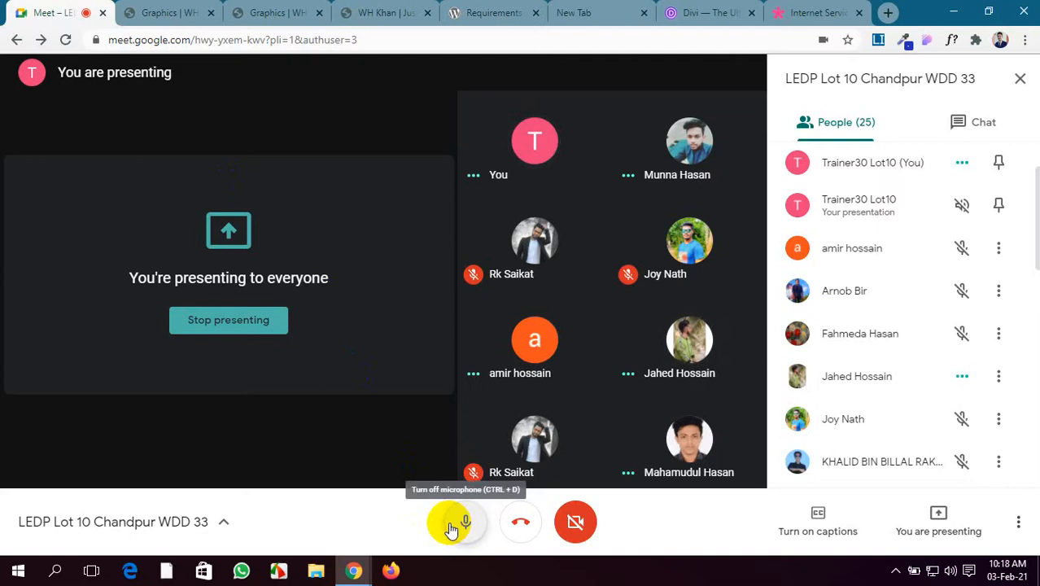
left_click(452, 529)
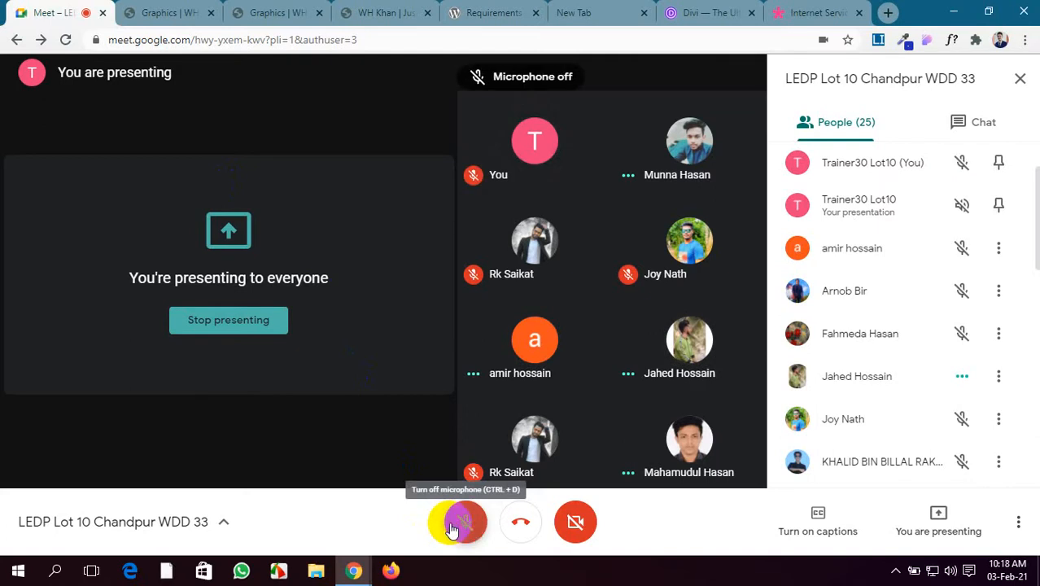
left_click(466, 521)
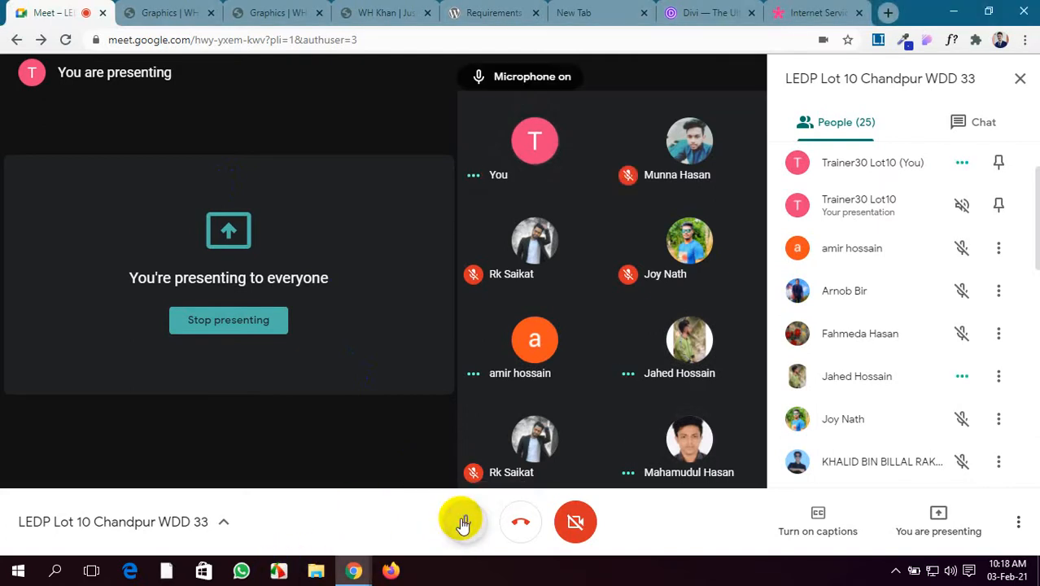
left_click(548, 18)
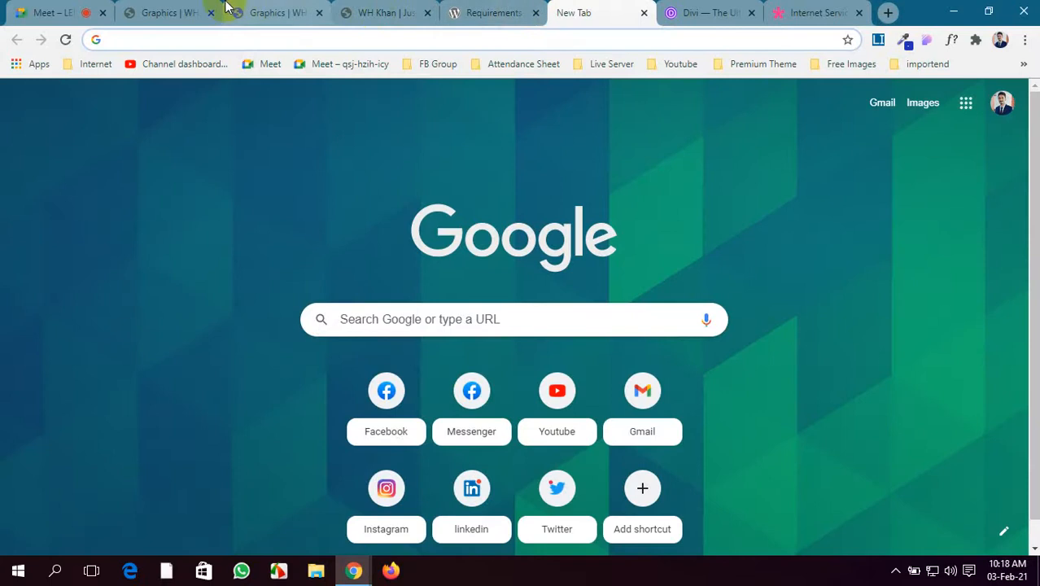
Step: Colour the first FAQ toggle's icon blue under Design > Icon
left_click(199, 13)
scroll(312, 311, "down", 2)
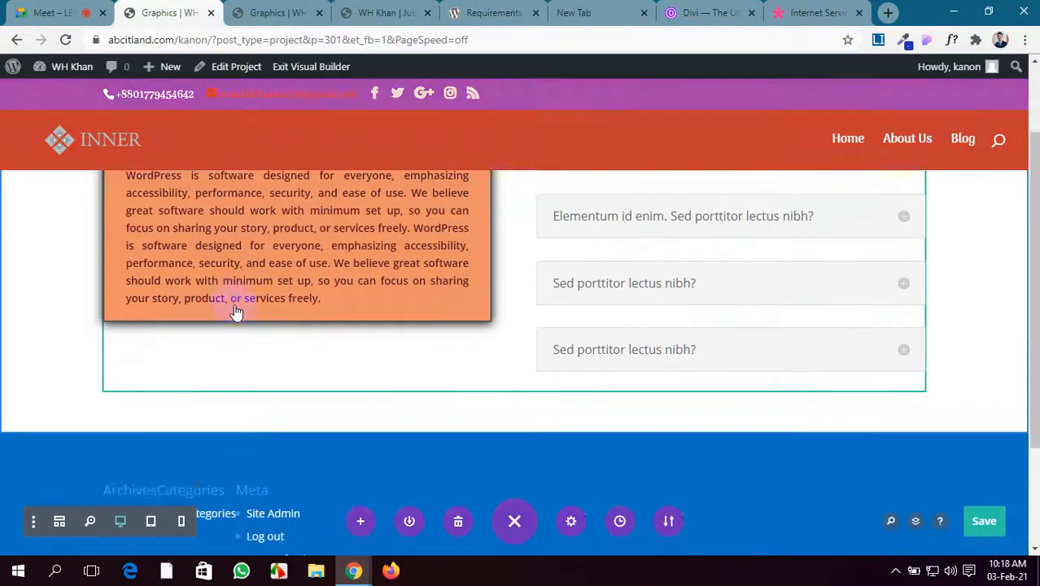
scroll(325, 309, "up", 2)
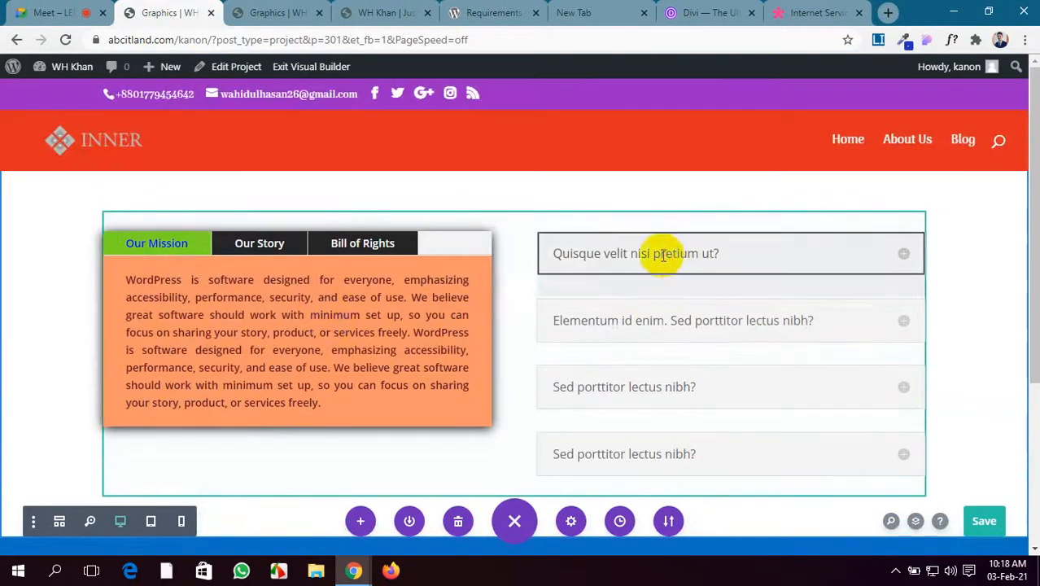
mouse_move(663, 255)
left_click(694, 240)
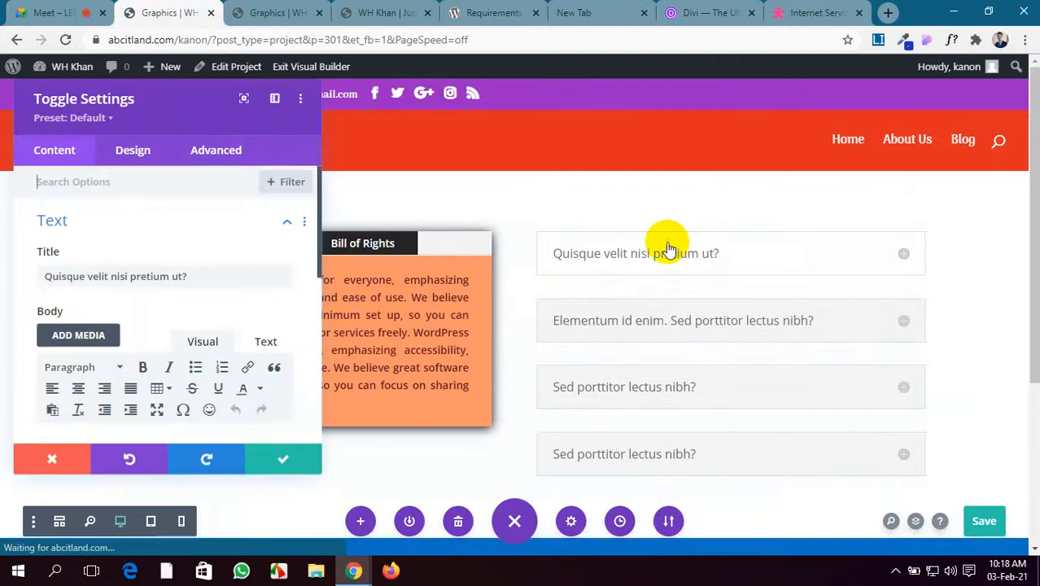
scroll(213, 321, "down", 6)
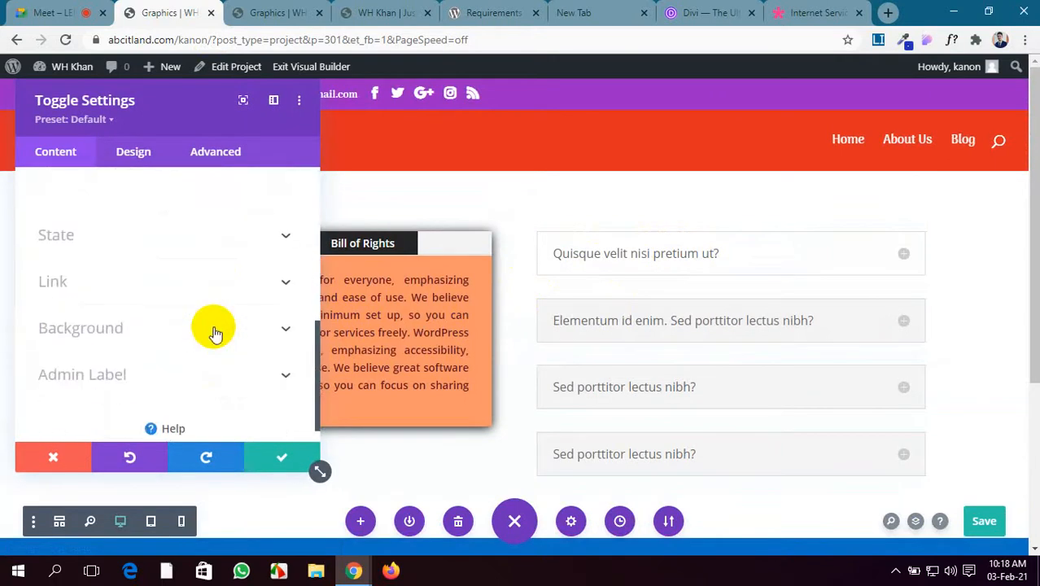
left_click(131, 155)
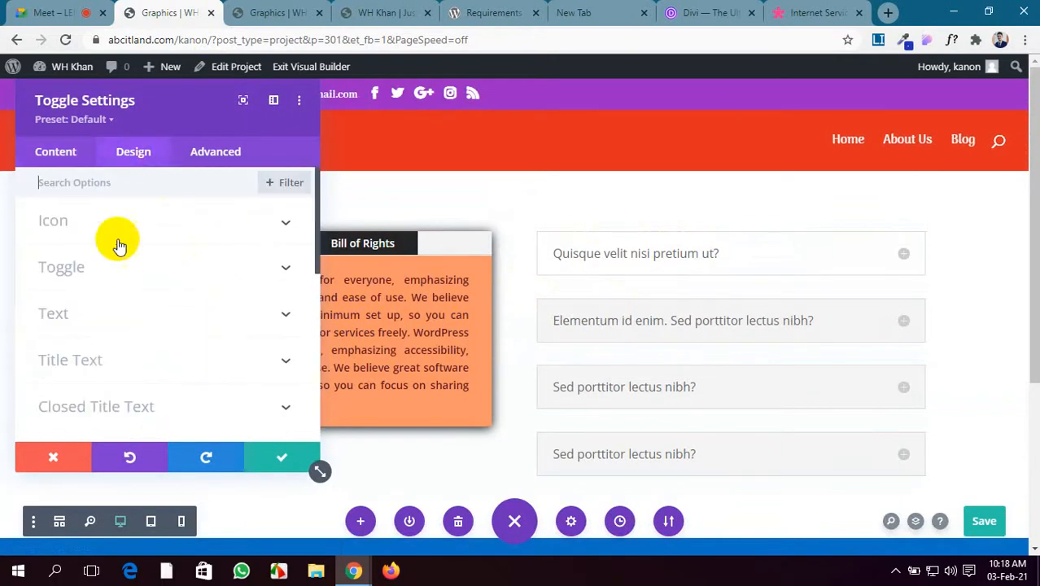
left_click(250, 225)
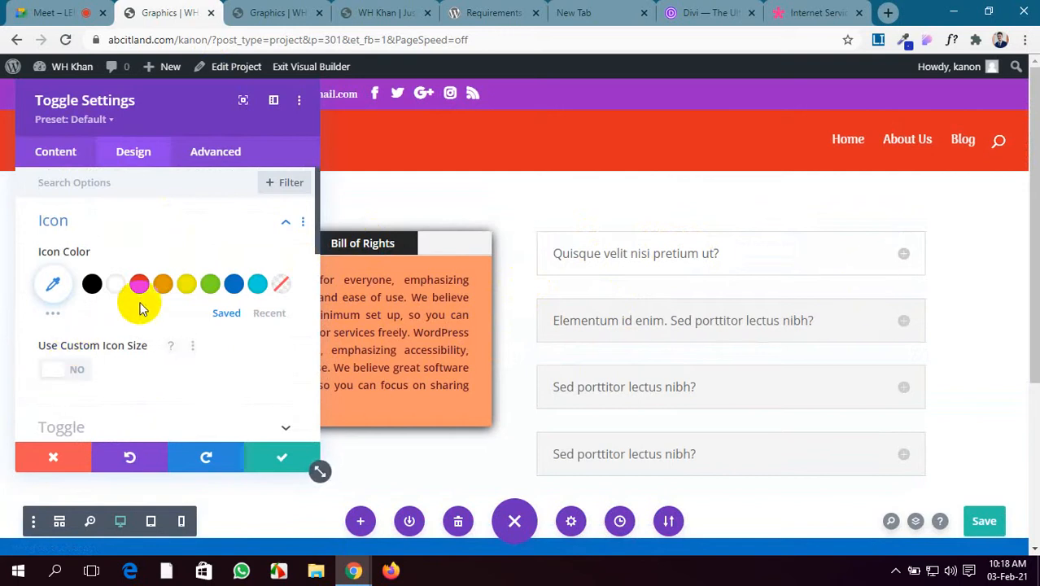
left_click(234, 287)
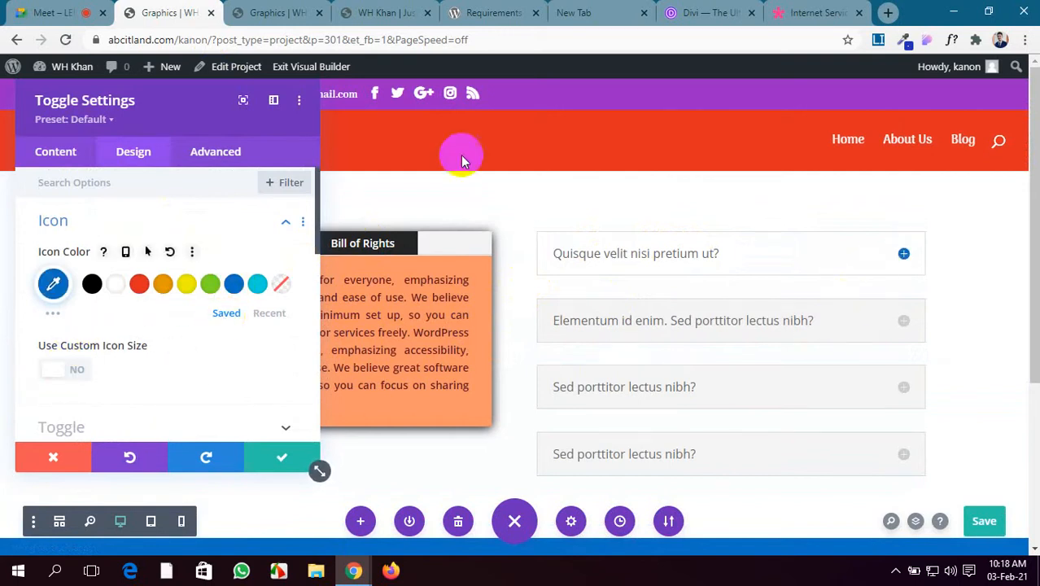
Step: Turn on Use Custom Icon Size and set the Icon Font Size to 20px
left_click(815, 9)
left_click(163, 11)
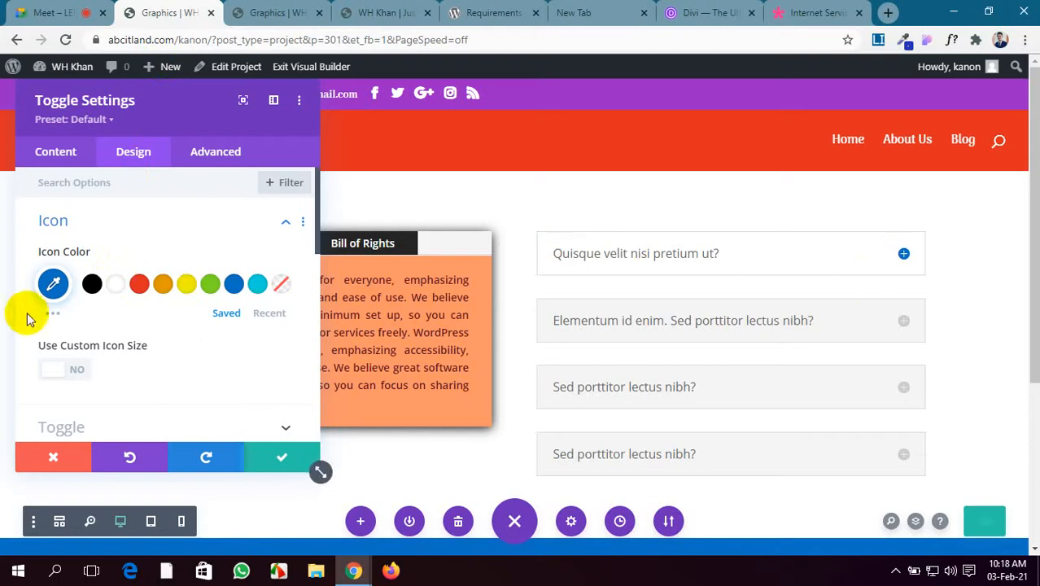
left_click(61, 375)
scroll(92, 365, "down", 1)
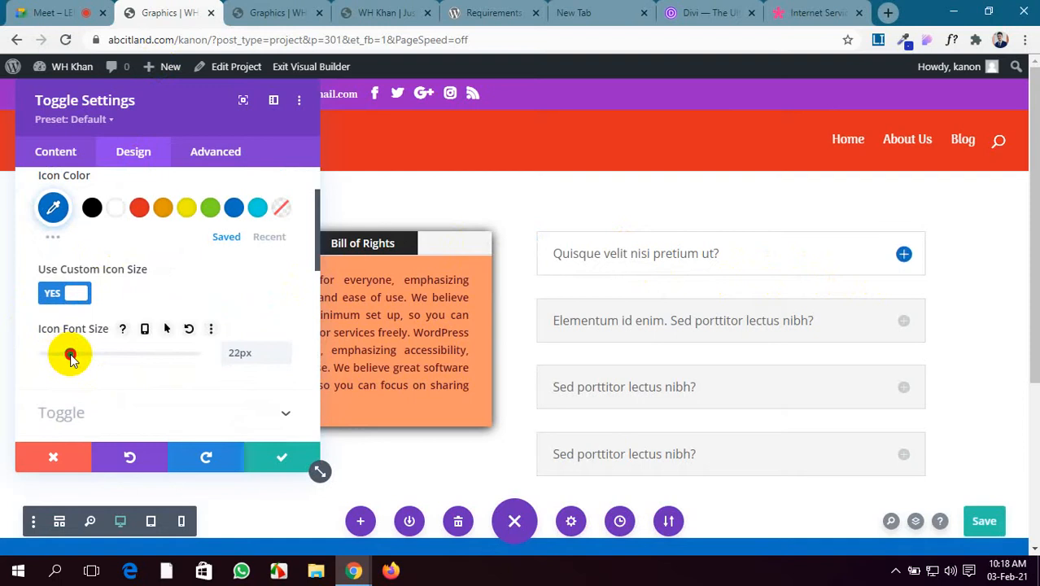
left_click_drag(68, 358, 67, 358)
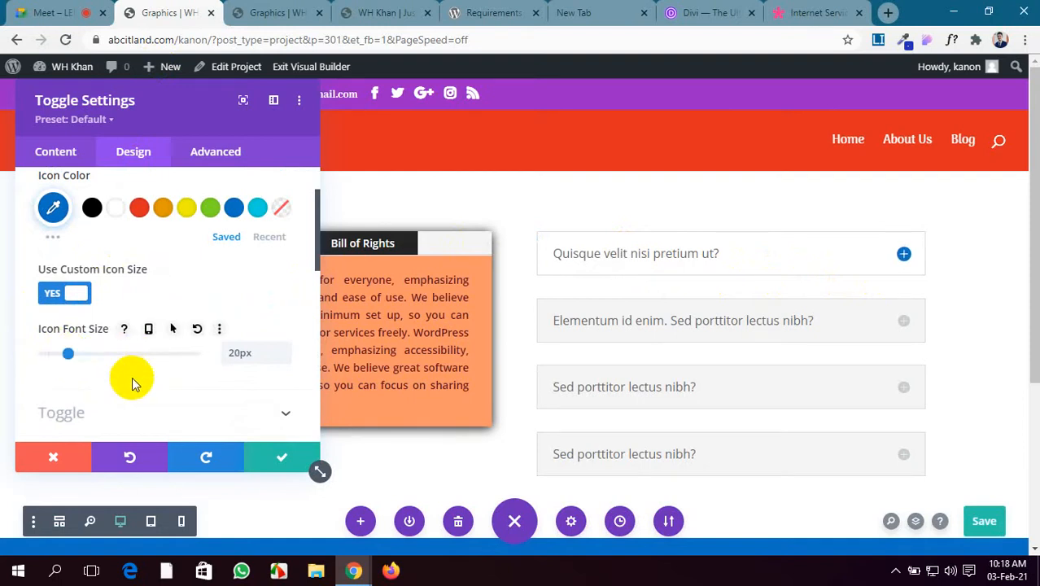
scroll(132, 377, "down", 1)
Step: Expand the open/closed toggle colour settings and compare them with the demo's expanded first question
left_click(226, 336)
scroll(221, 327, "down", 1)
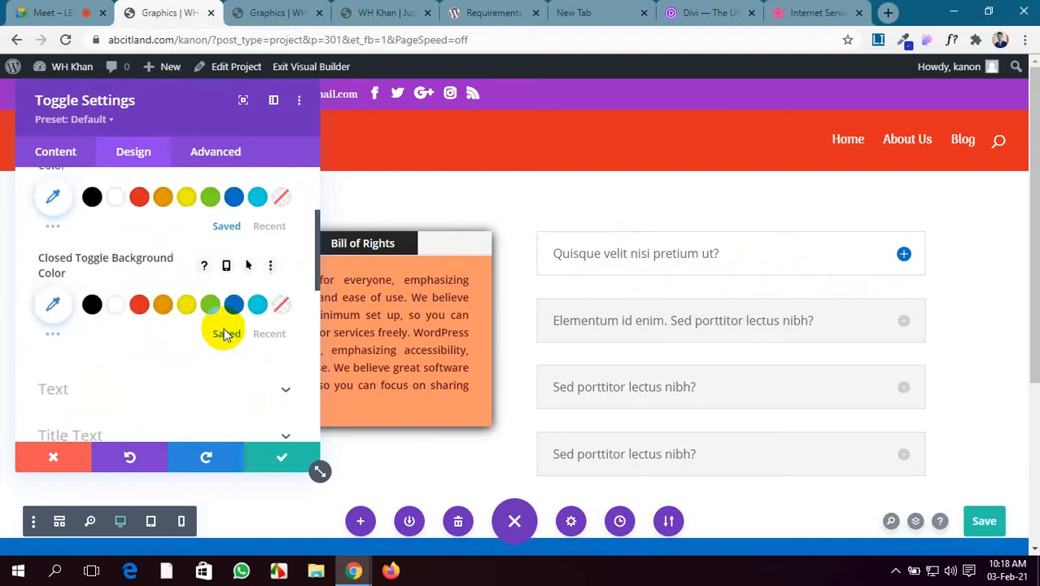
scroll(221, 329, "up", 1)
left_click(789, 12)
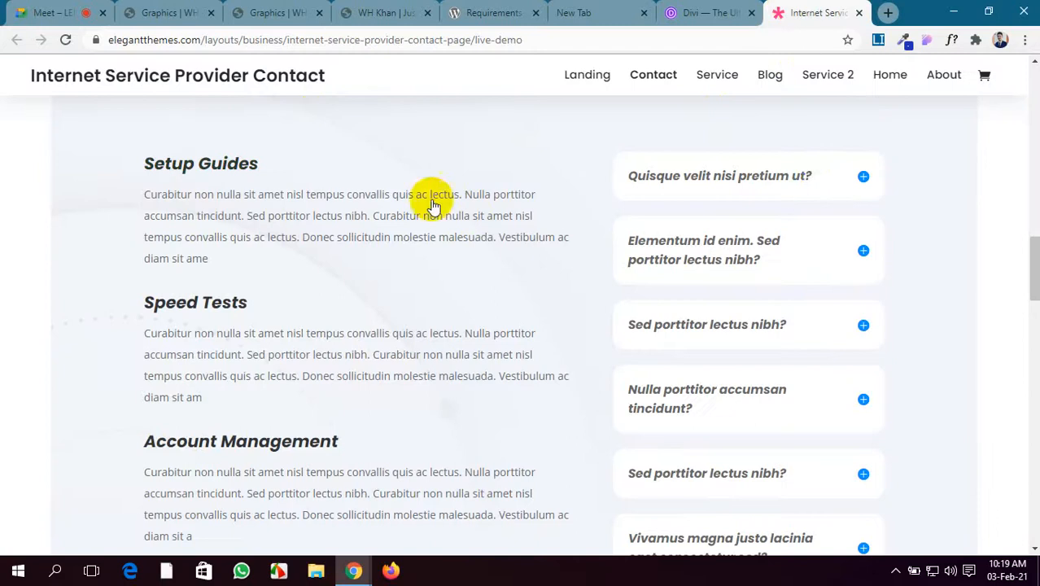
left_click(829, 177)
scroll(829, 179, "down", 1)
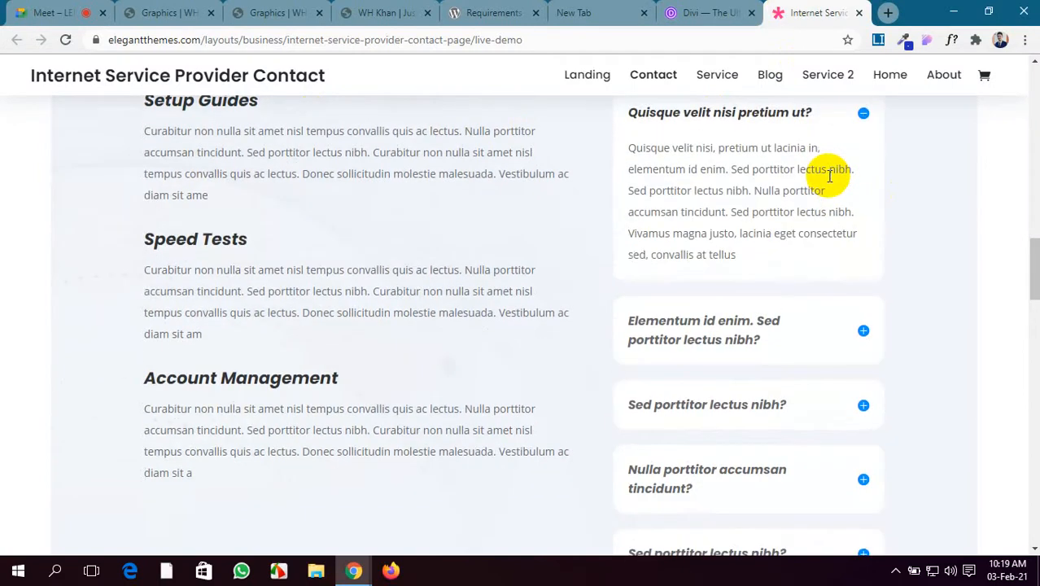
left_click(162, 12)
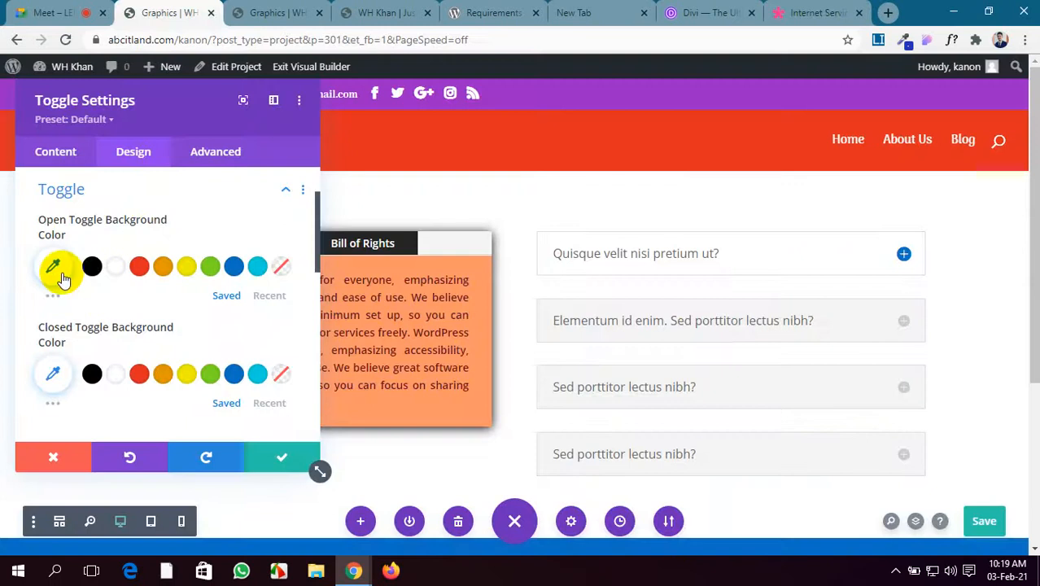
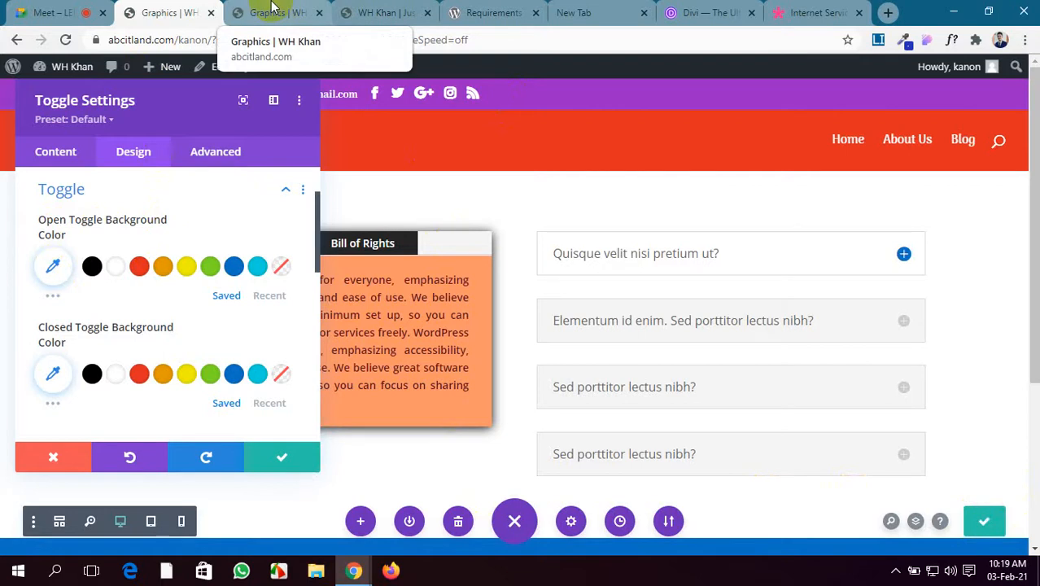
Step: Check the live page's first FAQ question, then set Open Toggle Background Color to #0c71c3
left_click(273, 8)
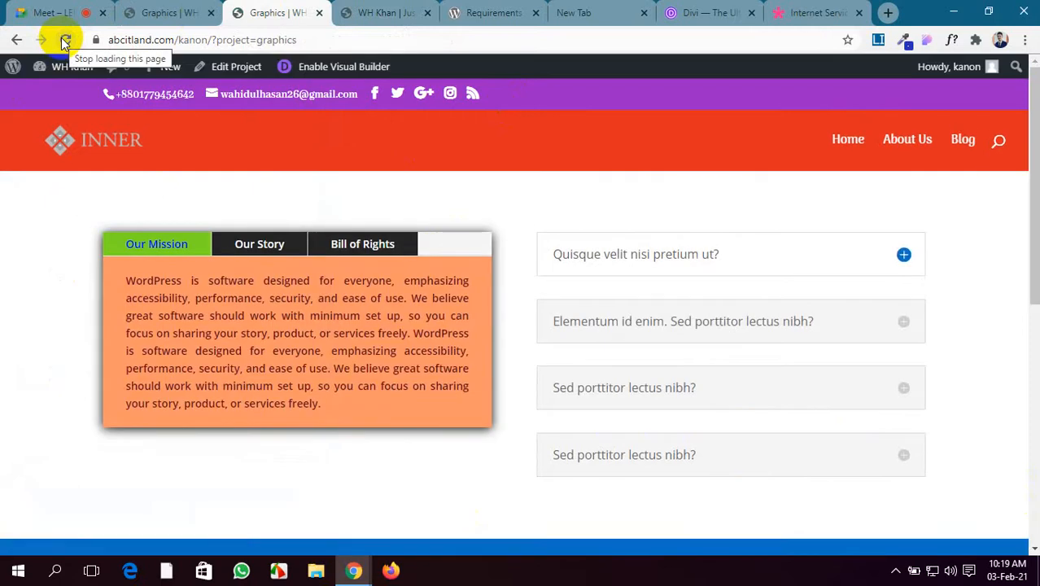
left_click(731, 256)
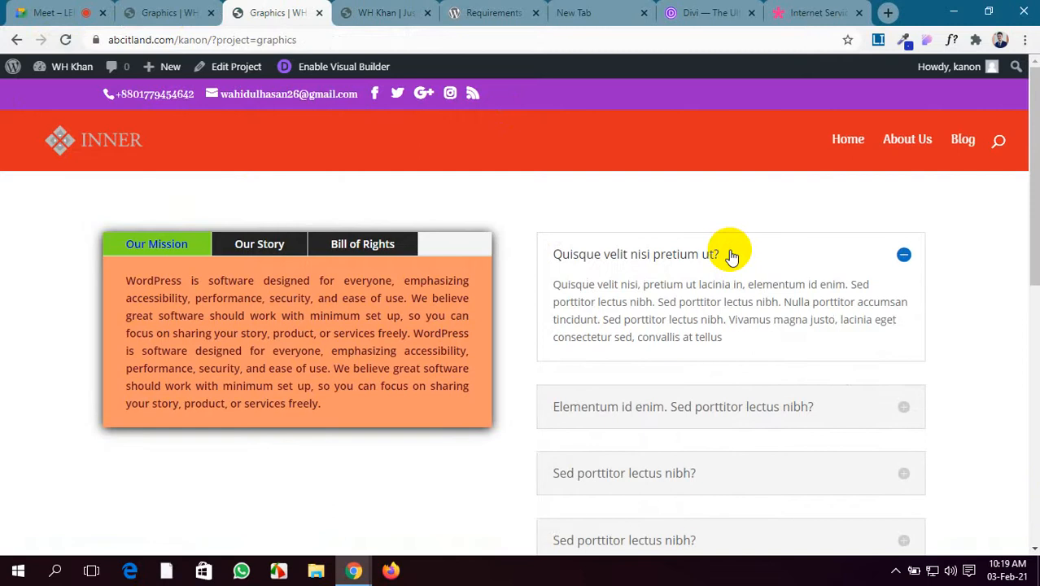
left_click(161, 9)
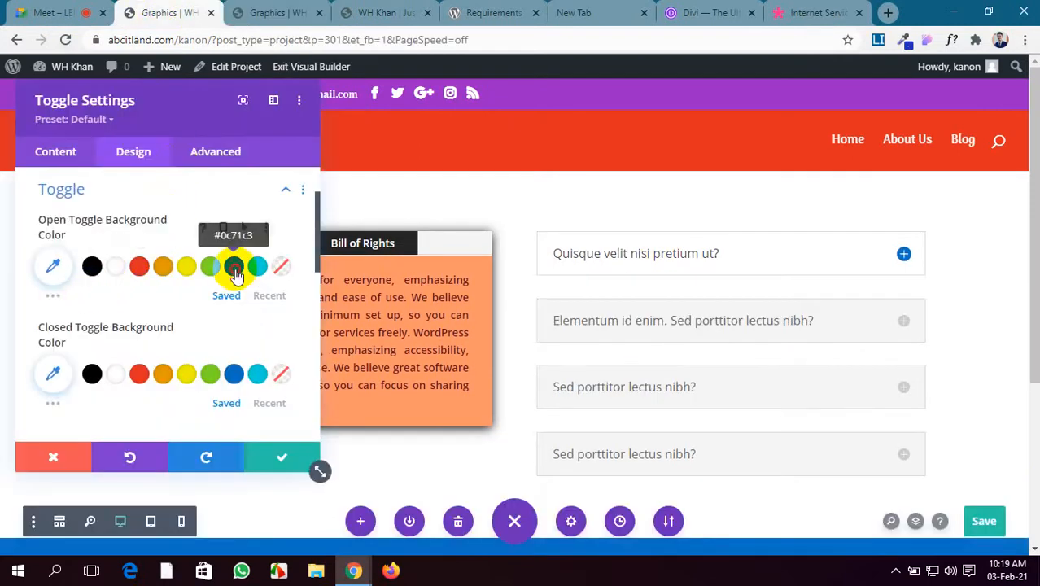
left_click(235, 274)
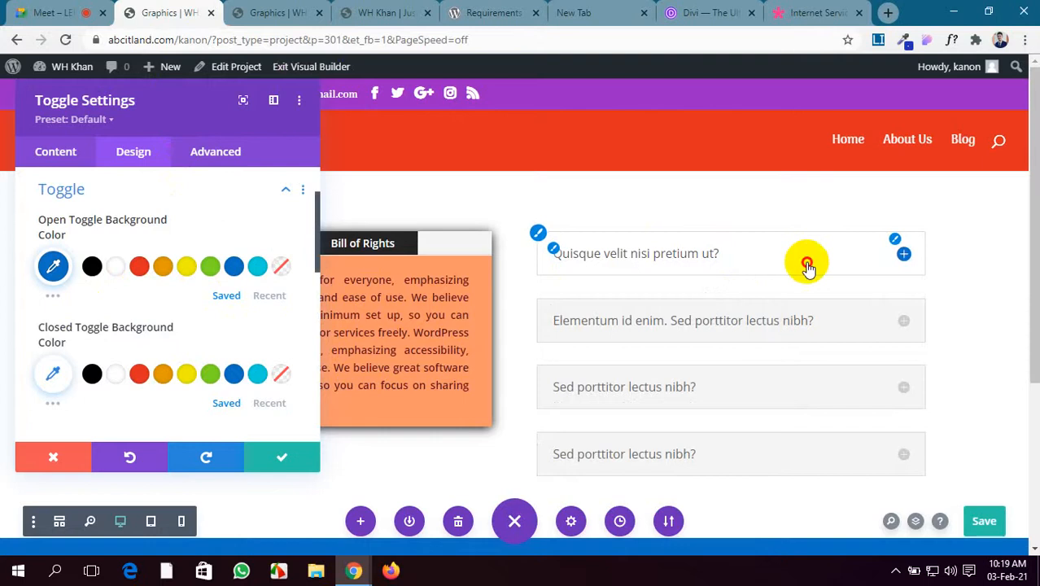
Step: Save the page and confirm the expanded first question shows the blue background live
left_click(985, 521)
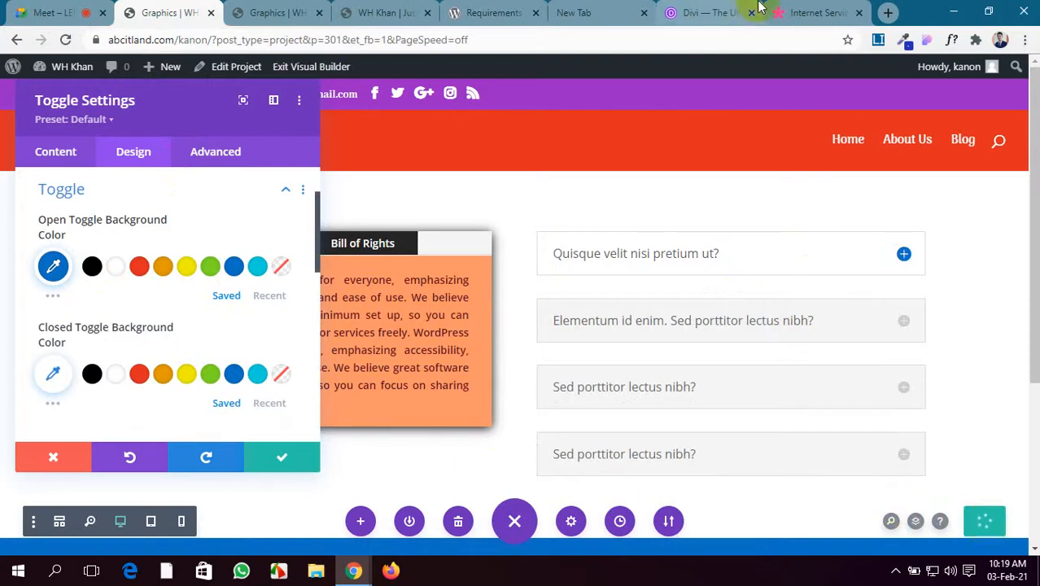
left_click(276, 7)
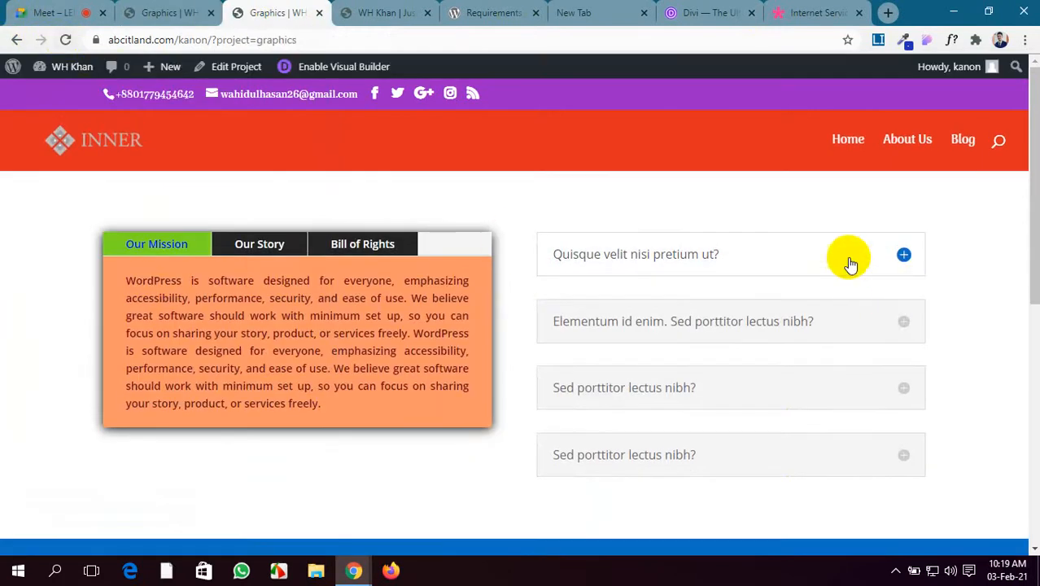
left_click(836, 260)
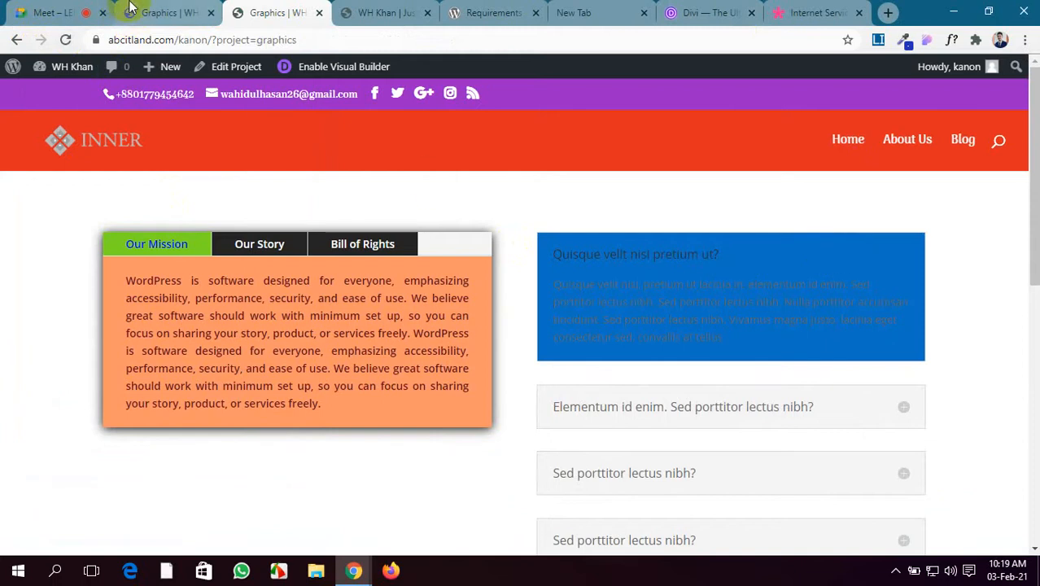
left_click(154, 13)
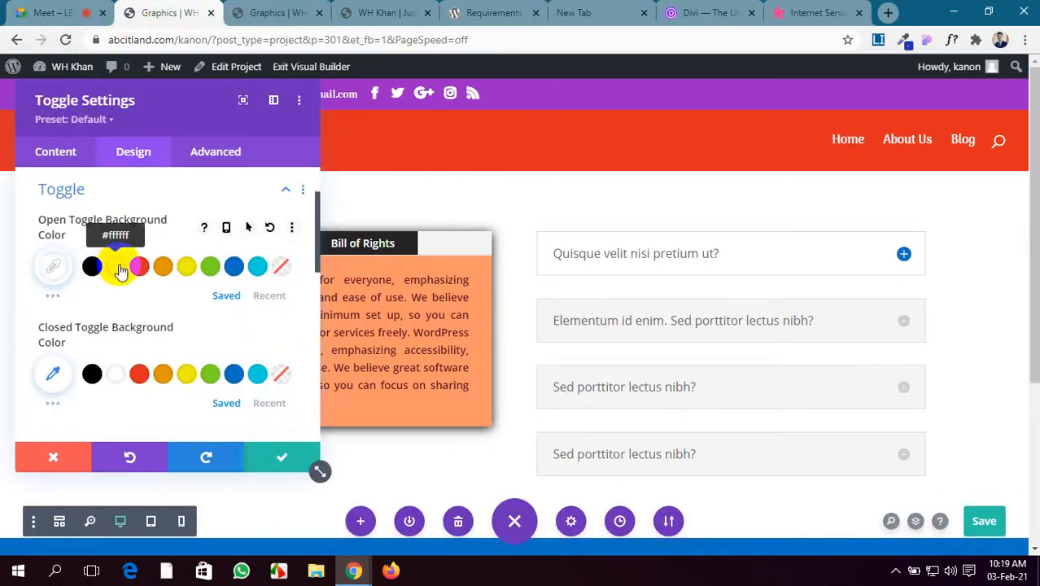
scroll(120, 269, "down", 1)
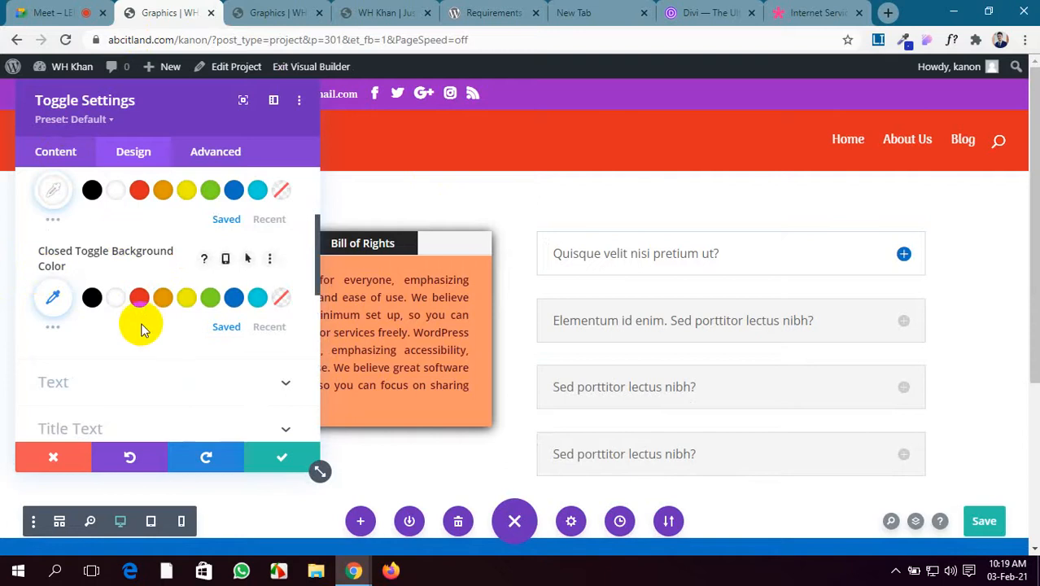
scroll(163, 293, "down", 1)
scroll(163, 293, "up", 1)
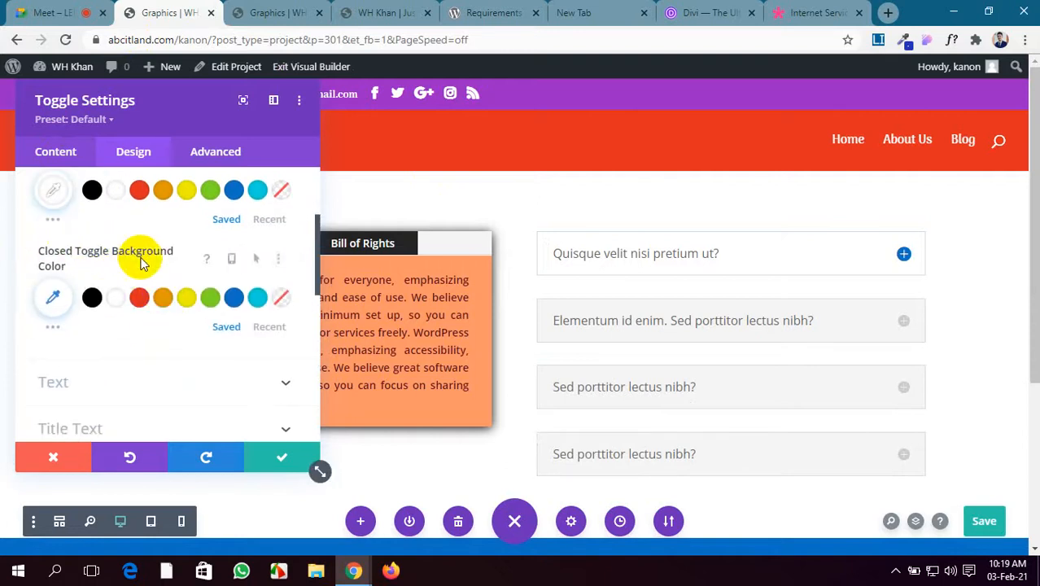
scroll(82, 285, "down", 1)
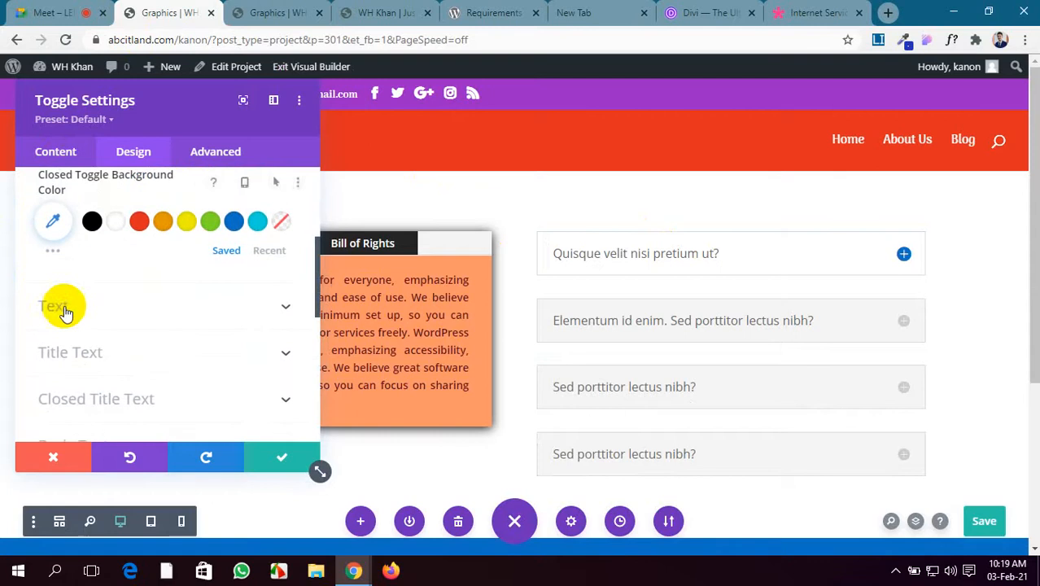
Step: Set the toggle Title Text Color to black (#000000)
left_click(144, 307)
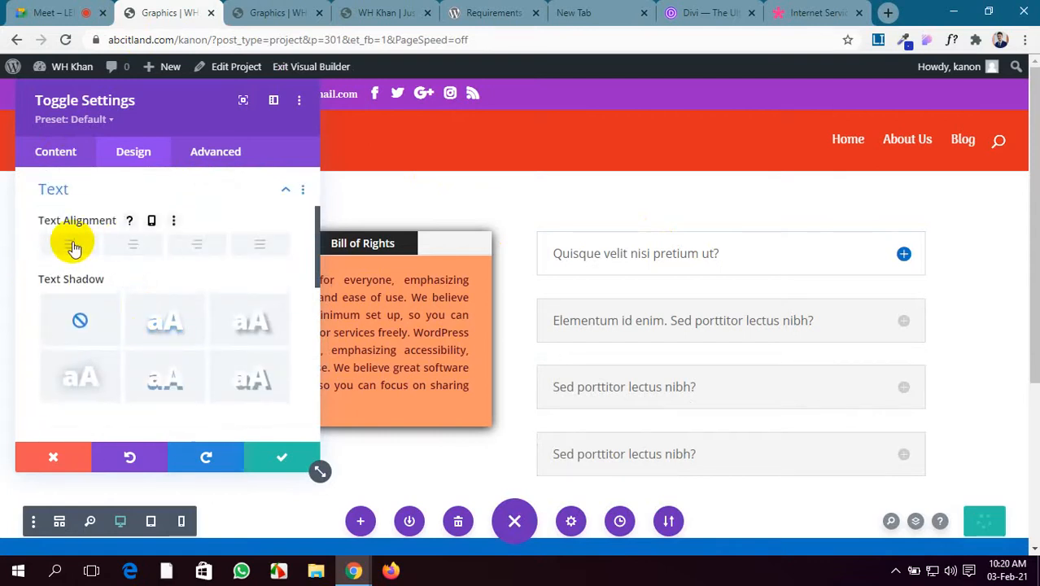
scroll(171, 288, "down", 1)
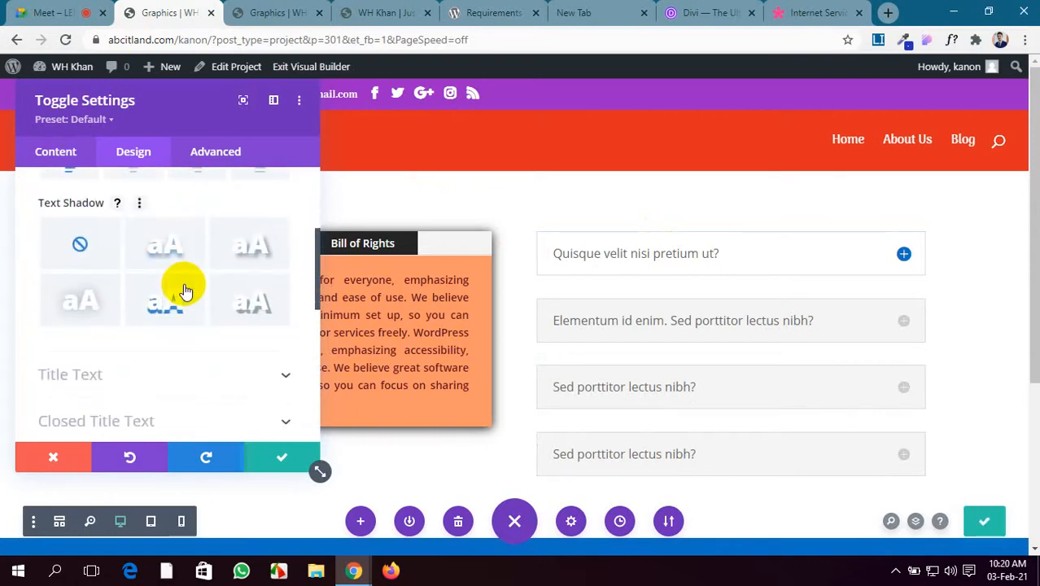
scroll(184, 287, "up", 1)
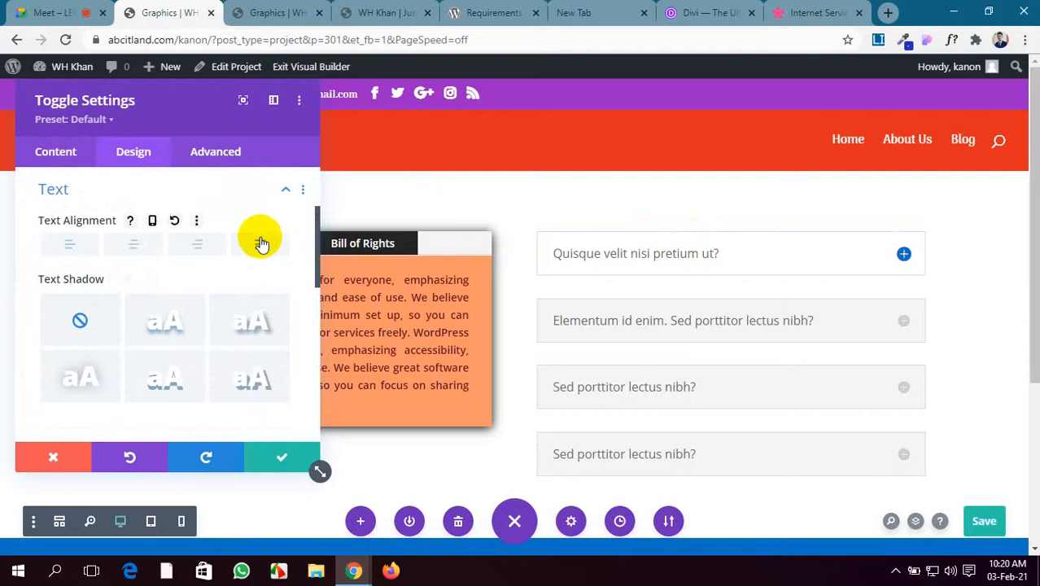
scroll(181, 297, "down", 2)
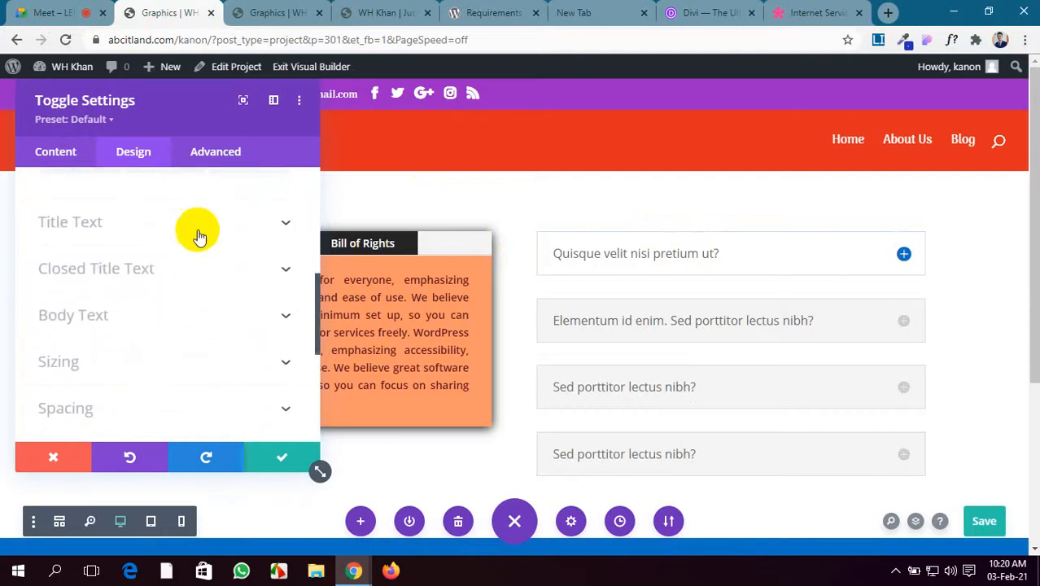
left_click(202, 224)
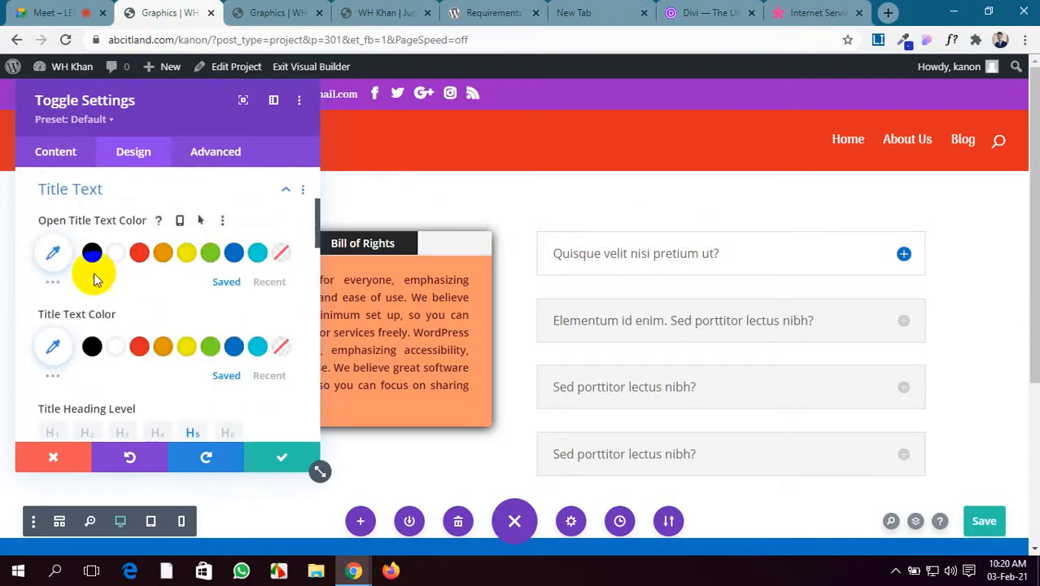
scroll(93, 279, "up", 3)
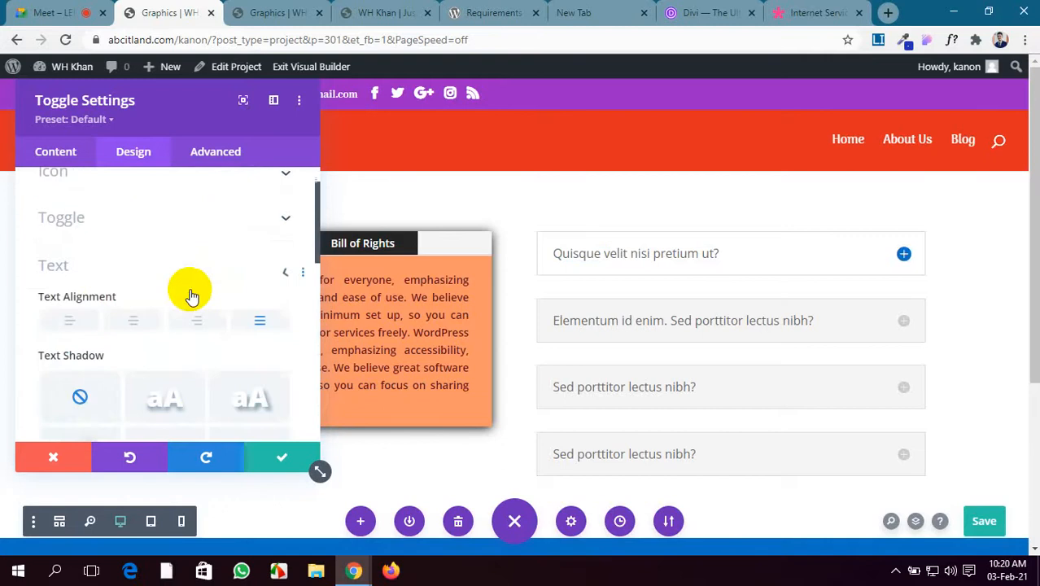
scroll(192, 297, "down", 4)
scroll(192, 297, "up", 3)
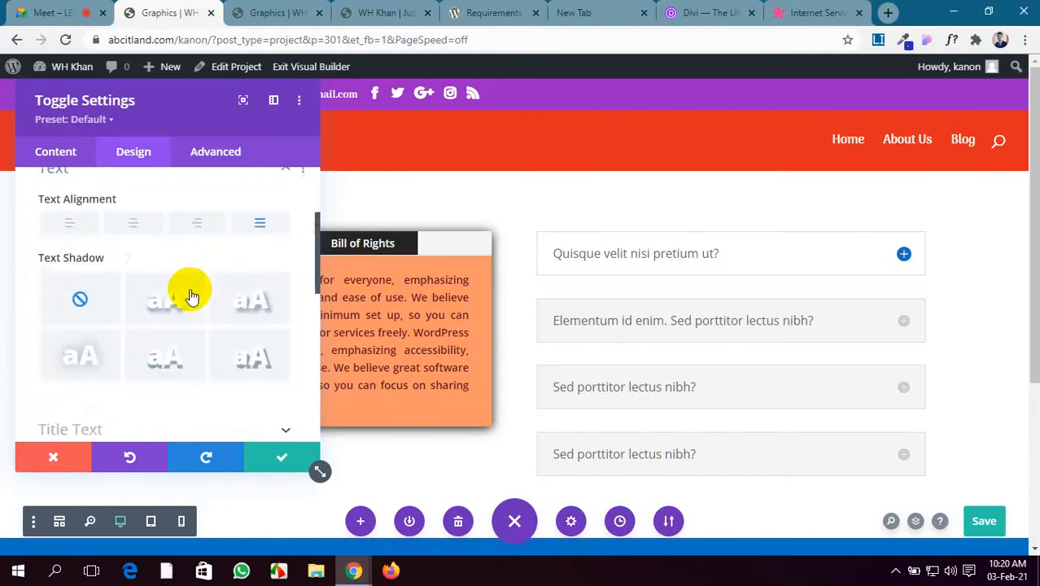
scroll(41, 294, "down", 2)
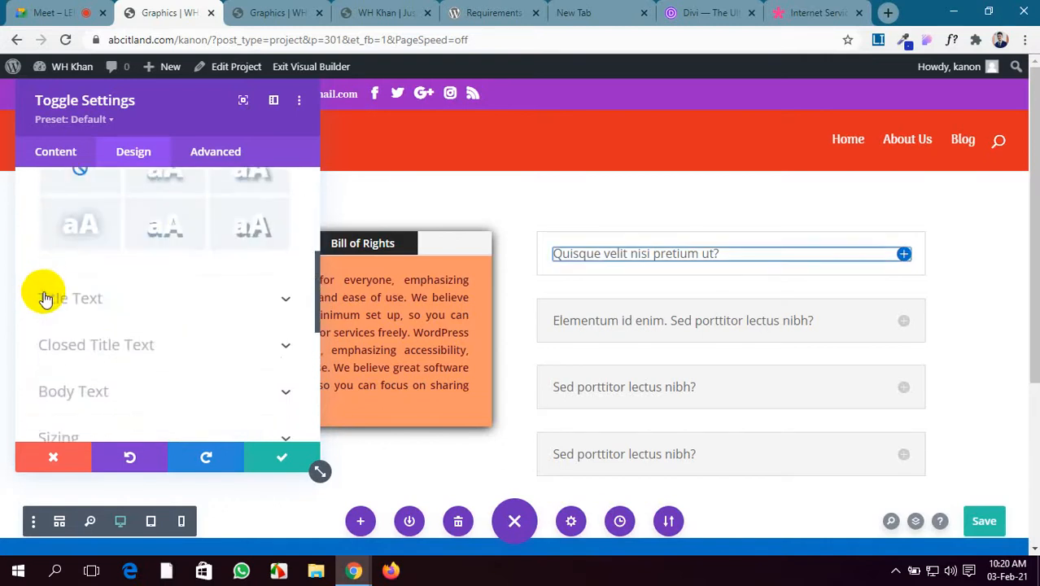
left_click(114, 300)
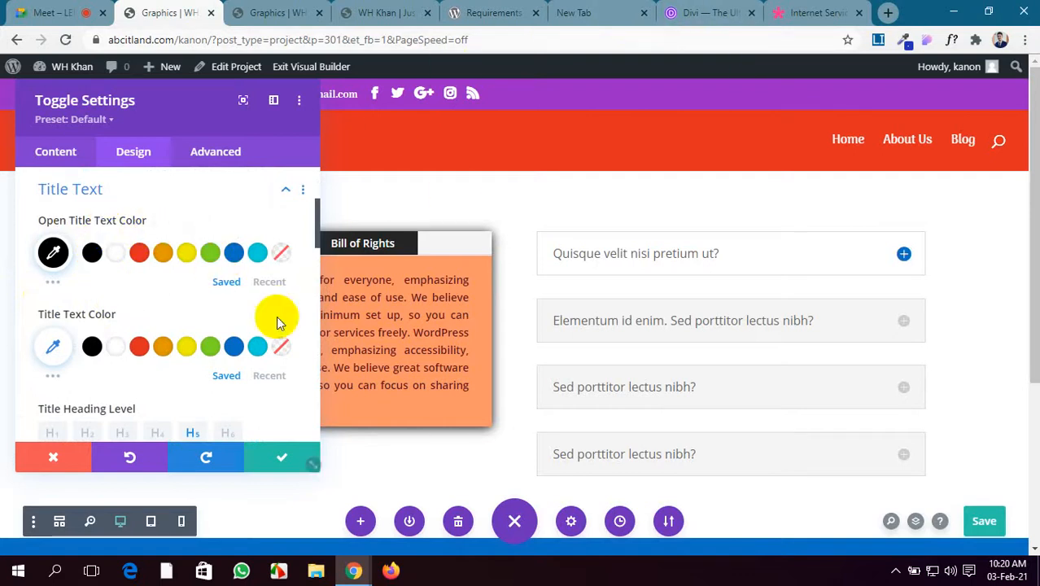
scroll(244, 316, "down", 1)
left_click(94, 275)
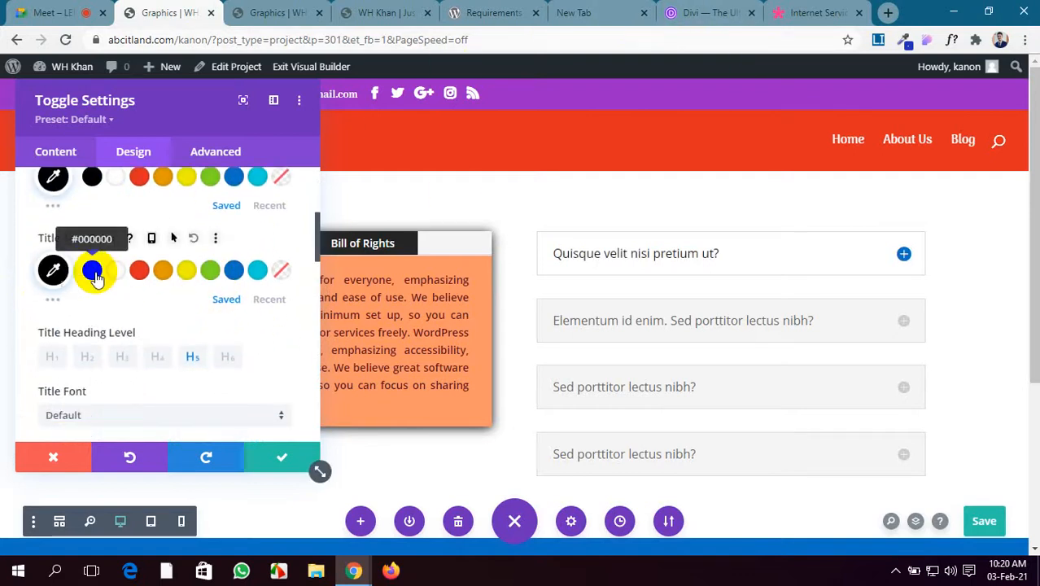
Step: Set the toggle Title Font Weight to Bold
scroll(99, 319, "down", 1)
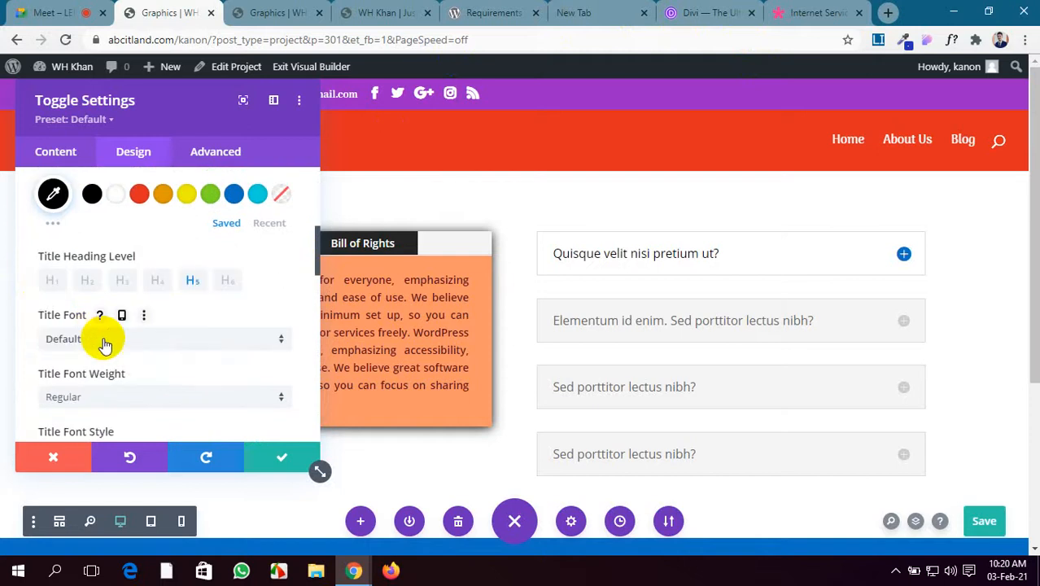
left_click(104, 340)
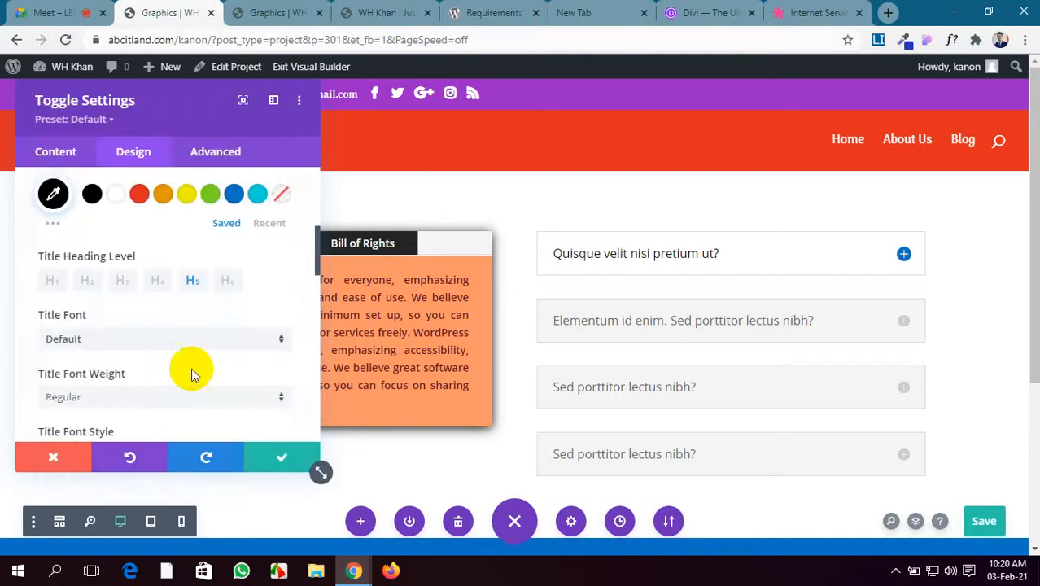
scroll(176, 364, "down", 1)
left_click(165, 329)
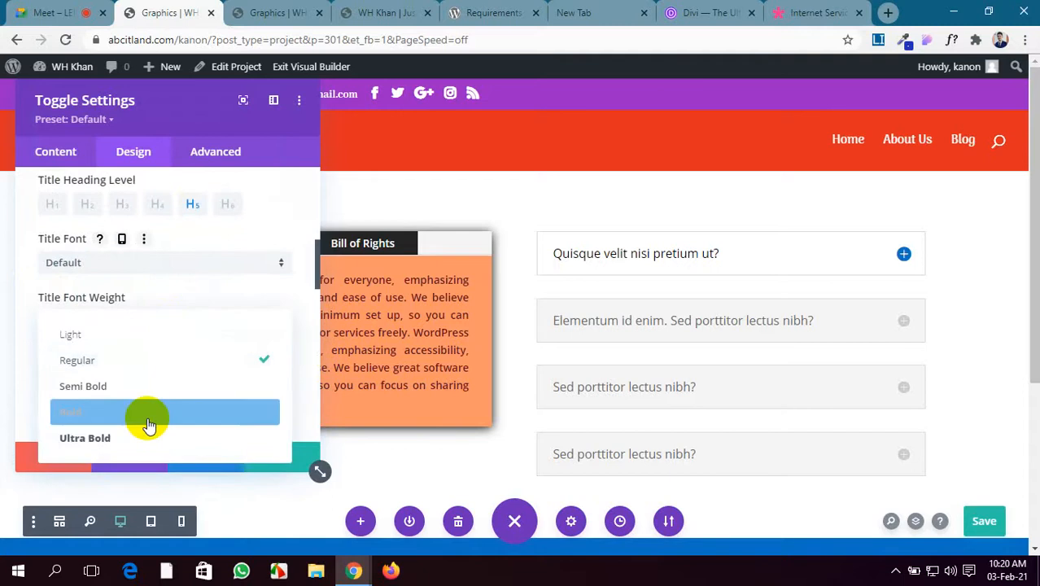
left_click(147, 413)
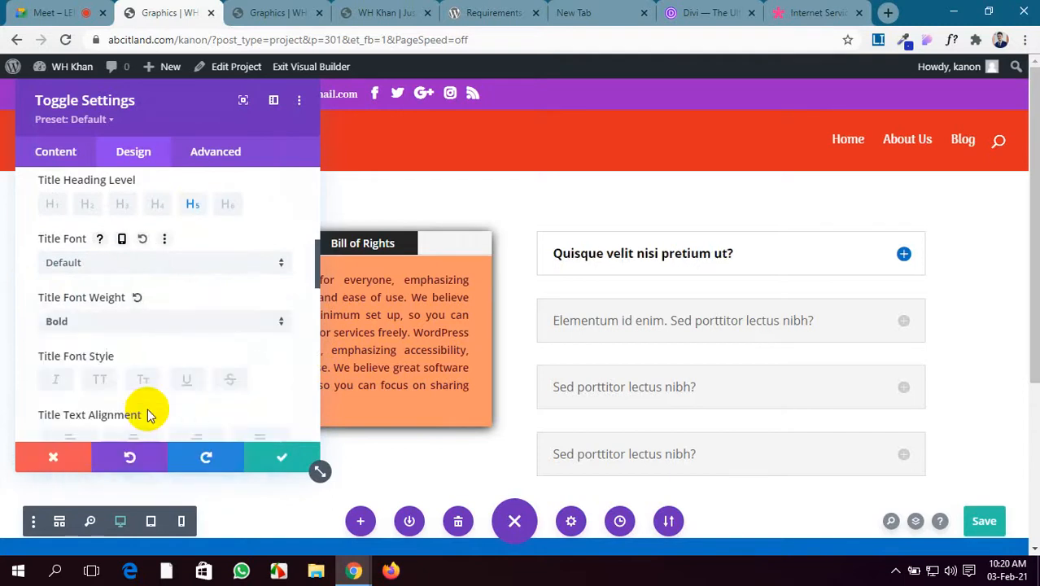
scroll(241, 308, "down", 1)
scroll(241, 308, "down", 1)
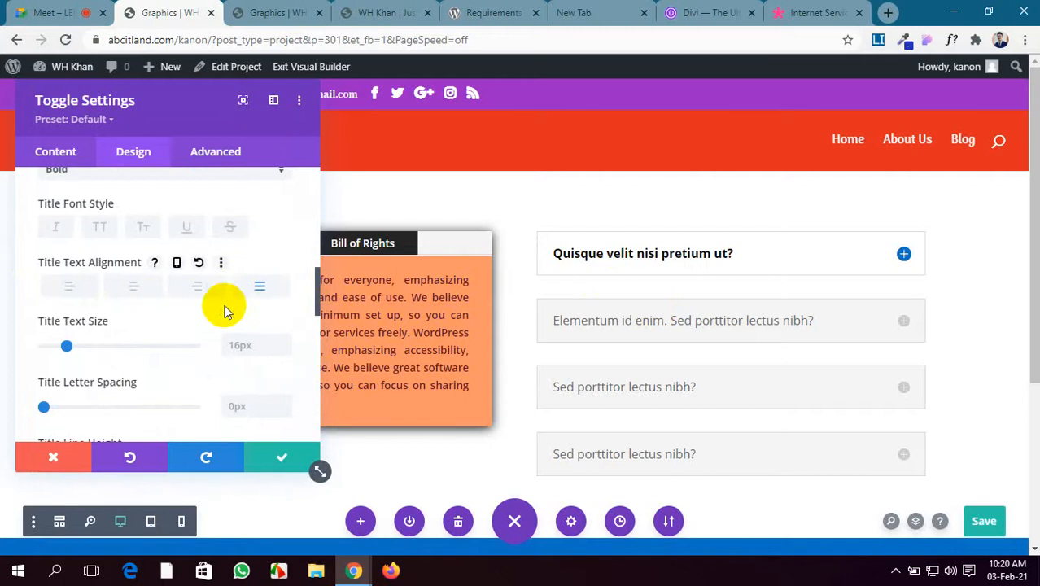
scroll(104, 284, "down", 1)
scroll(157, 313, "down", 1)
scroll(155, 312, "down", 1)
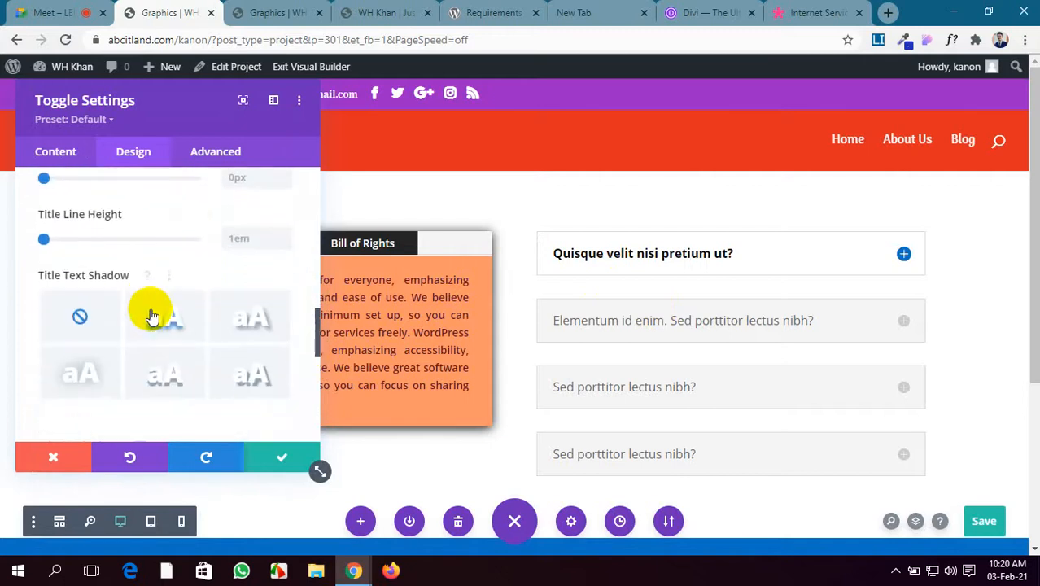
scroll(149, 311, "down", 2)
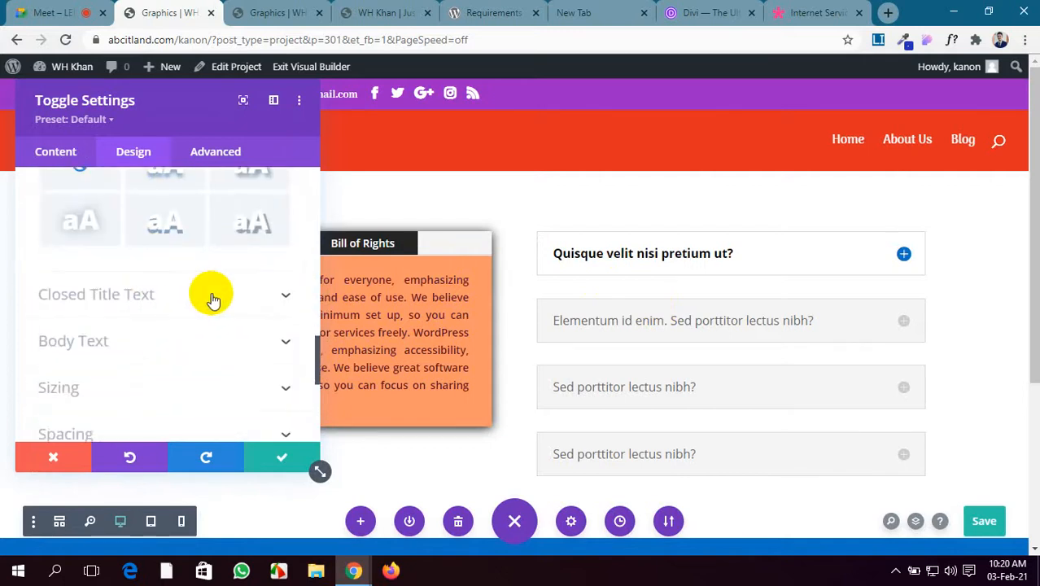
Step: Set the Closed Title Text Color to blue #0c71c3
left_click(211, 300)
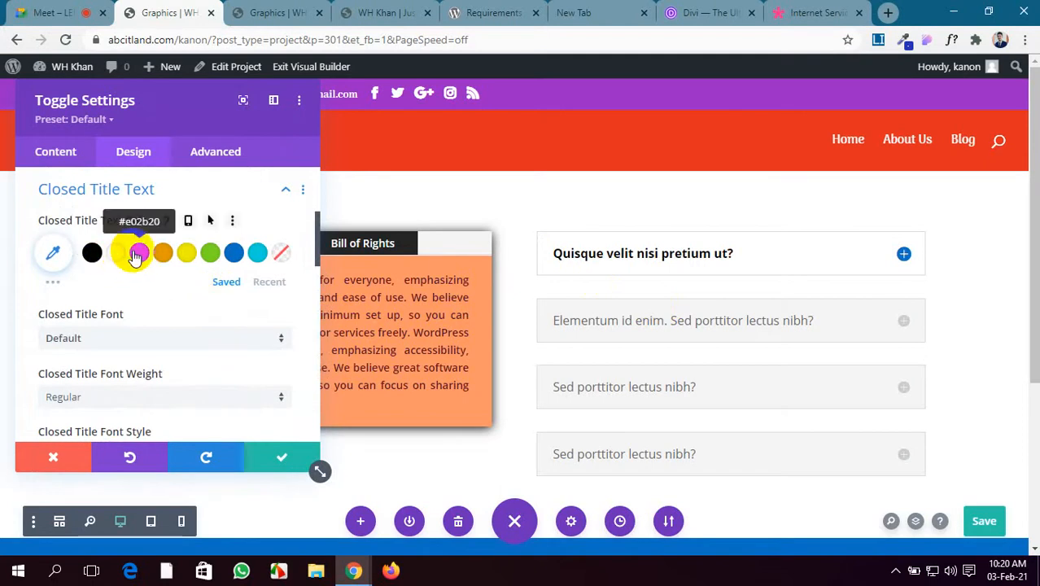
left_click(136, 251)
left_click(89, 253)
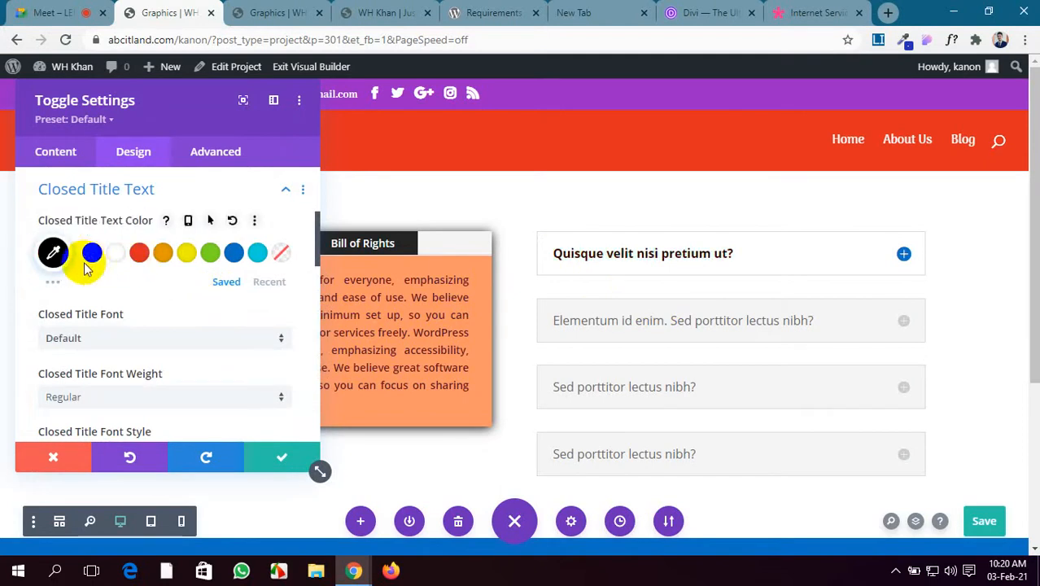
scroll(115, 299, "down", 1)
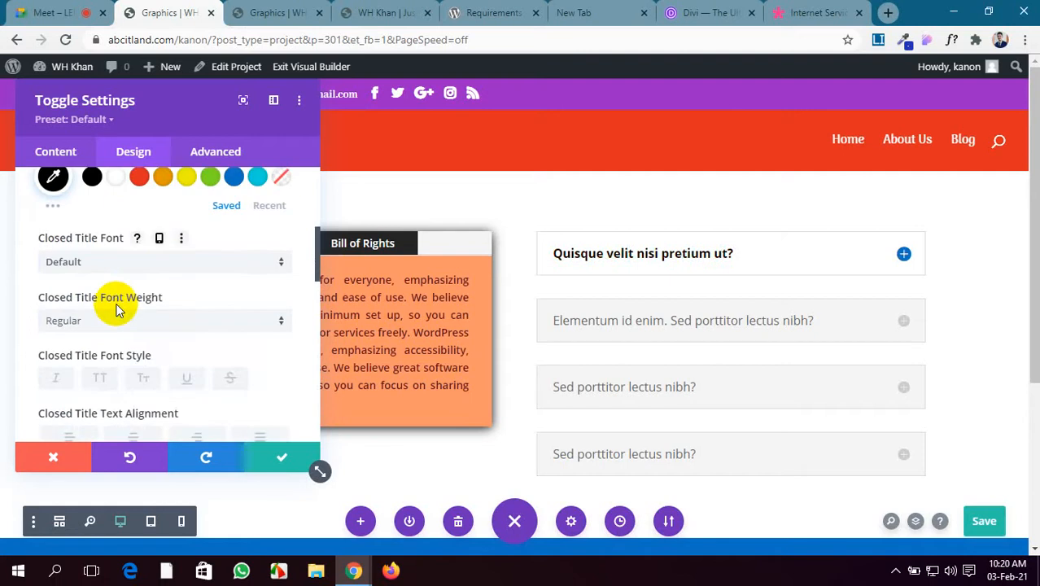
scroll(117, 309, "up", 1)
left_click(139, 252)
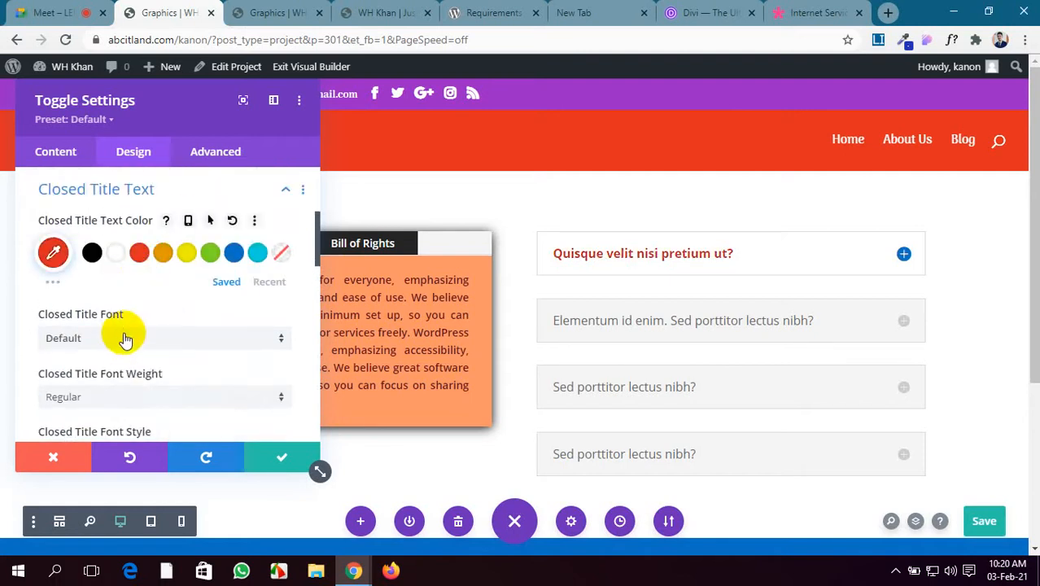
scroll(122, 339, "down", 1)
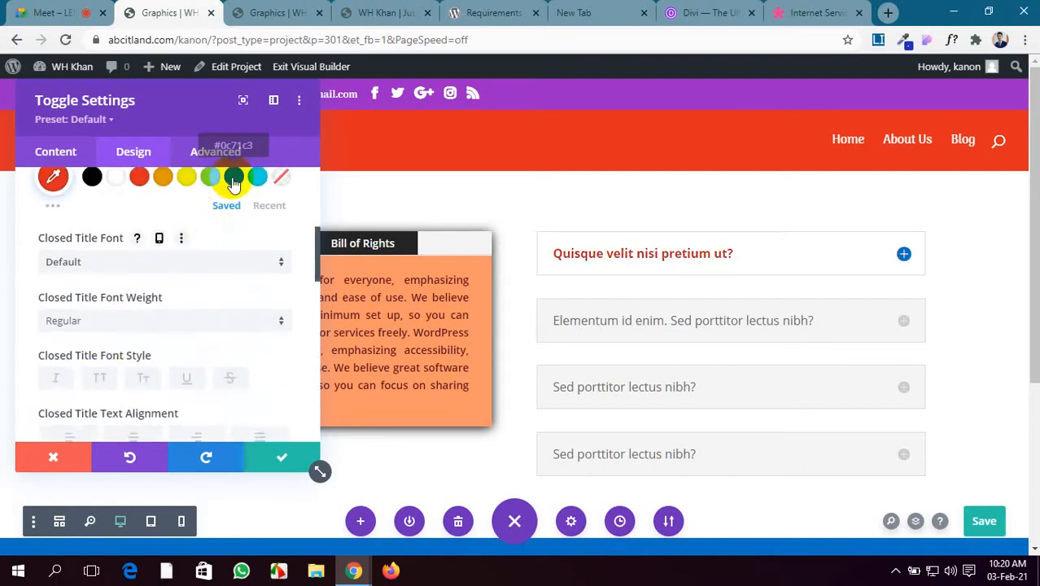
left_click(234, 179)
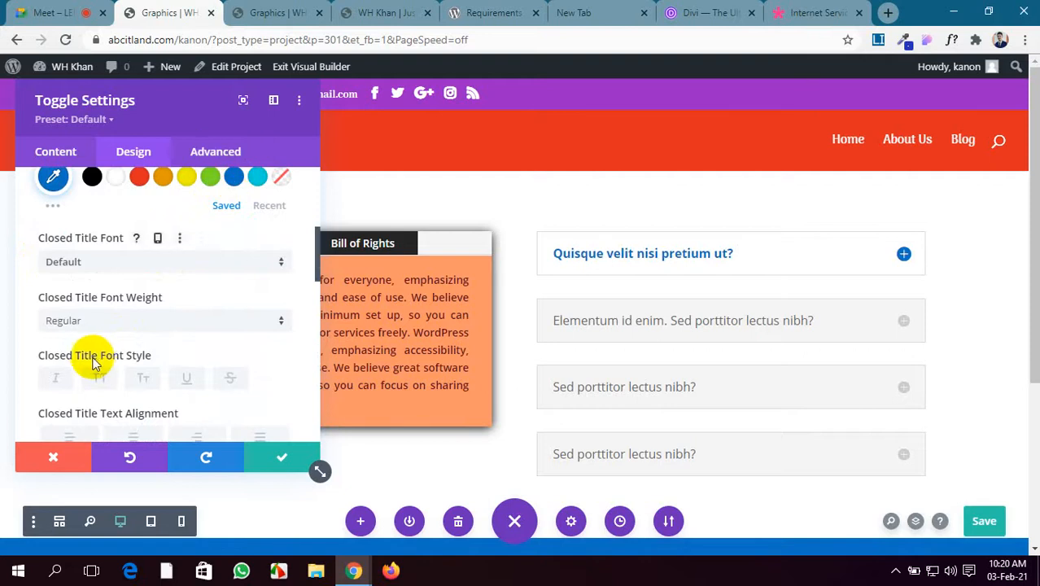
scroll(85, 334, "down", 3)
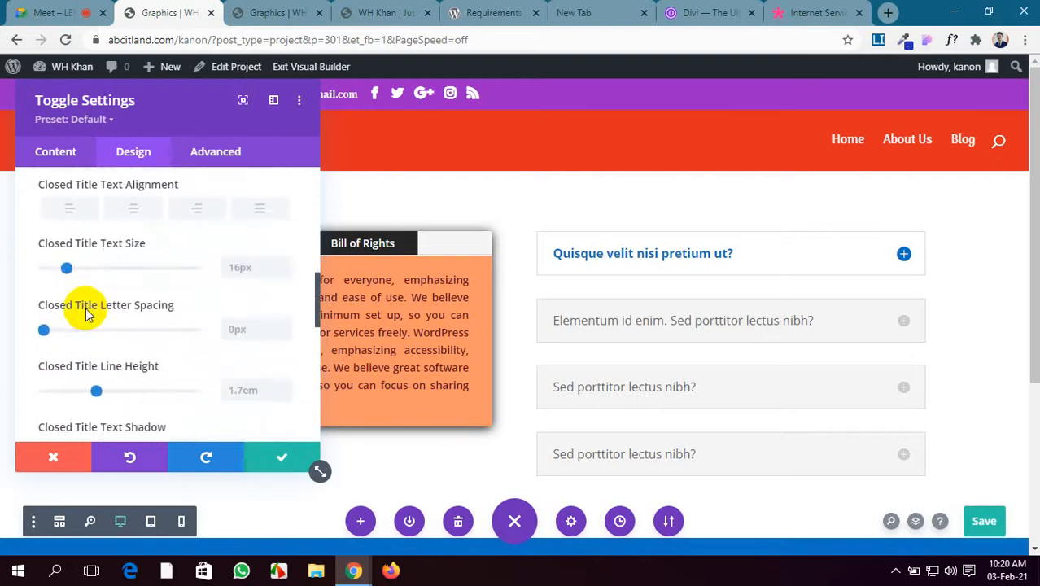
scroll(86, 313, "down", 5)
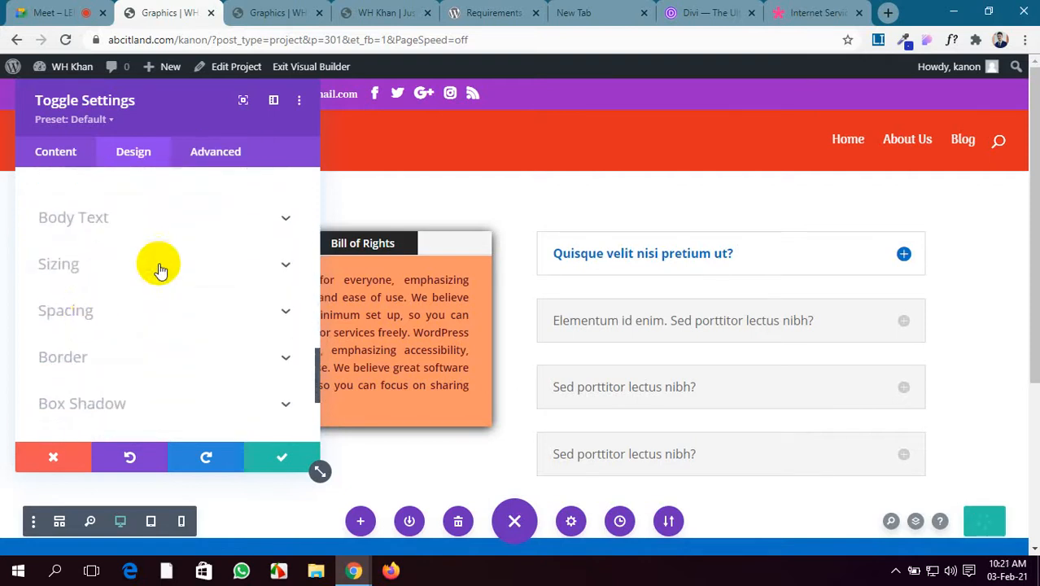
Step: Justify the toggle body text, colour it black, and view the live project page
left_click(197, 217)
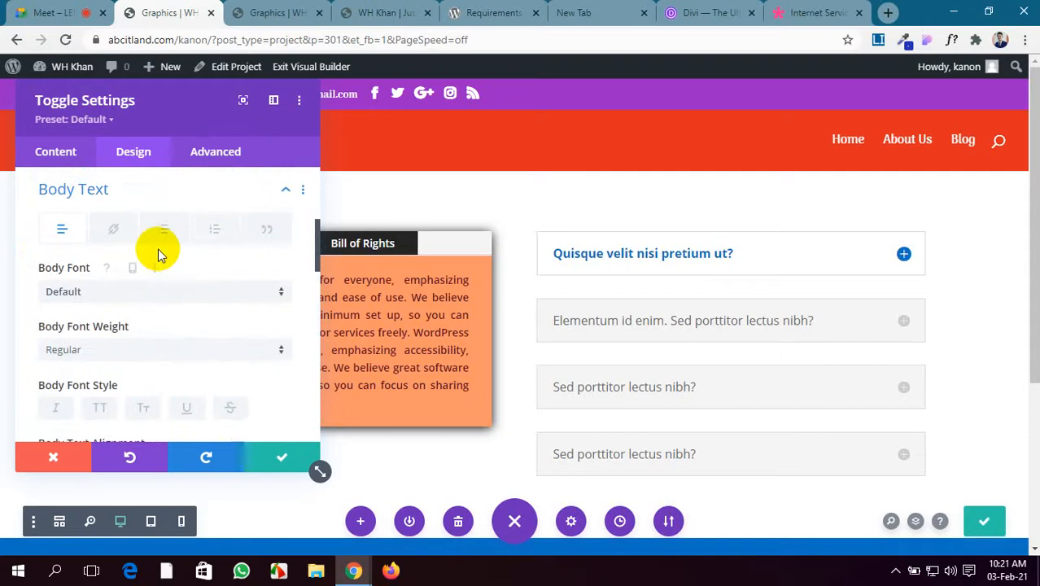
scroll(114, 343, "down", 1)
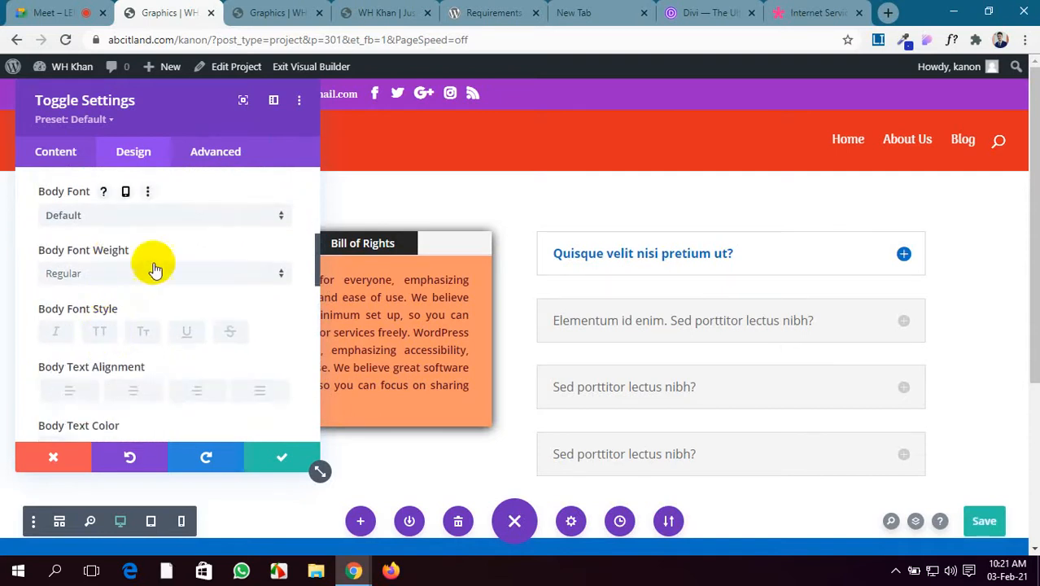
left_click(265, 394)
scroll(203, 361, "down", 2)
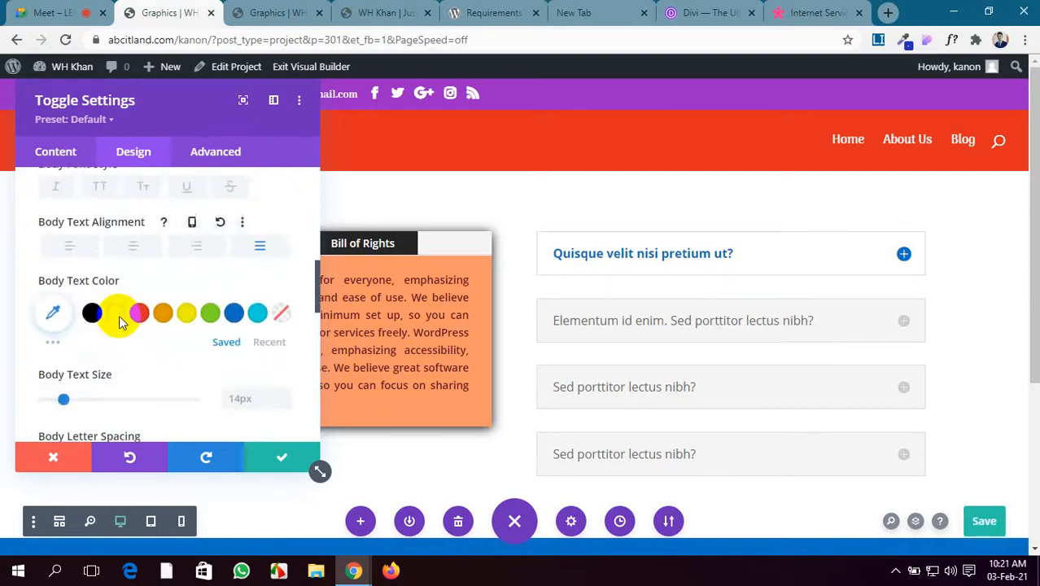
left_click(92, 305)
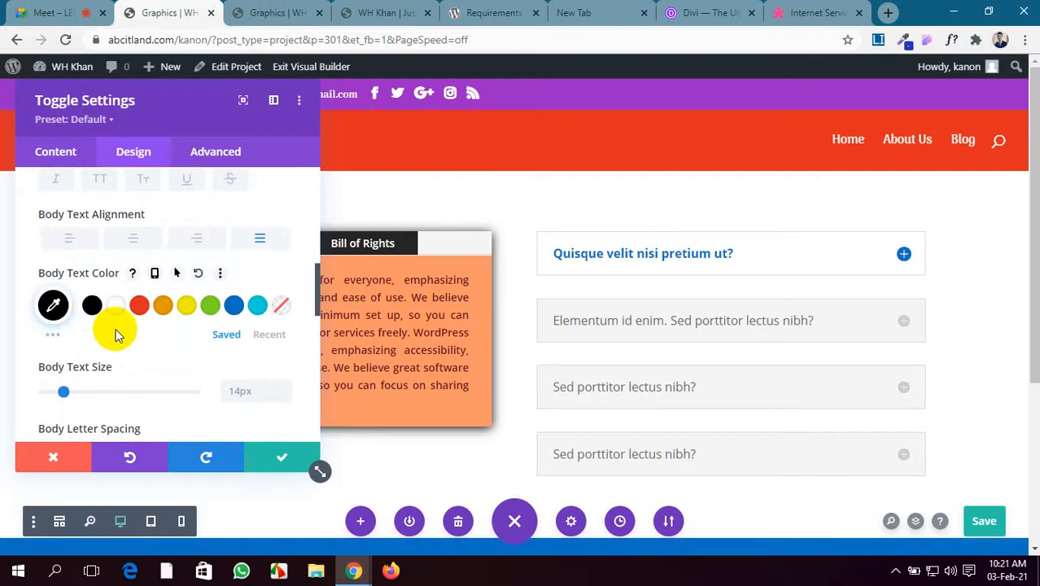
scroll(128, 336, "down", 2)
scroll(131, 335, "up", 2)
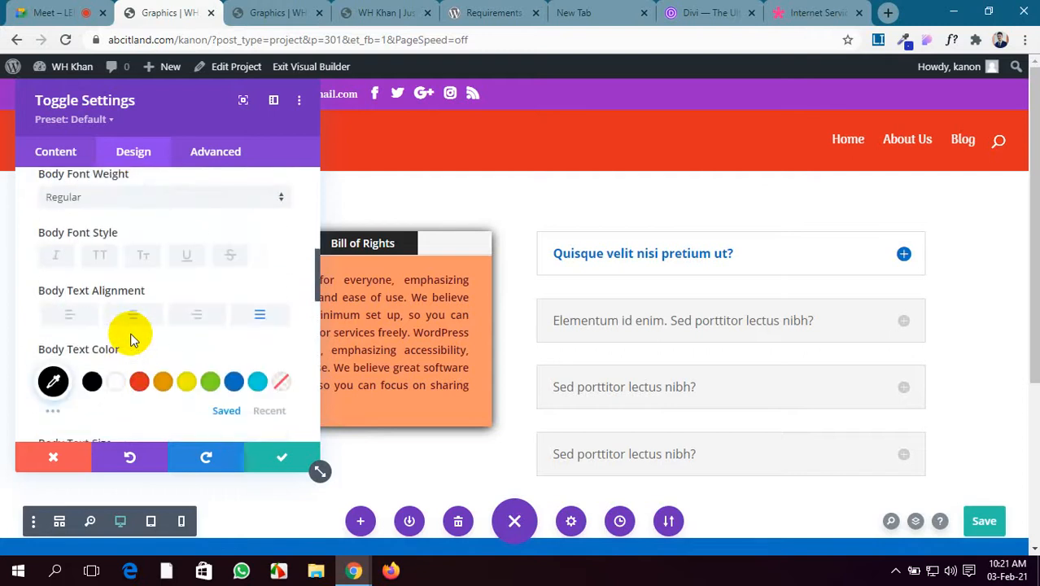
scroll(131, 333, "down", 3)
scroll(131, 338, "down", 2)
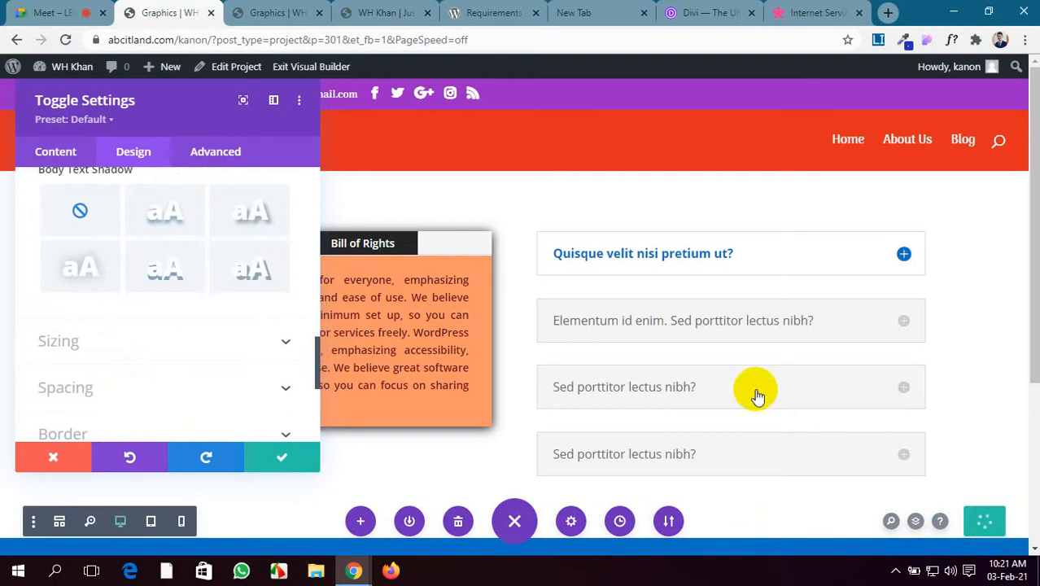
left_click(274, 9)
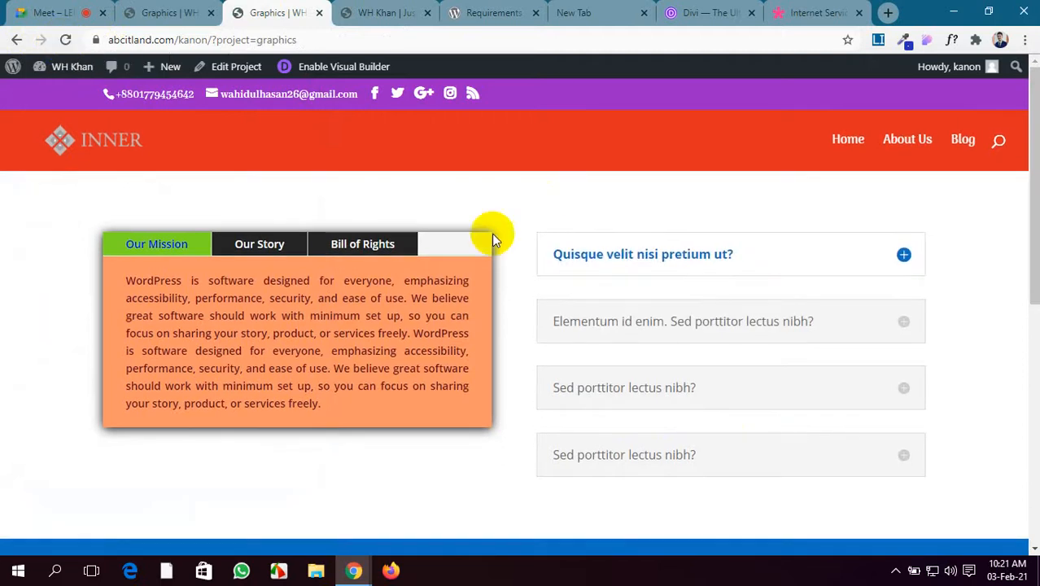
Step: Open and close the live page's first FAQ toggle and the demo's first question to compare them
left_click(797, 257)
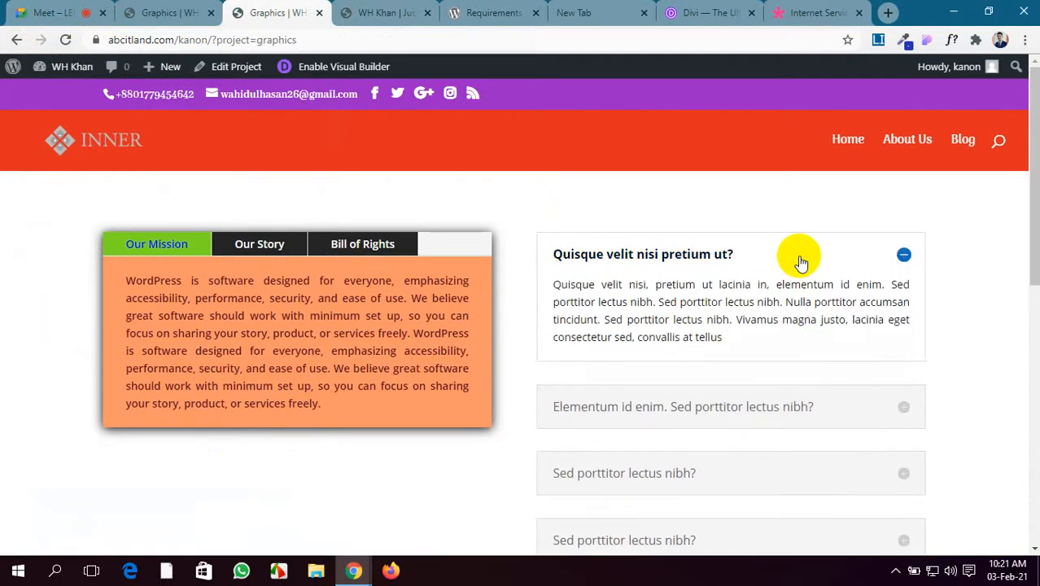
left_click(801, 259)
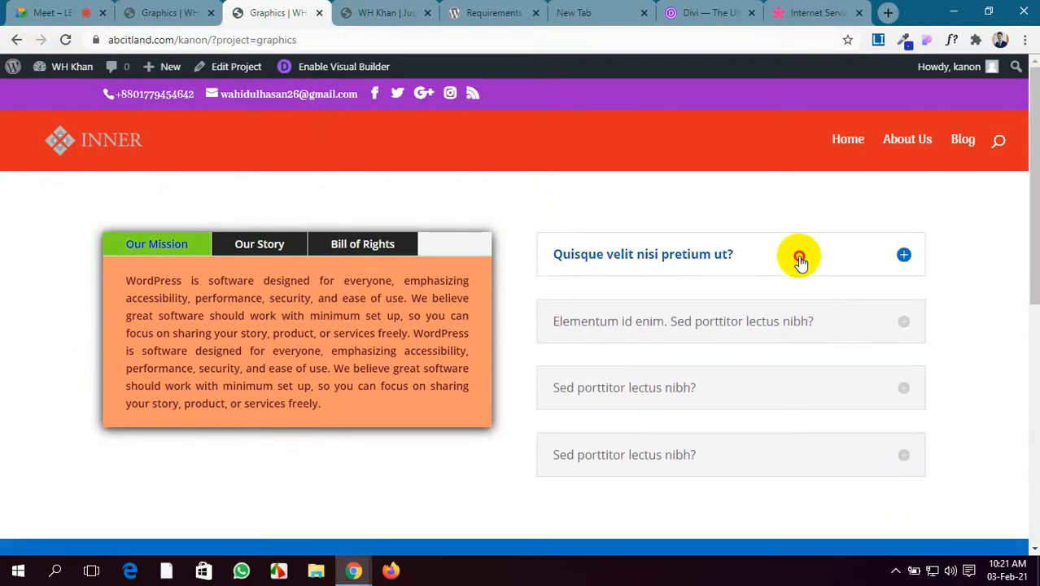
left_click(800, 259)
left_click(801, 259)
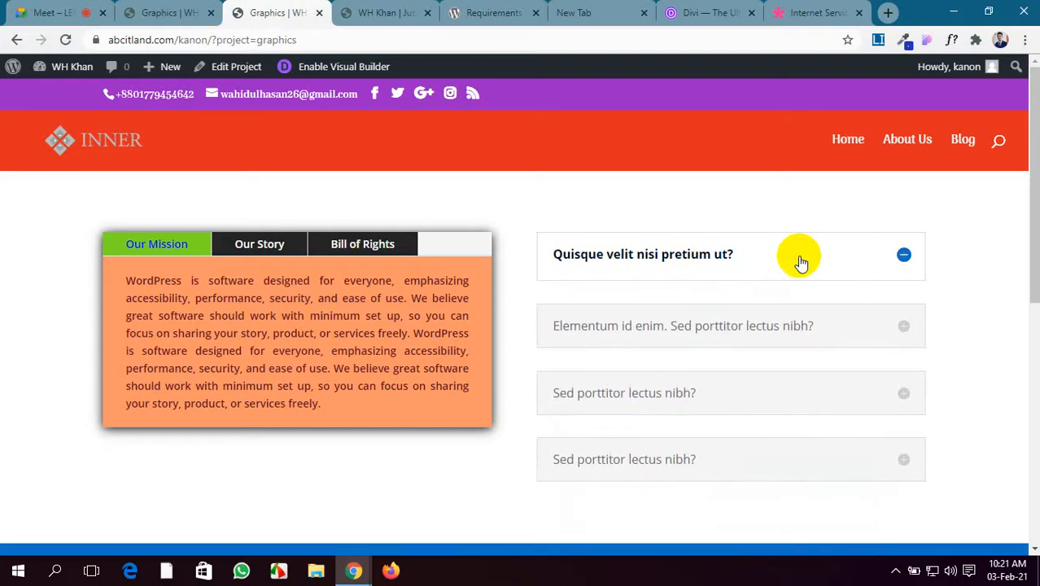
left_click(818, 12)
scroll(824, 246, "up", 2)
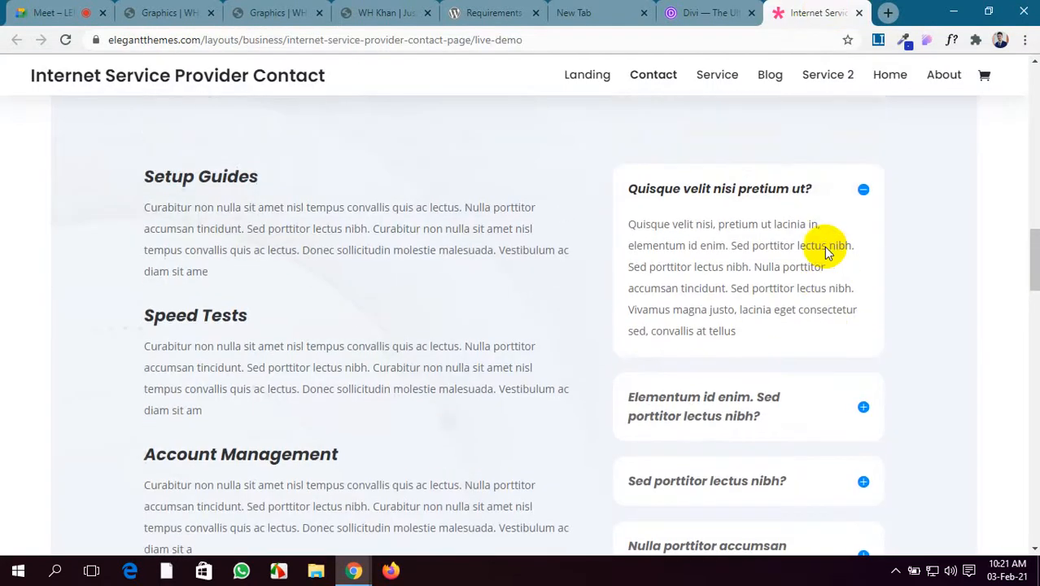
left_click(835, 189)
left_click(833, 257)
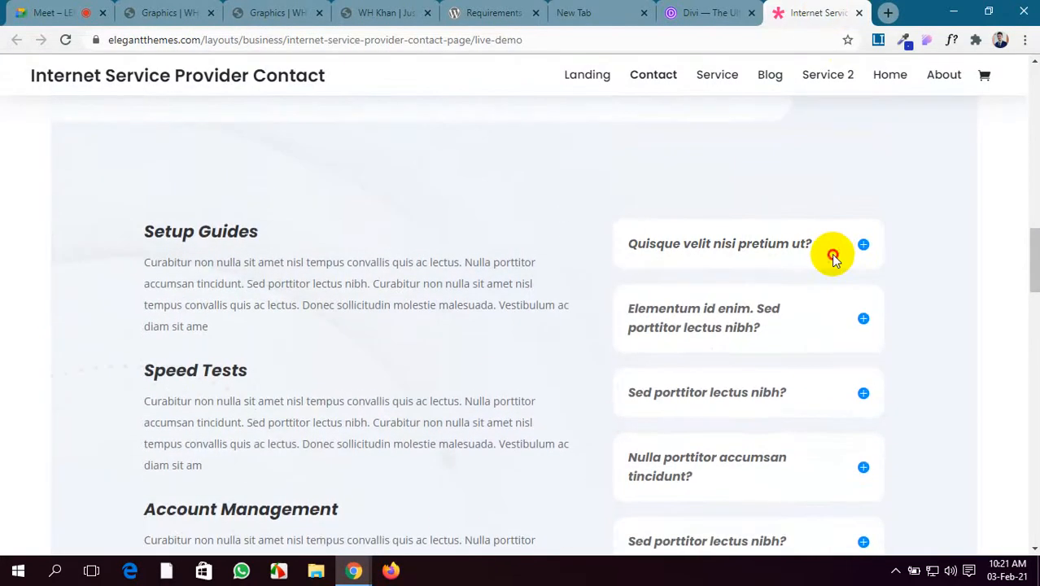
left_click(829, 249)
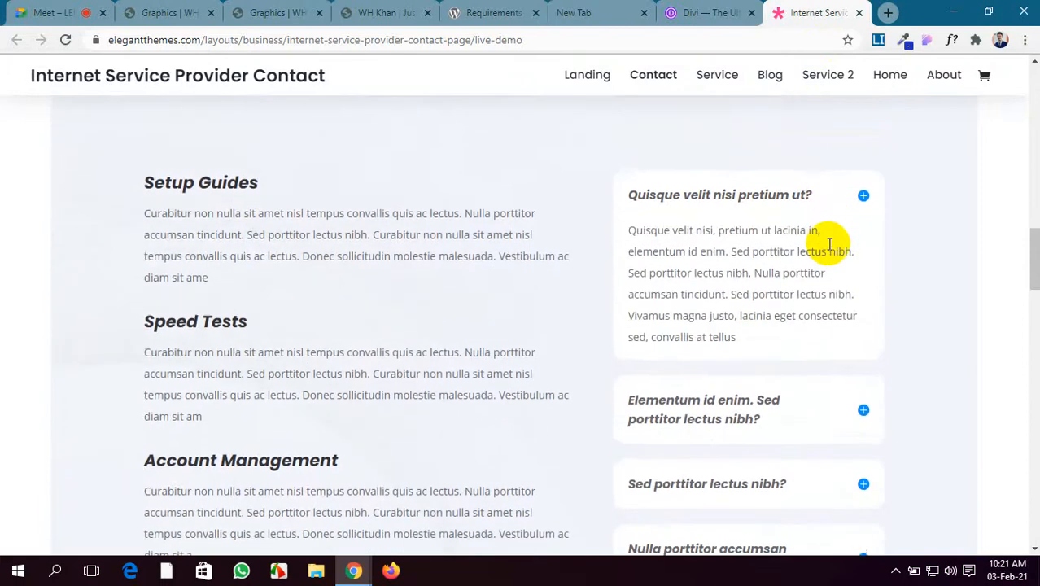
left_click(815, 194)
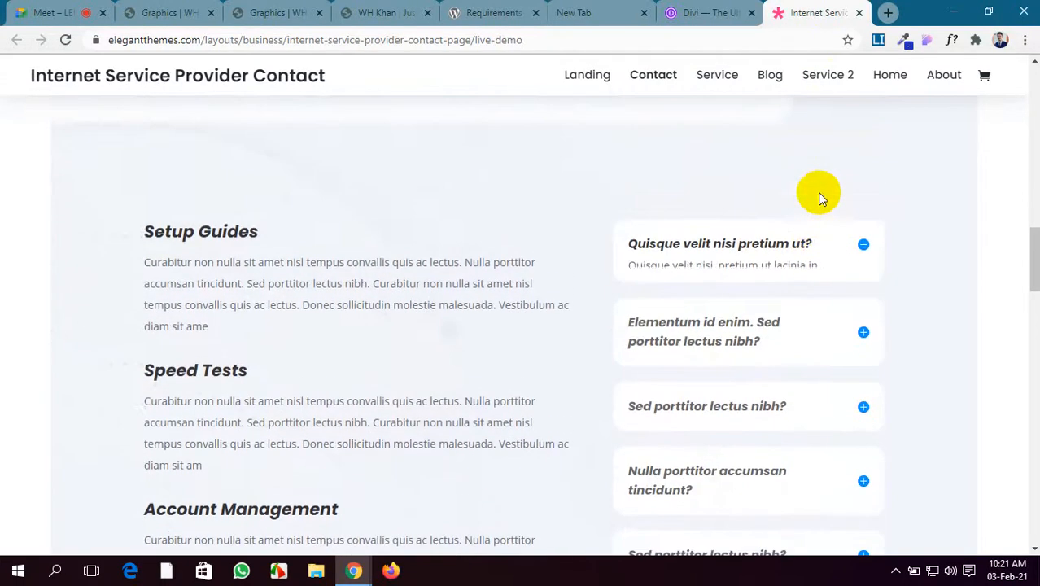
left_click(821, 247)
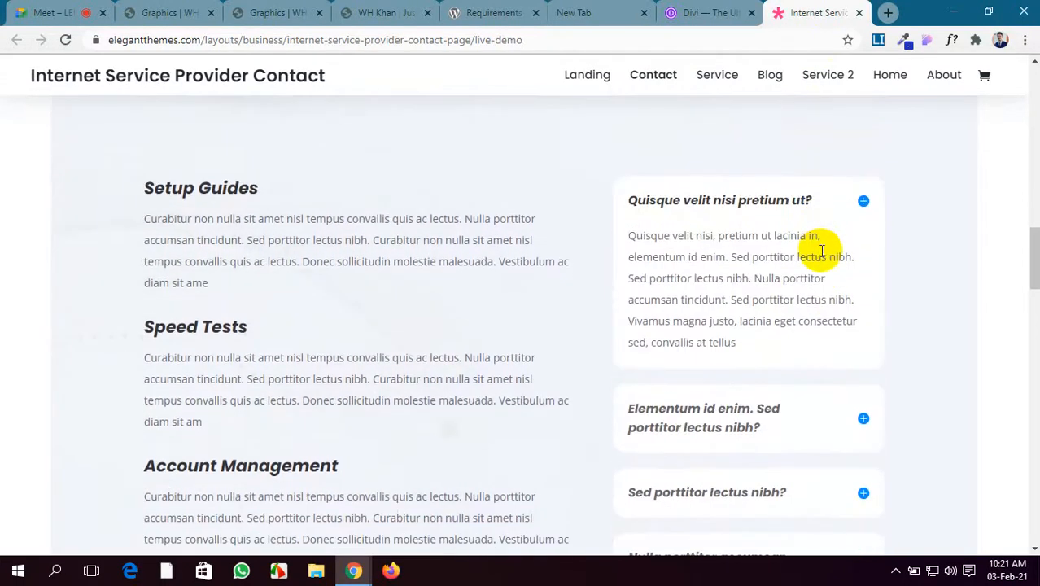
left_click(826, 199)
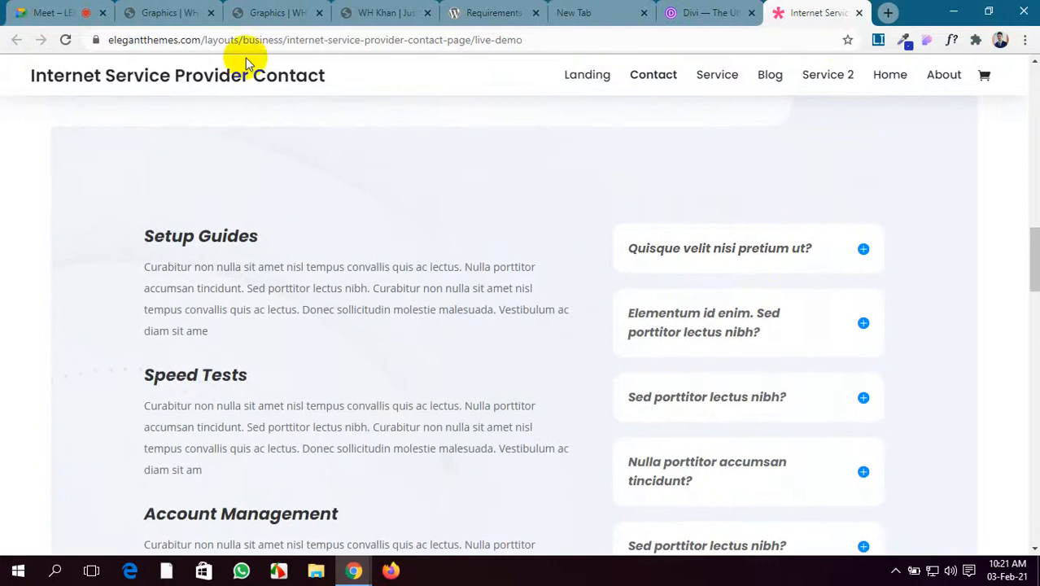
Step: Recheck the project page's first toggle on the live site, then return to the editor
left_click(260, 9)
left_click(816, 256)
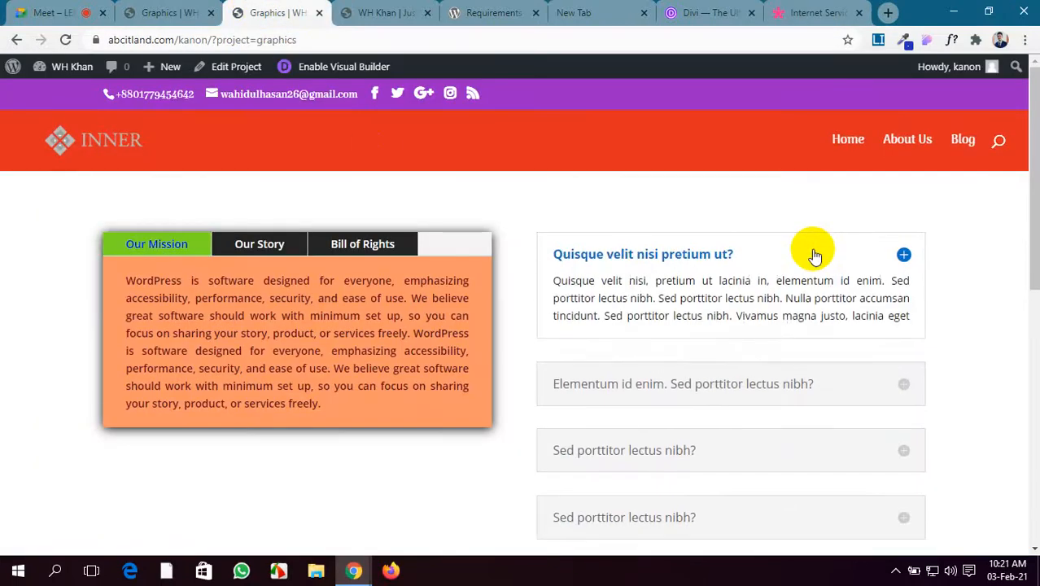
left_click(816, 256)
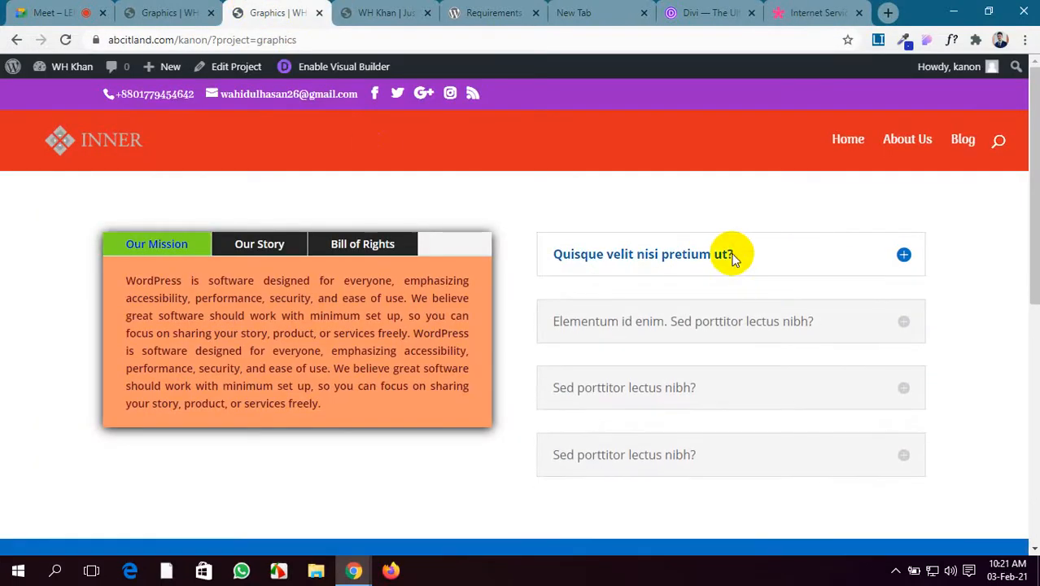
left_click(126, 10)
scroll(163, 342, "down", 2)
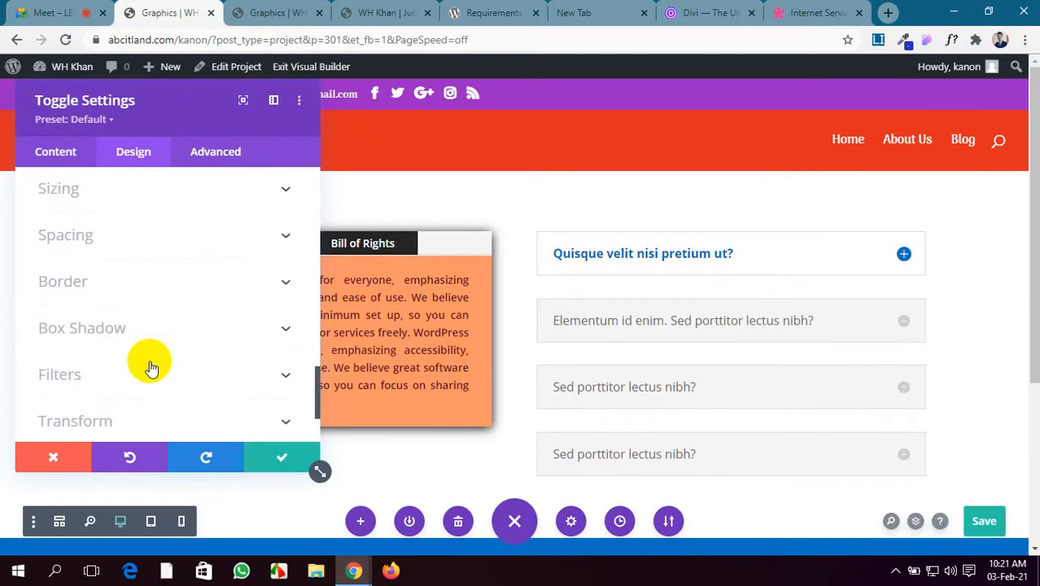
Step: Set the toggle's linked Rounded Corners to 20px, checking the demo's toggle design first
left_click(822, 11)
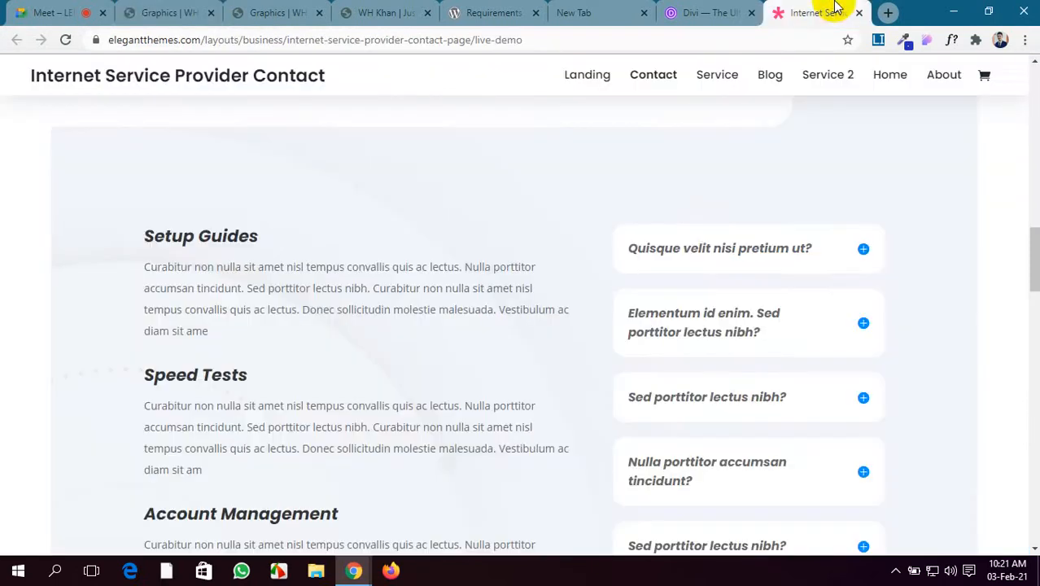
left_click(148, 10)
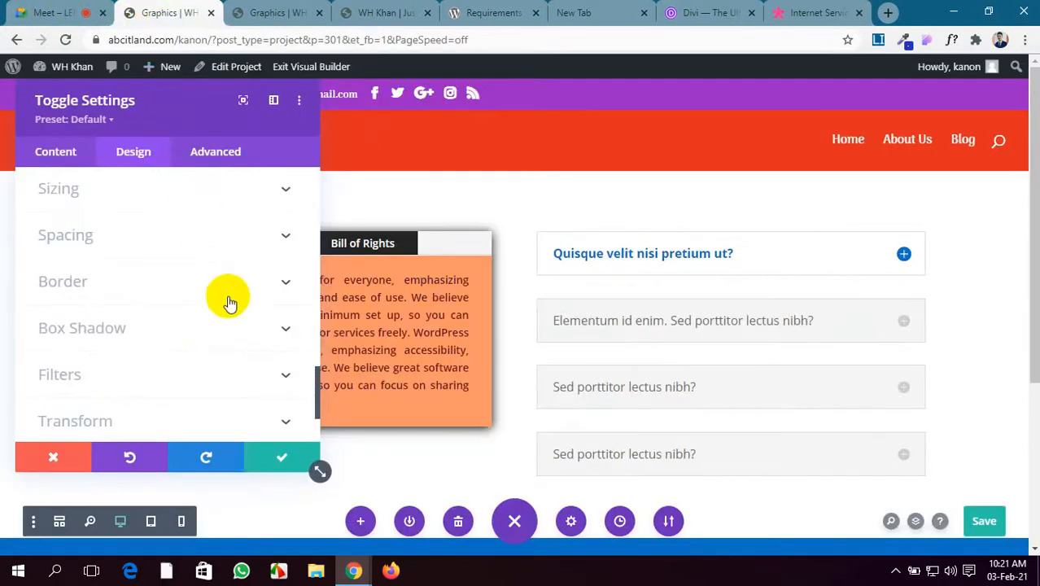
scroll(158, 282, "up", 2)
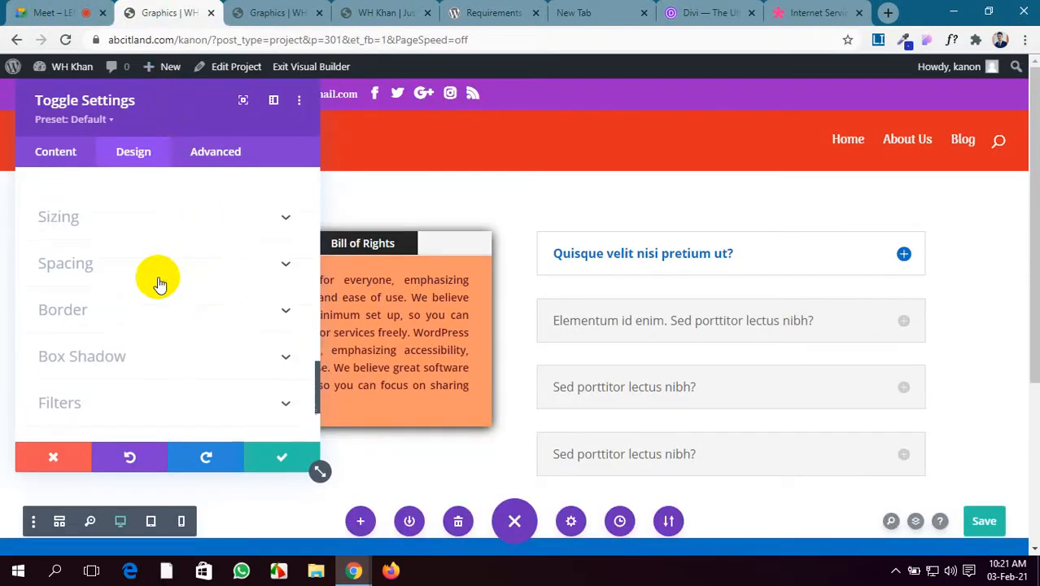
scroll(155, 283, "down", 2)
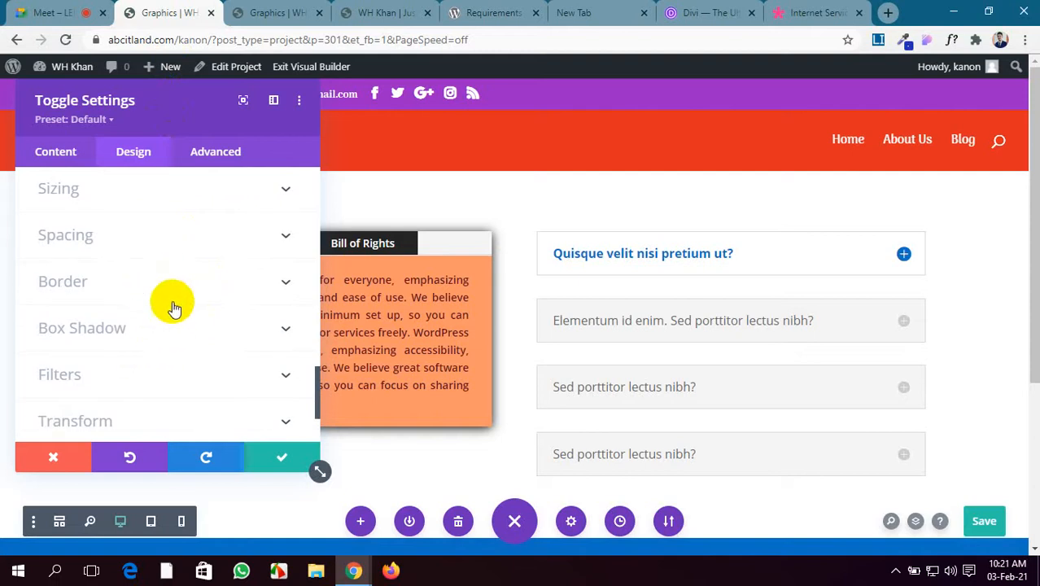
left_click(184, 282)
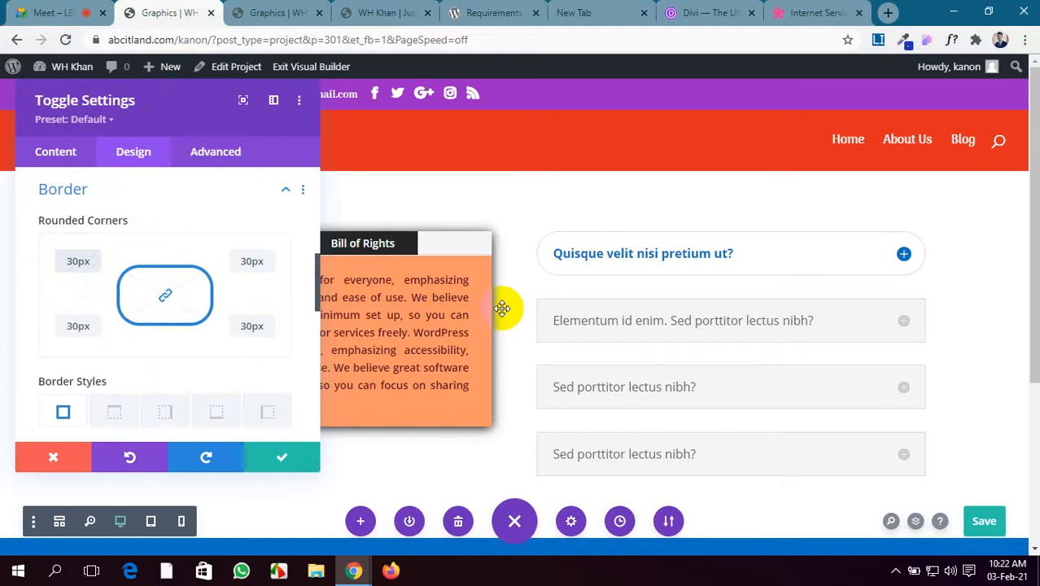
left_click(804, 11)
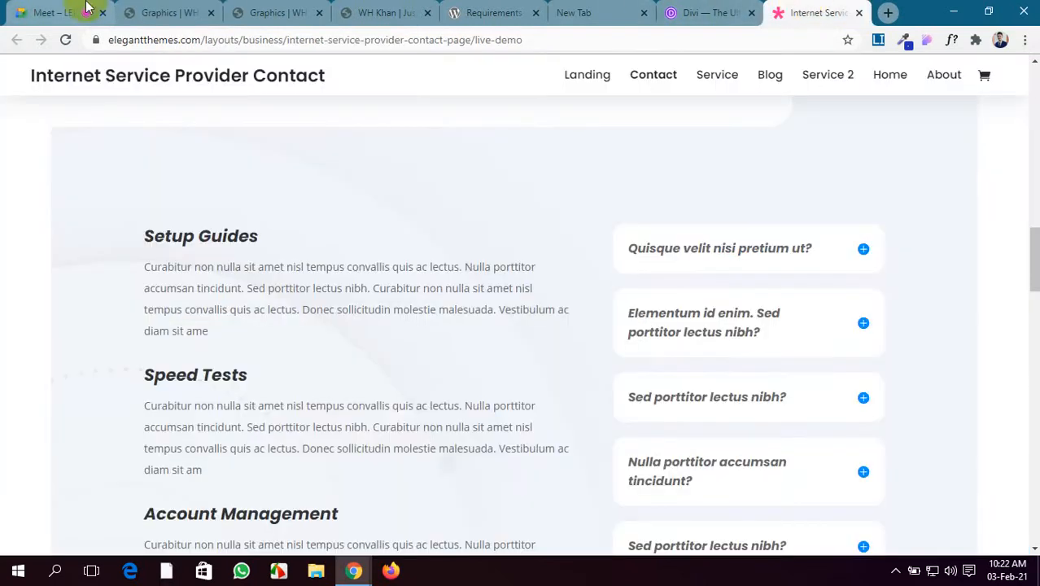
left_click(161, 12)
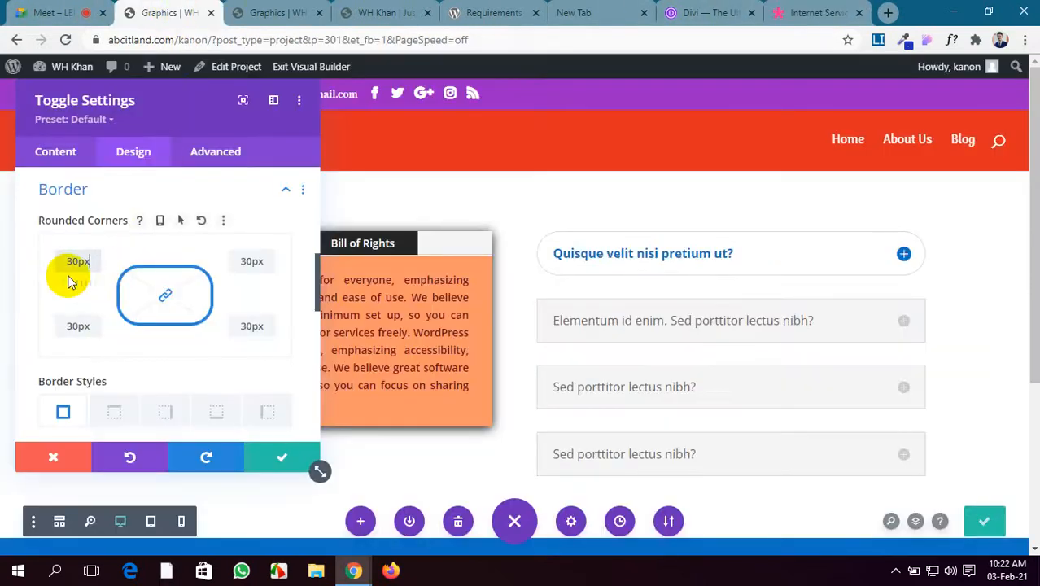
key("BackSpace")
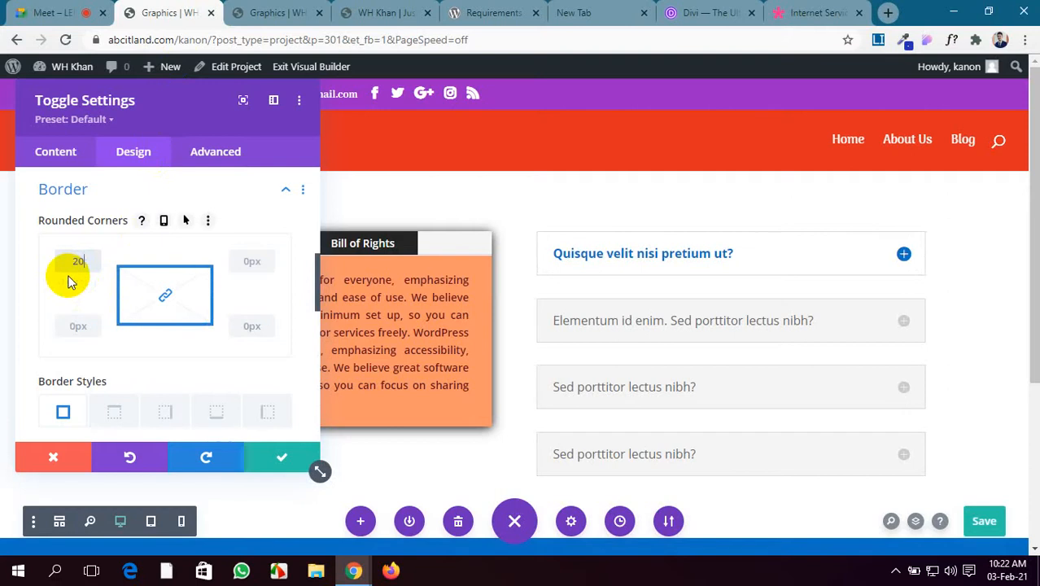
type("20")
key("Return")
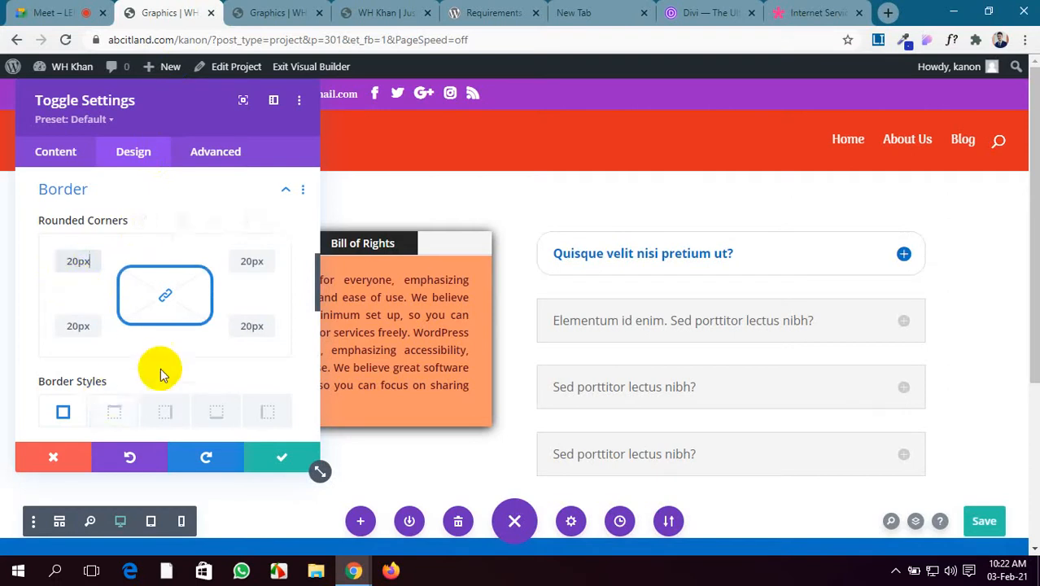
scroll(208, 358, "up", 4)
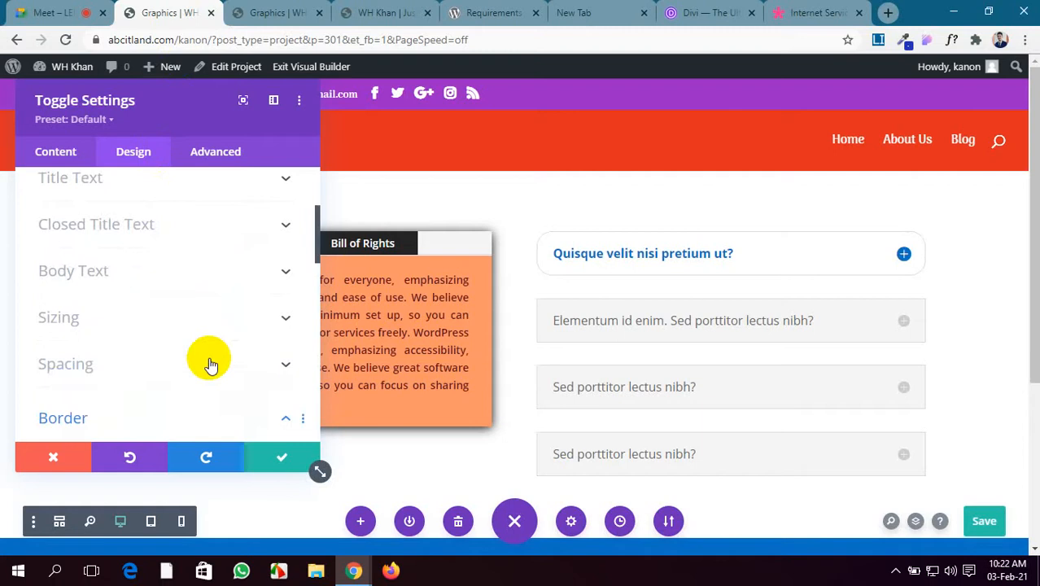
scroll(175, 361, "down", 2)
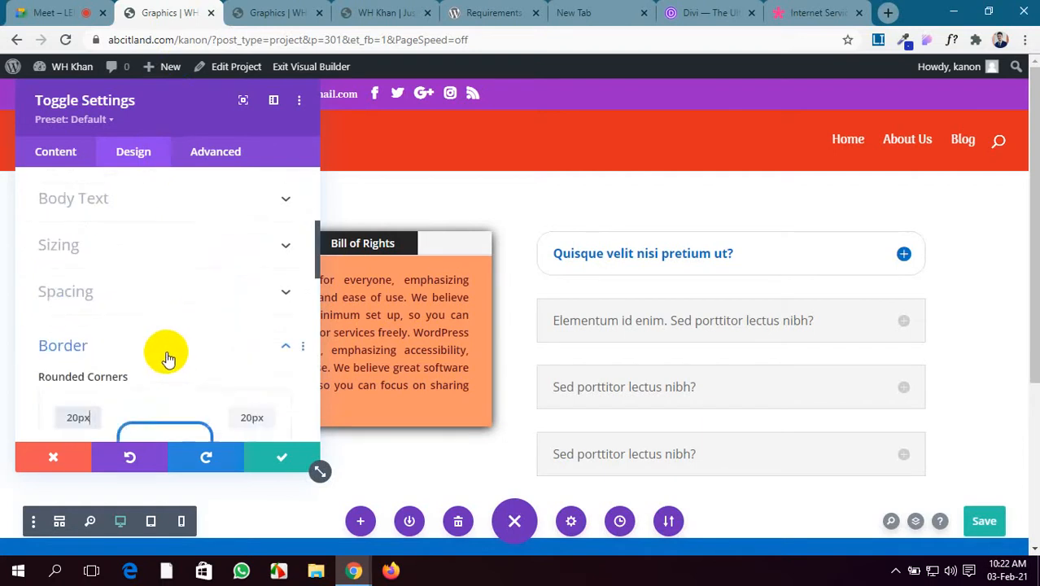
Step: Set the toggle's linked top and bottom padding to 25px
left_click(146, 289)
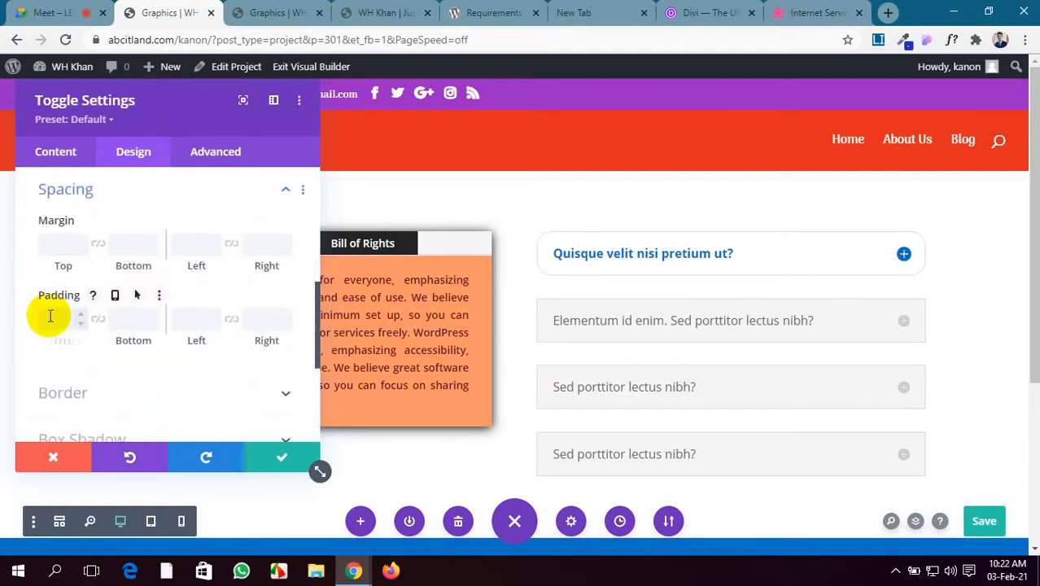
left_click(52, 319)
type("10")
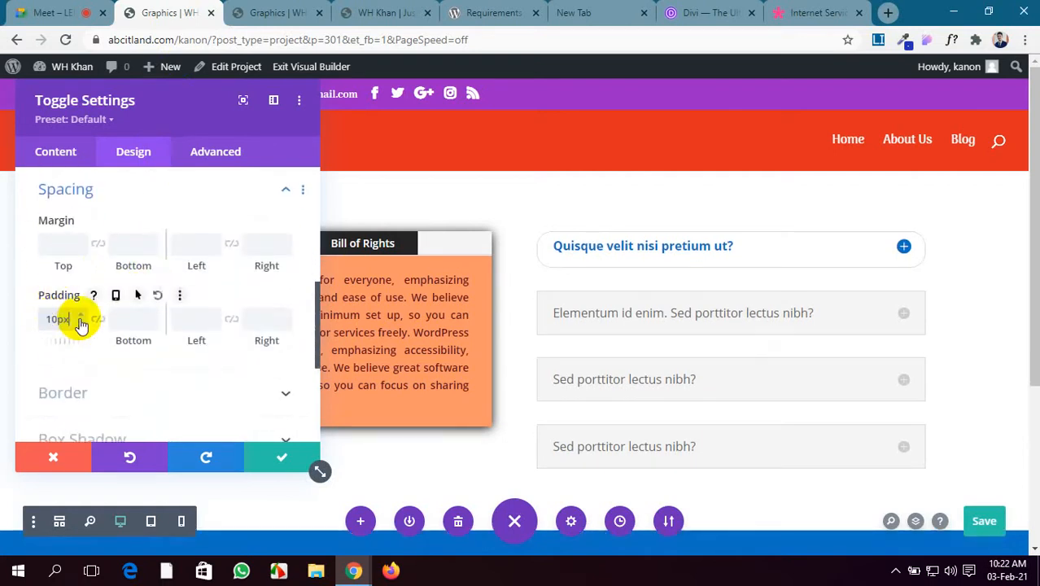
left_click(98, 319)
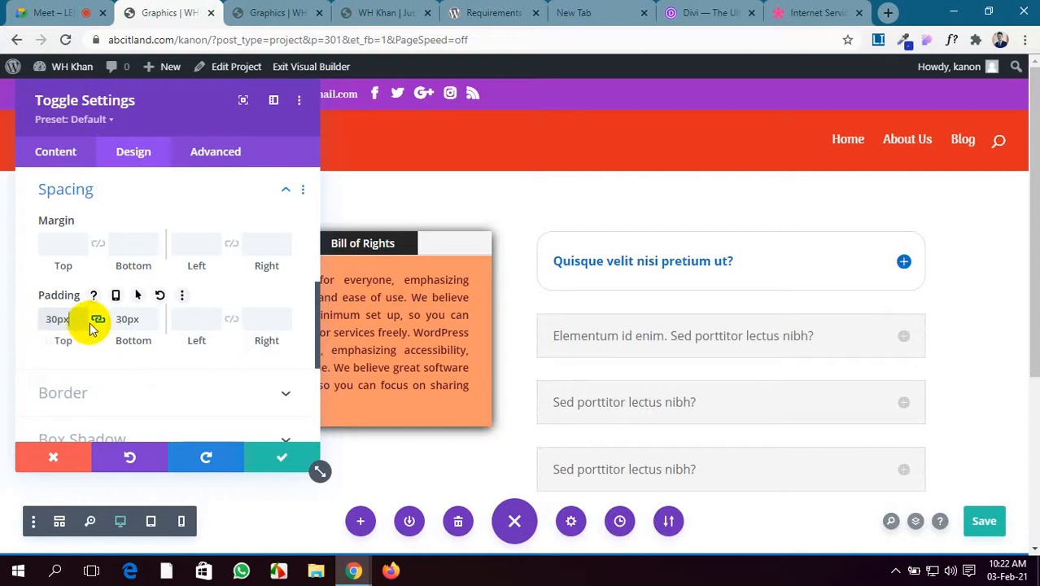
left_click(81, 323)
left_click(80, 324)
left_click(80, 324)
left_click(81, 324)
left_click(80, 324)
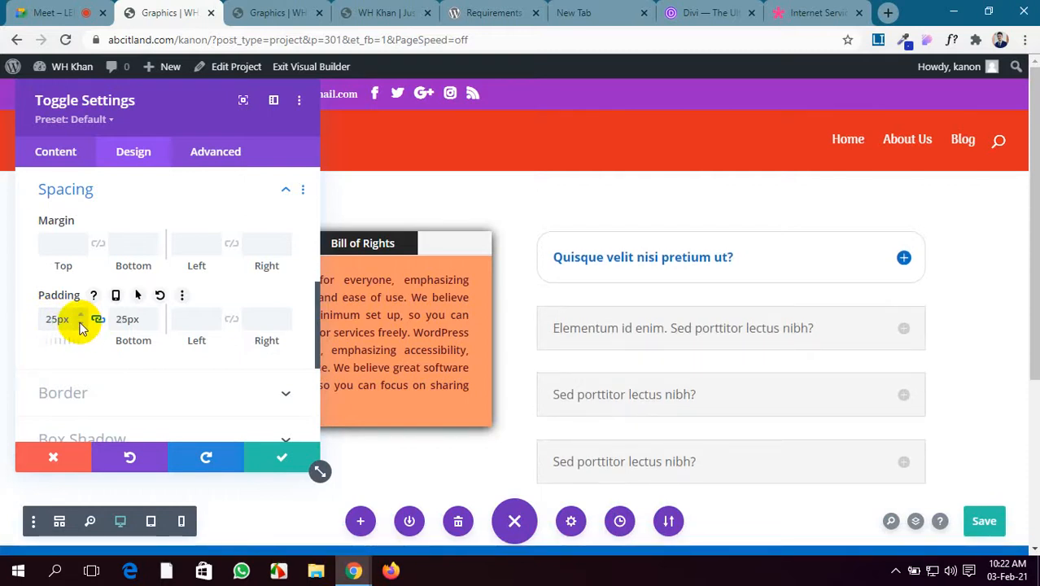
scroll(199, 355, "down", 1)
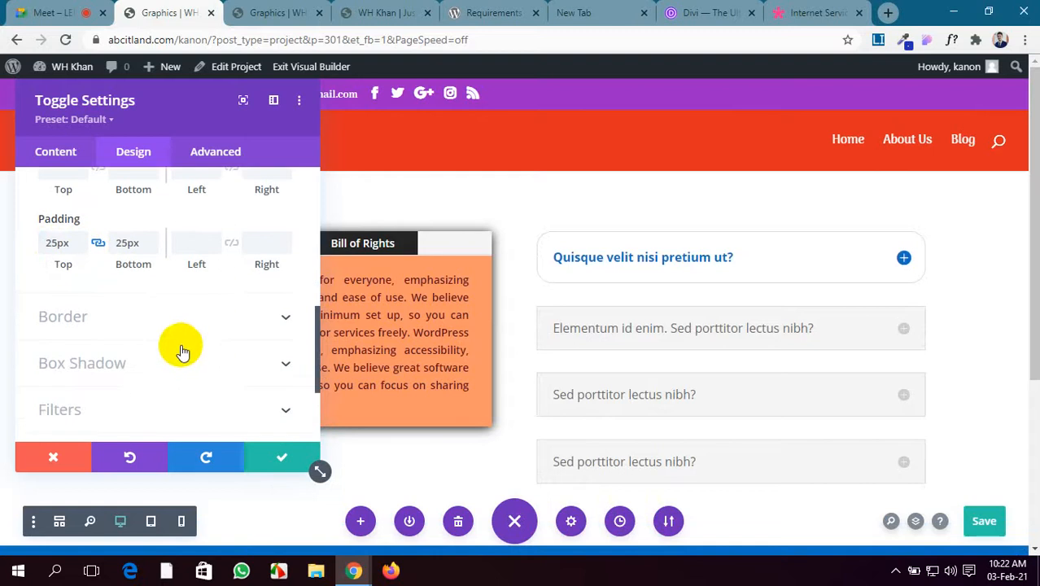
Step: Apply the second Box Shadow preset with blur reduced to 5px and close the settings
left_click(183, 363)
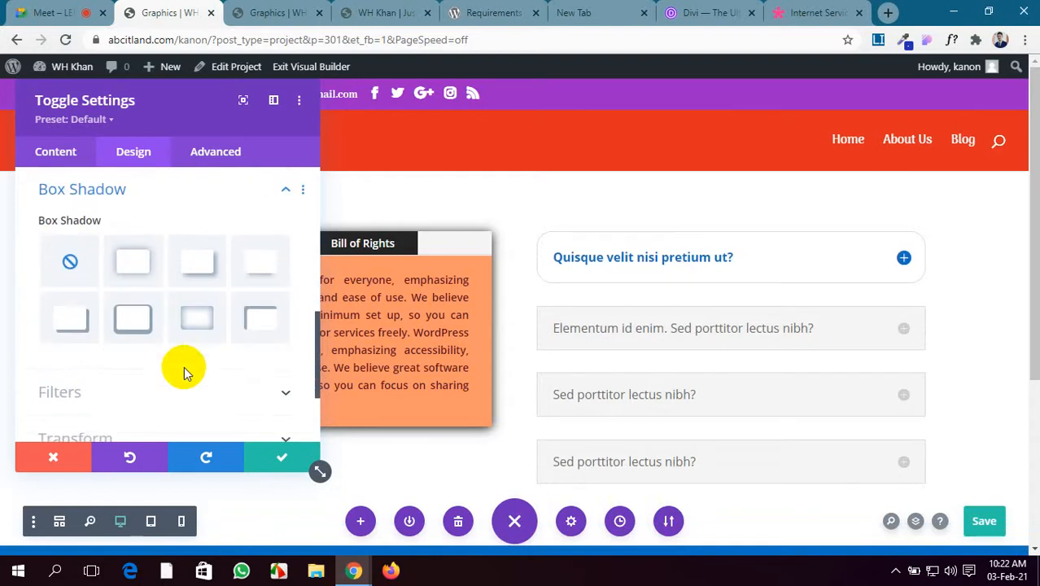
left_click(131, 264)
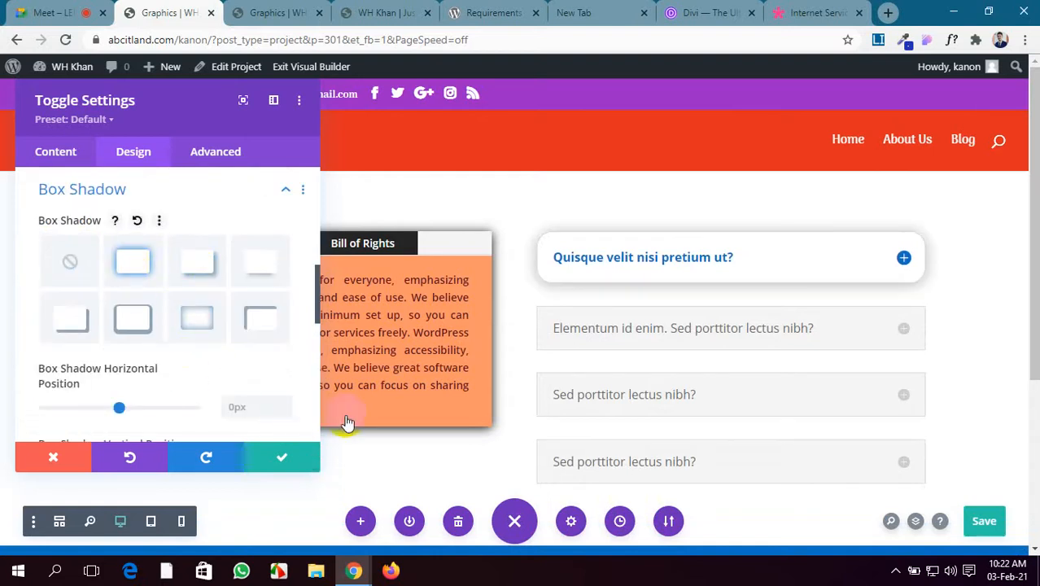
scroll(121, 372, "down", 3)
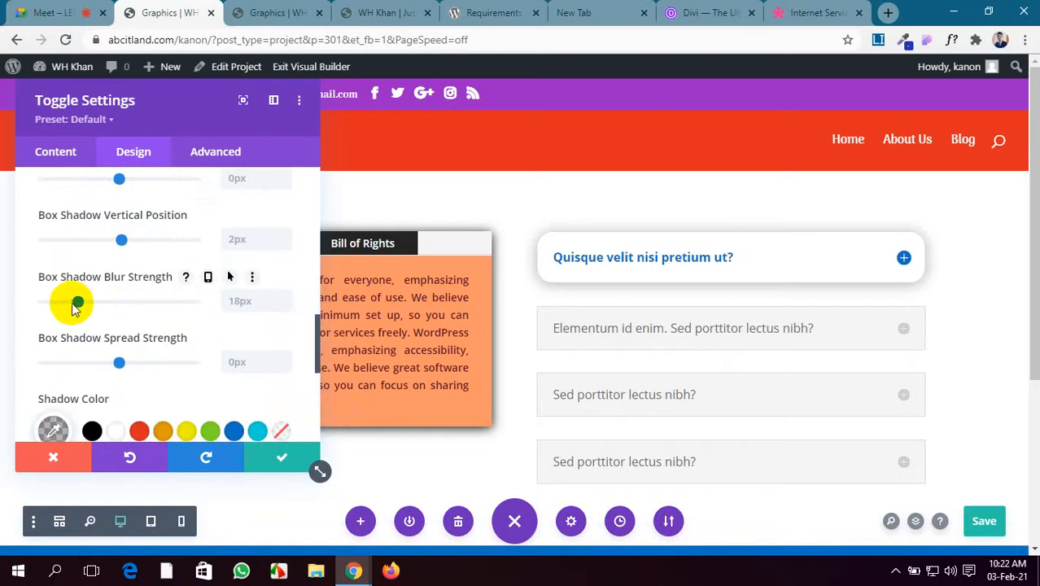
left_click_drag(77, 303, 64, 305)
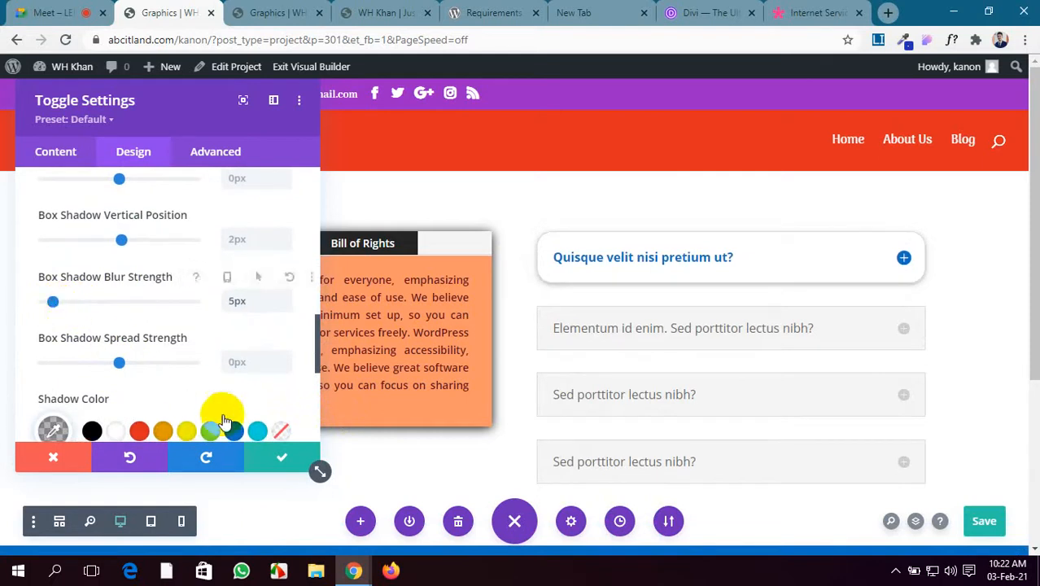
left_click(276, 455)
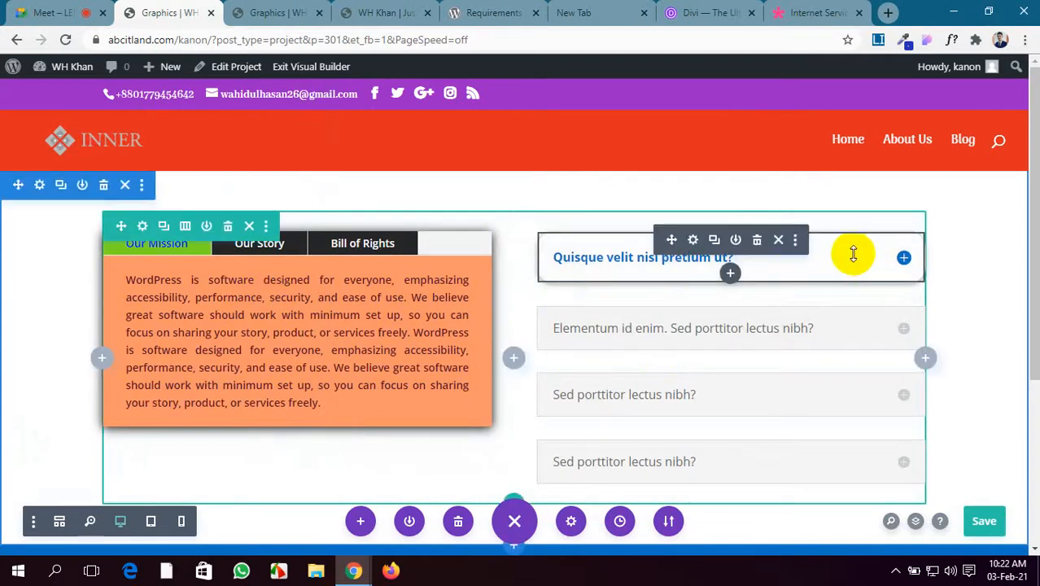
Step: Copy the first toggle's module styles and paste them onto the second toggle
left_click(794, 240)
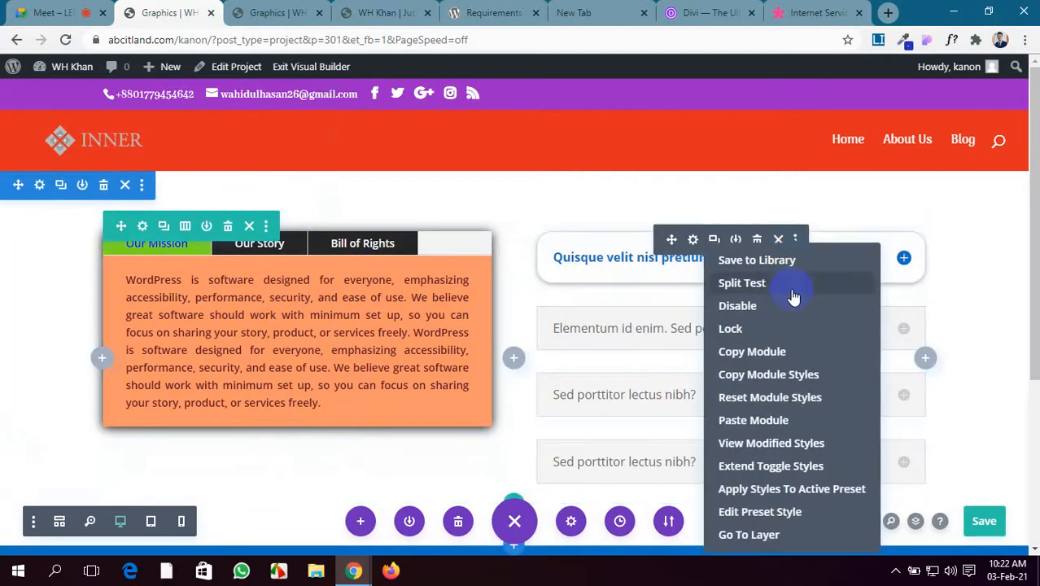
left_click(779, 375)
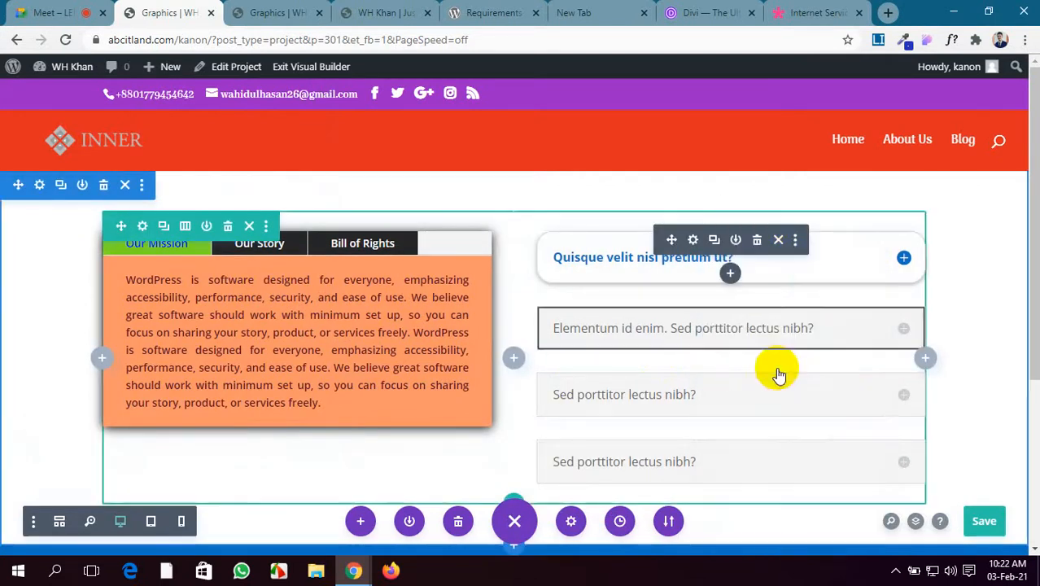
mouse_move(860, 334)
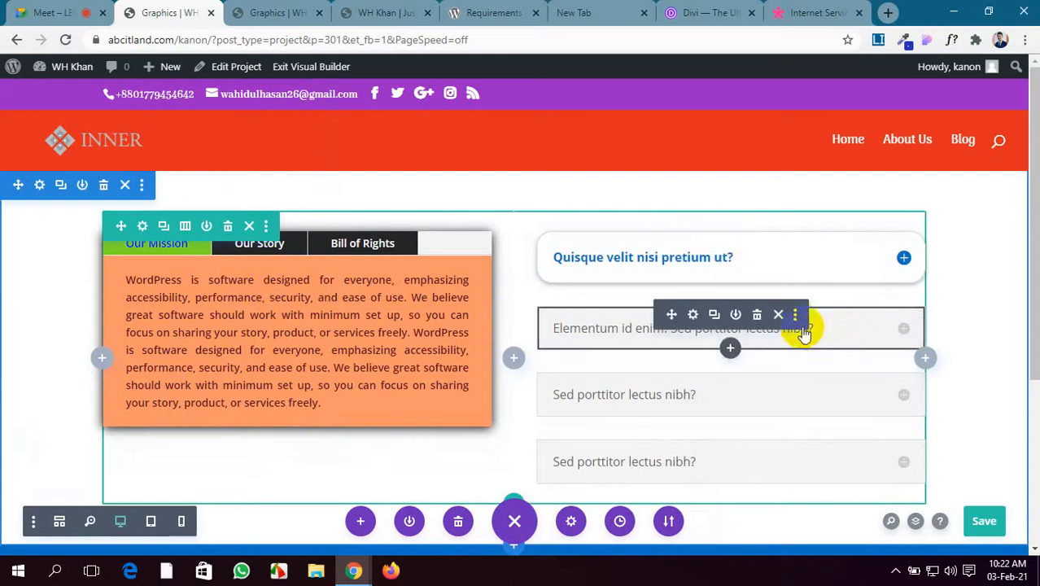
left_click(794, 318)
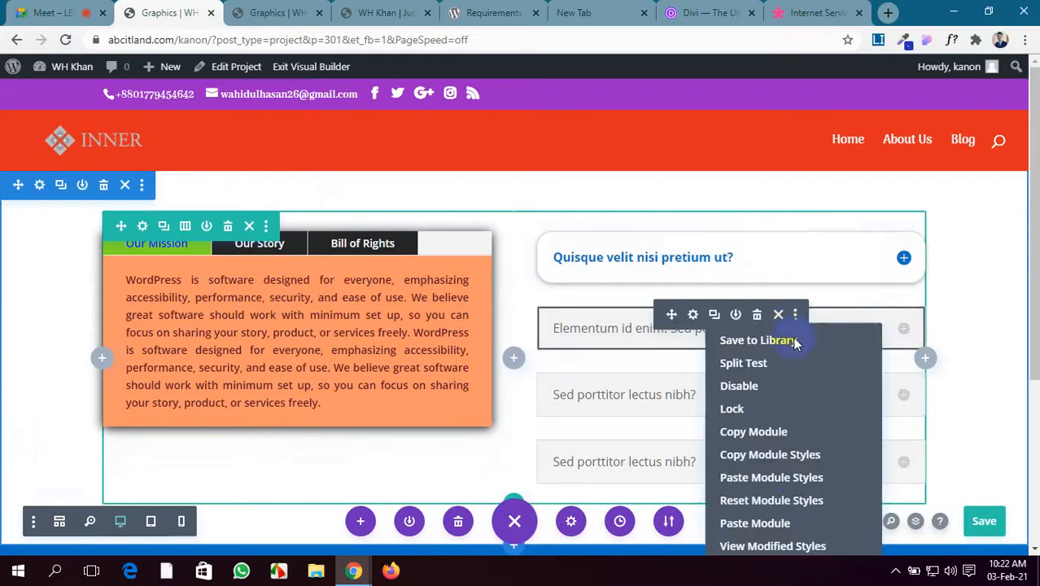
left_click(791, 478)
Step: Paste the styles onto the third and fourth toggles, save, and view the live page
scroll(626, 364, "down", 3)
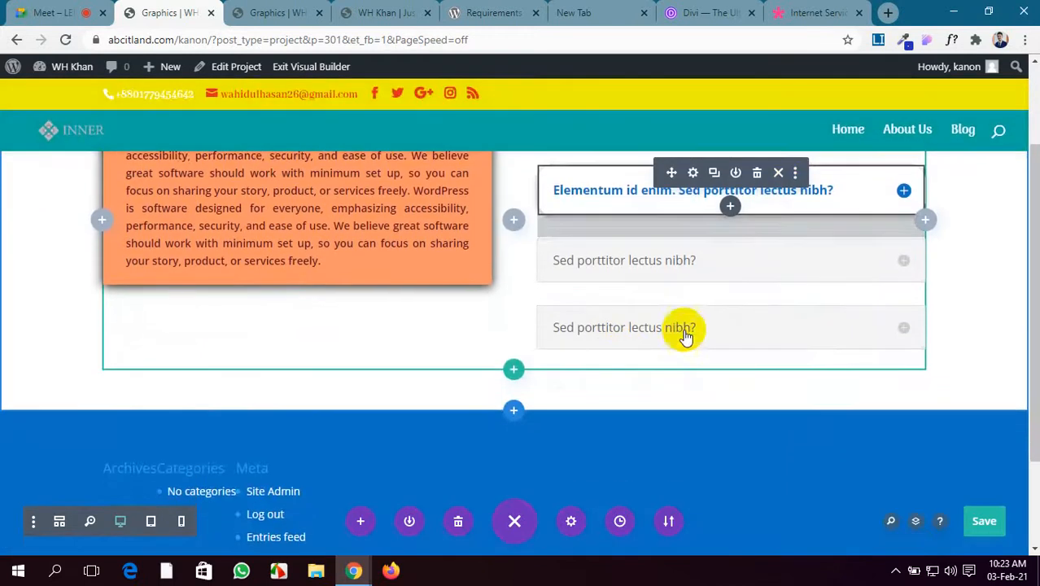
left_click(795, 249)
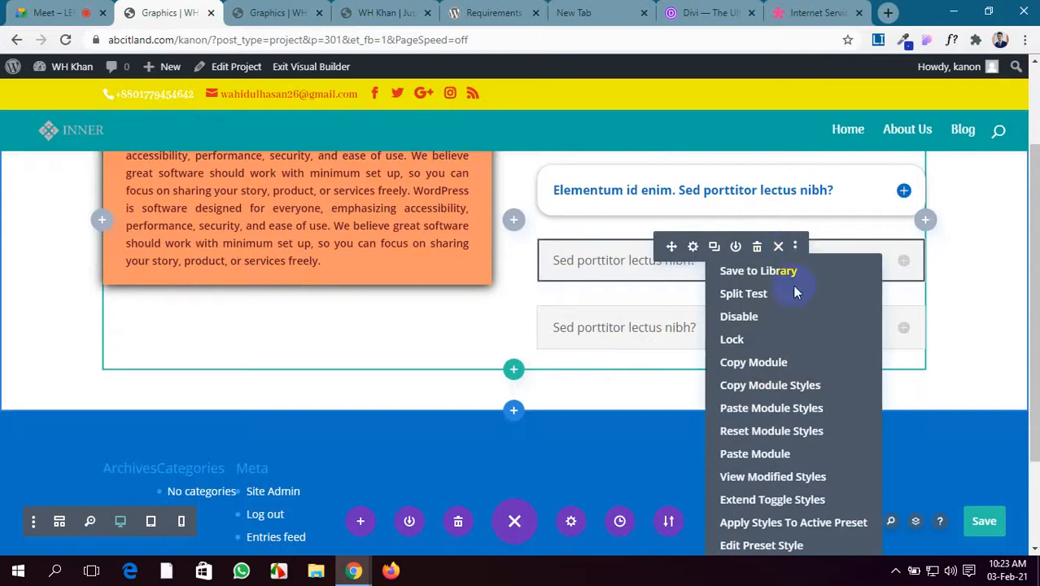
left_click(780, 406)
scroll(774, 366, "down", 1)
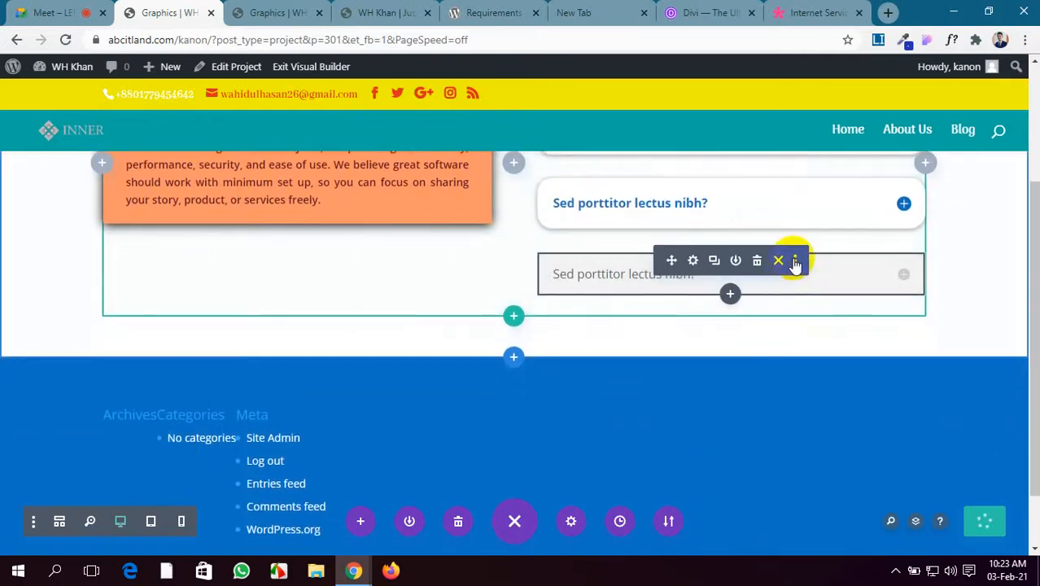
left_click(795, 261)
left_click(769, 422)
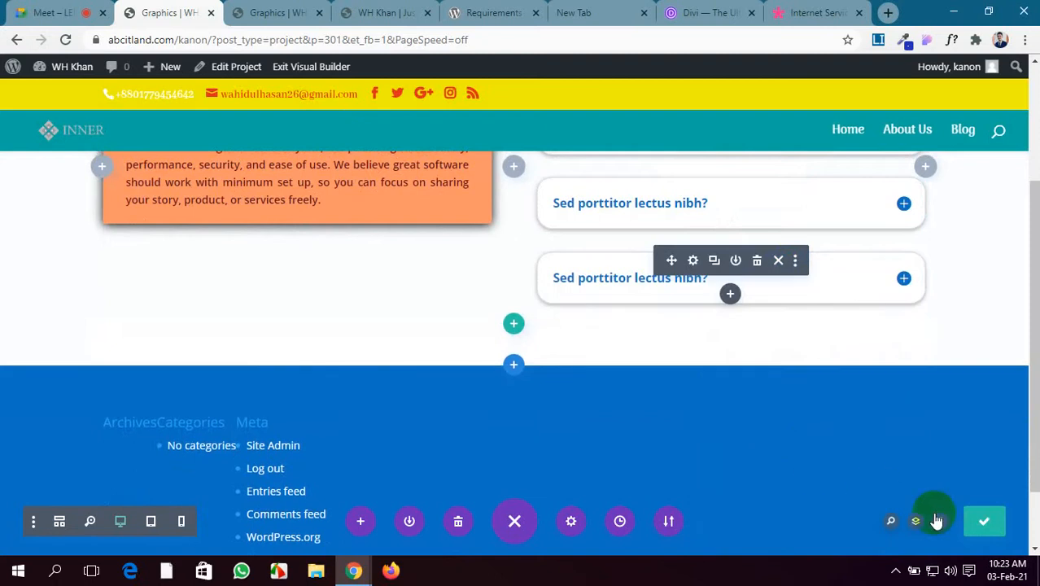
left_click(989, 527)
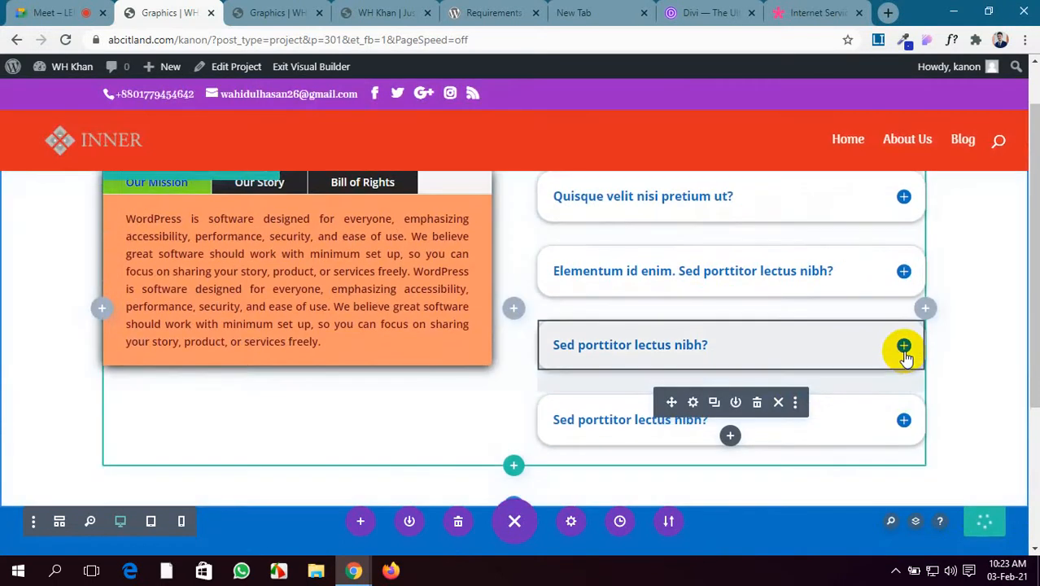
left_click(277, 12)
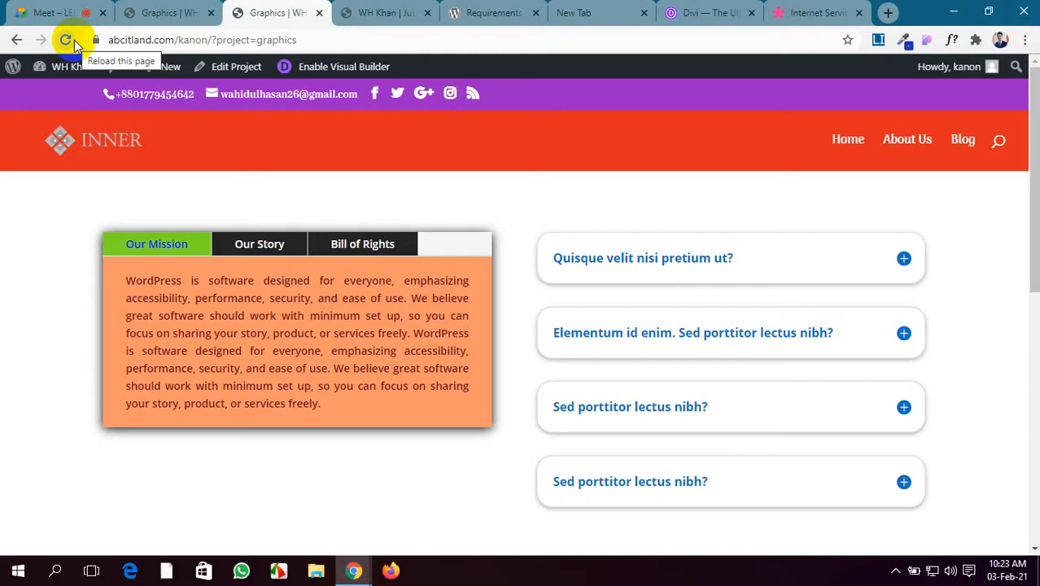
Step: Expand each of the four FAQ questions on the live page to check their styling
left_click(755, 266)
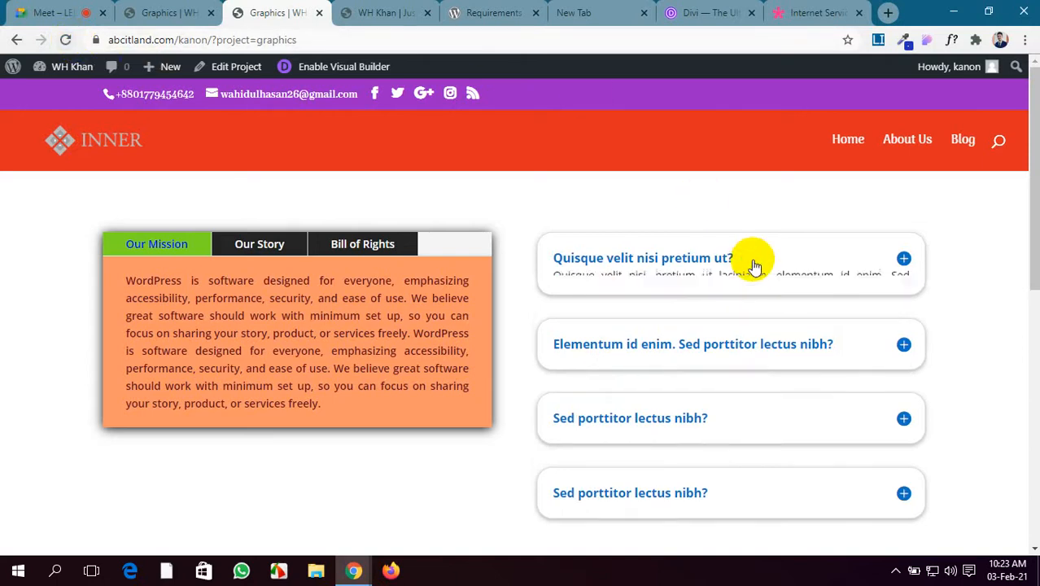
scroll(755, 263, "down", 1)
left_click(762, 348)
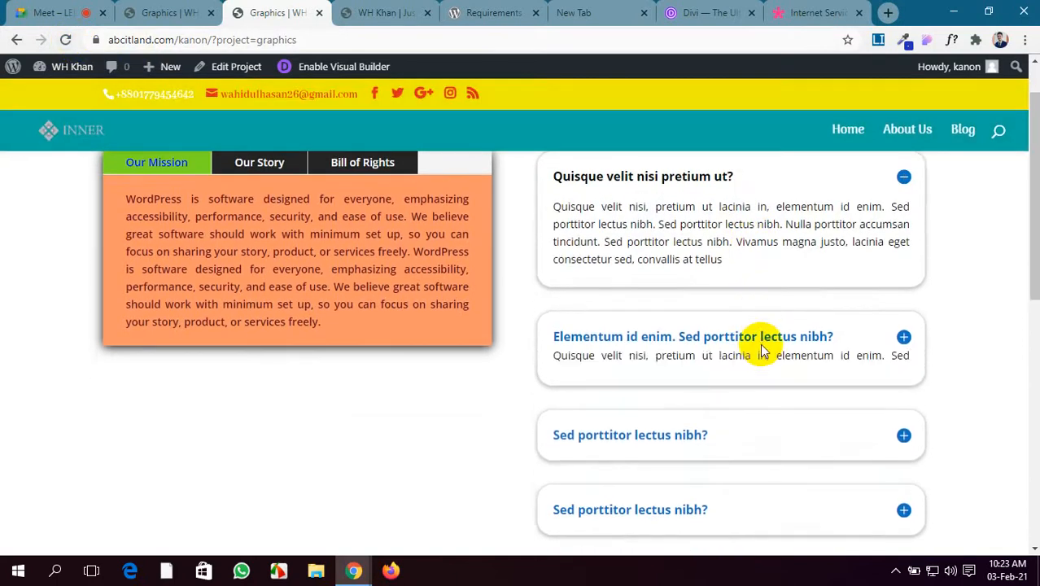
scroll(762, 345, "down", 2)
left_click(763, 372)
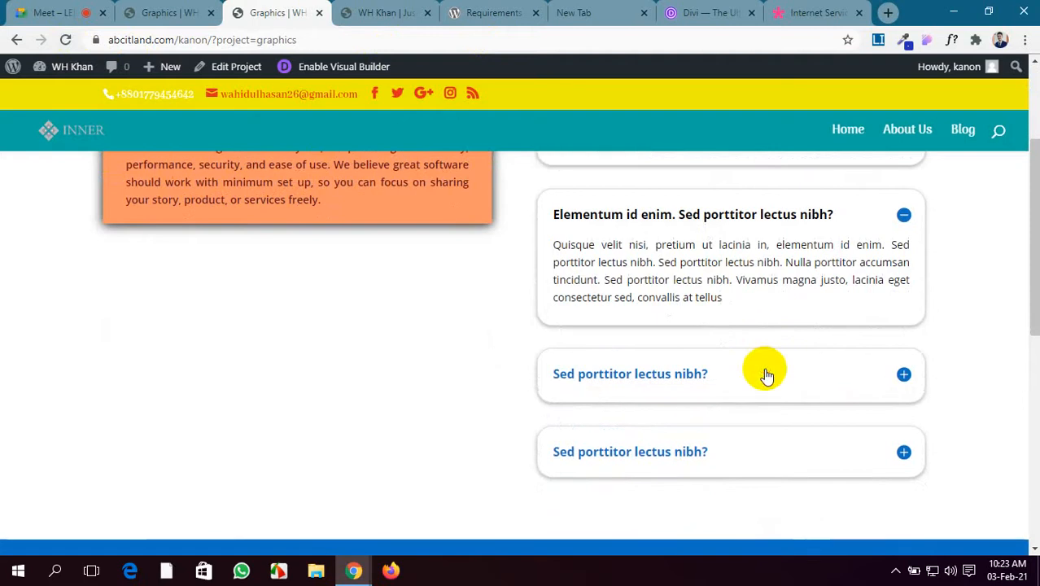
scroll(764, 373, "down", 2)
left_click(766, 402)
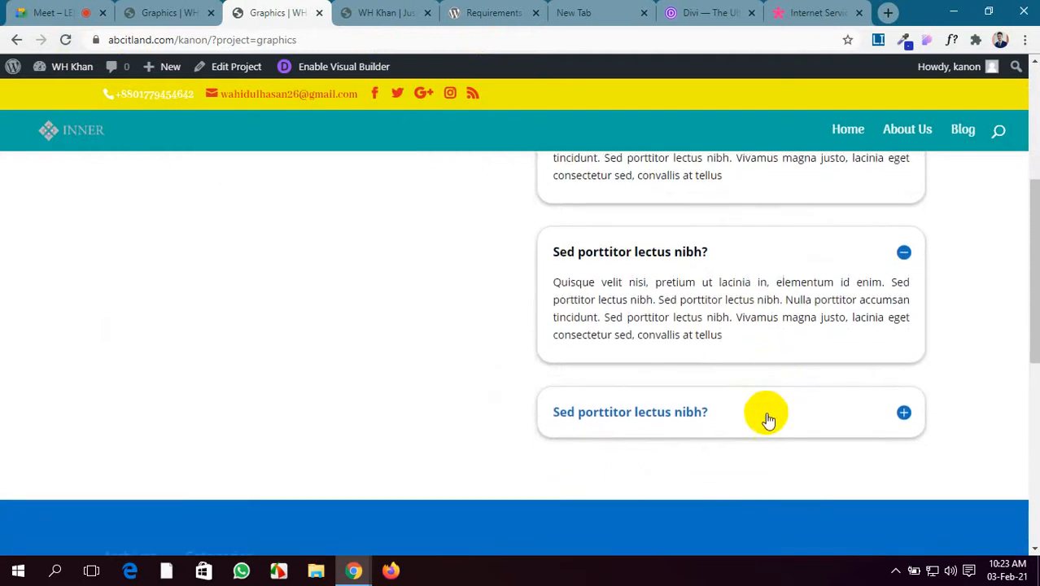
Step: Reload the live project page and return to the builder tab
scroll(765, 411, "up", 2)
scroll(766, 413, "up", 2)
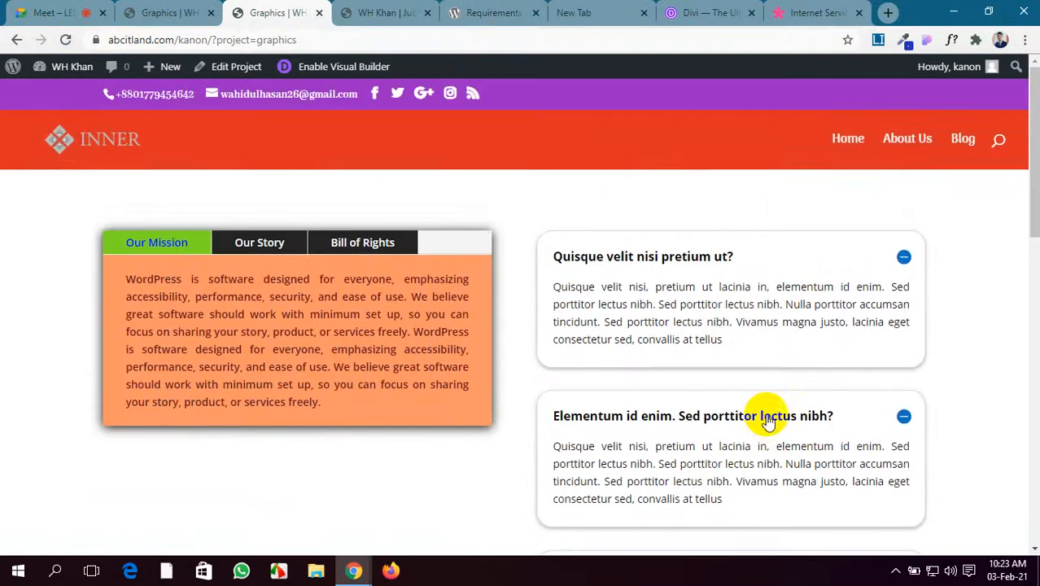
left_click(65, 40)
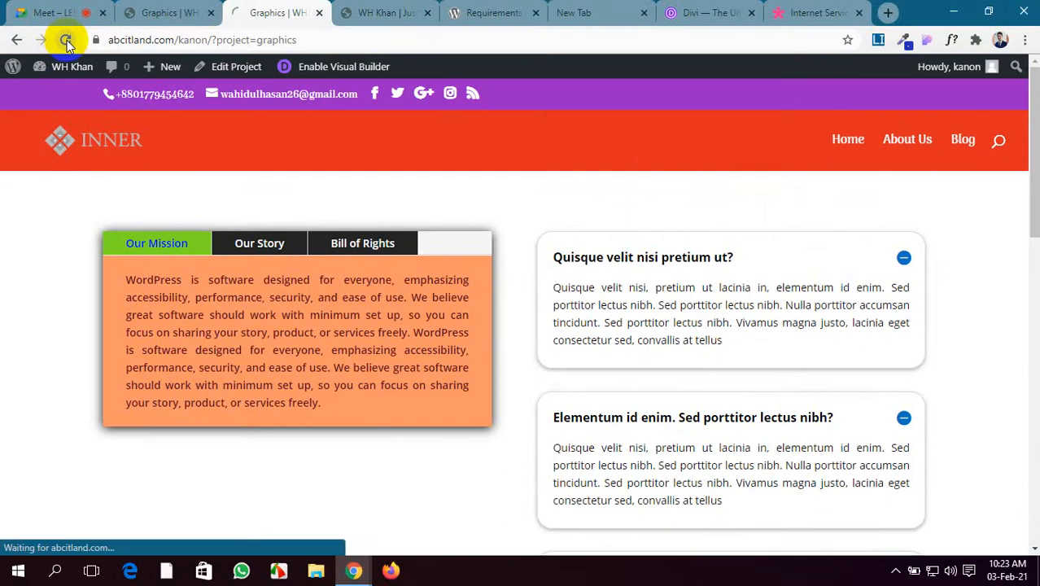
left_click(169, 13)
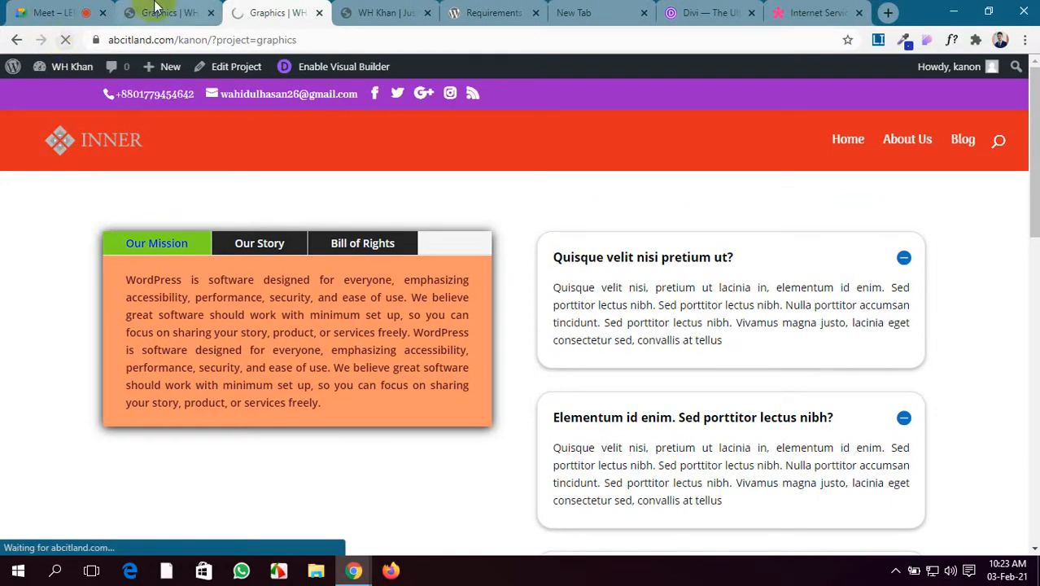
Step: Insert a two-column row below the tabs and FAQ section
scroll(632, 325, "down", 3)
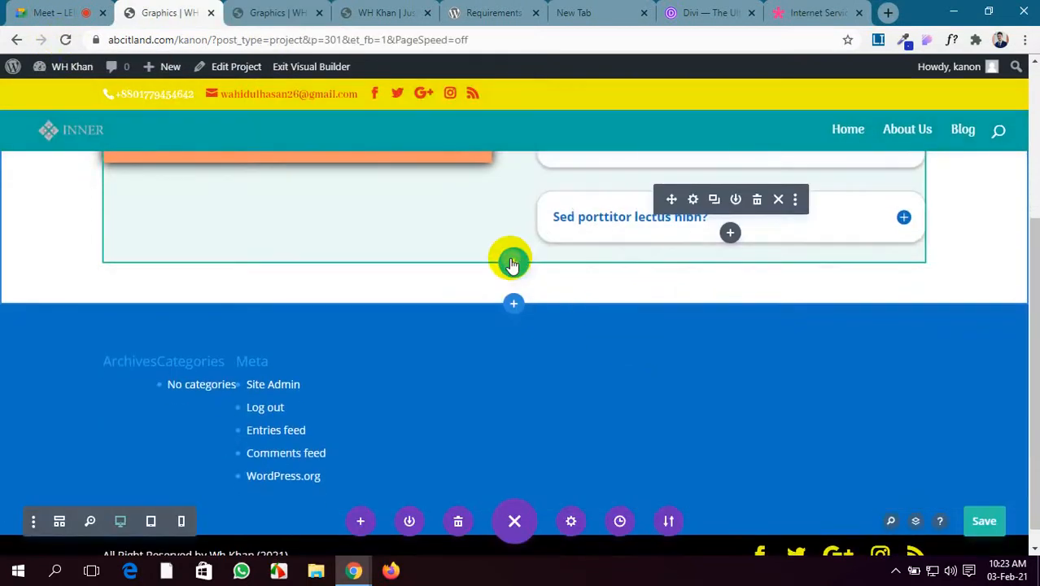
left_click(514, 262)
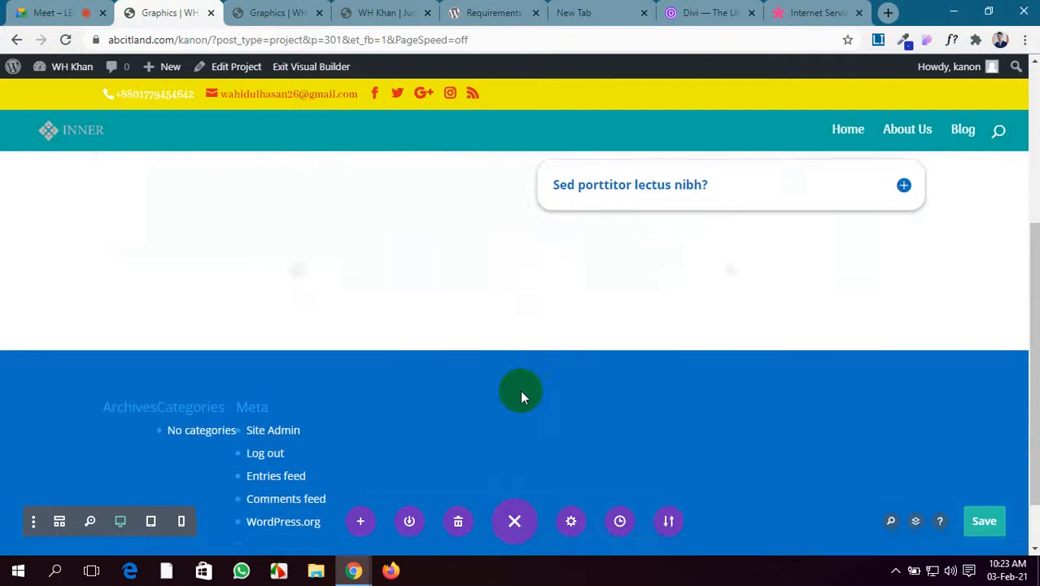
scroll(387, 371, "down", 4)
scroll(377, 368, "down", 8)
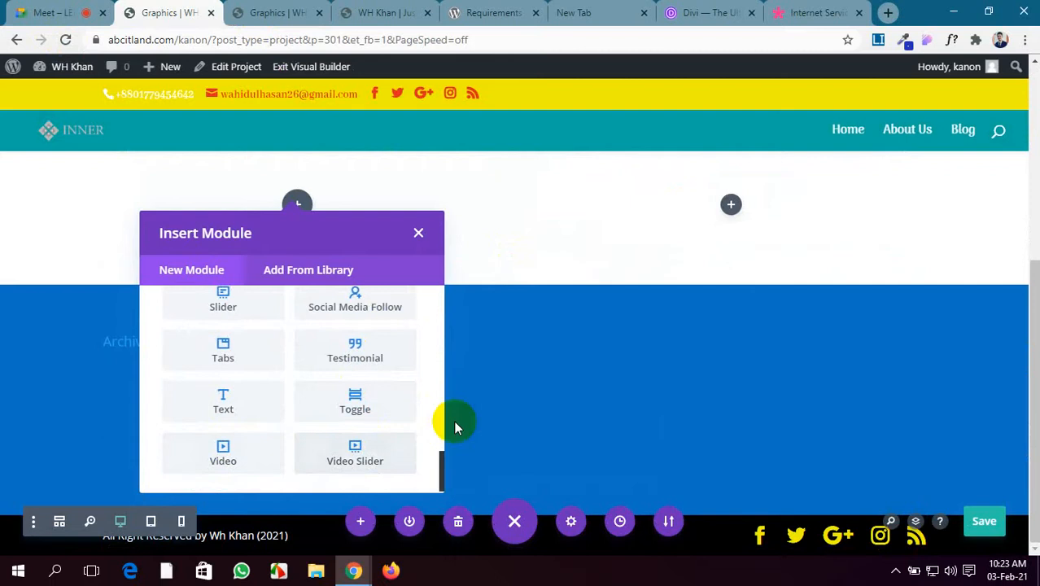
scroll(583, 415, "up", 2)
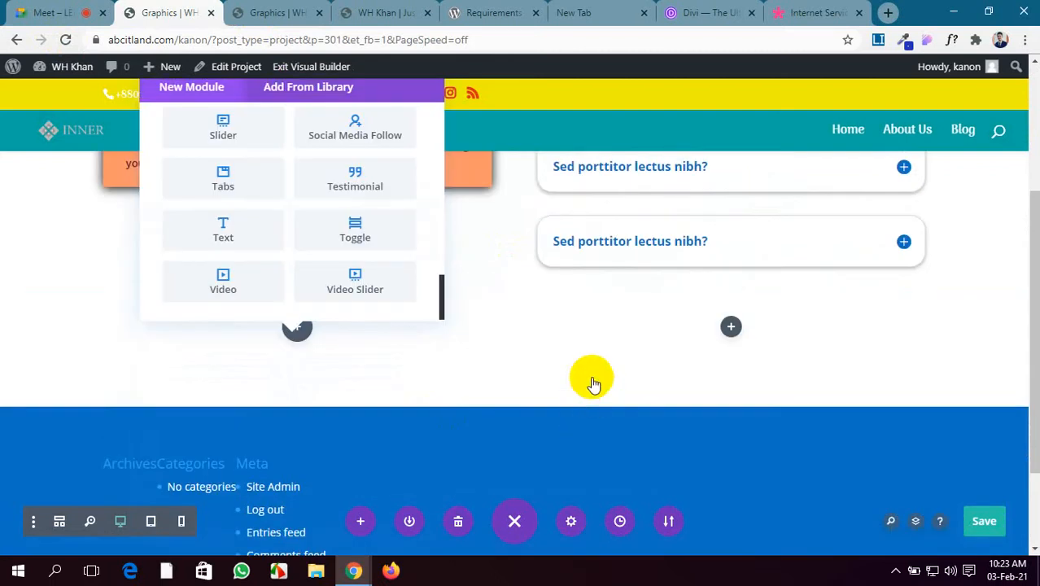
Step: Add a Video Slider module to the left column and close its settings
left_click(327, 294)
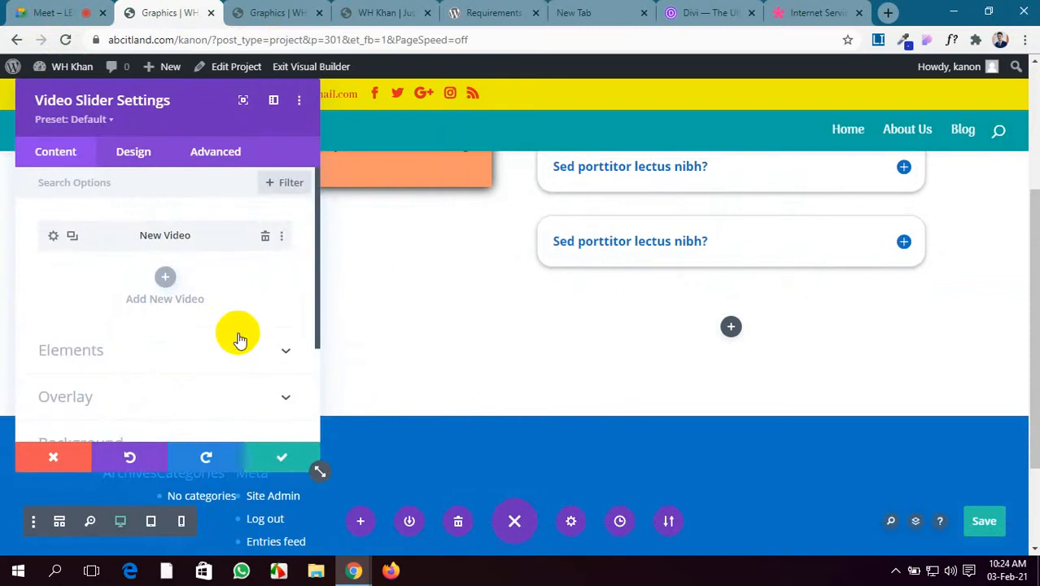
scroll(239, 339, "down", 2)
scroll(237, 337, "up", 2)
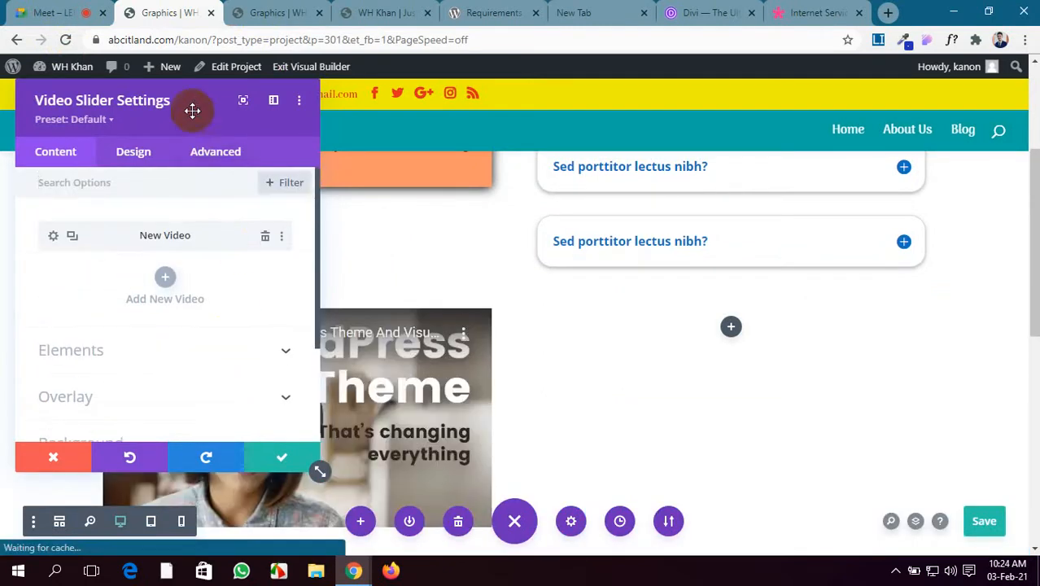
left_click_drag(192, 110, 704, 114)
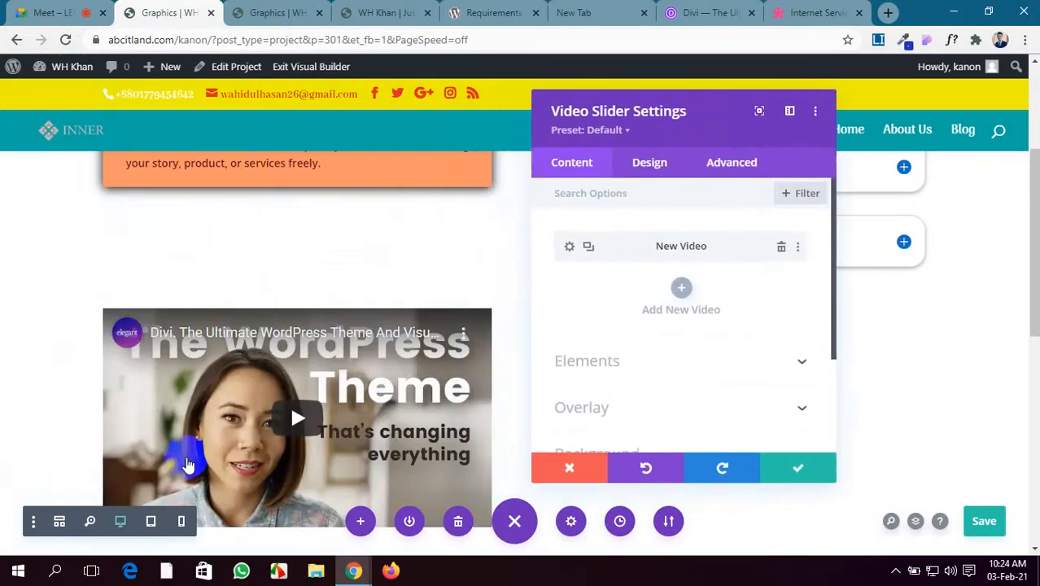
scroll(187, 464, "down", 2)
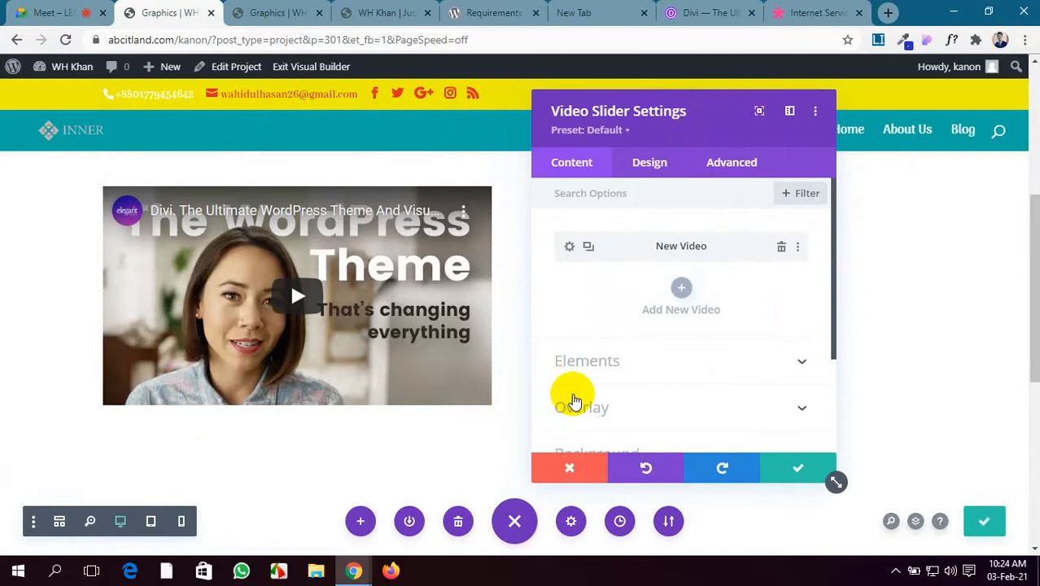
scroll(609, 379, "down", 3)
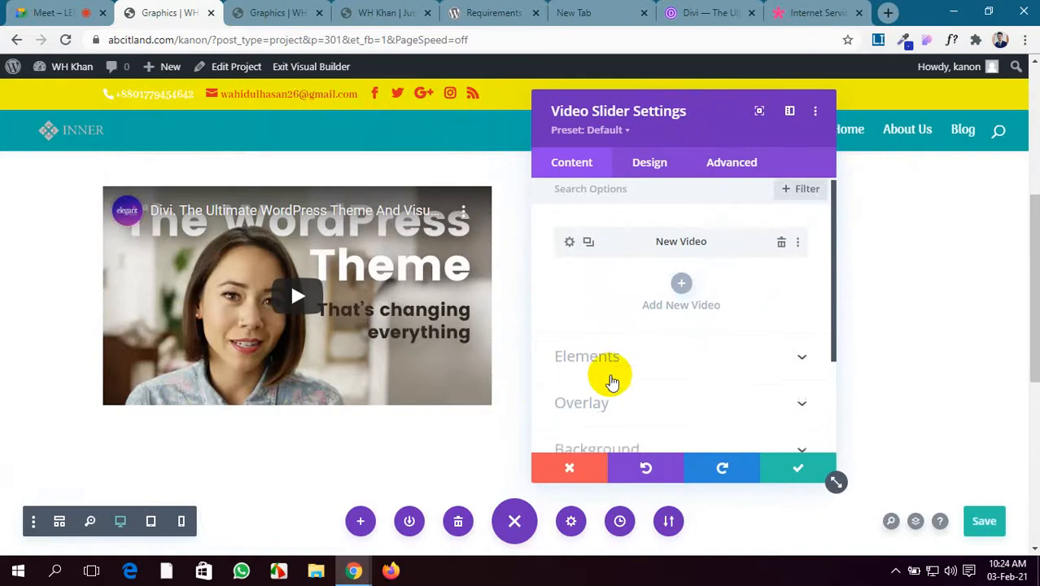
scroll(612, 381, "up", 2)
scroll(612, 381, "down", 2)
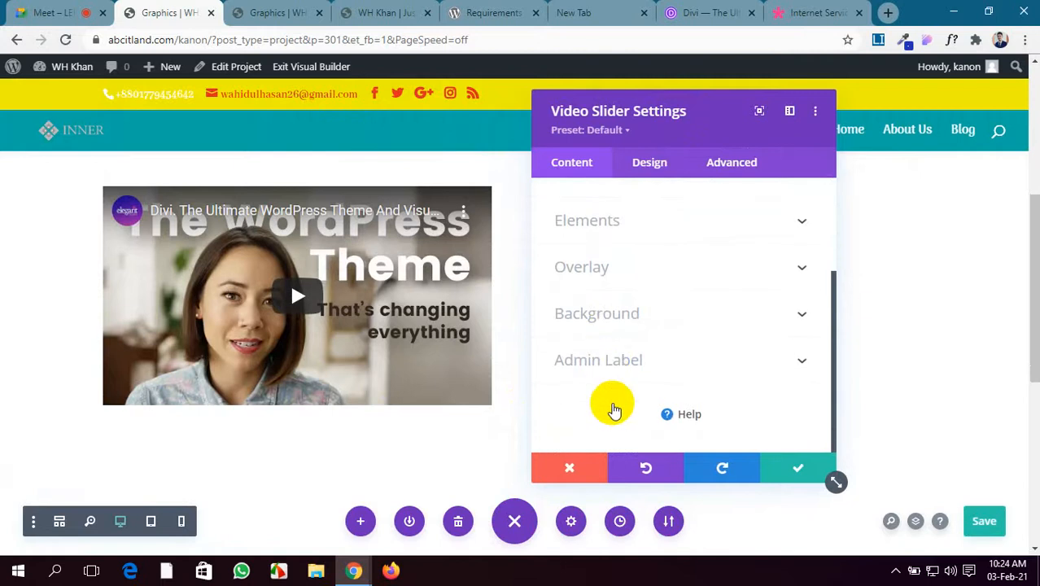
scroll(610, 407, "up", 2)
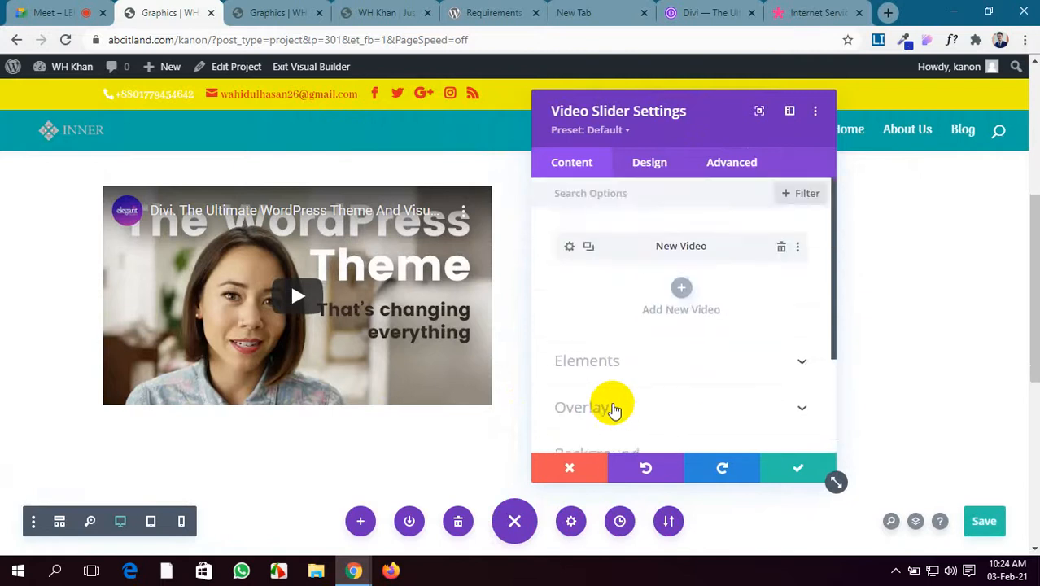
scroll(610, 408, "down", 2)
scroll(608, 403, "up", 1)
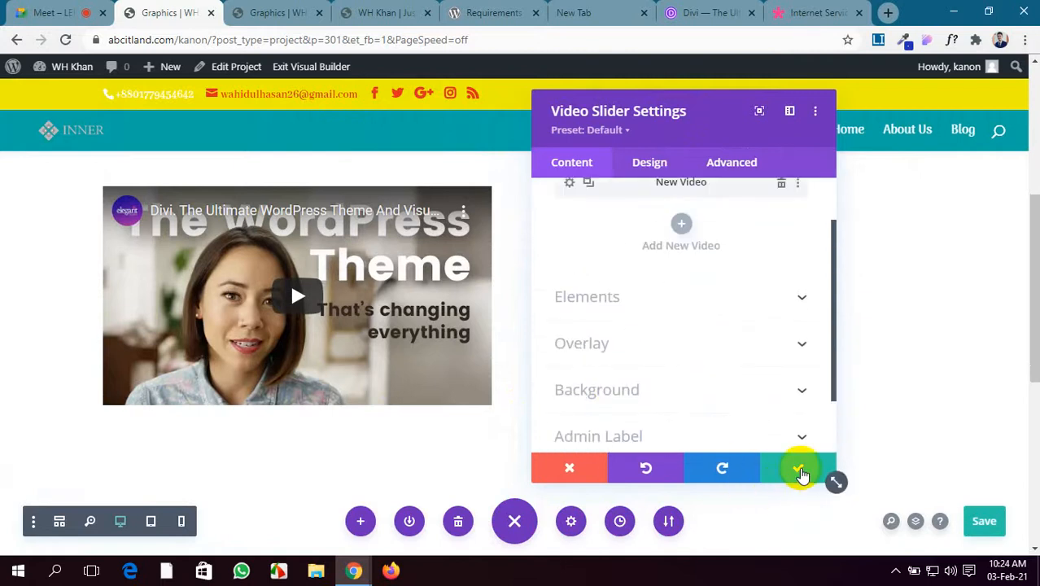
left_click(799, 470)
Step: Delete the video slider module from the bottom row
mouse_move(333, 296)
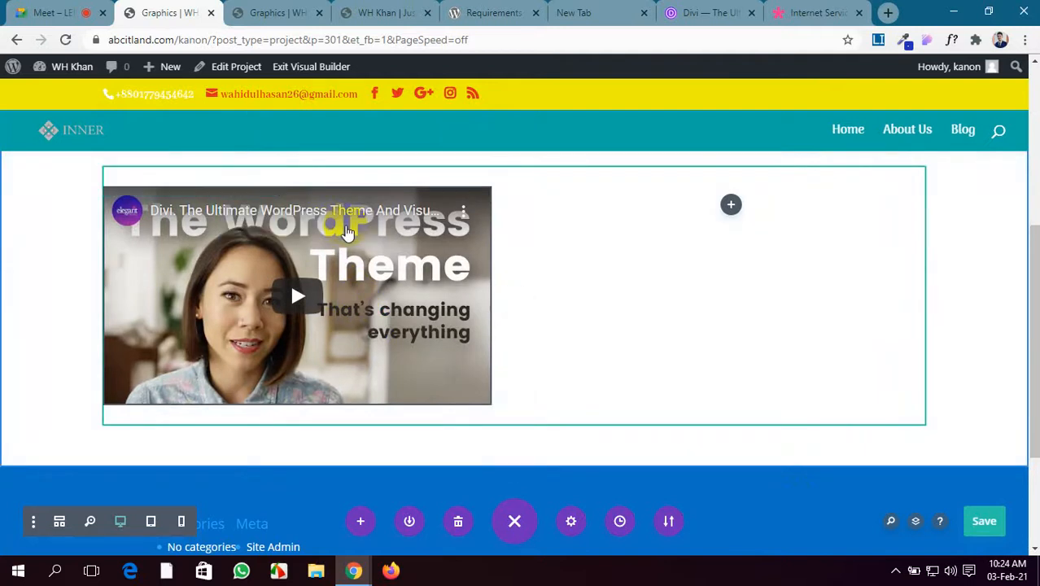
scroll(406, 353, "up", 2)
scroll(342, 293, "down", 3)
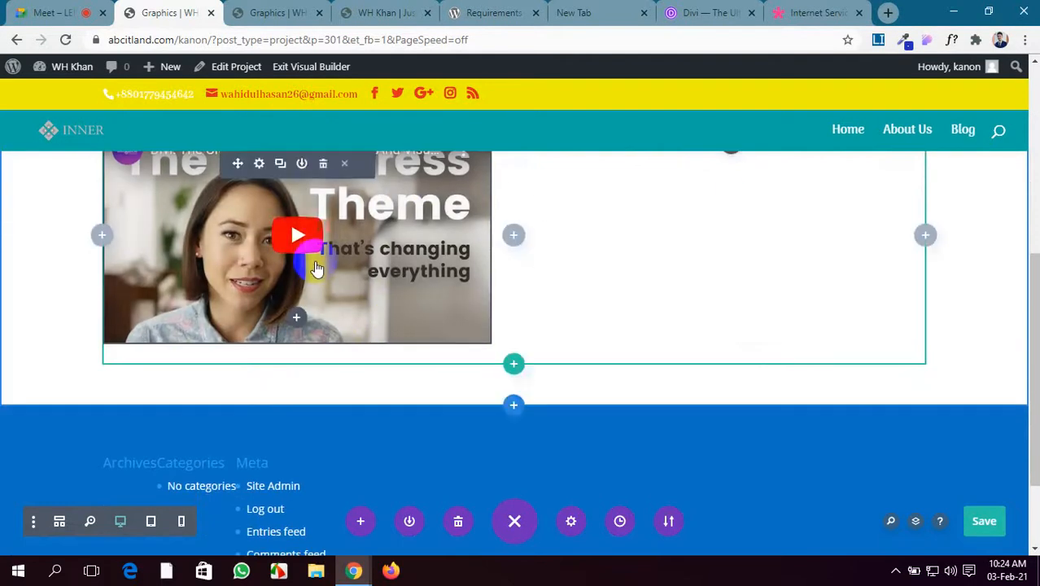
scroll(317, 269, "up", 2)
left_click(323, 315)
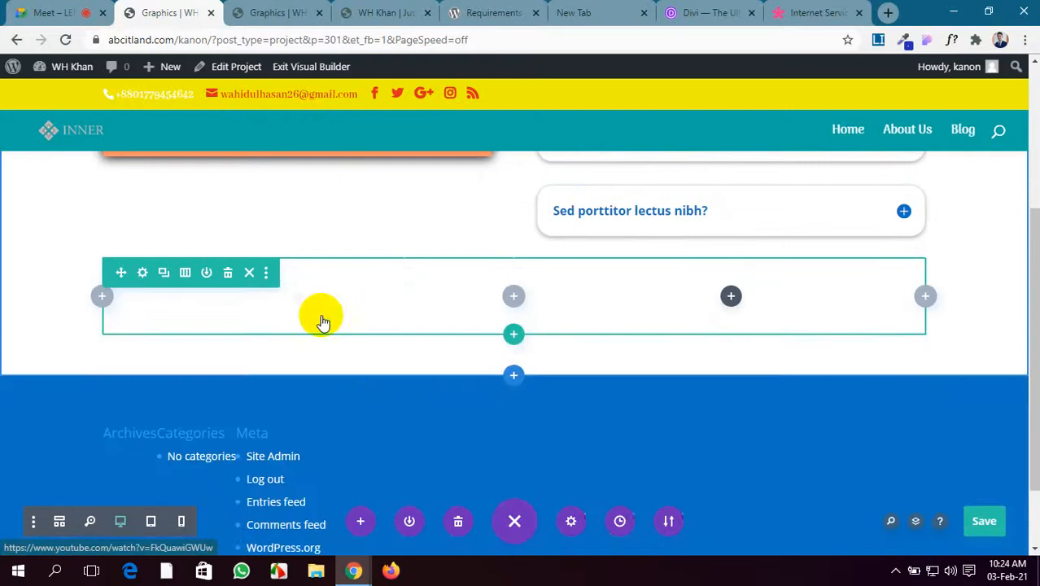
Step: Set the empty row to a single full-width column and open its module list
scroll(358, 378, "up", 2)
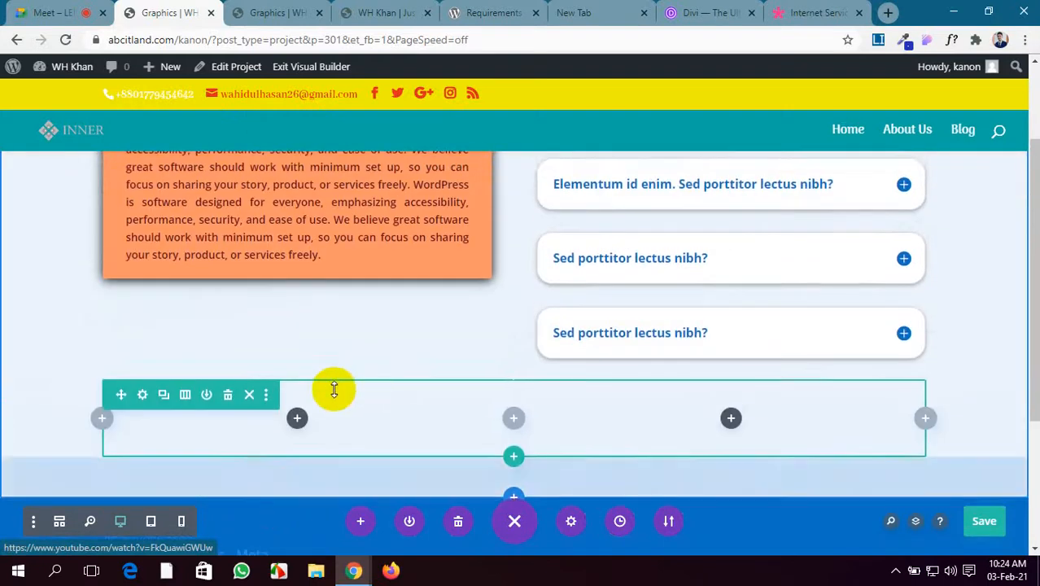
left_click(296, 419)
scroll(342, 269, "down", 1)
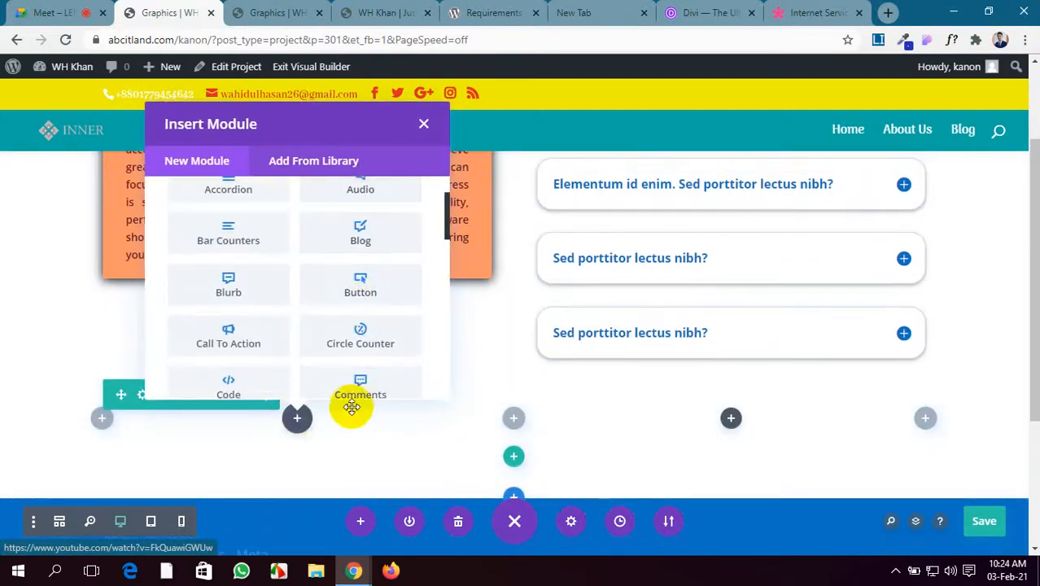
left_click(424, 124)
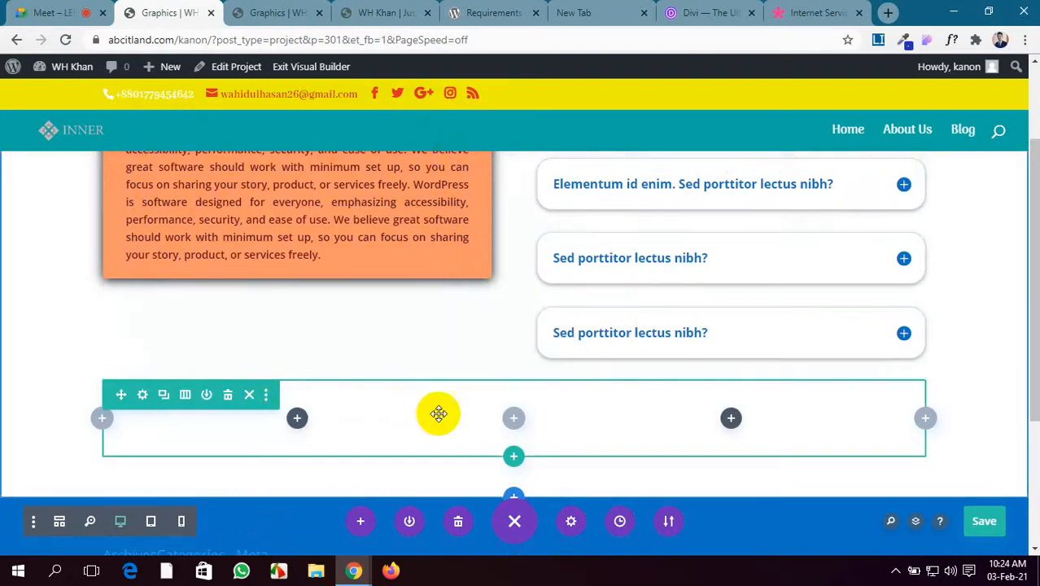
scroll(438, 415, "down", 1)
left_click(140, 334)
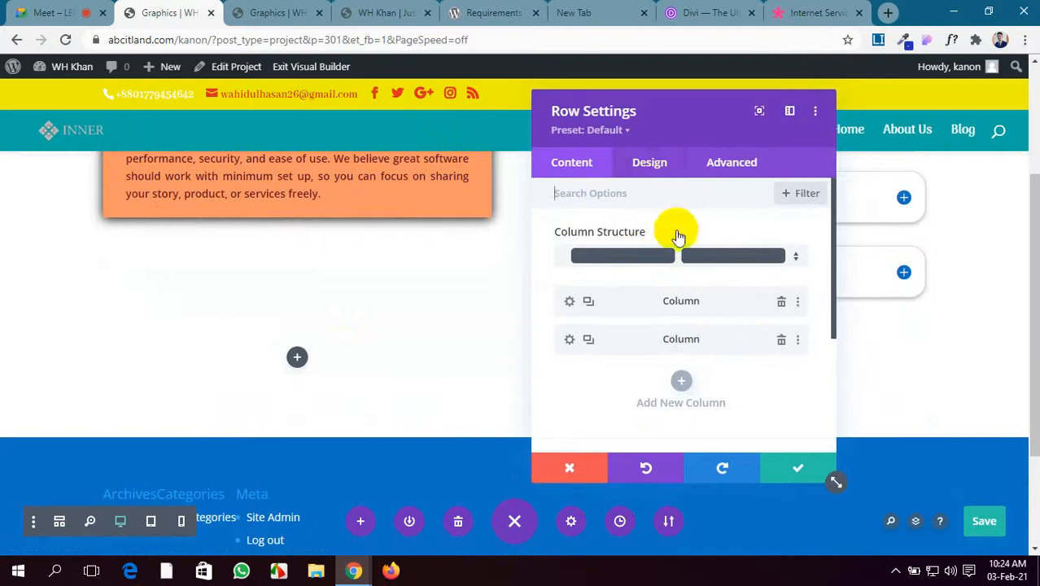
left_click(678, 255)
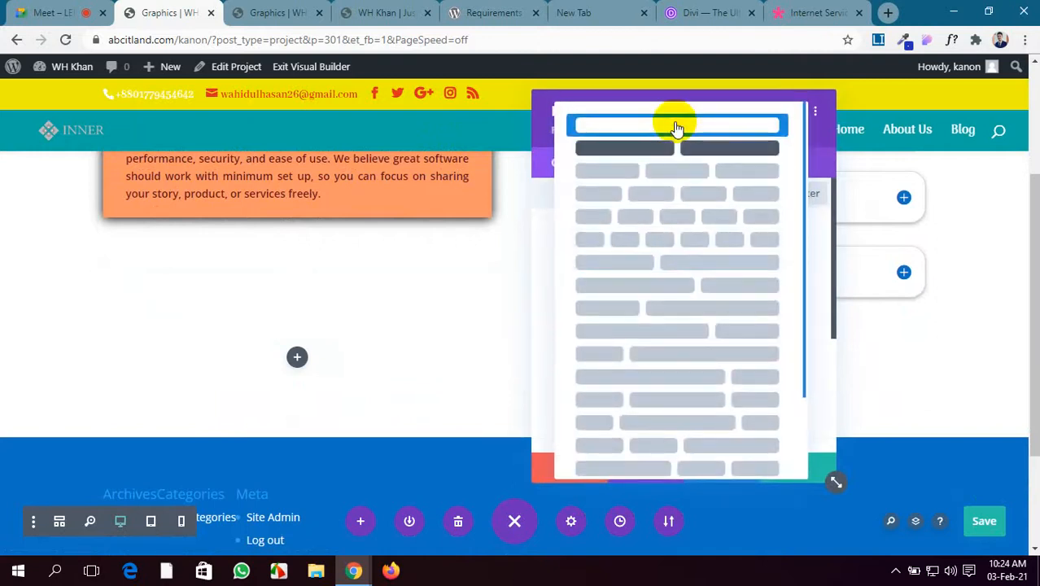
left_click(675, 121)
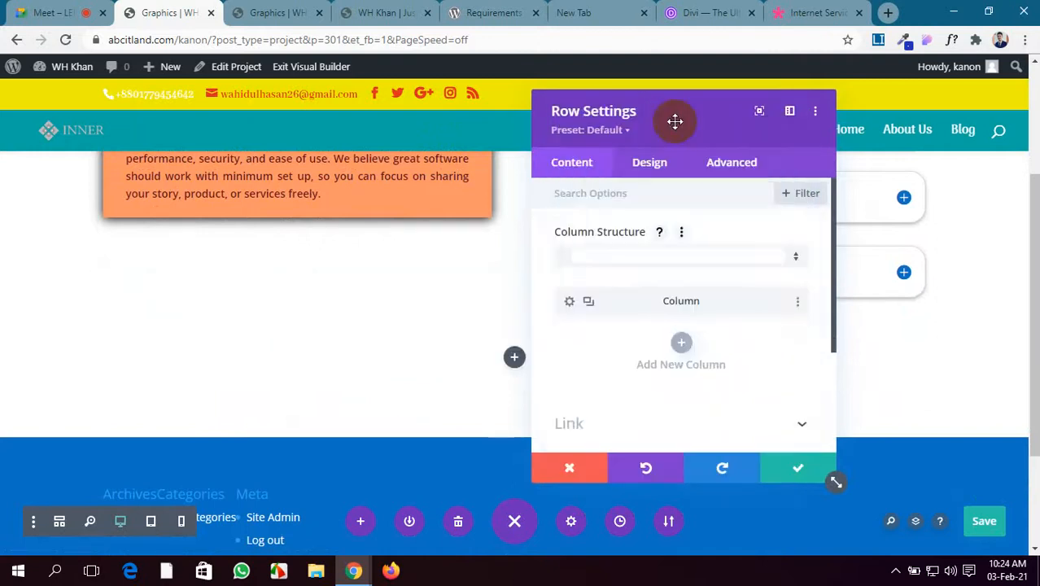
left_click(514, 357)
scroll(485, 261, "down", 1)
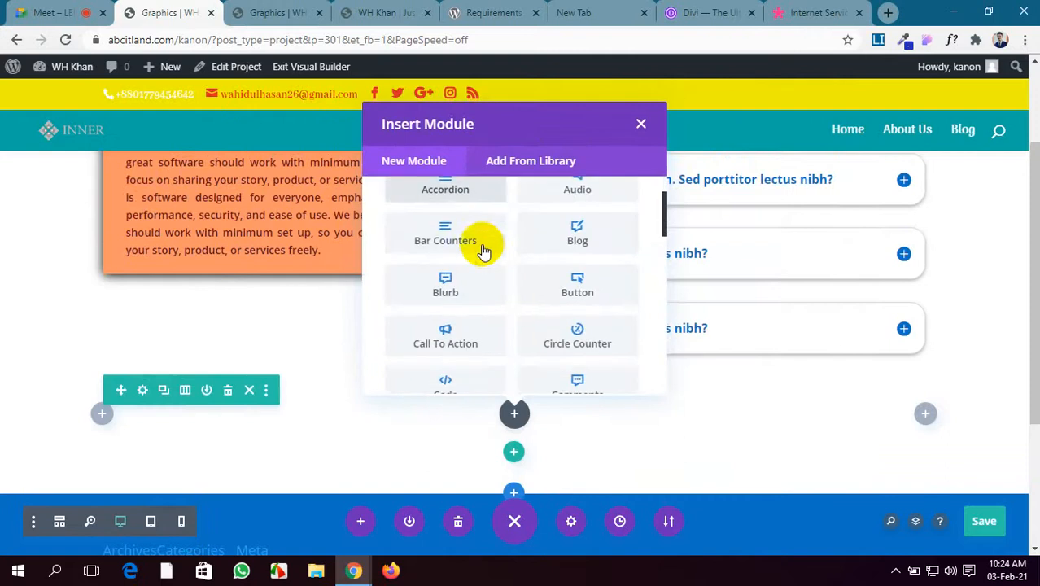
left_click(576, 231)
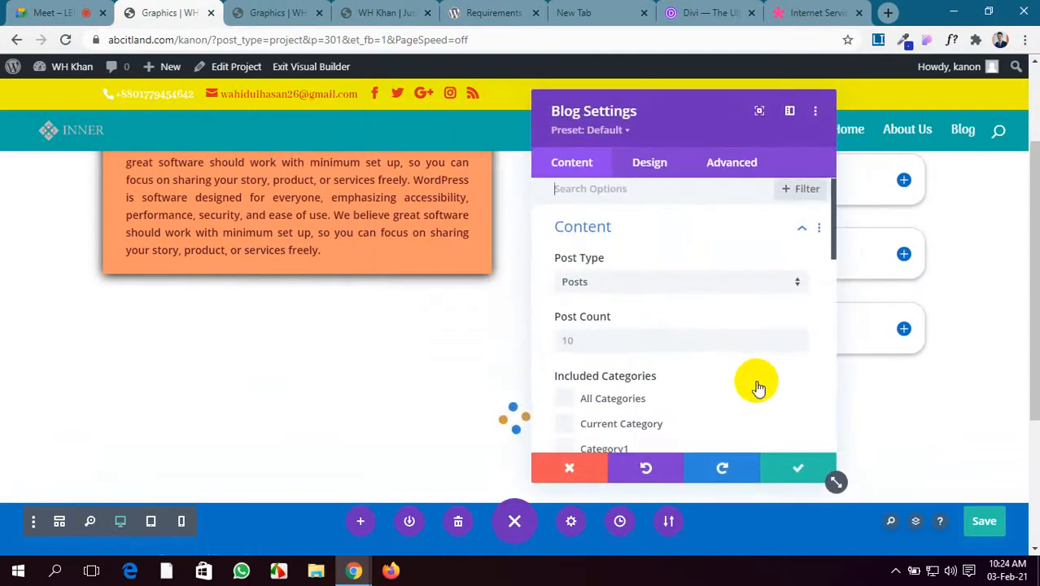
scroll(755, 384, "down", 1)
left_click(285, 232)
scroll(283, 227, "down", 4)
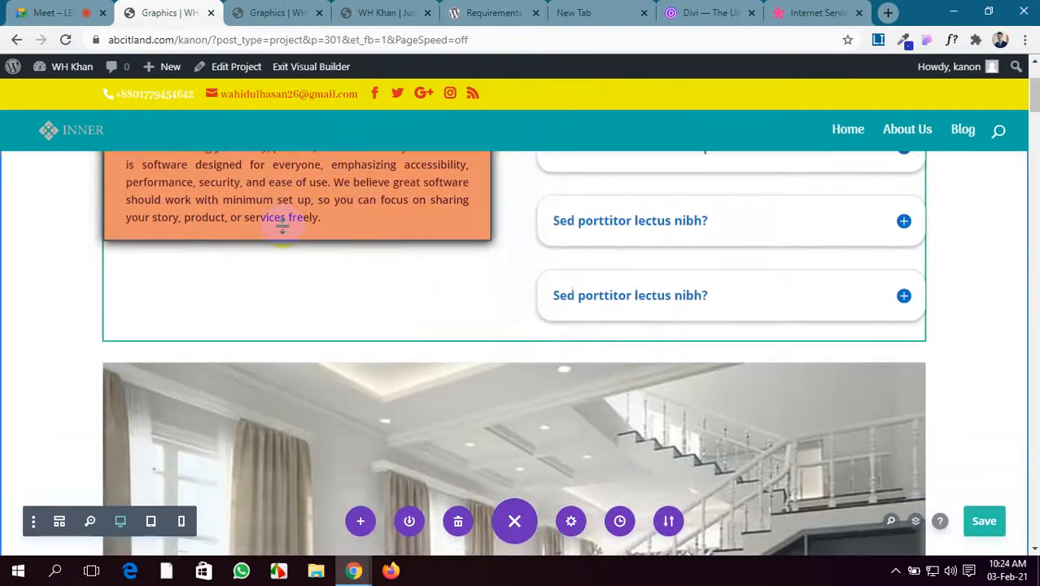
scroll(244, 362, "down", 6)
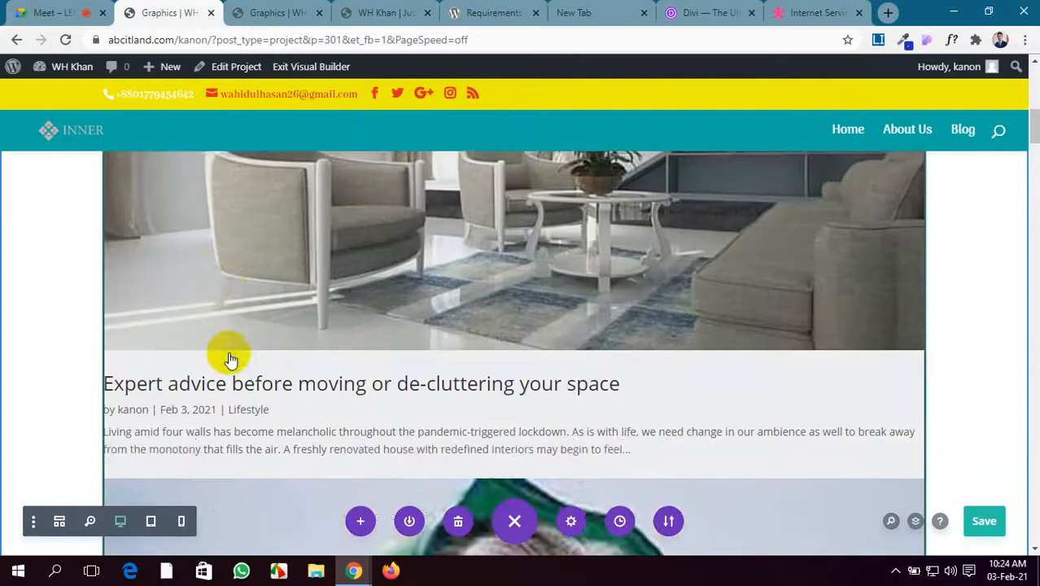
scroll(240, 363, "down", 10)
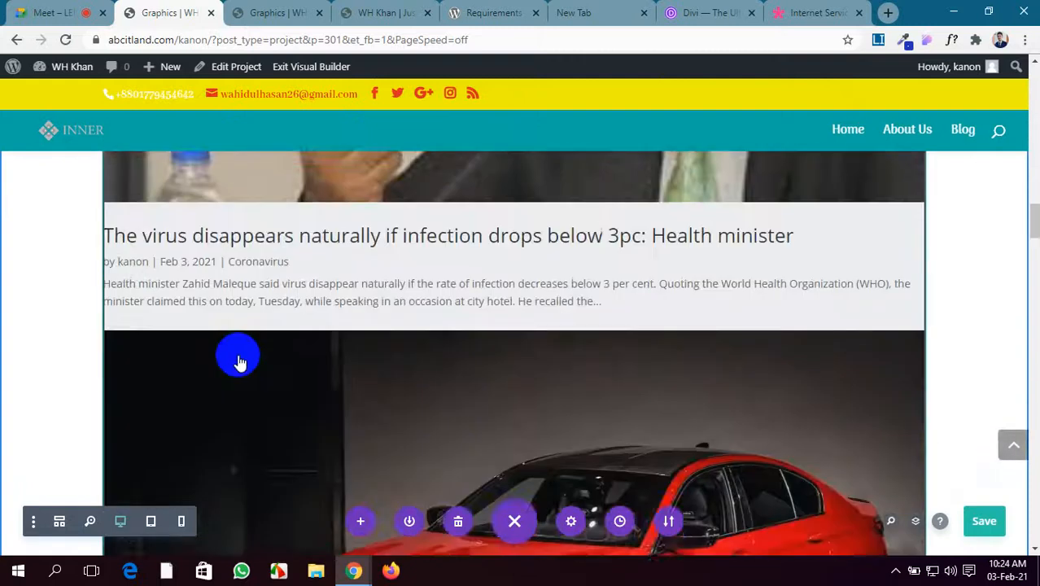
scroll(240, 363, "down", 10)
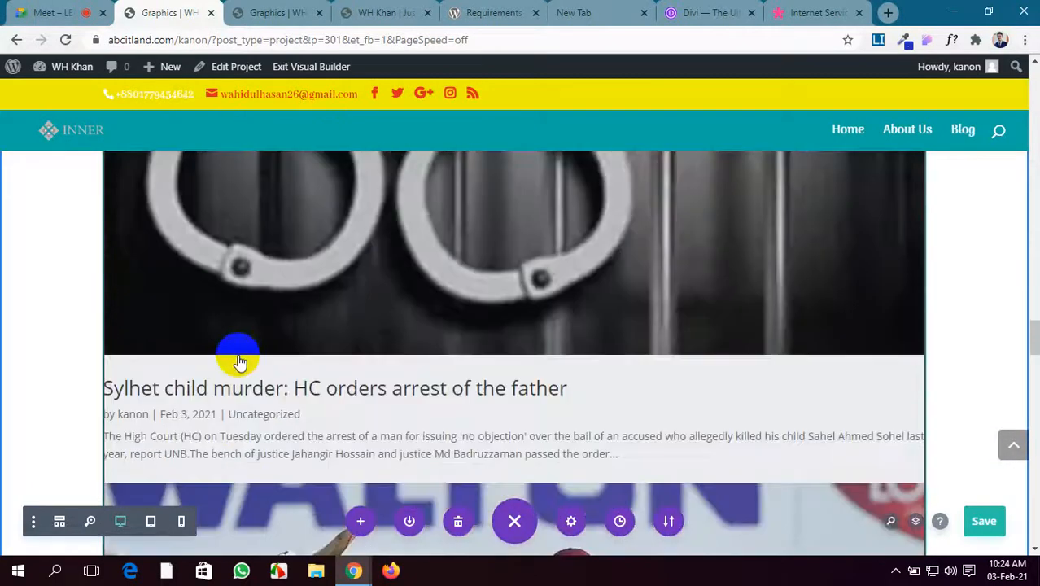
scroll(240, 363, "down", 10)
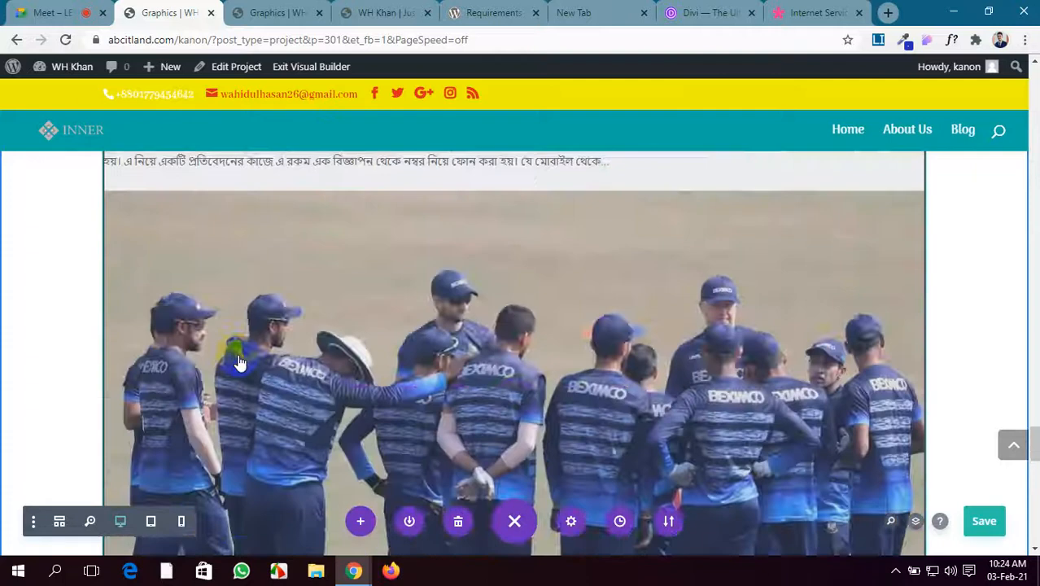
scroll(240, 363, "down", 3)
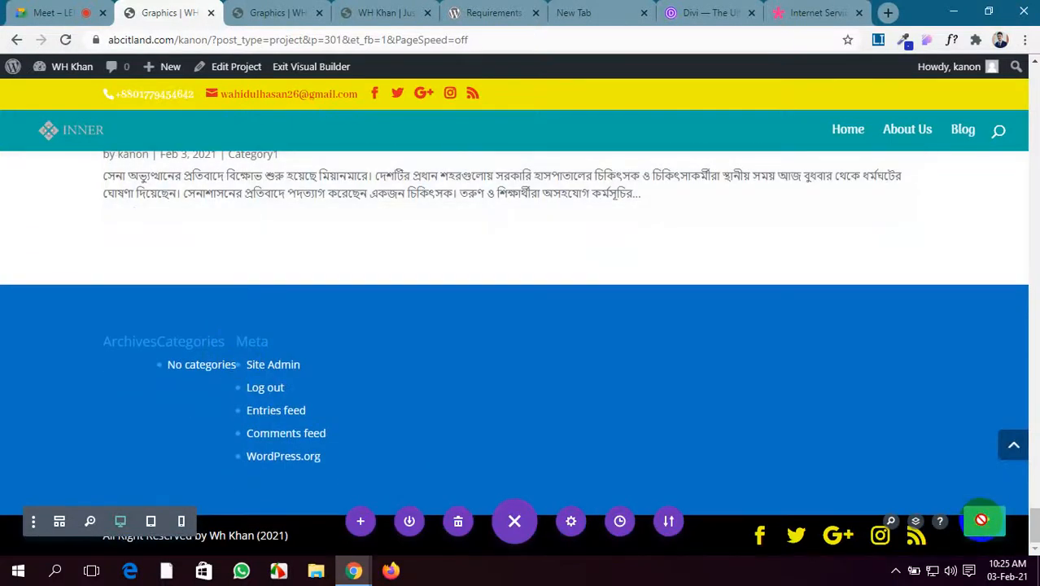
scroll(250, 249, "up", 3)
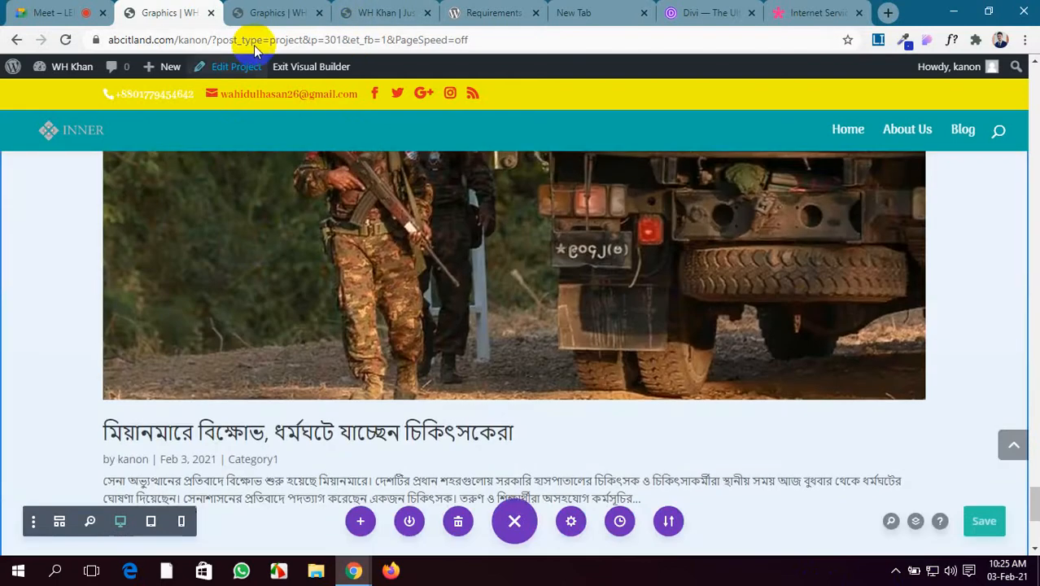
left_click(272, 12)
mouse_move(24, 57)
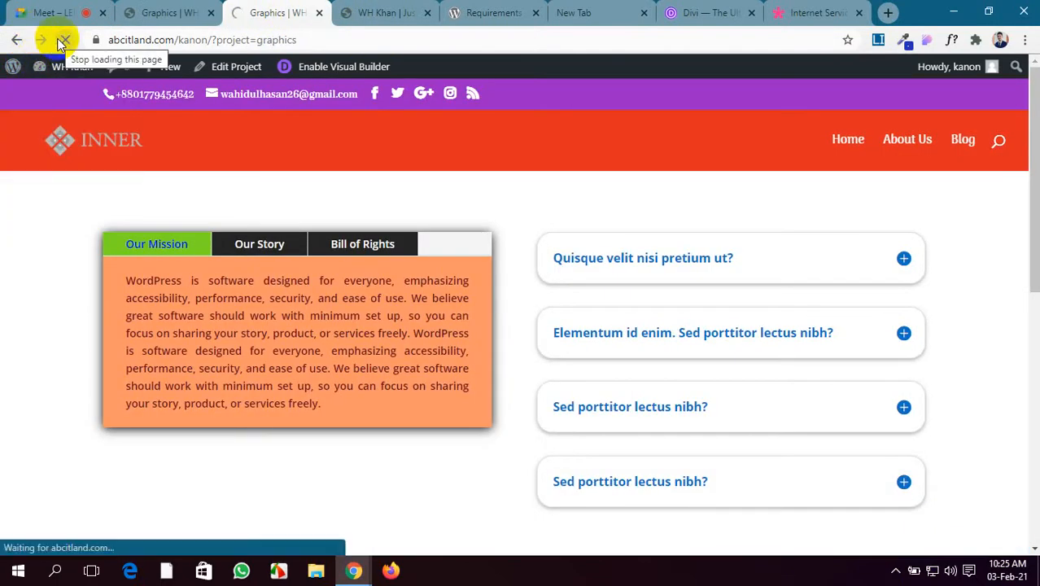
scroll(648, 397, "down", 5)
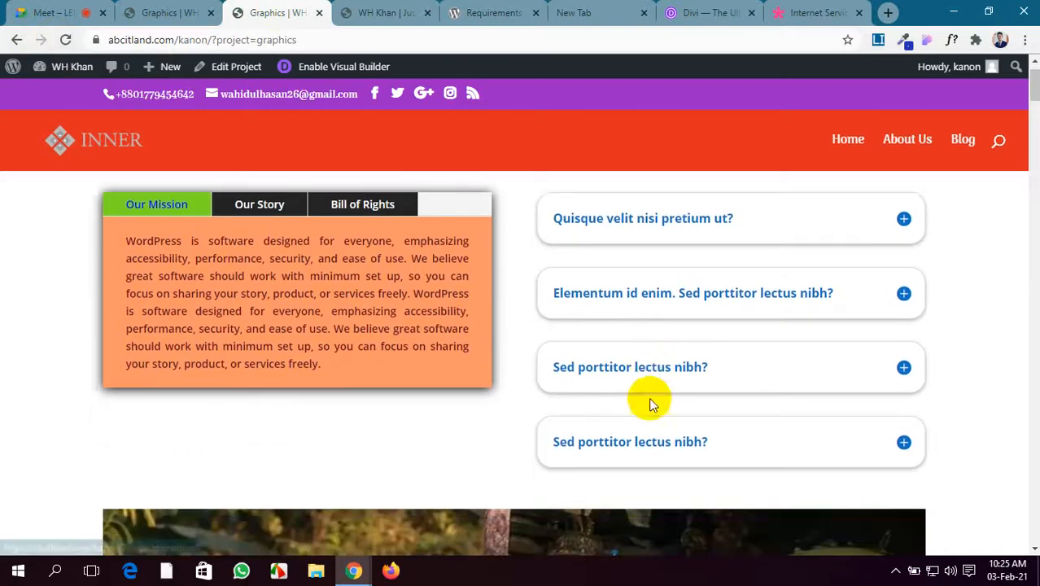
scroll(651, 405, "down", 15)
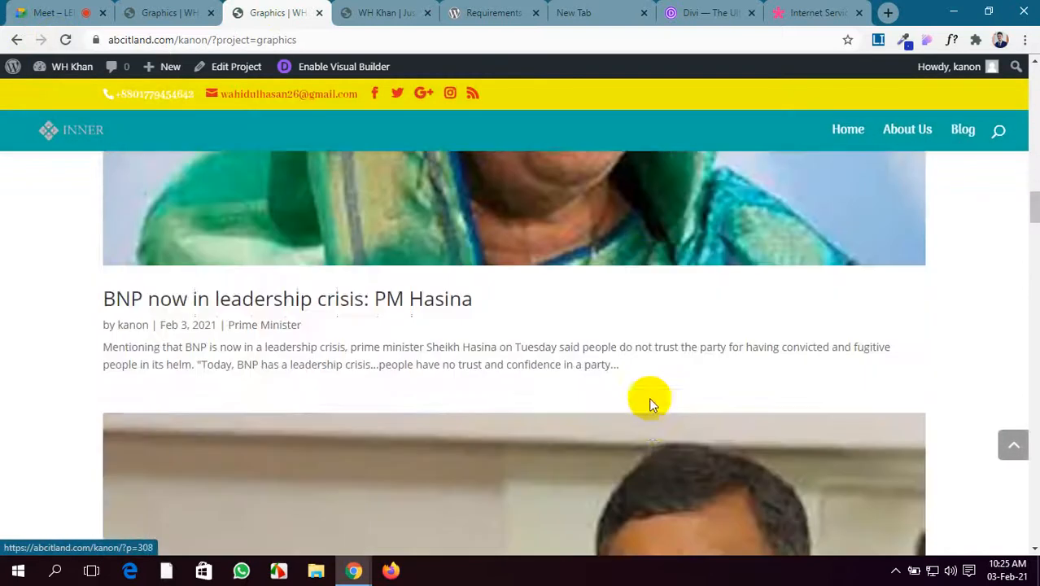
scroll(651, 405, "up", 20)
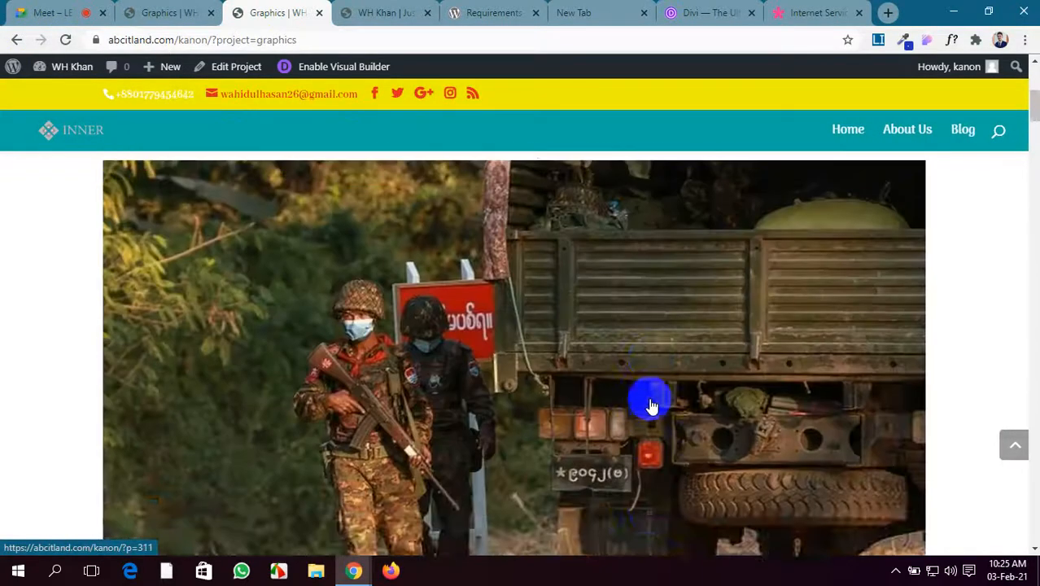
scroll(650, 458, "down", 3)
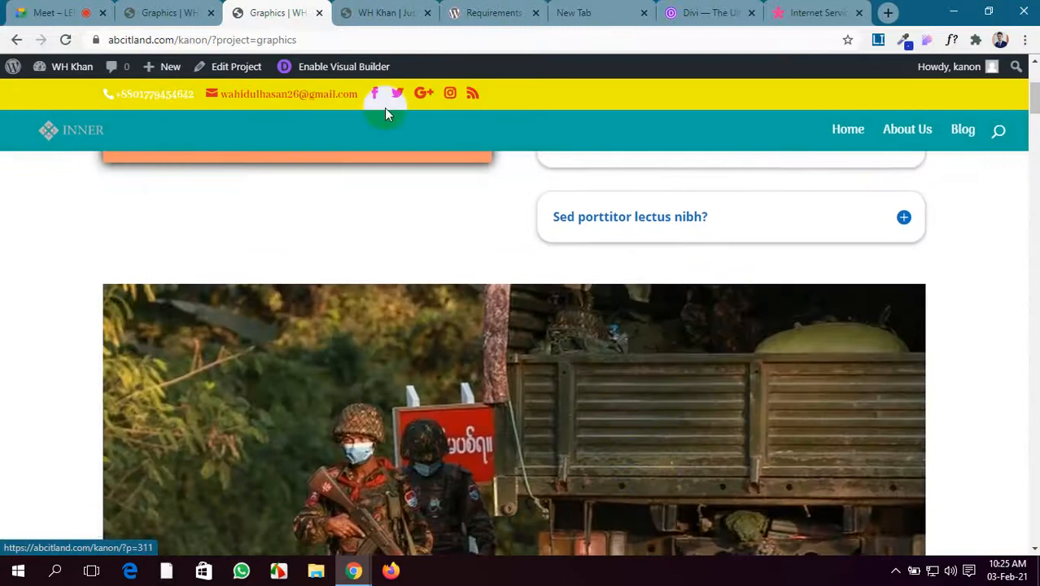
left_click(187, 10)
scroll(267, 360, "up", 5)
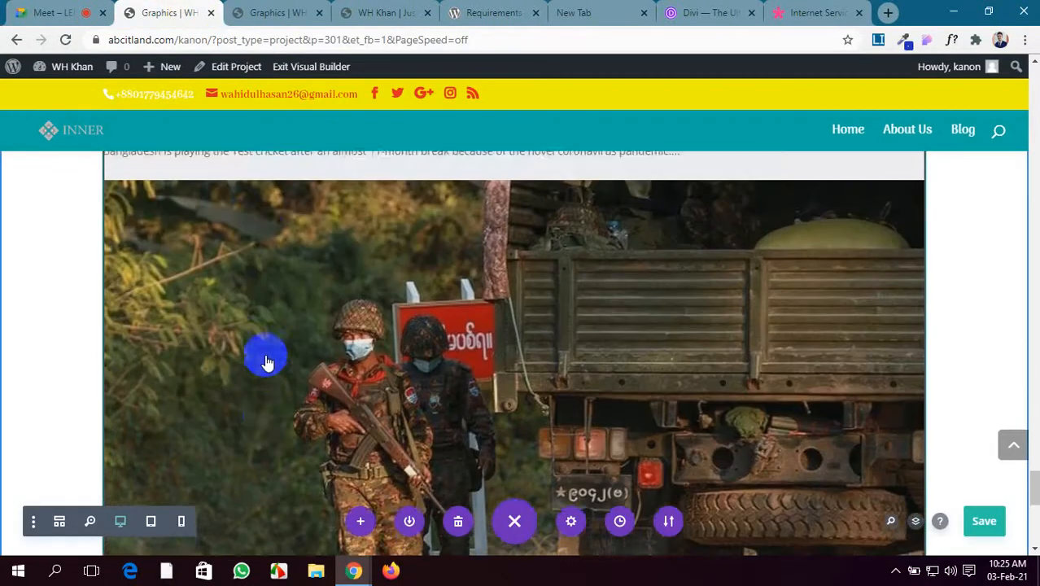
scroll(267, 360, "up", 15)
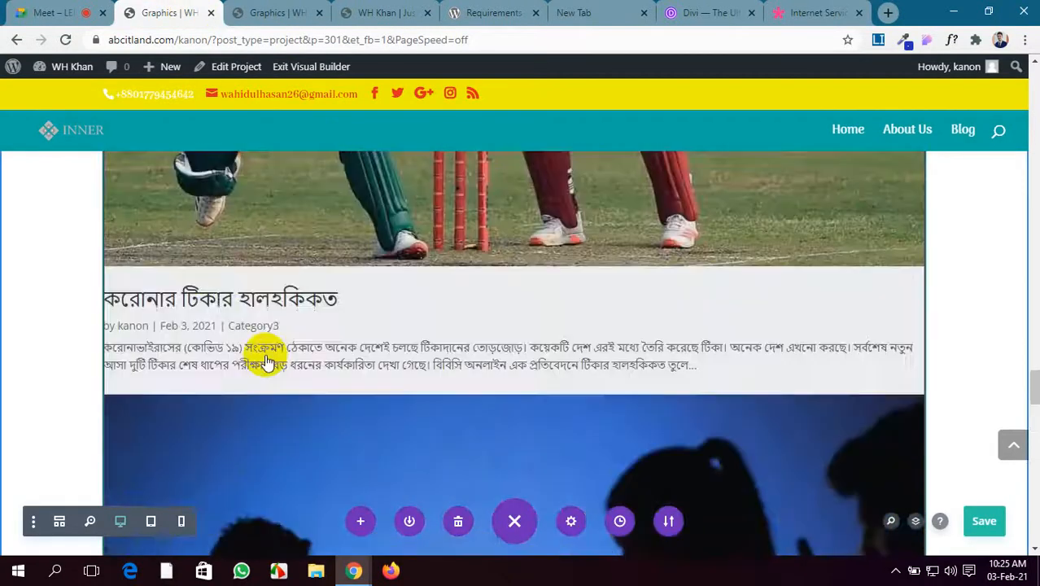
scroll(267, 361, "up", 15)
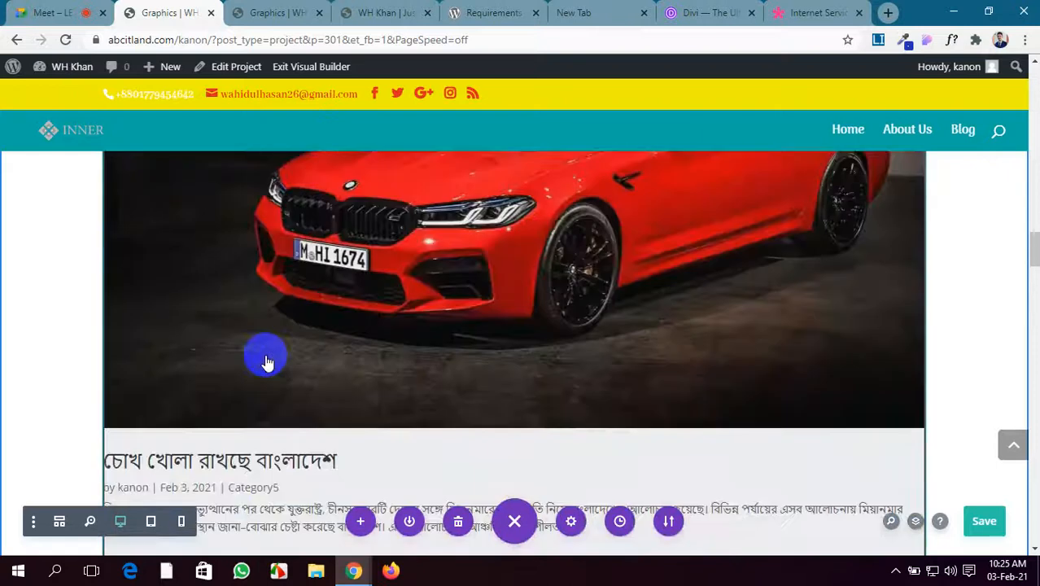
scroll(267, 361, "up", 15)
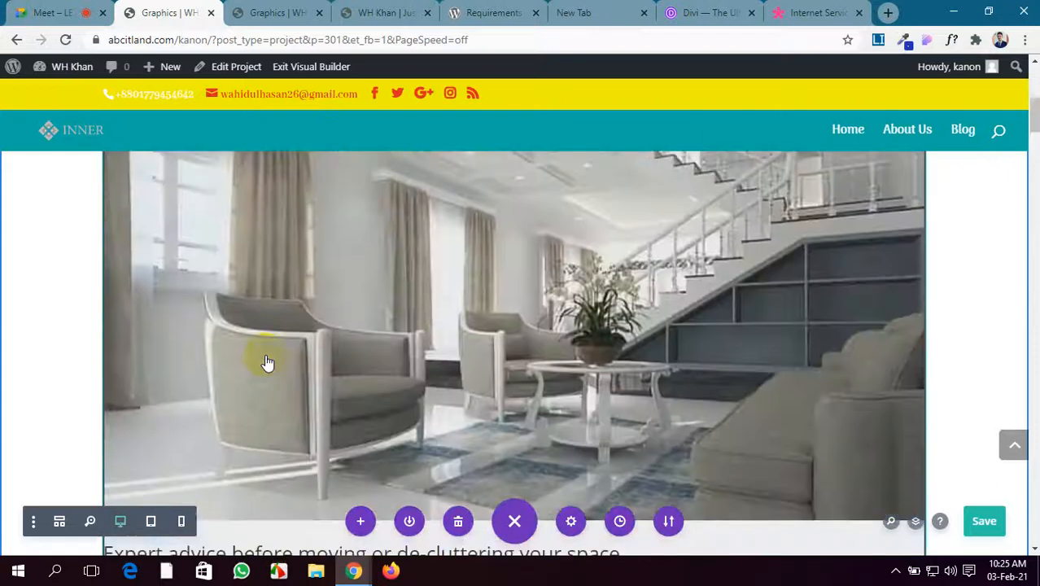
scroll(270, 362, "down", 3)
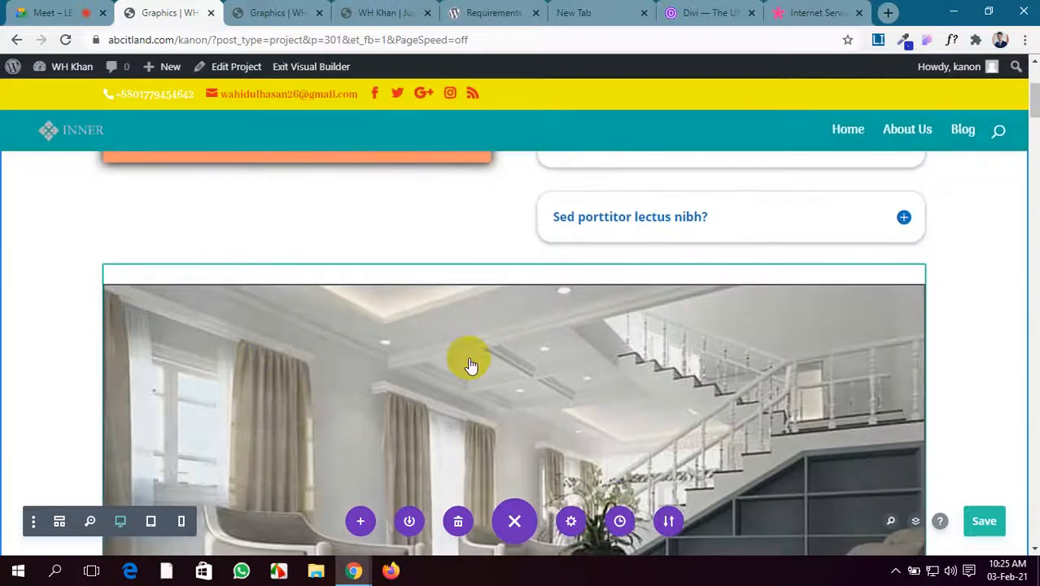
Step: Keep the Blog module's post type as Posts and set its post count to 8
left_click(477, 322)
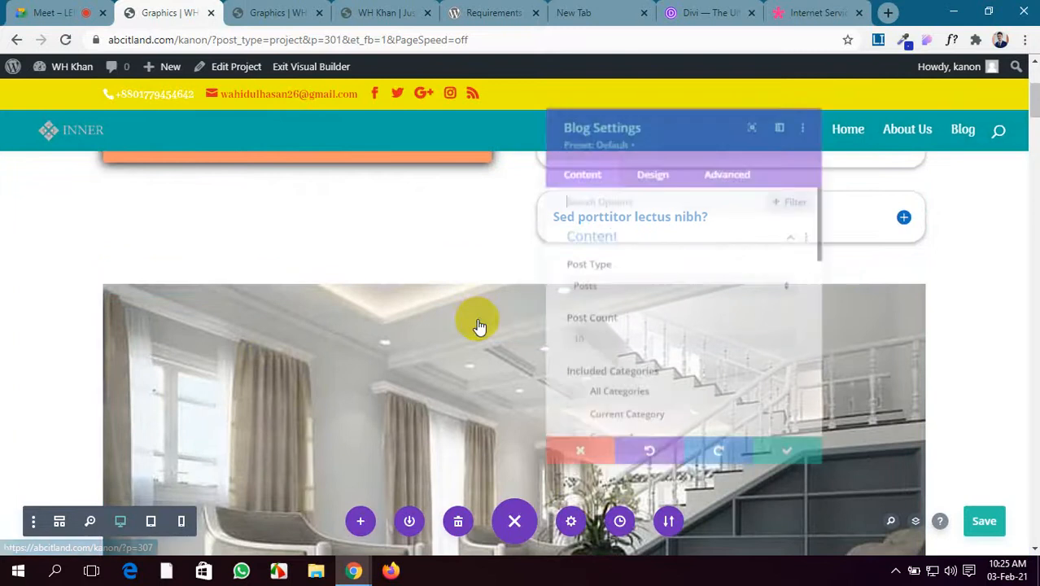
left_click_drag(691, 113, 179, 113)
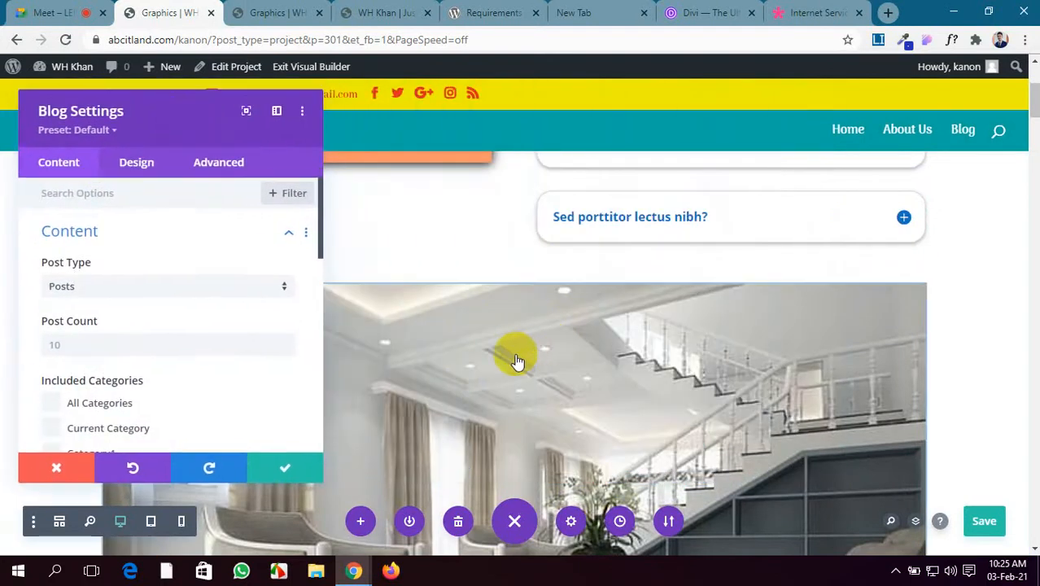
left_click(248, 284)
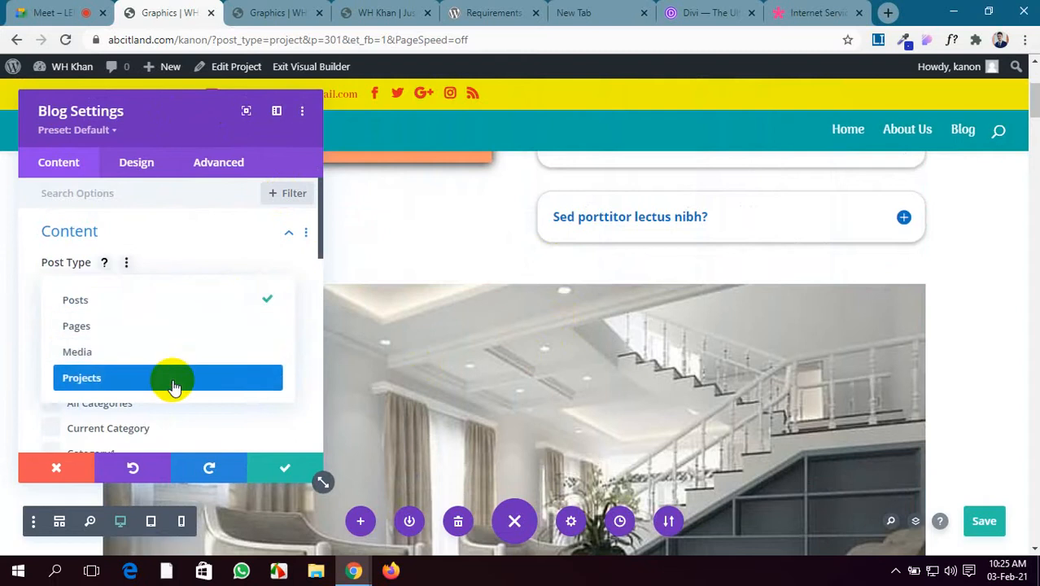
left_click(163, 300)
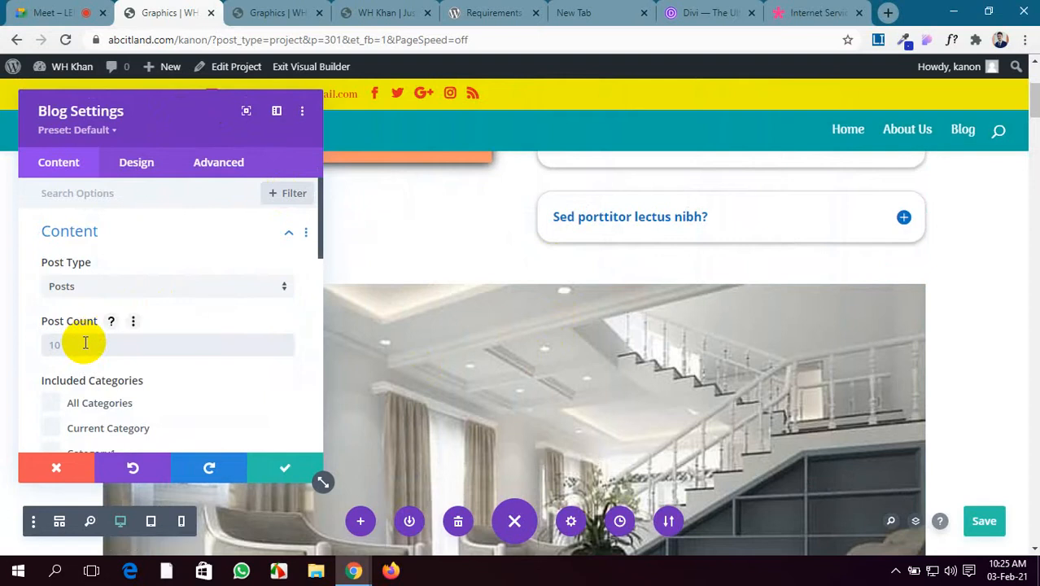
left_click(85, 343)
type("8")
scroll(133, 367, "down", 1)
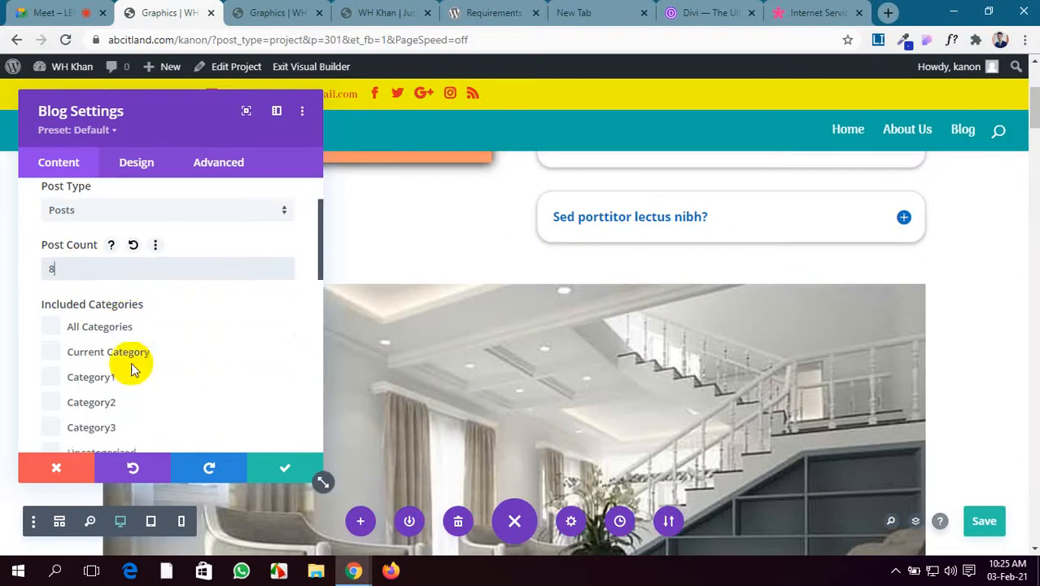
scroll(67, 359, "down", 2)
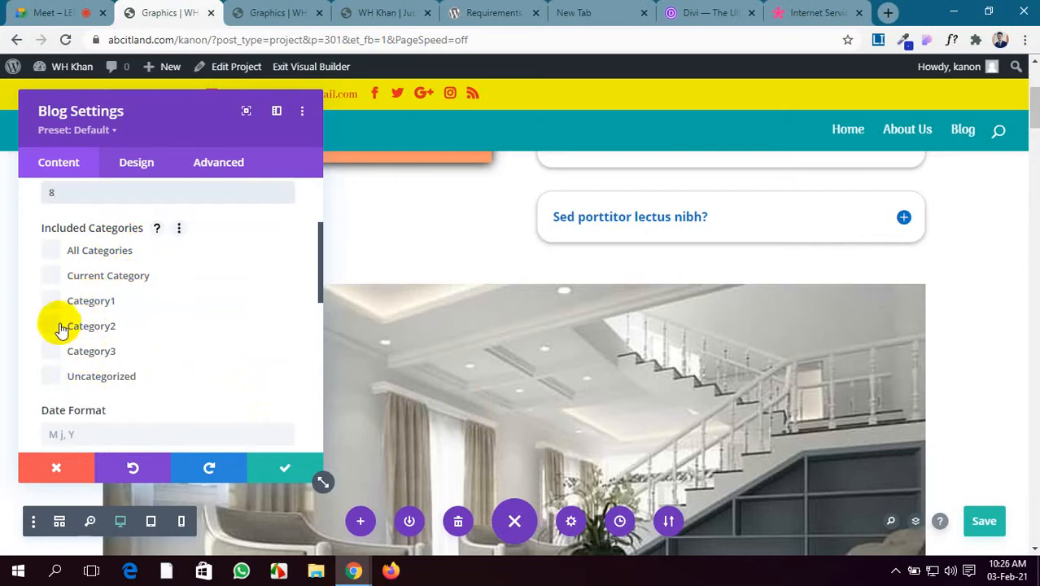
scroll(105, 332, "down", 2)
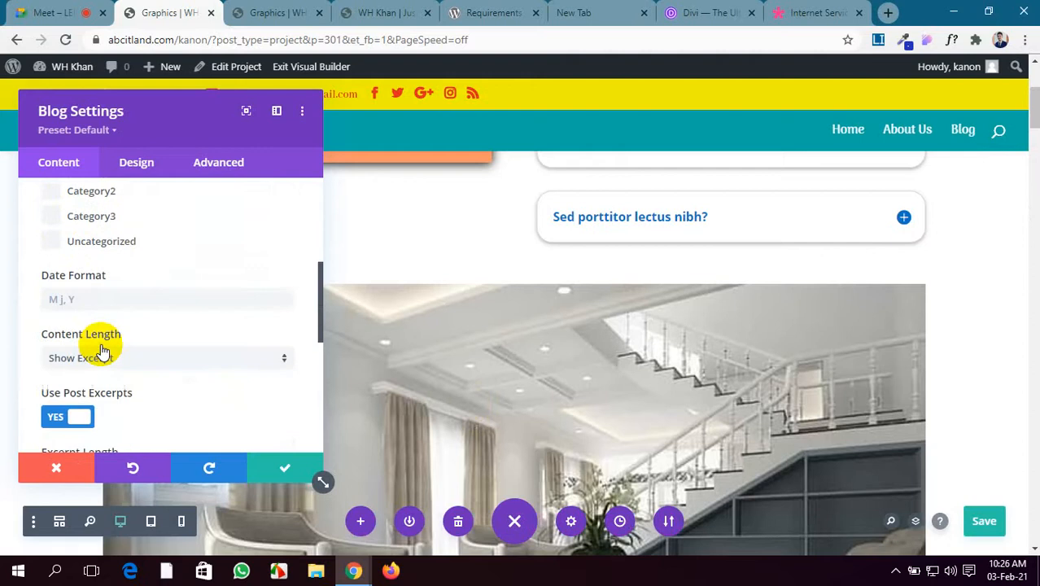
scroll(101, 346, "up", 2)
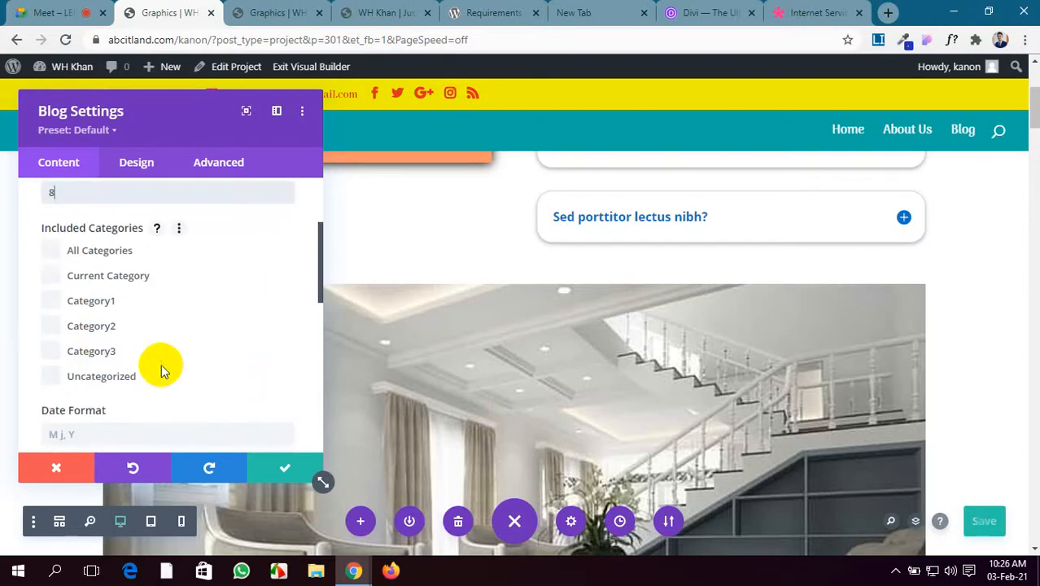
scroll(112, 308, "down", 4)
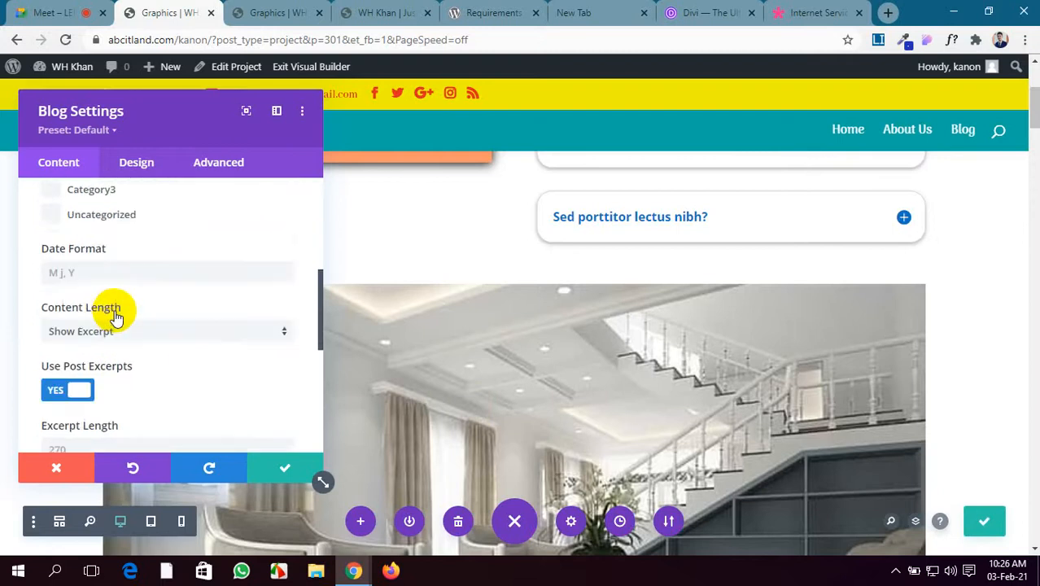
scroll(116, 310, "up", 5)
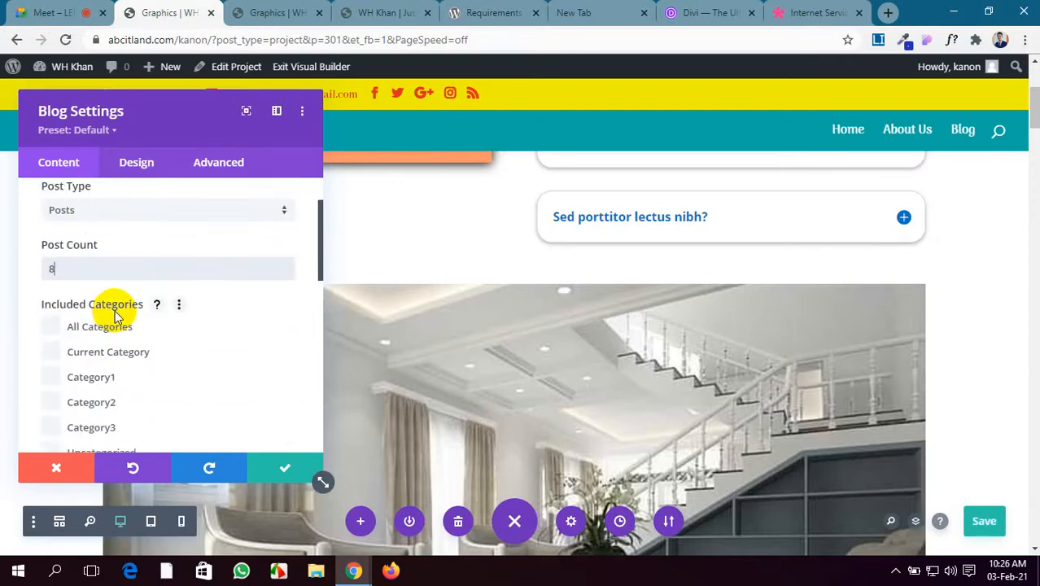
scroll(115, 317, "down", 1)
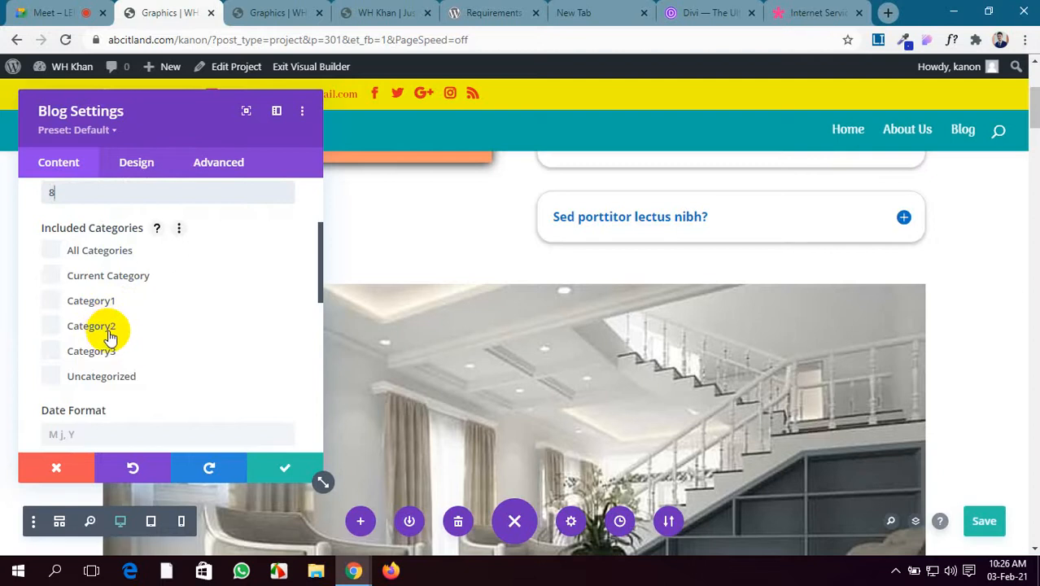
Step: Apply the settings, reload the builder page and restore the unsaved browser backup
left_click(279, 472)
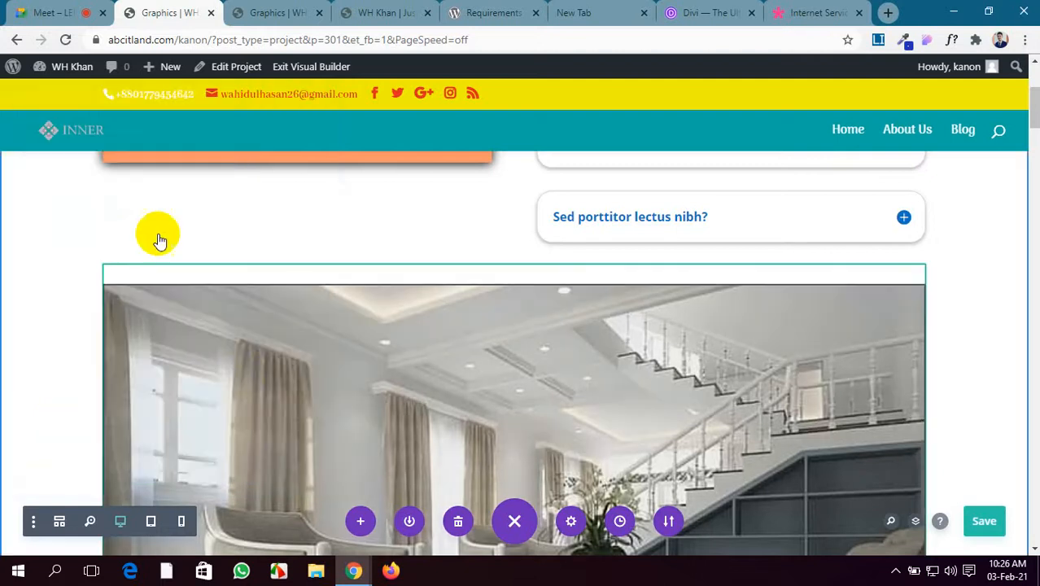
left_click(68, 40)
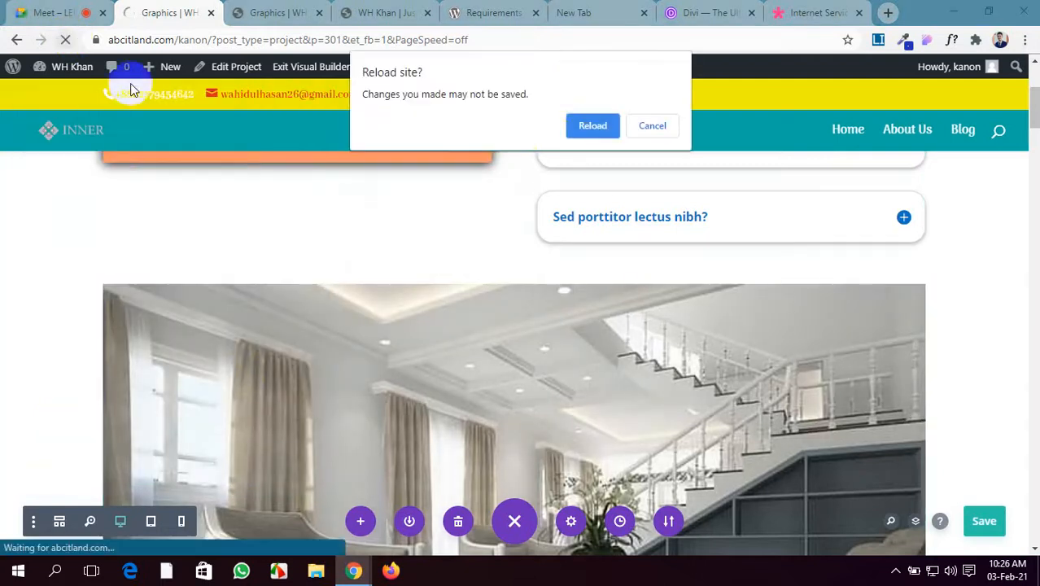
left_click(575, 127)
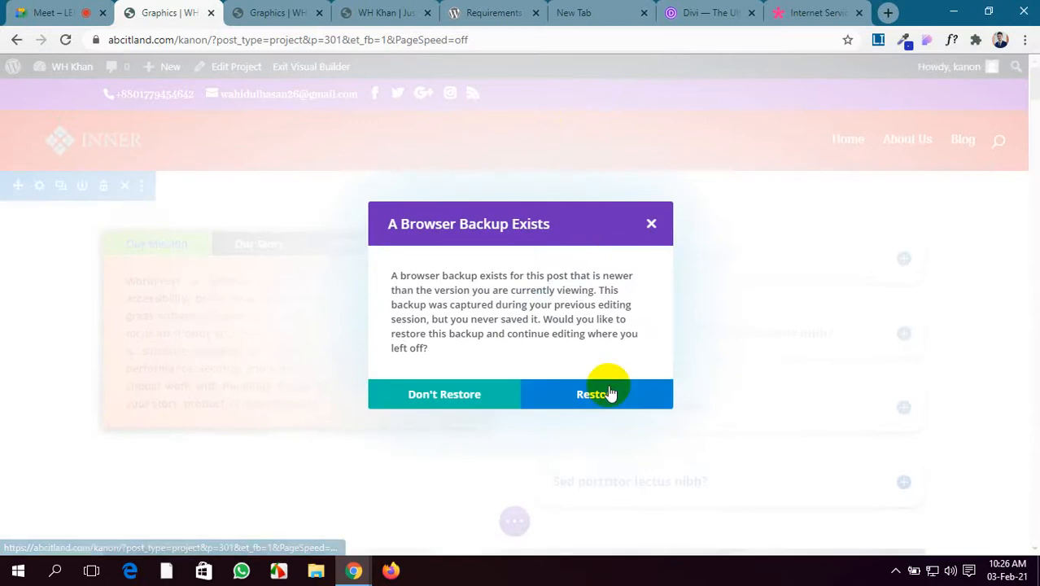
left_click(610, 395)
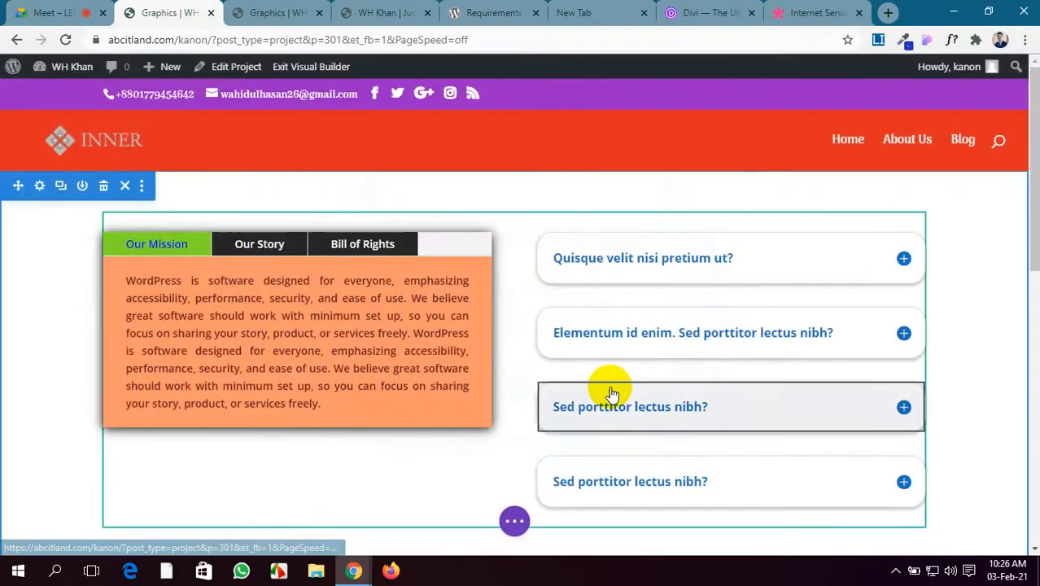
scroll(610, 387, "up", 5)
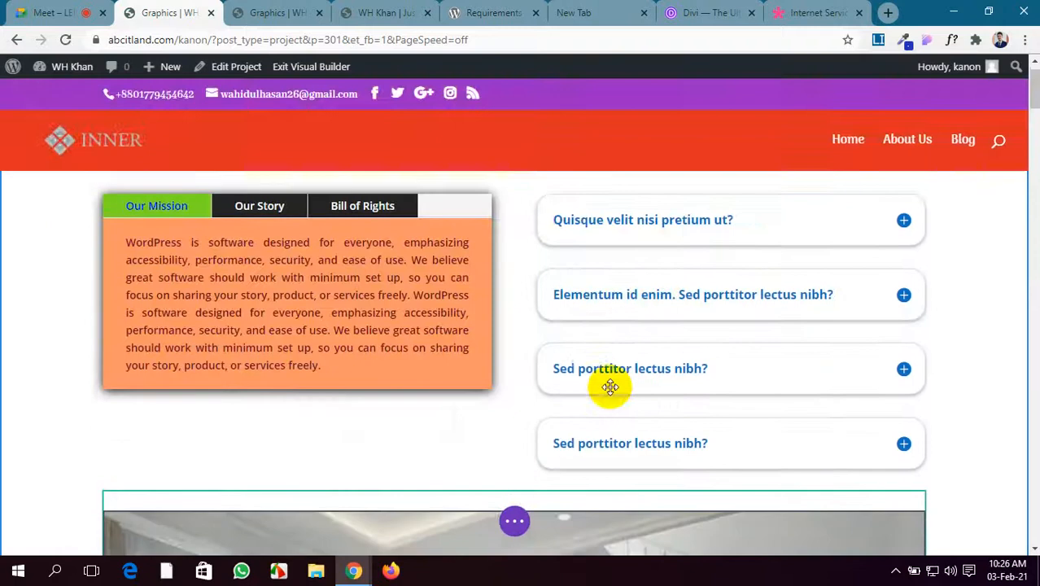
scroll(544, 383, "down", 4)
left_click(541, 383)
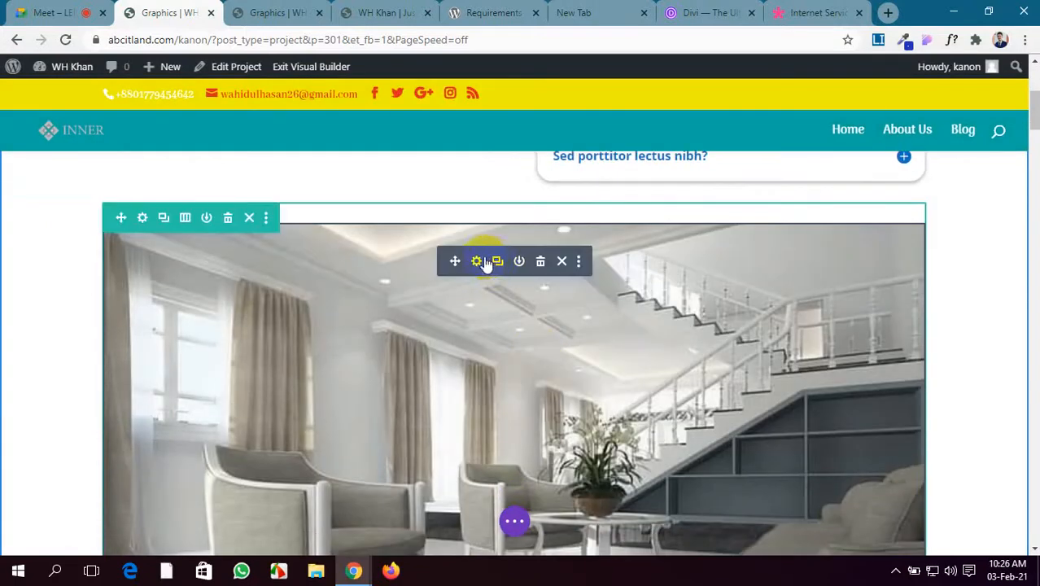
Step: Include Coronavirus, Prime Minister and Sports in the Blog module's categories
left_click(472, 265)
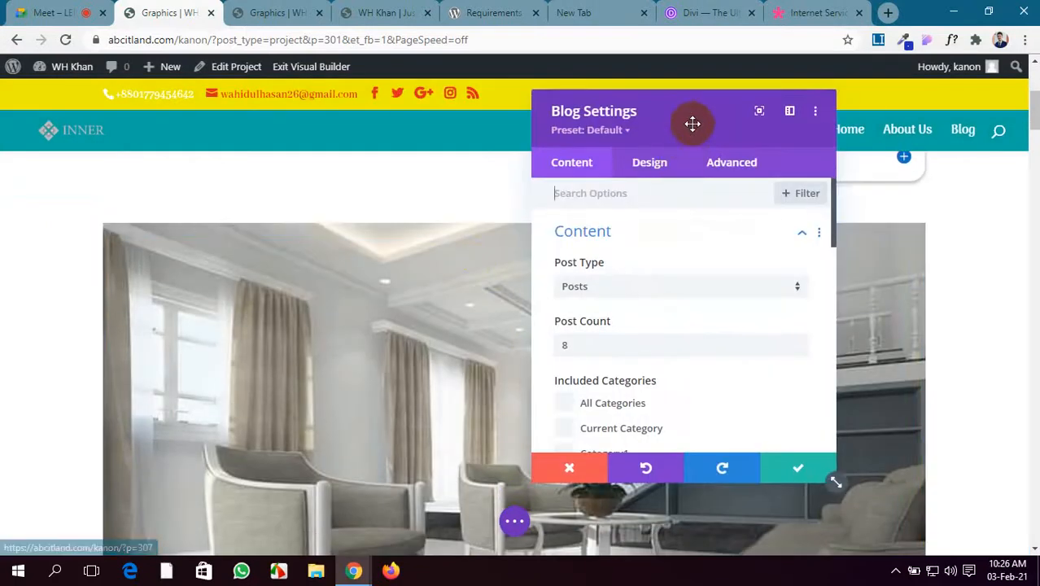
left_click_drag(692, 120, 243, 113)
scroll(223, 344, "down", 5)
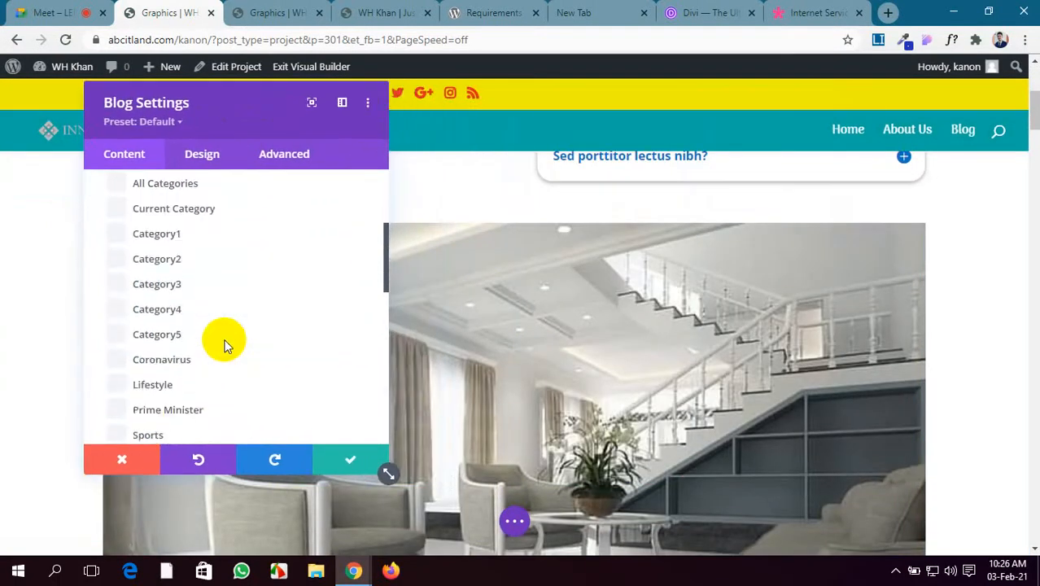
scroll(223, 345, "up", 2)
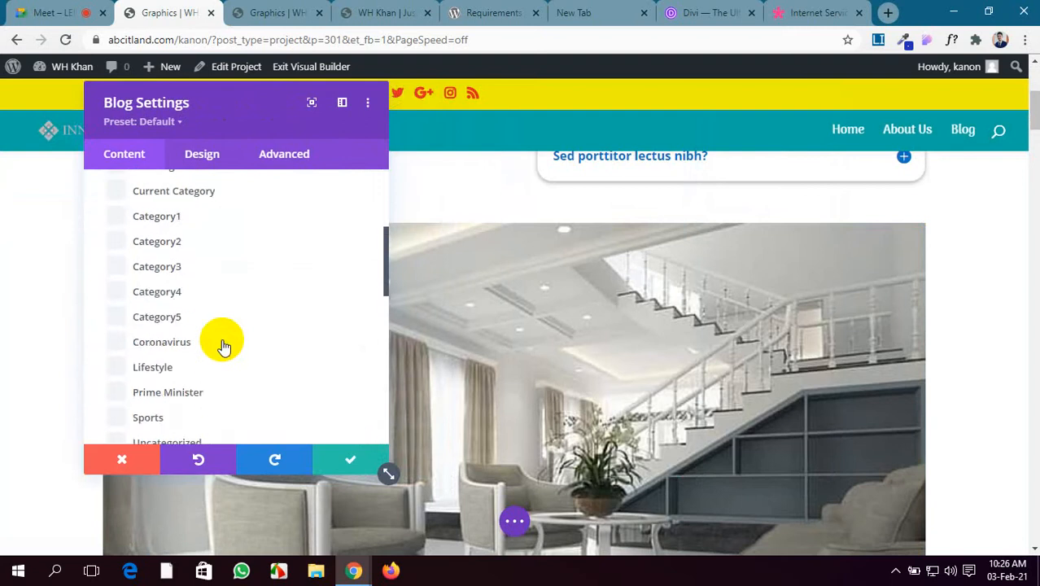
scroll(211, 343, "up", 2)
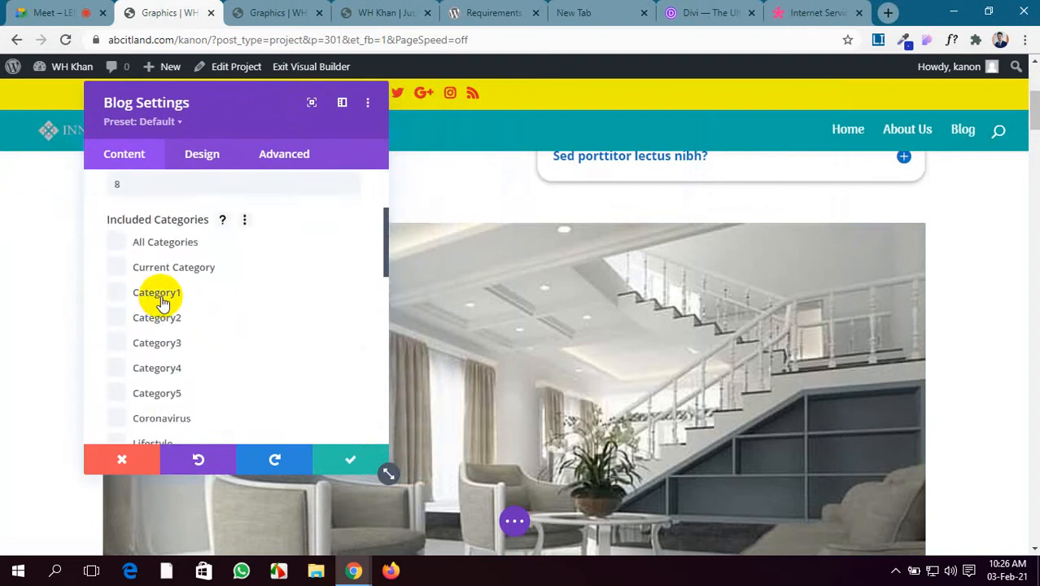
scroll(163, 303, "down", 4)
left_click_drag(234, 102, 176, 92)
scroll(594, 357, "up", 3)
scroll(593, 357, "down", 4)
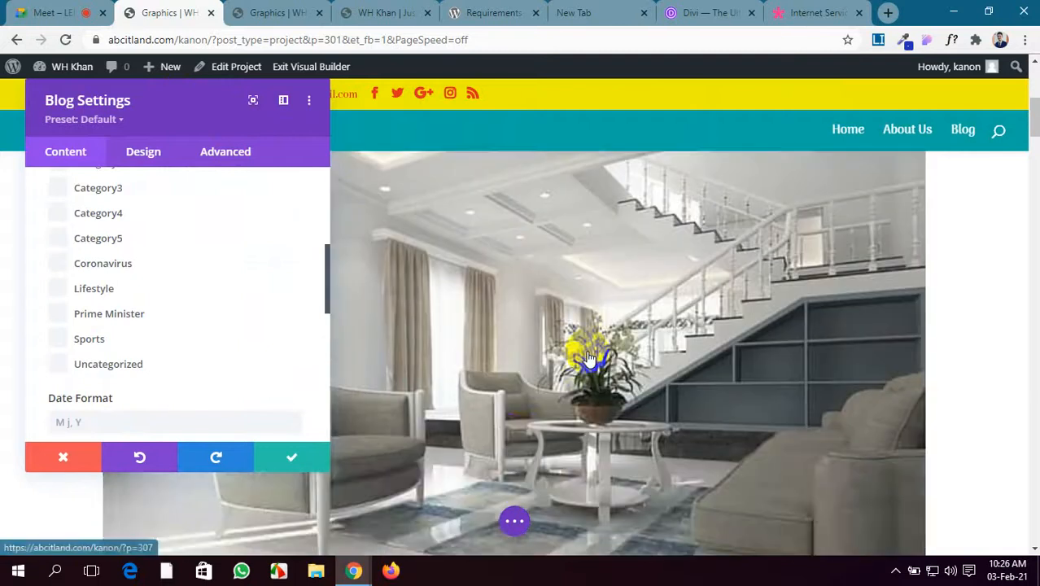
scroll(591, 358, "up", 2)
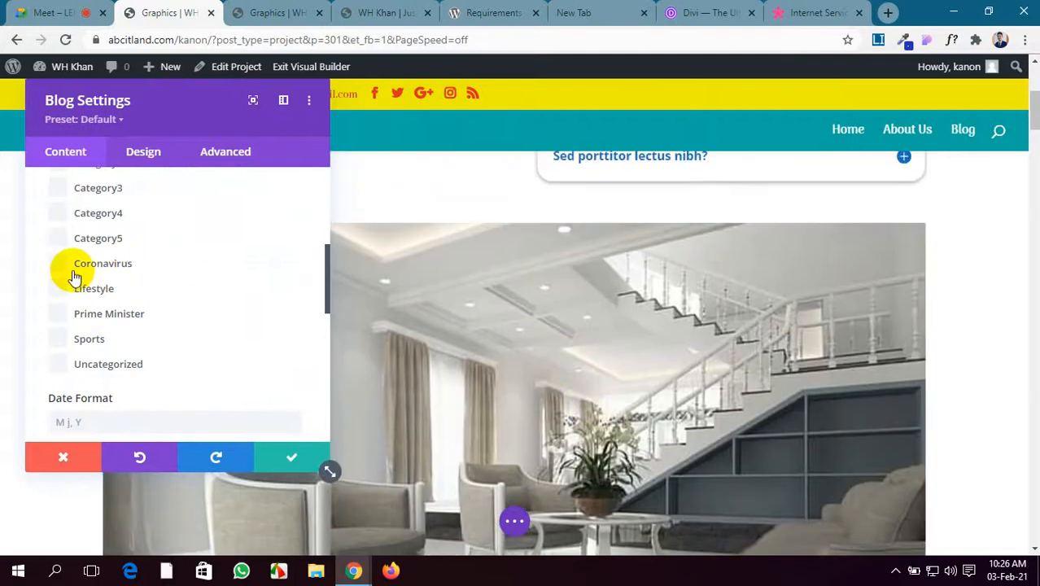
left_click(62, 267)
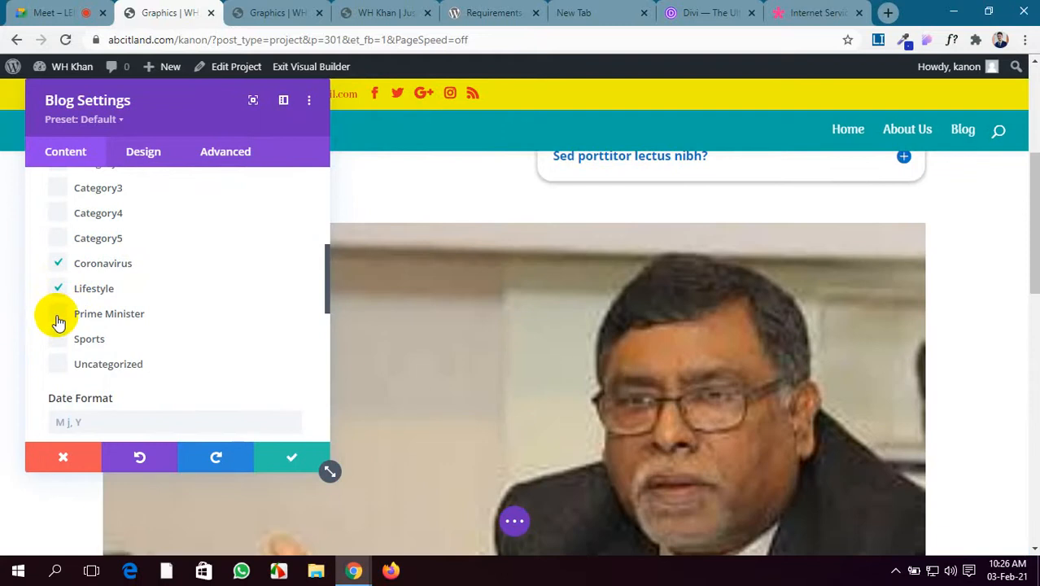
left_click(58, 316)
left_click(58, 341)
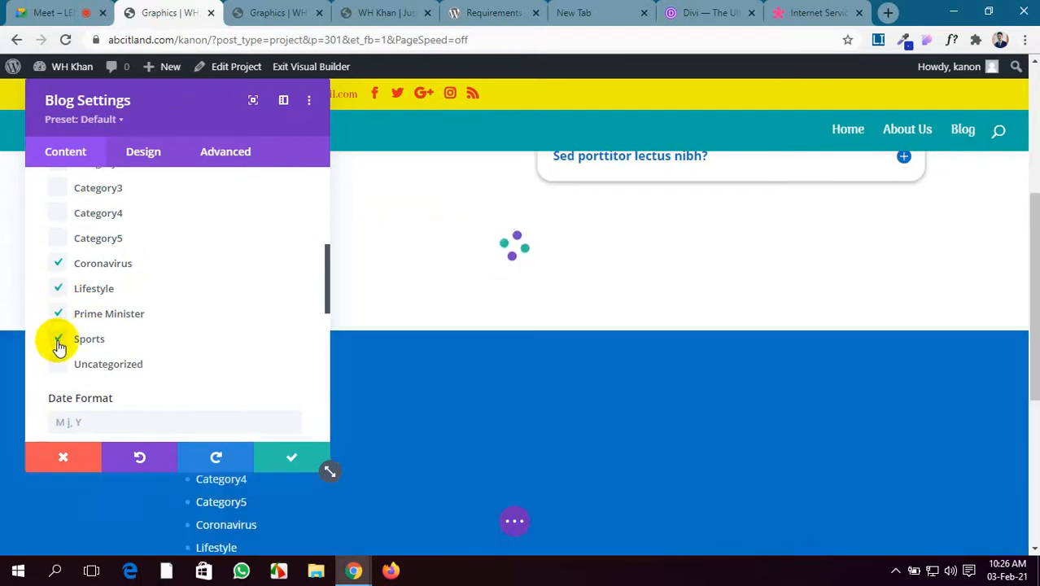
Step: Also include Category1, Category2, Category3 and Category4 in the blog
scroll(58, 344, "up", 1)
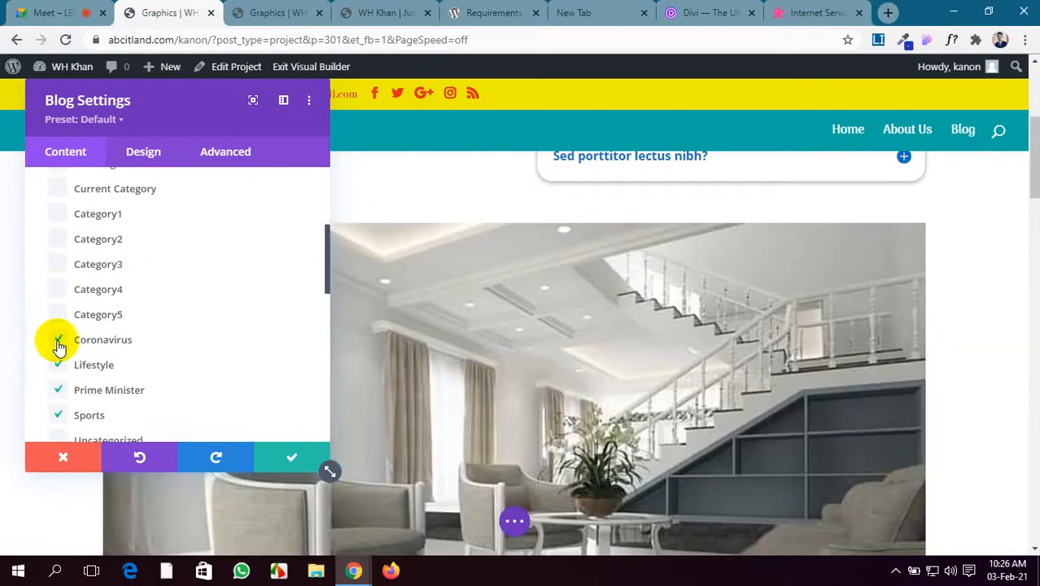
left_click(58, 214)
left_click(58, 238)
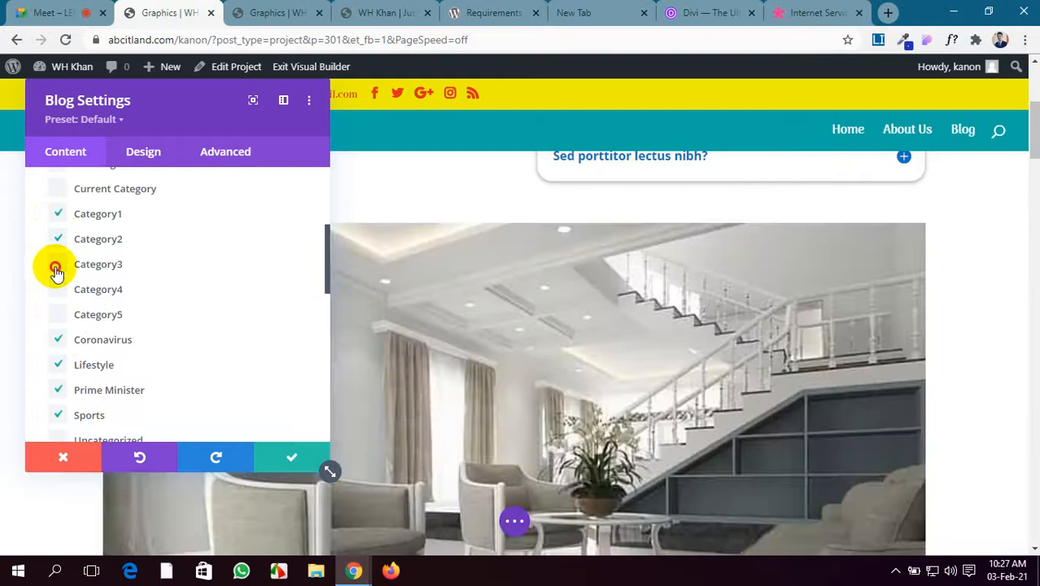
left_click(58, 263)
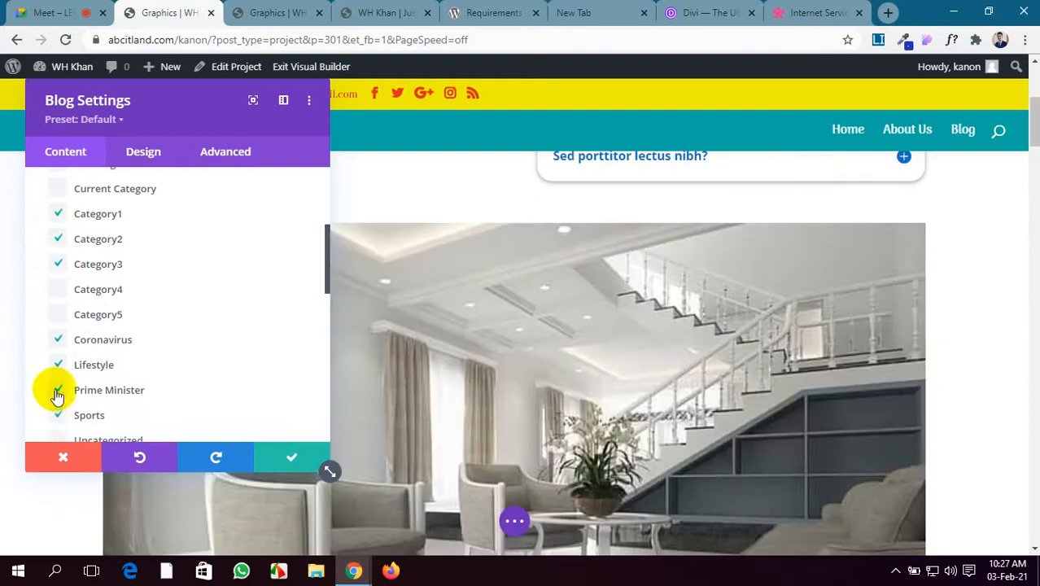
left_click(59, 289)
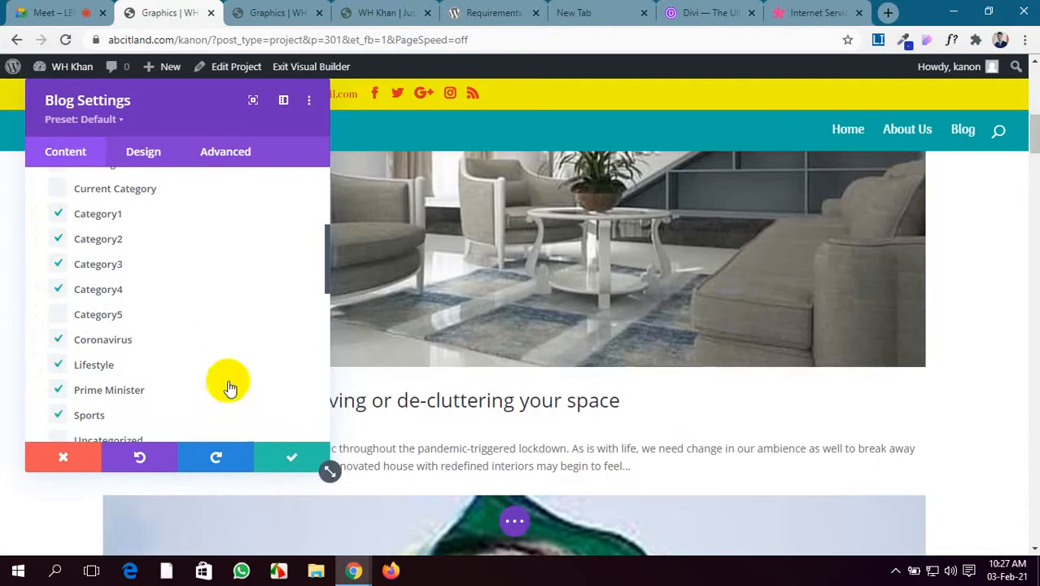
scroll(214, 342, "down", 2)
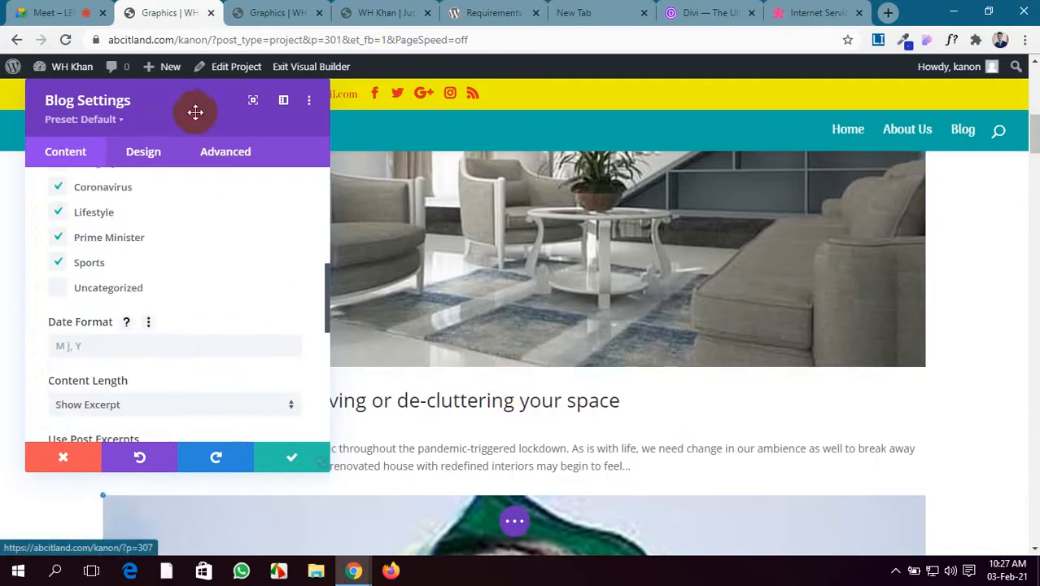
Step: Switch the blog's post content setting to show full content
left_click_drag(171, 108, 723, 125)
scroll(374, 355, "down", 1)
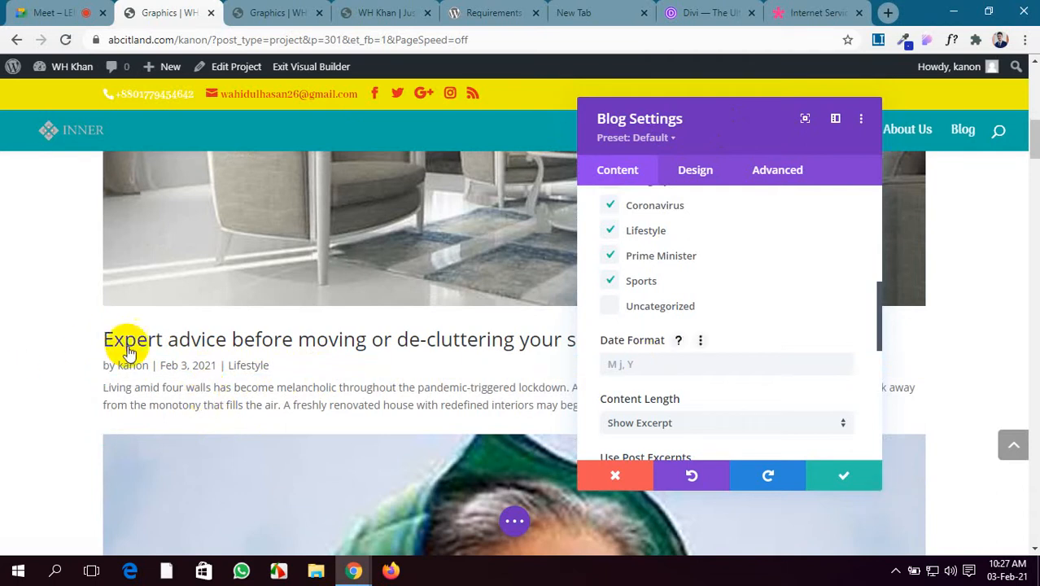
scroll(722, 355, "down", 1)
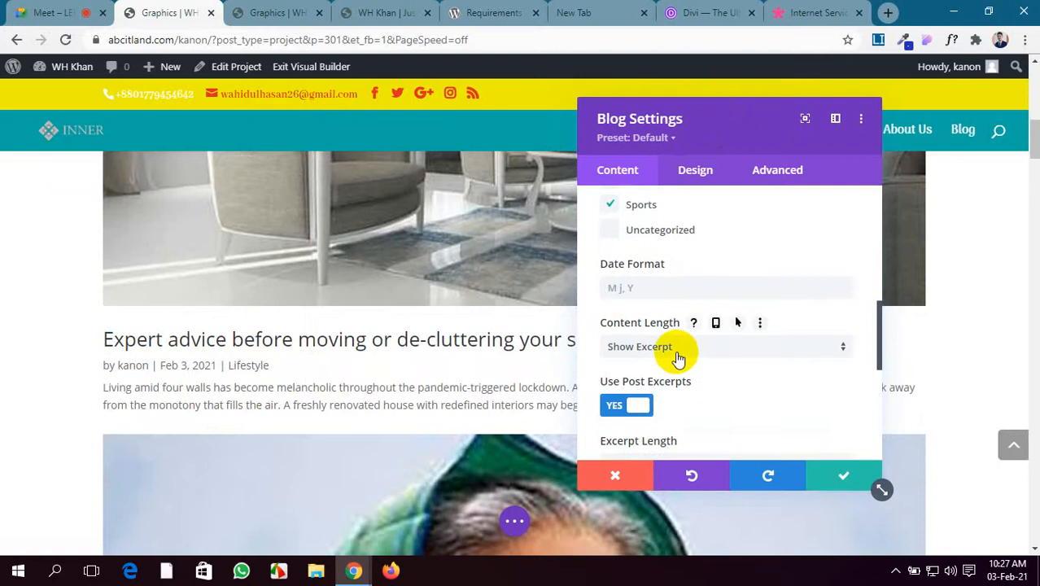
scroll(278, 387, "down", 1)
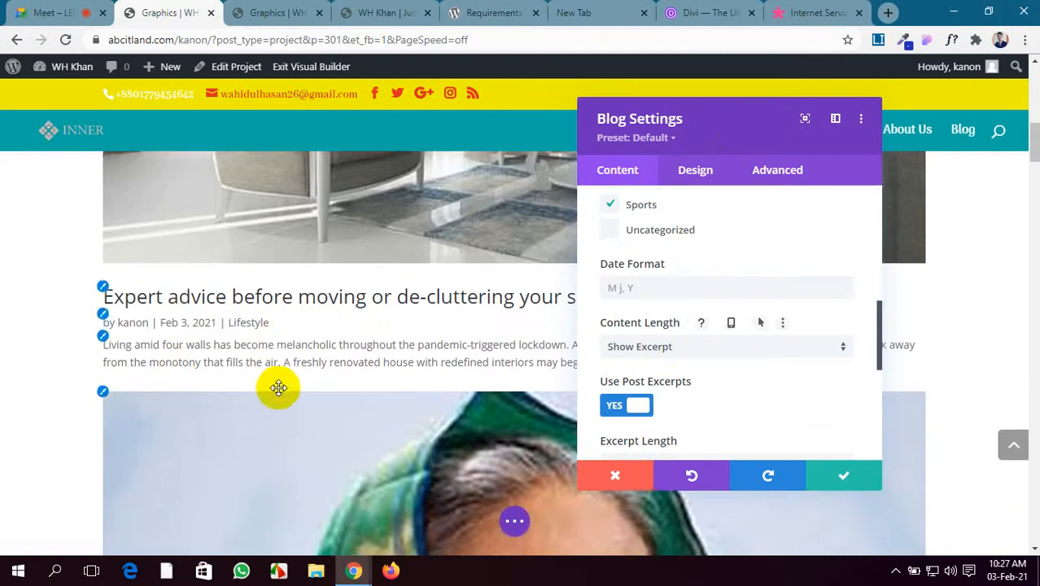
scroll(278, 388, "down", 3)
scroll(278, 388, "up", 2)
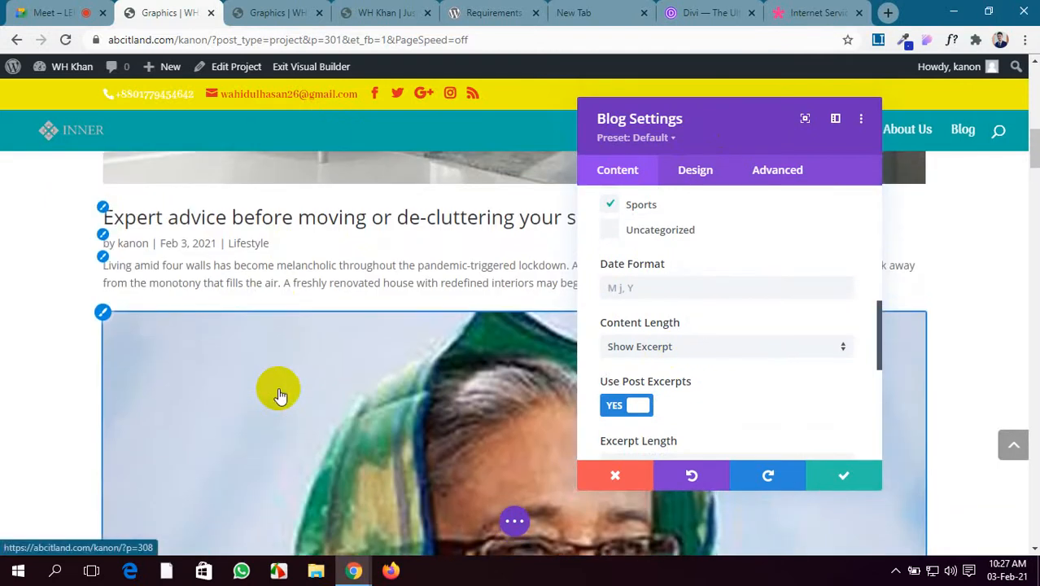
left_click(768, 349)
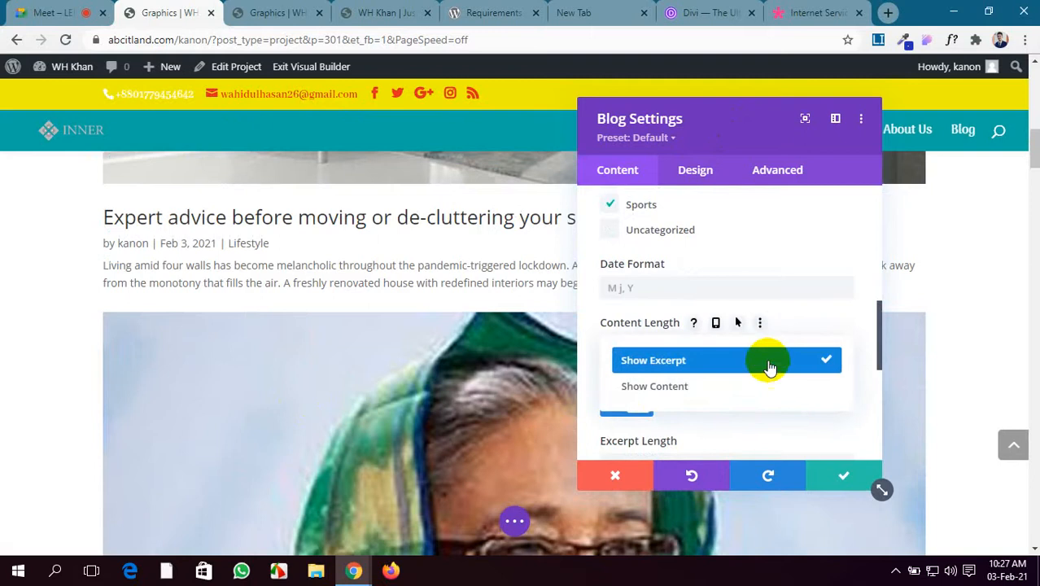
left_click(761, 387)
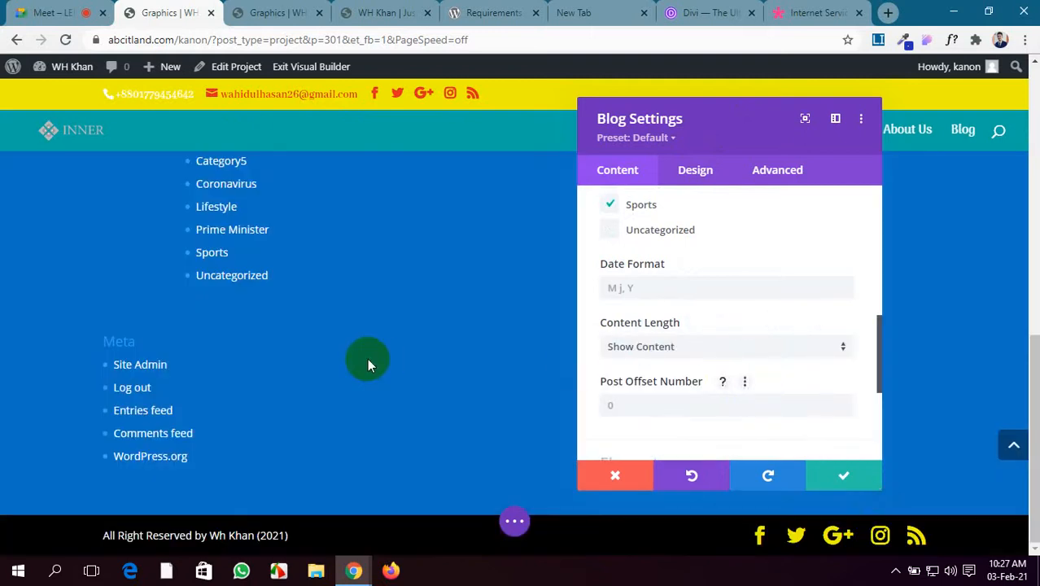
Step: Switch the blog's post content back to showing excerpts
scroll(367, 358, "down", 3)
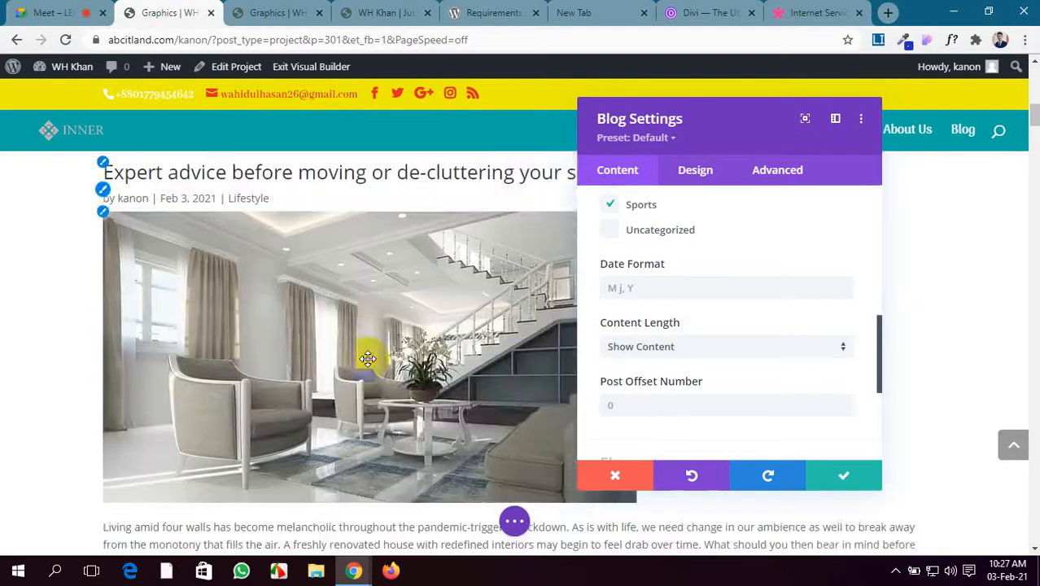
scroll(368, 358, "down", 3)
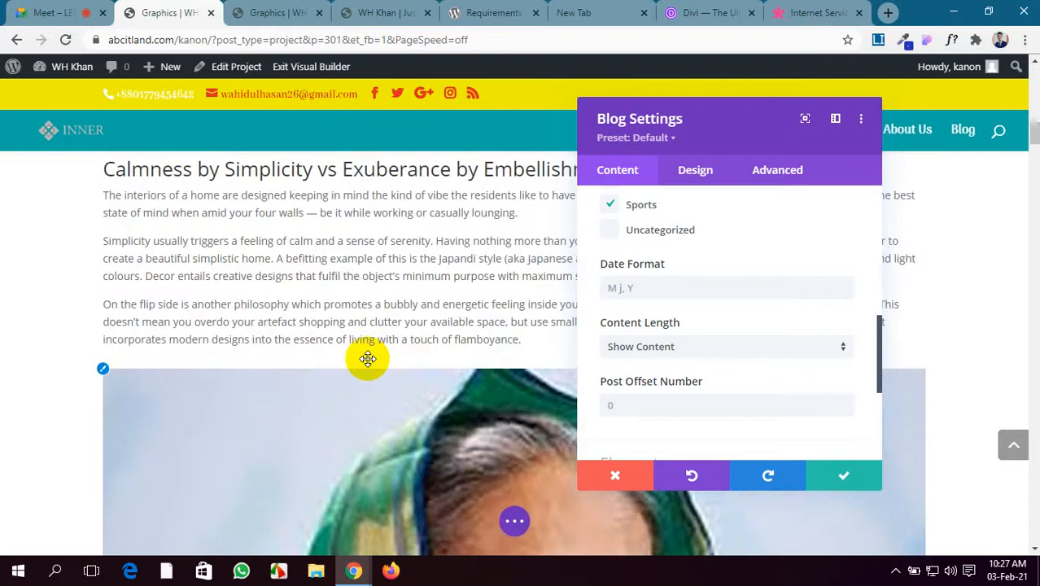
scroll(368, 358, "down", 9)
scroll(368, 358, "up", 7)
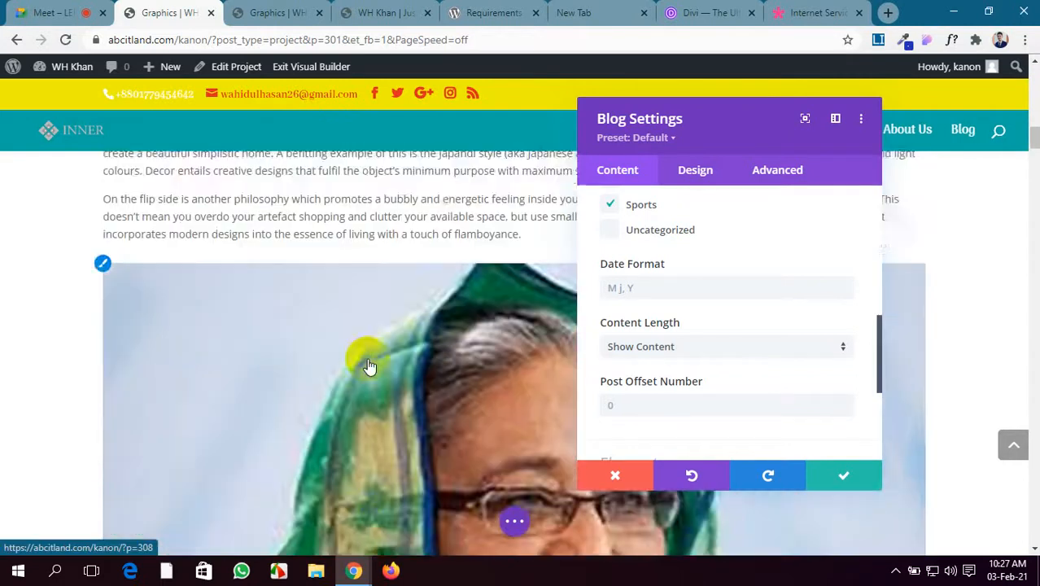
scroll(368, 365, "up", 2)
left_click(713, 349)
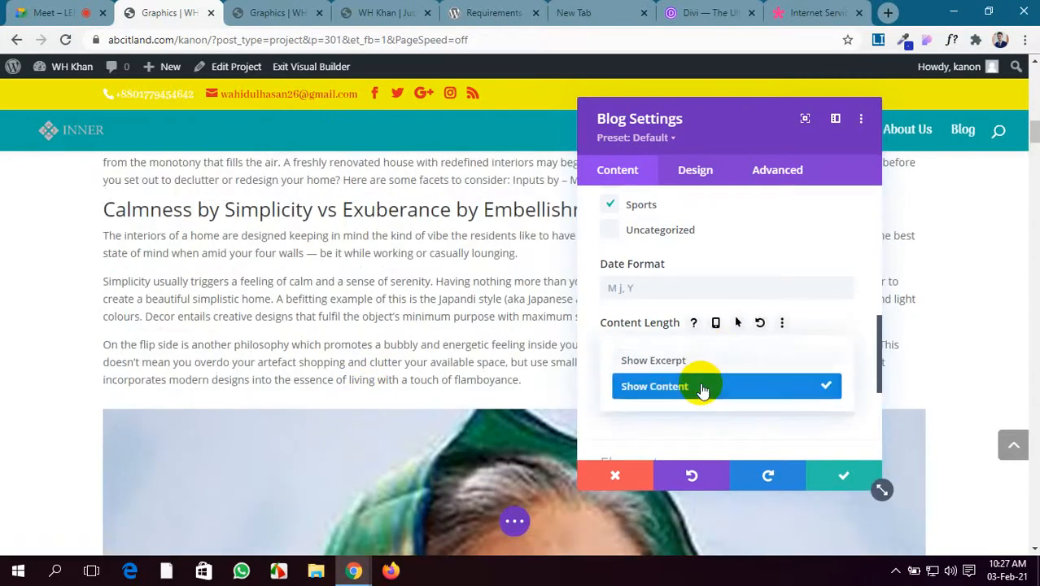
left_click(703, 359)
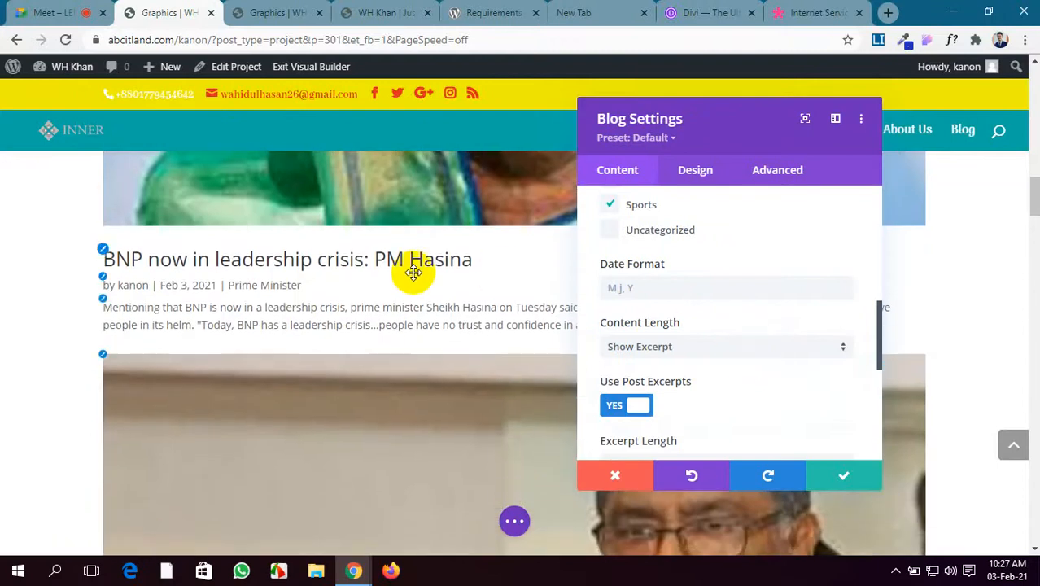
Step: Clear the custom excerpt length so it reverts to the default 270
scroll(676, 295, "down", 1)
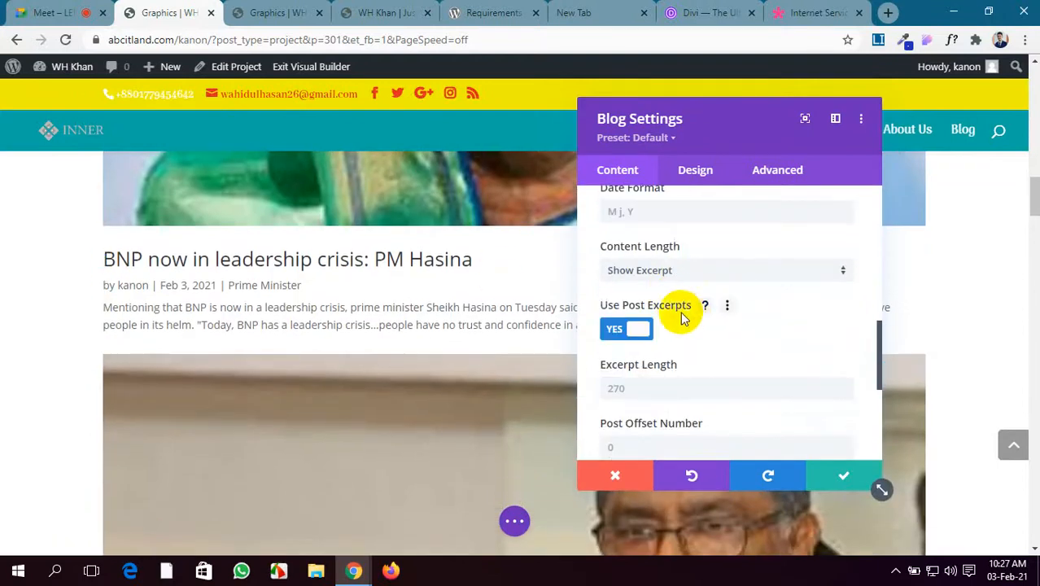
scroll(682, 318, "down", 1)
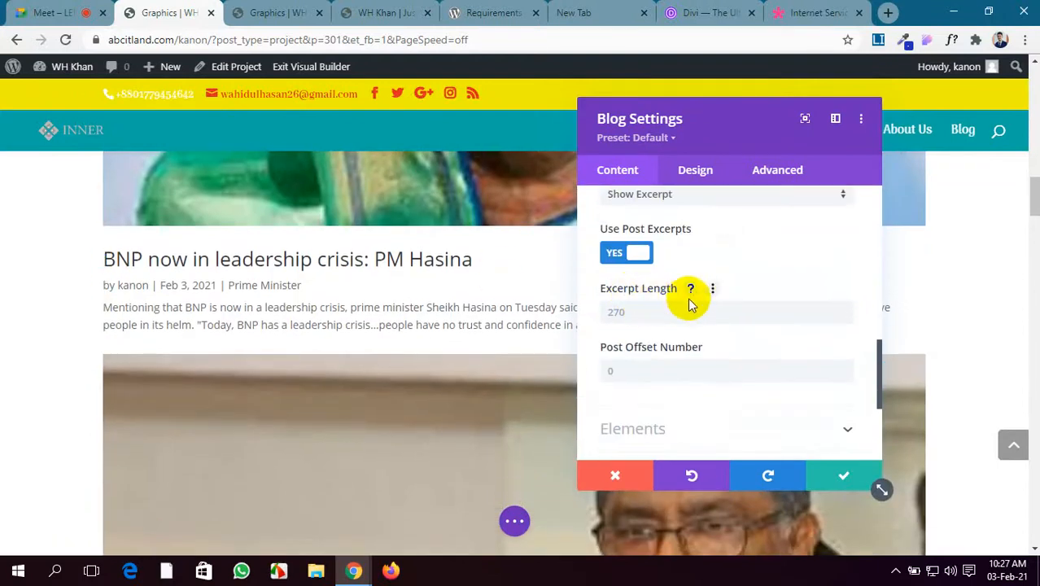
left_click(649, 312)
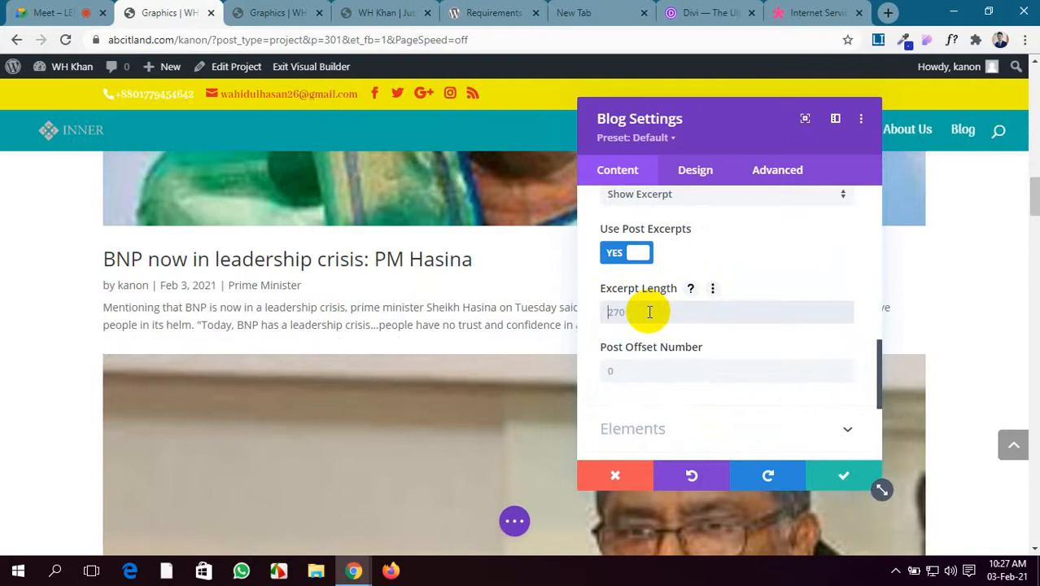
type("100")
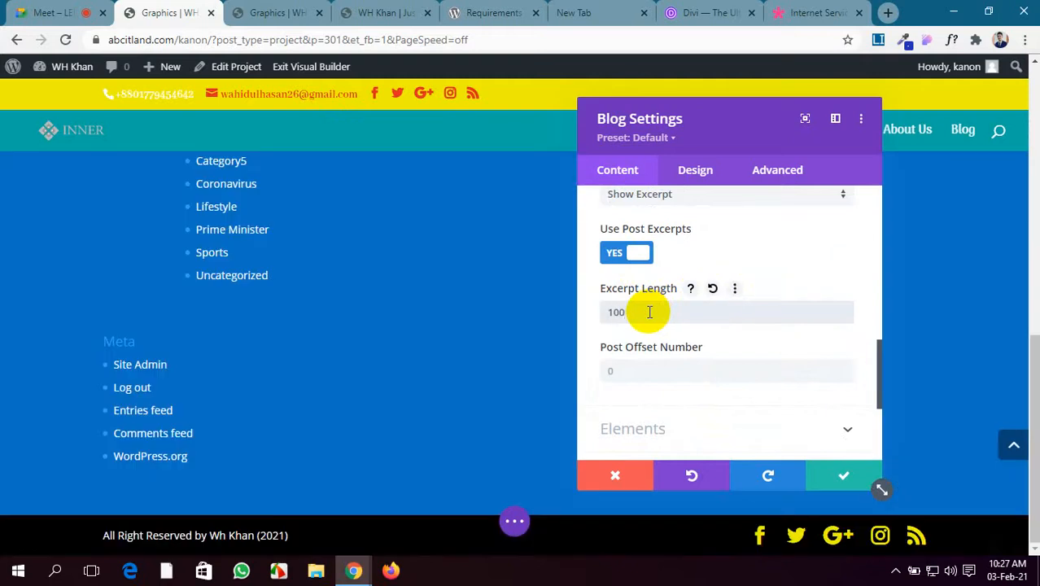
scroll(311, 342, "up", 10)
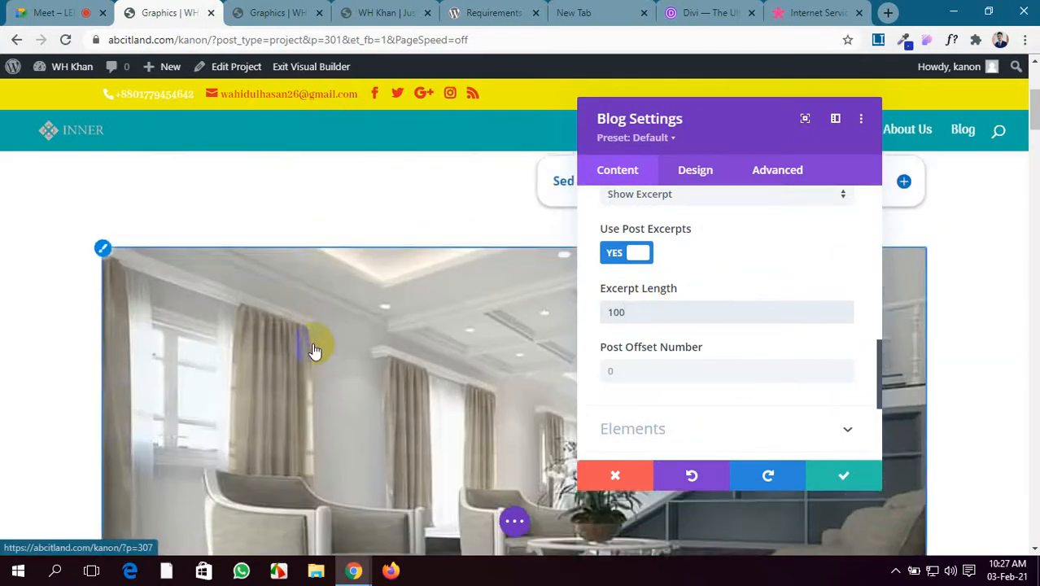
scroll(312, 351, "down", 5)
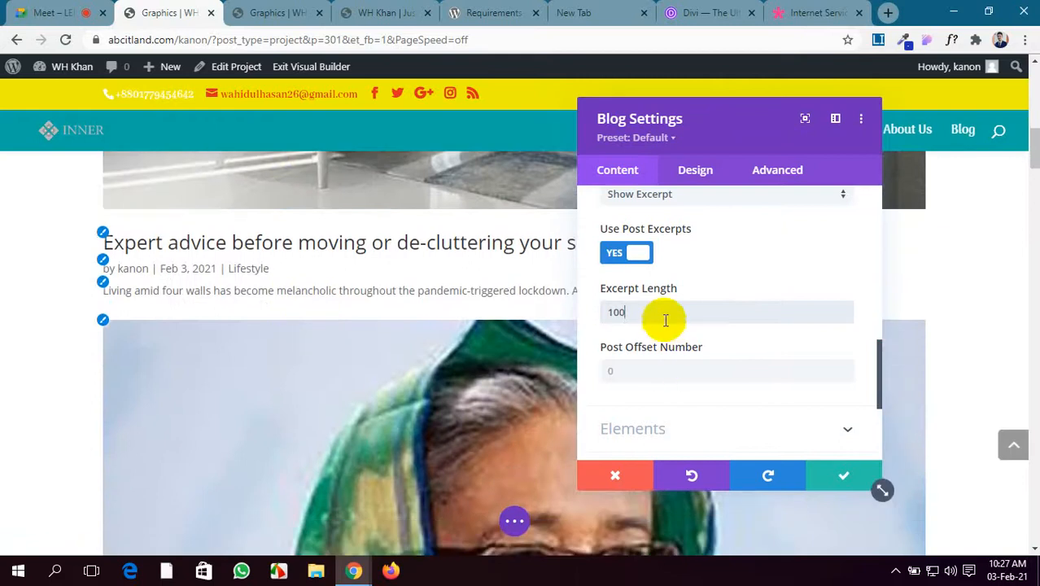
key("BackSpace")
key("BackSpace")
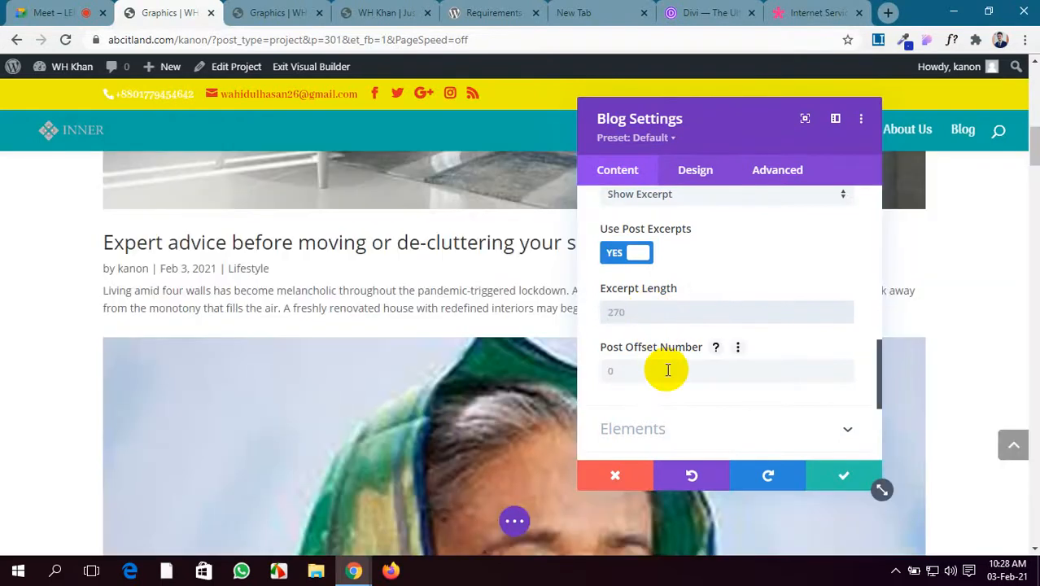
scroll(667, 371, "down", 2)
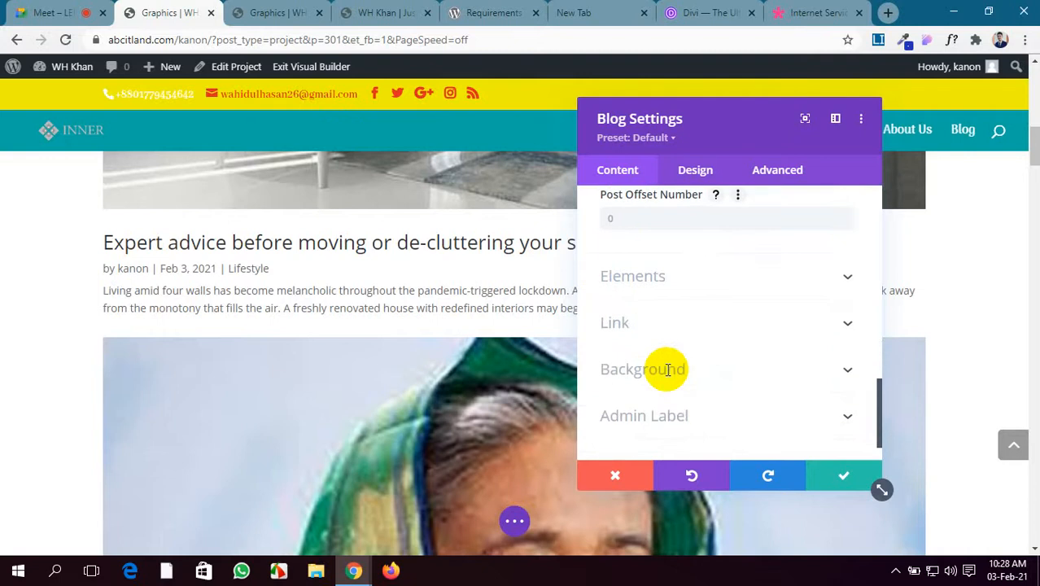
Step: Set the Blog module's Design layout to Grid
left_click(685, 277)
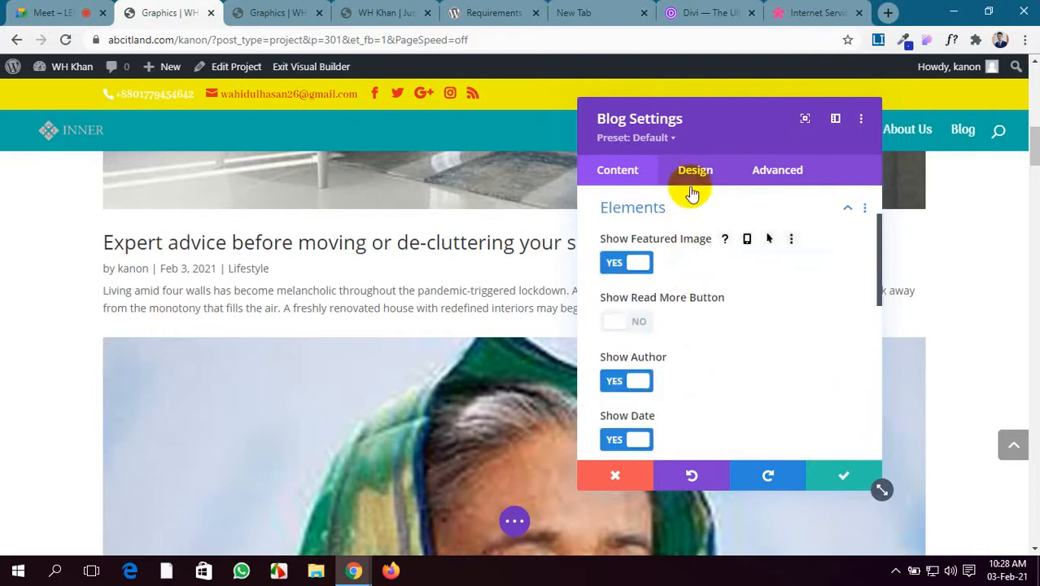
left_click(693, 171)
left_click(690, 244)
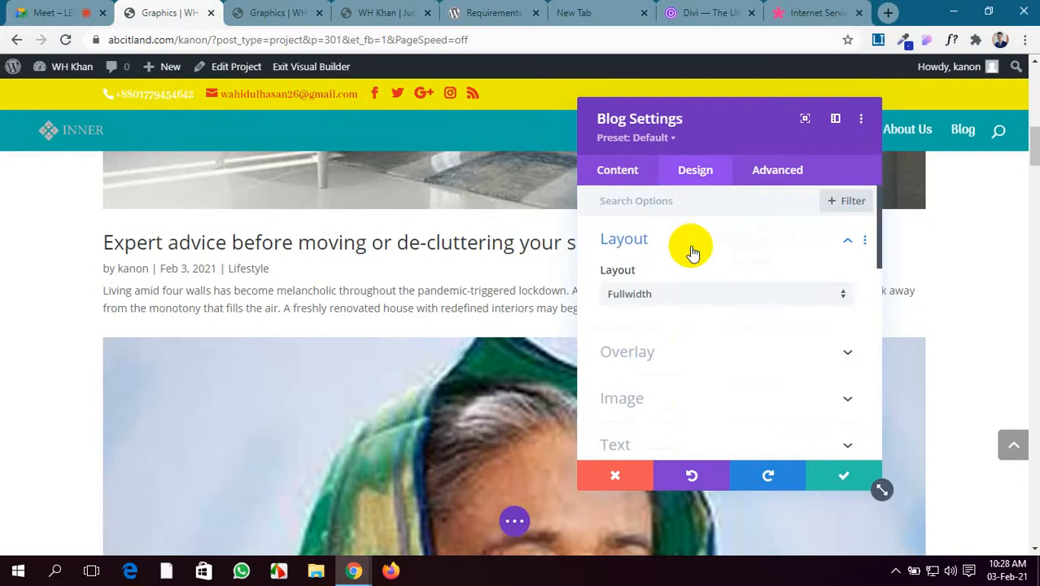
left_click(689, 287)
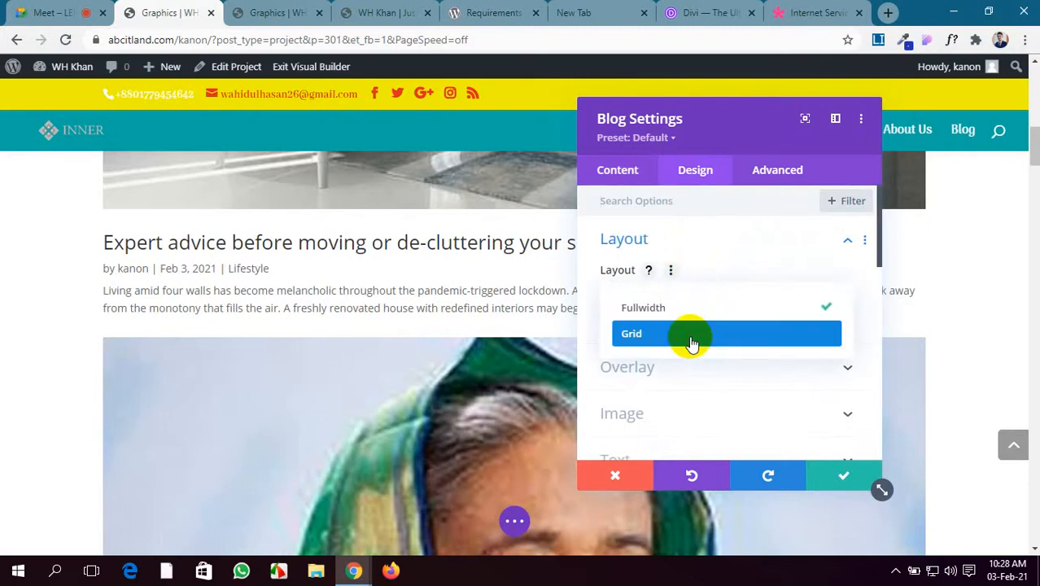
left_click(690, 335)
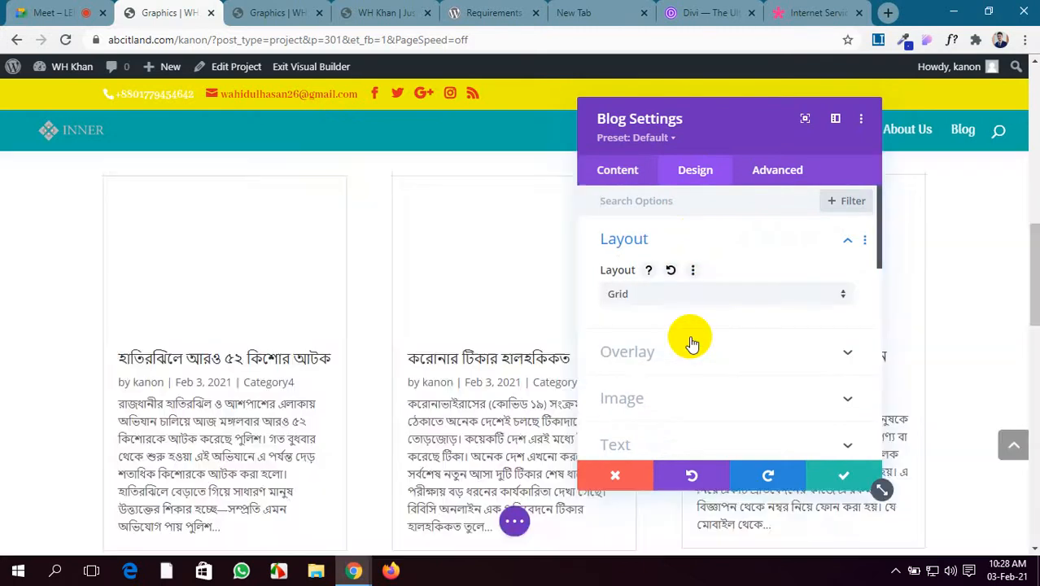
Step: Scroll the preview to check the grid of post cards
left_click(58, 12)
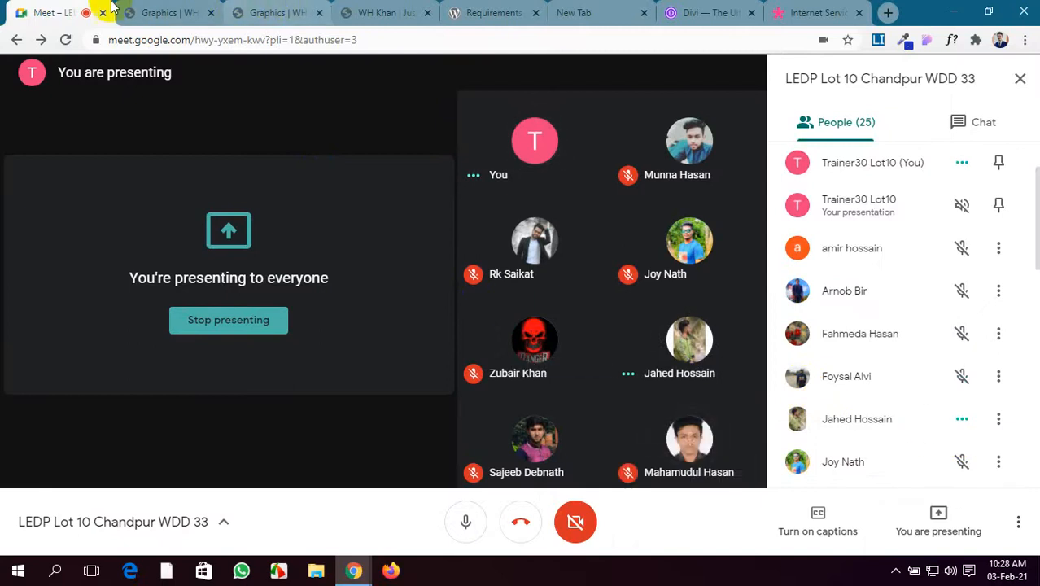
left_click(189, 8)
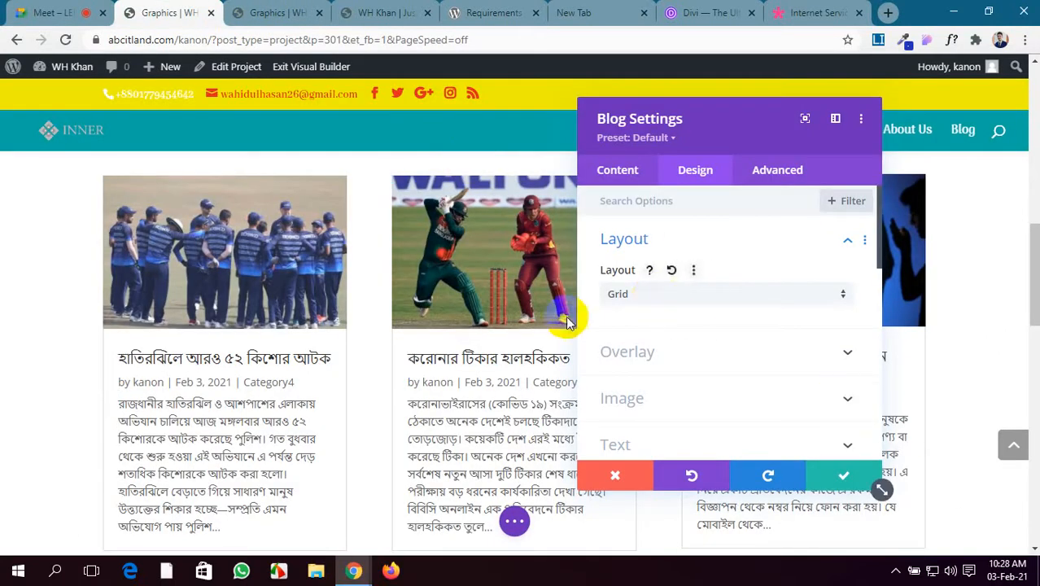
scroll(406, 371, "down", 5)
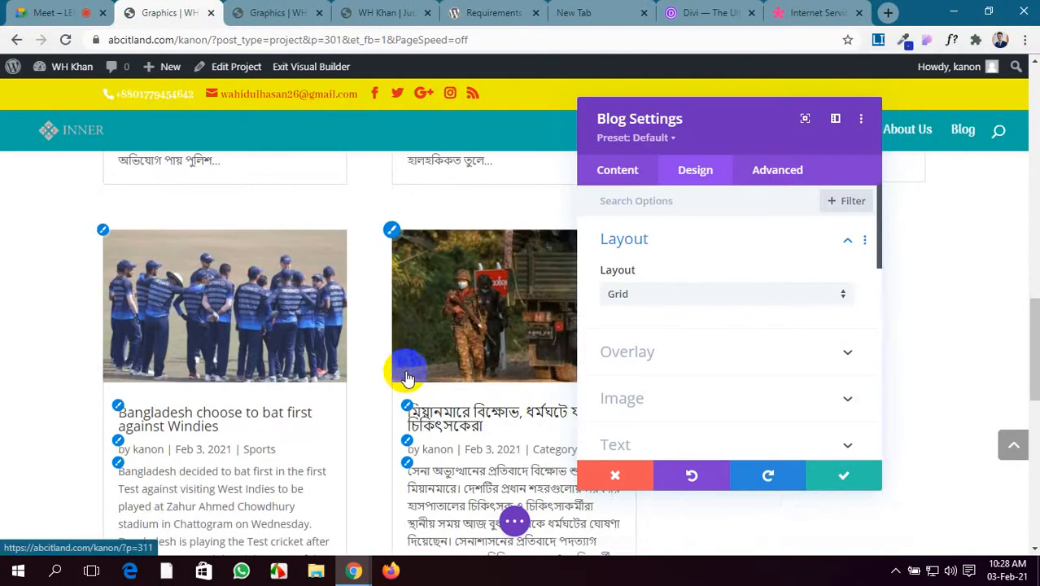
scroll(406, 371, "up", 2)
scroll(406, 371, "up", 1)
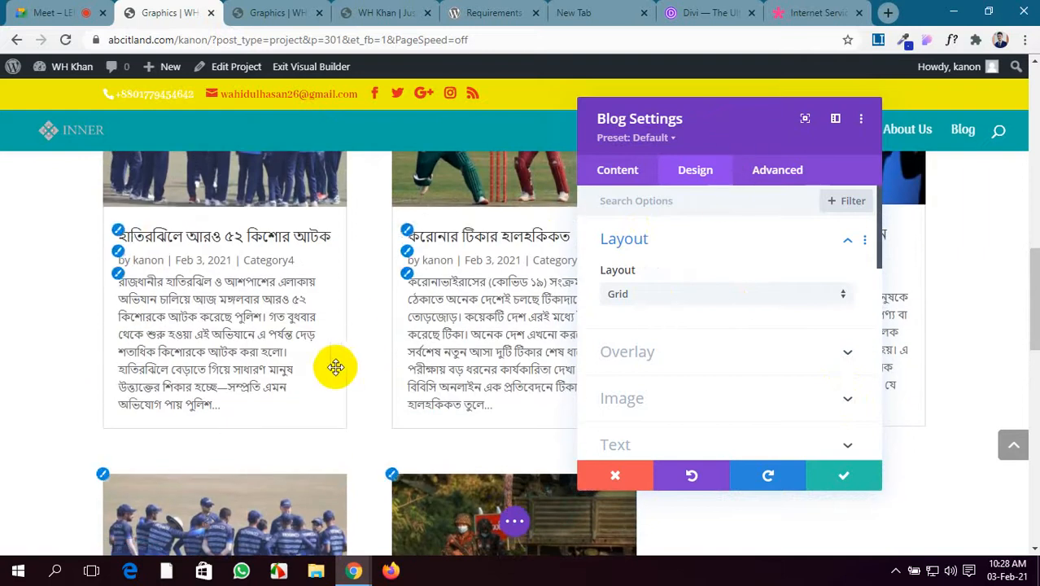
scroll(340, 366, "down", 3)
scroll(335, 368, "down", 10)
scroll(336, 367, "up", 12)
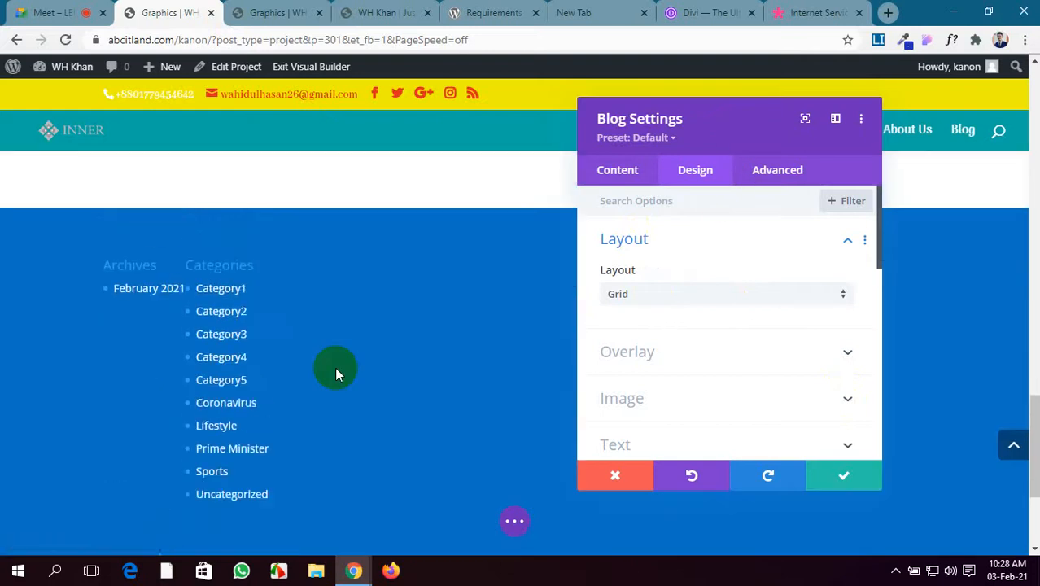
scroll(335, 368, "down", 6)
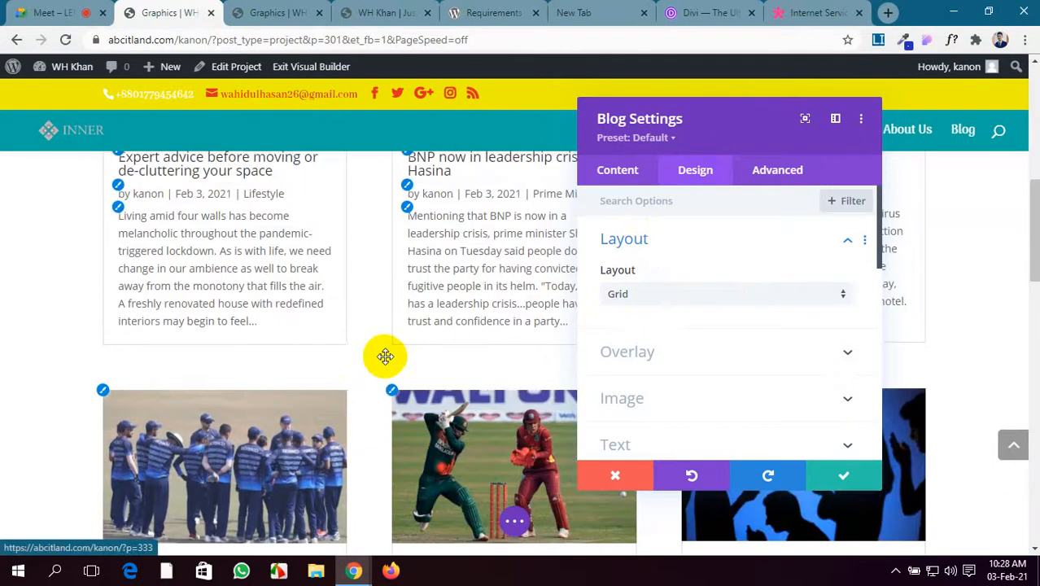
scroll(387, 364, "down", 3)
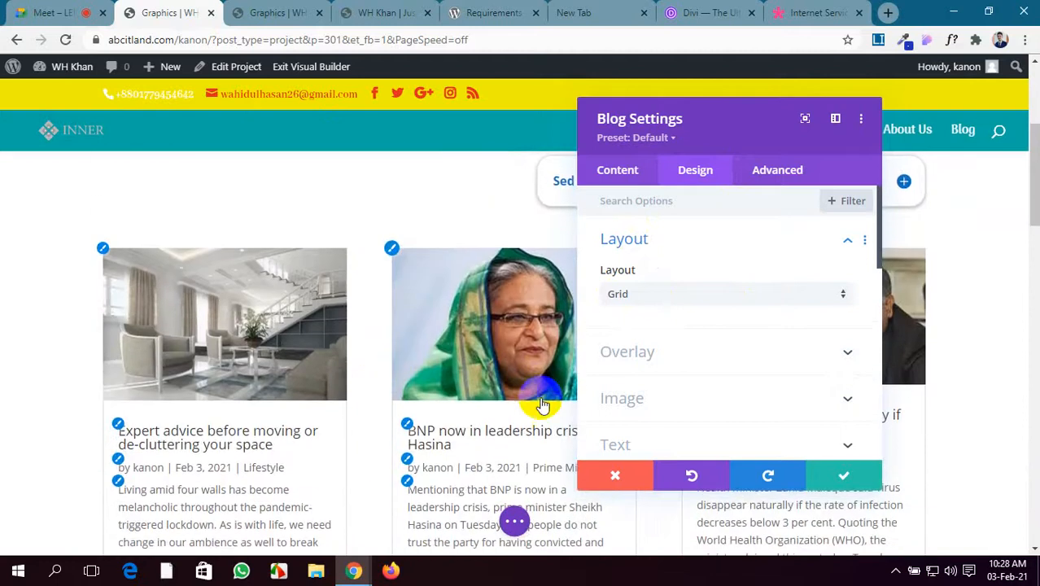
scroll(359, 383, "down", 4)
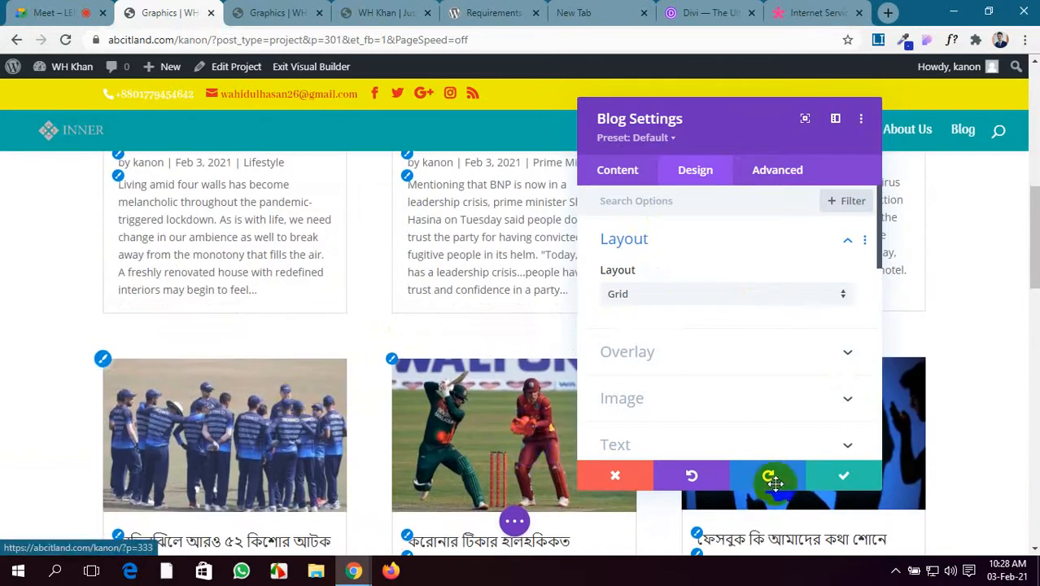
scroll(361, 431, "down", 1)
scroll(359, 436, "down", 3)
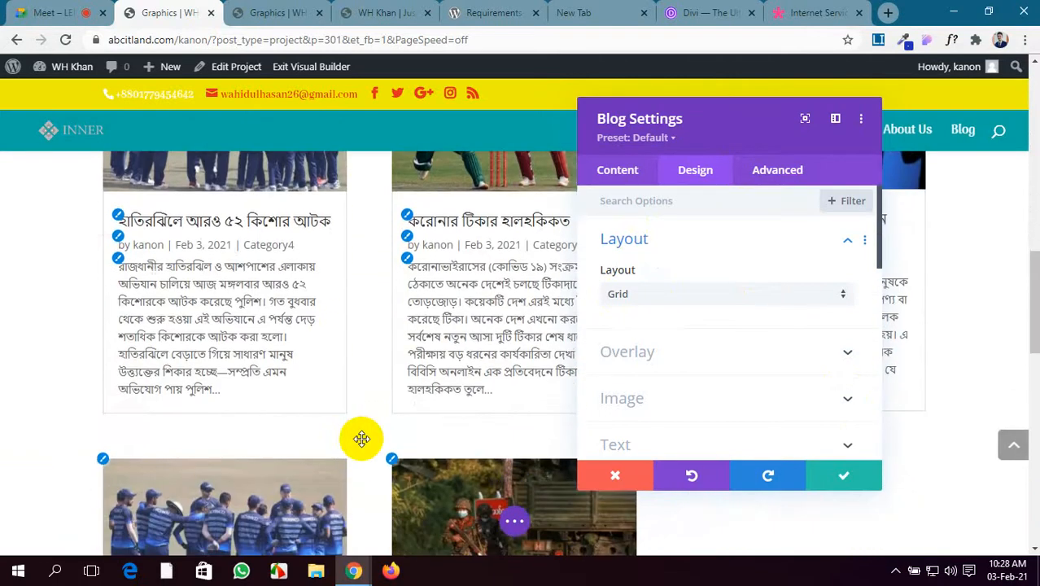
scroll(359, 436, "up", 2)
scroll(643, 391, "down", 1)
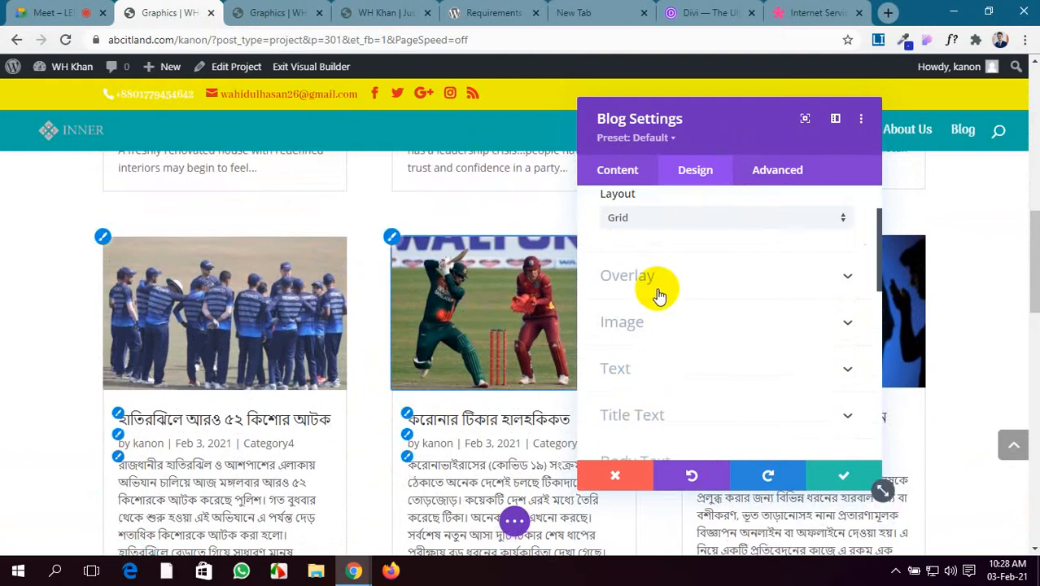
scroll(657, 293, "up", 1)
left_click(630, 173)
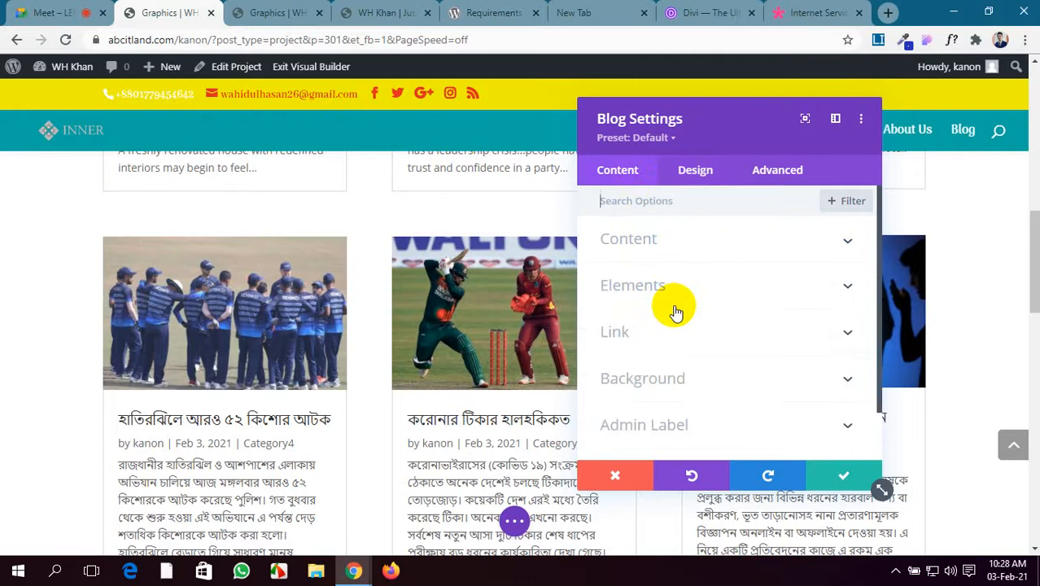
Step: Change the Blog module's post count from 8 to 6
left_click(708, 257)
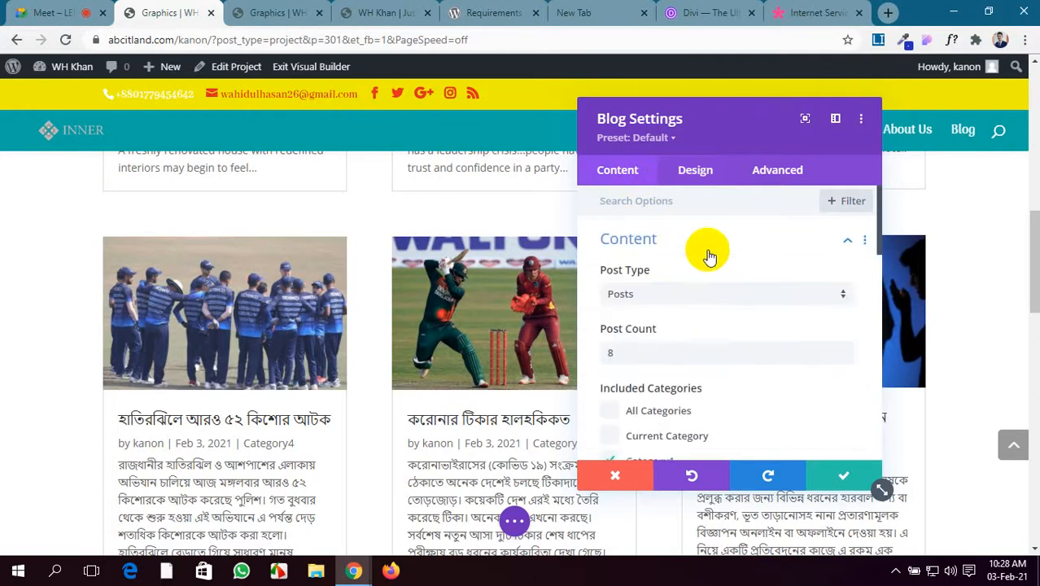
left_click(636, 350)
key("BackSpace")
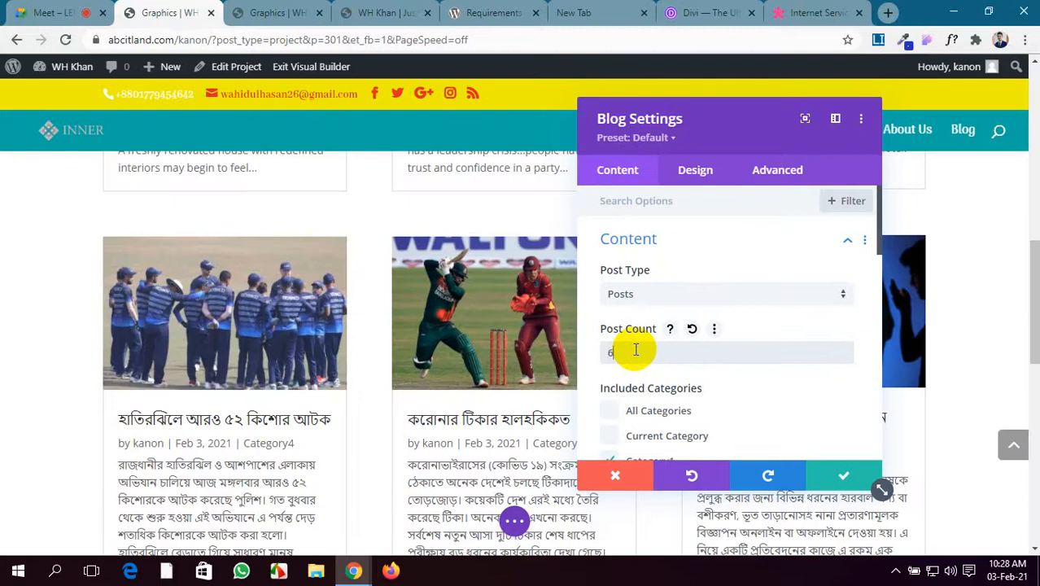
left_click(516, 521)
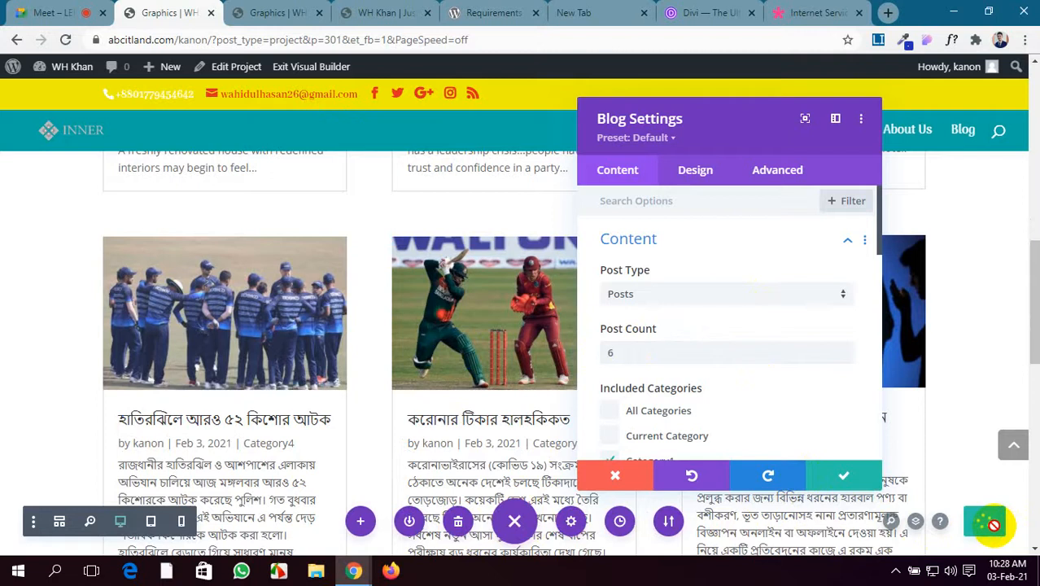
left_click(275, 12)
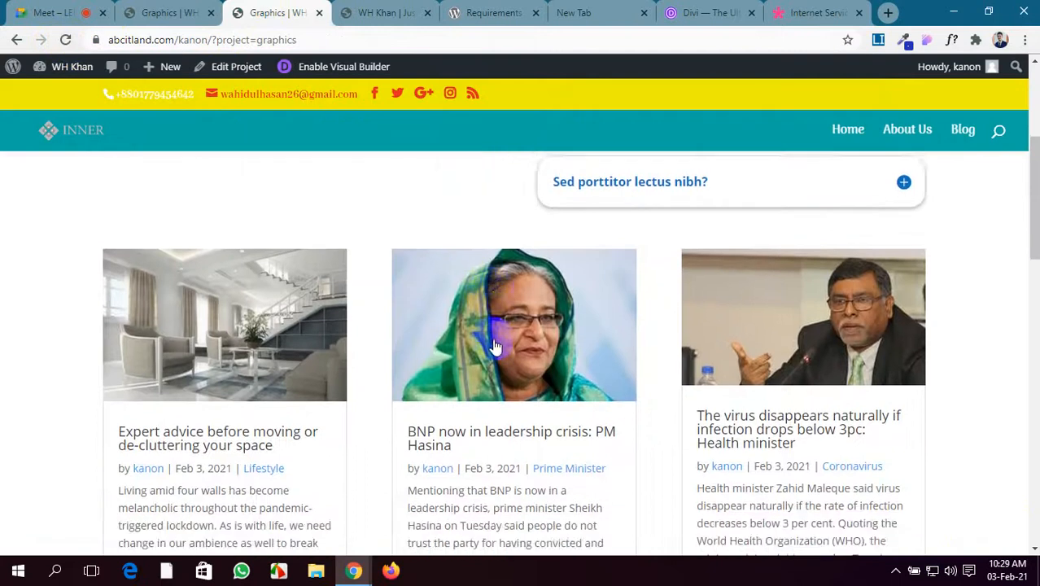
scroll(494, 346, "down", 8)
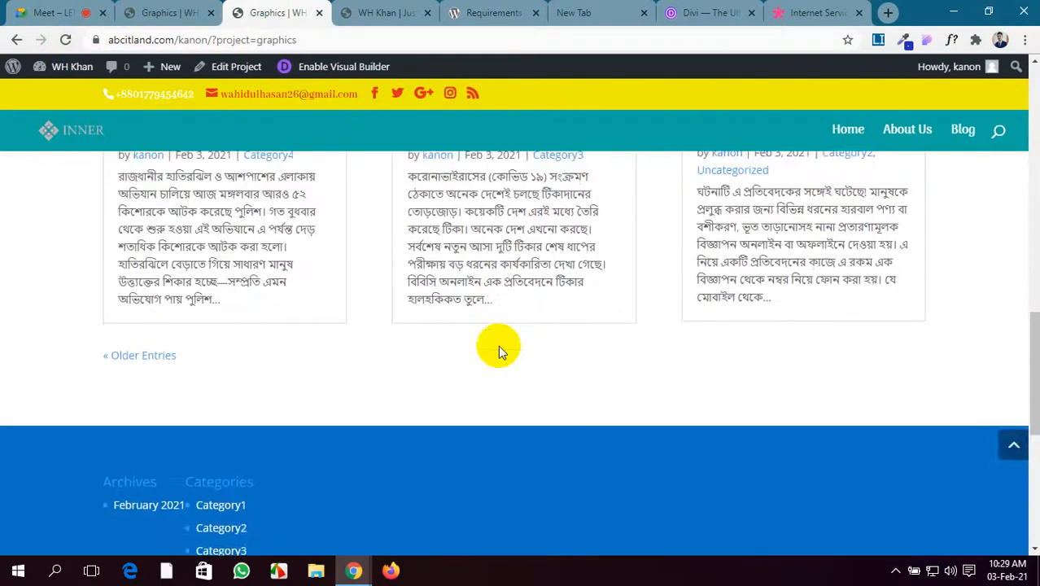
scroll(499, 352, "up", 2)
scroll(499, 352, "down", 3)
scroll(501, 352, "up", 5)
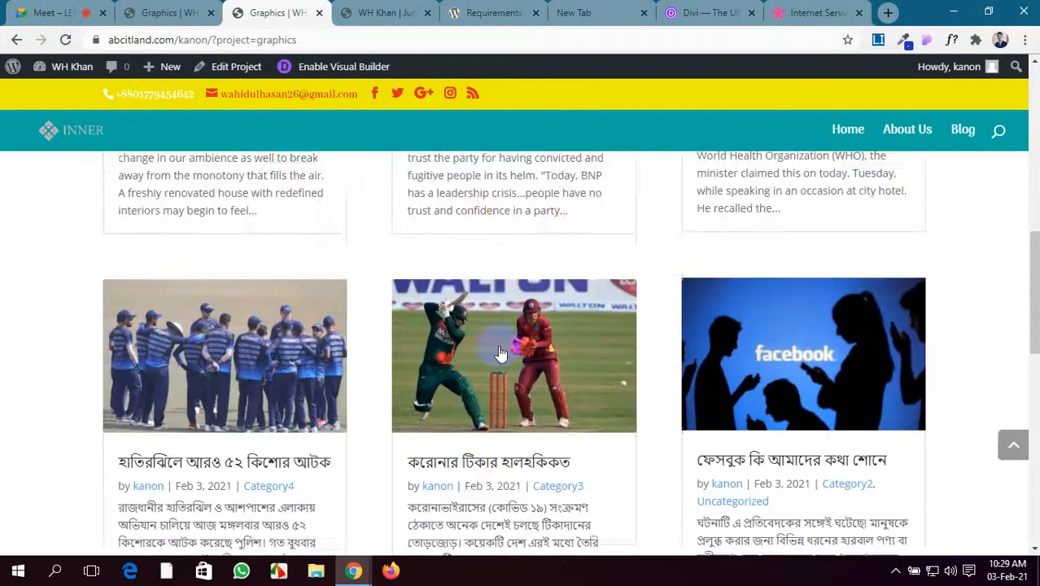
scroll(500, 351, "up", 3)
scroll(500, 352, "down", 8)
scroll(499, 351, "up", 6)
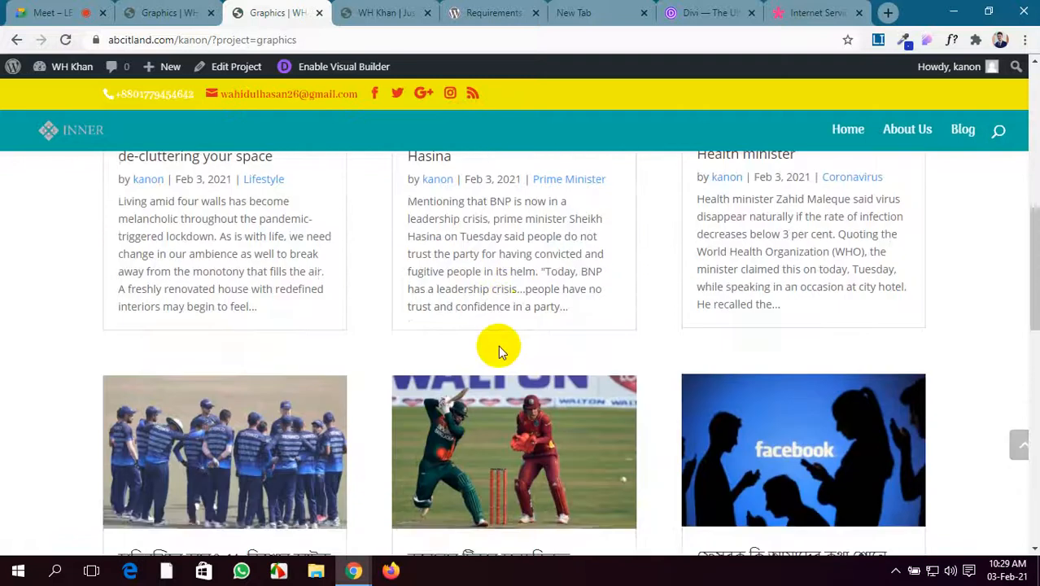
scroll(498, 349, "down", 2)
scroll(499, 346, "up", 3)
scroll(498, 345, "down", 5)
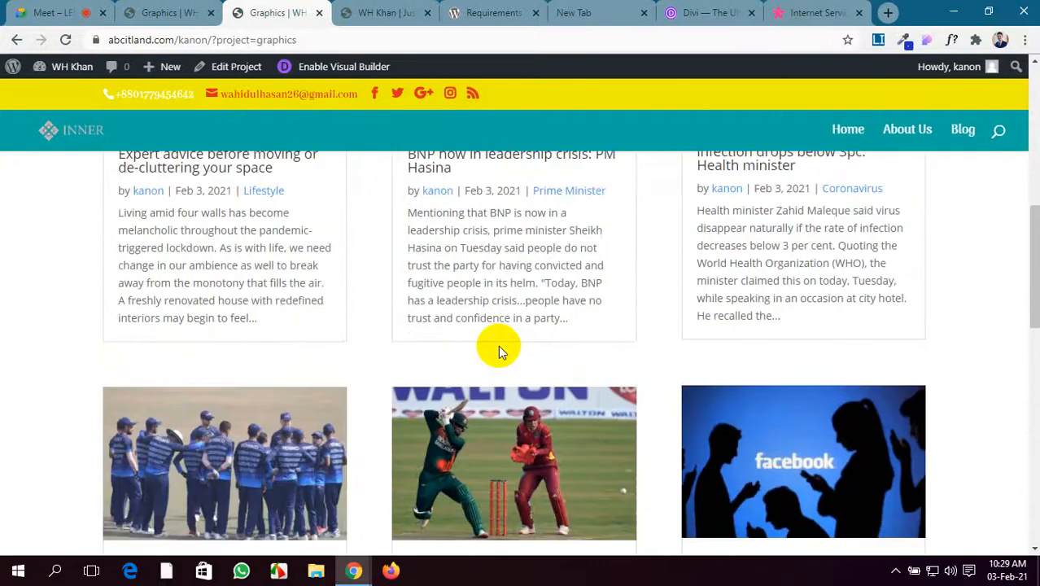
scroll(498, 345, "up", 5)
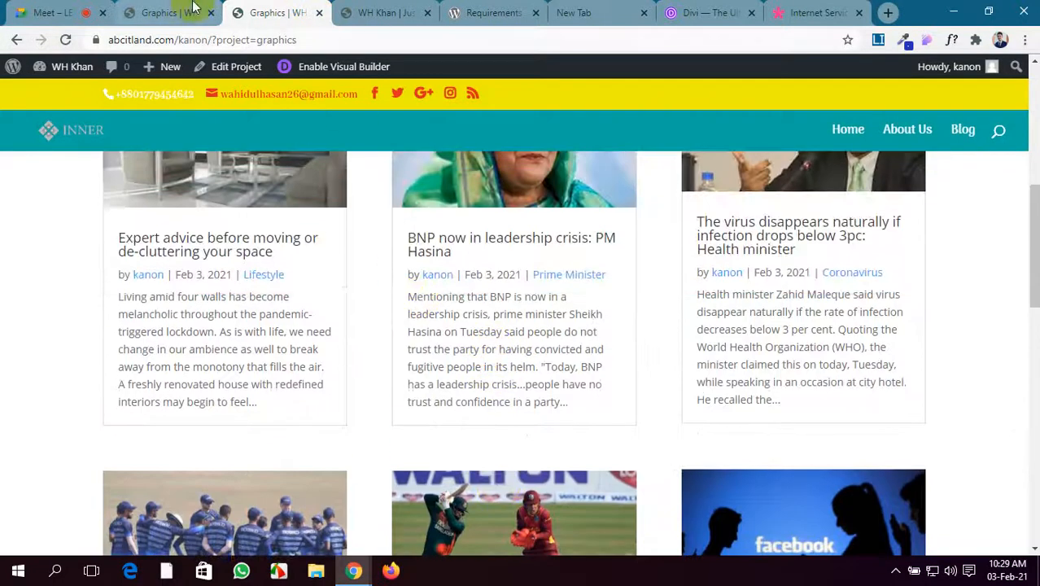
left_click(159, 13)
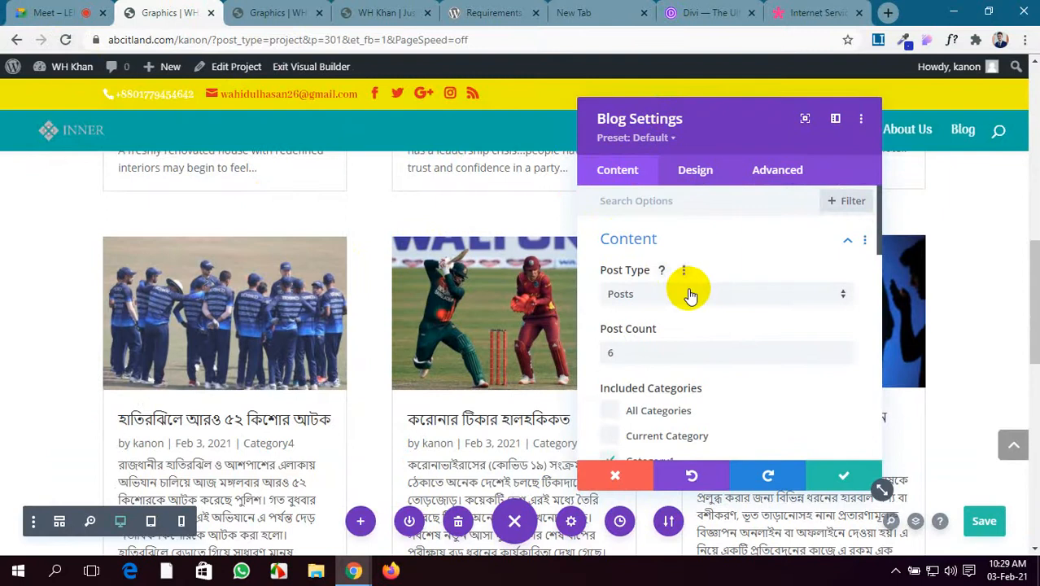
scroll(700, 315, "down", 4)
scroll(701, 316, "up", 2)
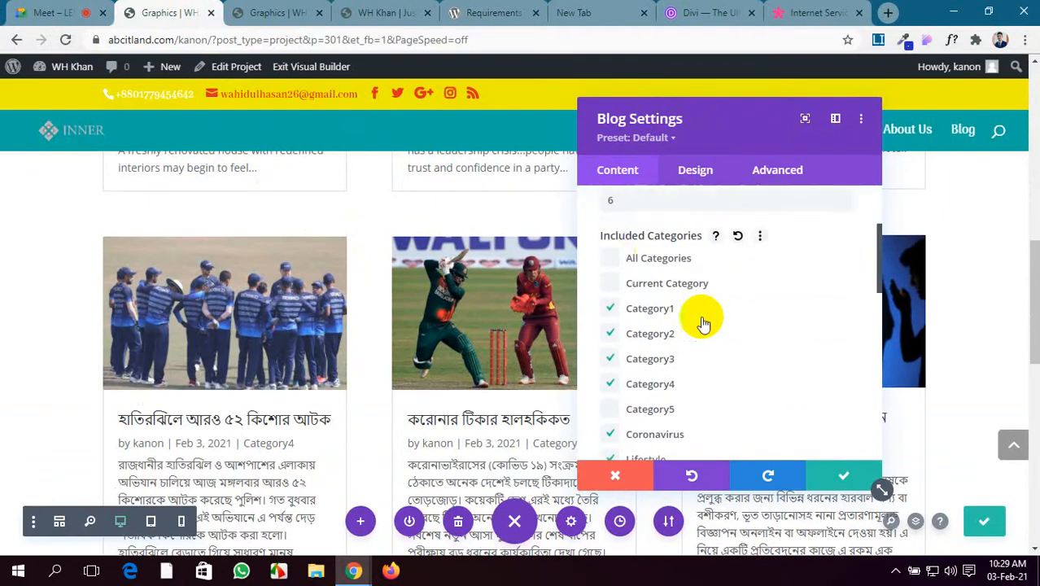
left_click(611, 258)
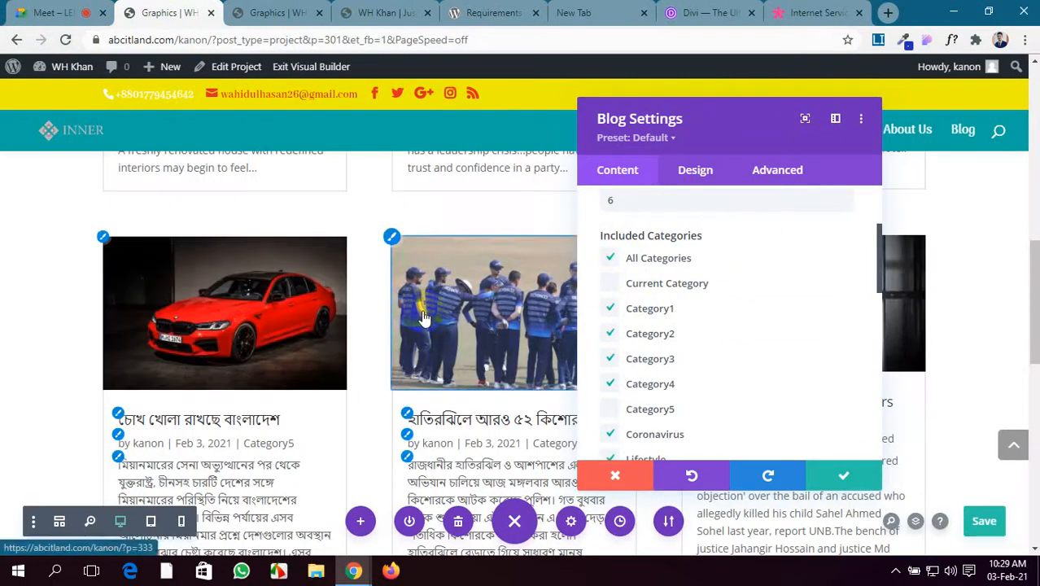
scroll(423, 313, "down", 5)
scroll(773, 313, "down", 5)
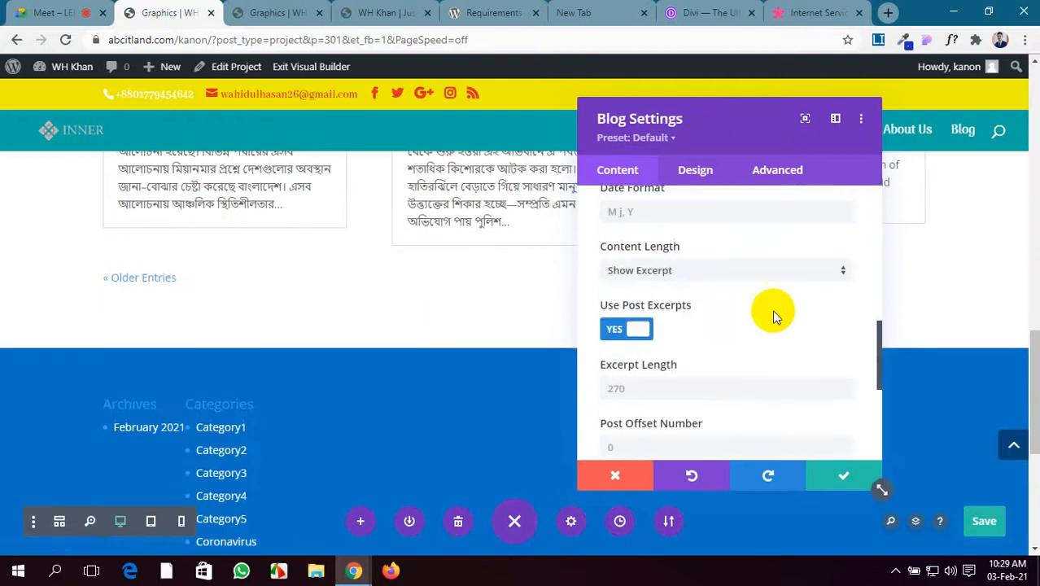
scroll(772, 309, "down", 2)
scroll(772, 310, "down", 2)
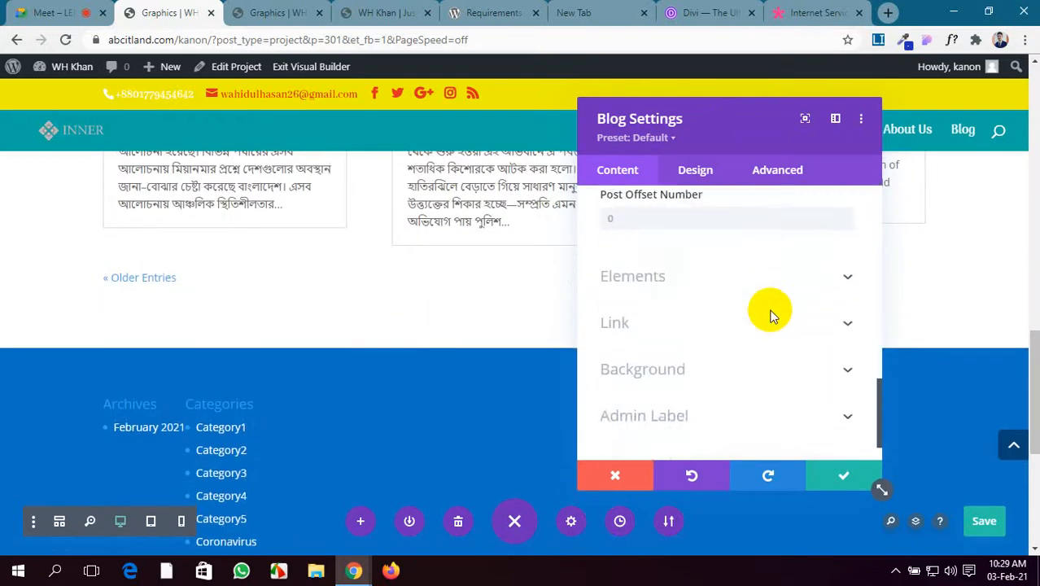
left_click(738, 279)
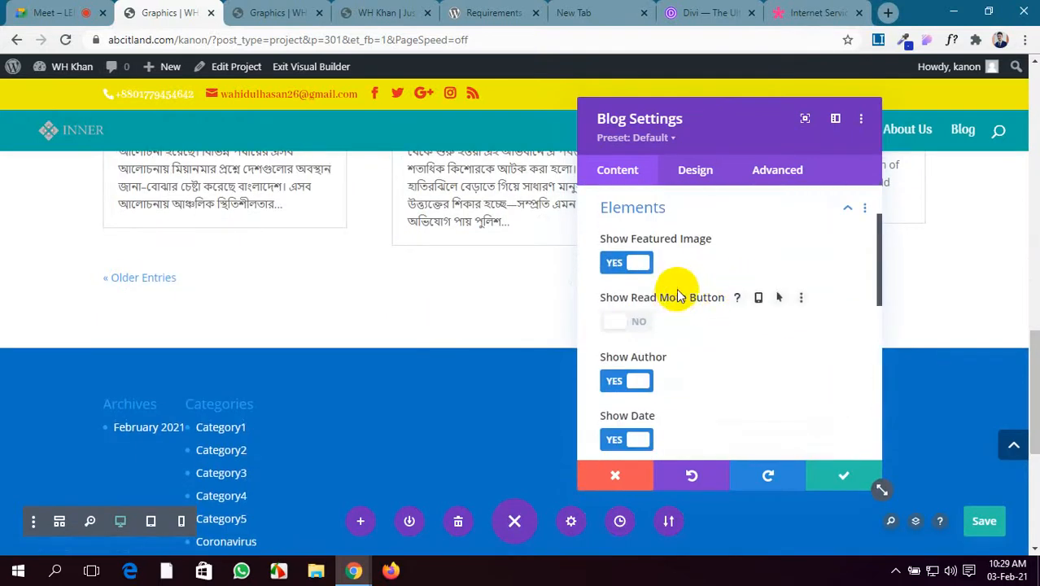
scroll(632, 290, "up", 2)
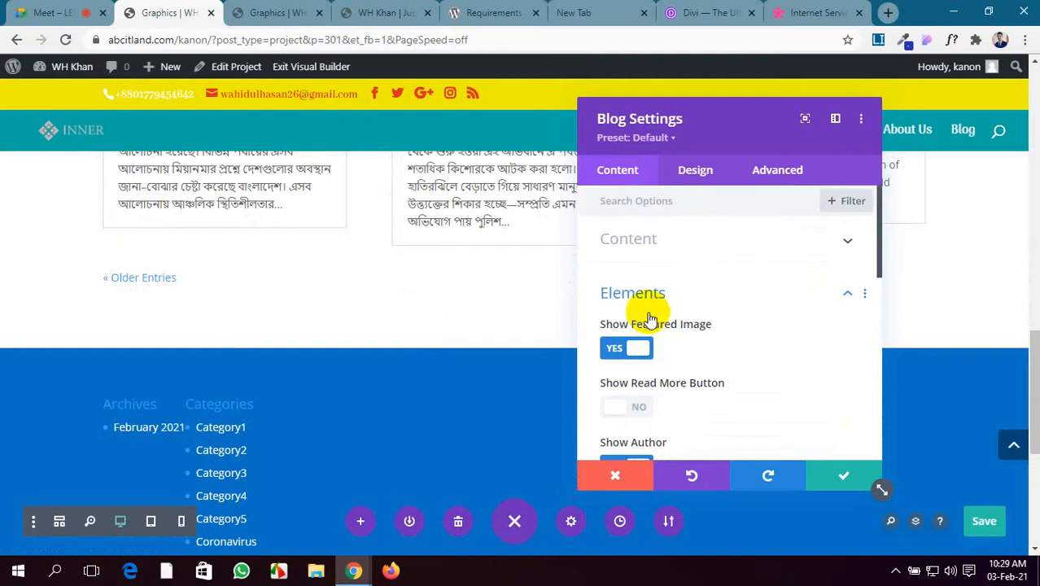
left_click(832, 240)
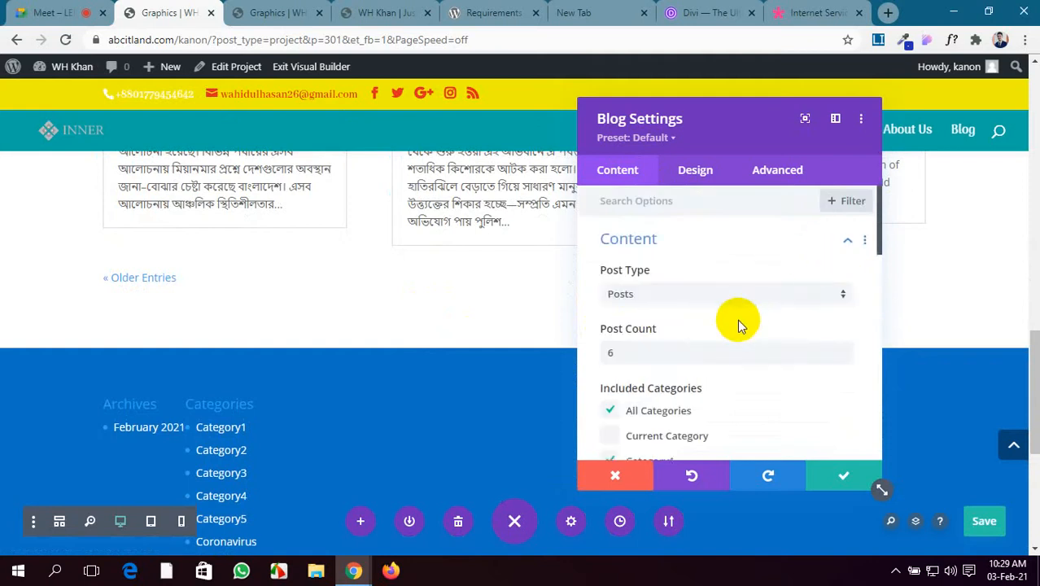
scroll(642, 329, "down", 10)
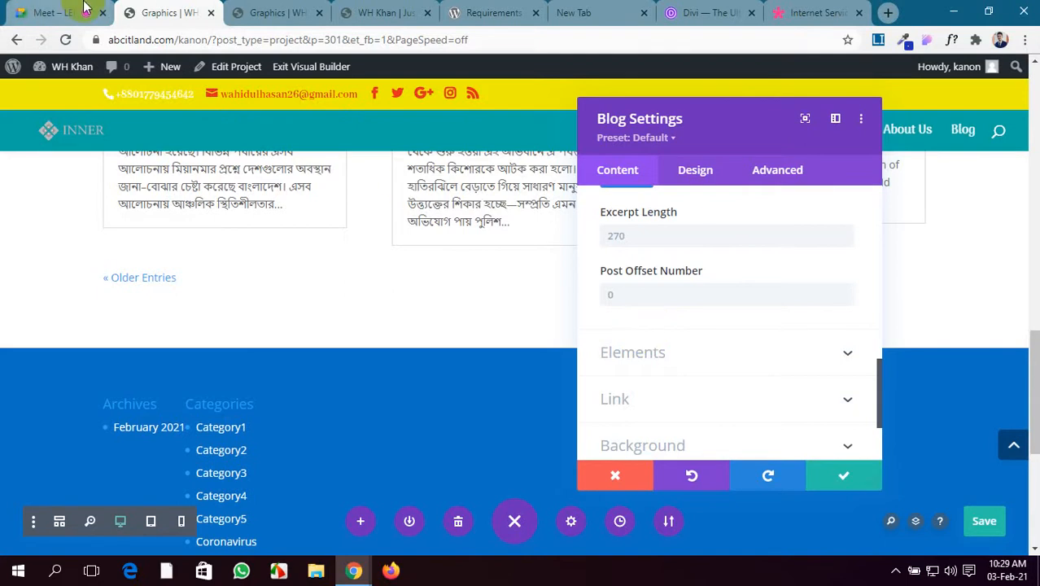
Step: Close the site homepage, Requirements, new, Divi gallery and Internet Service tabs
left_click(45, 10)
left_click(201, 10)
left_click(261, 9)
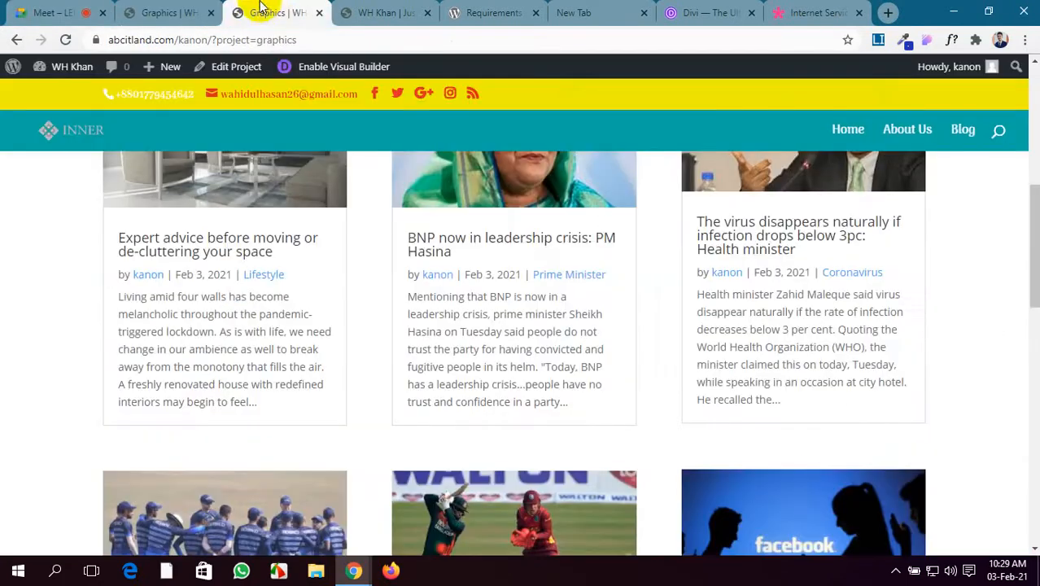
left_click(379, 12)
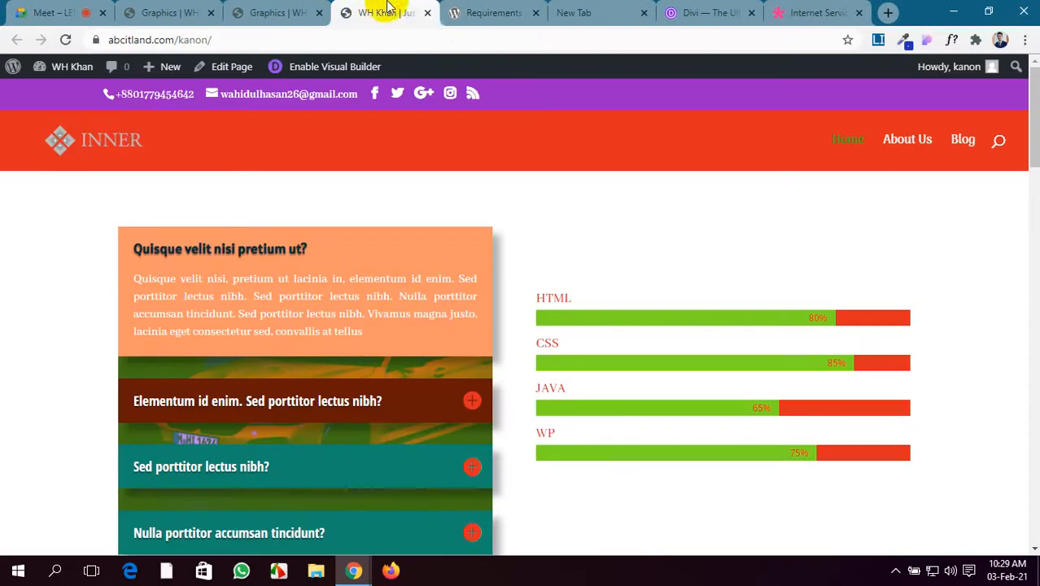
left_click(427, 16)
left_click(428, 16)
left_click(428, 16)
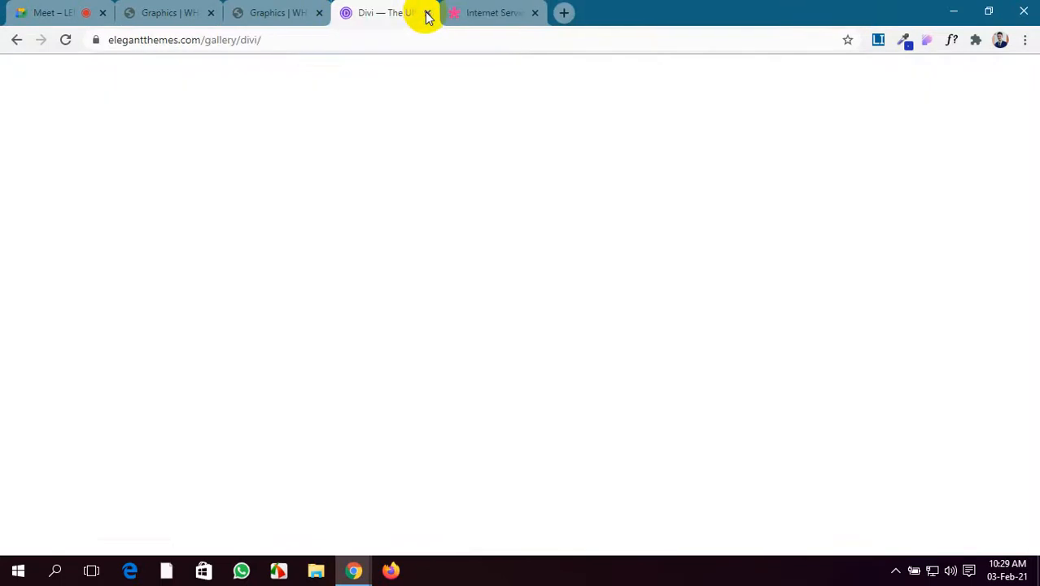
left_click(428, 17)
left_click(428, 17)
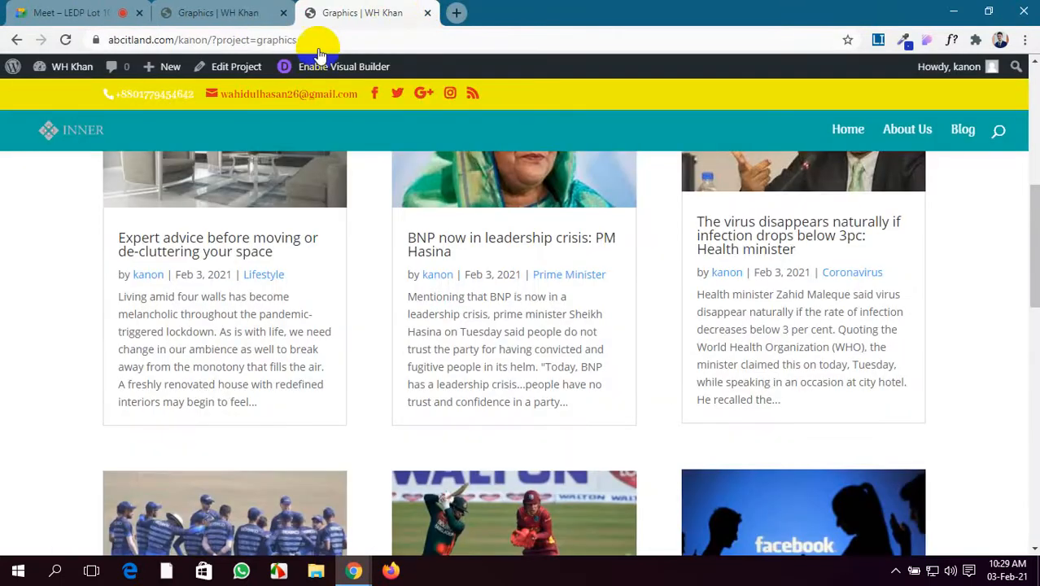
scroll(191, 122, "up", 3)
Step: Open the admin dashboard as the second tab and show All Posts
mouse_move(72, 66)
middle_click(86, 102)
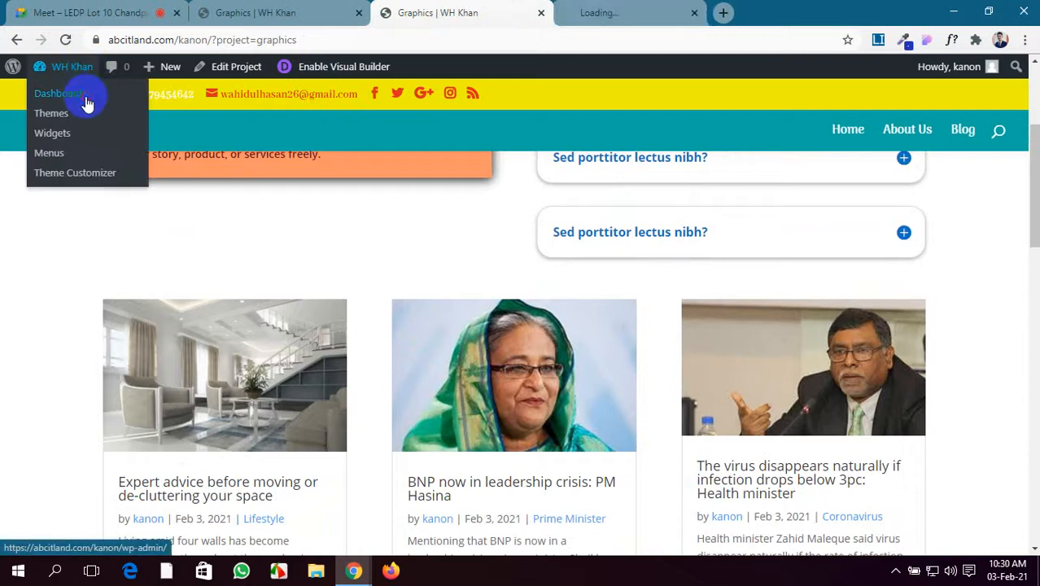
left_click_drag(656, 8, 276, 8)
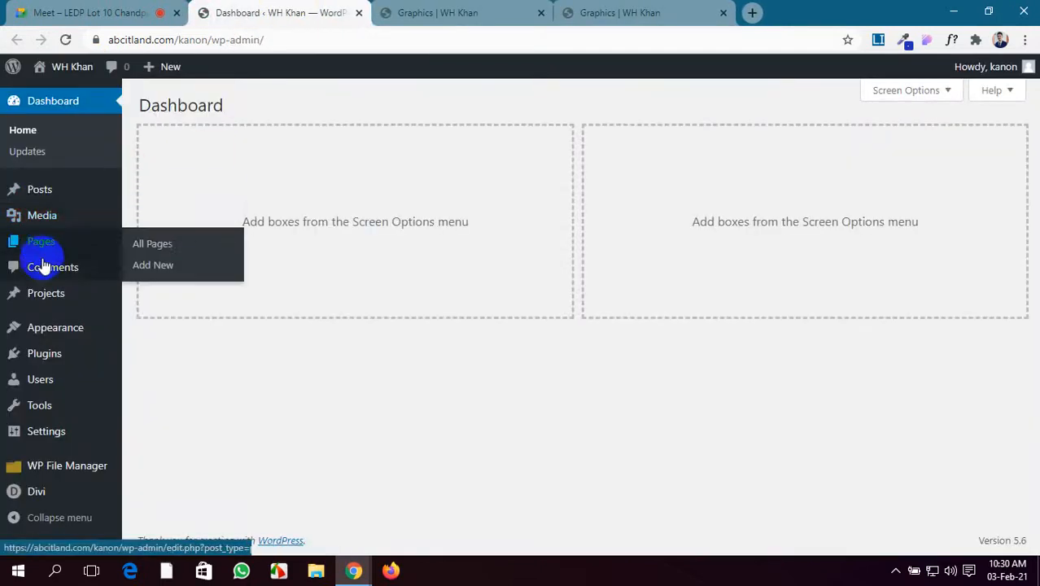
left_click(61, 197)
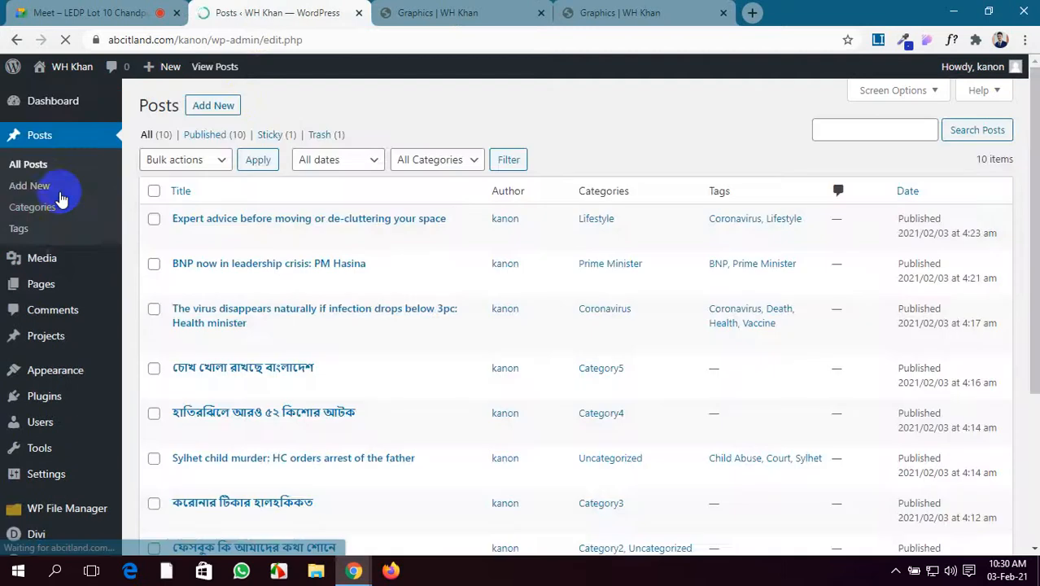
scroll(279, 340, "down", 3)
scroll(279, 340, "up", 3)
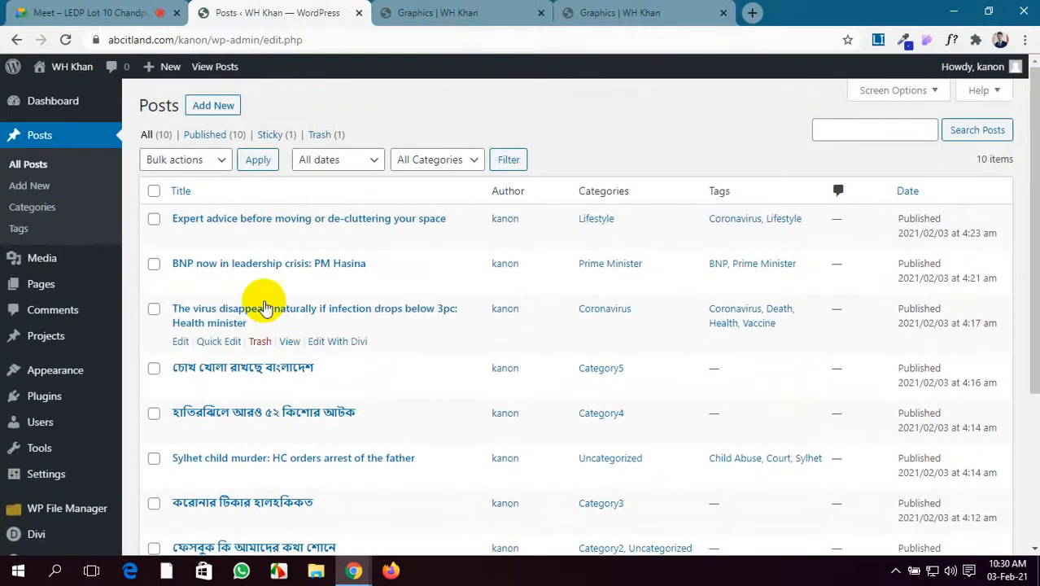
scroll(262, 305, "down", 3)
scroll(262, 307, "up", 3)
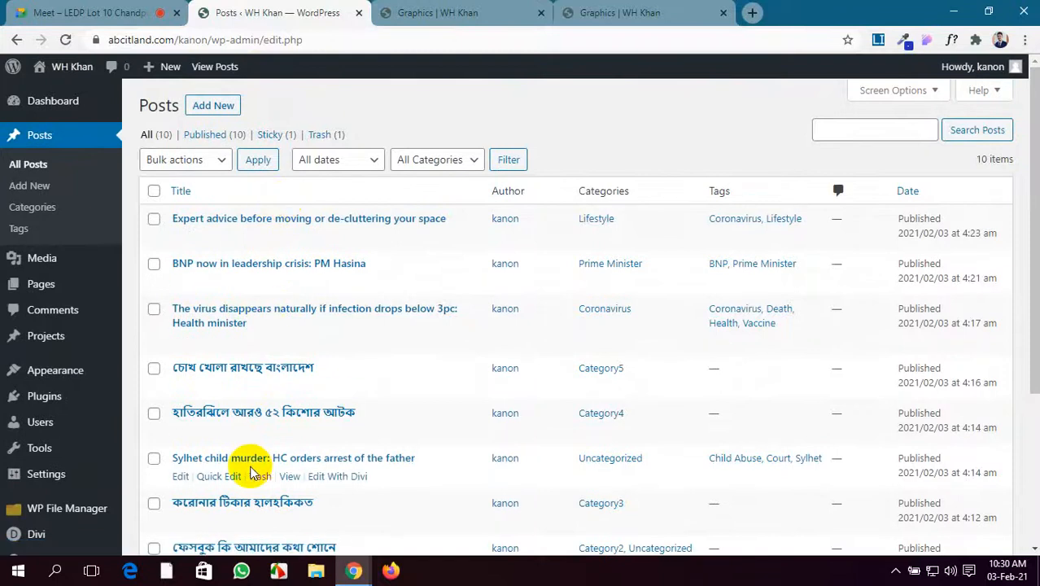
scroll(221, 316, "down", 3)
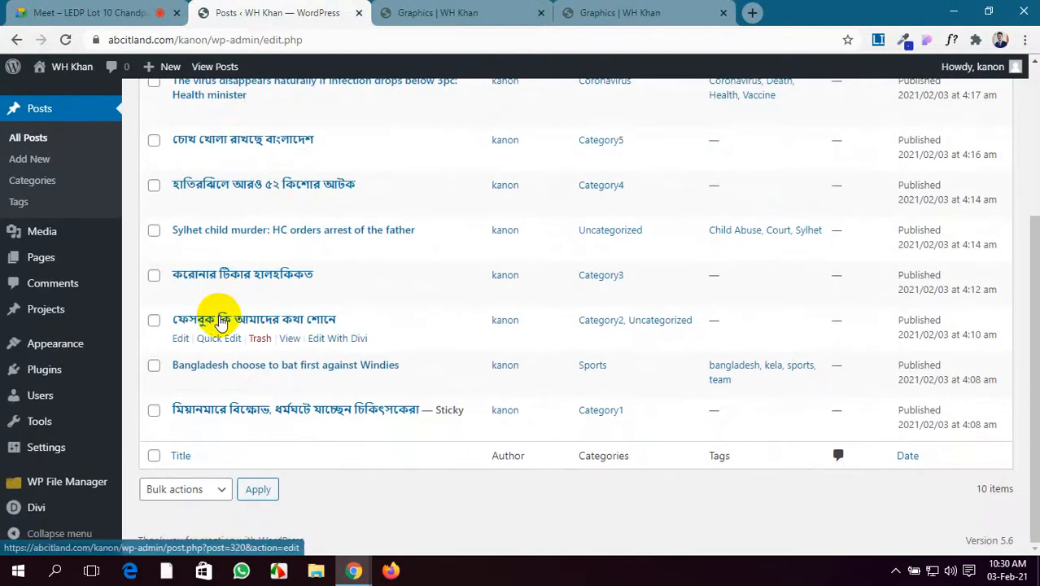
scroll(221, 320, "up", 3)
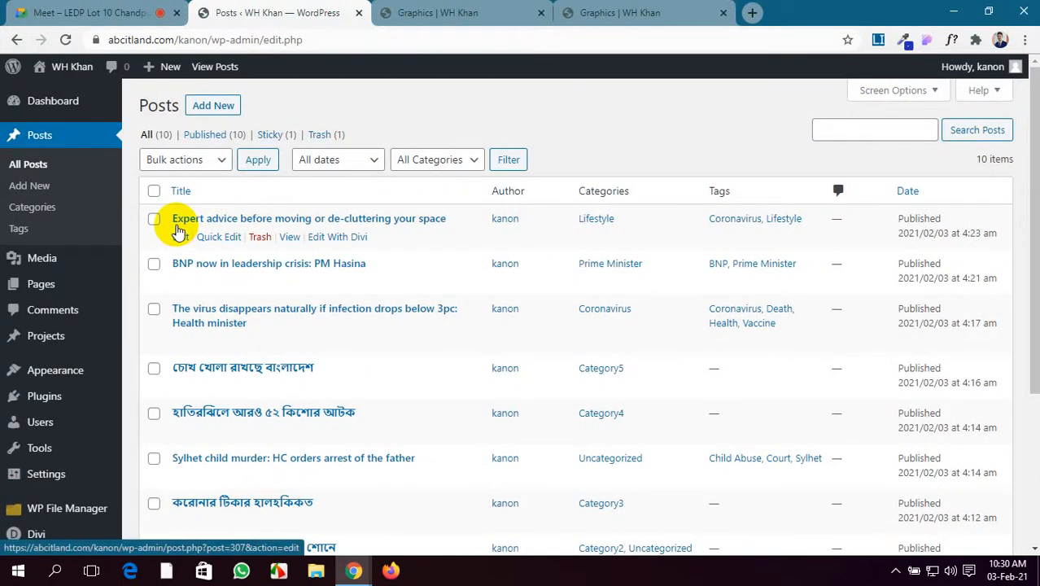
Step: Compare the admin posts list with the live Graphics page's post grid
left_click(615, 13)
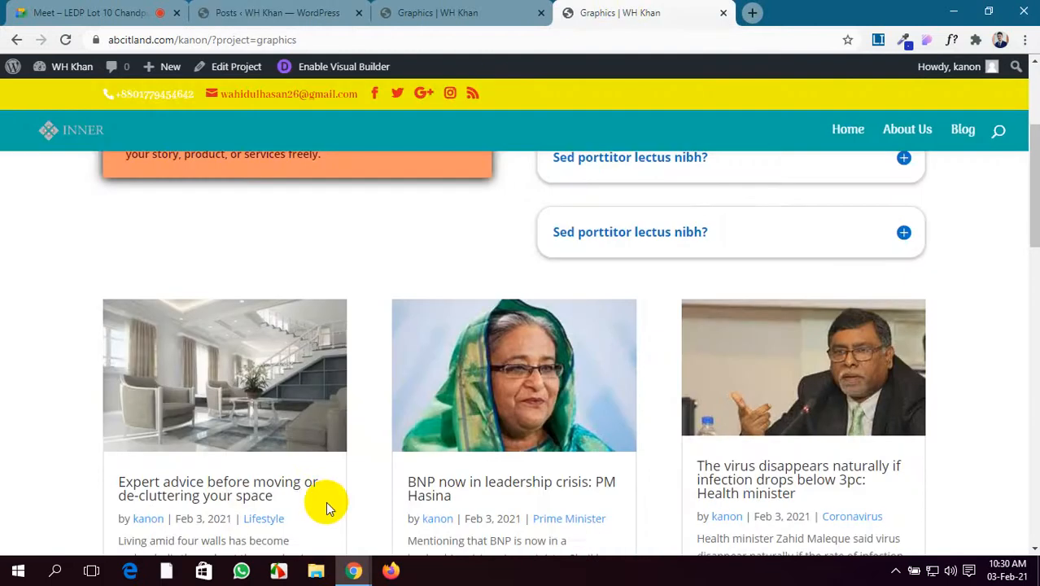
scroll(326, 501, "down", 1)
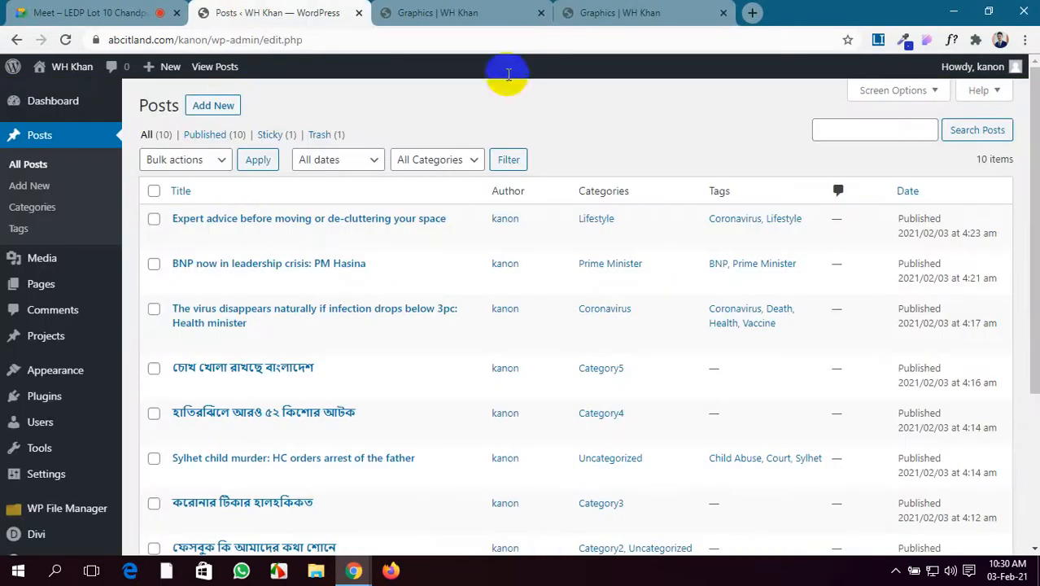
left_click(604, 13)
scroll(135, 424, "down", 1)
scroll(142, 382, "down", 2)
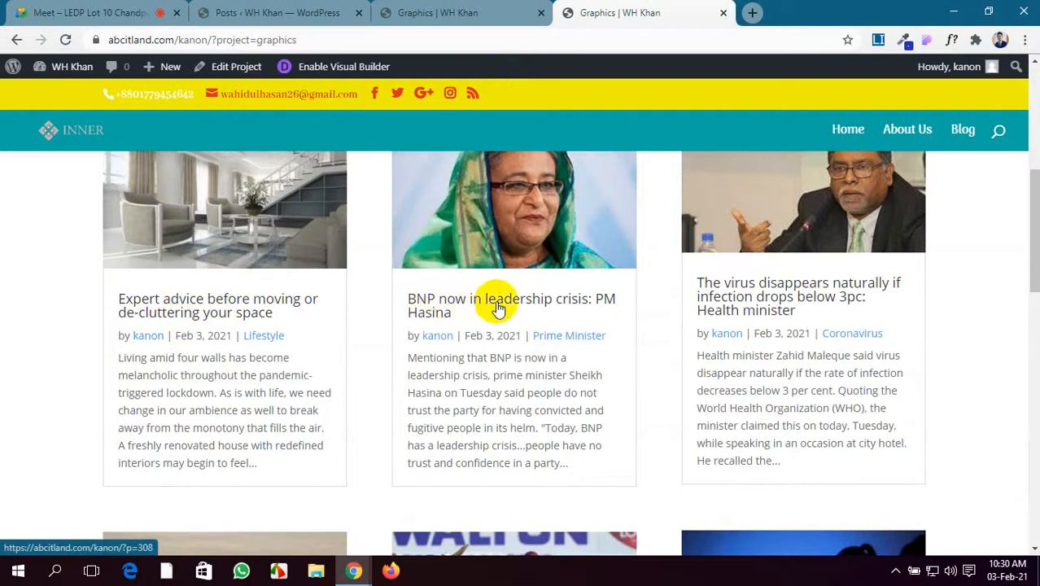
left_click(268, 13)
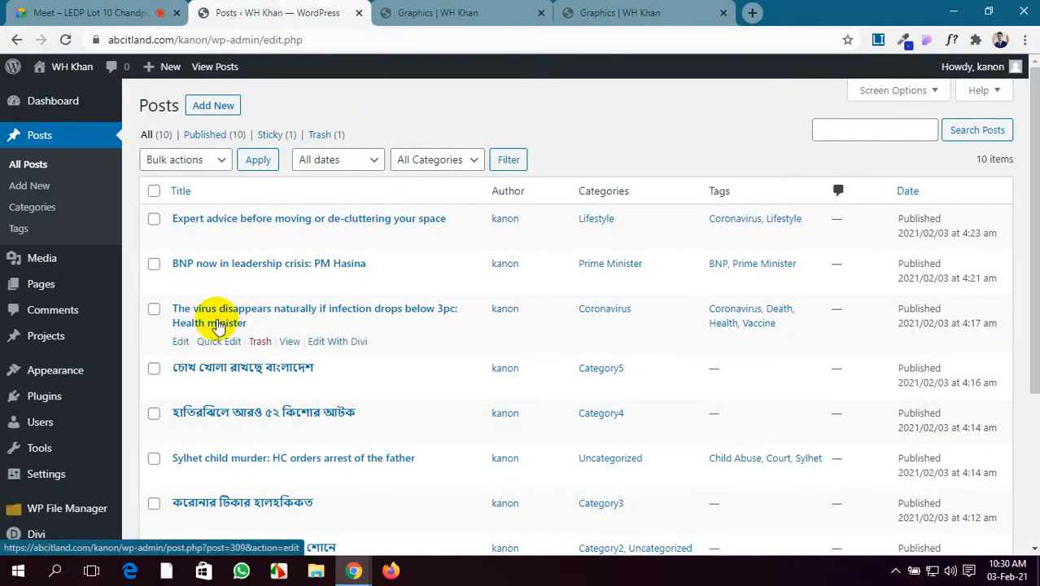
Step: Set the Blog module's Post Offset Number to 3
left_click(391, 6)
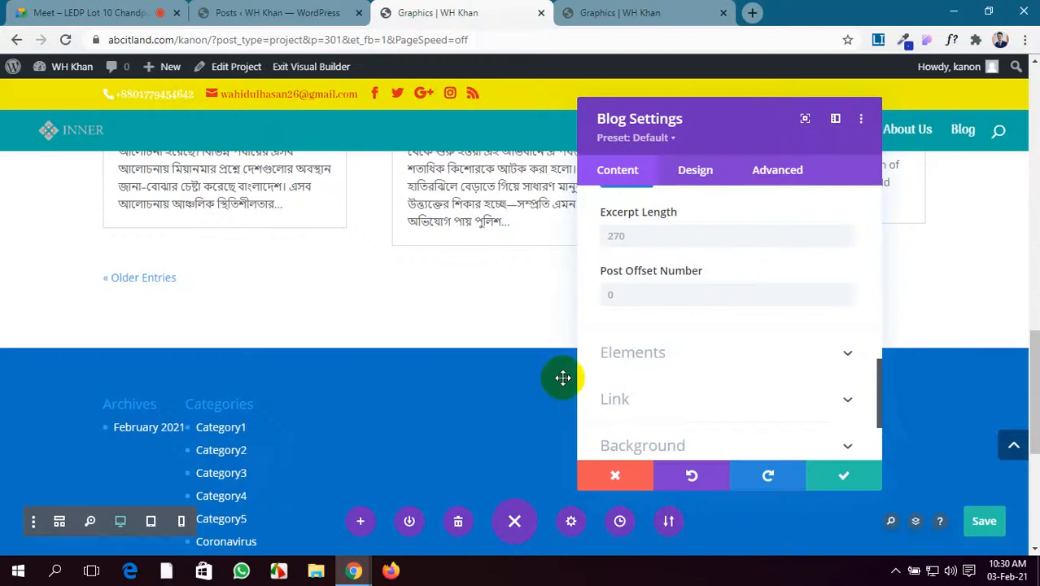
left_click(661, 287)
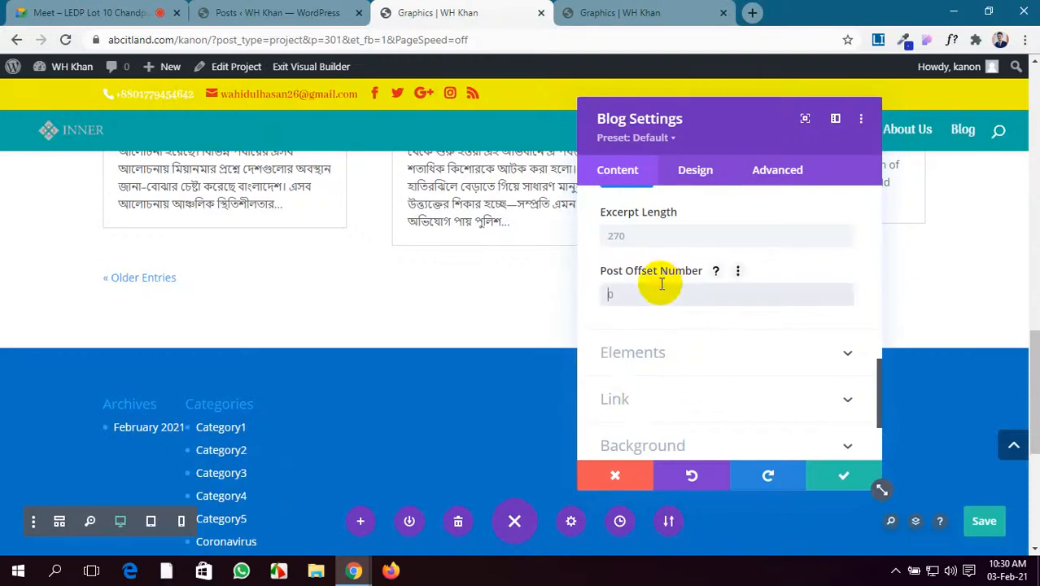
type("3")
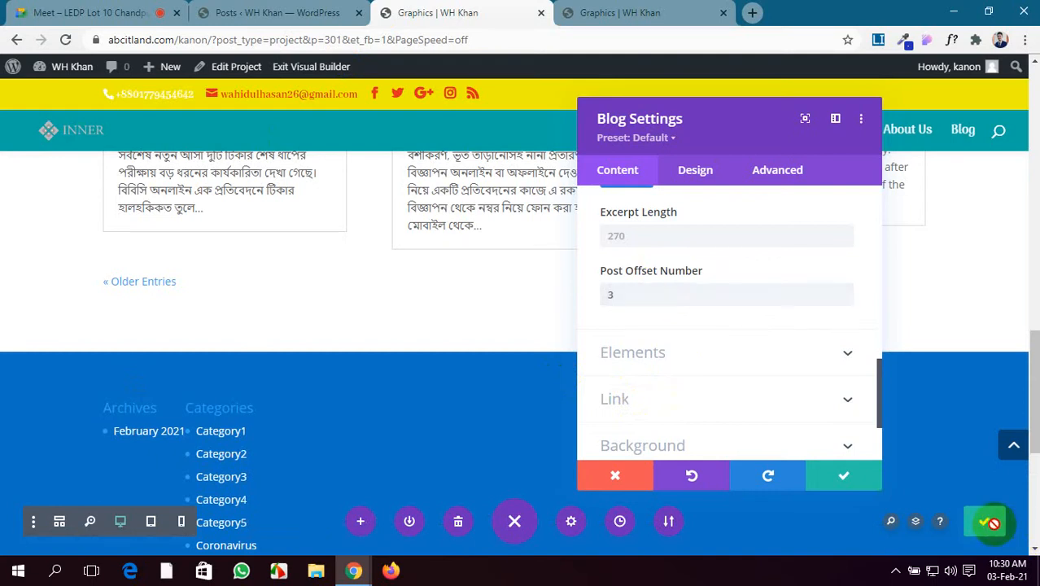
Step: Reload the live Graphics page and compare its grid with the posts list
left_click(700, 13)
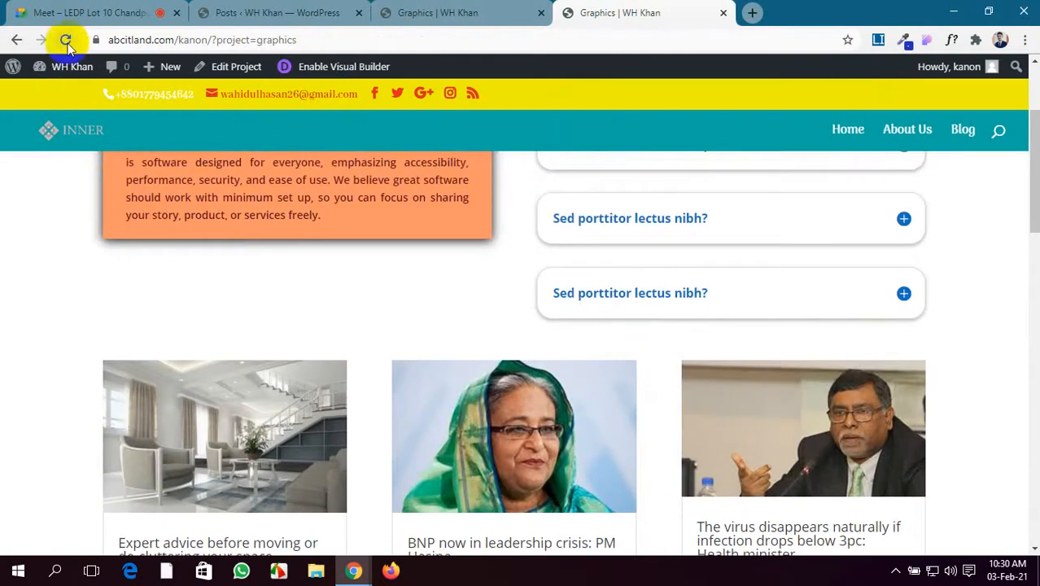
left_click(66, 40)
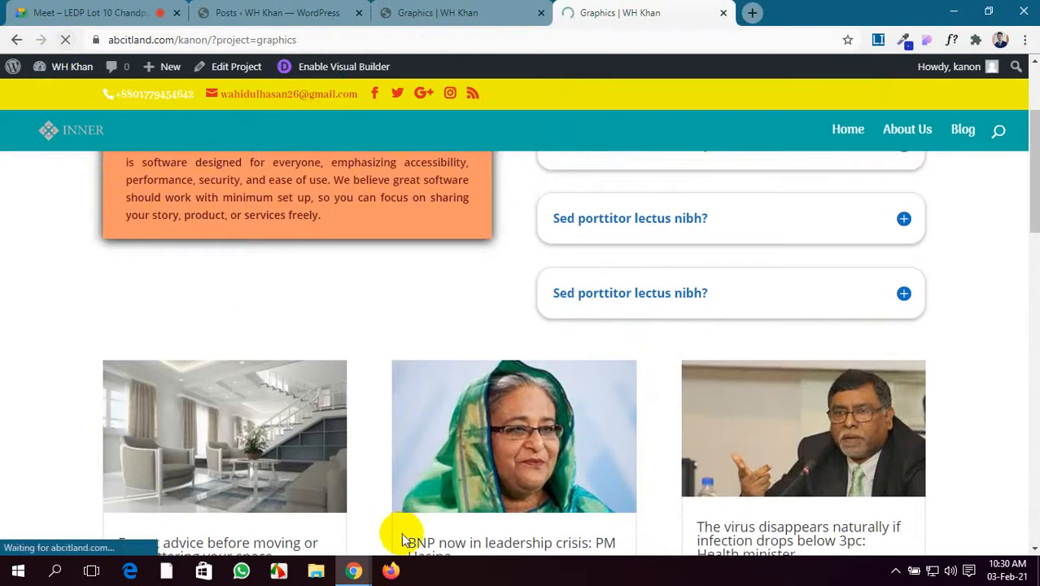
scroll(412, 507, "down", 3)
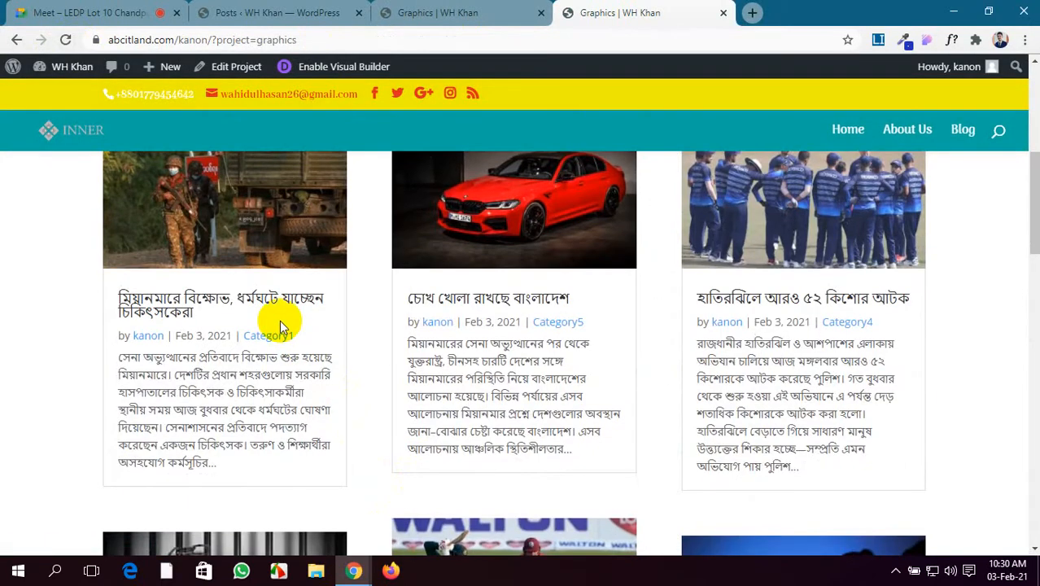
left_click(273, 11)
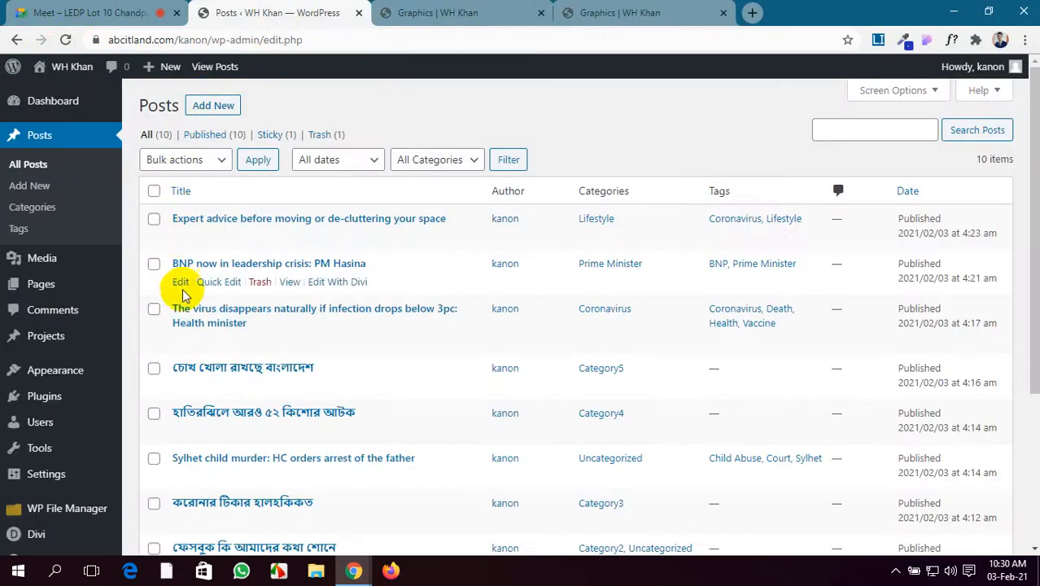
Step: Compare the live post grid, the admin posts list and the Graphics builder page across browser tabs
left_click(627, 10)
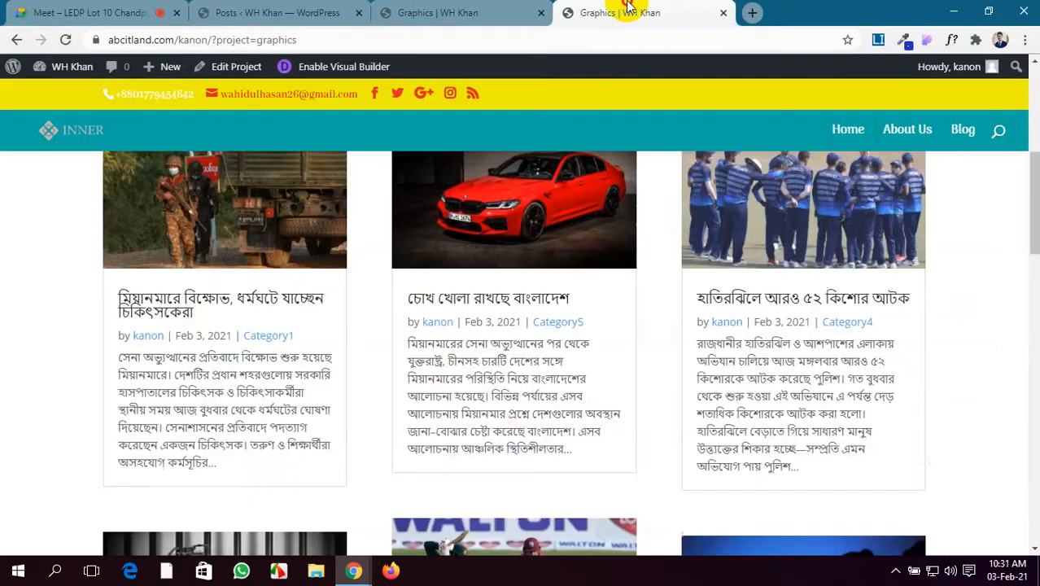
scroll(199, 309, "up", 3)
scroll(204, 325, "down", 2)
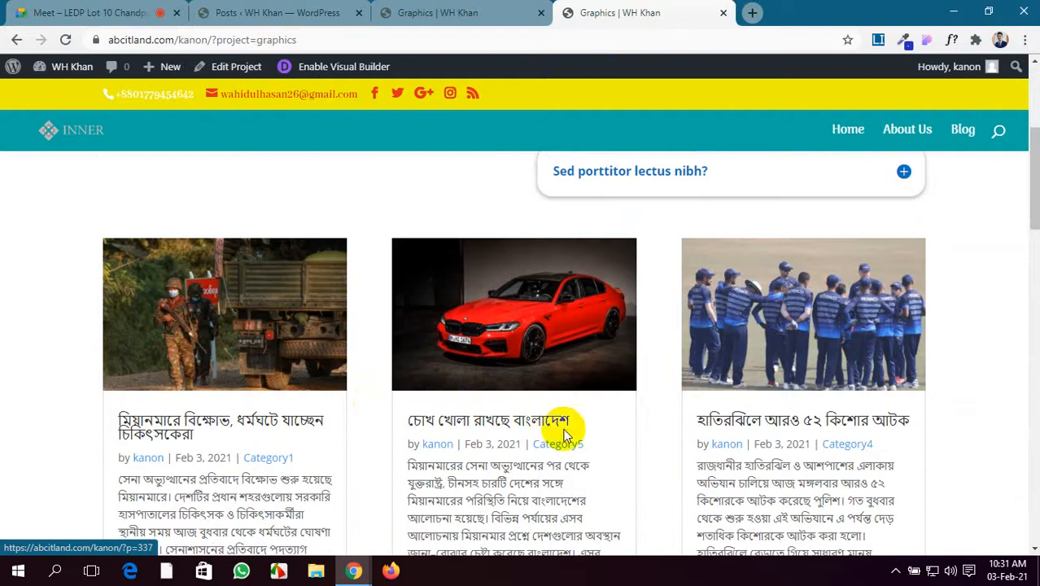
left_click(325, 12)
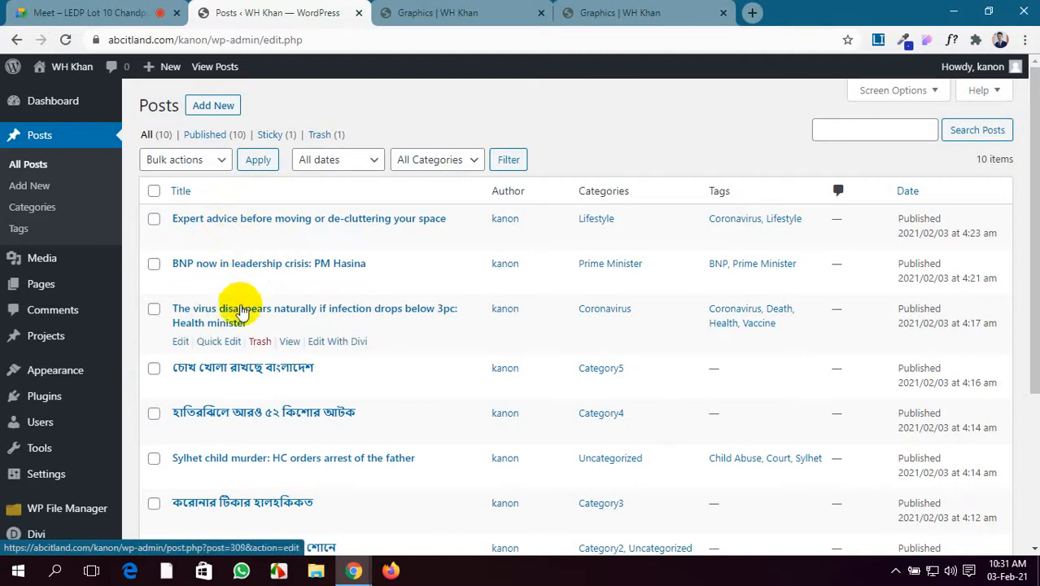
left_click(432, 15)
scroll(309, 248, "up", 10)
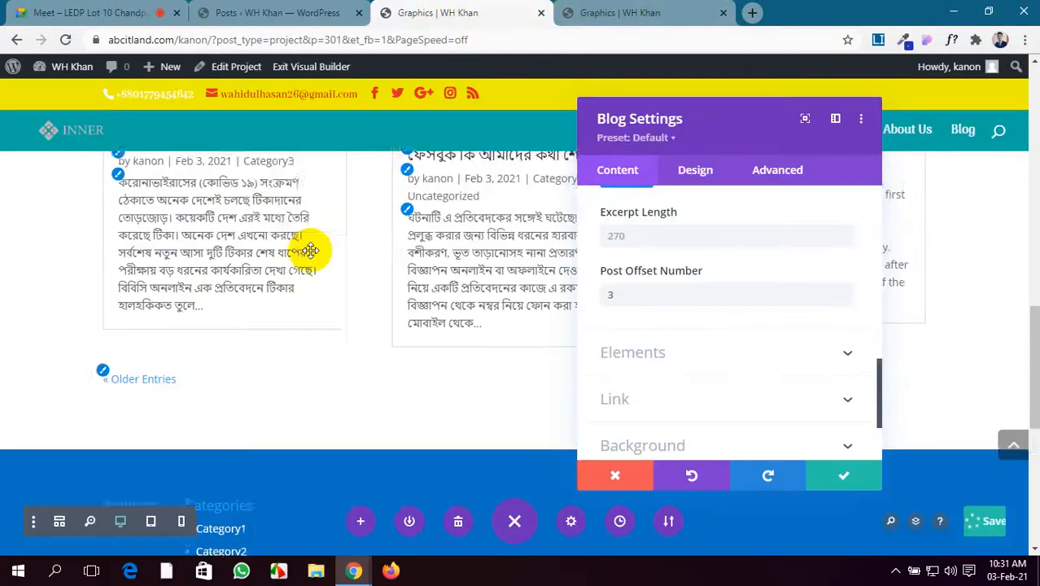
scroll(310, 257, "up", 1)
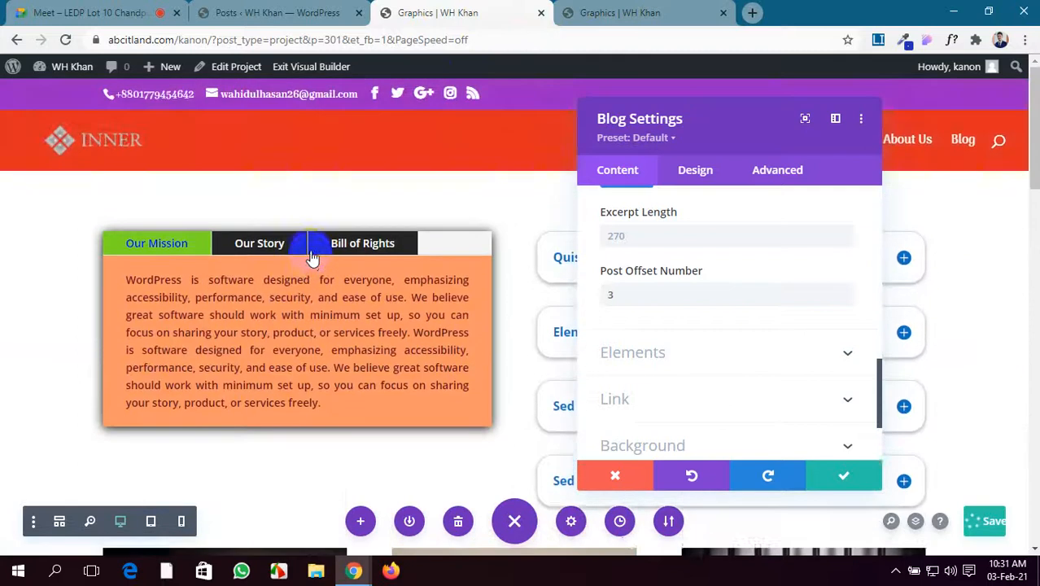
scroll(310, 257, "down", 4)
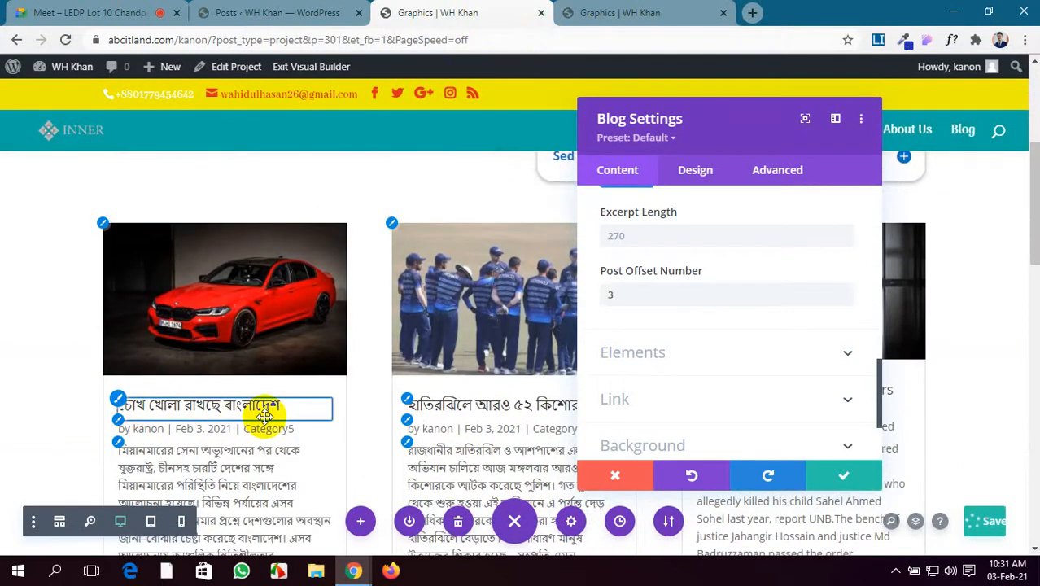
Step: Check the live Graphics page, then return via the posts list to the builder with Blog Settings open
left_click(615, 10)
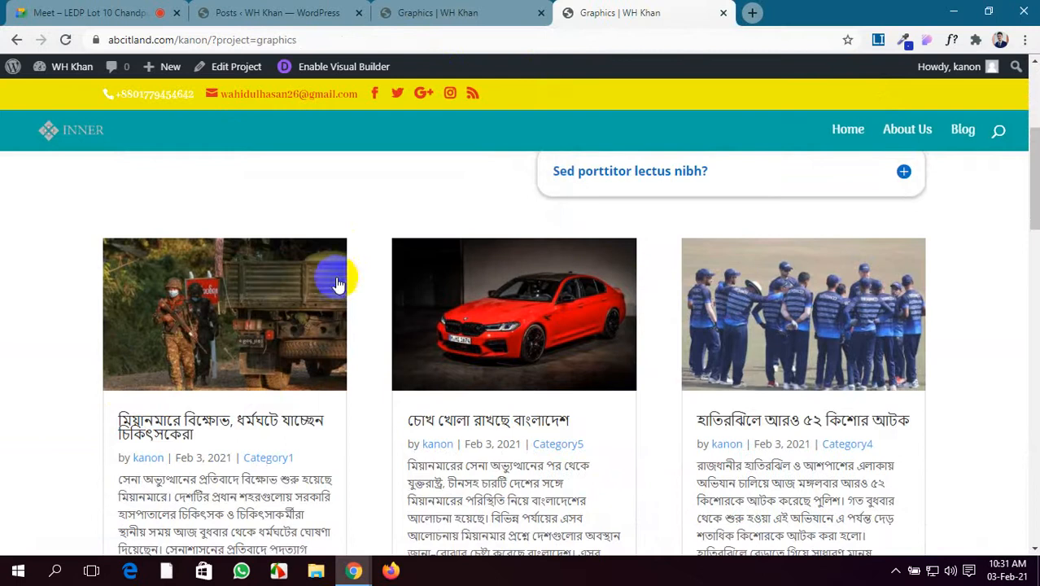
left_click(295, 8)
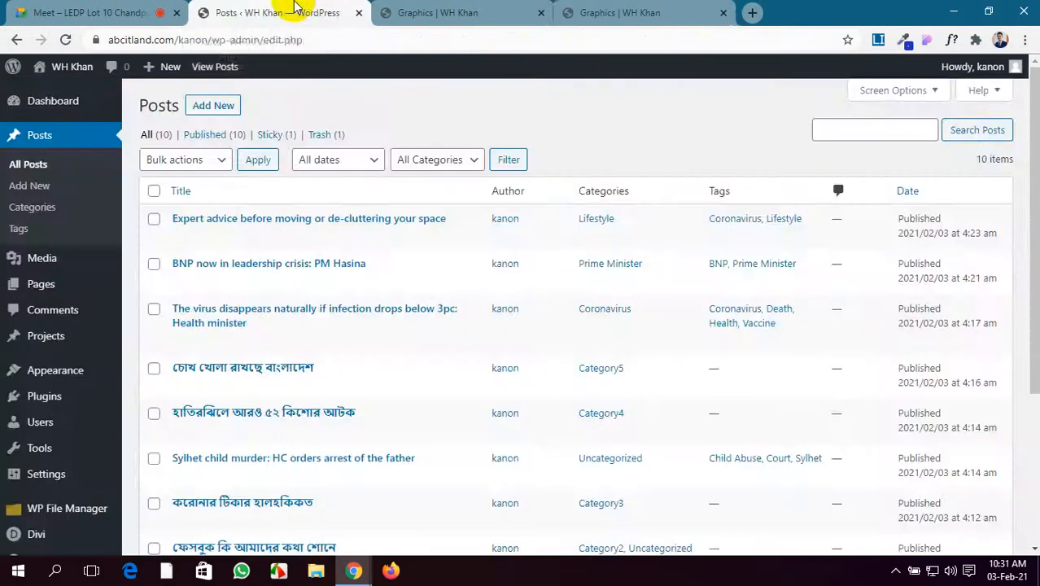
left_click(444, 11)
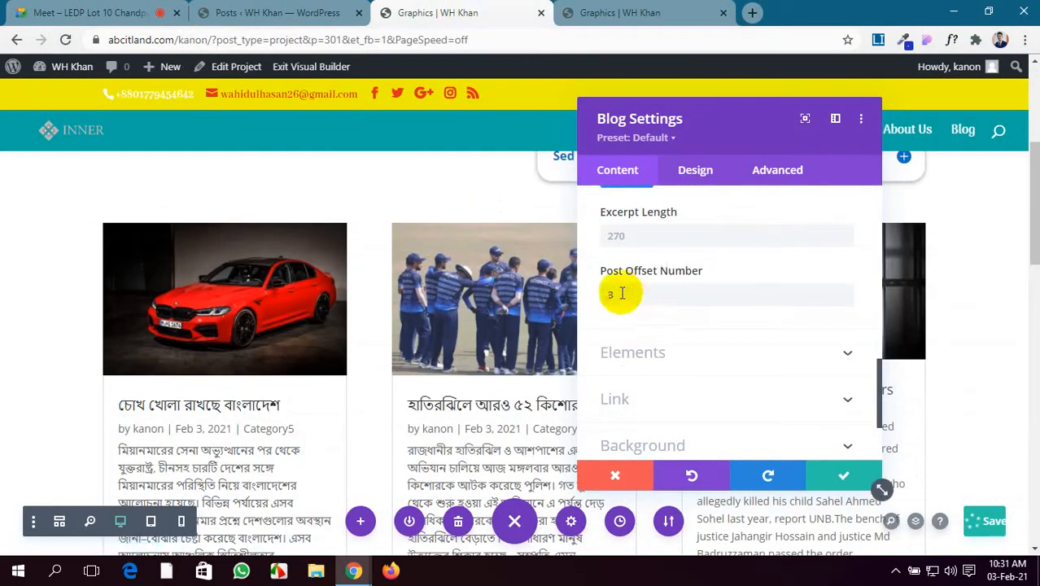
Step: Delete the Post Offset value of 3 and expand the Blog Settings Elements section
left_click(593, 298)
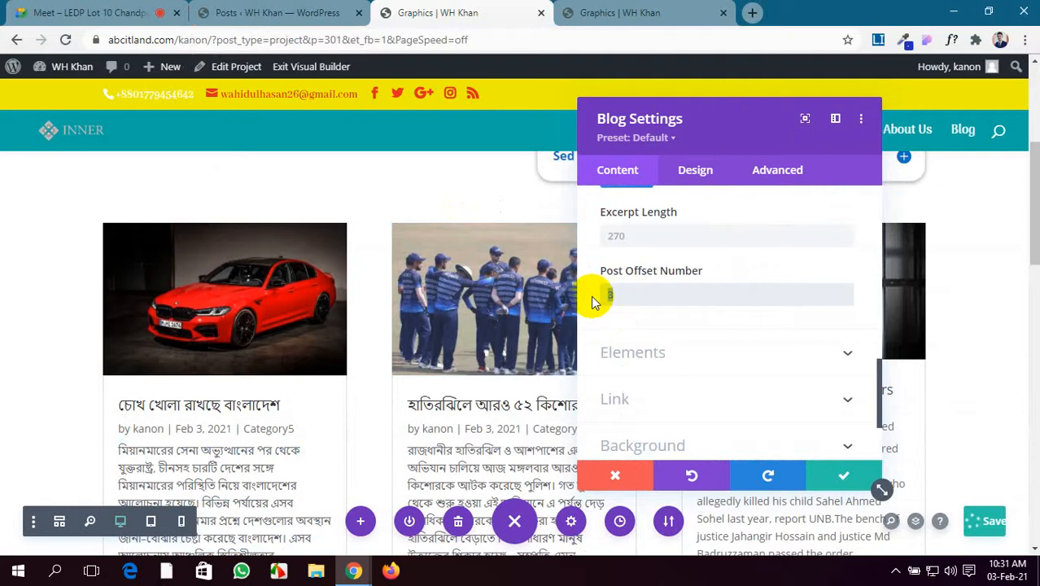
key("BackSpace")
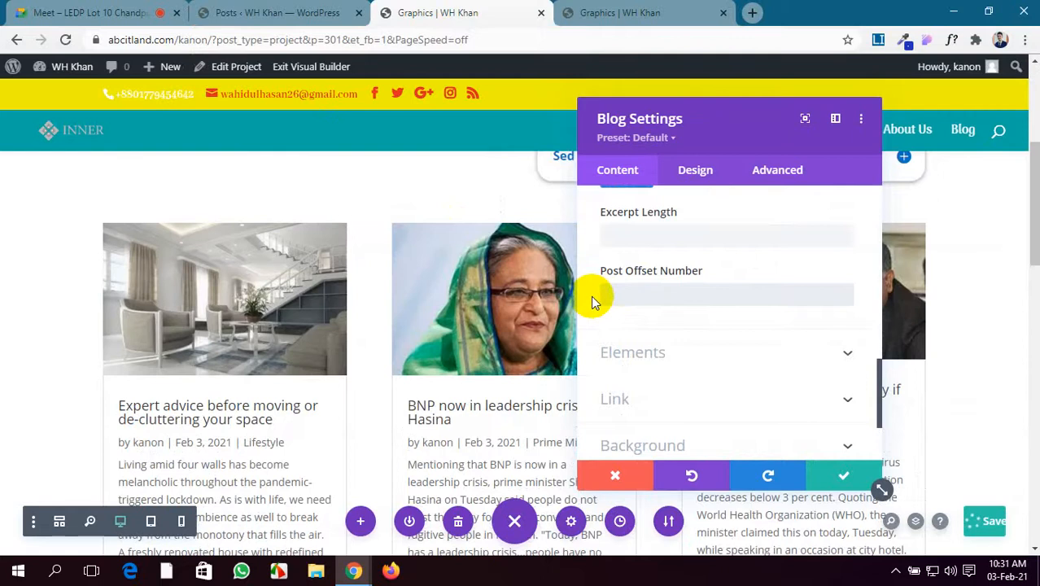
left_click(748, 356)
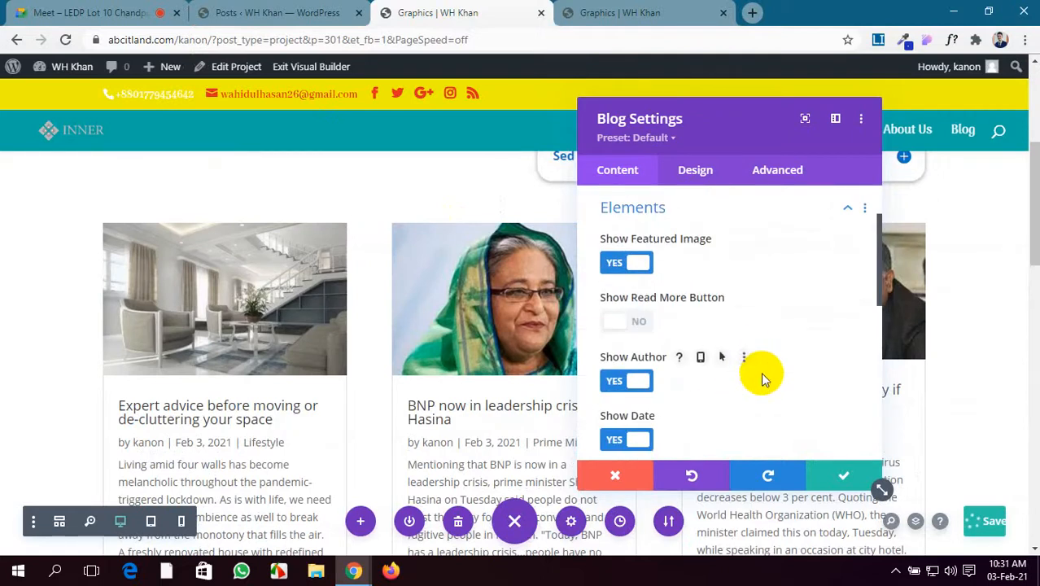
Step: Admit the waiting participant to the video call, keeping featured images shown on the blog cards
left_click(639, 269)
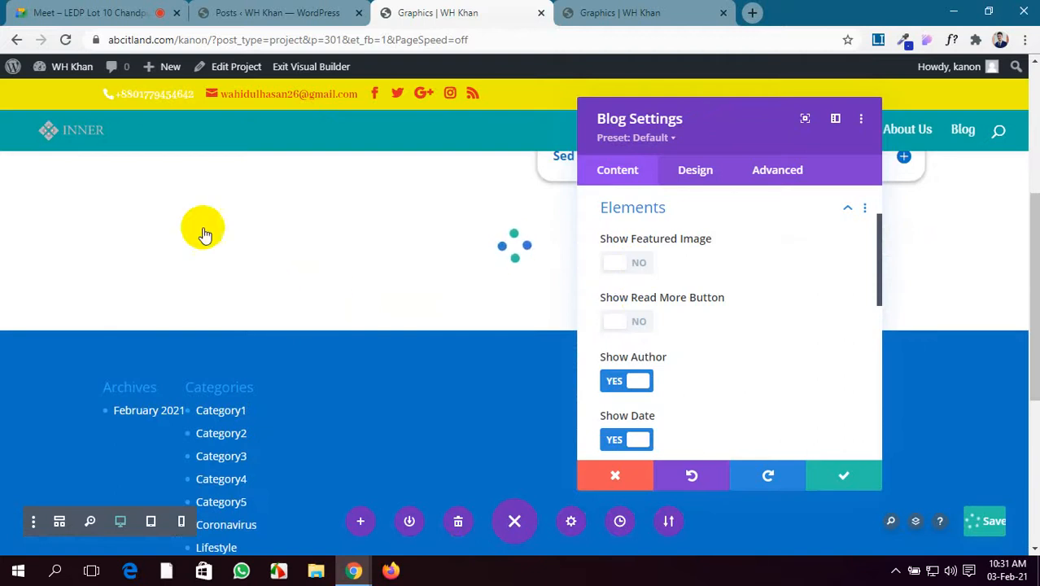
left_click(51, 12)
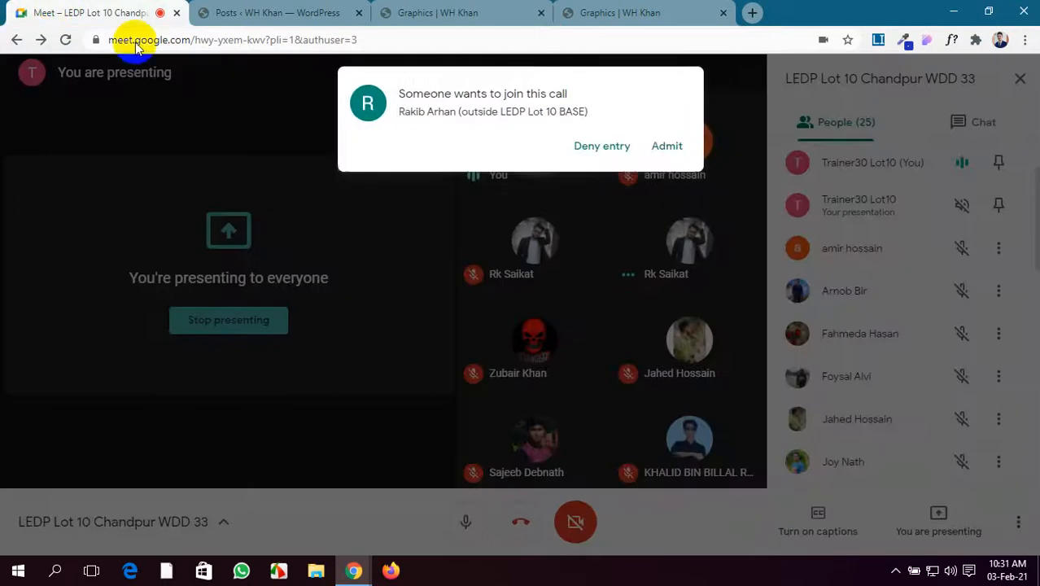
left_click(665, 147)
left_click(431, 14)
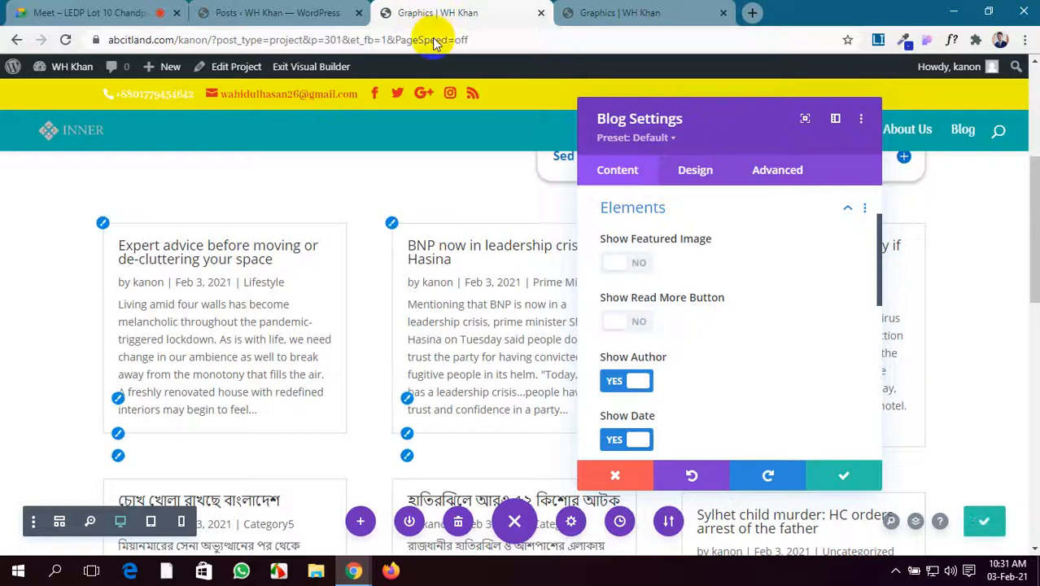
scroll(195, 383, "down", 3)
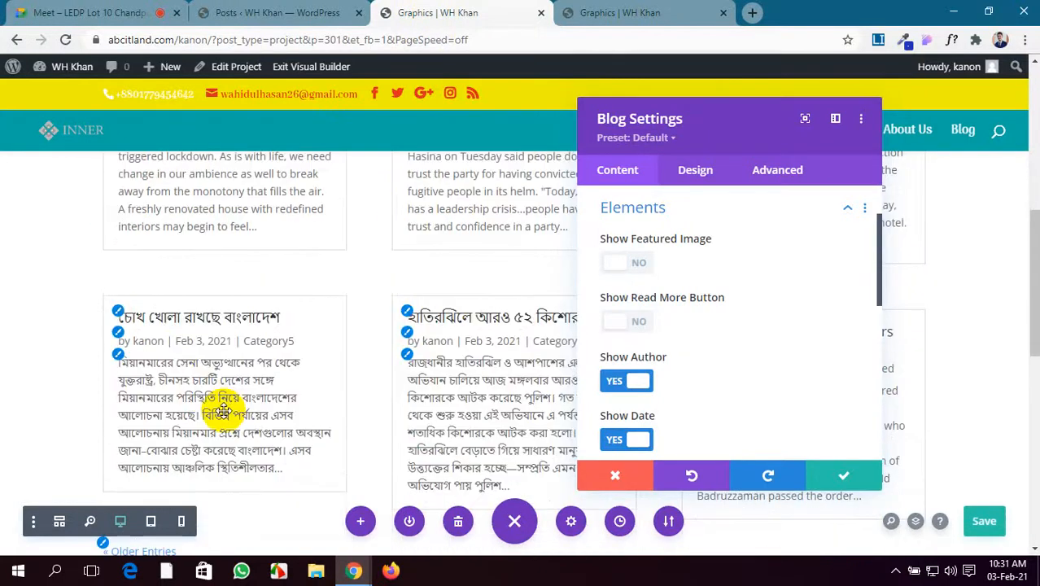
left_click(611, 262)
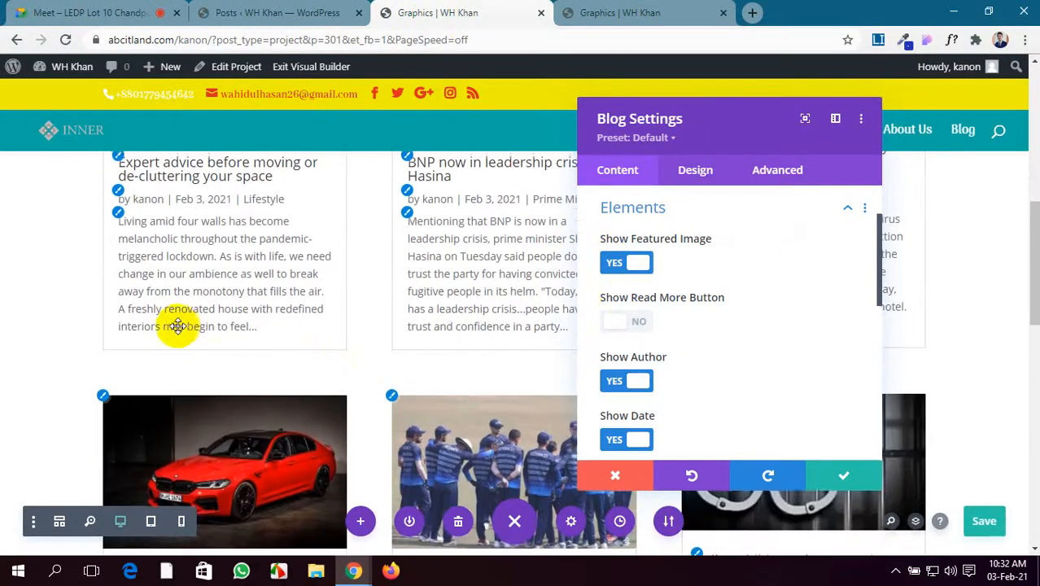
Step: Turn on Show Read More Button and Show Comment Count, and turn off Show Author
left_click(612, 323)
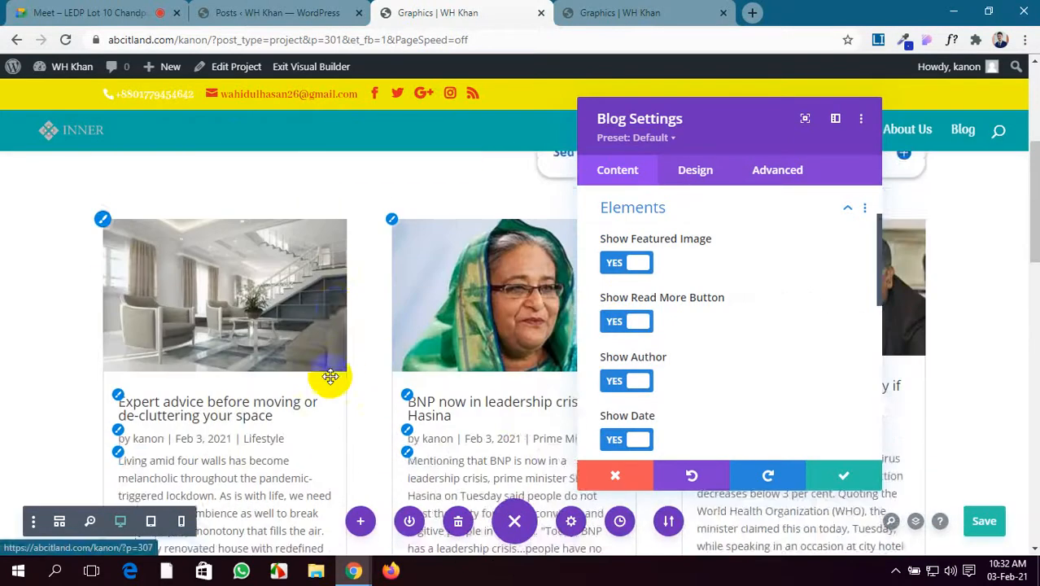
scroll(244, 411, "down", 5)
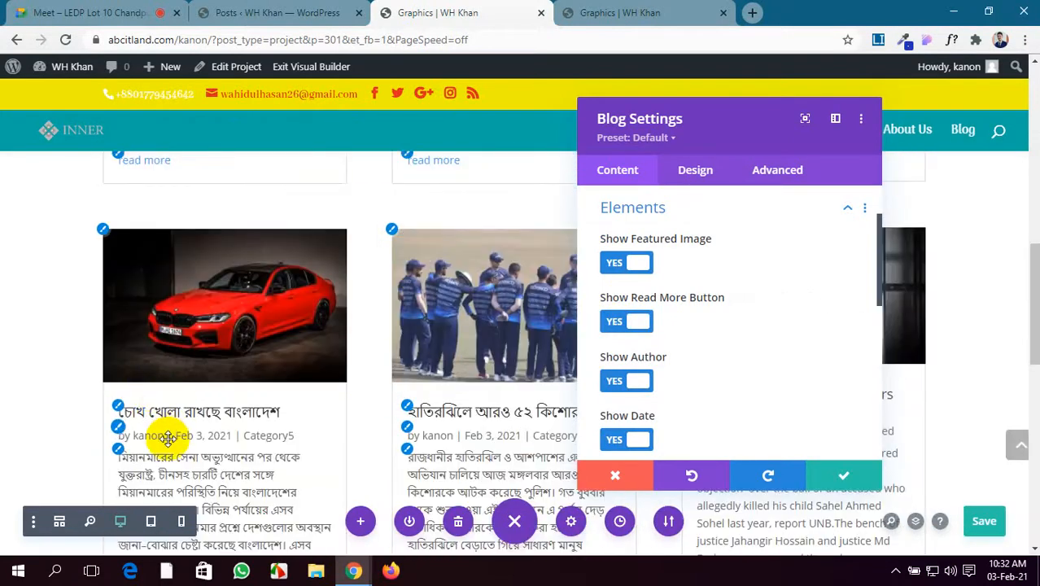
scroll(168, 437, "down", 2)
scroll(166, 437, "down", 1)
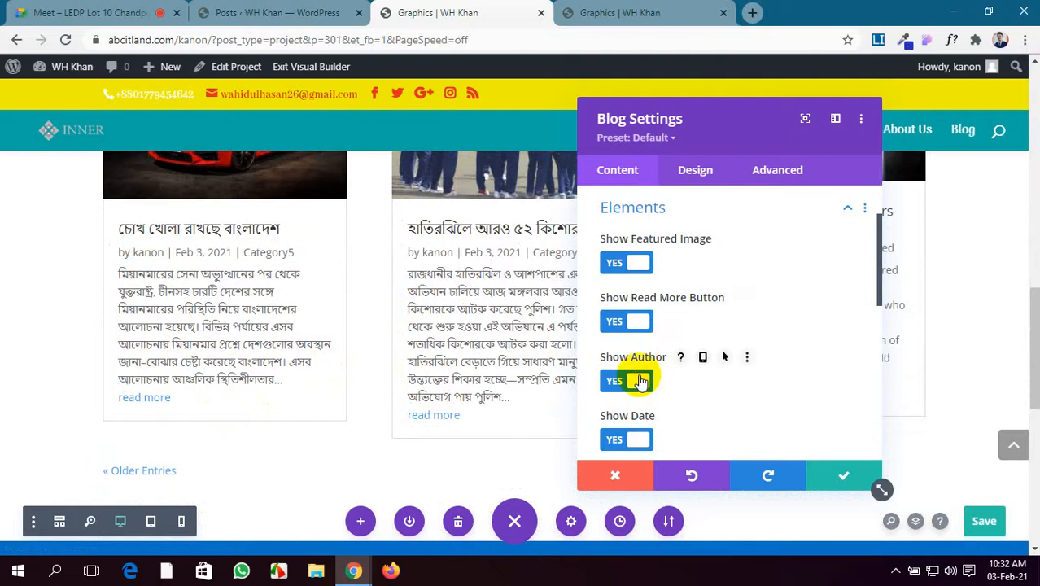
left_click(638, 379)
scroll(639, 380, "down", 2)
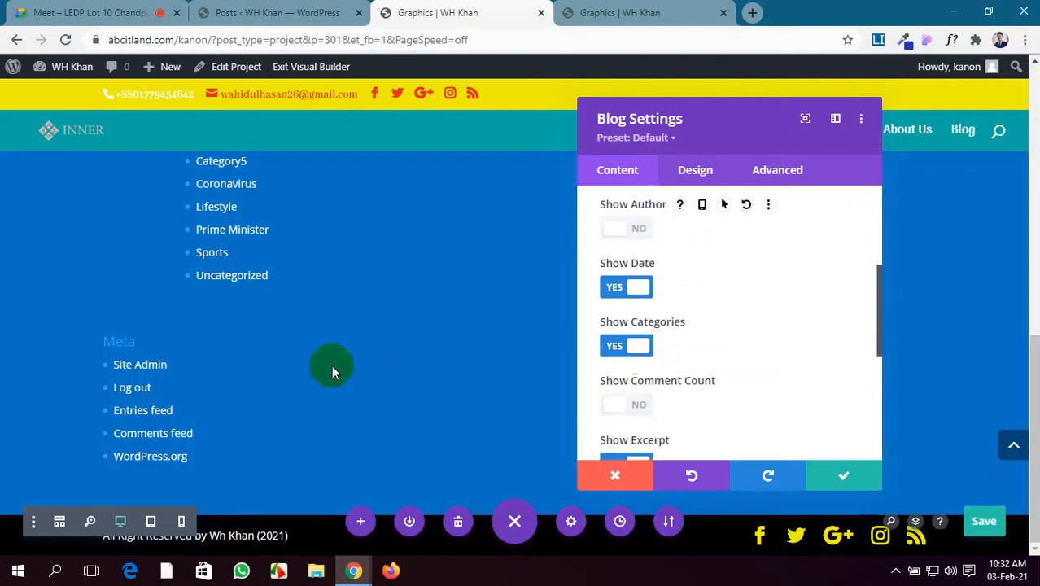
scroll(612, 404, "down", 3)
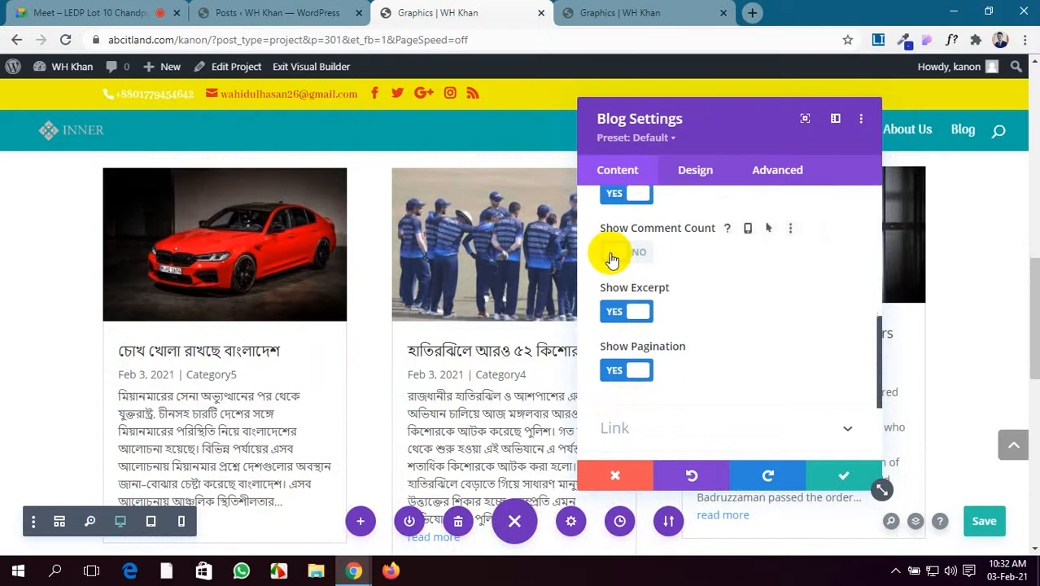
left_click(612, 258)
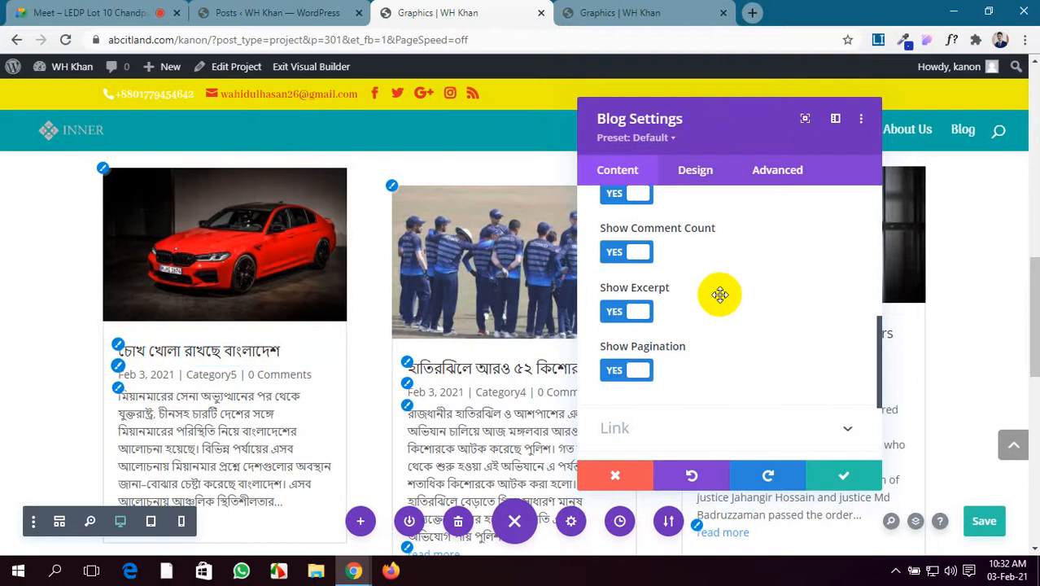
Step: Keep the post excerpts on, leaving an 'Older Entries' link beneath the grid
left_click(639, 312)
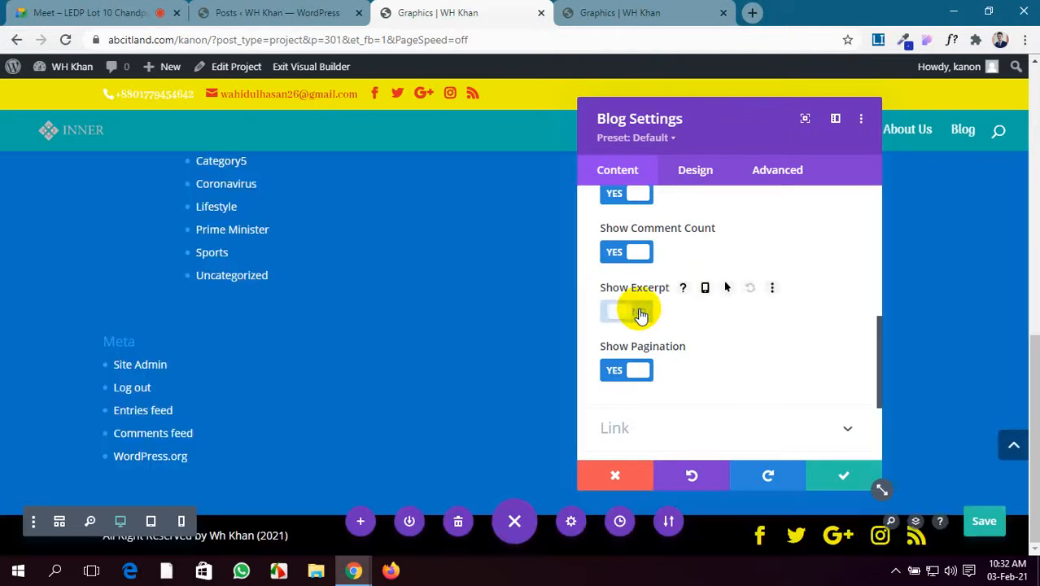
scroll(360, 374, "up", 4)
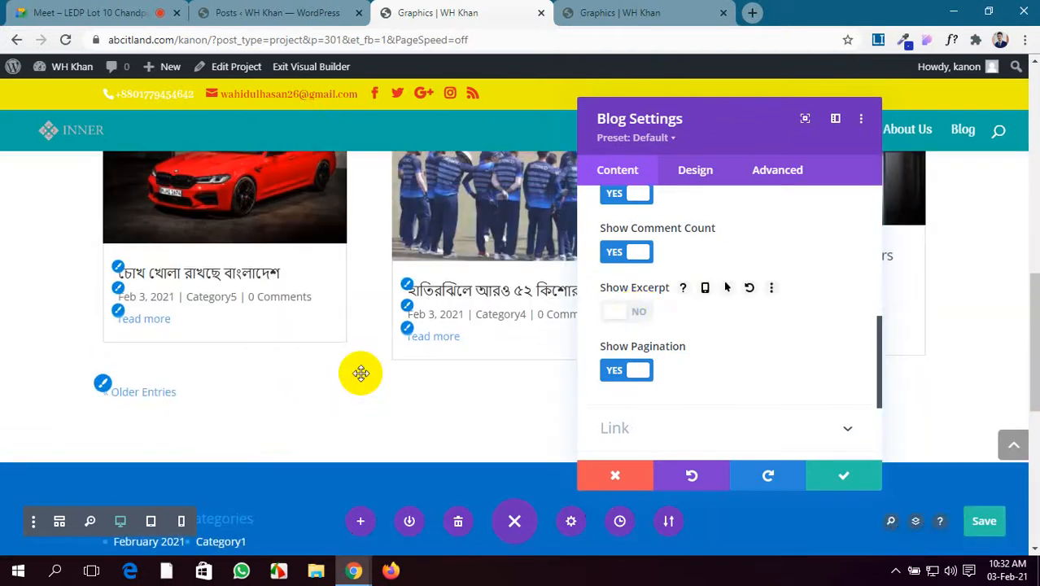
scroll(360, 373, "up", 2)
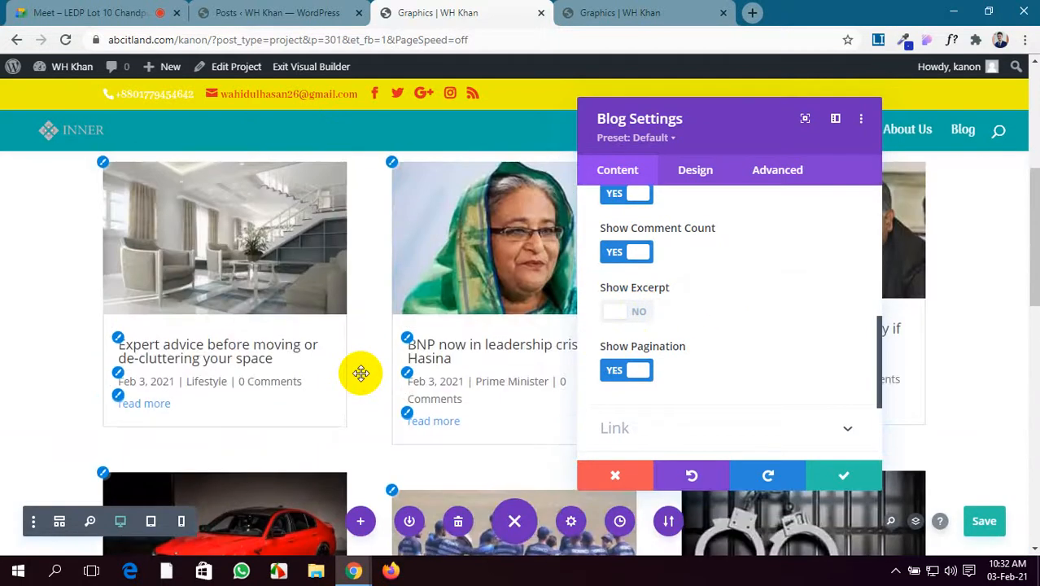
left_click(632, 311)
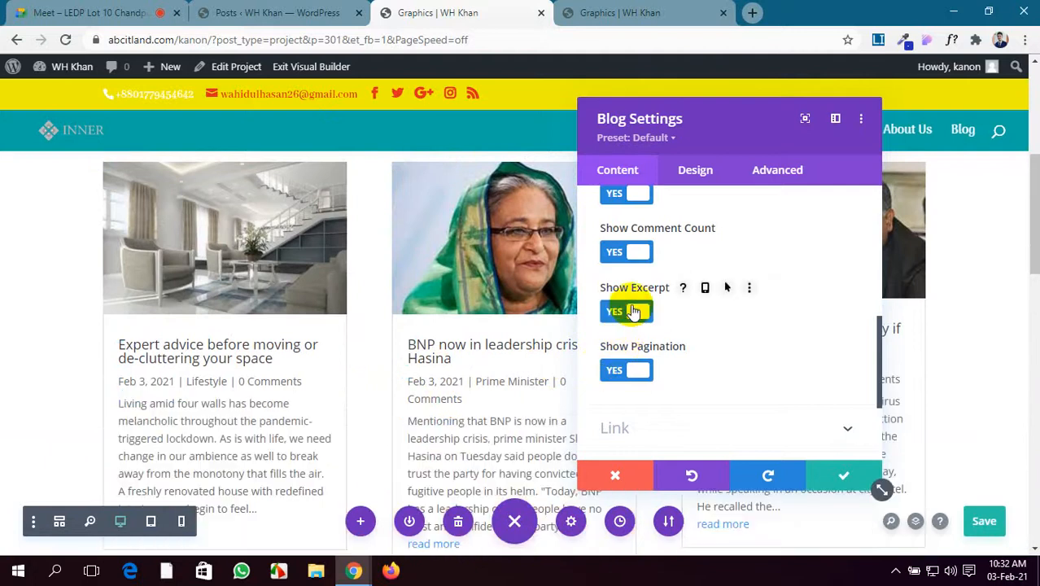
scroll(635, 293, "down", 3)
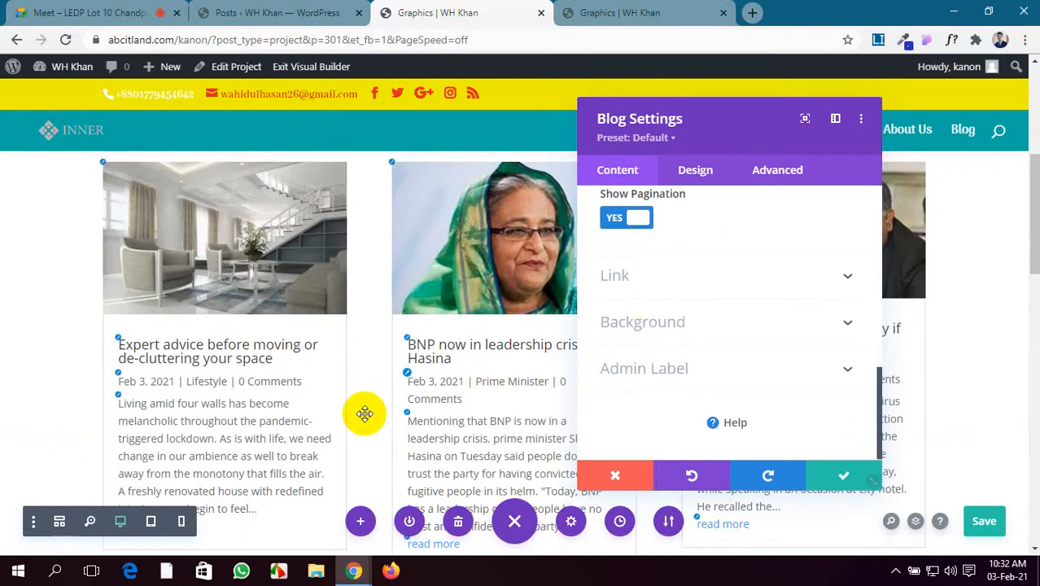
scroll(364, 411, "down", 5)
scroll(509, 418, "down", 5)
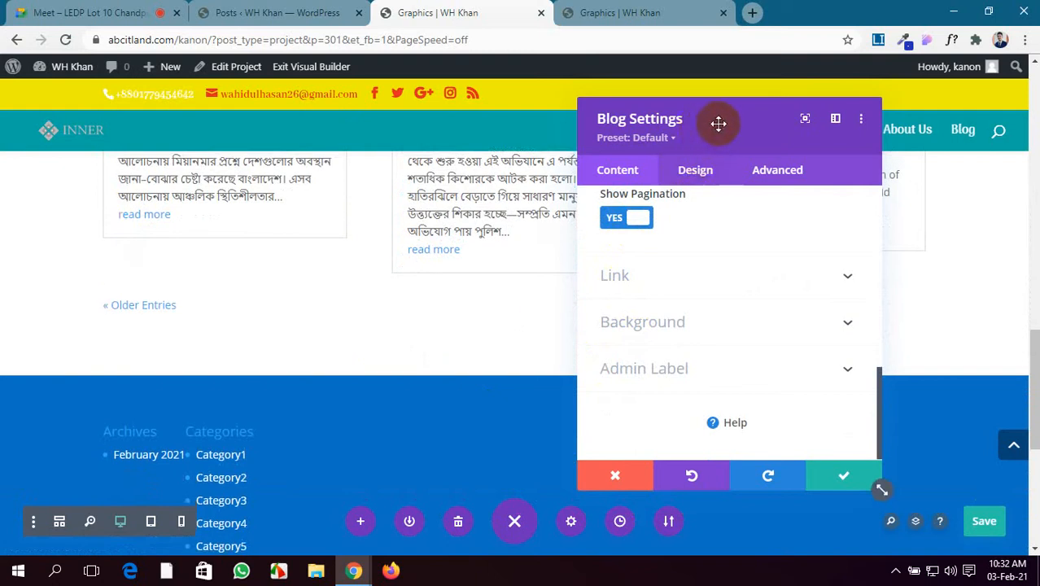
Step: Reposition the Blog Settings panel and expand its Link section
left_click_drag(720, 122, 648, 471)
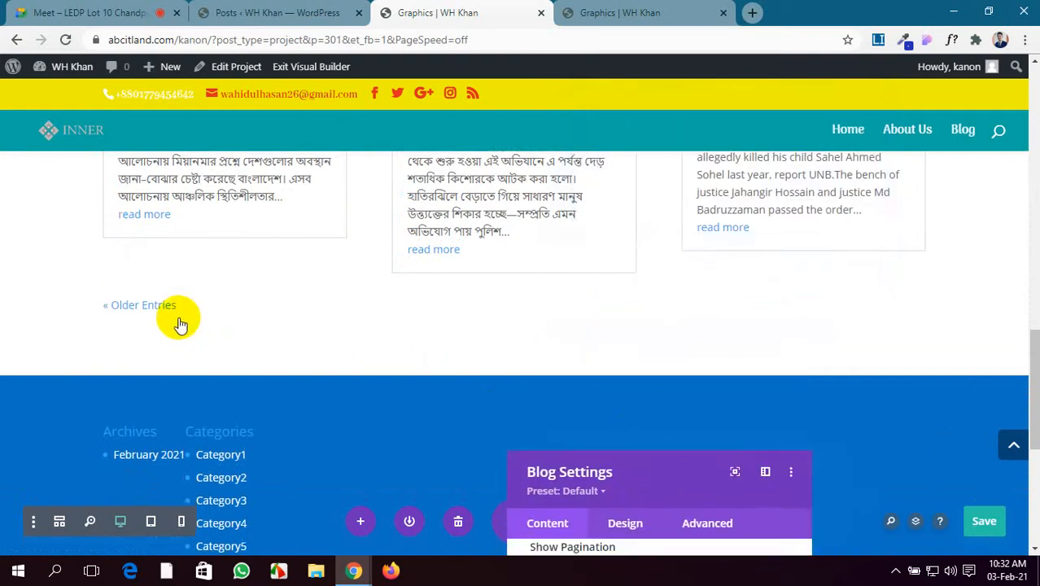
scroll(179, 318, "up", 3)
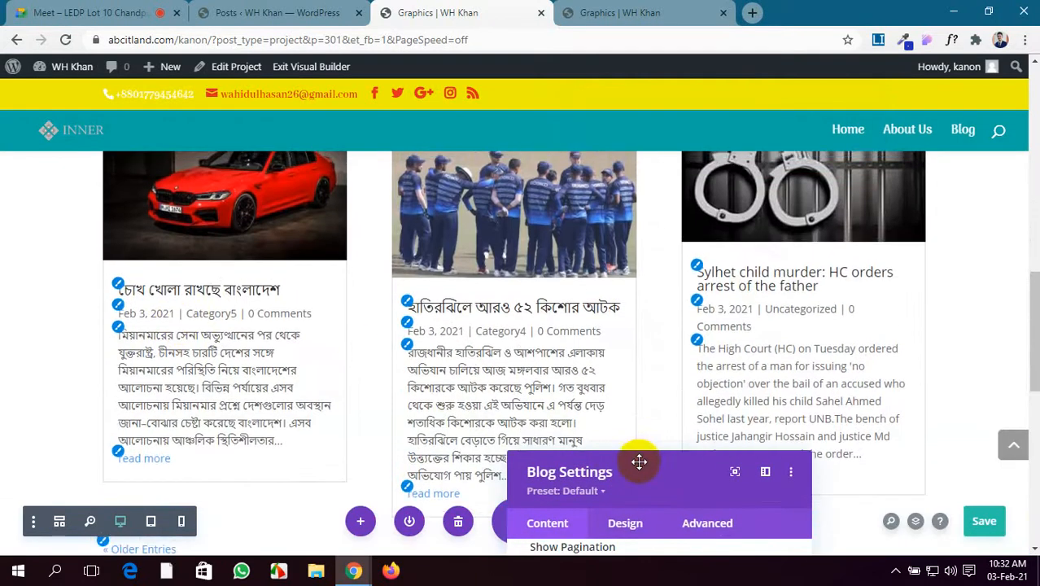
left_click_drag(639, 463, 623, 112)
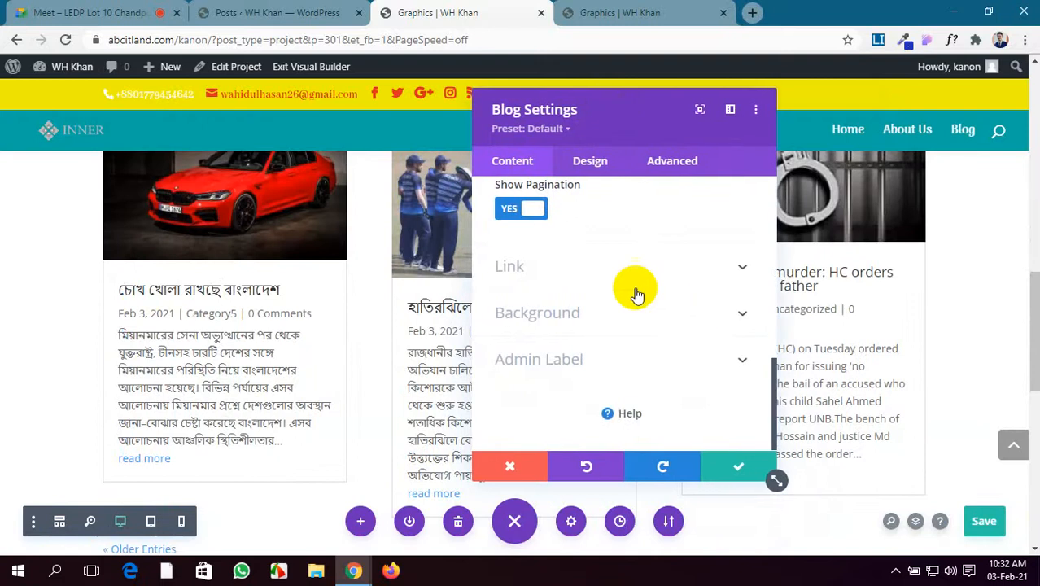
scroll(634, 291, "up", 3)
left_click(641, 419)
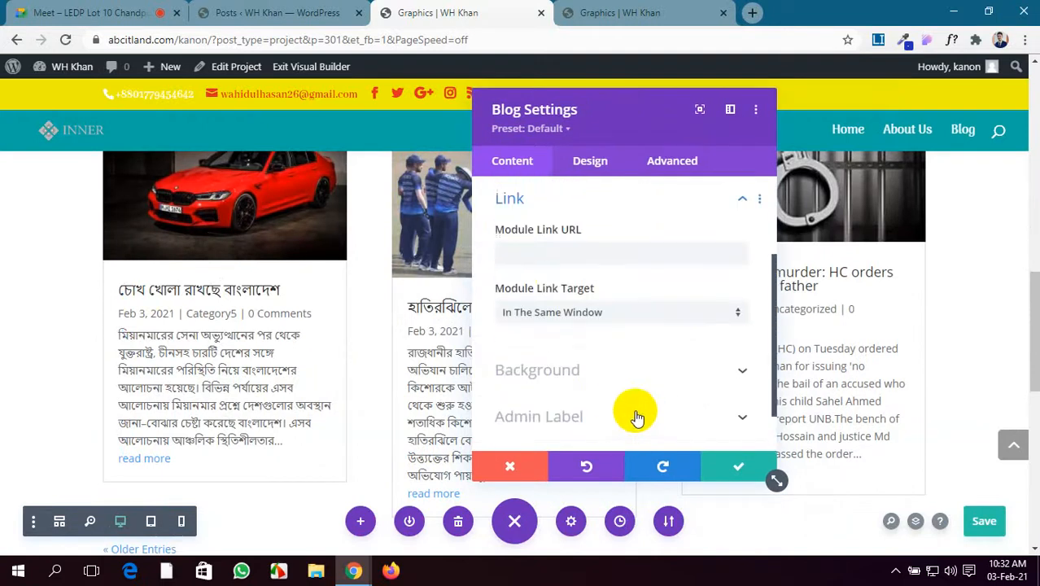
scroll(569, 262, "down", 1)
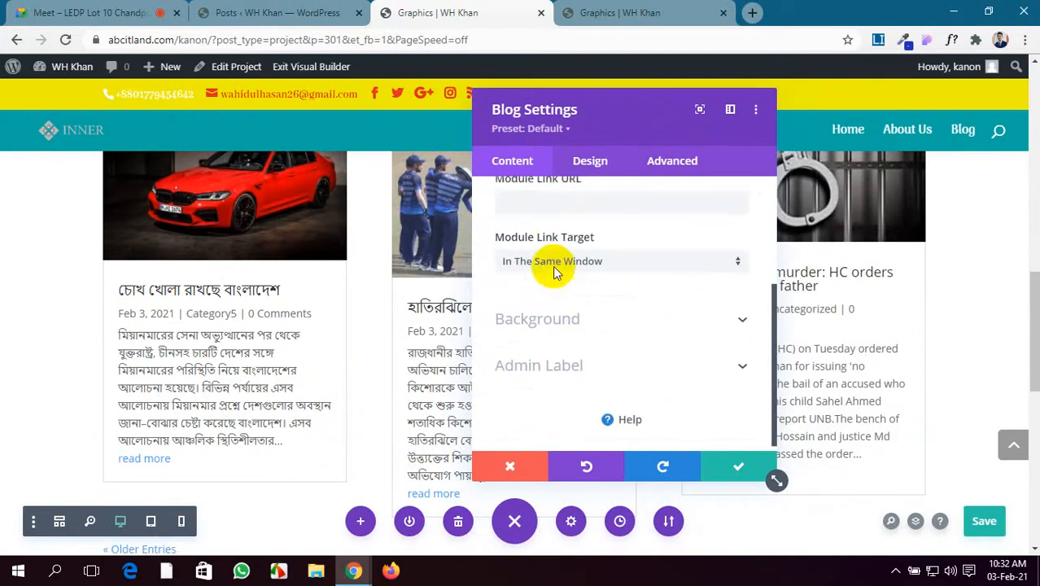
Step: Try a black Grid Tile Background Color, reset it to white, then go to Design options
left_click(640, 317)
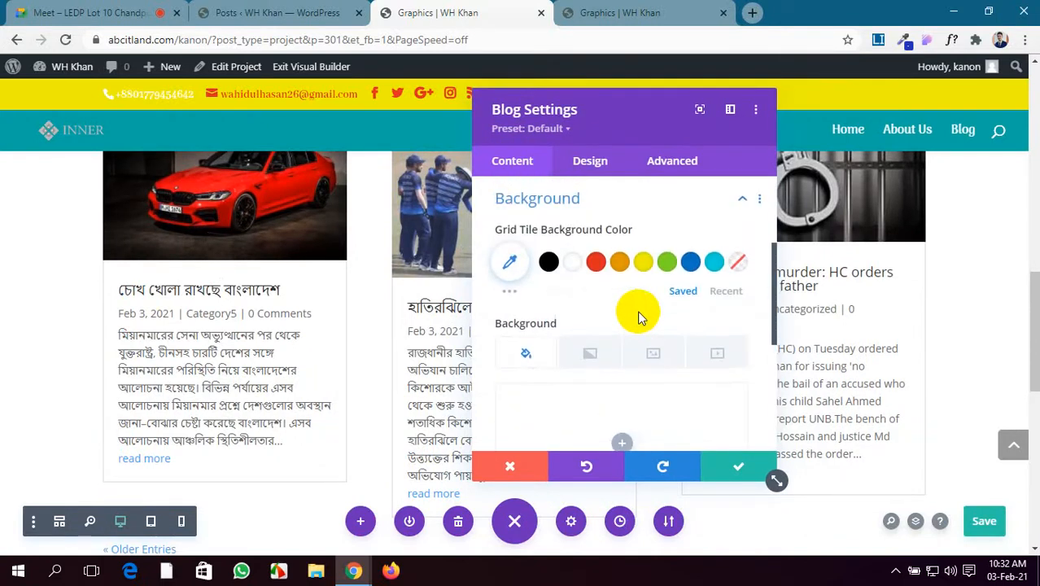
left_click(548, 261)
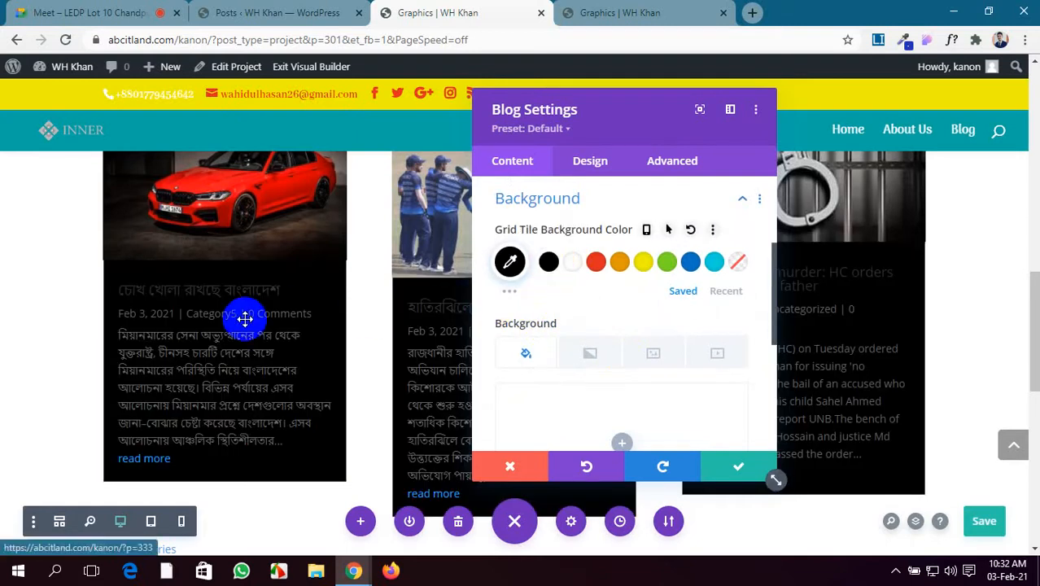
scroll(245, 318, "up", 3)
scroll(245, 318, "down", 3)
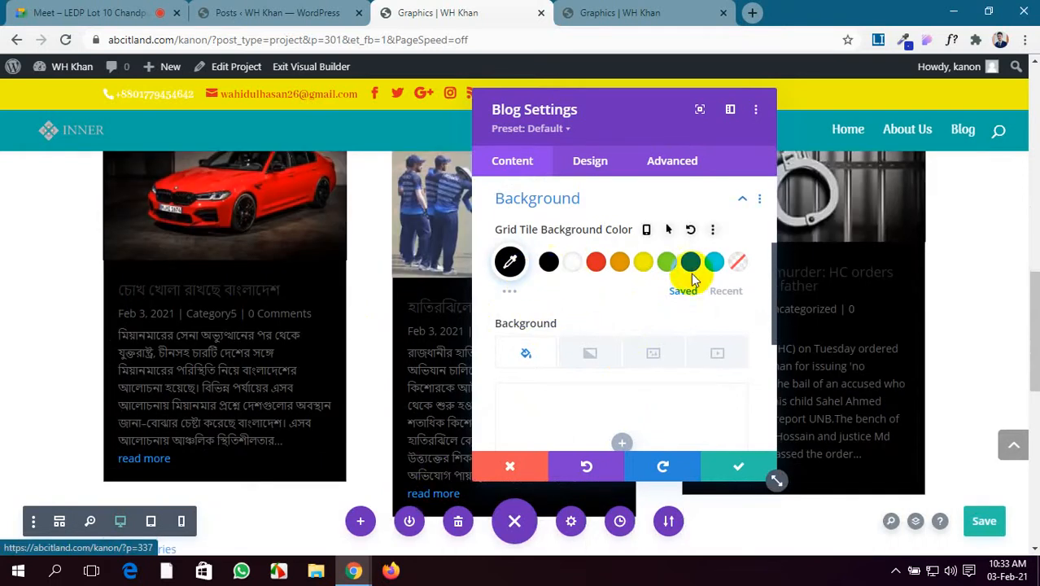
left_click(690, 231)
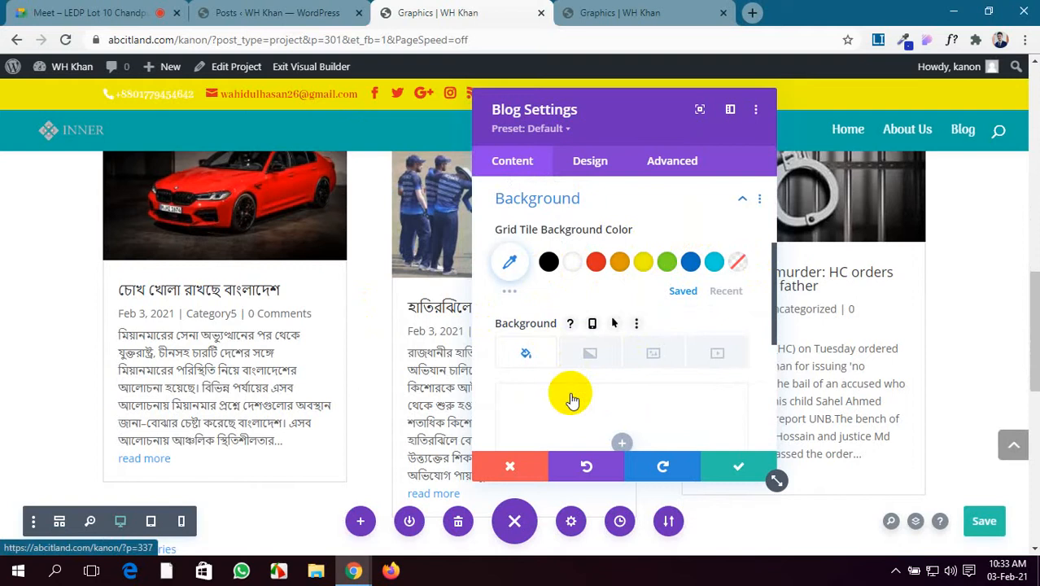
scroll(570, 397, "down", 5)
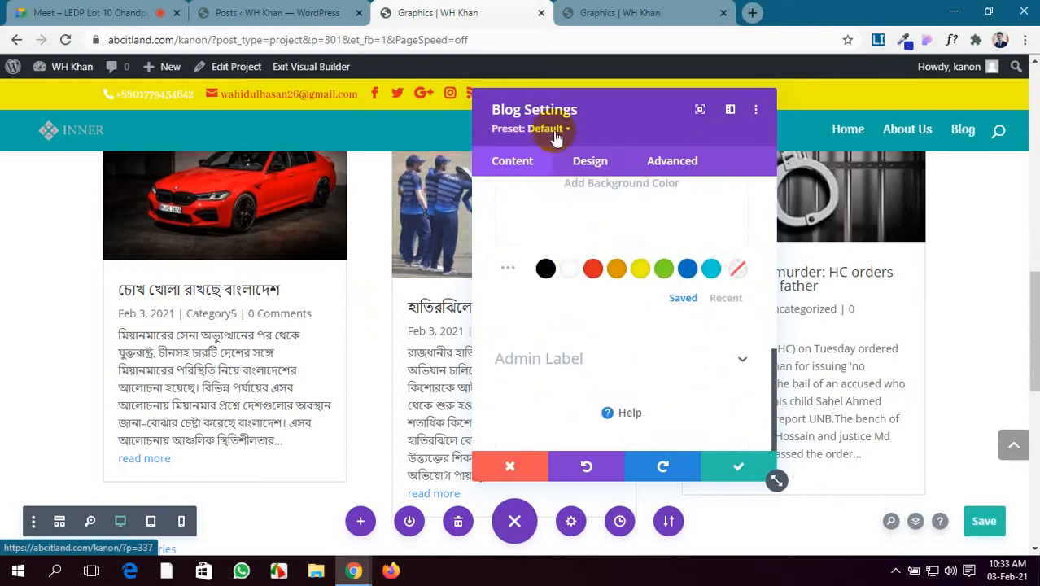
left_click(587, 161)
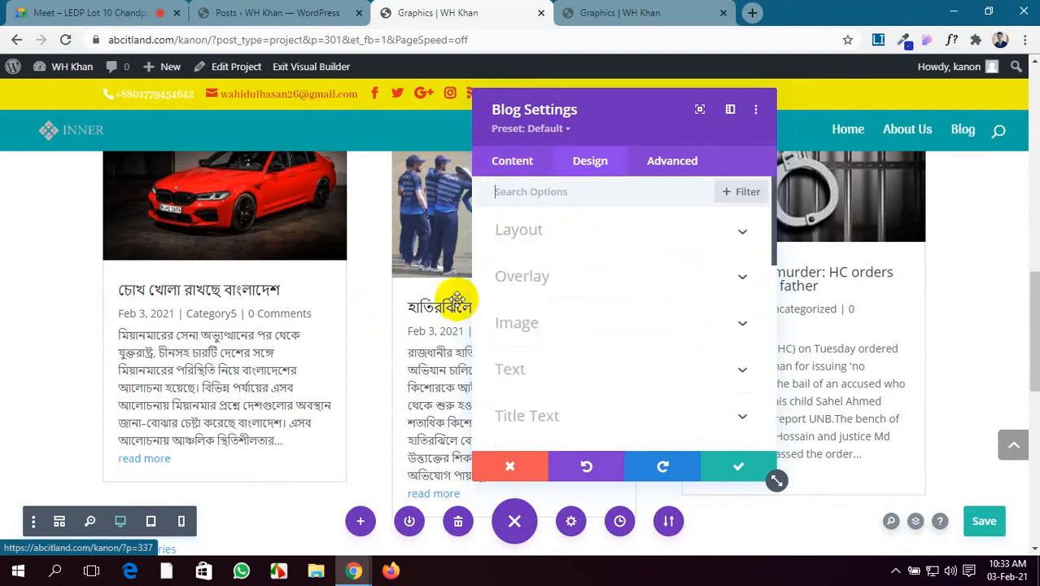
Step: Keep the Grid layout and turn on the Featured Image Overlay
left_click(649, 233)
left_click(541, 290)
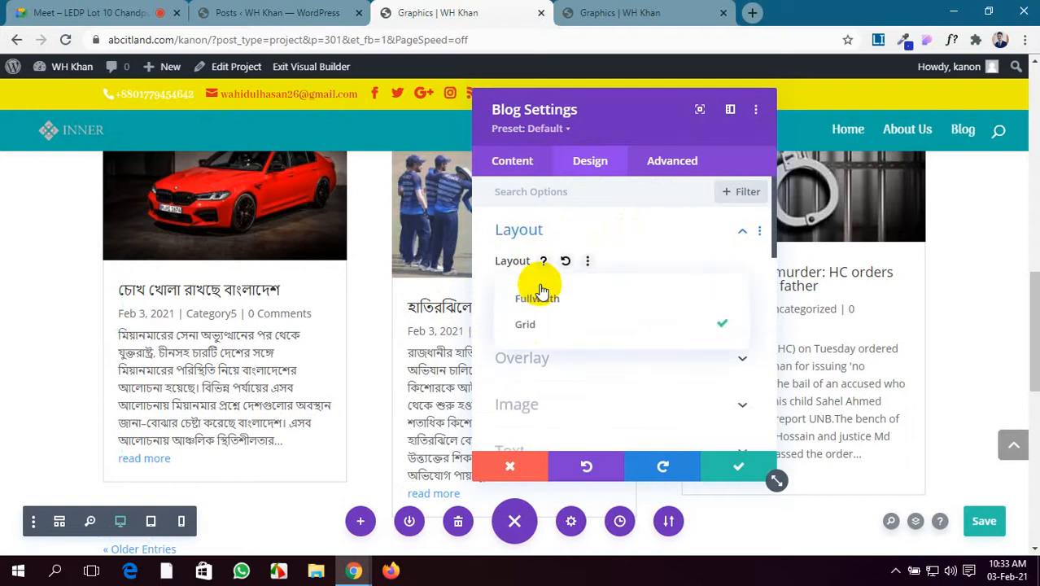
left_click(550, 328)
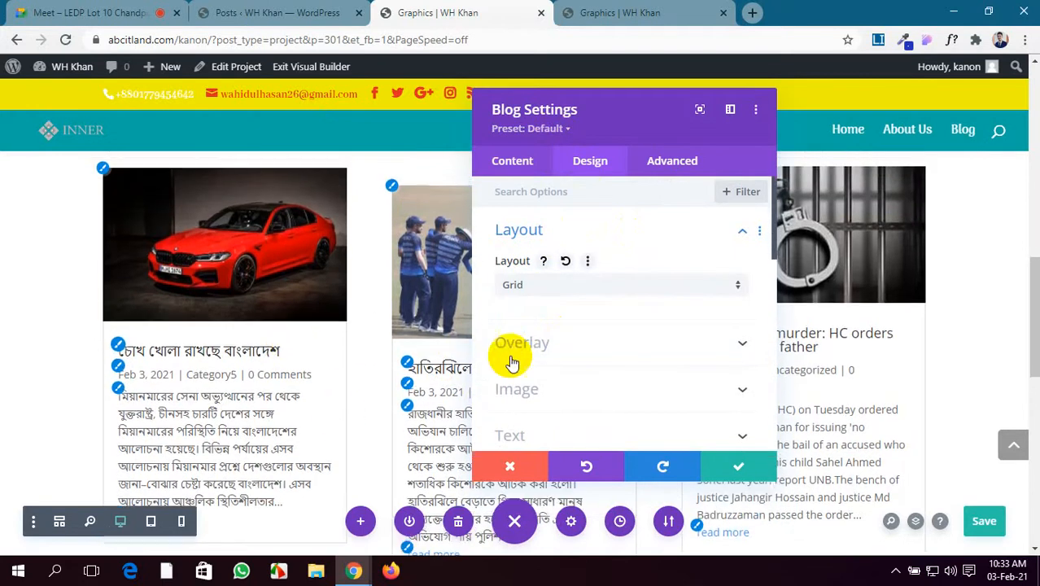
left_click(591, 348)
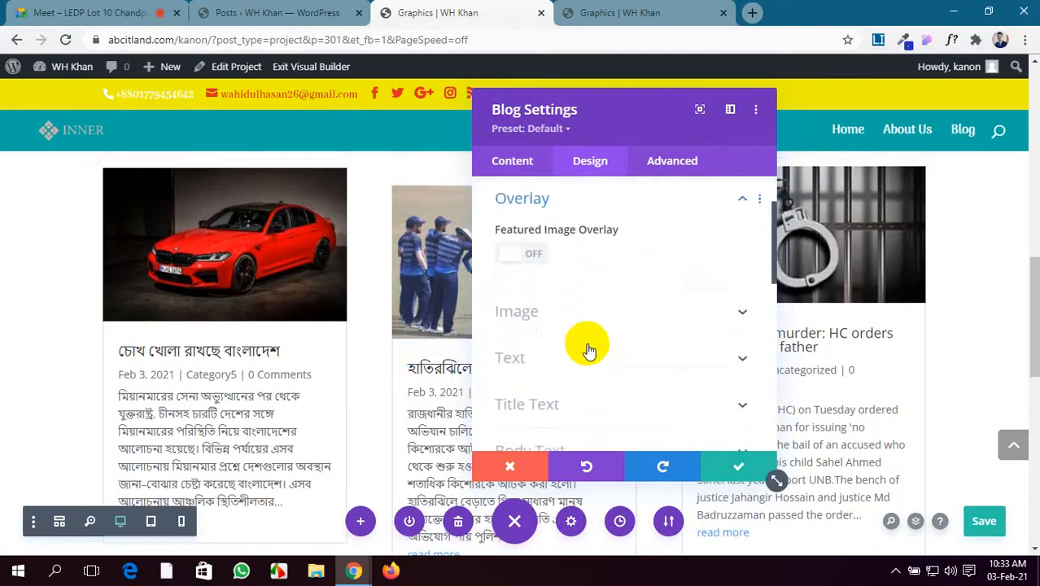
left_click(530, 257)
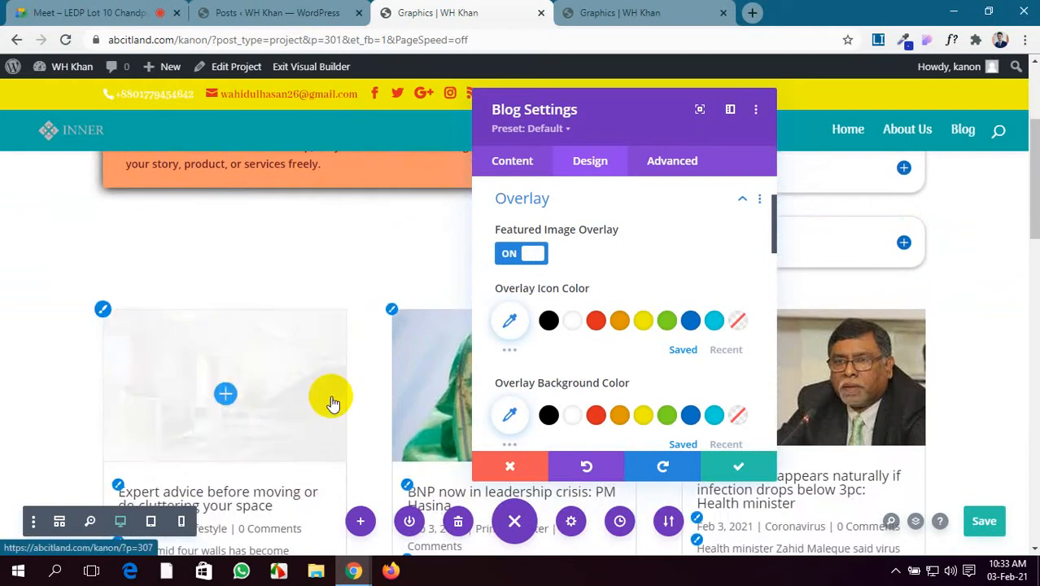
Step: Set the Overlay Icon Color to a semi-transparent blue (#0047e0 with lower opacity)
left_click(514, 350)
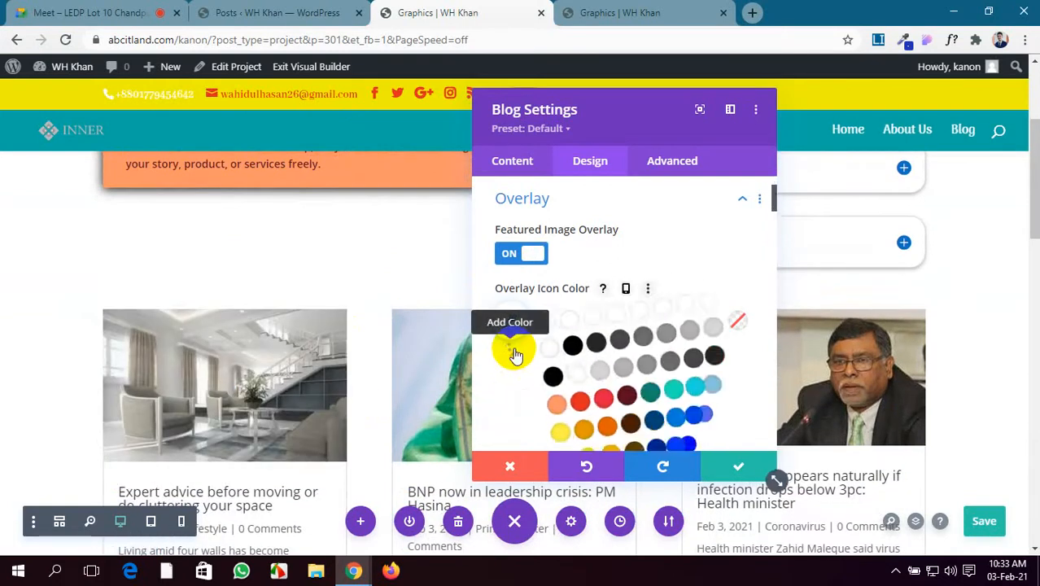
left_click(690, 437)
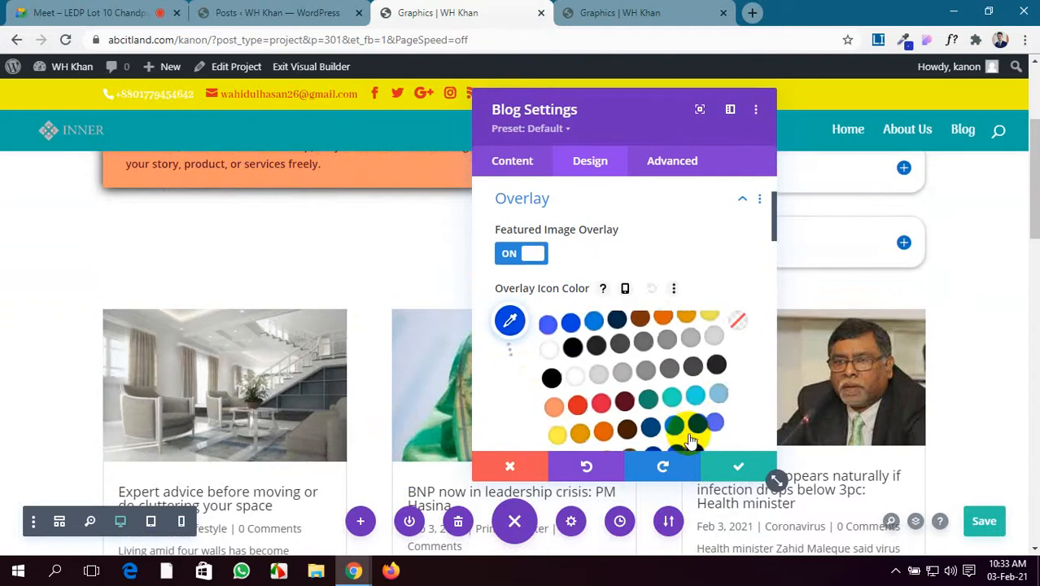
mouse_move(504, 349)
left_click(513, 322)
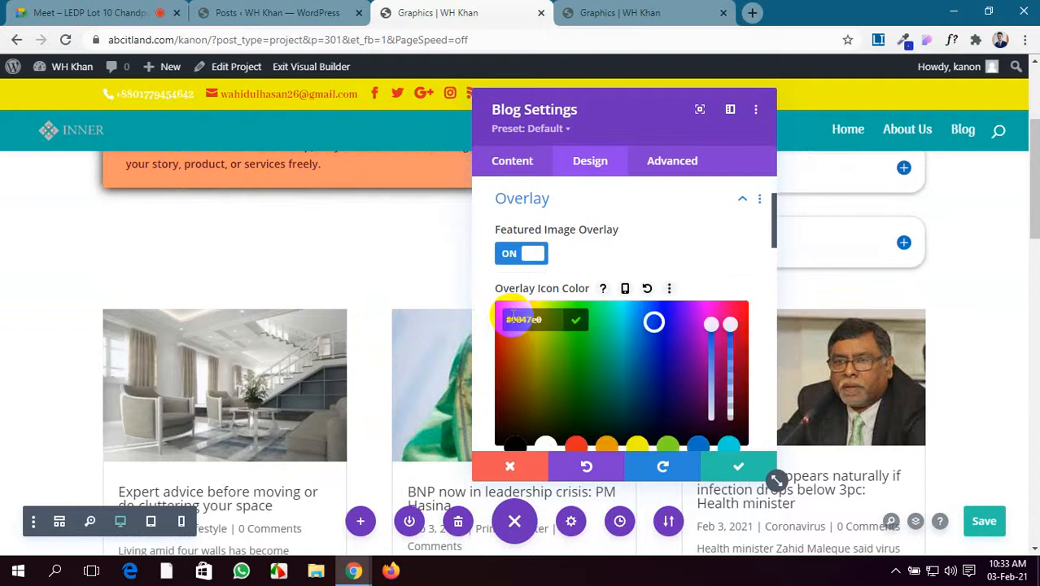
left_click_drag(726, 368, 727, 377)
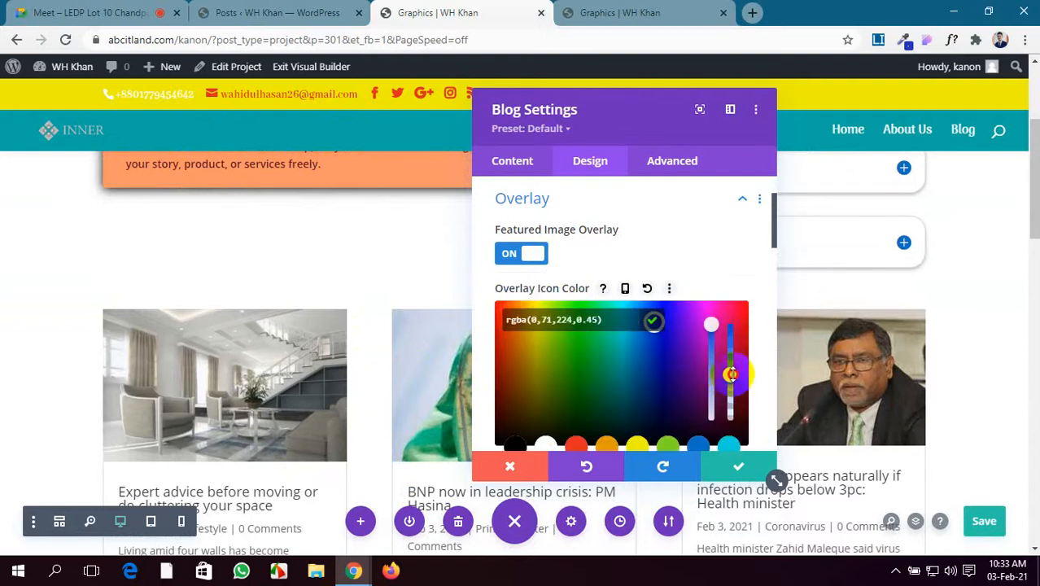
scroll(697, 235, "down", 3)
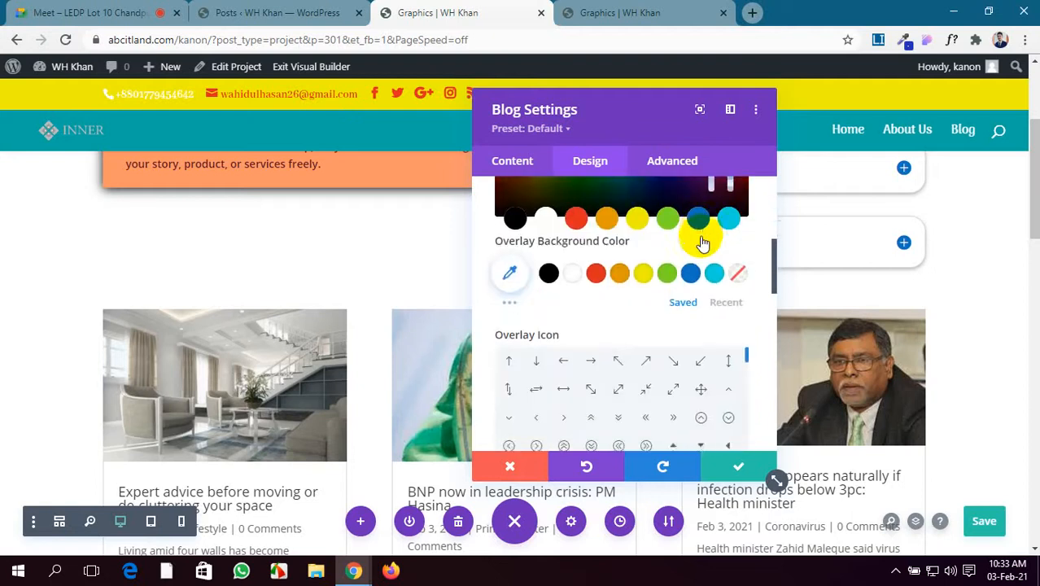
scroll(615, 309, "up", 2)
scroll(615, 312, "down", 1)
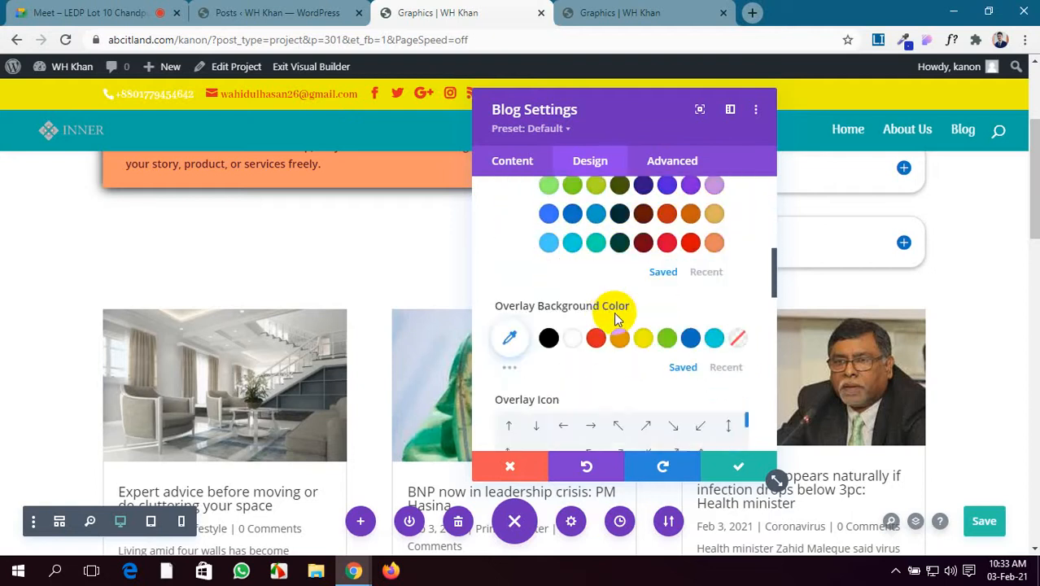
scroll(592, 315, "down", 2)
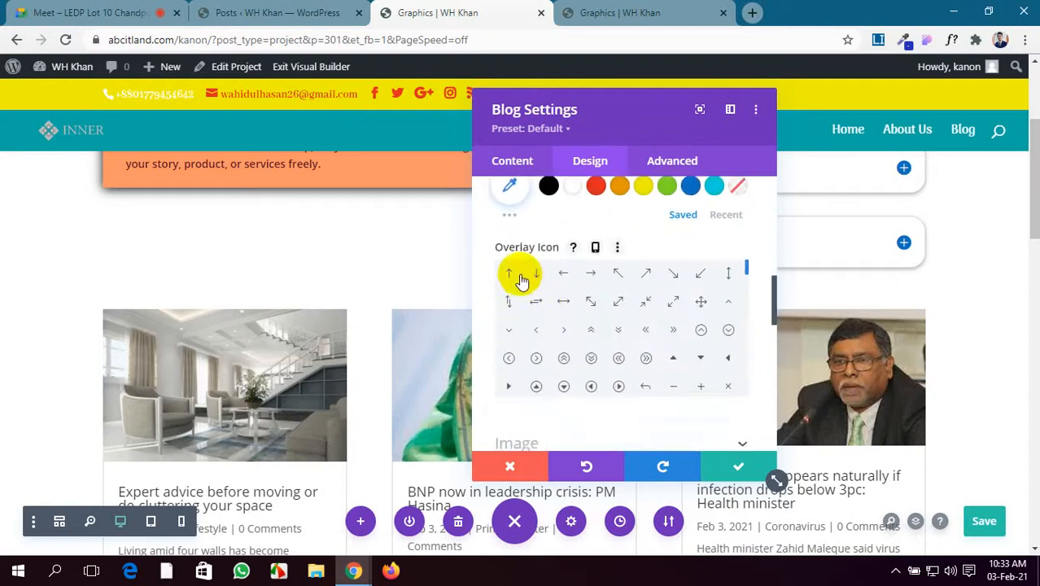
scroll(543, 255, "up", 2)
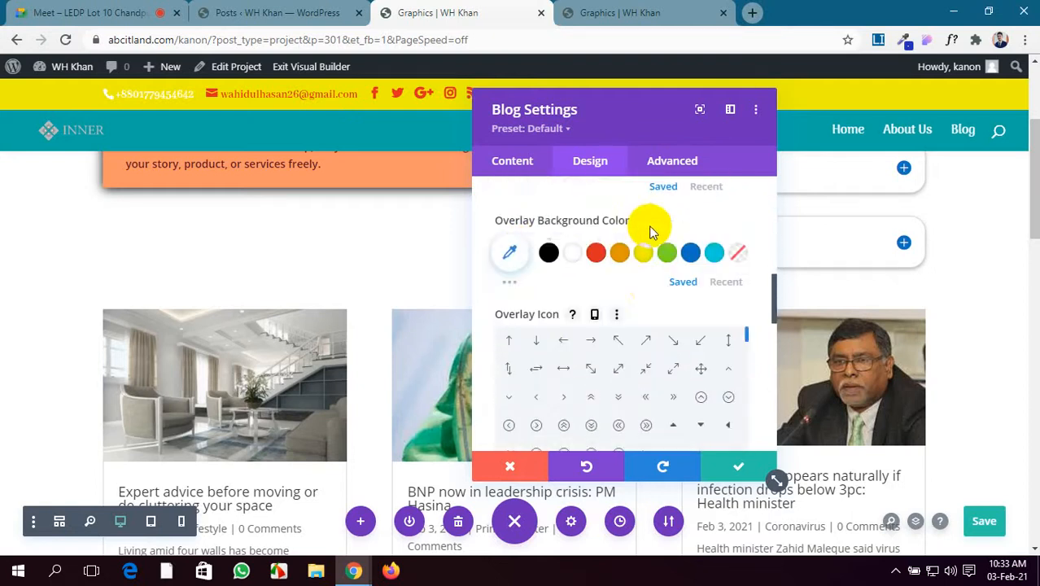
Step: Set the Overlay Background Color to translucent yellow rgba(237,240,0,0.43), replacing a cyan trial
left_click(510, 261)
left_click(719, 390)
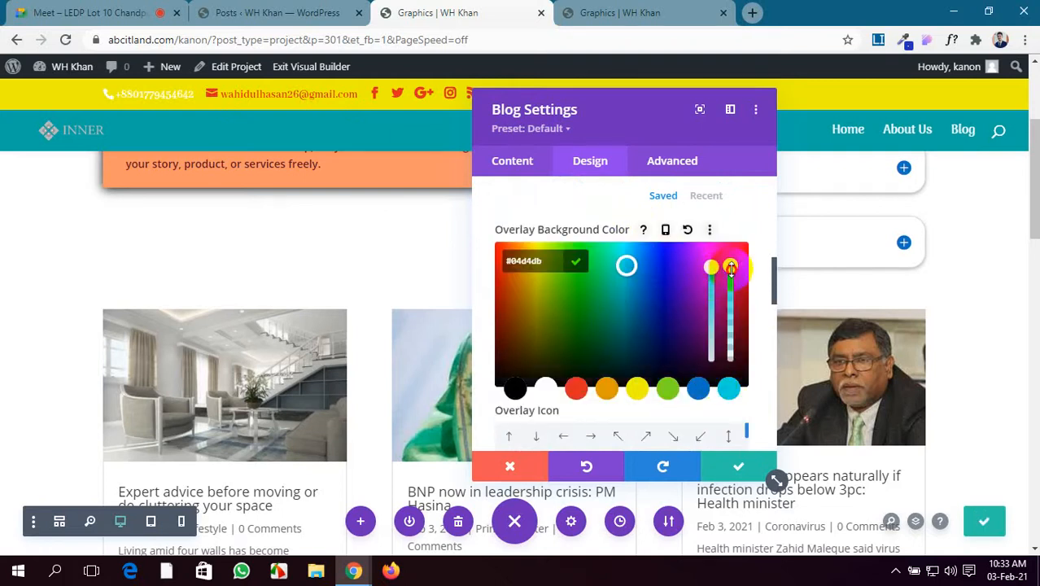
left_click_drag(730, 319, 730, 333)
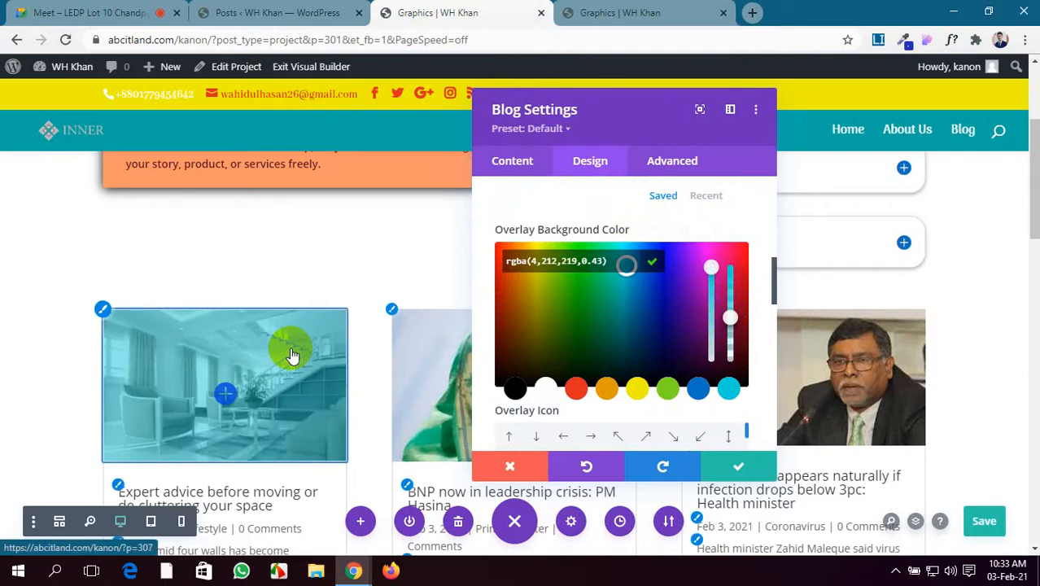
left_click(634, 390)
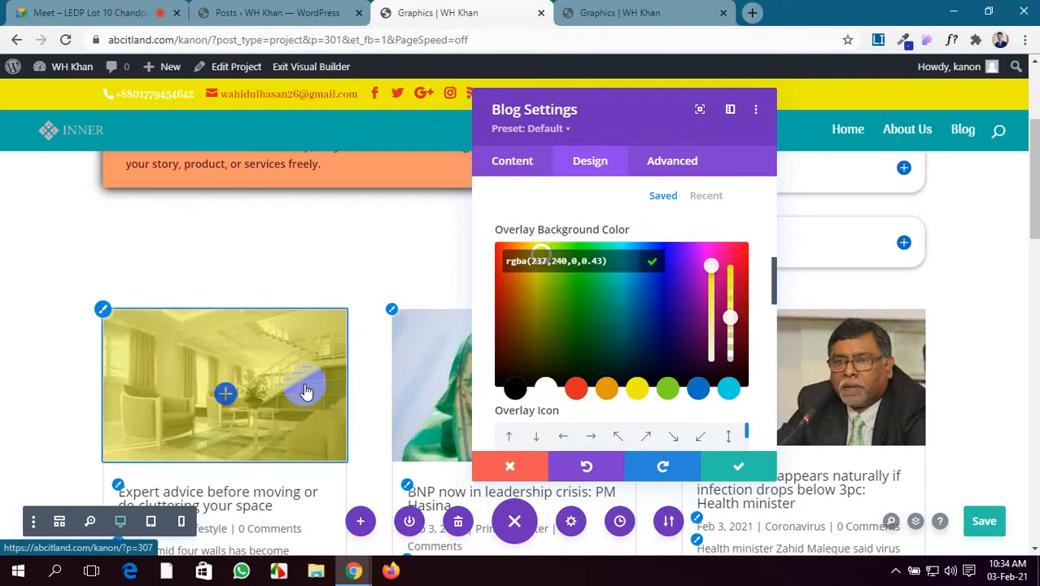
Step: Save the page, then set the blog Image Rounded Corners to 0px with corners unlinked
left_click(985, 525)
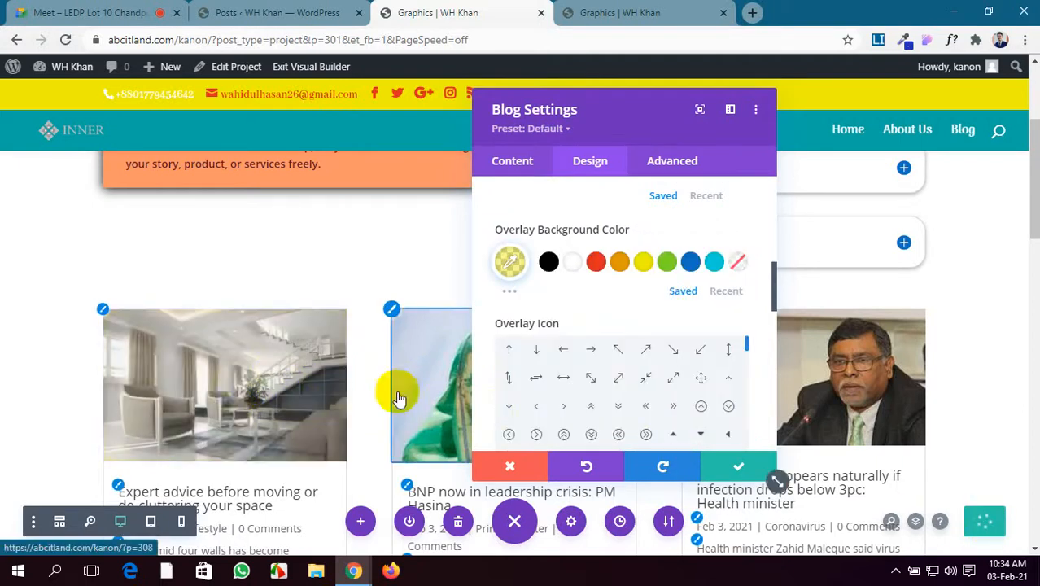
scroll(691, 345, "down", 1)
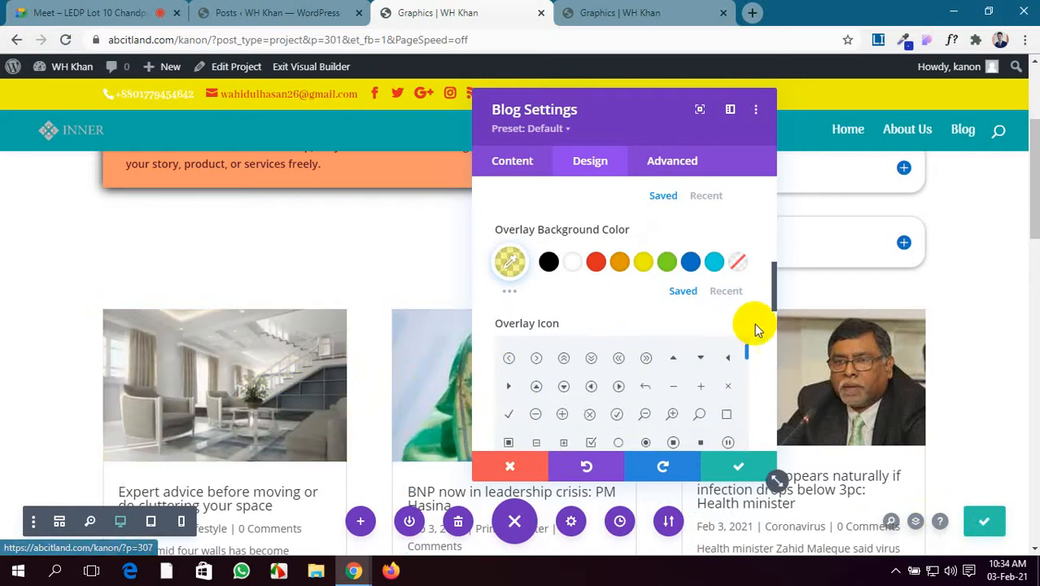
scroll(756, 326, "down", 5)
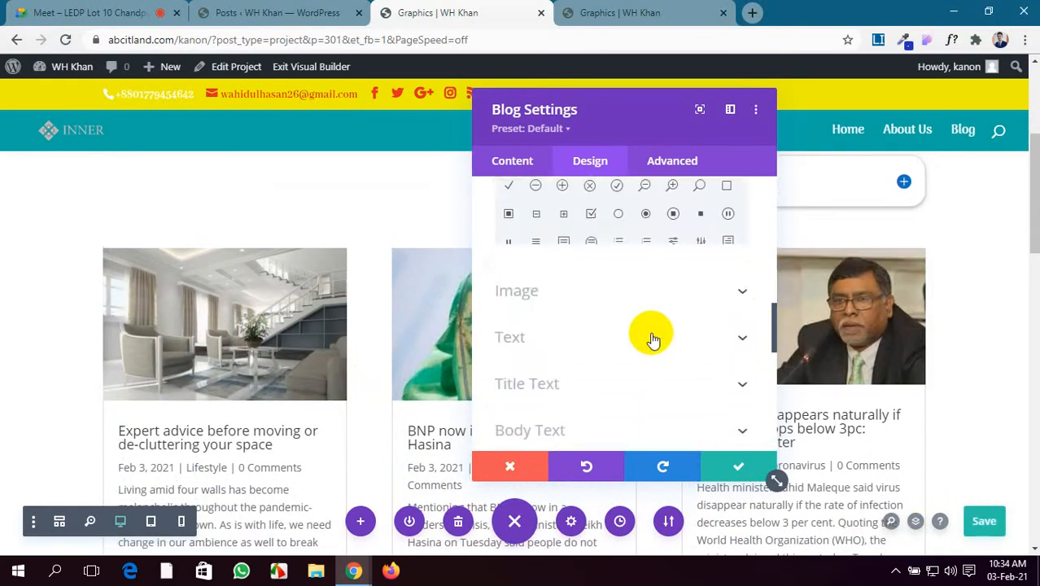
left_click(652, 290)
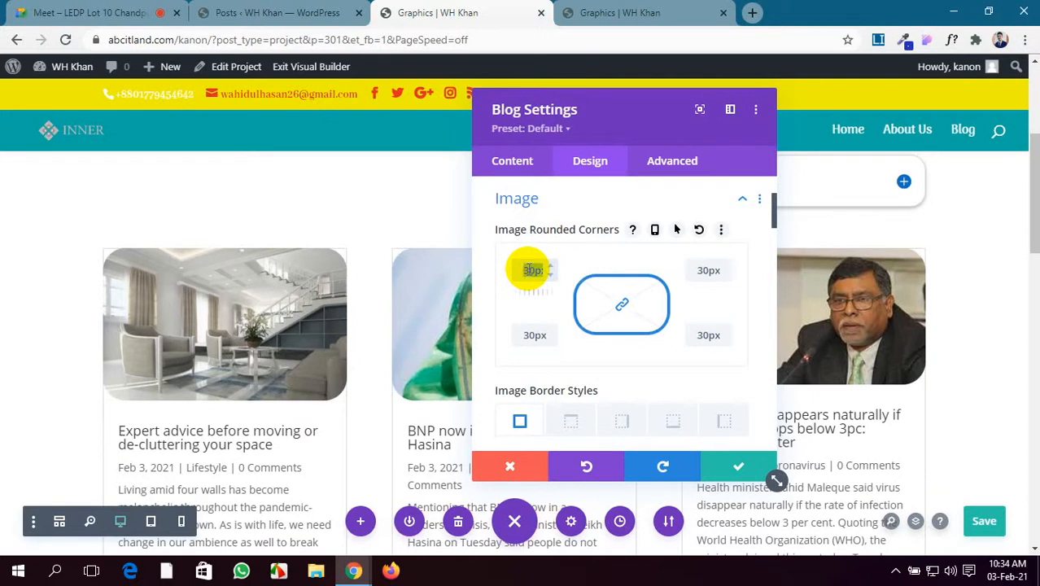
left_click(624, 305)
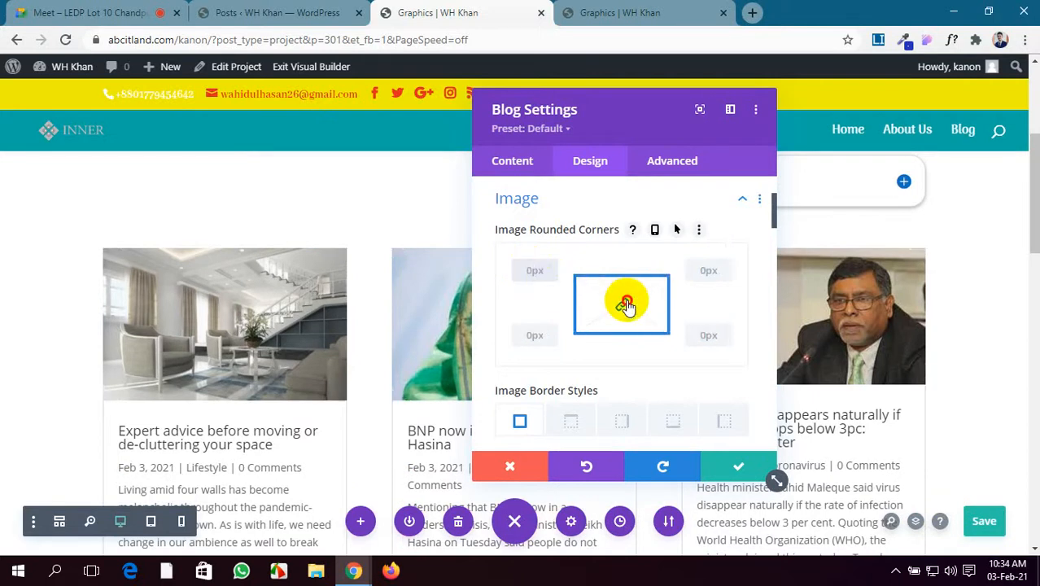
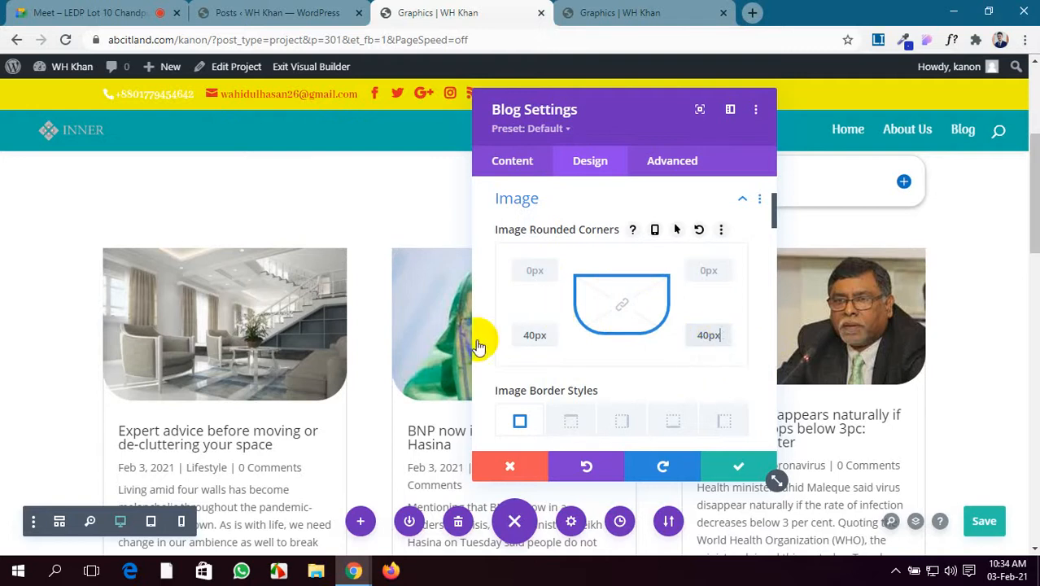
Step: Scroll the Blog Design settings past the Image border, filter and blend options to Text
scroll(93, 414, "down", 1)
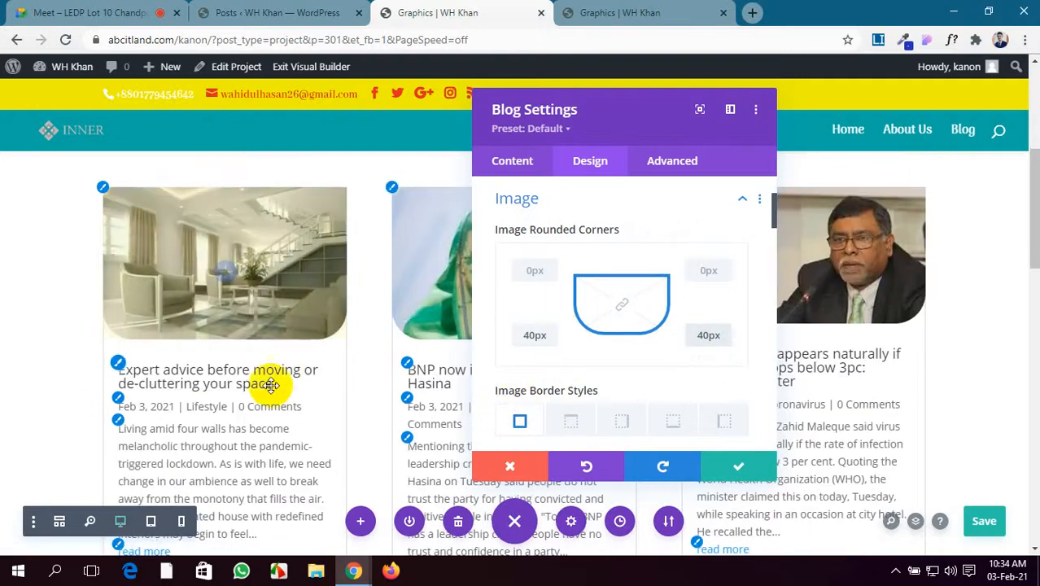
scroll(697, 368, "down", 2)
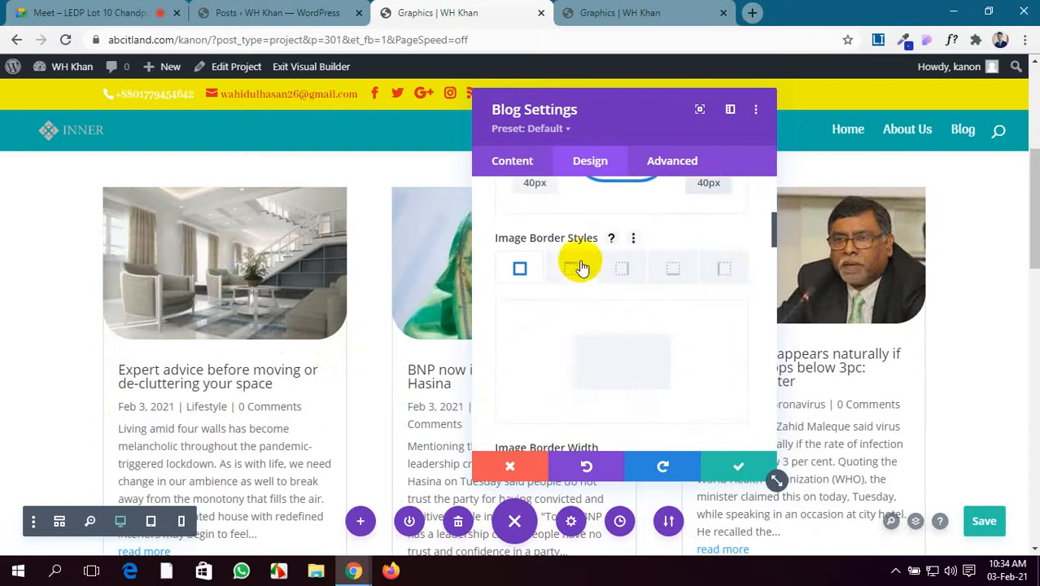
scroll(544, 355, "down", 1)
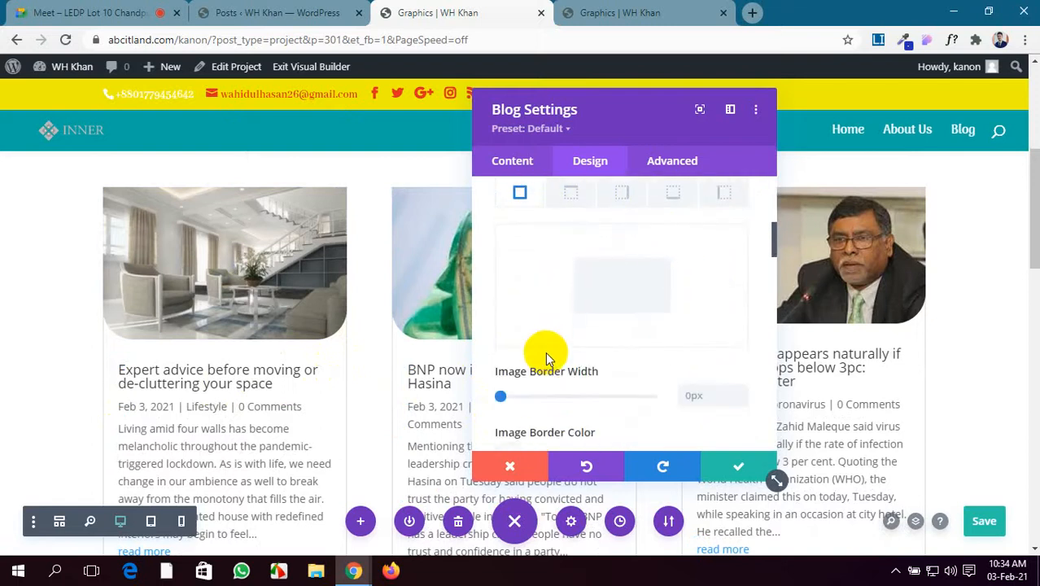
scroll(543, 355, "down", 1)
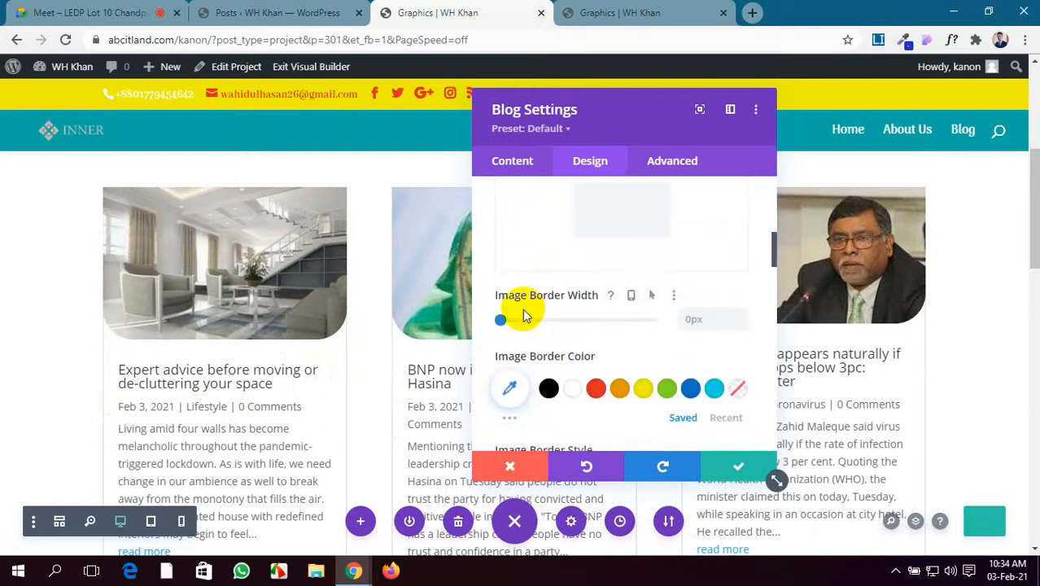
scroll(527, 318, "down", 1)
scroll(525, 318, "down", 1)
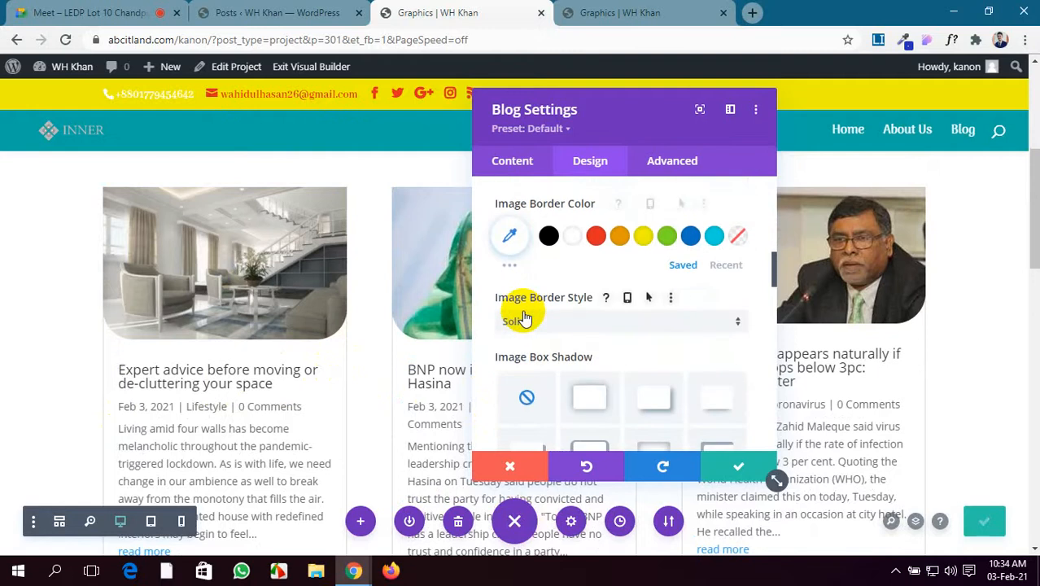
scroll(525, 318, "down", 10)
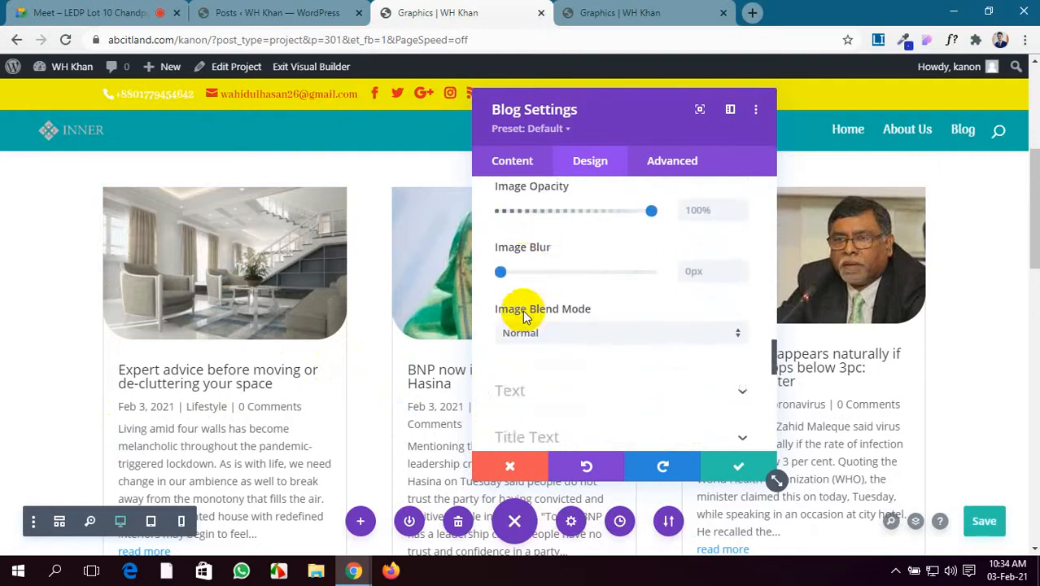
scroll(522, 310, "down", 5)
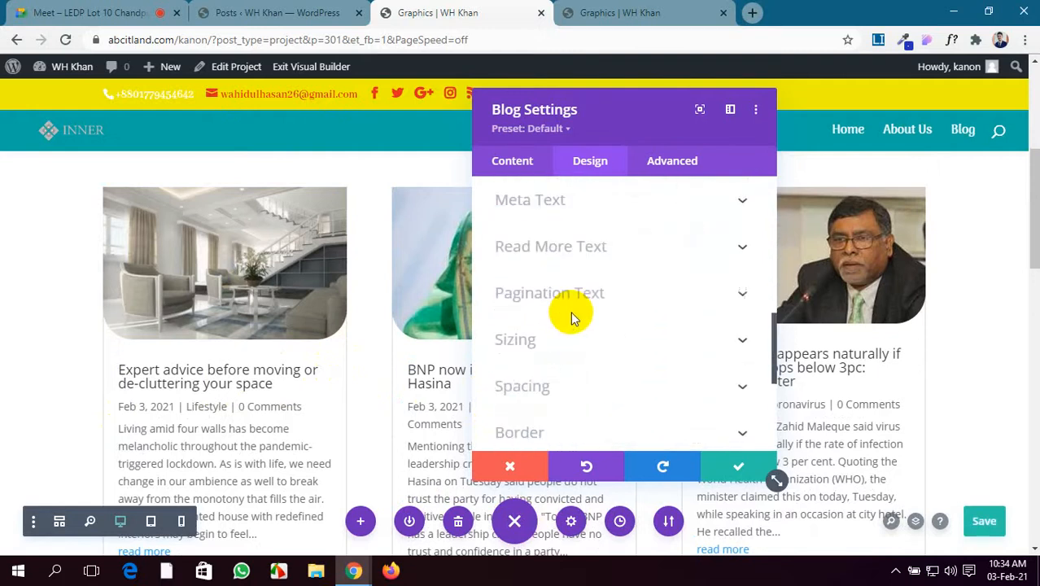
scroll(570, 317, "up", 3)
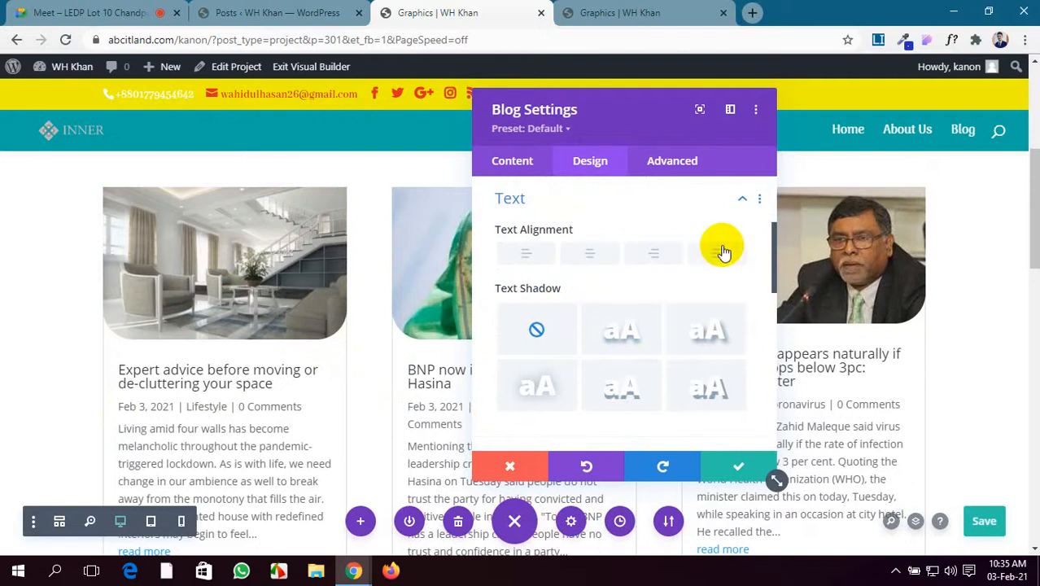
Step: Make the blog titles bold, justified and blue
scroll(631, 332, "down", 2)
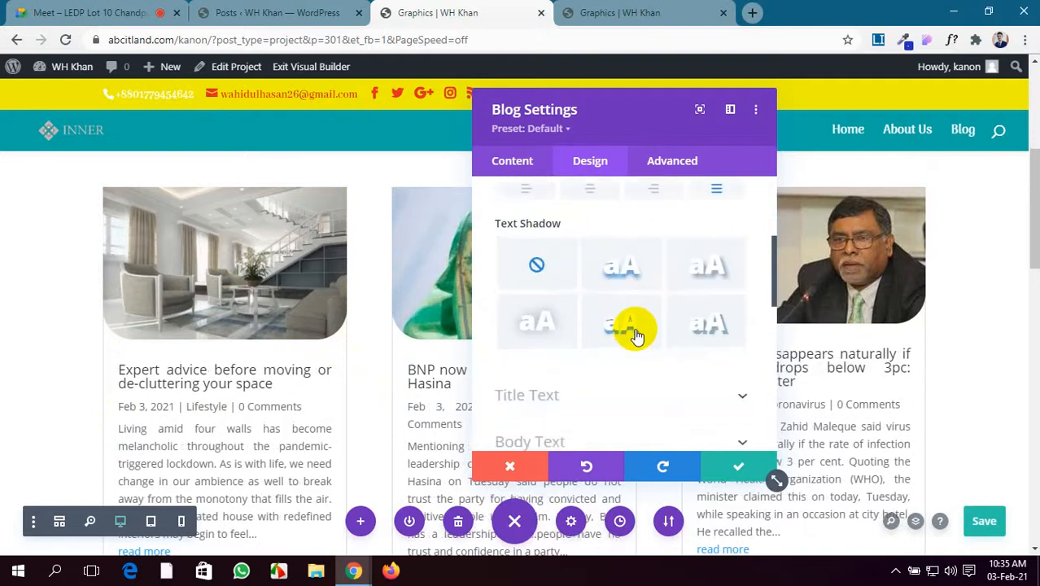
scroll(644, 293, "down", 2)
left_click(662, 316)
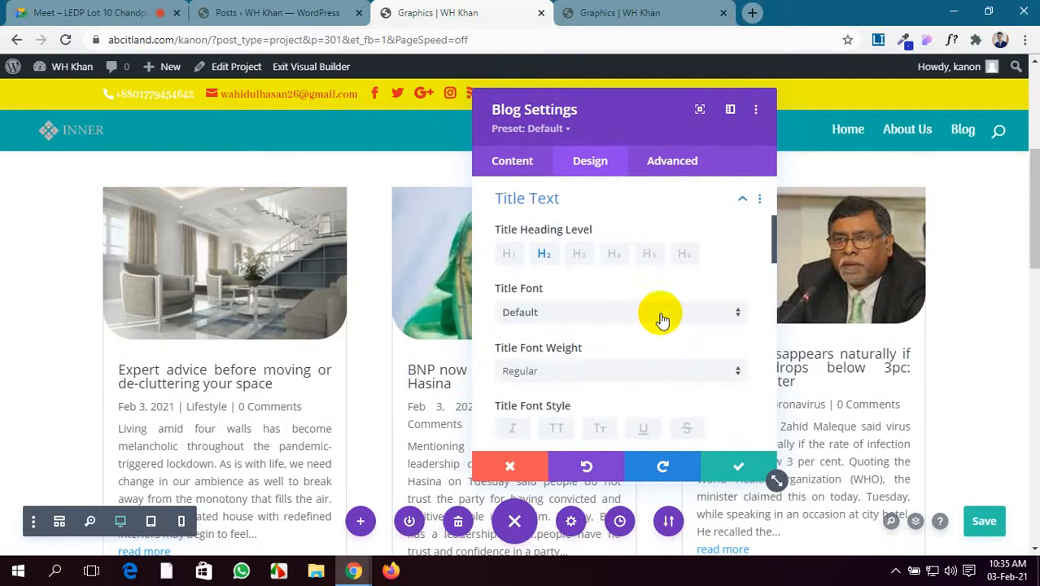
scroll(564, 348, "down", 1)
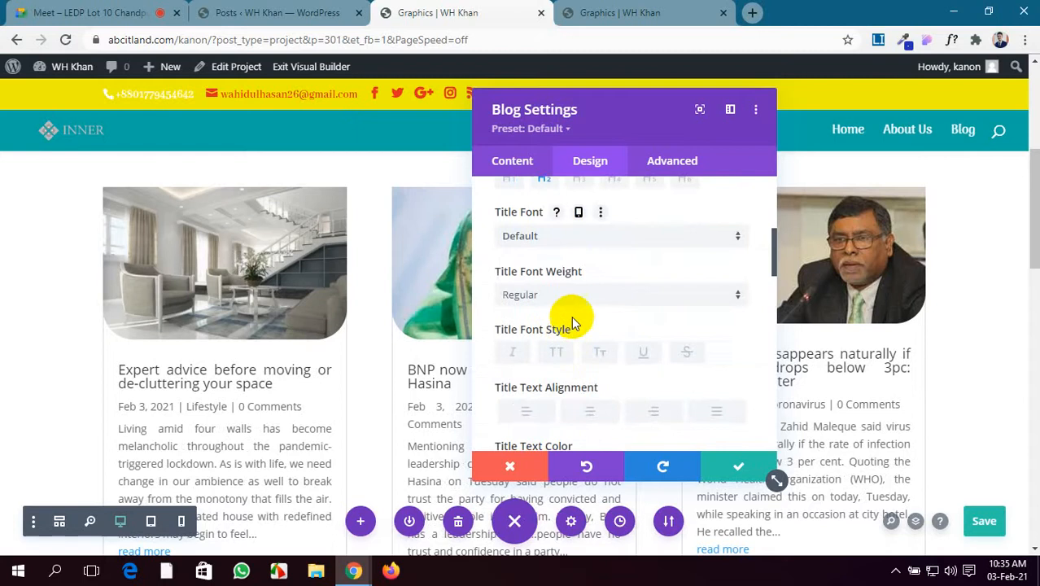
left_click(583, 295)
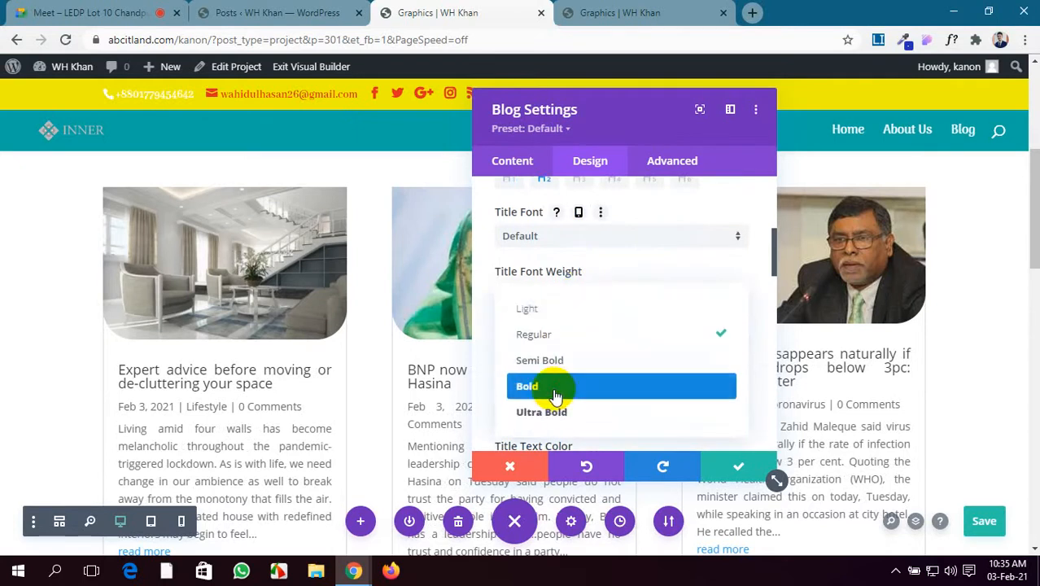
left_click(556, 389)
scroll(555, 394, "down", 2)
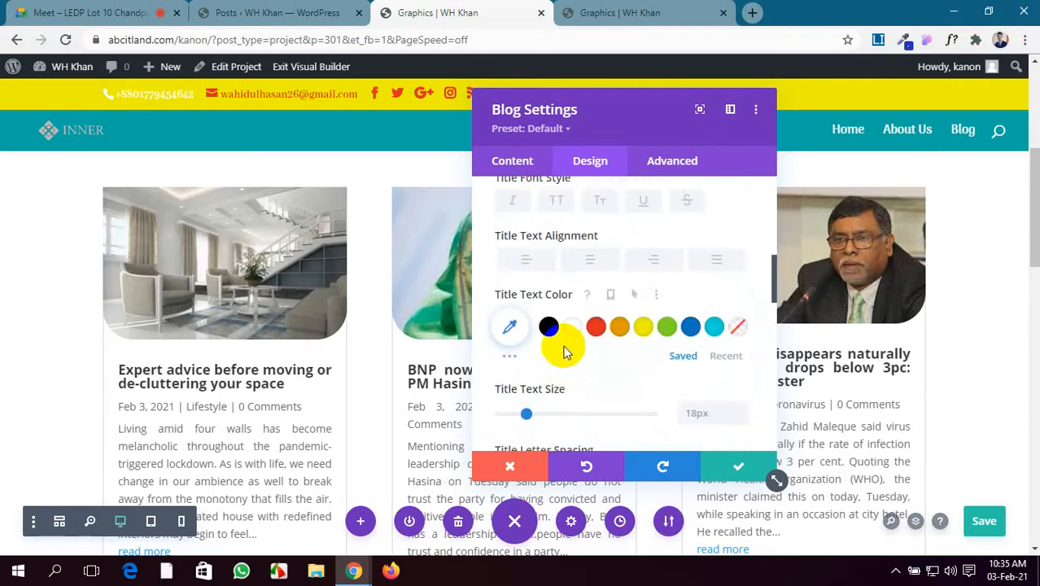
left_click(706, 262)
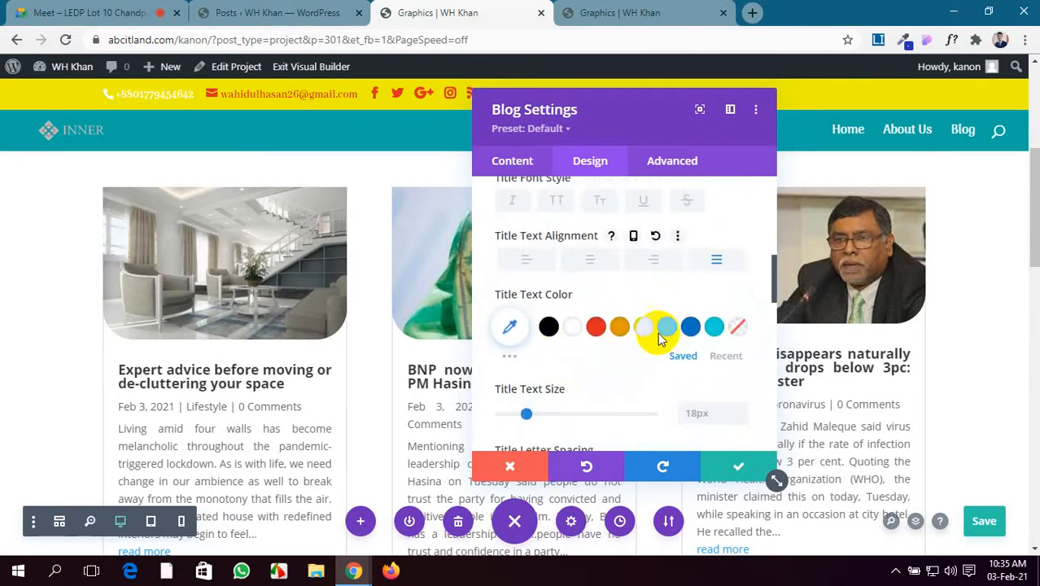
left_click(689, 326)
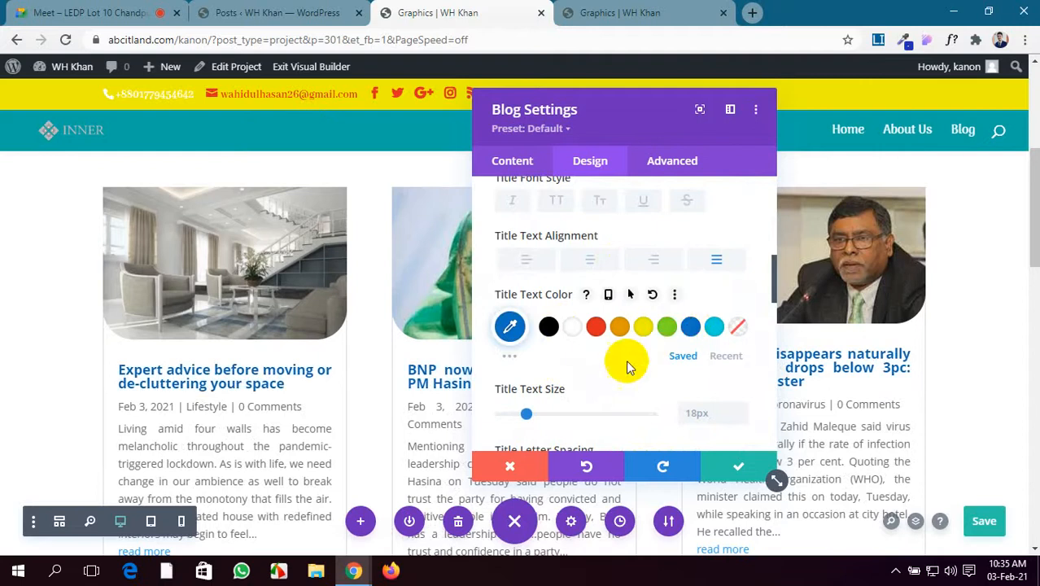
Step: Justify the post body text and color it dark grey #474747
scroll(626, 359, "down", 5)
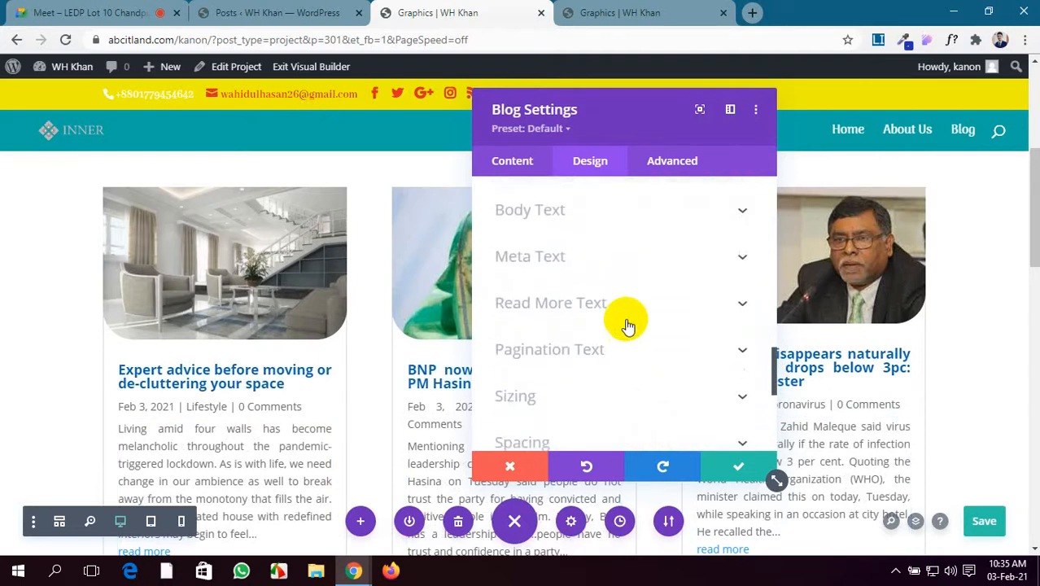
left_click(635, 210)
scroll(594, 326, "down", 2)
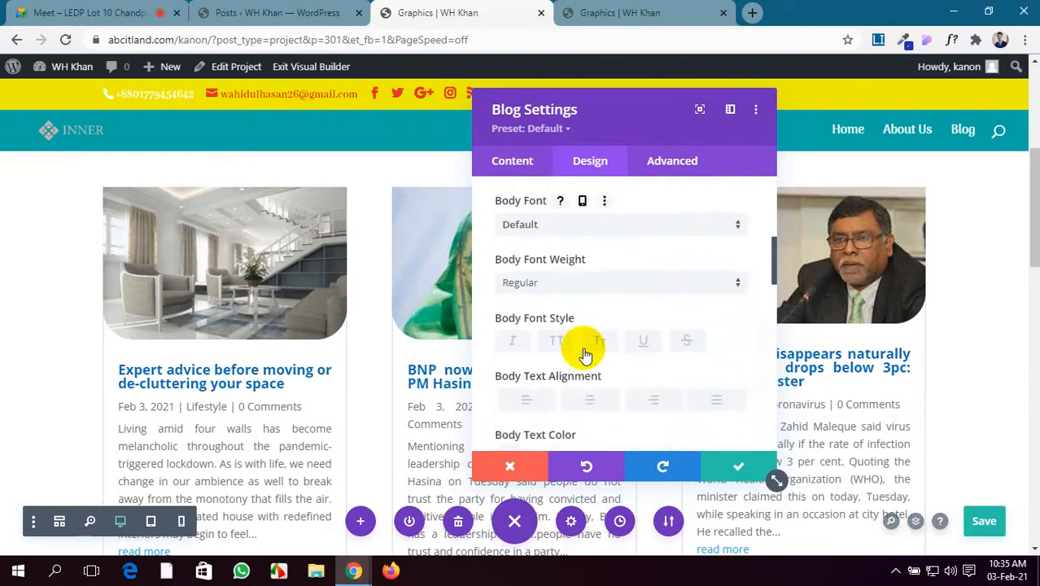
scroll(583, 350, "down", 3)
left_click(719, 246)
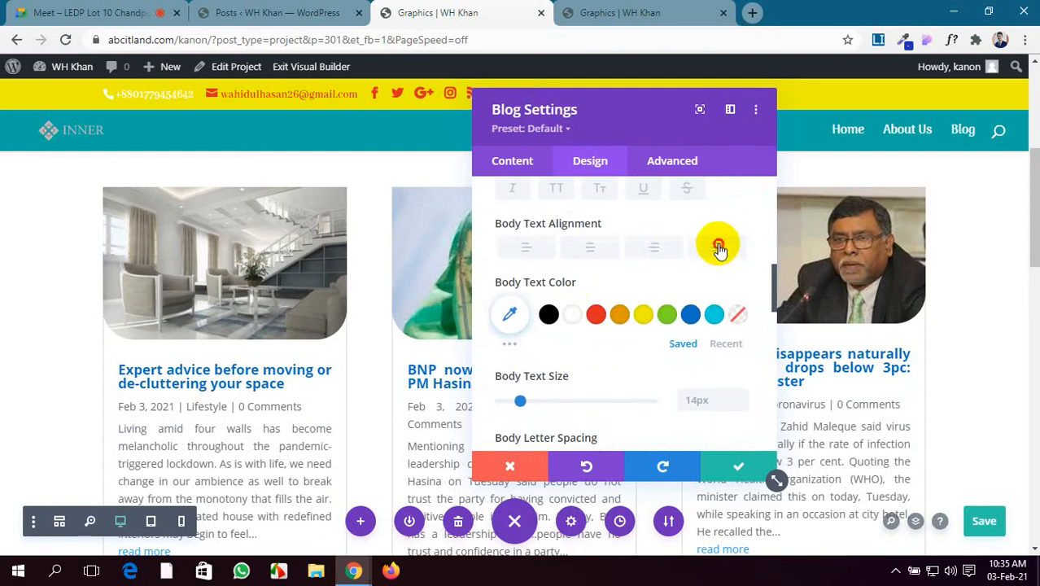
left_click(502, 340)
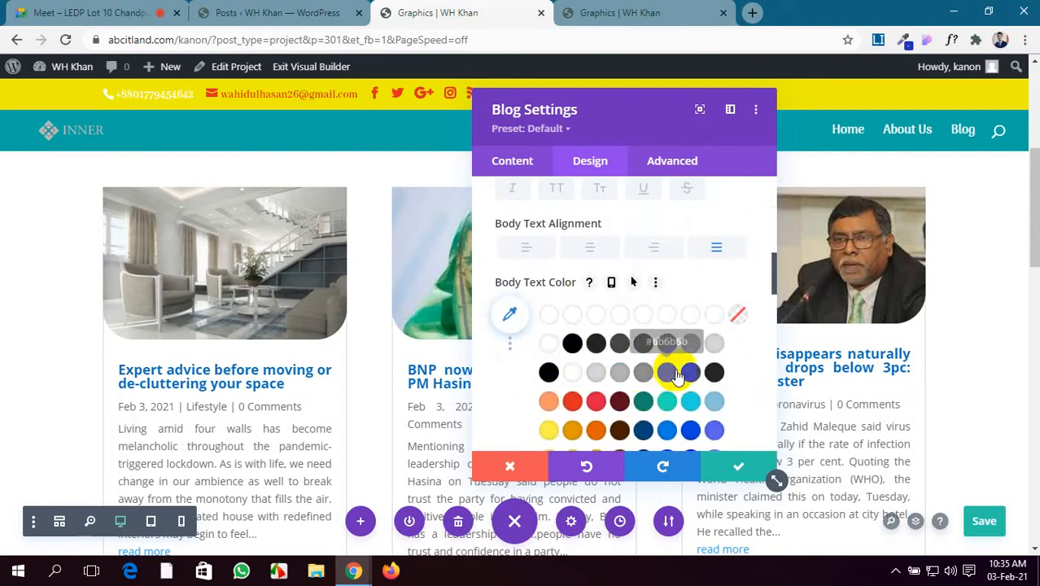
left_click(690, 372)
Step: Turn the post meta text red
scroll(529, 350, "down", 2)
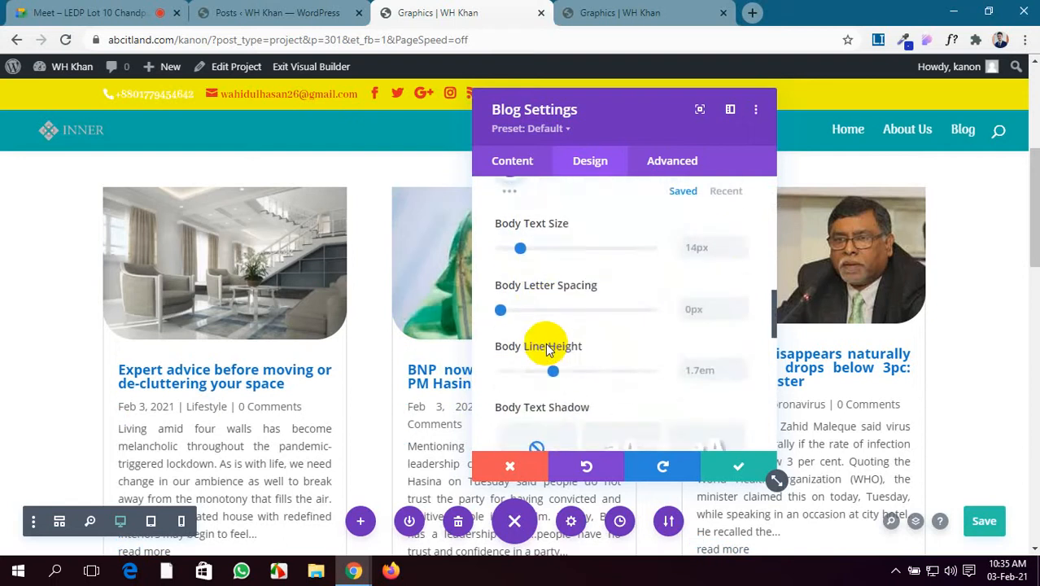
scroll(545, 346, "down", 4)
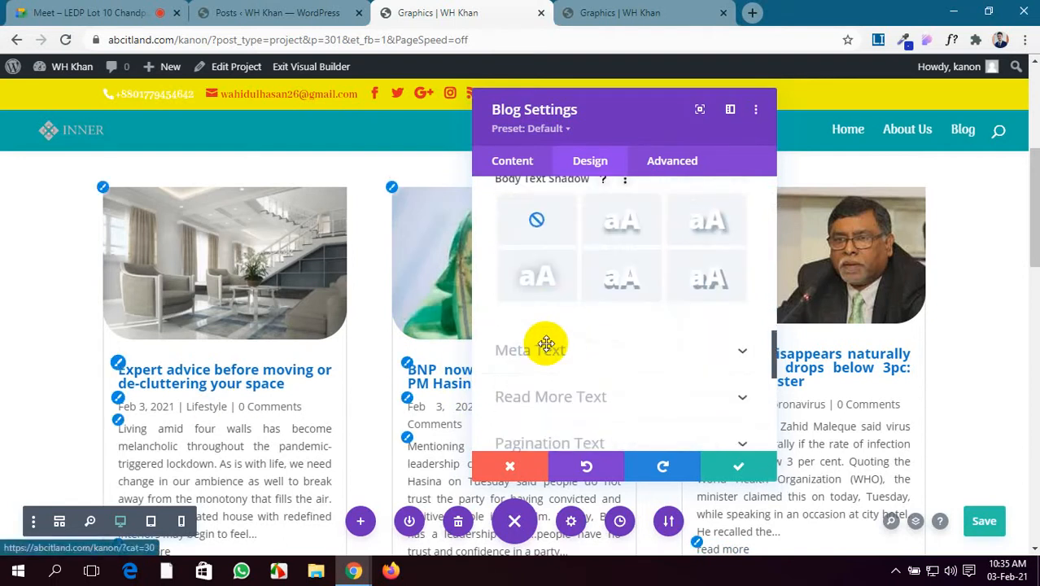
scroll(545, 345, "down", 2)
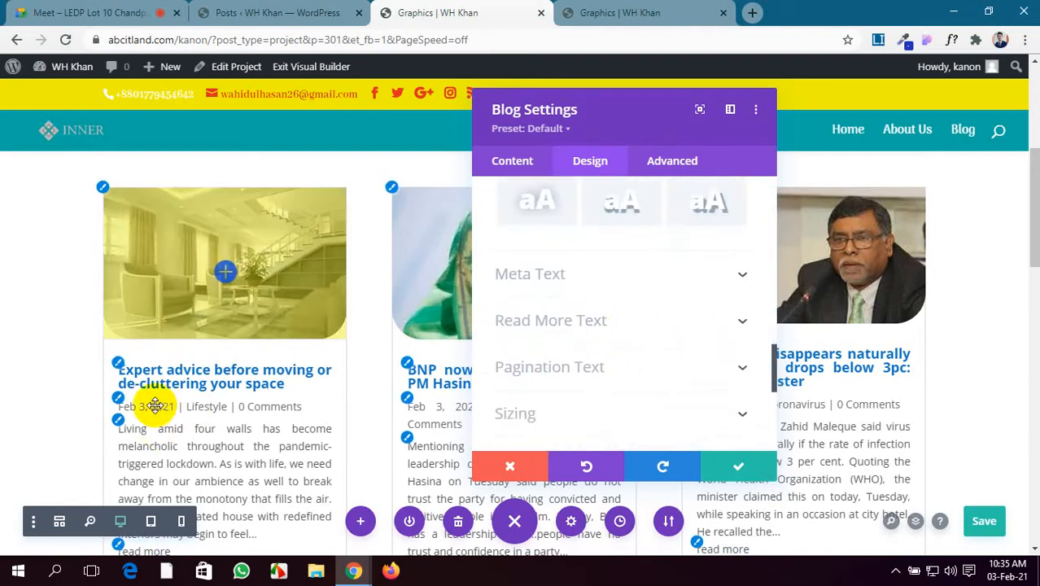
left_click(633, 280)
scroll(630, 280, "down", 3)
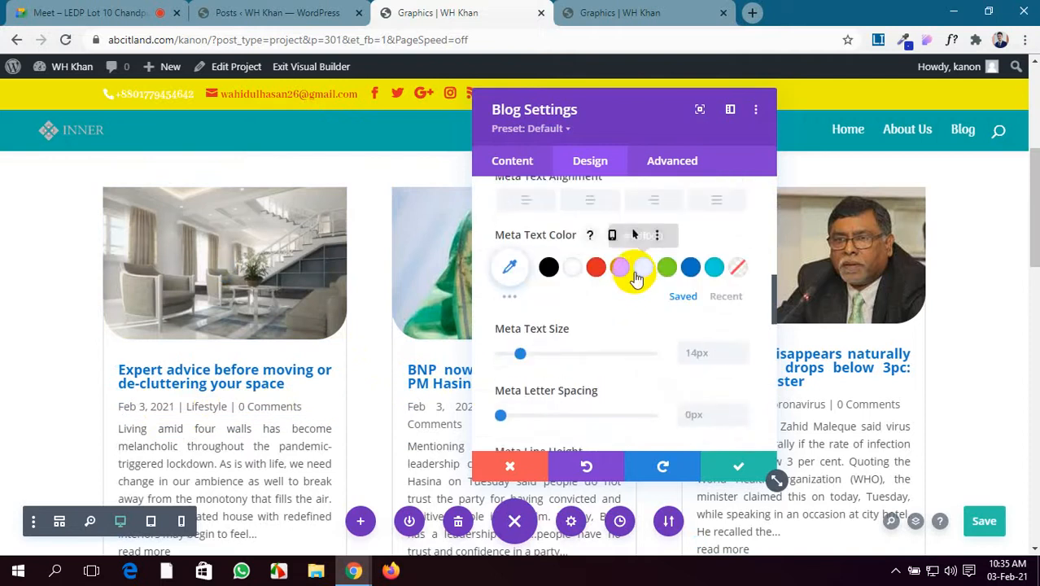
left_click(596, 267)
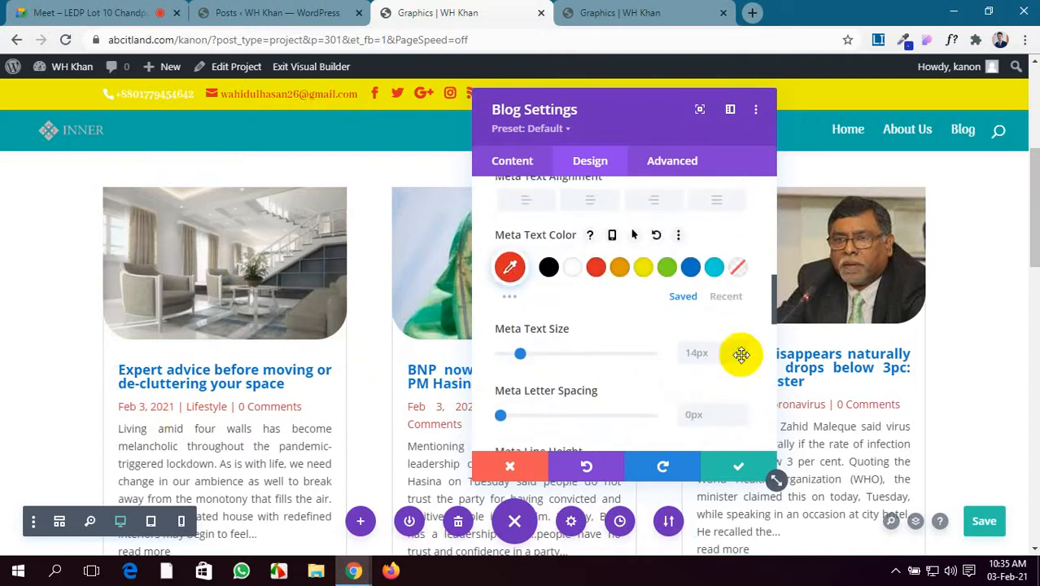
scroll(736, 353, "down", 5)
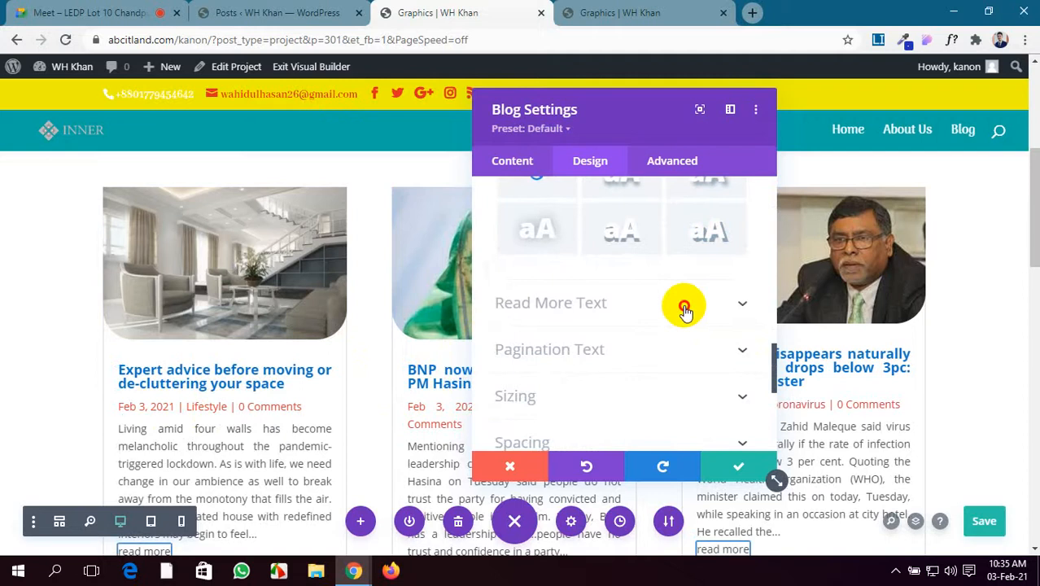
Step: Set the read more text size to 17px
left_click(684, 308)
scroll(167, 419, "down", 2)
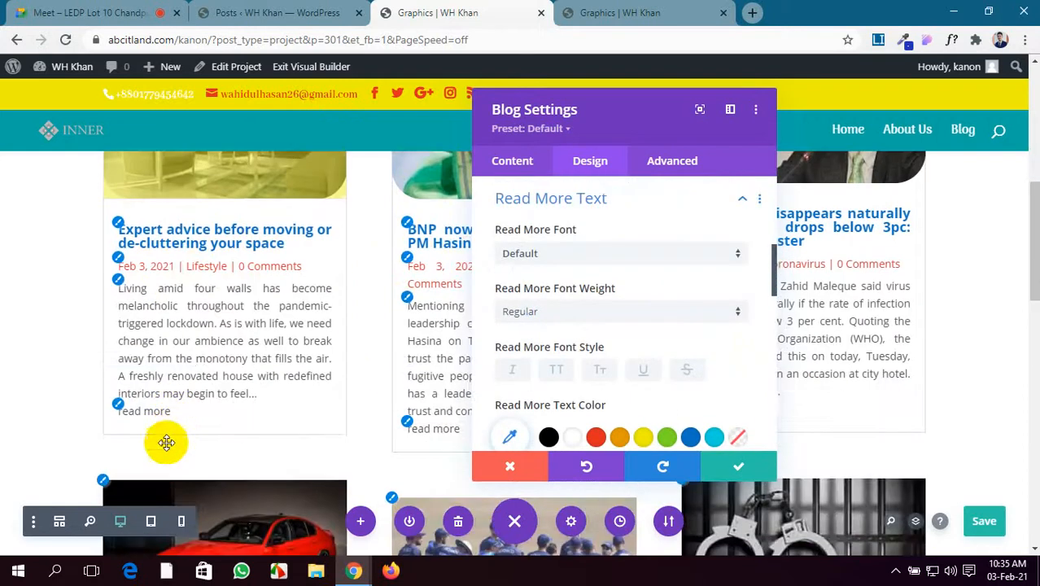
scroll(167, 442, "down", 1)
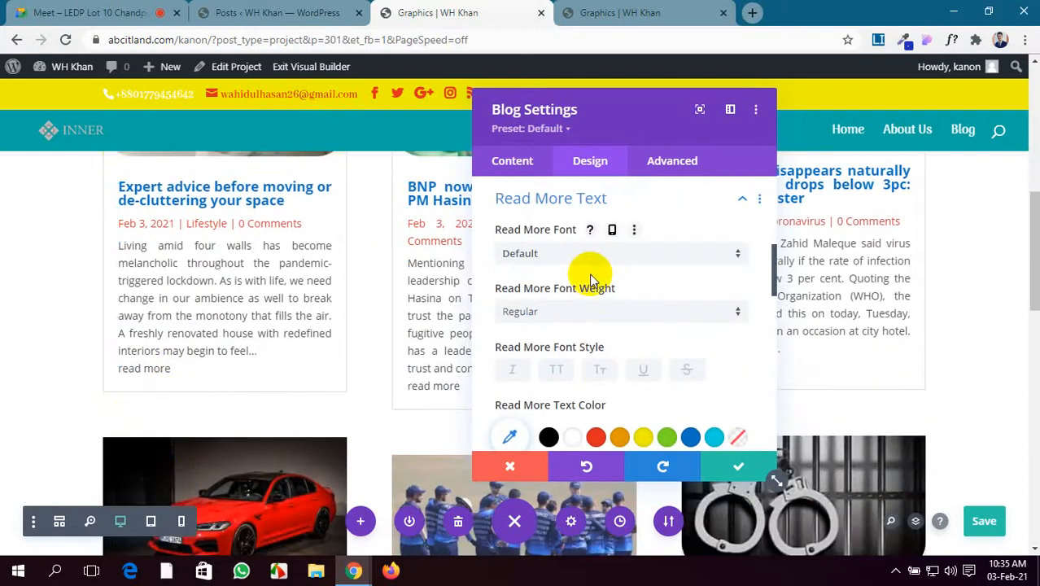
scroll(591, 281, "up", 1)
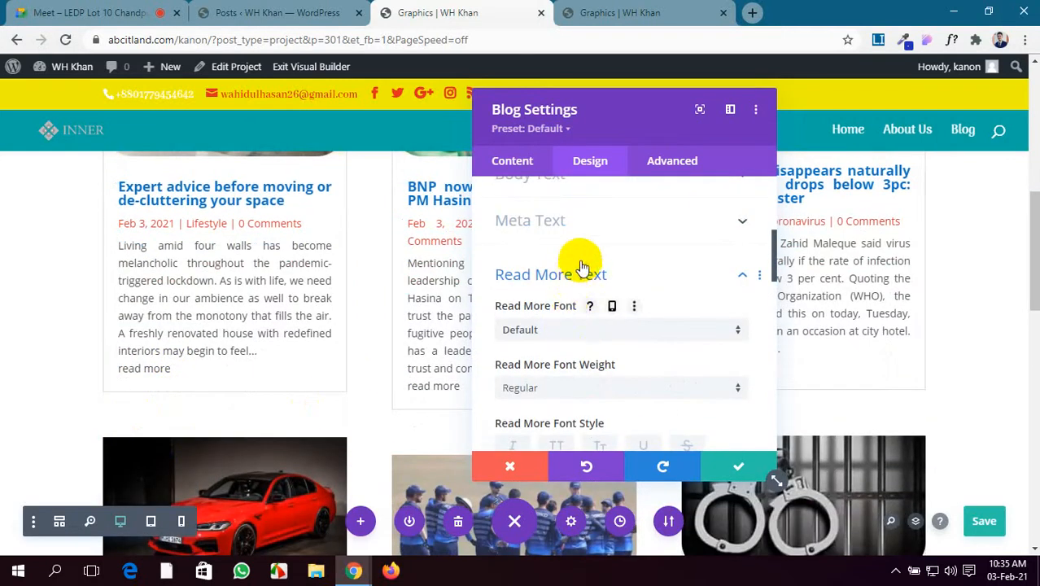
scroll(599, 353, "down", 2)
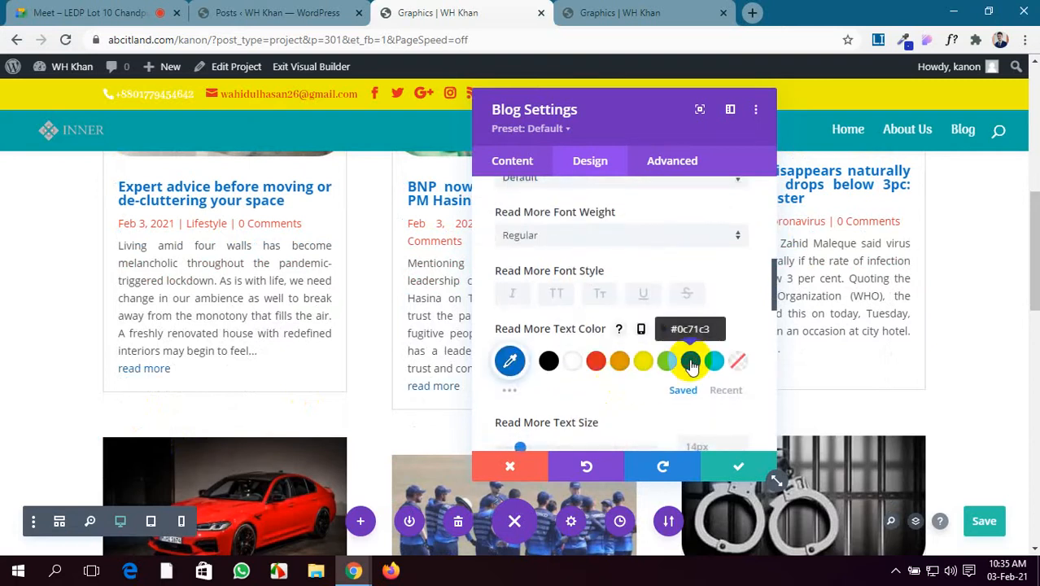
scroll(524, 399, "down", 1)
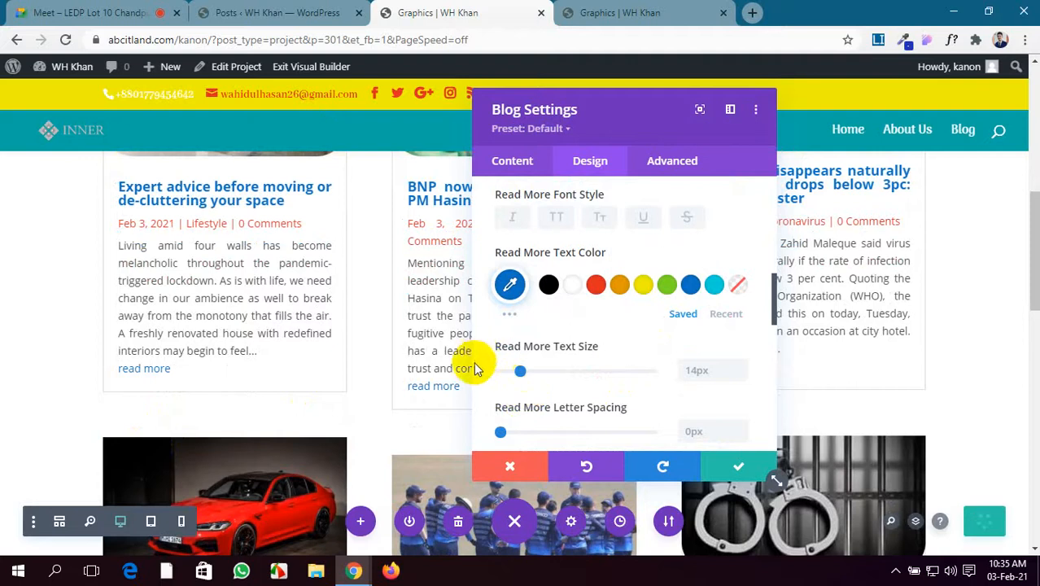
left_click_drag(523, 372, 527, 371)
scroll(545, 382, "down", 6)
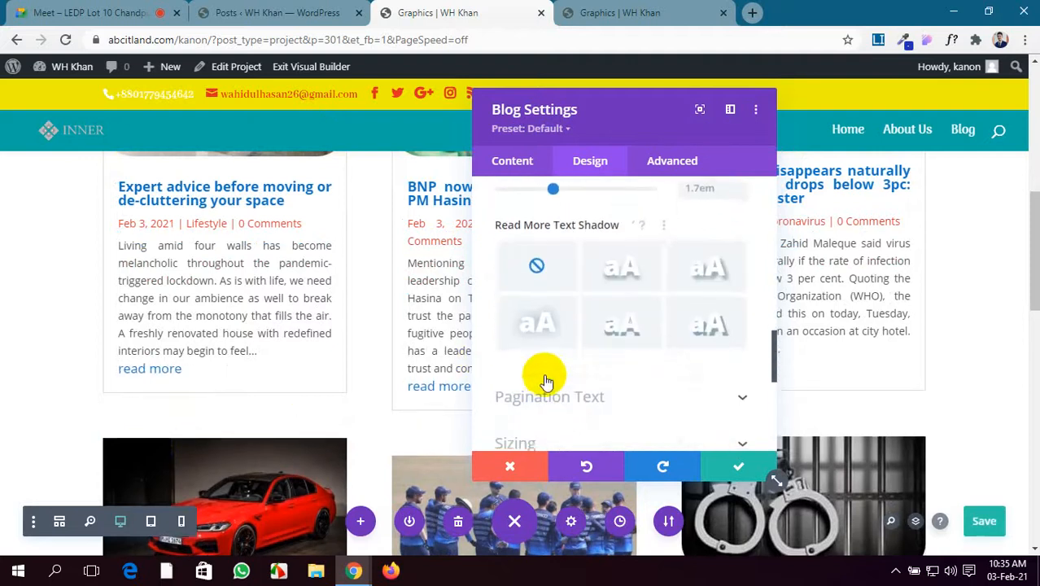
Step: Make the Older Entries pagination link black with 18px text
left_click(663, 241)
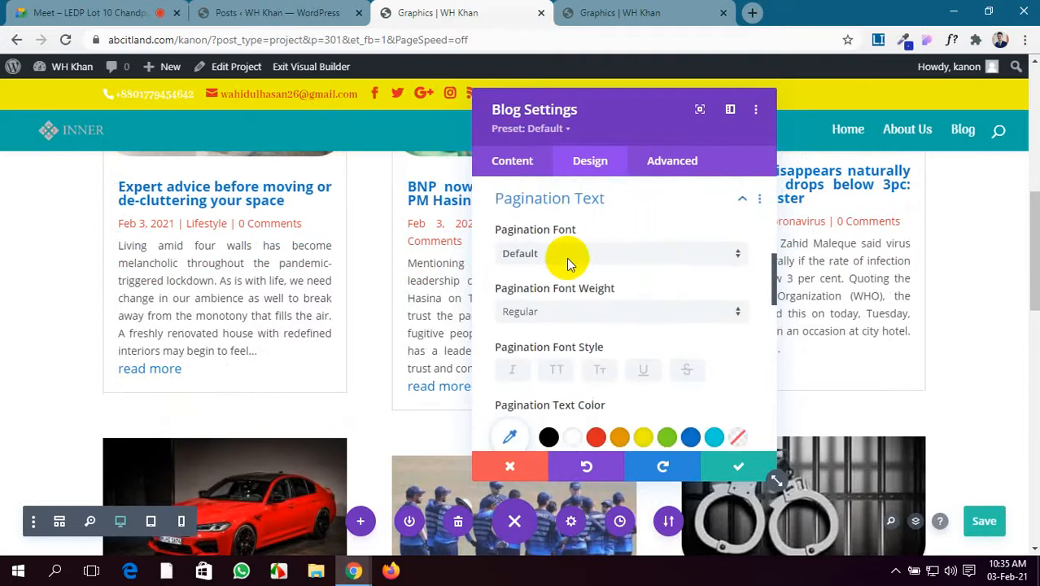
scroll(256, 376, "down", 3)
scroll(362, 362, "down", 1)
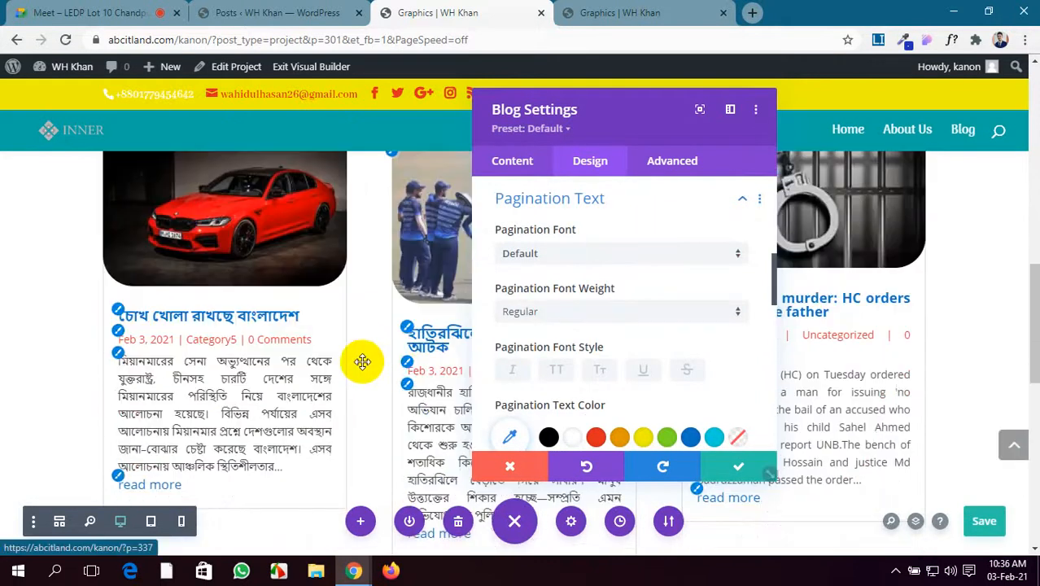
scroll(359, 366, "down", 3)
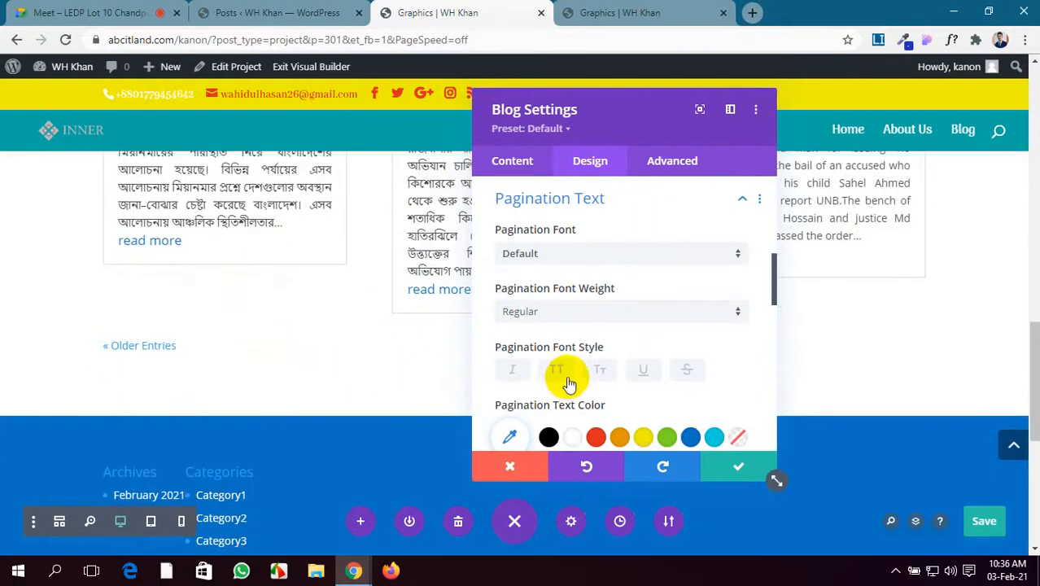
scroll(570, 379, "down", 1)
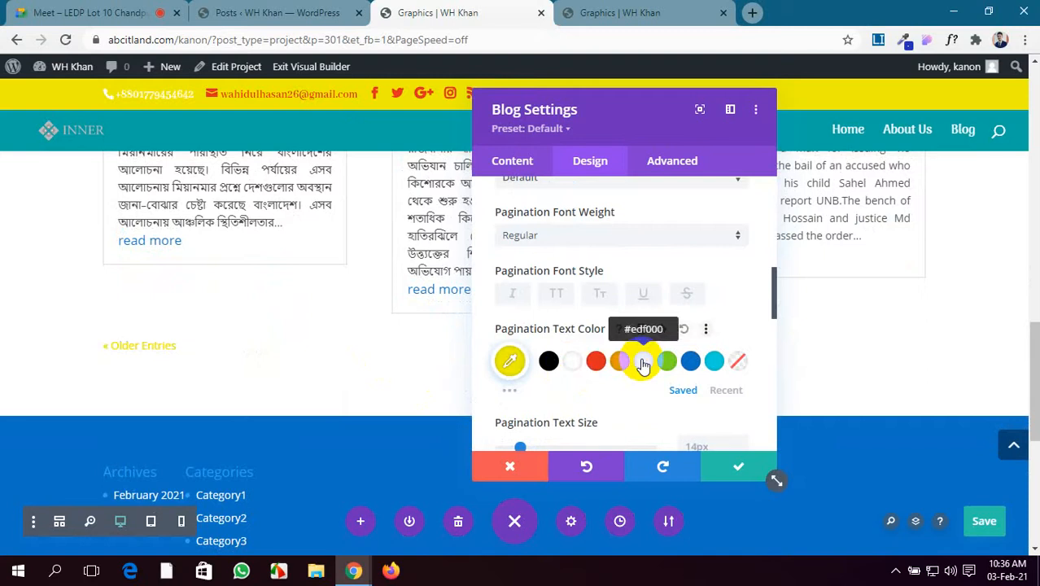
left_click(548, 362)
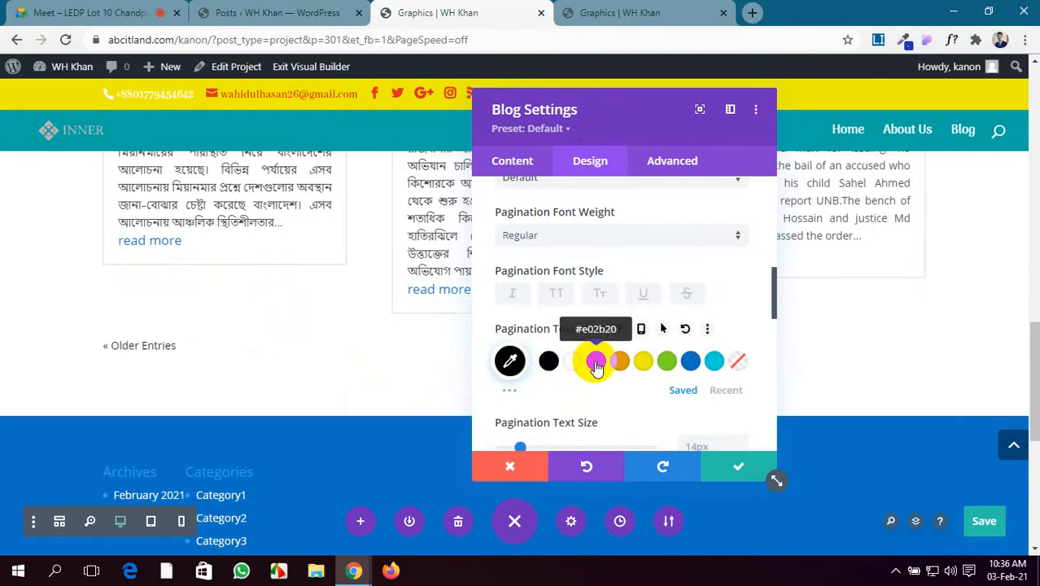
scroll(614, 387, "down", 3)
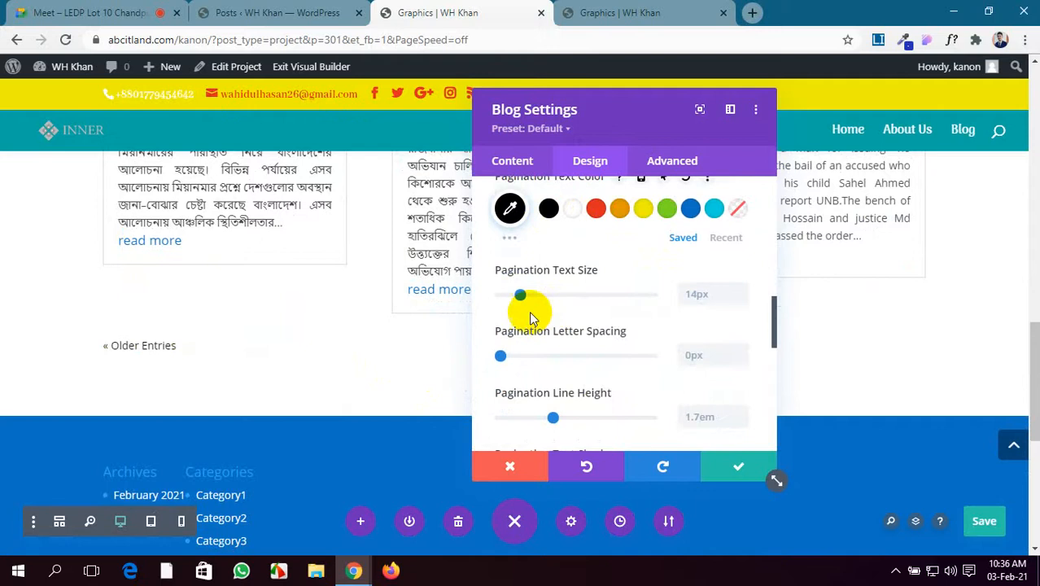
left_click_drag(520, 293, 529, 300)
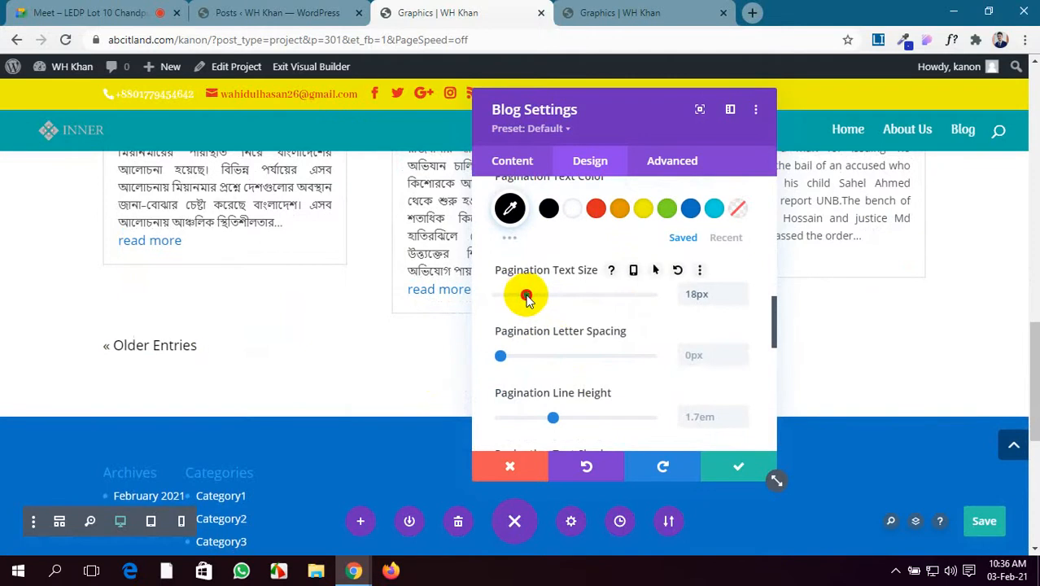
scroll(622, 370, "down", 6)
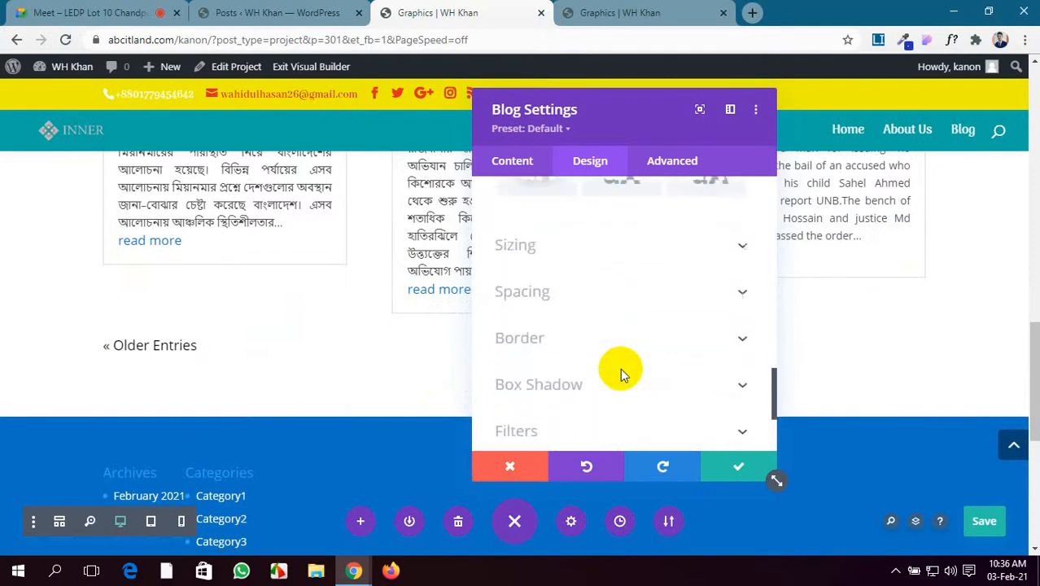
Step: Review the blog's top padding in Spacing, then move on to the card Border settings
left_click(610, 290)
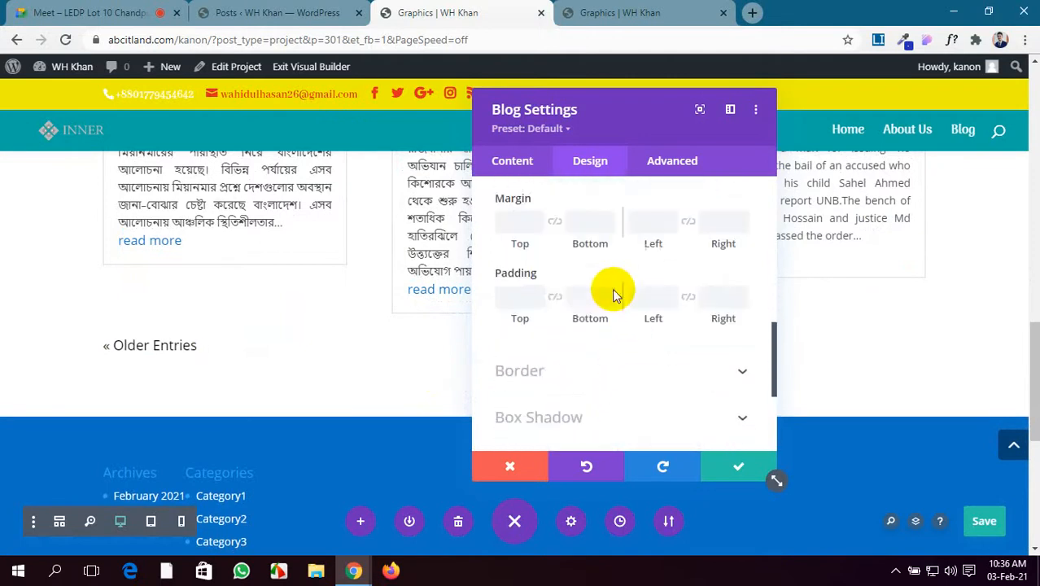
left_click(514, 328)
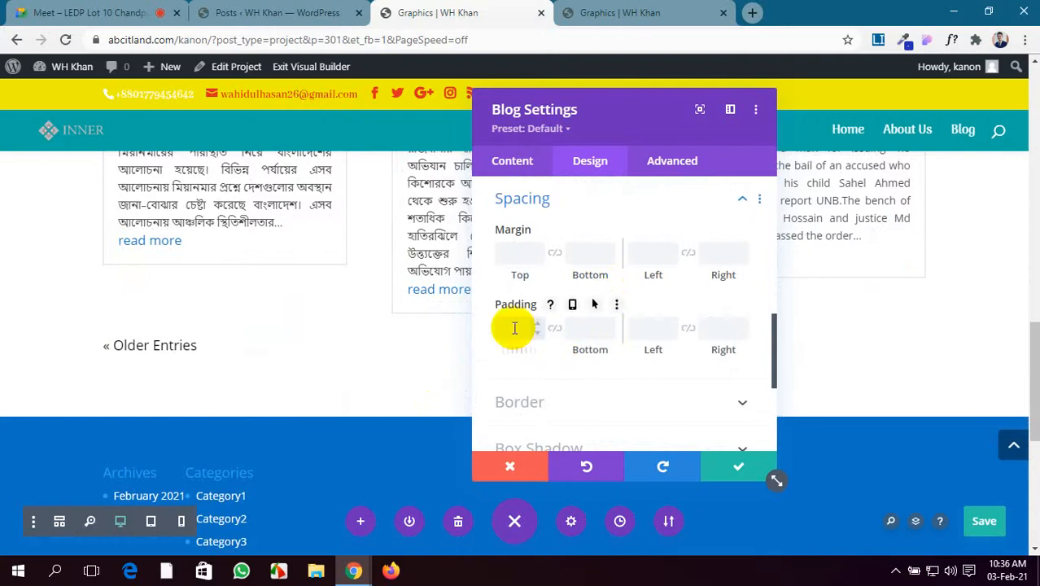
scroll(281, 301, "up", 3)
scroll(282, 301, "up", 1)
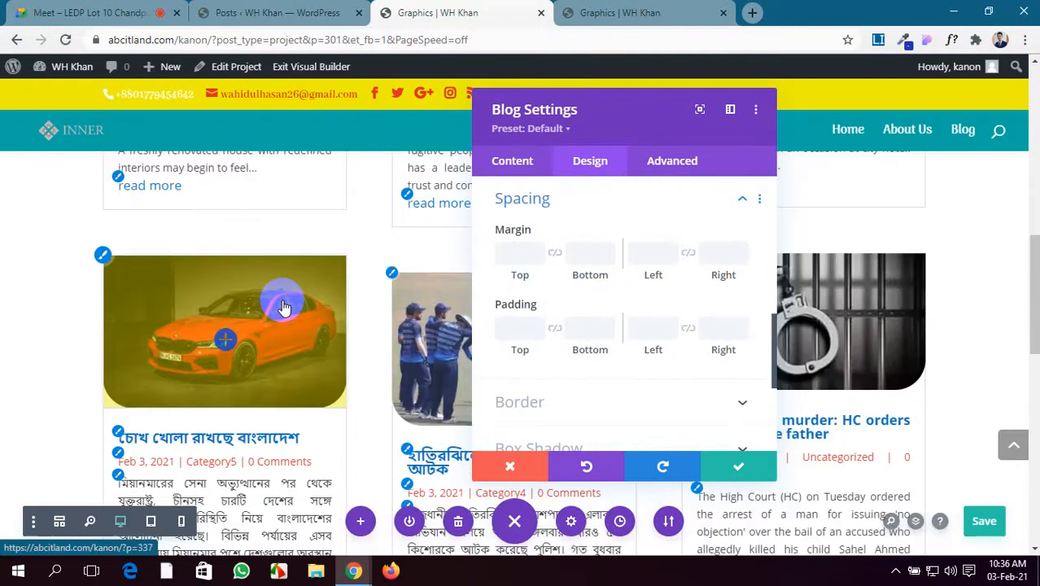
scroll(282, 300, "down", 1)
scroll(282, 301, "down", 1)
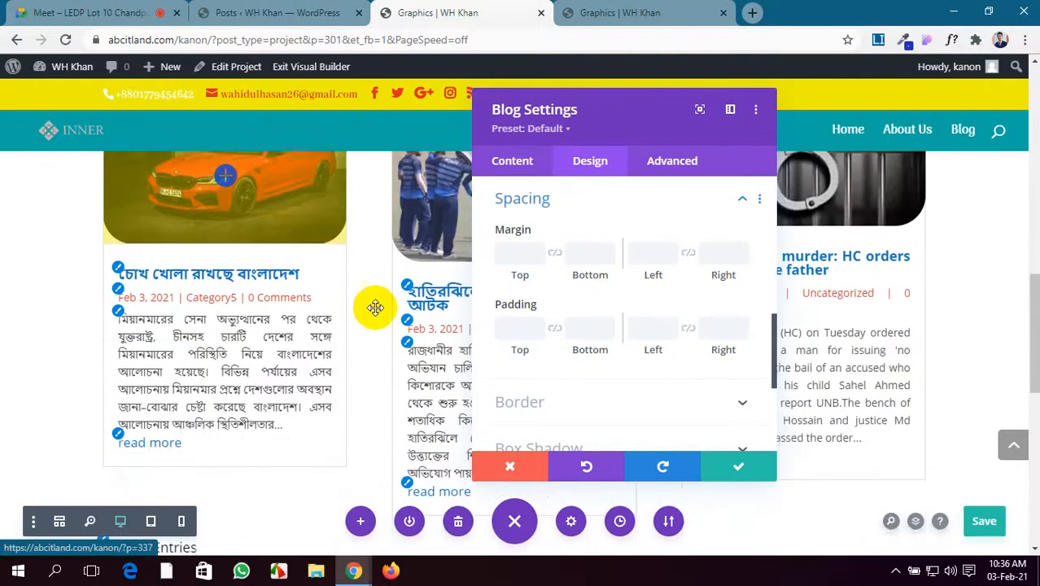
scroll(634, 342, "down", 3)
scroll(635, 345, "up", 1)
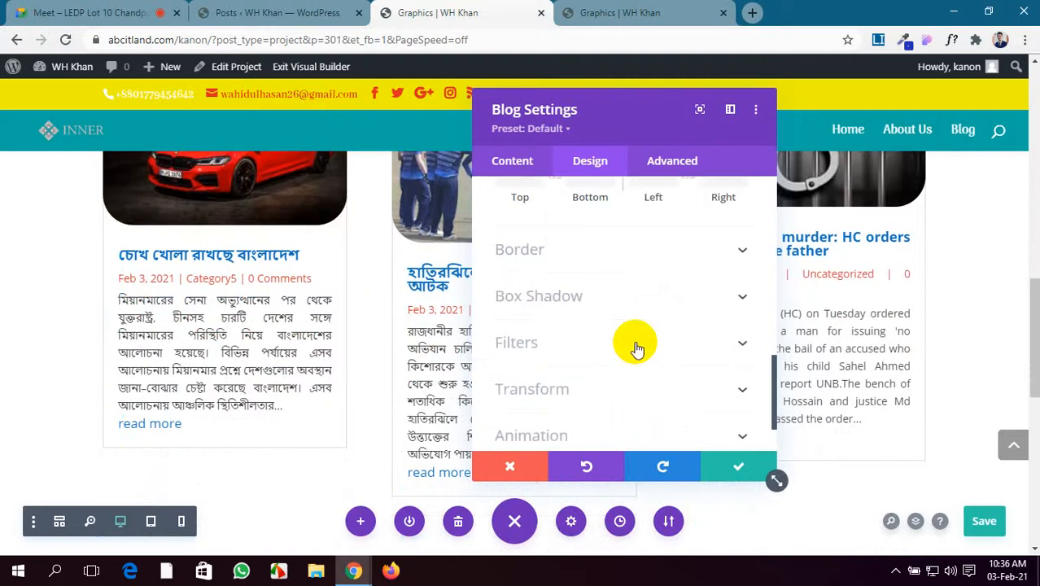
left_click(669, 257)
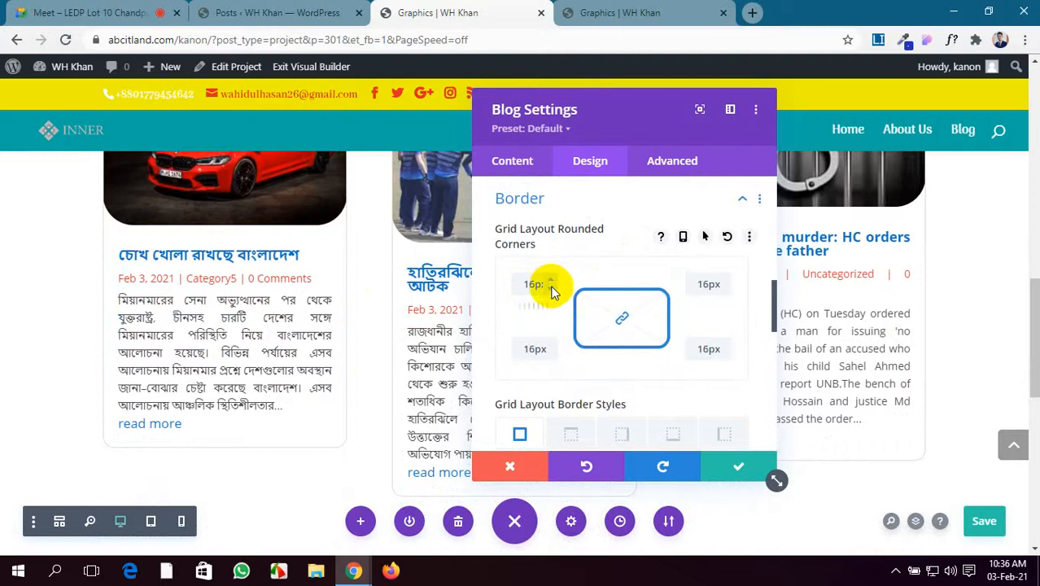
Step: Give the blog cards 16px rounded corners and a 1px dark grey #474747 border, then save
scroll(649, 384, "down", 5)
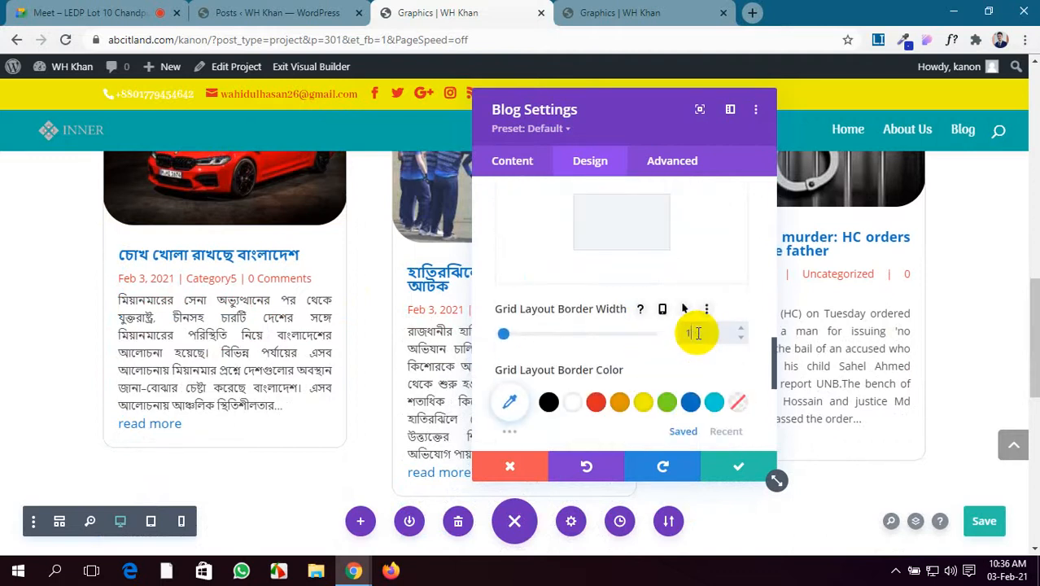
scroll(674, 376, "down", 5)
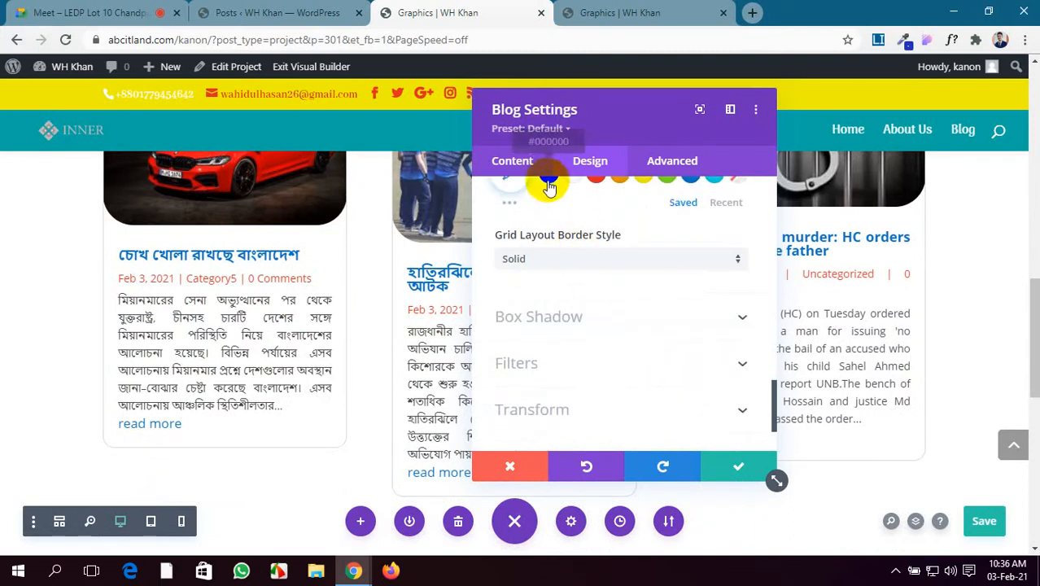
left_click(548, 176)
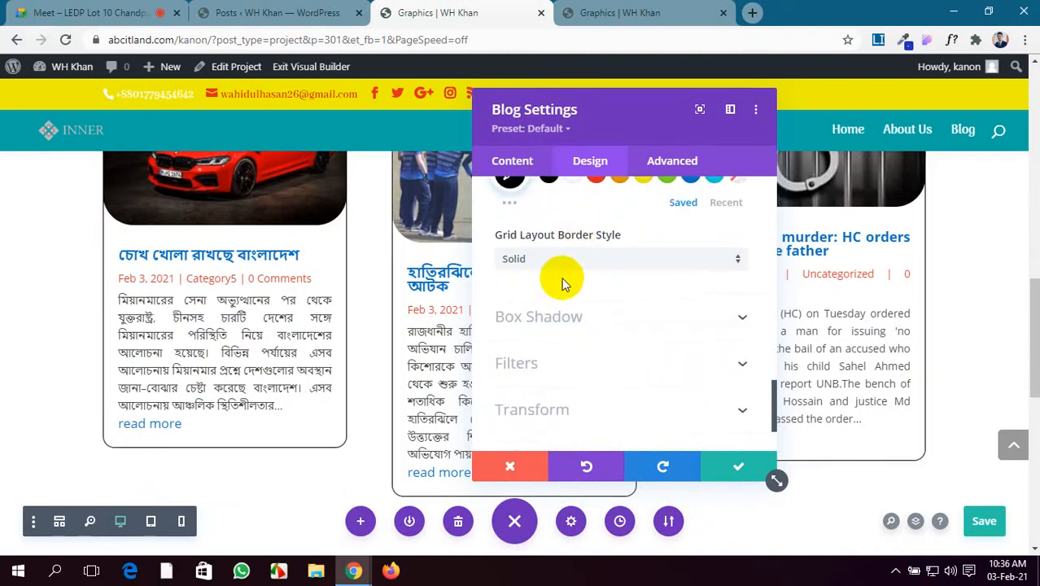
scroll(537, 301, "up", 3)
left_click(508, 354)
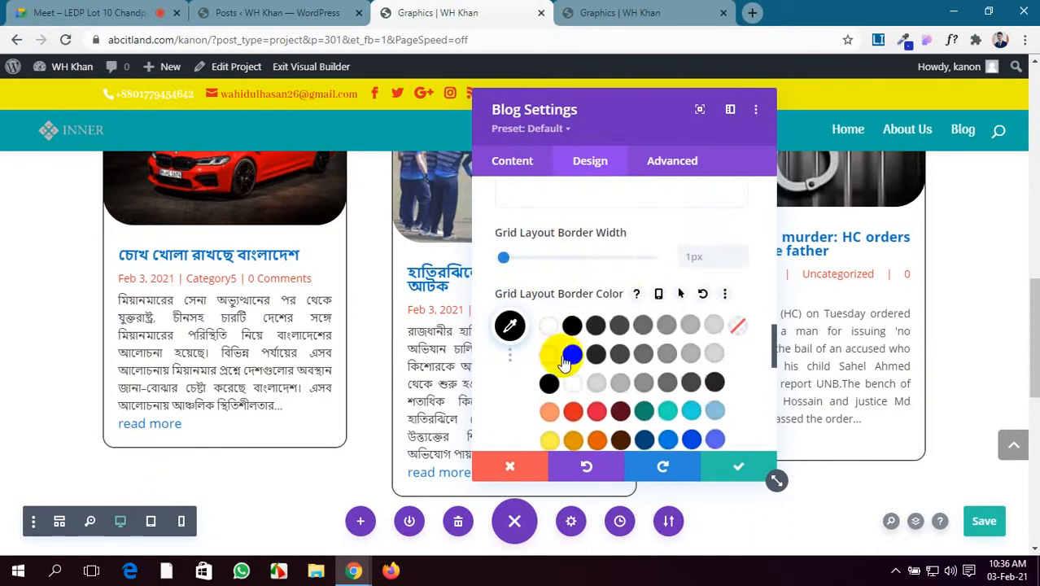
left_click(621, 359)
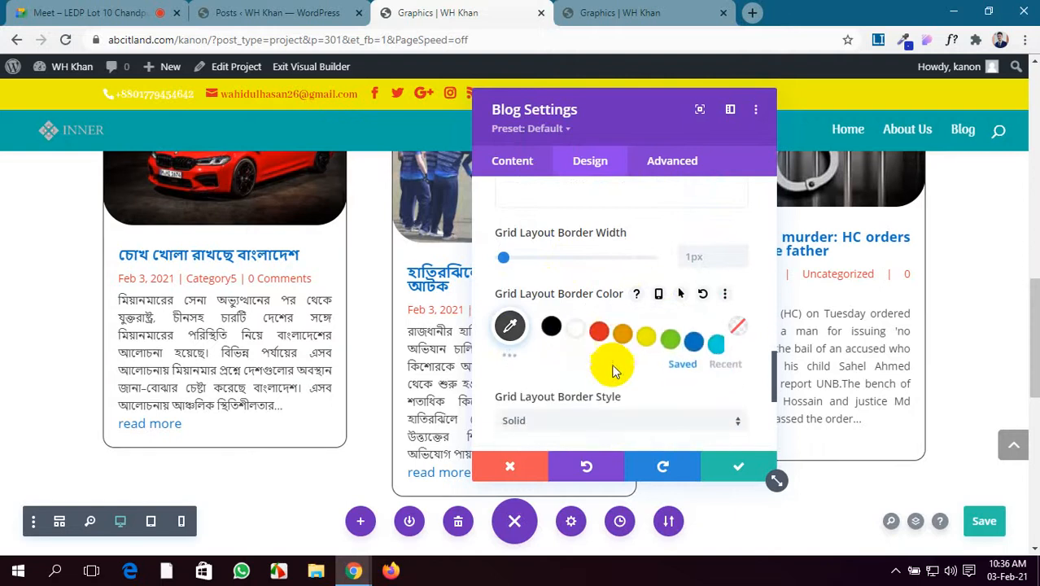
scroll(610, 398, "down", 4)
key("ctrl+s")
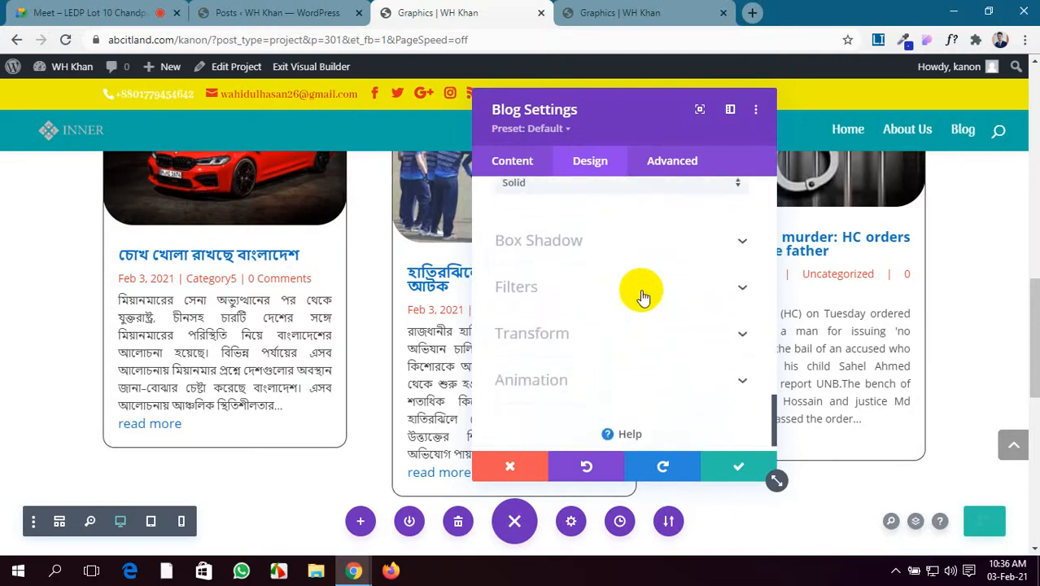
Step: Add a box shadow preset to the blog cards with 0px spread and blur around 24px
left_click(650, 255)
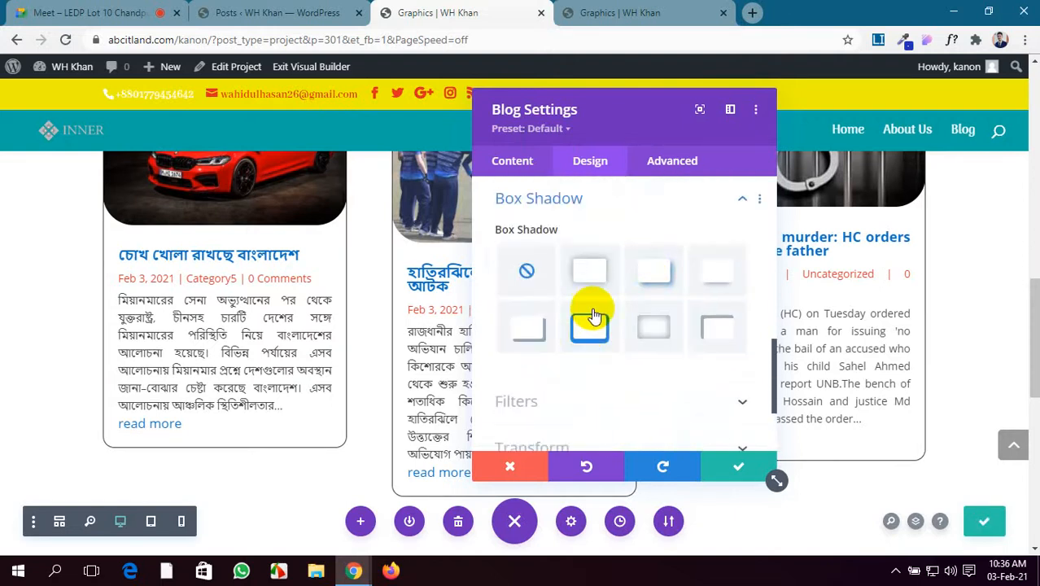
left_click(599, 279)
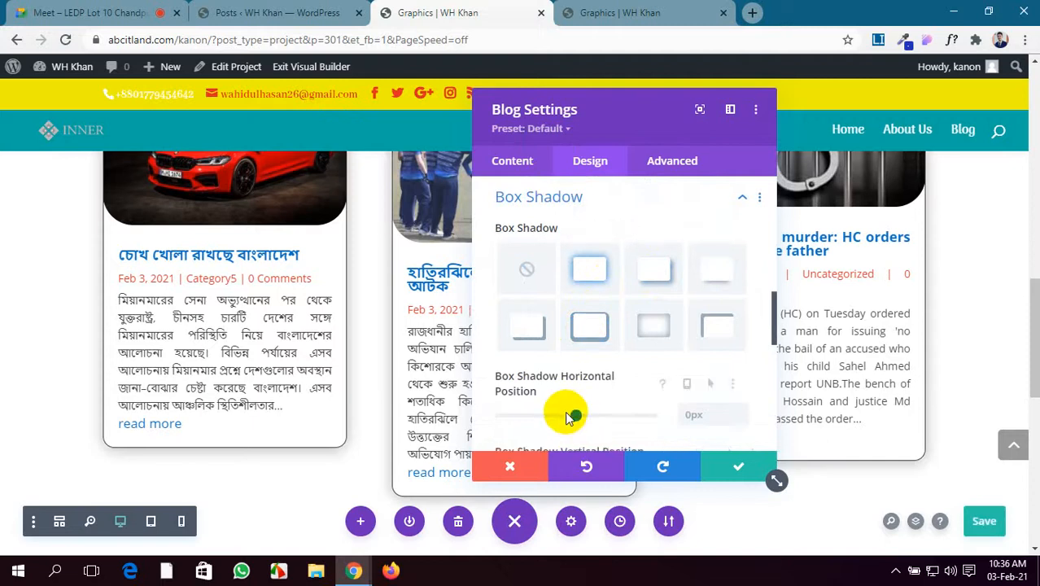
scroll(566, 410, "down", 3)
scroll(567, 417, "down", 1)
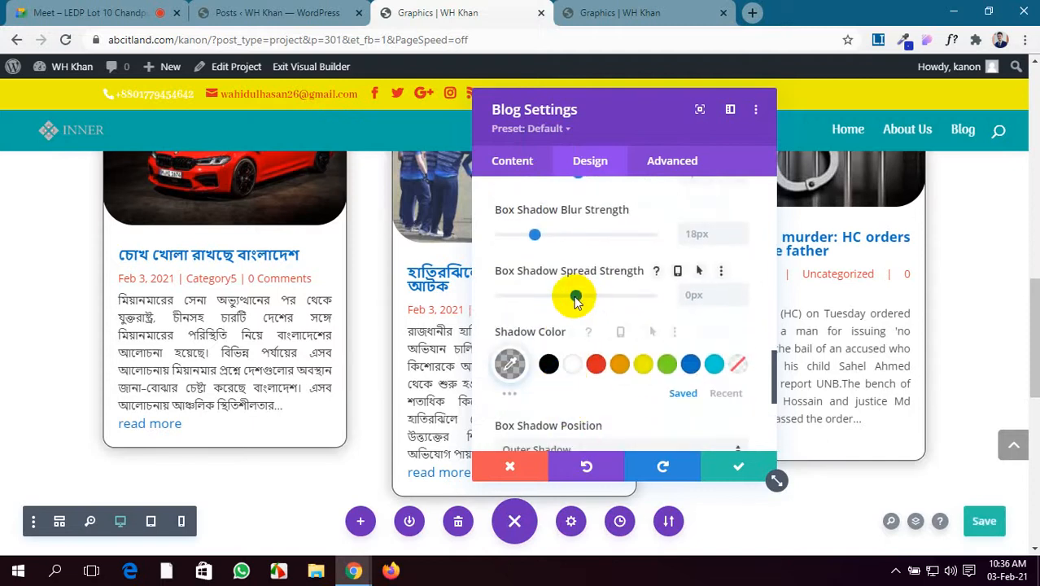
mouse_move(576, 300)
left_mouse_down()
mouse_move(547, 301)
mouse_move(592, 300)
mouse_move(563, 301)
left_mouse_up()
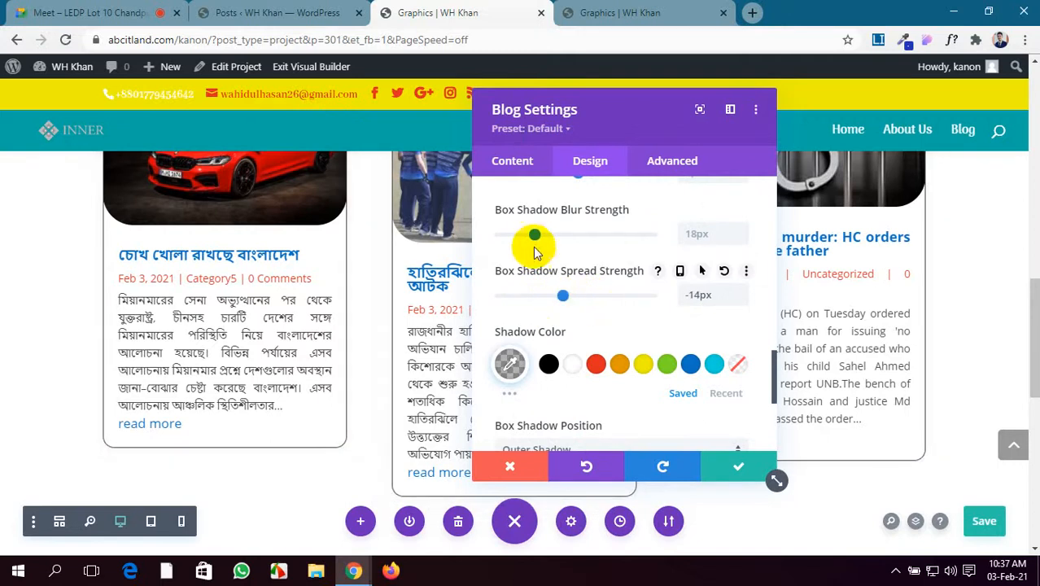
left_click_drag(535, 238, 507, 243)
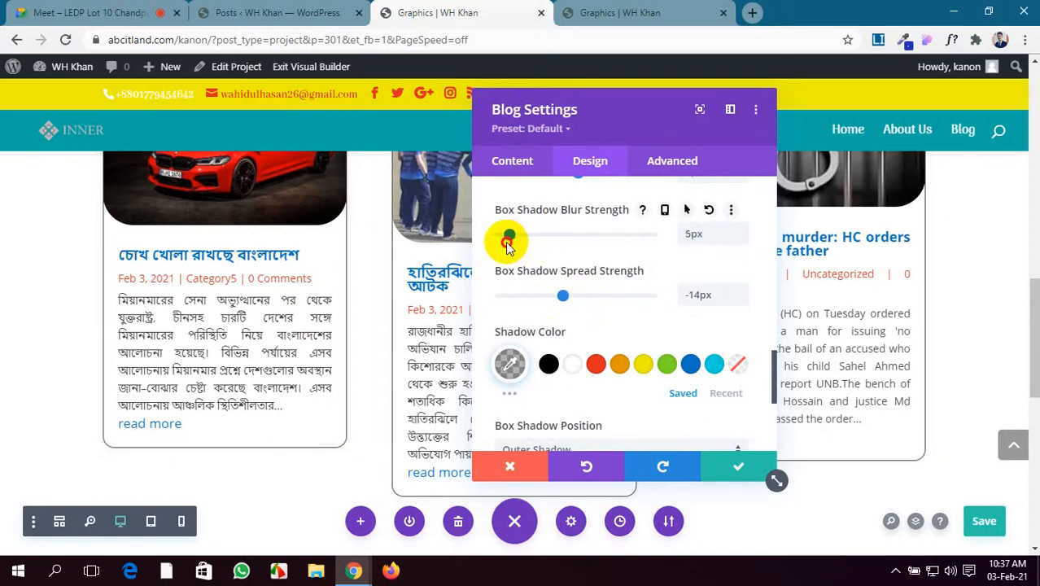
left_click_drag(571, 298, 579, 299)
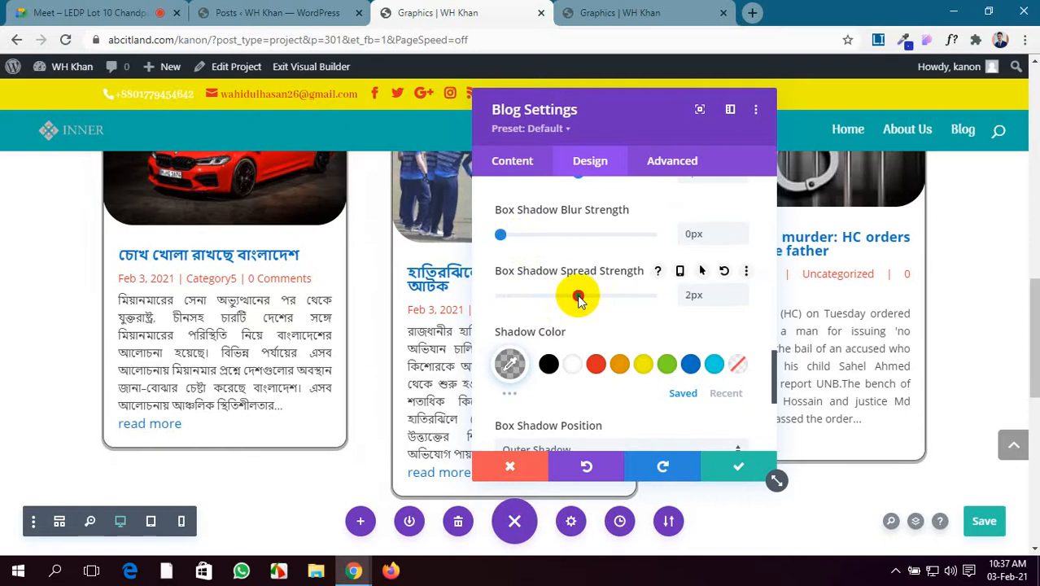
left_click_drag(500, 235, 533, 244)
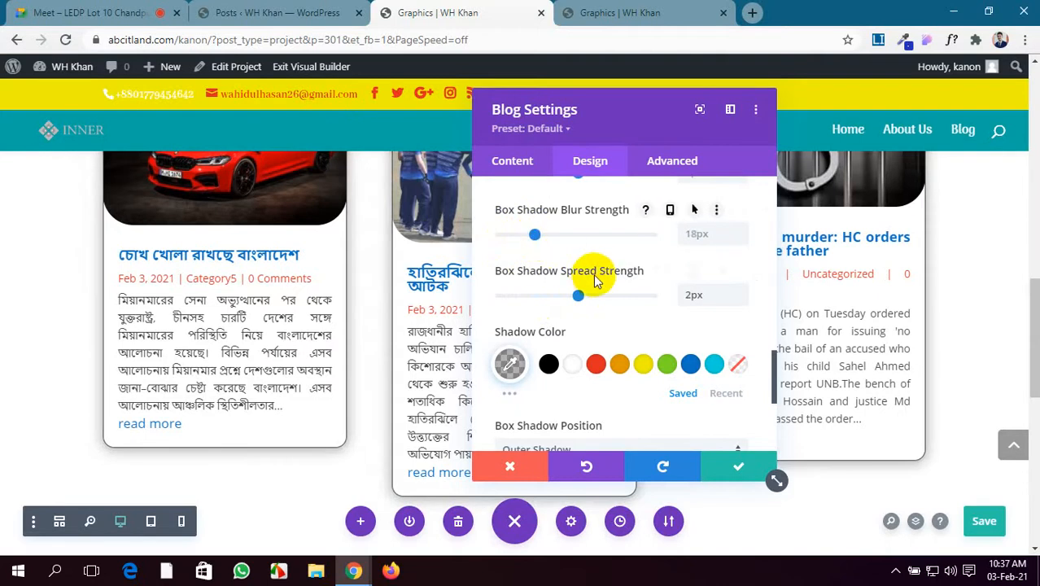
mouse_move(627, 272)
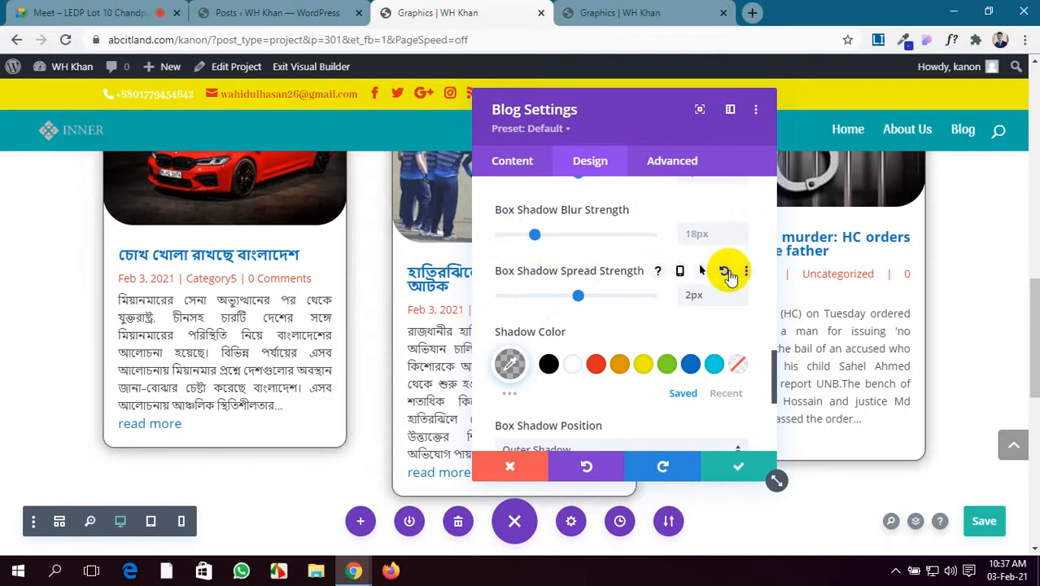
left_click(726, 273)
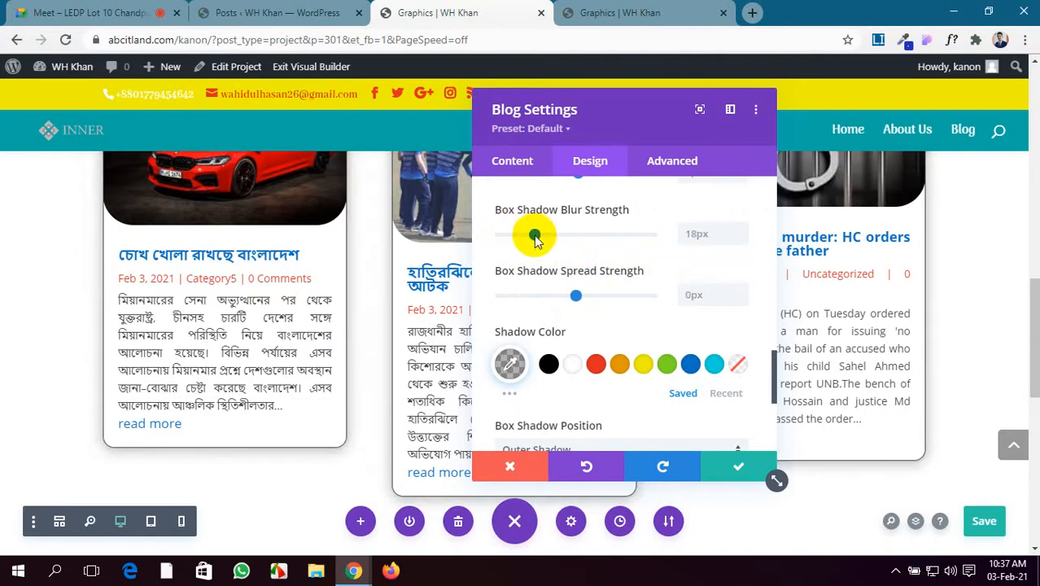
left_click_drag(534, 236, 549, 232)
scroll(606, 326, "up", 3)
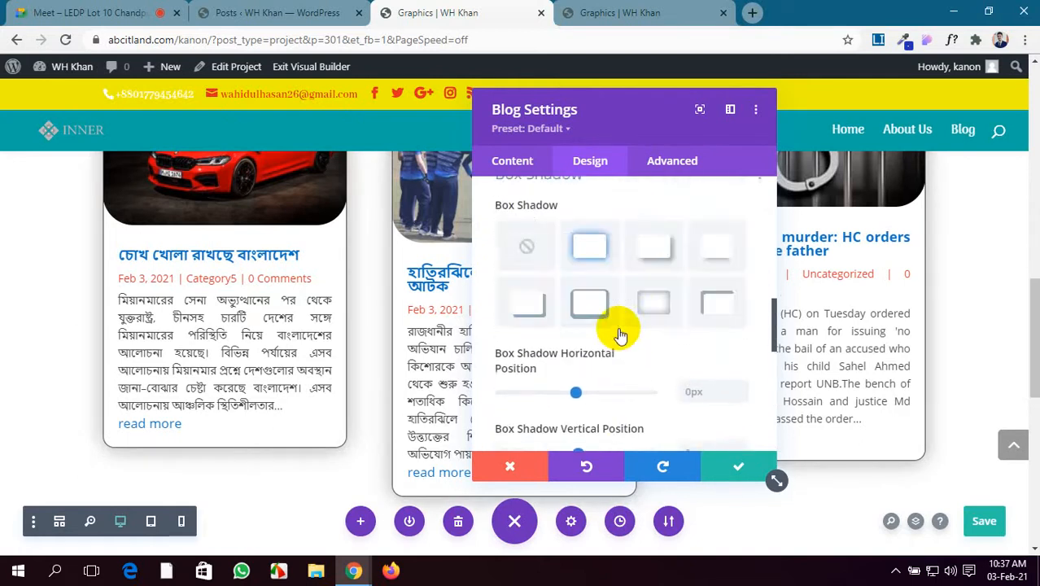
Step: Keep the blog's left and right padding at 20px and close the module settings
scroll(620, 333, "up", 5)
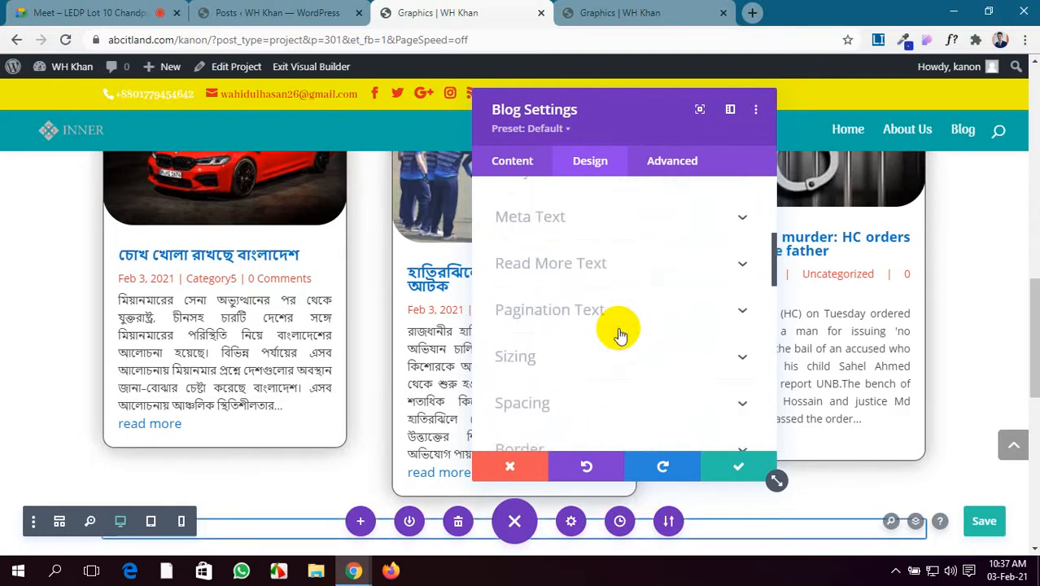
left_click(622, 403)
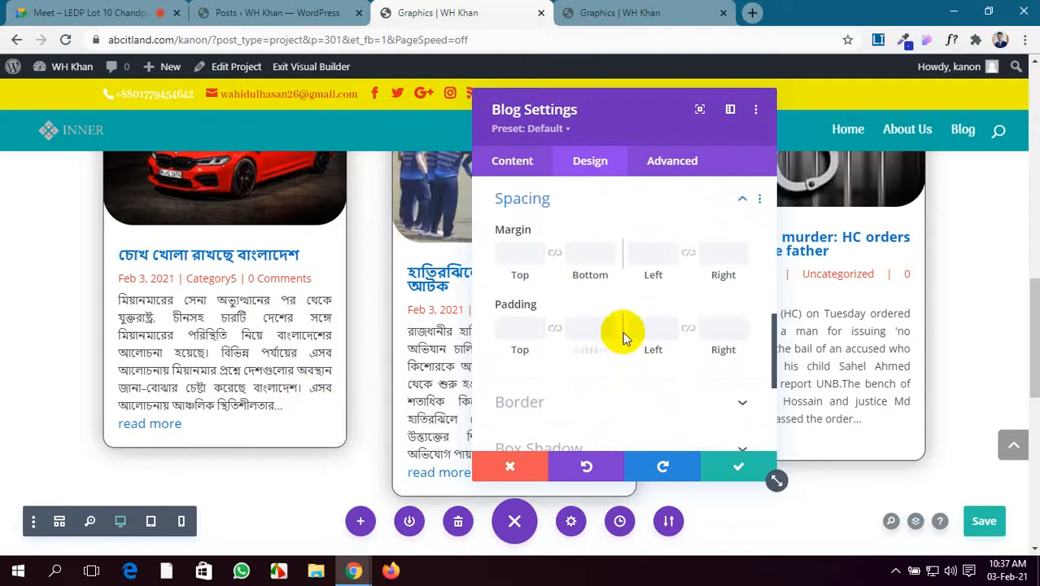
left_click(647, 328)
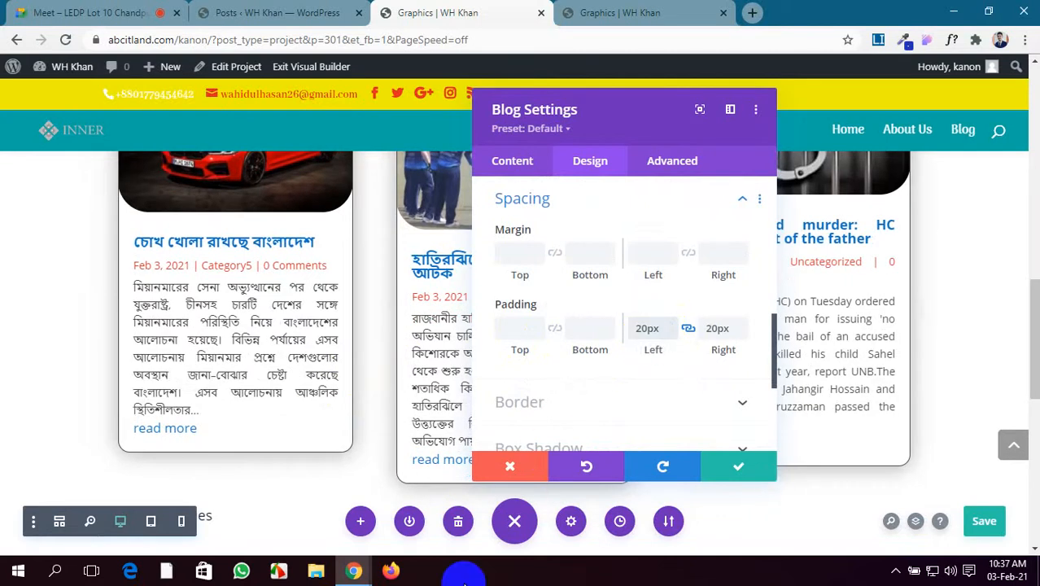
scroll(581, 425, "down", 3)
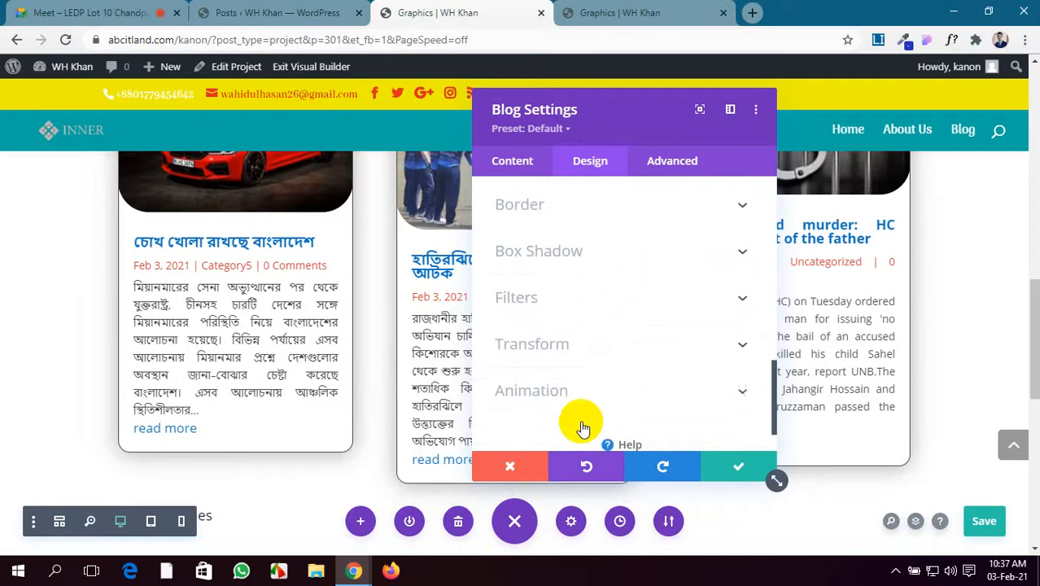
left_click(732, 465)
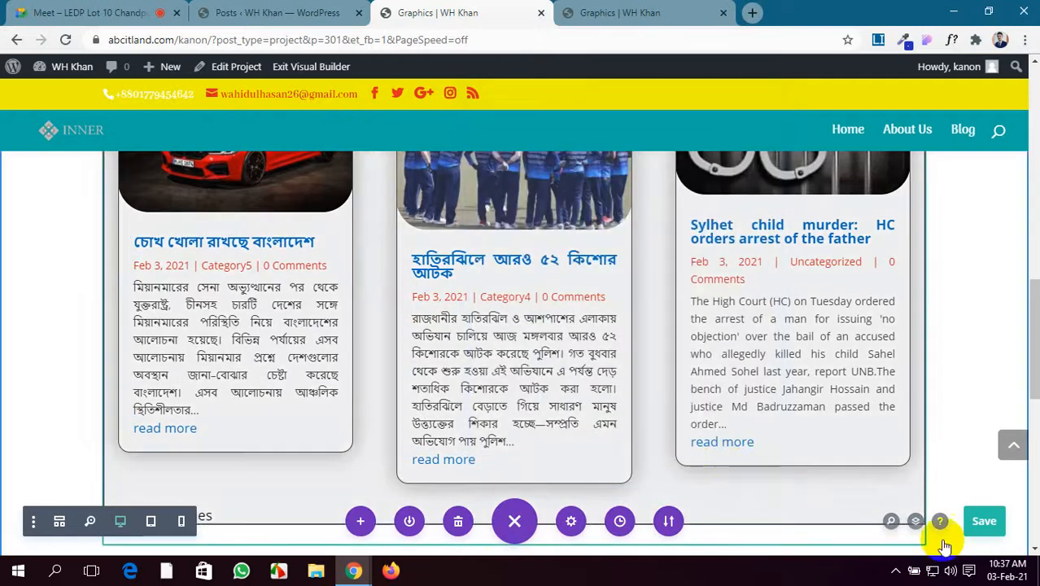
Step: Save the page and reload the live Graphics page to review the rounded cards
left_click(986, 520)
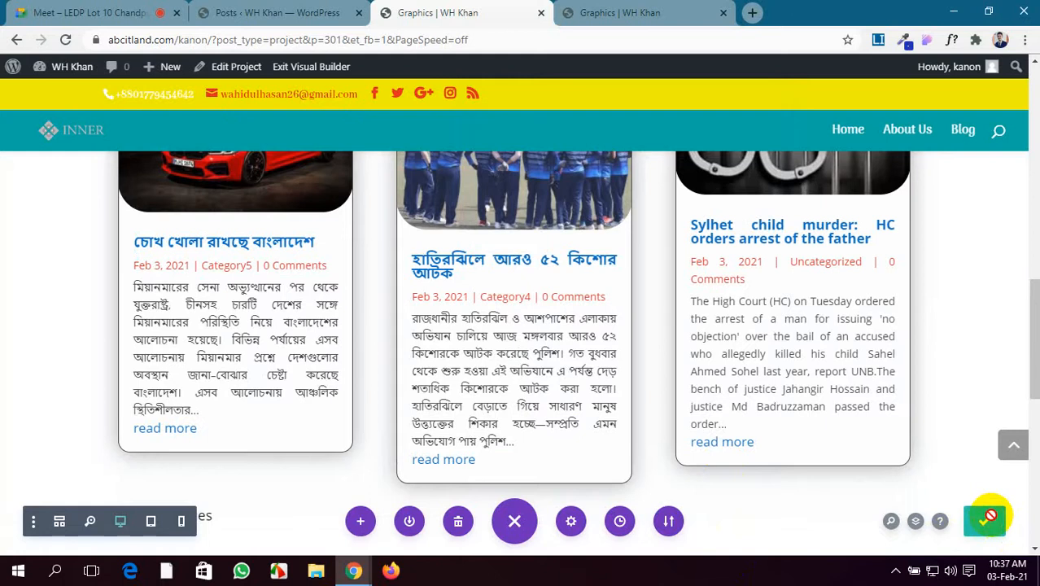
left_click(626, 13)
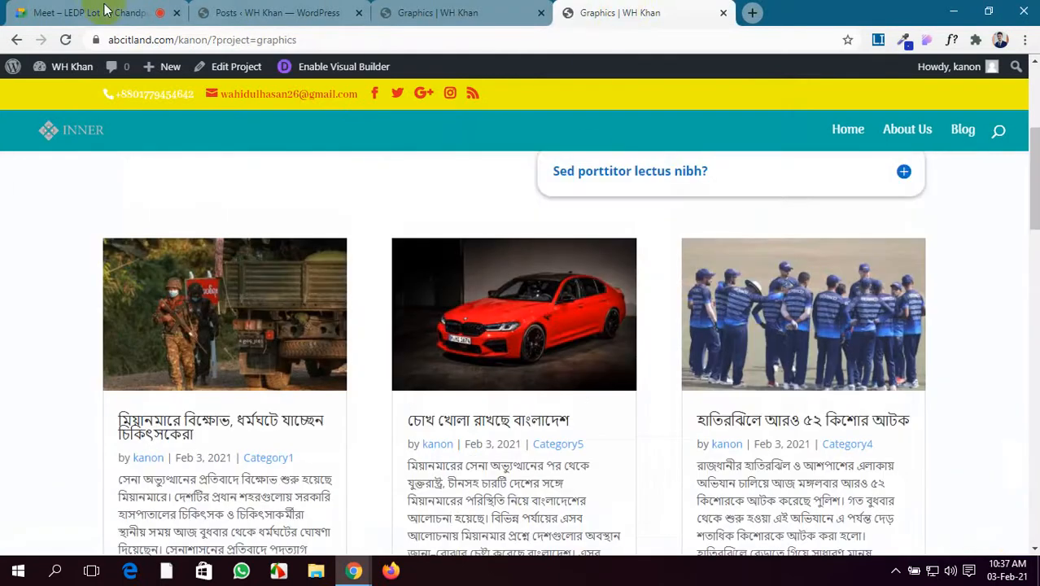
left_click(66, 40)
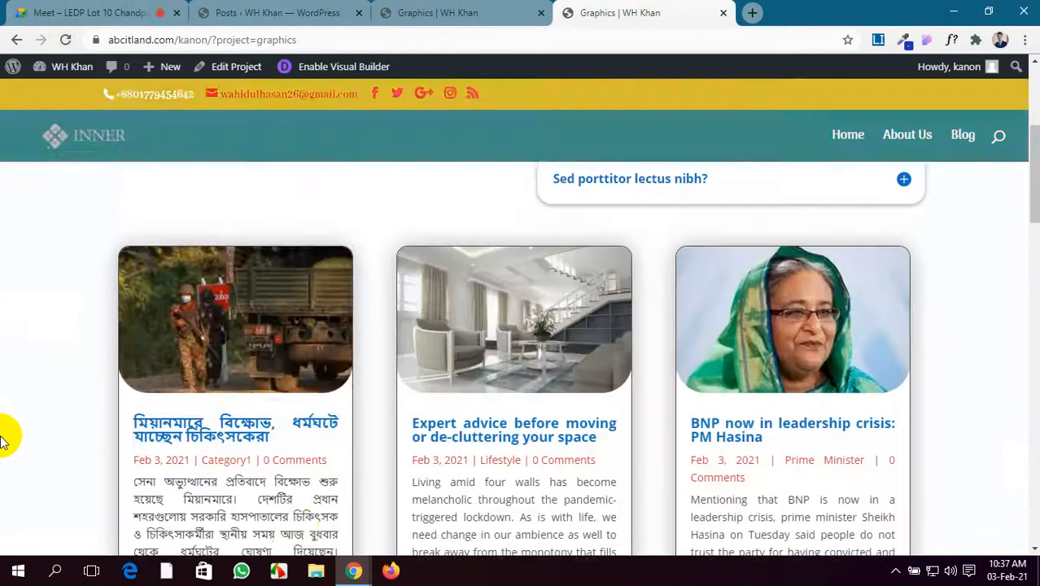
scroll(275, 488, "down", 2)
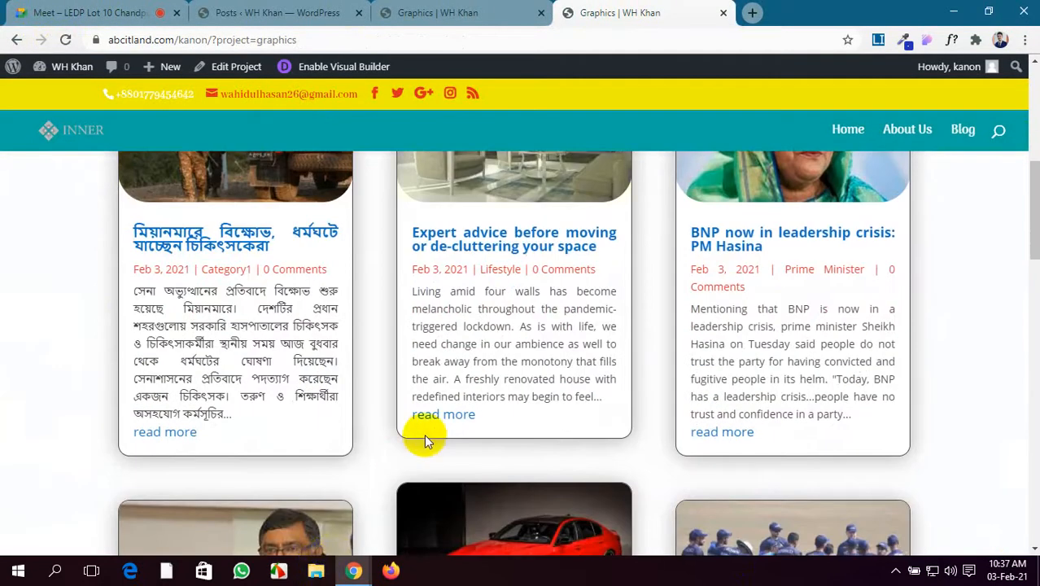
scroll(426, 434, "up", 4)
scroll(427, 433, "down", 5)
scroll(427, 434, "up", 4)
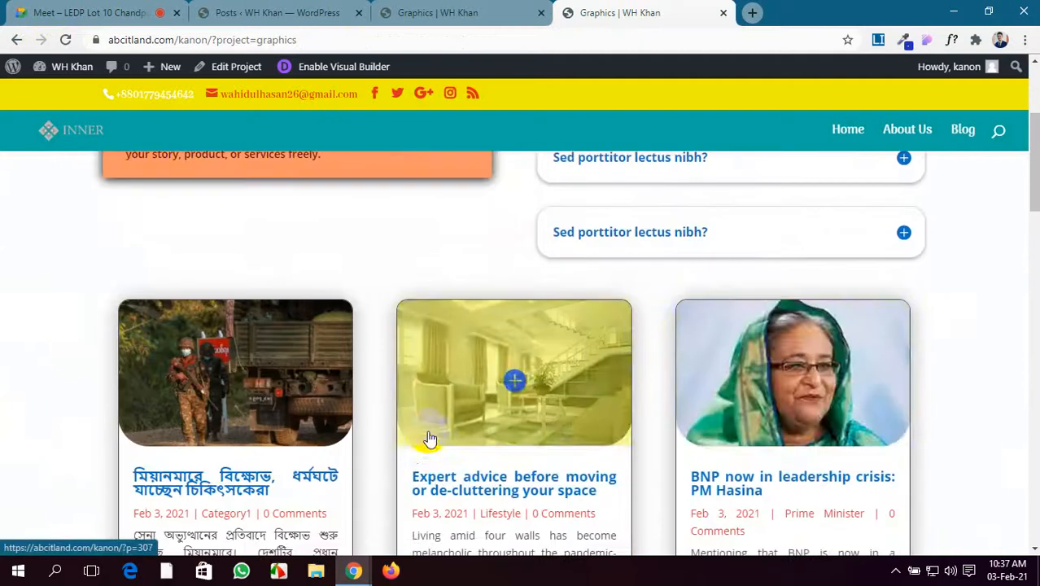
scroll(789, 446, "down", 5)
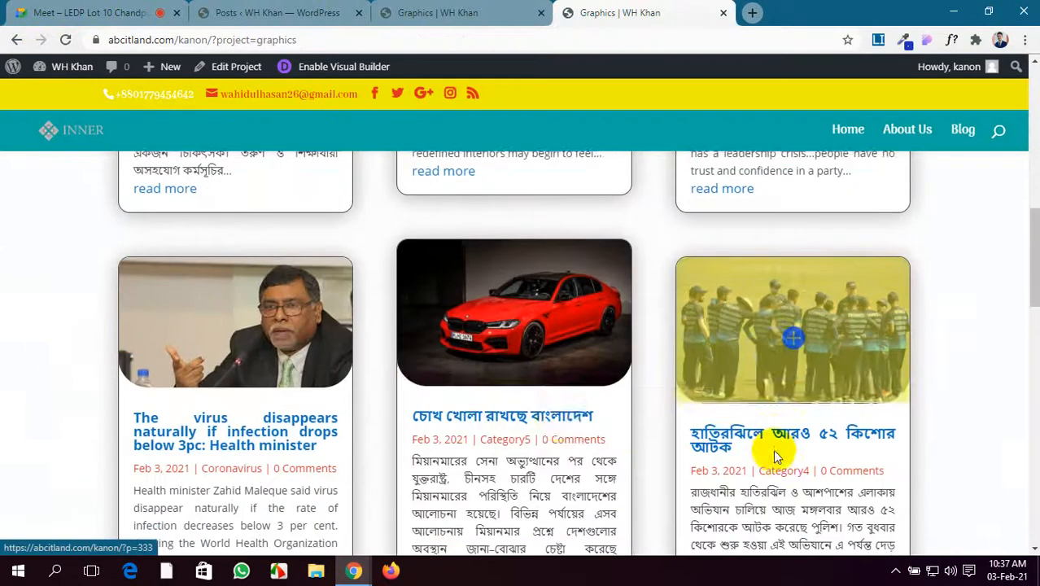
Step: Open the red car post from its card, then return to the builder tab
left_click(559, 419)
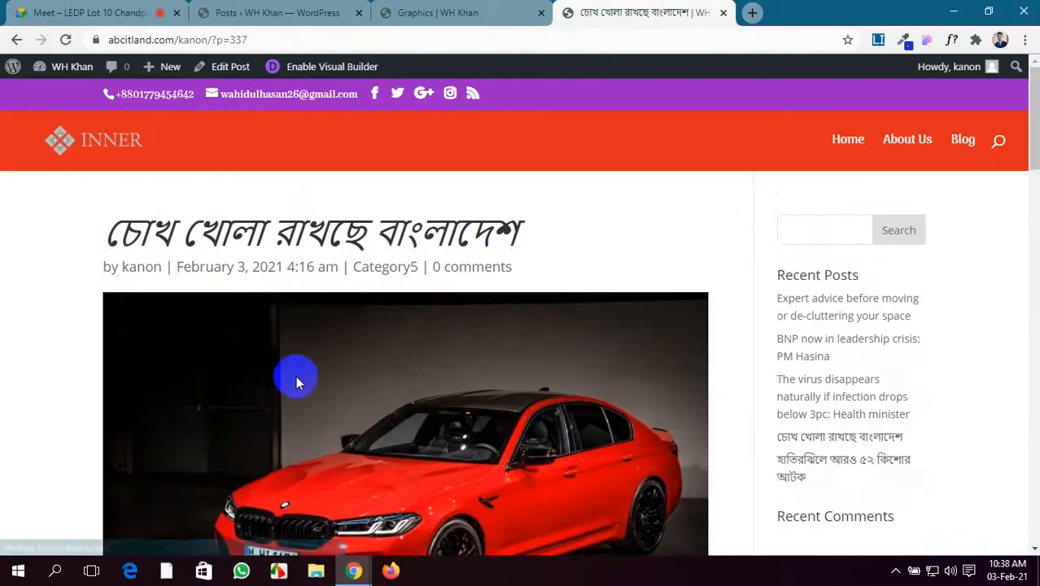
scroll(295, 378, "down", 2)
scroll(296, 383, "down", 15)
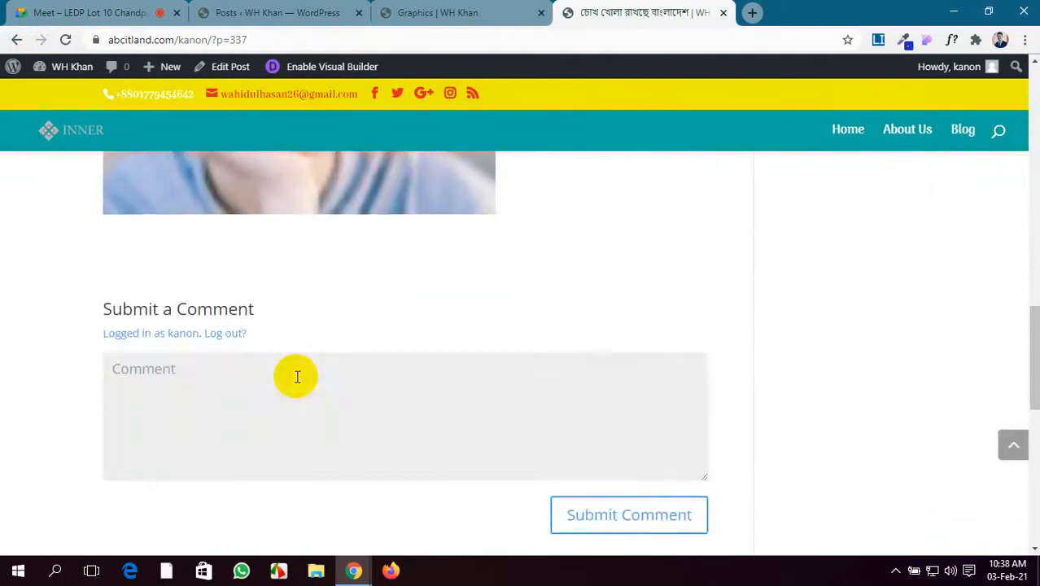
scroll(295, 381, "up", 15)
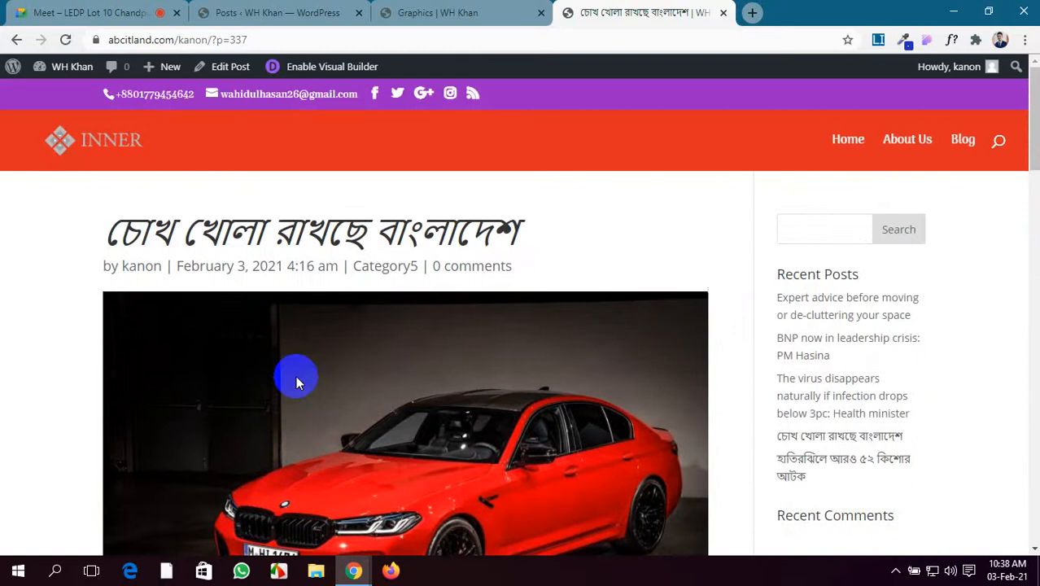
left_click(429, 10)
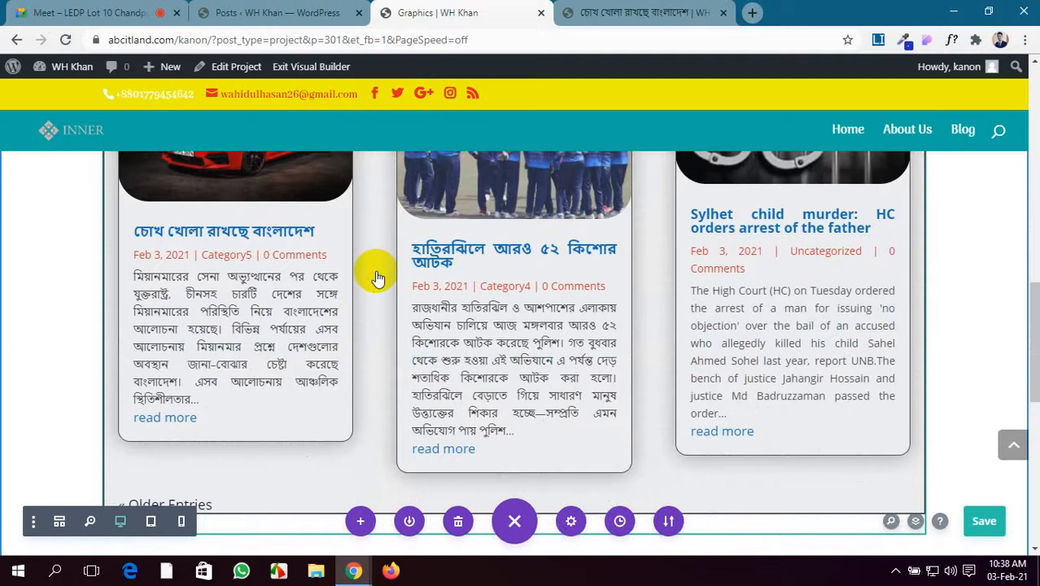
Step: Open the Blog module settings, dock the panel on the left and show its Advanced tab
scroll(379, 274, "down", 1)
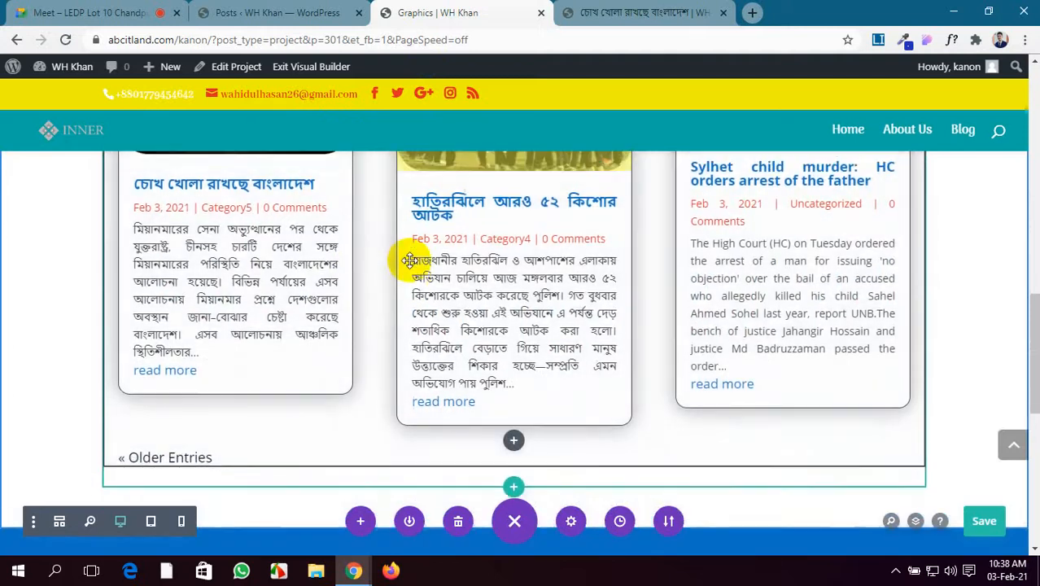
scroll(409, 261, "up", 6)
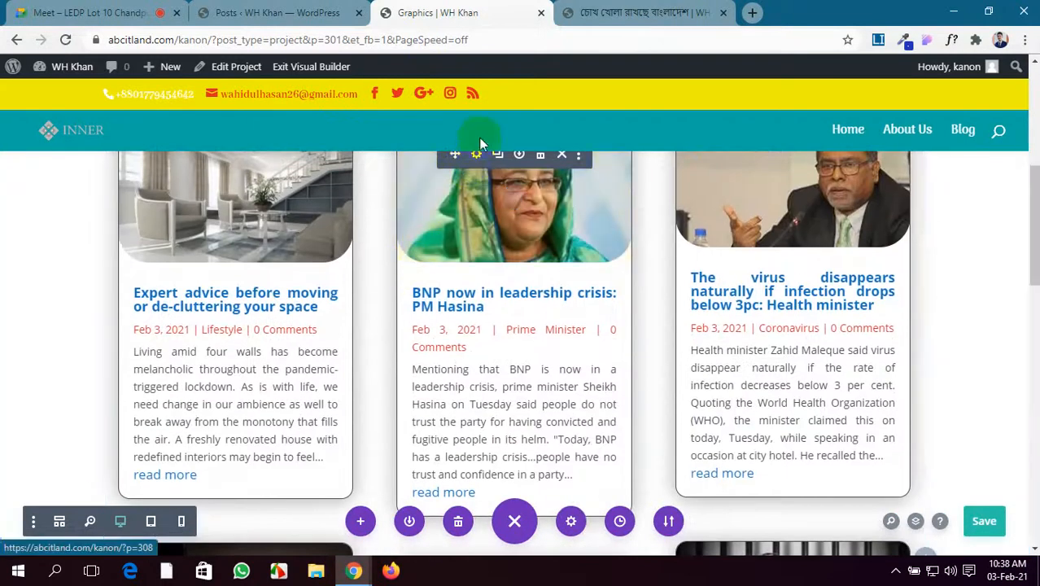
left_click(477, 153)
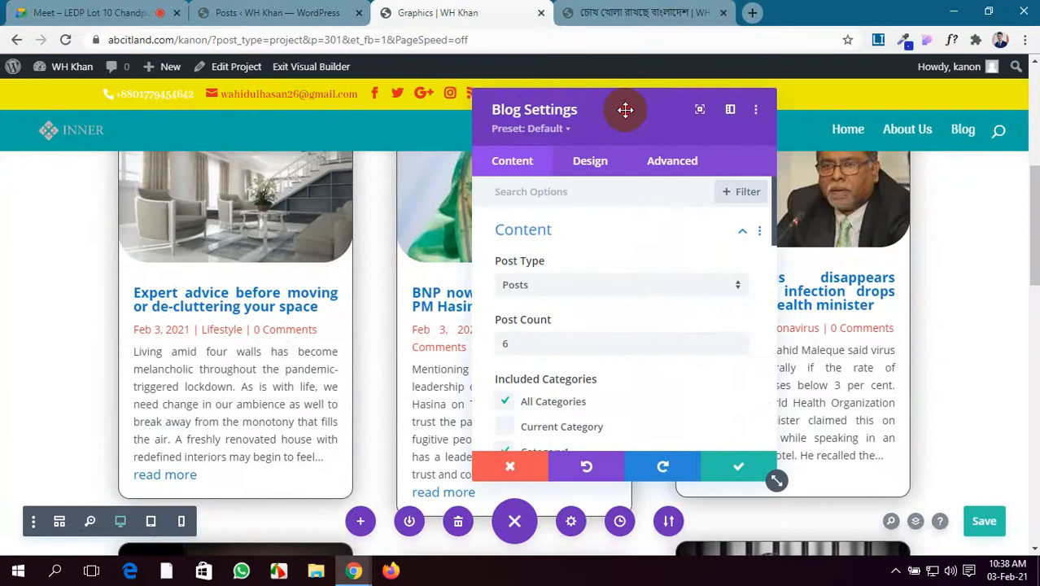
left_click_drag(625, 109, 240, 100)
left_click(262, 220)
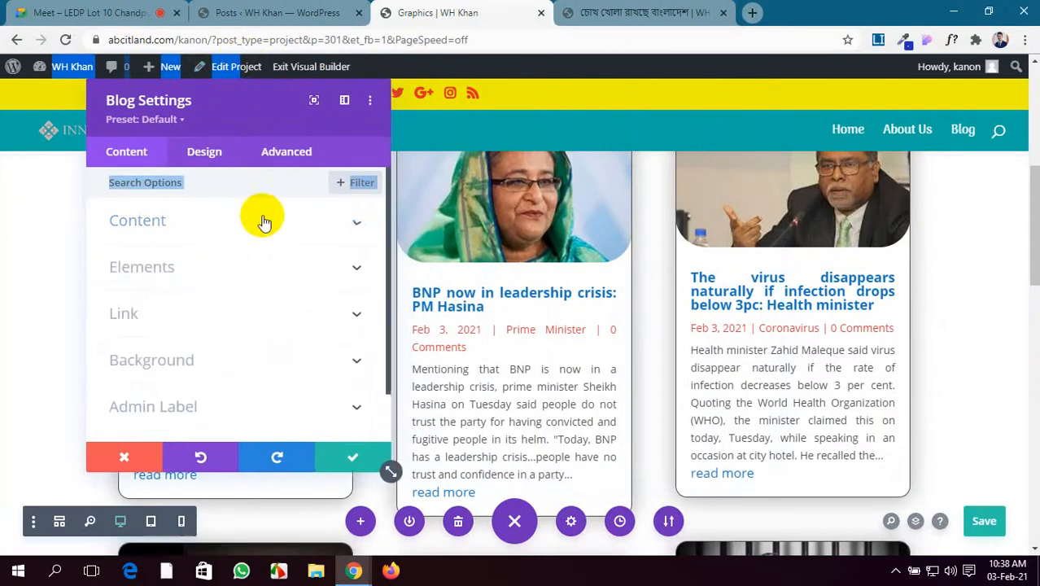
left_click(284, 162)
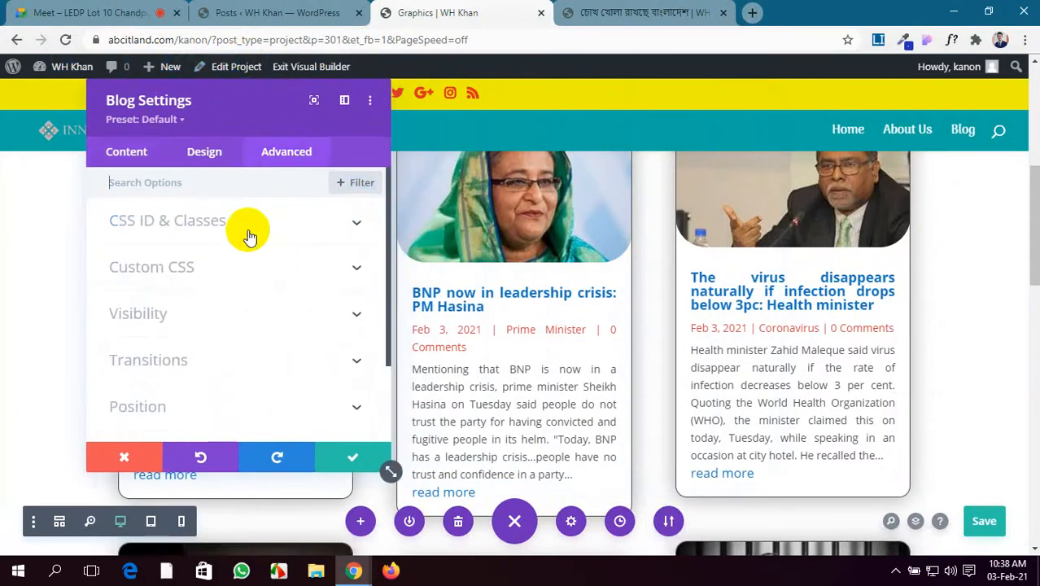
scroll(181, 343, "down", 2)
Step: Go back from the open post to the live Graphics project page
left_click(627, 14)
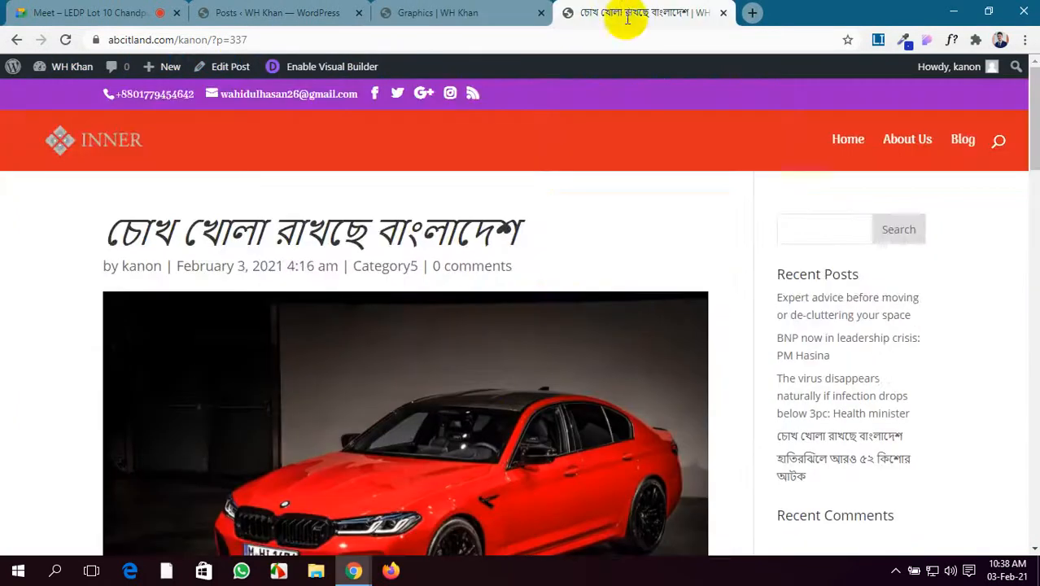
scroll(506, 274, "down", 2)
left_click(18, 40)
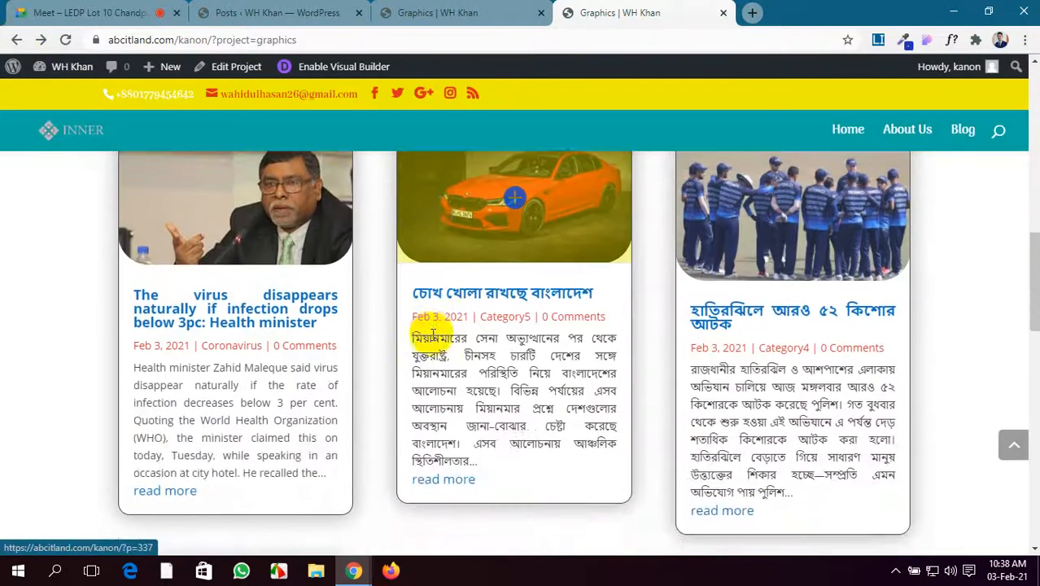
scroll(433, 333, "up", 2)
Step: Inspect a read more link in Chrome DevTools and expand the post excerpt markup
right_click(437, 235)
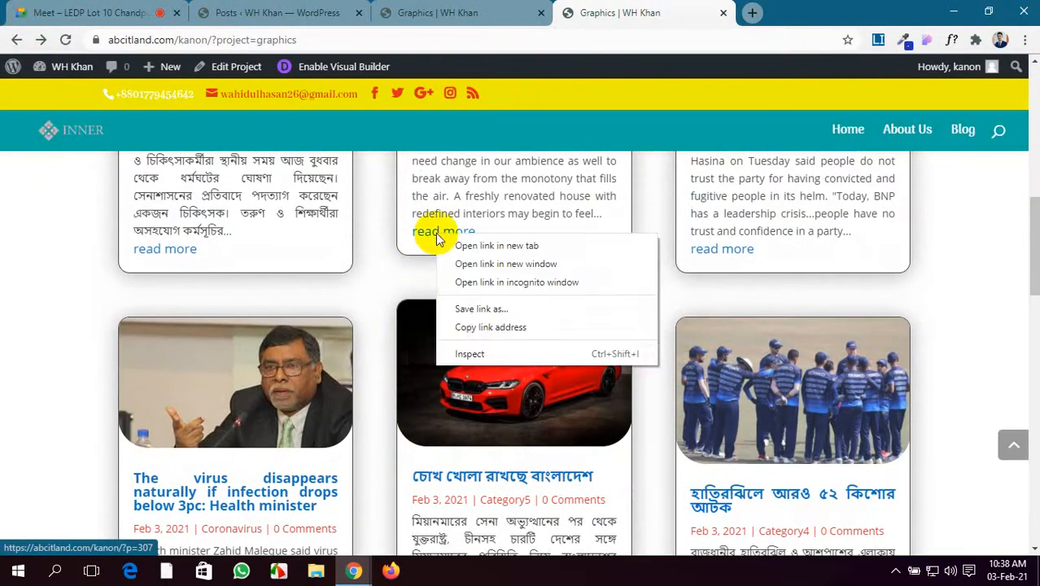
left_click(473, 353)
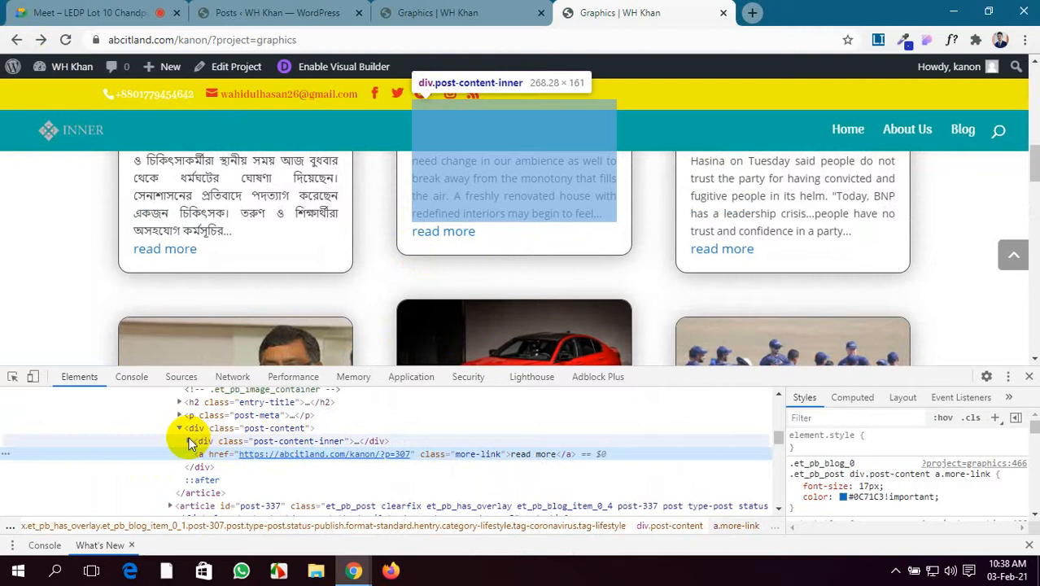
scroll(189, 443, "up", 2)
scroll(286, 288, "up", 3)
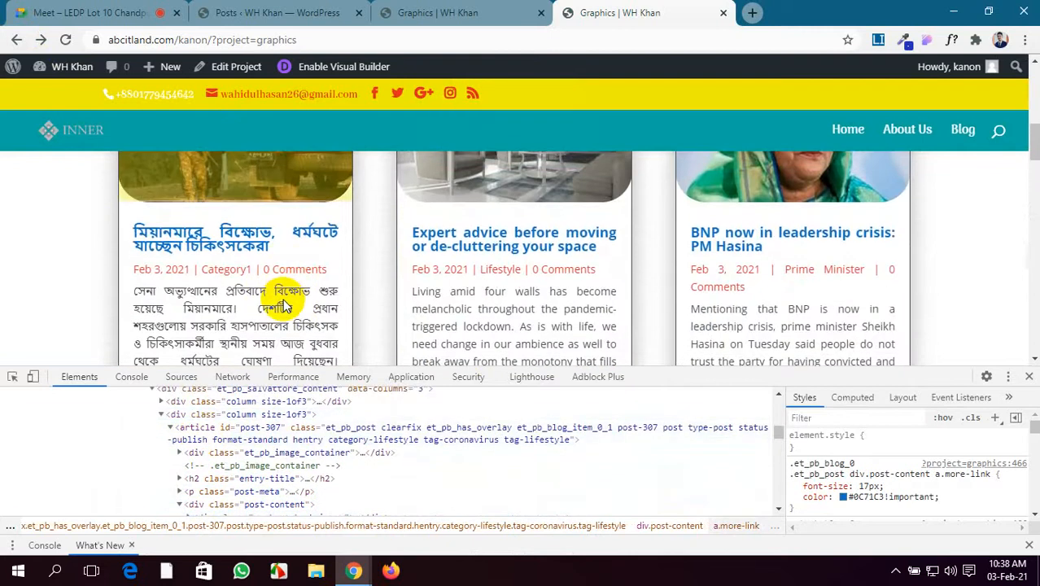
scroll(283, 303, "down", 1)
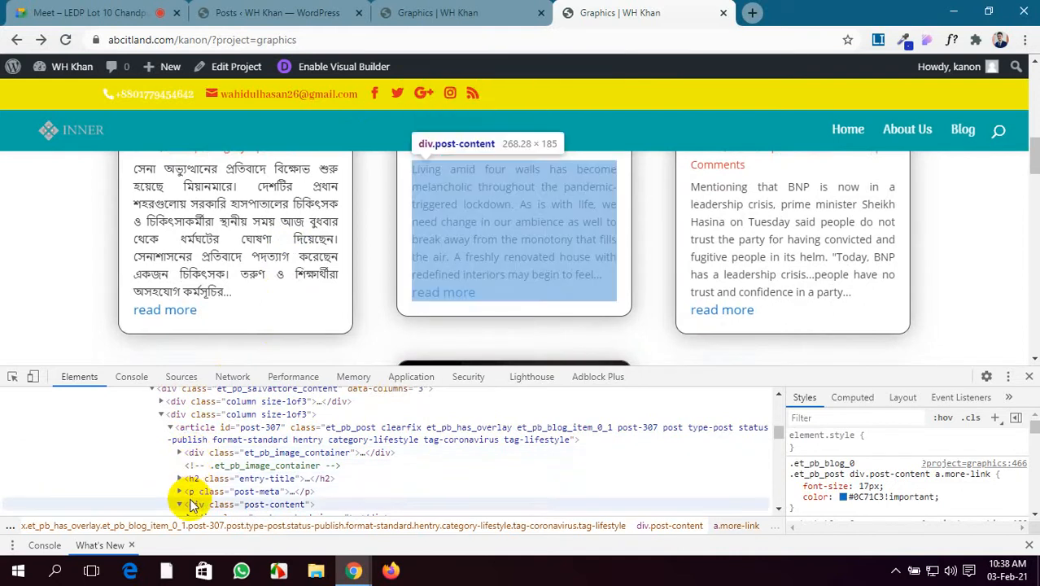
scroll(236, 423, "down", 2)
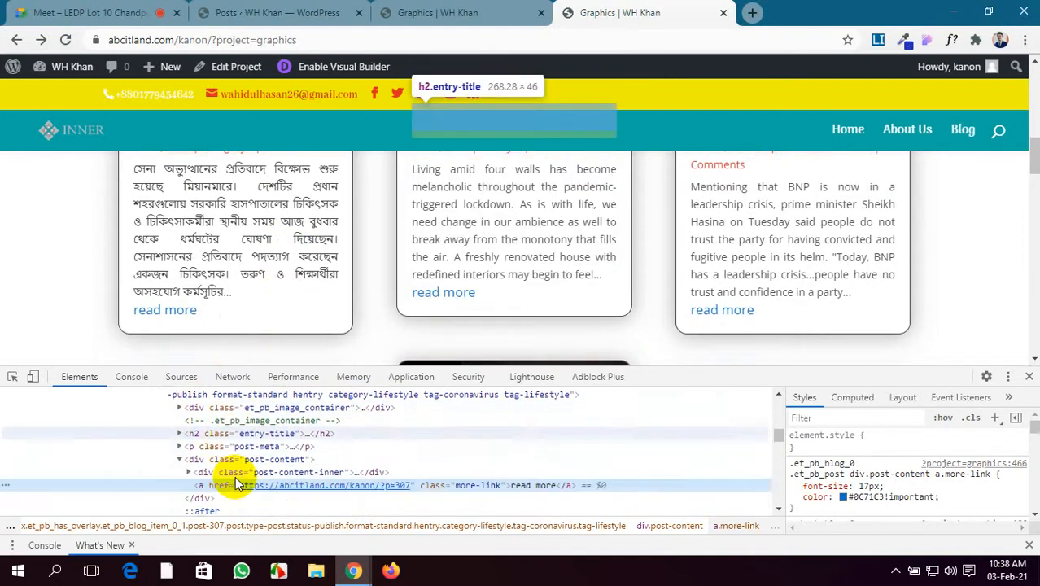
left_click(318, 442)
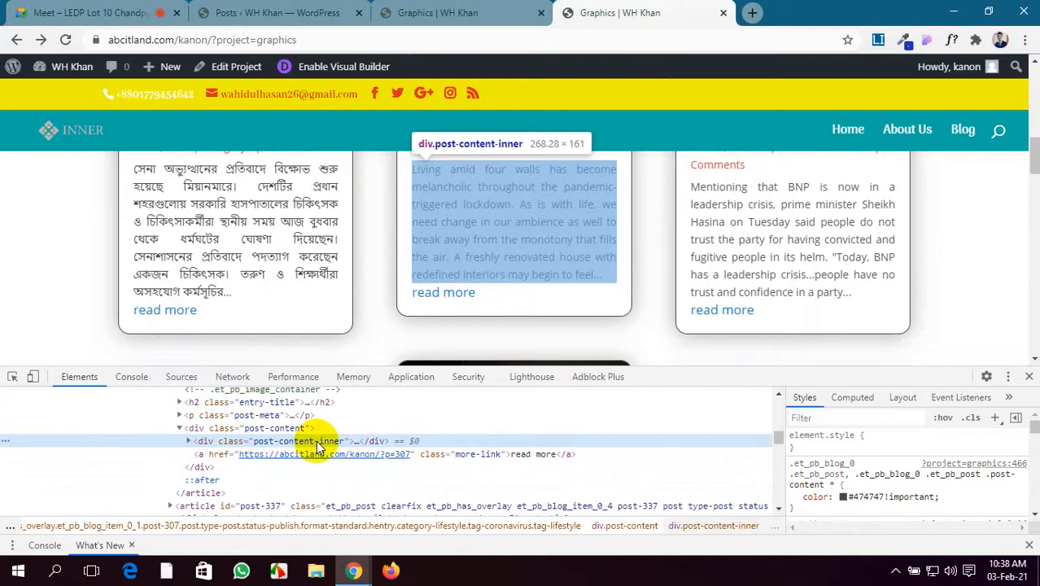
double_click(271, 444)
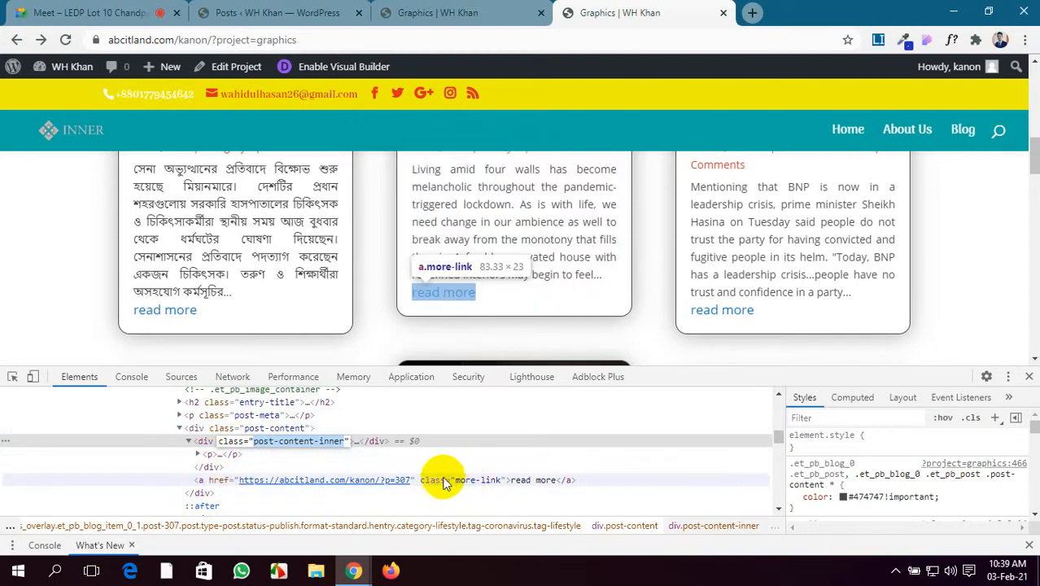
left_click(197, 454)
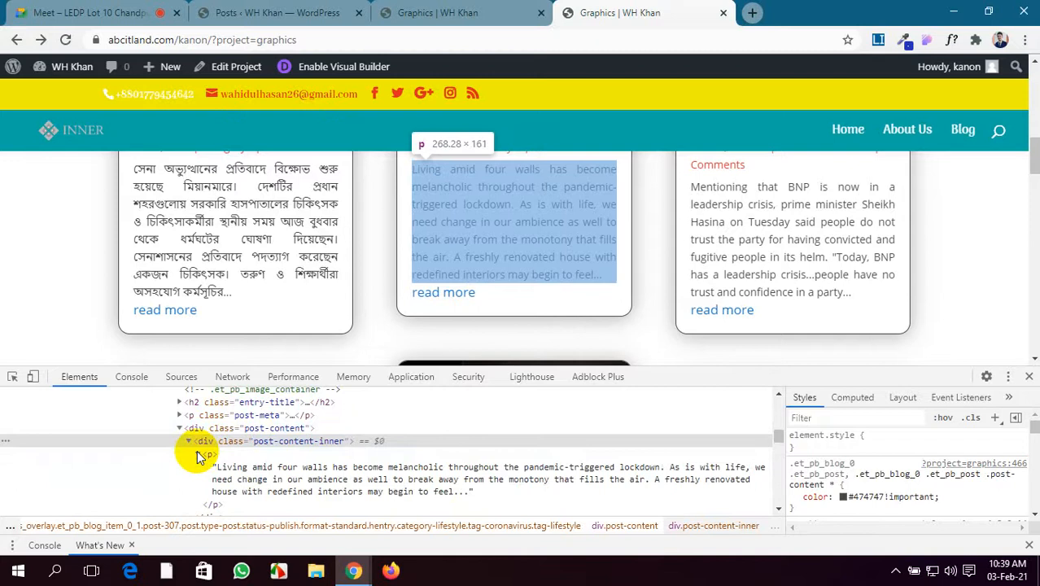
scroll(238, 470, "down", 1)
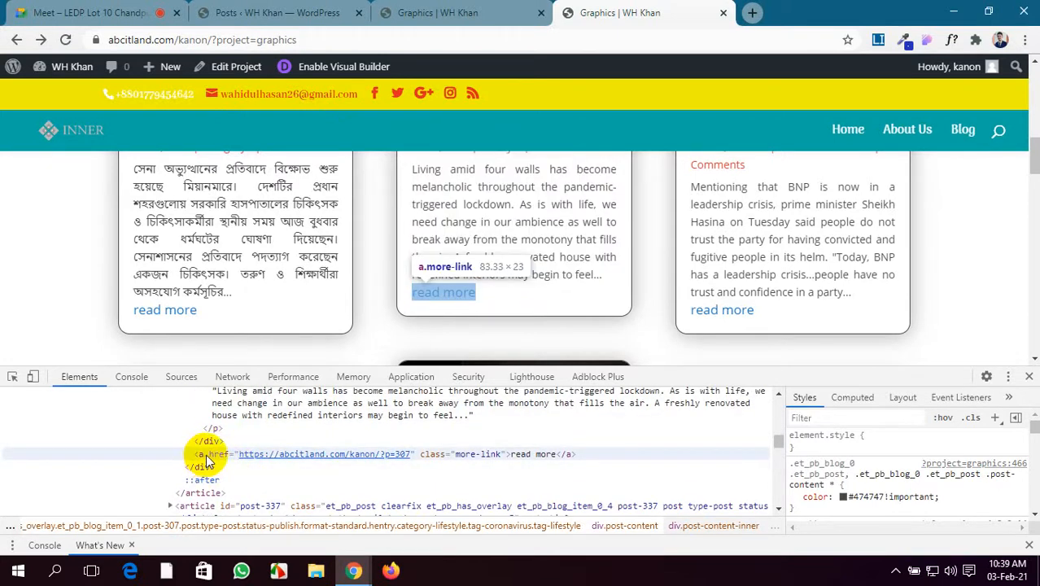
Step: Copy the link's more-link class name and return to the builder's blog settings
left_click(480, 455)
left_click(480, 455)
right_click(480, 456)
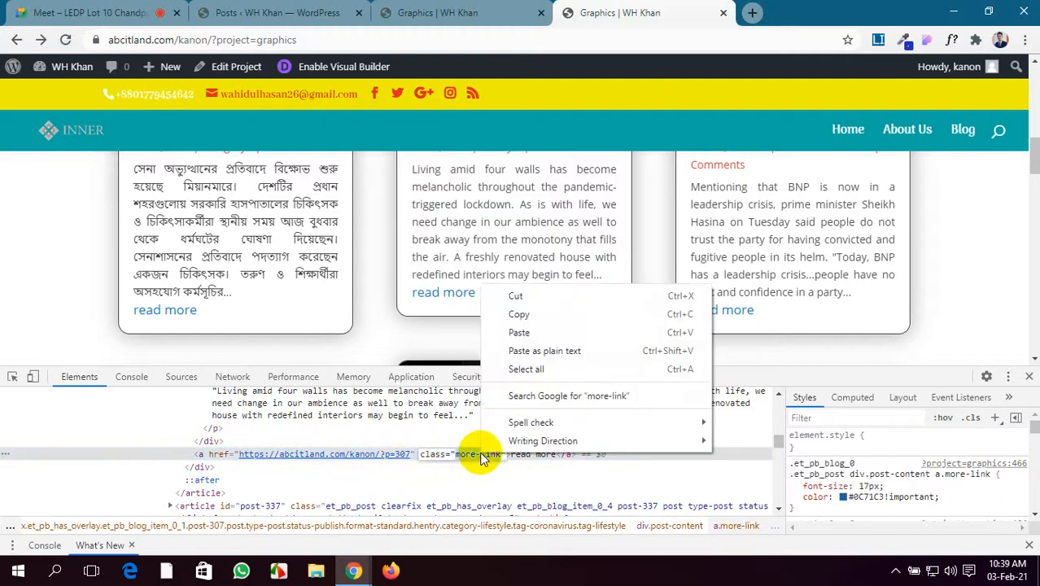
left_click(538, 318)
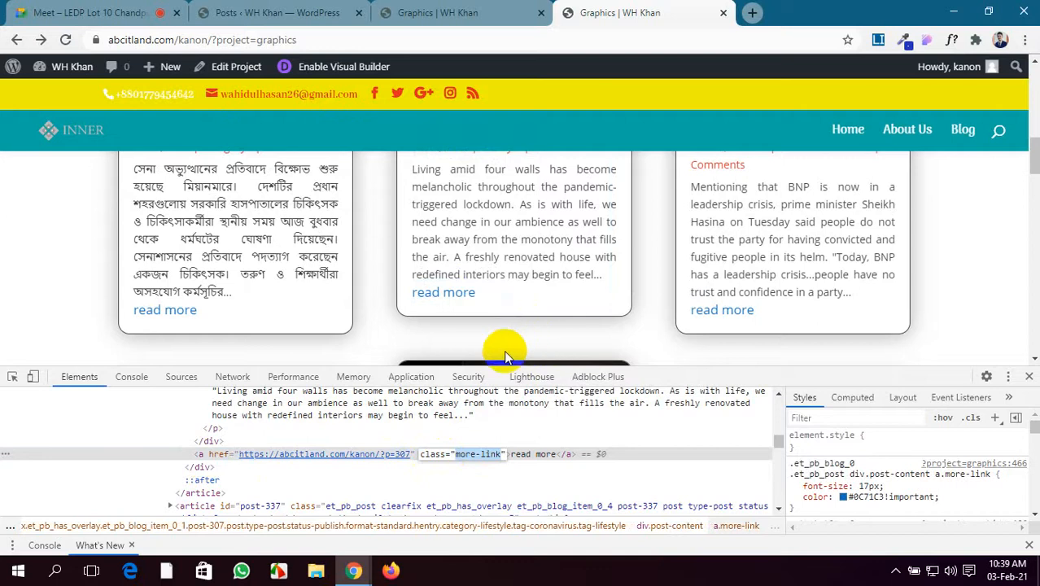
left_click(438, 12)
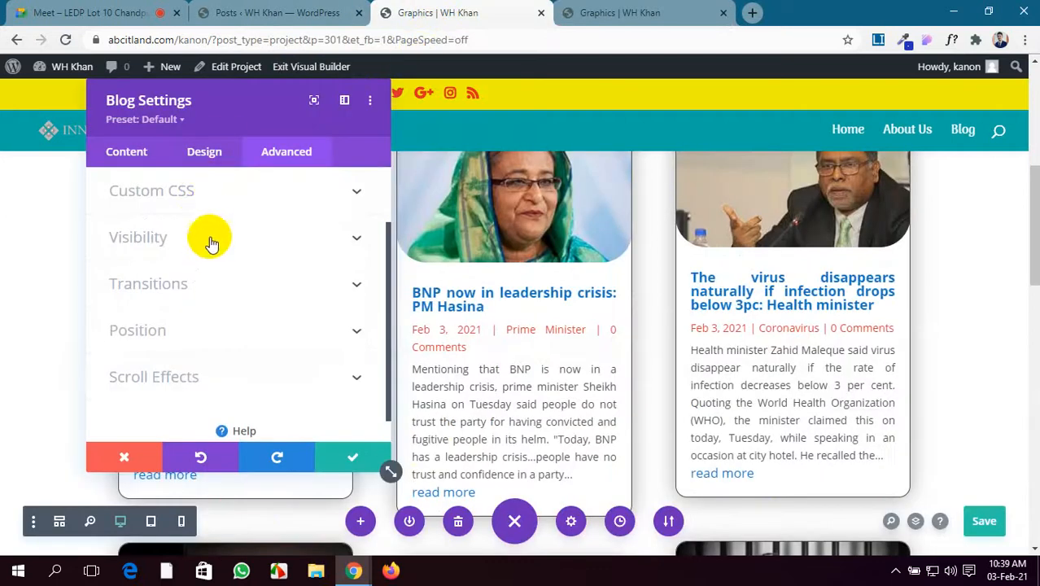
Step: Expand the blog module's Custom CSS fields and scroll down to the Read More Button box
left_click(239, 205)
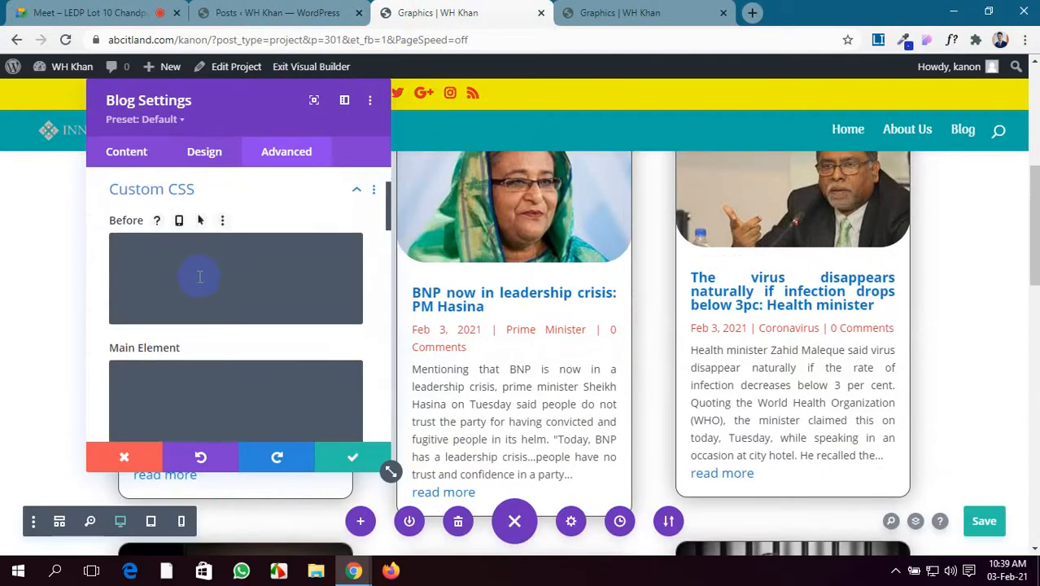
scroll(200, 277, "down", 5)
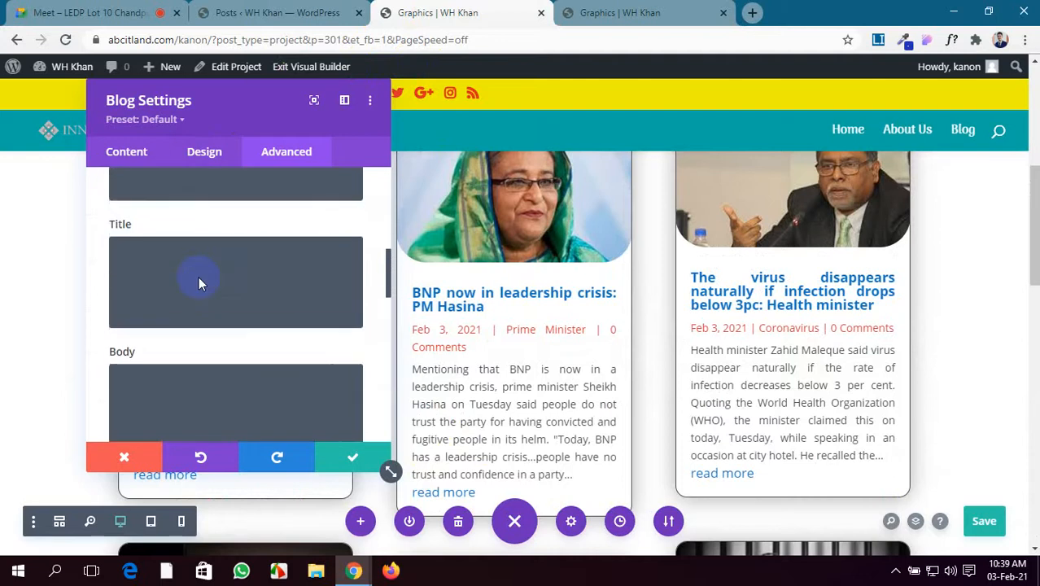
scroll(199, 283, "down", 3)
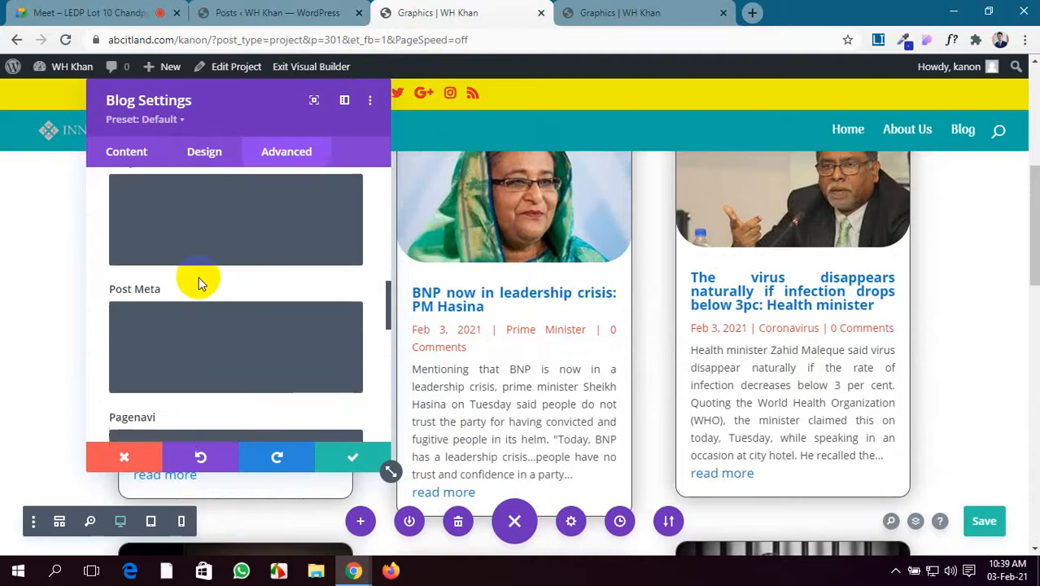
scroll(199, 280, "down", 4)
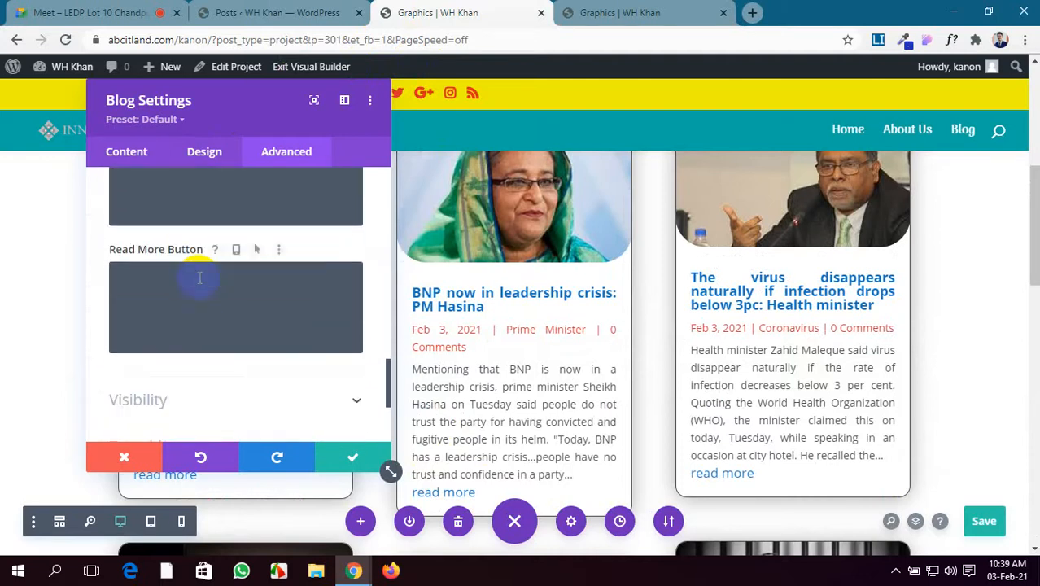
scroll(200, 279, "down", 2)
scroll(200, 278, "up", 2)
Step: Start a 'border:' declaration in the Read More Button custom CSS box
left_click(200, 277)
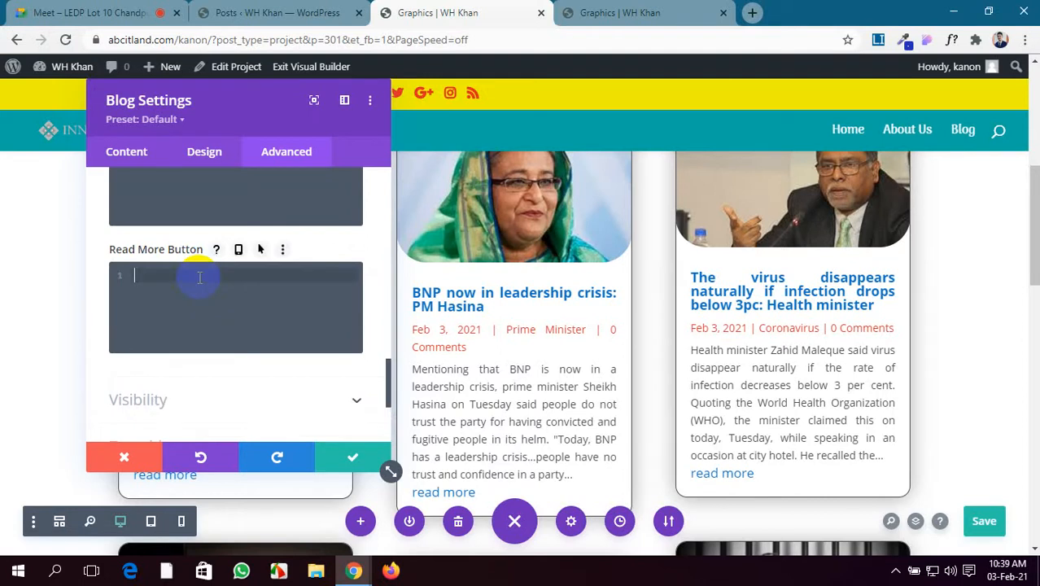
scroll(200, 278, "up", 10)
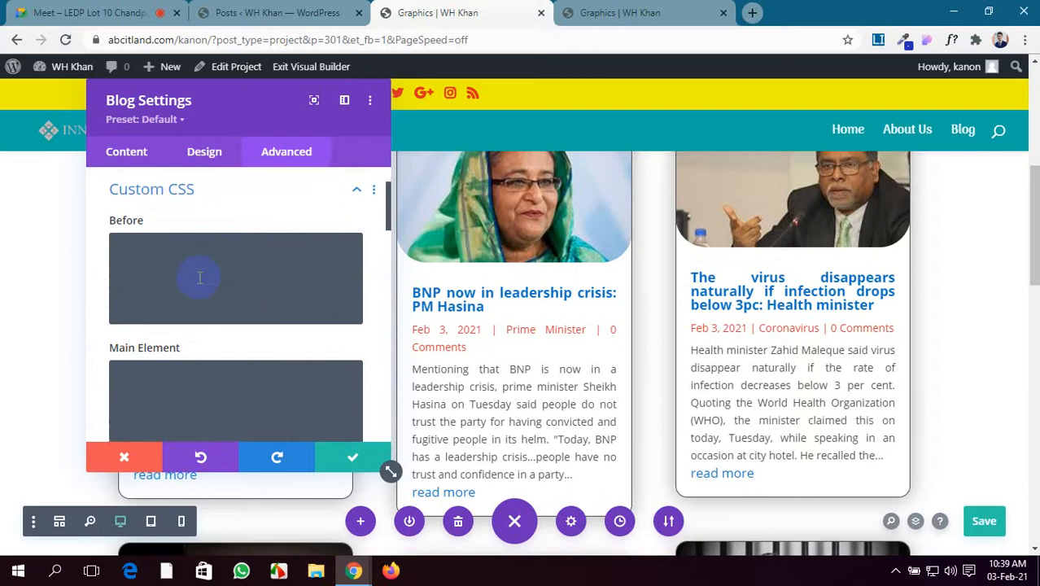
scroll(199, 278, "down", 10)
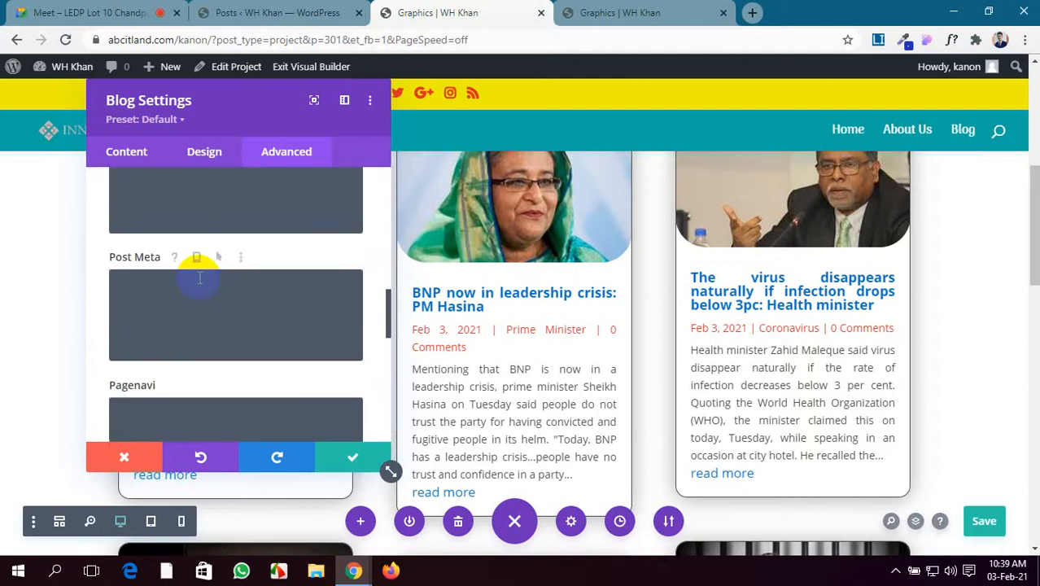
mouse_move(199, 278)
scroll(199, 278, "up", 3)
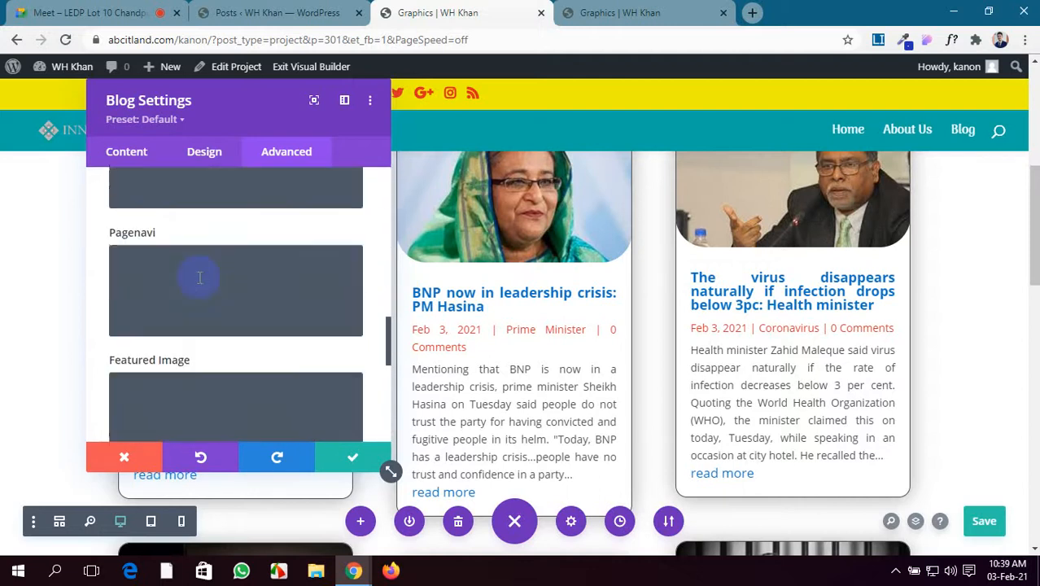
scroll(148, 383, "up", 1)
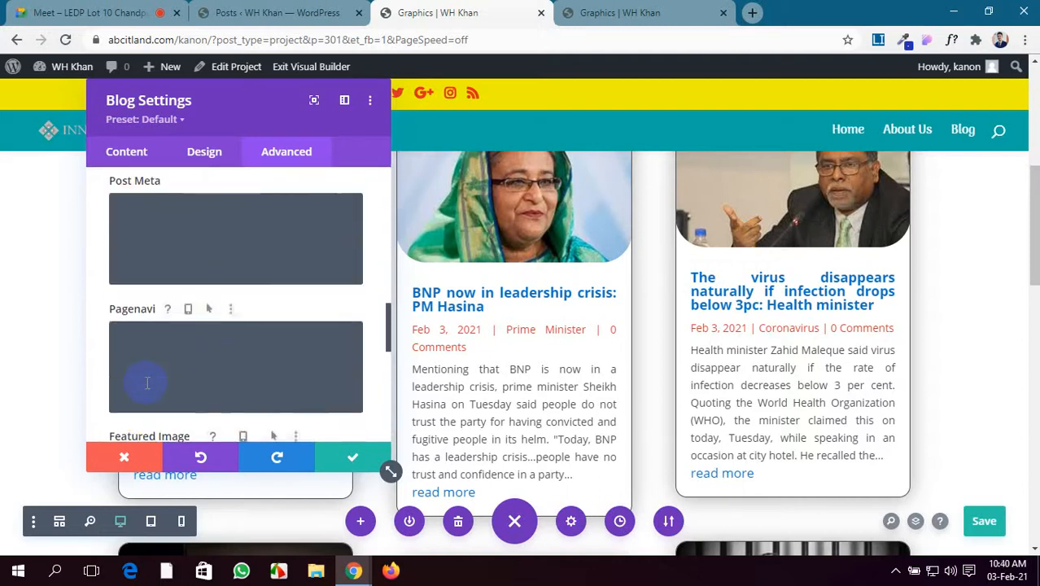
scroll(148, 383, "up", 5)
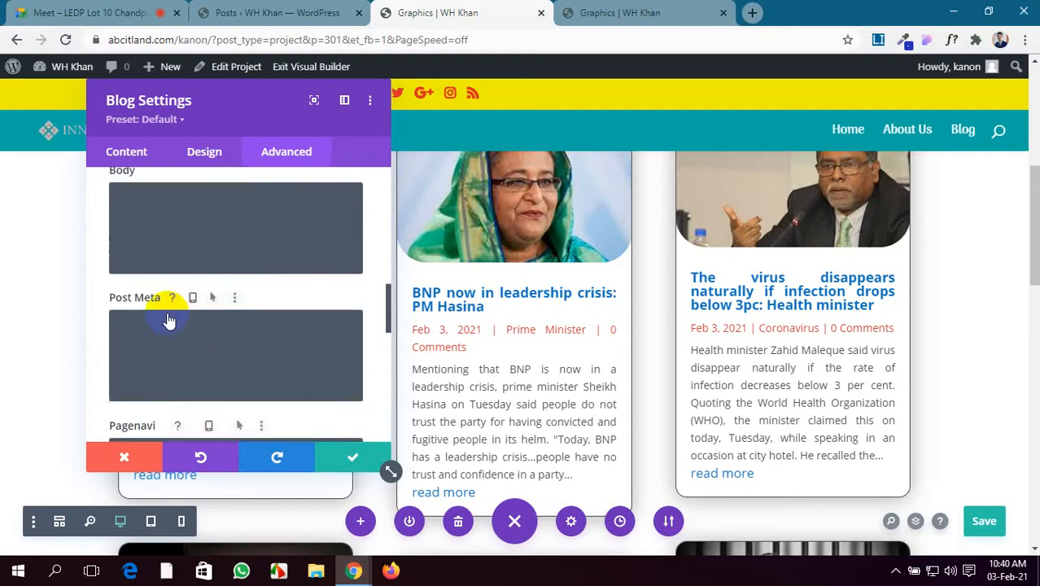
scroll(168, 313, "up", 1)
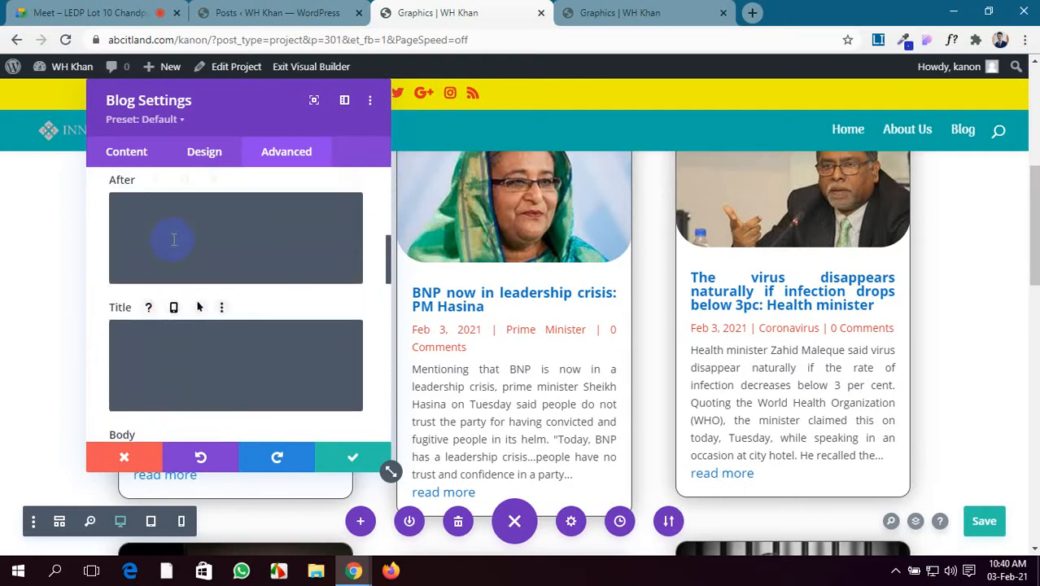
scroll(167, 236, "up", 3)
scroll(174, 240, "up", 1)
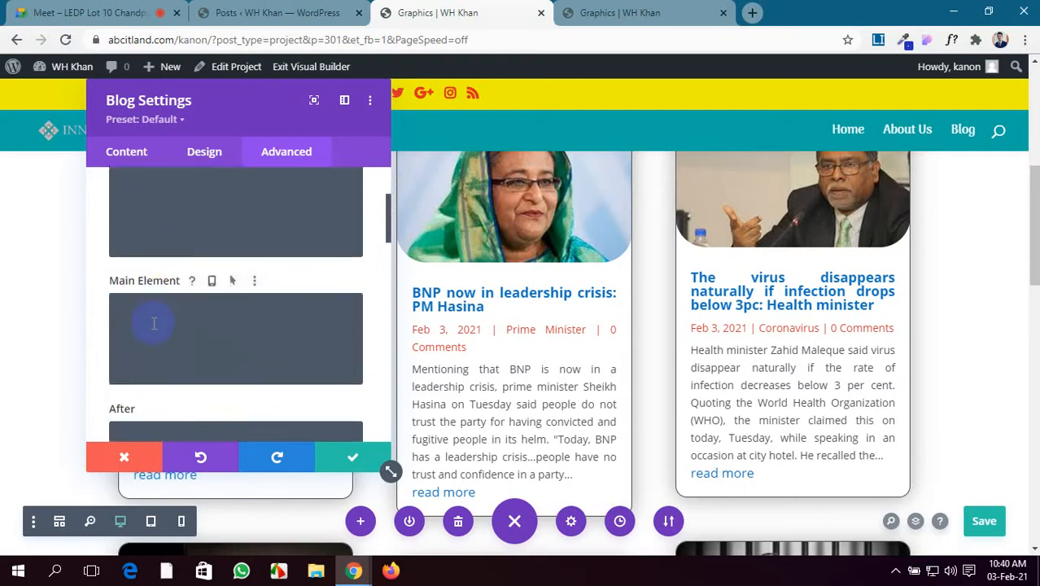
scroll(153, 323, "up", 3)
scroll(154, 323, "down", 10)
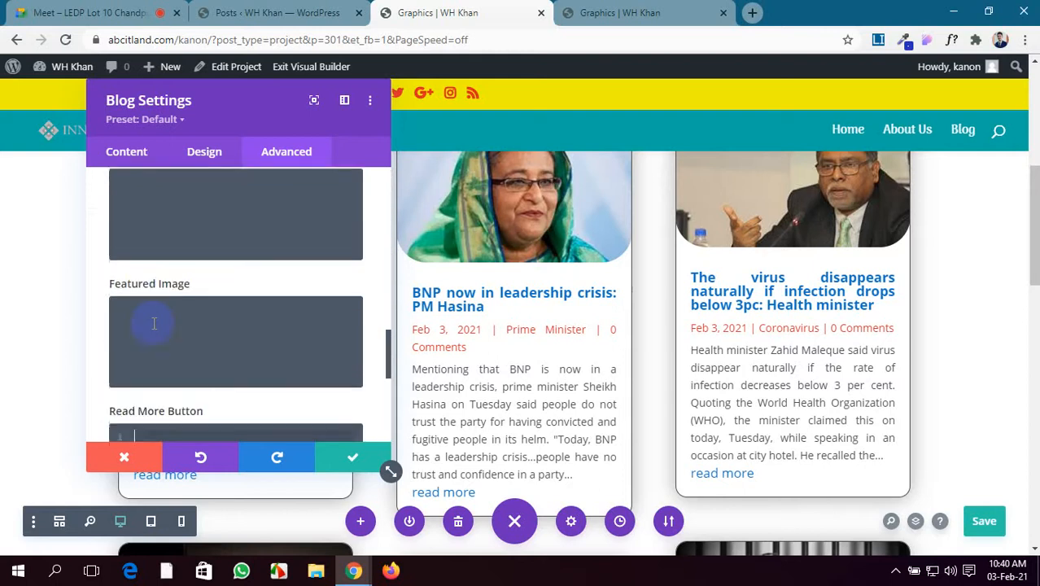
scroll(153, 323, "down", 4)
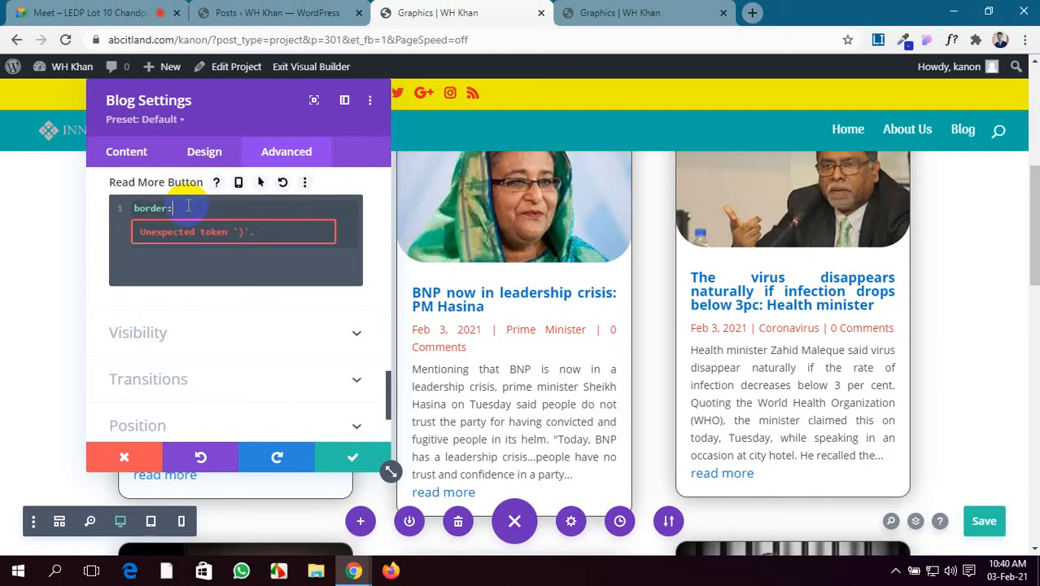
Step: Complete the border rule as 1px solid red and add a margin-top:10px line
type("1px solid")
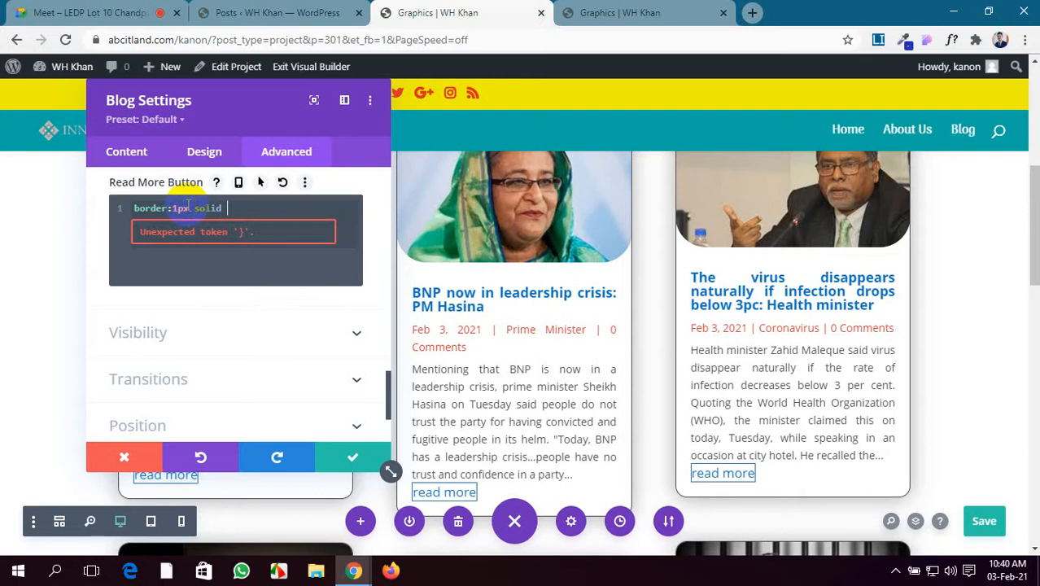
type(" red;")
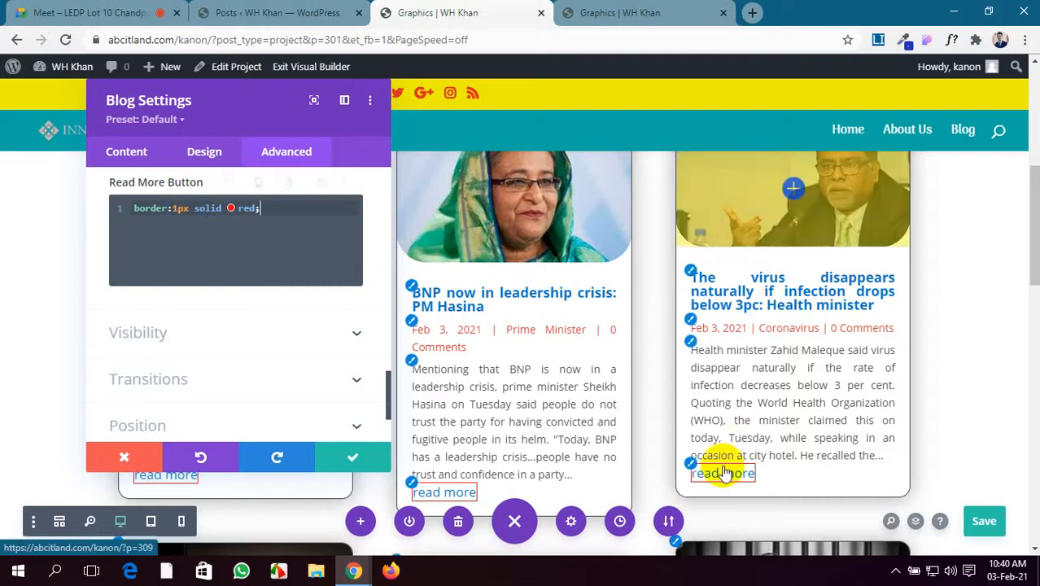
key("Return")
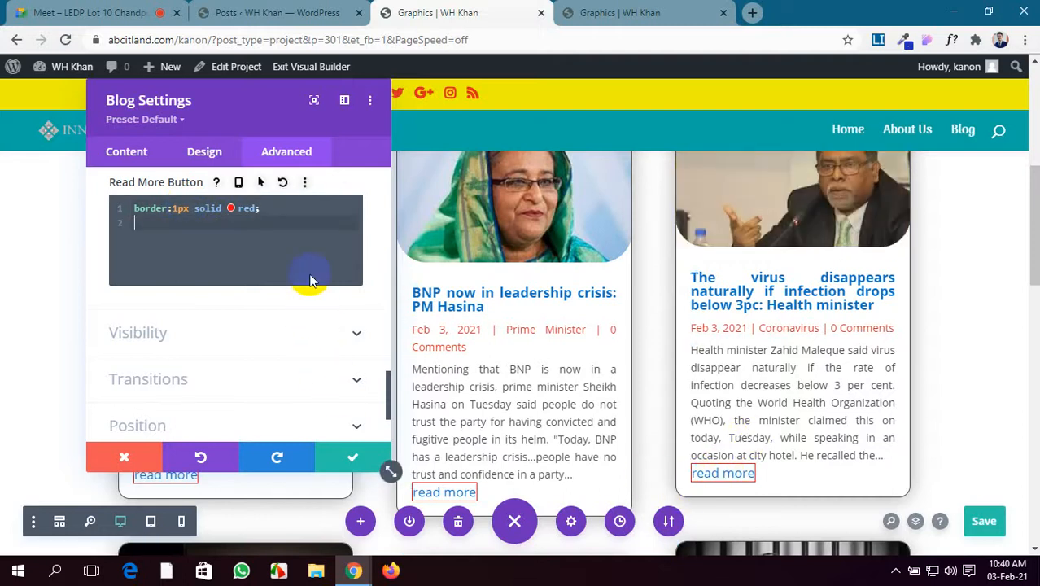
type("margin-t")
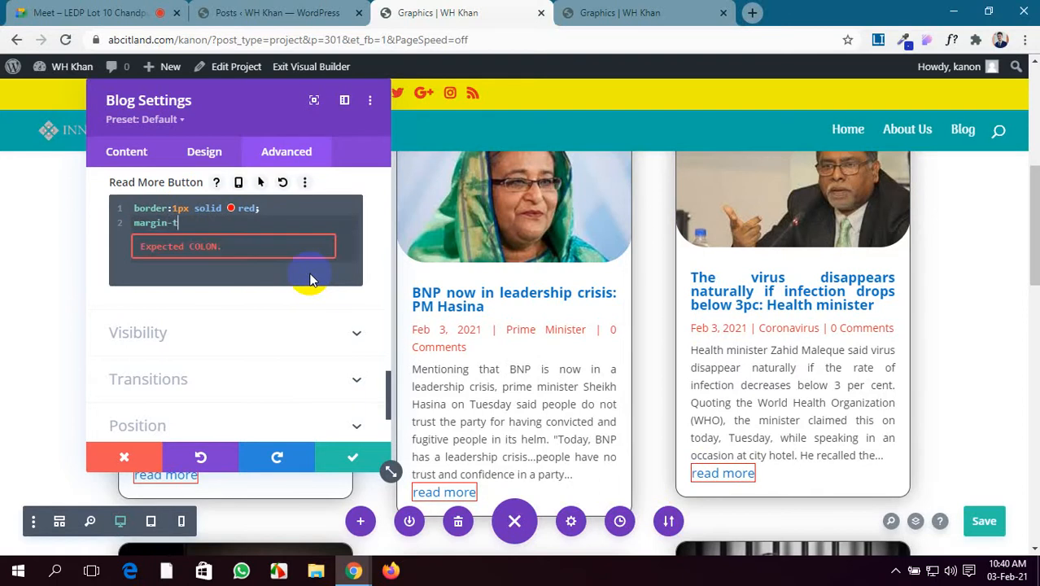
type("op:10px;")
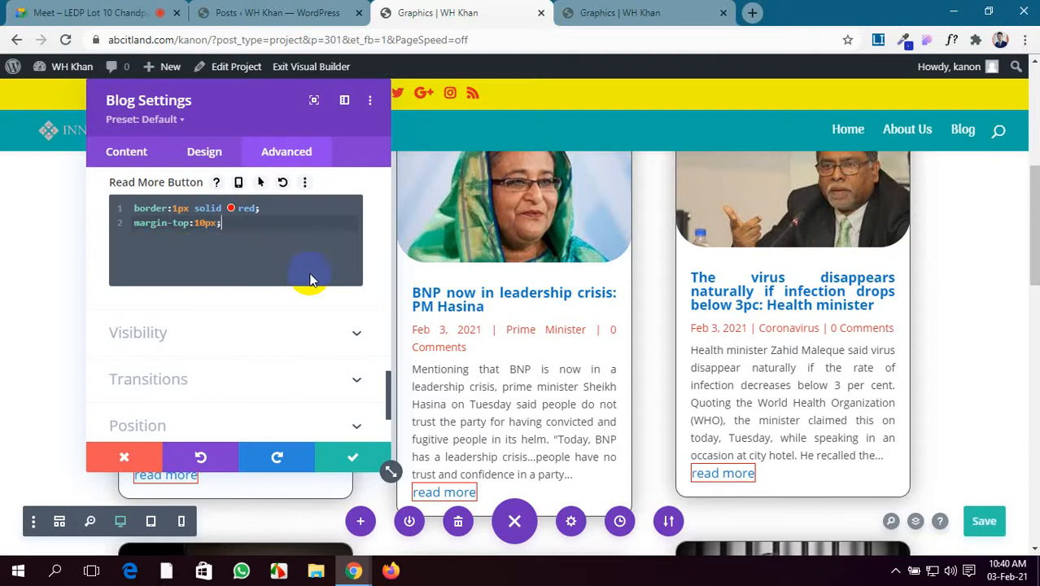
Step: Change the top margin to 30px and add an important flag, typed as '!impotant'
left_click(200, 223)
key("BackSpace")
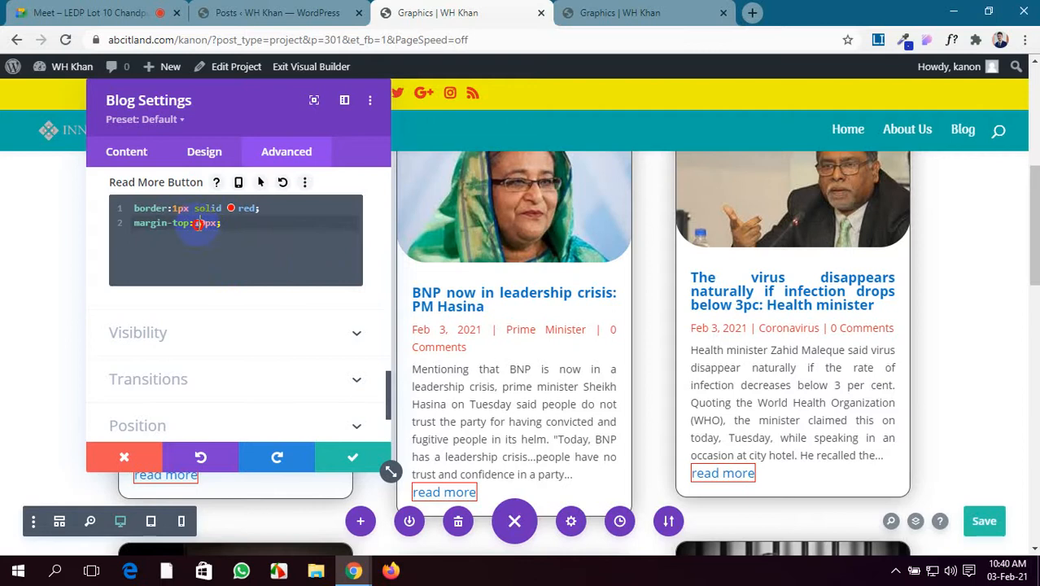
type("3")
left_click(222, 223)
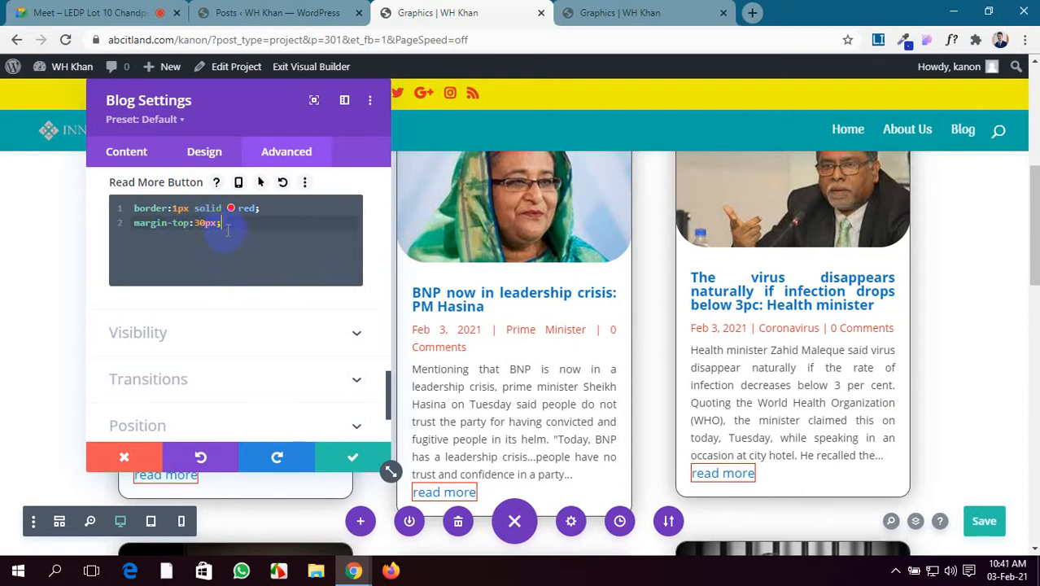
left_click(219, 223)
type("!impotant")
key("BackSpace")
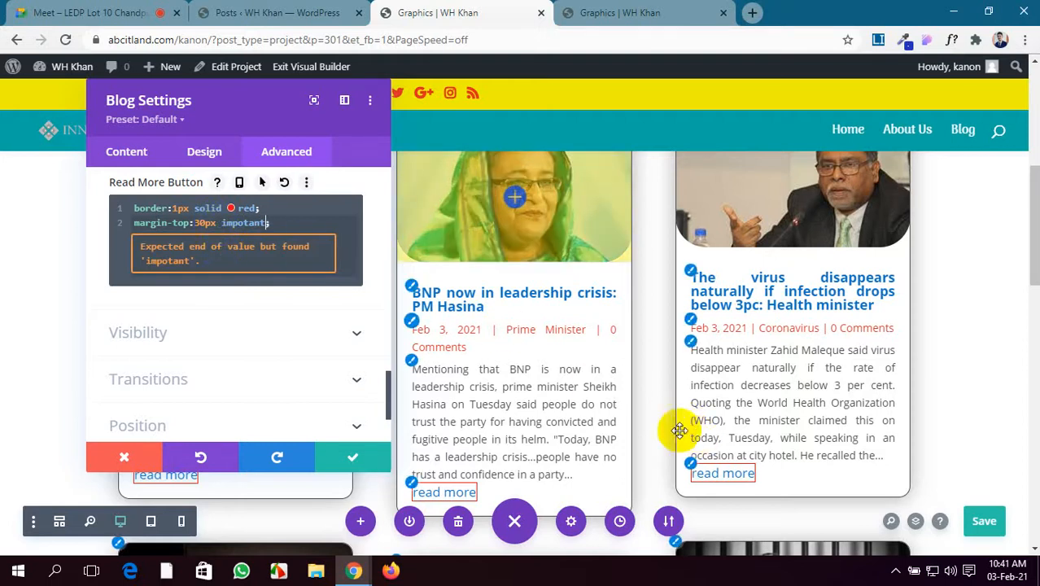
scroll(488, 370, "down", 1)
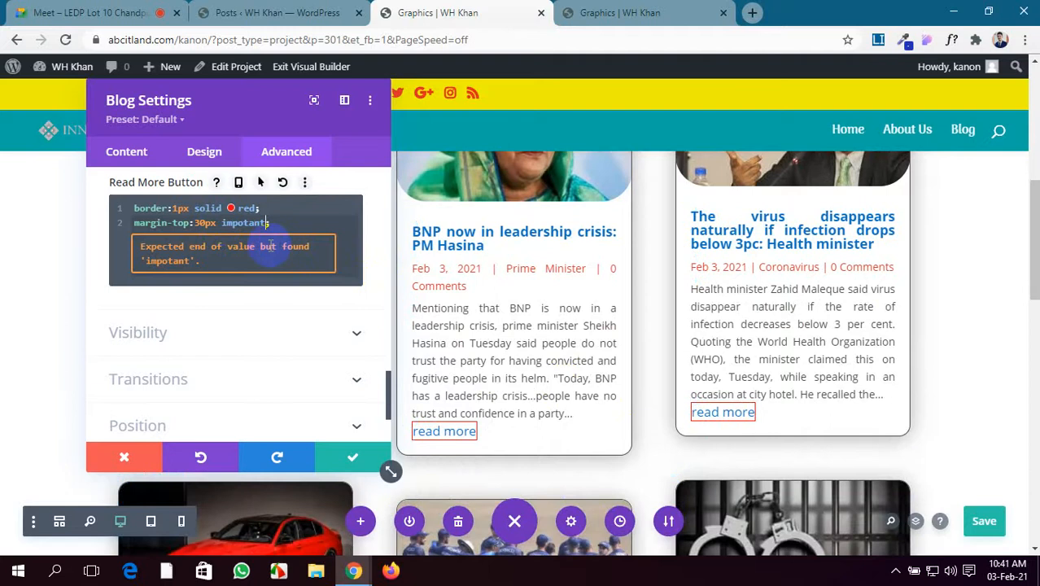
left_click(259, 209)
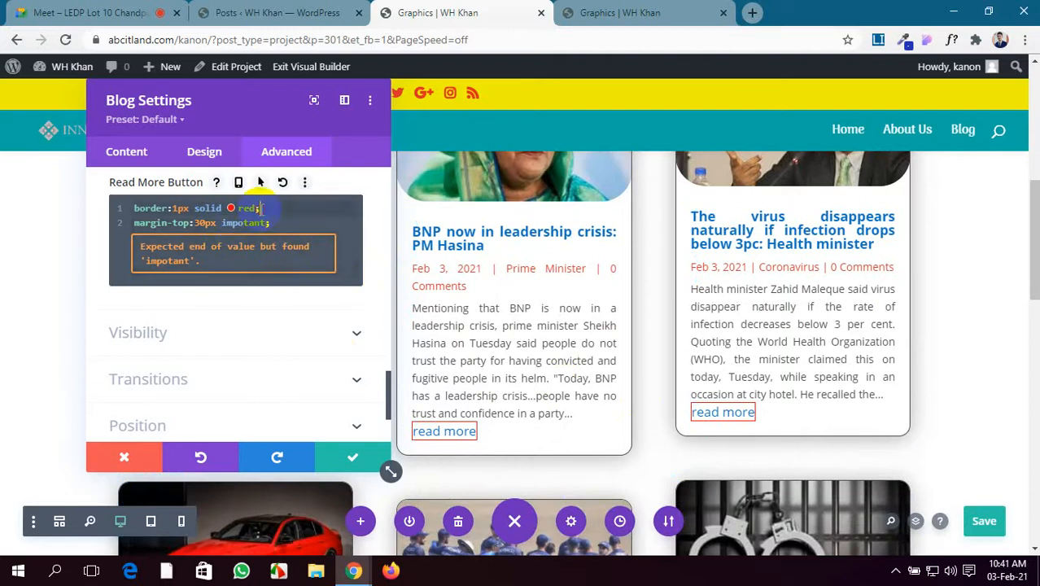
Step: Add a display:inline-block rule below the border, change it to display:block, and save the page
key("Return")
type("dis")
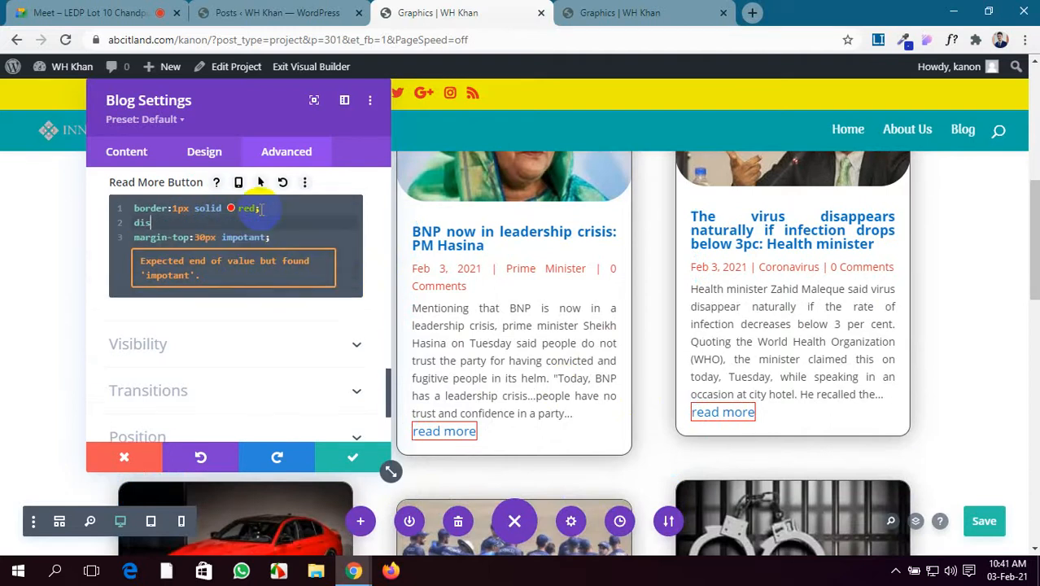
type("play:")
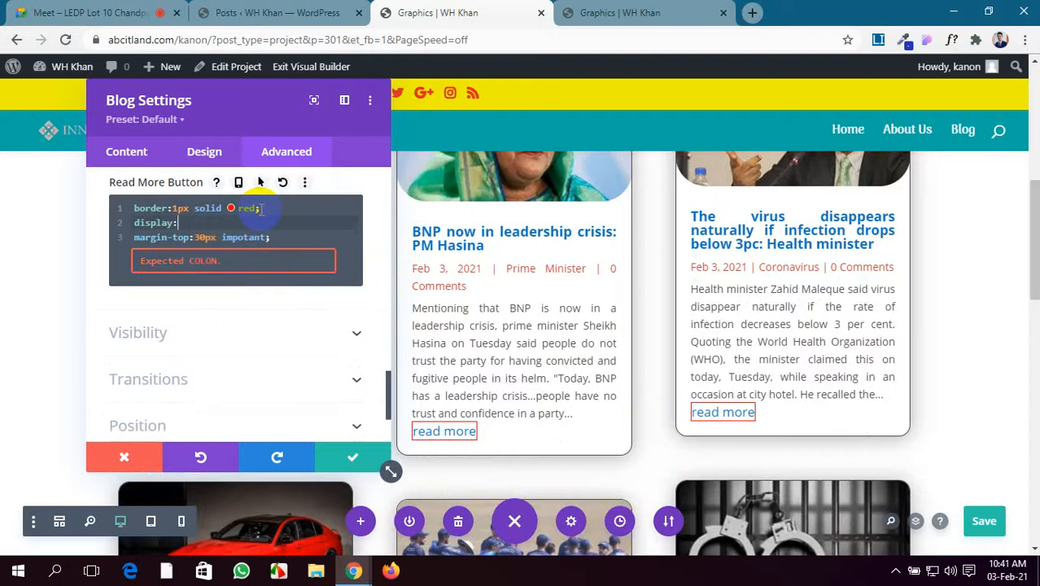
type("inline-block;")
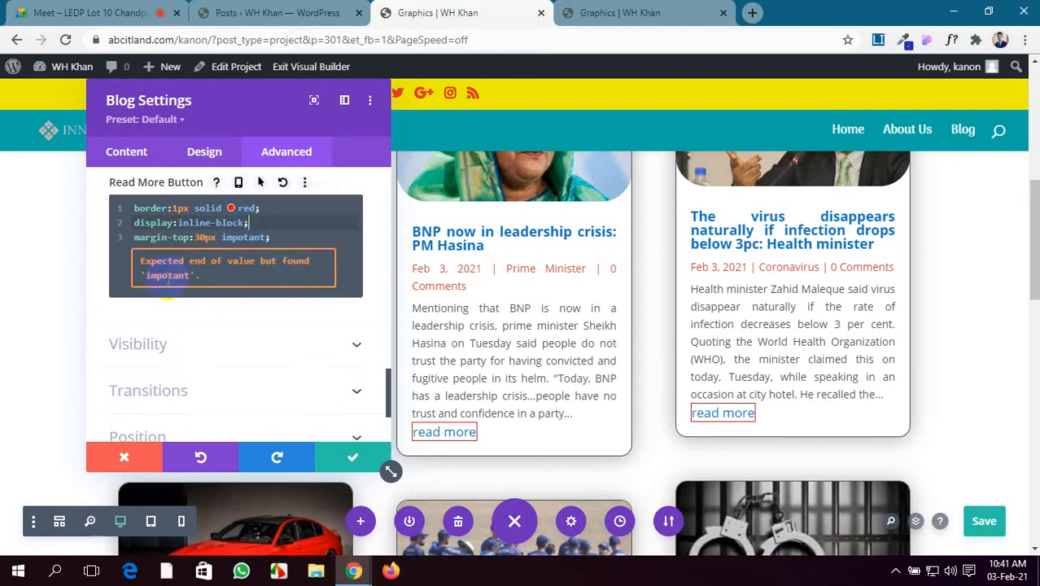
left_click_drag(214, 223, 175, 229)
key("BackSpace")
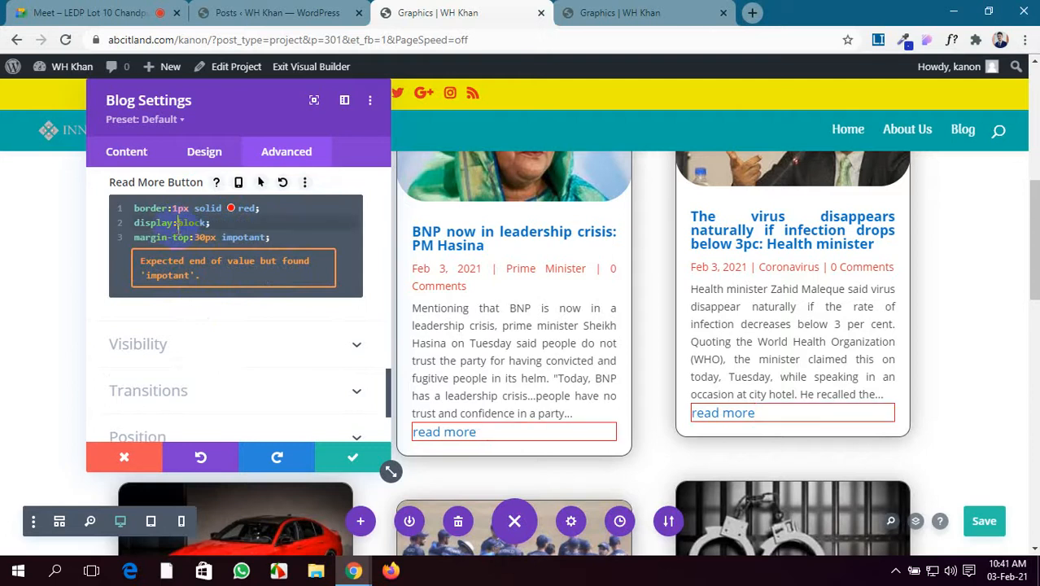
left_click(226, 223)
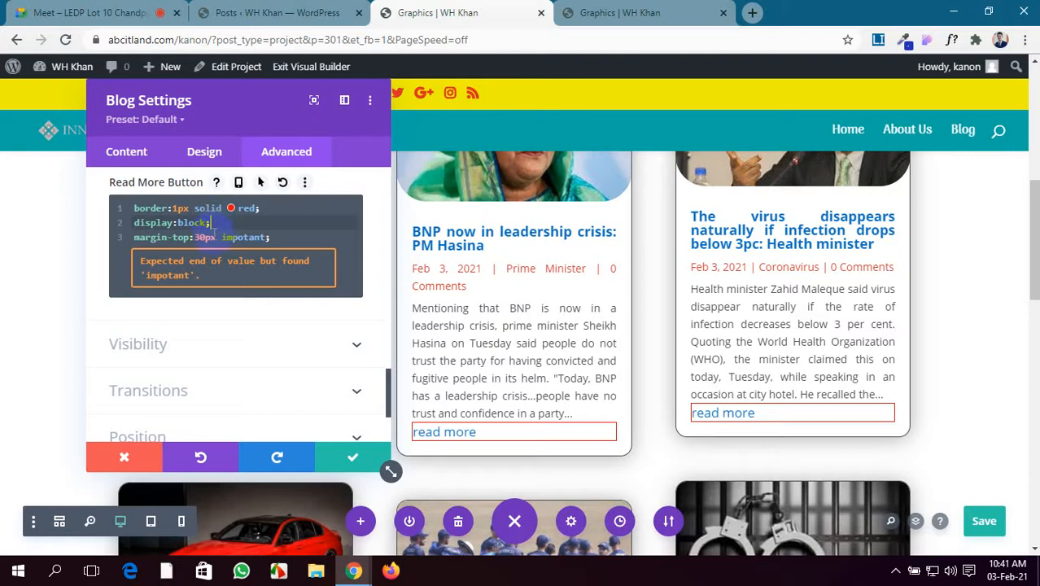
left_click(284, 237)
key("ctrl+s")
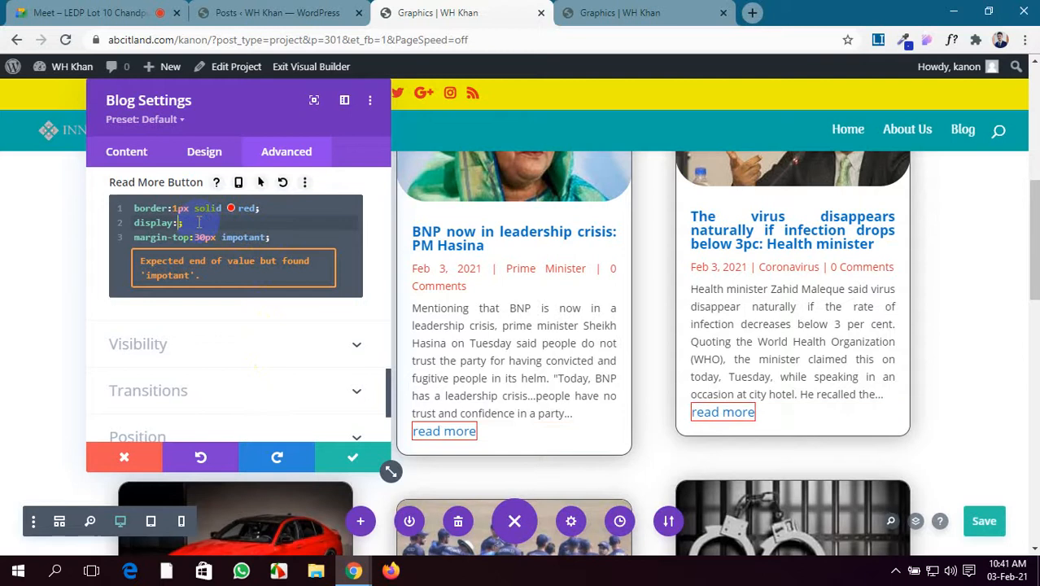
Step: Delete the display rule and rewrite the margin line as margin:0px 30px
left_click_drag(200, 222, 112, 221)
key("BackSpace")
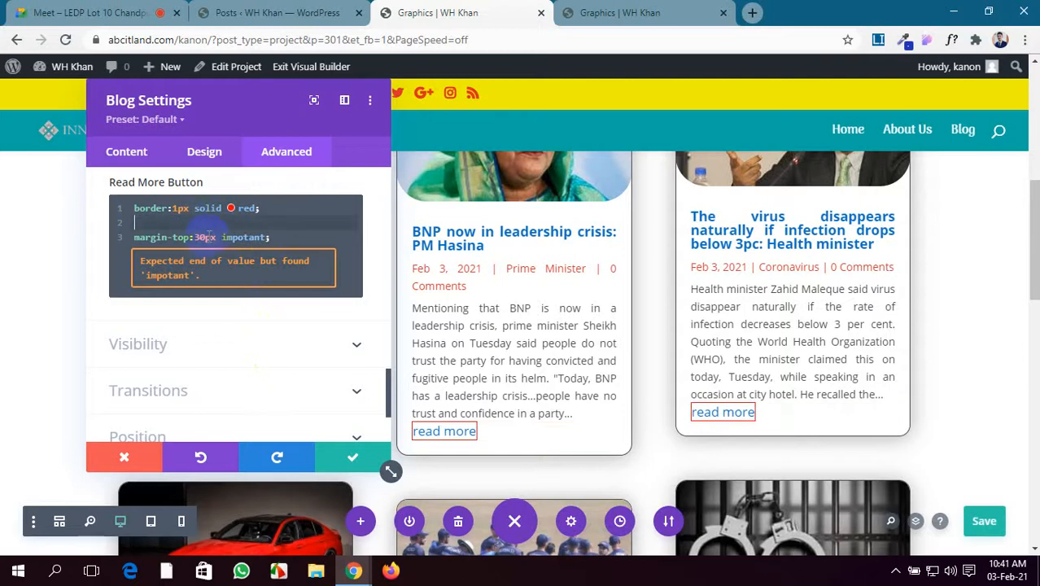
key("BackSpace")
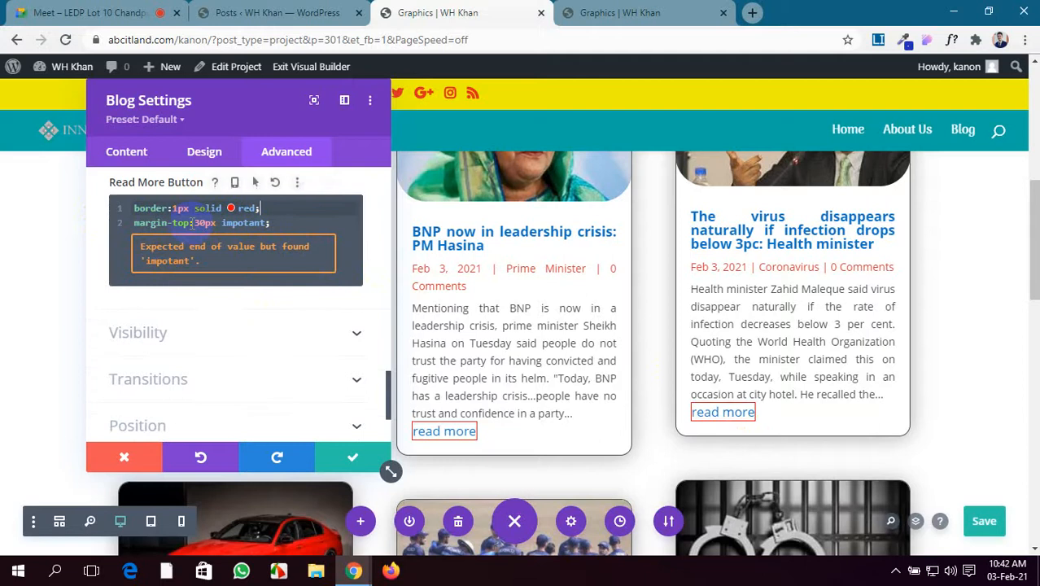
left_click_drag(190, 223, 246, 225)
key("BackSpace")
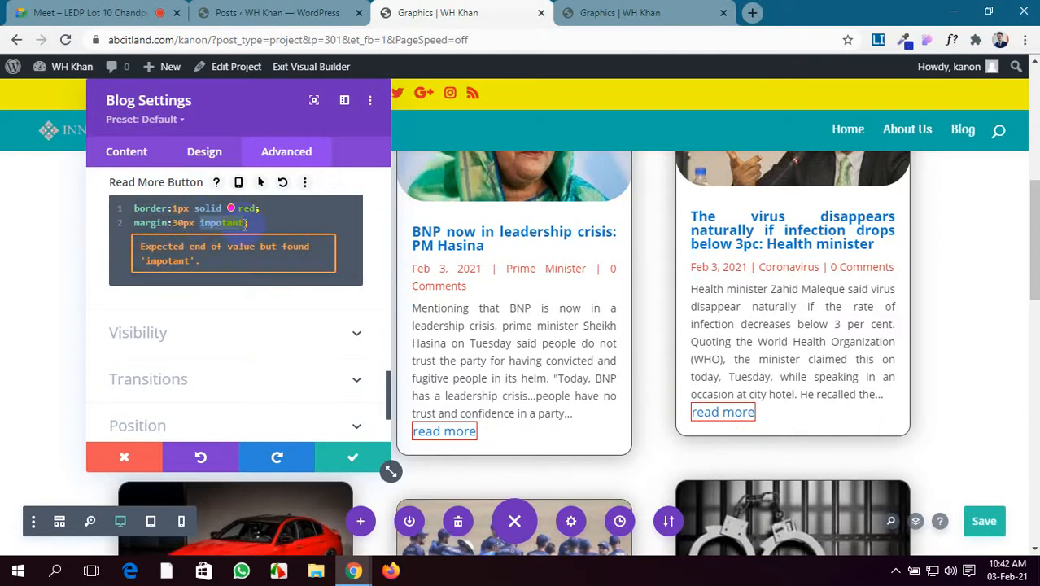
key("BackSpace")
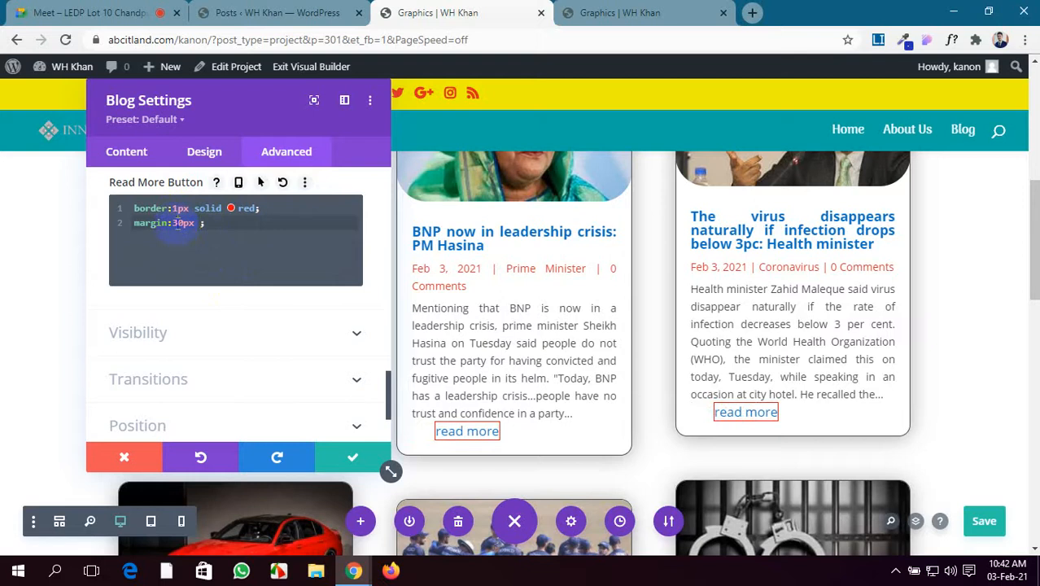
left_click(173, 223)
type("0px")
left_click(267, 225)
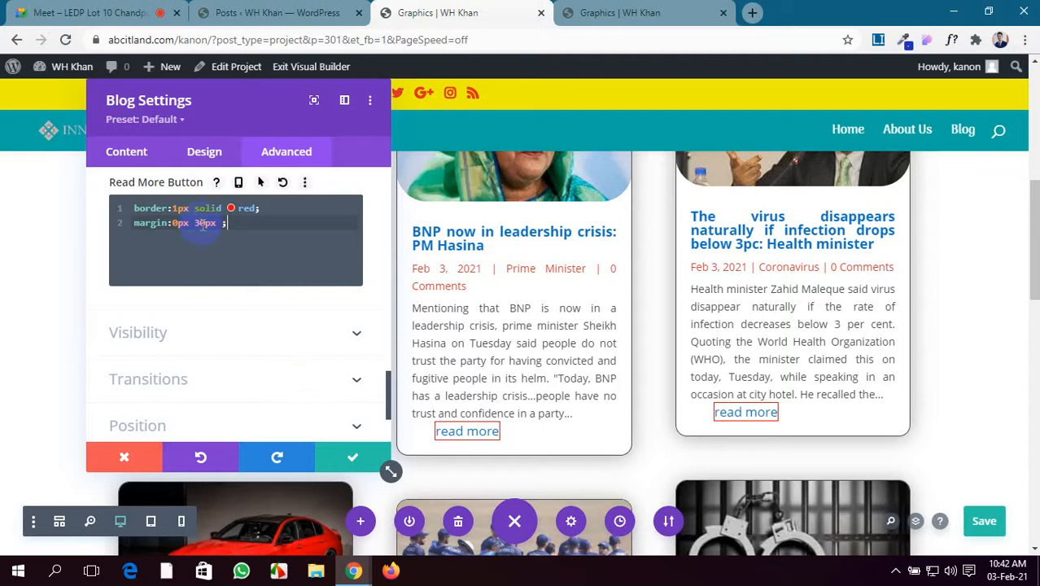
left_click(285, 274)
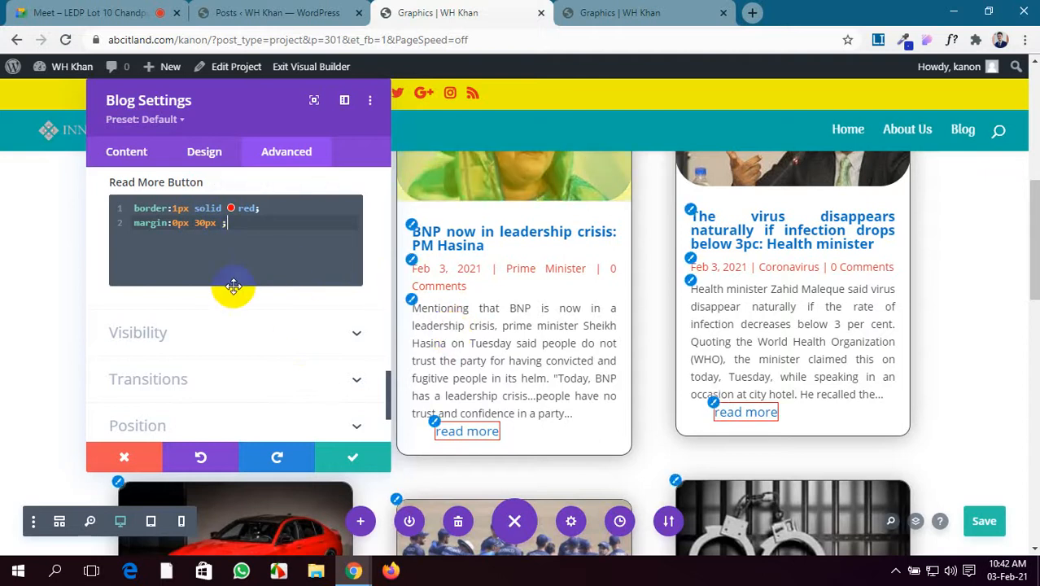
scroll(232, 281, "up", 1)
scroll(232, 281, "up", 6)
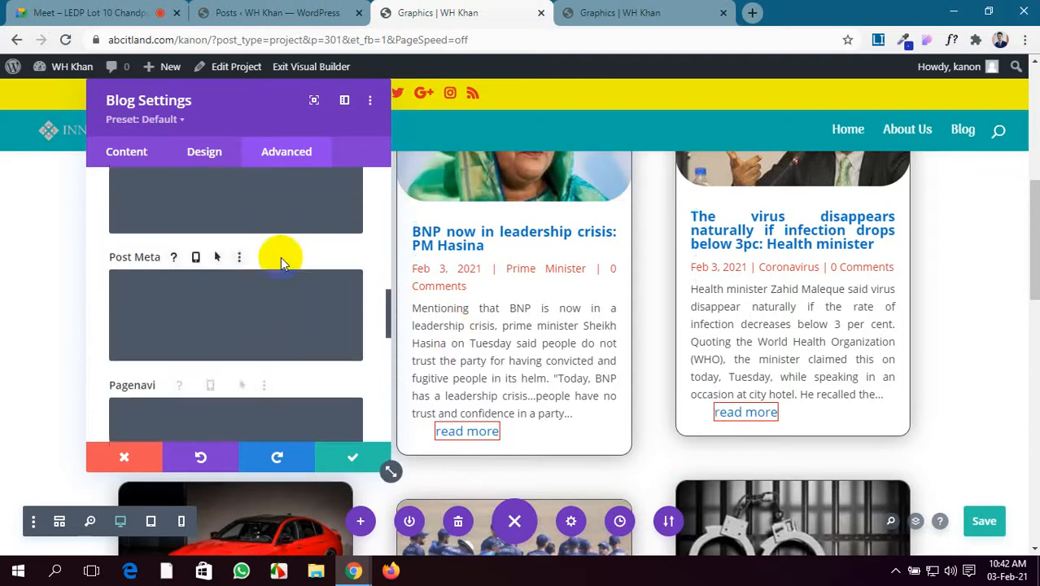
left_click(281, 258)
type("m")
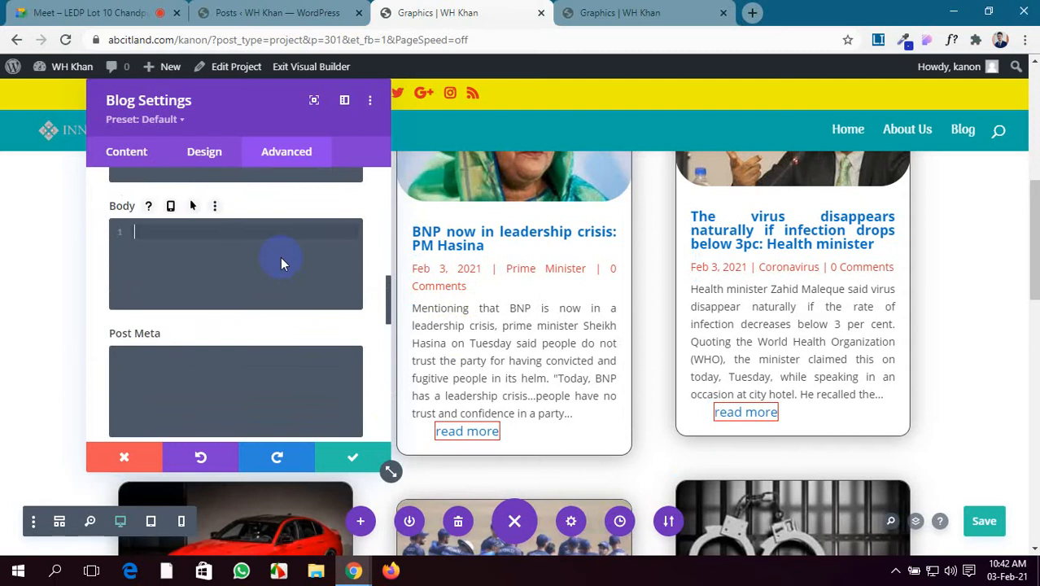
type("argin")
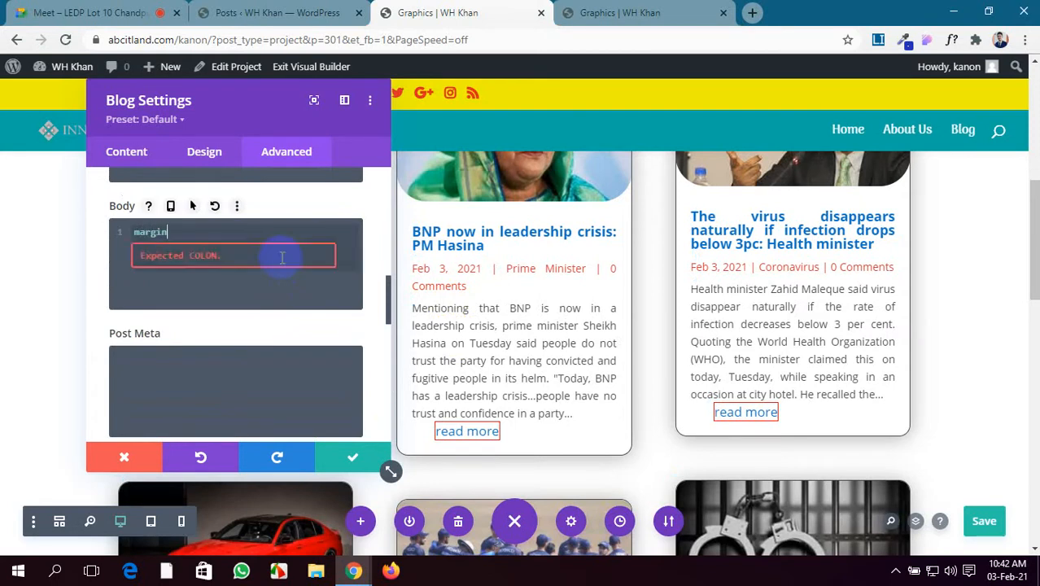
type("-bottom:30px;")
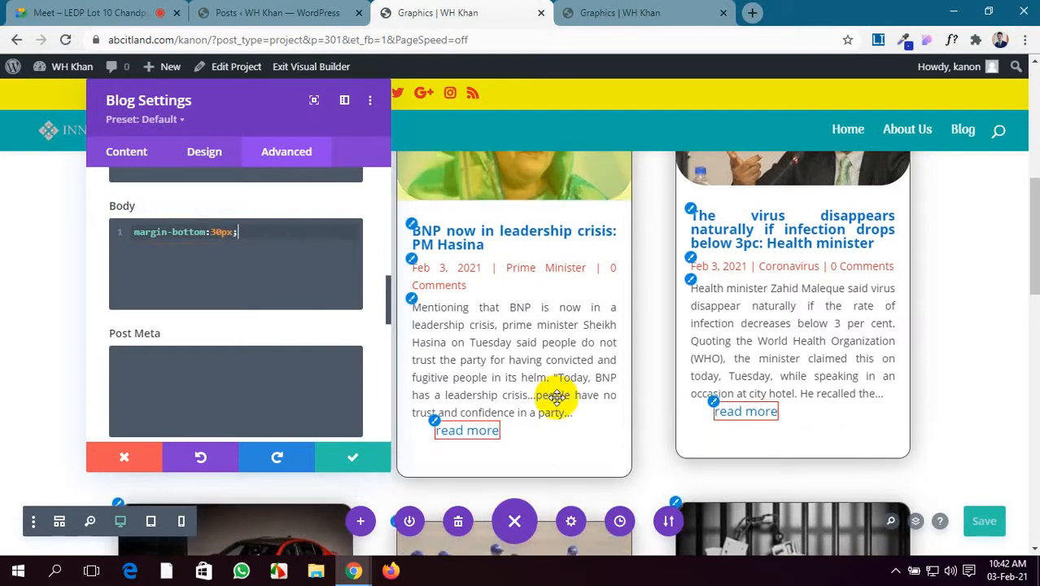
scroll(557, 396, "down", 3)
scroll(557, 396, "up", 1)
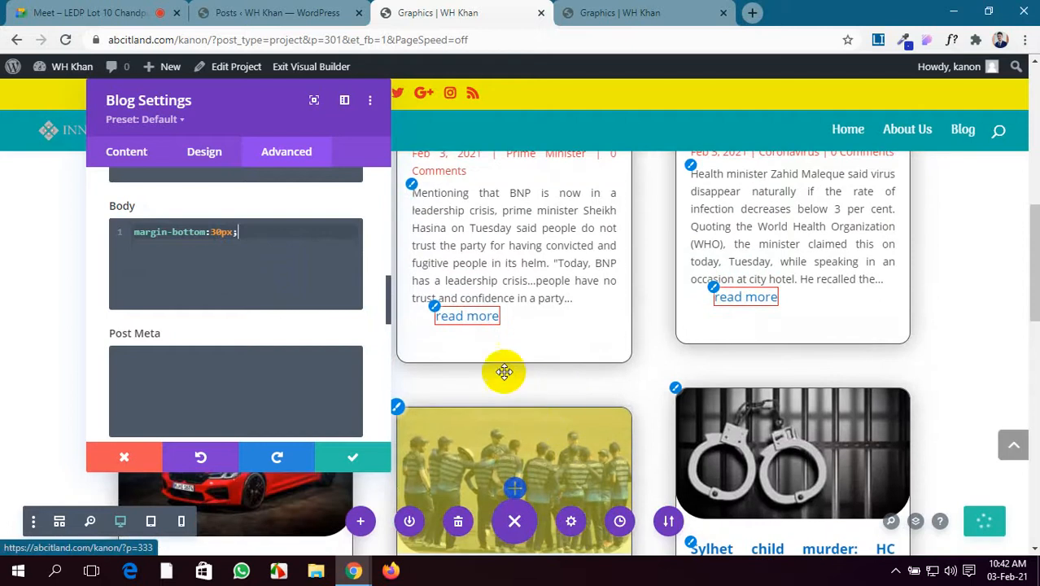
scroll(299, 318, "down", 8)
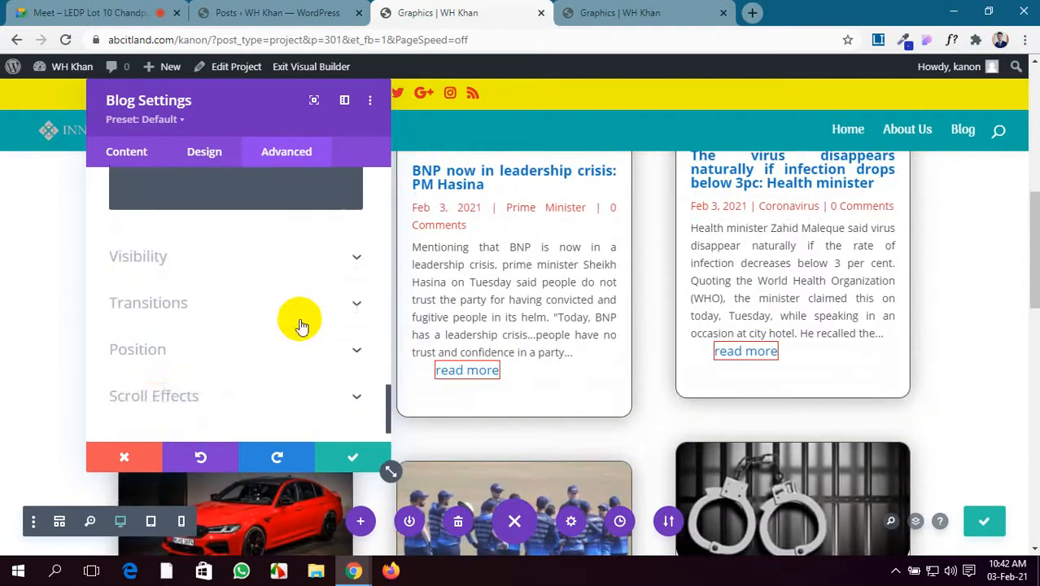
scroll(301, 326, "up", 6)
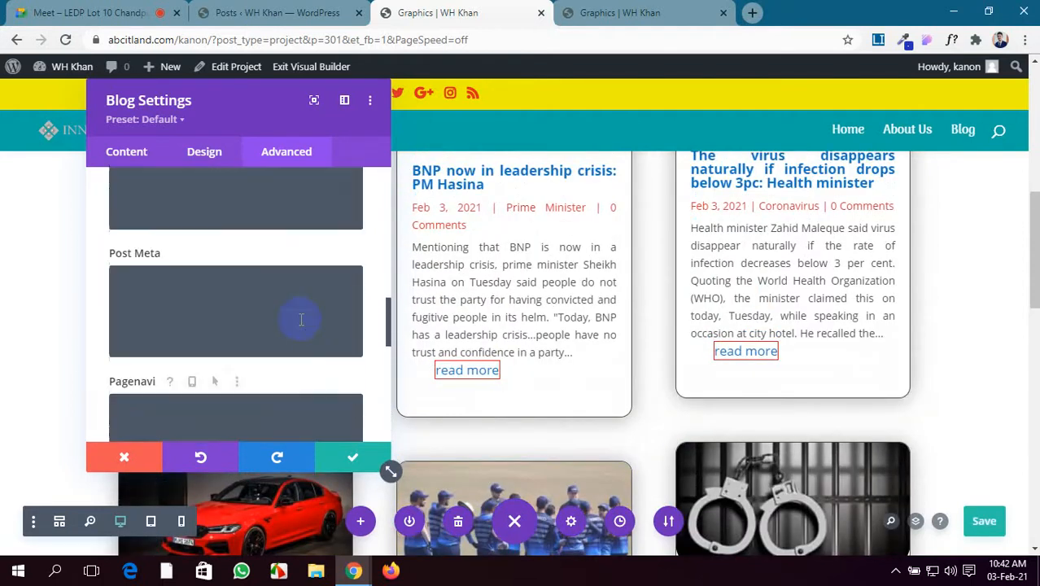
scroll(300, 319, "up", 5)
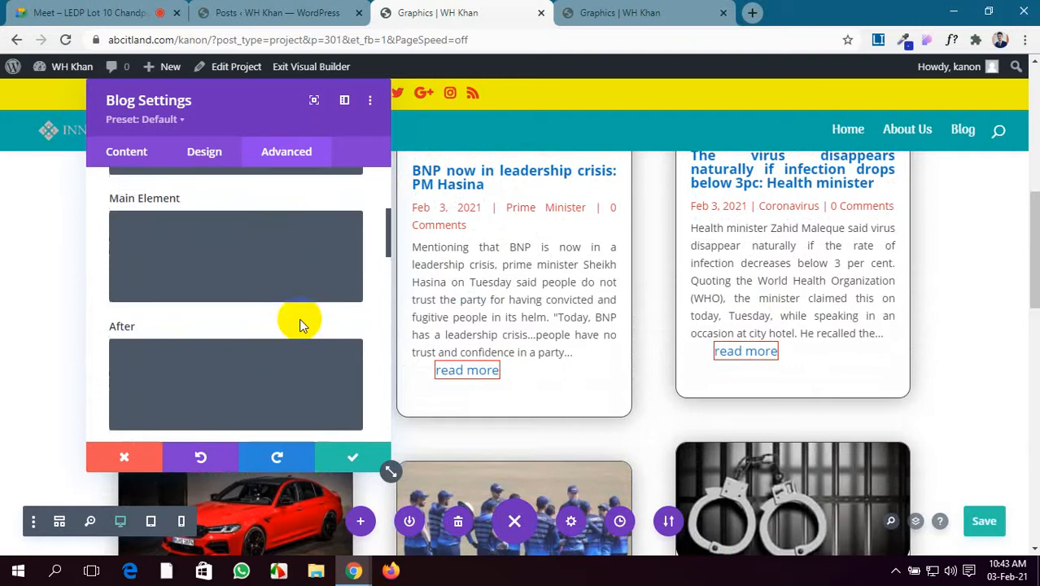
scroll(297, 317, "up", 1)
scroll(270, 318, "down", 6)
left_click(268, 342)
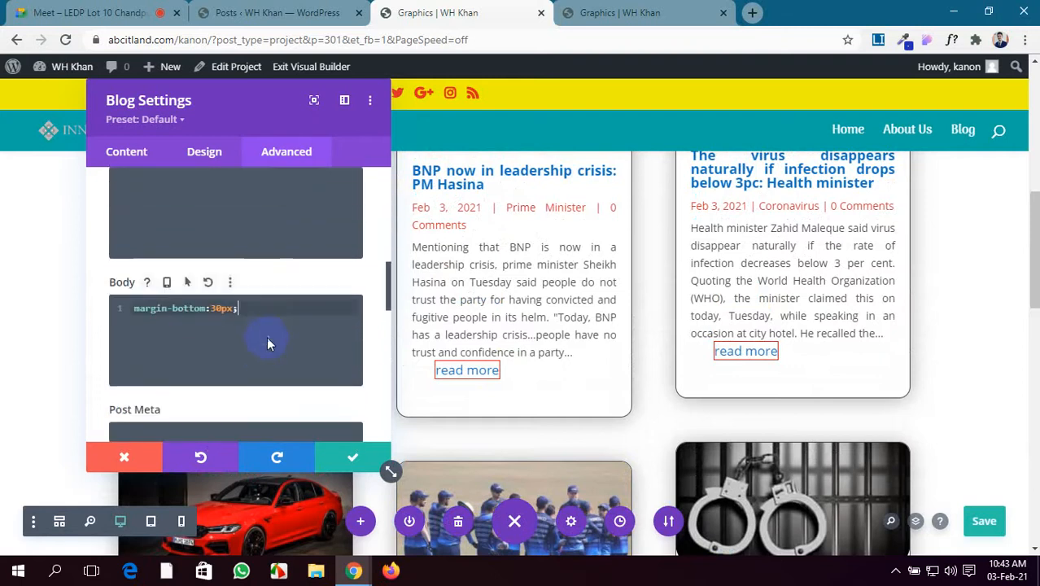
left_click_drag(239, 308, 134, 308)
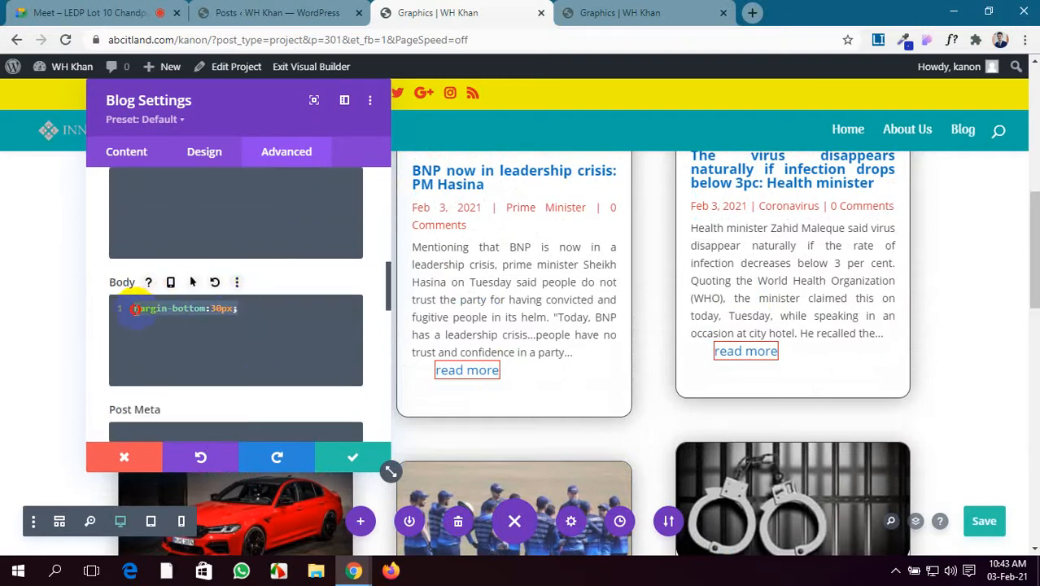
key("ctrl+x")
scroll(136, 310, "up", 5)
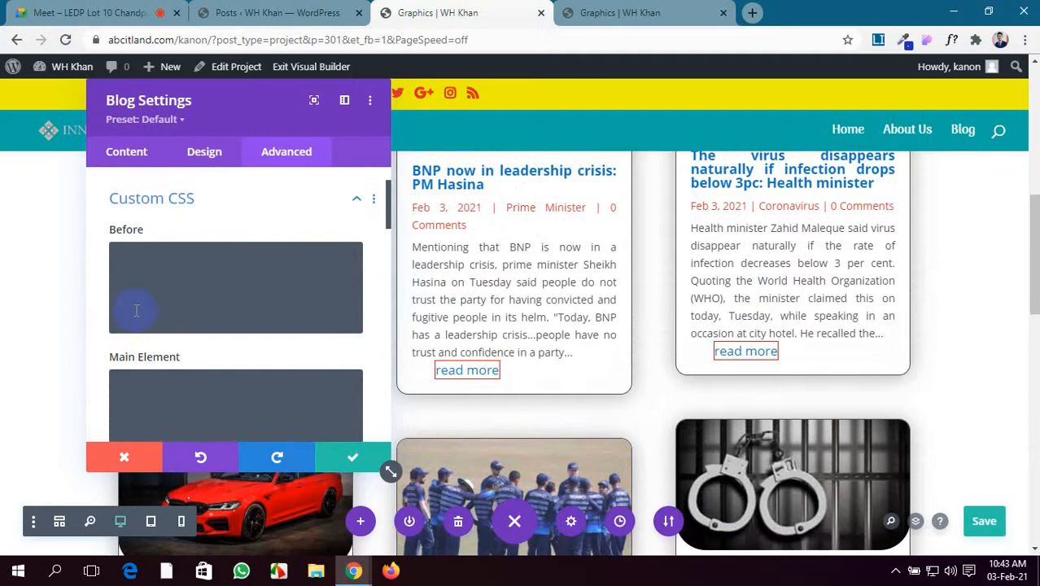
scroll(136, 310, "down", 2)
left_click(154, 257)
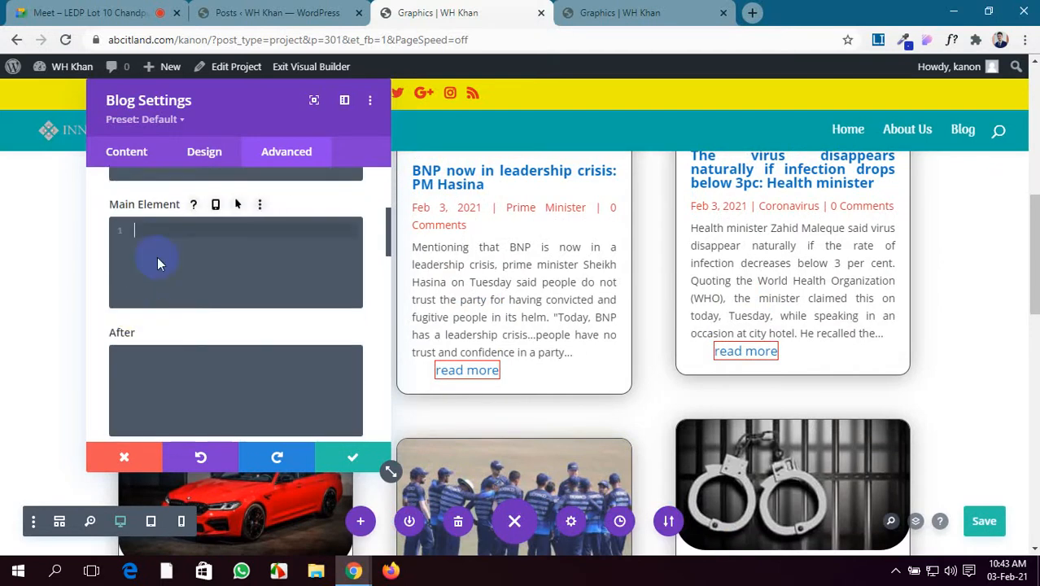
key("ctrl+v")
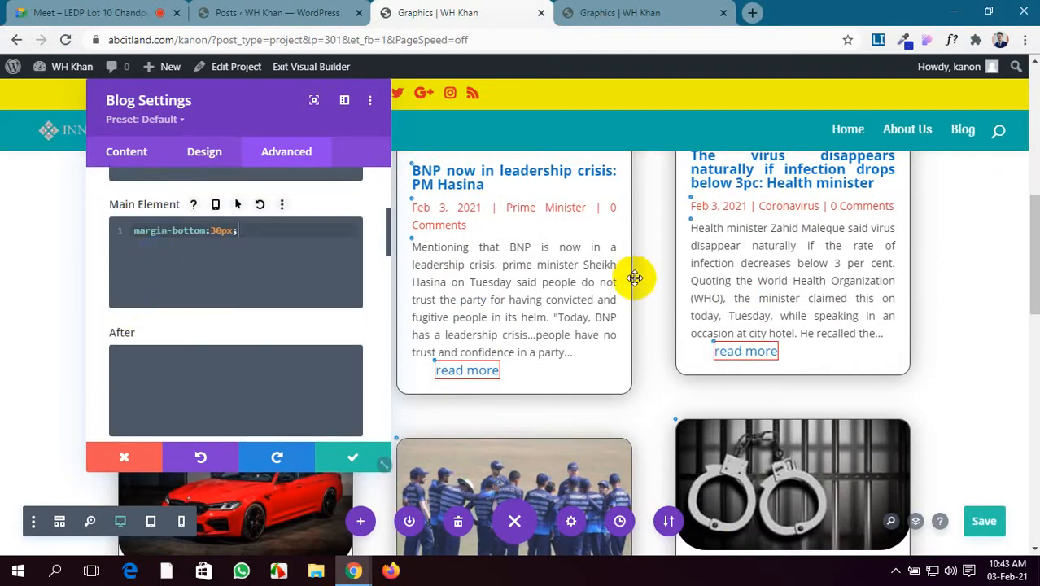
scroll(590, 281, "down", 1)
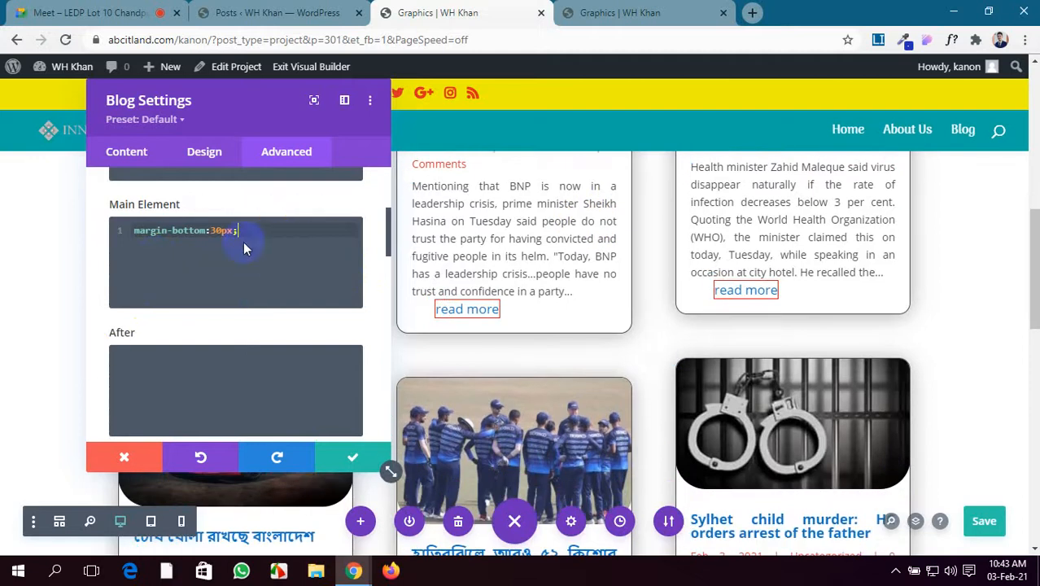
left_click_drag(239, 230, 106, 230)
key("BackSpace")
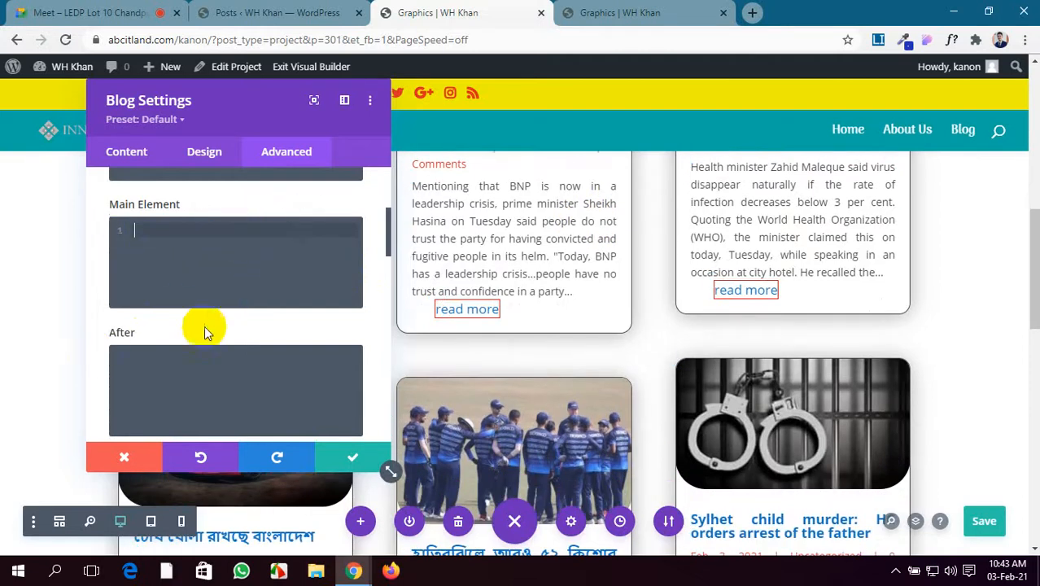
scroll(204, 329, "down", 10)
Step: Replace the margin rule with padding:10px, then delete the 10px value, leaving 'padding:'
scroll(208, 335, "up", 2)
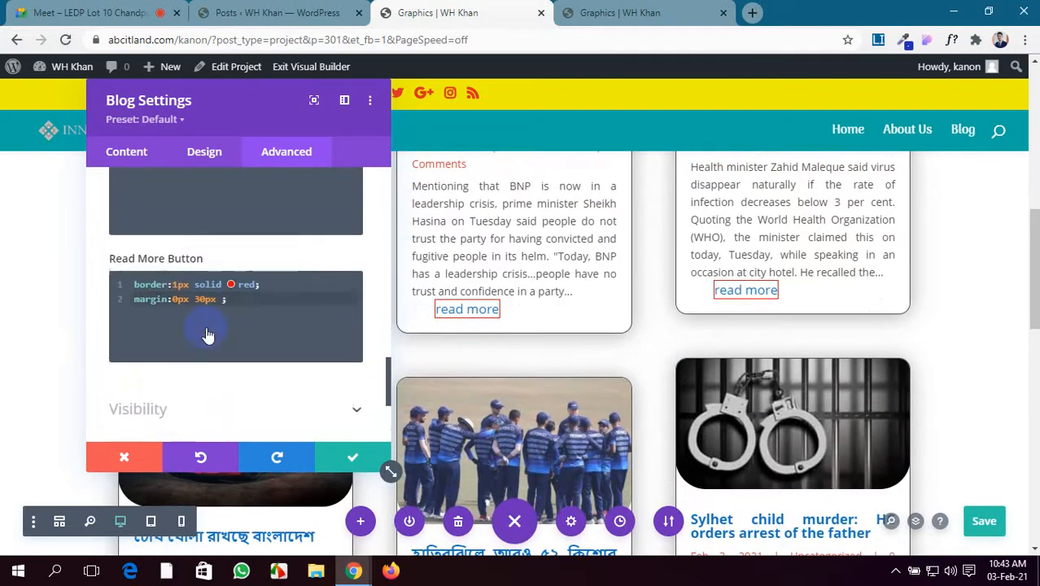
left_click_drag(234, 299, 139, 300)
key("BackSpace")
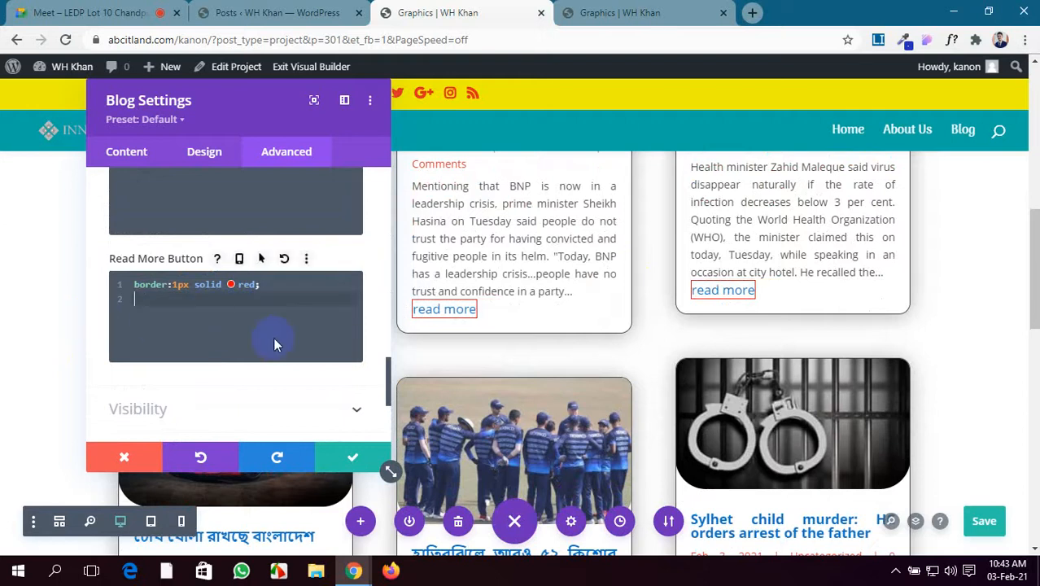
type("paddin")
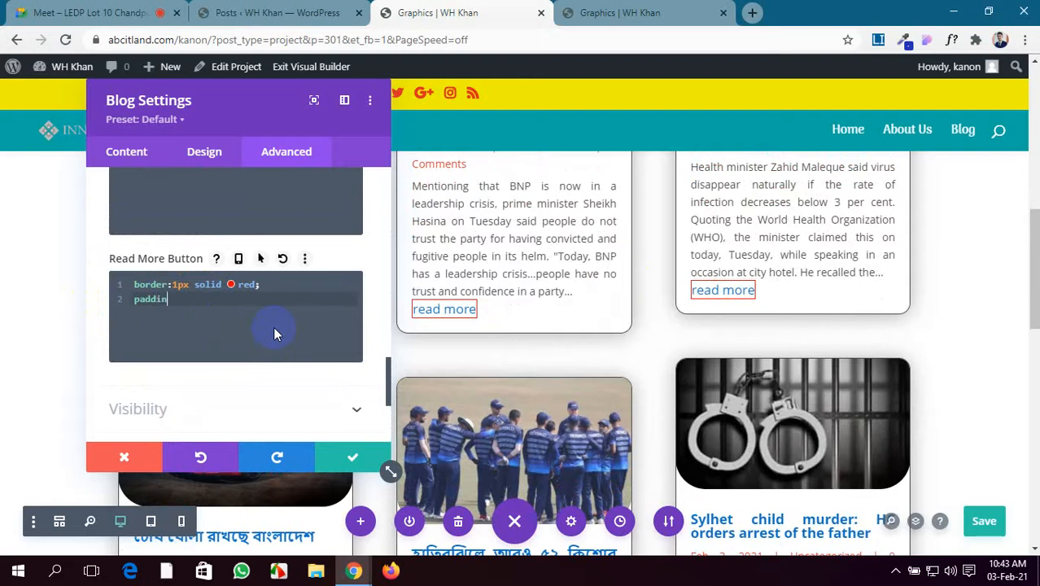
type("g:10px")
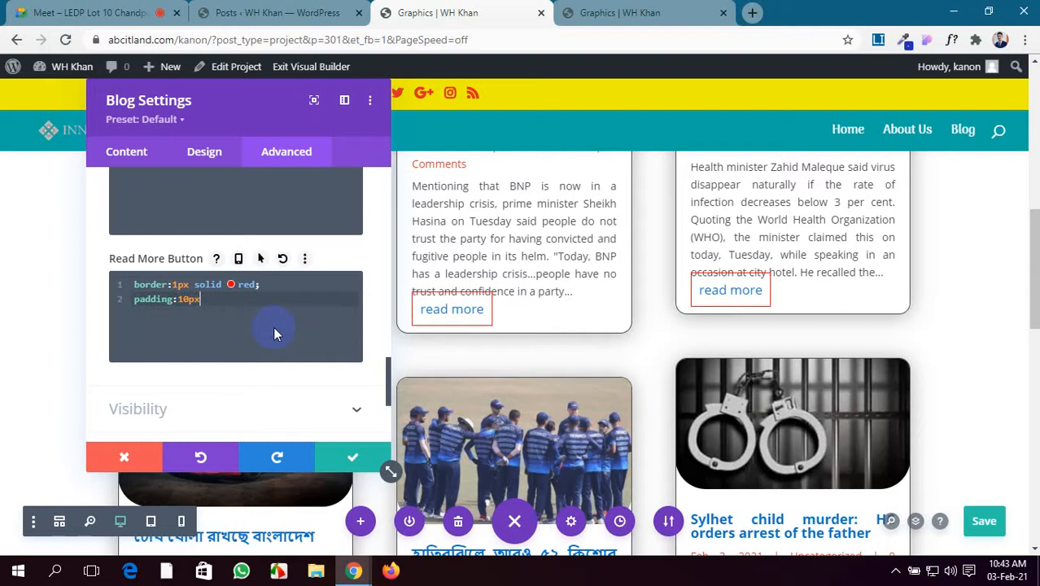
left_click(188, 299)
left_click(180, 300)
double_click(180, 299)
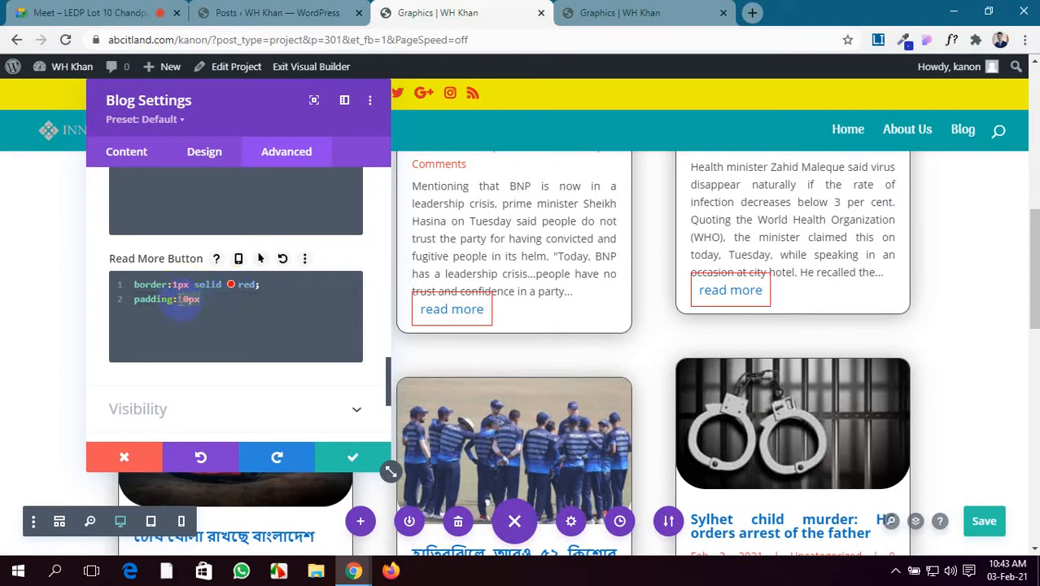
key("BackSpace")
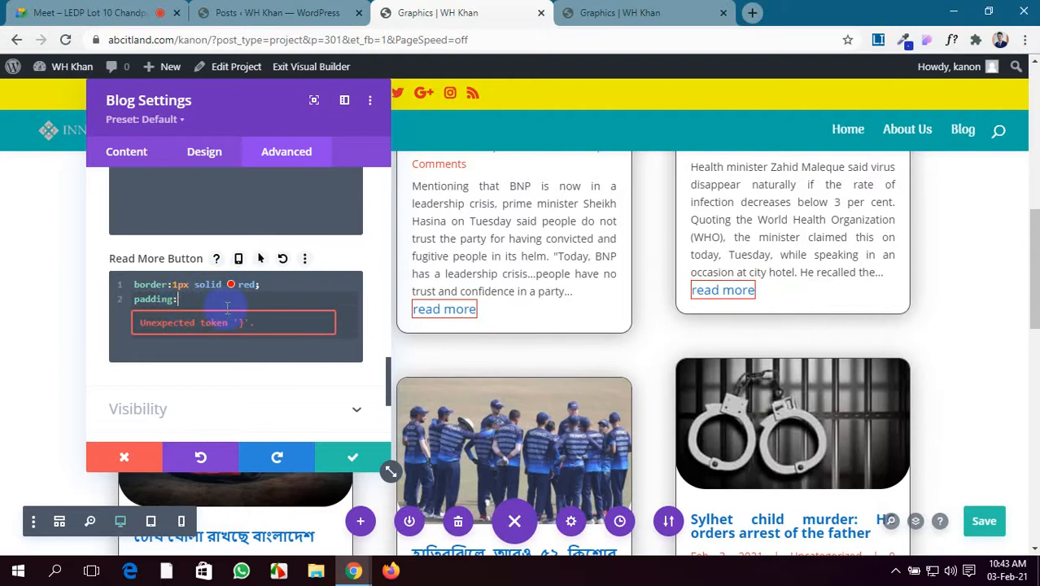
left_click(637, 327)
Step: Remove the padding-bottom:30px rule from the Main Element custom CSS
scroll(636, 327, "down", 2)
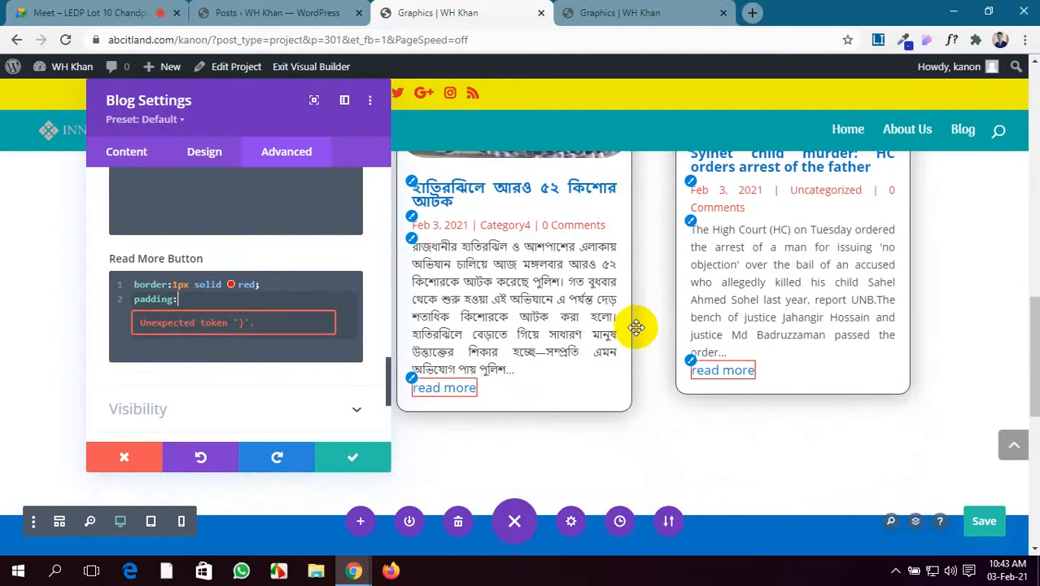
scroll(636, 323, "up", 4)
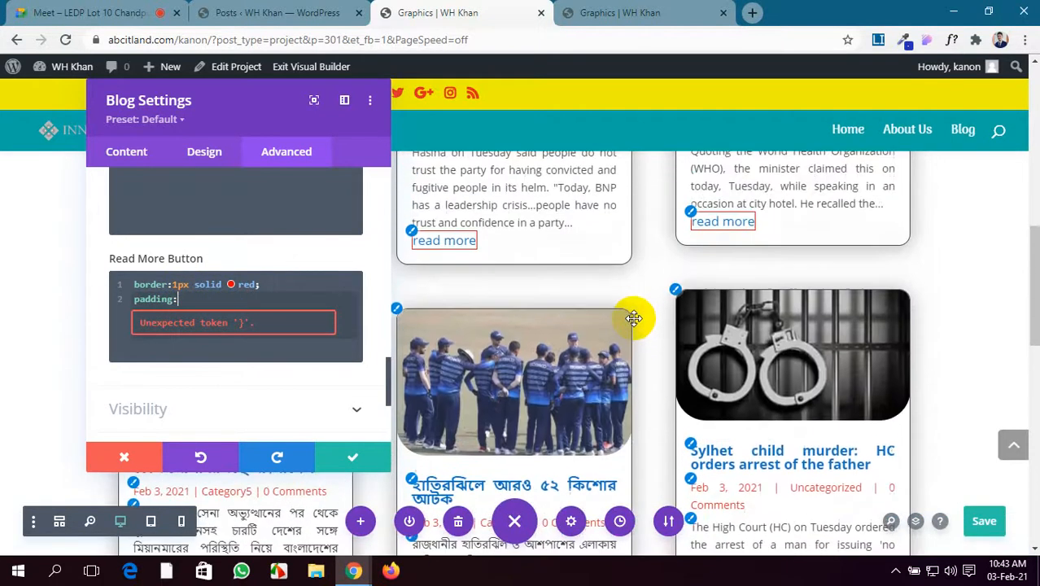
scroll(305, 278, "up", 5)
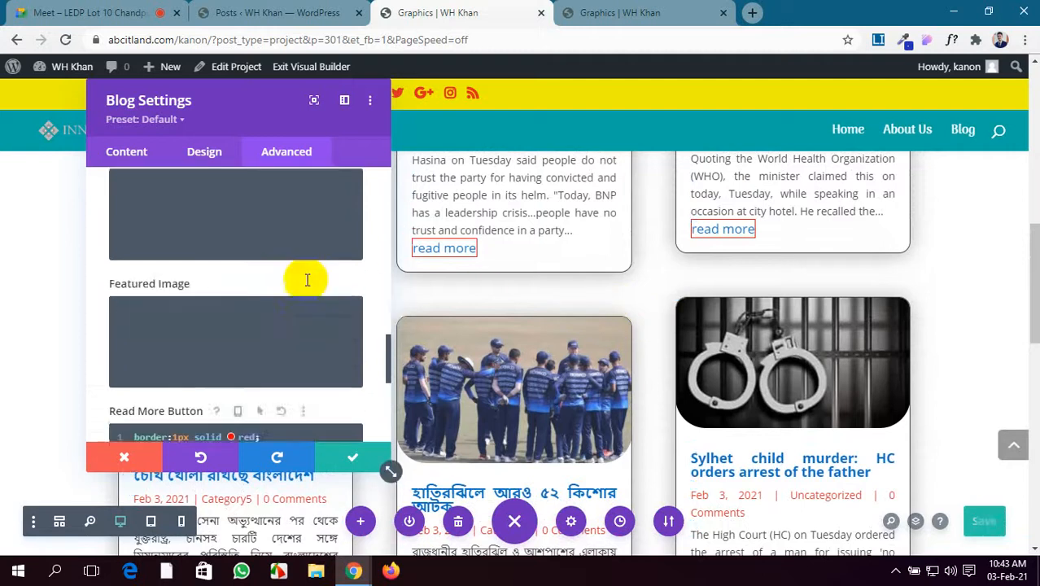
left_click(175, 234)
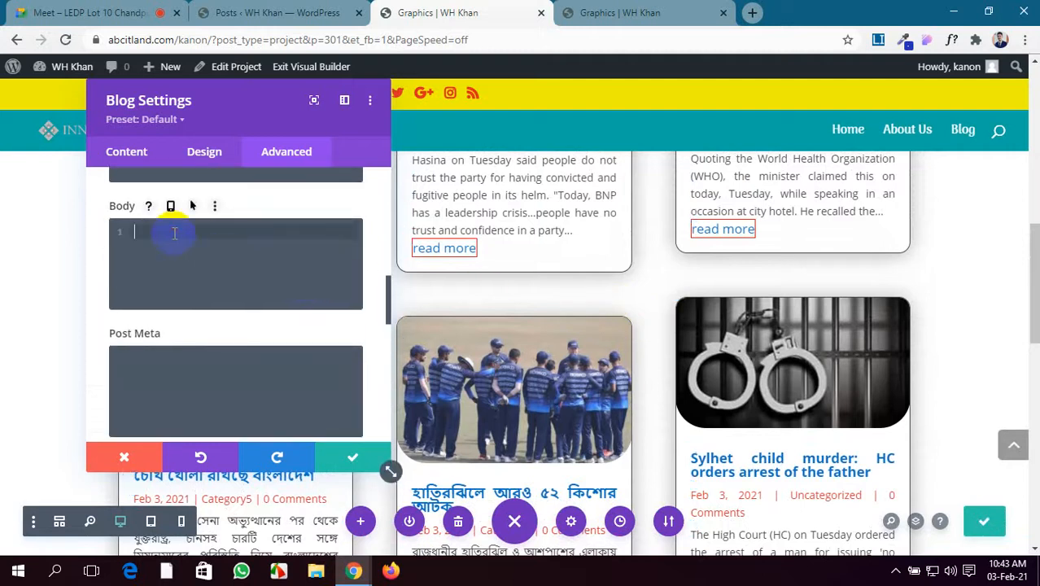
scroll(122, 284, "up", 3)
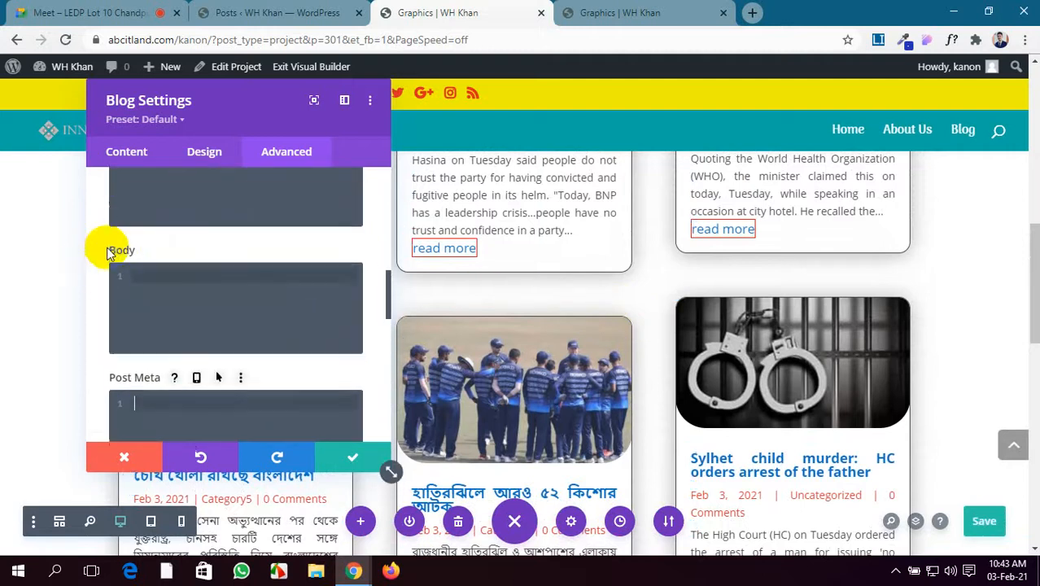
scroll(145, 254, "down", 10)
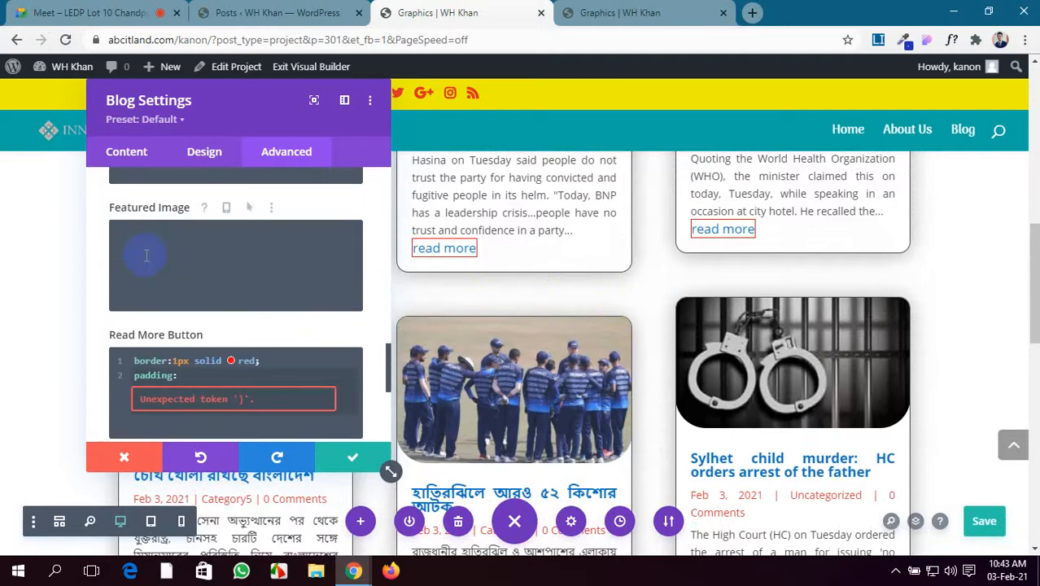
scroll(144, 261, "up", 3)
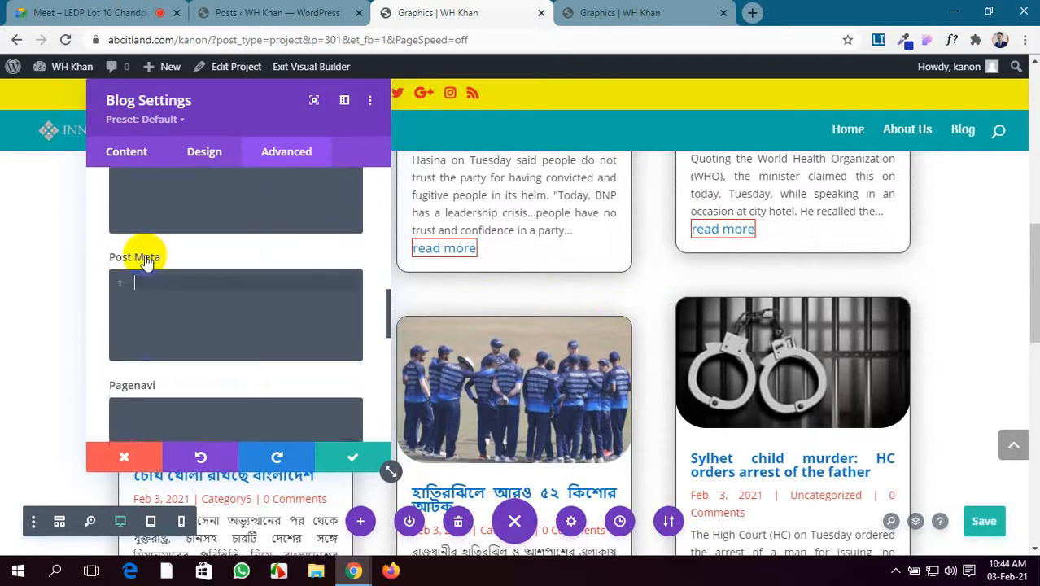
scroll(145, 261, "up", 5)
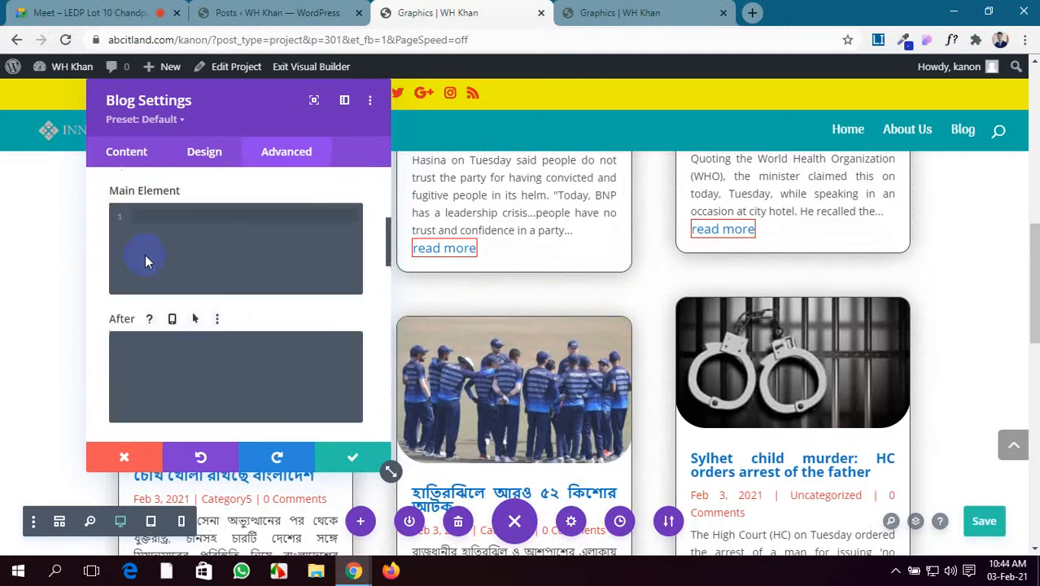
left_click(161, 235)
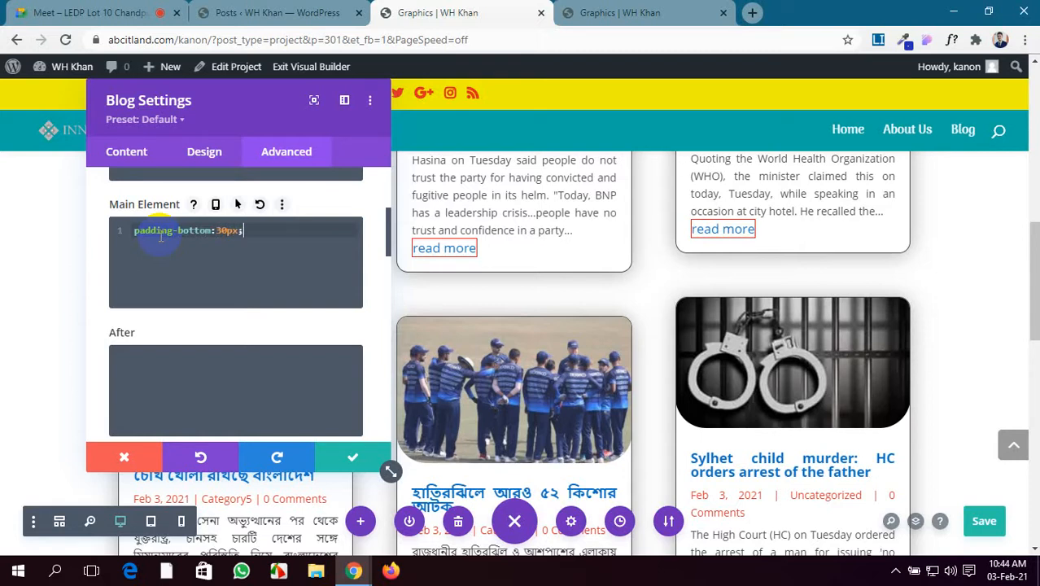
left_click_drag(262, 231, 139, 229)
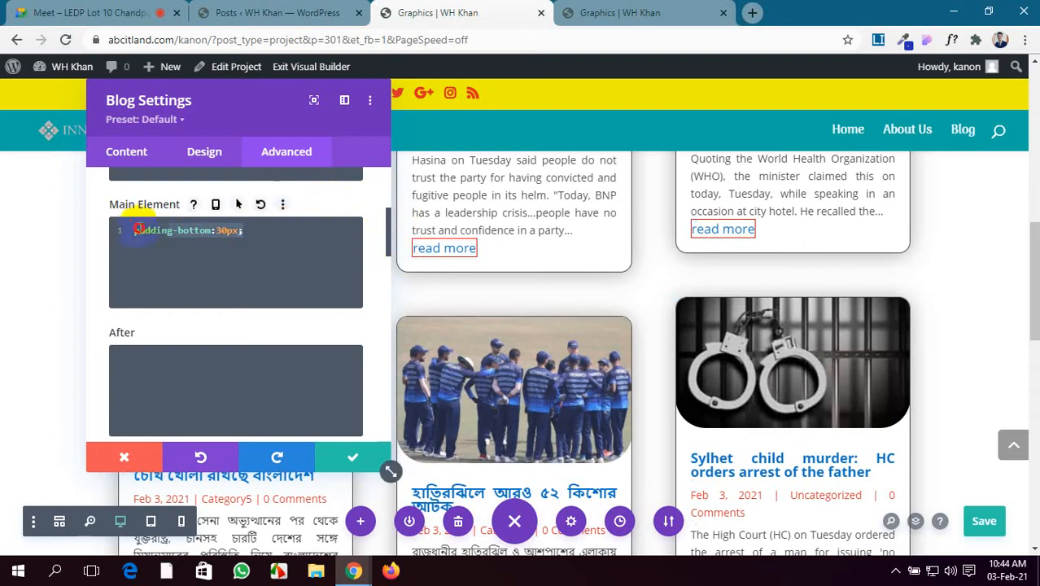
key("BackSpace")
Step: Paste the padding-bottom:30px rule into the Body CSS, then delete it again
scroll(186, 306, "up", 3)
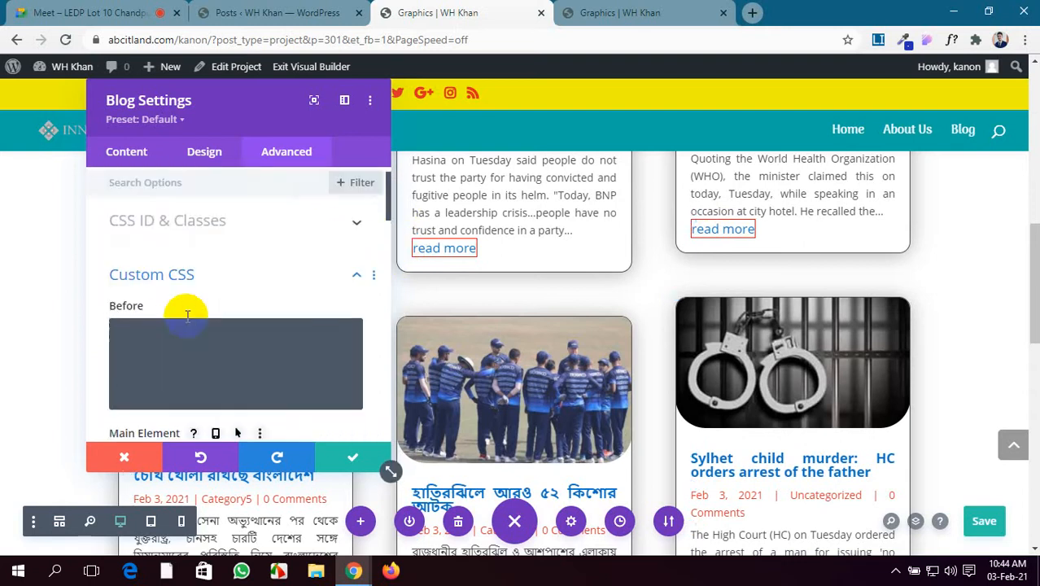
scroll(186, 315, "down", 3)
scroll(186, 315, "down", 3)
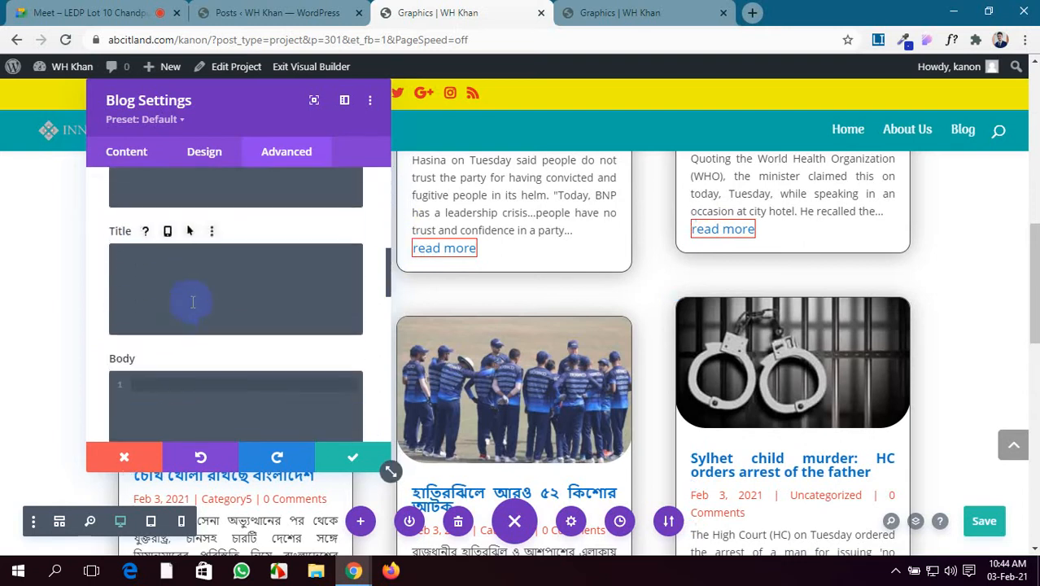
scroll(193, 302, "down", 2)
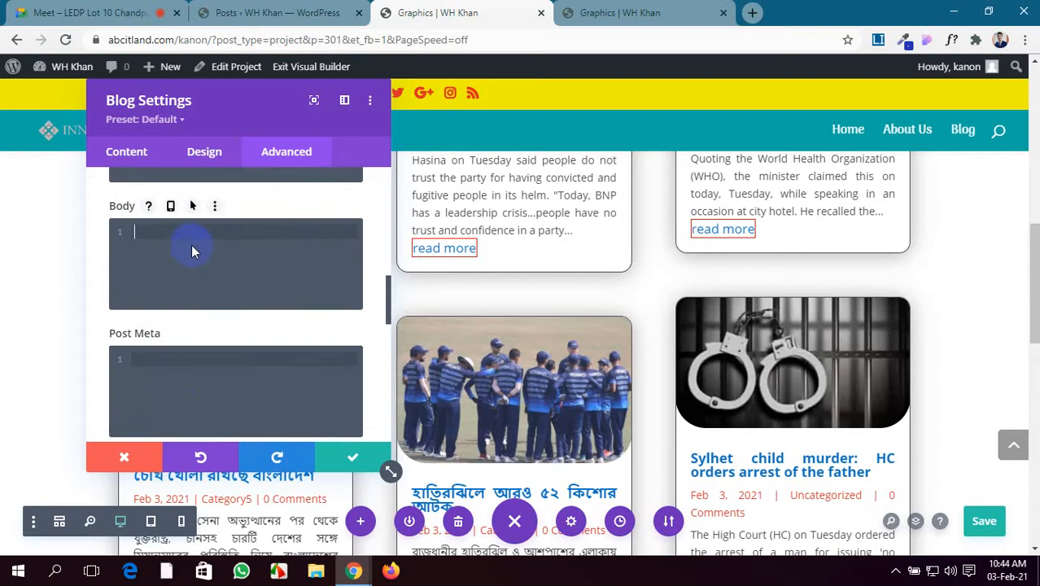
type("padding-bottom:30px;")
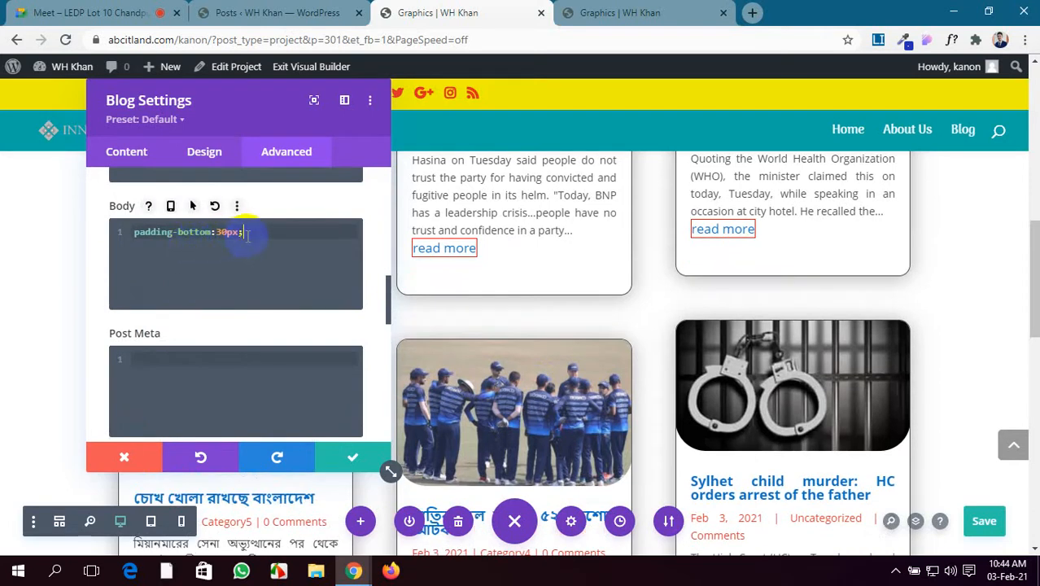
left_click_drag(247, 232, 196, 233)
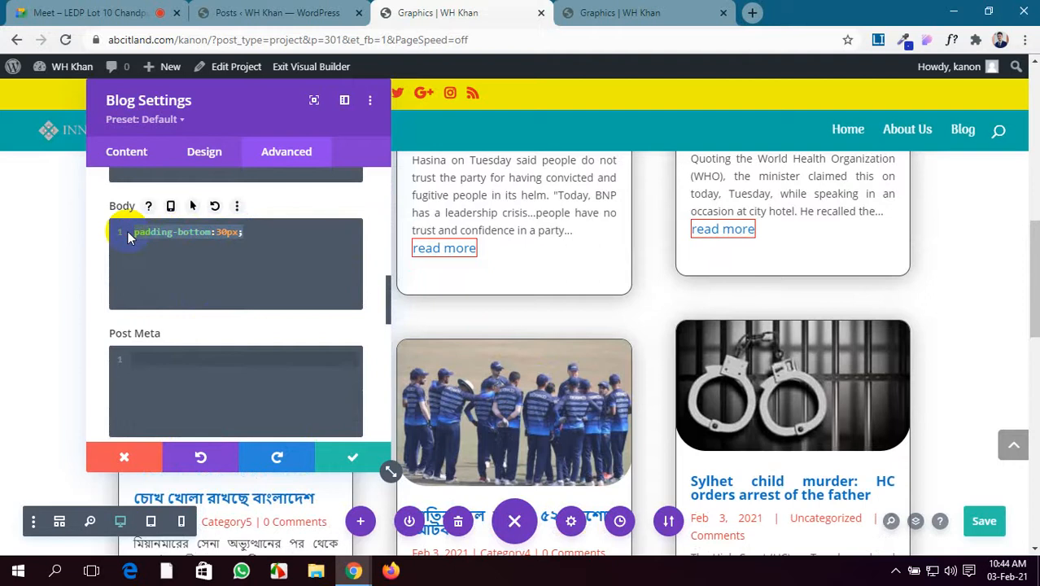
key("BackSpace")
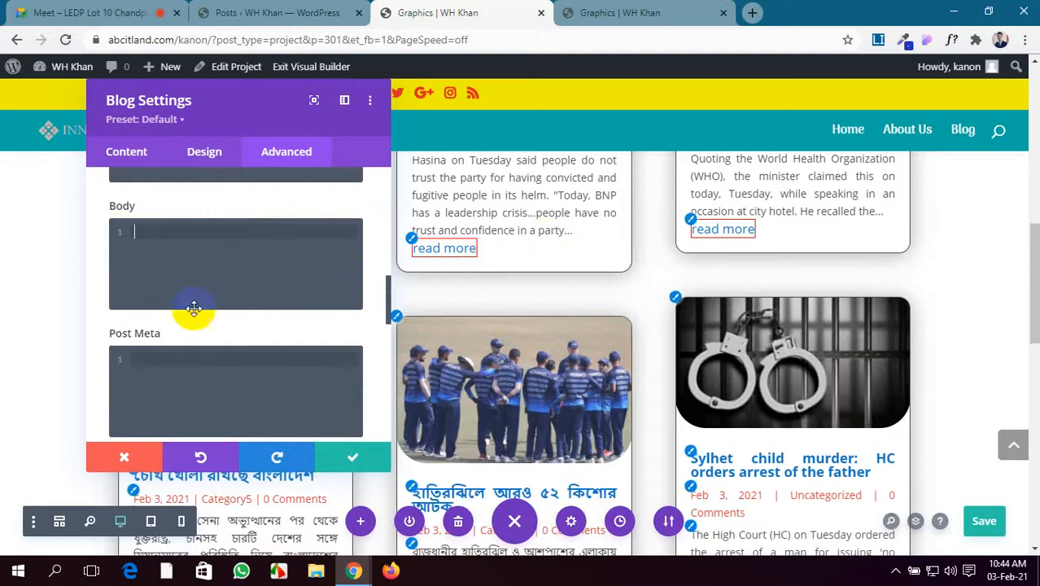
scroll(167, 332, "down", 2)
scroll(171, 326, "down", 2)
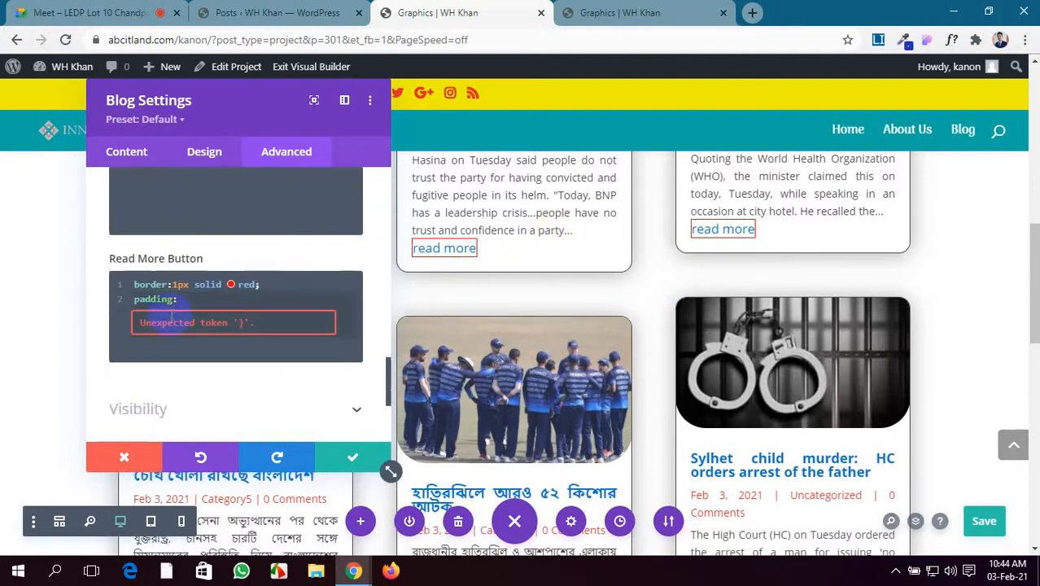
scroll(186, 298, "down", 3)
scroll(186, 298, "up", 3)
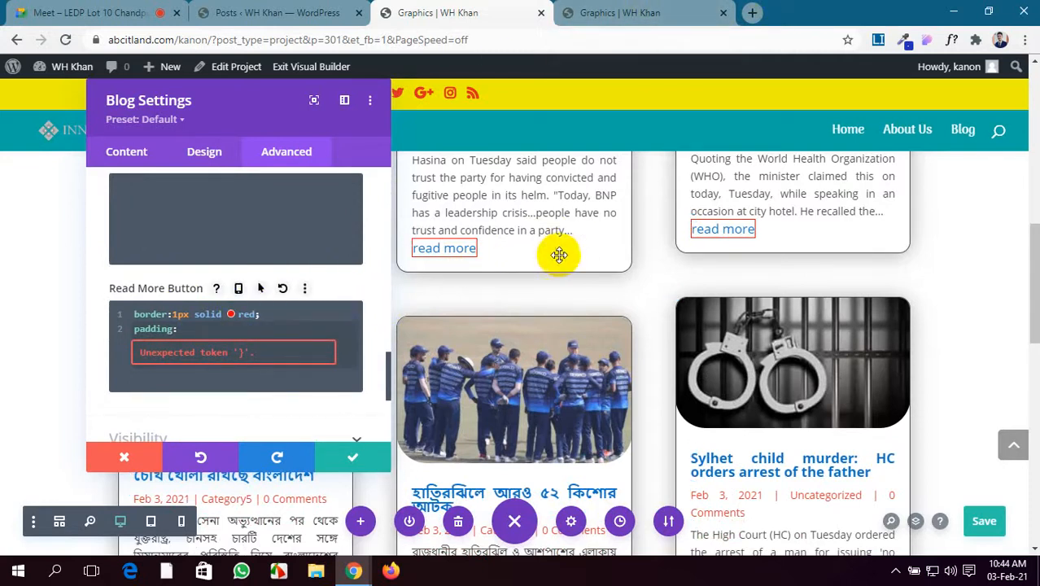
scroll(558, 251, "up", 4)
scroll(256, 355, "down", 5)
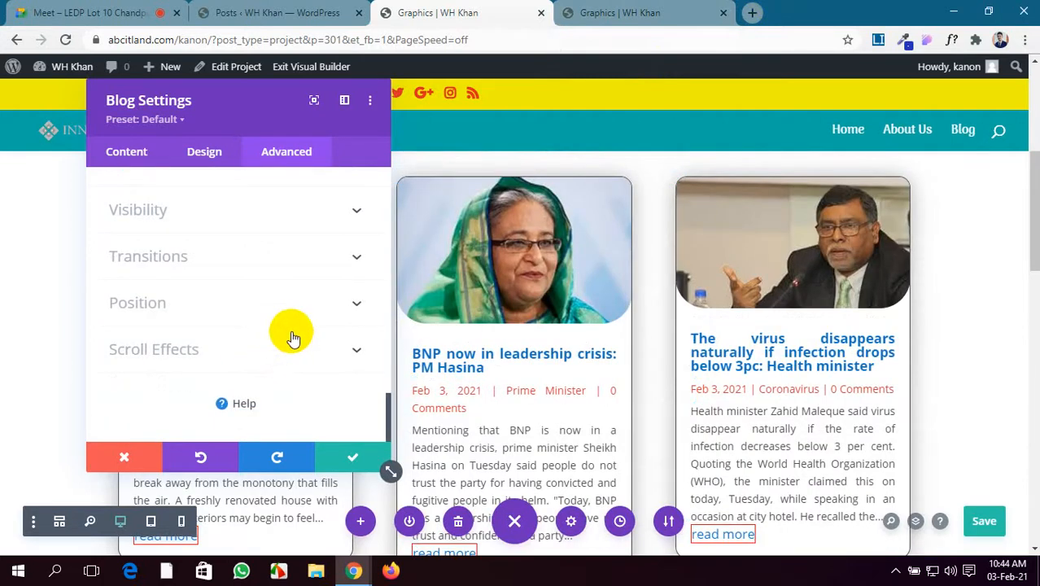
scroll(293, 338, "up", 3)
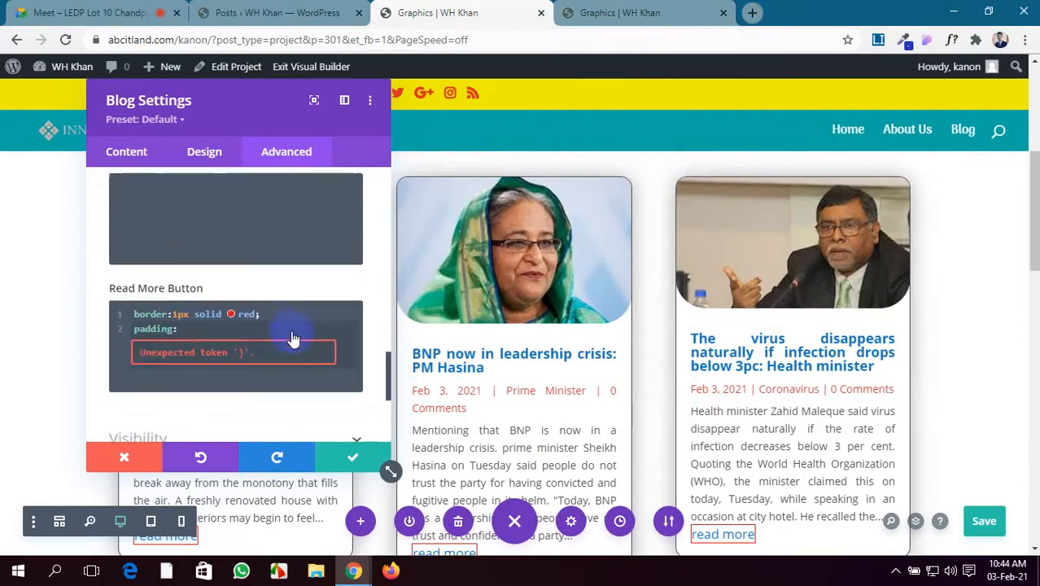
left_click(608, 10)
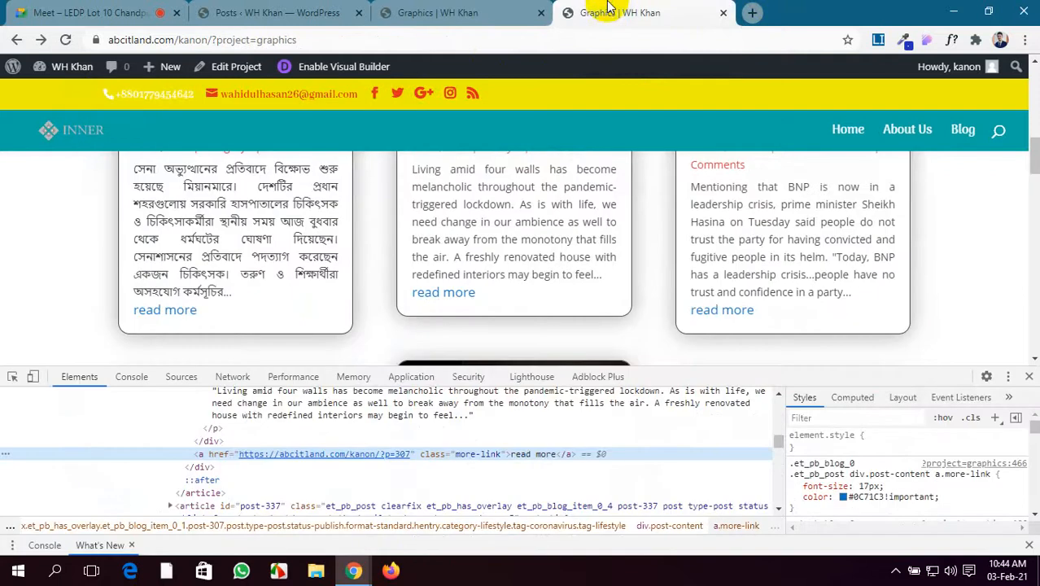
left_click(467, 10)
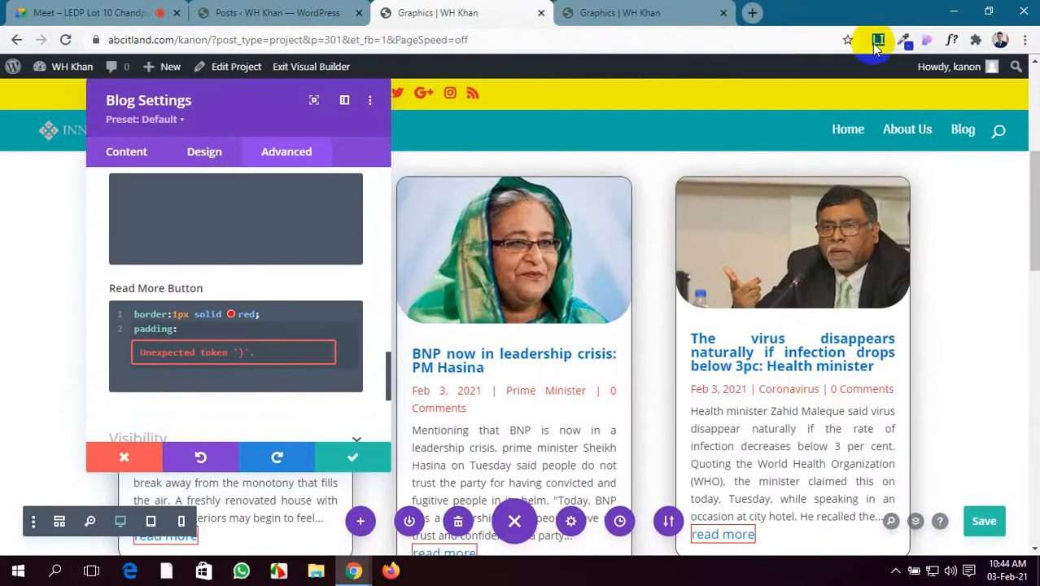
left_click(902, 39)
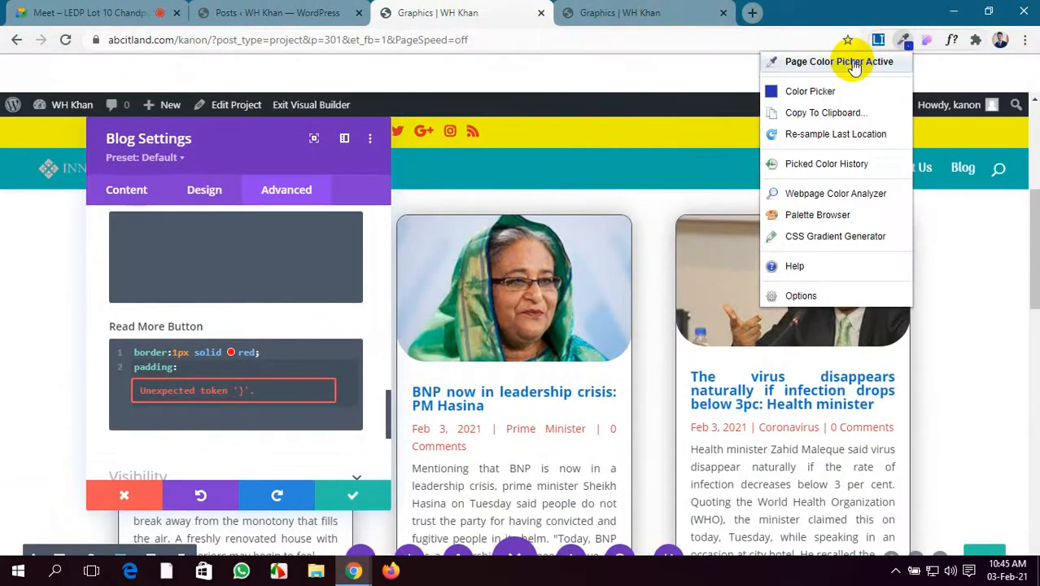
left_click(850, 67)
left_click(305, 14)
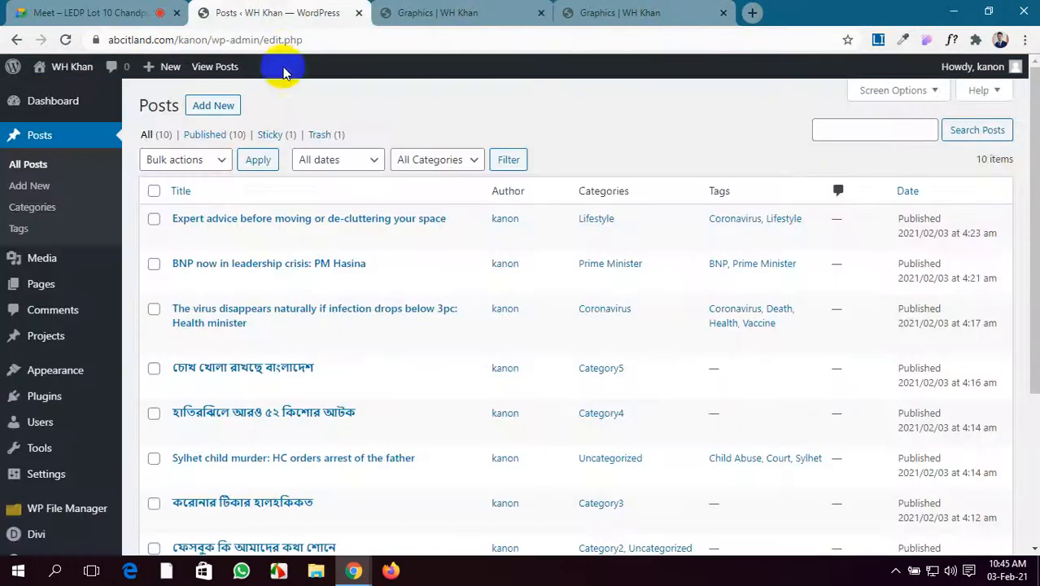
left_click(480, 12)
scroll(199, 431, "down", 2)
scroll(195, 406, "up", 2)
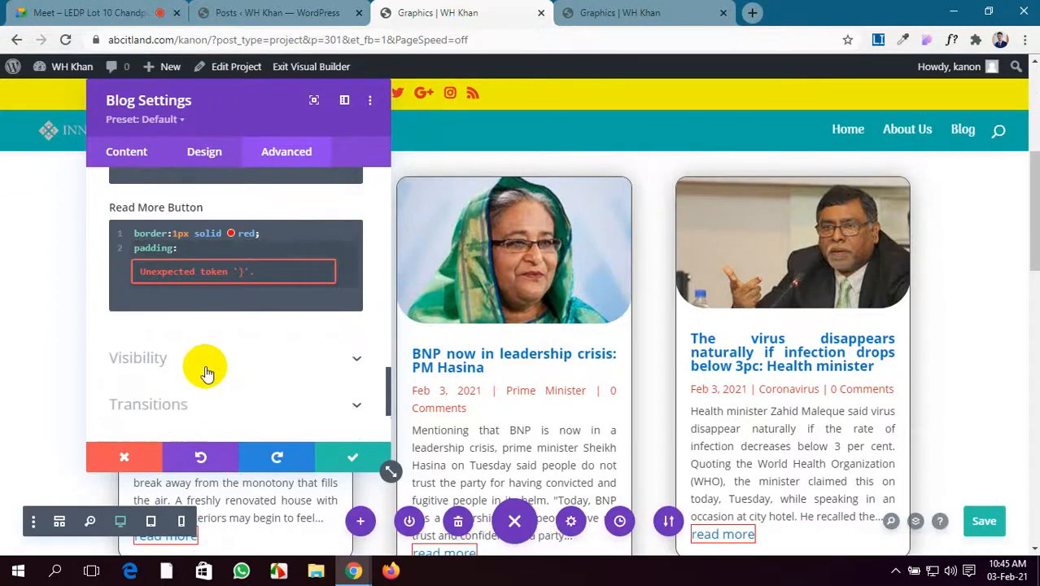
left_click(254, 256)
Step: Replace red with the sampled teal #0AAAA5 in the border rule and set padding to 2px
double_click(245, 238)
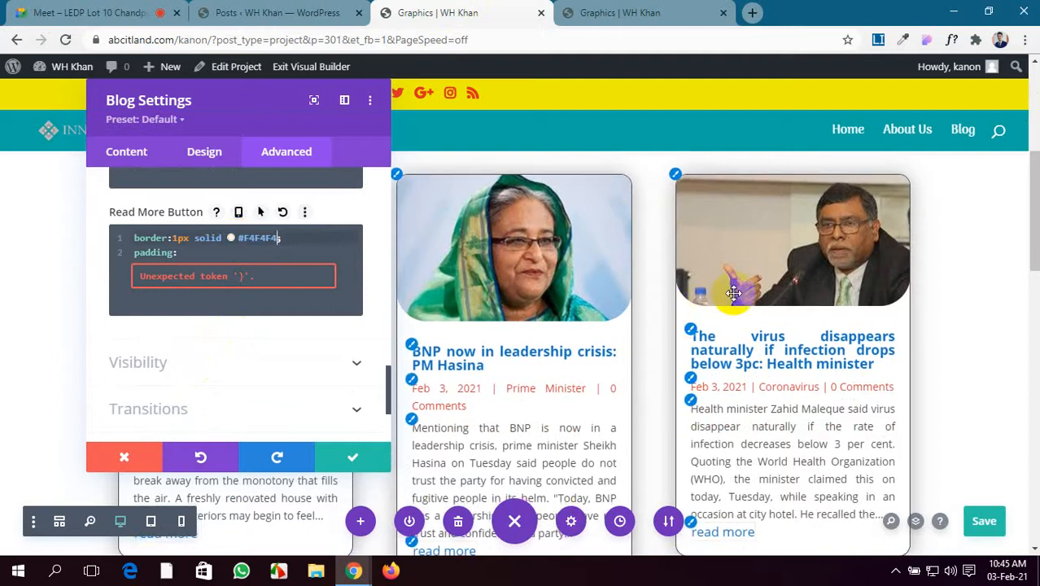
scroll(732, 290, "down", 5)
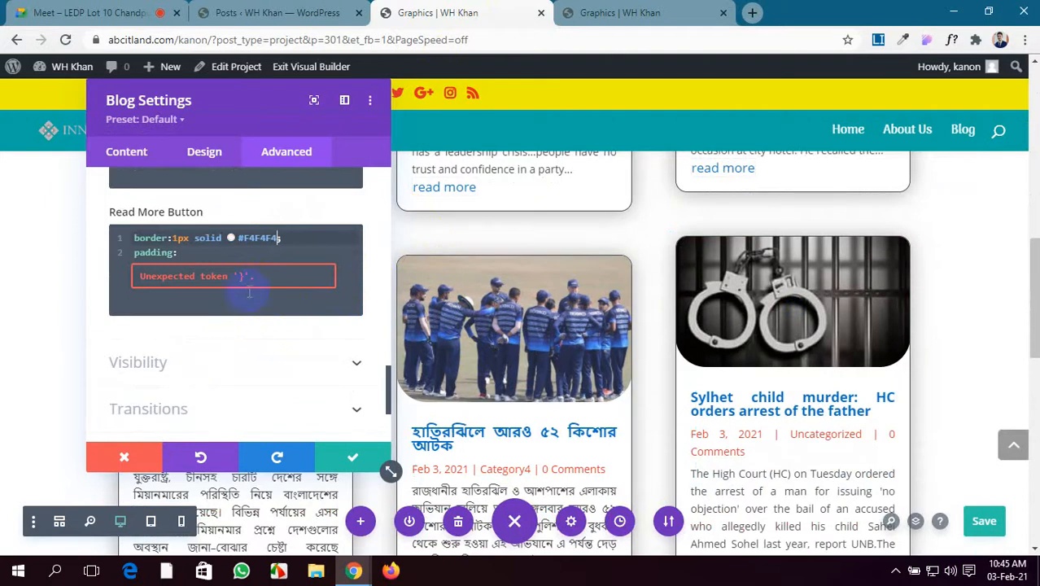
left_click(902, 39)
left_click(789, 82)
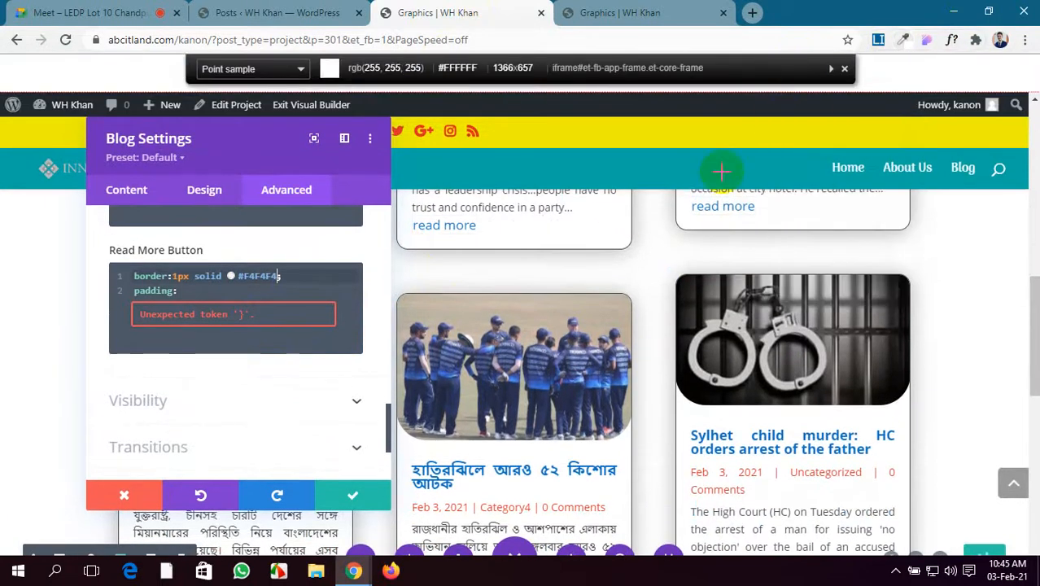
left_click(721, 171)
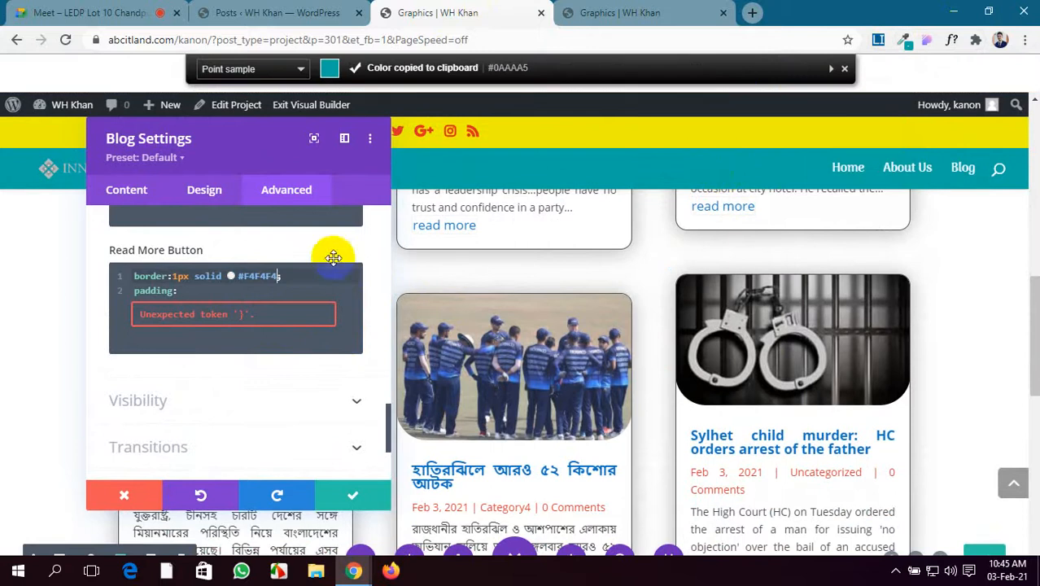
double_click(259, 276)
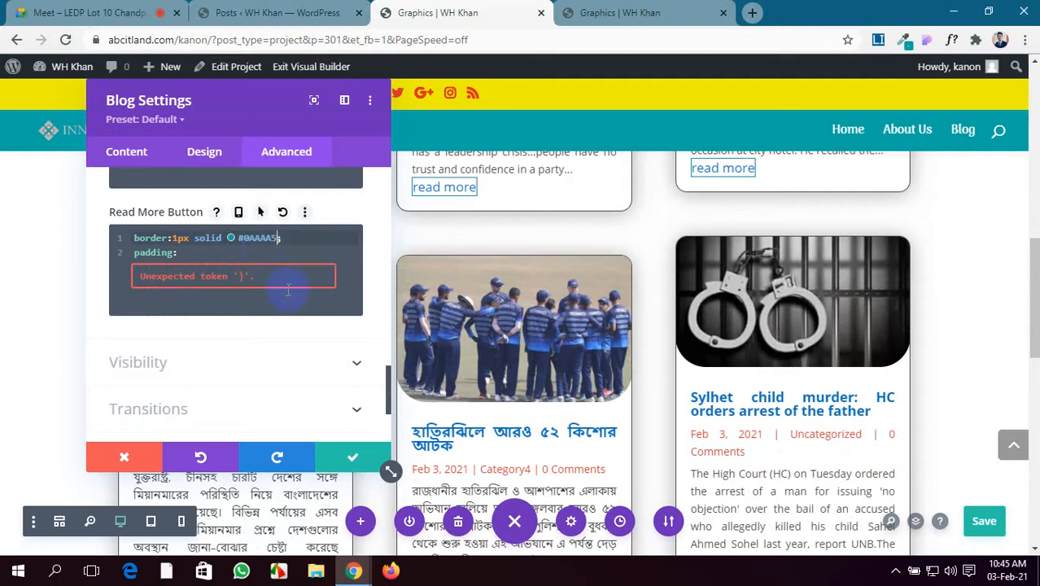
left_click(177, 252)
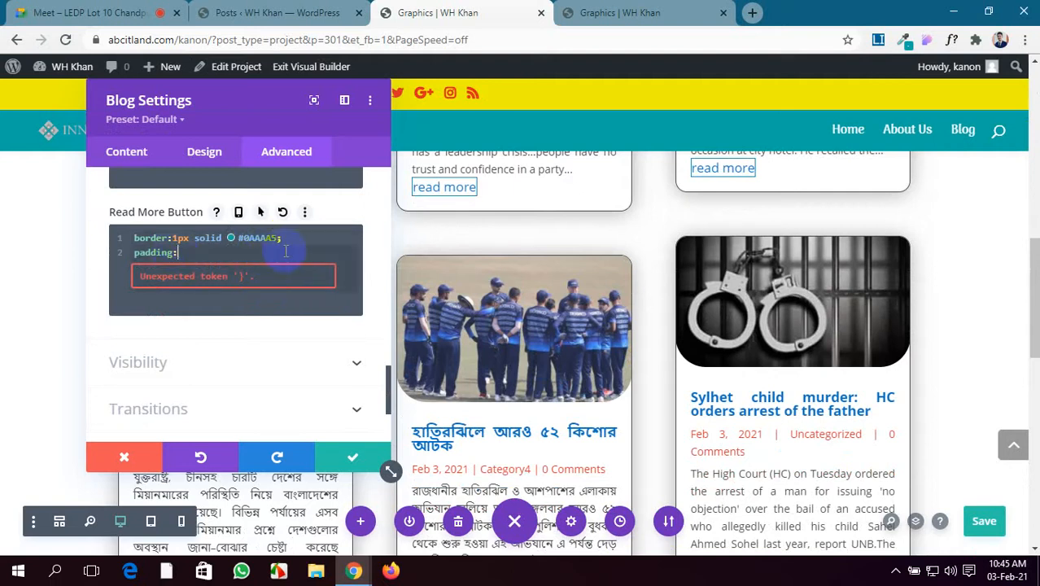
type("2px")
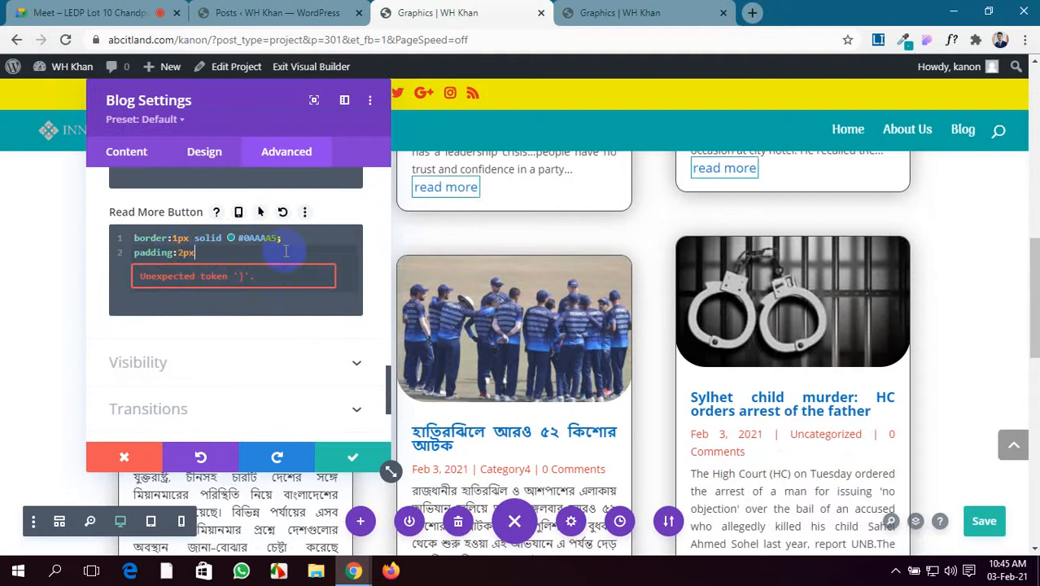
type(";")
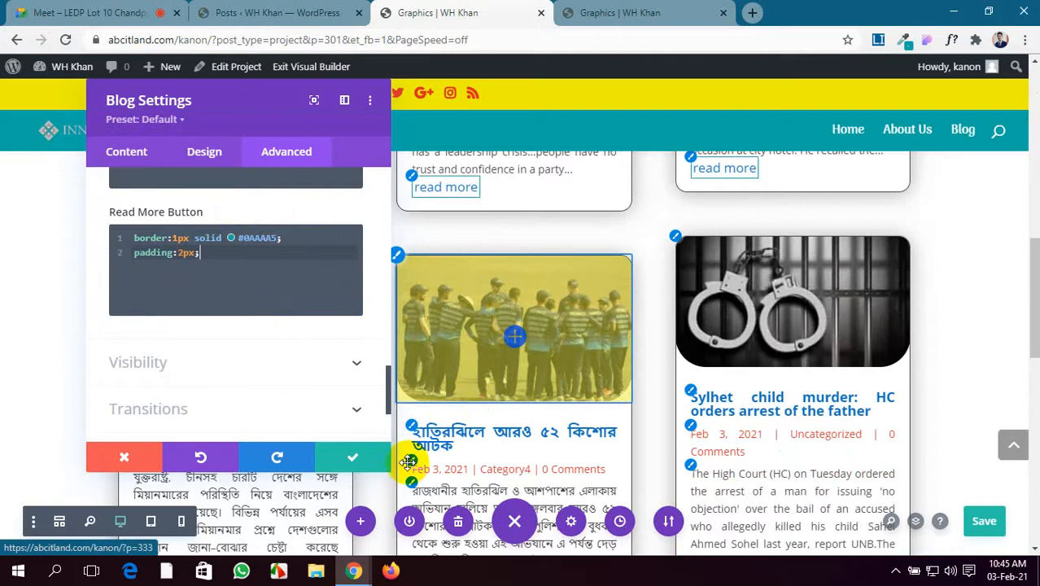
Step: Confirm the Blog settings and save the page
left_click(374, 470)
scroll(349, 343, "up", 4)
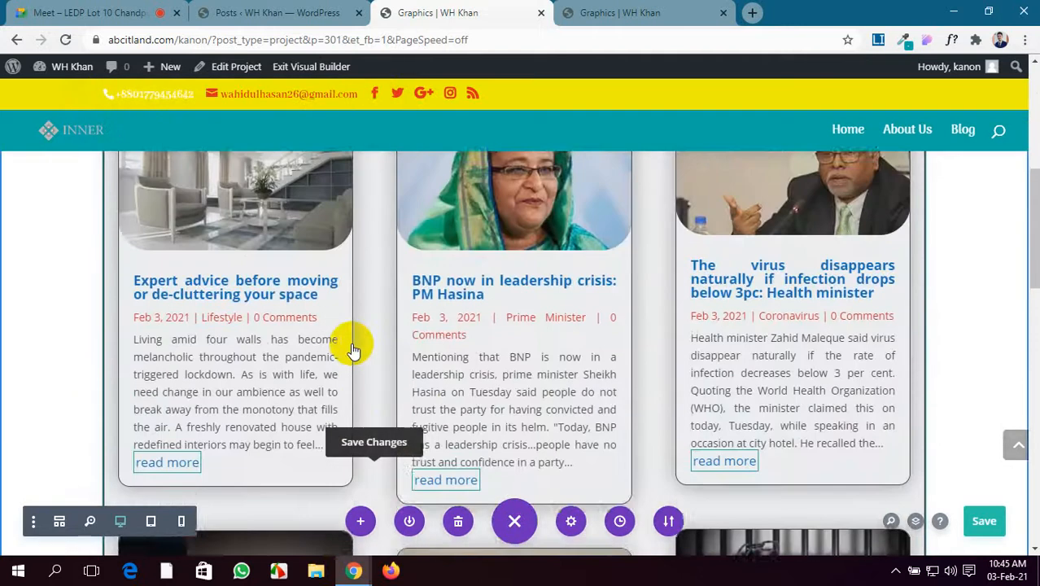
scroll(492, 340, "up", 4)
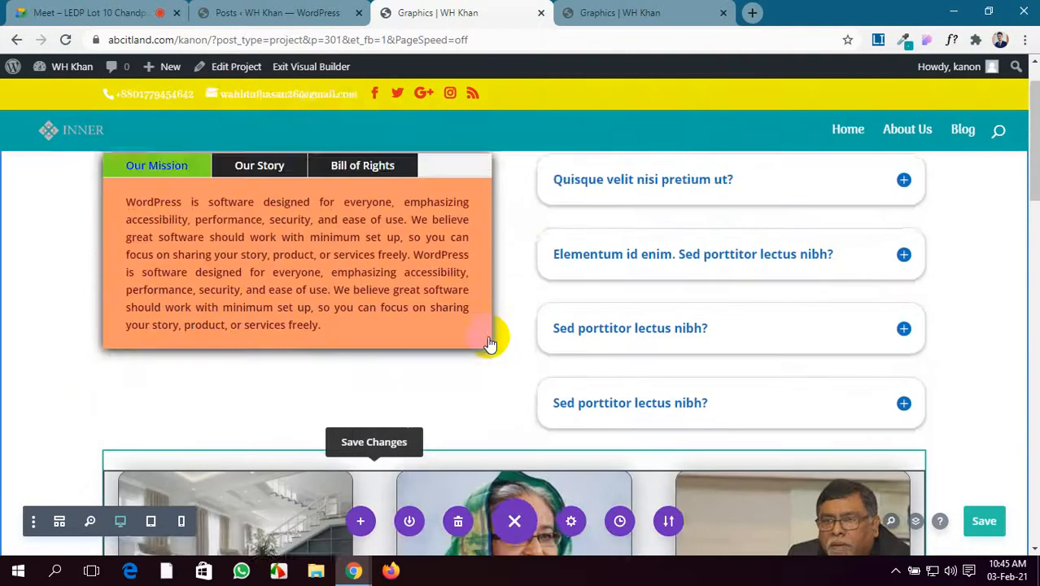
scroll(489, 343, "down", 4)
left_click(983, 520)
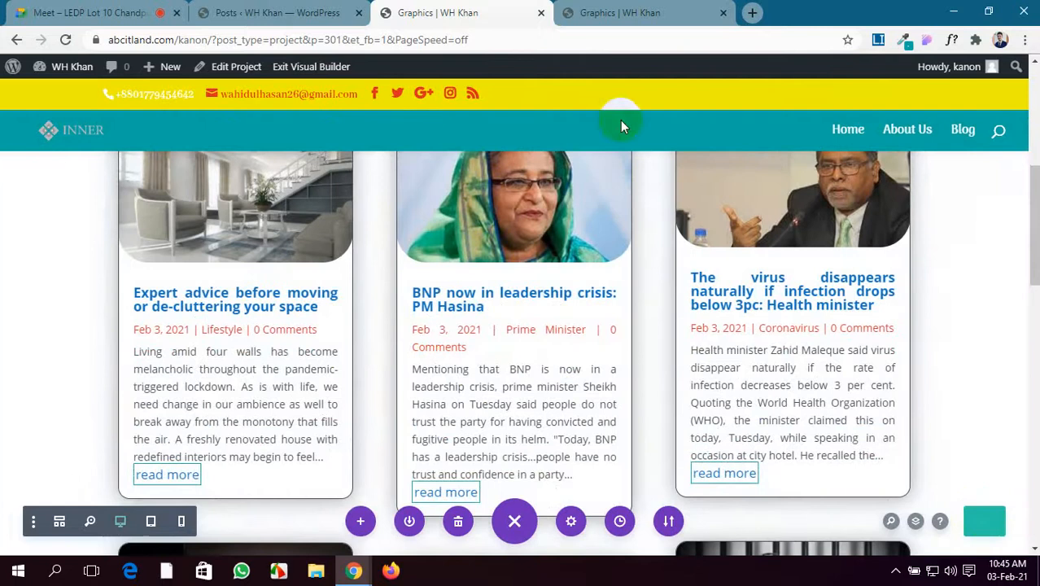
Step: Return to the page in the builder and add a new section below the blog section
left_click(286, 8)
left_click(419, 12)
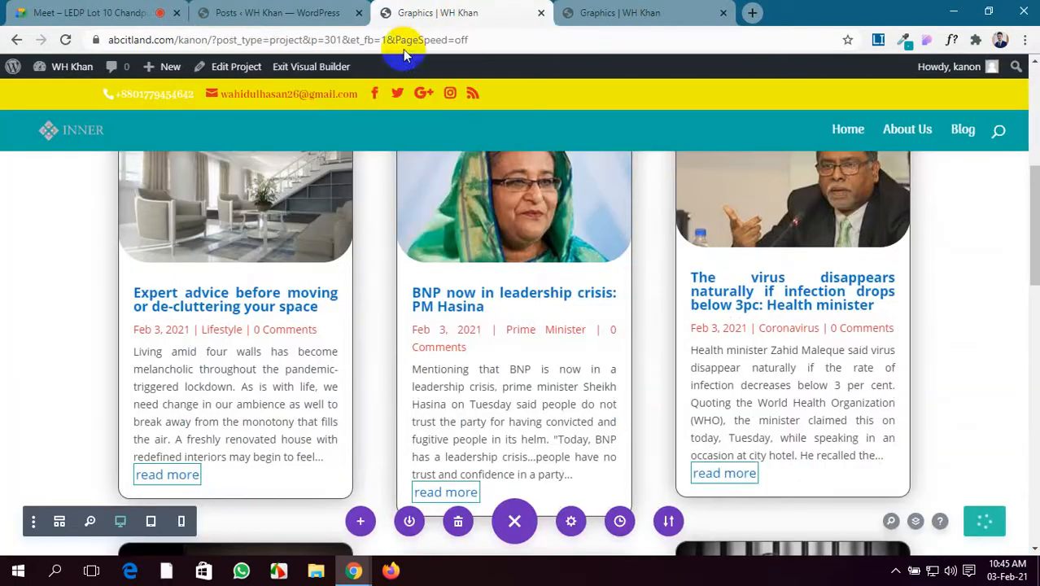
scroll(391, 334, "down", 3)
scroll(398, 346, "down", 6)
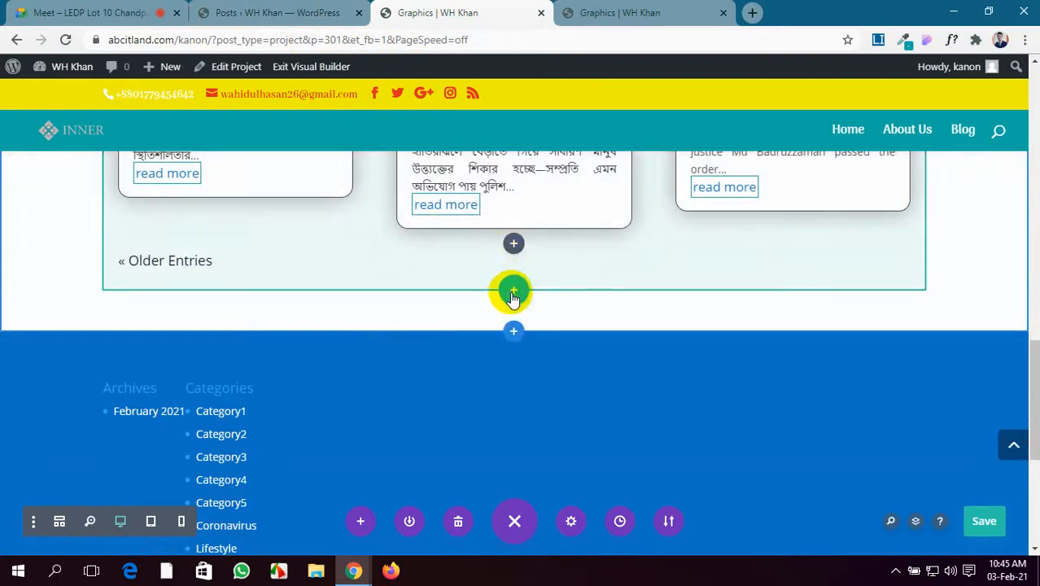
left_click(513, 330)
Step: Insert a regular section with a two-column row and add a Filterable Portfolio module to it
left_click(435, 288)
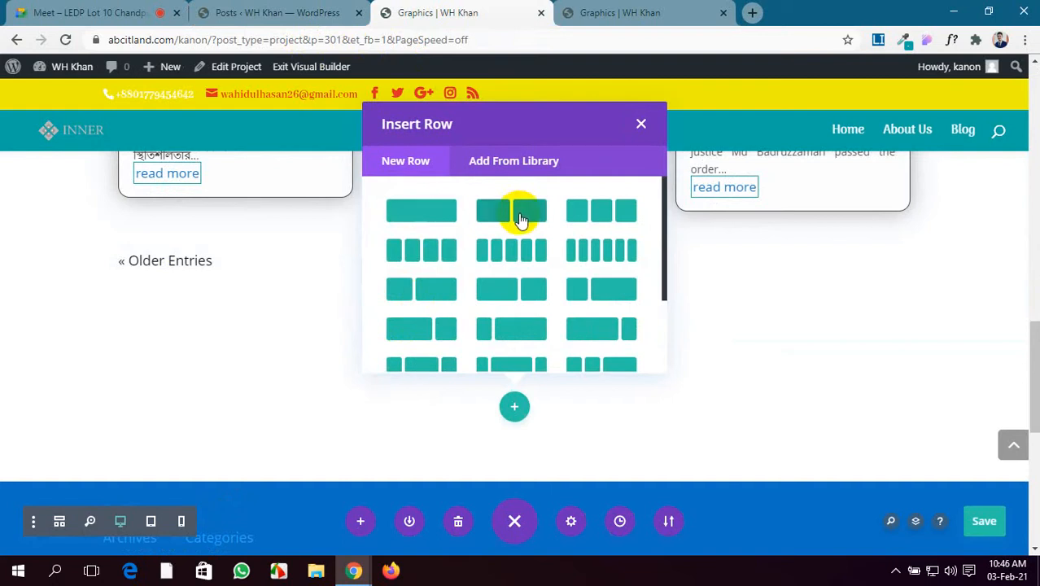
left_click(521, 218)
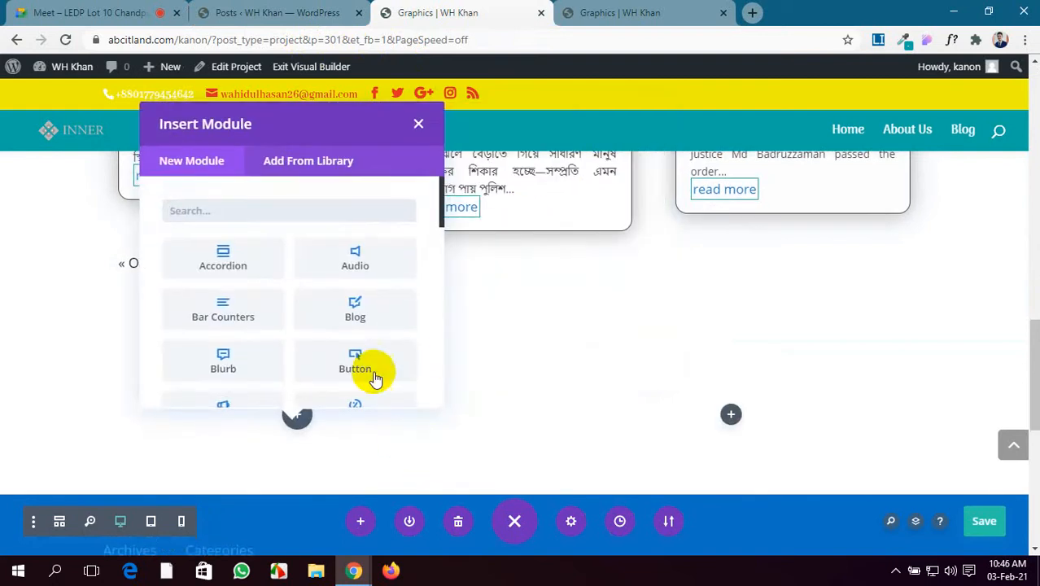
scroll(350, 342, "down", 3)
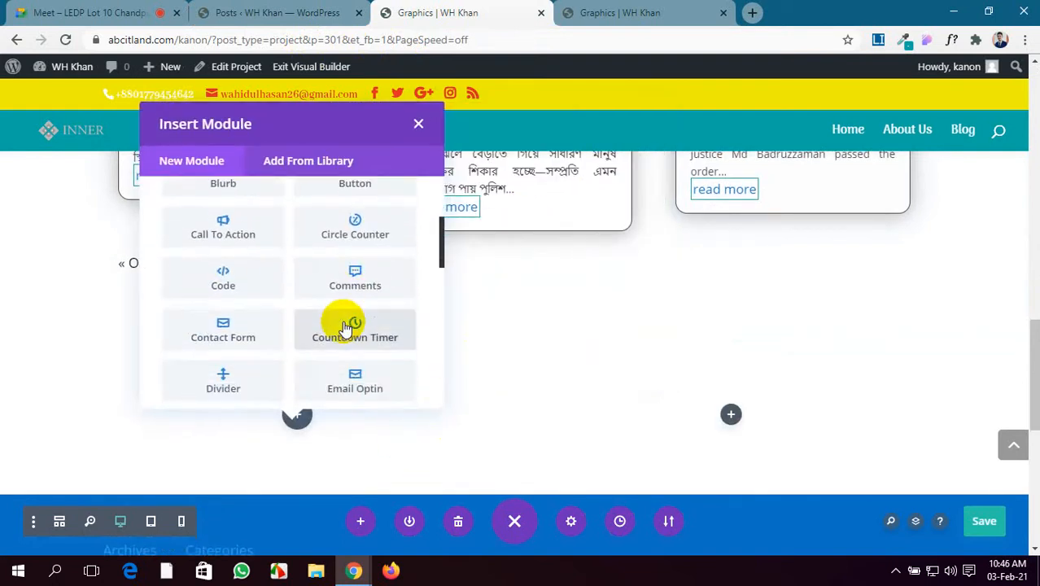
scroll(311, 316, "down", 3)
scroll(288, 302, "up", 5)
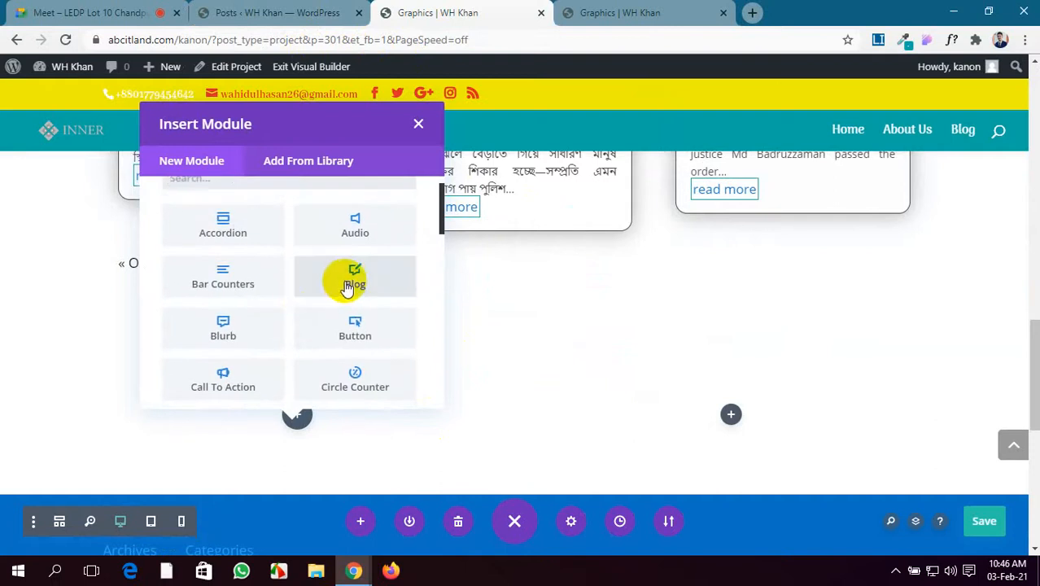
scroll(285, 320, "down", 2)
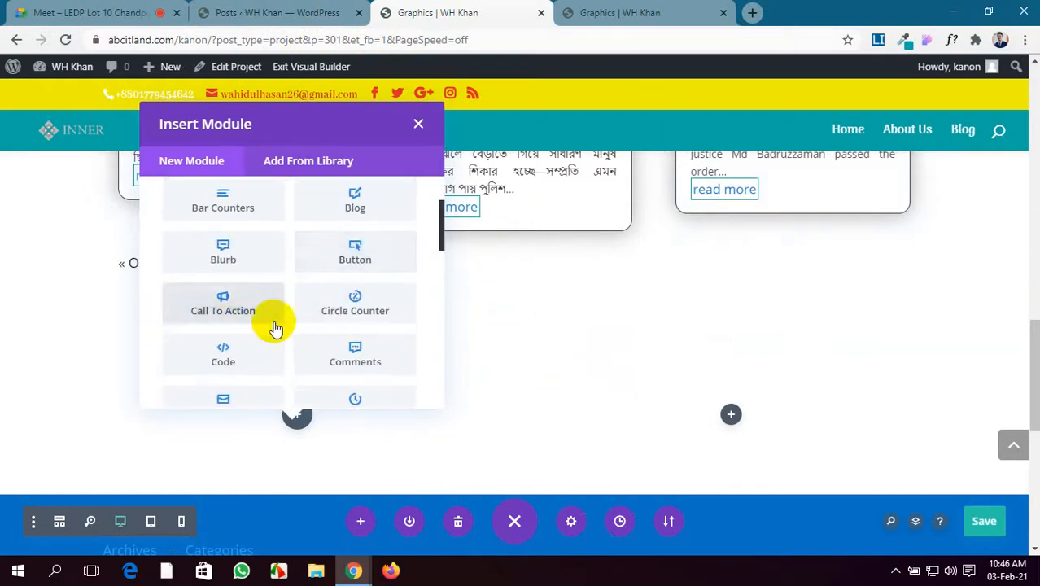
scroll(277, 323, "down", 2)
scroll(244, 334, "down", 4)
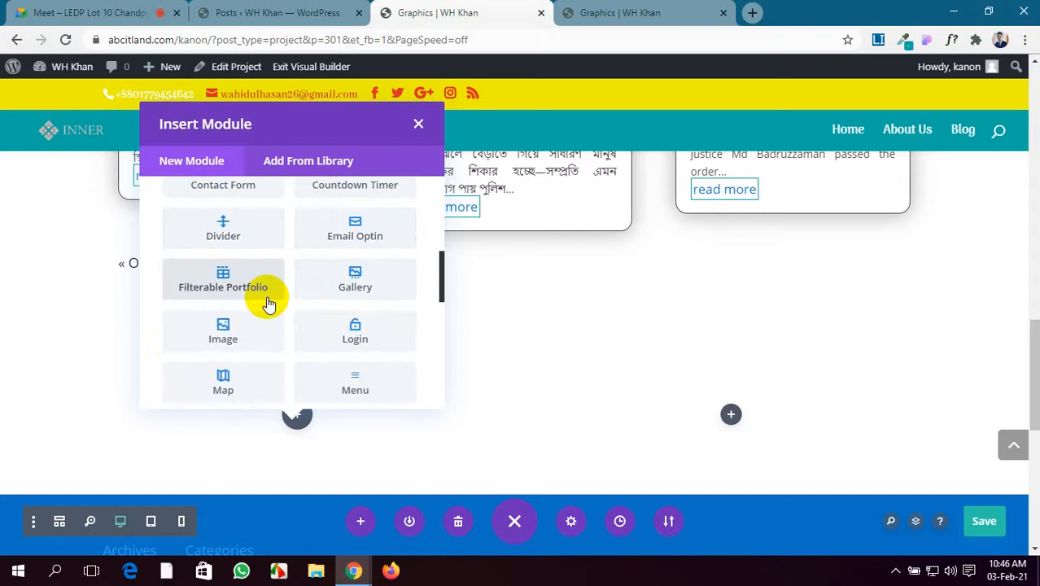
left_click(223, 281)
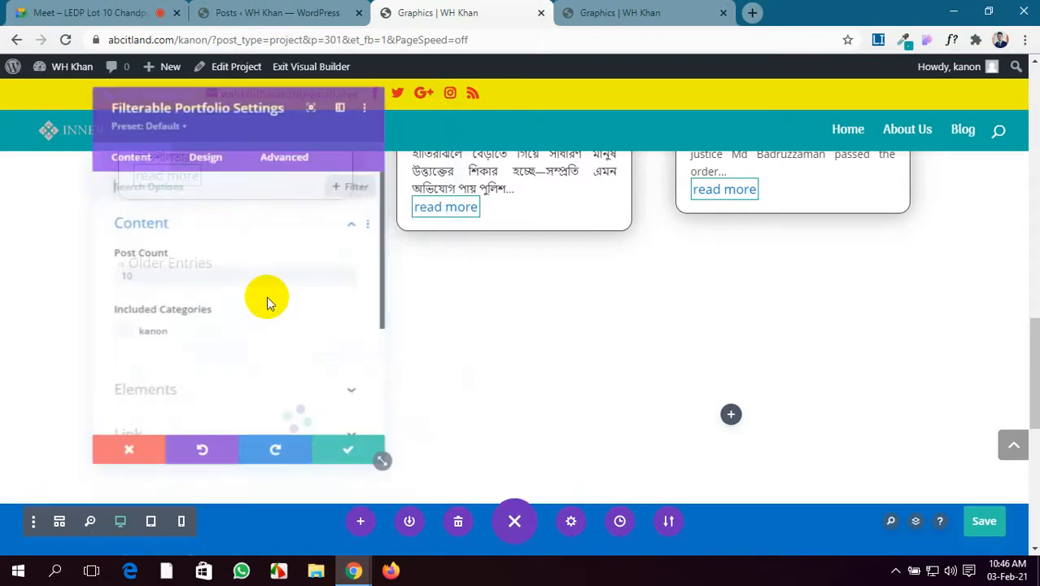
Step: Review the portfolio's Graphics, marketing and SEO projects on the page and confirm the module settings
left_click_drag(262, 146, 754, 181)
scroll(365, 322, "down", 5)
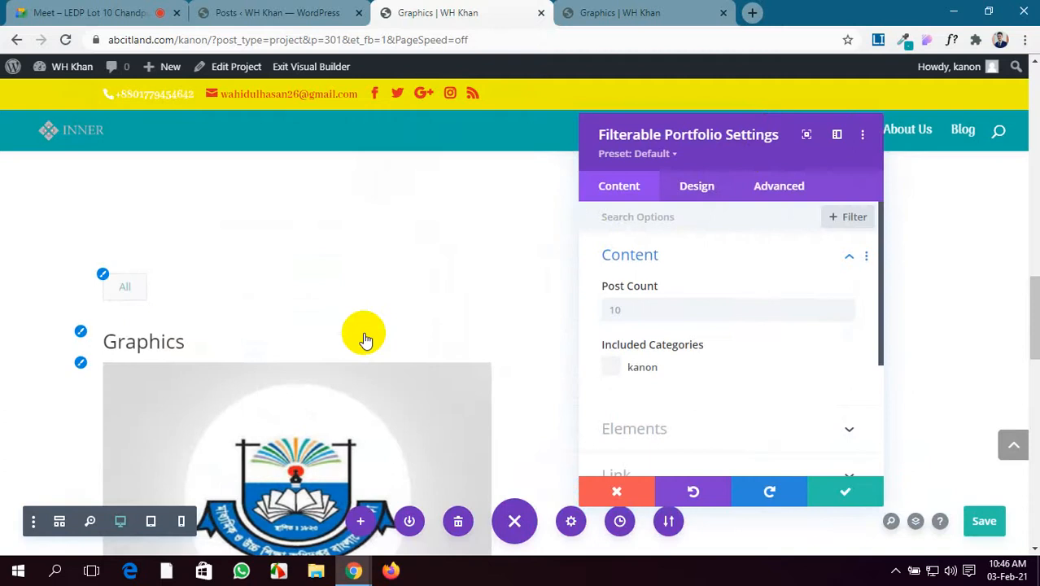
scroll(365, 338, "down", 5)
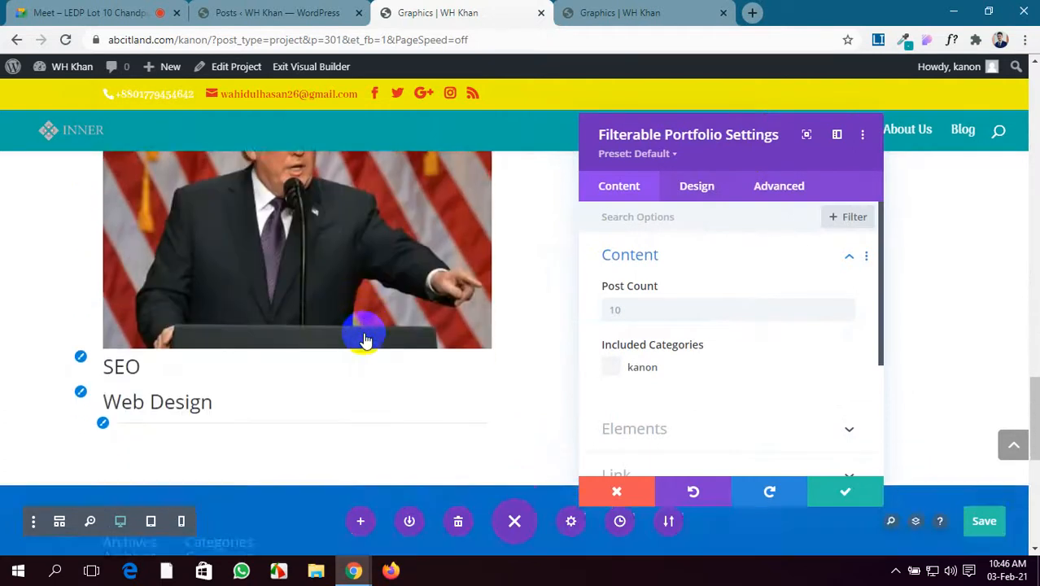
scroll(366, 337, "up", 3)
scroll(365, 337, "up", 7)
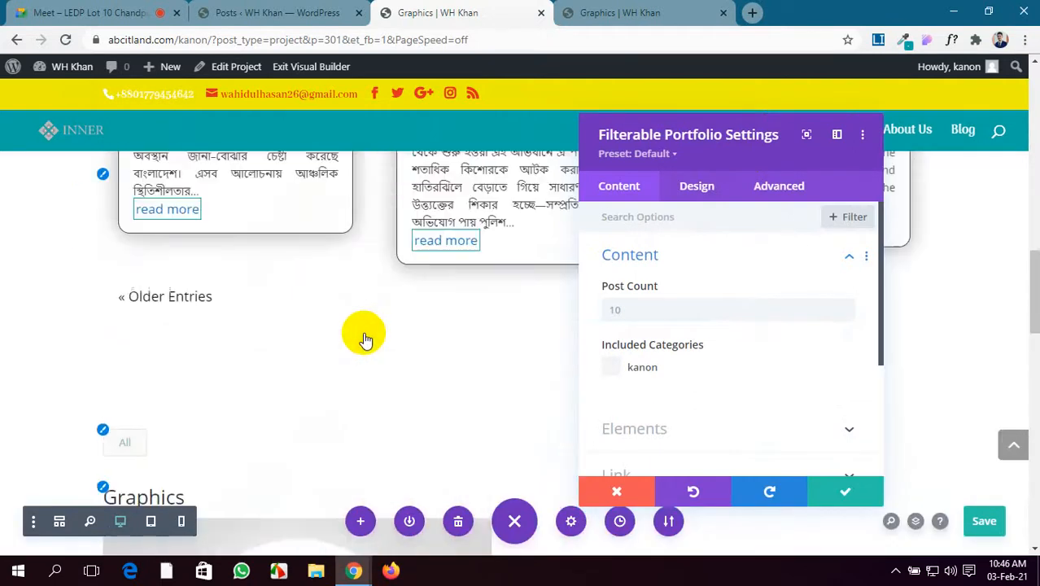
scroll(723, 364, "down", 2)
scroll(722, 364, "up", 2)
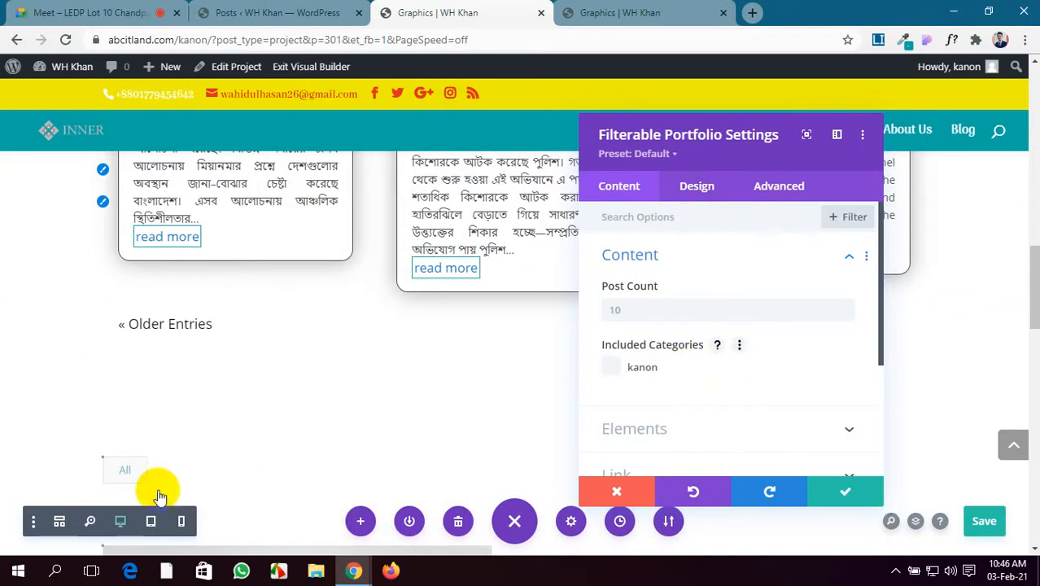
scroll(154, 490, "down", 3)
scroll(427, 375, "down", 6)
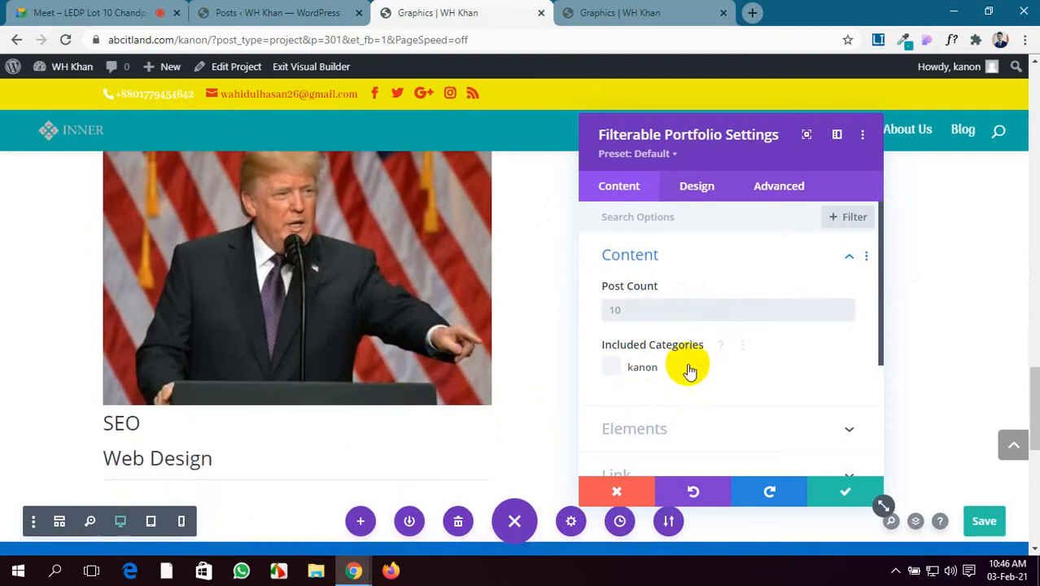
scroll(687, 367, "down", 2)
scroll(688, 371, "up", 2)
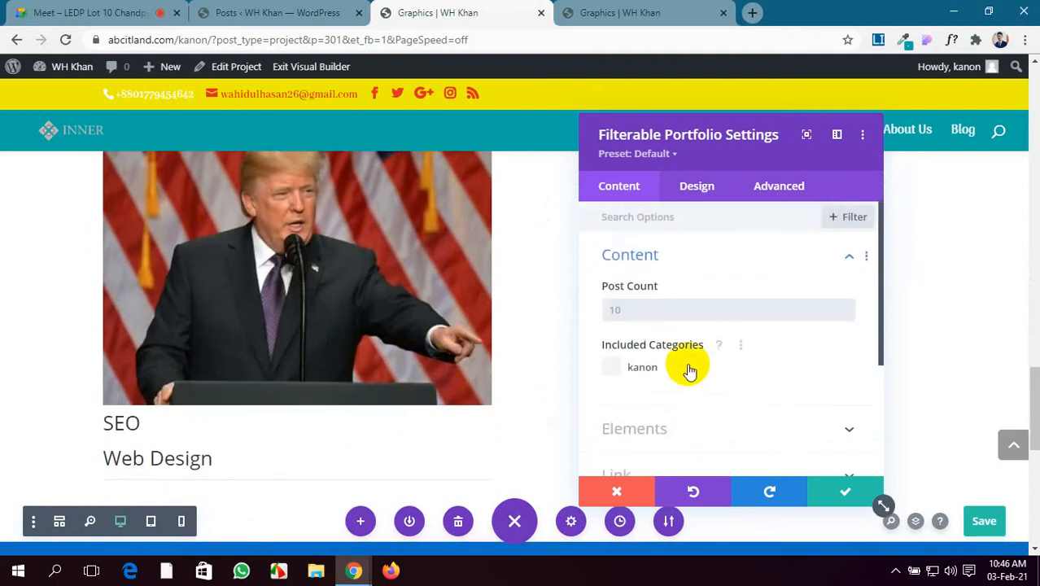
left_click(829, 490)
scroll(522, 353, "up", 8)
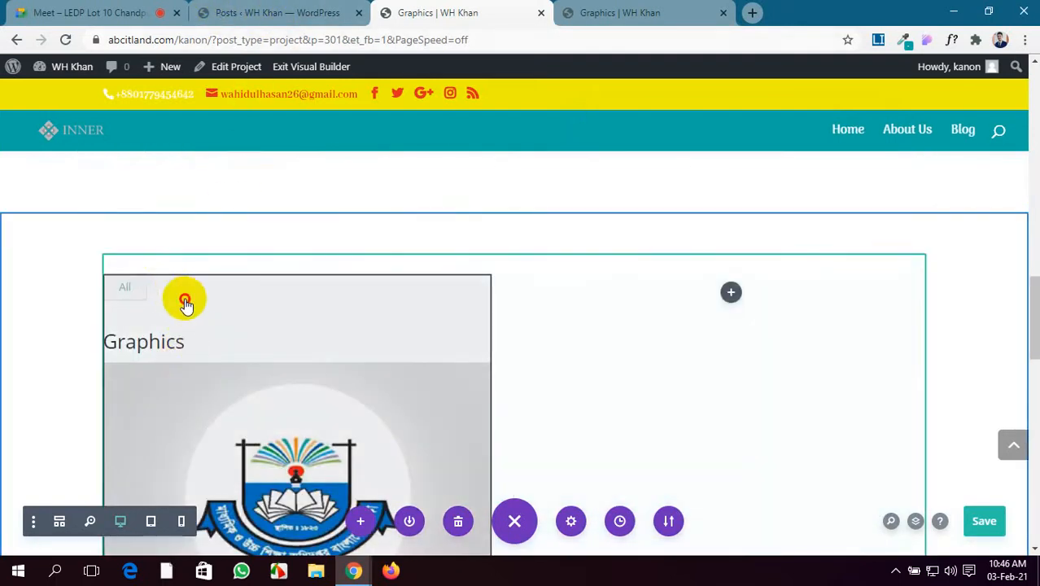
mouse_move(202, 291)
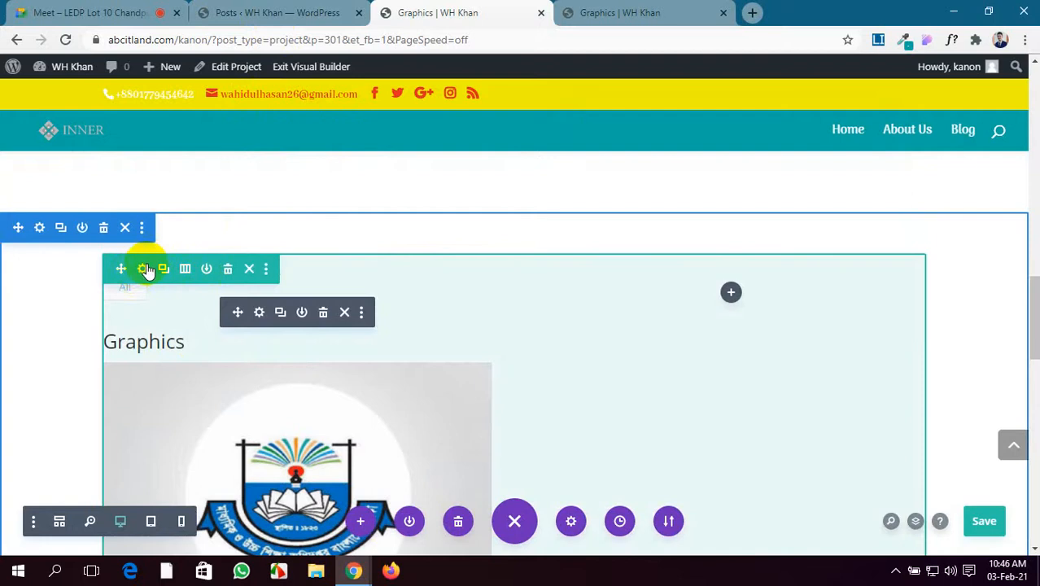
Step: Change the portfolio row's Column Structure to a single full-width column
left_click(144, 270)
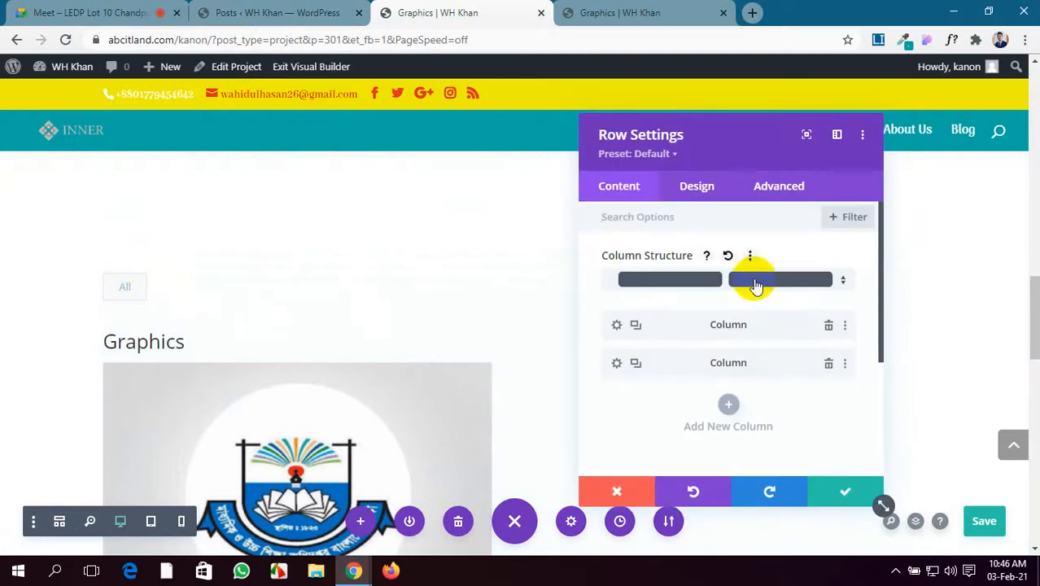
left_click(756, 286)
left_click(721, 128)
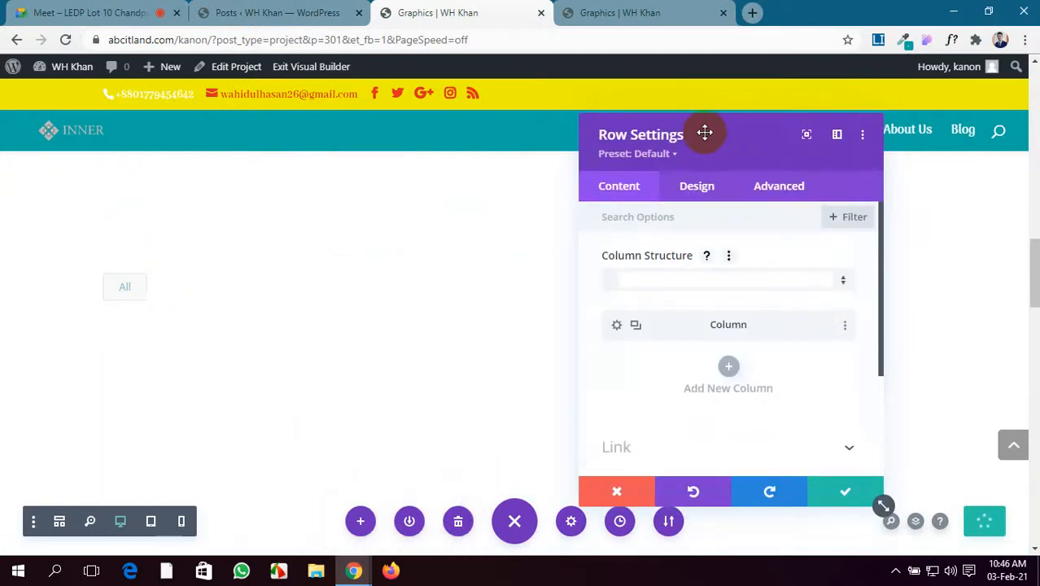
scroll(488, 309, "down", 3)
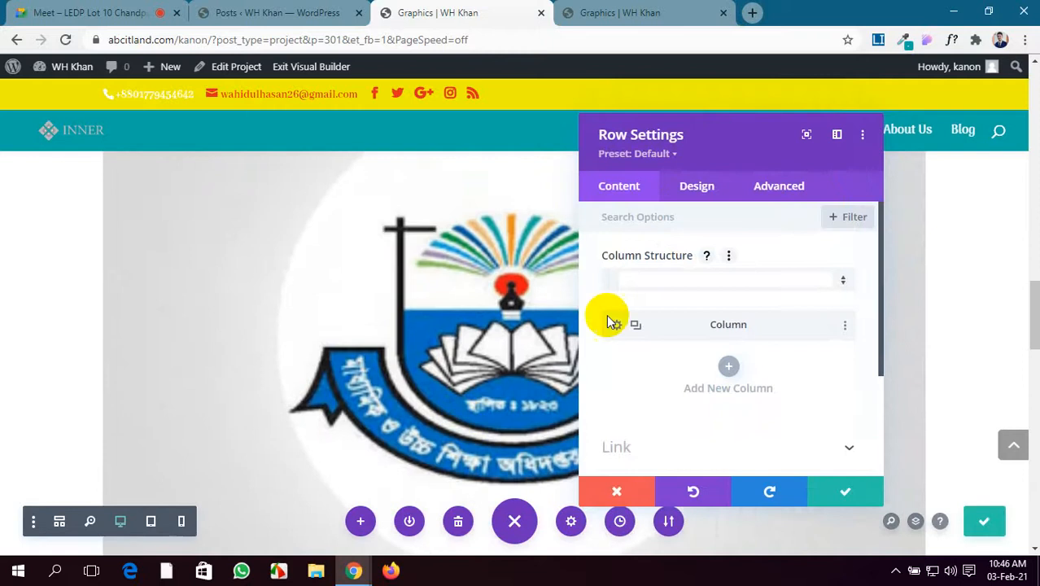
Step: Review the row's Design options, then scroll through its Content settings
left_click(698, 190)
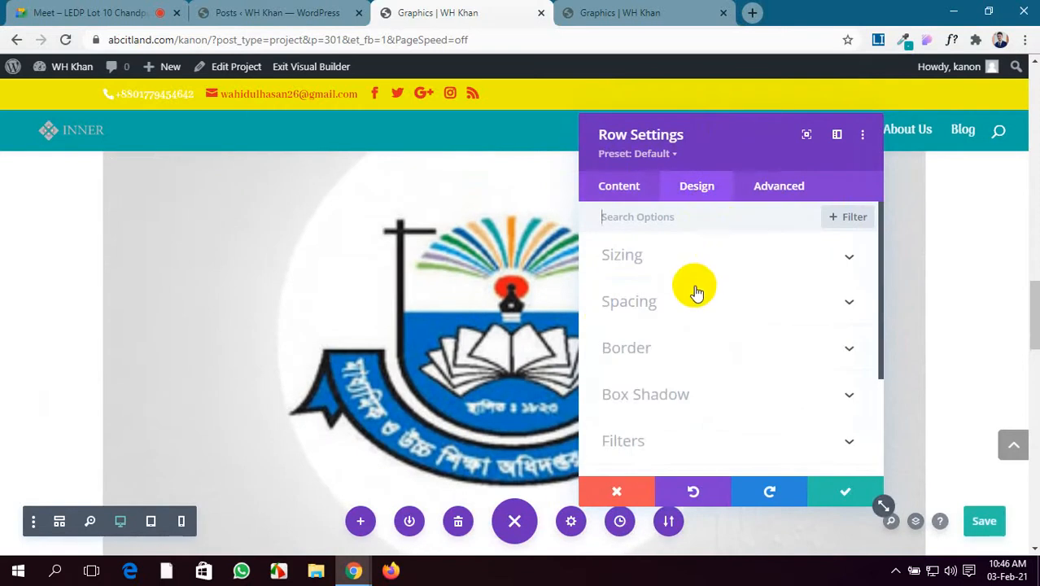
left_click(628, 190)
scroll(714, 383, "down", 1)
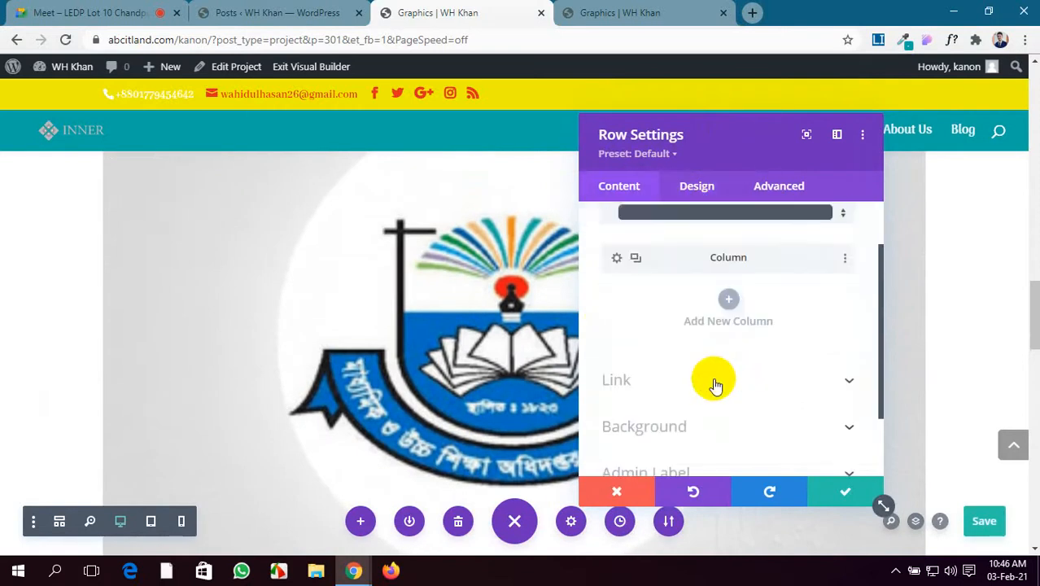
scroll(713, 379, "down", 1)
scroll(301, 366, "down", 3)
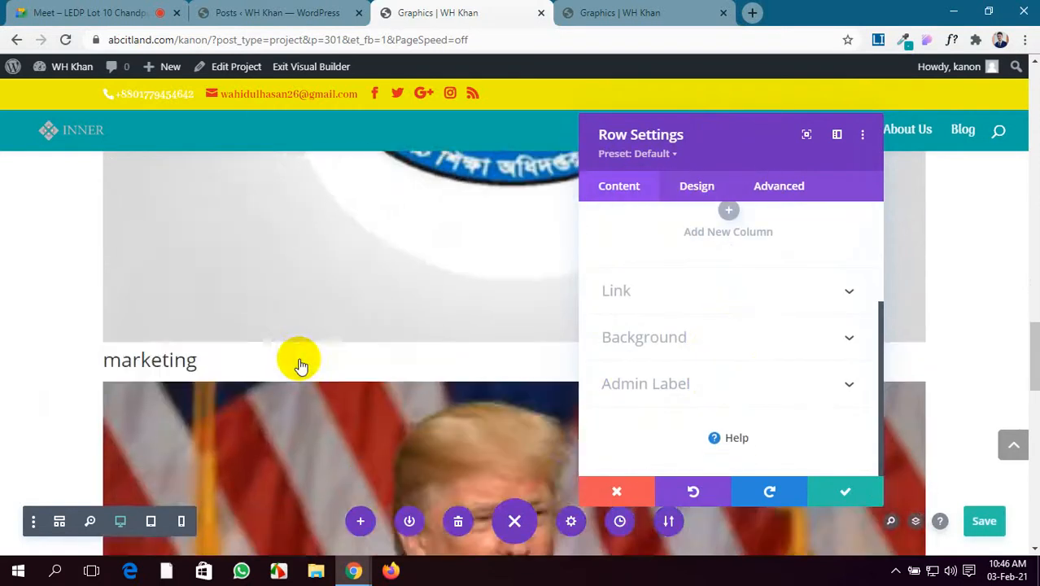
scroll(301, 366, "down", 5)
scroll(301, 366, "up", 2)
scroll(301, 366, "down", 2)
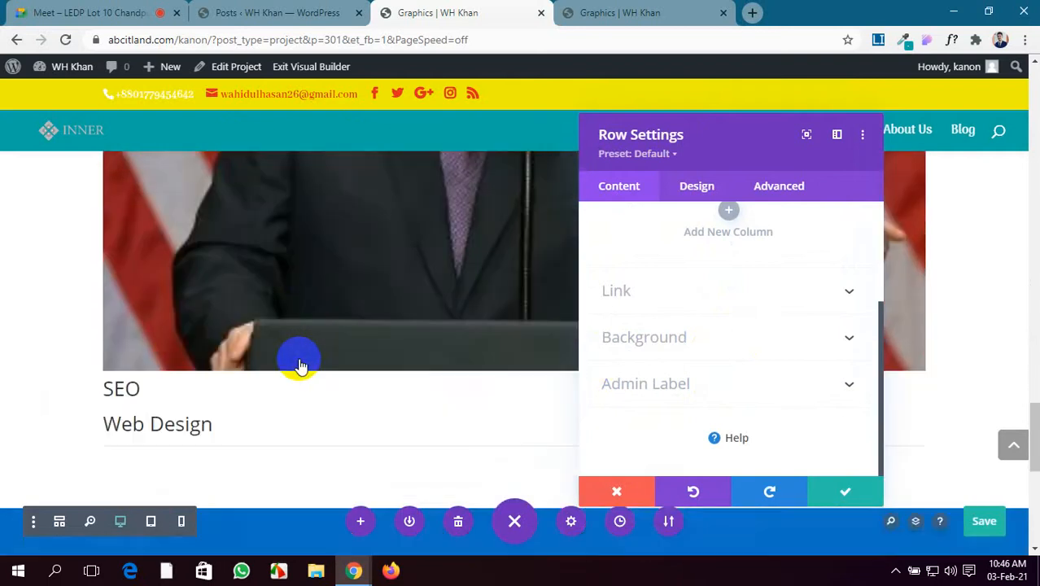
scroll(299, 366, "down", 3)
scroll(299, 366, "up", 10)
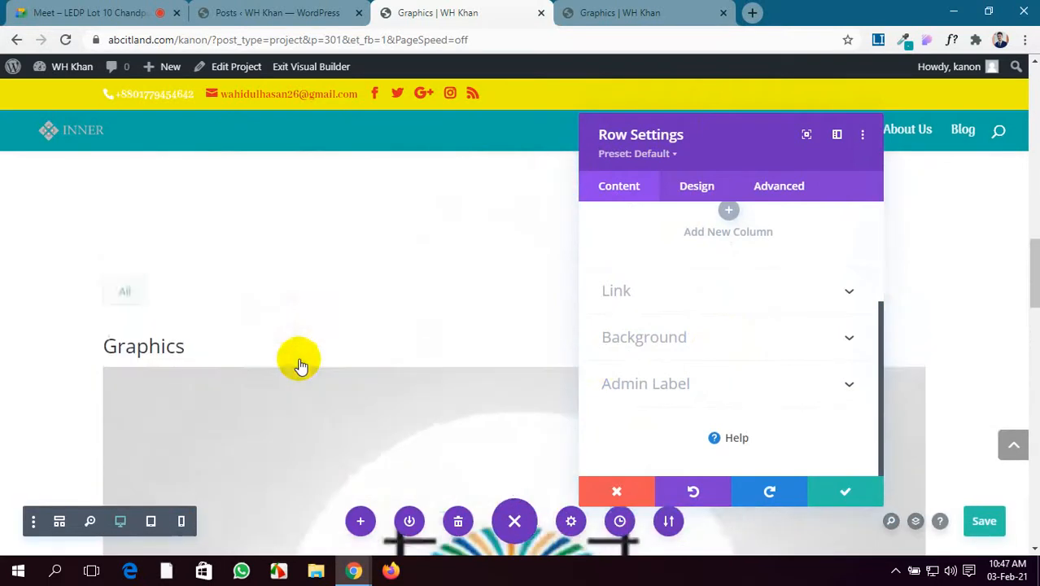
scroll(299, 366, "down", 5)
scroll(297, 362, "up", 2)
scroll(708, 302, "up", 3)
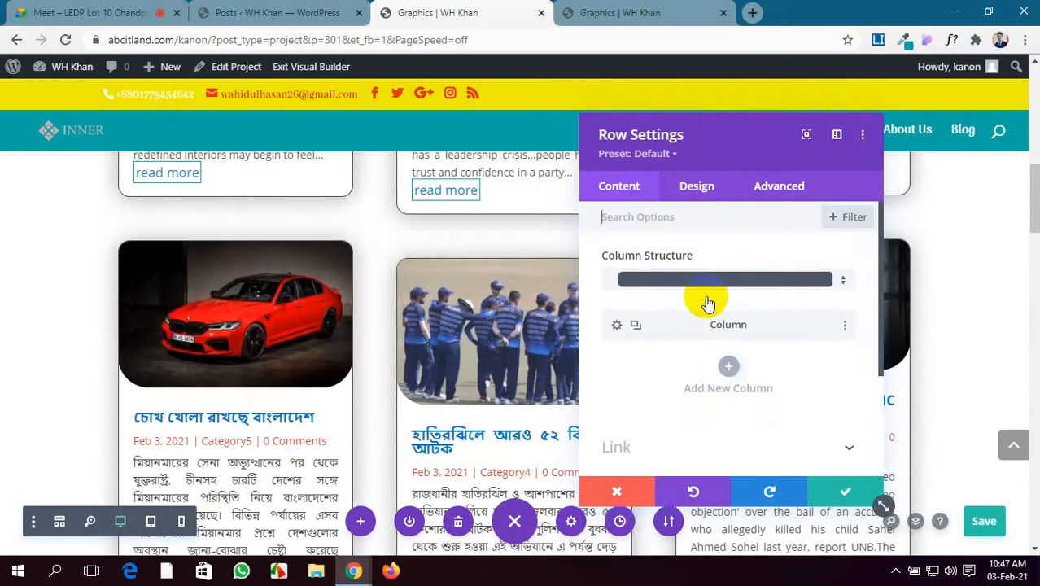
Step: Check the WordPress posts list, then return to the Graphics page builder
left_click(330, 10)
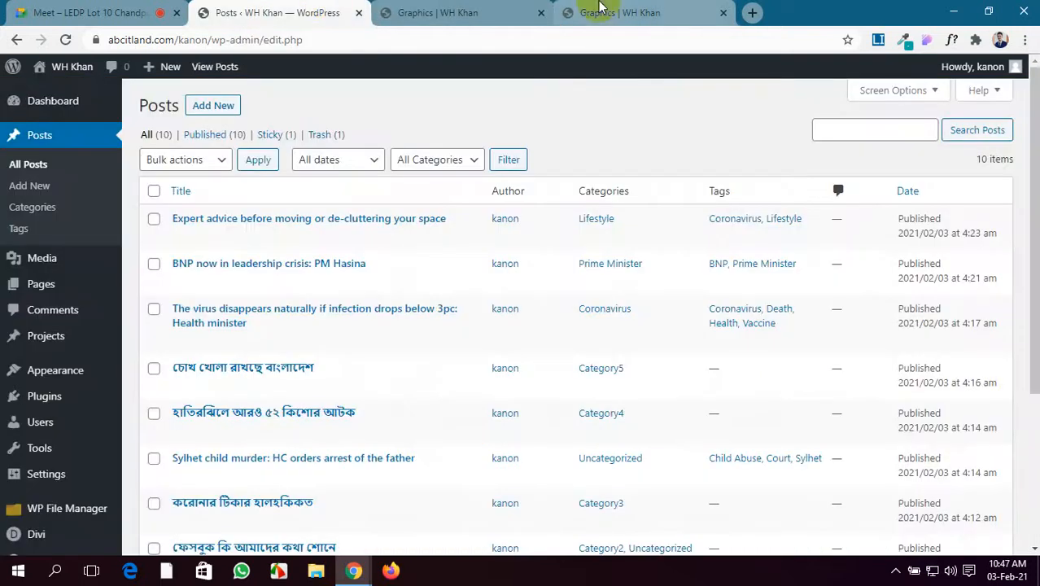
left_click_drag(598, 7, 521, 7)
left_click(269, 12)
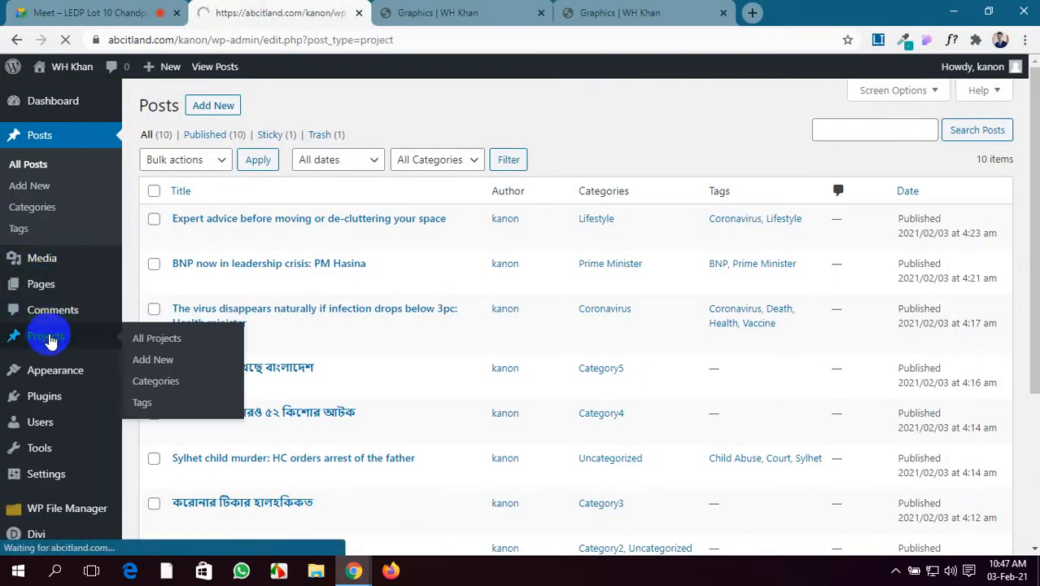
left_click(437, 13)
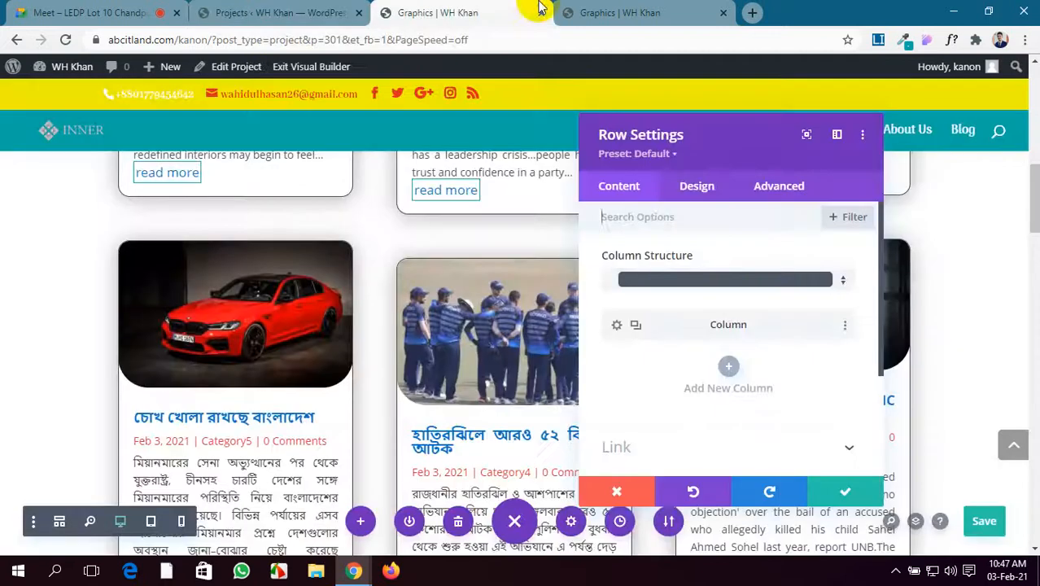
scroll(441, 431, "down", 10)
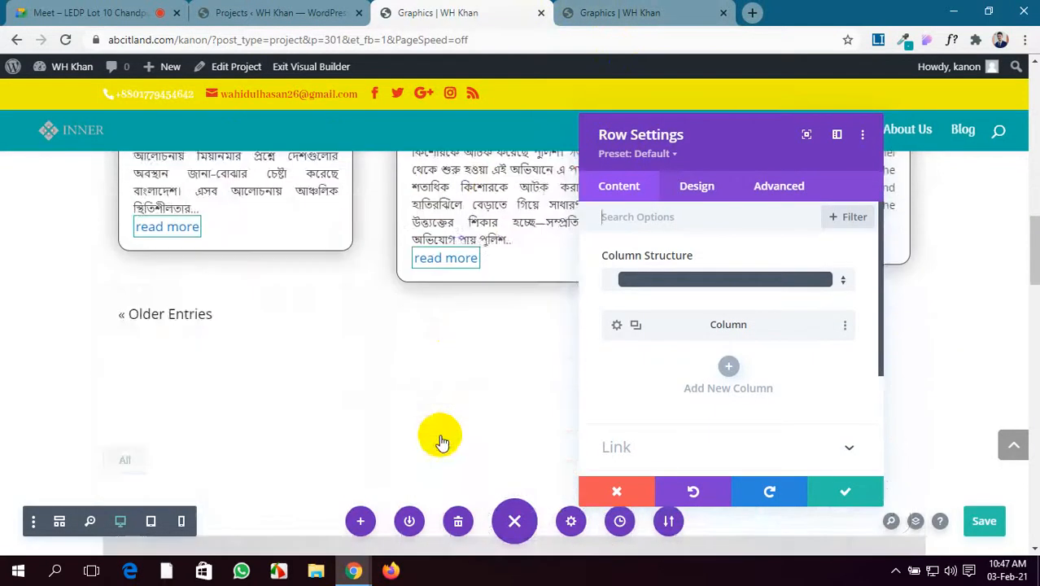
scroll(441, 442, "down", 5)
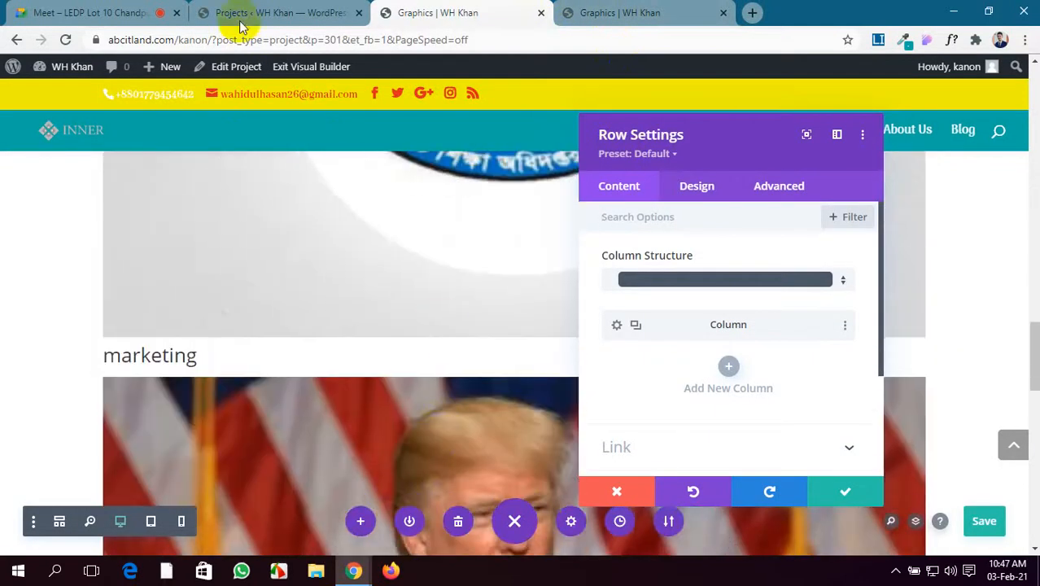
Step: Check the Projects list and view the live Graphics page with DevTools closed
left_click(167, 9)
left_click(232, 10)
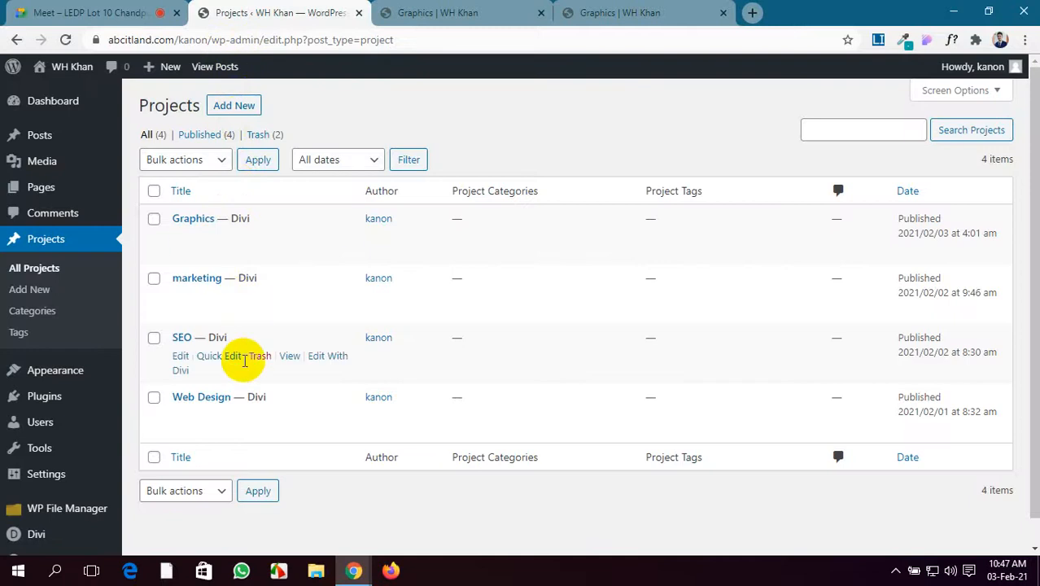
left_click(619, 9)
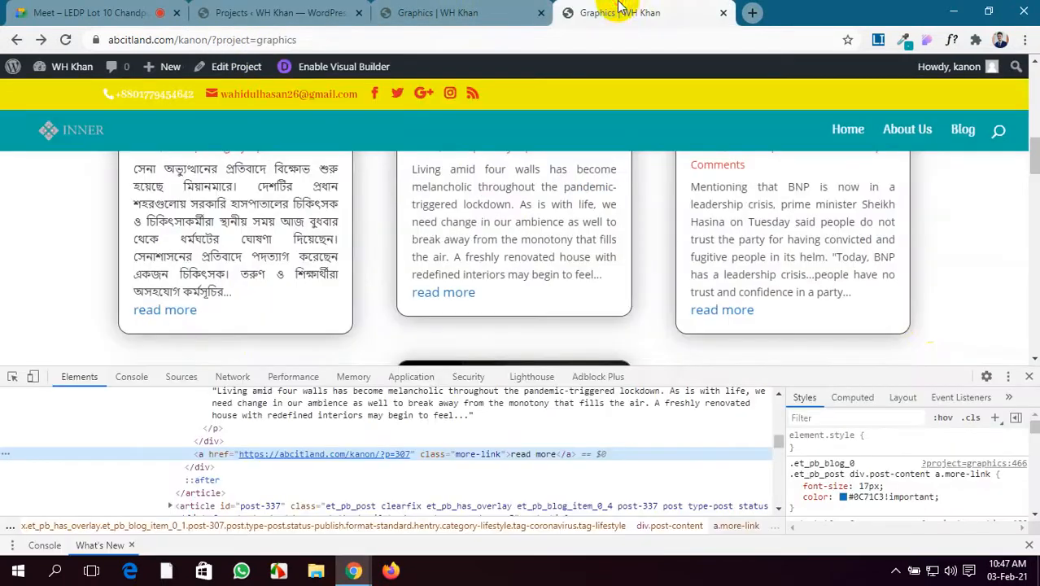
left_click(1027, 377)
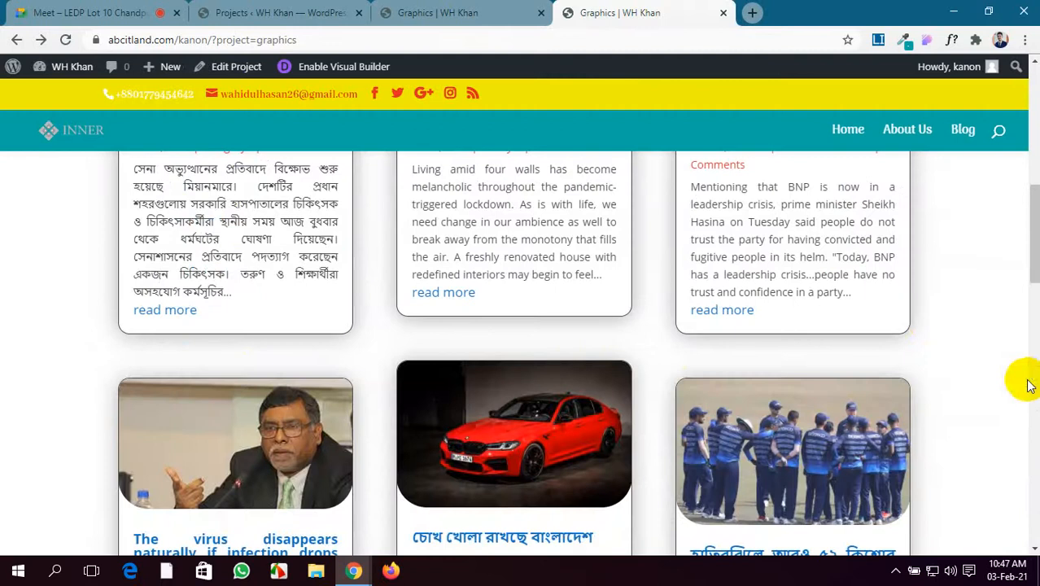
Step: Glance back at the Graphics page builder, then bring the Google Meet call forward
left_click(422, 17)
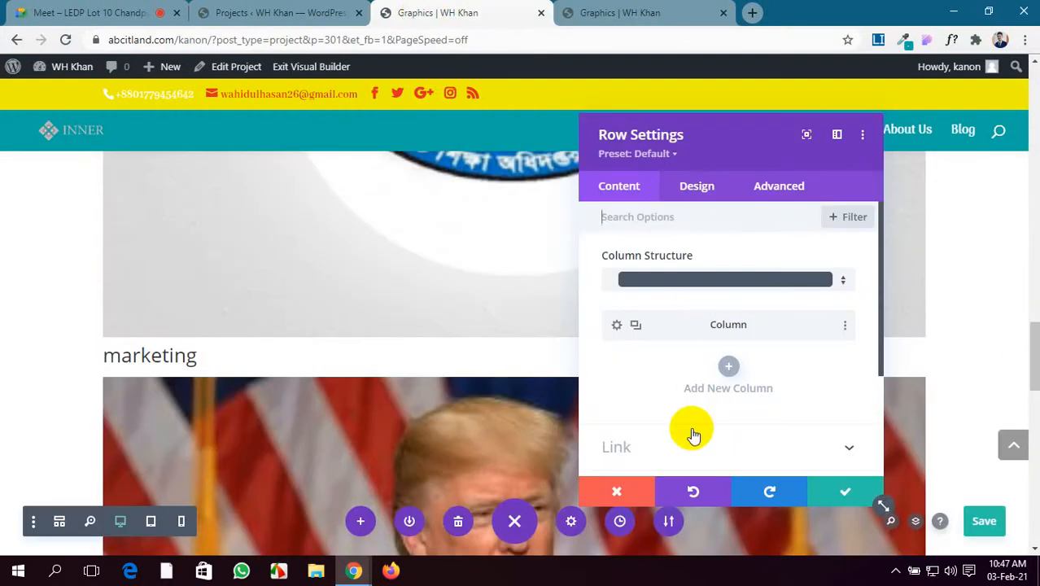
scroll(692, 435, "down", 2)
scroll(691, 434, "up", 3)
left_click(19, 10)
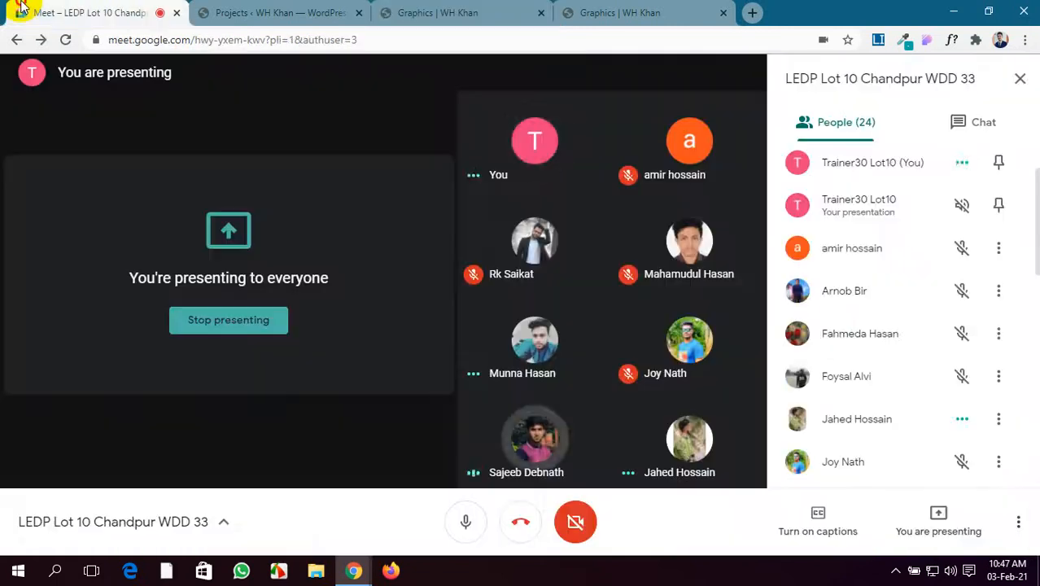
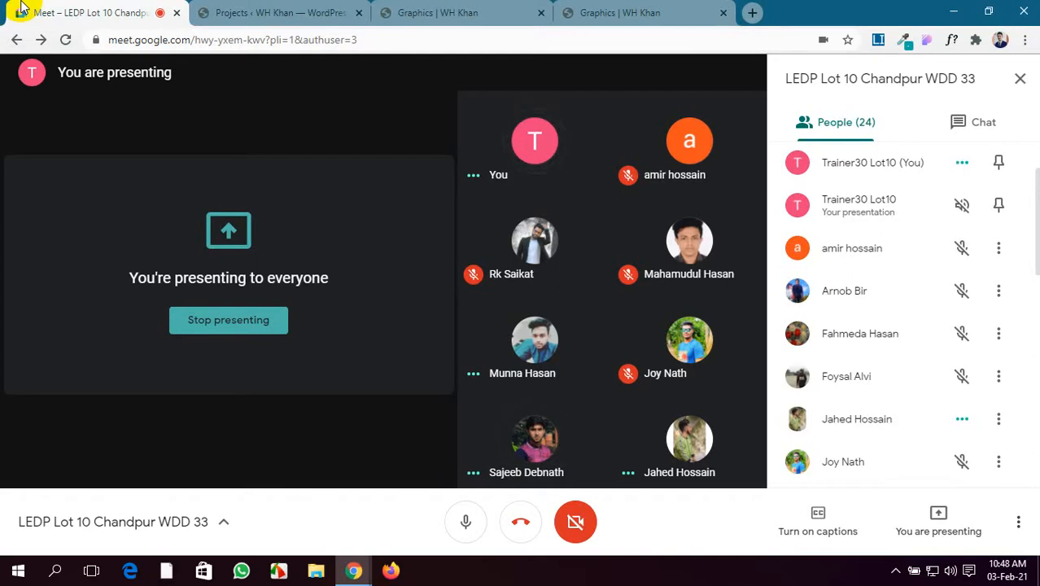
Step: Scroll through the Graphics builder page and its Row Settings panel
left_click(431, 12)
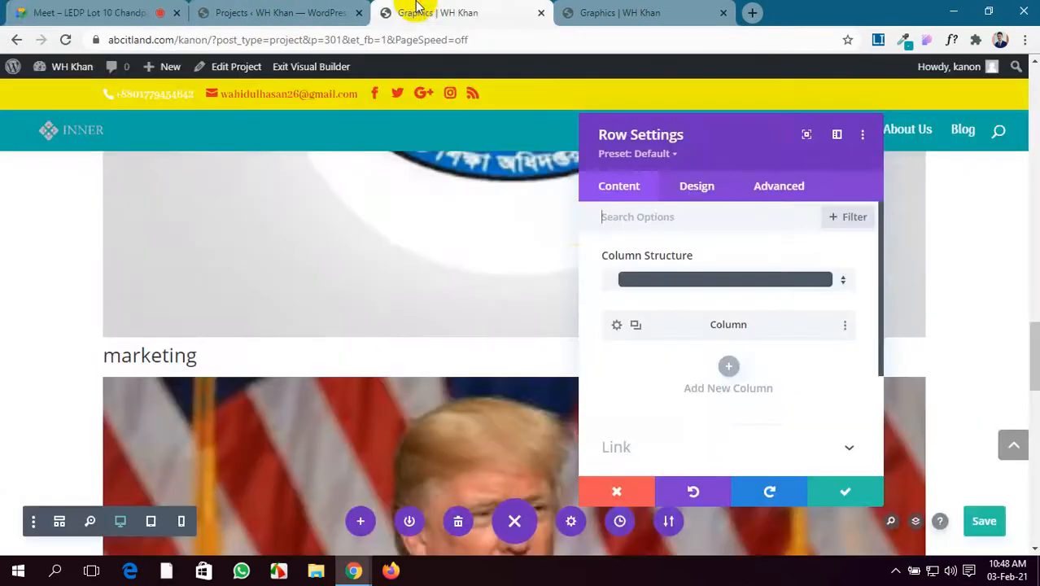
left_click(314, 13)
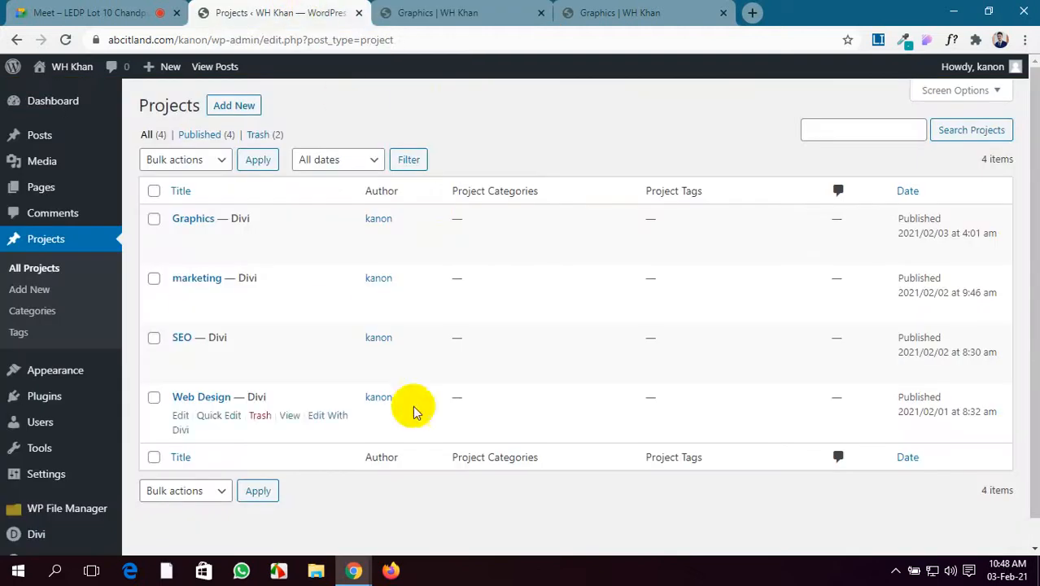
left_click(468, 11)
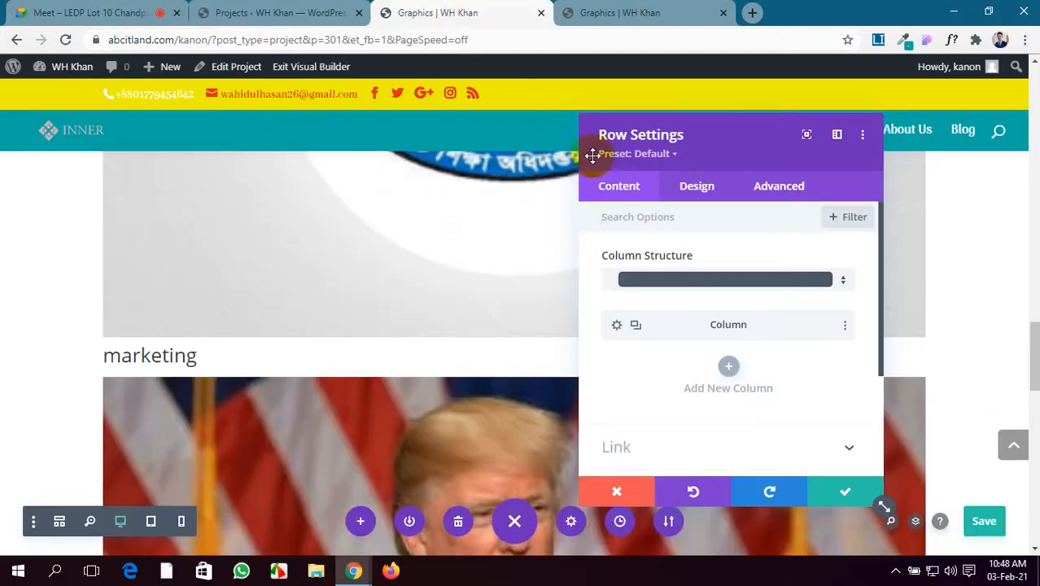
scroll(483, 262, "down", 3)
scroll(715, 314, "down", 3)
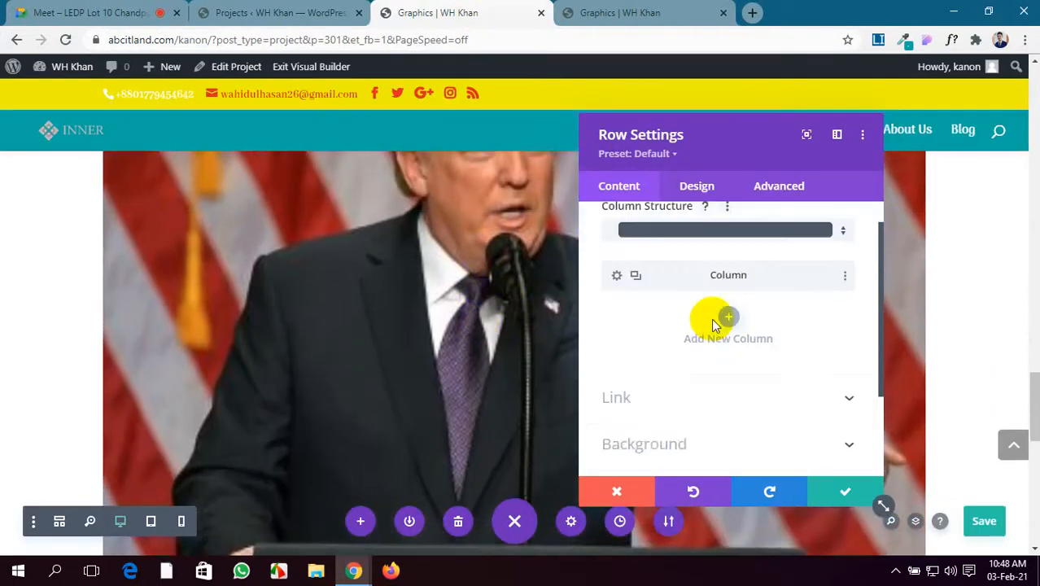
scroll(444, 340, "up", 5)
scroll(444, 340, "up", 5)
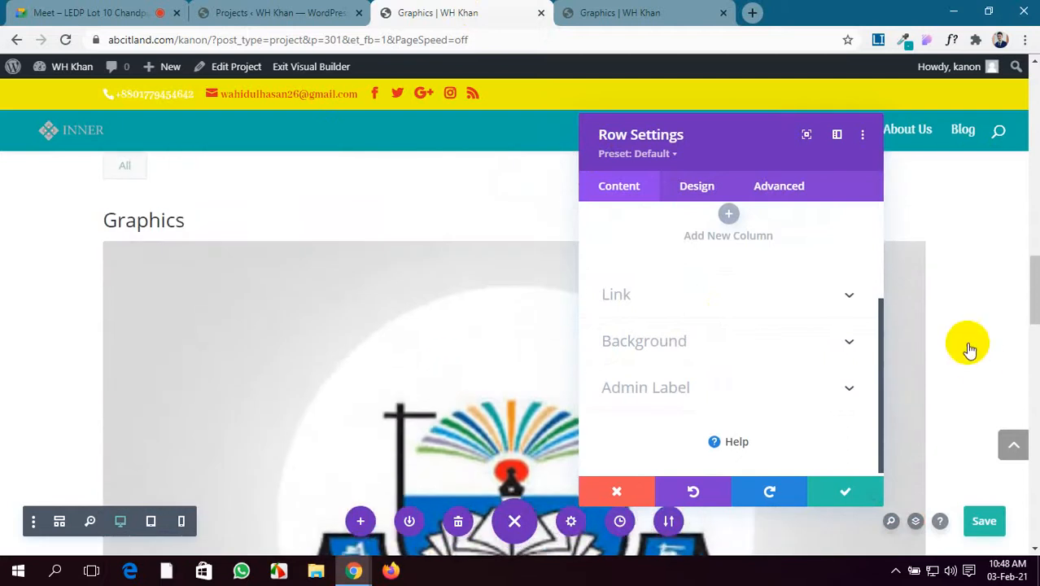
scroll(692, 358, "up", 3)
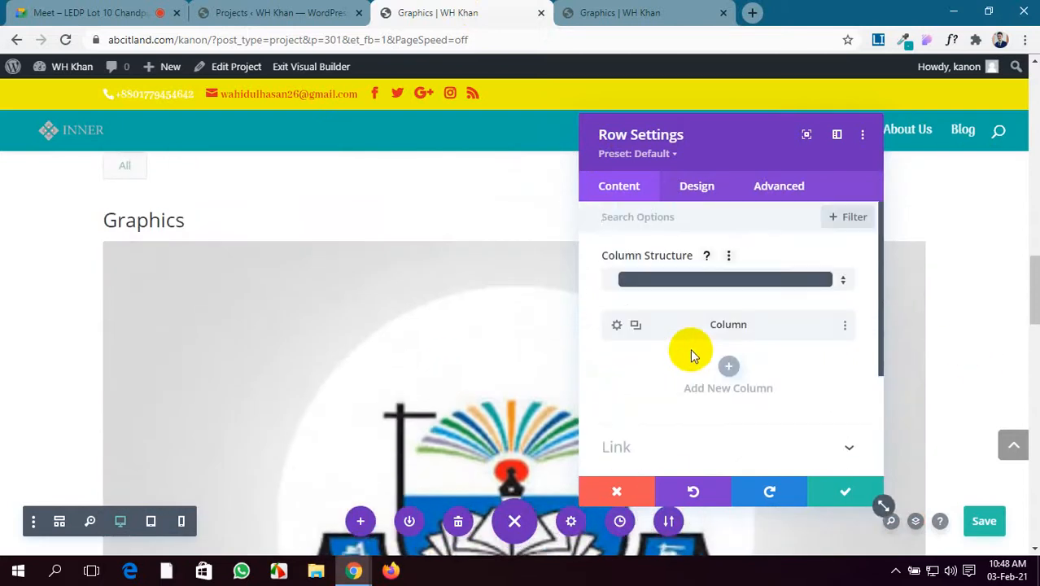
scroll(345, 240, "up", 3)
scroll(351, 248, "down", 1)
Step: Go to the Projects list and open a new project editor in a background tab
left_click(716, 216)
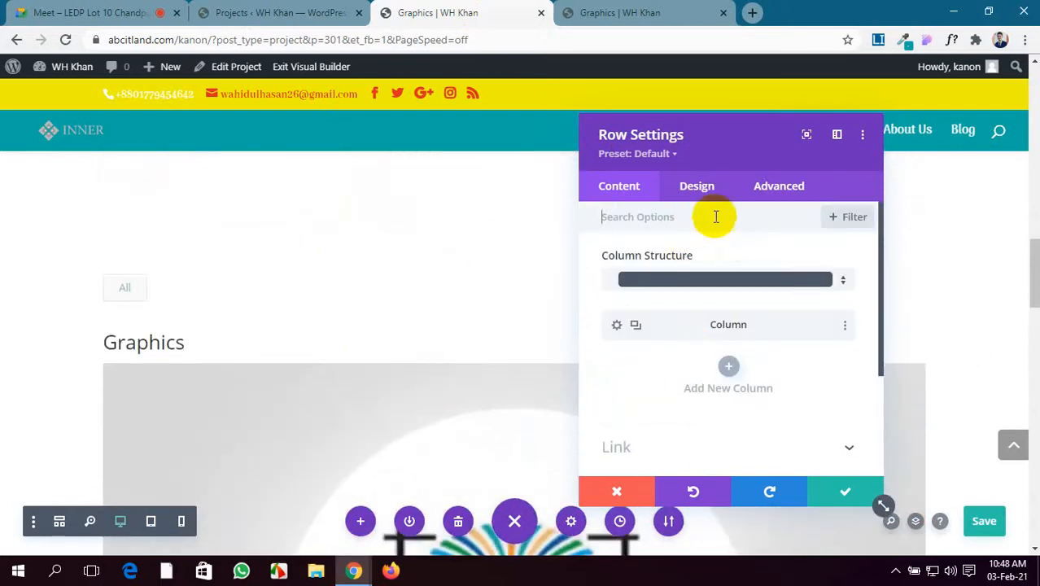
left_click(277, 13)
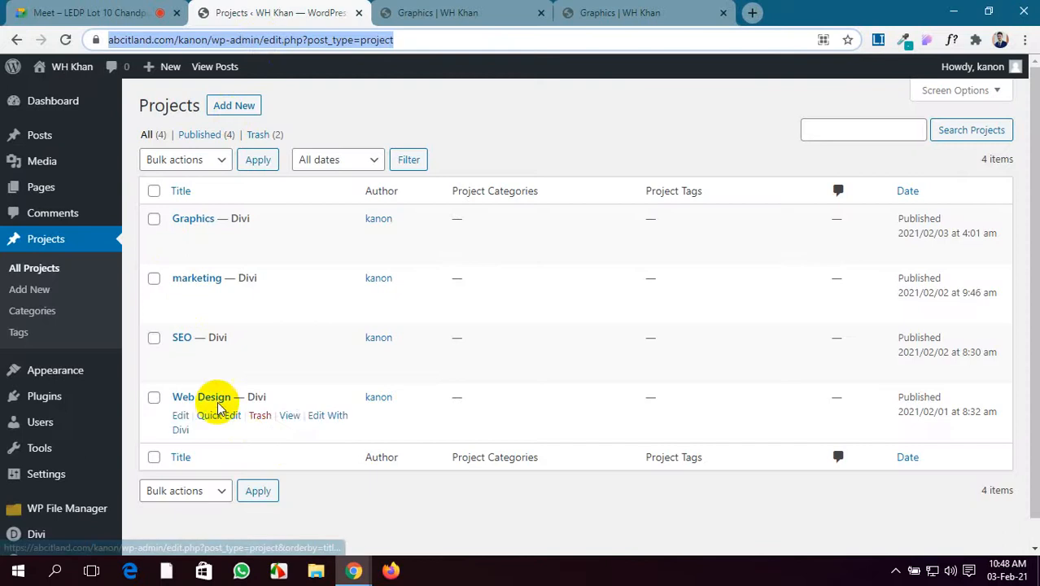
middle_click(236, 107)
Step: Publish project-02 with the interior room photo as its featured image
middle_click(238, 108)
middle_click(237, 108)
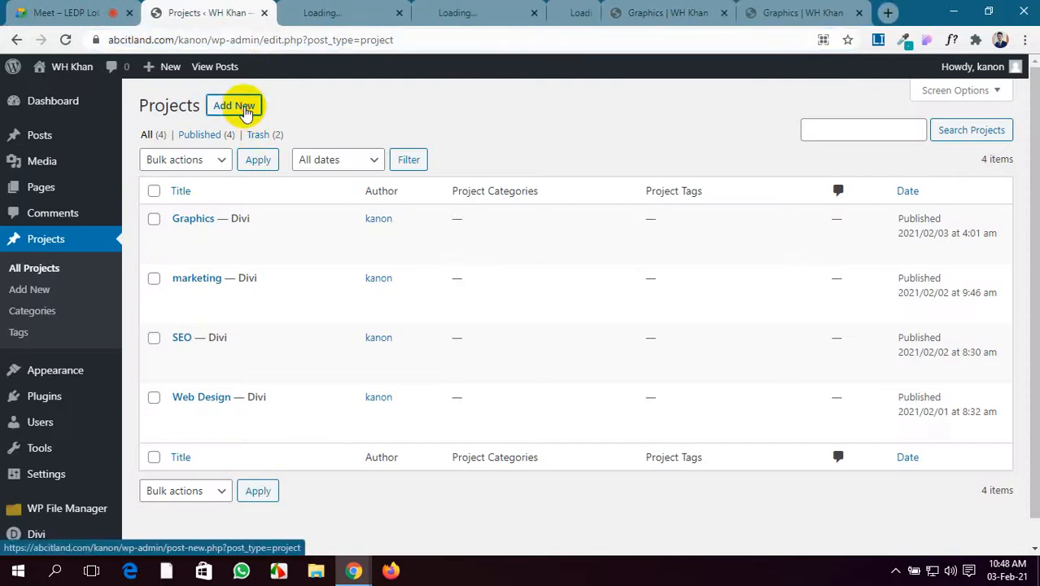
left_click(313, 10)
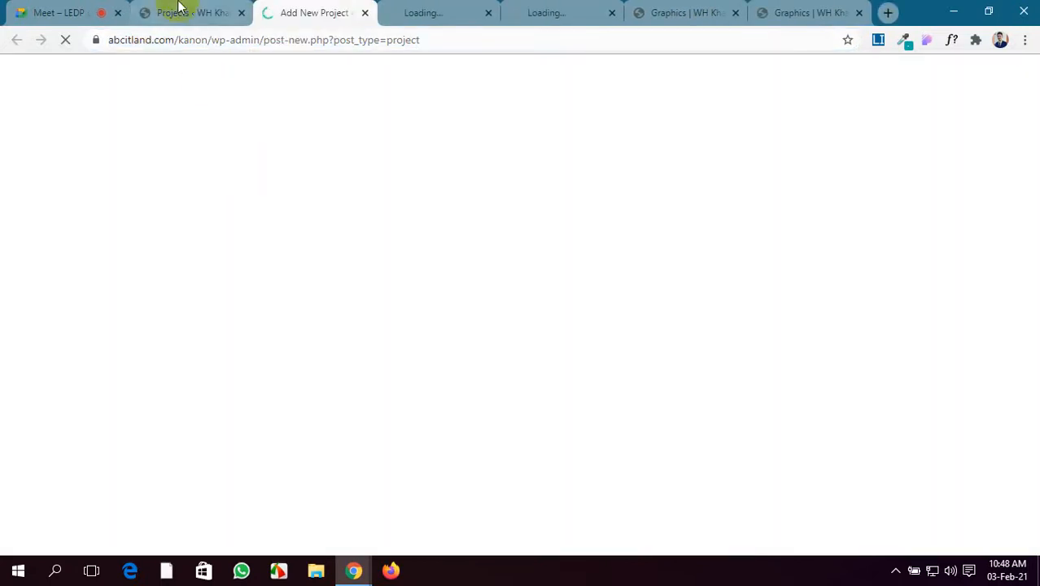
left_click(181, 8)
left_click(322, 10)
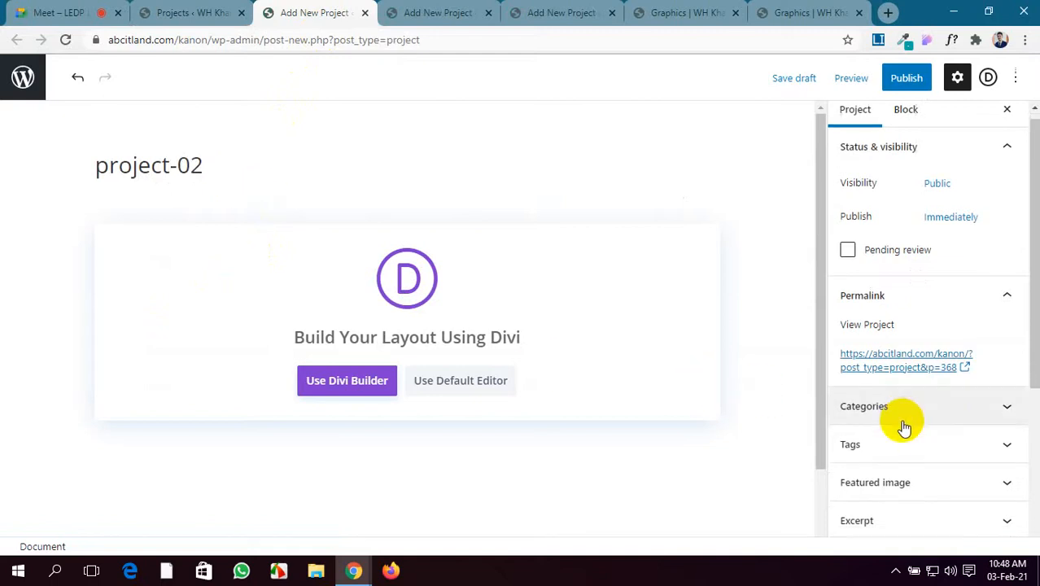
scroll(903, 425, "down", 2)
left_click(908, 348)
left_click(920, 396)
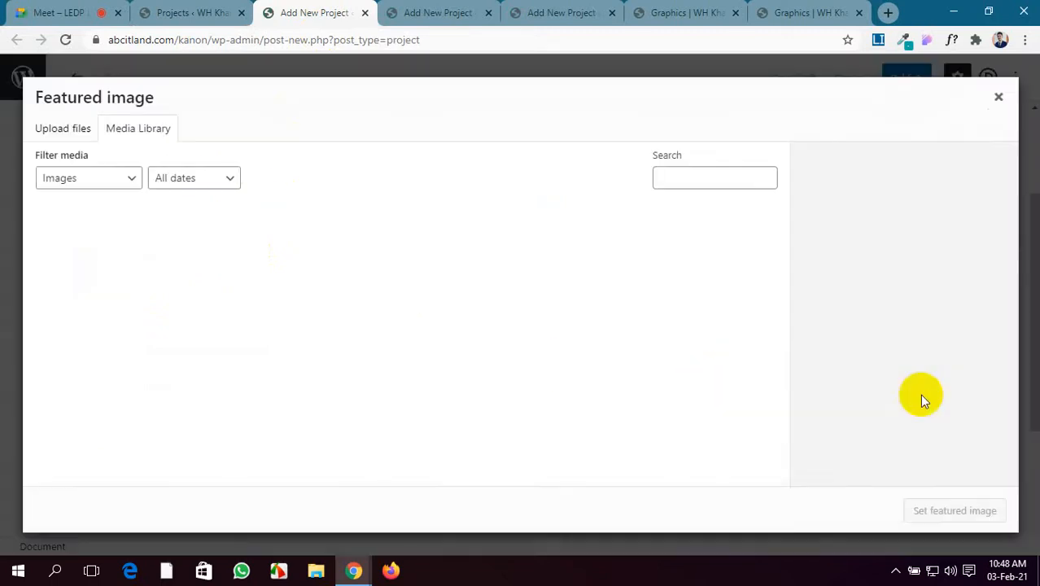
left_click(81, 251)
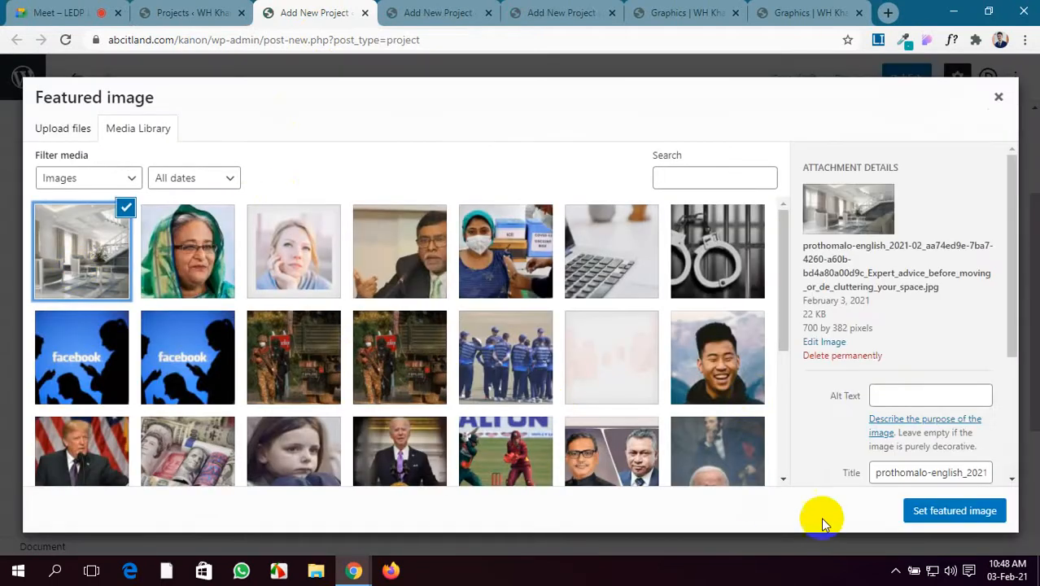
left_click(924, 513)
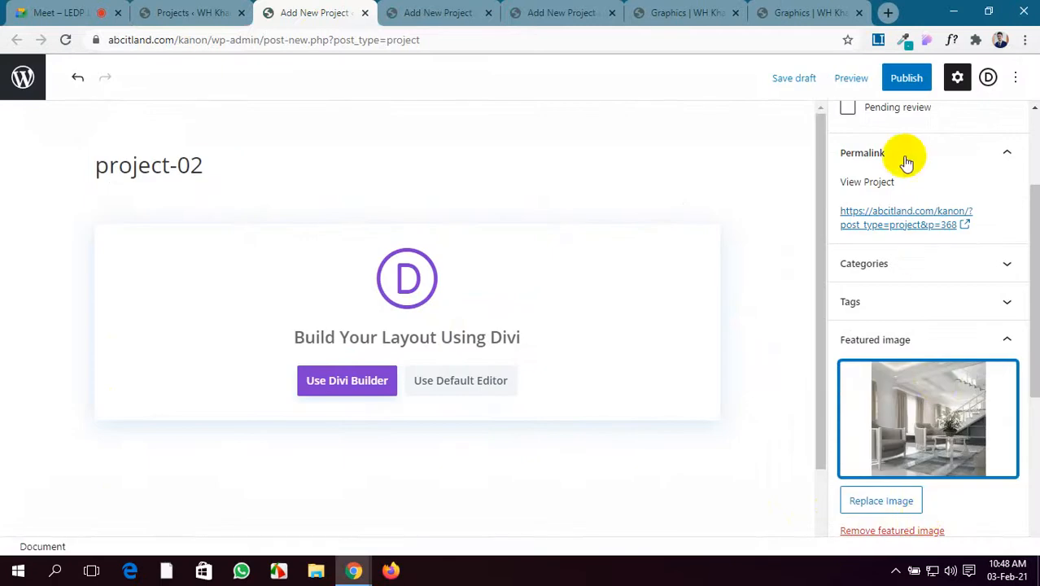
left_click(906, 81)
left_click(904, 83)
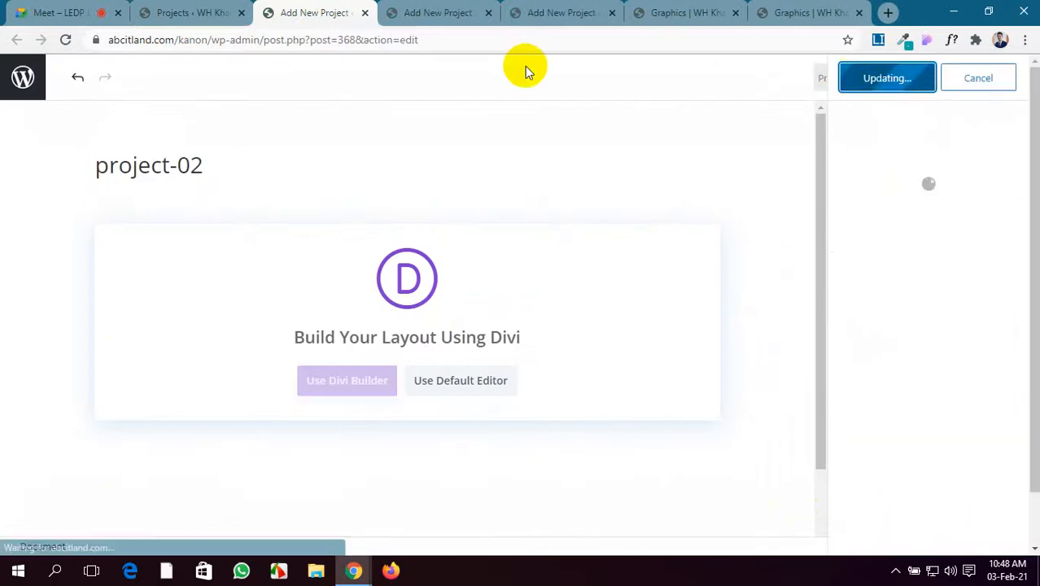
Step: Publish Project-03 with the facebook photo as its featured image
left_click(454, 16)
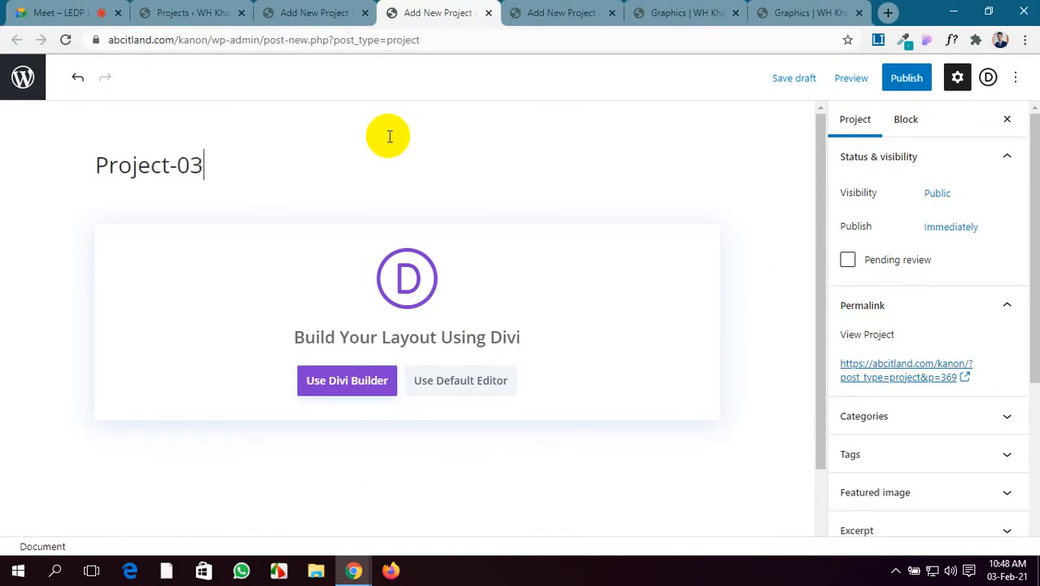
scroll(887, 423, "down", 2)
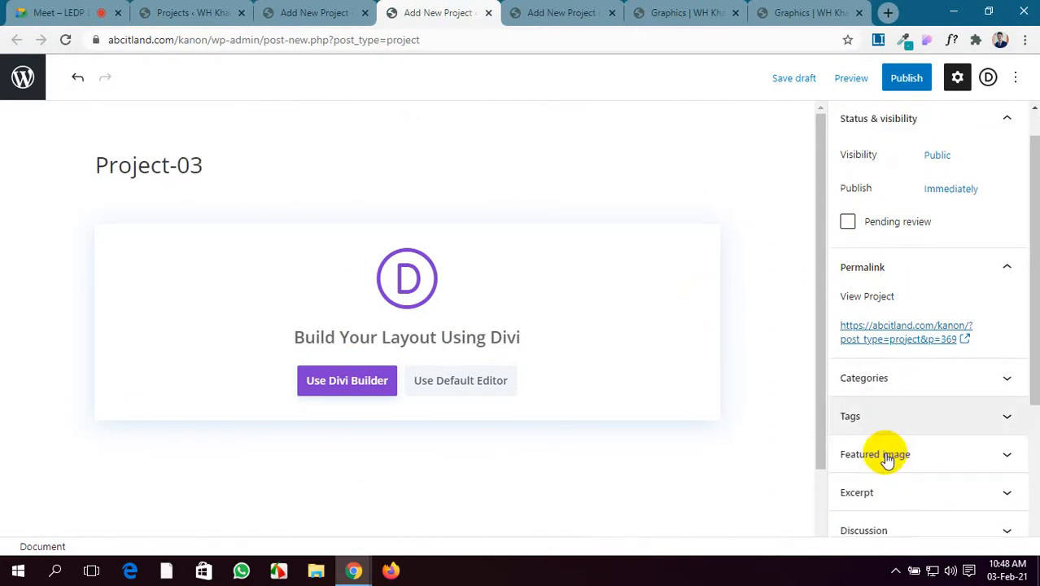
left_click(901, 415)
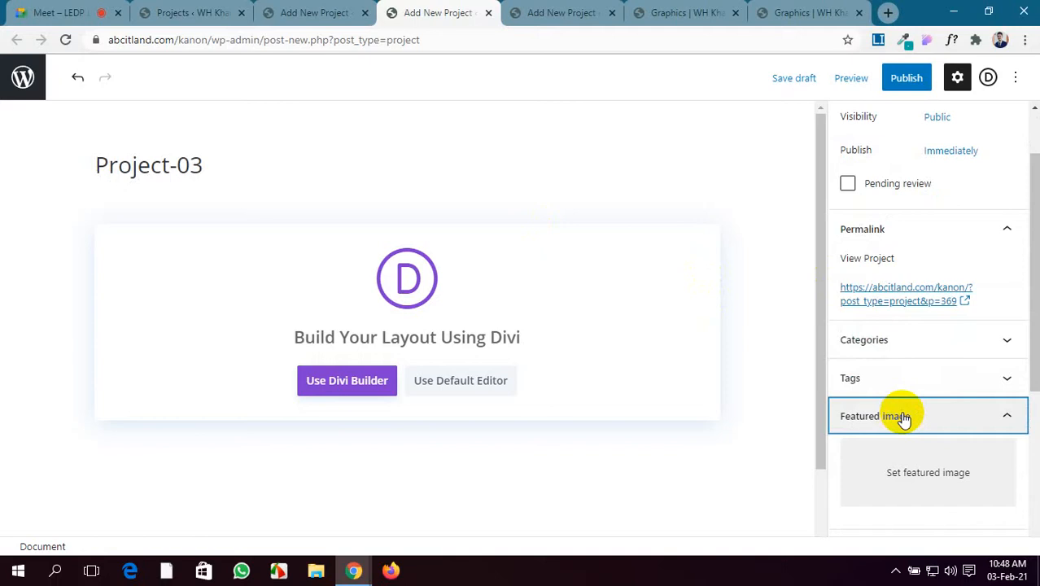
scroll(907, 403, "down", 2)
left_click(889, 315)
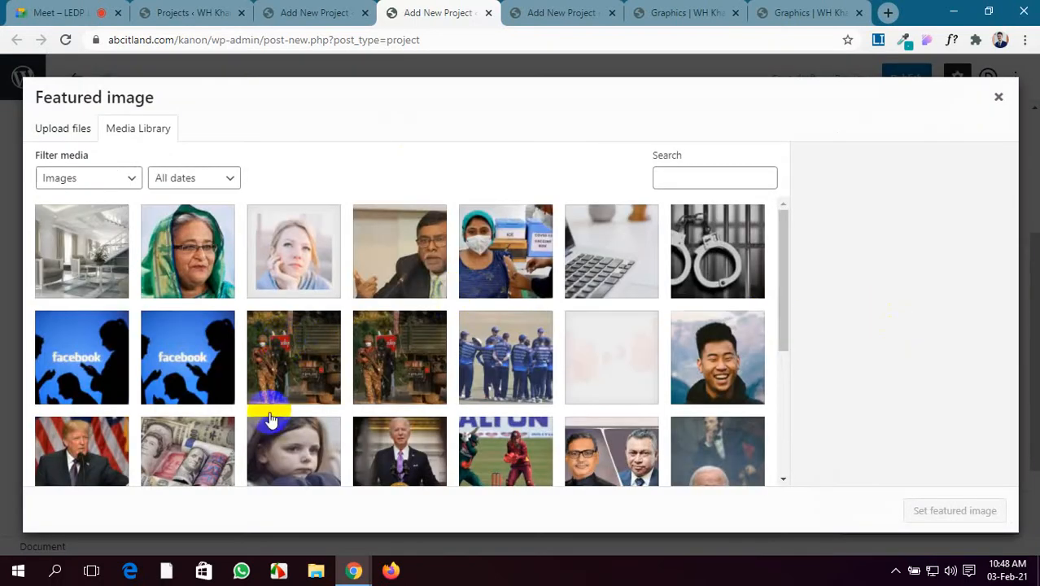
left_click(183, 394)
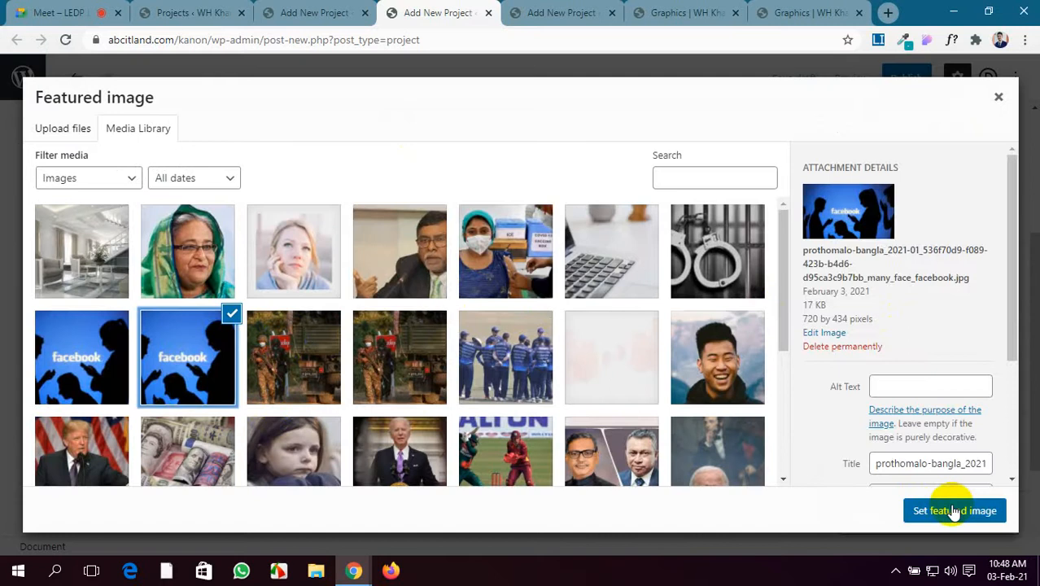
left_click(954, 510)
left_click(902, 77)
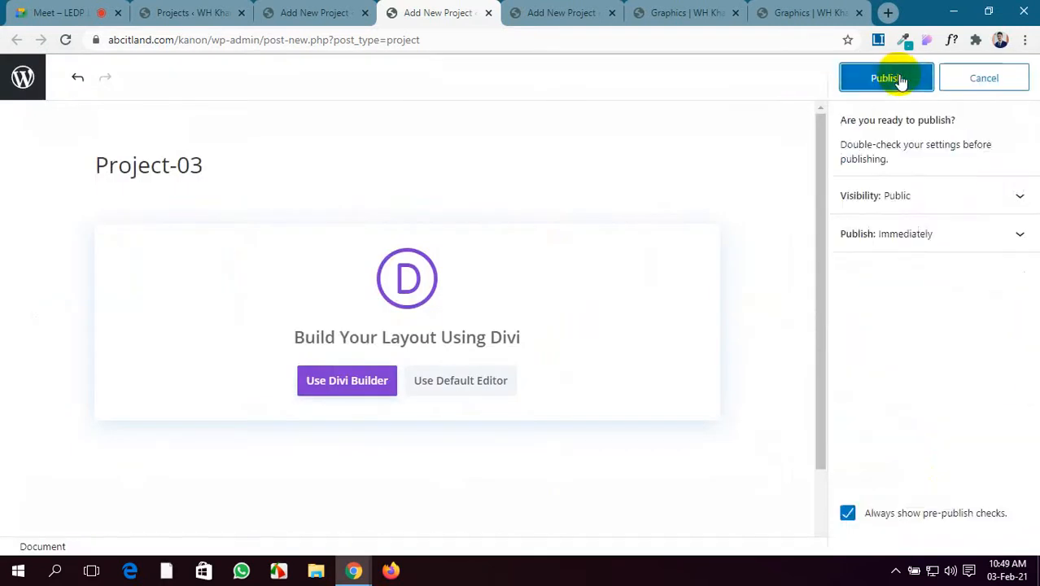
left_click(897, 77)
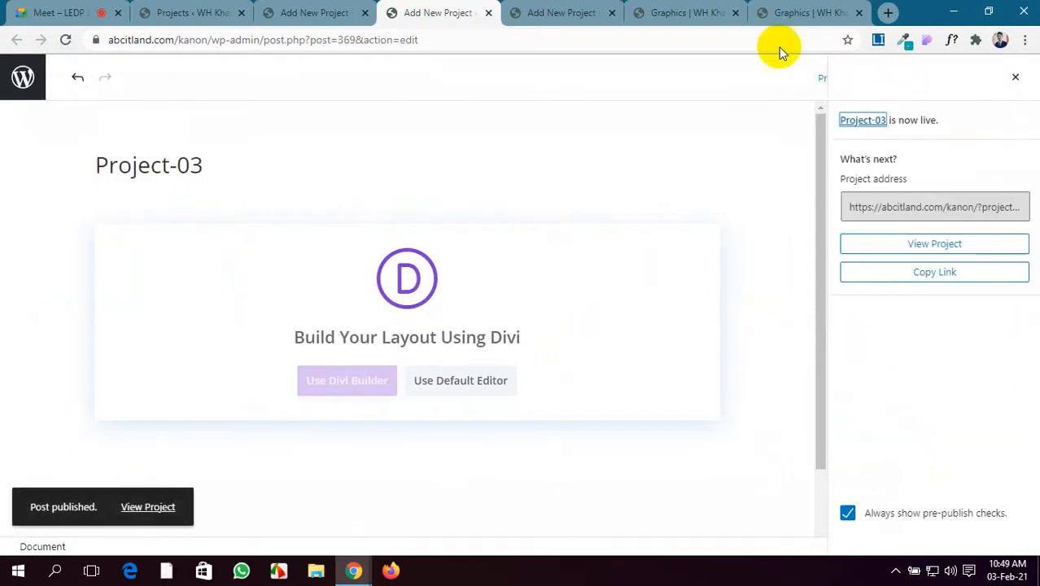
Step: Create and publish 'Project-04' with the cricket photo as its featured image
left_click(542, 6)
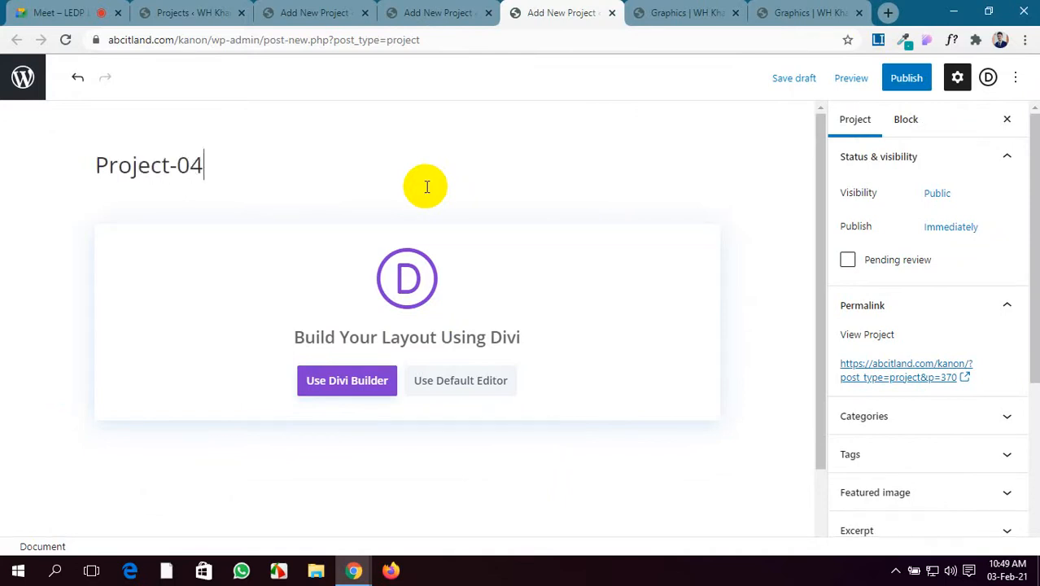
type("Project-04")
scroll(911, 391, "down", 2)
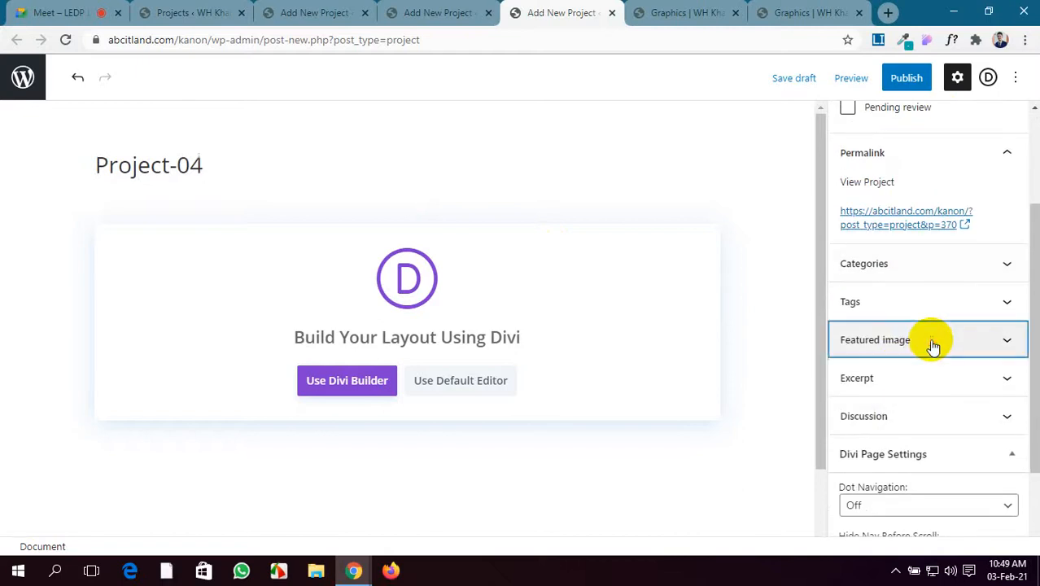
left_click(934, 346)
left_click(935, 402)
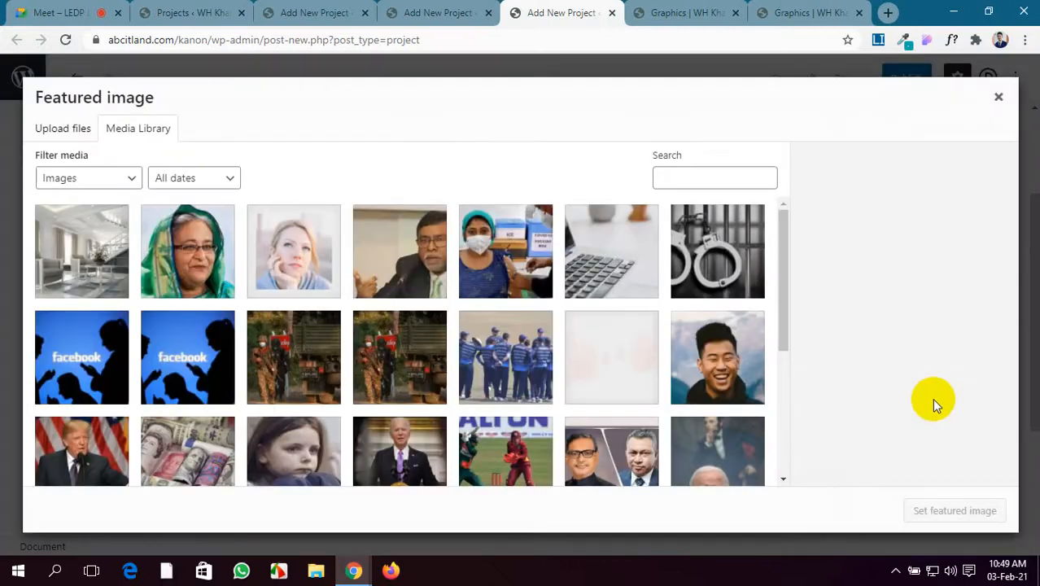
scroll(533, 335, "down", 2)
left_click(530, 332)
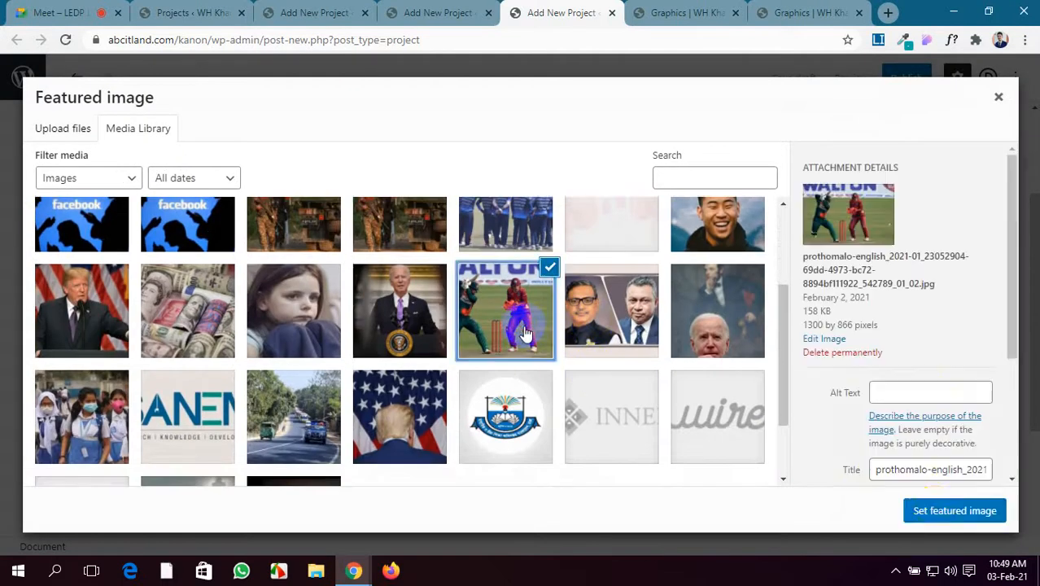
left_click(927, 509)
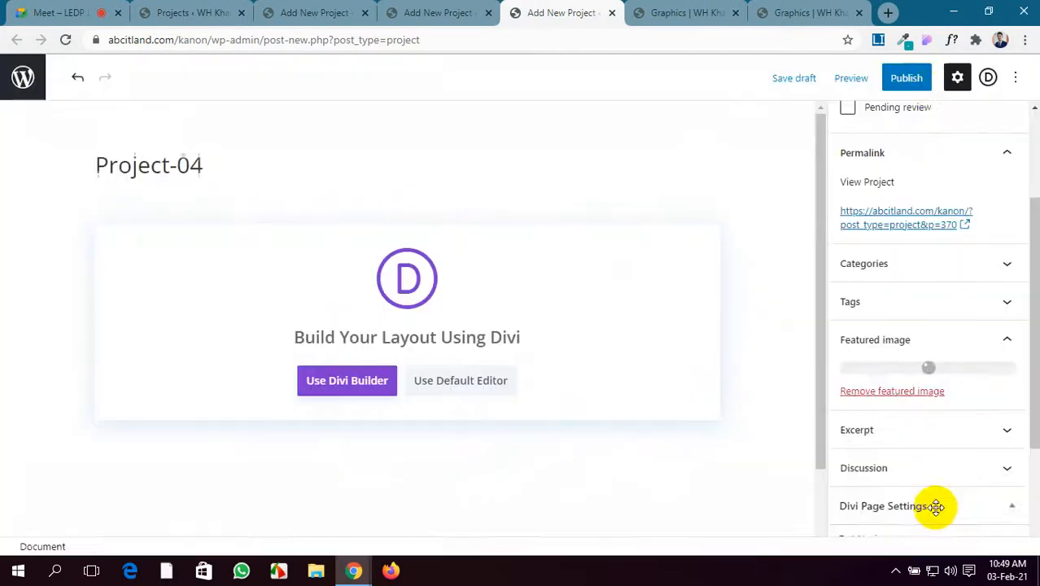
left_click(918, 81)
left_click(917, 87)
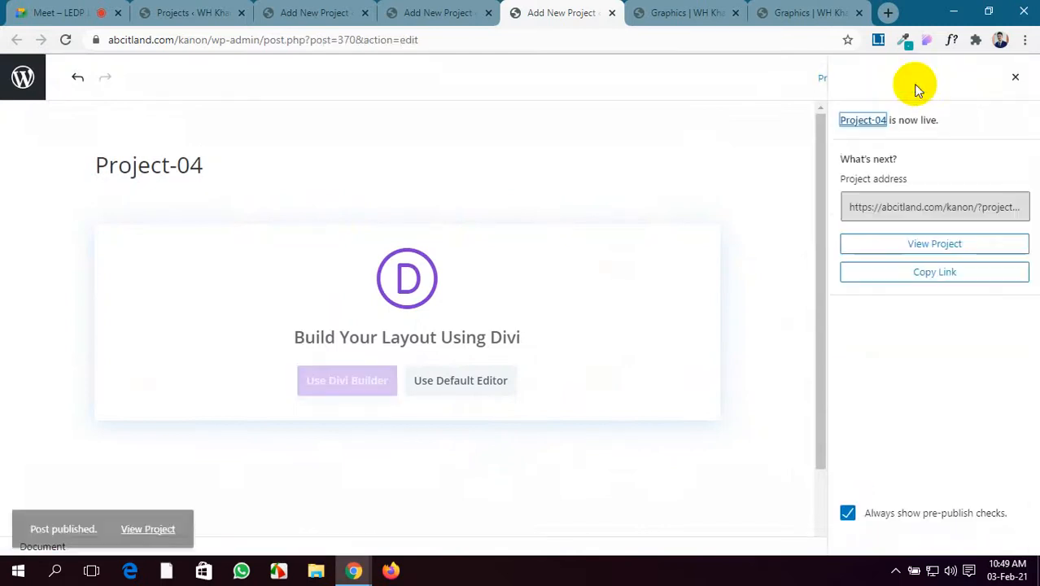
Step: Glance at the project-02 editor and Projects list, then return to a published project
left_click(334, 10)
left_click(210, 10)
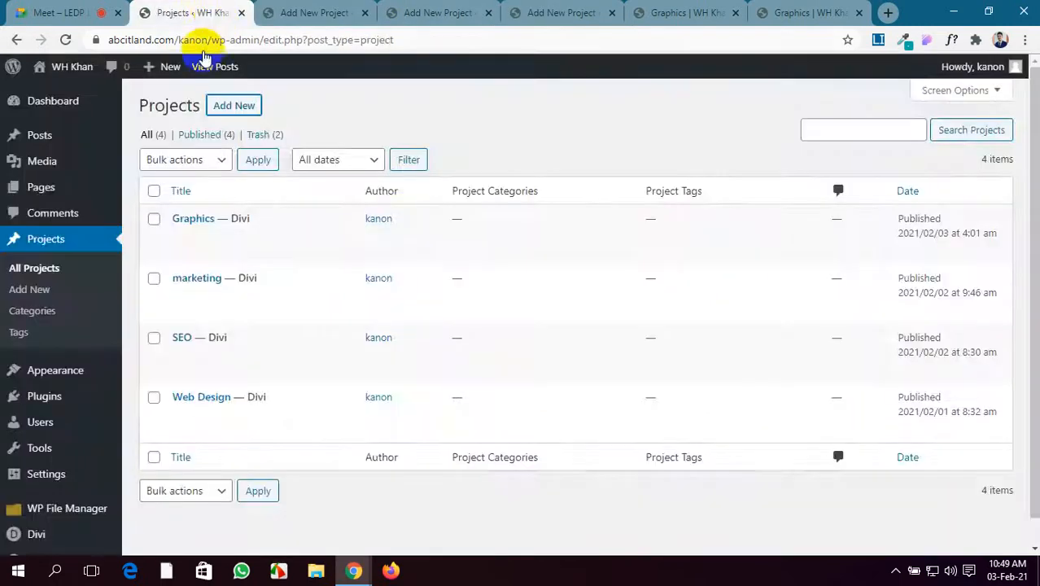
left_click(302, 13)
Step: Close the finished project tabs and reload the Graphics page in the builder
left_click(365, 13)
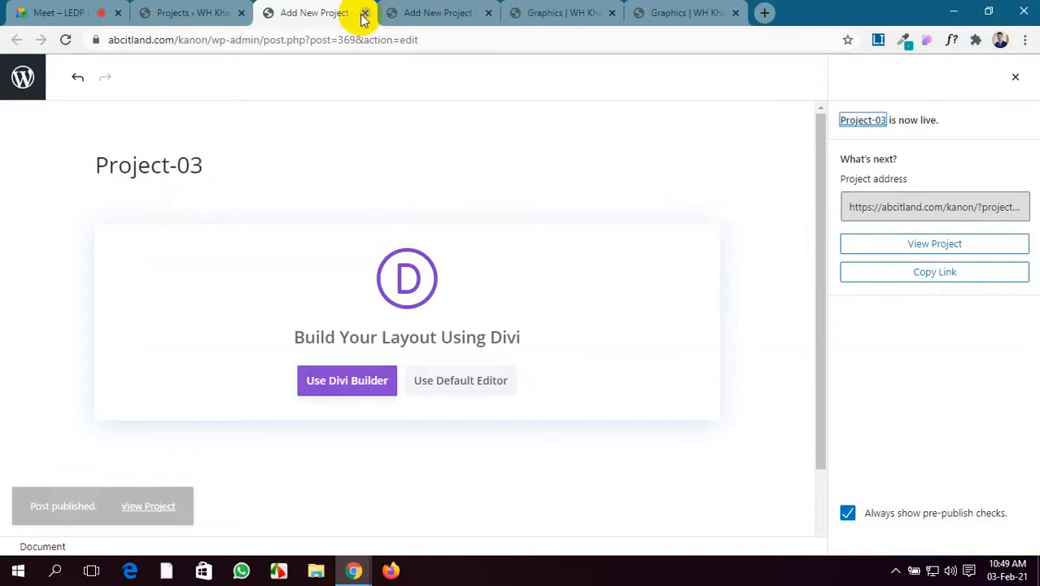
left_click(364, 13)
left_click(363, 13)
left_click(323, 9)
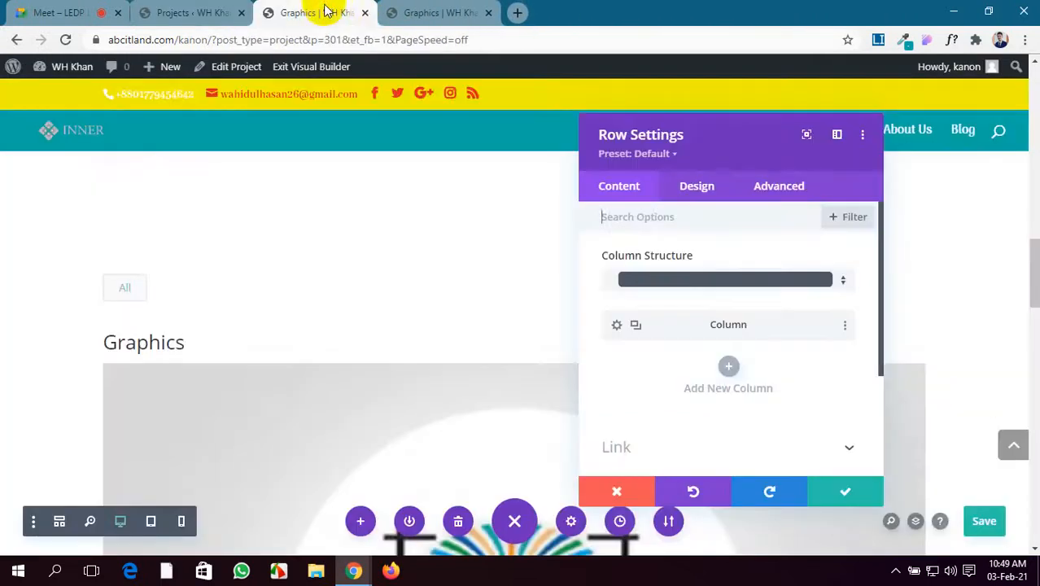
left_click(65, 39)
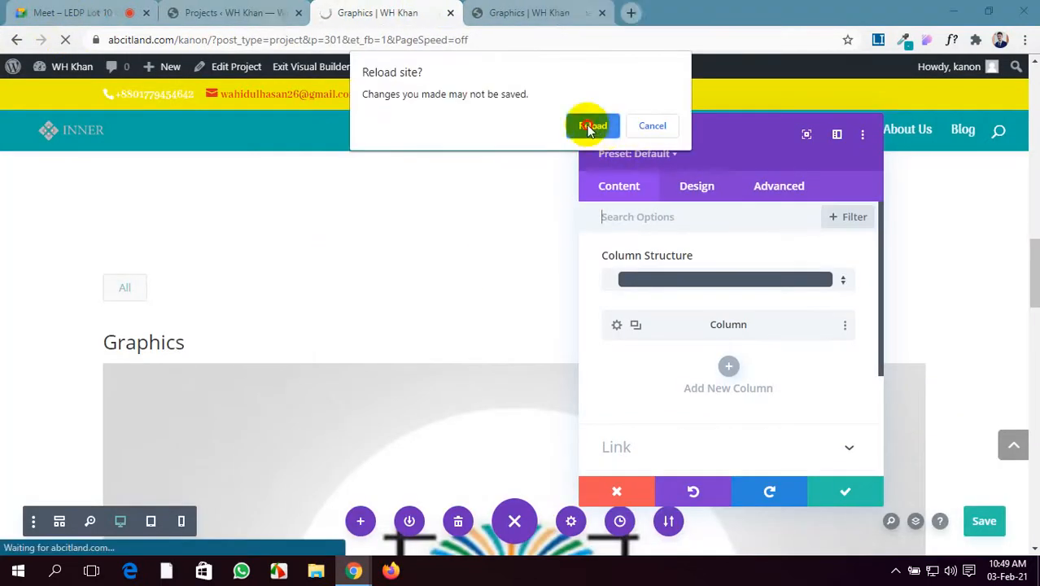
left_click(592, 128)
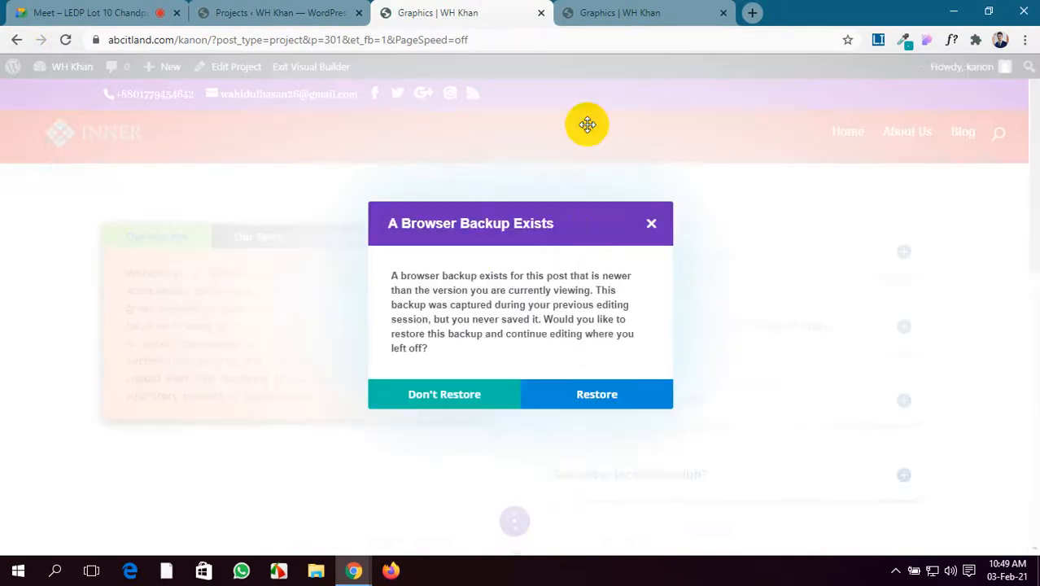
Step: Restore the browser backup of unsaved edits and scroll through the portfolio showing the new projects
left_click(566, 399)
scroll(464, 395, "down", 6)
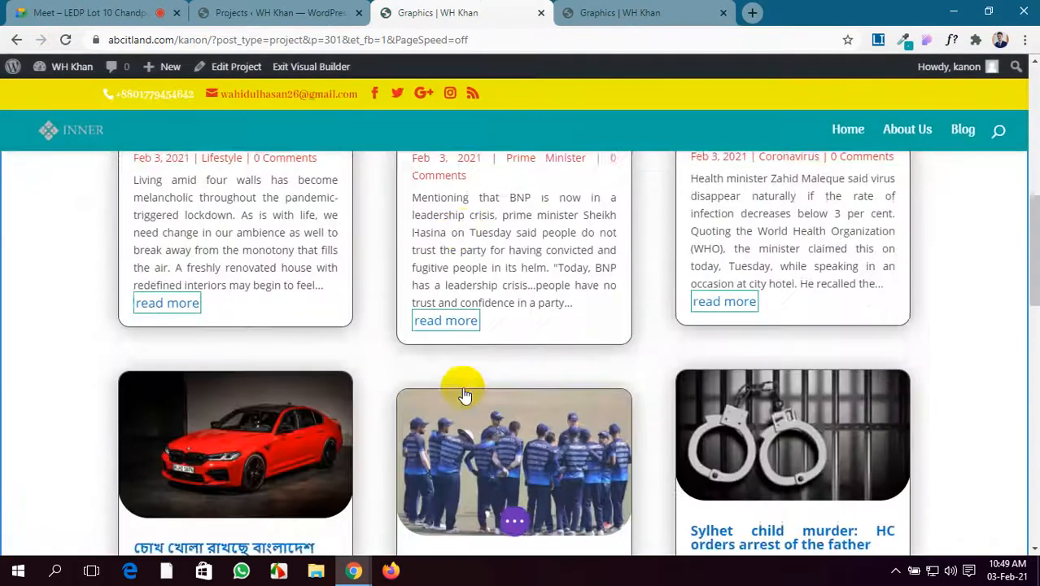
scroll(464, 395, "down", 12)
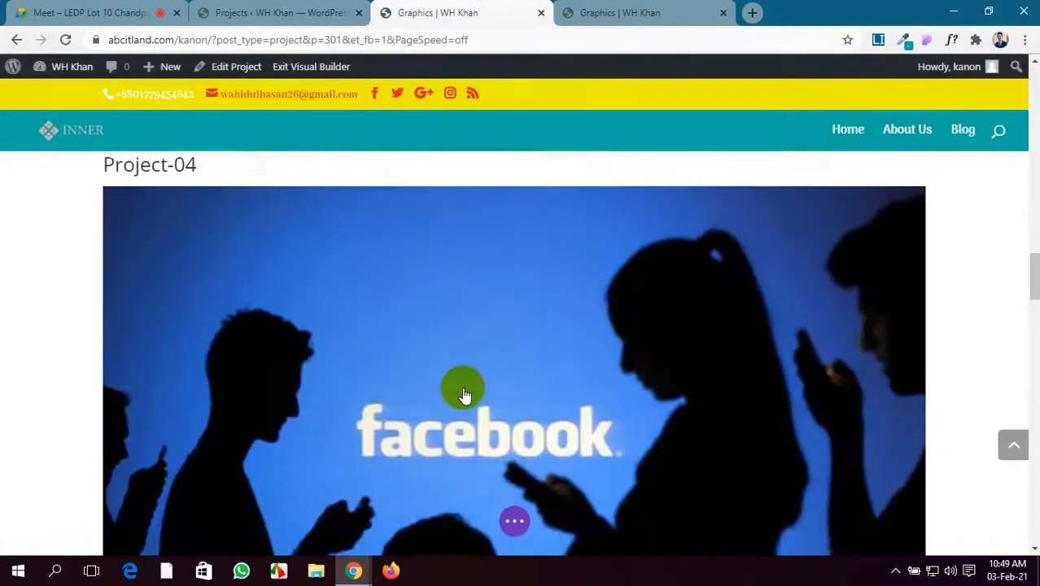
scroll(464, 394, "down", 15)
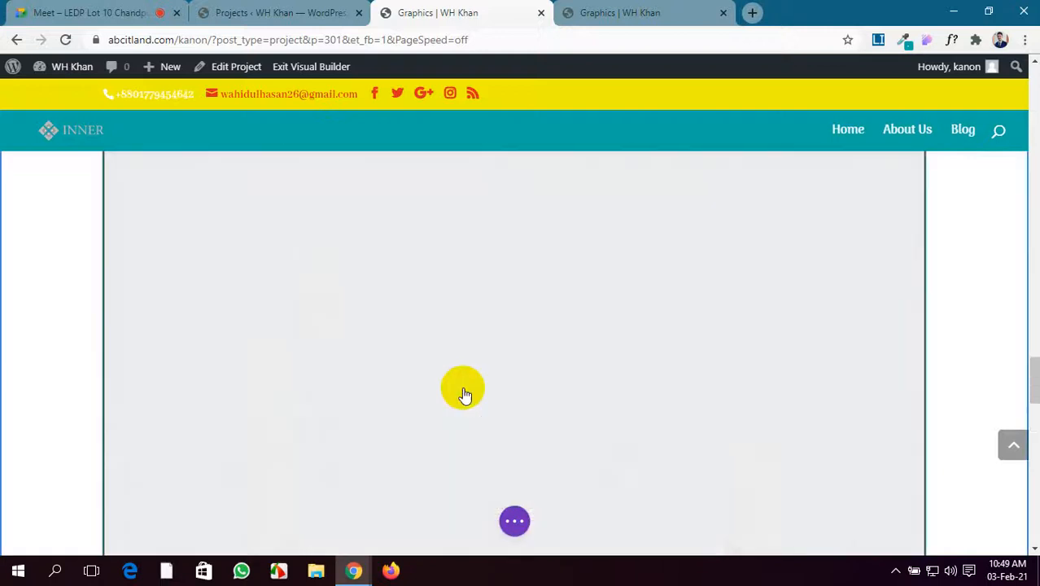
scroll(463, 395, "down", 15)
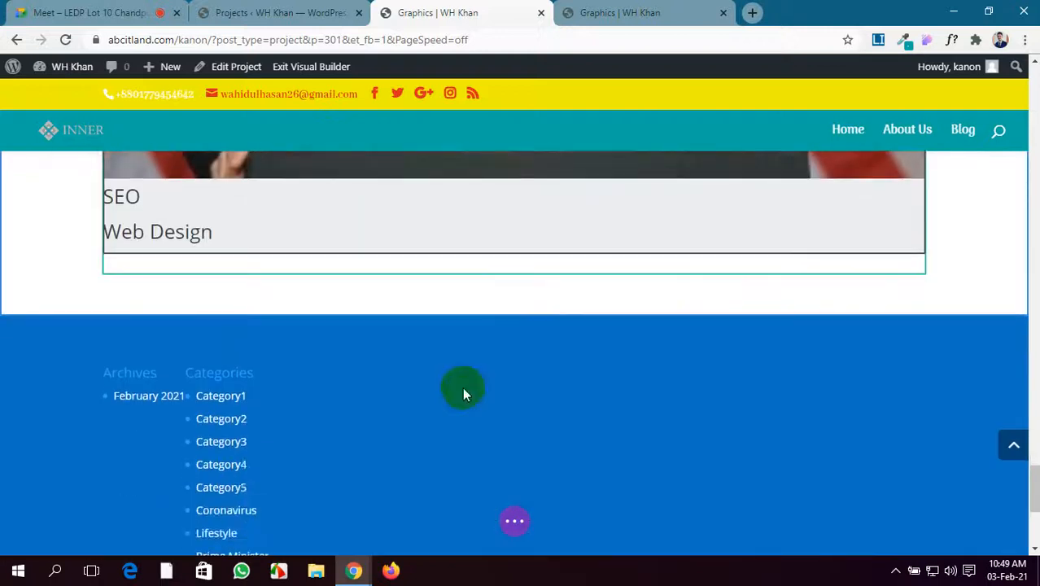
scroll(463, 394, "up", 20)
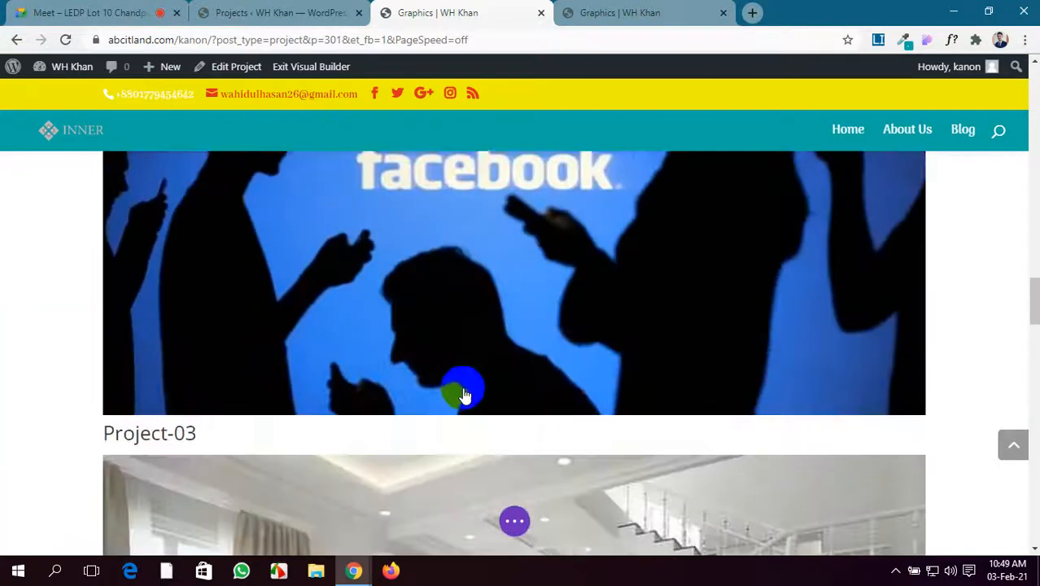
scroll(464, 394, "down", 5)
scroll(464, 394, "up", 3)
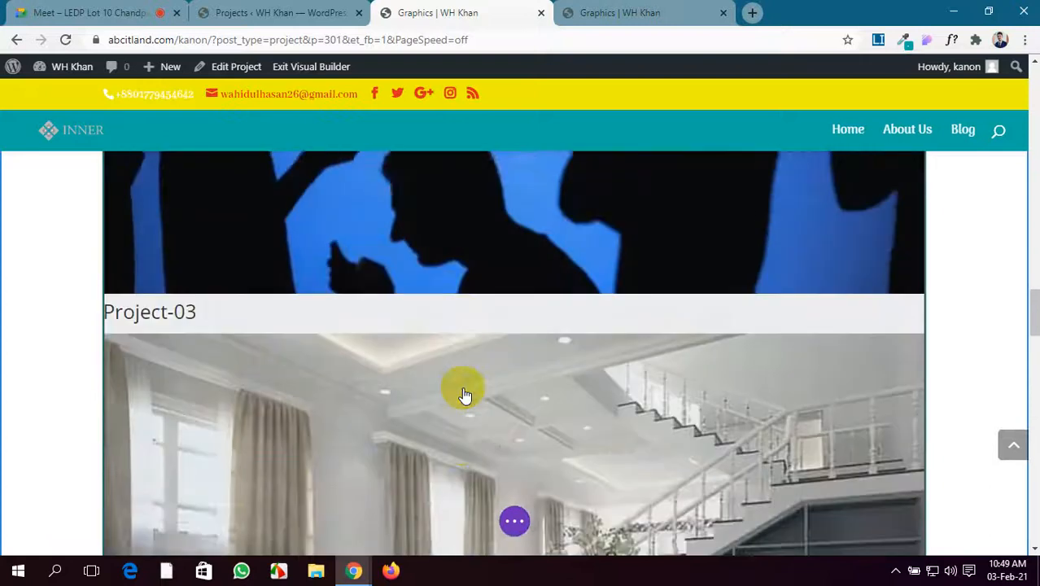
scroll(464, 395, "down", 12)
scroll(464, 395, "up", 1)
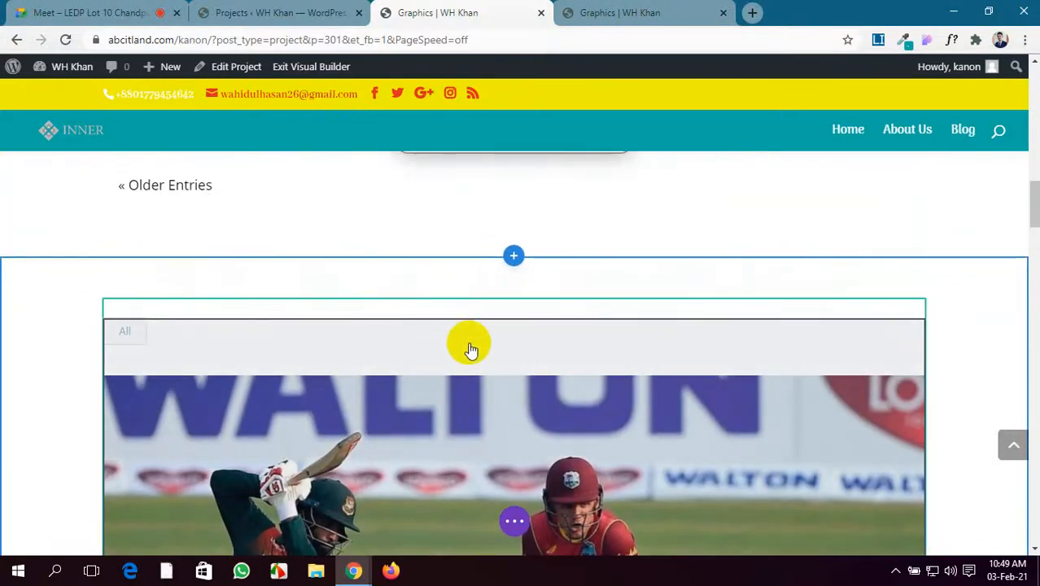
Step: Set the portfolio Post Count to 4, trying then clearing the kanon category filter
left_click(476, 356)
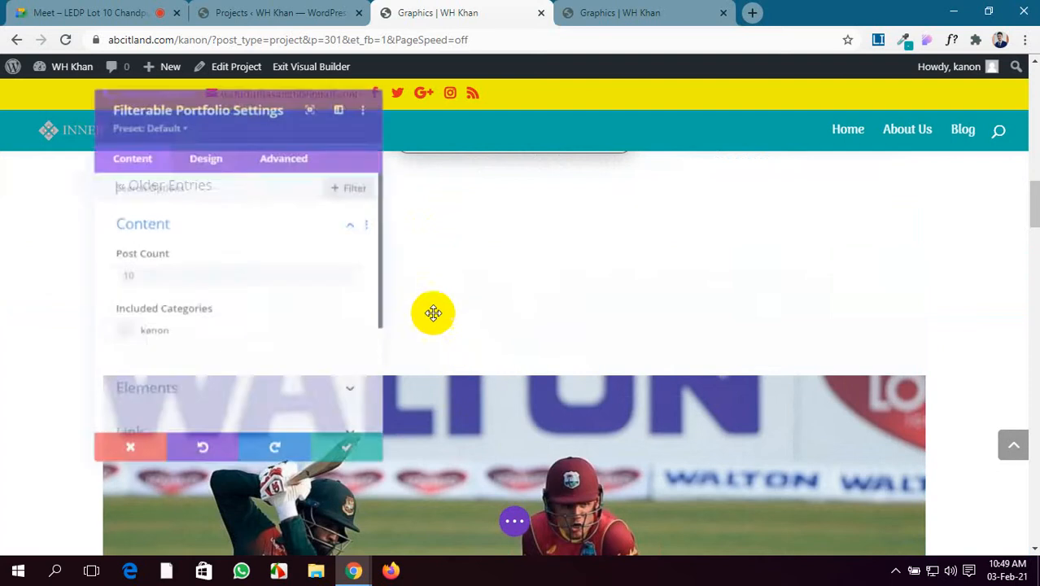
left_click(185, 277)
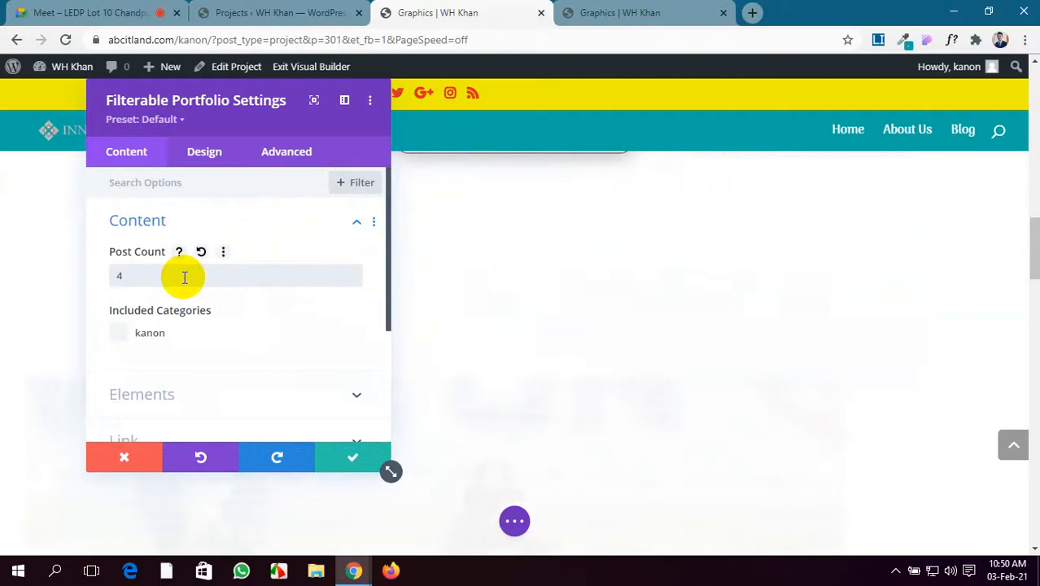
scroll(185, 277, "down", 1)
scroll(185, 278, "down", 2)
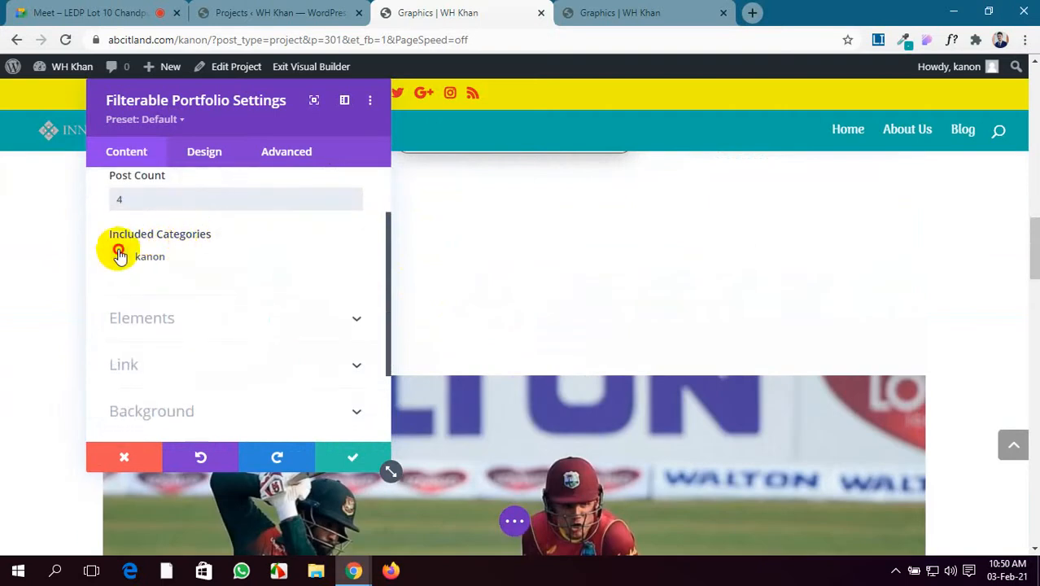
left_click(119, 252)
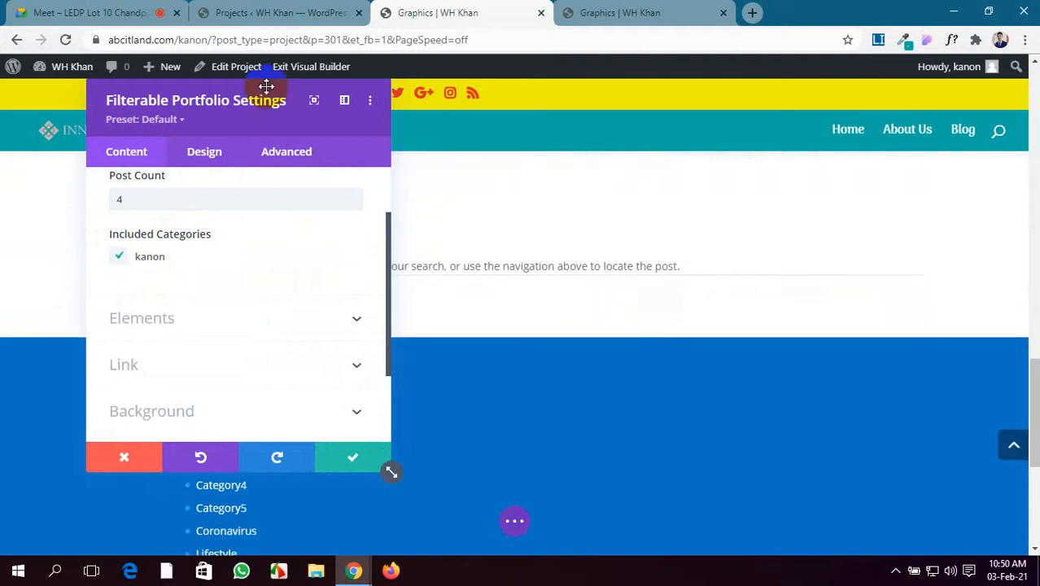
left_click_drag(267, 113, 781, 157)
scroll(390, 279, "up", 3)
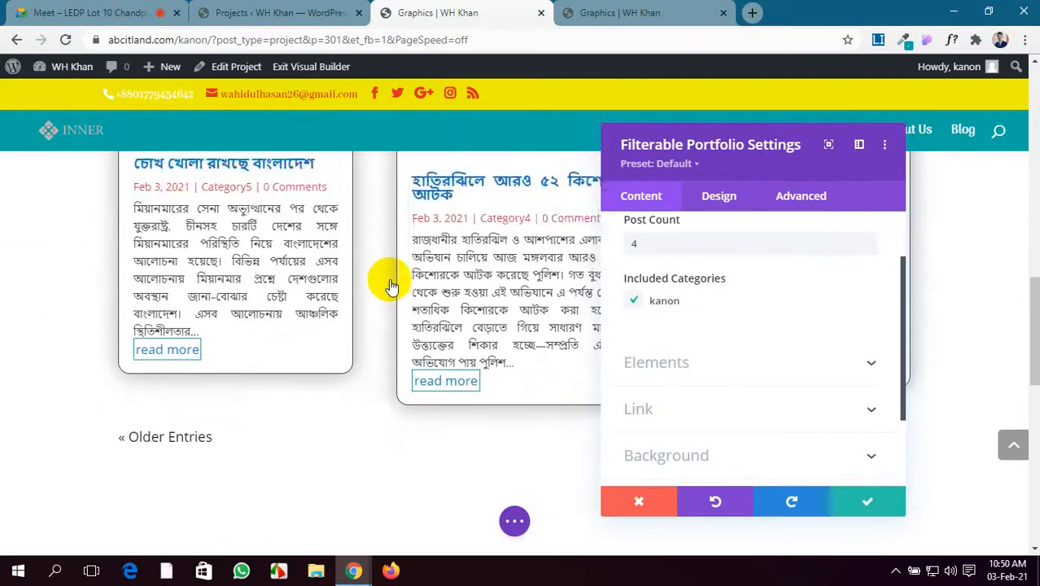
left_click(633, 302)
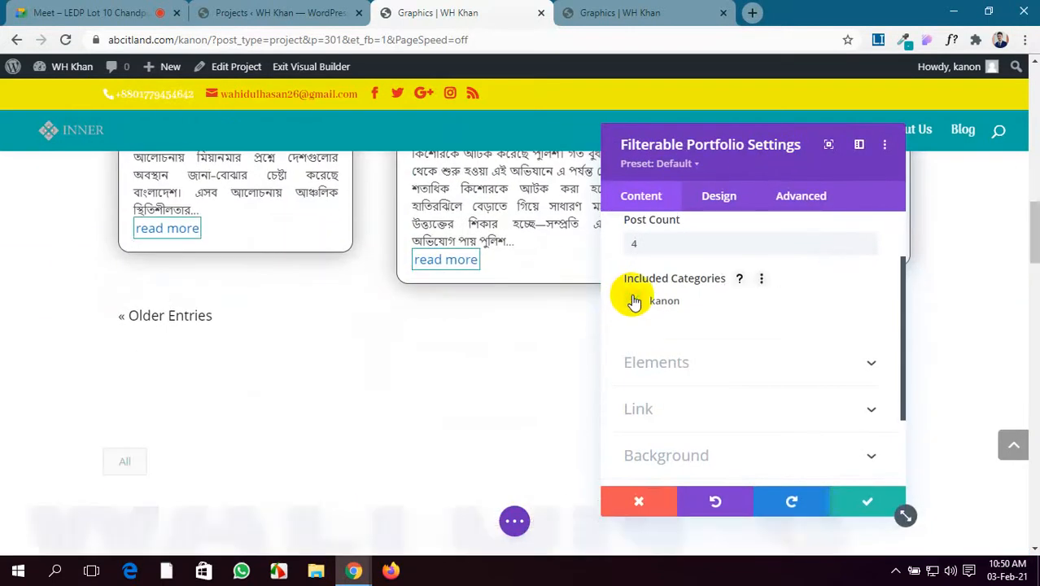
scroll(777, 309, "down", 2)
Step: Toggle Show Title off and back on in the portfolio's element options
left_click(781, 288)
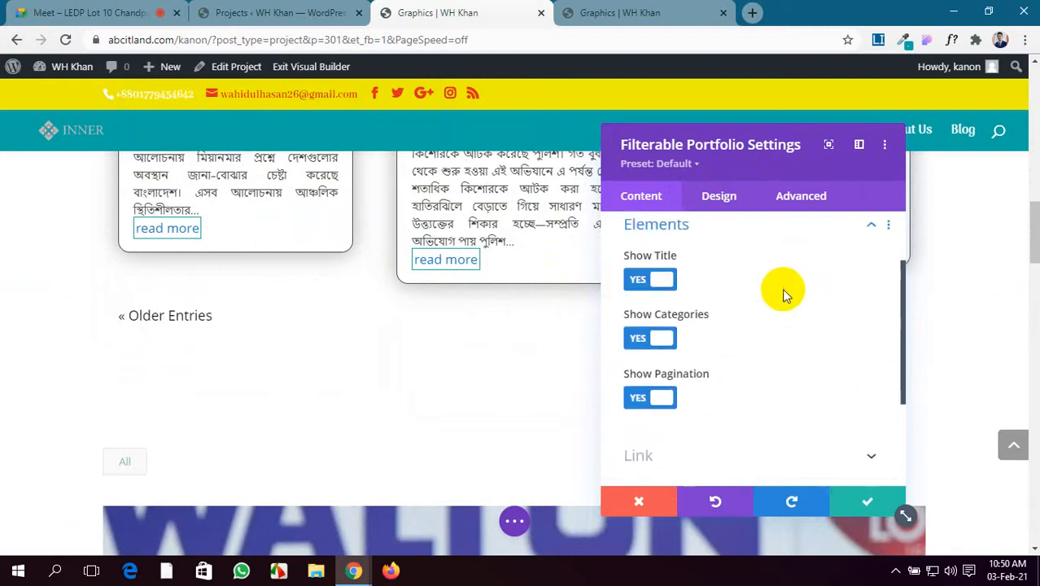
scroll(471, 348, "down", 2)
scroll(472, 347, "down", 8)
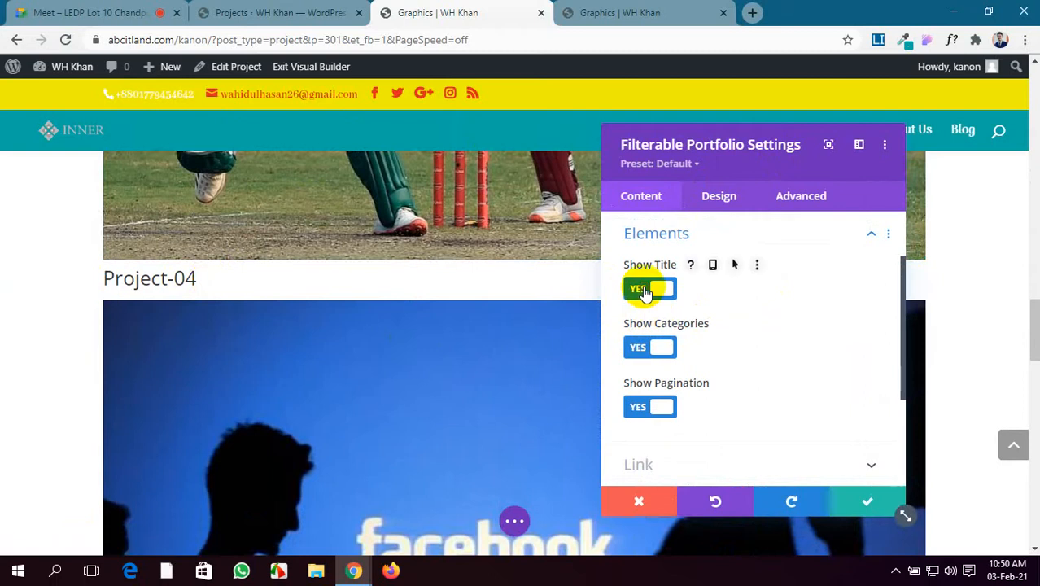
left_click(643, 290)
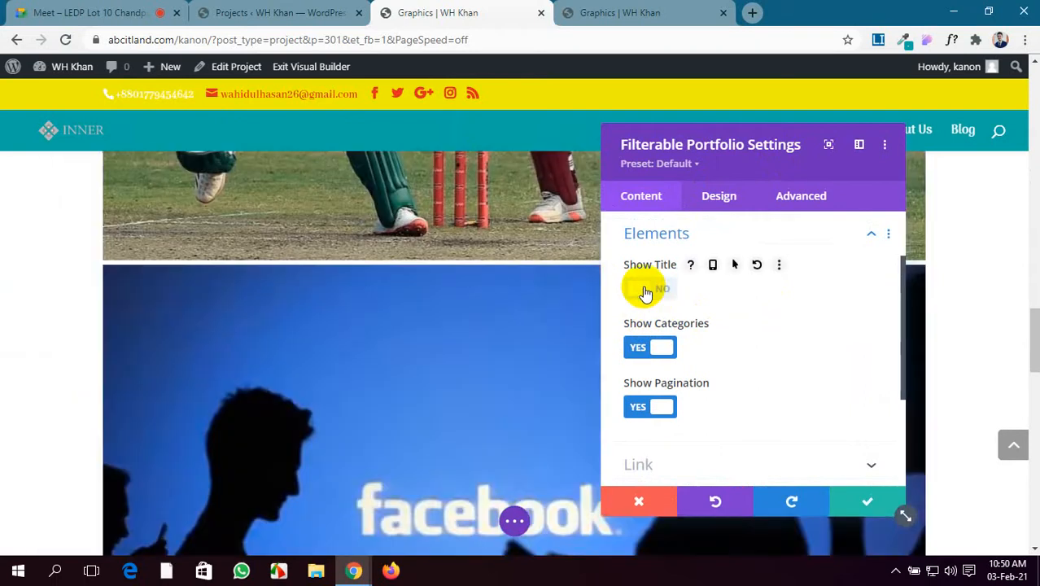
left_click(643, 291)
scroll(448, 394, "down", 7)
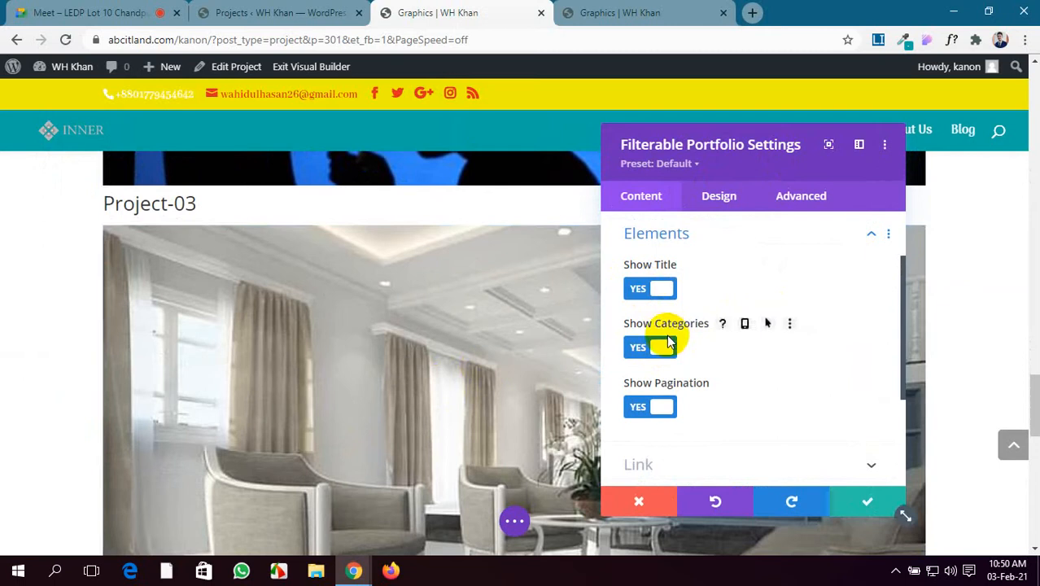
scroll(668, 342, "down", 2)
scroll(667, 340, "up", 3)
scroll(666, 346, "down", 3)
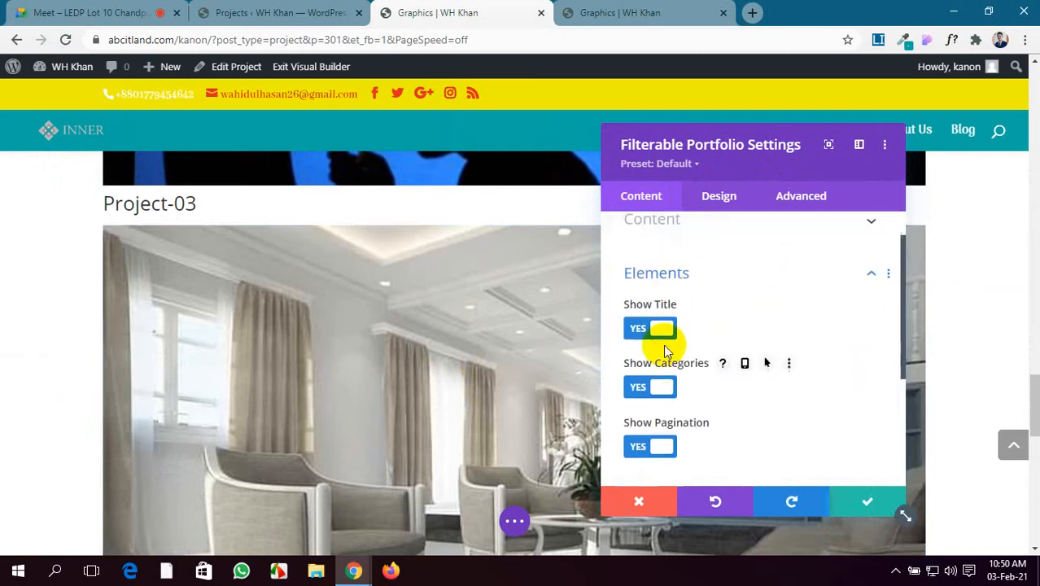
Step: Try a grey #707070 module background, then remove it again
left_click(716, 306)
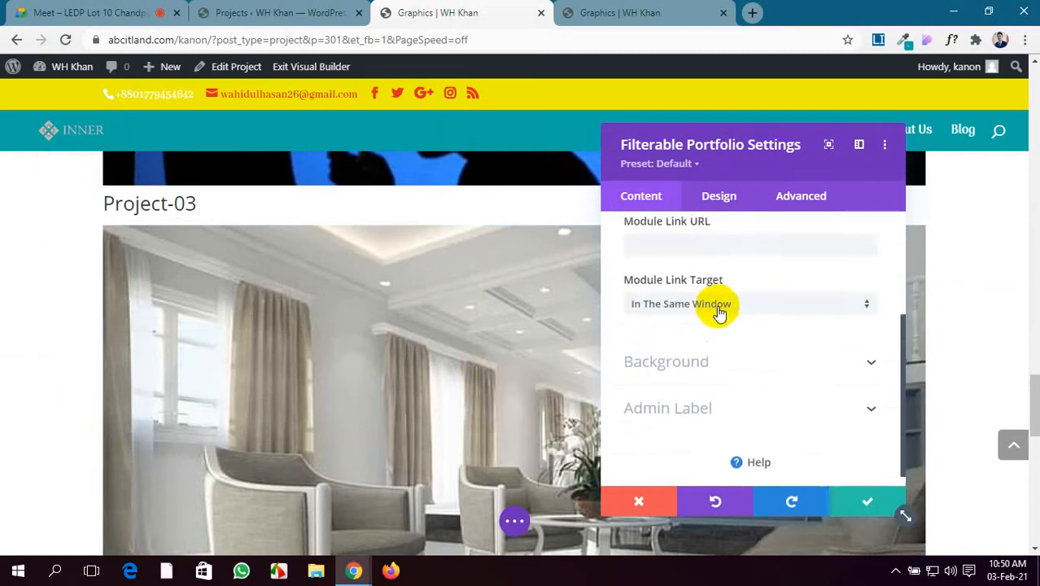
scroll(711, 310, "down", 1)
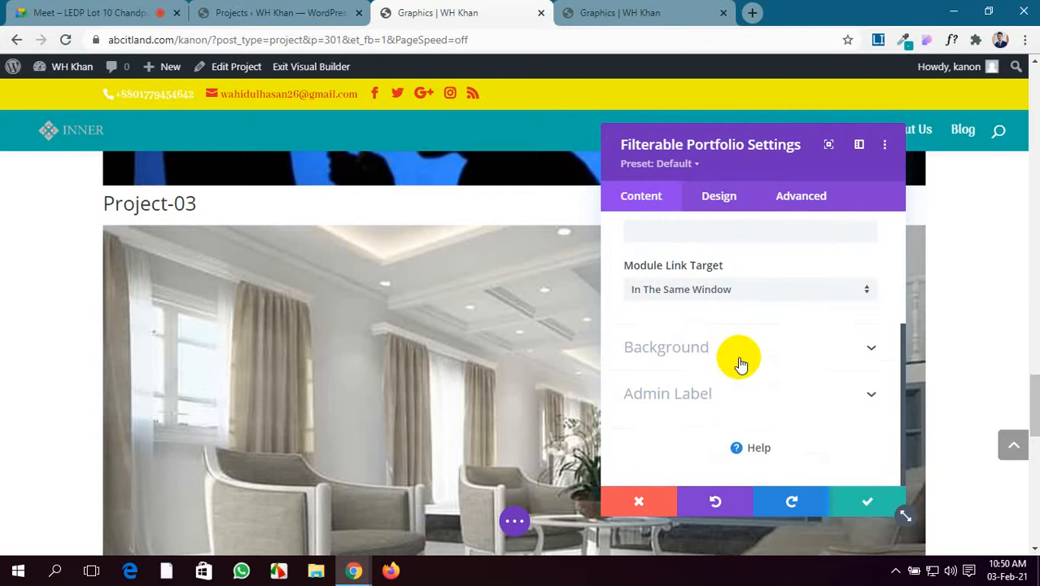
left_click(740, 366)
left_click(745, 379)
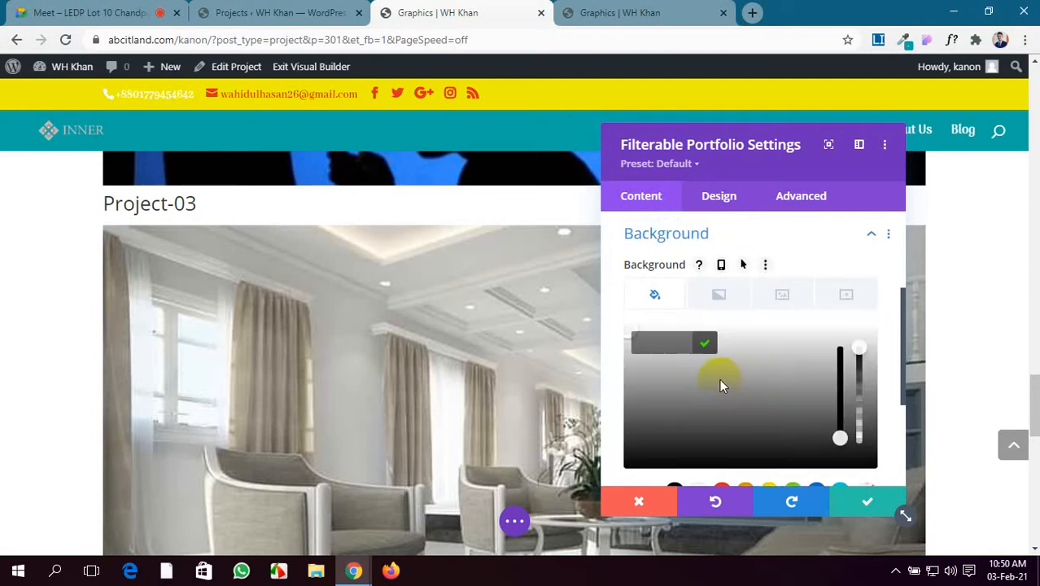
left_click(705, 407)
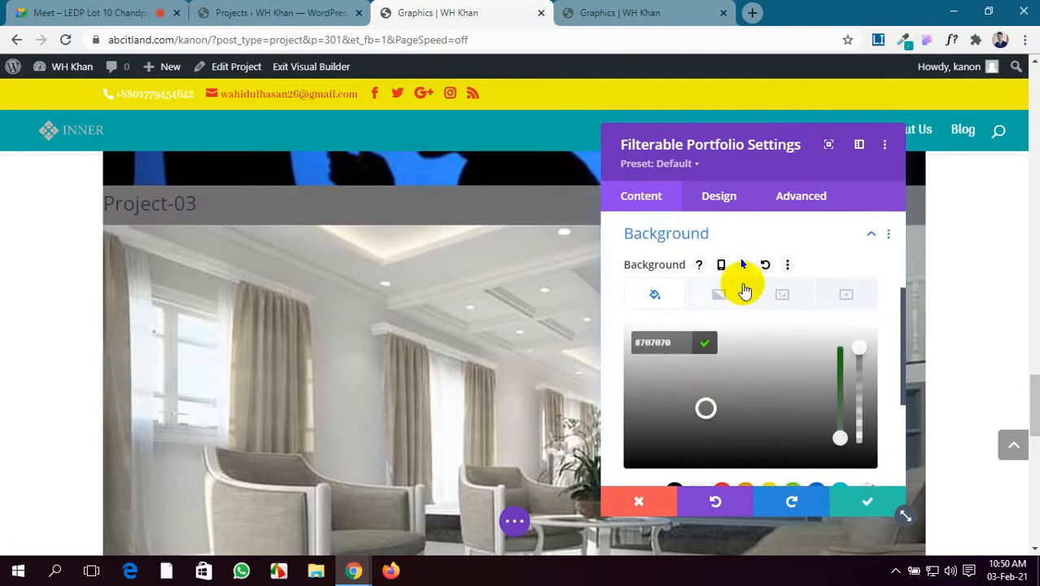
left_click(763, 267)
scroll(741, 358, "down", 5)
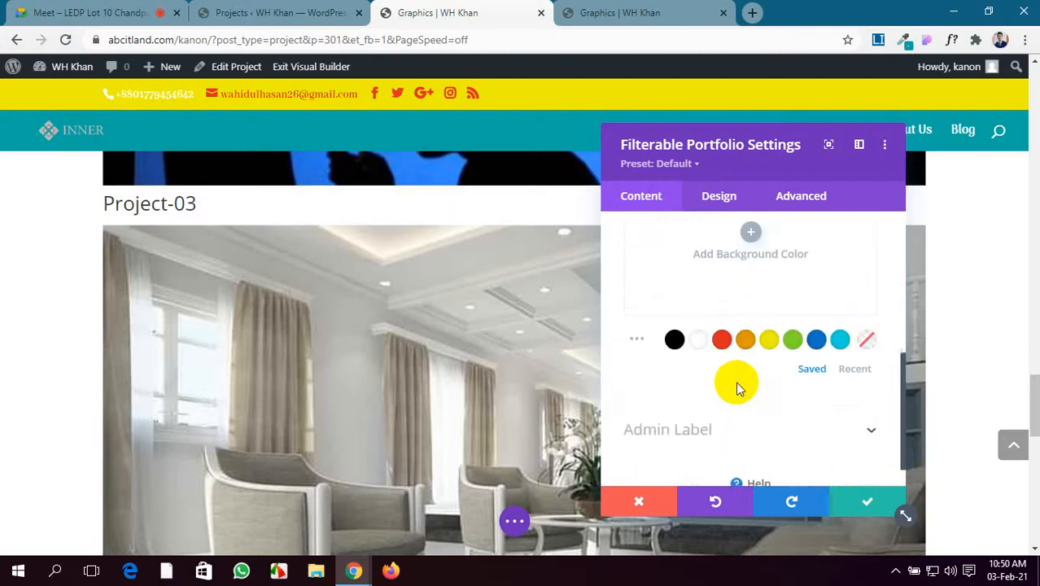
left_click(736, 201)
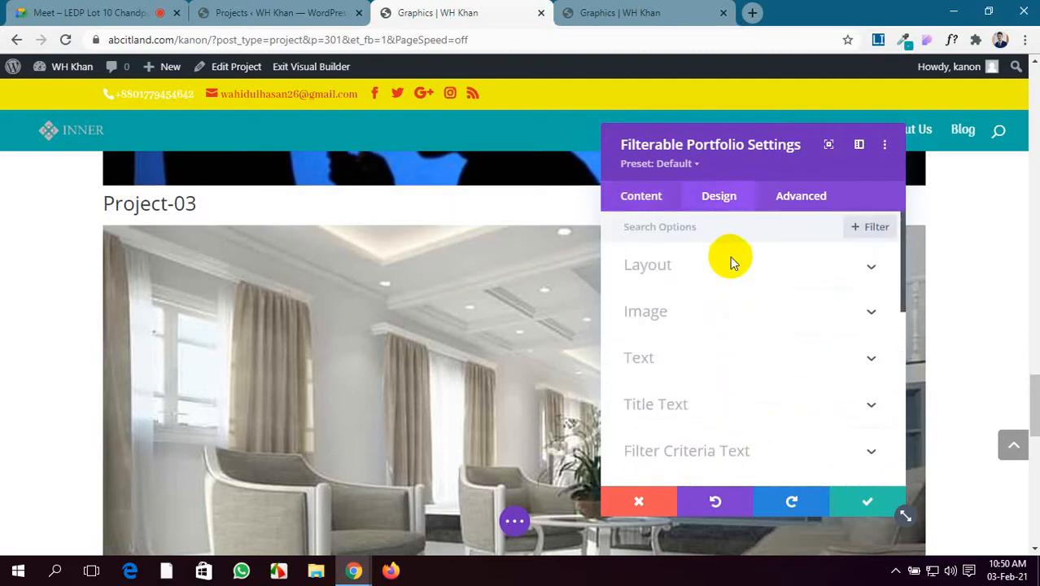
Step: Switch the portfolio to a Grid layout, save the module, and expand the page settings bar
left_click(736, 265)
left_click(722, 324)
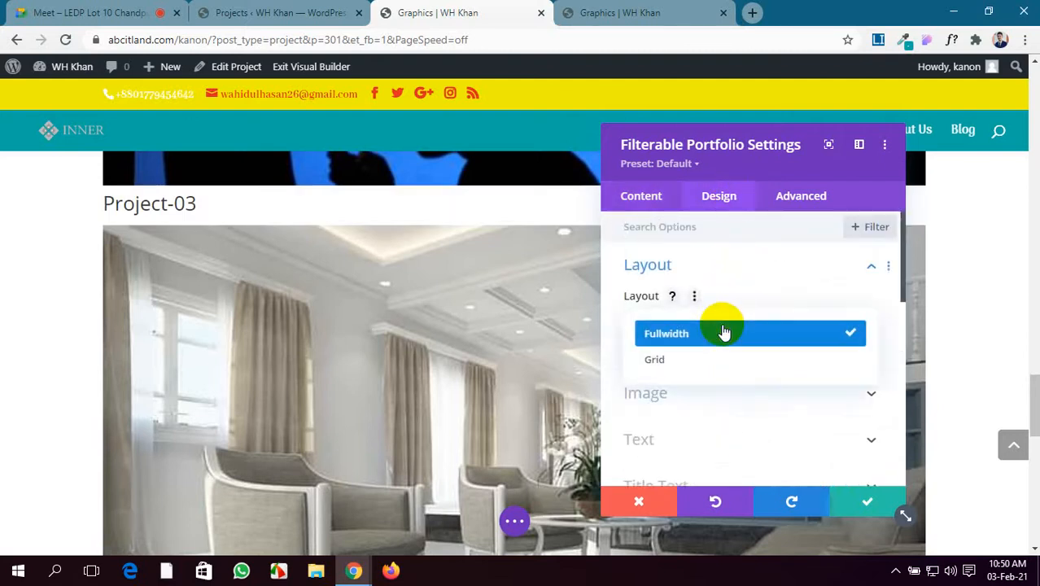
left_click(713, 363)
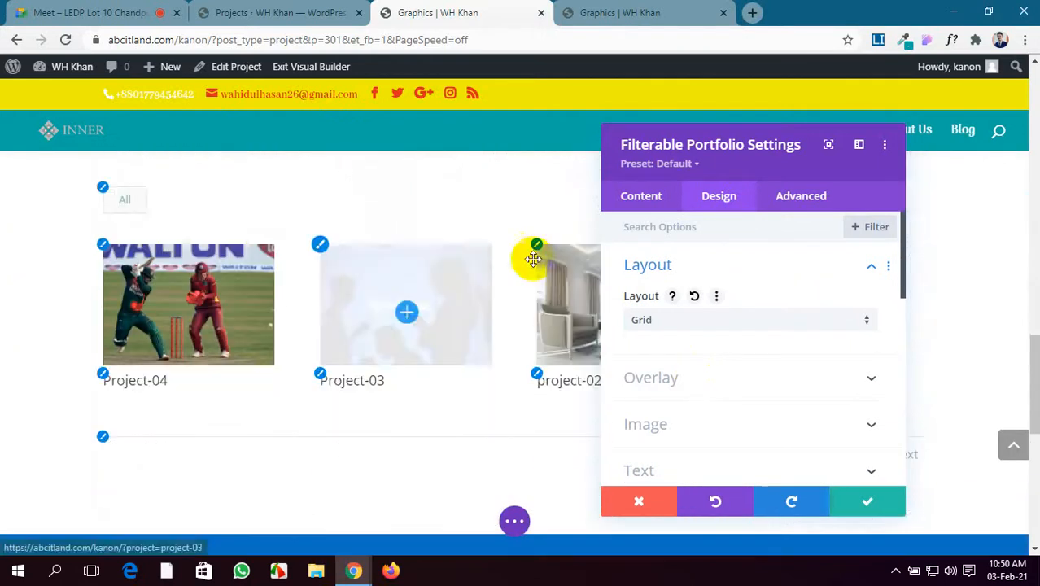
left_click_drag(773, 161, 763, 525)
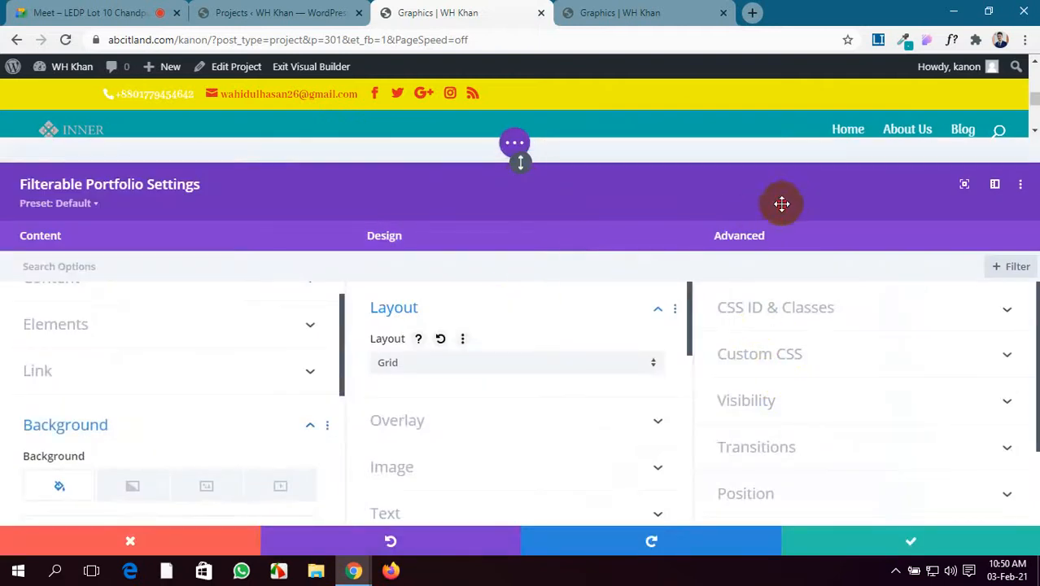
left_click_drag(781, 203, 649, 161)
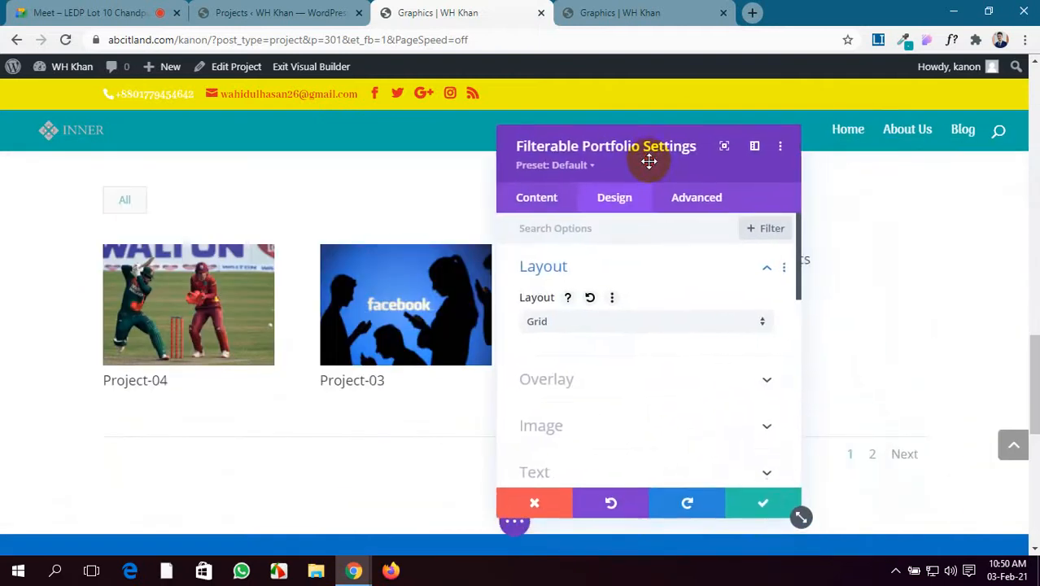
left_click(754, 506)
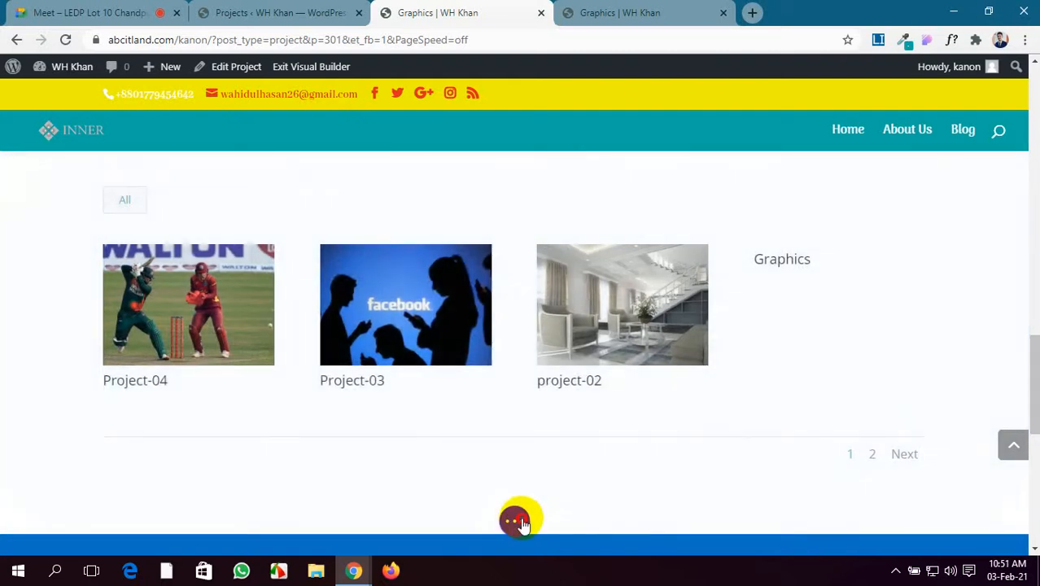
left_click(517, 522)
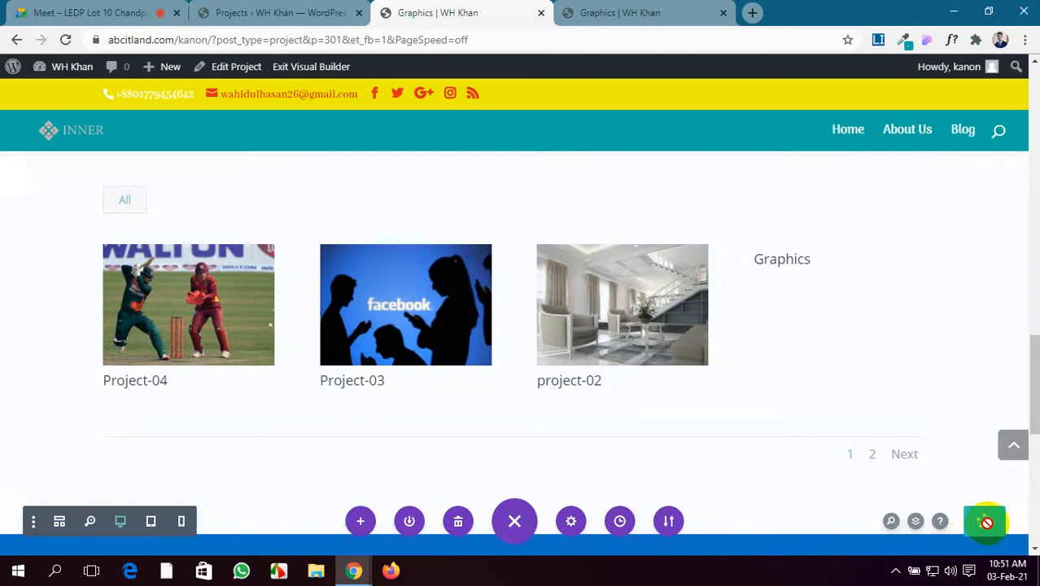
Step: Set the stock-market money photo as the Graphics project's featured image and update the project
left_click(346, 12)
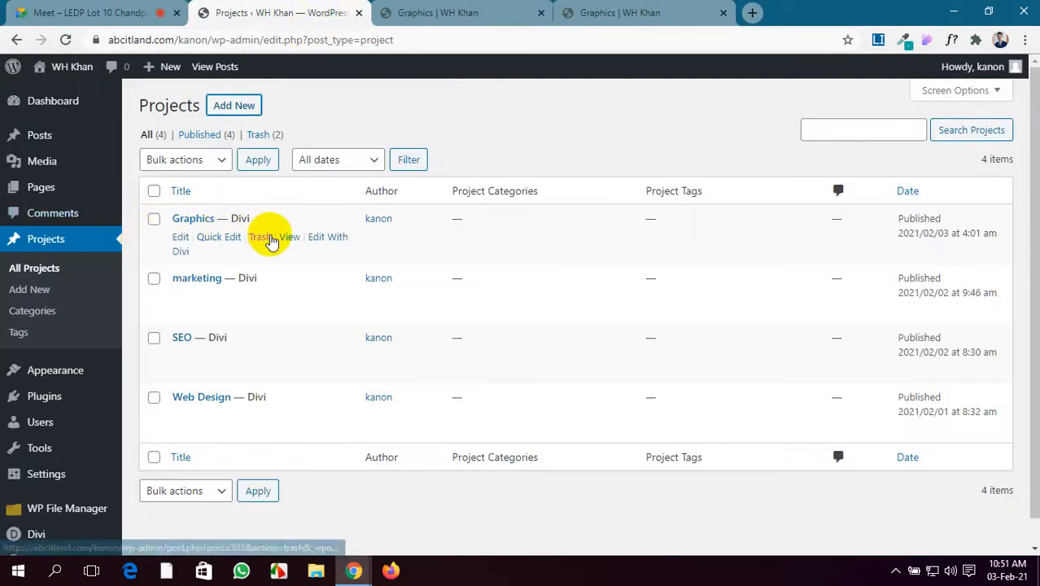
left_click(181, 238)
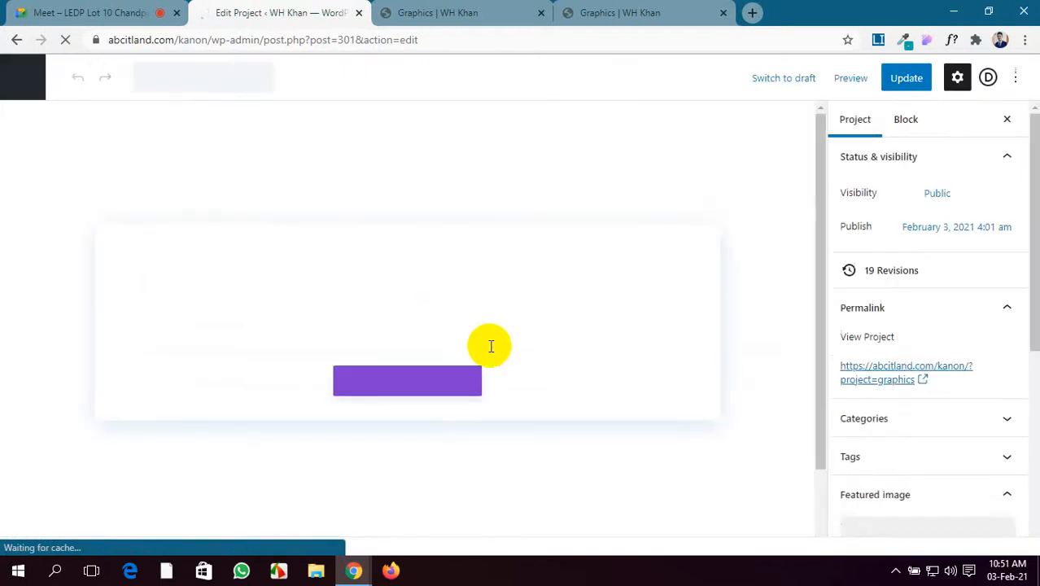
scroll(951, 445, "down", 2)
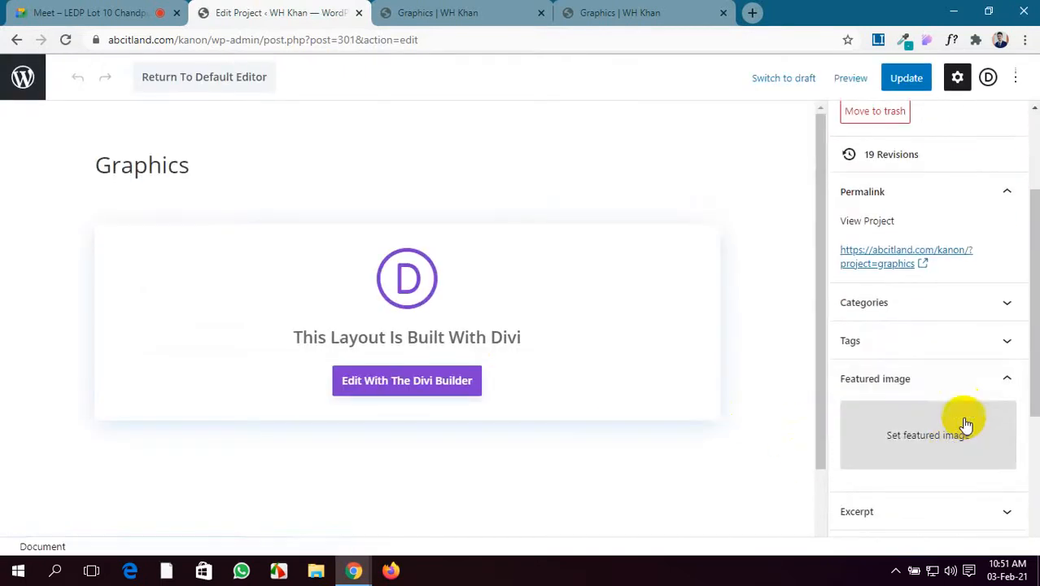
left_click(965, 425)
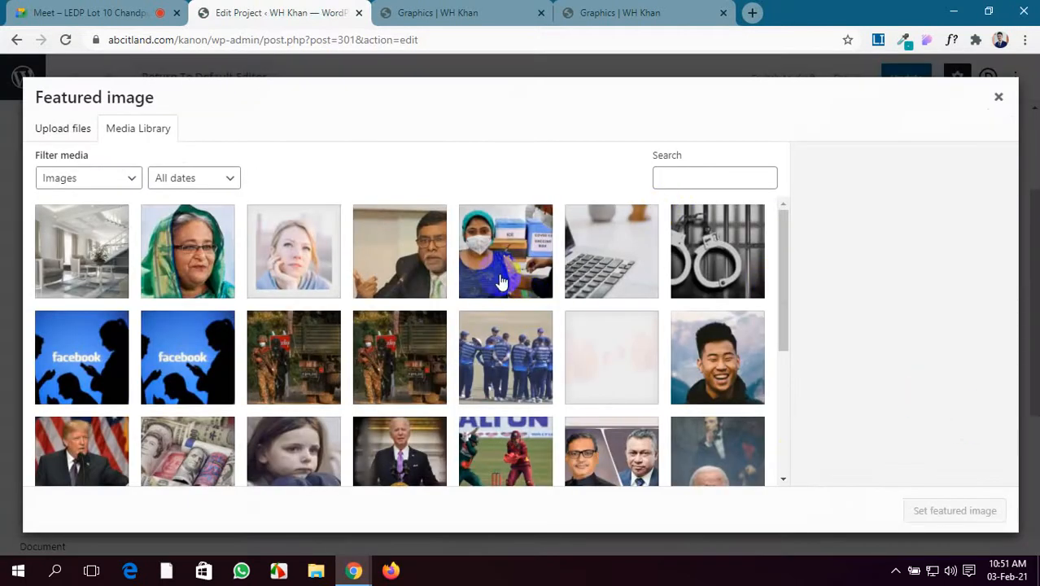
scroll(501, 378, "down", 3)
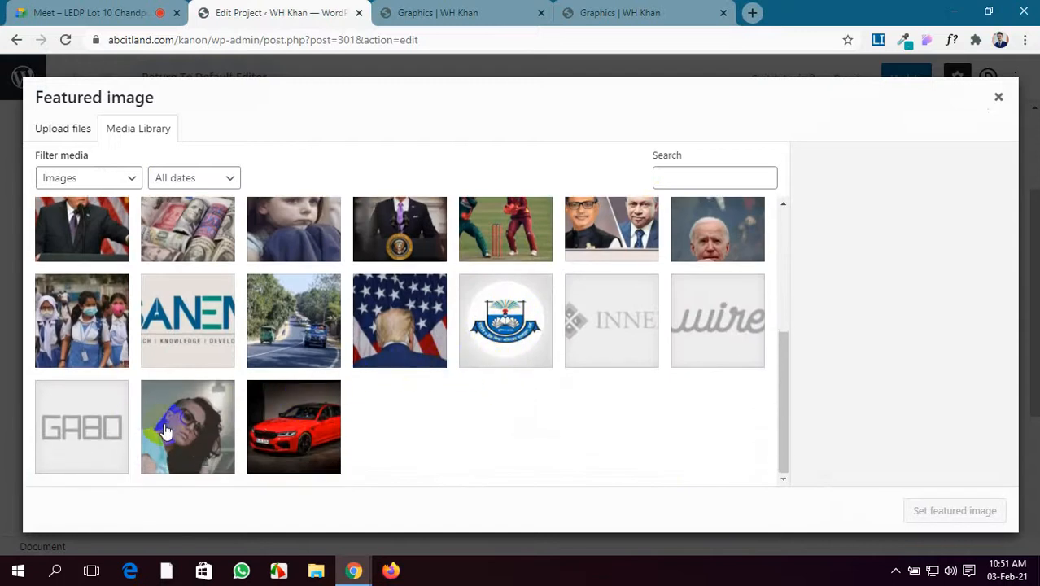
left_click(109, 337)
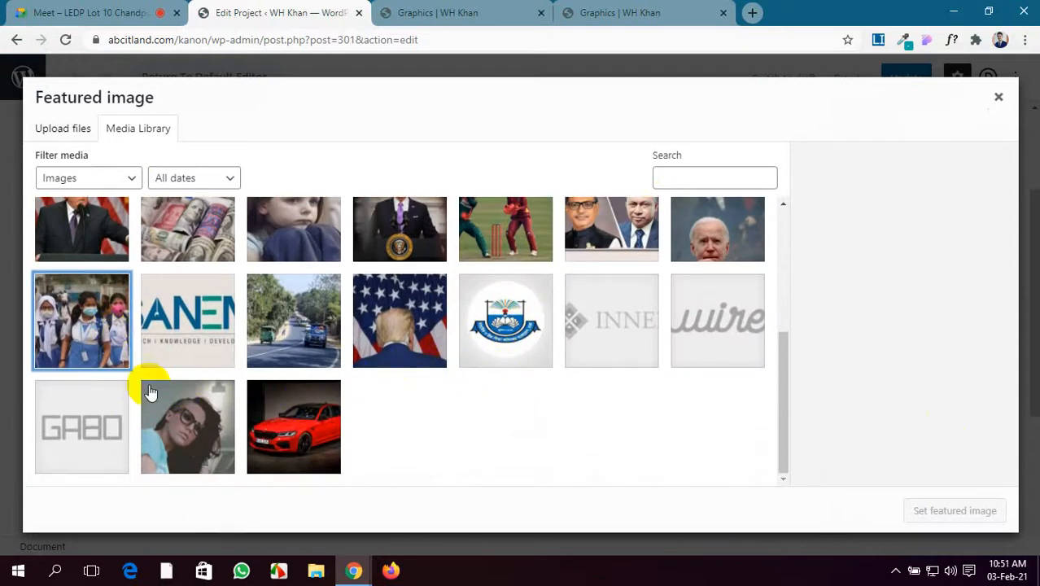
scroll(230, 368, "up", 2)
left_click(106, 376)
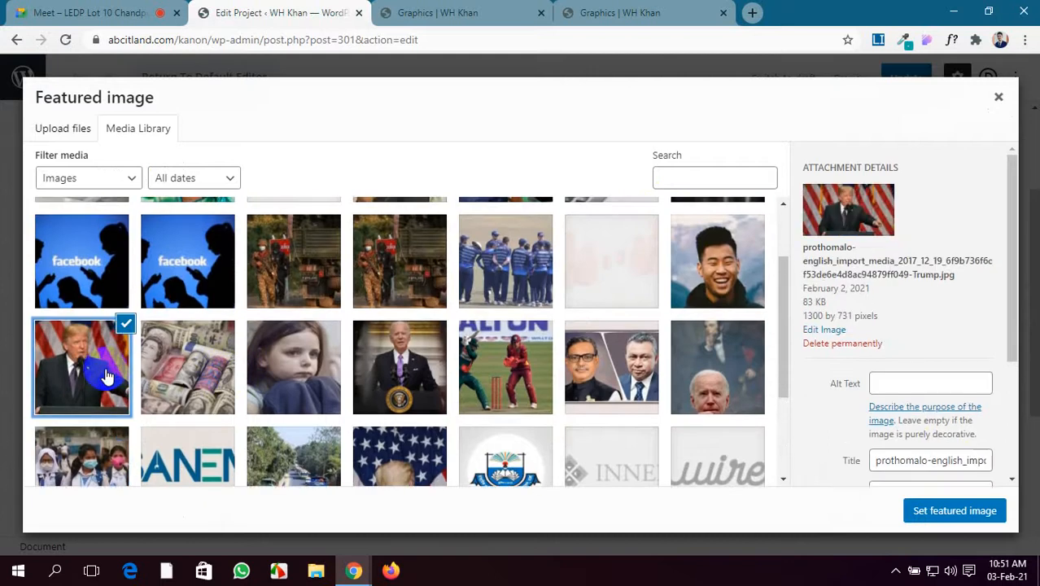
left_click(201, 363)
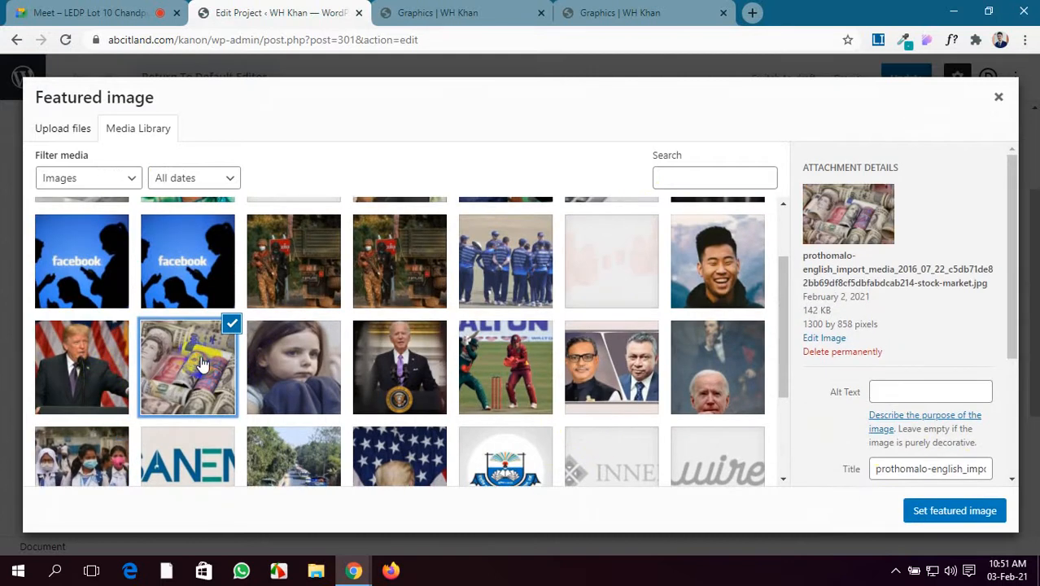
left_click(942, 510)
left_click(908, 73)
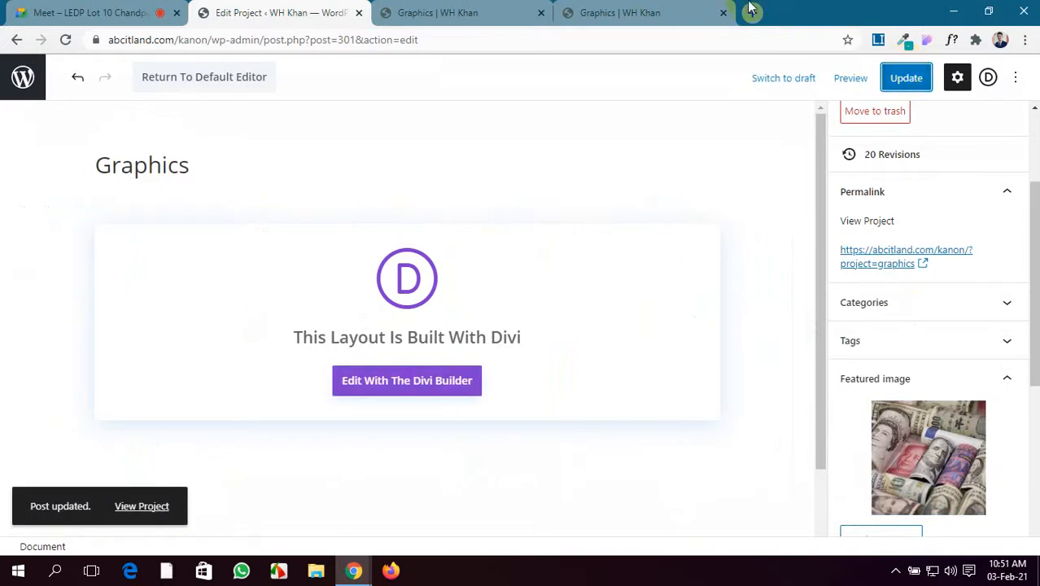
left_click(522, 10)
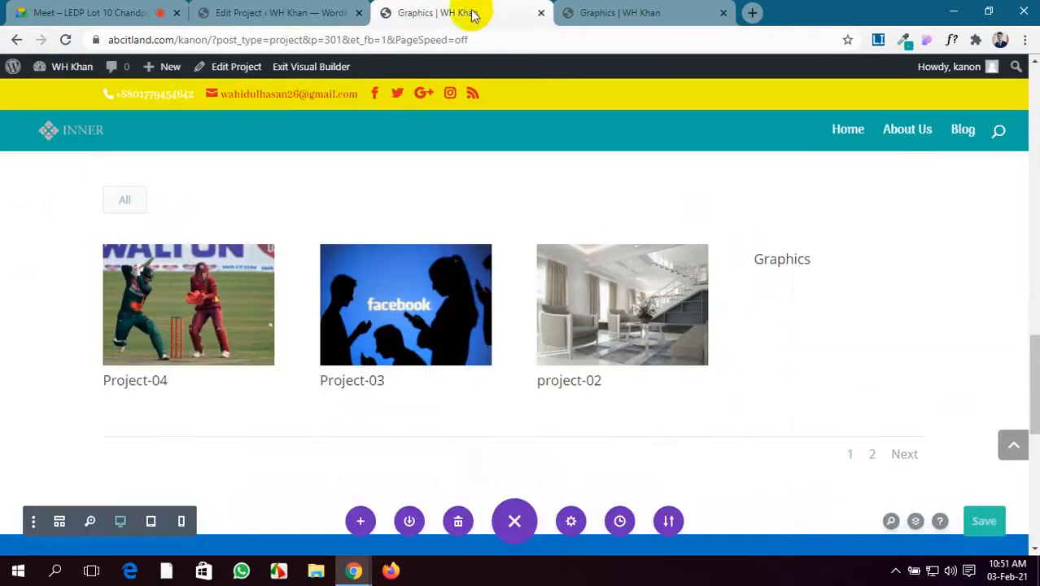
Step: Reload the Graphics builder page to check the portfolio images, then expand the settings bar
left_click(67, 39)
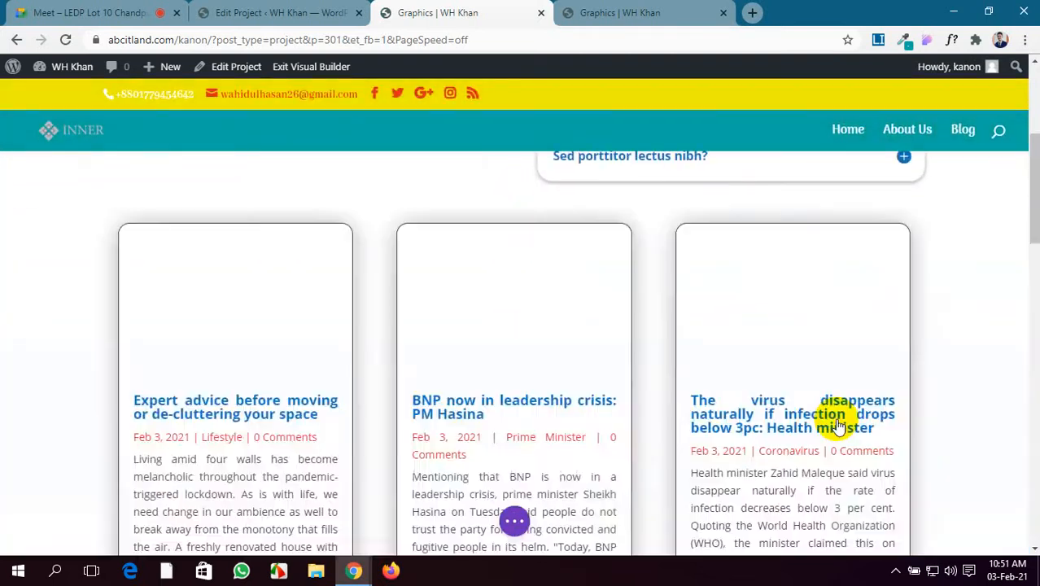
scroll(836, 419, "down", 10)
scroll(838, 426, "down", 4)
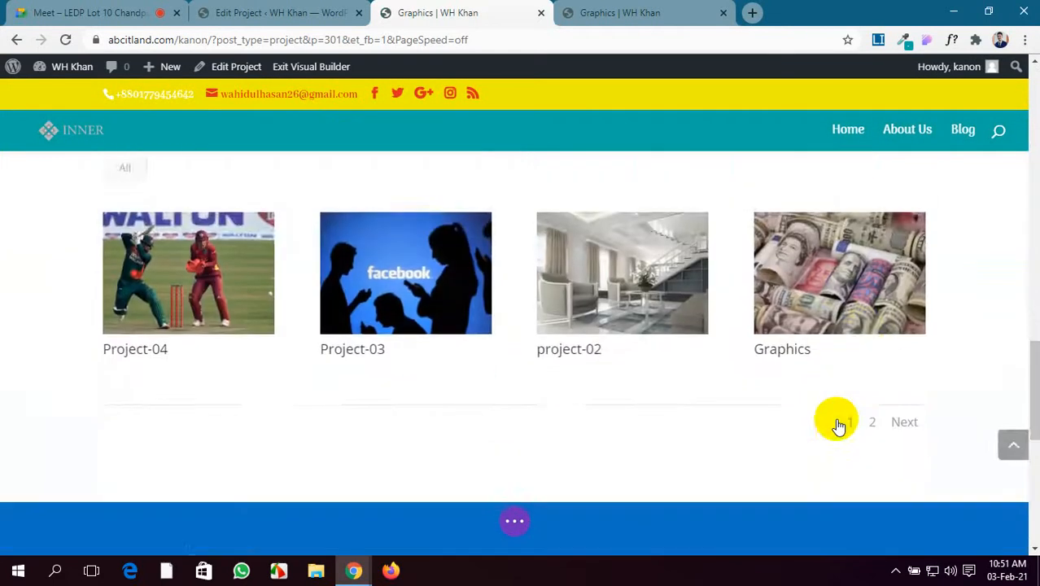
scroll(678, 278, "up", 2)
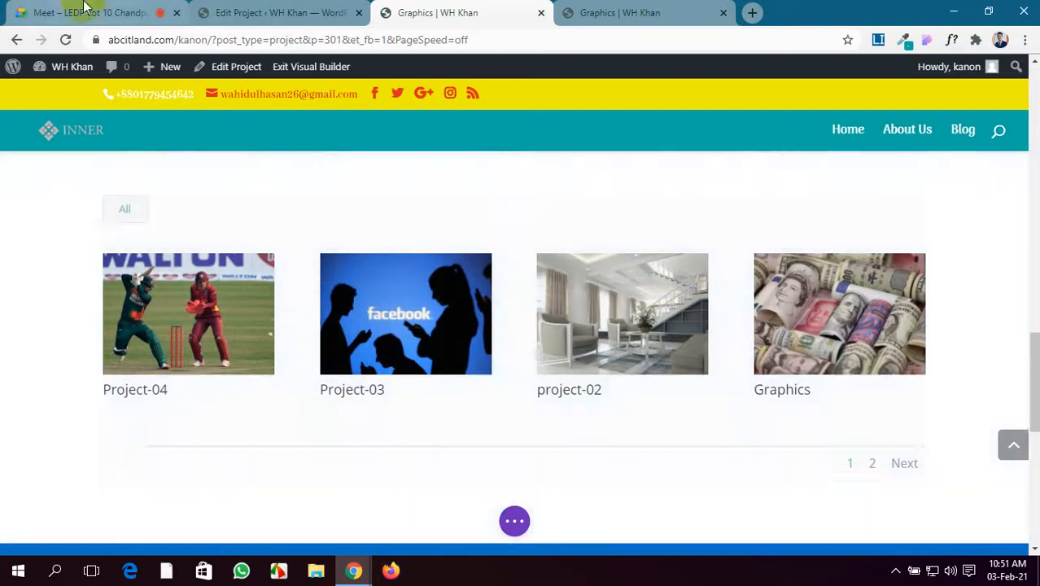
left_click(77, 11)
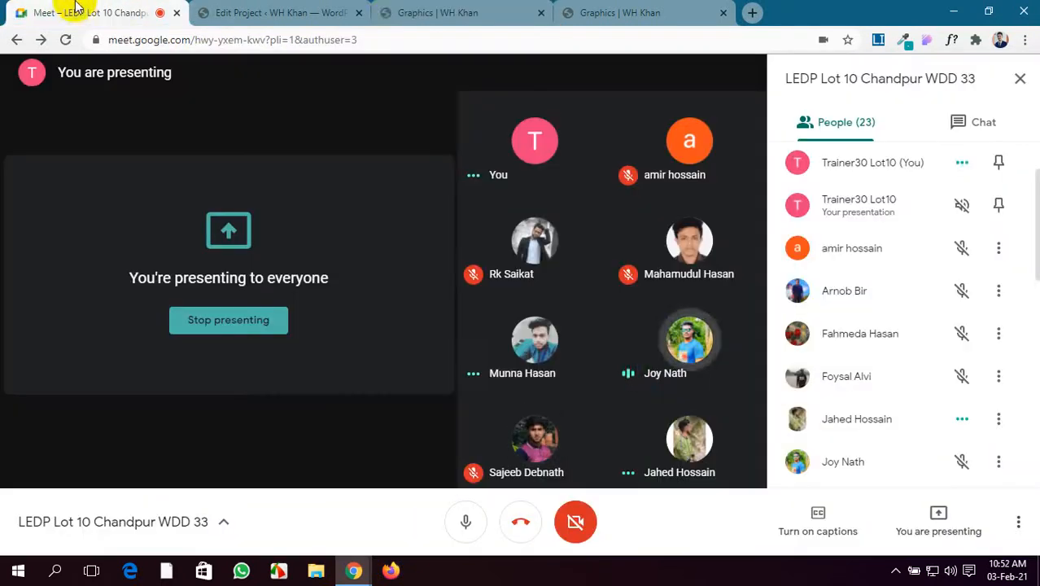
left_click(387, 16)
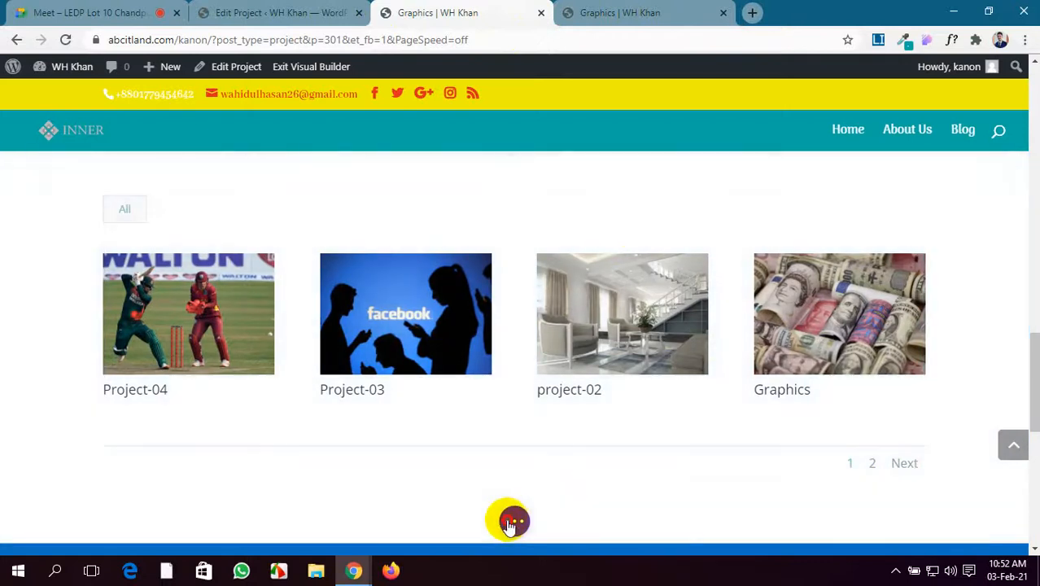
left_click(513, 520)
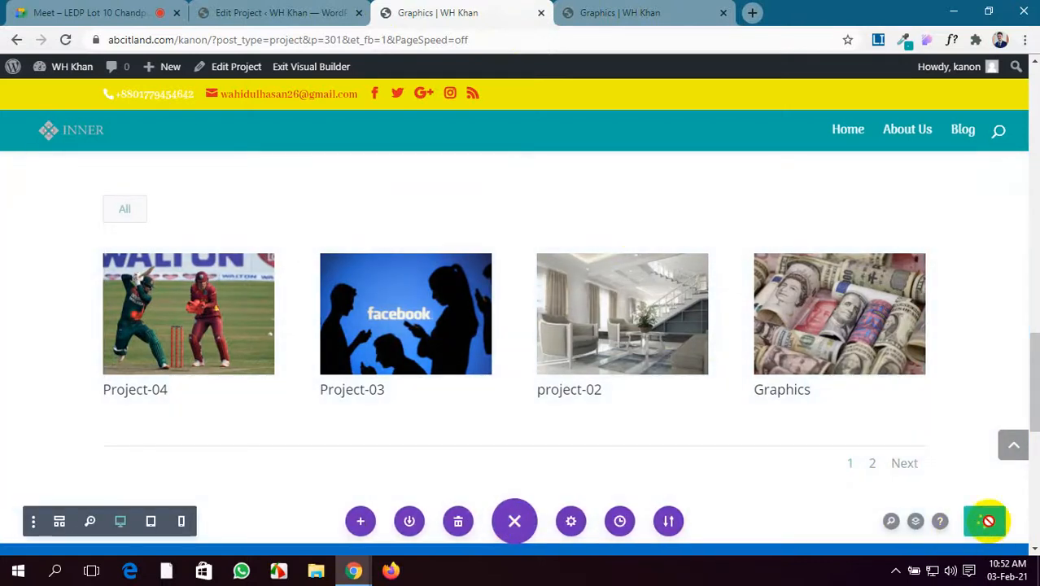
Step: Return to the All Projects list in WordPress admin and scroll through it
left_click(280, 12)
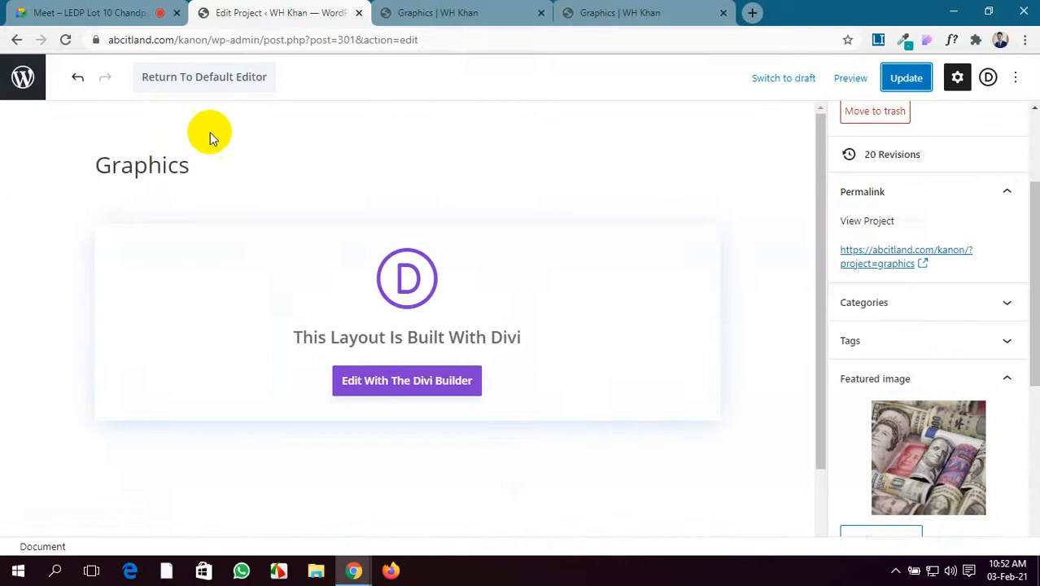
left_click(14, 41)
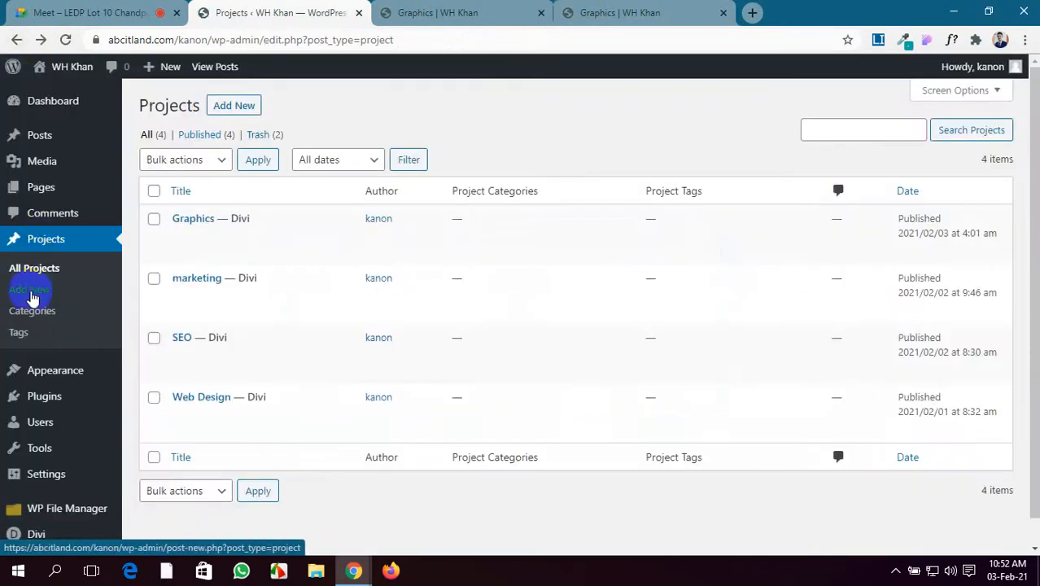
left_click(43, 275)
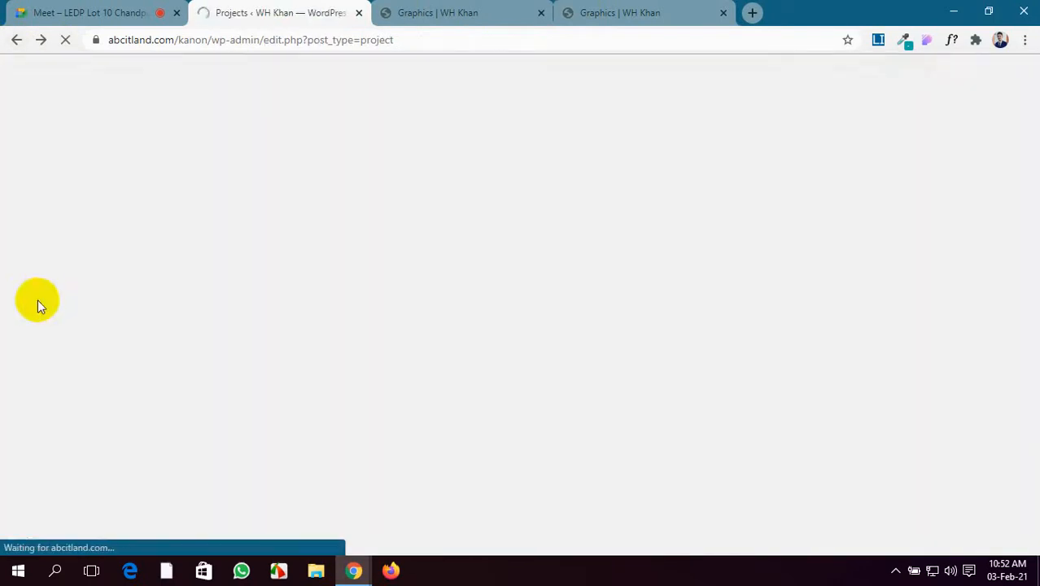
scroll(231, 281, "down", 3)
scroll(231, 284, "up", 2)
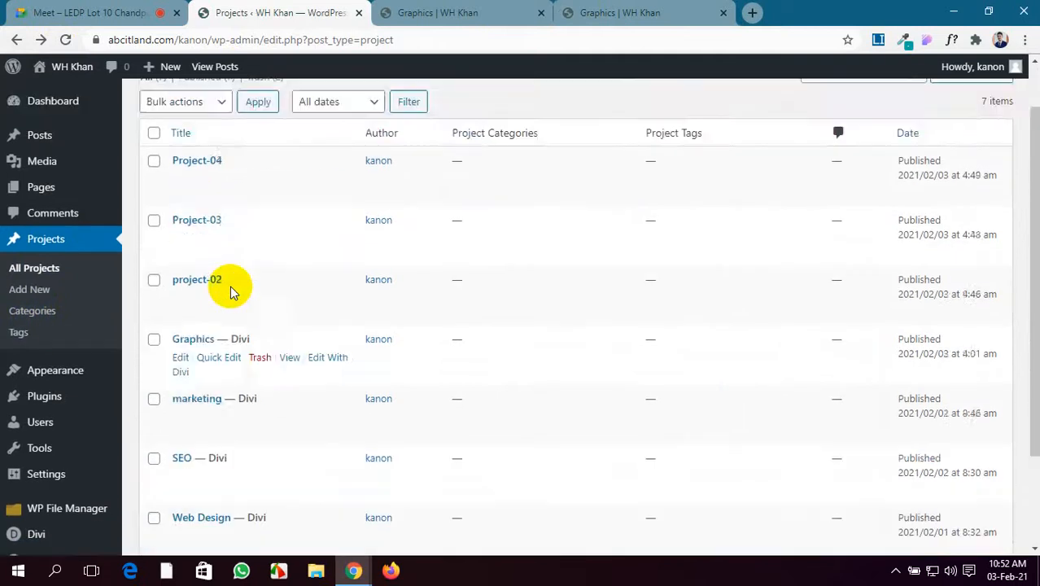
scroll(232, 290, "down", 2)
scroll(232, 277, "up", 3)
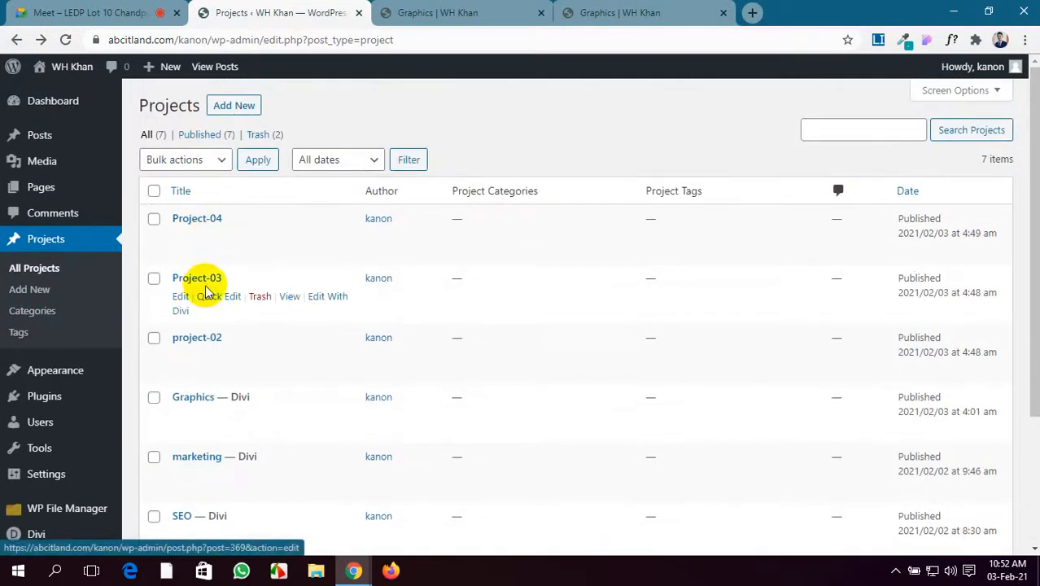
scroll(198, 396, "down", 1)
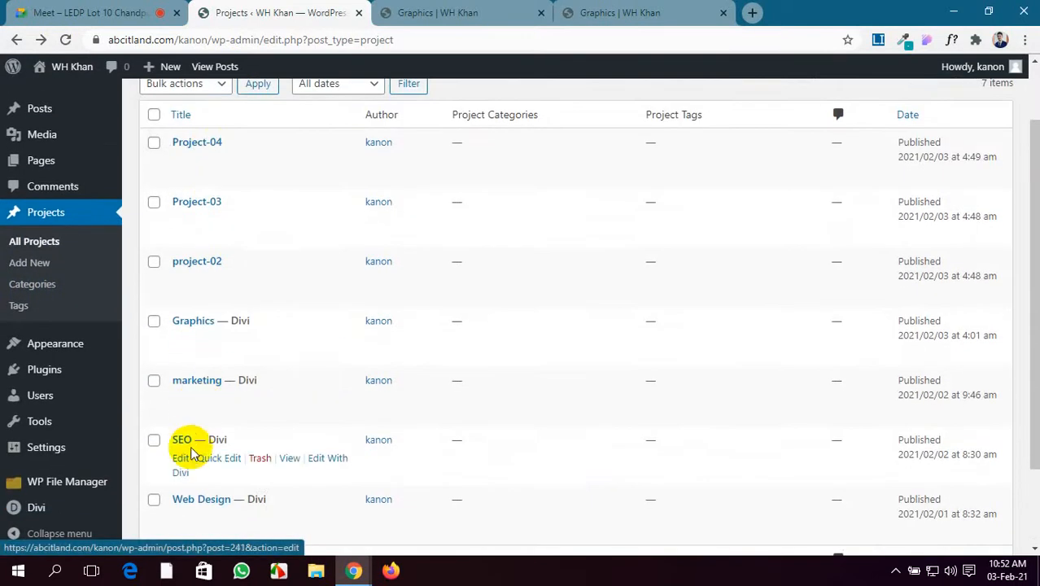
scroll(185, 440, "down", 1)
Step: View the published Graphics project page, then close it
left_click(695, 7)
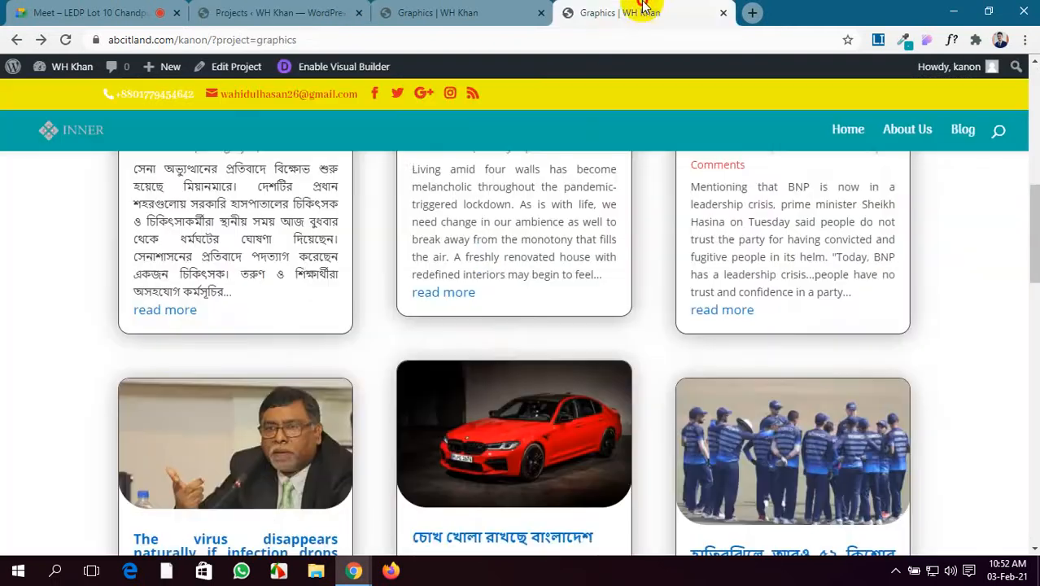
scroll(492, 342, "down", 5)
scroll(497, 363, "down", 8)
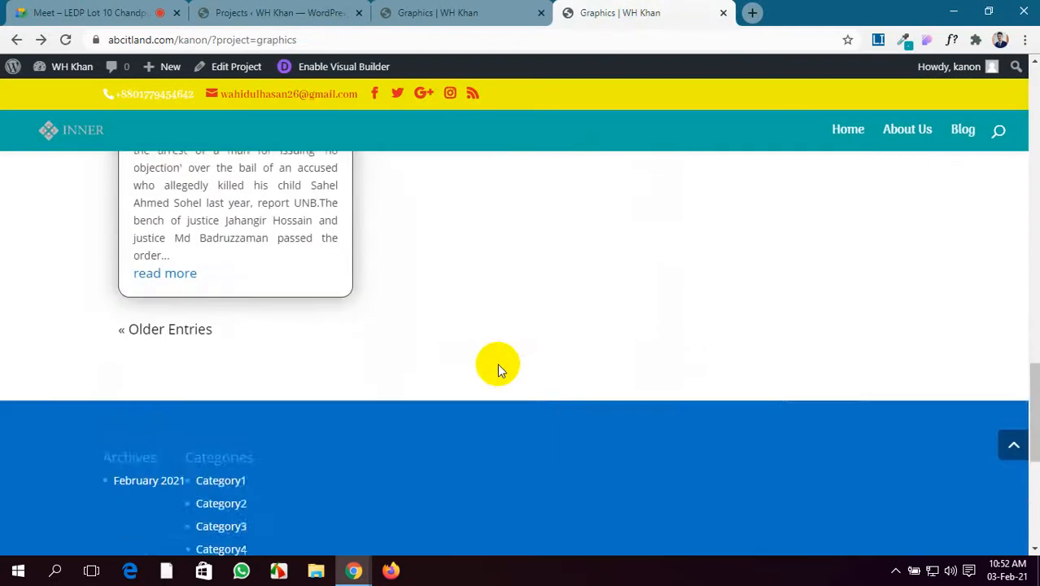
scroll(497, 363, "up", 11)
scroll(497, 363, "up", 10)
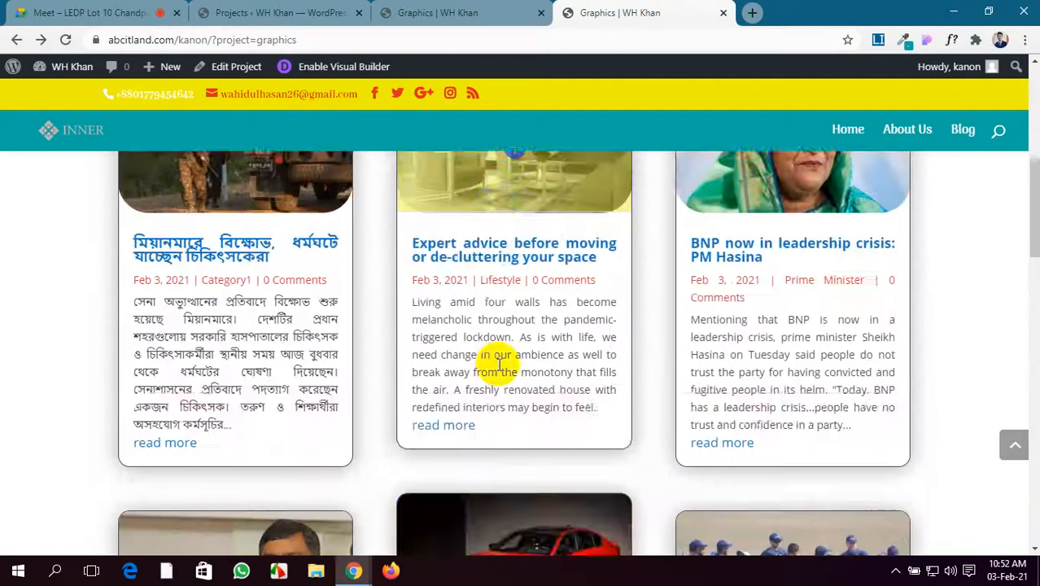
scroll(497, 363, "down", 7)
scroll(497, 363, "down", 10)
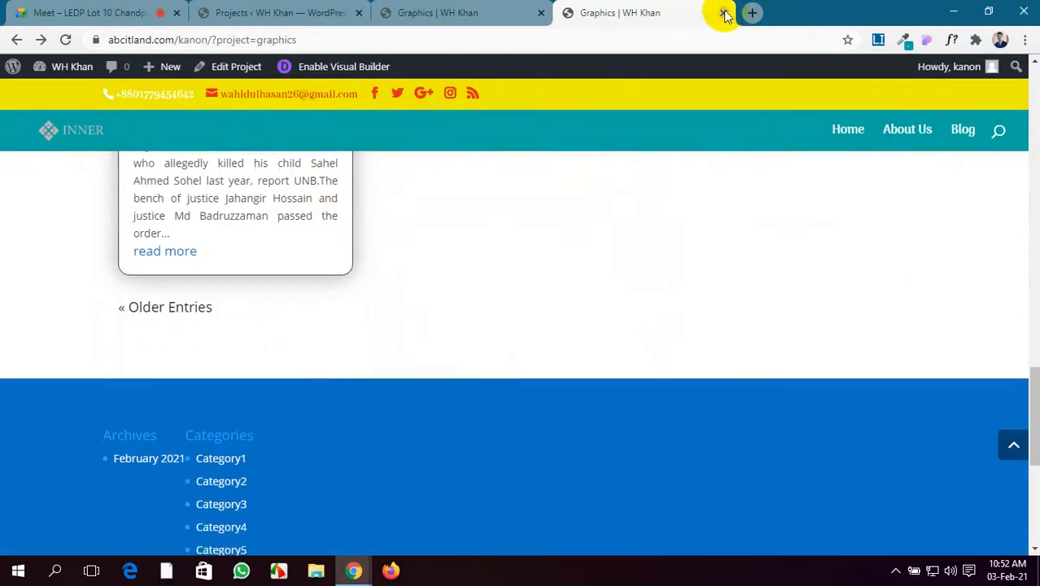
left_click(723, 13)
Step: Scroll back through the Projects list to review the published items
scroll(538, 290, "down", 1)
scroll(539, 289, "up", 2)
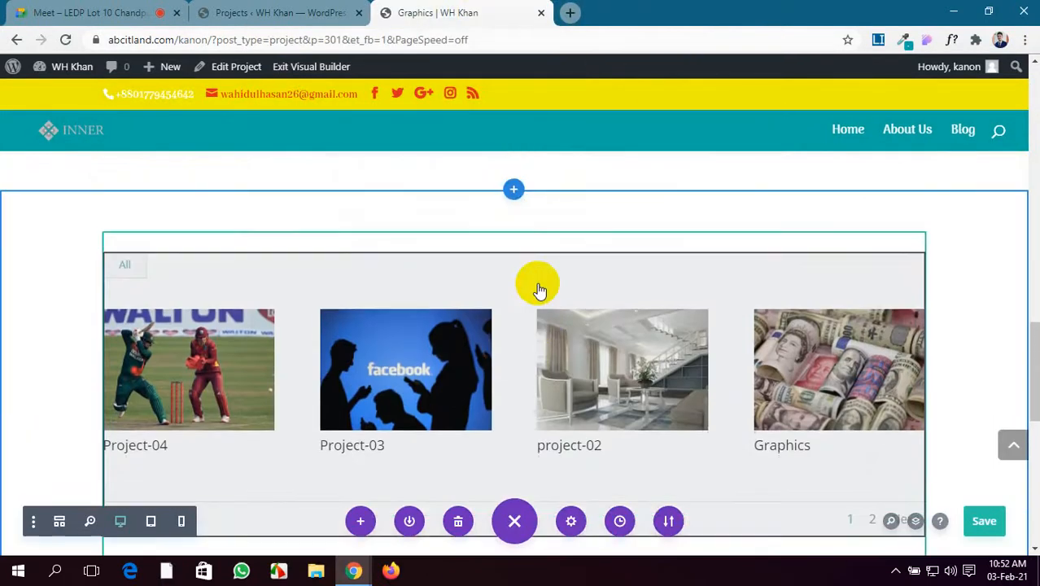
scroll(538, 291, "up", 1)
scroll(500, 349, "down", 1)
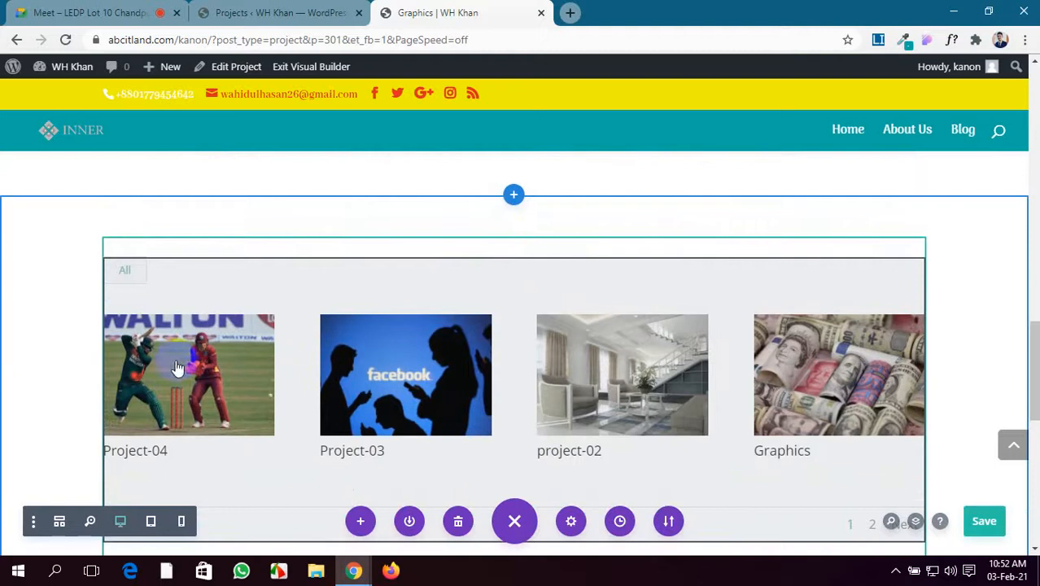
left_click(308, 10)
scroll(167, 203, "up", 1)
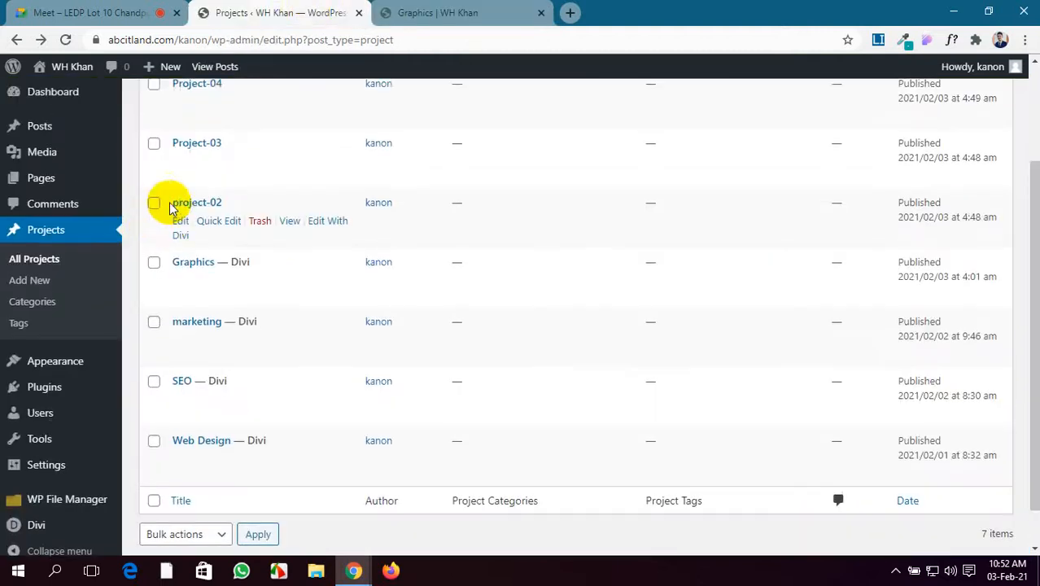
scroll(169, 205, "up", 2)
scroll(174, 244, "down", 3)
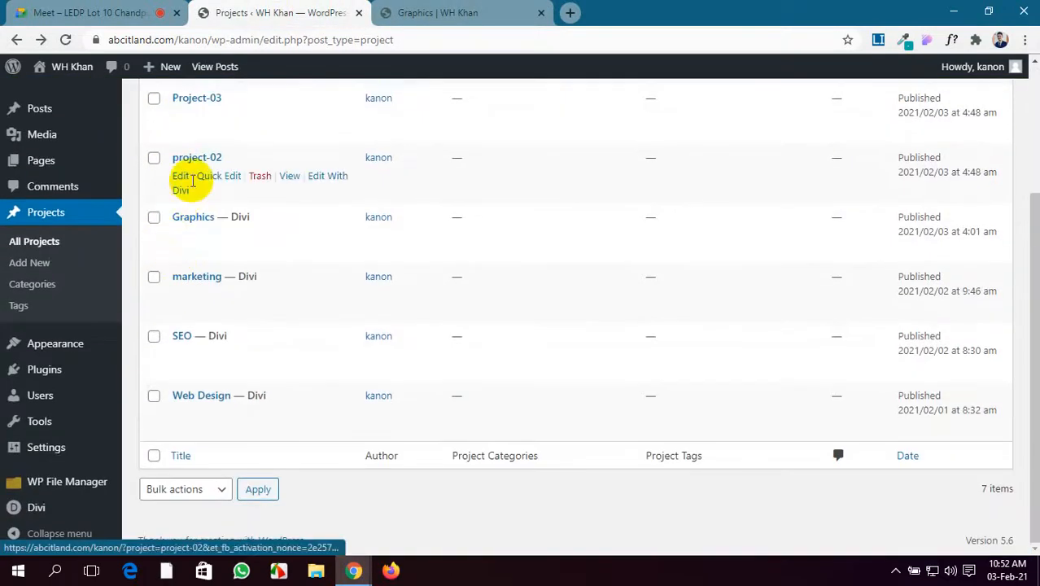
Step: Open the live Graphics project page in a new tab and scroll through it
middle_click(291, 236)
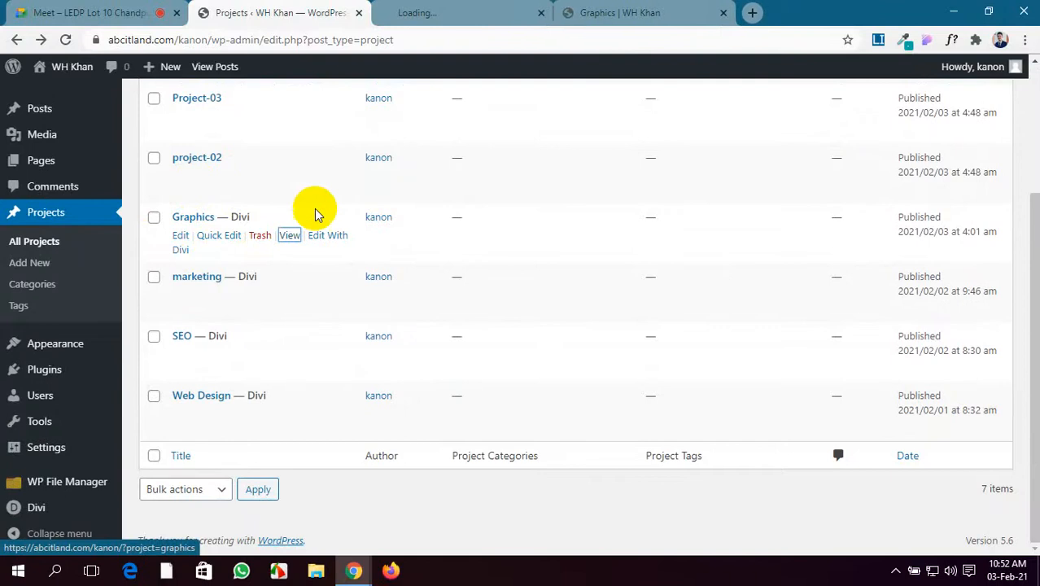
left_click_drag(489, 10, 701, 9)
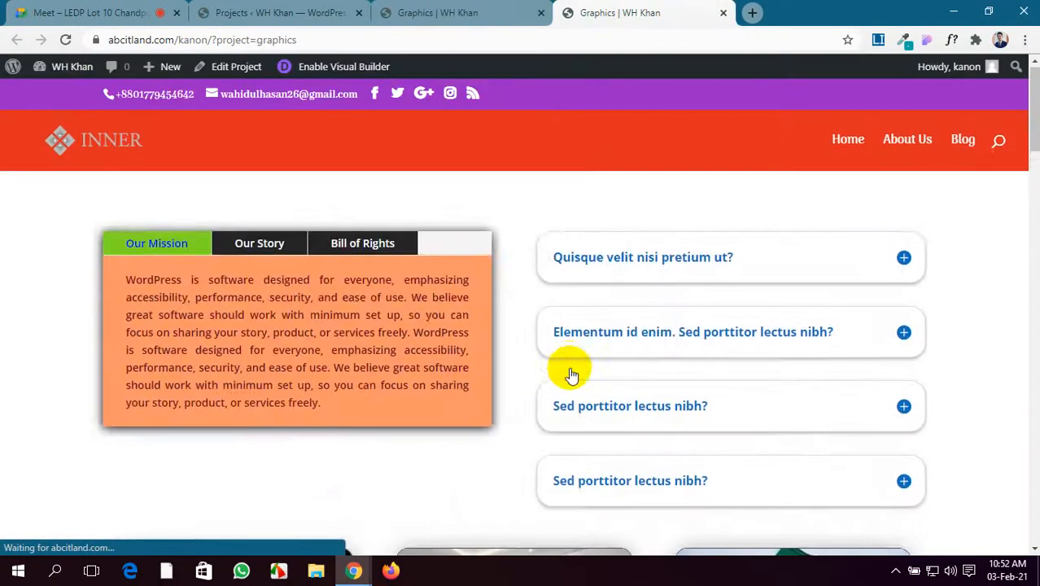
scroll(572, 375, "down", 15)
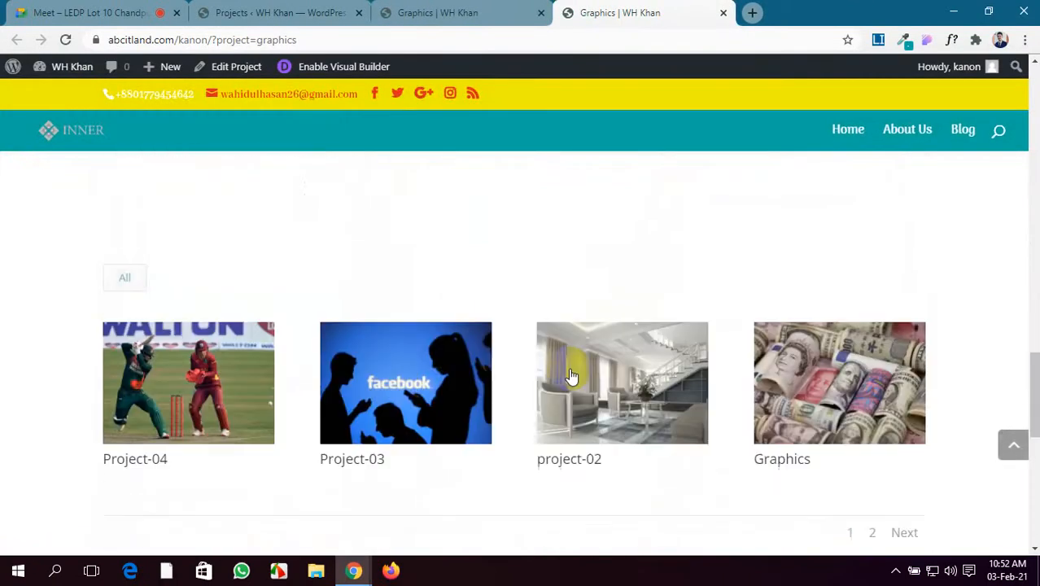
scroll(572, 375, "down", 1)
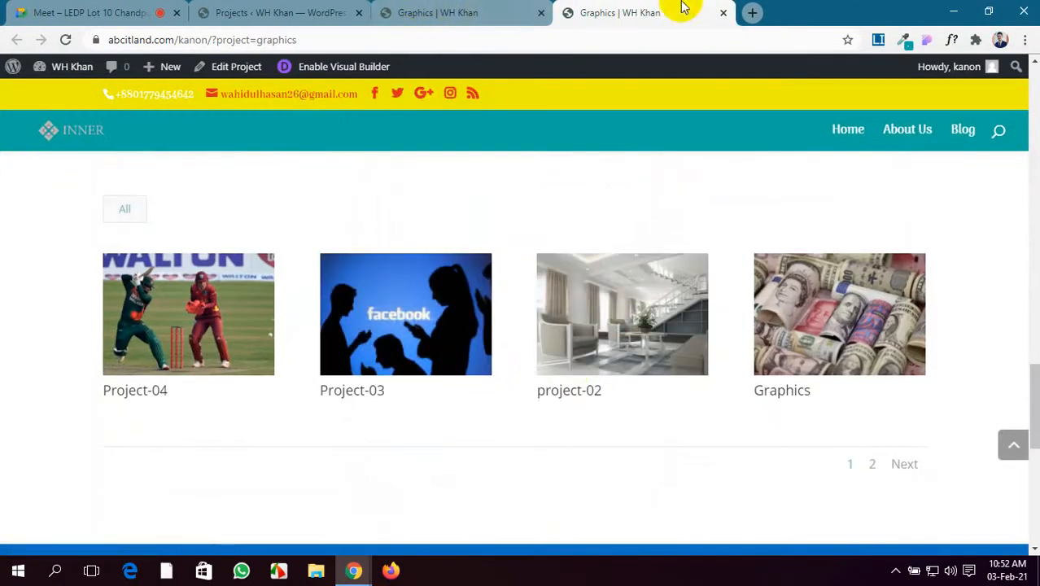
Step: Return to the builder tab and open the Filterable Portfolio module's settings
left_click(445, 10)
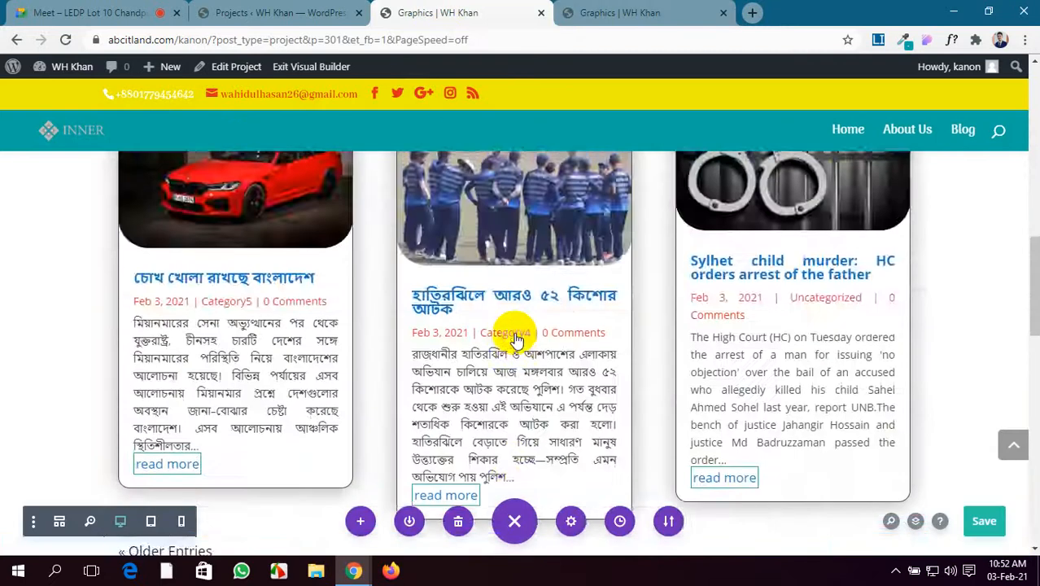
scroll(516, 339, "down", 1)
scroll(236, 334, "down", 2)
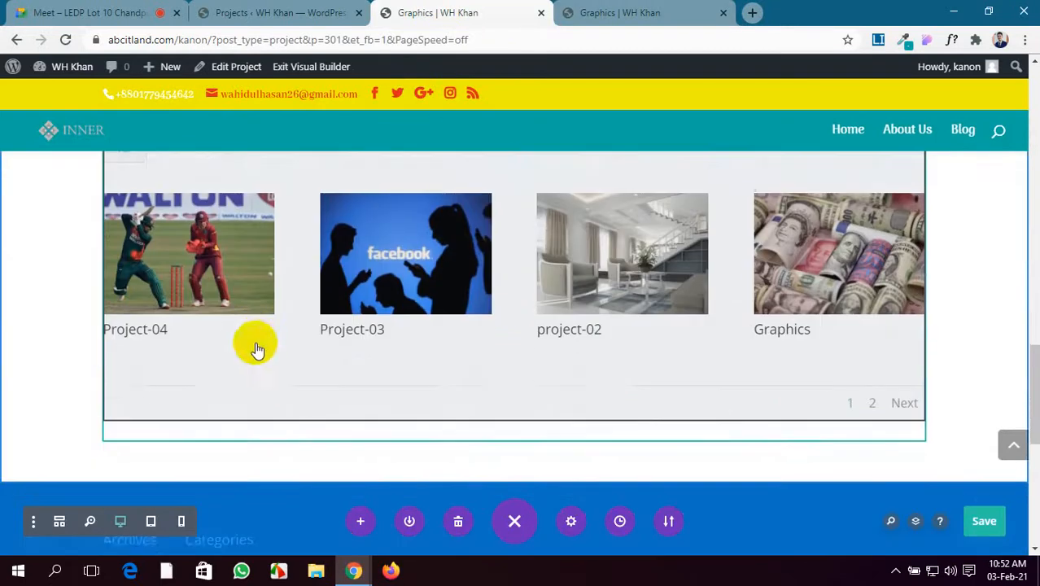
left_click(476, 174)
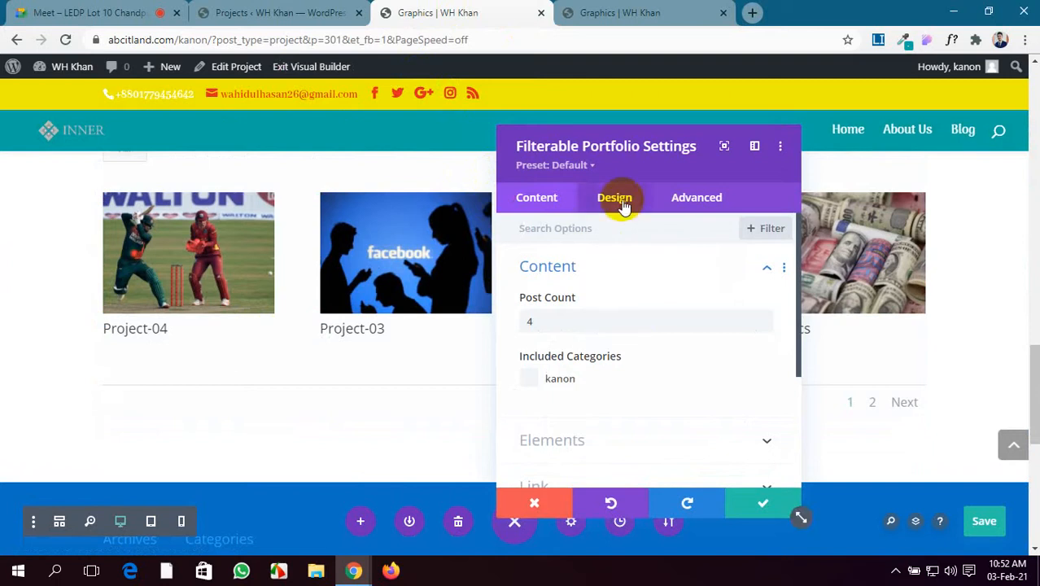
Step: Set the portfolio's Zoom Icon Color to red under Design > Overlay
left_click(620, 201)
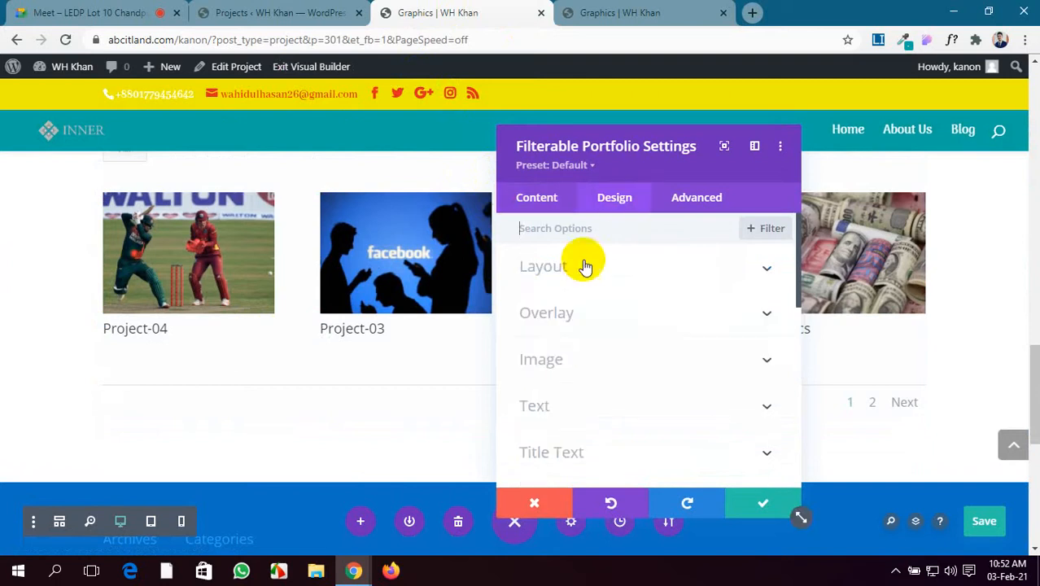
left_click(618, 325)
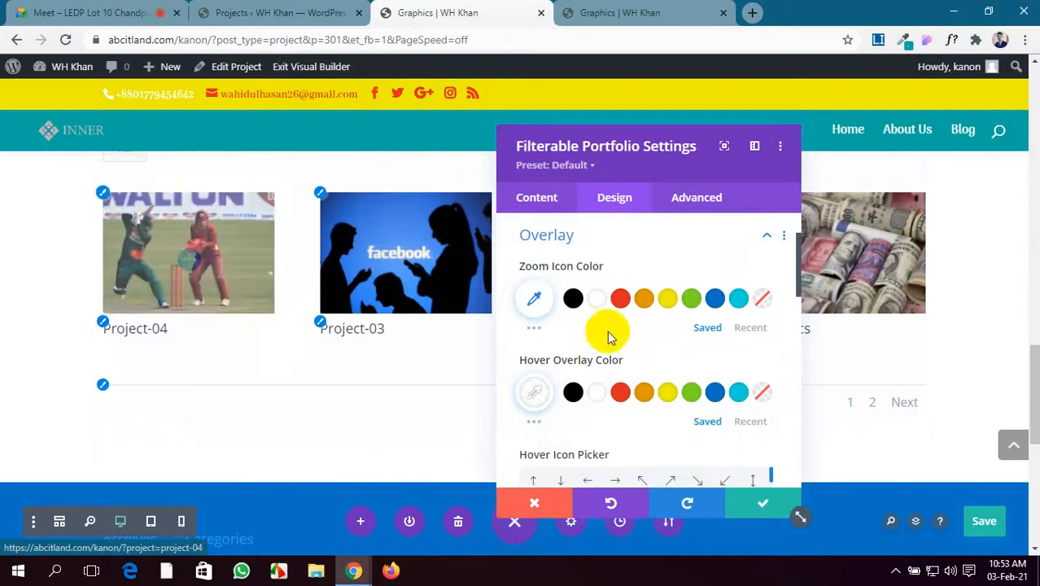
left_click(619, 301)
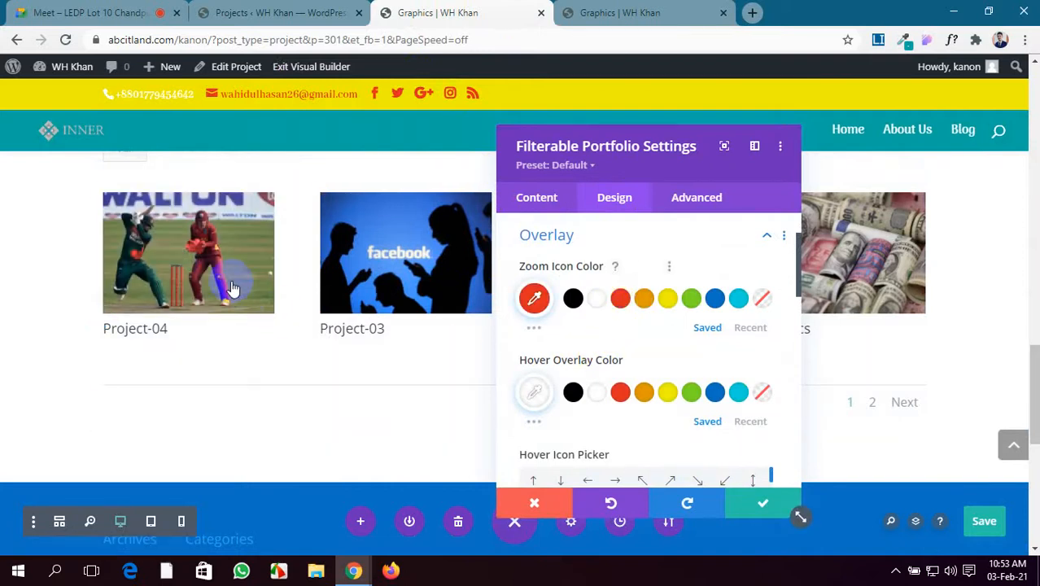
scroll(504, 389, "down", 1)
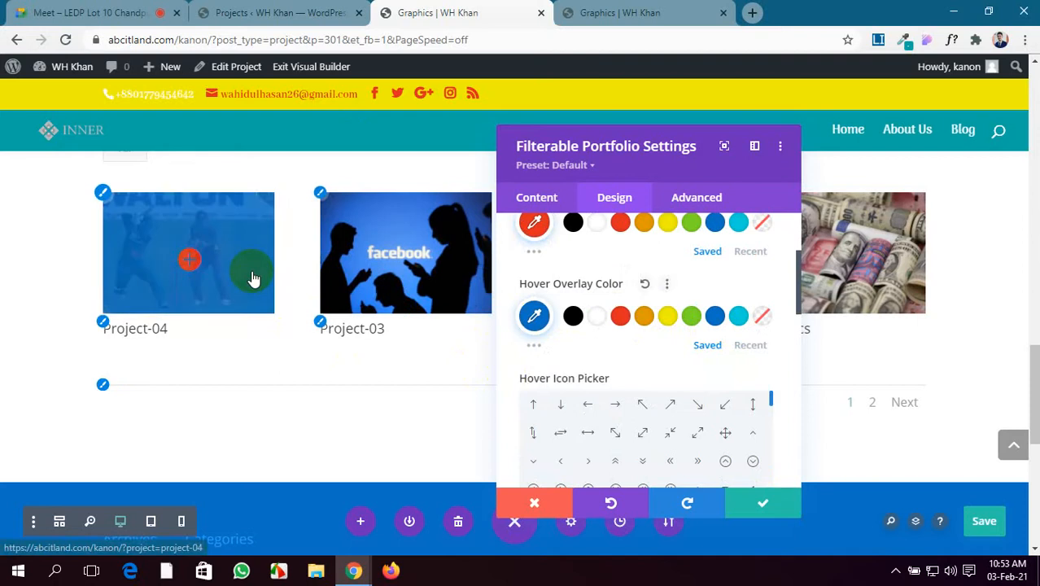
Step: Set the Hover Overlay Color to a yellowish rgba(175,159,10,0.34) tint
left_click(535, 316)
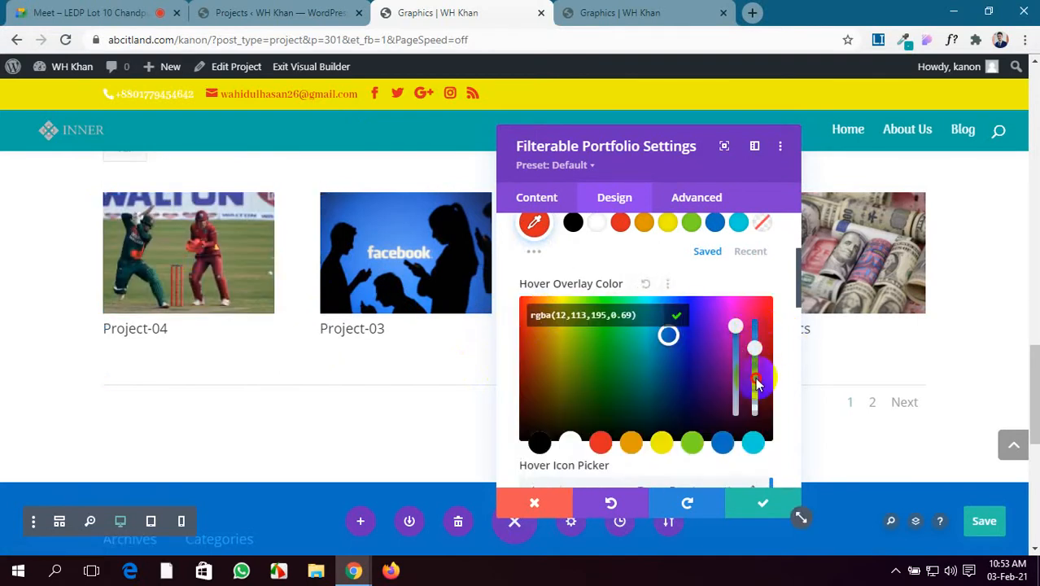
left_click_drag(761, 393, 757, 380)
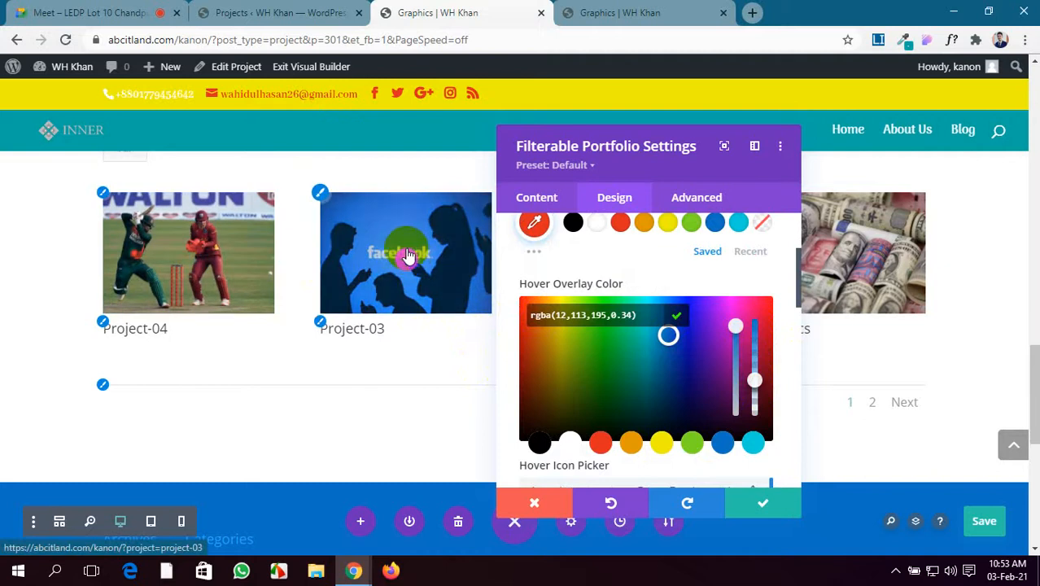
left_click(554, 343)
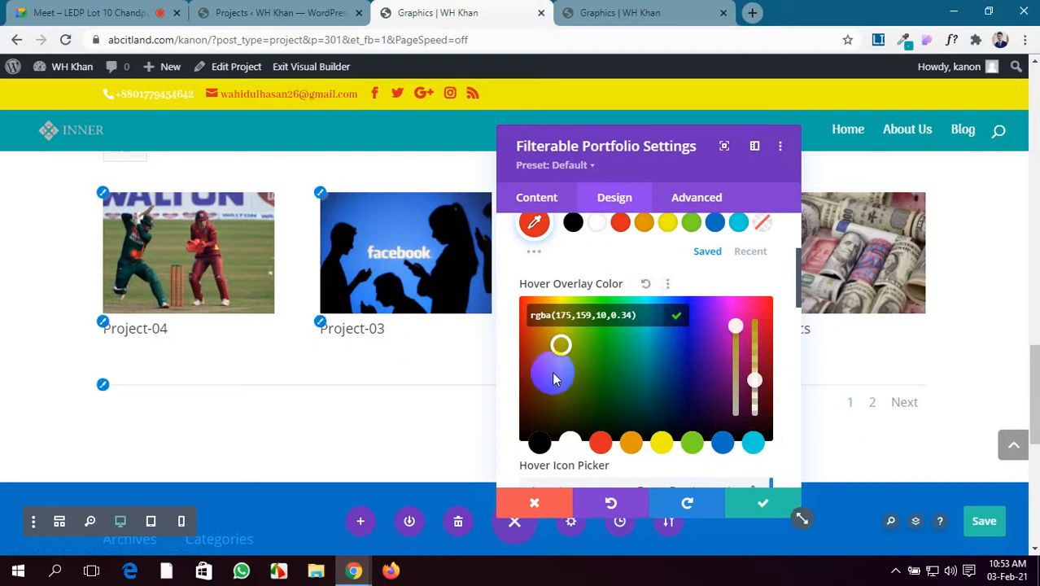
scroll(553, 377, "down", 2)
scroll(626, 364, "down", 2)
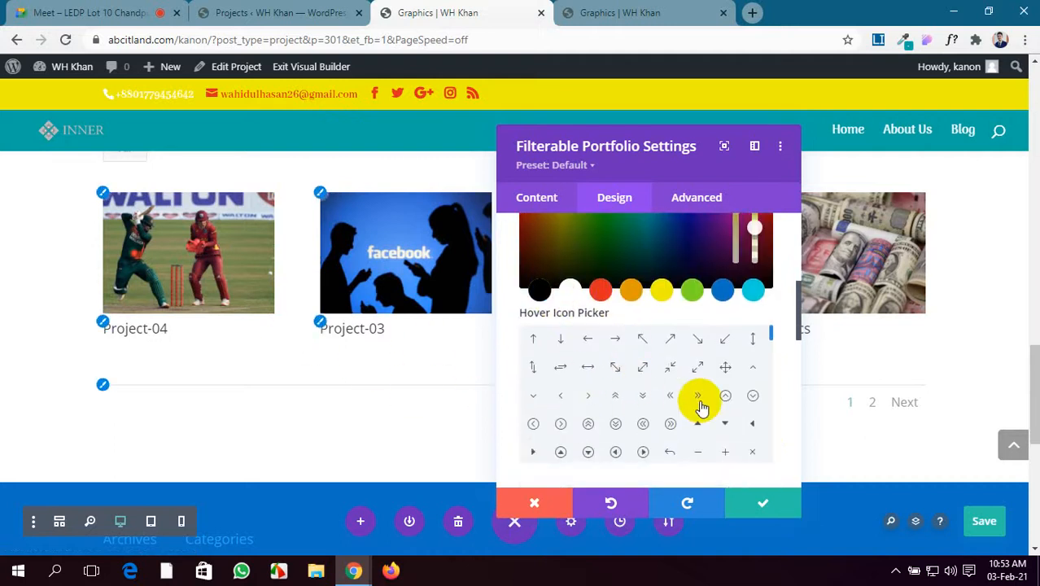
scroll(779, 378, "down", 4)
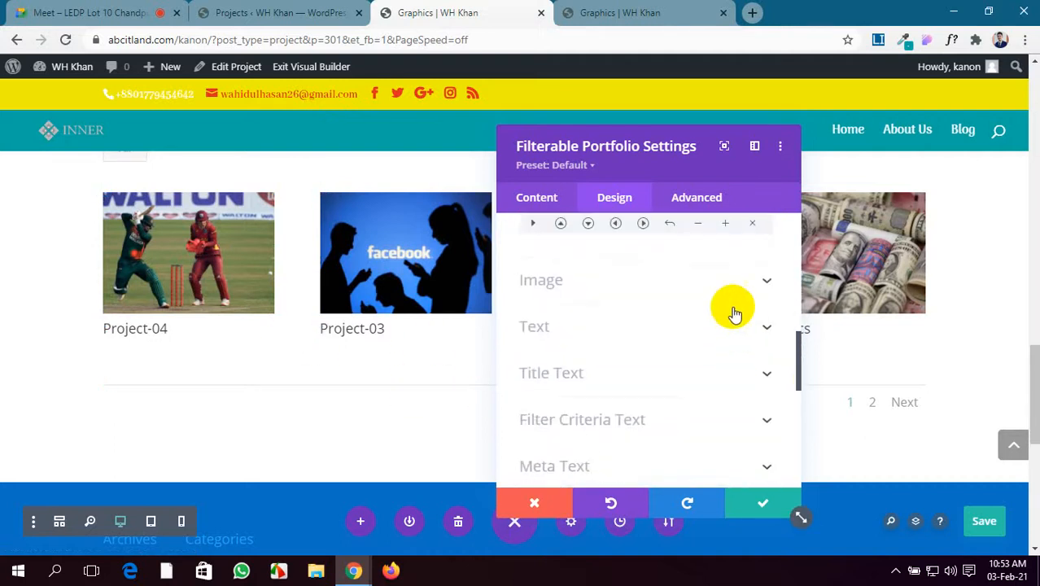
Step: Unlink the image corners and round top-left and bottom-right to 30px
left_click(733, 276)
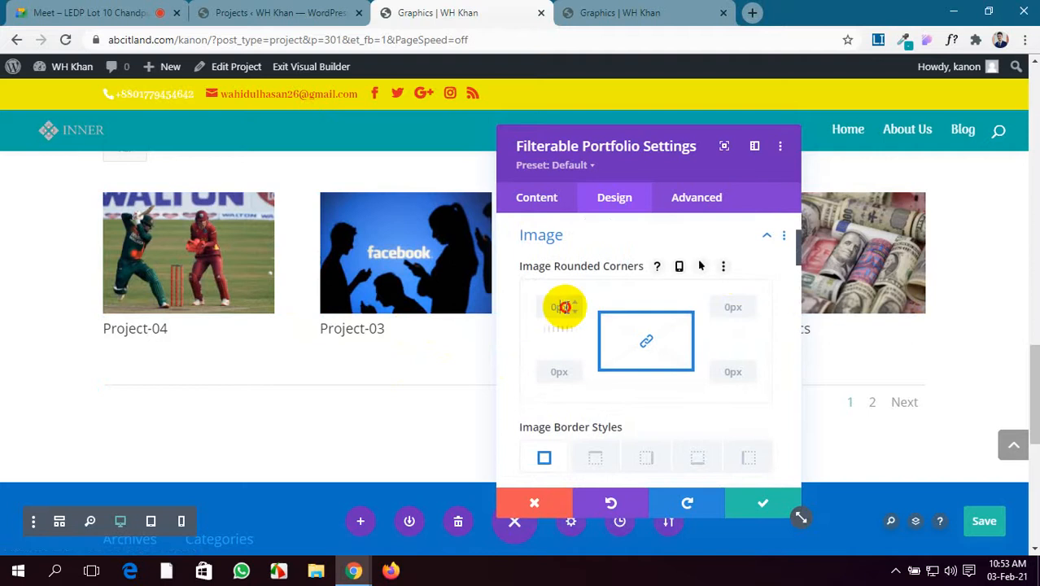
left_click(647, 341)
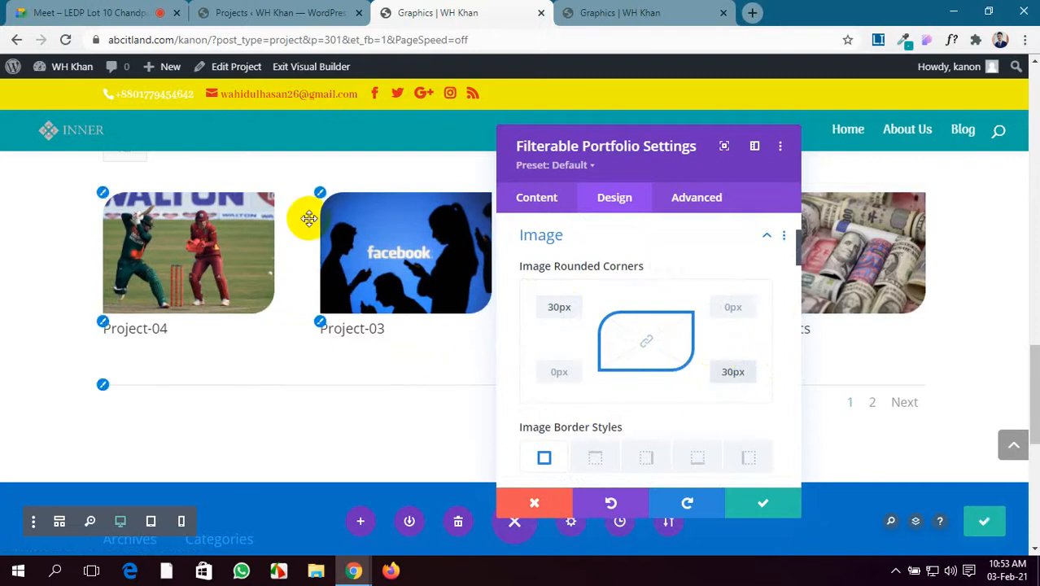
scroll(655, 301, "down", 5)
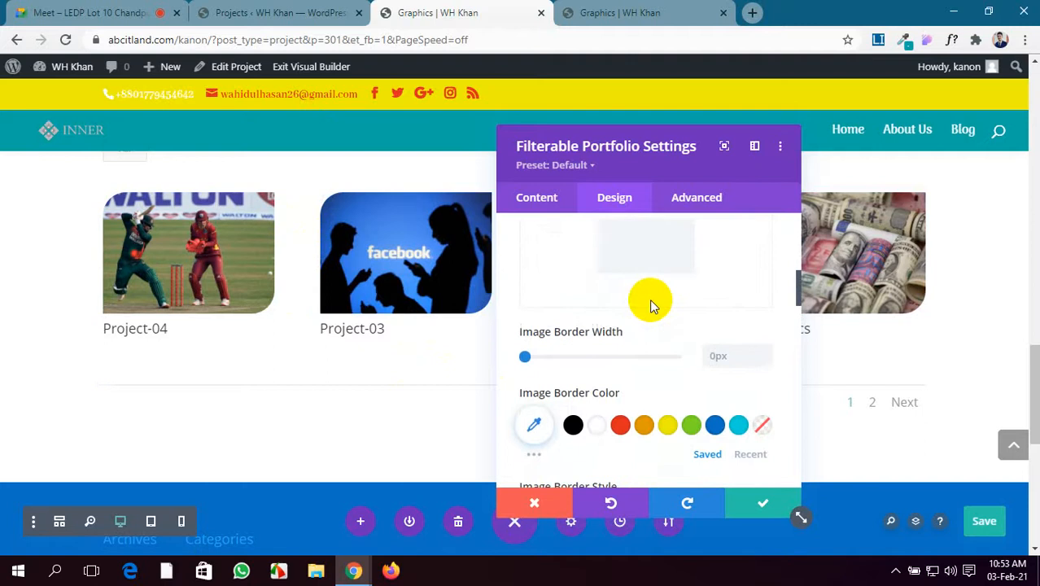
scroll(651, 306, "down", 1)
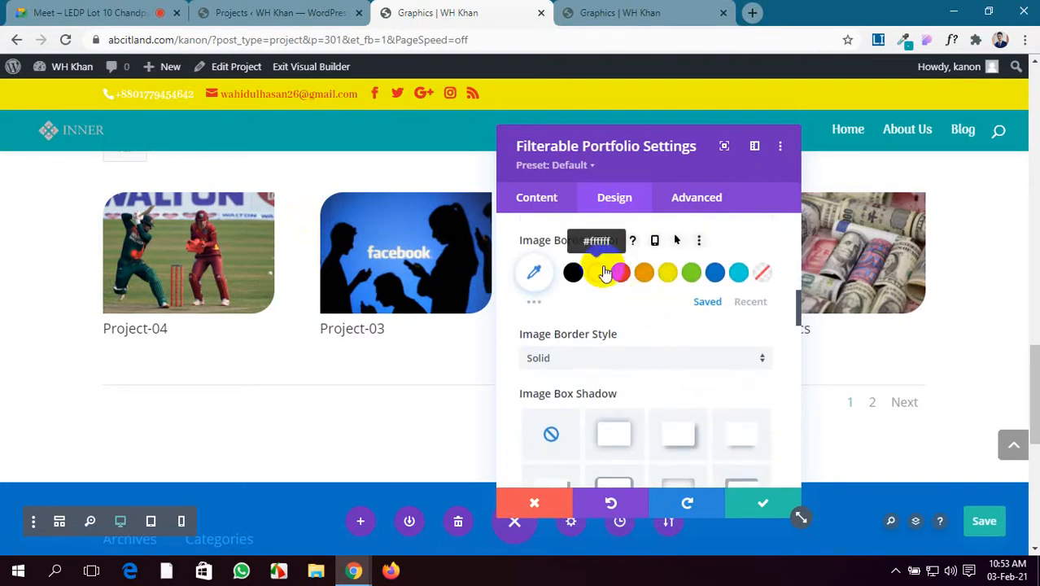
scroll(637, 346, "down", 3)
scroll(637, 345, "down", 5)
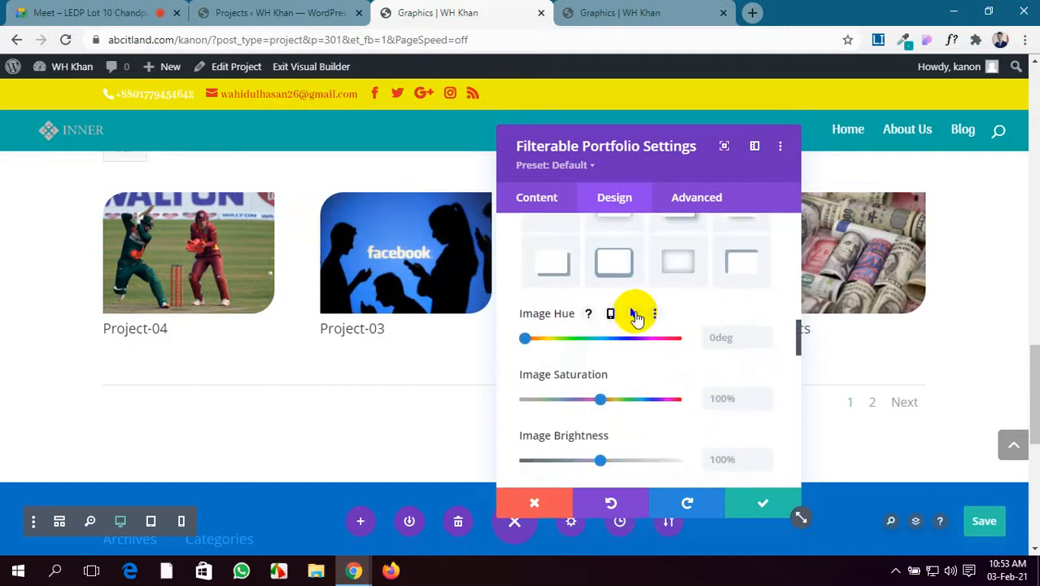
scroll(630, 301, "up", 3)
Step: Try a box shadow preset on the project images, then reset it to none
left_click(625, 293)
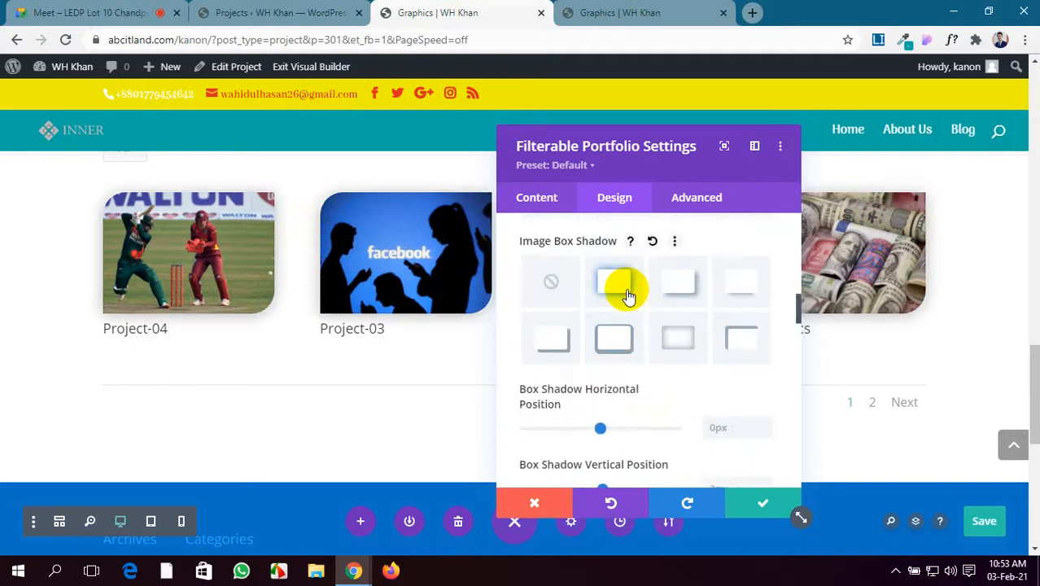
left_click(541, 275)
scroll(645, 344, "down", 5)
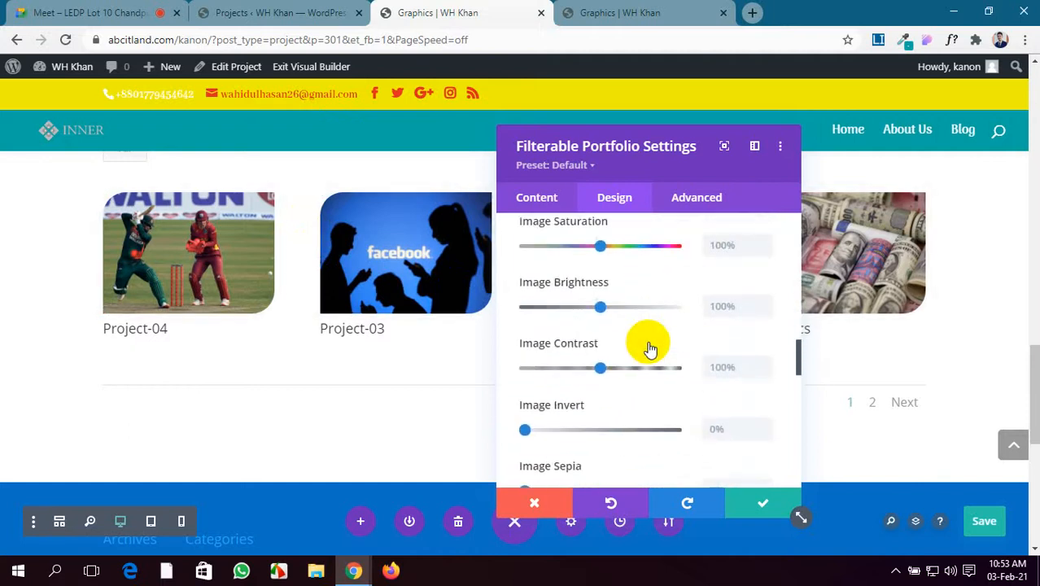
scroll(648, 346, "down", 10)
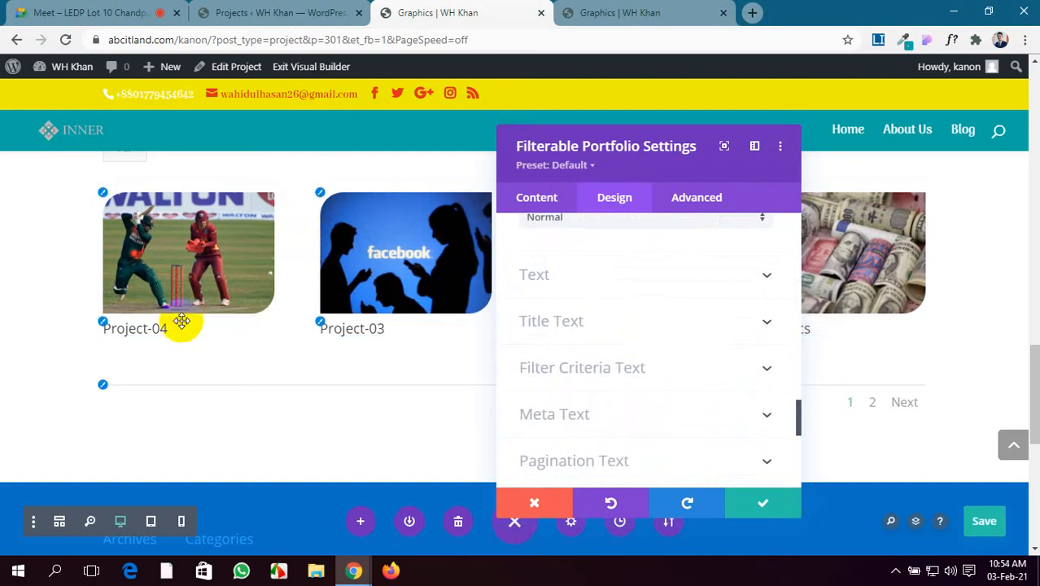
left_click(619, 281)
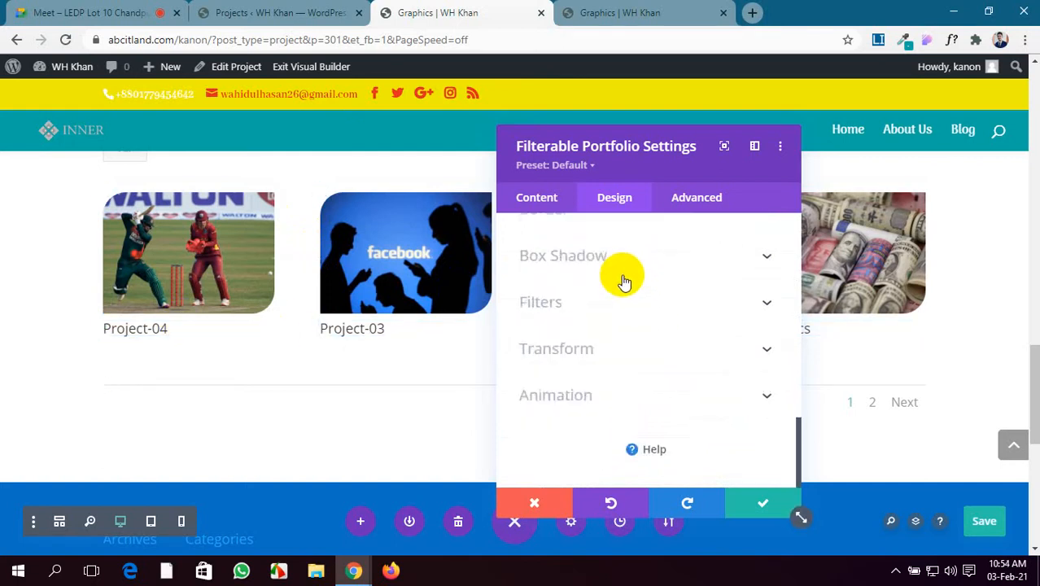
Step: Centre the project titles under the portfolio images
left_click(623, 294)
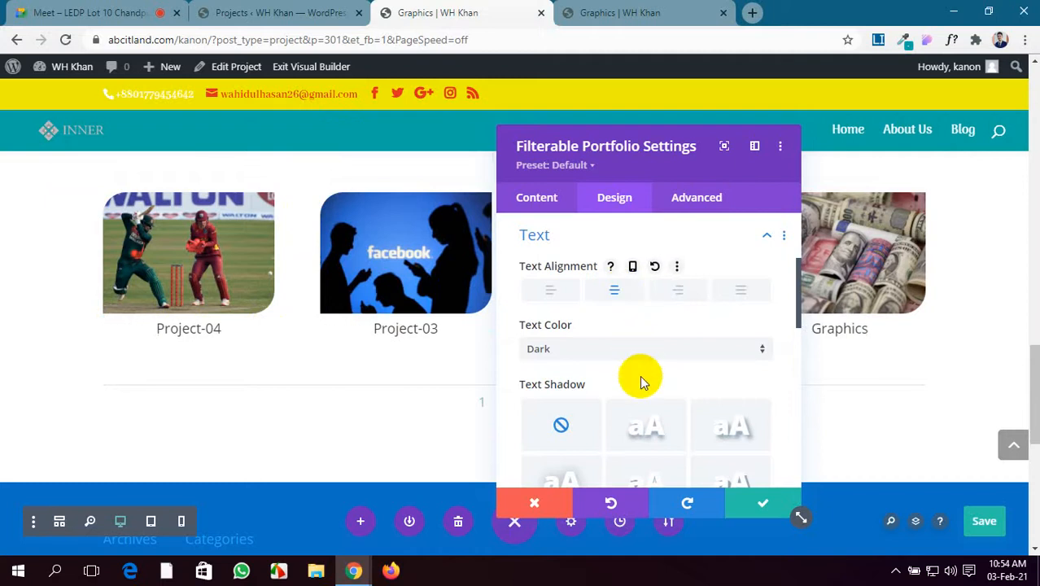
scroll(638, 377, "down", 5)
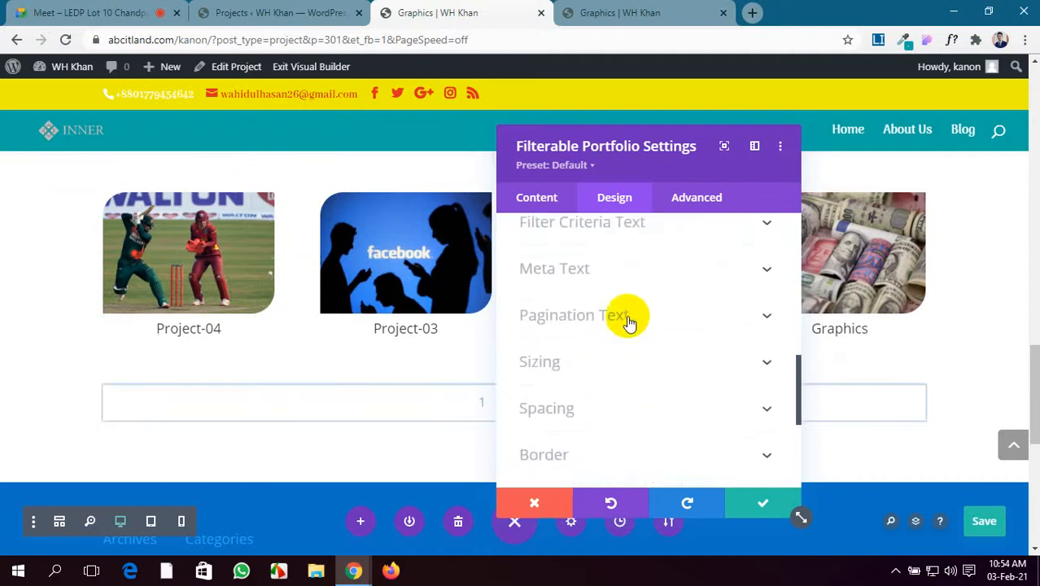
scroll(627, 318, "up", 2)
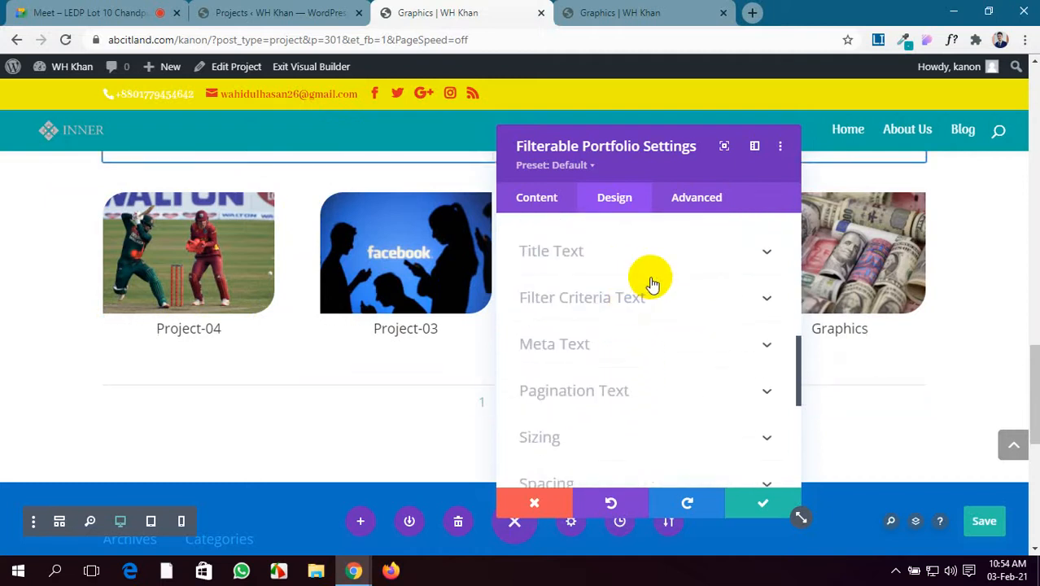
scroll(651, 284, "up", 1)
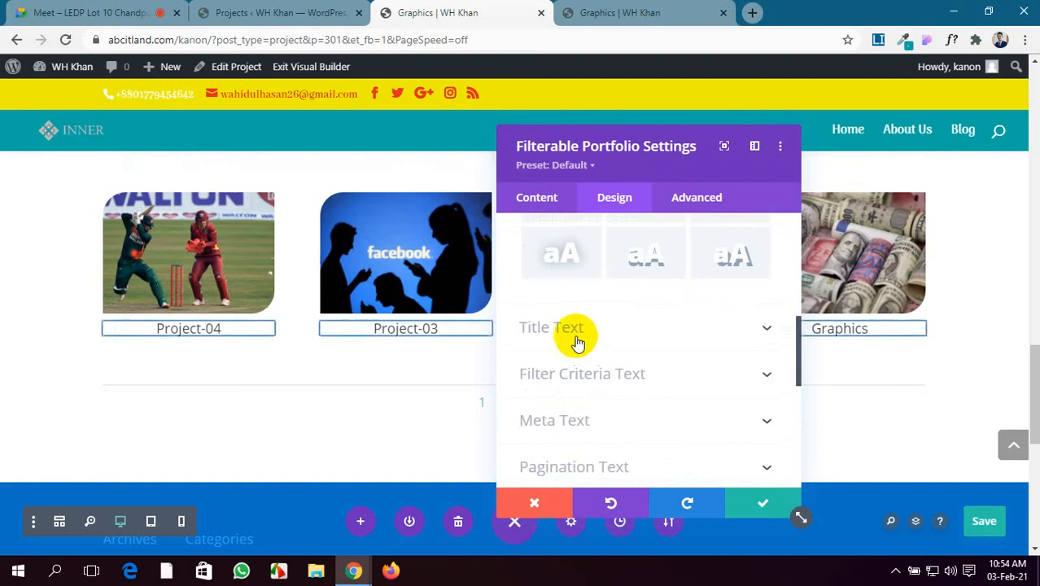
Step: Make the project title text blue and enlarge it to 21px
left_click(695, 334)
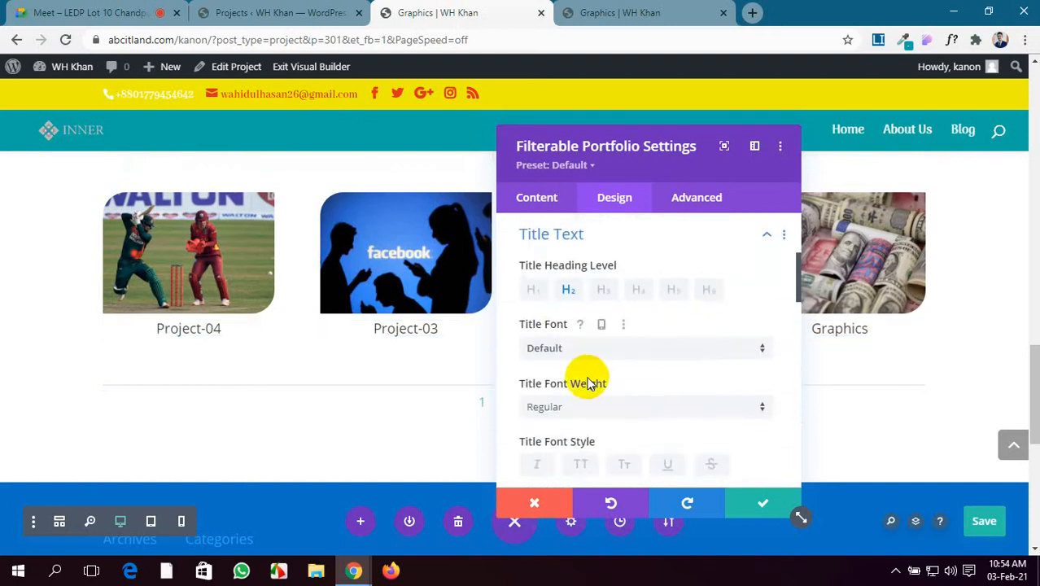
scroll(589, 382, "down", 3)
scroll(589, 383, "down", 1)
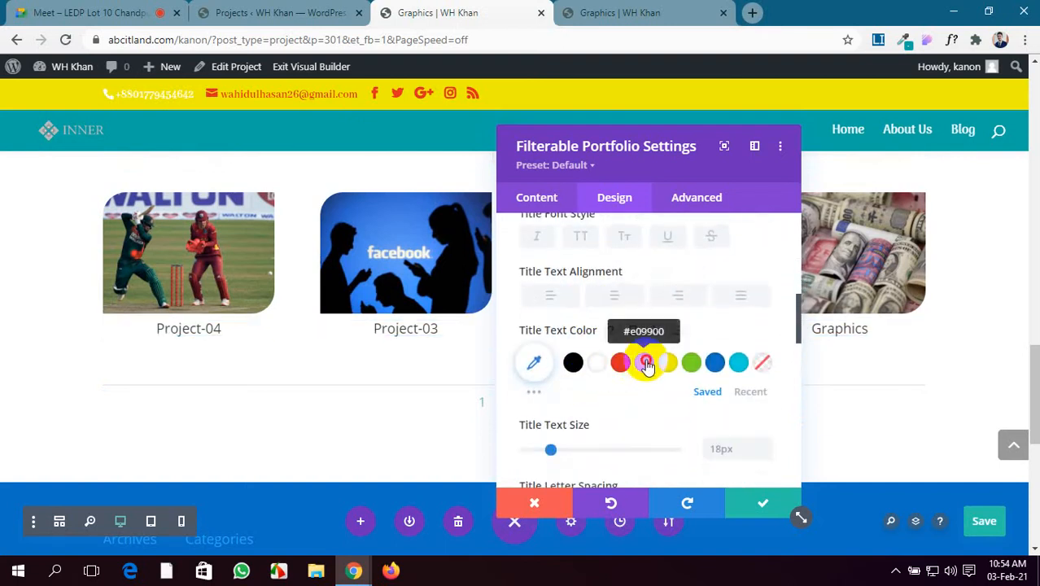
left_click(643, 363)
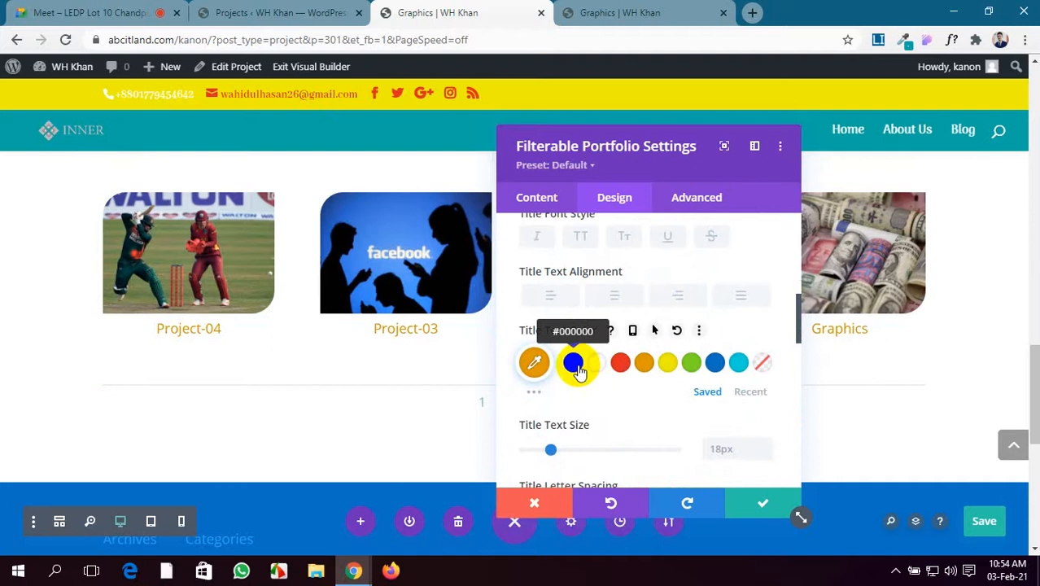
left_click(705, 362)
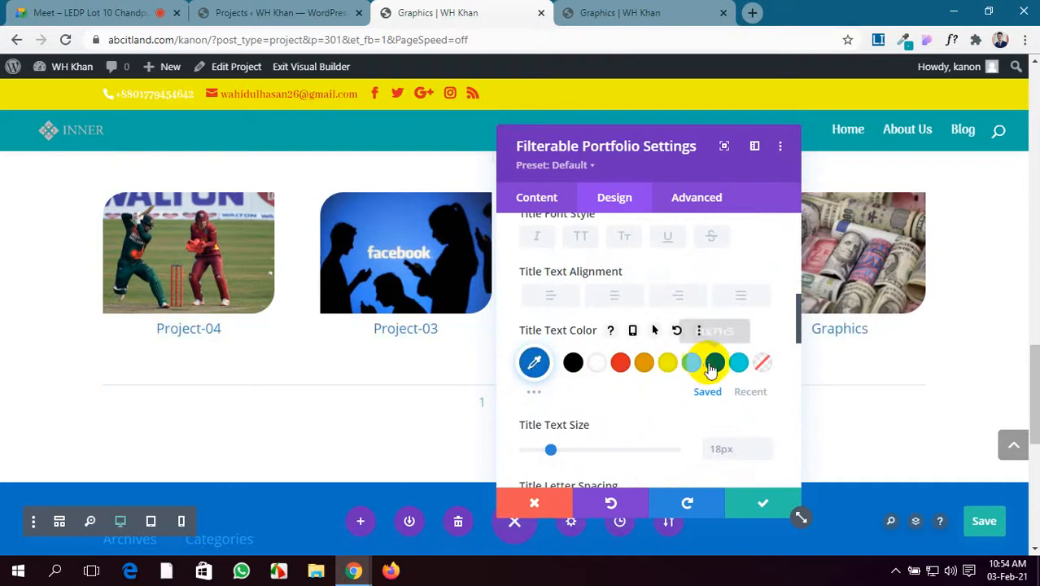
scroll(709, 368, "down", 1)
scroll(711, 370, "down", 1)
left_click_drag(551, 302, 560, 298)
scroll(619, 382, "down", 4)
scroll(640, 410, "down", 1)
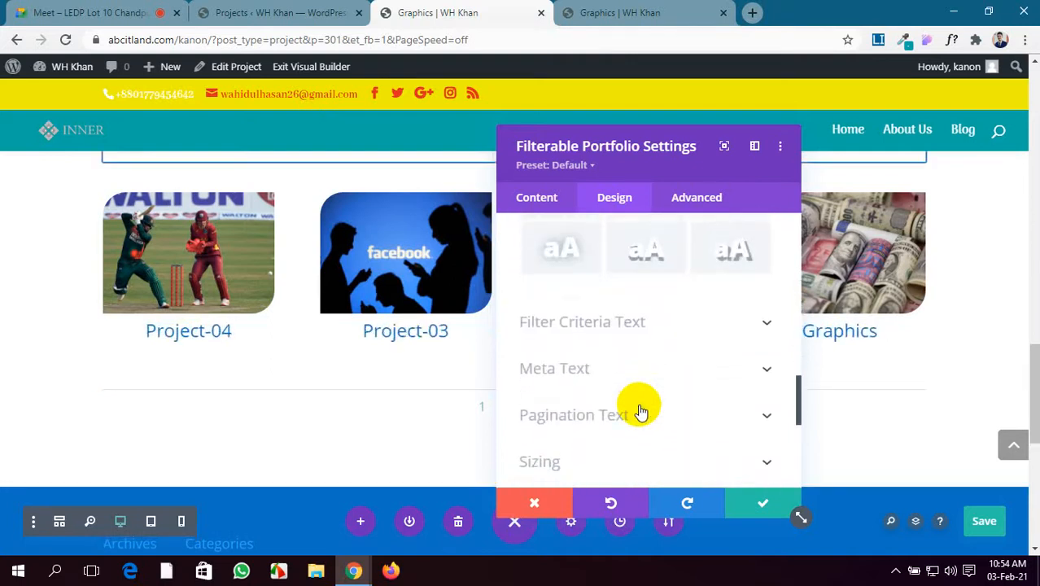
scroll(317, 350, "up", 3)
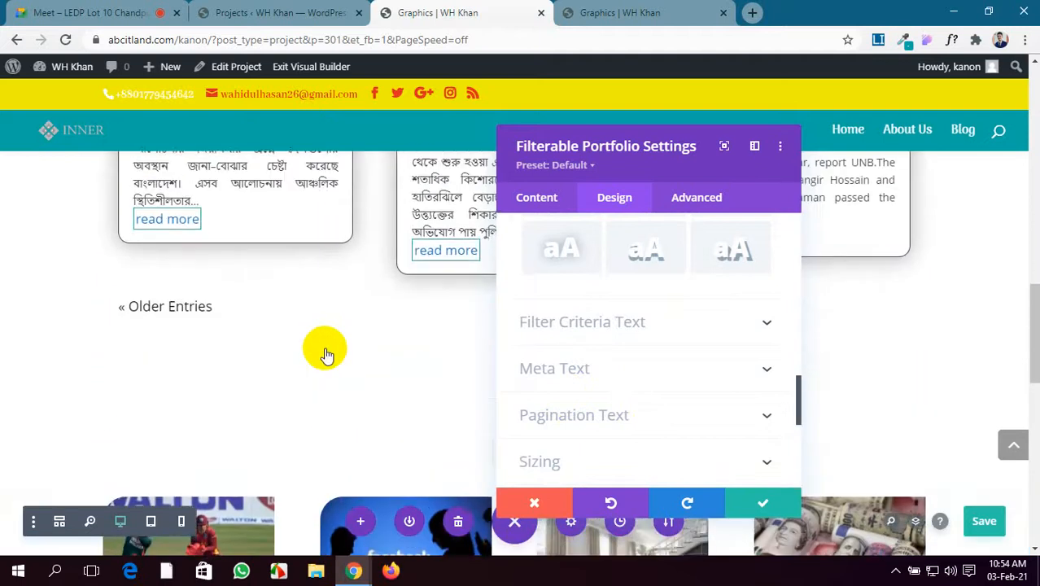
Step: Expand the Filter Criteria Text options after briefly checking the live Graphics page and Projects list
scroll(326, 350, "down", 1)
left_click(720, 326)
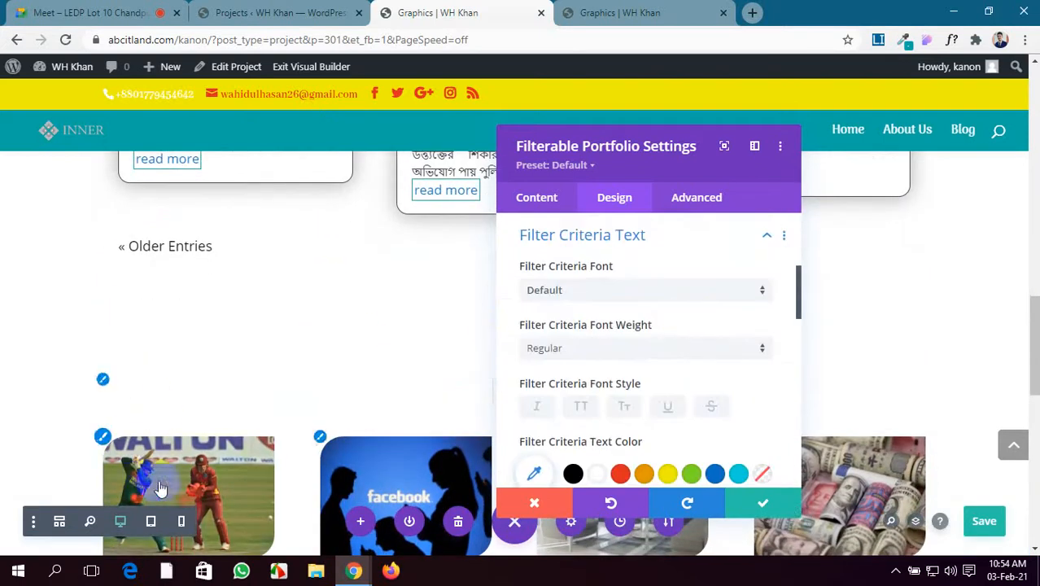
scroll(156, 408, "down", 2)
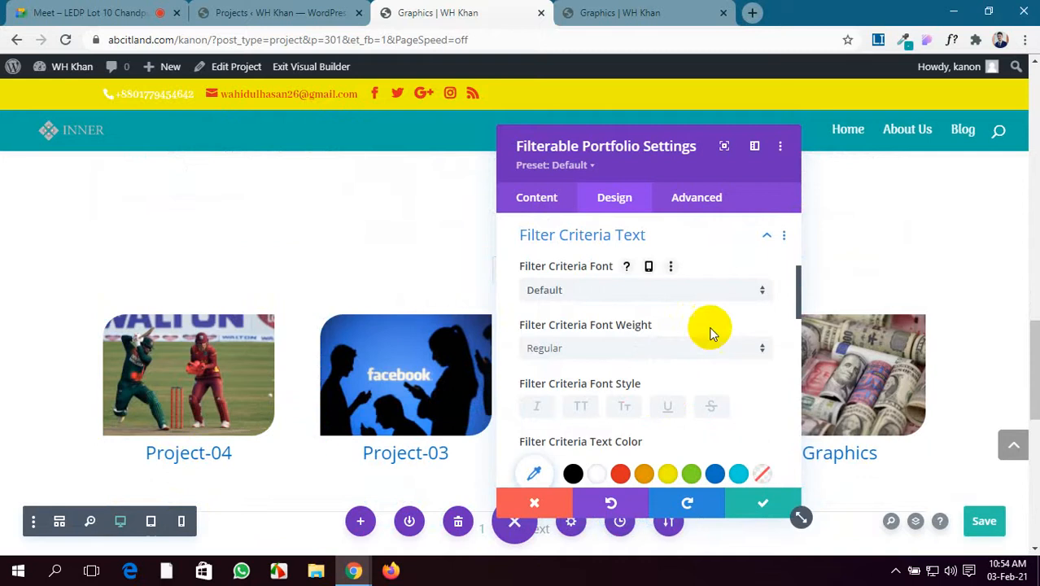
left_click(591, 6)
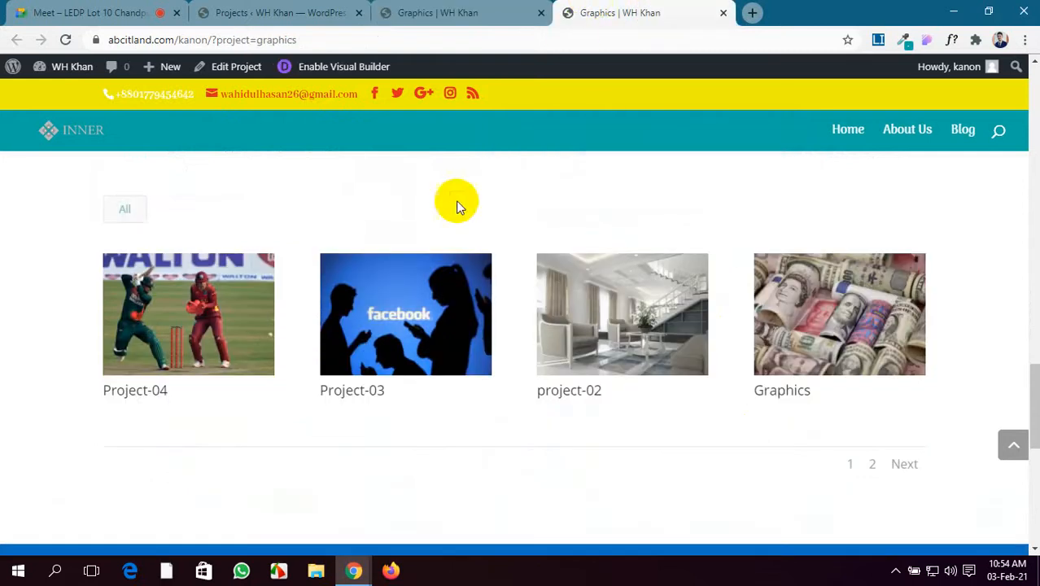
left_click(317, 11)
left_click(459, 9)
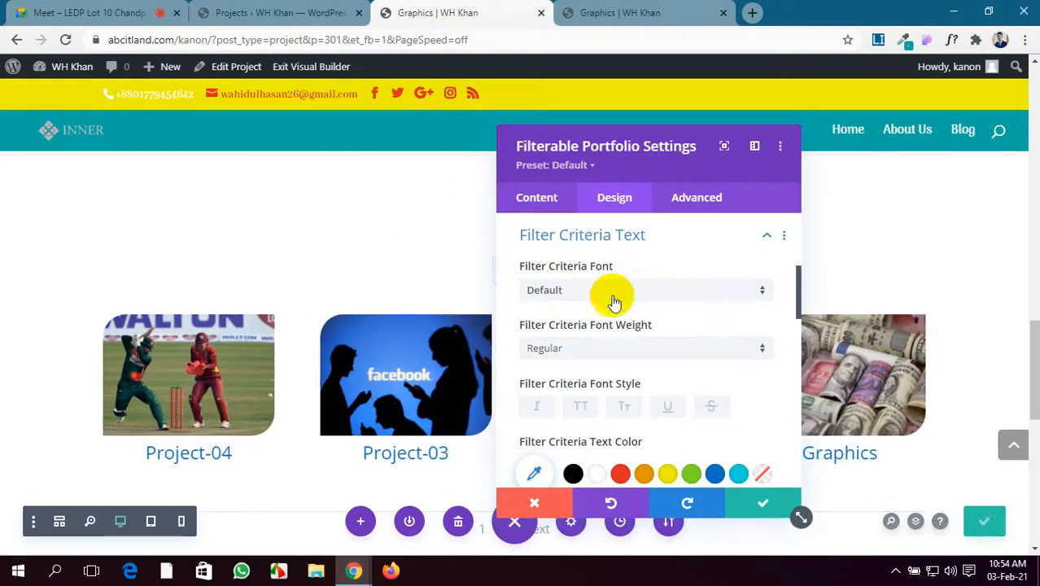
scroll(634, 387, "down", 1)
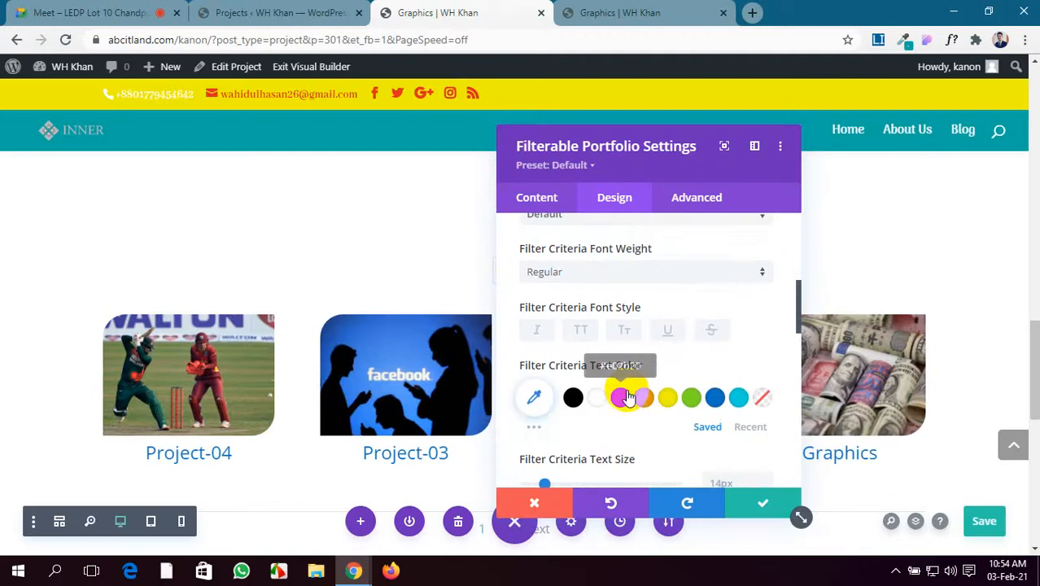
Step: Make the filter criteria text red at 22px
left_click(624, 399)
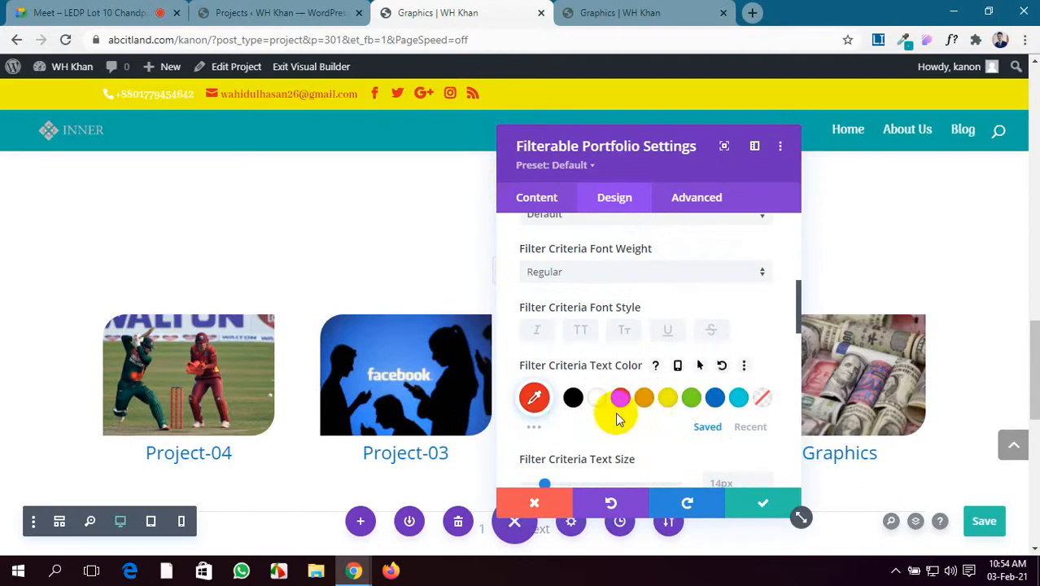
scroll(615, 412, "down", 2)
left_click_drag(545, 332, 556, 331)
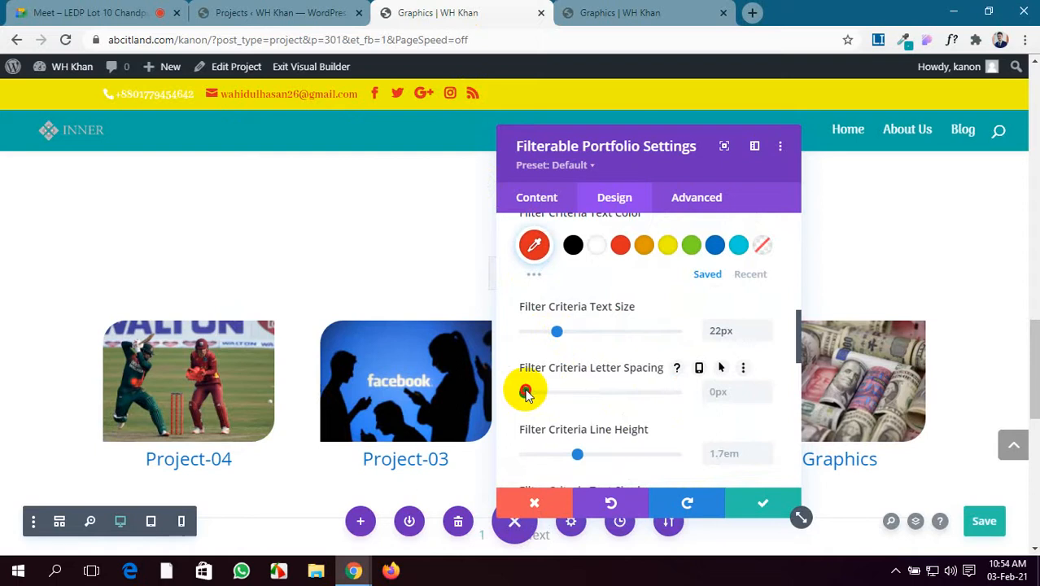
scroll(627, 452, "down", 2)
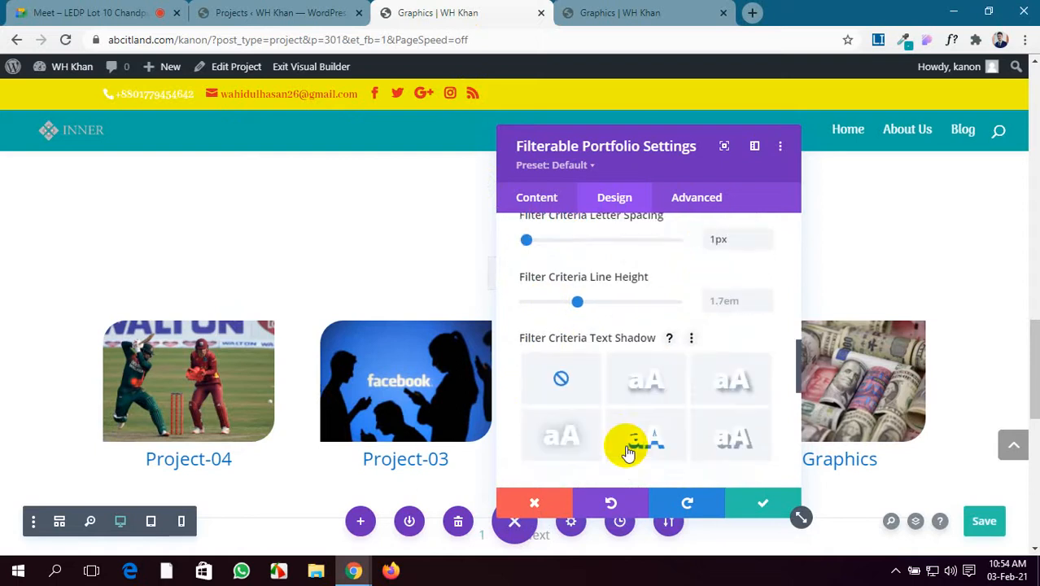
scroll(627, 451, "down", 3)
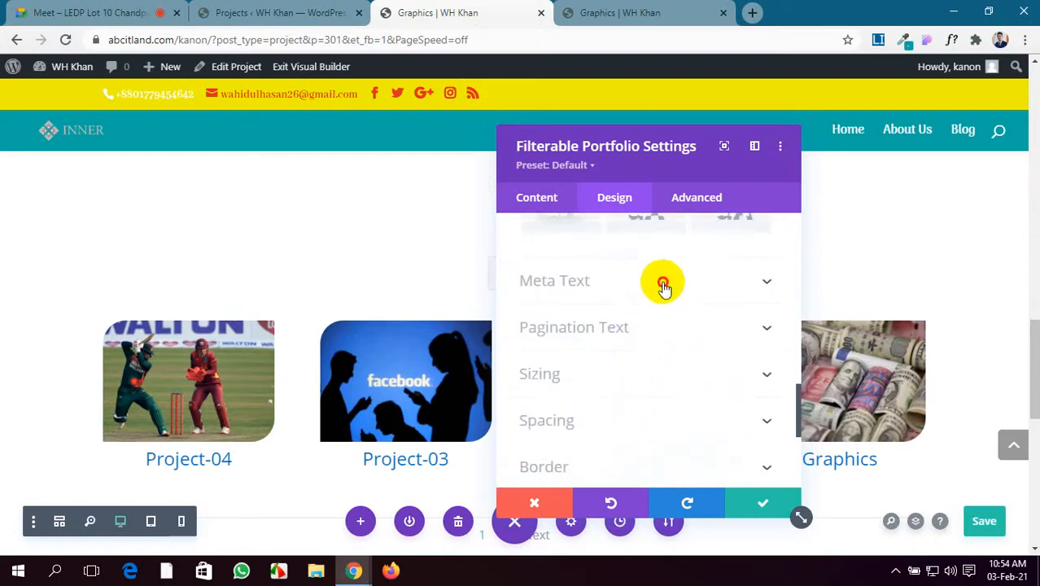
Step: Move the settings panel to the left and make the pagination links red
left_click(663, 285)
scroll(256, 456, "down", 3)
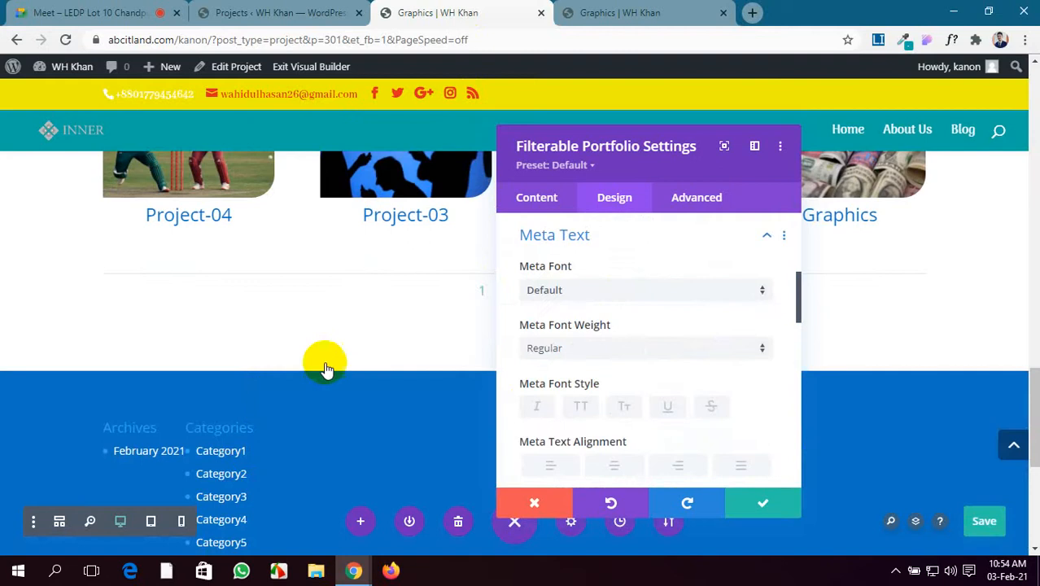
scroll(620, 353, "down", 6)
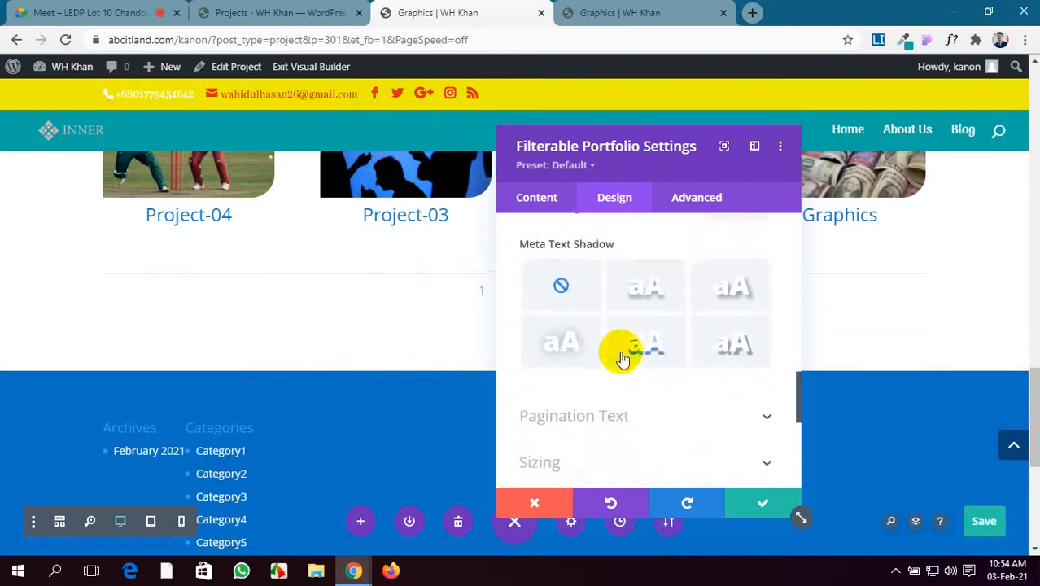
scroll(621, 358, "down", 1)
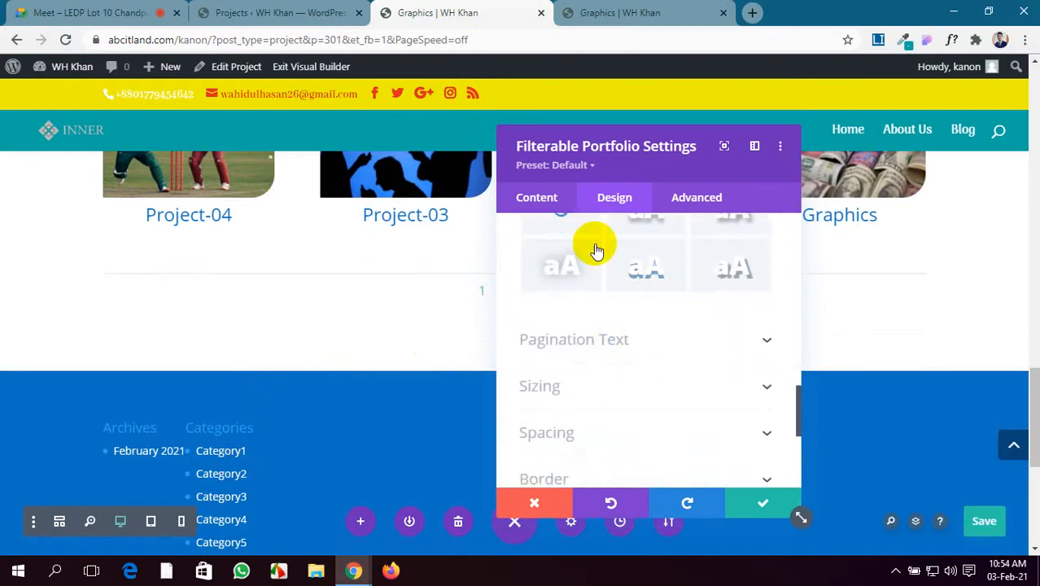
left_click_drag(604, 163, 155, 181)
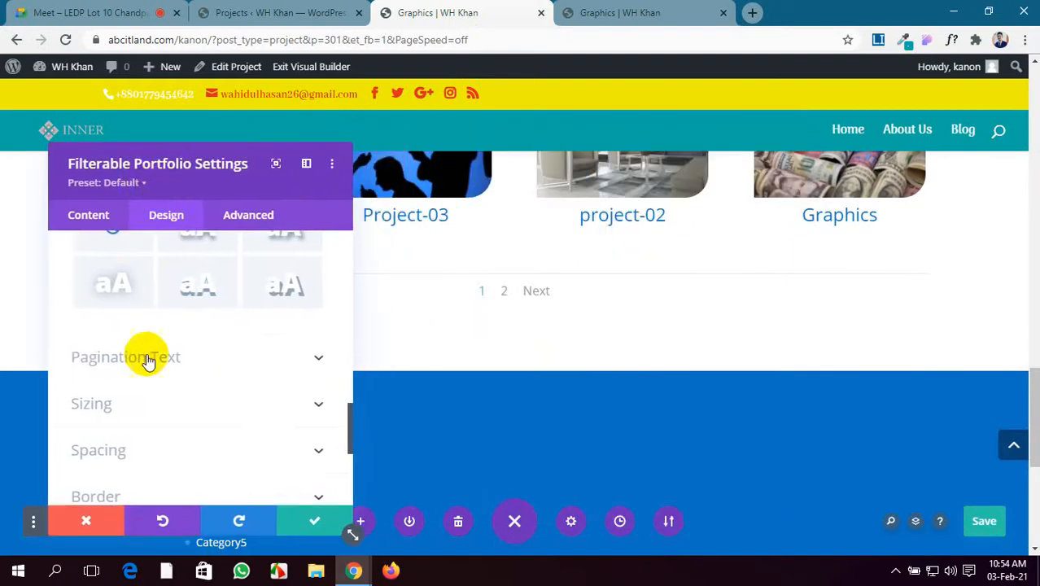
left_click(197, 359)
scroll(193, 362, "down", 3)
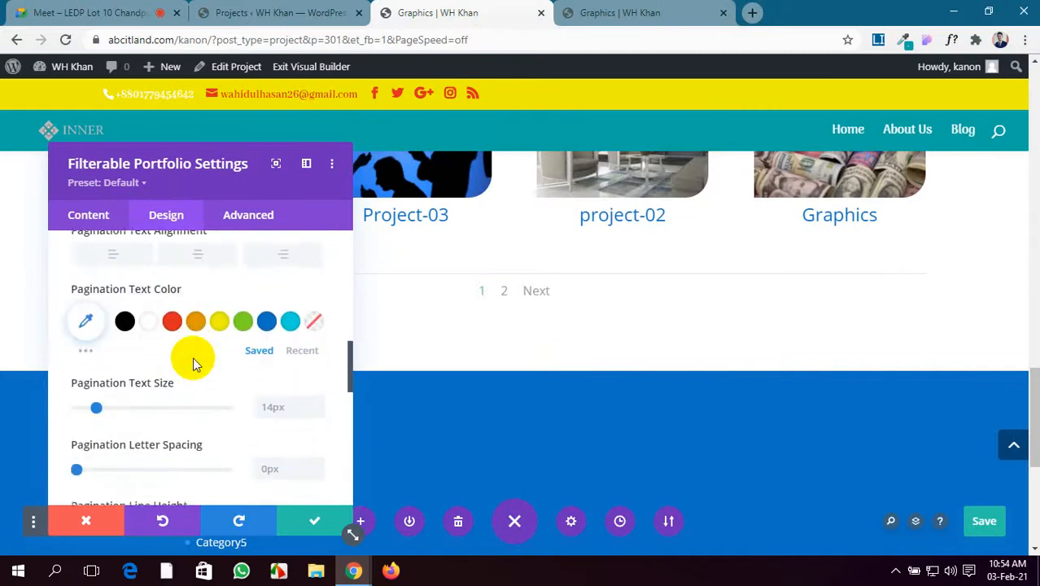
left_click(172, 320)
Step: Apply the portfolio settings and save the page
scroll(167, 416, "down", 1)
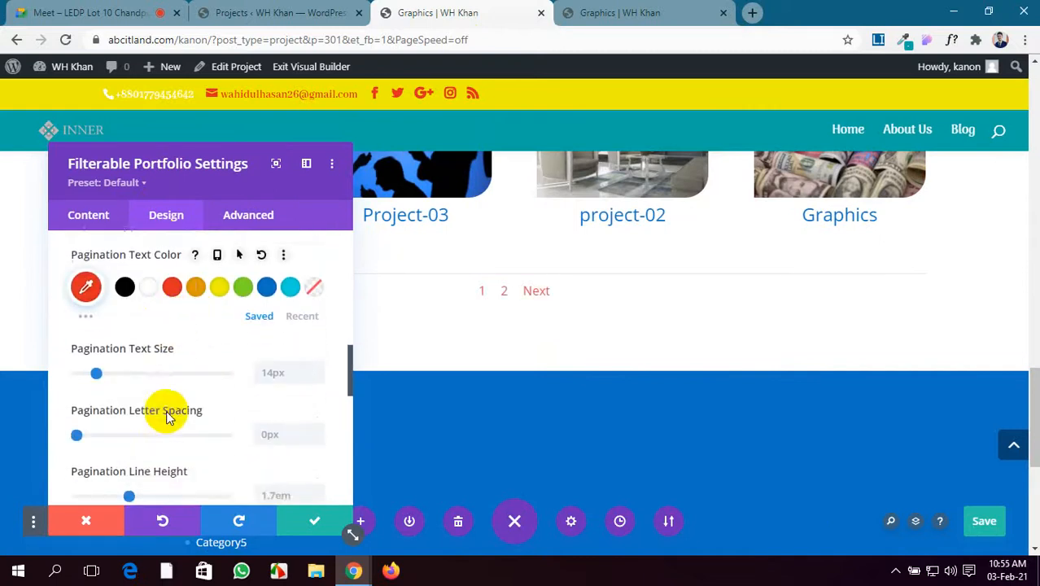
scroll(167, 417, "down", 12)
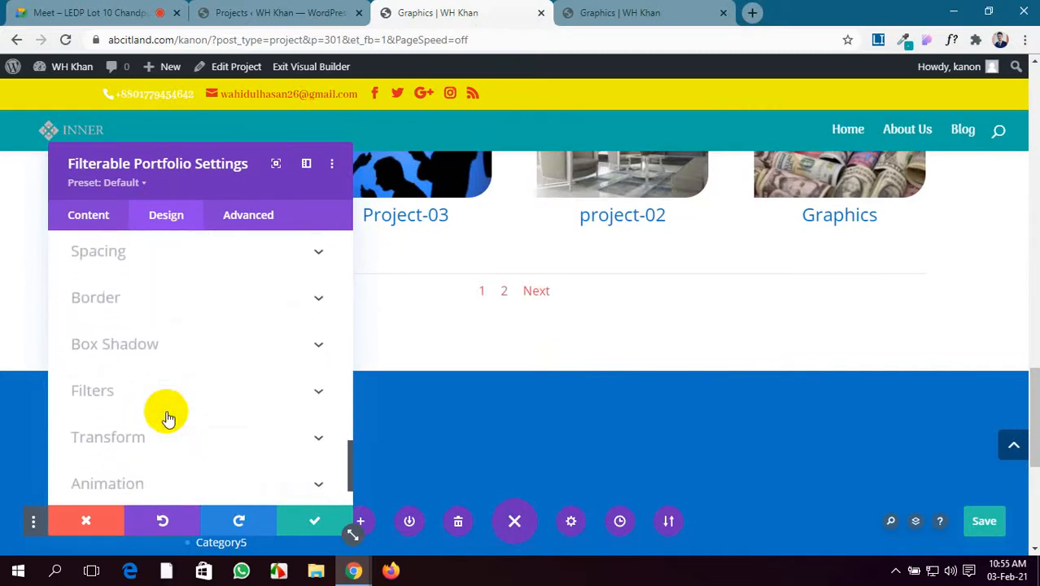
scroll(167, 418, "down", 2)
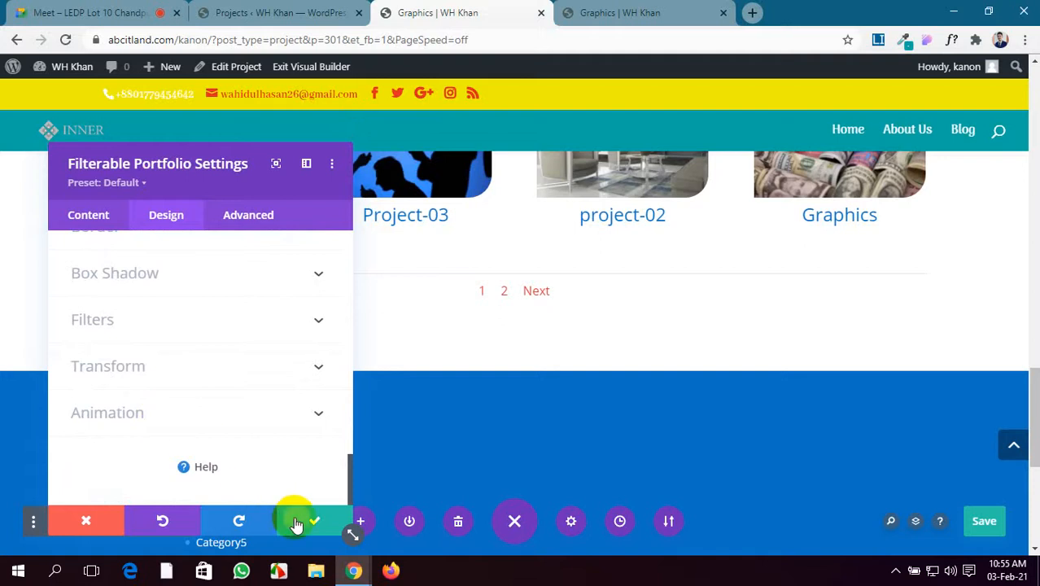
left_click(313, 520)
left_click(970, 521)
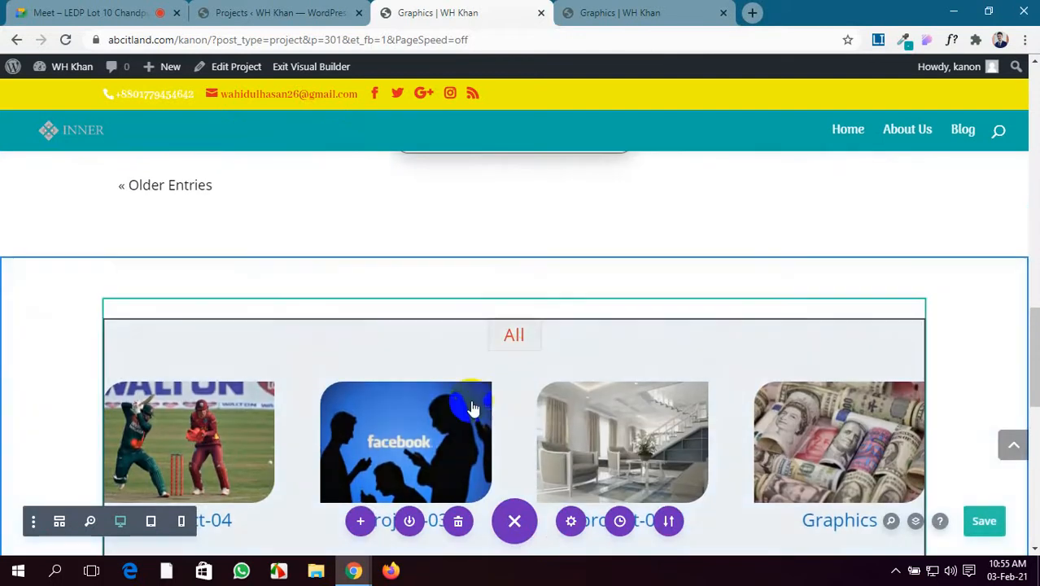
left_click(602, 12)
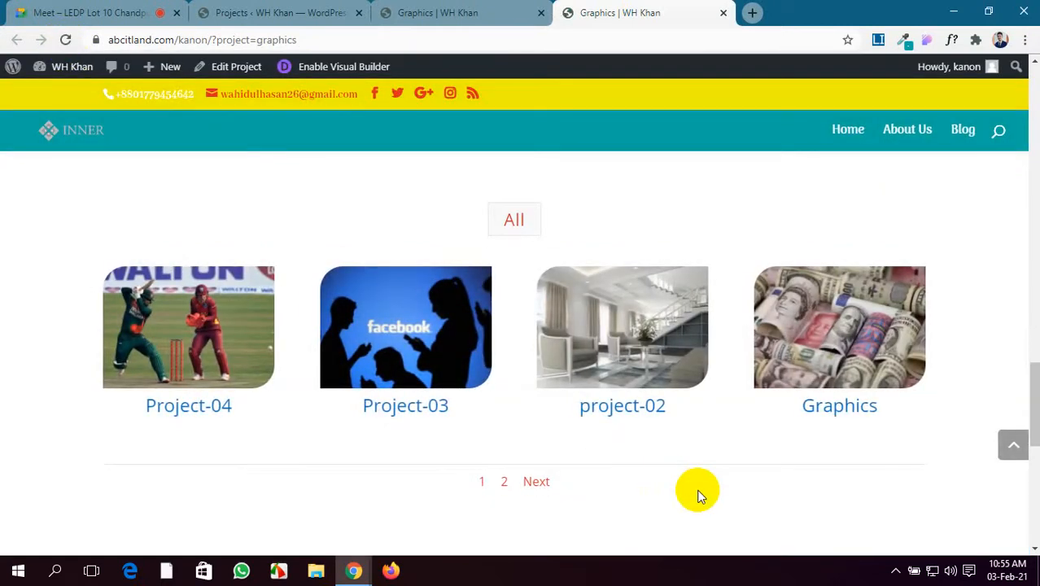
left_click(277, 12)
left_click(425, 11)
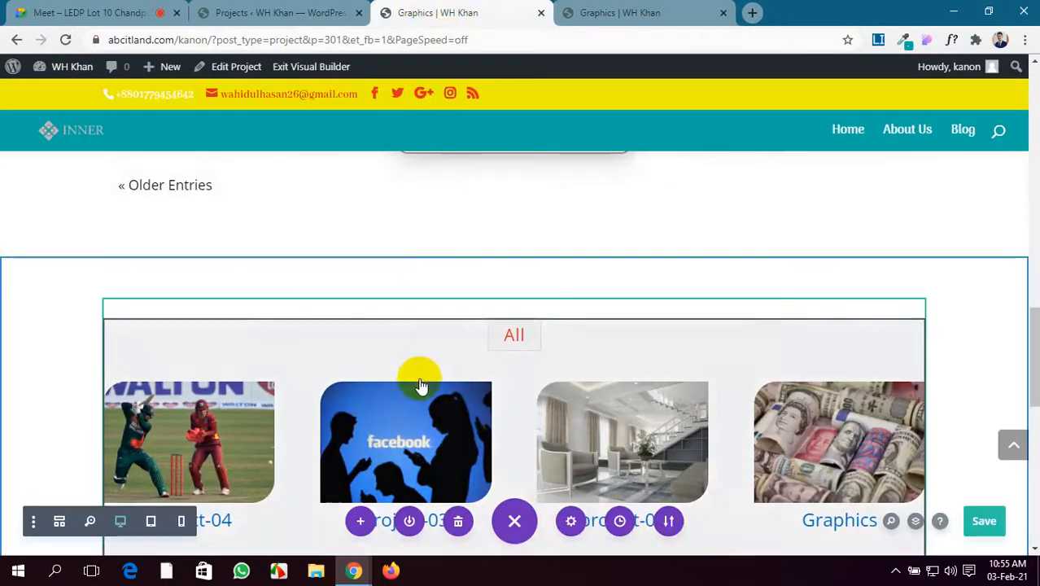
scroll(407, 371, "down", 1)
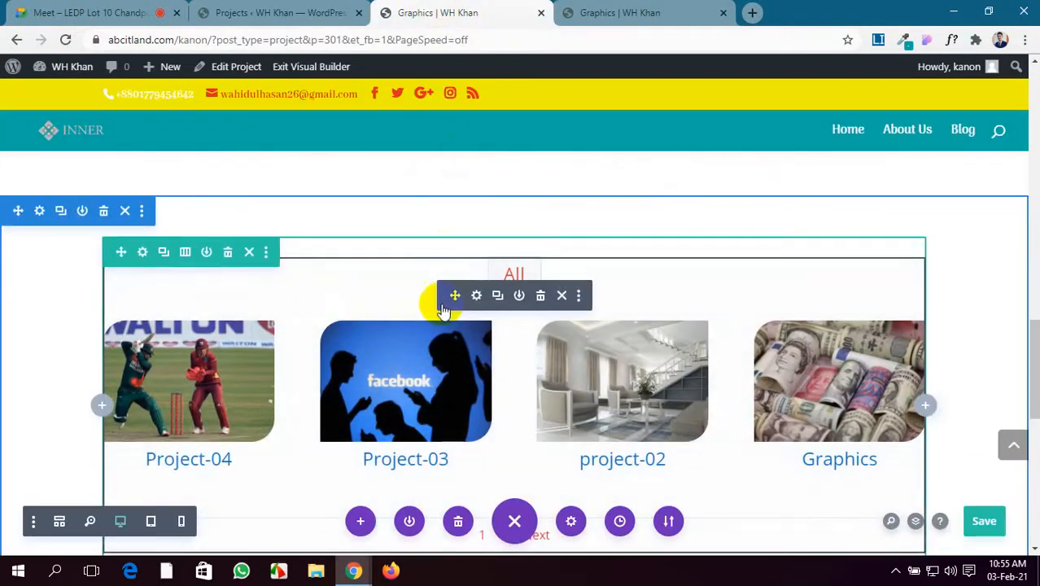
left_click(116, 8)
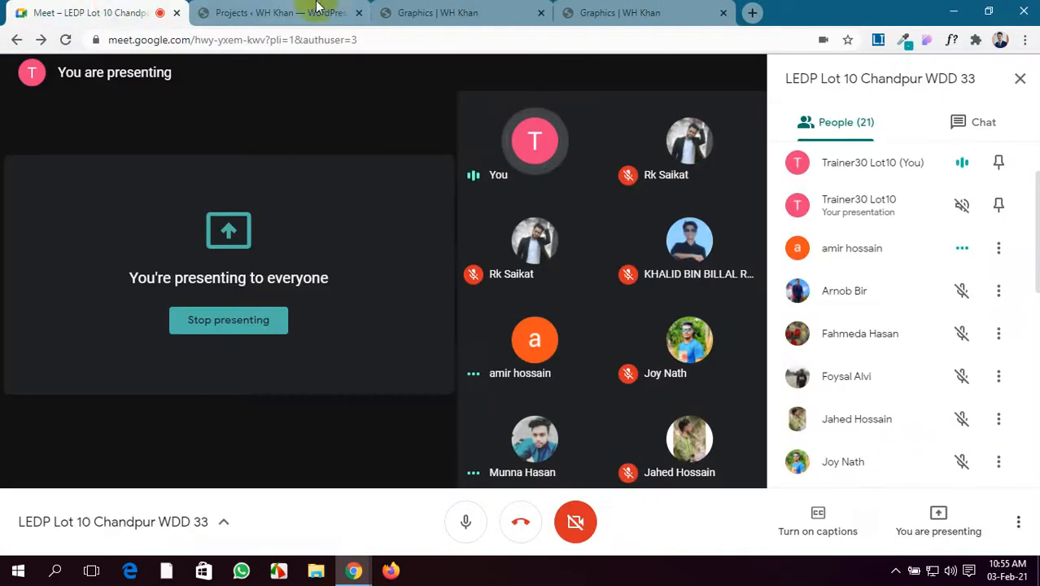
left_click(440, 10)
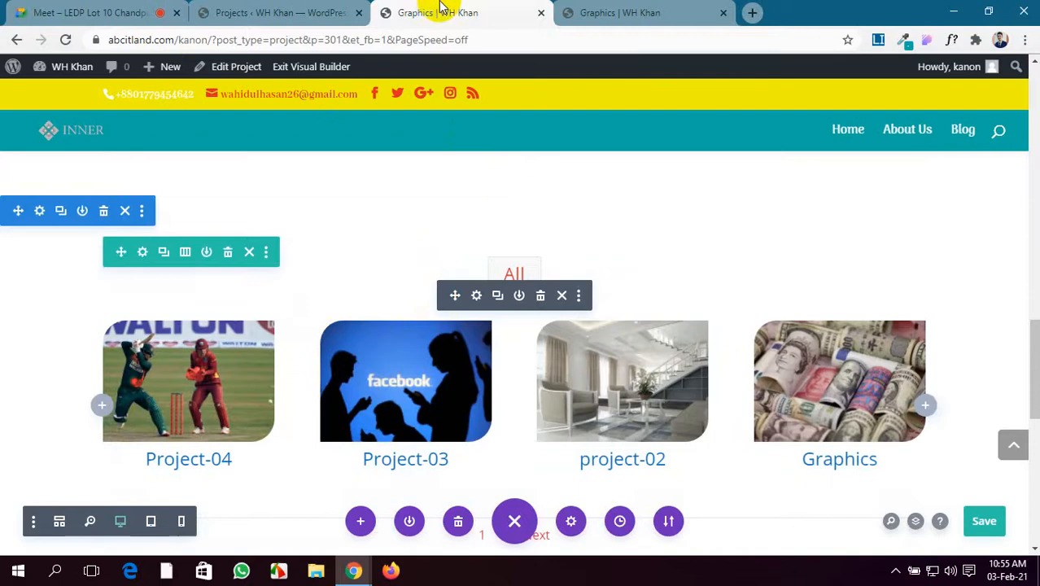
Step: Reopen the Filterable Portfolio settings at Design > Border and reposition the panel
left_click(476, 296)
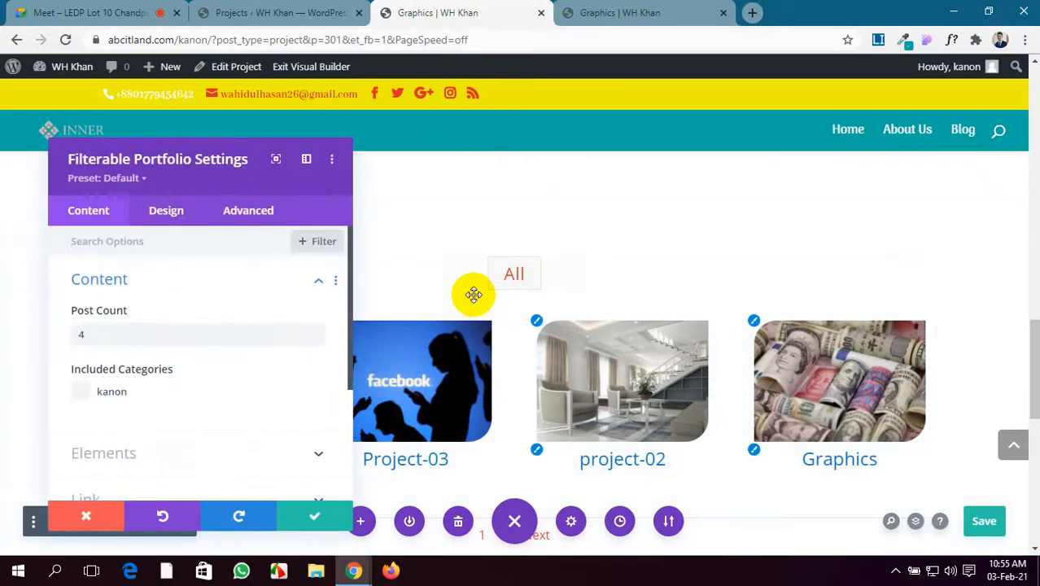
left_click(186, 242)
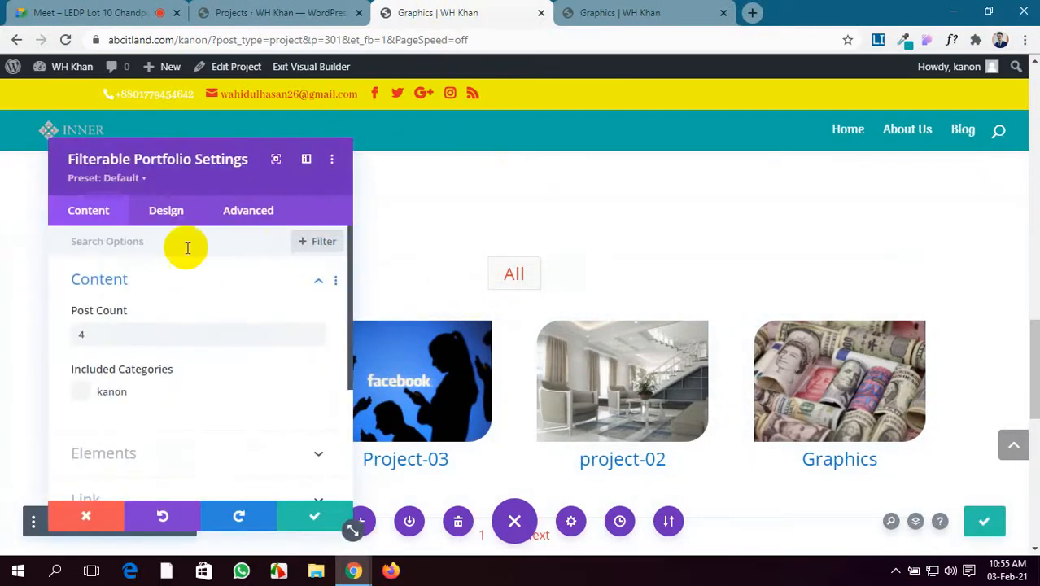
left_click(197, 213)
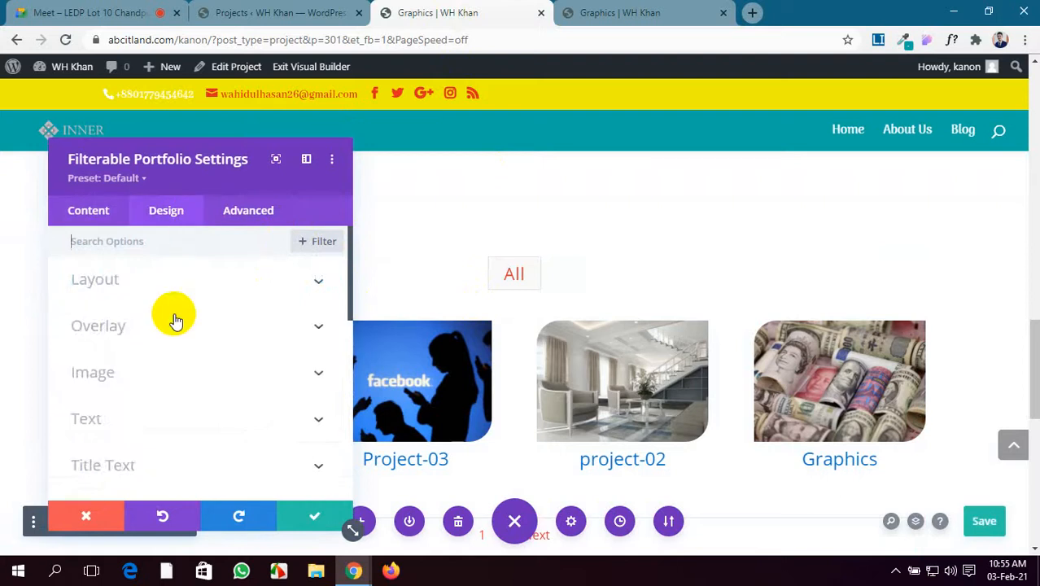
scroll(160, 399, "down", 5)
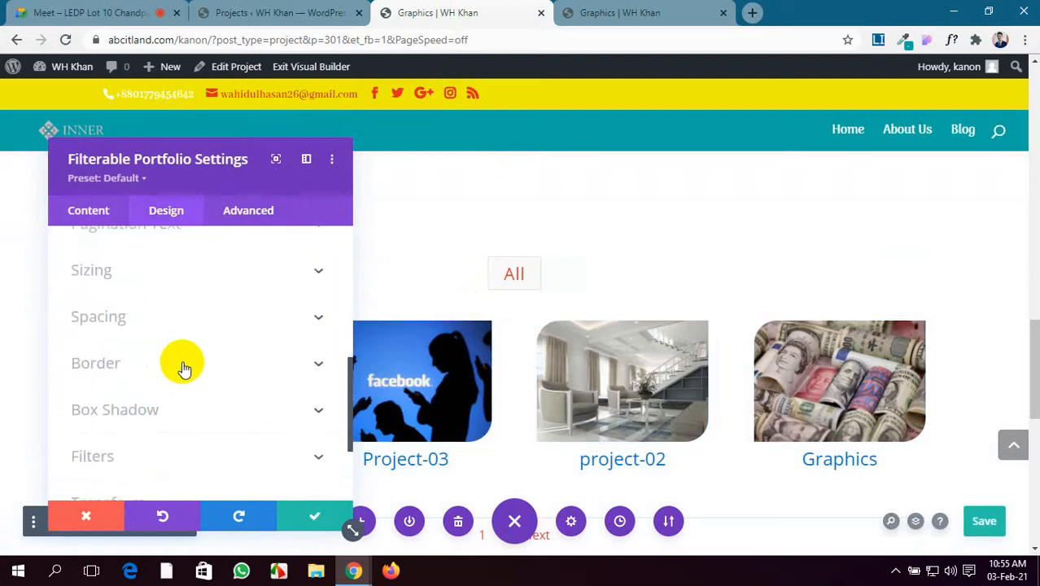
left_click(248, 362)
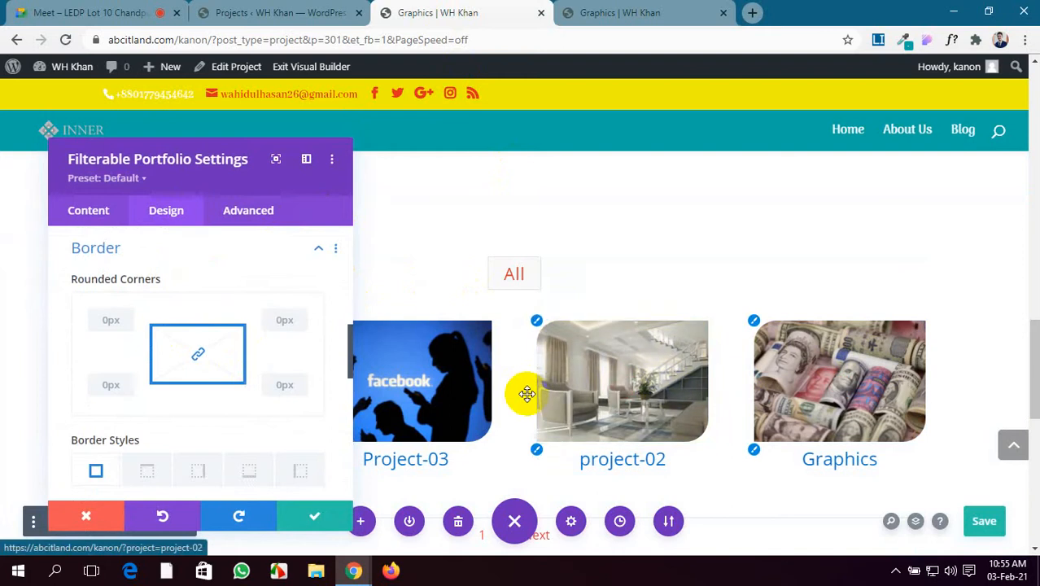
left_click_drag(236, 176, 230, 53)
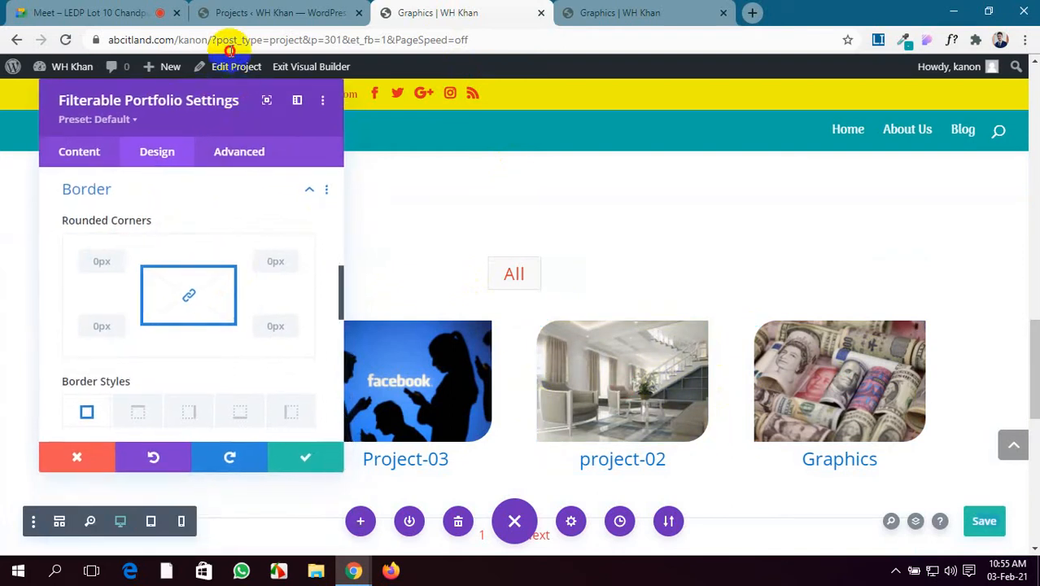
left_click_drag(203, 102, 204, 141)
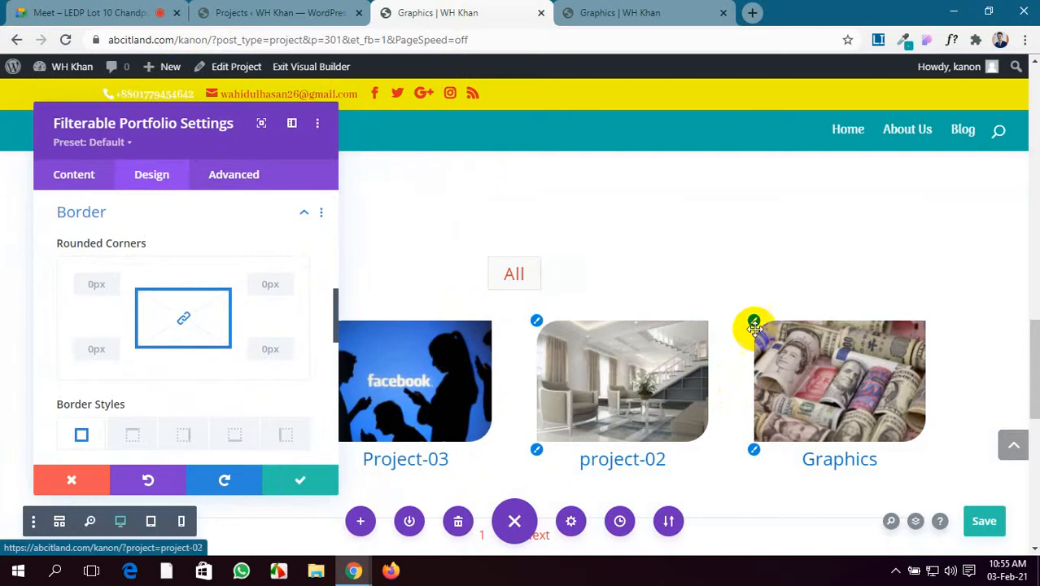
Step: Check the live Graphics page, confirm the portfolio settings, and return to the live page
left_click(624, 13)
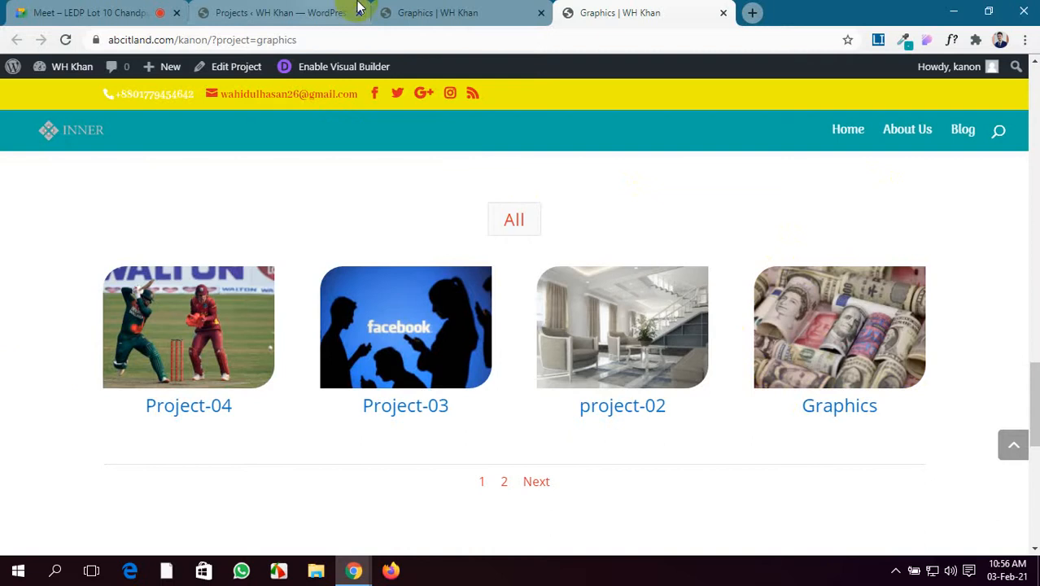
left_click(412, 8)
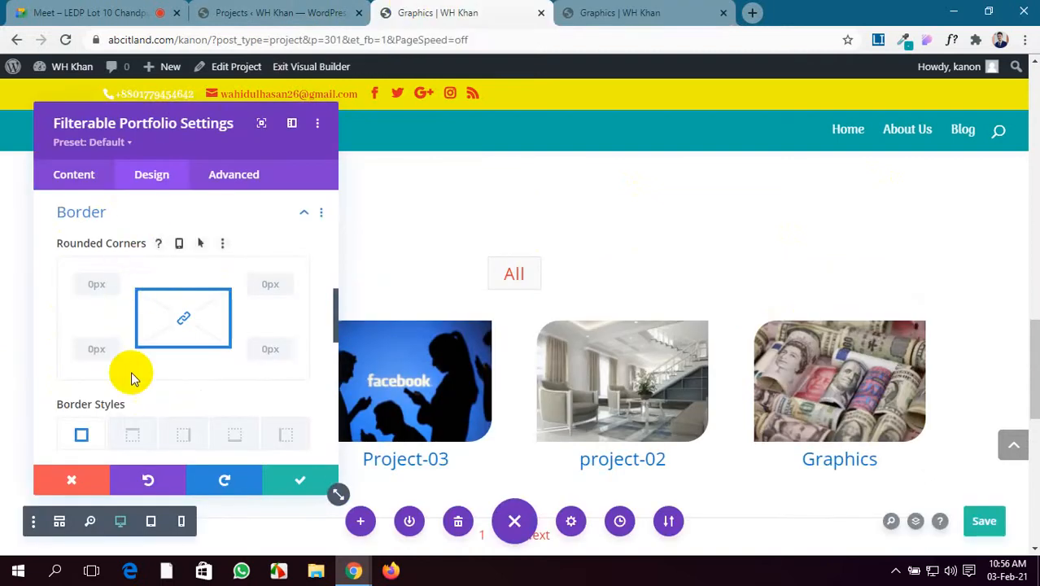
scroll(134, 374, "down", 3)
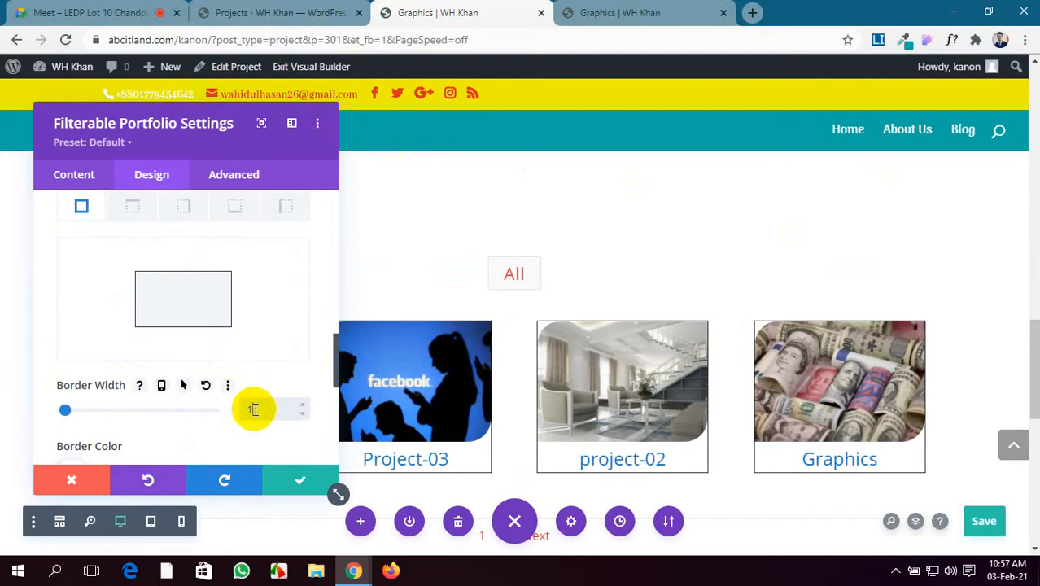
scroll(318, 376, "up", 3)
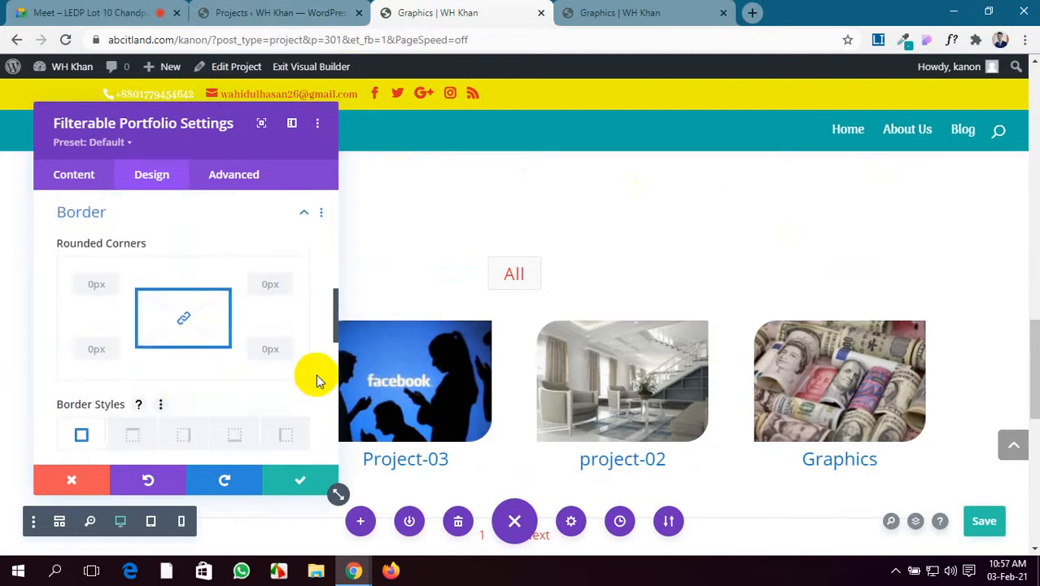
left_click(299, 480)
left_click(642, 14)
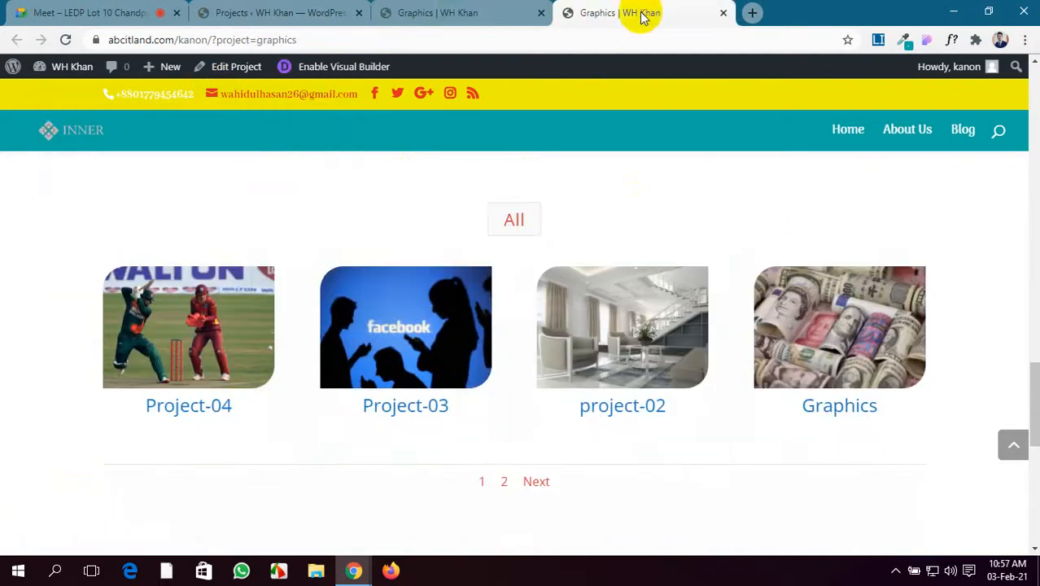
Step: Reload the live page and test the portfolio's page 2, Prev and Next links
left_click(66, 40)
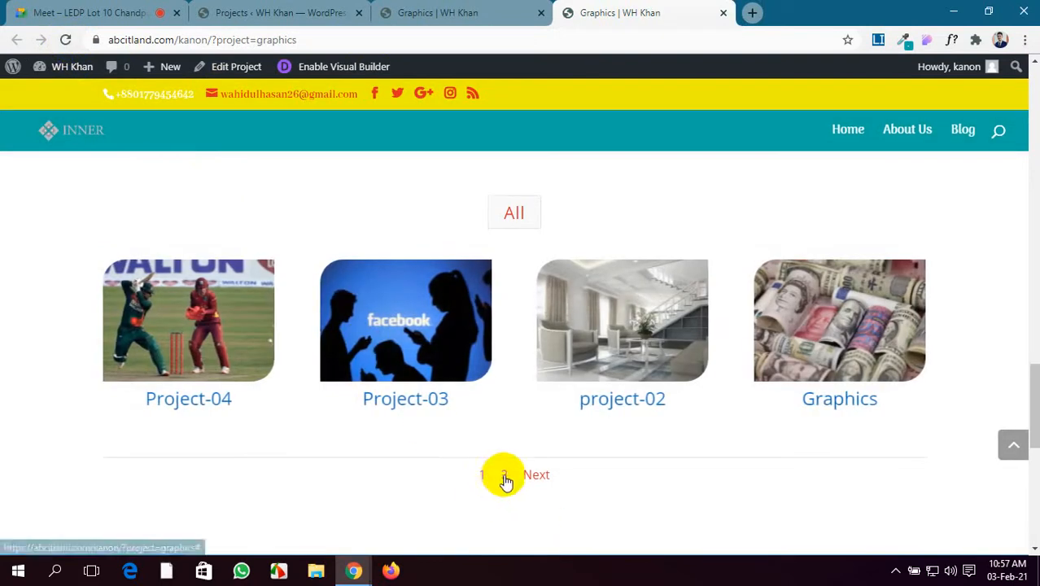
left_click(504, 478)
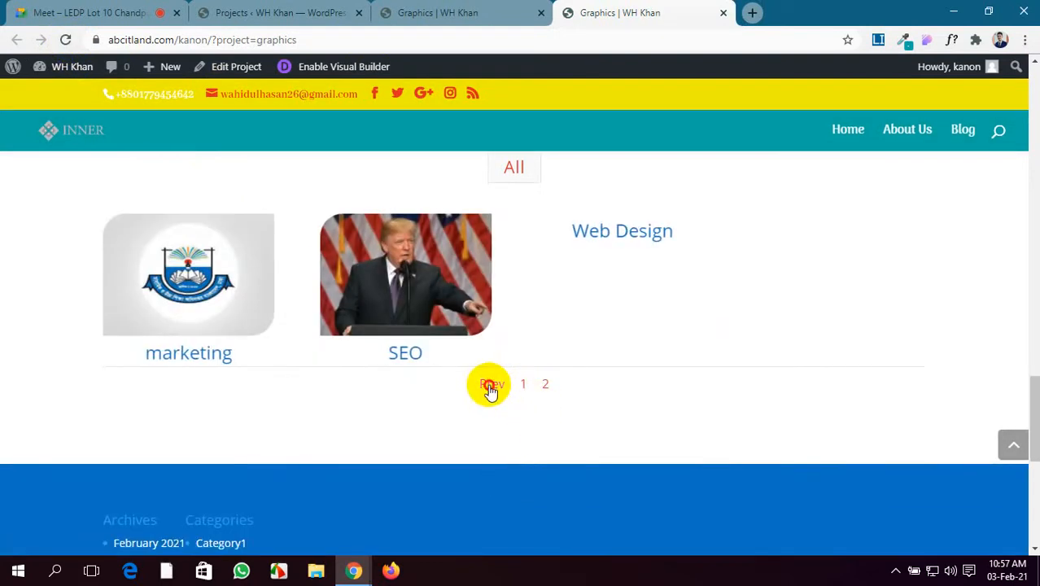
left_click(489, 388)
left_click(533, 429)
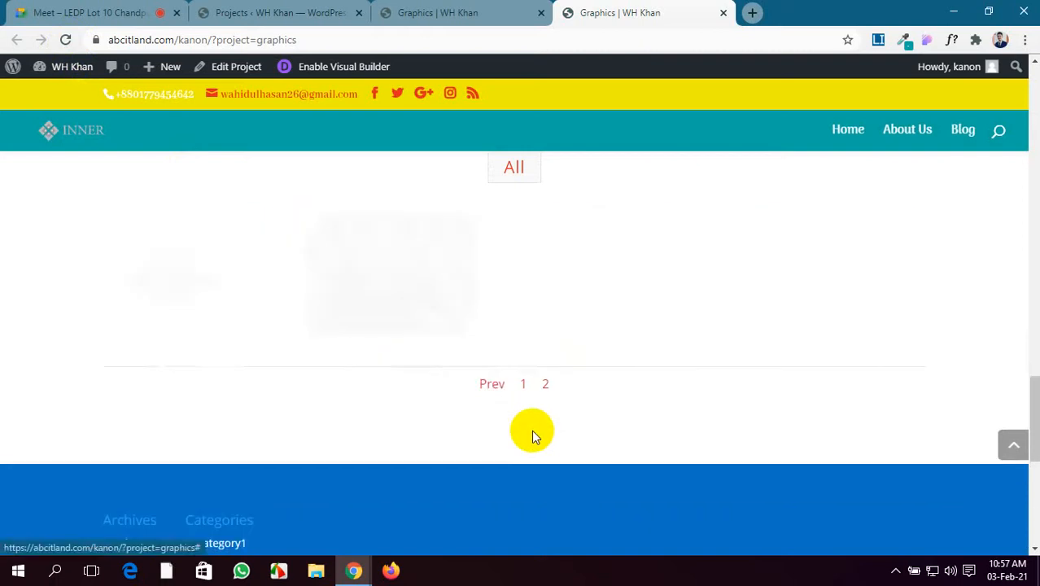
left_click(489, 386)
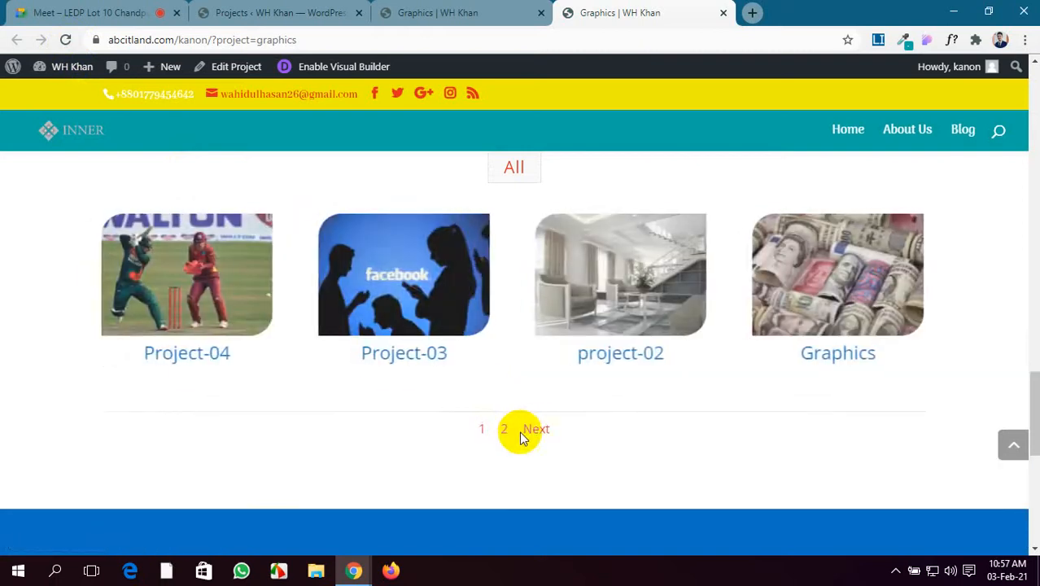
left_click(533, 429)
left_click(489, 386)
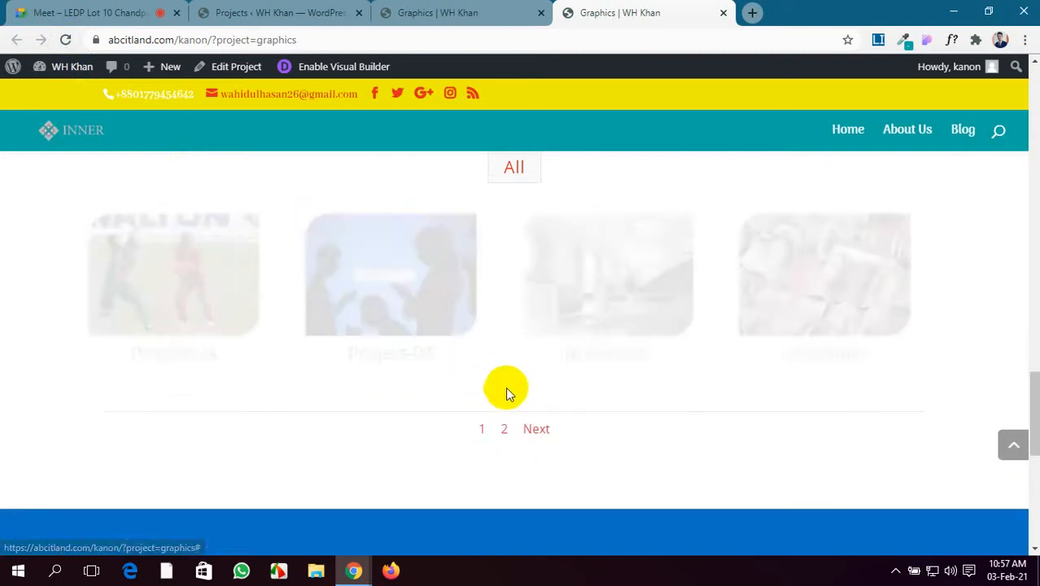
left_click(530, 428)
left_click(492, 387)
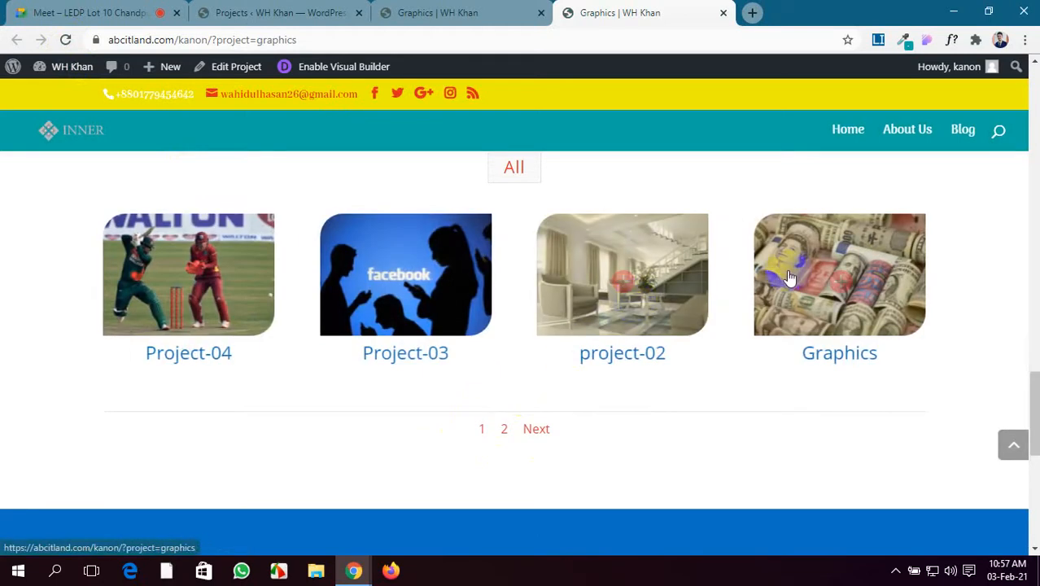
Step: Open the project-02 page from its thumbnail, then return to the live Graphics page
left_click(686, 277)
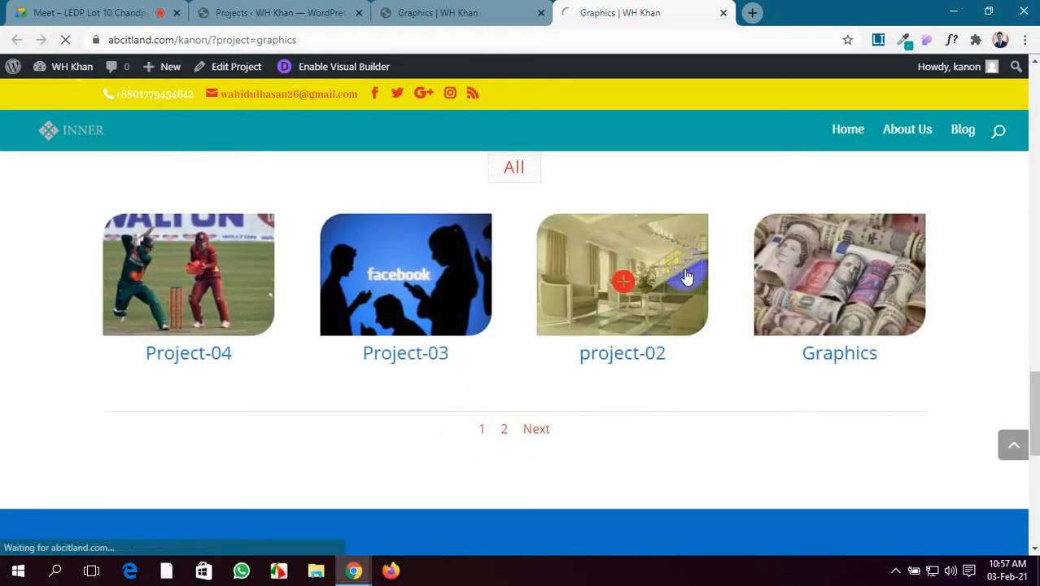
scroll(607, 398, "down", 10)
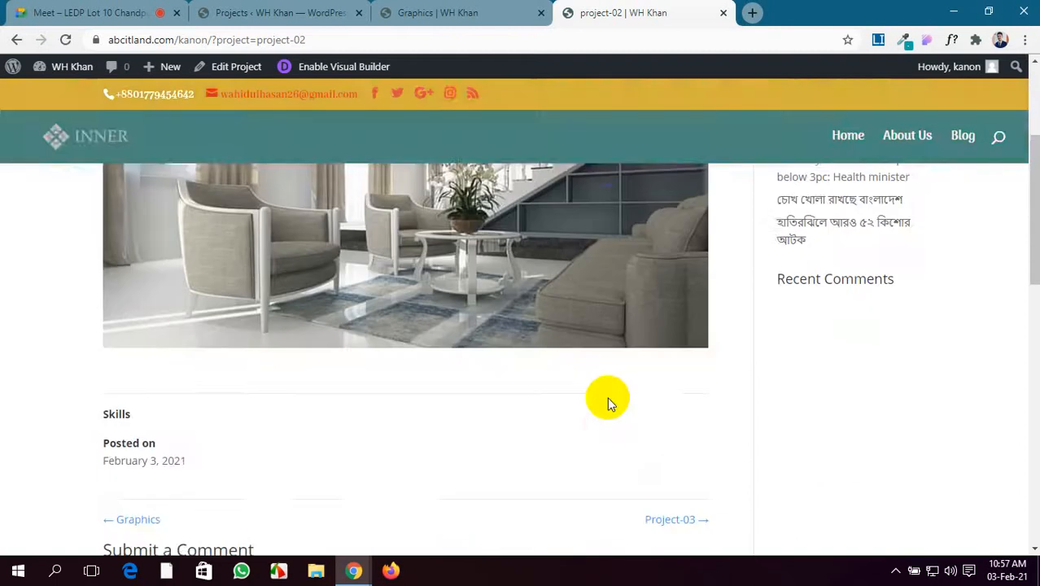
scroll(609, 400, "up", 5)
scroll(609, 400, "up", 5)
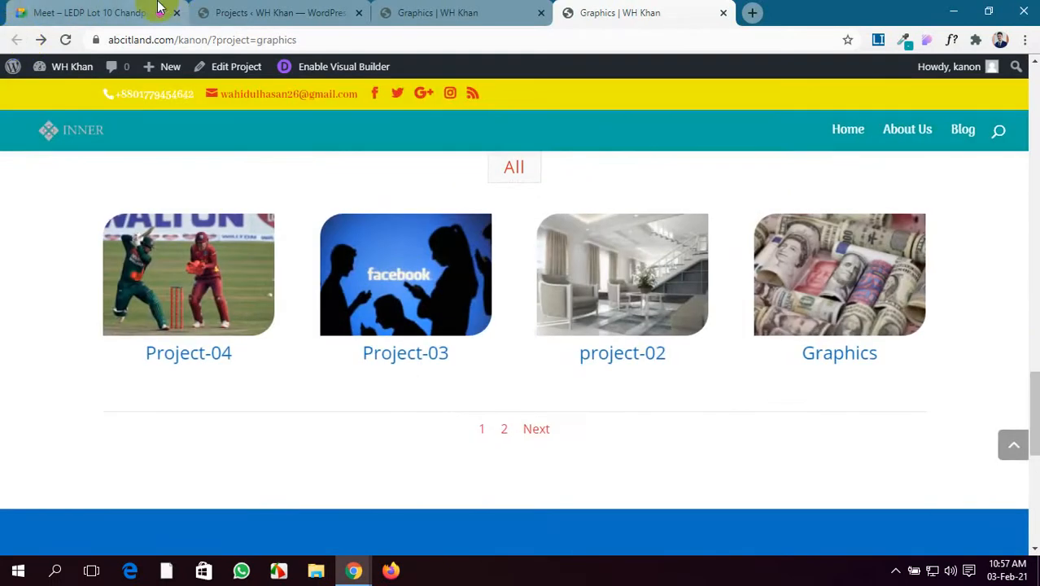
left_click(151, 11)
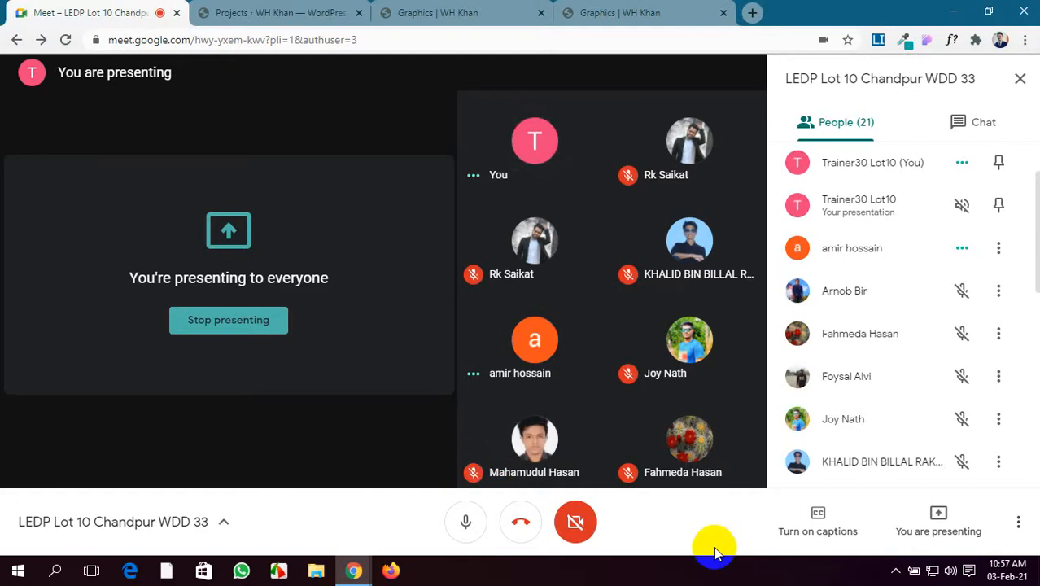
left_click(624, 12)
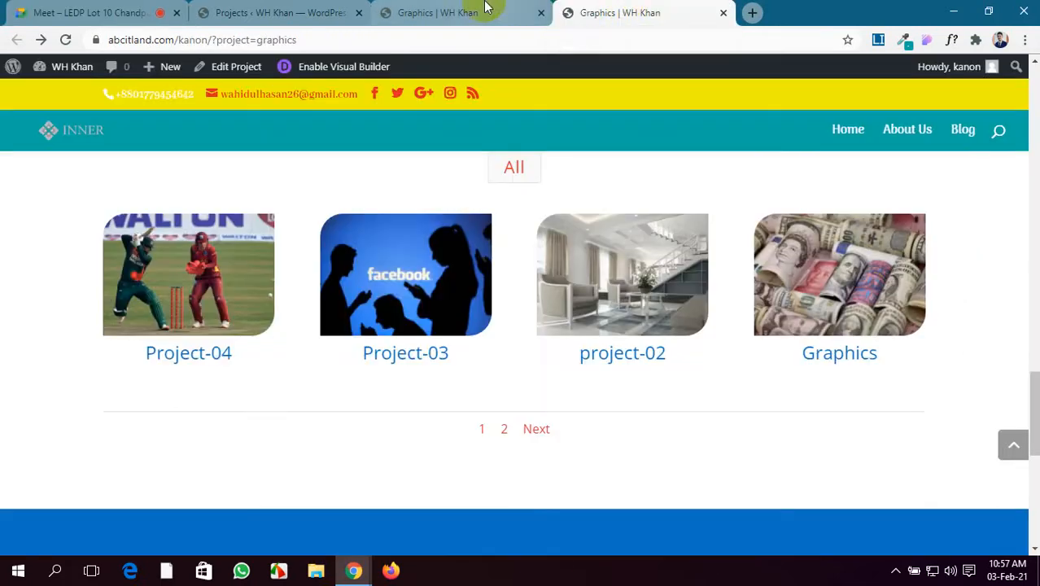
scroll(610, 334, "up", 2)
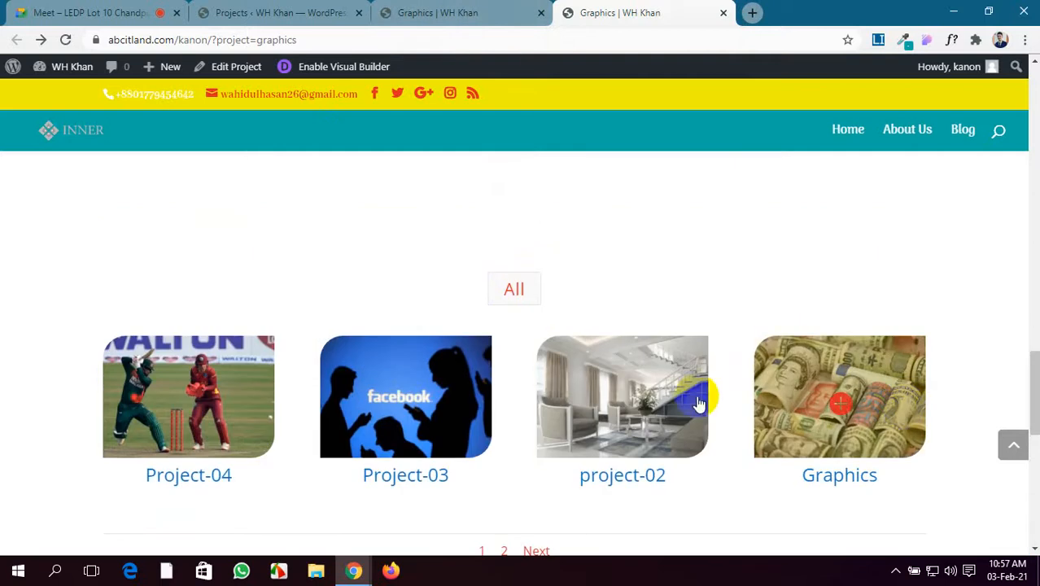
Step: Briefly open This PC from the desktop, then return to the WordPress Projects list
left_click(950, 8)
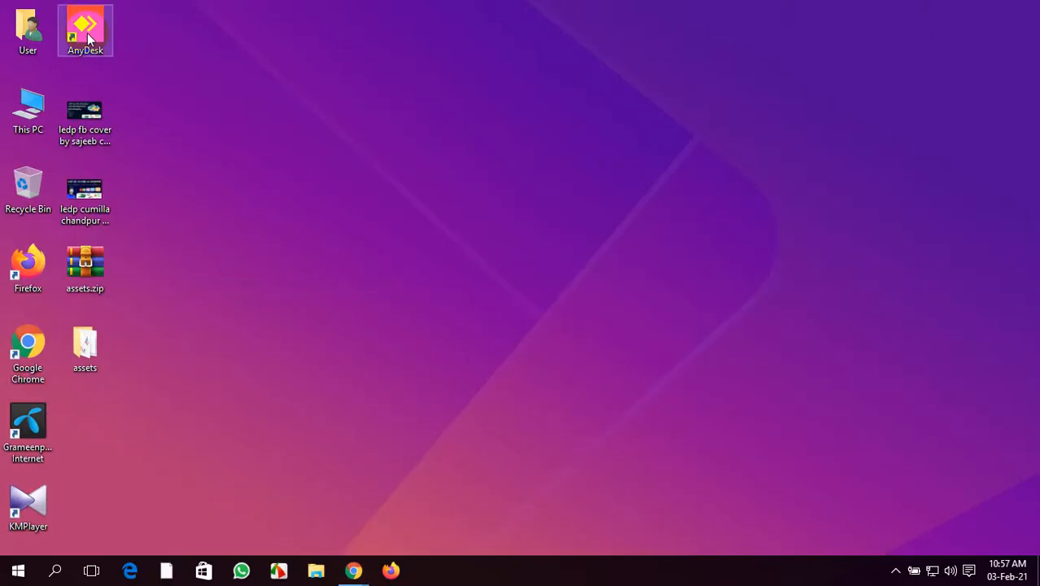
double_click(42, 135)
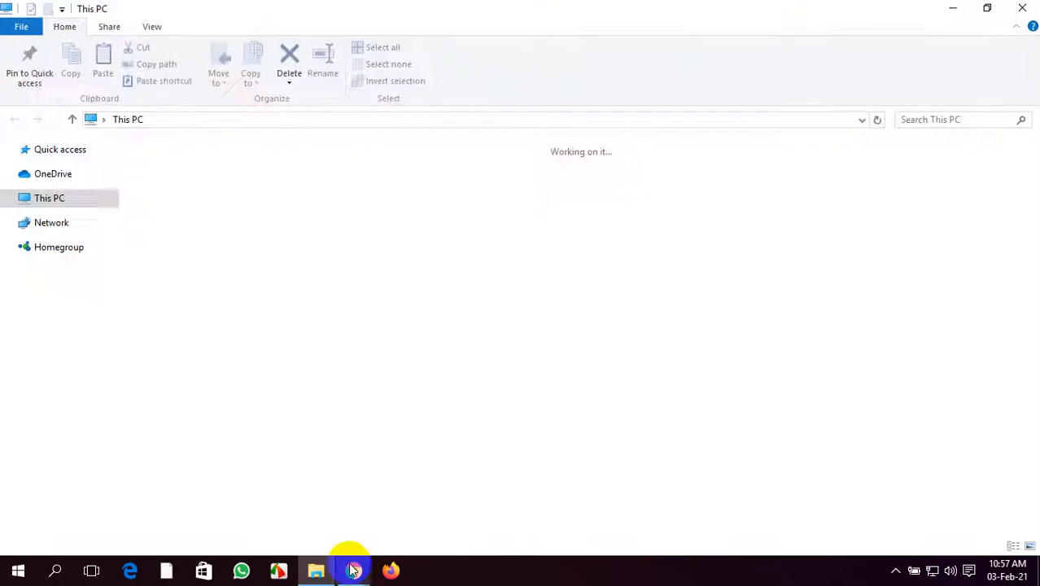
mouse_move(350, 567)
left_click(320, 513)
scroll(843, 425, "up", 4)
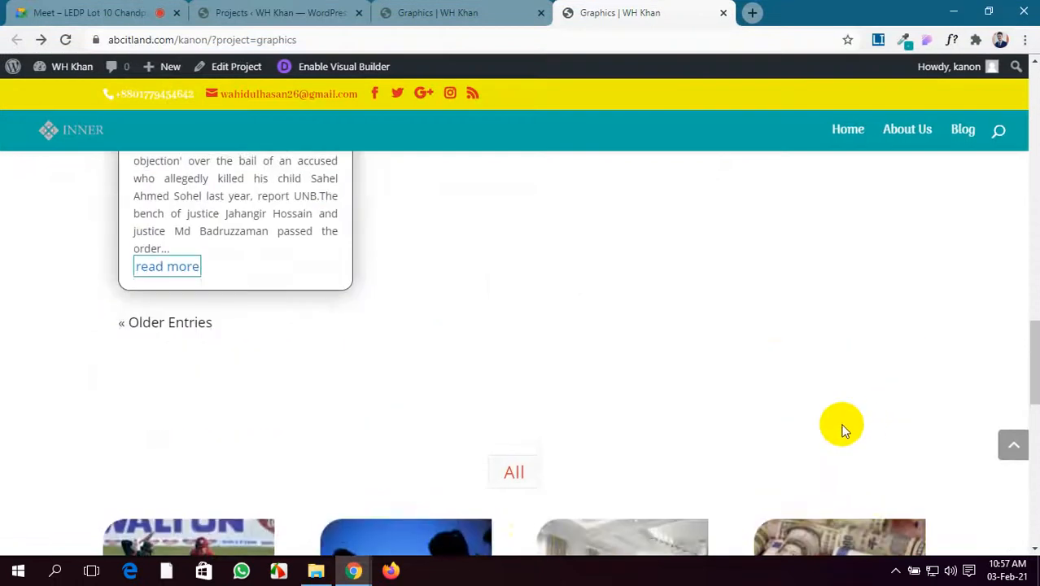
scroll(835, 421, "down", 4)
left_click(298, 8)
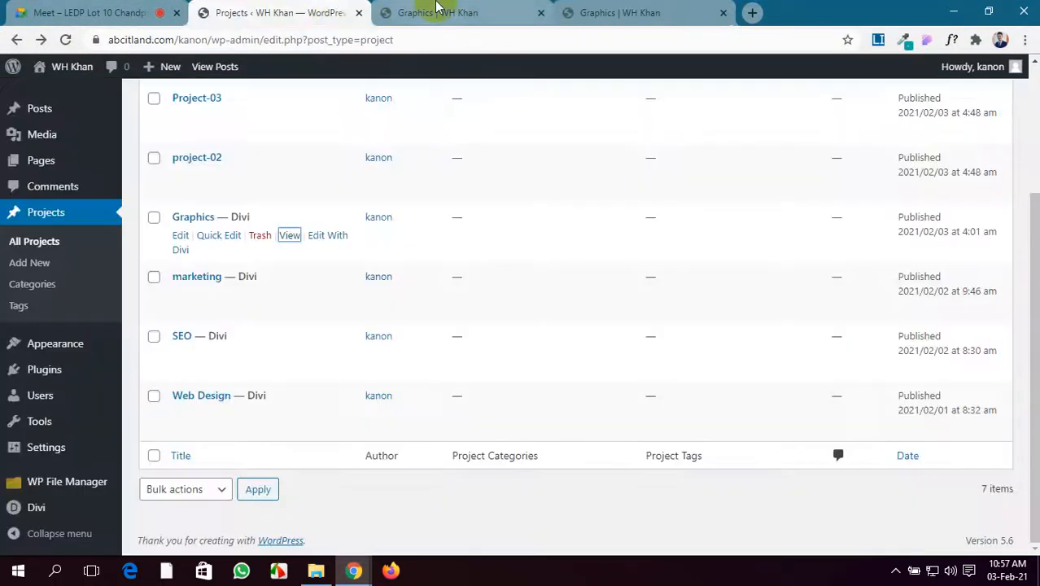
Step: Give the portfolio row a 1px border on all sides and apply it
left_click(436, 11)
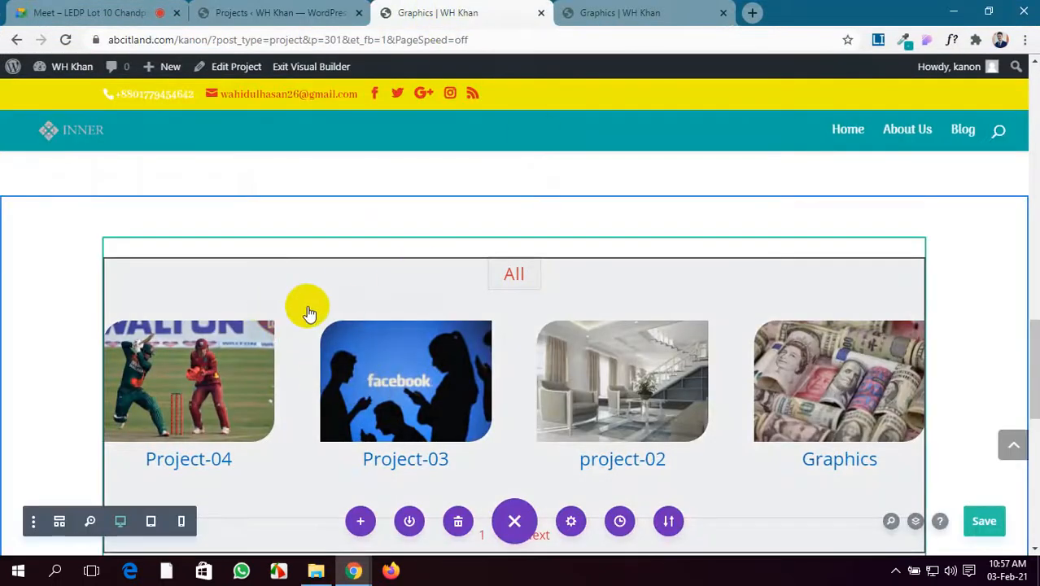
mouse_move(160, 244)
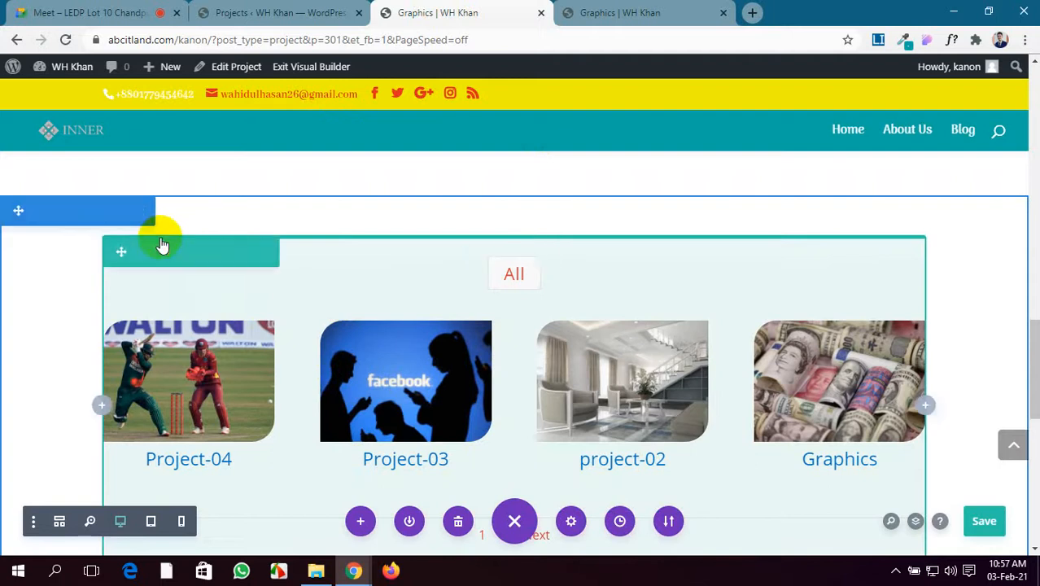
left_click(144, 255)
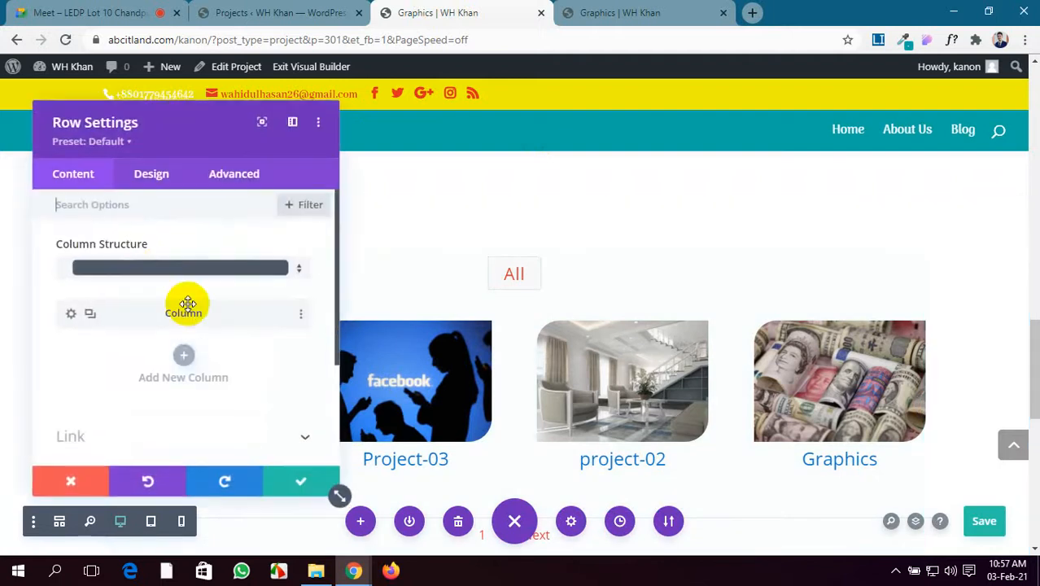
scroll(498, 364, "down", 1)
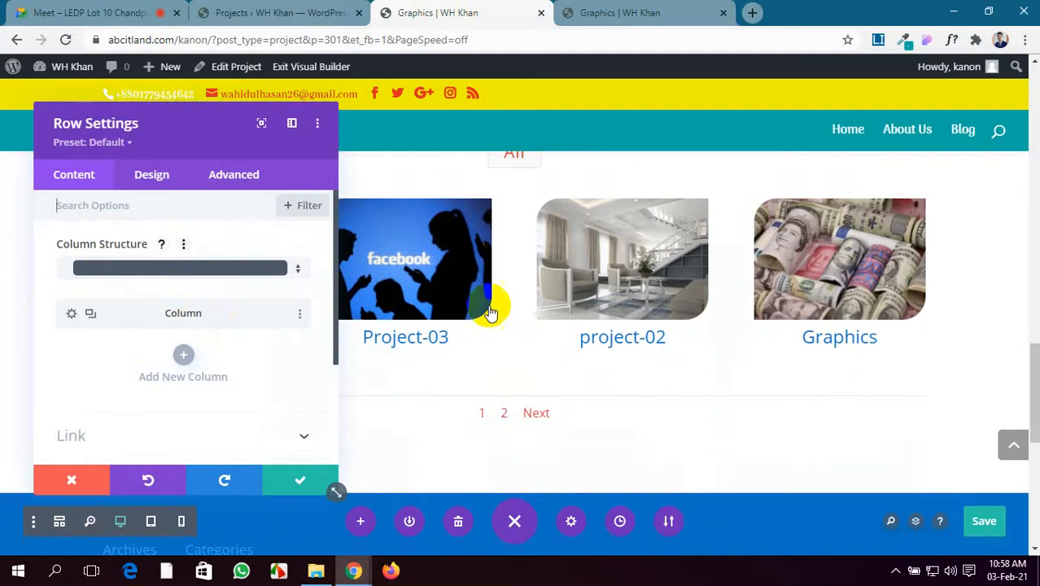
left_click(146, 320)
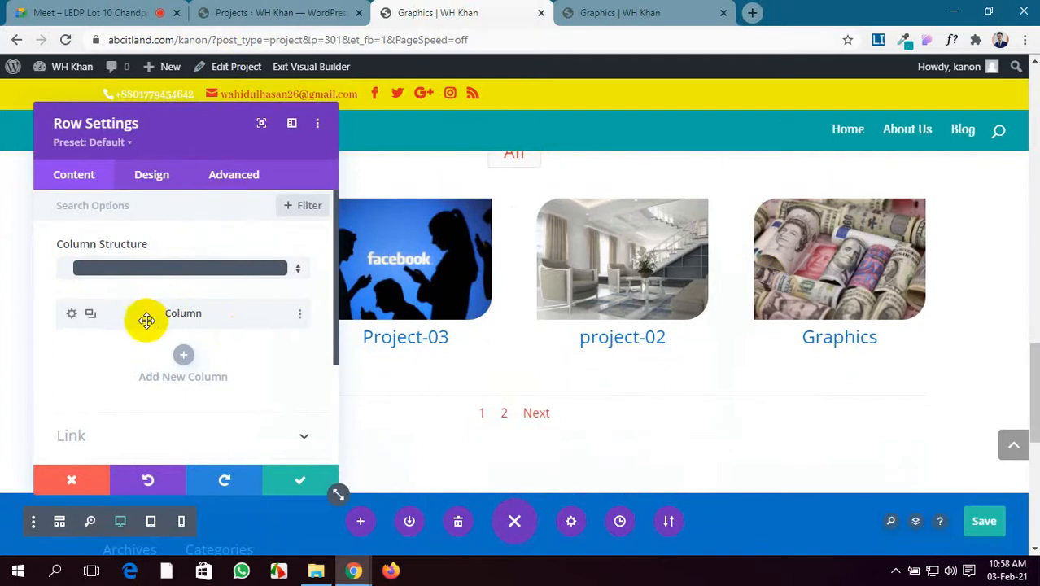
left_click(160, 192)
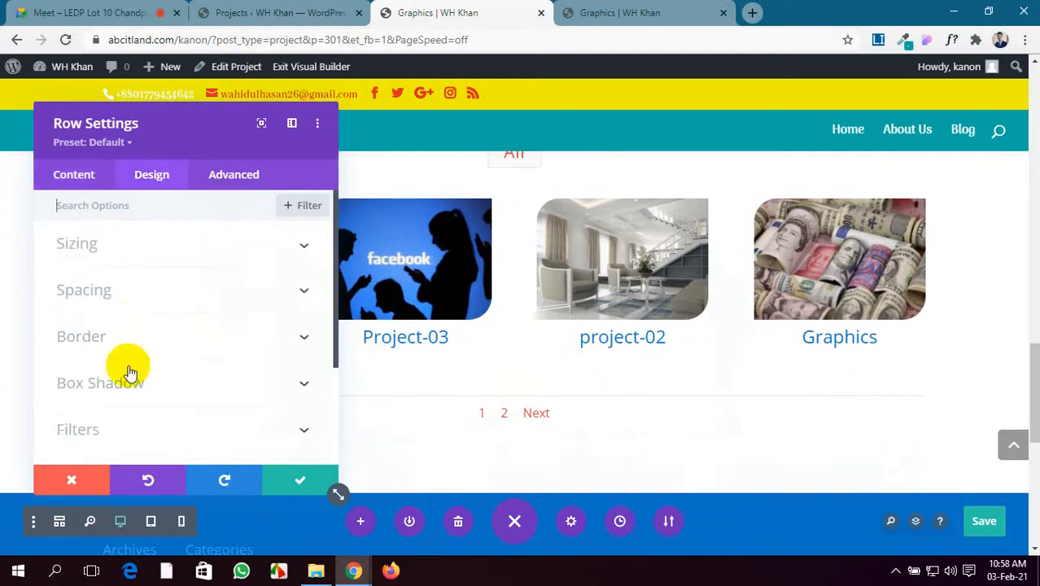
scroll(128, 367, "down", 3)
scroll(131, 367, "up", 2)
scroll(167, 342, "up", 1)
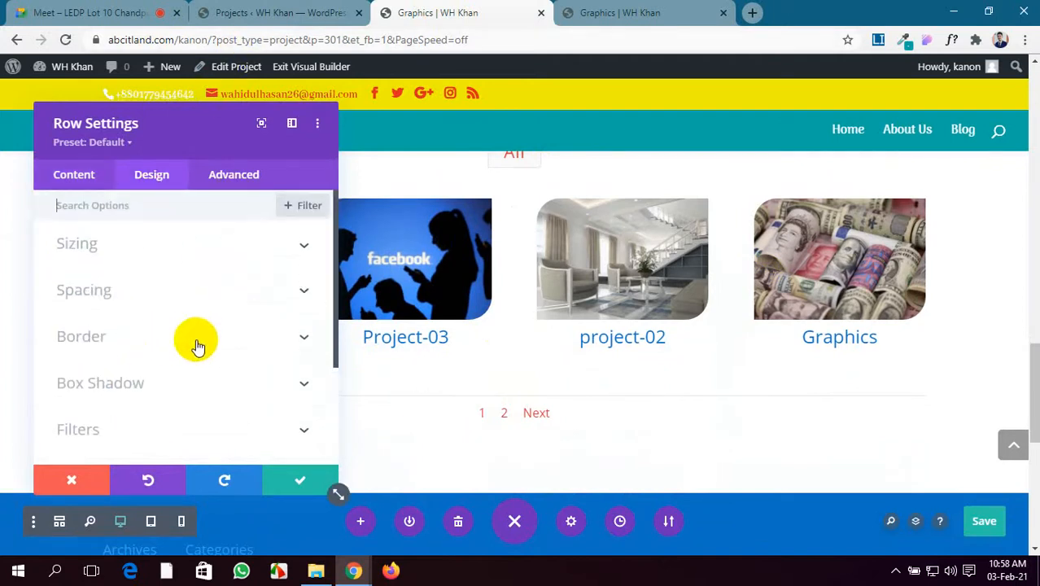
left_click(262, 339)
scroll(140, 429, "down", 3)
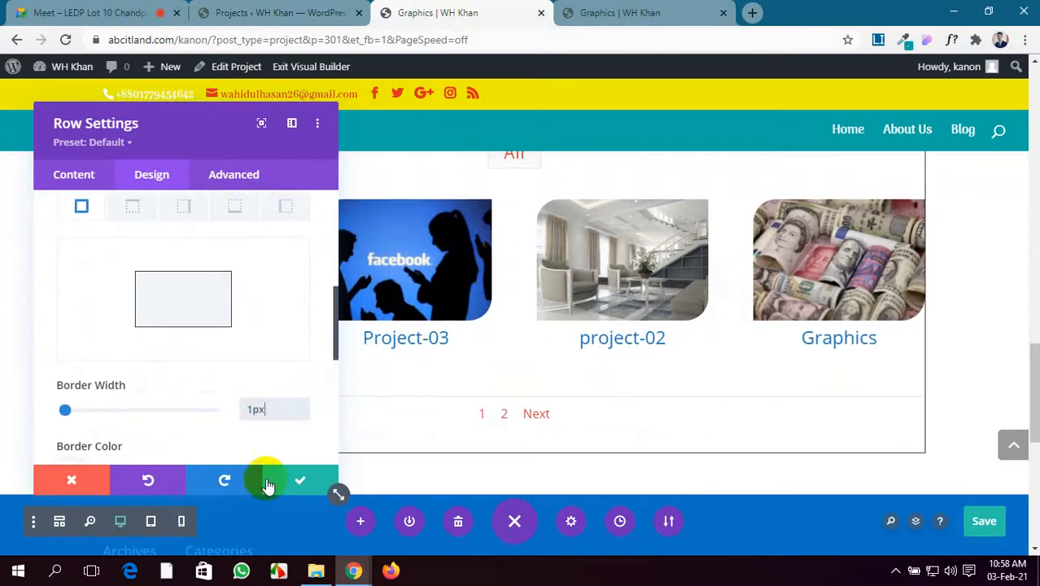
left_click(297, 480)
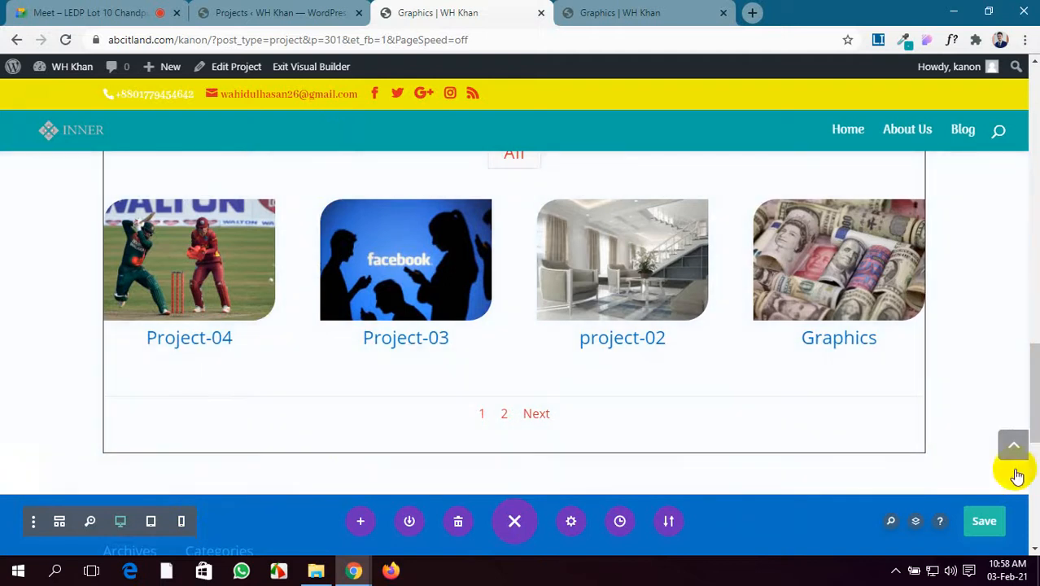
Step: Reopen the portfolio row's settings on the Design tab
scroll(954, 450, "up", 2)
scroll(952, 443, "down", 2)
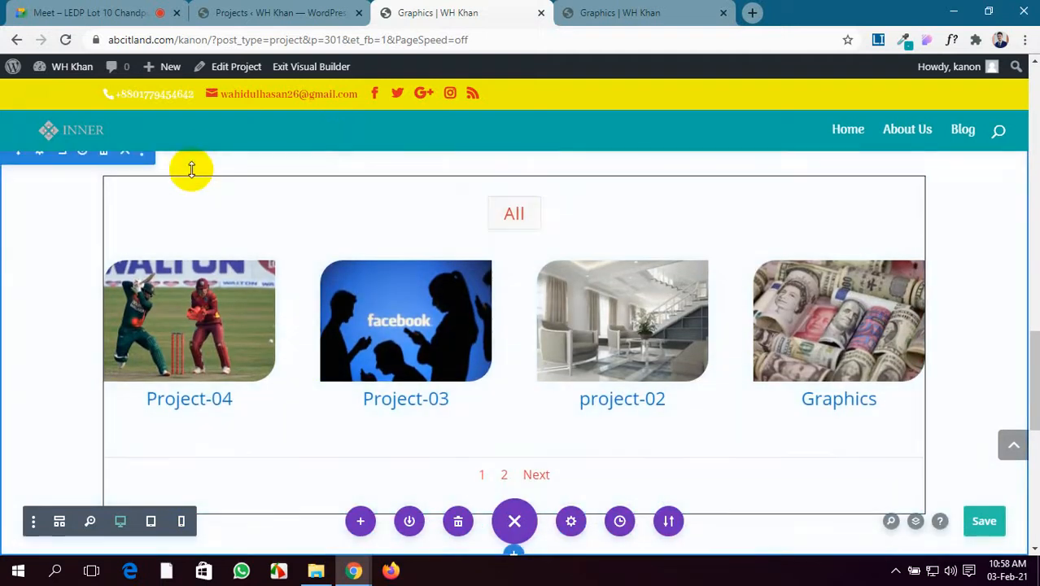
mouse_move(195, 203)
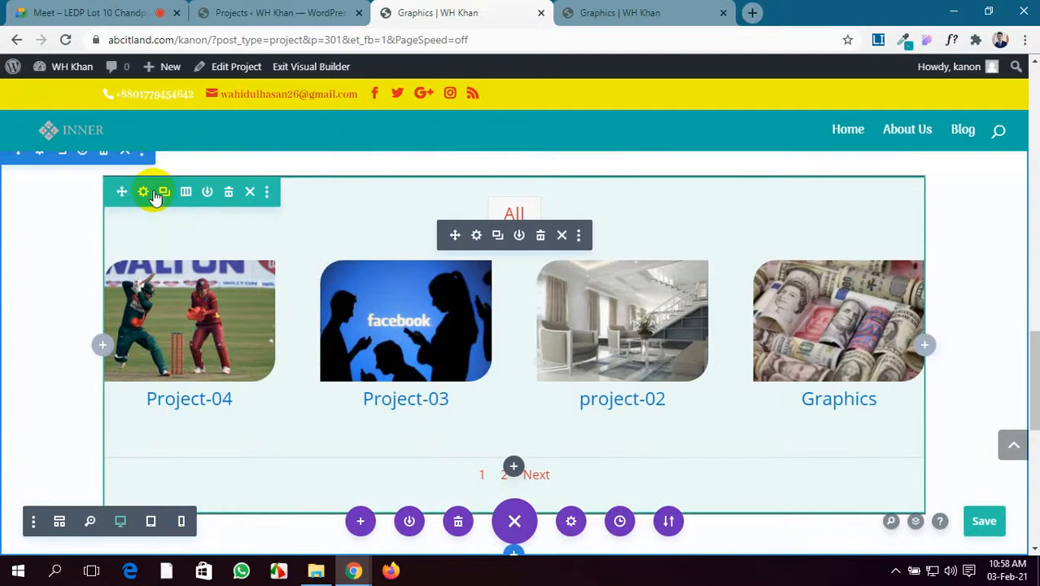
left_click(141, 193)
scroll(185, 330, "down", 3)
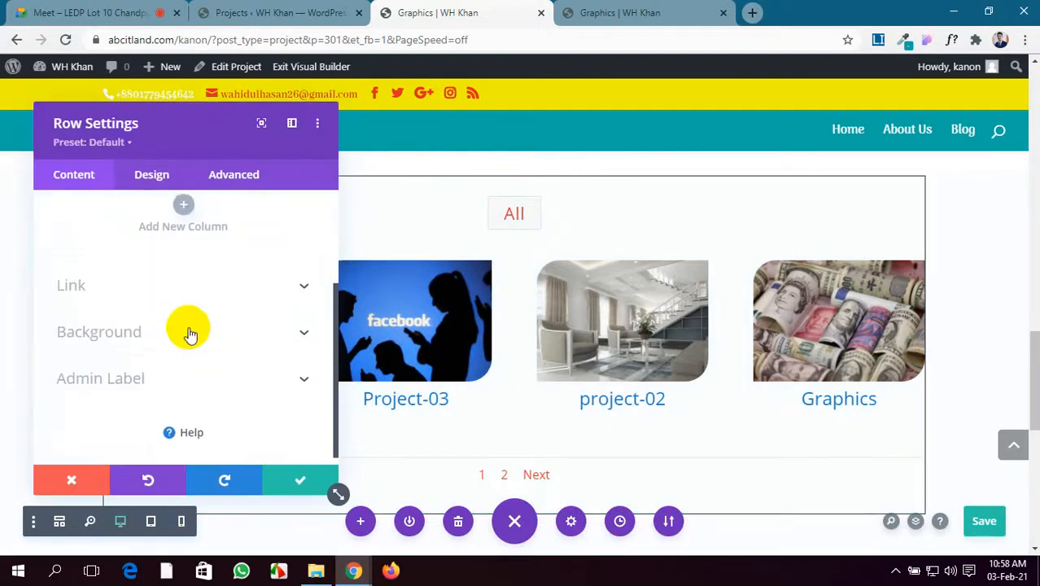
scroll(192, 342, "up", 3)
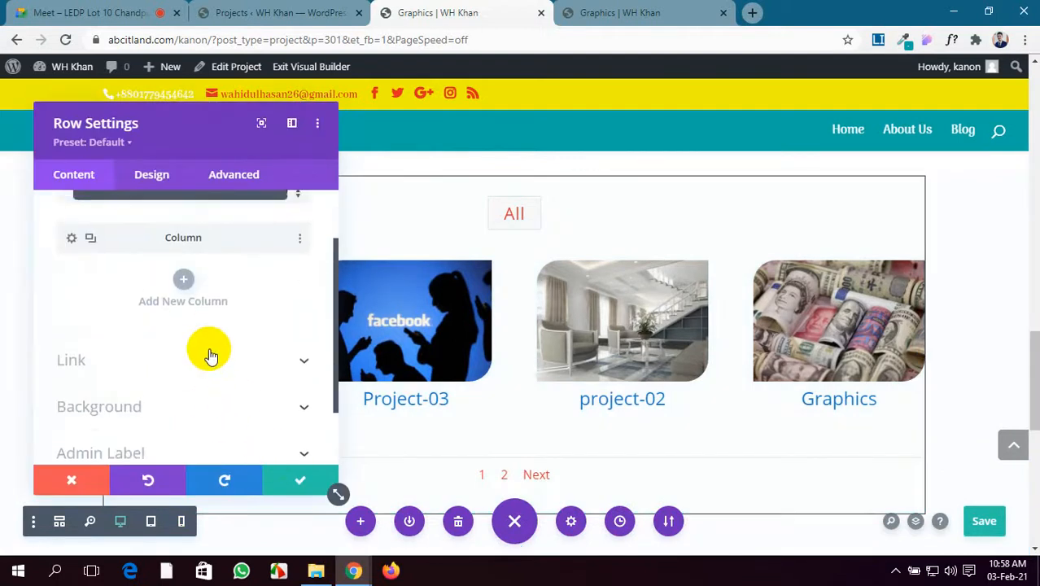
left_click(167, 176)
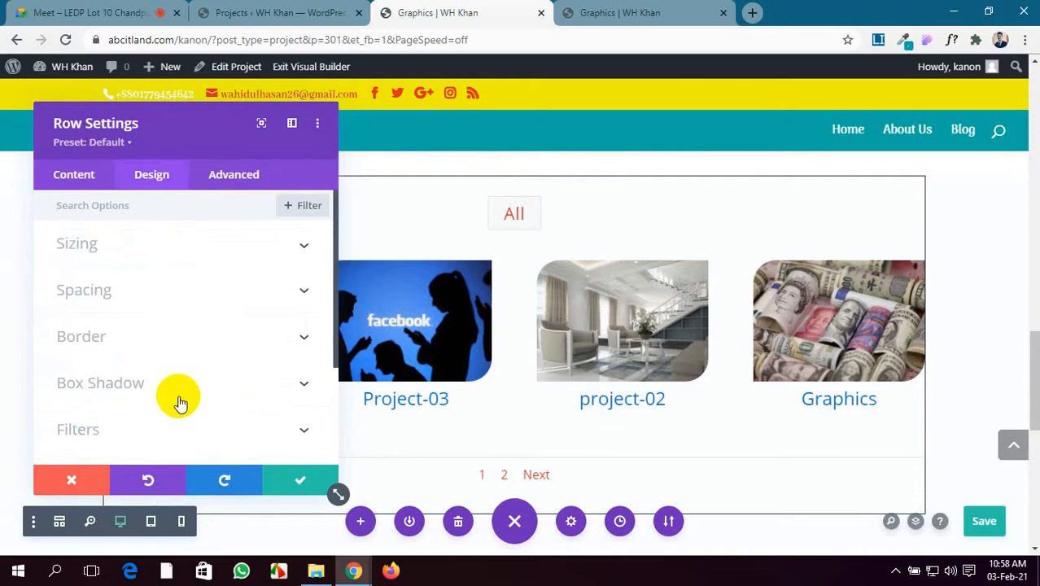
scroll(181, 400, "down", 1)
scroll(180, 401, "down", 2)
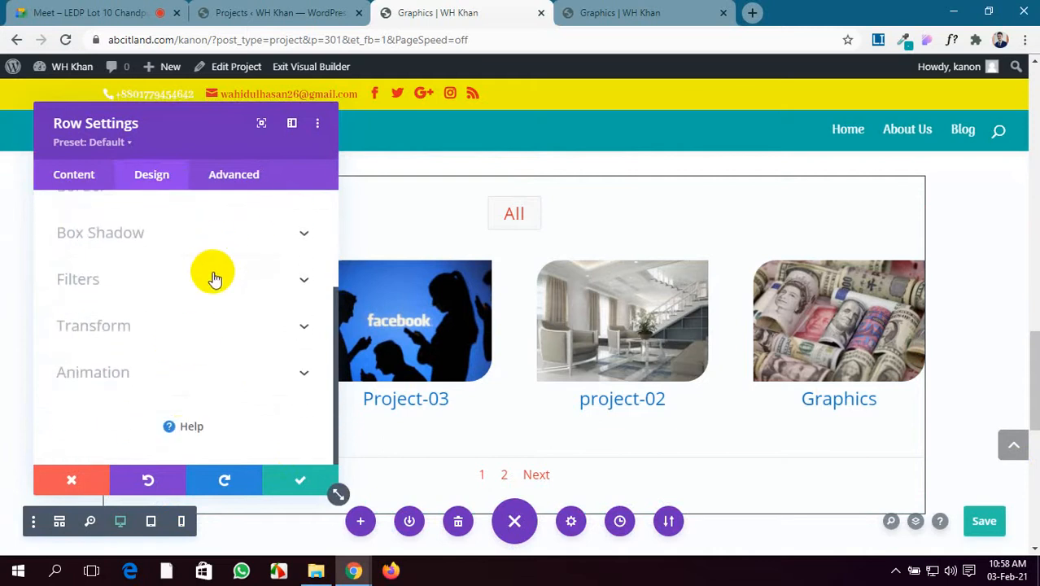
scroll(212, 284, "up", 3)
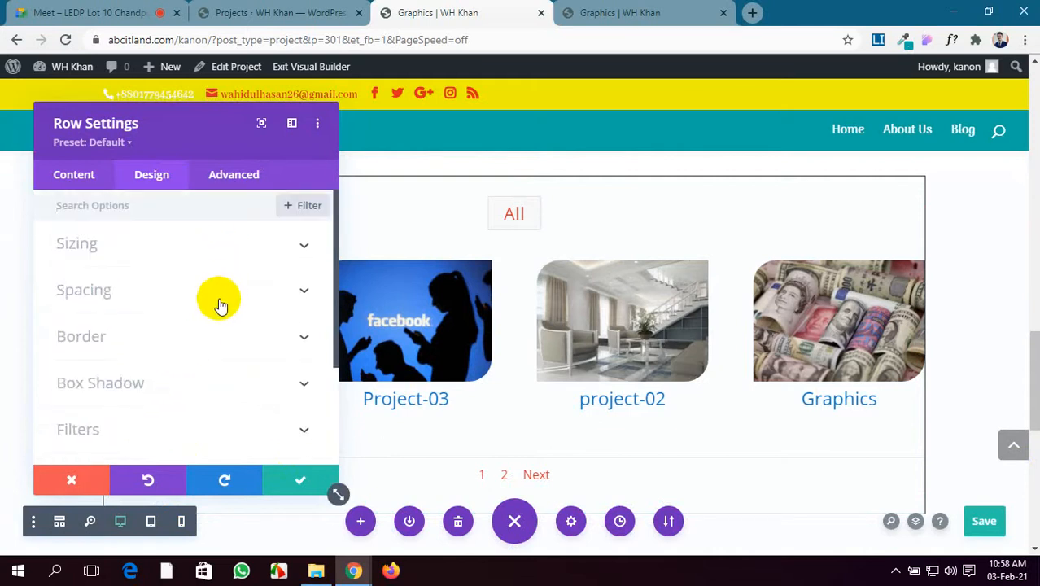
left_click(226, 346)
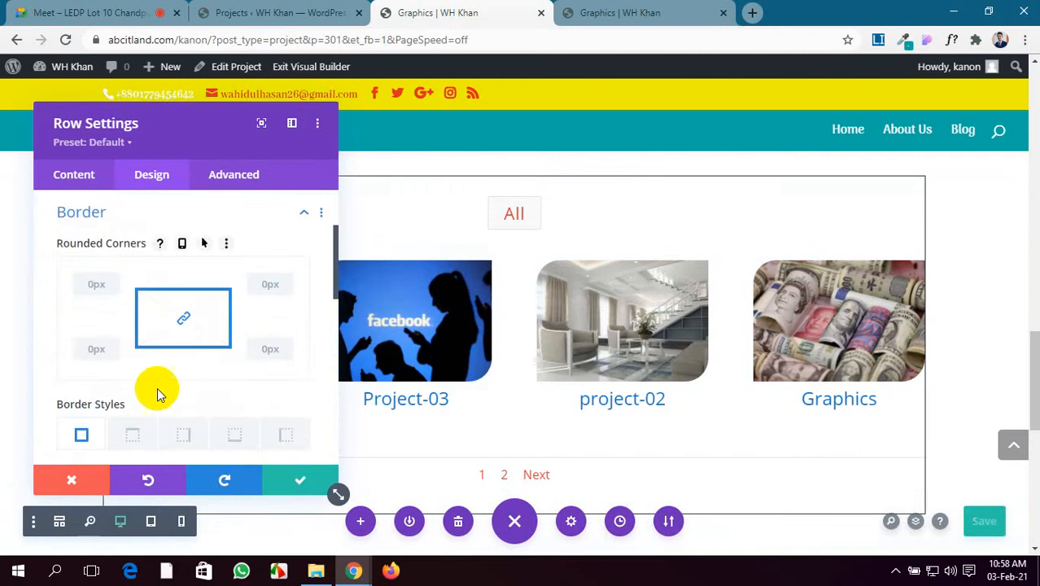
Step: Pad the row 20px top/bottom and 40px left/right and apply the change
scroll(156, 406, "down", 2)
scroll(154, 411, "up", 2)
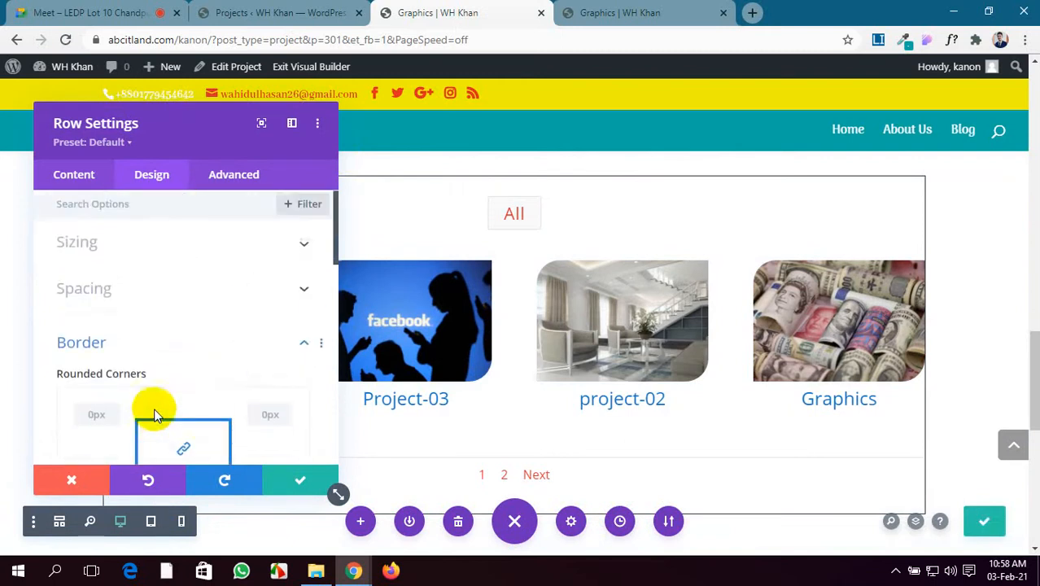
left_click(220, 293)
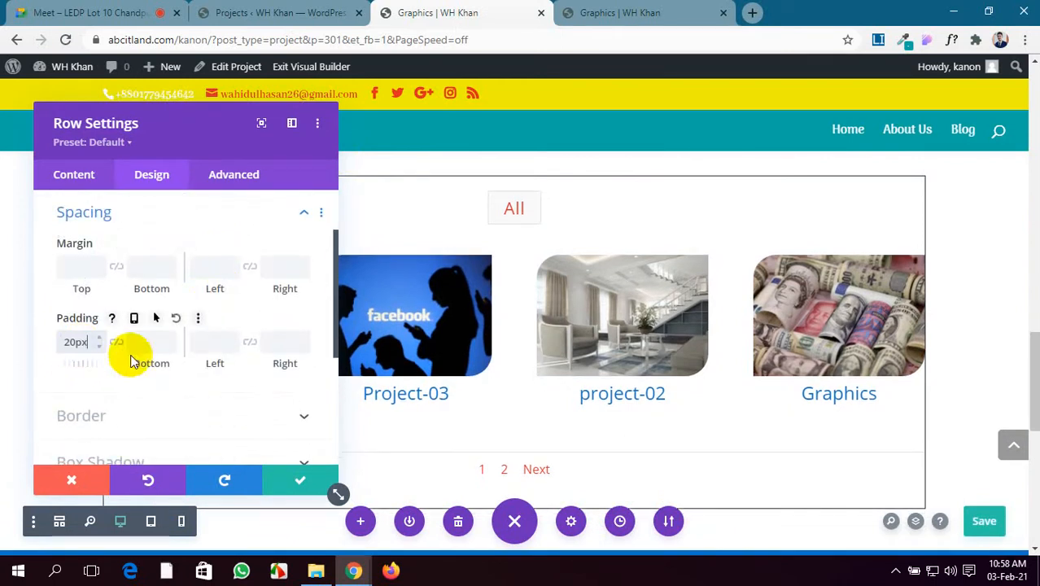
left_click(119, 344)
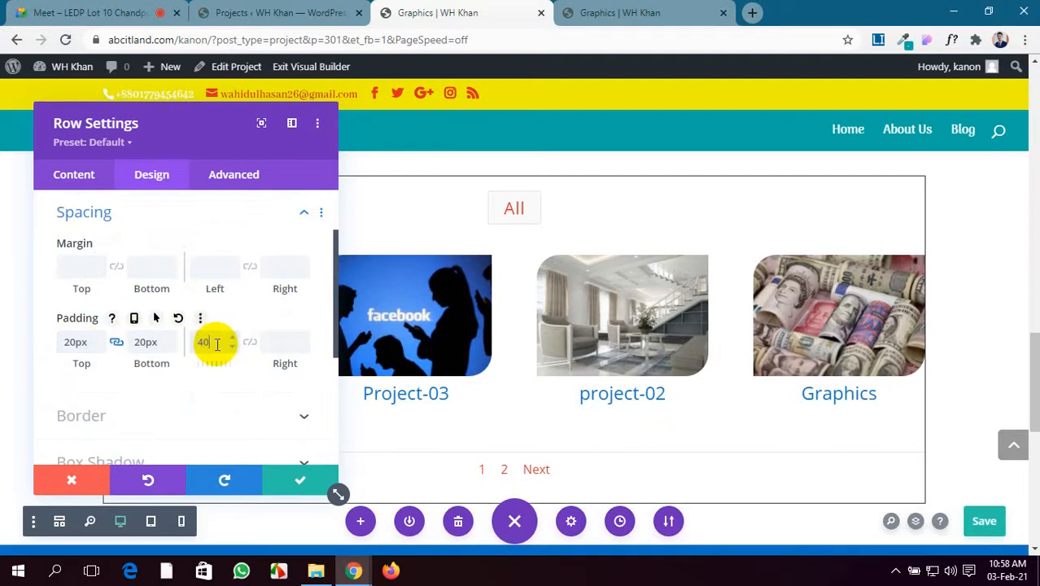
left_click(250, 343)
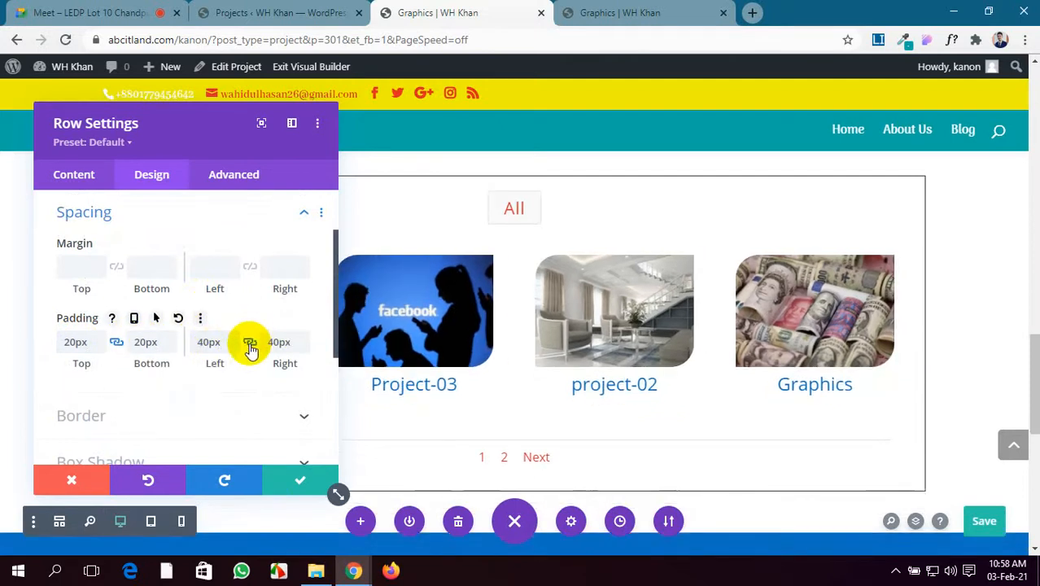
left_click(303, 483)
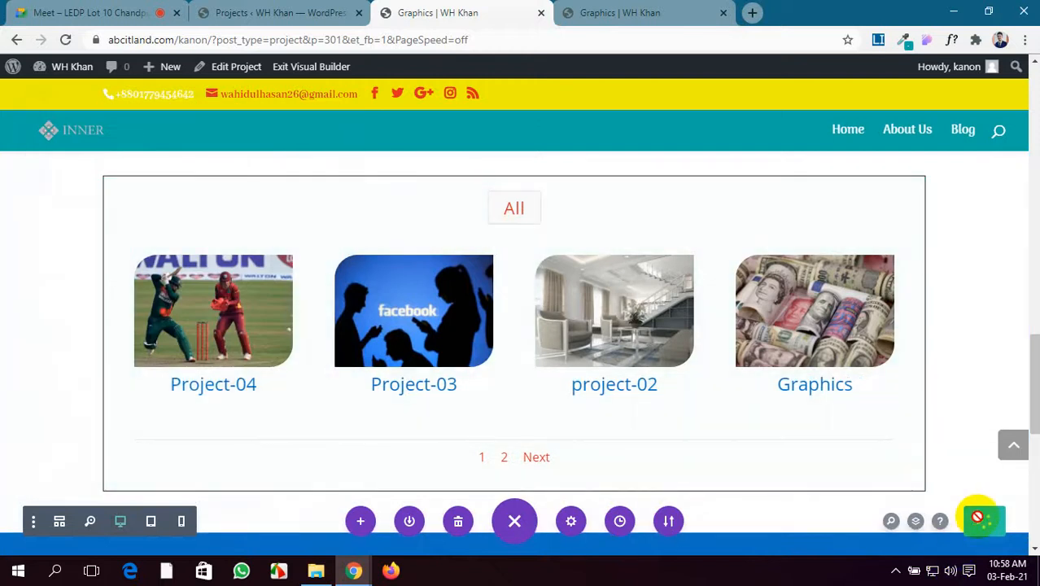
Step: Compare the admin Projects list with the Graphics page open in the builder
left_click(273, 8)
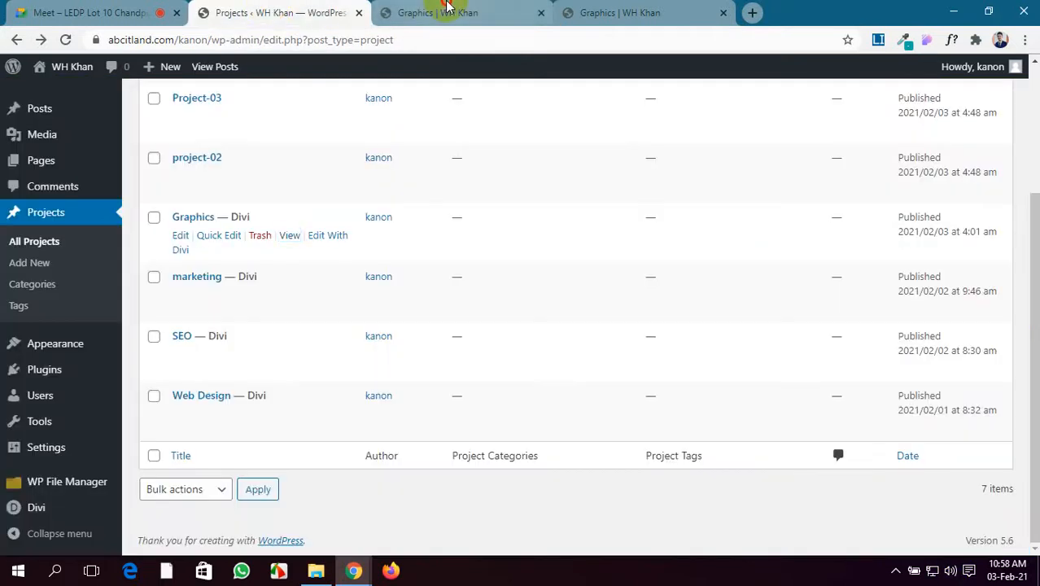
left_click(447, 10)
scroll(476, 465, "up", 10)
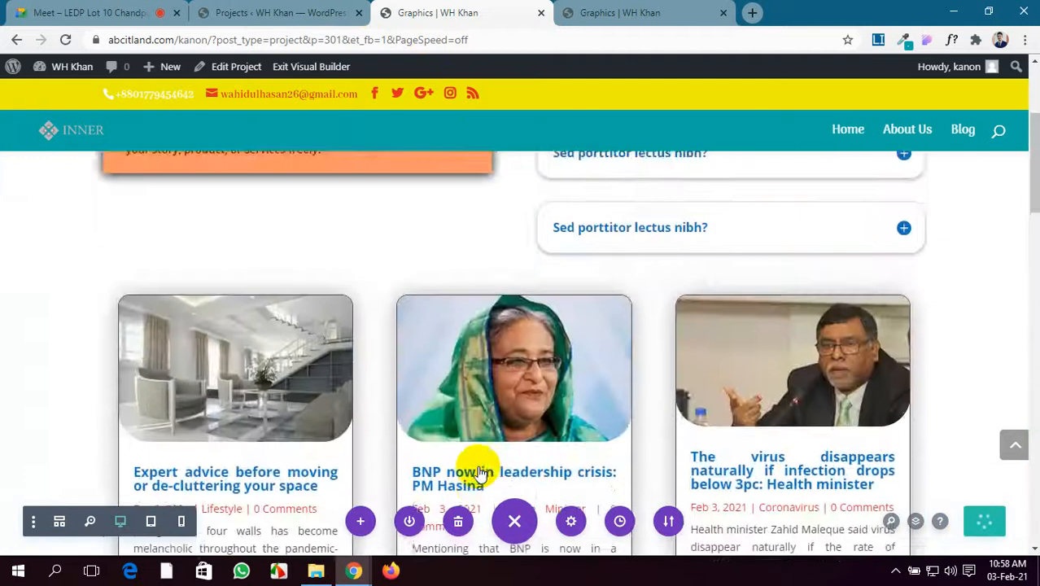
scroll(478, 472, "up", 4)
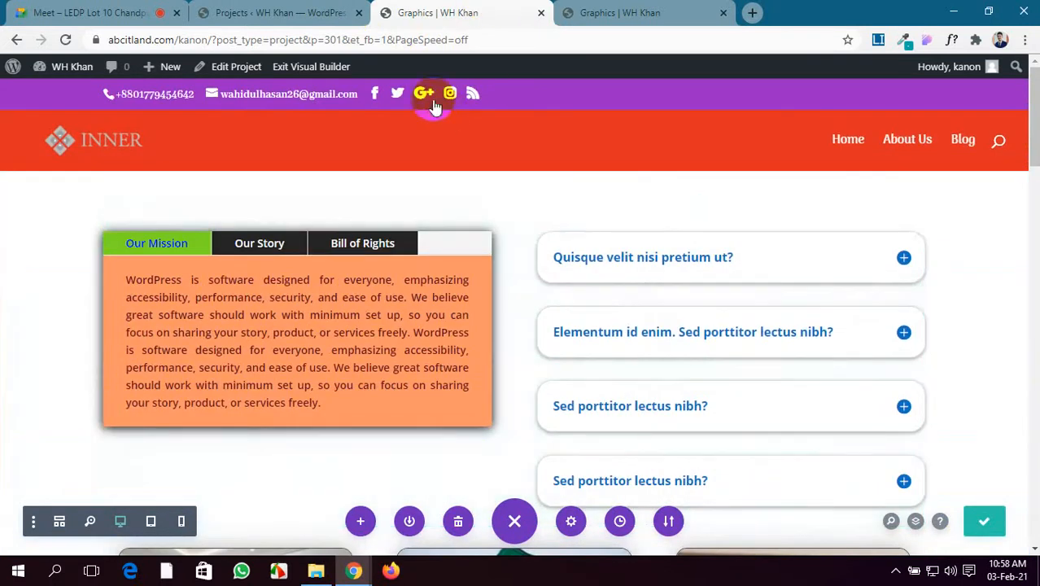
left_click(271, 8)
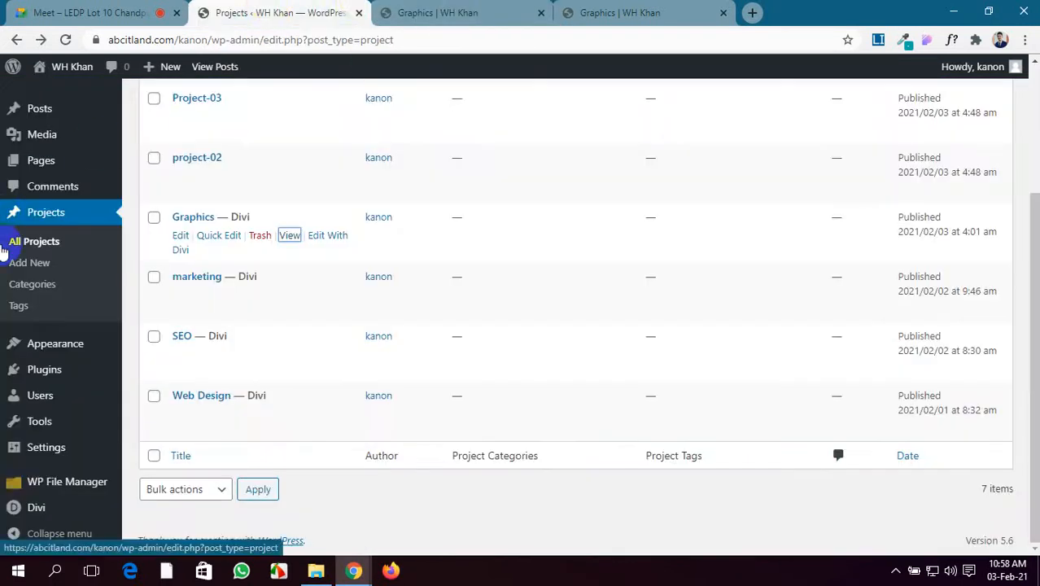
scroll(244, 204, "up", 3)
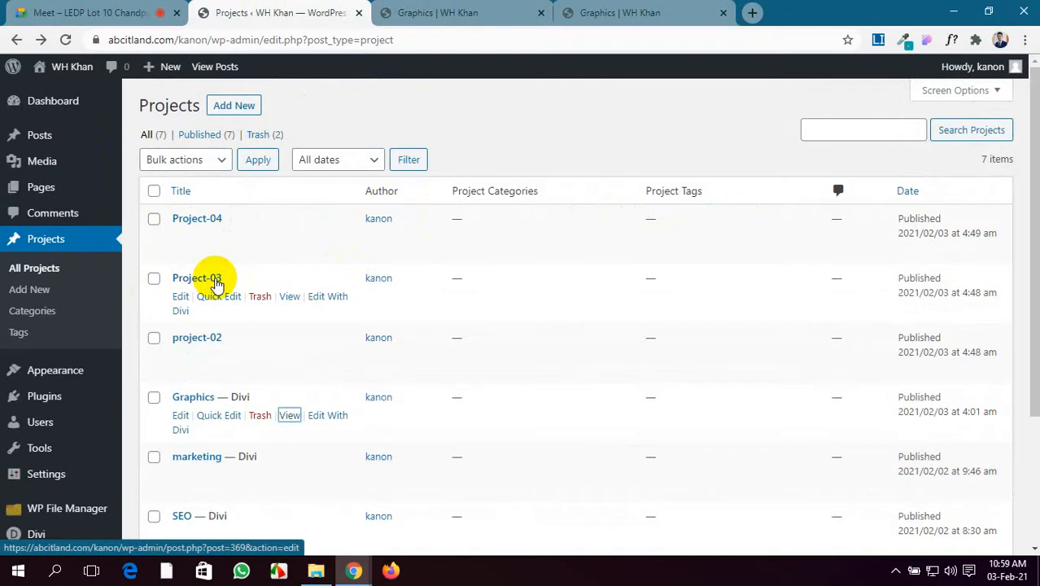
Step: Check the published Graphics page, whose portfolio shows four projects with pagination 1, 2, Next
left_click(600, 6)
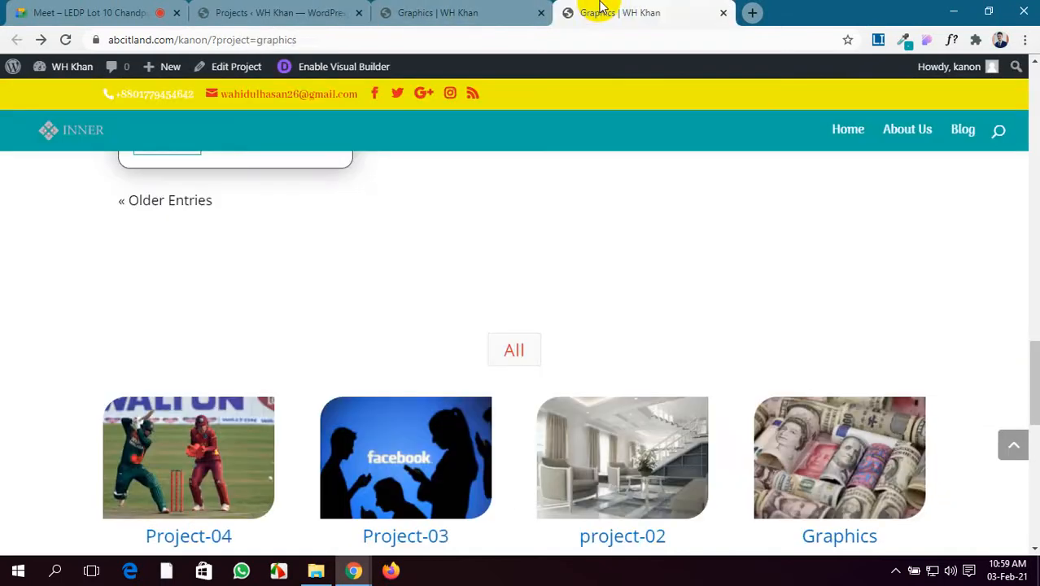
left_click(262, 12)
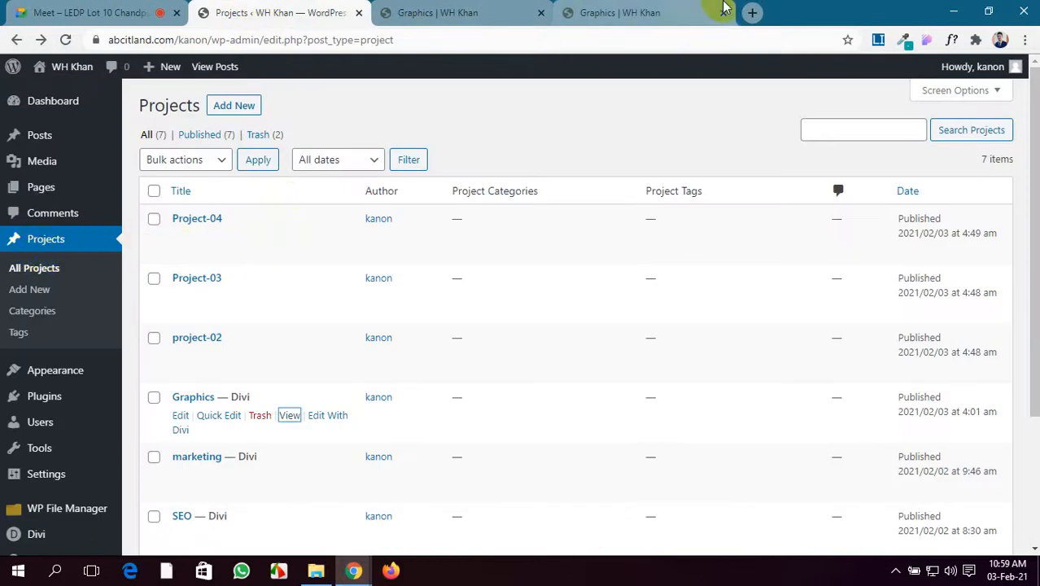
left_click(653, 22)
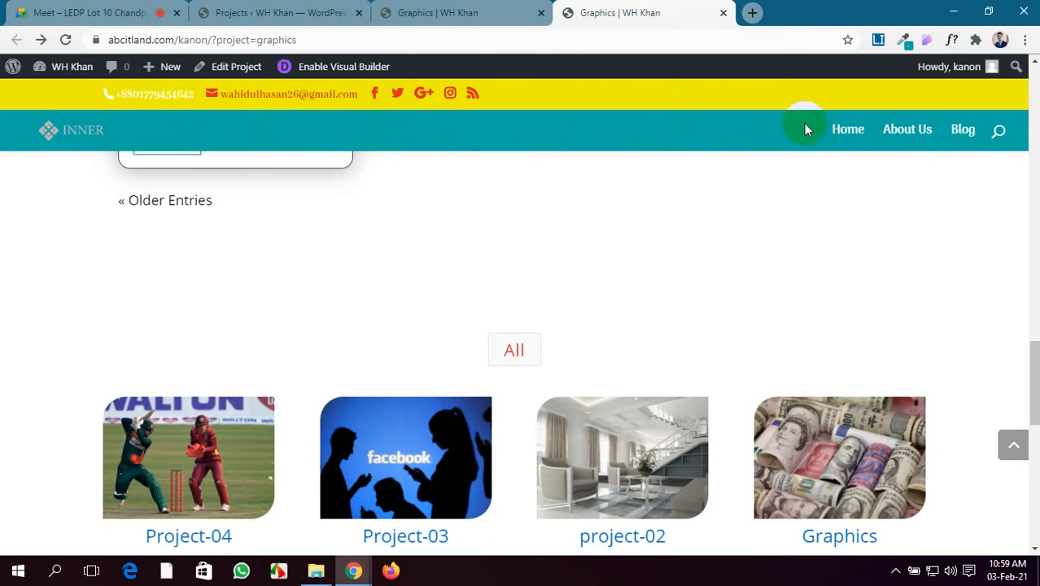
left_click(311, 14)
scroll(528, 344, "down", 1)
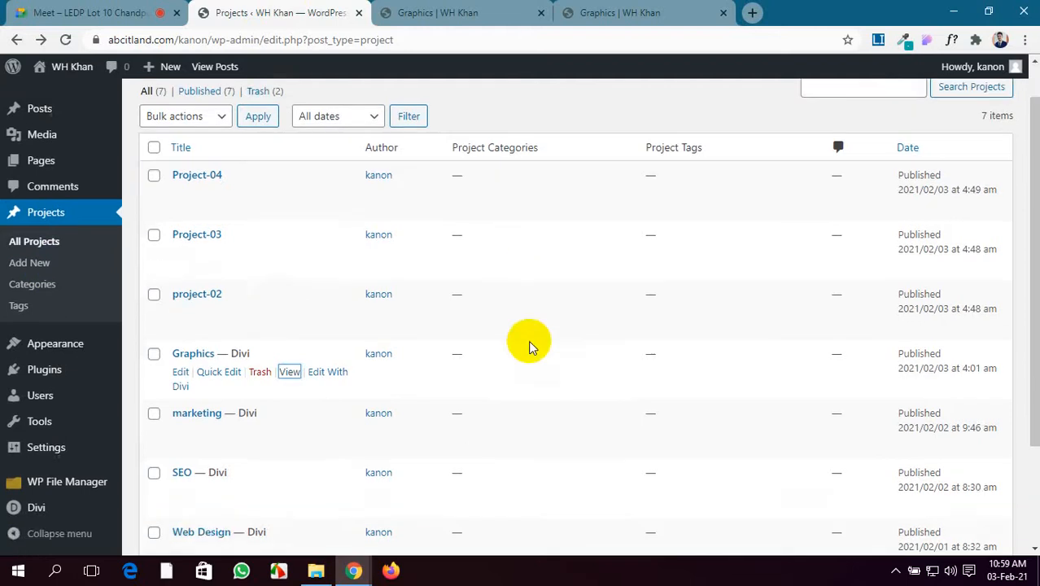
scroll(525, 345, "up", 1)
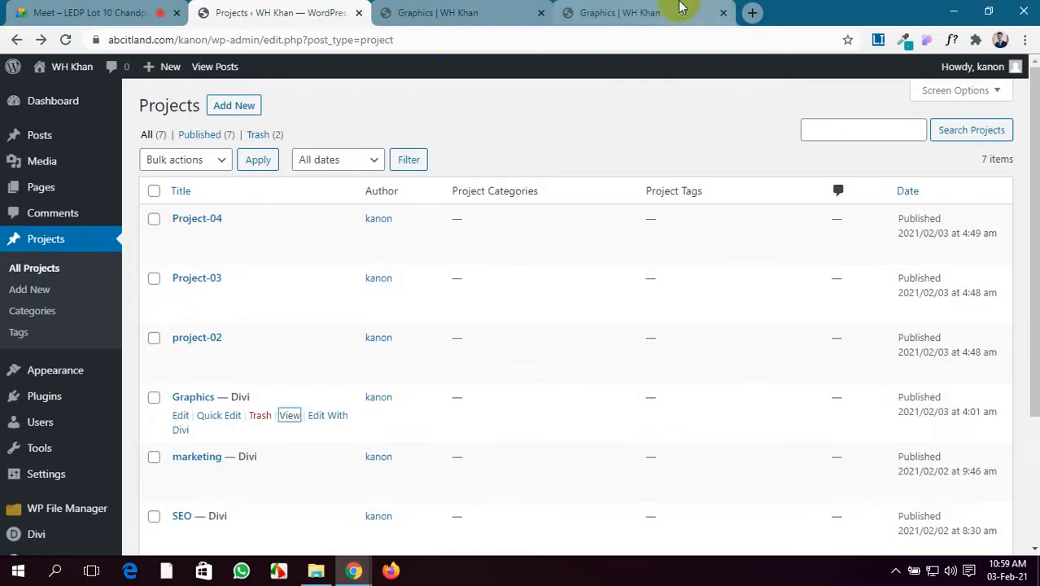
left_click(683, 12)
scroll(455, 367, "down", 2)
Step: Preview the Web Design project from the admin Projects list in a new tab, then close it
scroll(374, 358, "down", 1)
scroll(333, 301, "up", 2)
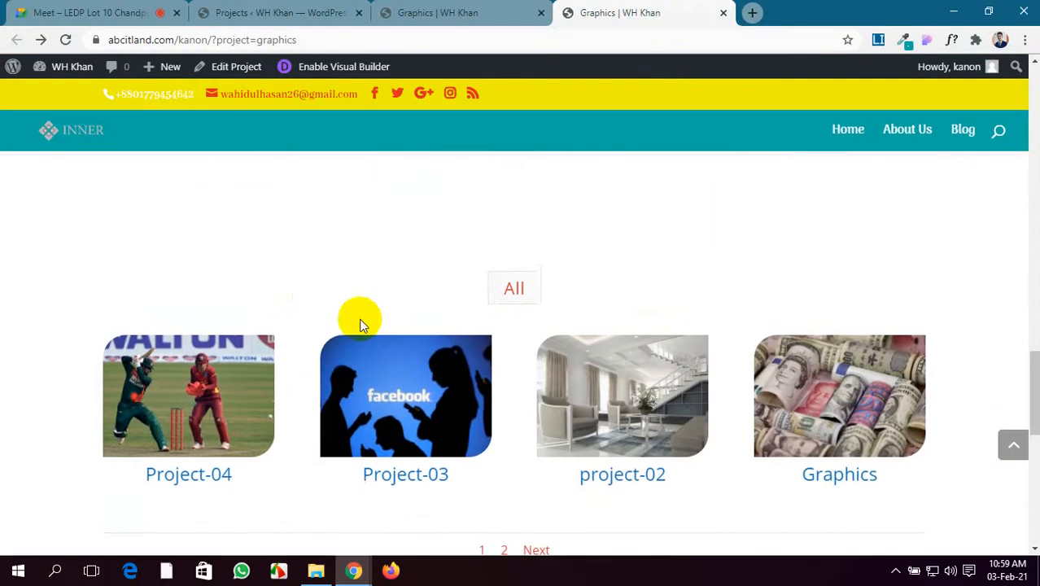
scroll(488, 350, "down", 2)
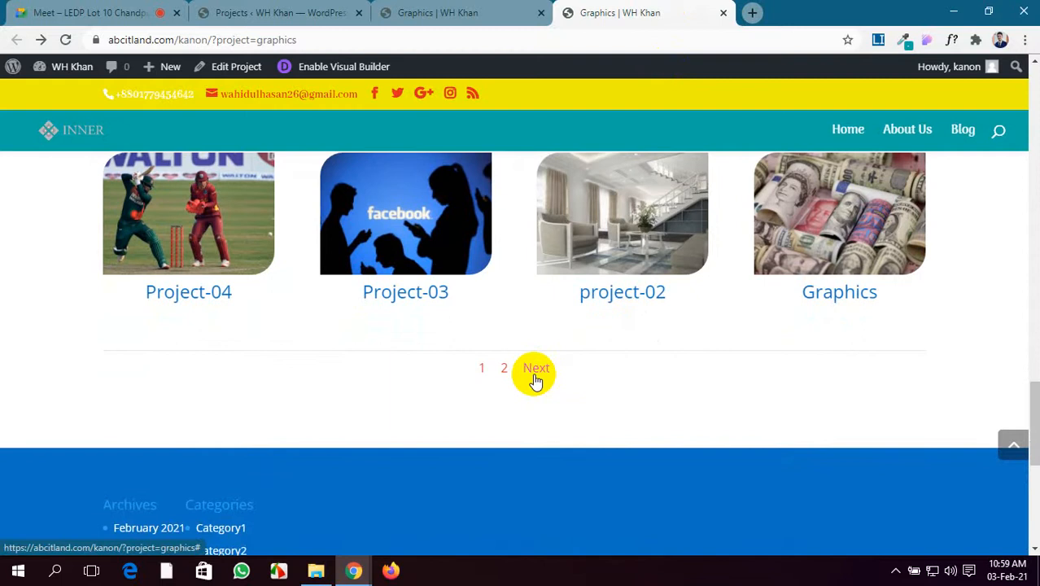
scroll(534, 371, "up", 2)
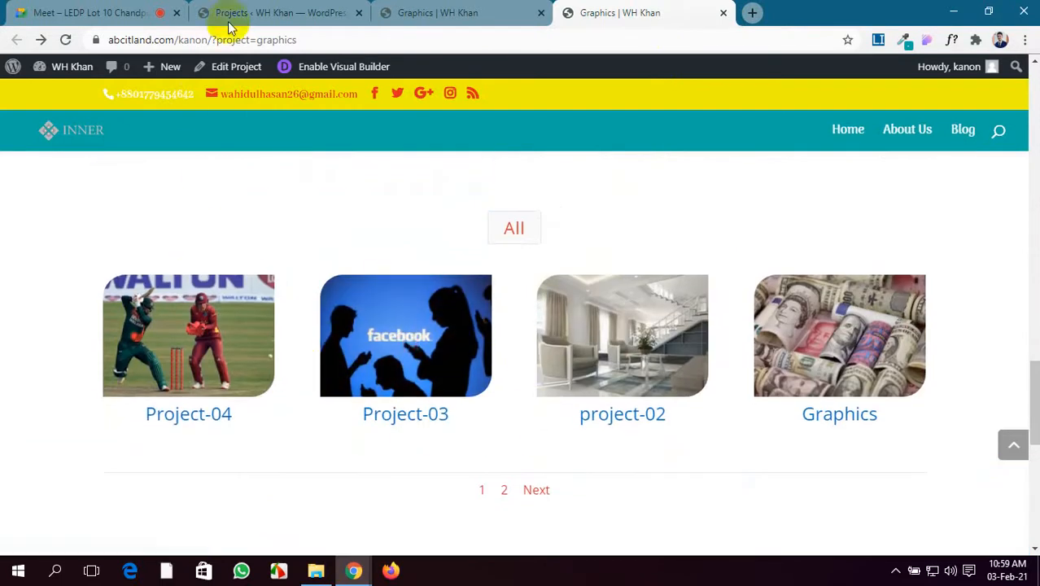
left_click(236, 14)
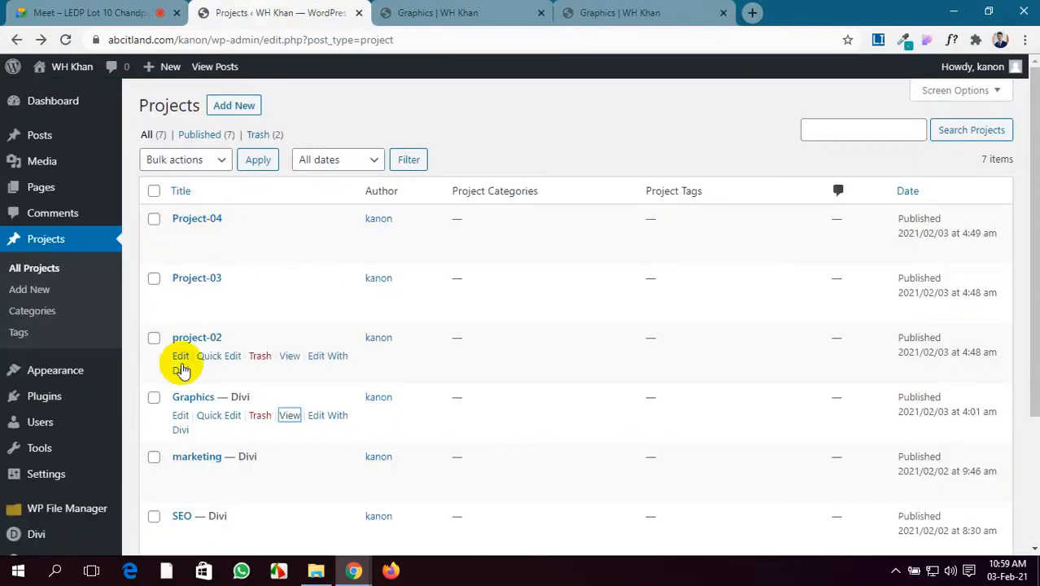
scroll(183, 365, "down", 2)
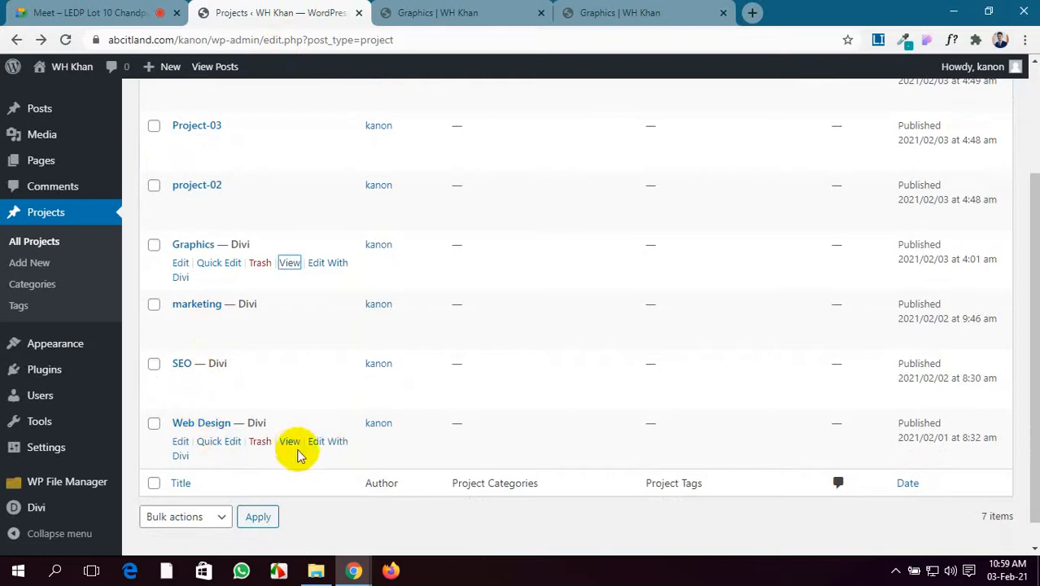
left_click(290, 442, "ctrl")
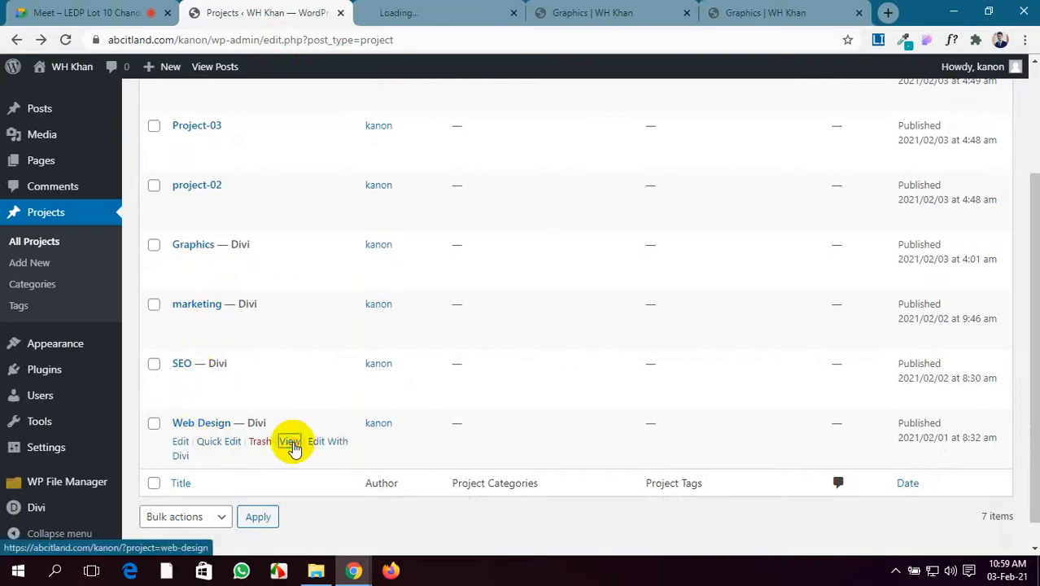
left_click(466, 12)
scroll(417, 374, "down", 5)
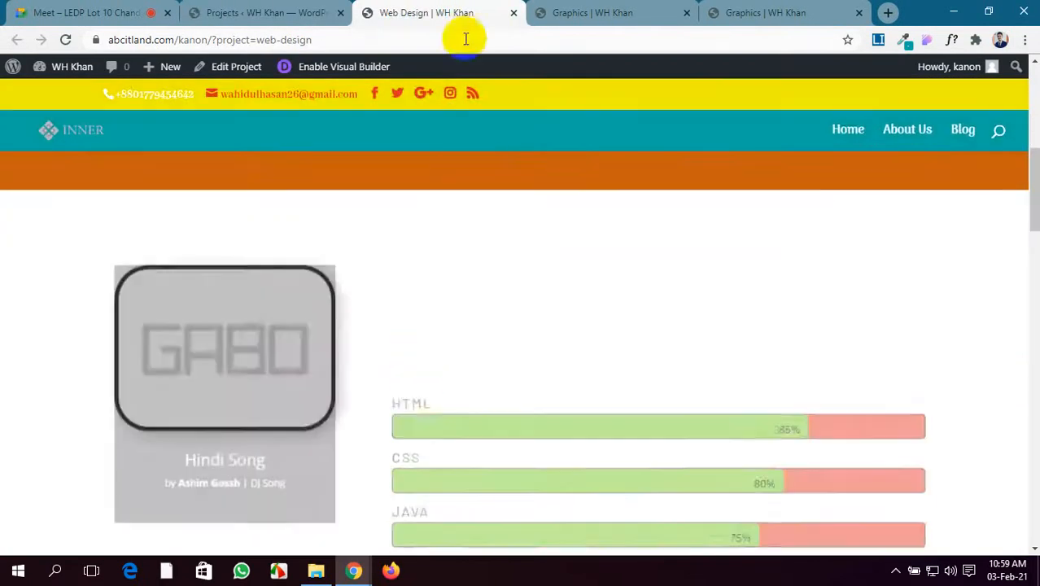
left_click(513, 13)
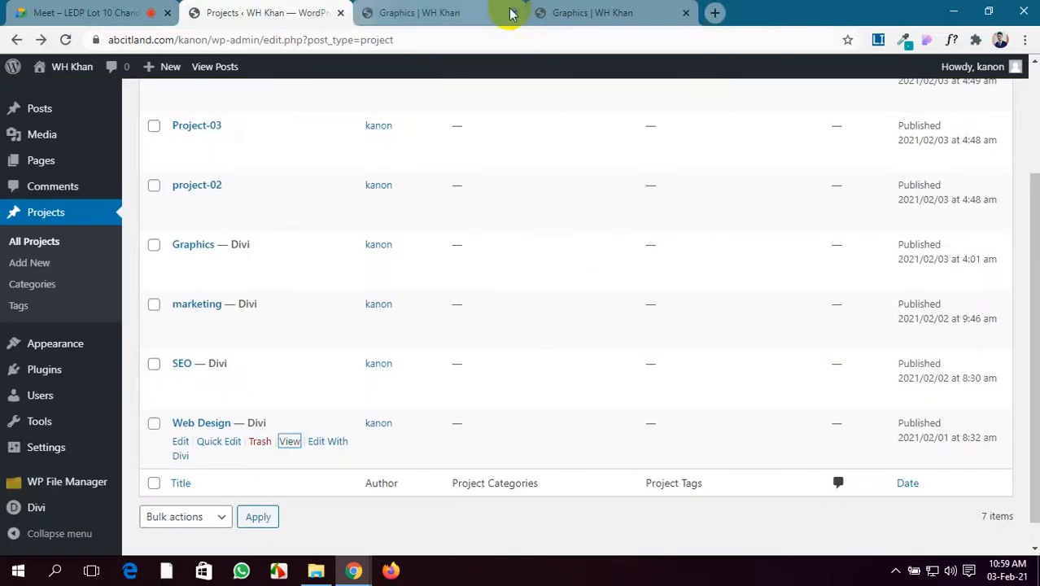
left_click(571, 13)
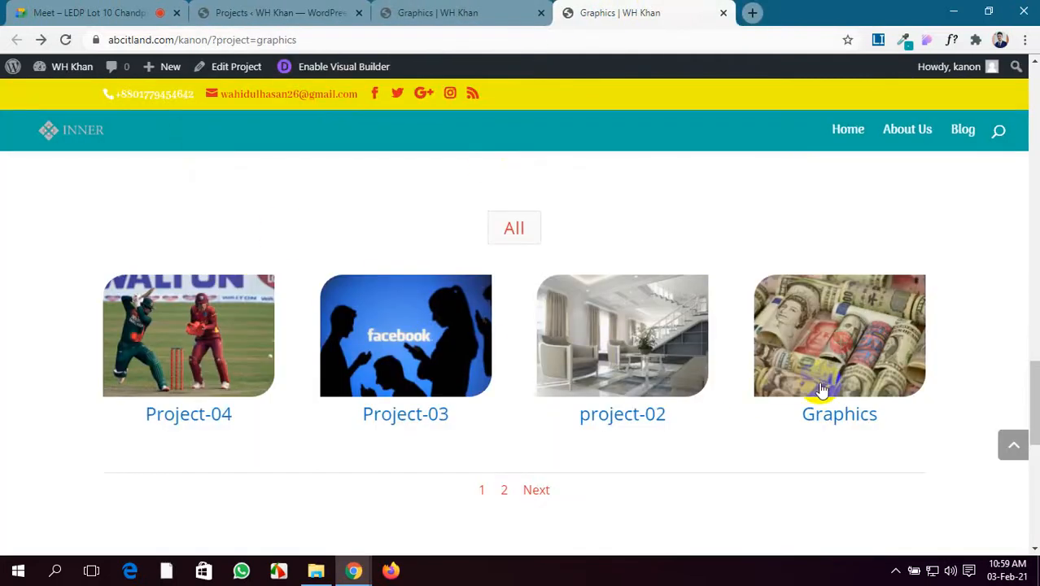
Step: Open Web Design from page 2 of the Graphics portfolio and scroll through its FAQ accordion
left_click(536, 491)
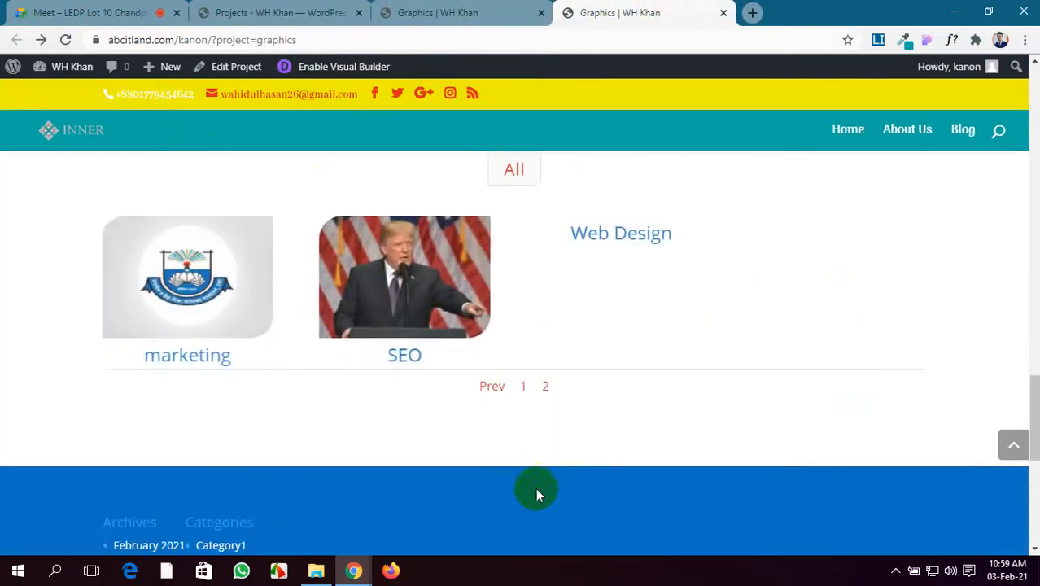
left_click(640, 236)
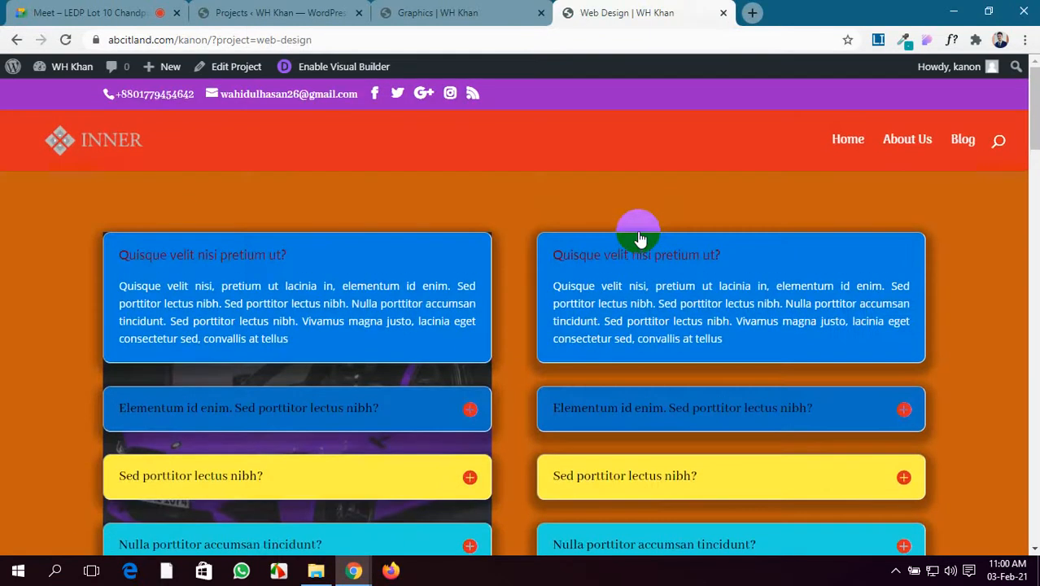
scroll(666, 289, "down", 10)
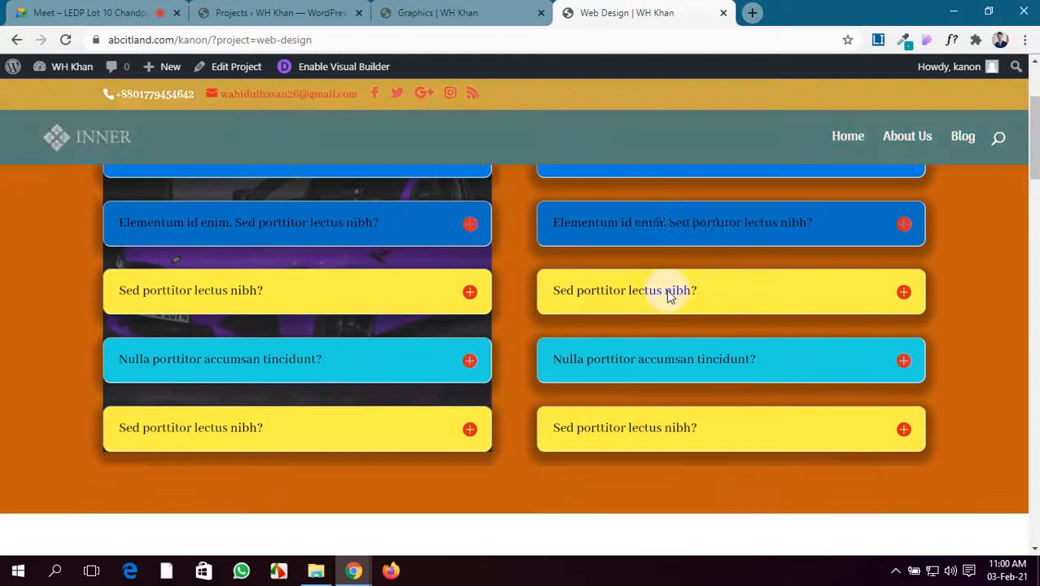
scroll(667, 289, "down", 10)
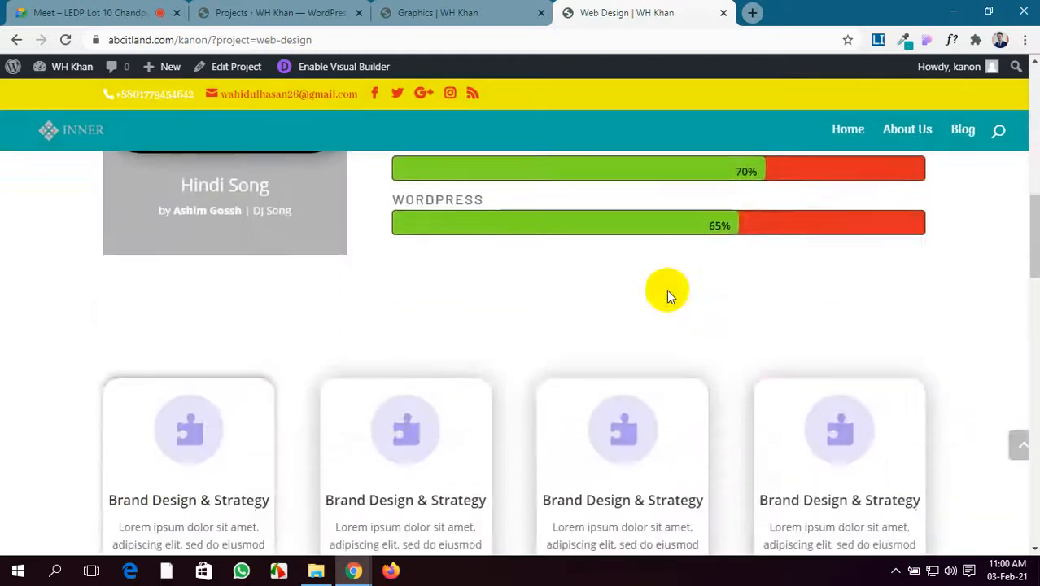
scroll(666, 289, "down", 10)
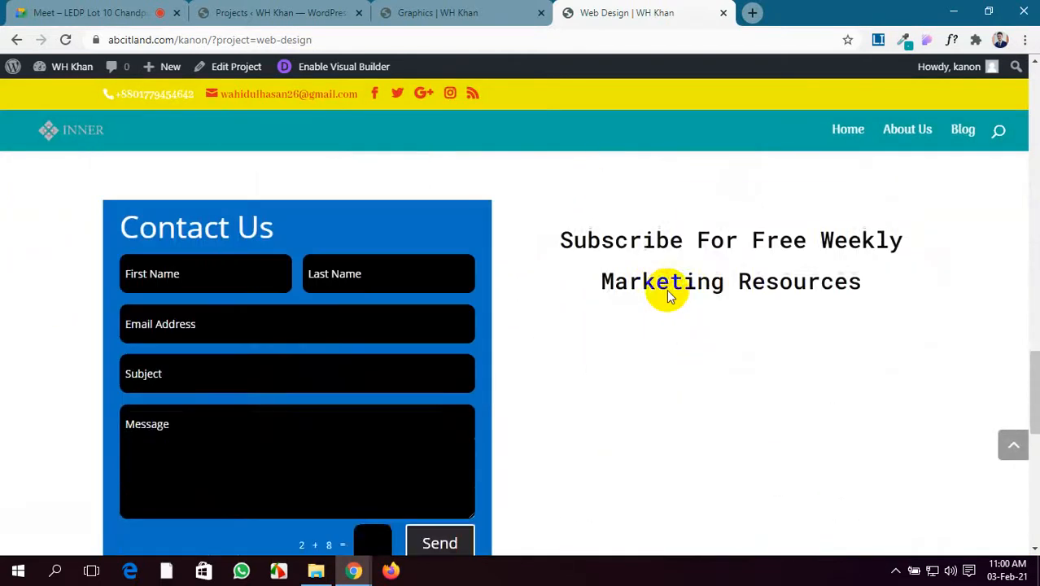
scroll(667, 295, "up", 20)
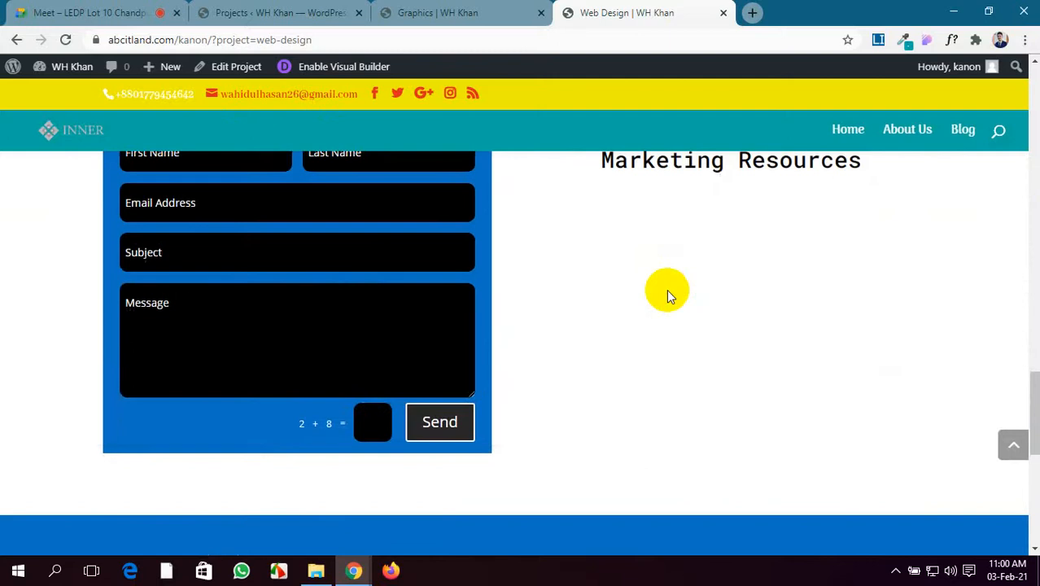
scroll(667, 294, "up", 5)
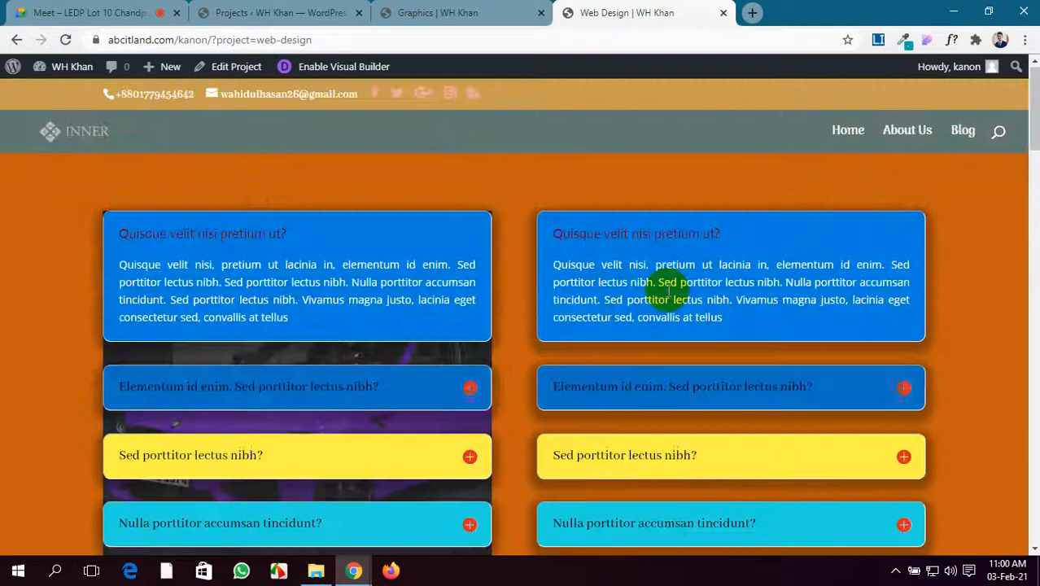
Step: Save the Graphics page in the Visual Builder with the green Save button
left_click(488, 10)
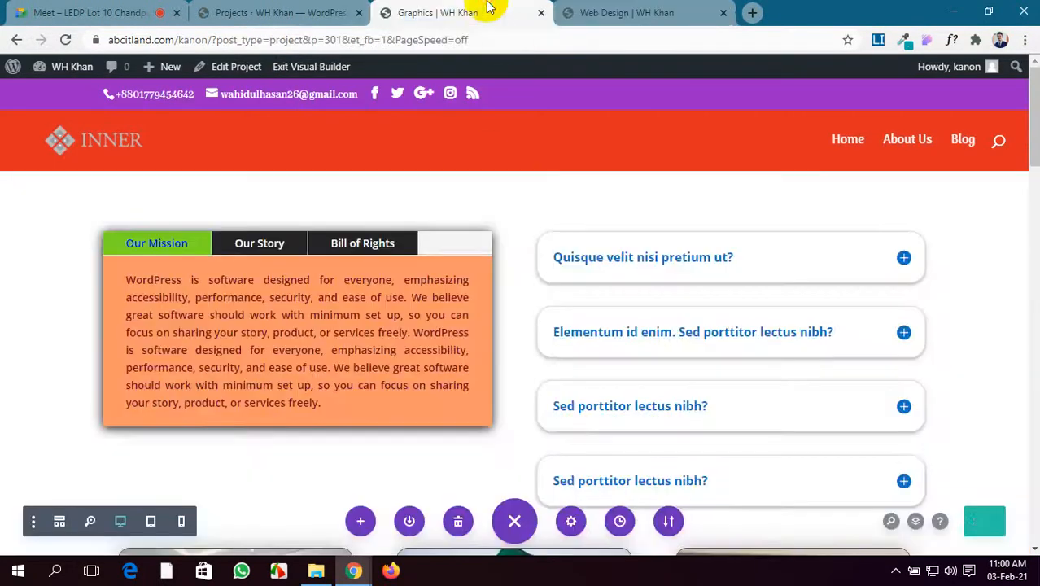
left_click(294, 8)
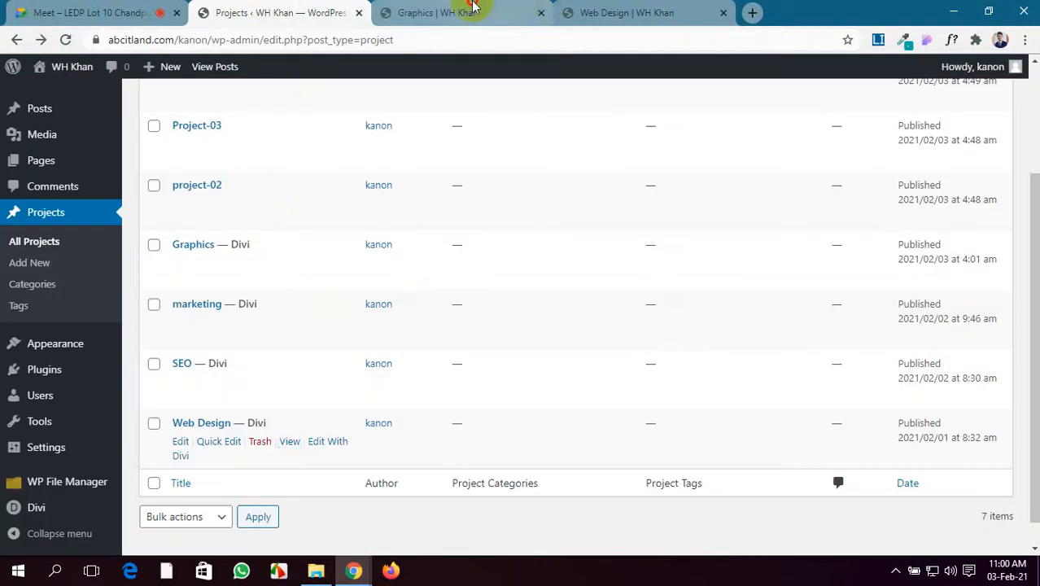
left_click(471, 8)
scroll(623, 407, "down", 12)
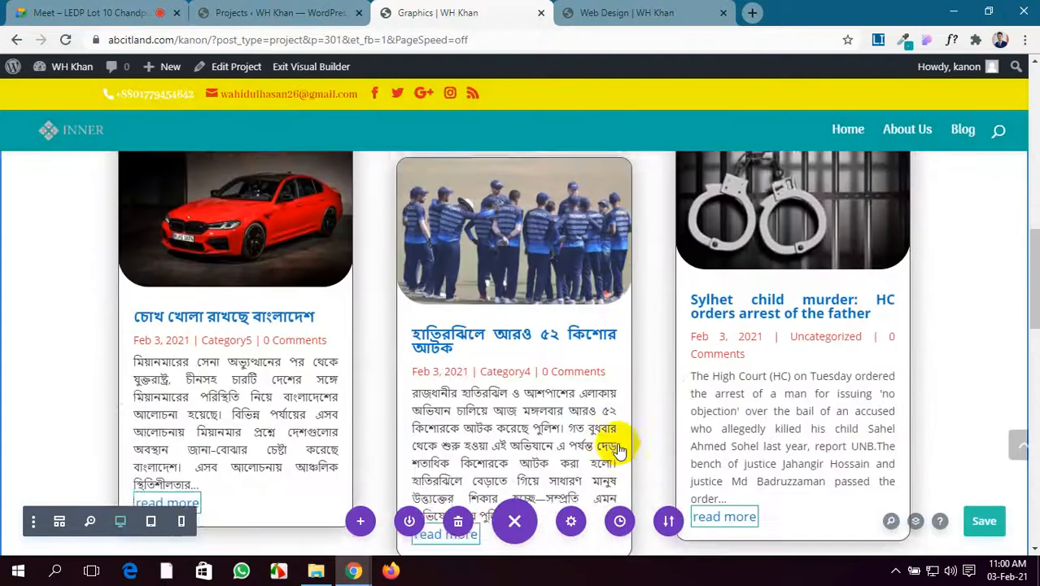
left_click(975, 522)
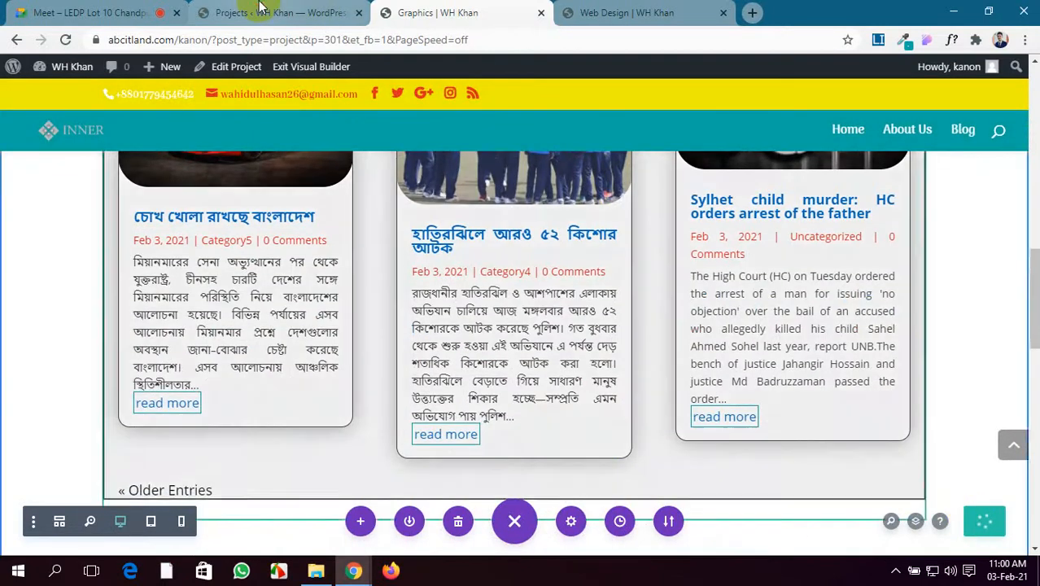
Step: Glance at the admin Projects list and the builder, then switch to the Google Meet call
left_click(261, 8)
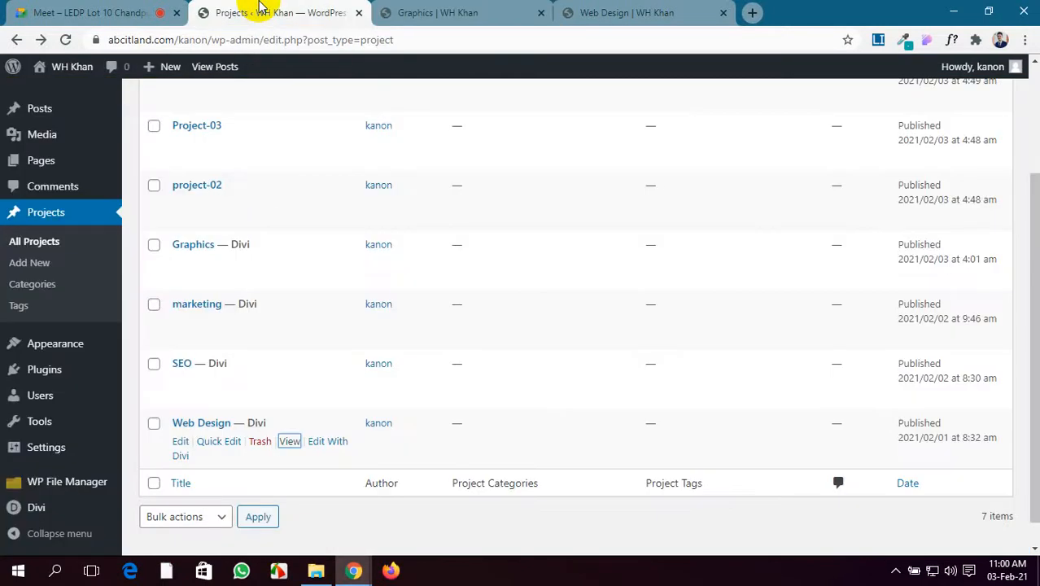
scroll(245, 340, "up", 3)
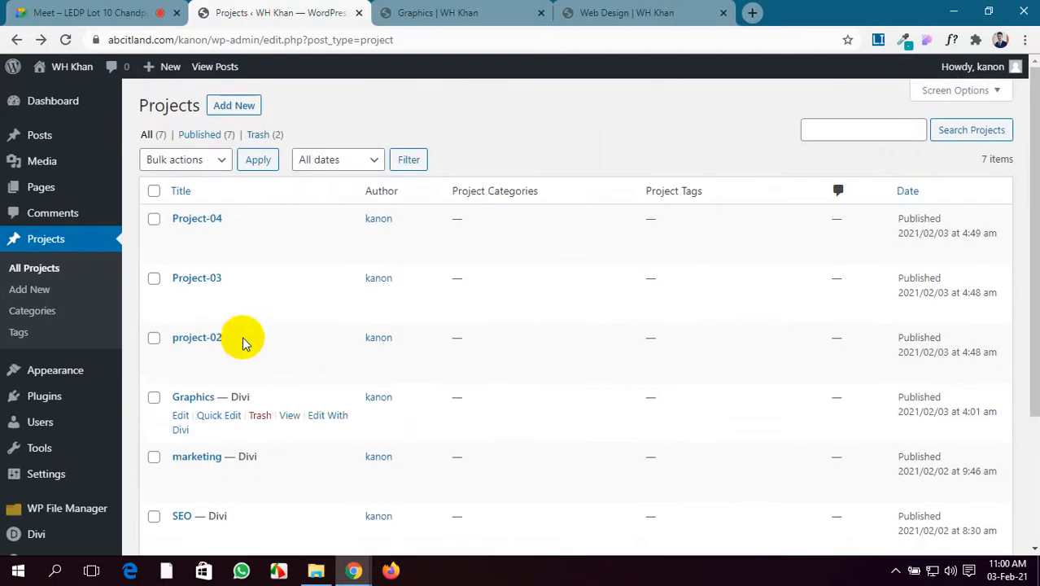
left_click(380, 12)
scroll(469, 309, "down", 3)
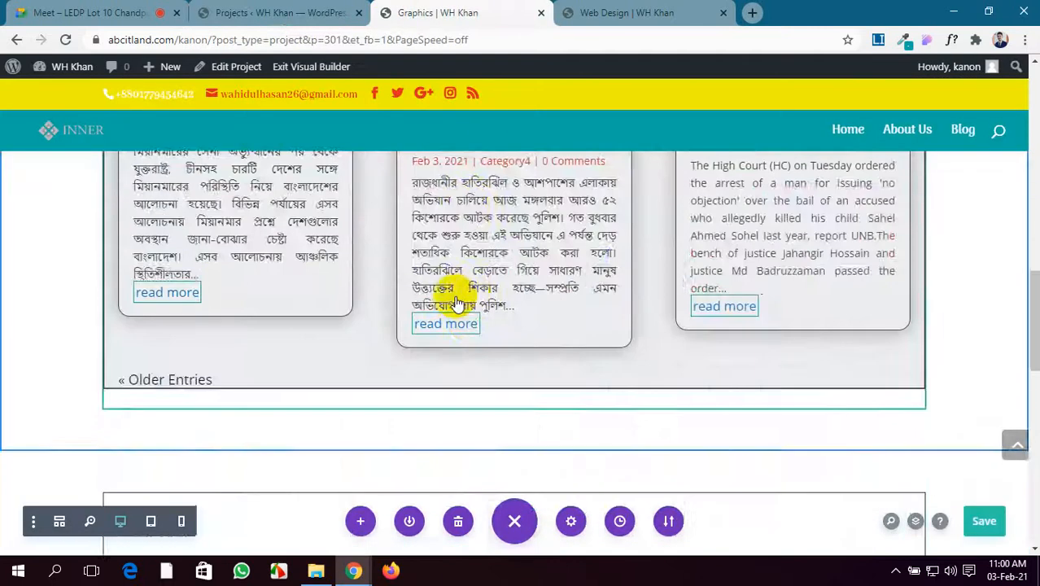
left_click(29, 10)
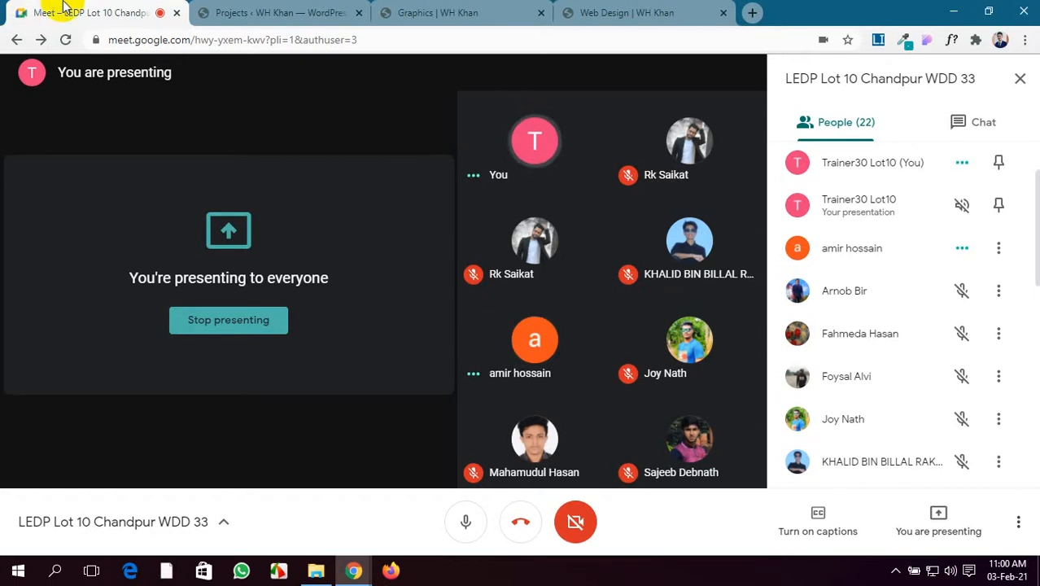
Step: Close the Graphics builder tab and check the admin area and the Web Design project page
left_click(439, 12)
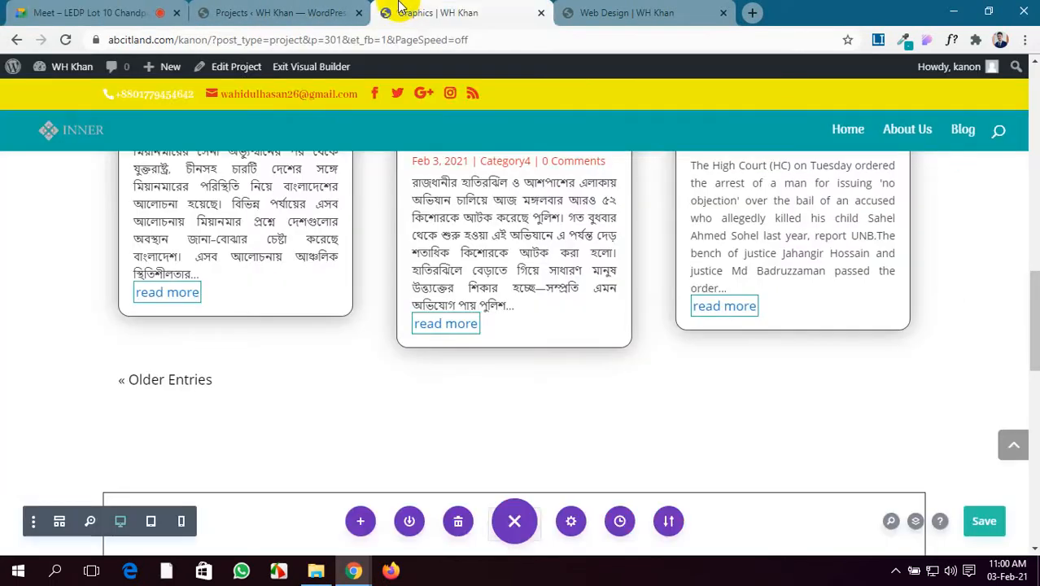
left_click(248, 10)
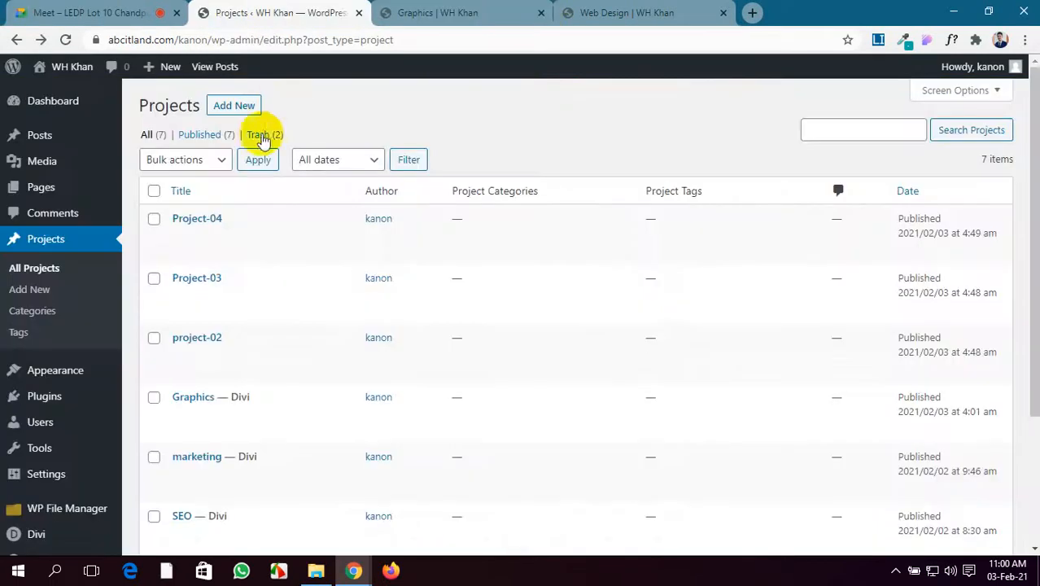
left_click(542, 13)
left_click(425, 11)
left_click(325, 10)
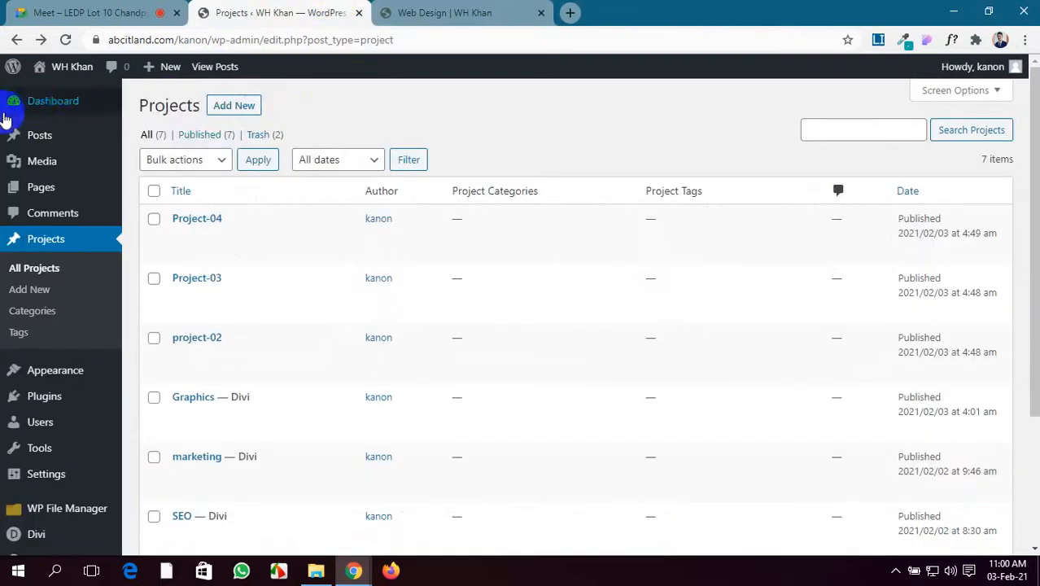
left_click(32, 107)
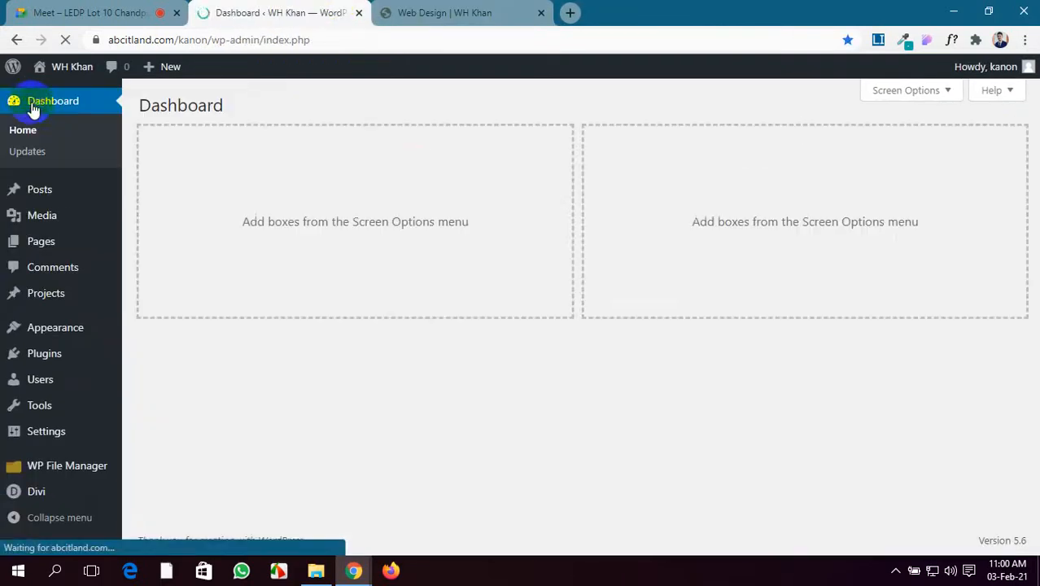
left_click(498, 6)
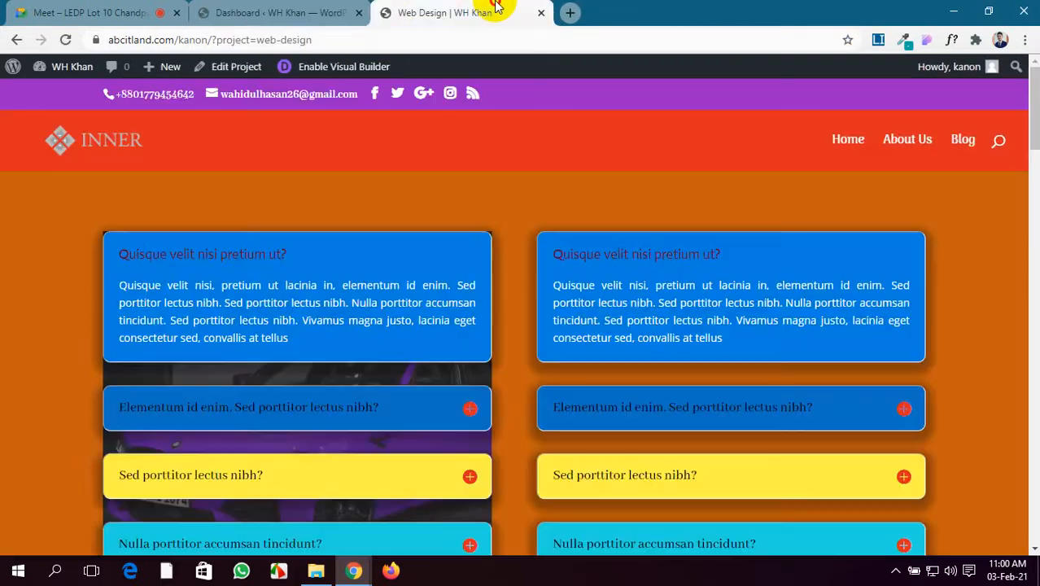
Step: Go to the site's home page and scroll through its content
left_click(843, 137)
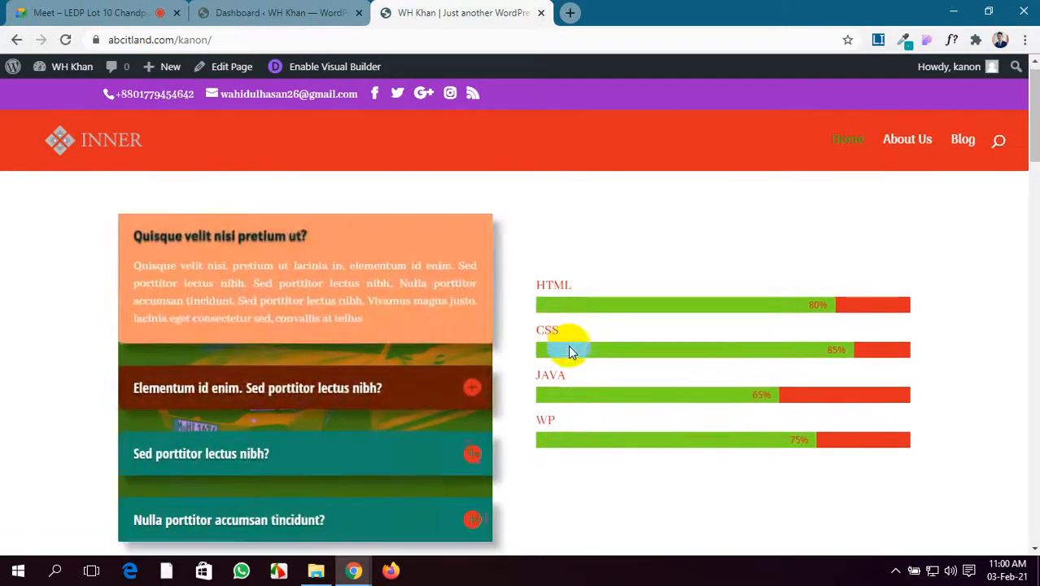
scroll(568, 345, "down", 9)
scroll(569, 346, "down", 8)
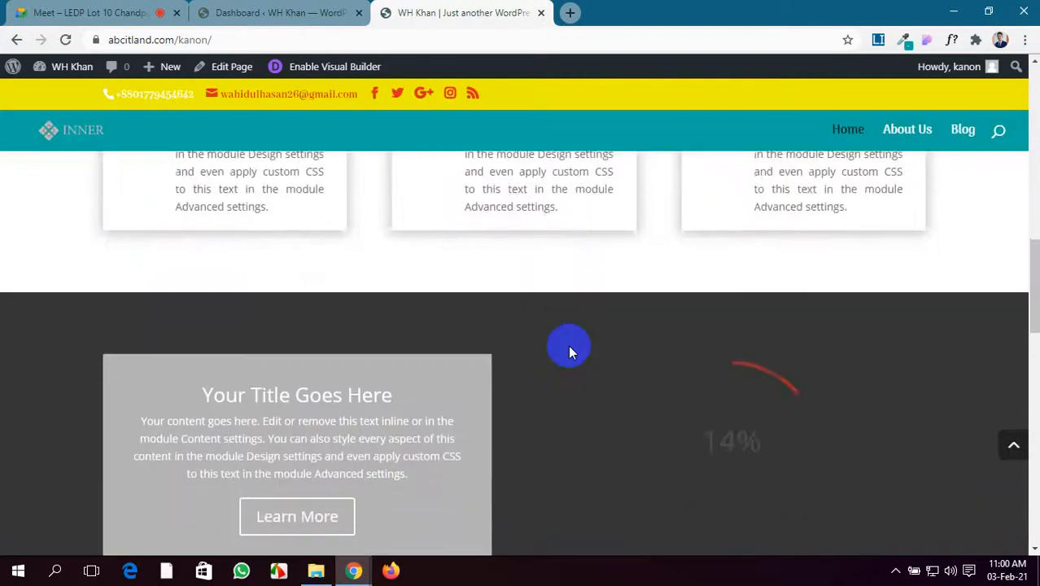
scroll(568, 345, "down", 5)
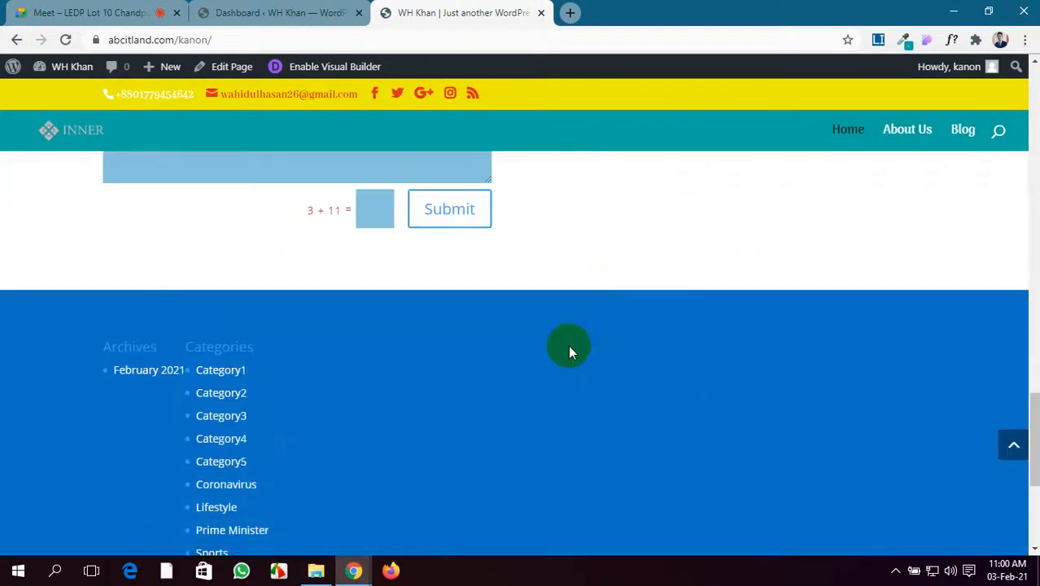
scroll(568, 345, "up", 3)
Step: Review the About Us page, viewing the road photo in a lightbox, then return to the Dashboard
left_click(898, 131)
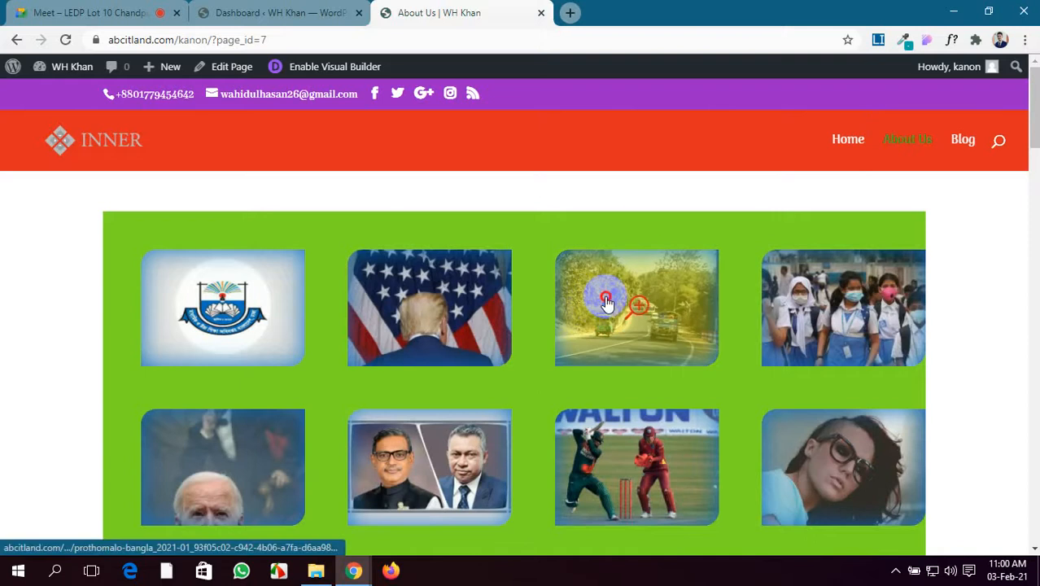
left_click(606, 301)
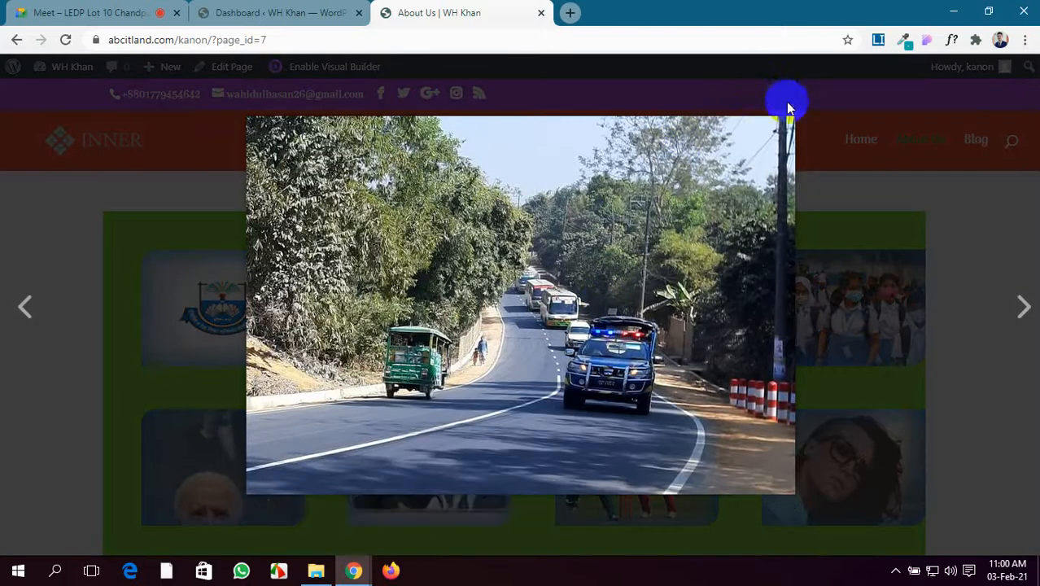
left_click(787, 104)
scroll(670, 407, "down", 4)
scroll(670, 406, "up", 2)
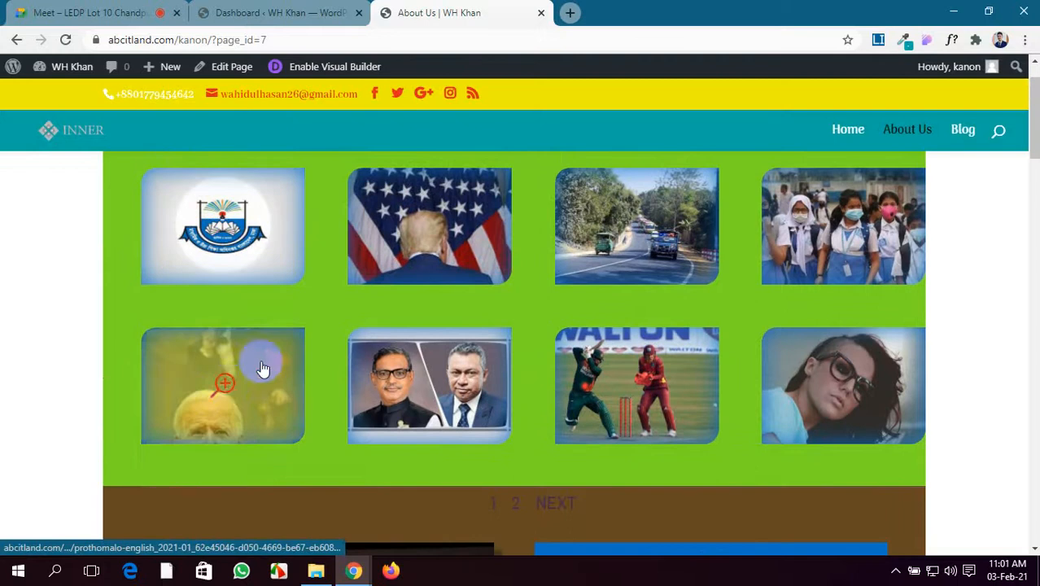
scroll(598, 326, "down", 3)
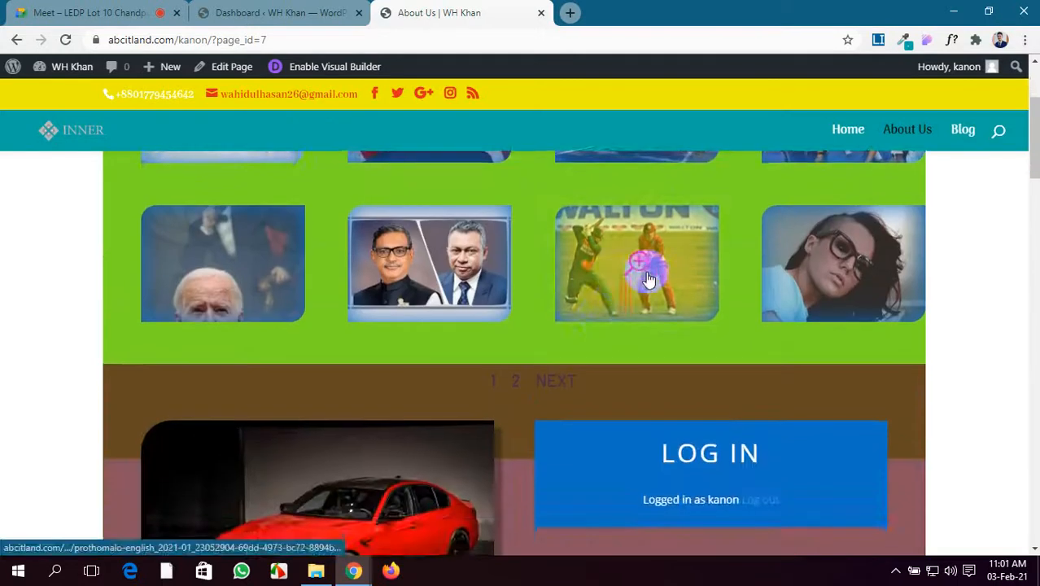
scroll(645, 274, "up", 5)
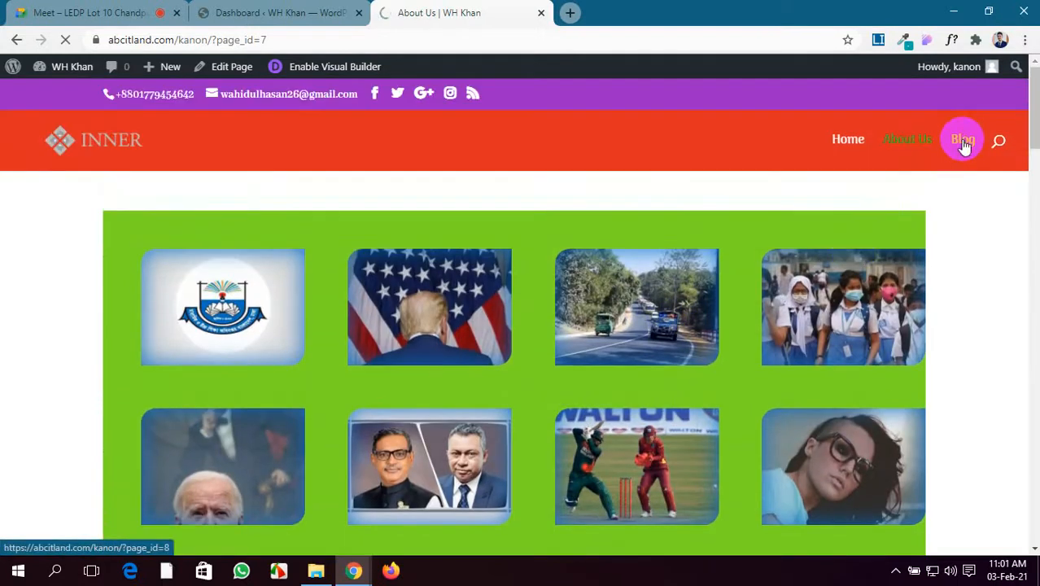
scroll(402, 350, "down", 2)
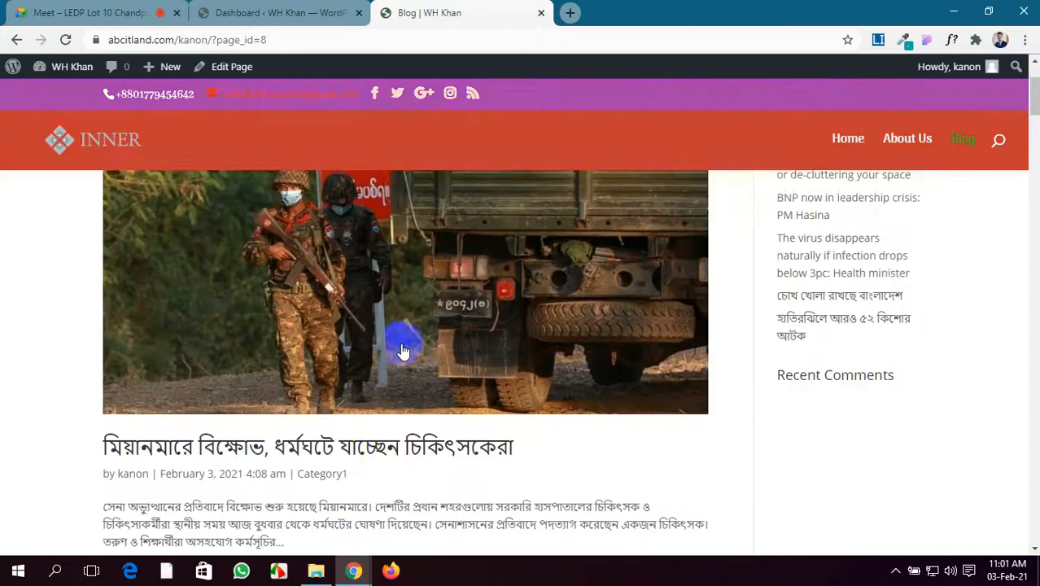
scroll(402, 350, "down", 1)
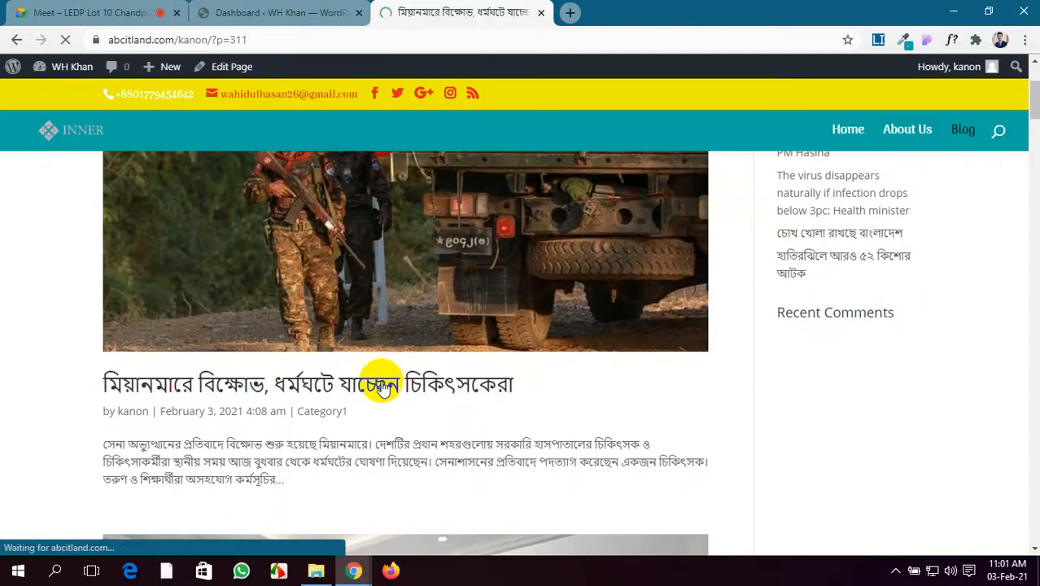
scroll(445, 455, "down", 15)
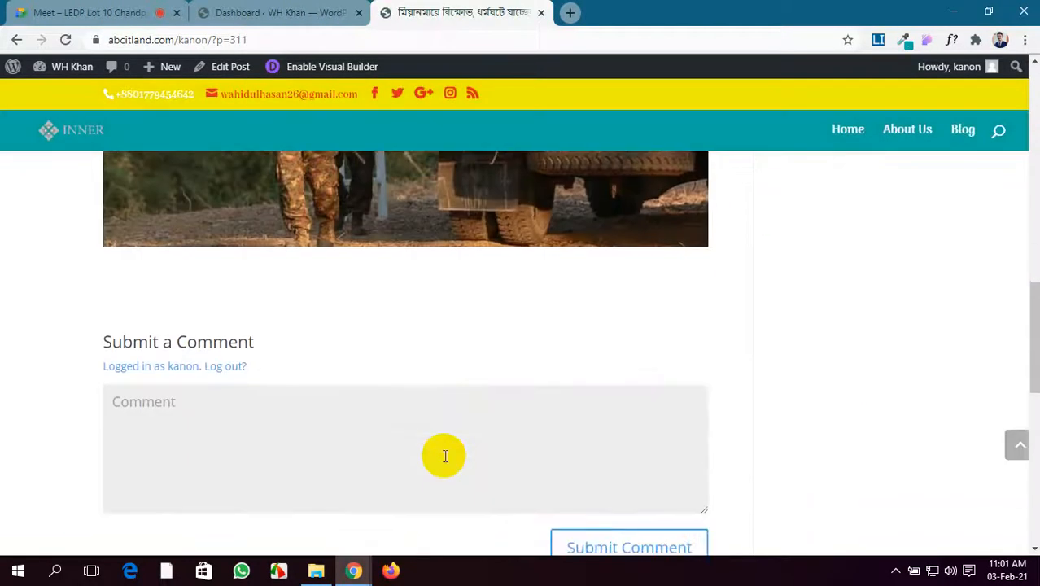
scroll(445, 456, "up", 15)
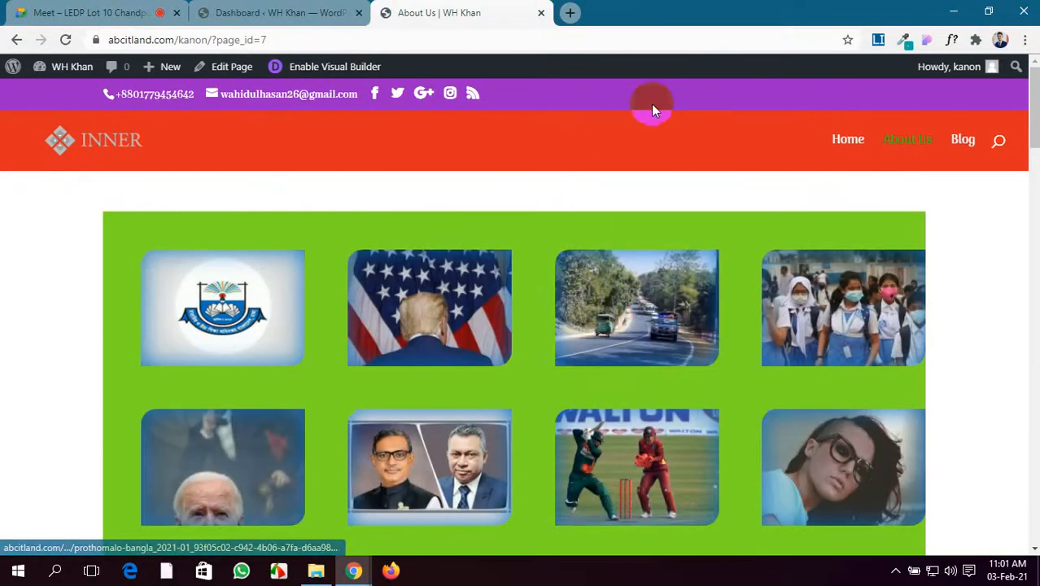
scroll(430, 429, "down", 10)
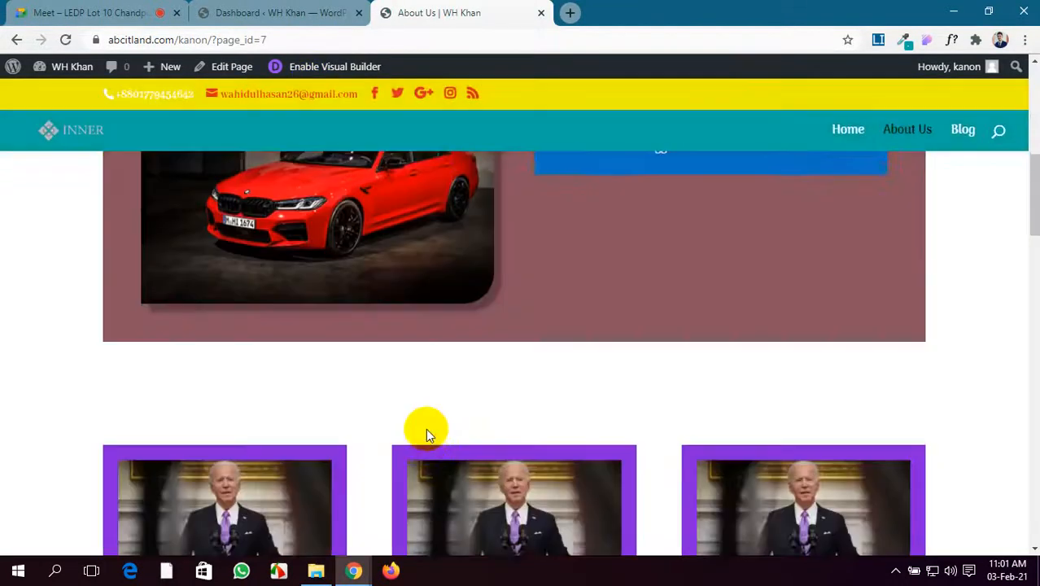
scroll(425, 434, "down", 15)
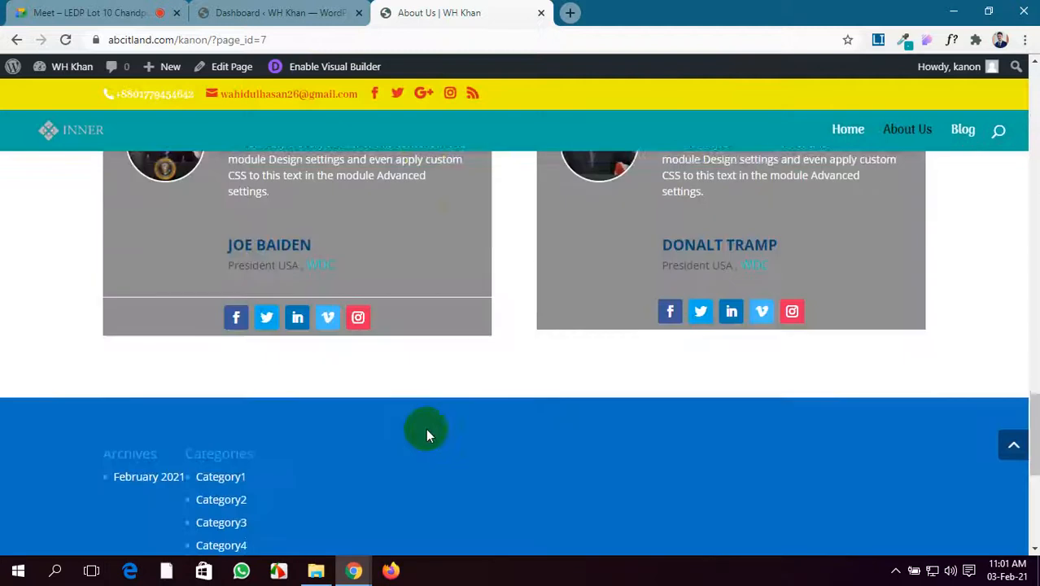
scroll(425, 428, "down", 1)
scroll(425, 428, "up", 4)
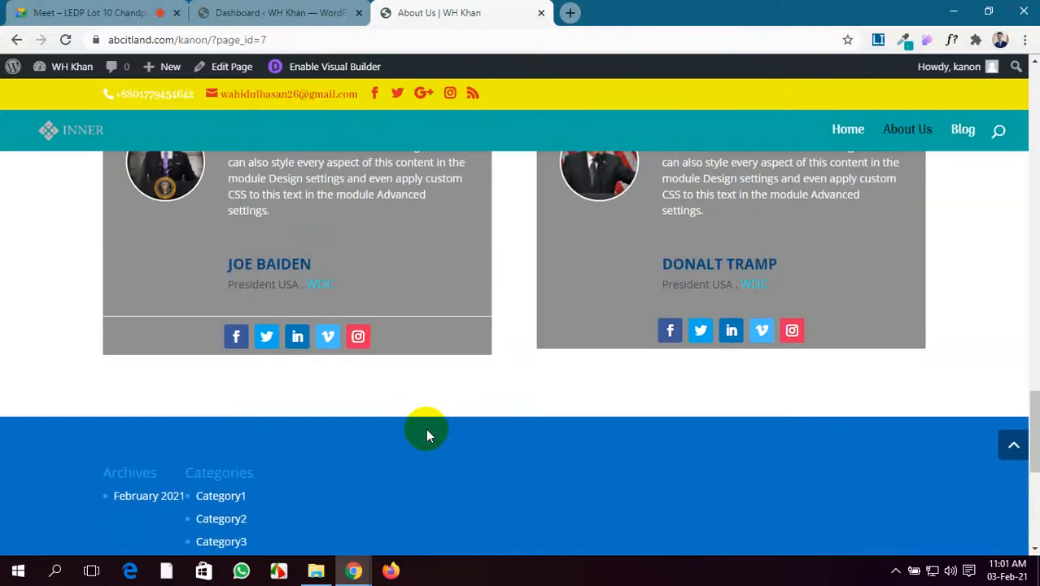
scroll(425, 428, "down", 4)
scroll(425, 428, "up", 7)
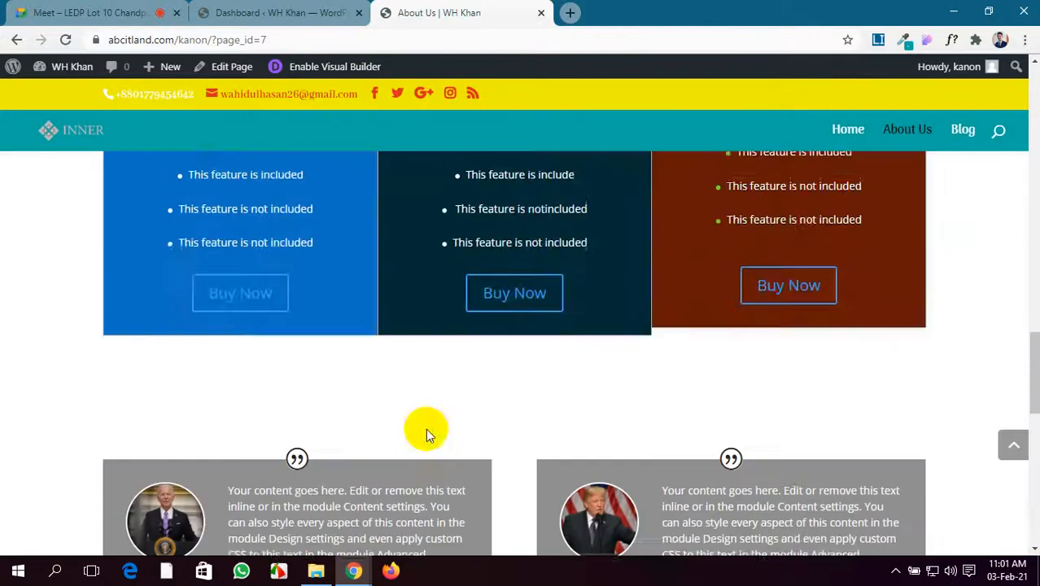
scroll(426, 435, "up", 6)
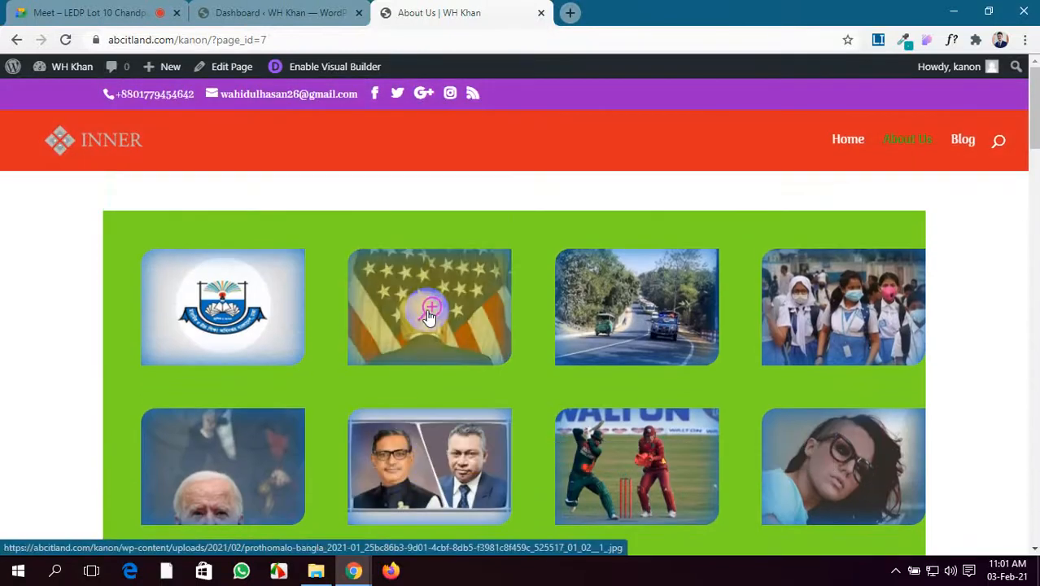
left_click(314, 8)
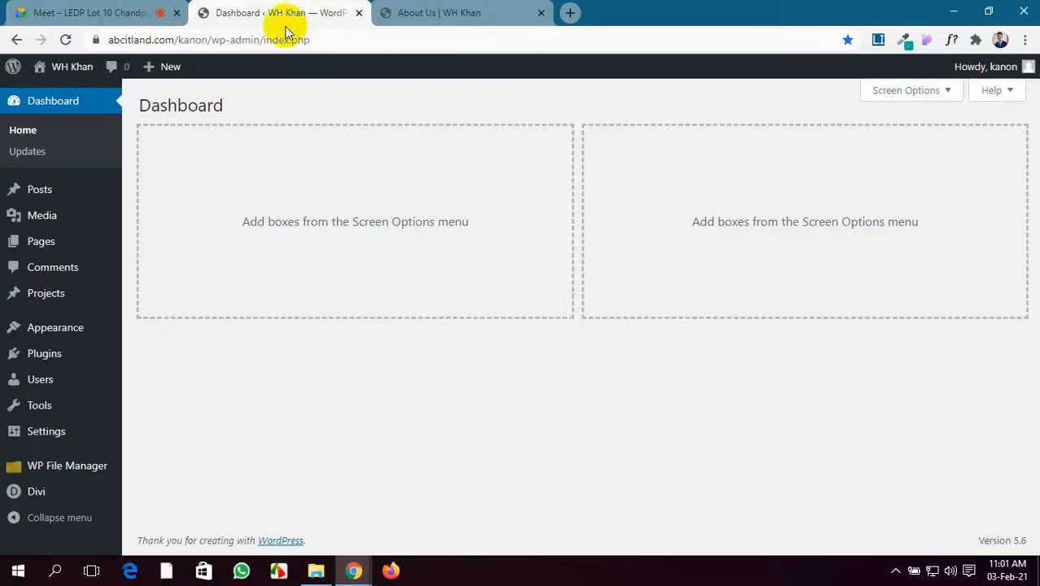
Step: Flip between the About Us page and the admin Dashboard
left_click(425, 6)
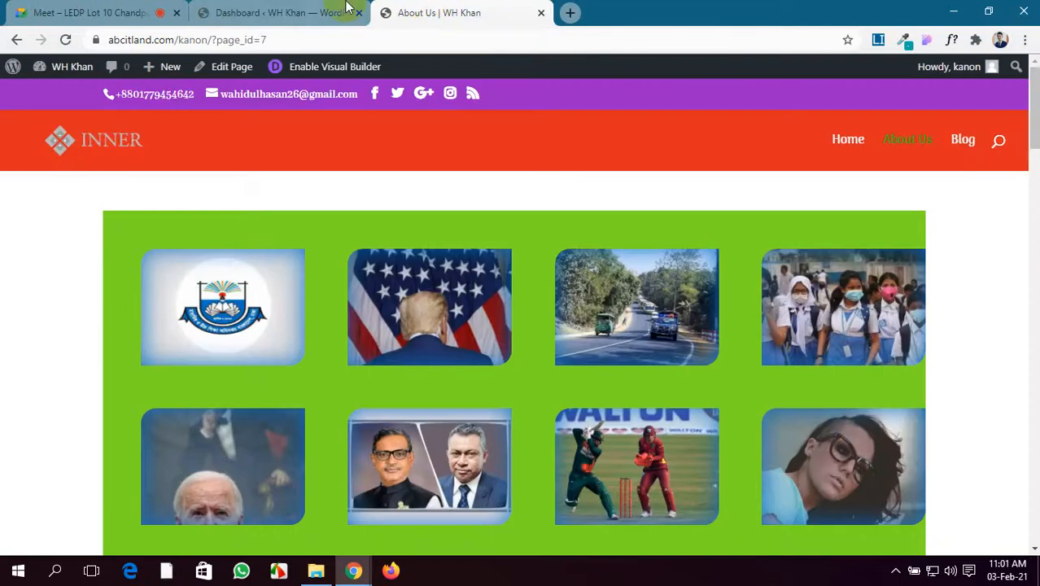
left_click(326, 8)
left_click(399, 9)
left_click(289, 6)
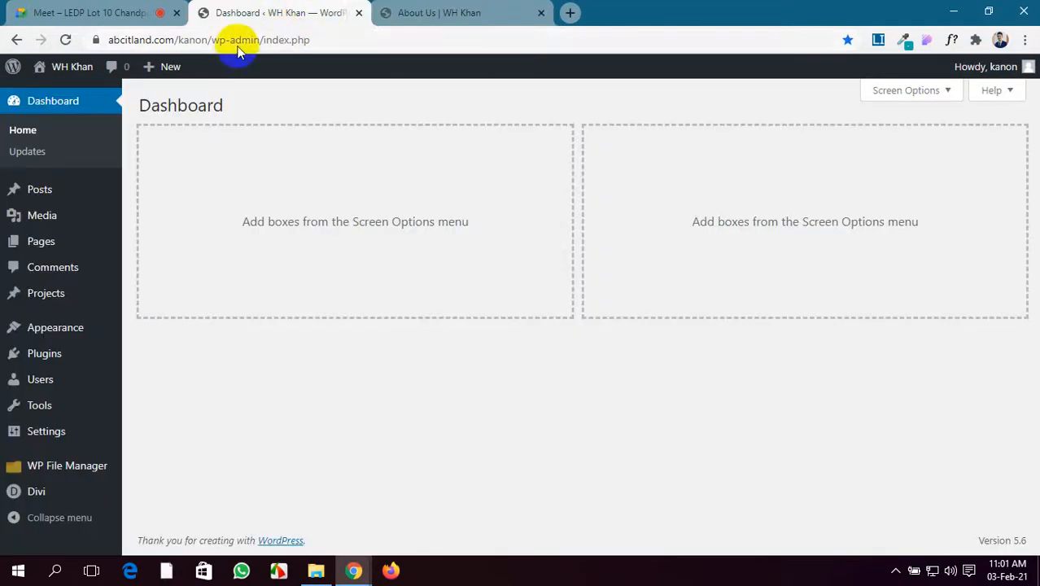
left_click(411, 7)
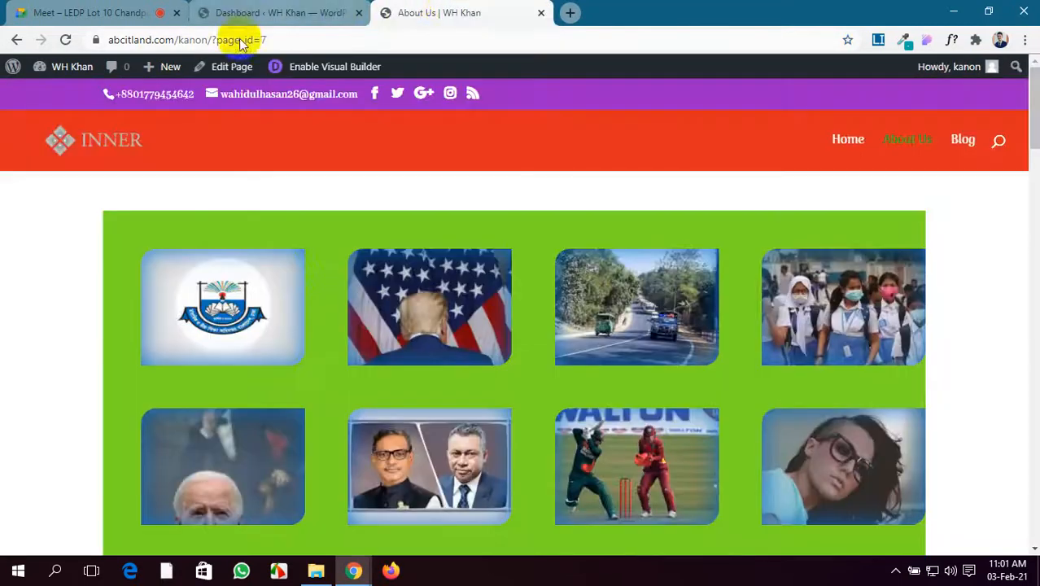
left_click(260, 11)
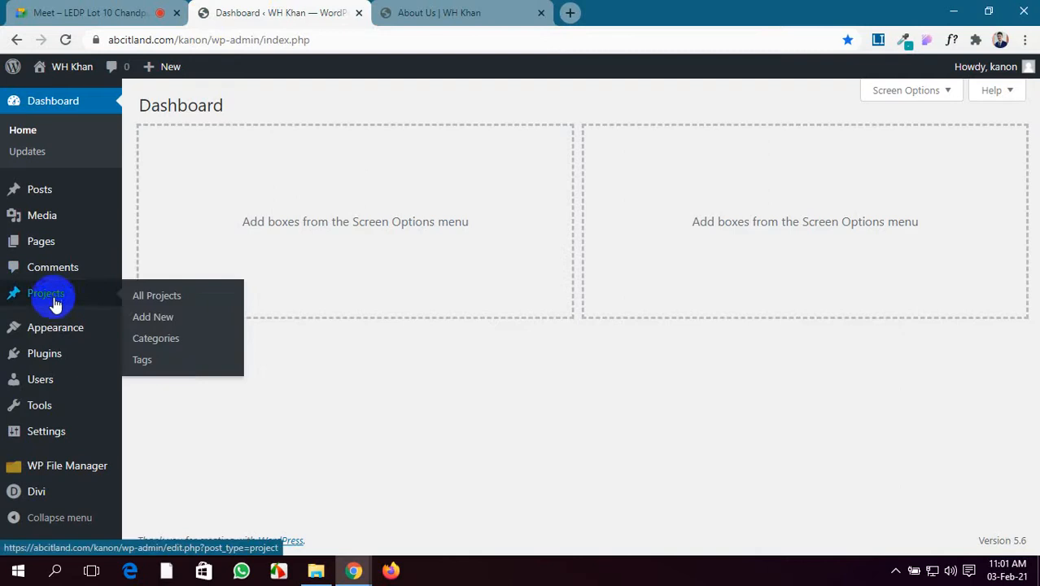
Step: Open Projects > All Projects, review the seven projects, then return to the About Us page
mouse_move(42, 293)
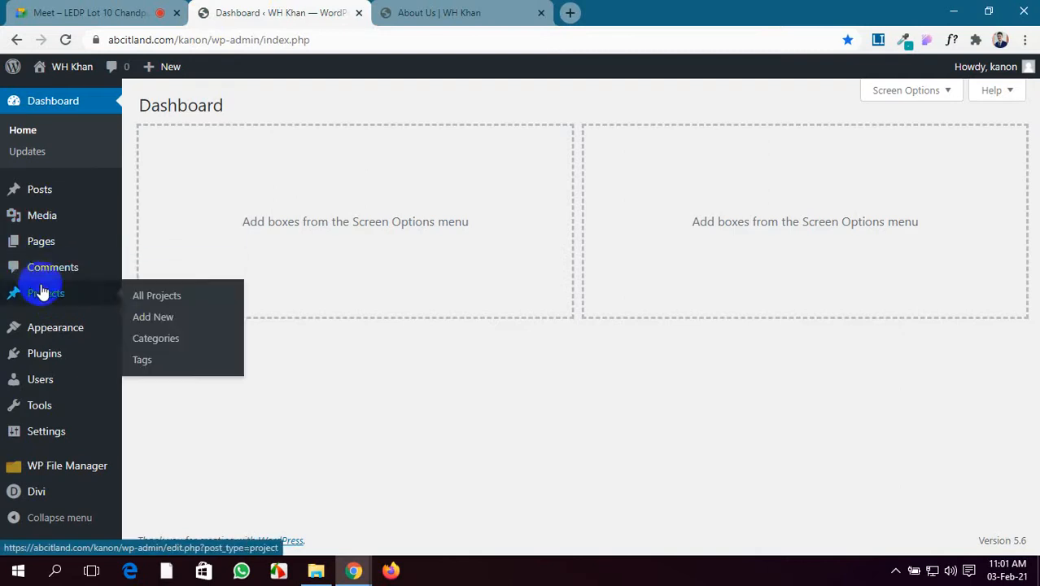
left_click(135, 297)
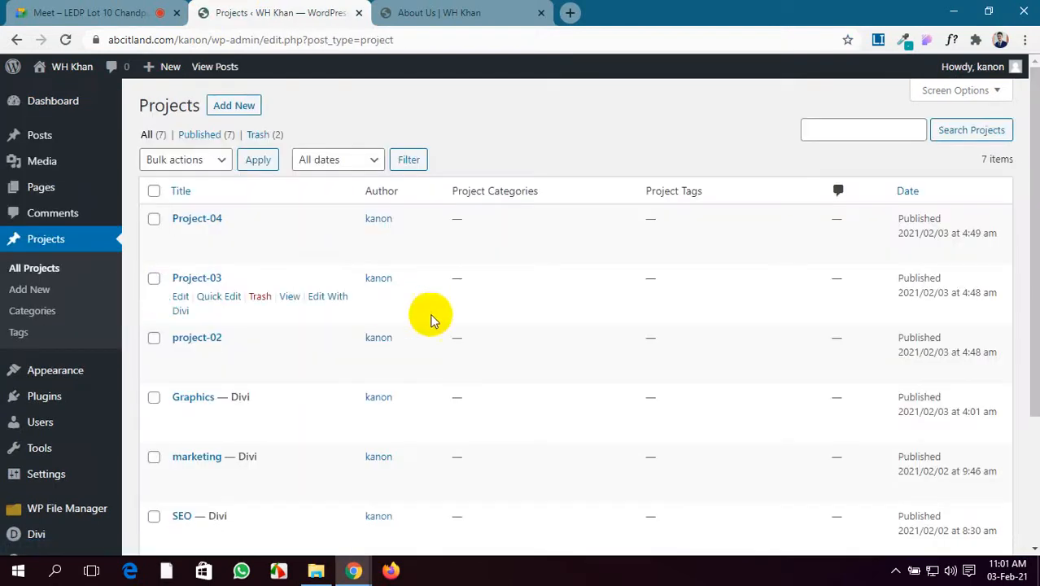
scroll(429, 317, "down", 3)
mouse_move(432, 316)
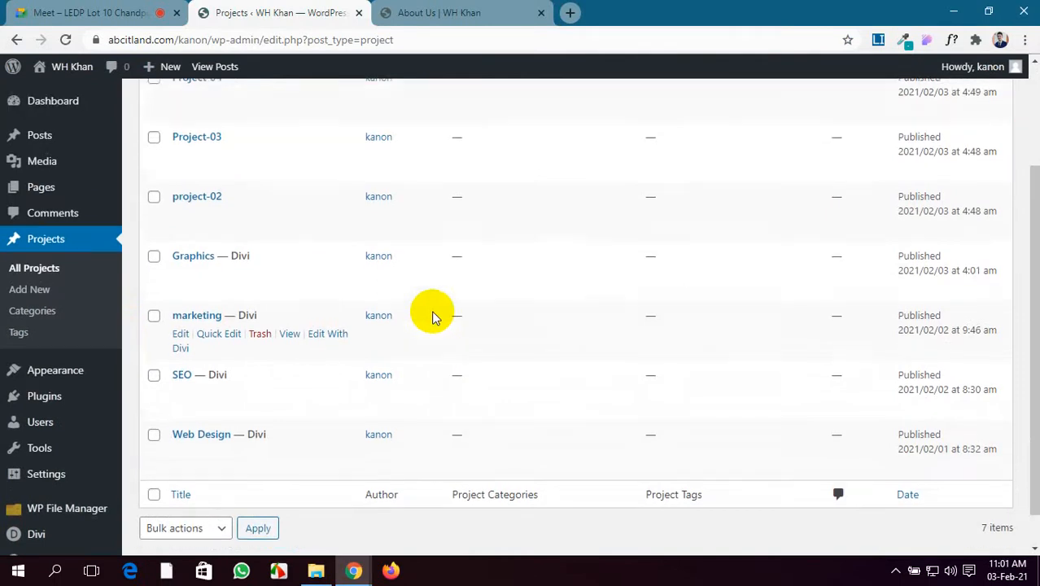
scroll(432, 315, "up", 2)
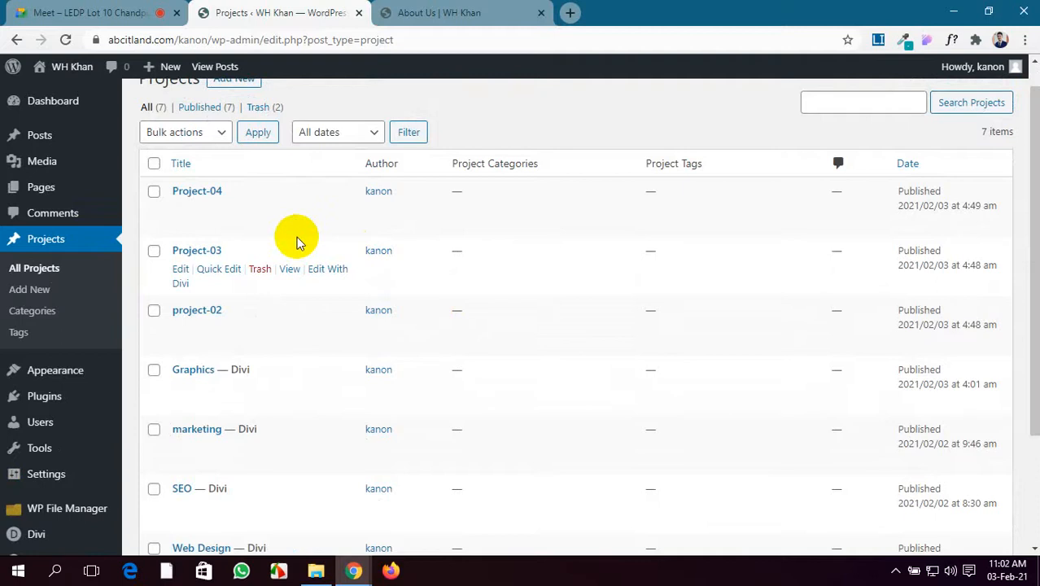
left_click(104, 106)
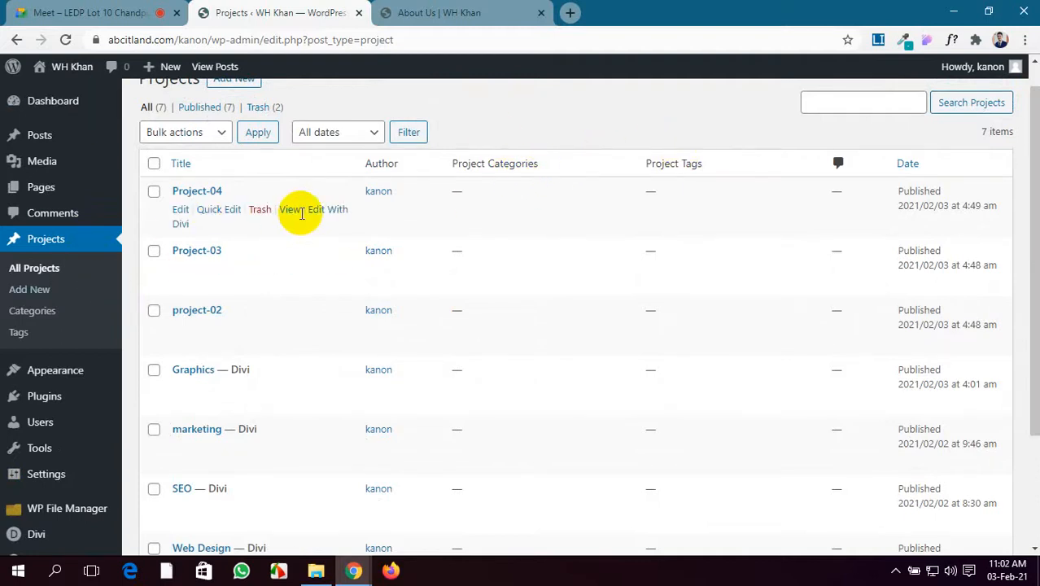
left_click(431, 12)
left_click(323, 12)
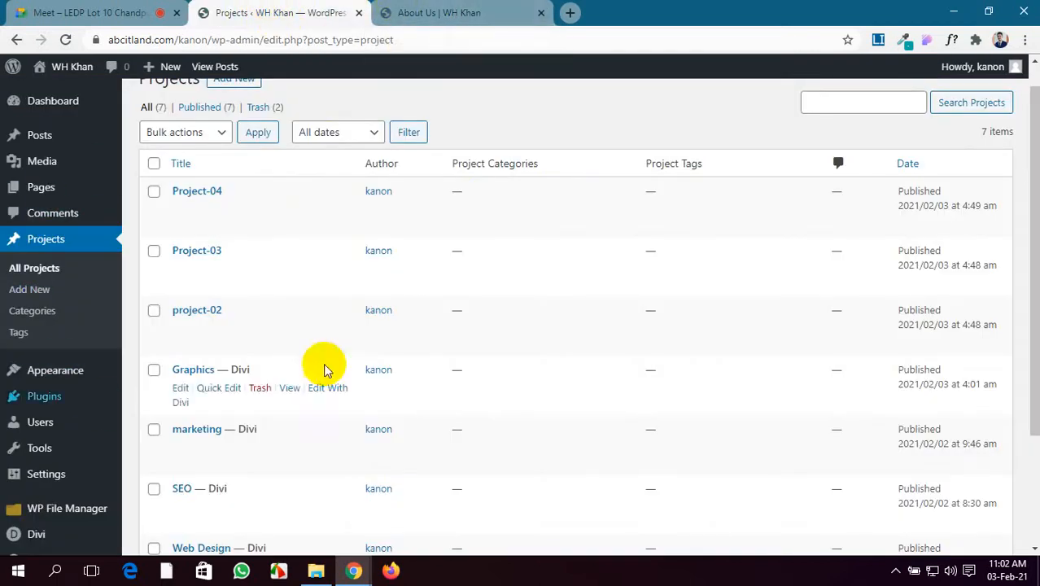
left_click(40, 291)
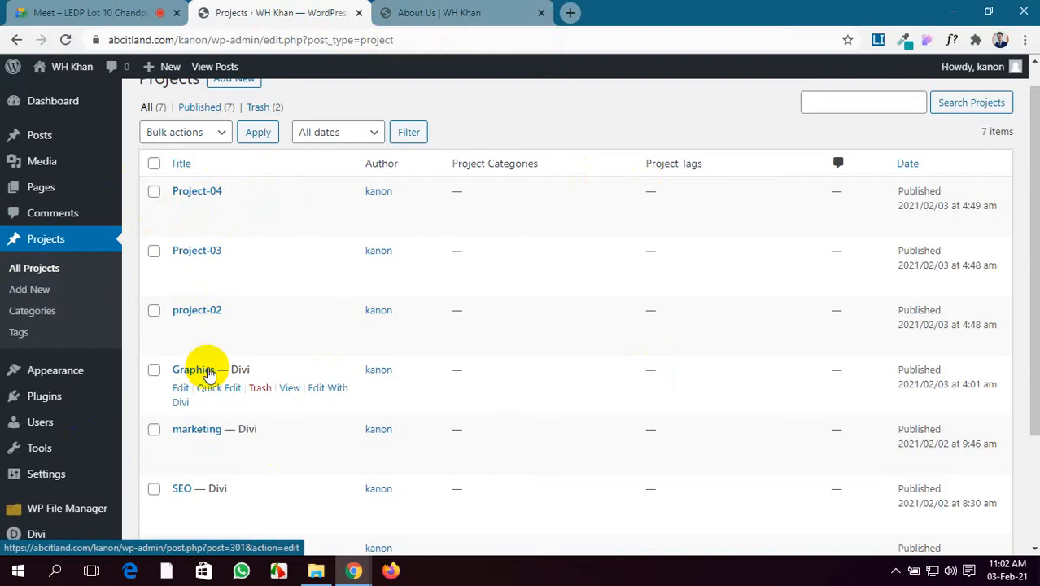
scroll(210, 370, "down", 1)
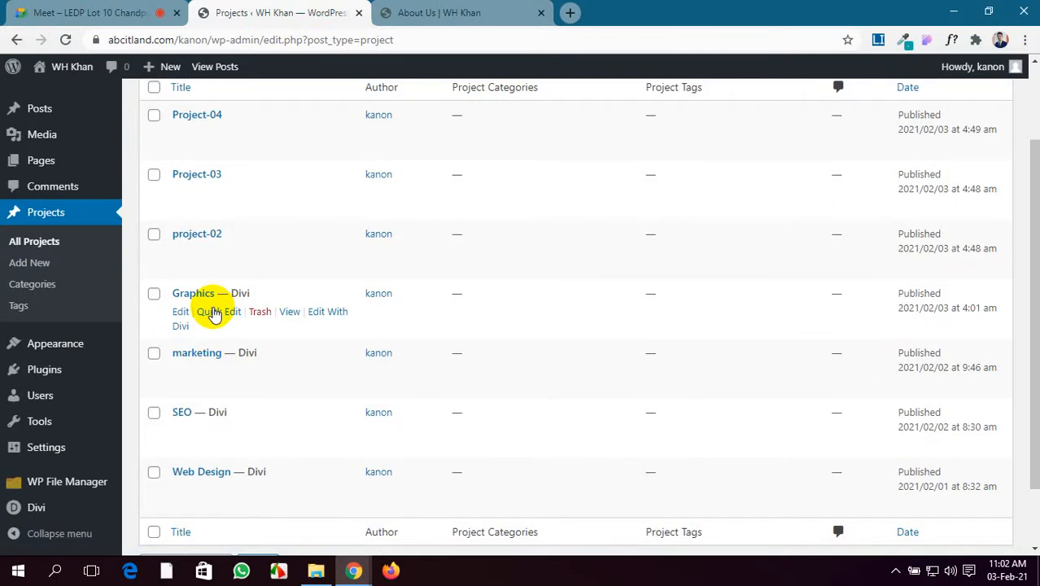
scroll(189, 221, "down", 2)
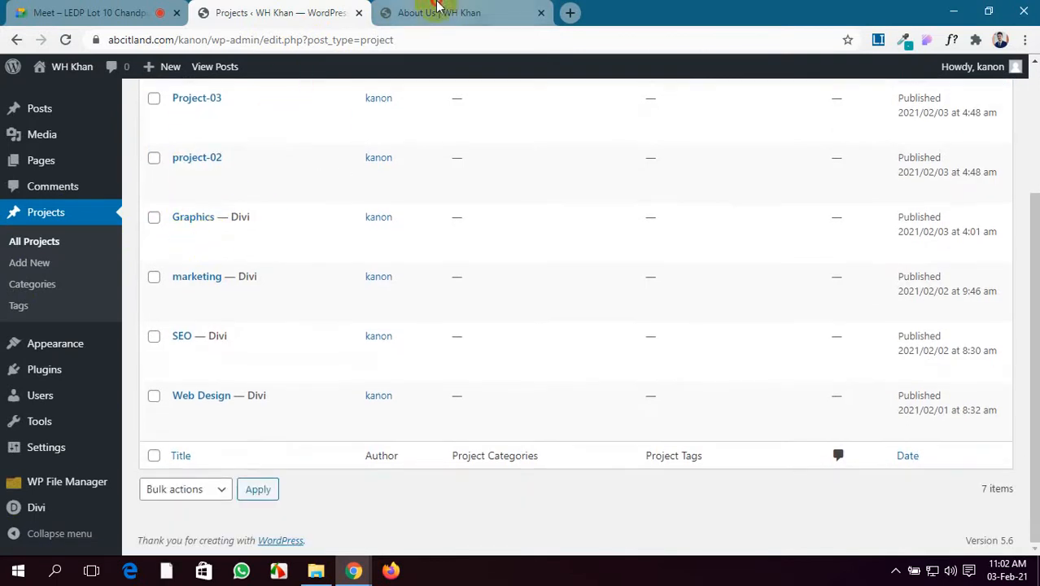
left_click(436, 10)
scroll(745, 244, "down", 1)
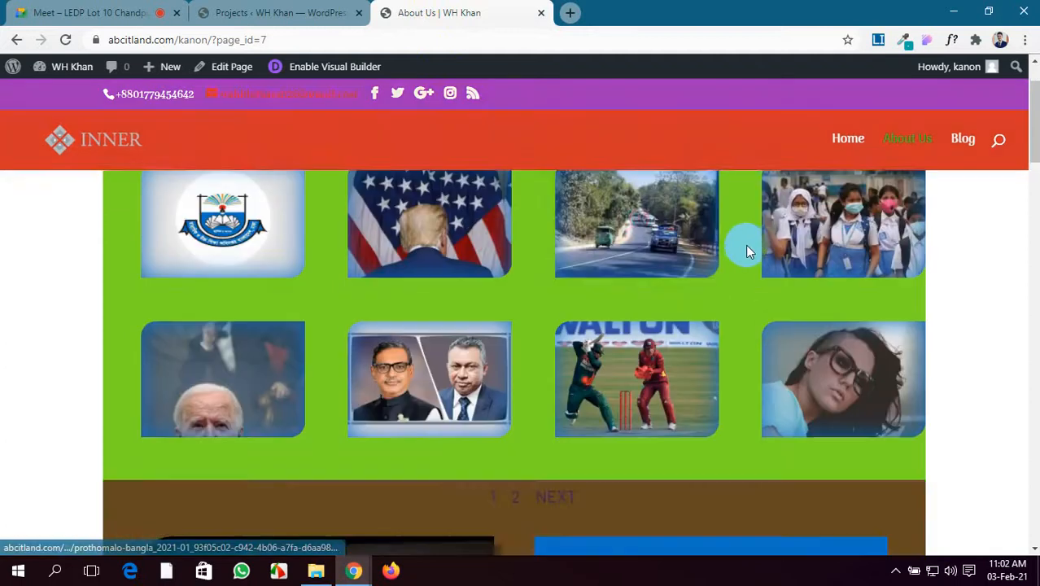
scroll(745, 245, "down", 9)
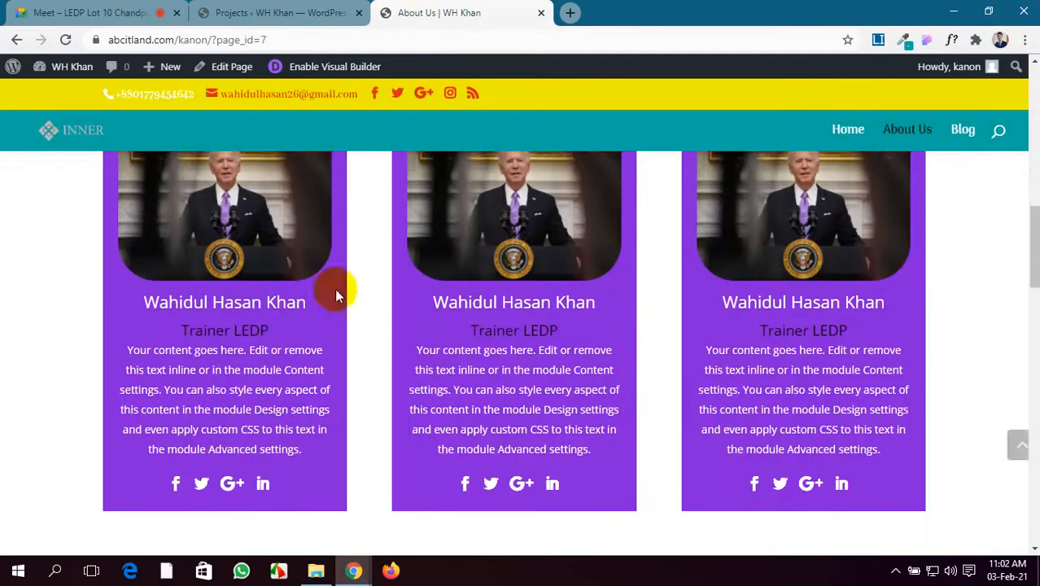
scroll(336, 294, "down", 4)
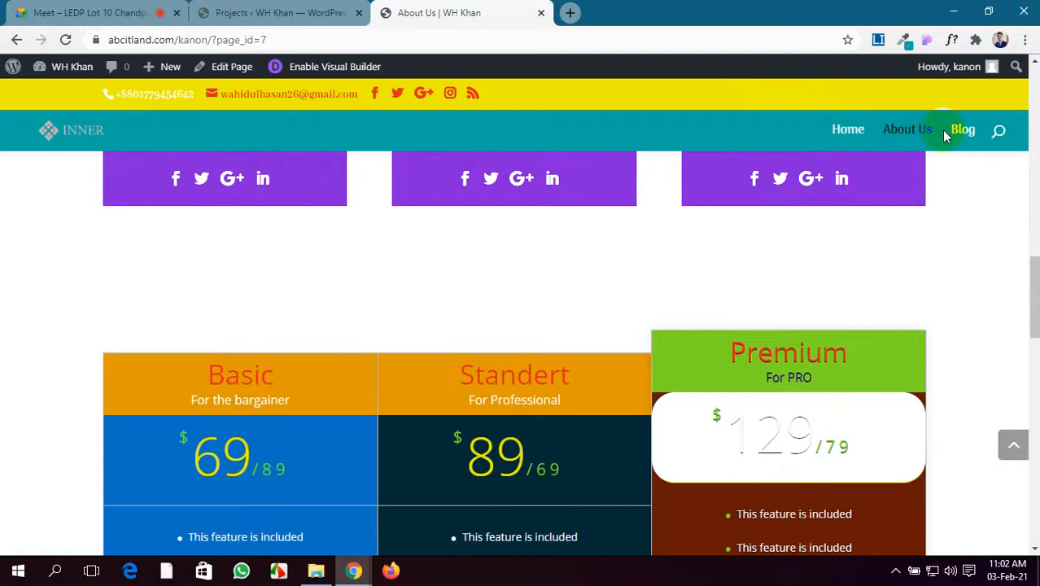
scroll(244, 360, "down", 5)
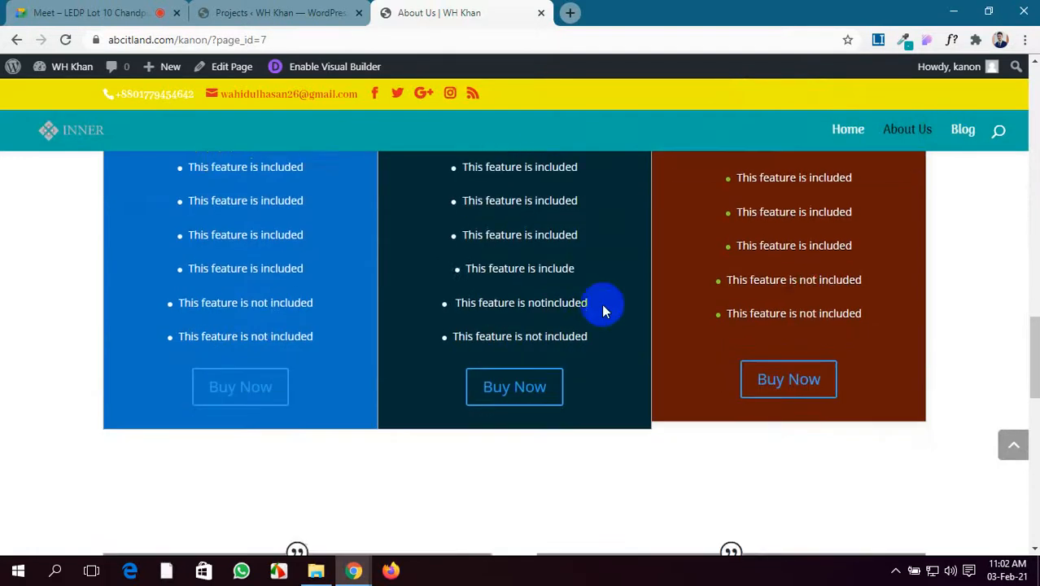
scroll(546, 277, "up", 8)
scroll(546, 271, "up", 5)
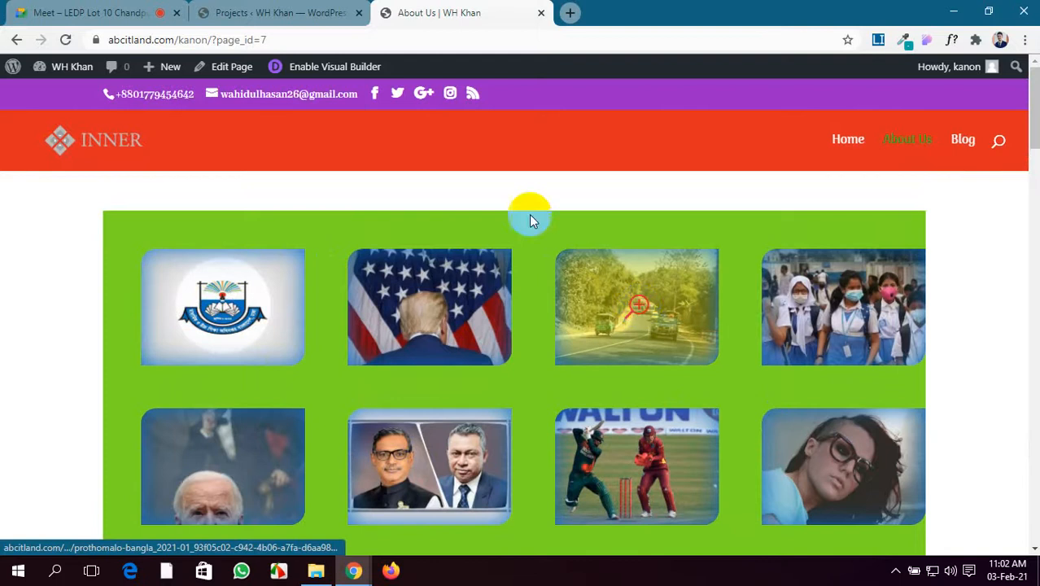
left_click(281, 10)
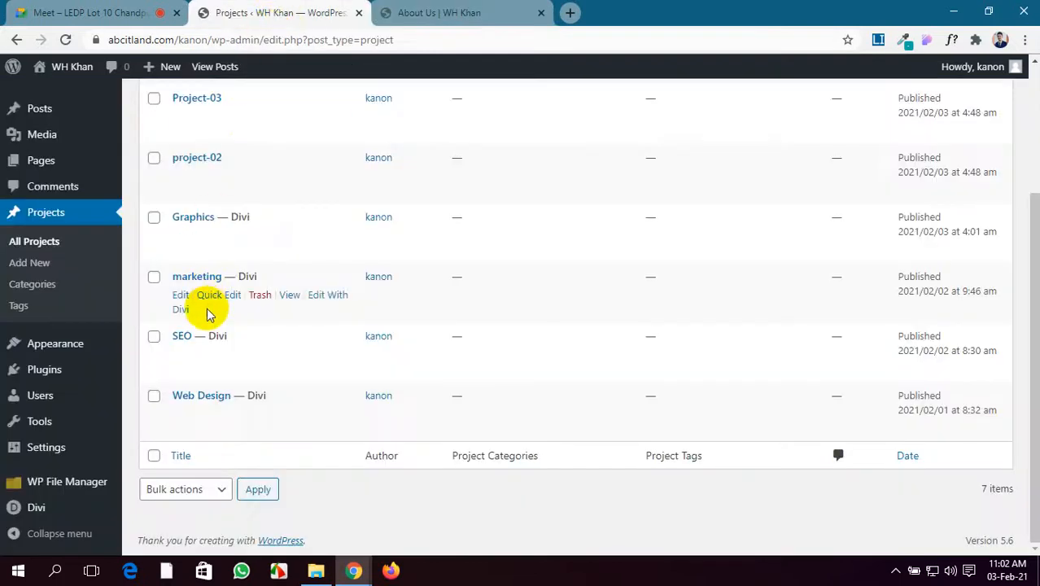
left_click(402, 9)
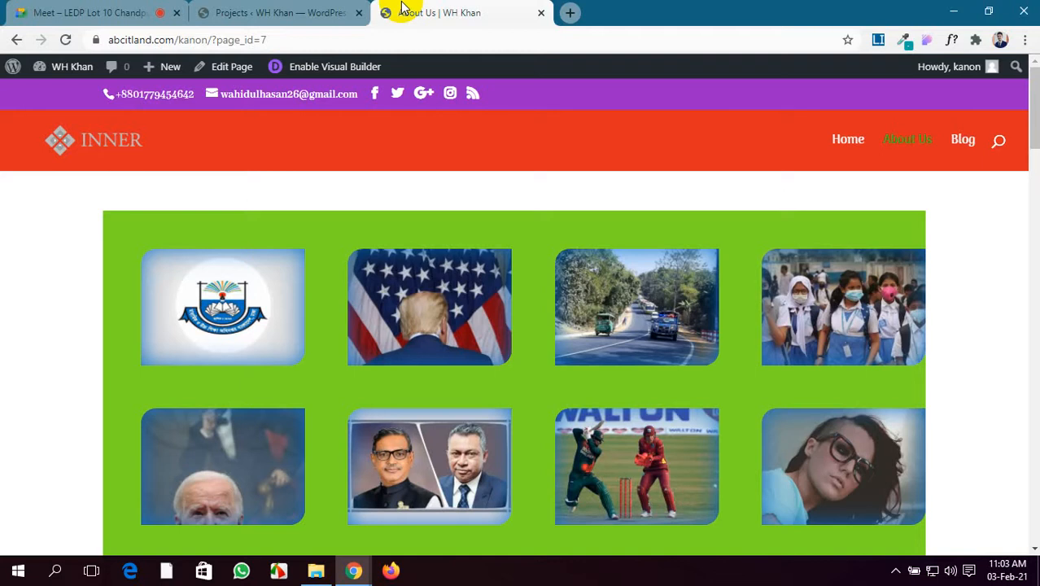
Step: Return to the All Projects list of Graphics, marketing, SEO and Web Design, glancing at About Us
left_click(277, 13)
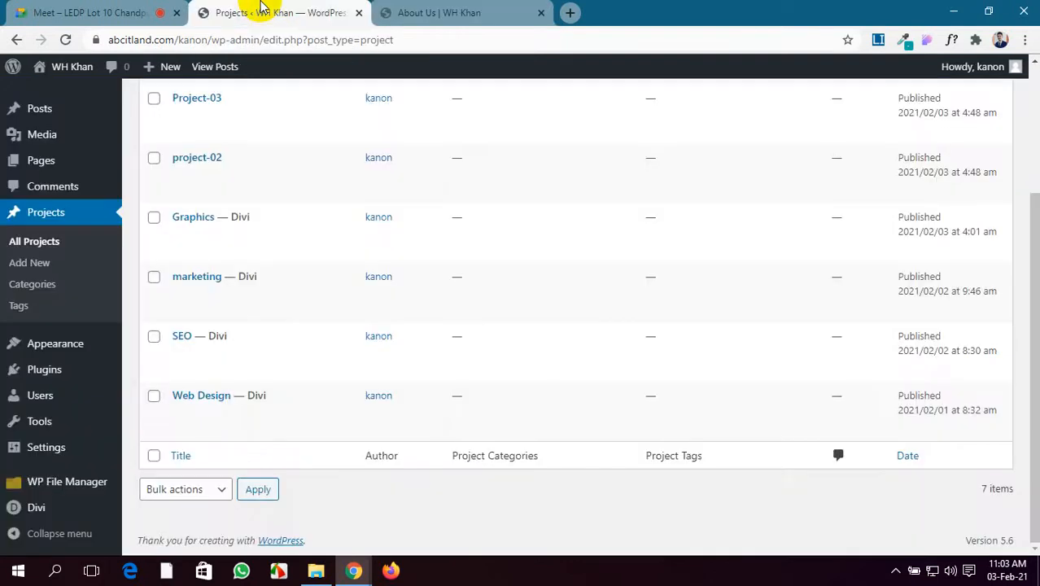
left_click(13, 7)
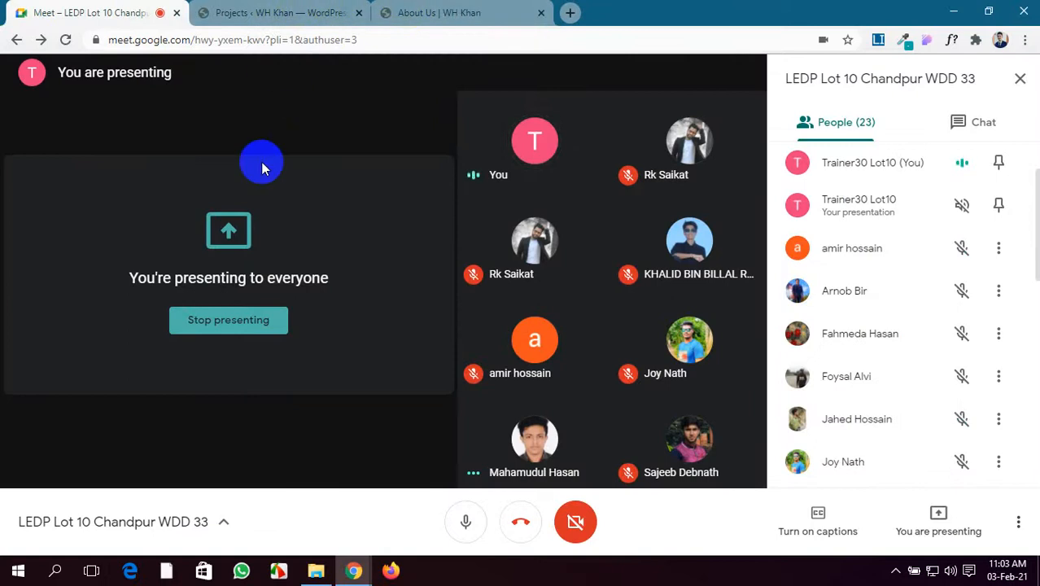
left_click(227, 8)
scroll(431, 334, "up", 1)
scroll(434, 339, "up", 2)
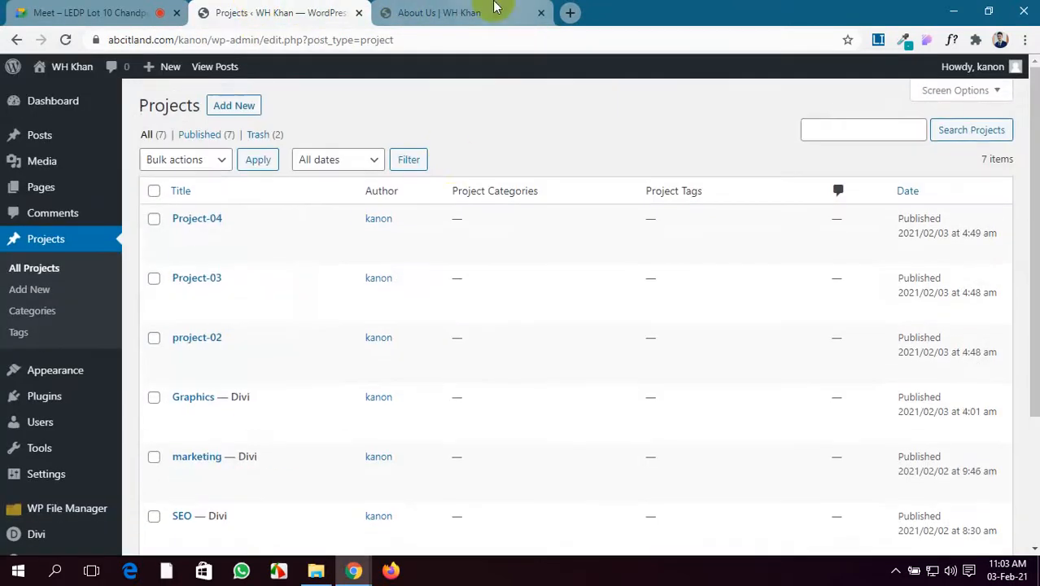
left_click(493, 10)
left_click(279, 10)
left_click(391, 8)
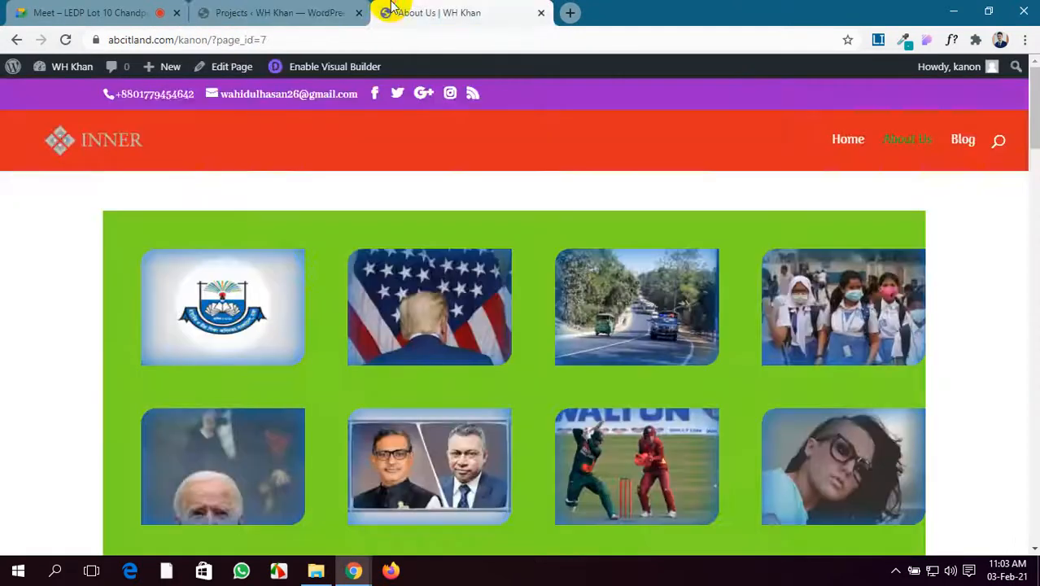
left_click(313, 11)
scroll(209, 448, "down", 1)
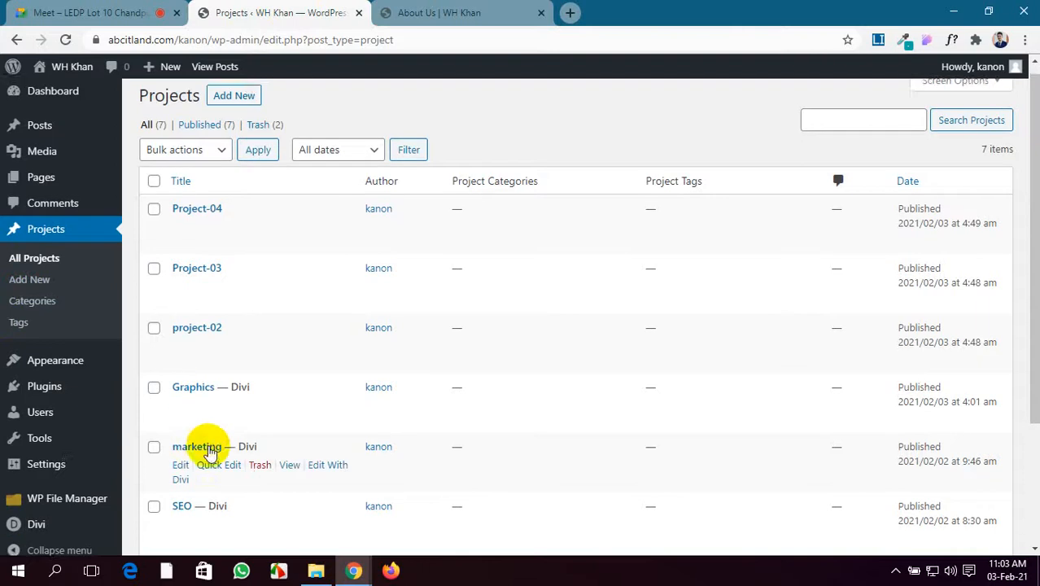
Step: Open the Graphics project in the Divi visual builder and scroll to its portfolio grid
left_click(179, 342)
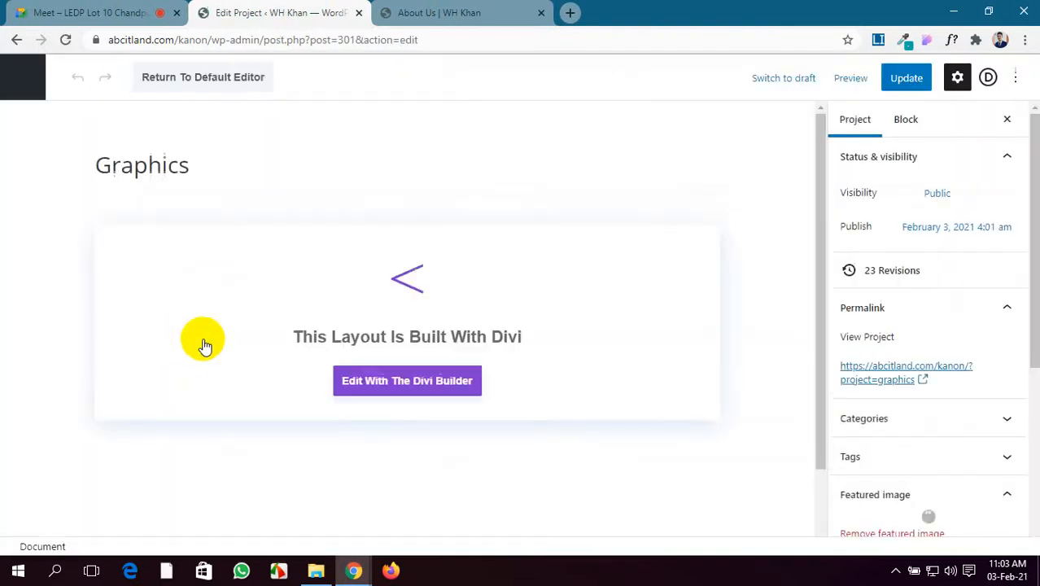
left_click(442, 381)
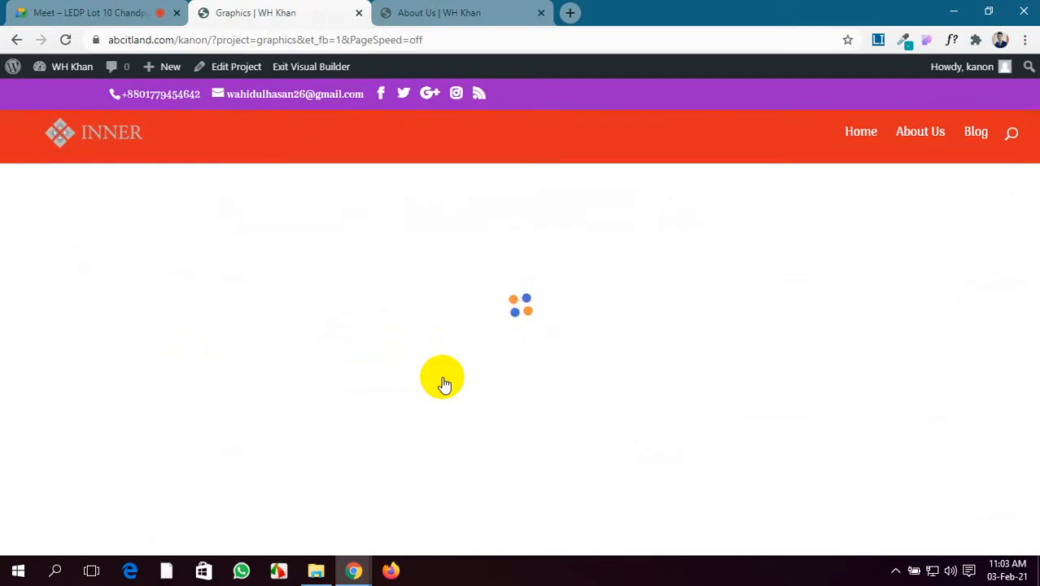
scroll(442, 381, "down", 15)
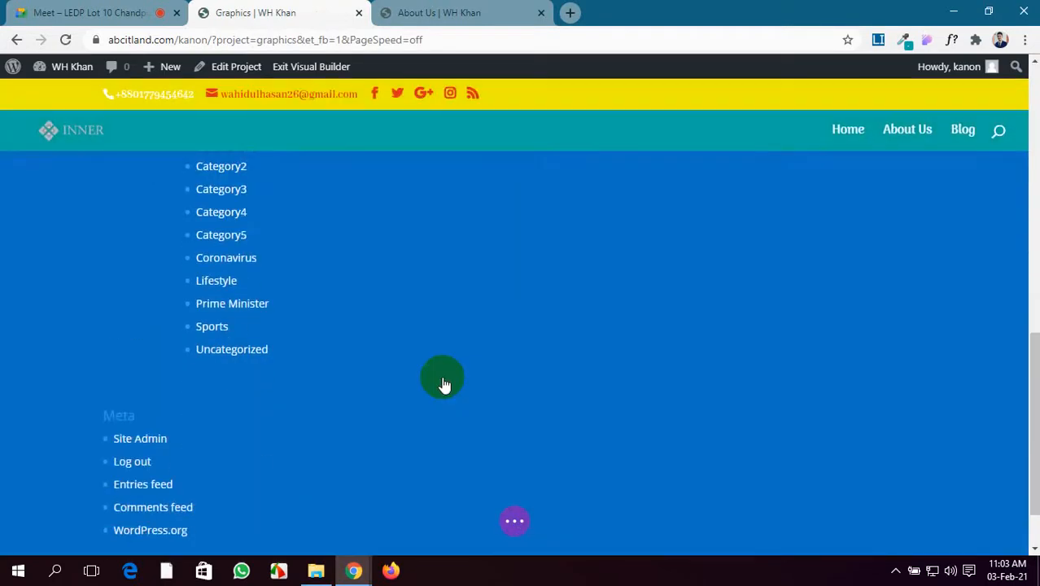
scroll(444, 384, "up", 6)
scroll(444, 384, "down", 5)
scroll(443, 384, "up", 3)
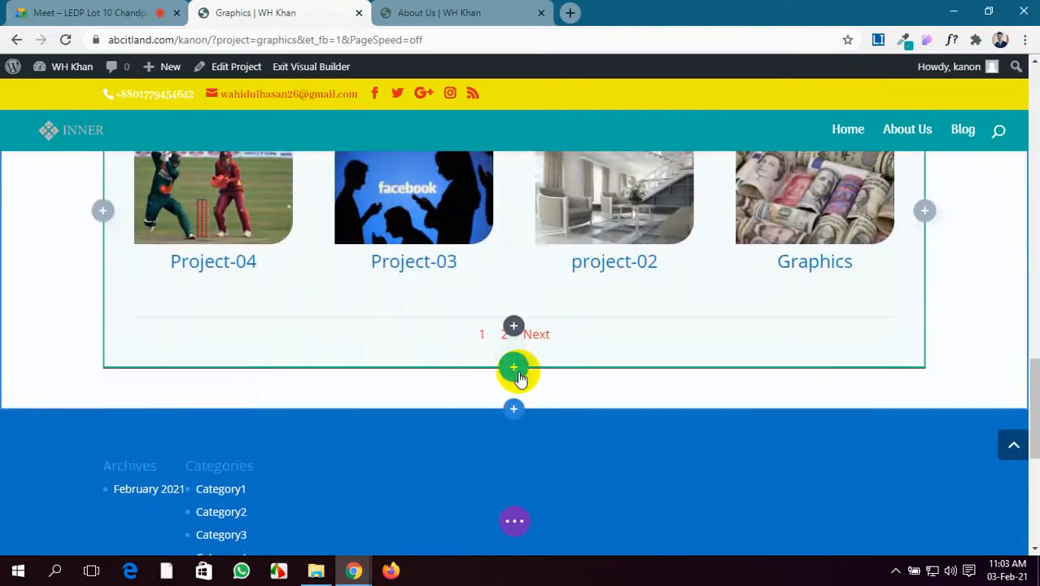
Step: Add a two-column row below the project grid
left_click(514, 371)
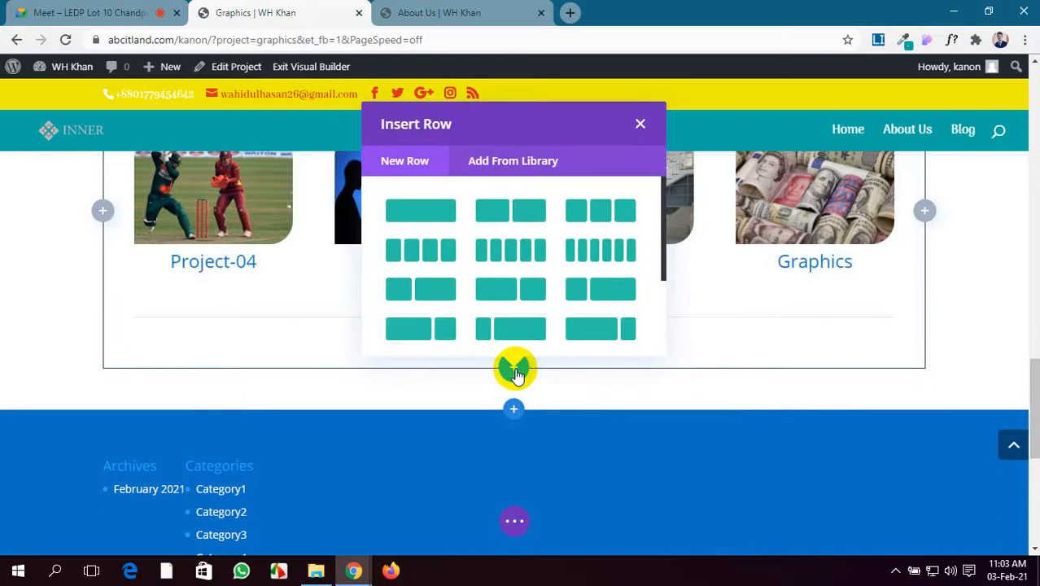
left_click(510, 210)
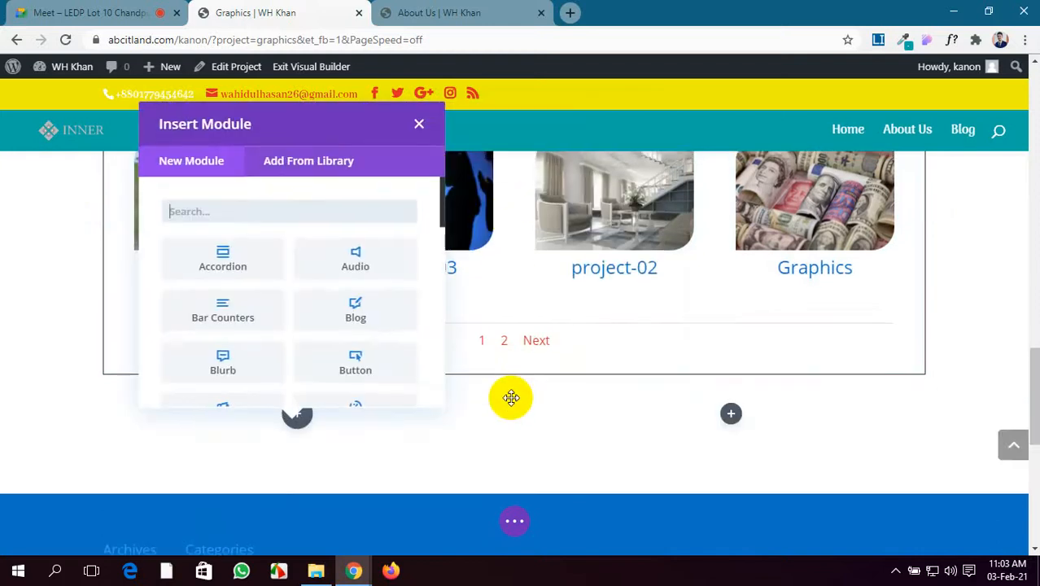
scroll(511, 397, "down", 1)
scroll(297, 285, "down", 3)
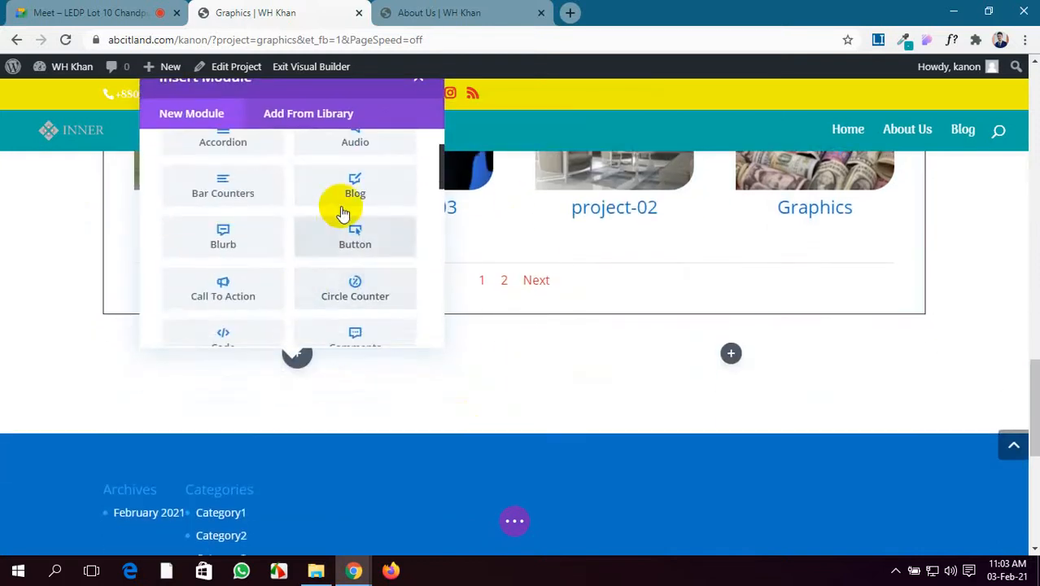
scroll(343, 213, "down", 4)
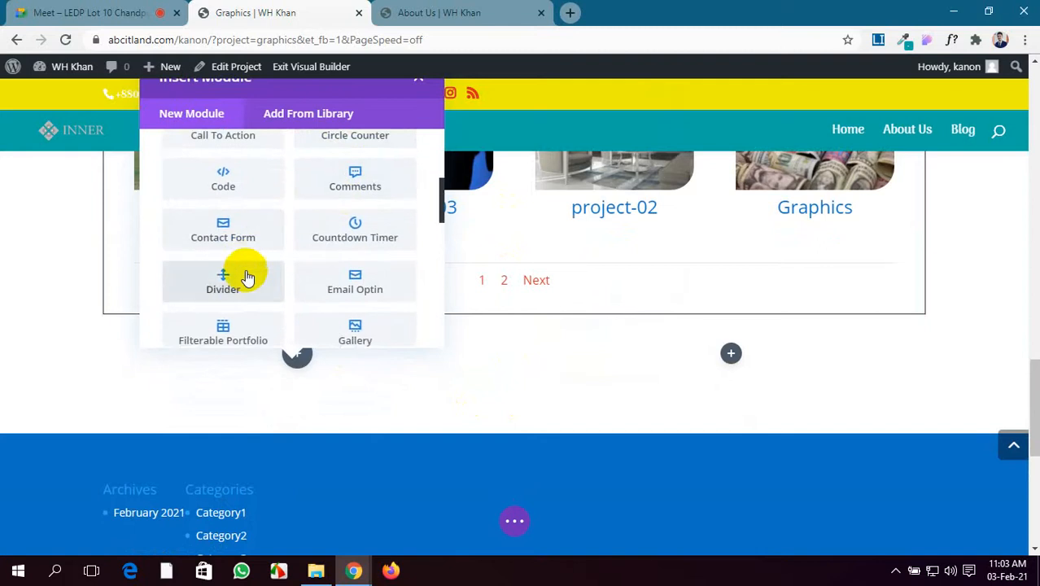
scroll(244, 274, "down", 1)
scroll(334, 268, "down", 3)
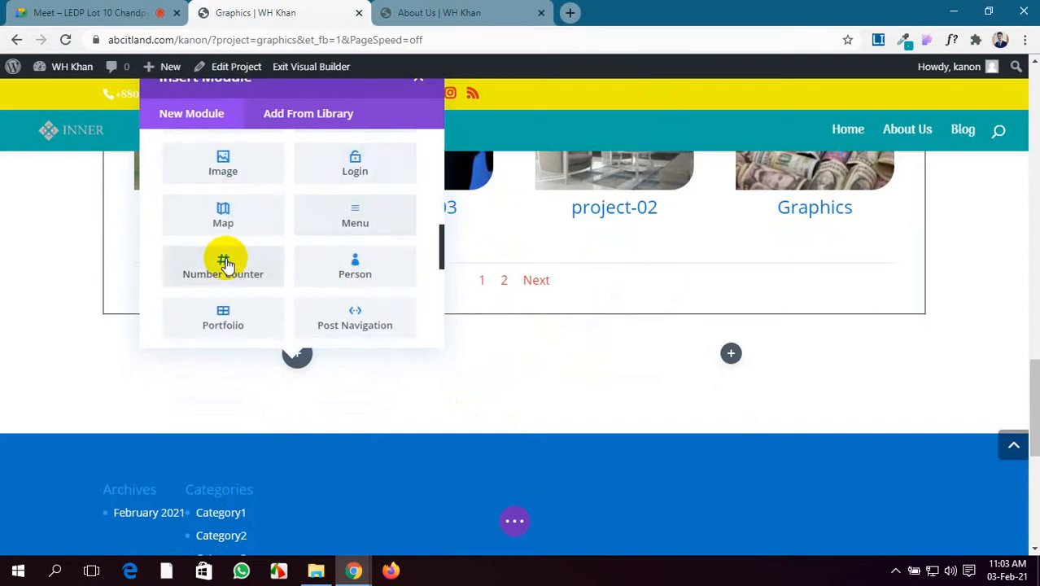
scroll(324, 270, "down", 1)
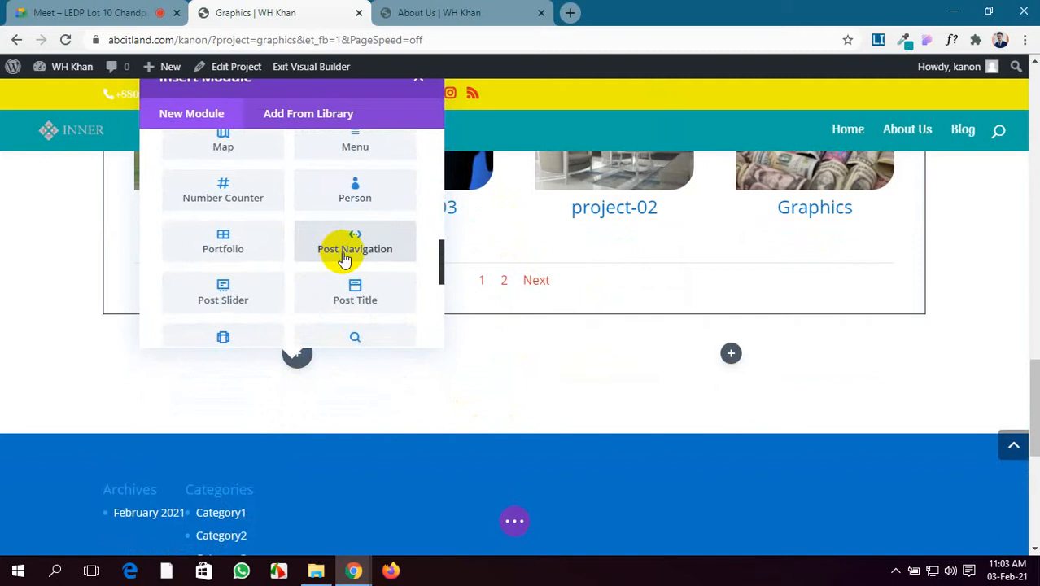
Step: Insert a Post Navigation module into the new row and move its settings panel aside
left_click(341, 257)
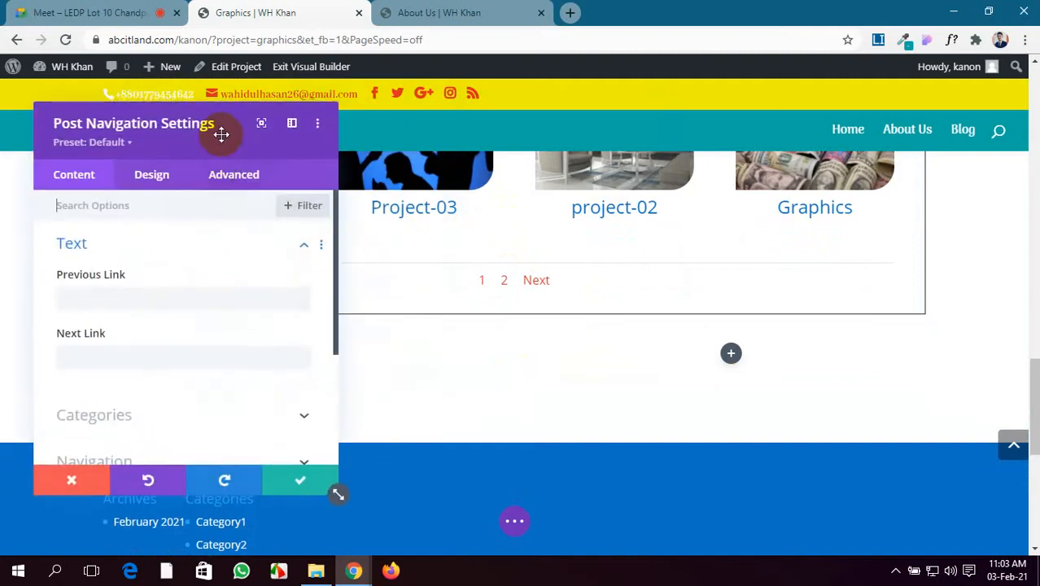
left_click_drag(221, 132, 687, 142)
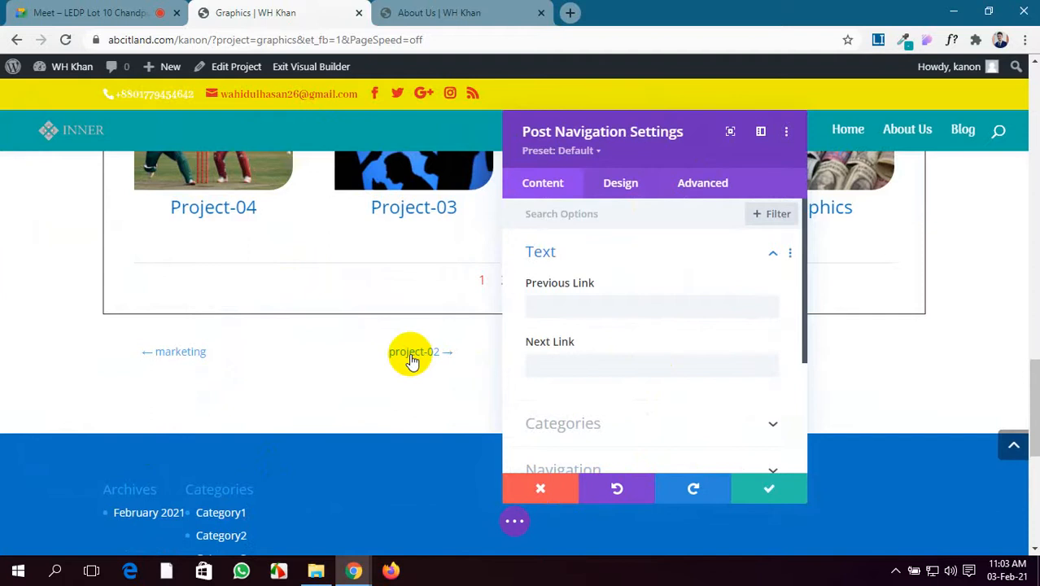
scroll(406, 360, "down", 1)
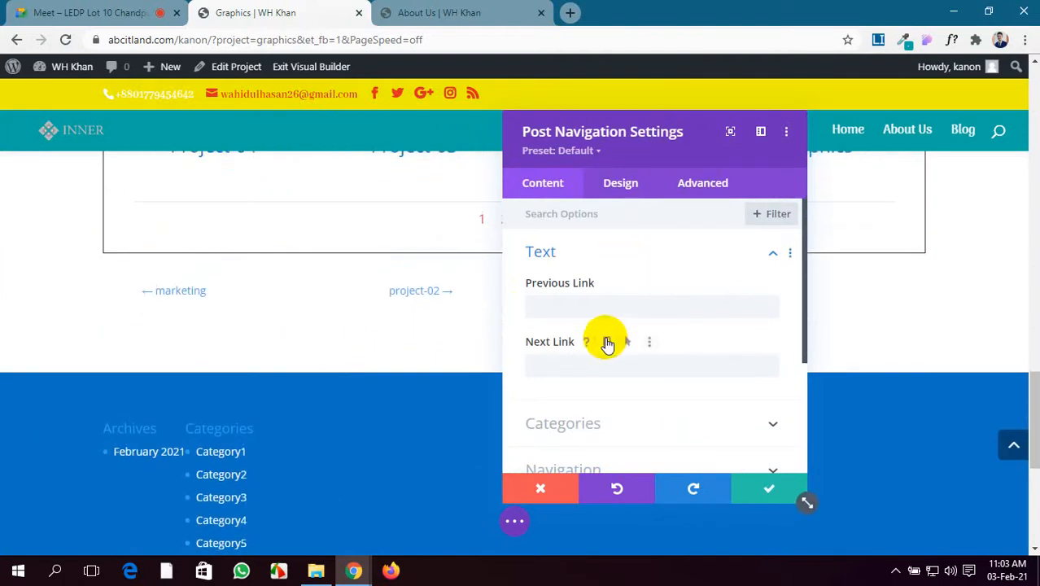
scroll(604, 339, "down", 3)
scroll(604, 340, "up", 3)
Step: Copy the Blog page's web address from the live site
left_click(437, 9)
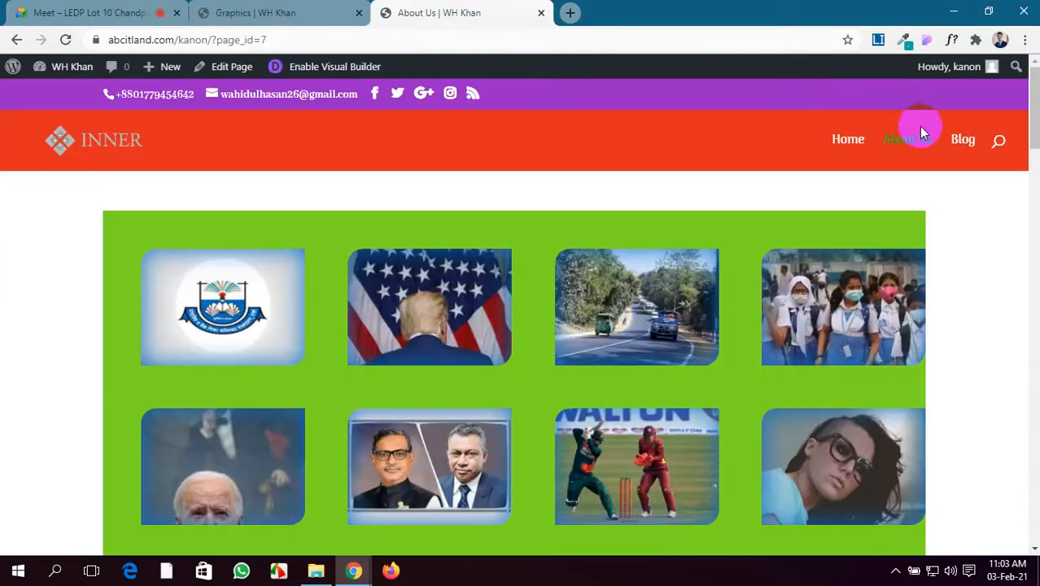
left_click(967, 140)
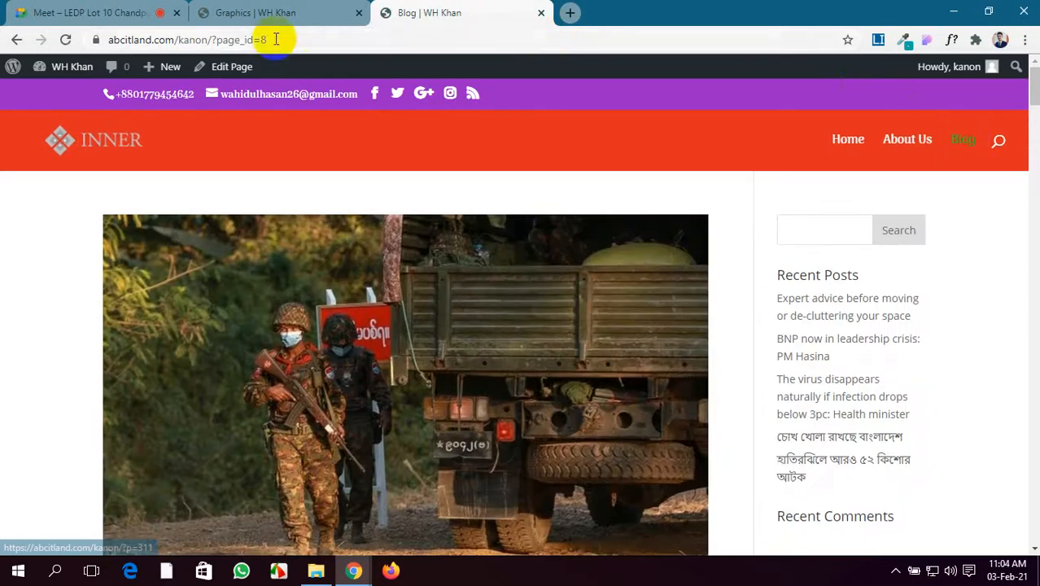
left_click(275, 39)
left_click(64, 39)
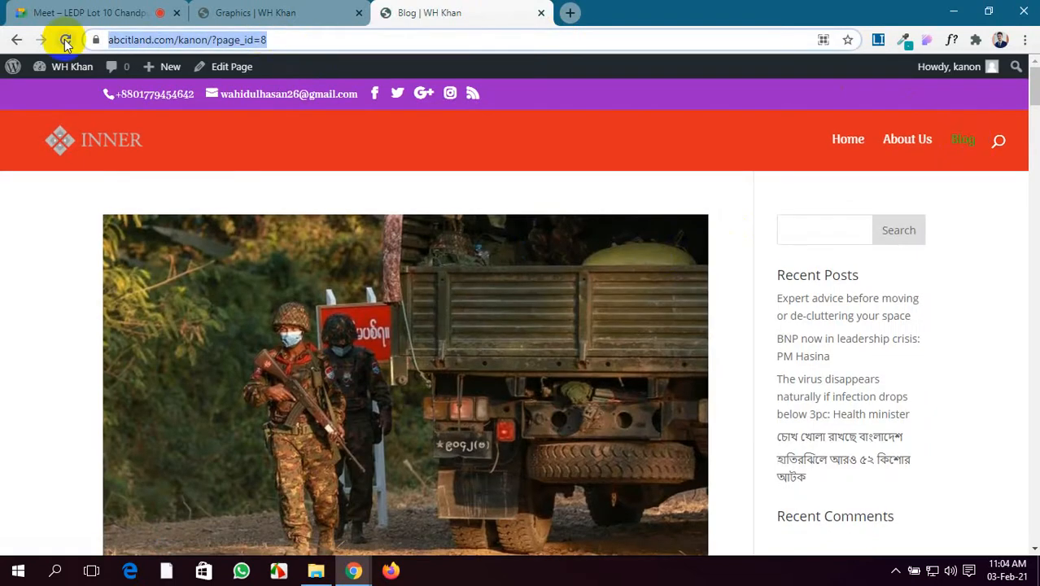
left_click(275, 12)
Step: Copy the web address of the blog post about de-cluttering your space
left_click(545, 295)
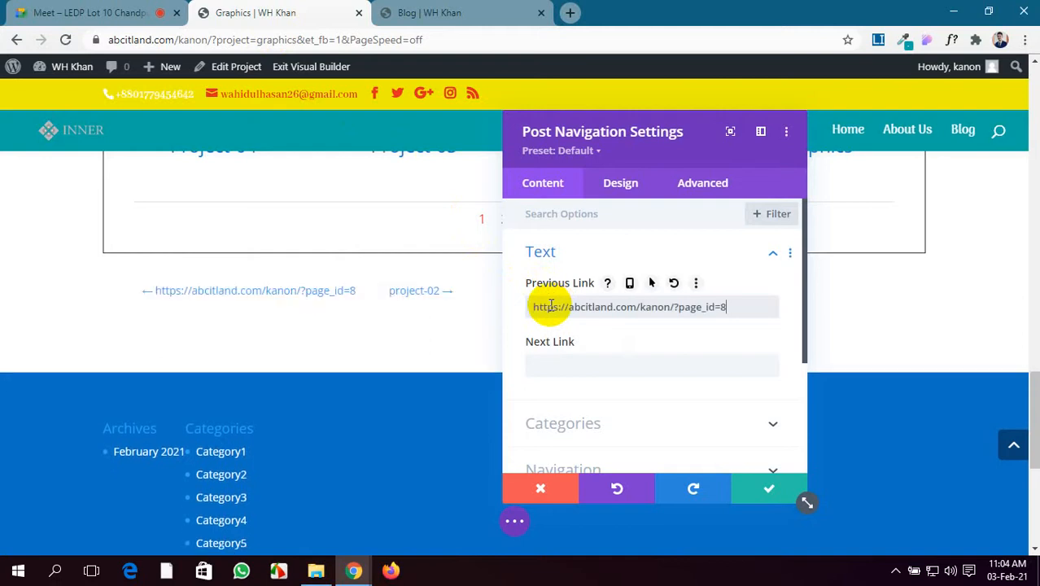
scroll(729, 375, "down", 4)
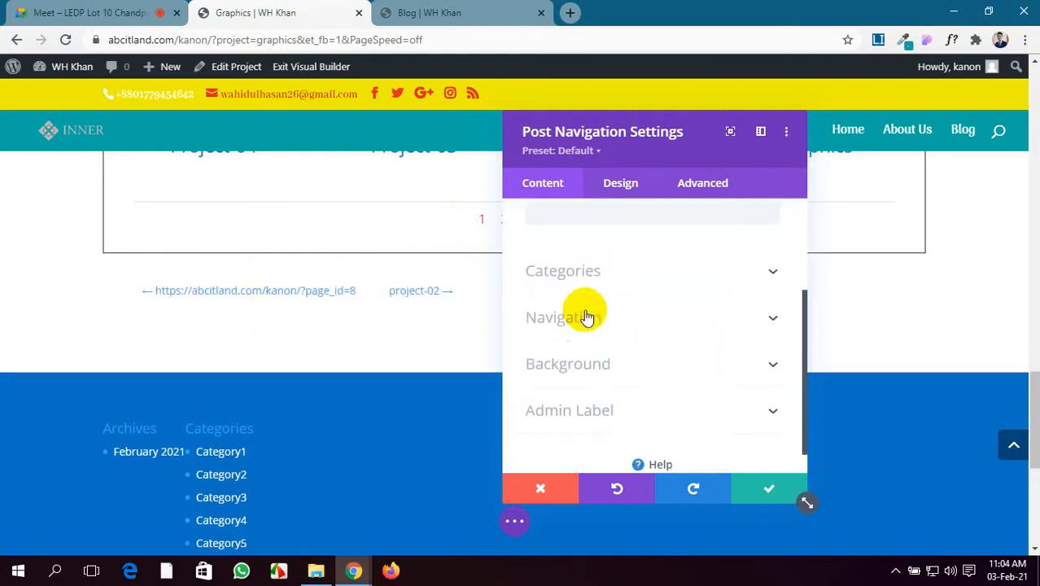
left_click(488, 13)
left_click(262, 10)
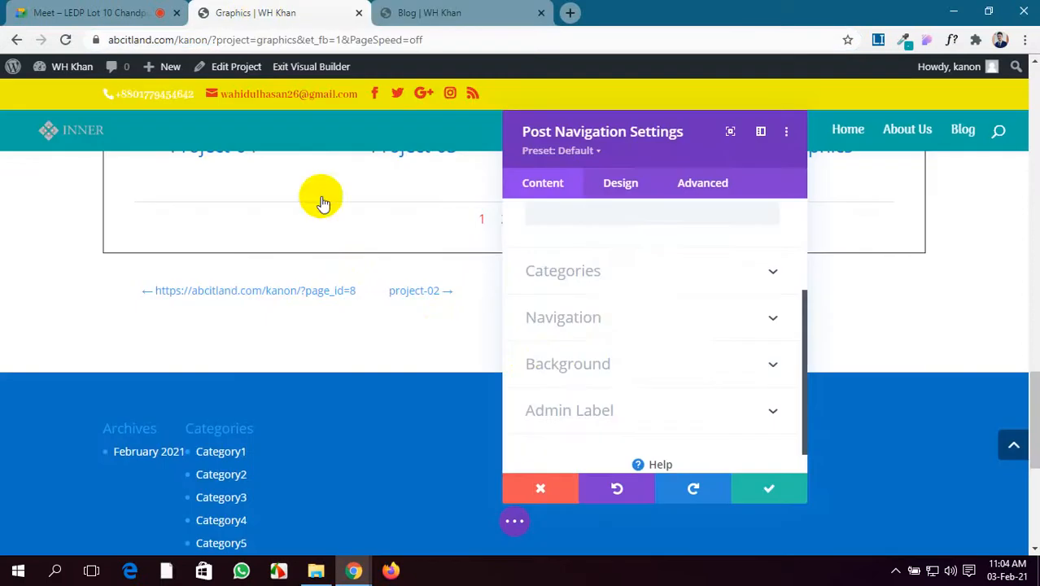
left_click(487, 12)
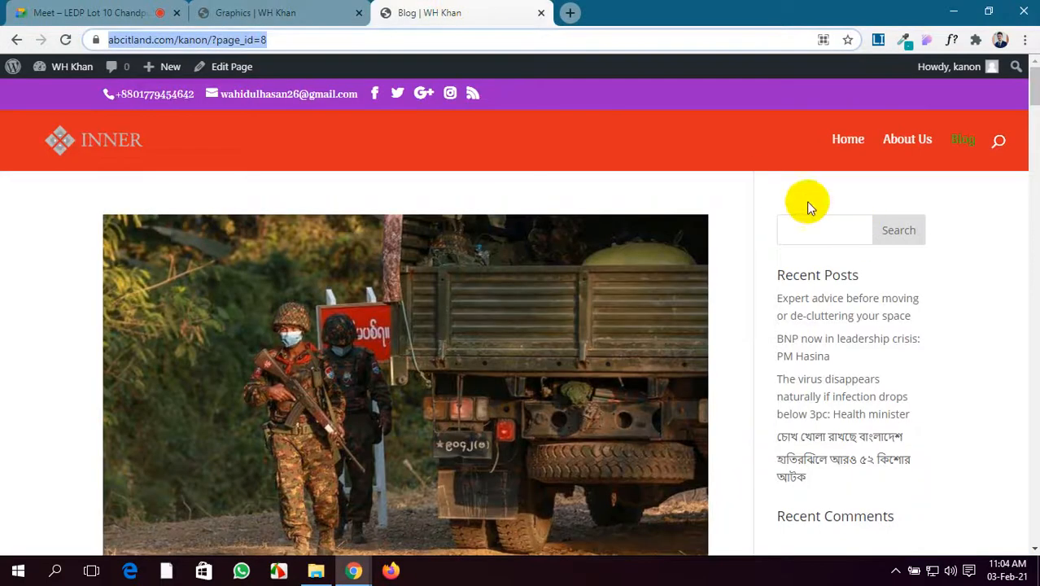
left_click(968, 142)
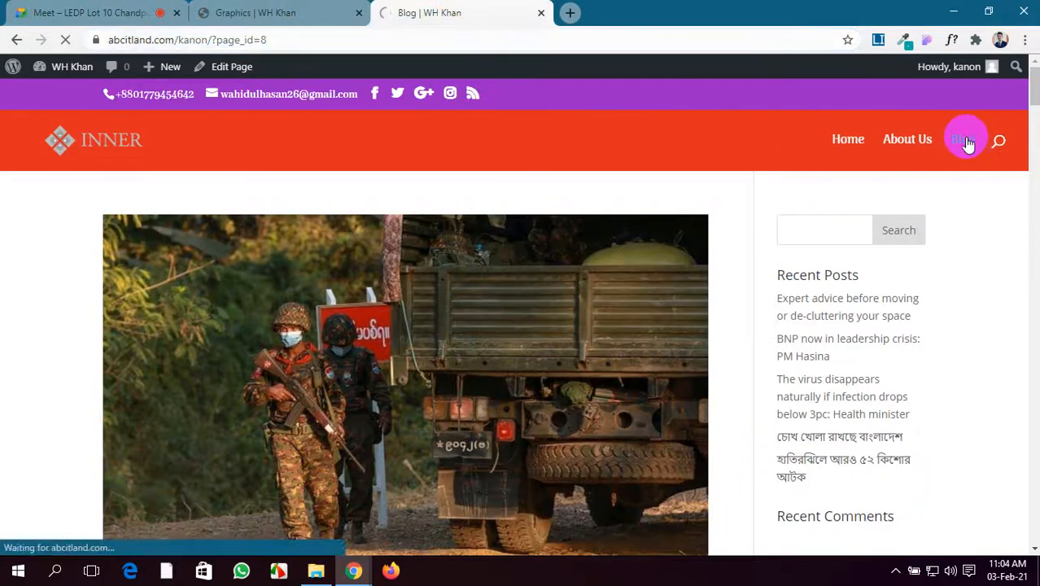
scroll(468, 403, "down", 10)
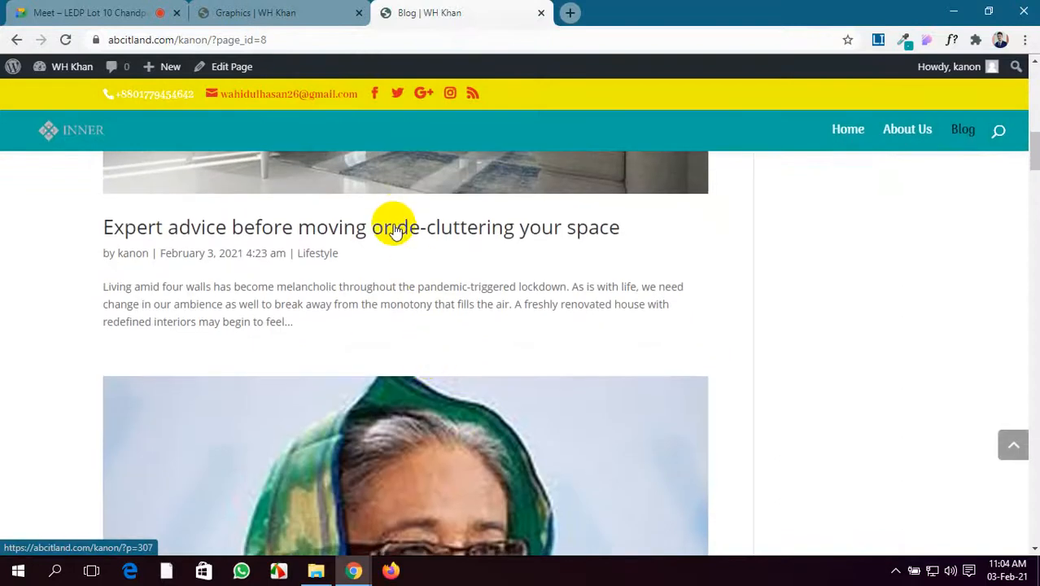
left_click(394, 230)
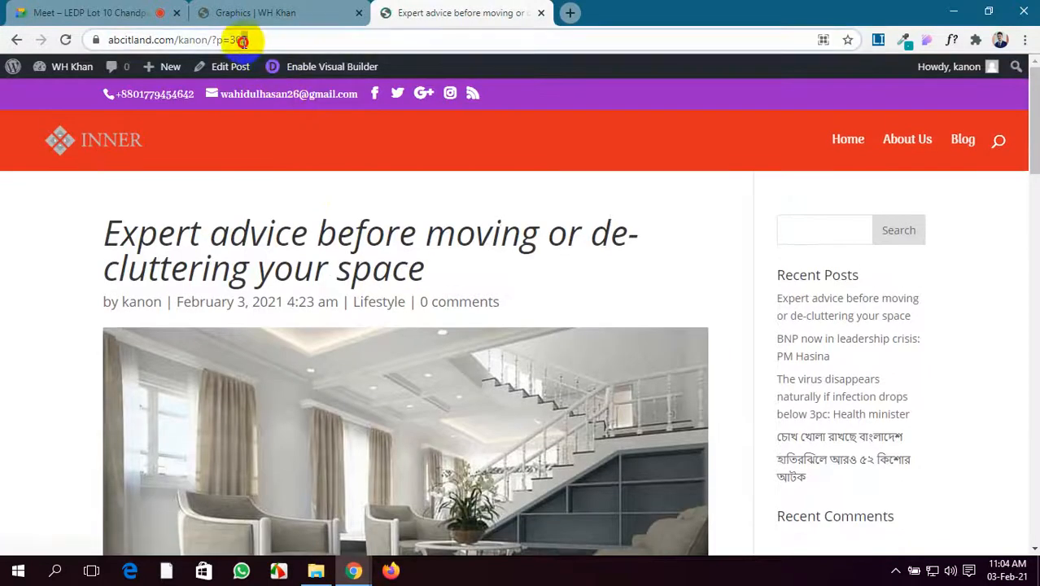
left_click_drag(243, 41, 115, 40)
key("ctrl+c")
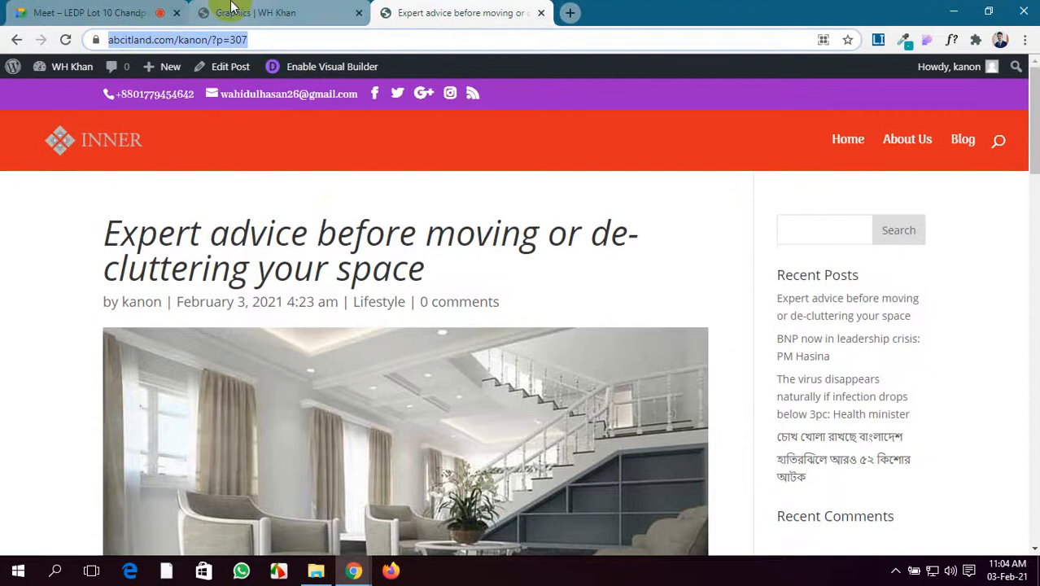
left_click(236, 12)
Step: Paste the URL into Next Link, then clear both the Next Link and Previous Link text
scroll(640, 277, "up", 3)
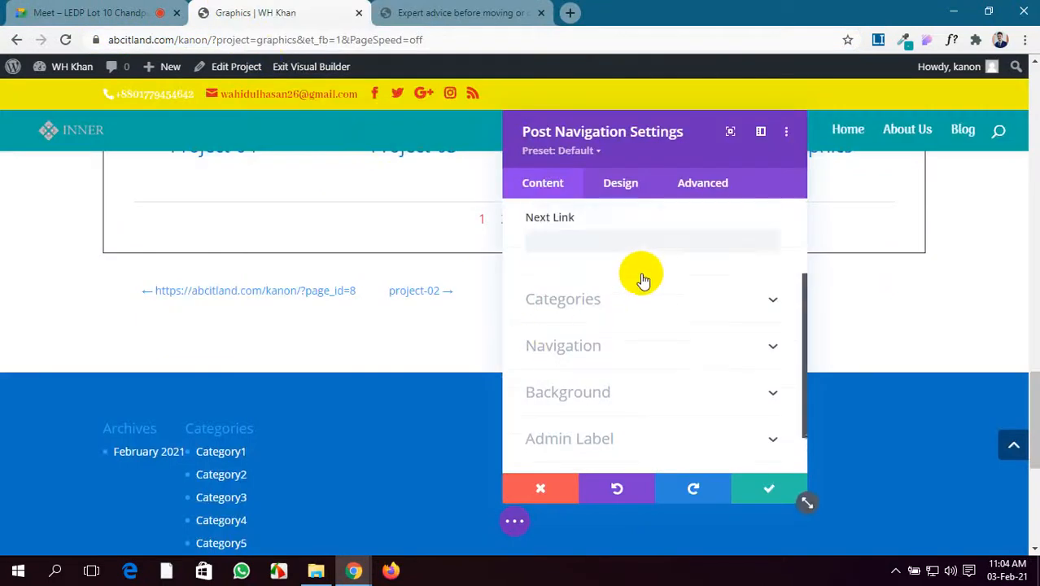
left_click(623, 367)
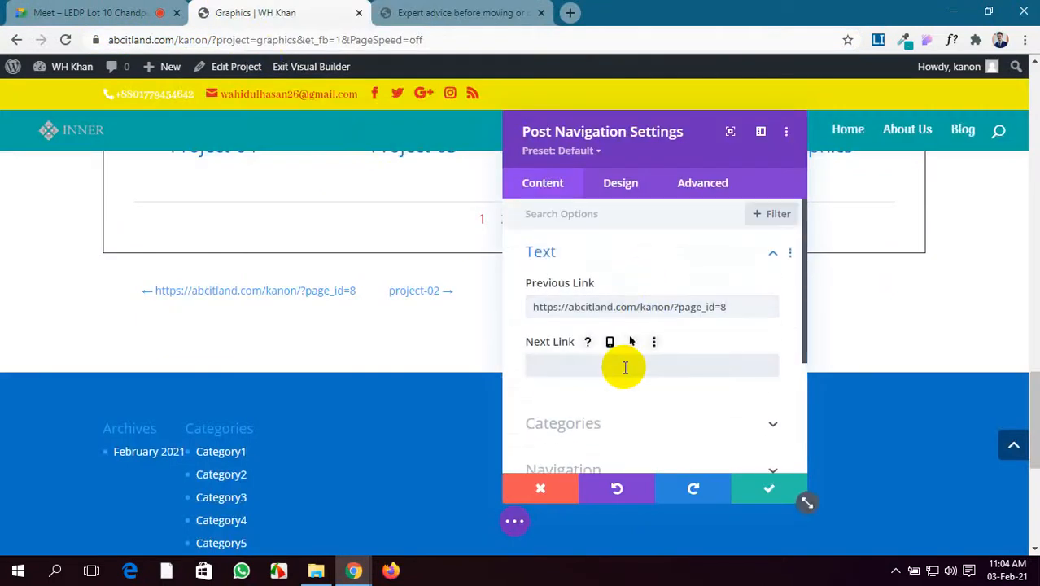
key("ctrl+v")
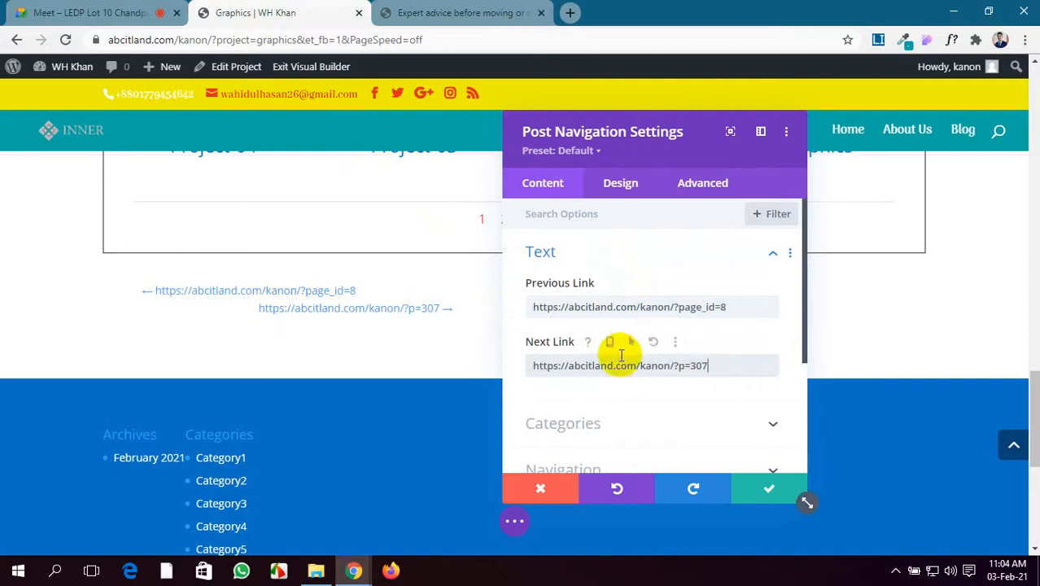
scroll(621, 355, "down", 2)
left_click_drag(723, 289, 476, 288)
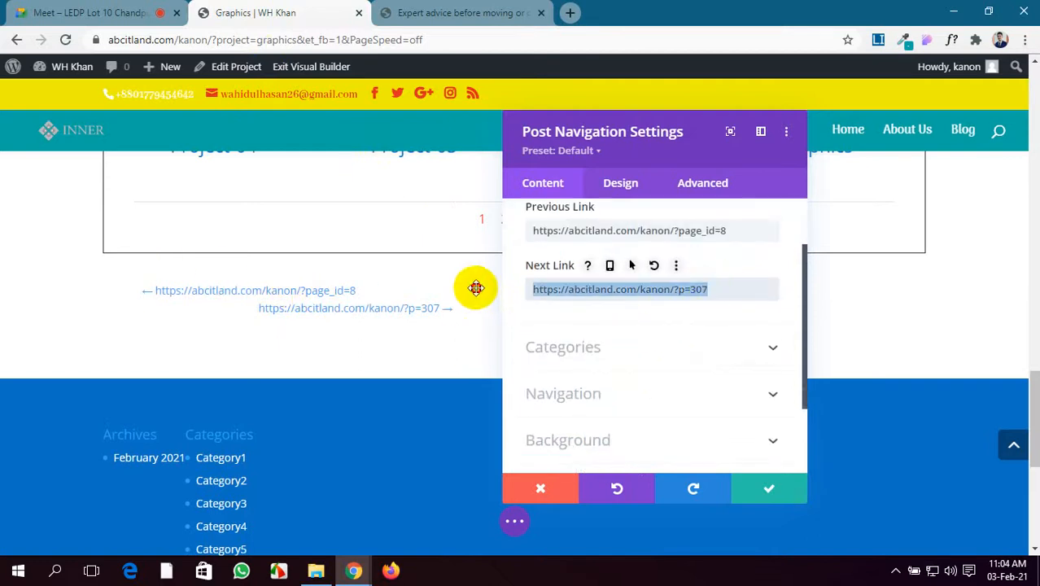
key("BackSpace")
left_click_drag(738, 231, 495, 212)
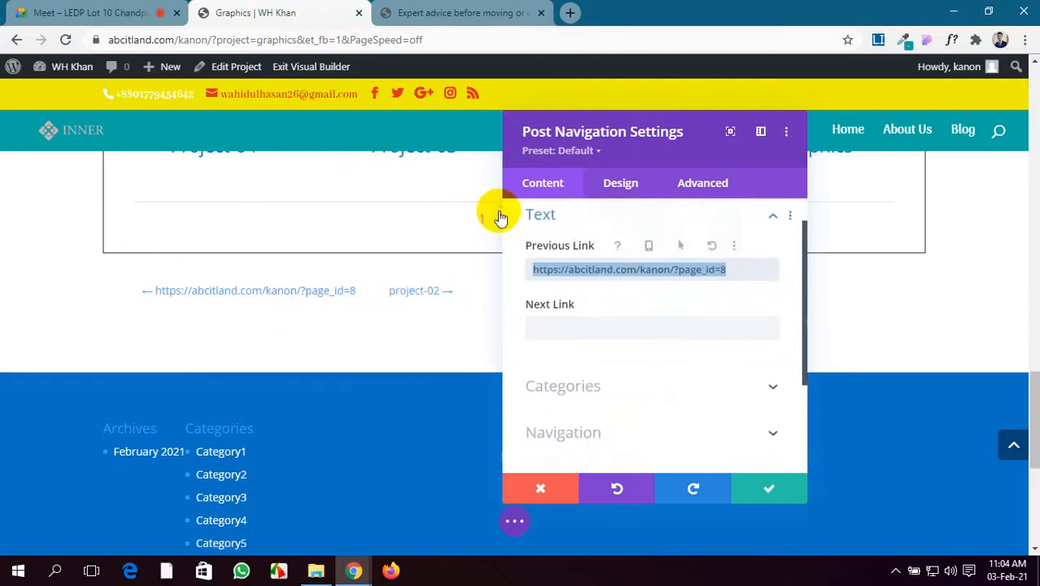
key("BackSpace")
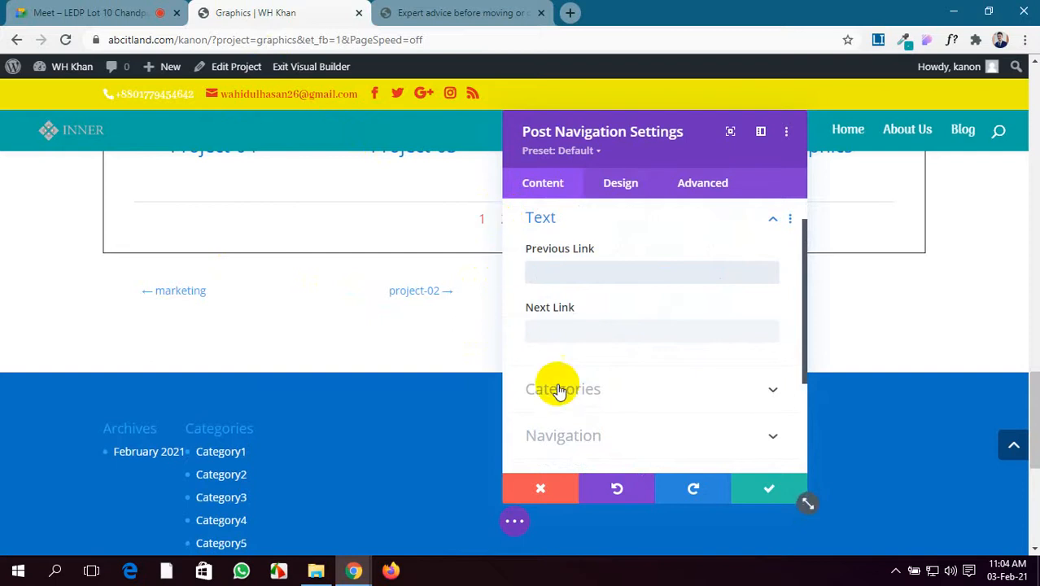
Step: Try the current-category and previous/next link switches, leaving category navigation off and both links shown
left_click(606, 392)
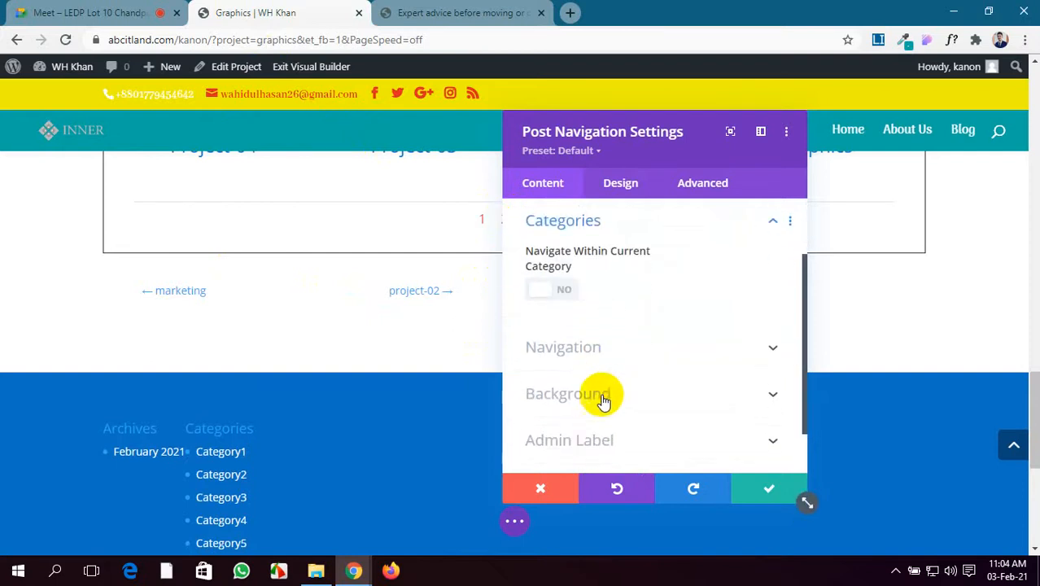
left_click(552, 288)
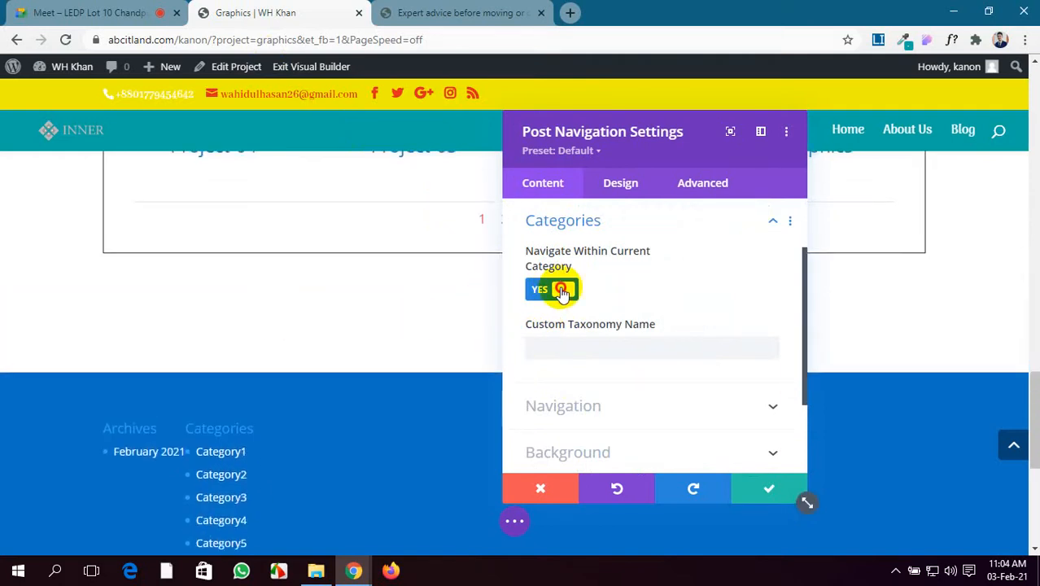
left_click(560, 288)
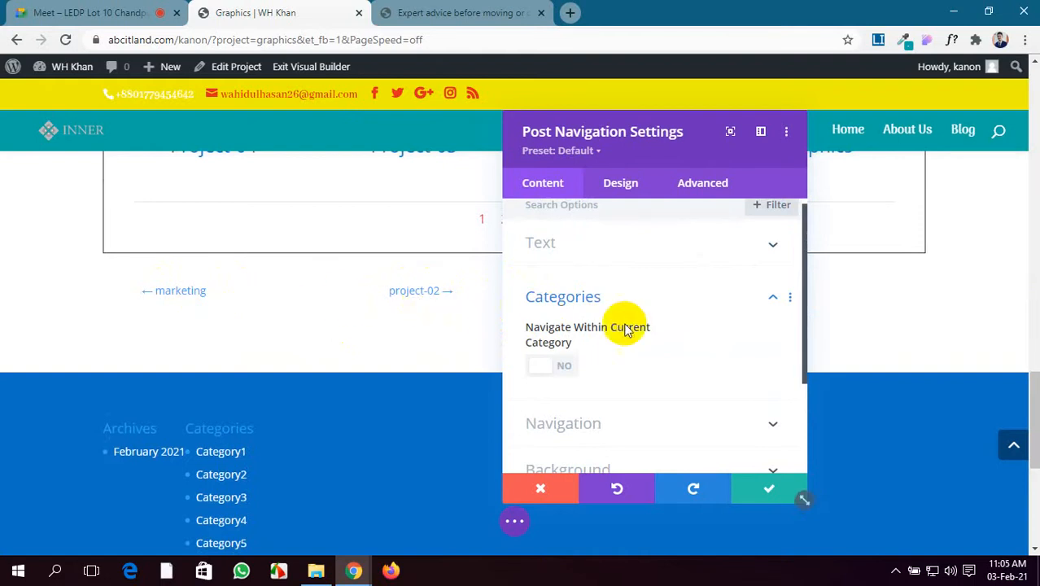
scroll(643, 333, "down", 3)
left_click(672, 292)
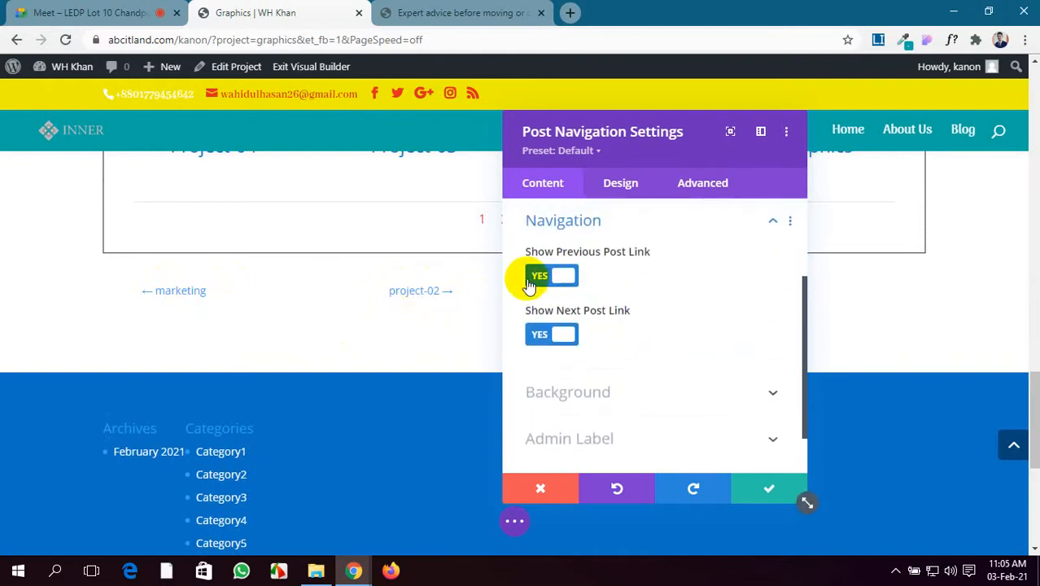
left_click(551, 280)
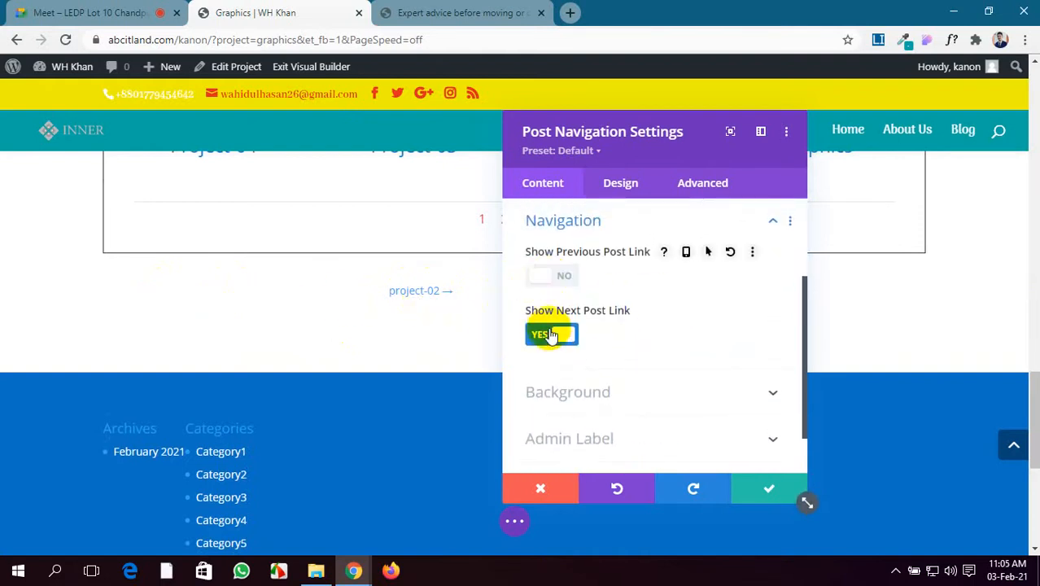
left_click(550, 335)
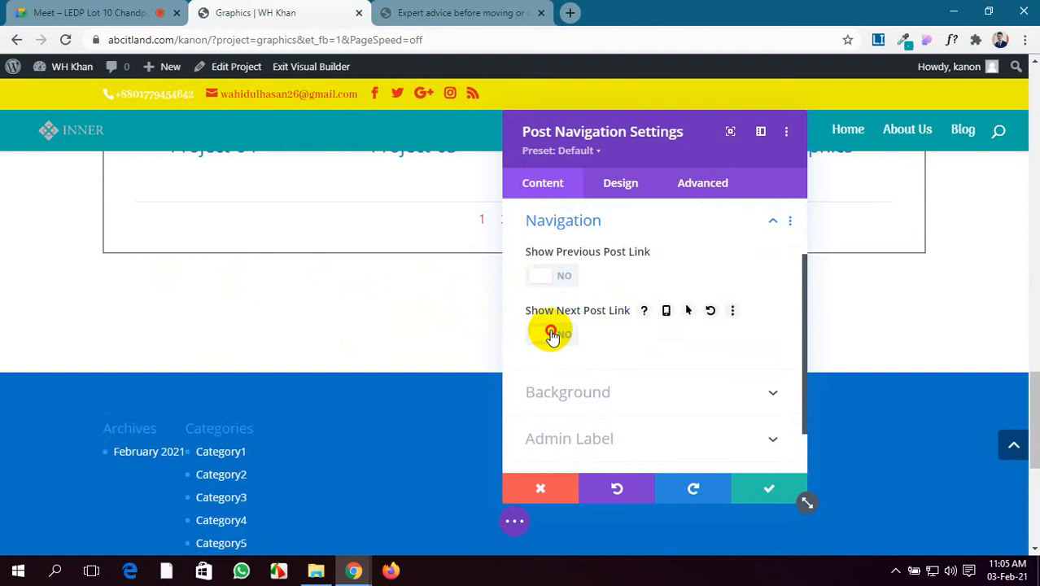
left_click(551, 333)
left_click(560, 277)
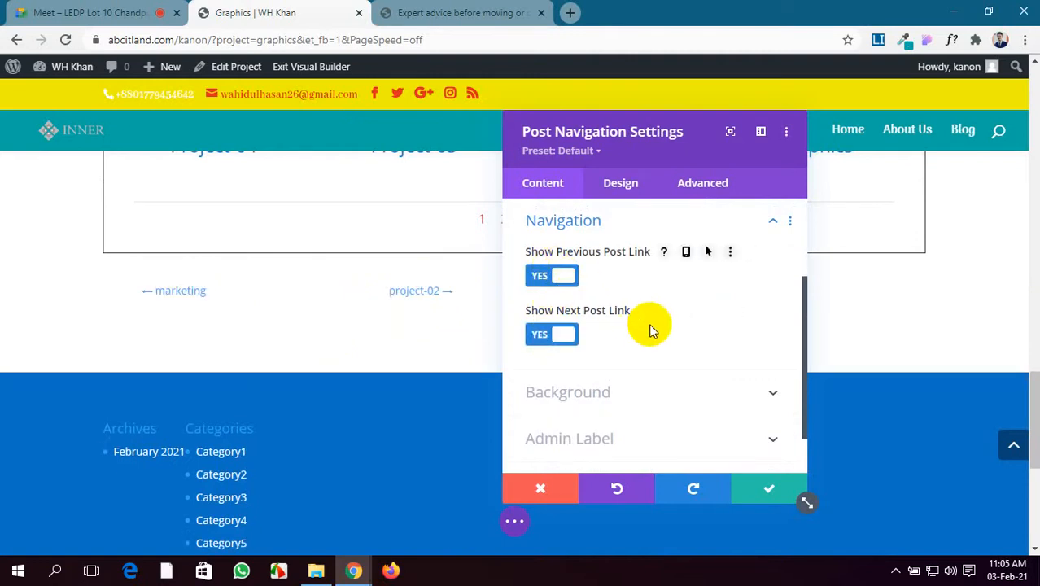
Step: Review the Design options and save the Post Navigation settings
scroll(649, 329, "down", 1)
left_click(640, 194)
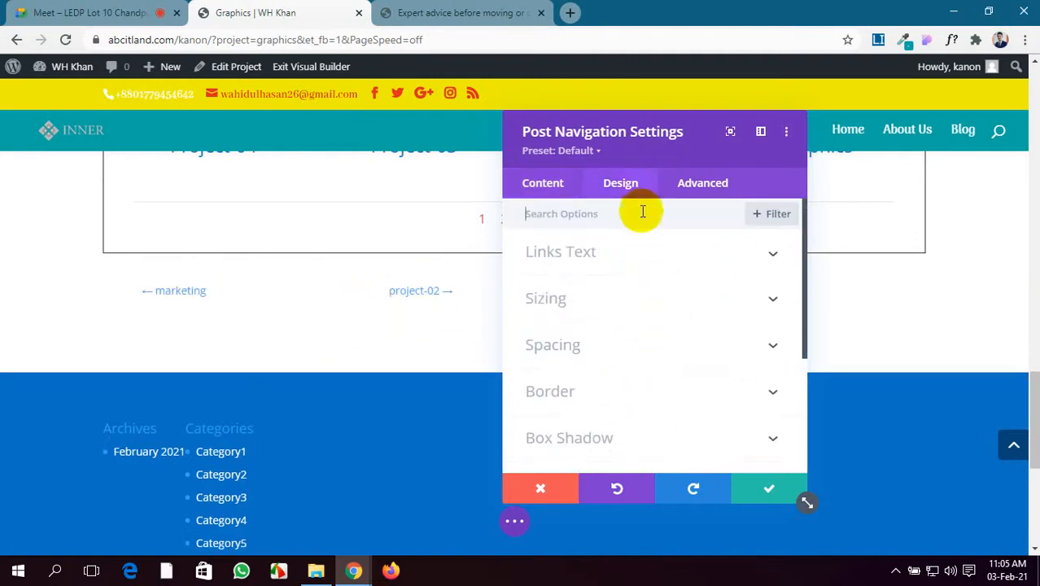
scroll(657, 379, "down", 5)
scroll(657, 379, "up", 5)
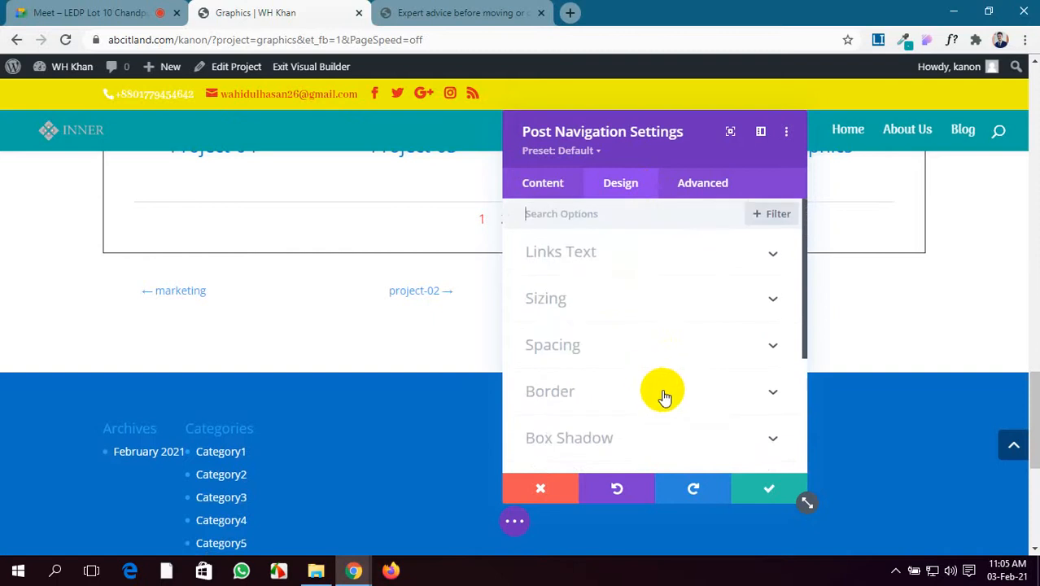
left_click(773, 488)
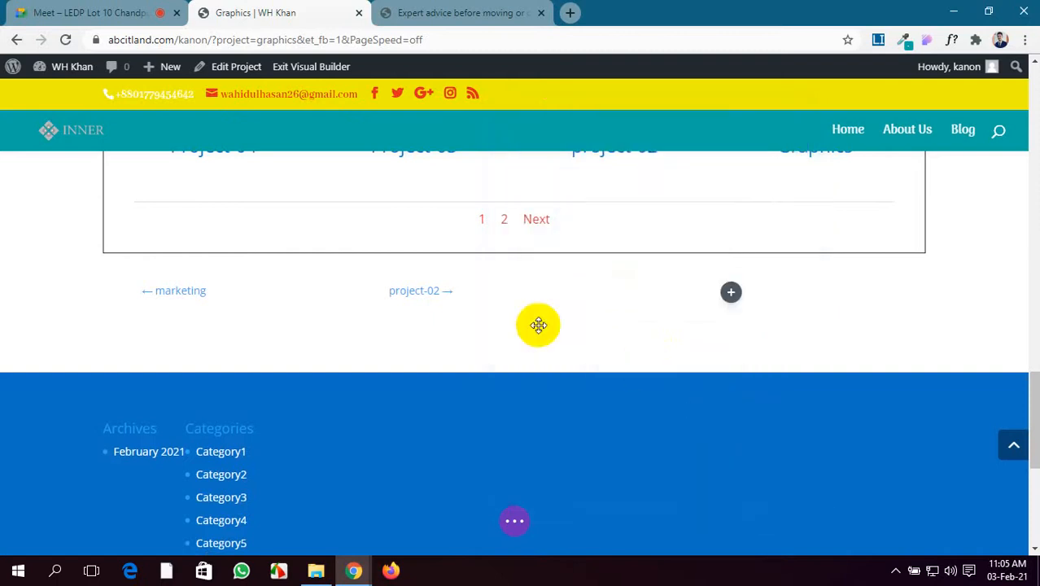
left_click(293, 291)
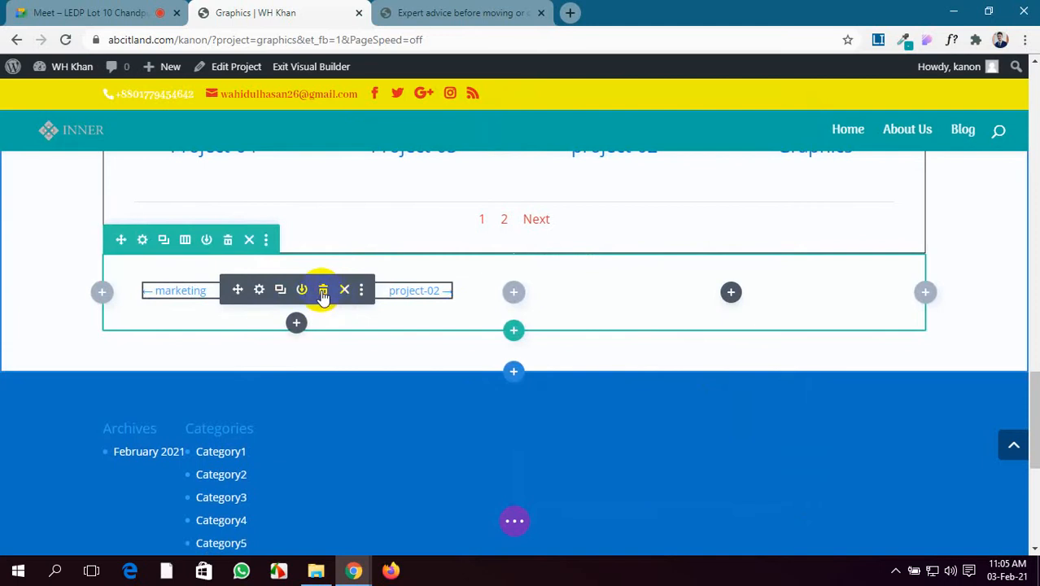
Step: Delete the Post Navigation module and insert a Post Slider in the empty column
left_click(323, 291)
left_click(298, 293)
scroll(327, 355, "down", 5)
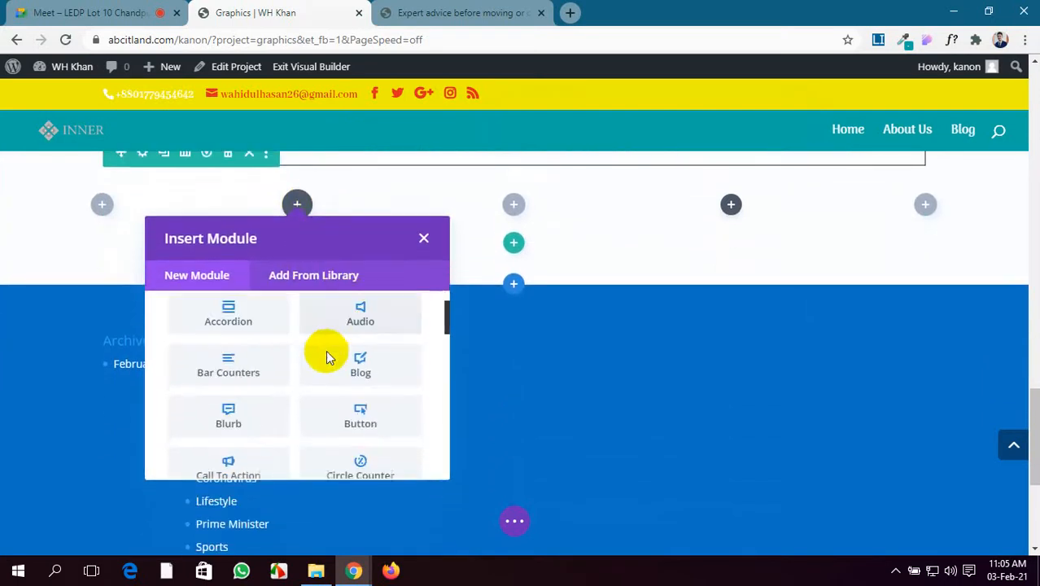
scroll(327, 358, "down", 3)
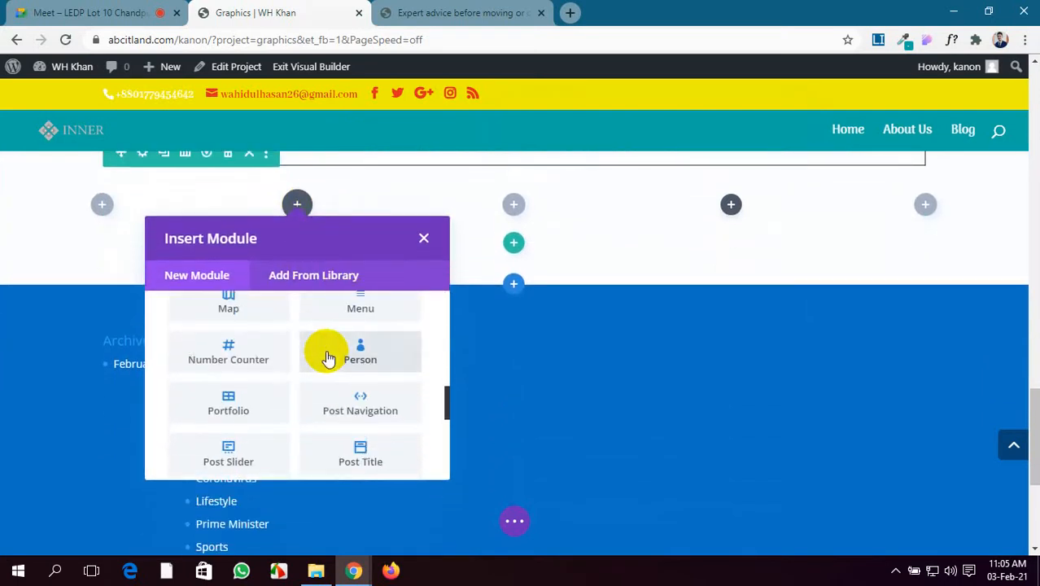
scroll(329, 357, "down", 2)
left_click(229, 377)
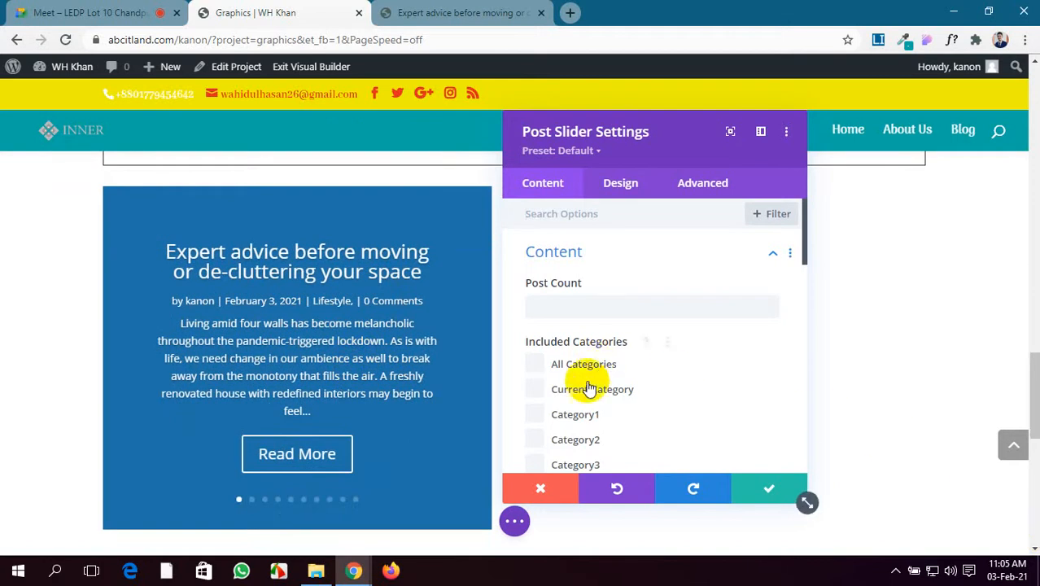
Step: Include only the Sports, Prime Minister and Lifestyle categories in the slider
scroll(582, 406, "down", 1)
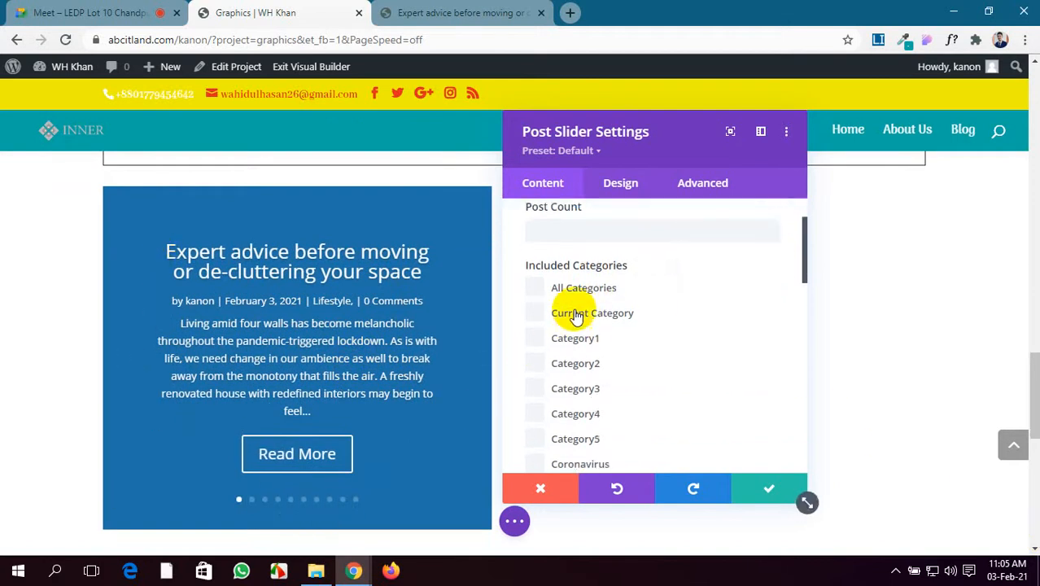
scroll(573, 303, "down", 1)
scroll(575, 300, "down", 2)
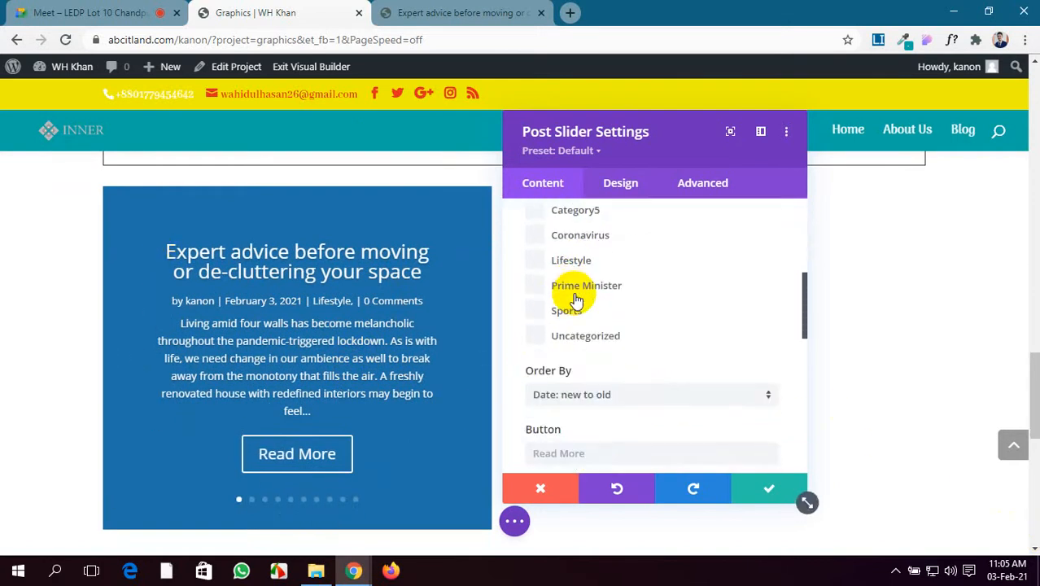
left_click(534, 312)
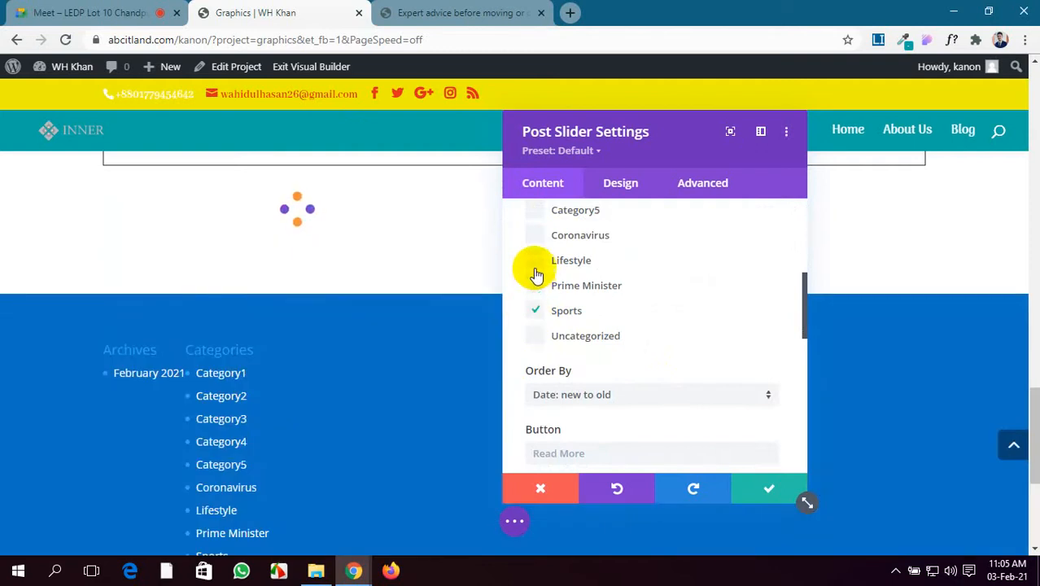
left_click(535, 285)
left_click(537, 260)
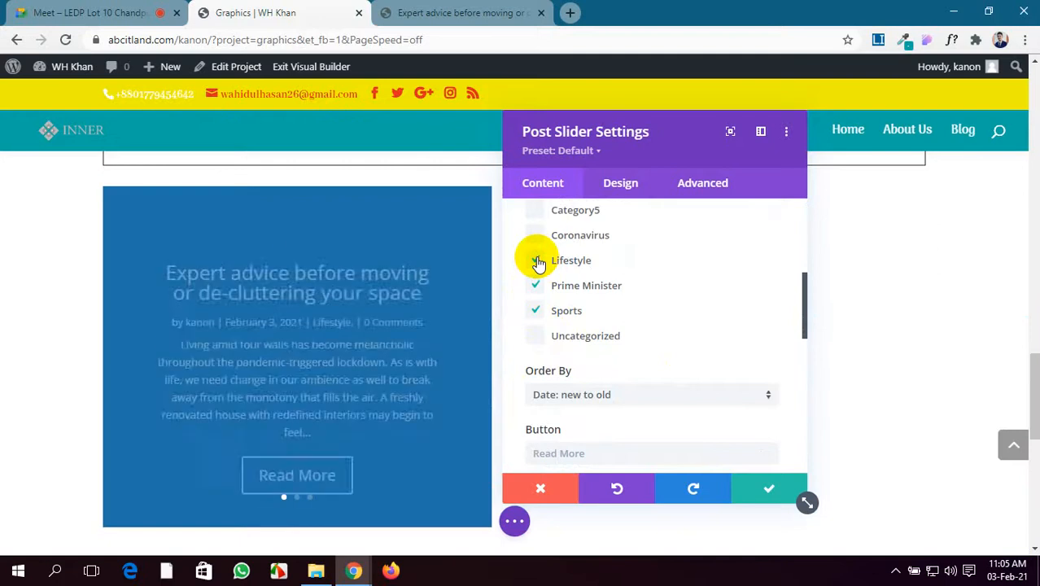
left_click(535, 285)
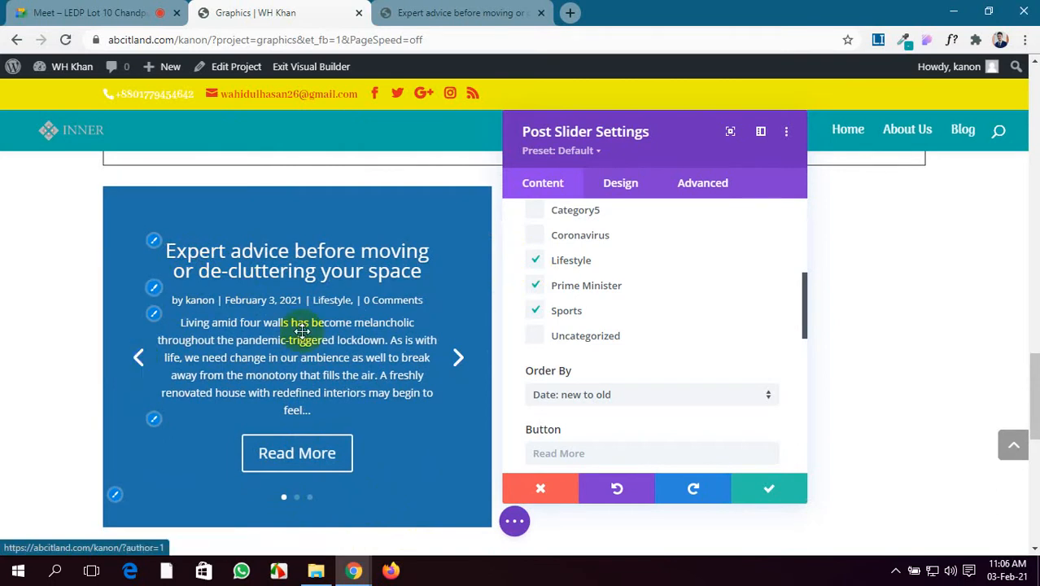
Step: Tick All Categories and untick Lifestyle and Prime Minister under the slider's Included Categories
scroll(622, 360, "down", 4)
scroll(625, 366, "down", 3)
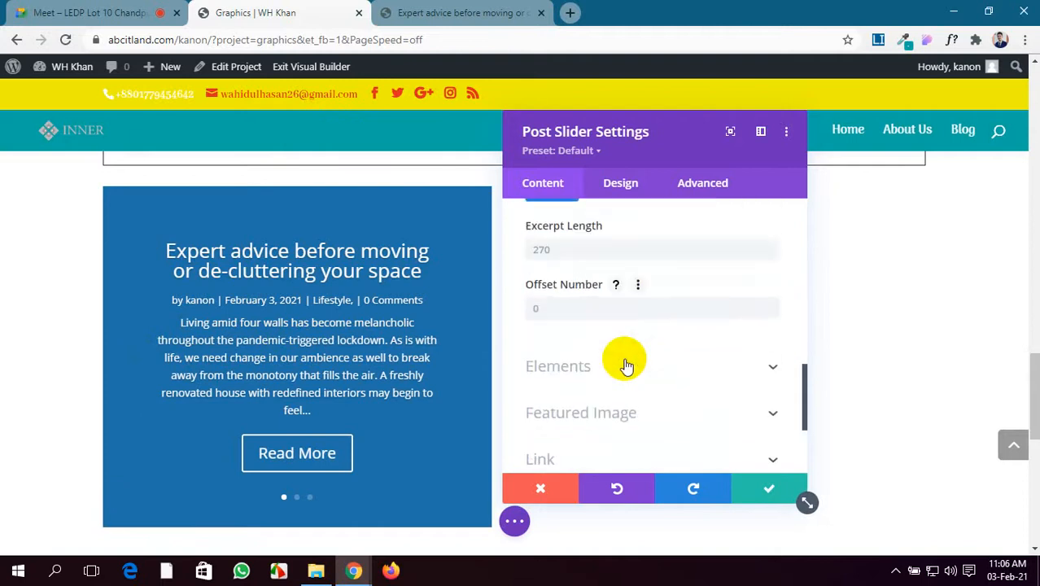
scroll(624, 366, "up", 6)
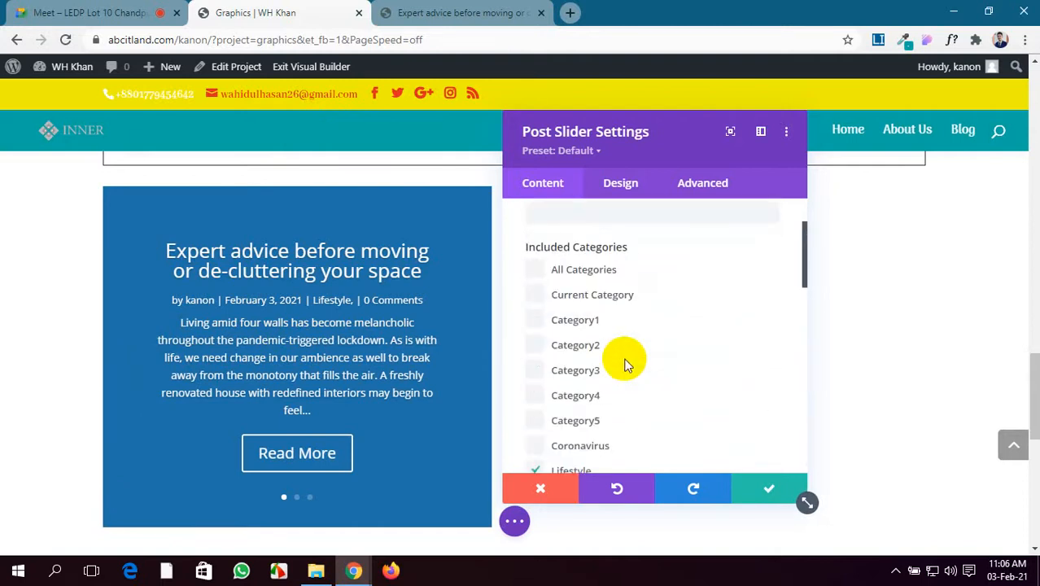
scroll(625, 365, "up", 2)
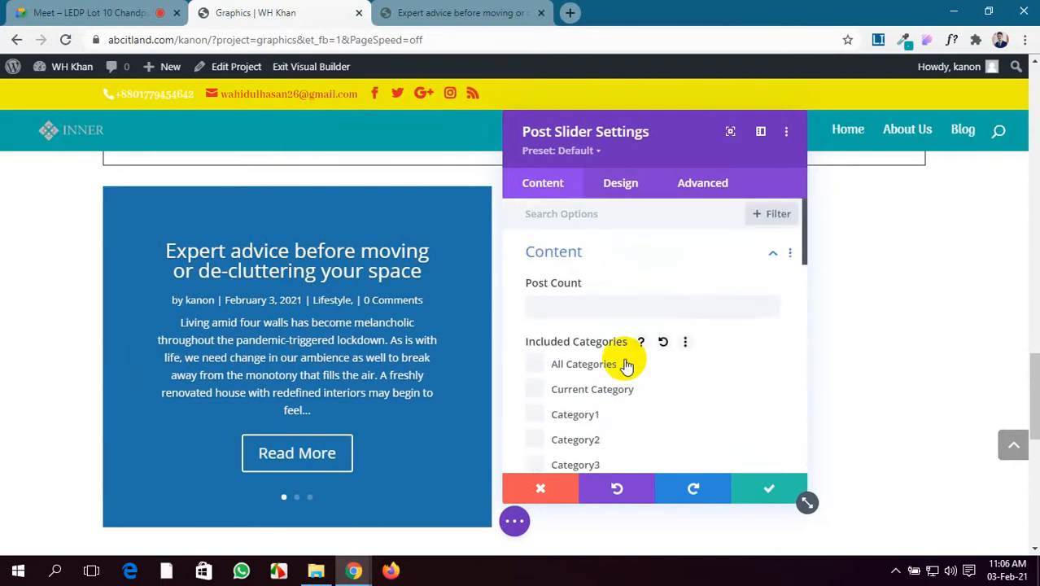
left_click(608, 306)
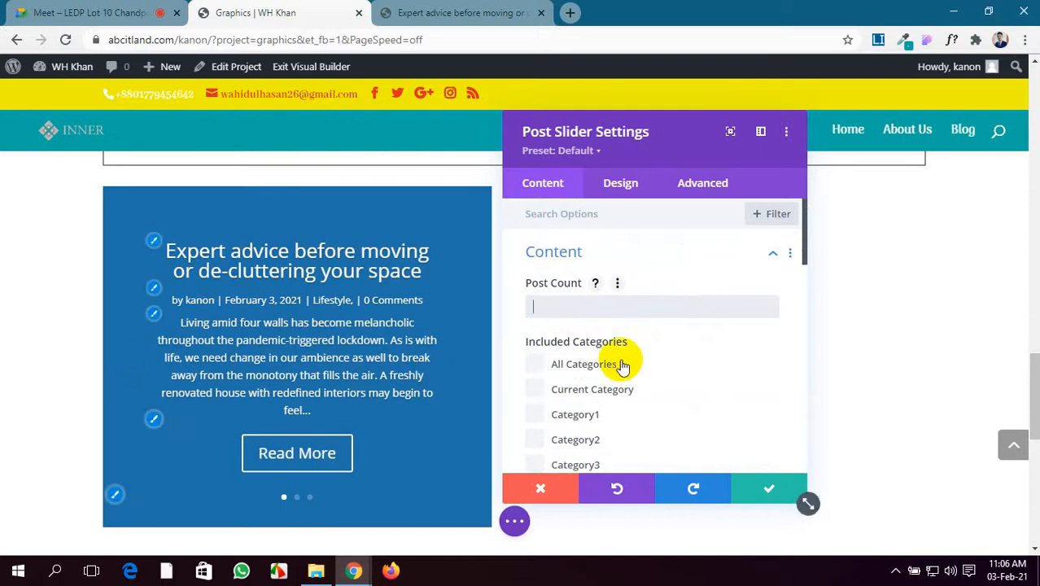
scroll(622, 365, "down", 2)
scroll(618, 358, "up", 2)
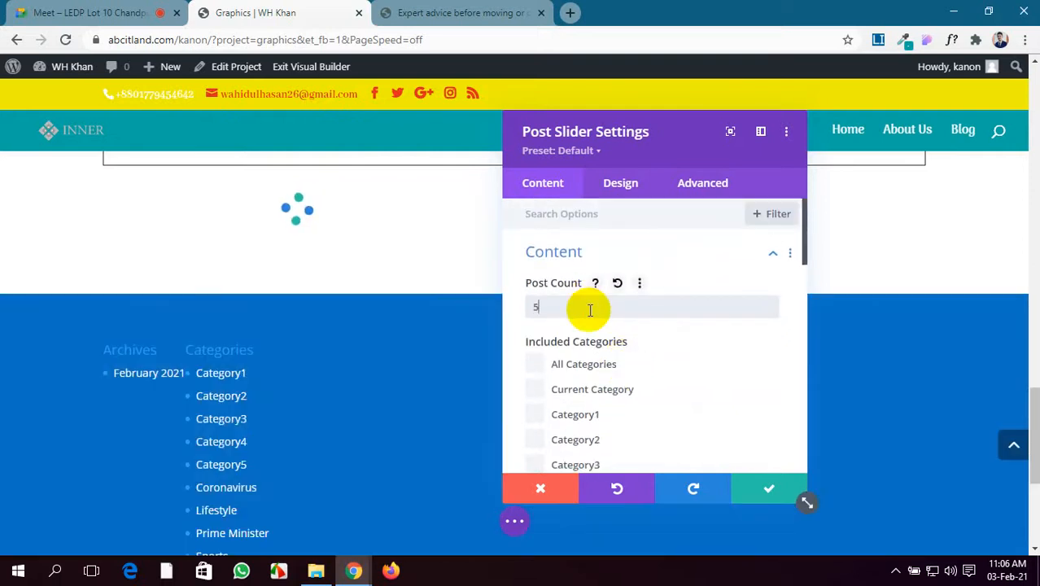
left_click(537, 365)
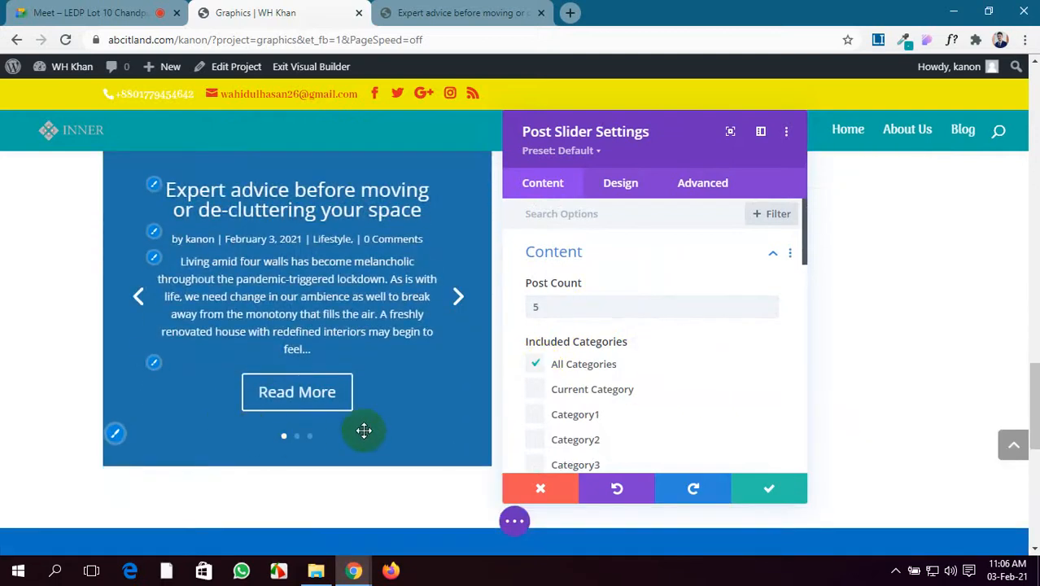
scroll(615, 345, "down", 3)
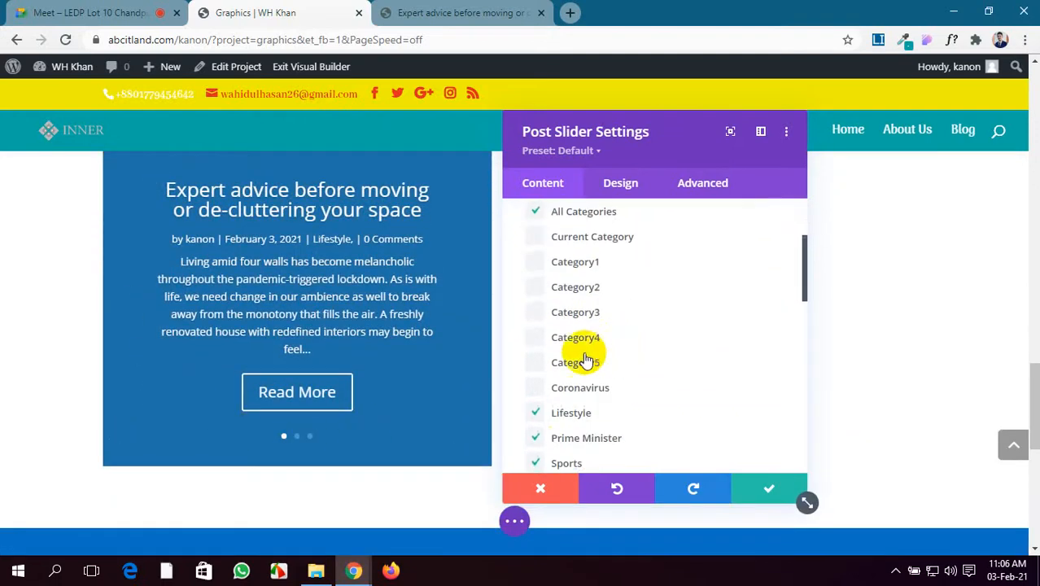
left_click(543, 413)
left_click(536, 440)
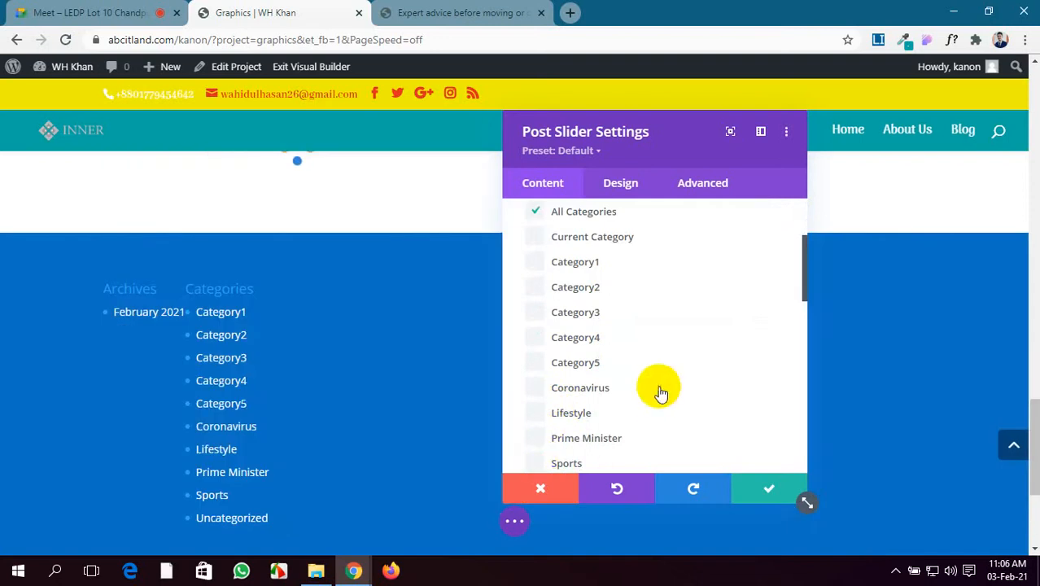
scroll(661, 392, "up", 3)
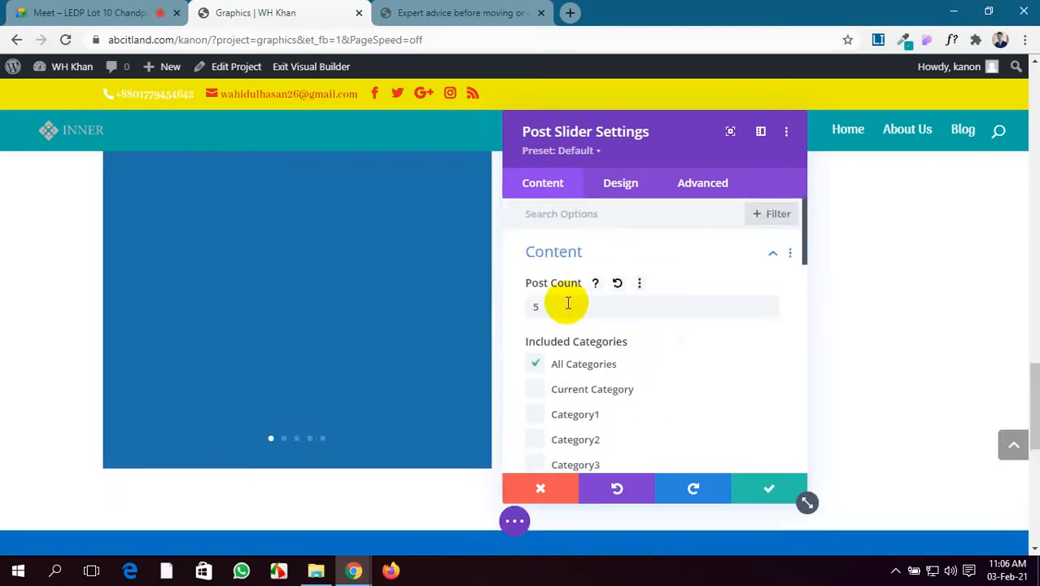
scroll(662, 371, "down", 5)
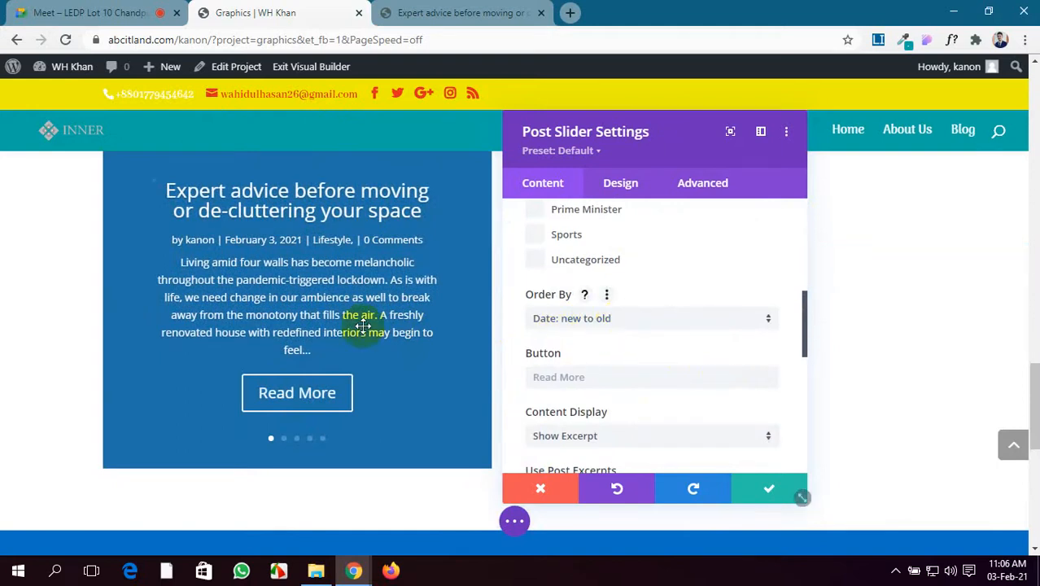
Step: Set the slider's Order By to Title: a-z
left_click(721, 320)
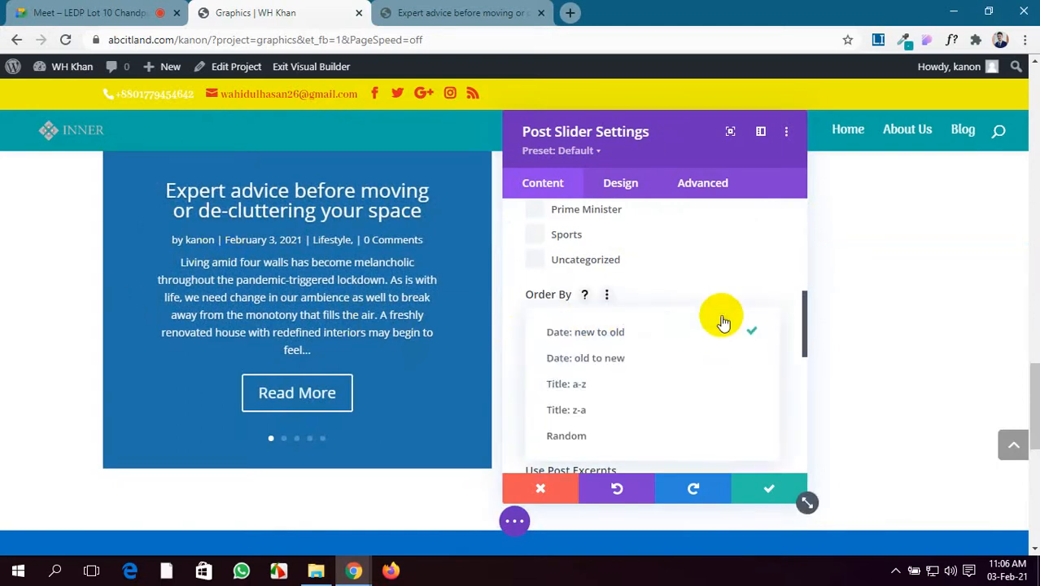
left_click(688, 389)
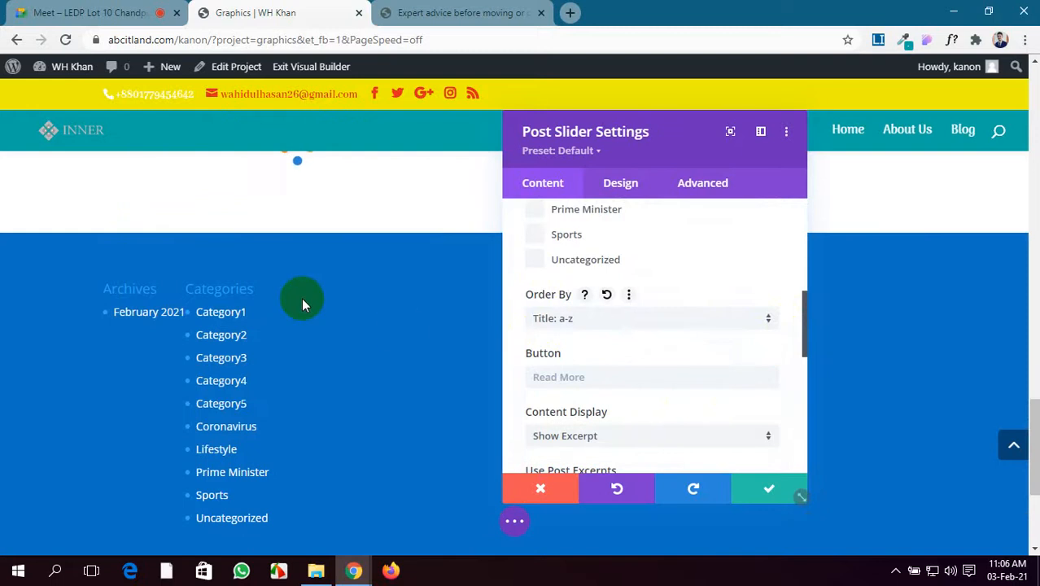
scroll(553, 348, "down", 1)
scroll(309, 333, "down", 2)
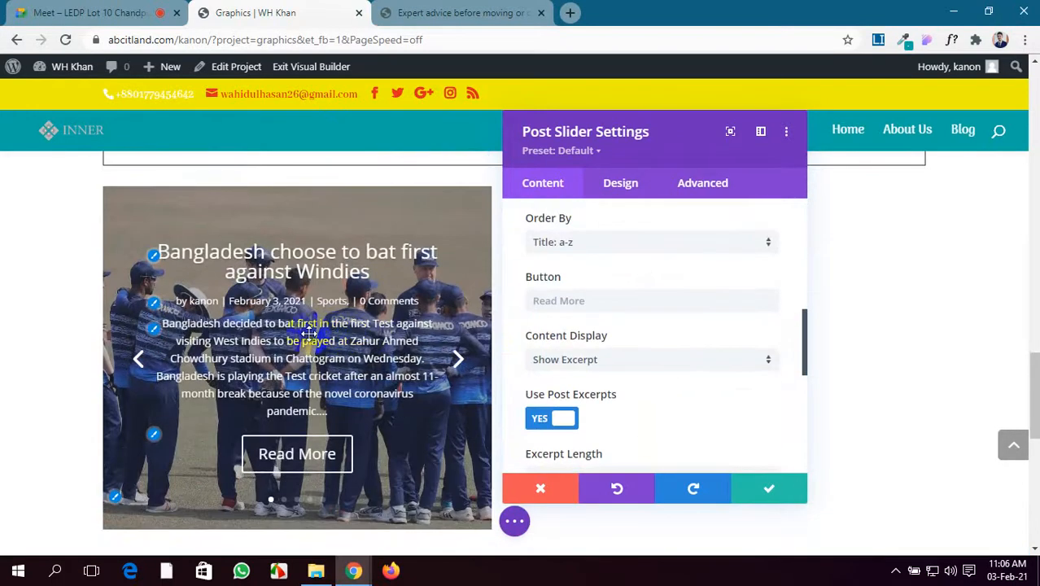
left_click_drag(754, 149, 777, 134)
scroll(633, 332, "down", 1)
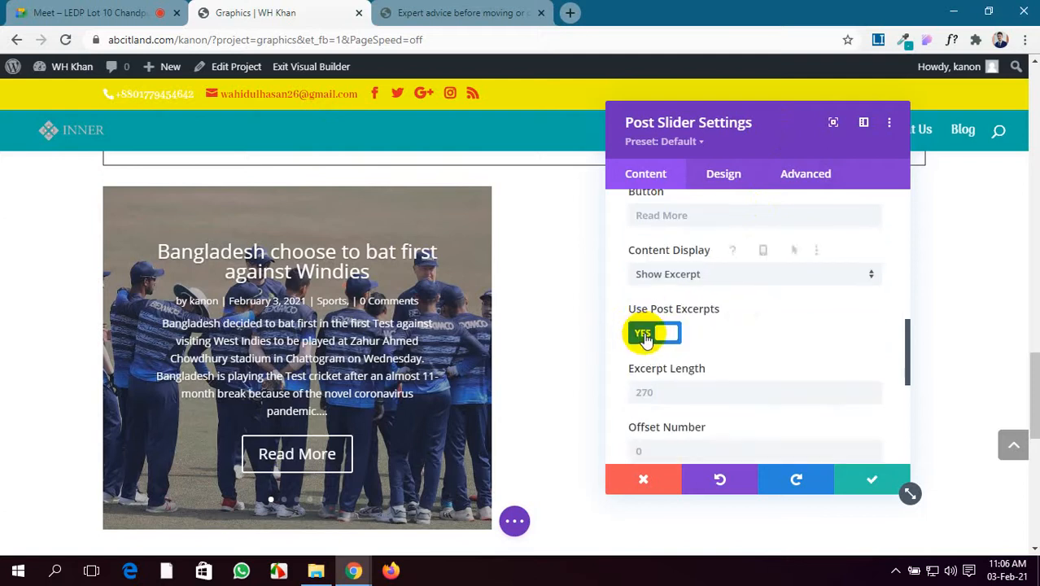
Step: Keep Content Display on Show Excerpt and set the slide button text to 'Learn More'
left_click(727, 274)
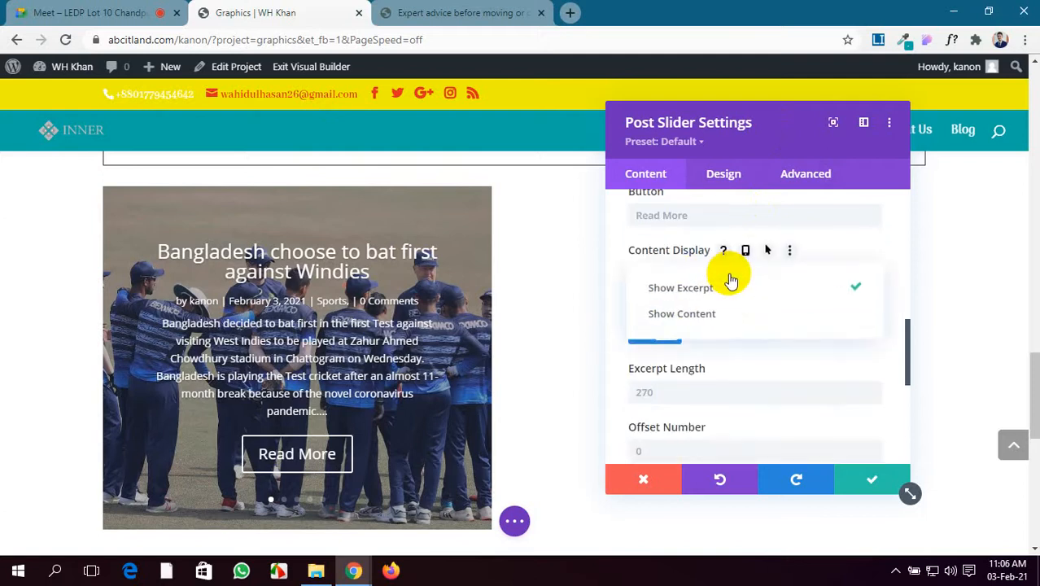
left_click(730, 315)
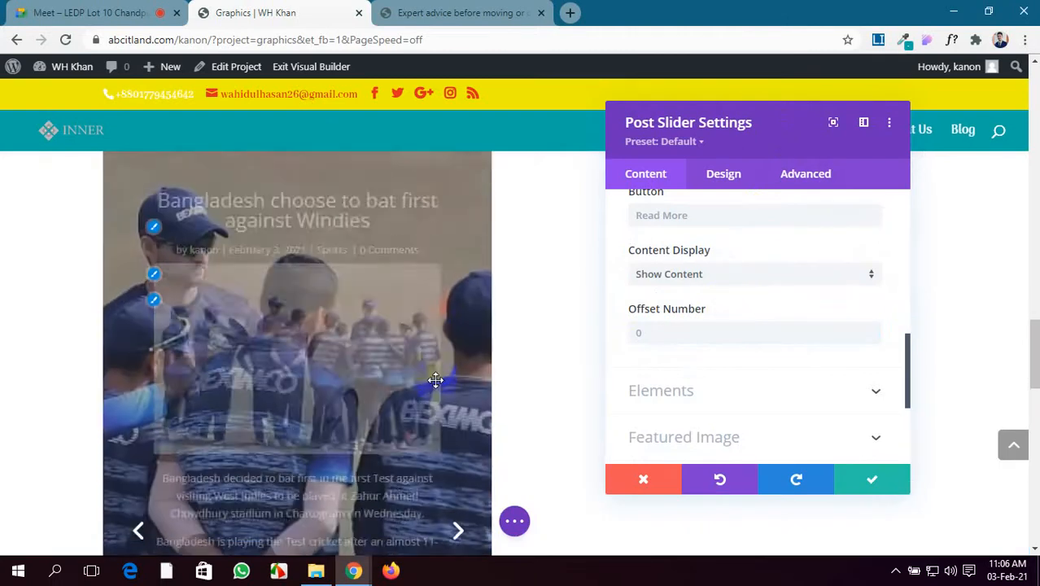
left_click(792, 275)
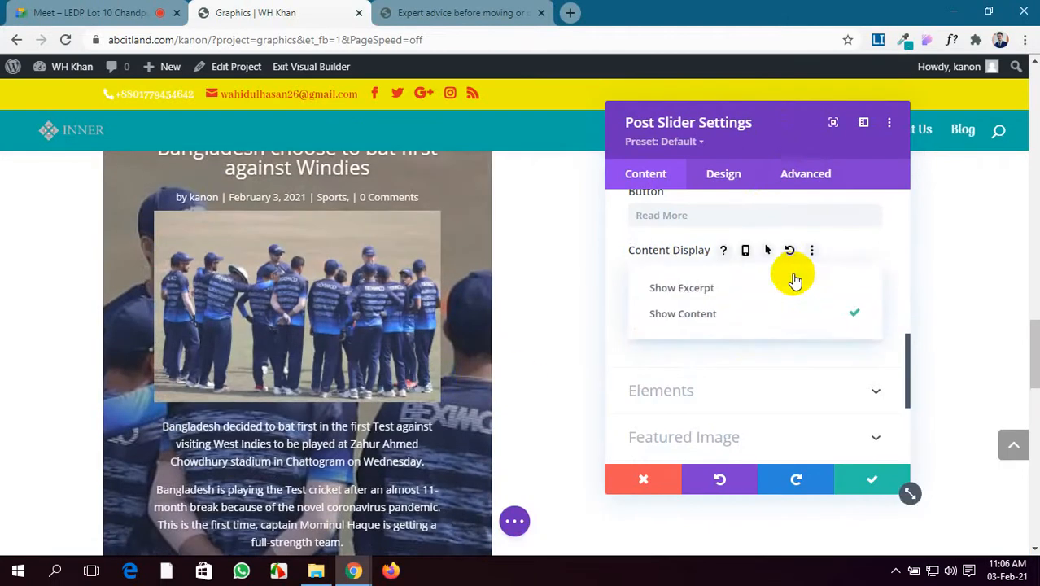
left_click(755, 300)
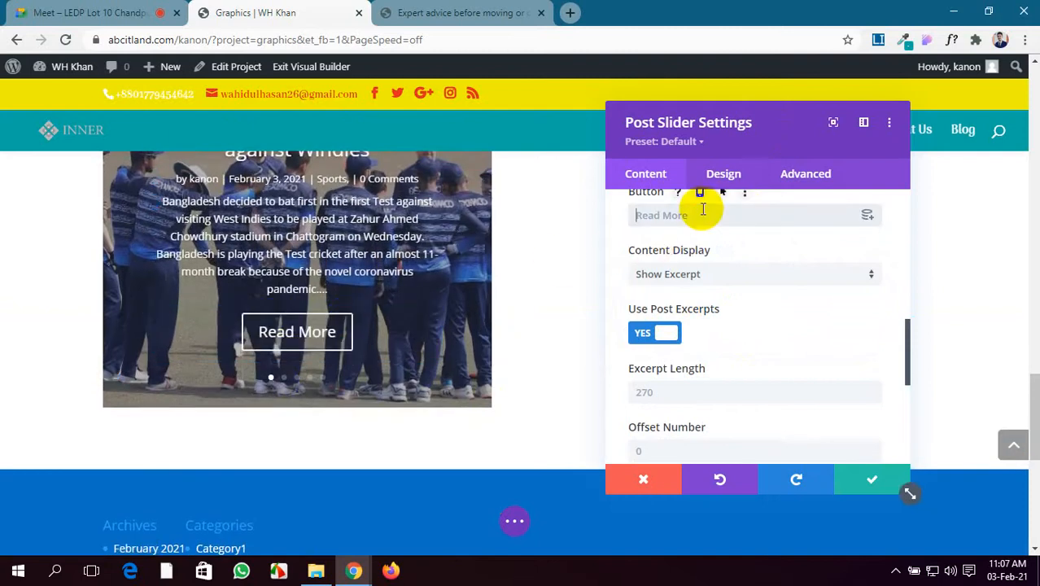
scroll(738, 285, "up", 3)
type("Learn More")
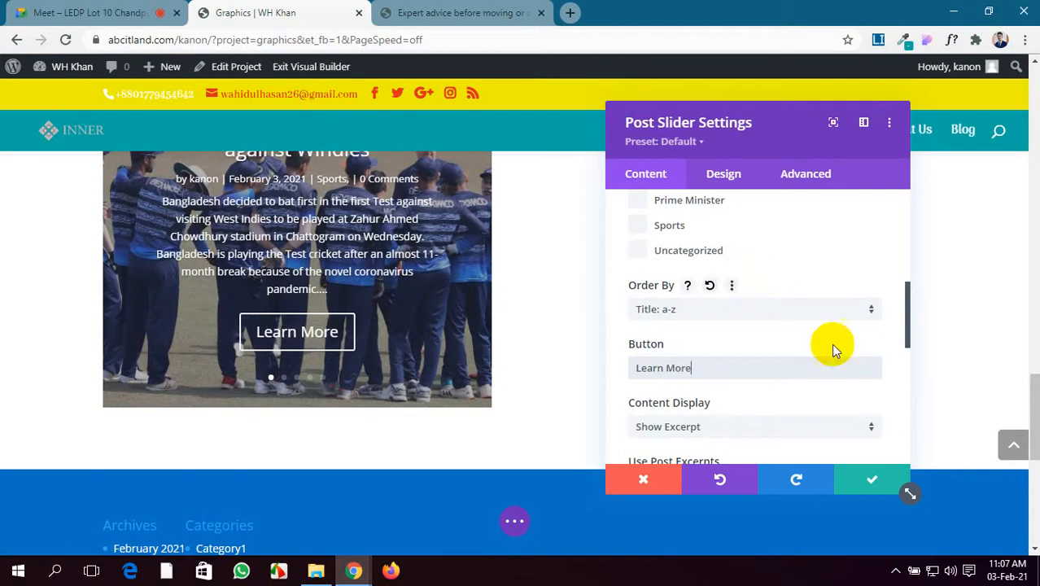
scroll(814, 350, "down", 2)
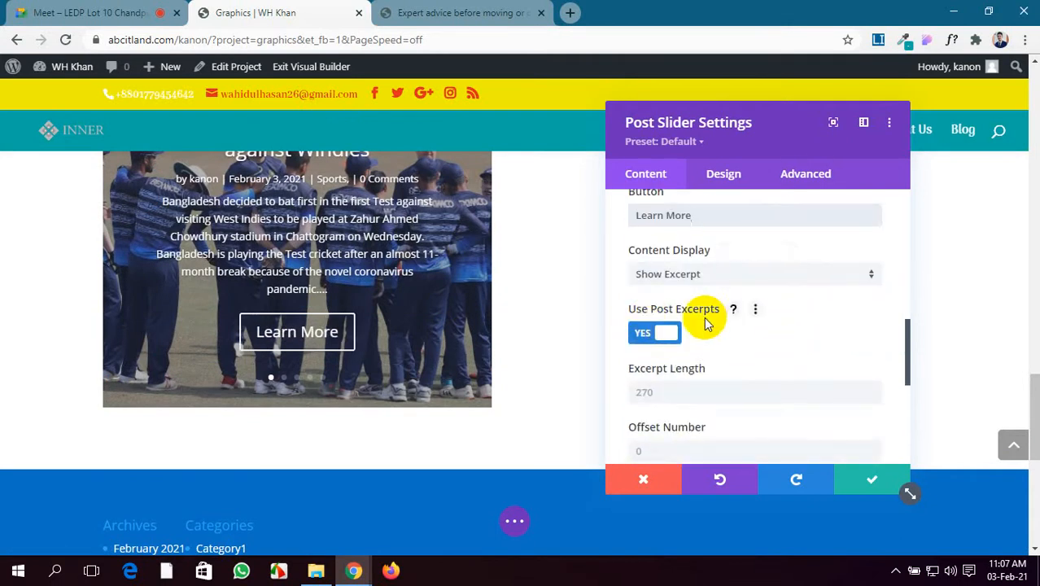
scroll(668, 353, "down", 1)
scroll(676, 327, "down", 1)
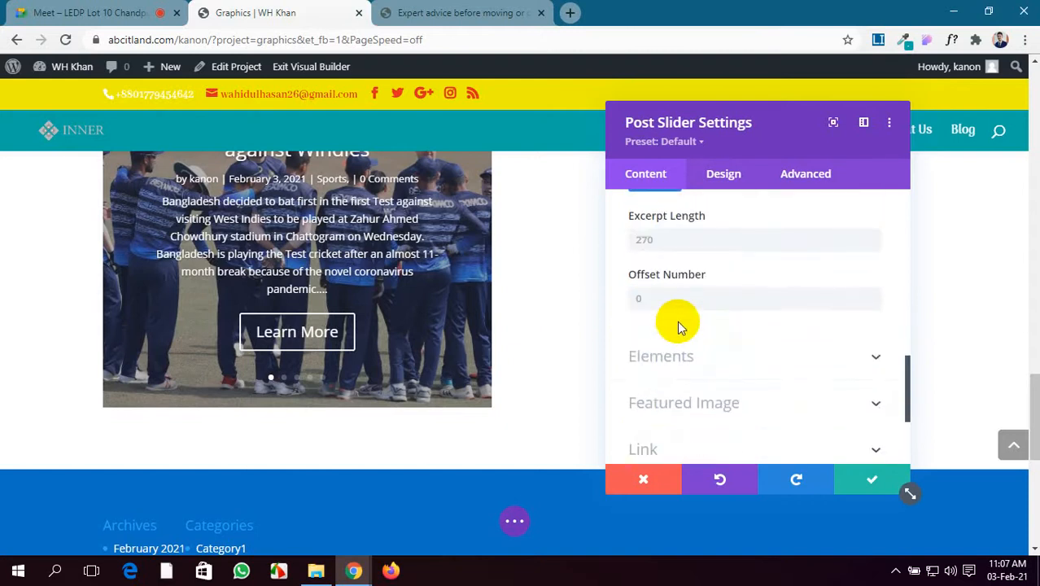
scroll(697, 302, "down", 1)
Step: Set Show Post Meta to NO in the slider's Elements settings
left_click(743, 288)
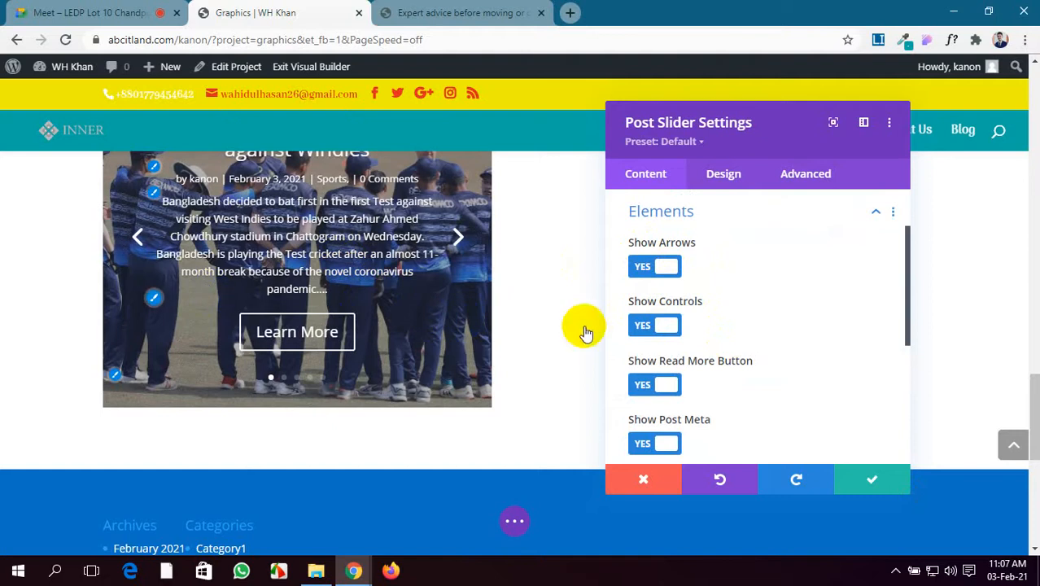
scroll(653, 349, "down", 2)
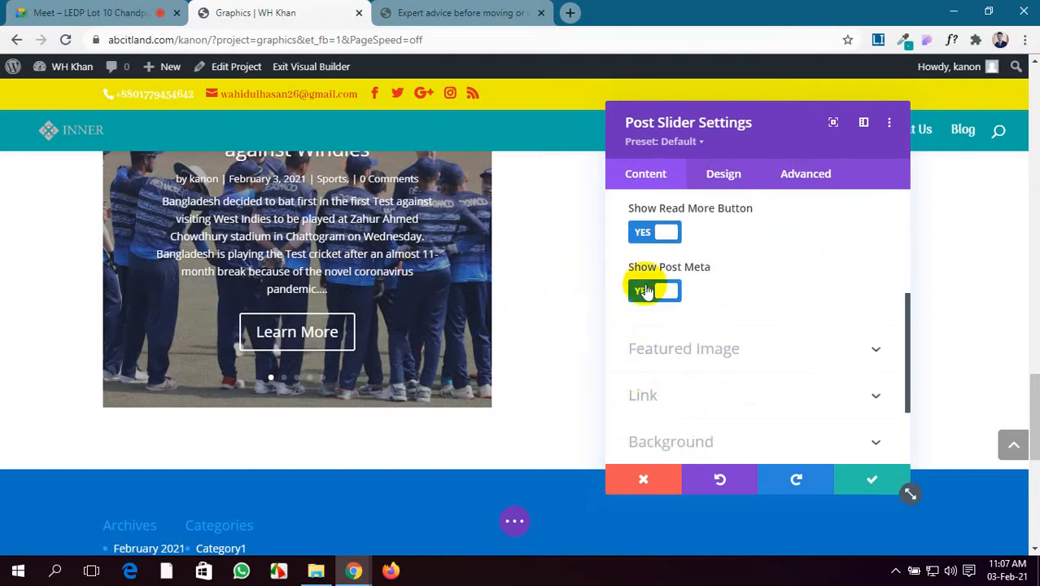
left_click(645, 291)
scroll(655, 289, "up", 1)
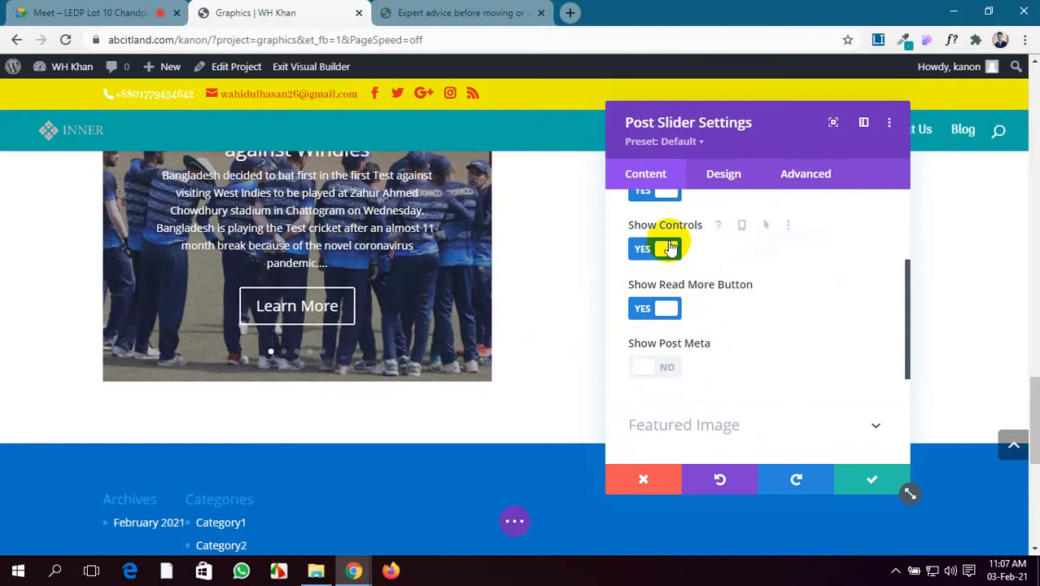
scroll(659, 322, "up", 2)
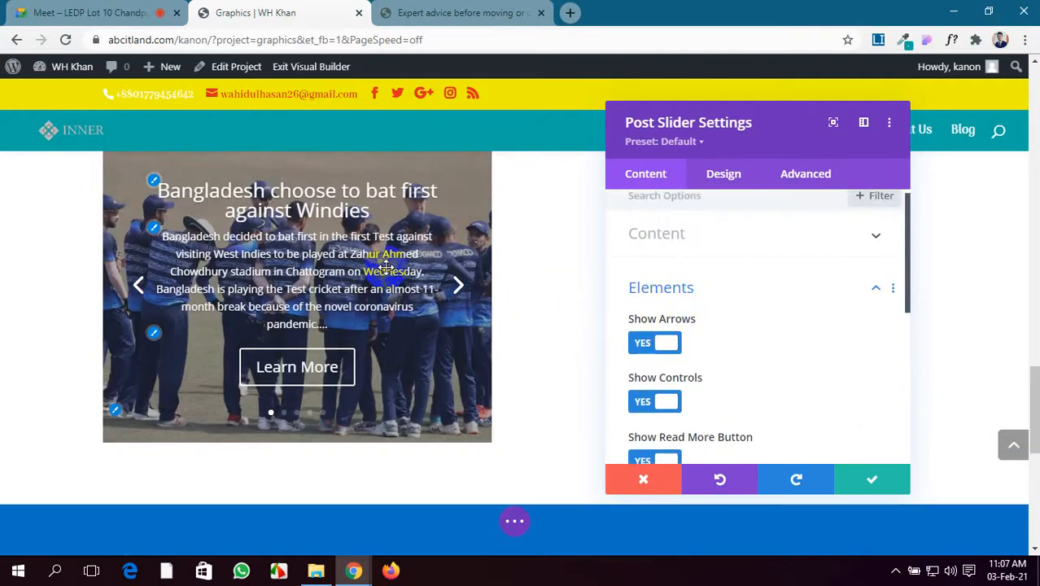
scroll(730, 321, "down", 1)
scroll(724, 317, "down", 1)
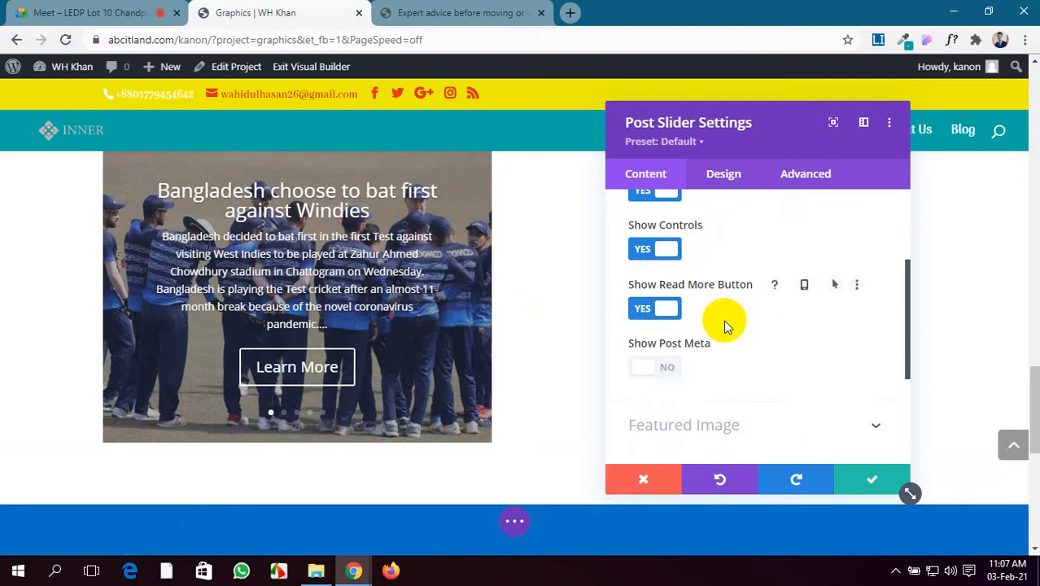
scroll(738, 340, "down", 3)
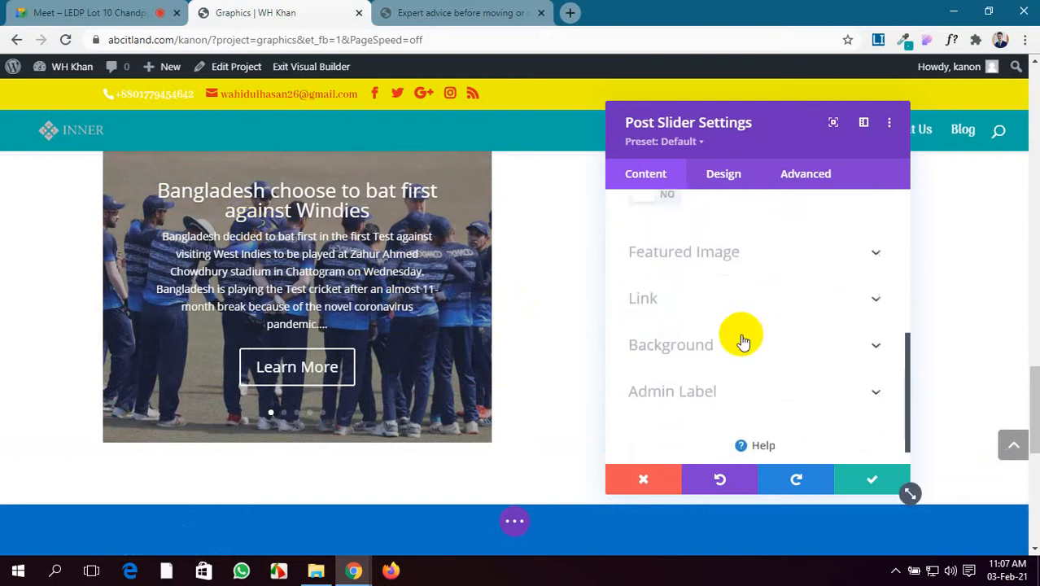
left_click(804, 241)
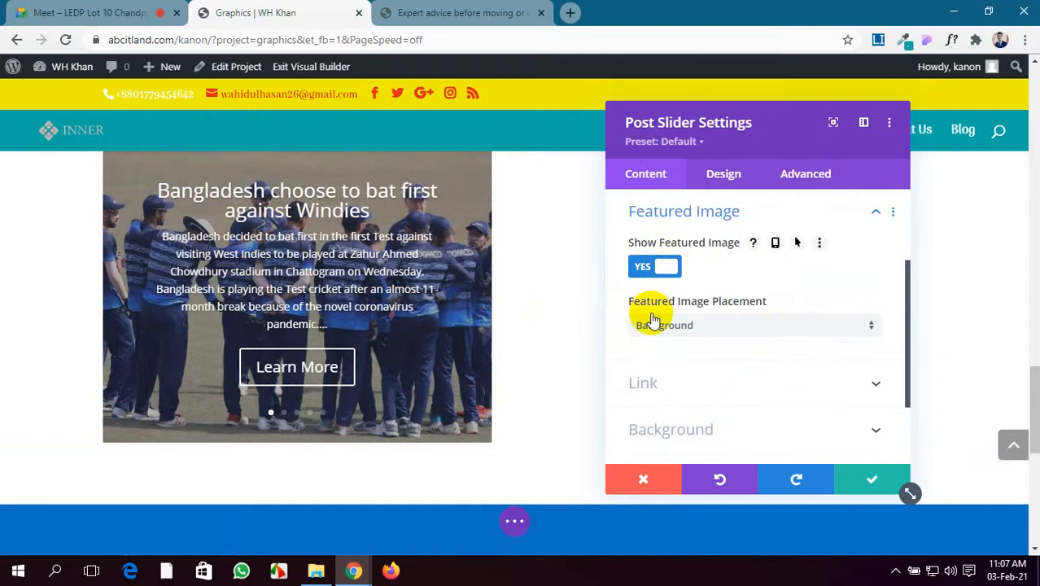
left_click(738, 324)
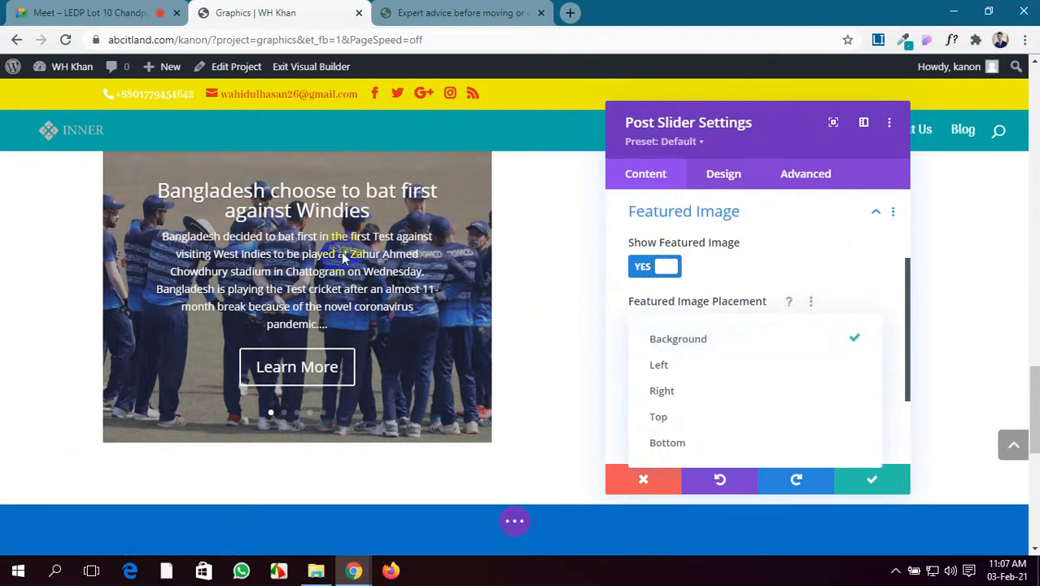
left_click(738, 366)
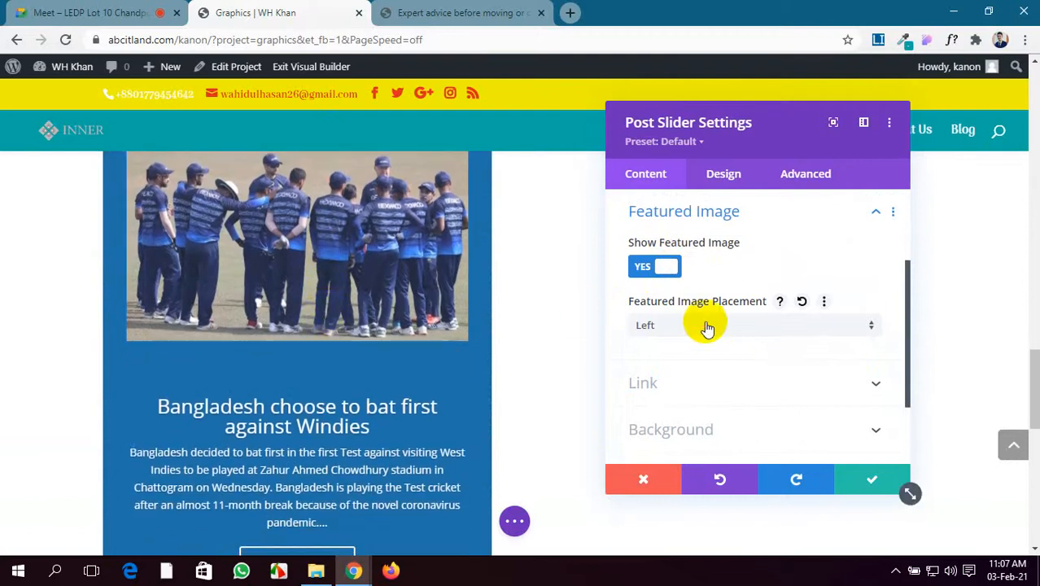
left_click(704, 324)
left_click(703, 390)
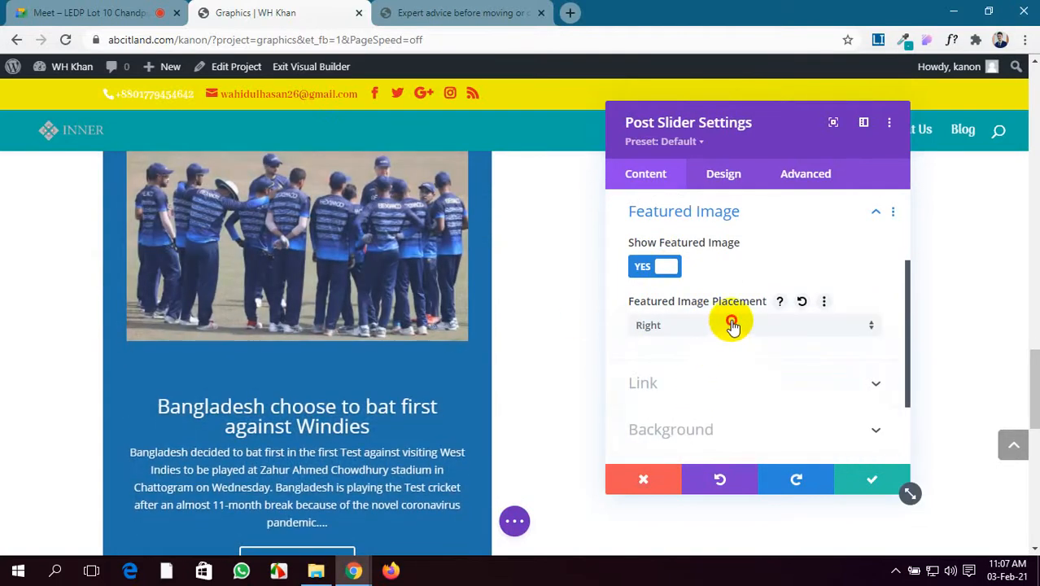
left_click(732, 325)
left_click(716, 419)
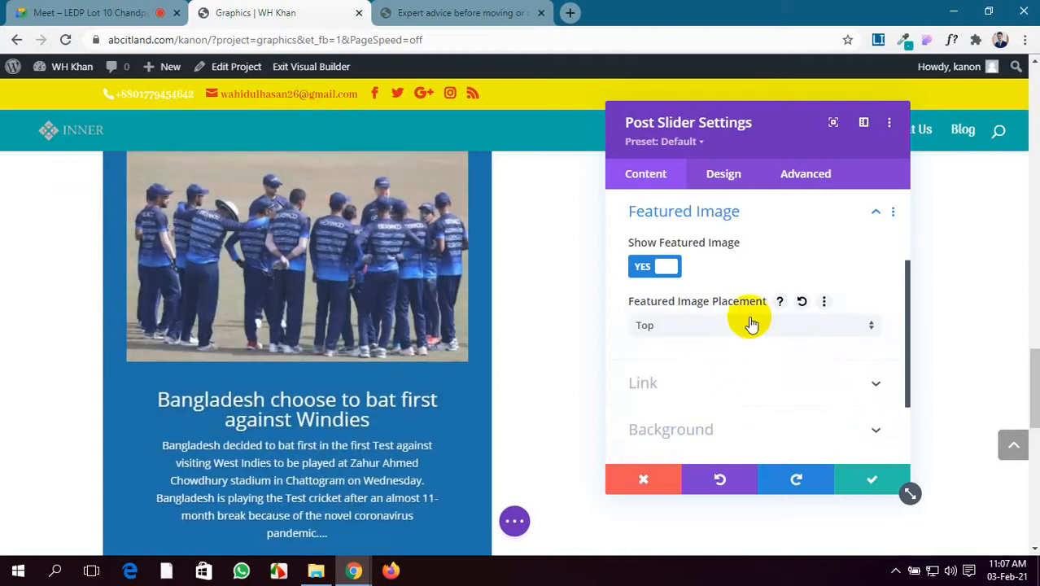
left_click(751, 325)
left_click(719, 439)
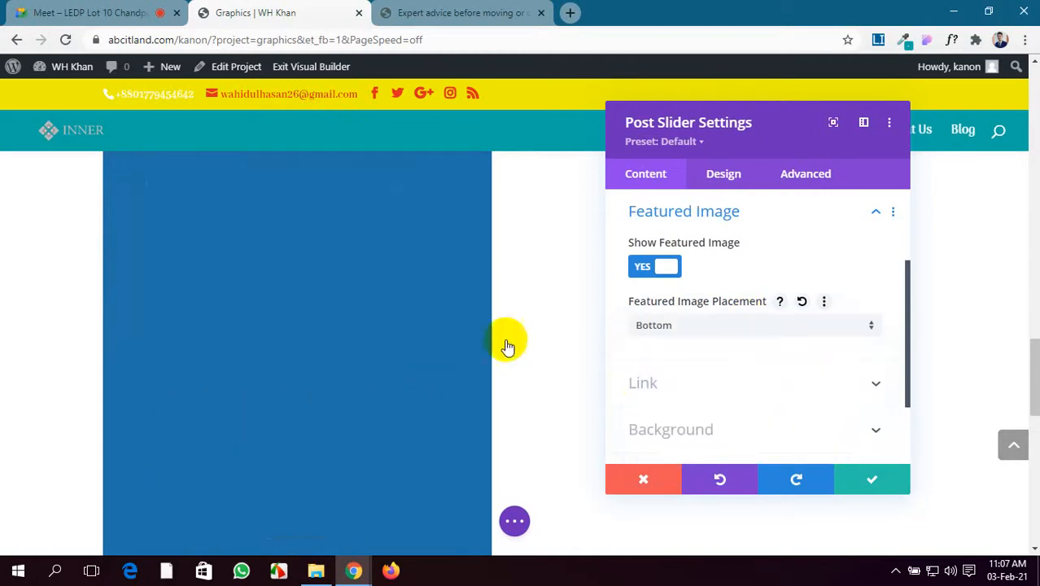
left_click(733, 332)
left_click(732, 340)
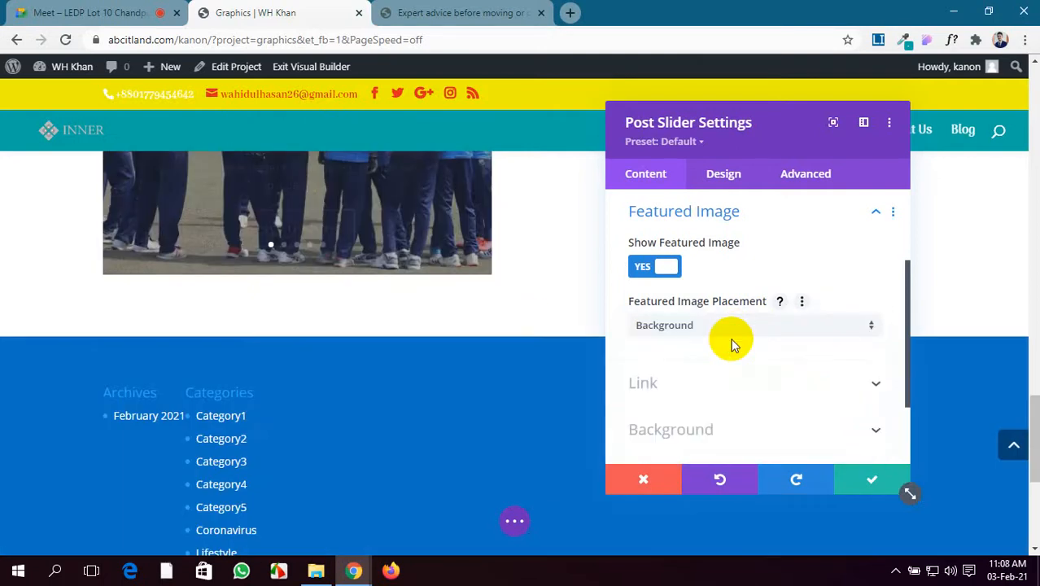
scroll(731, 345, "down", 2)
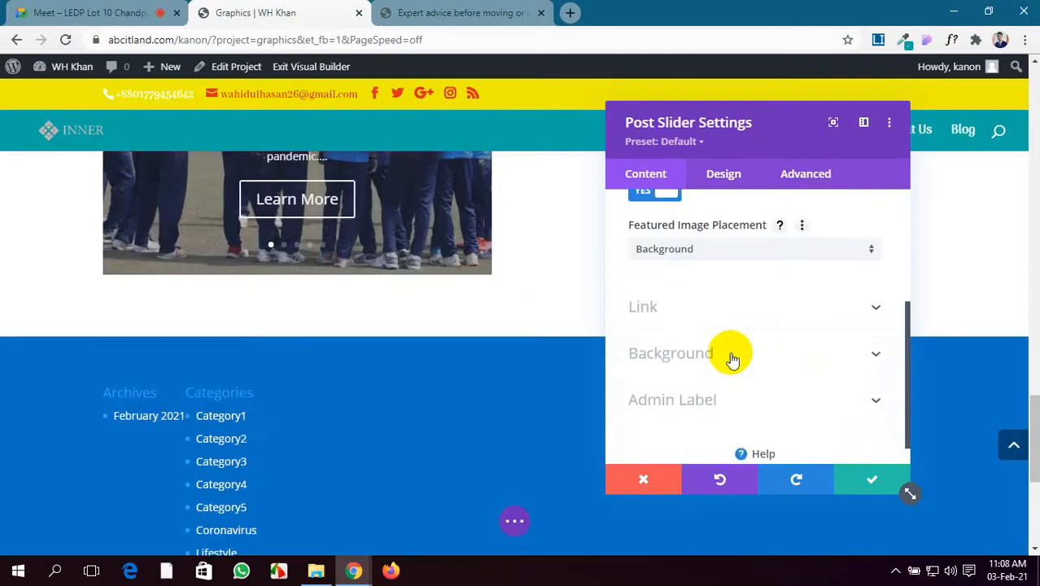
scroll(732, 353, "down", 1)
Step: Enable the slider's background overlay in Design > Overlay with a yellow colour
left_click(722, 174)
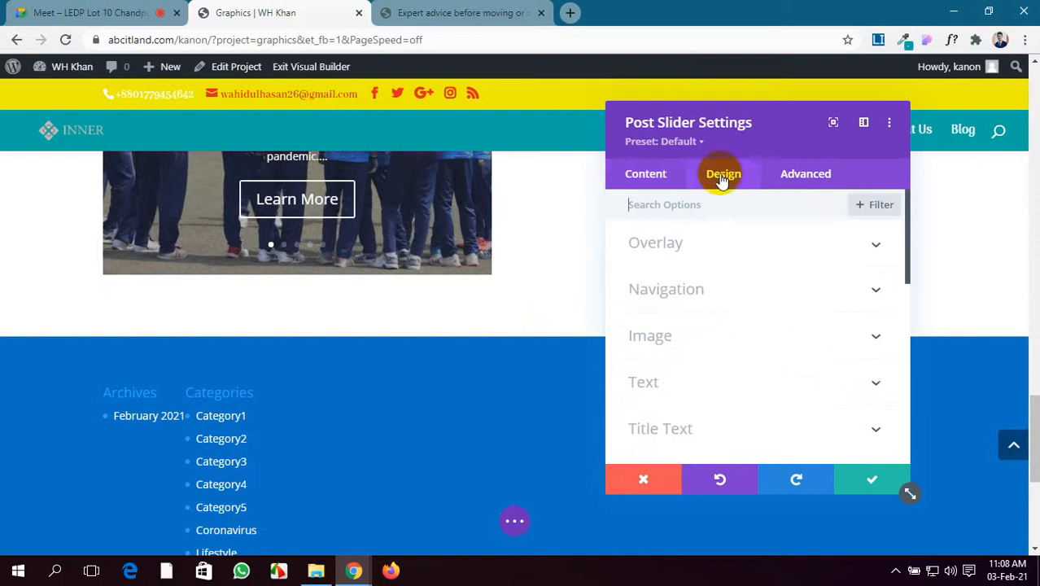
scroll(457, 239, "up", 1)
scroll(406, 232, "up", 1)
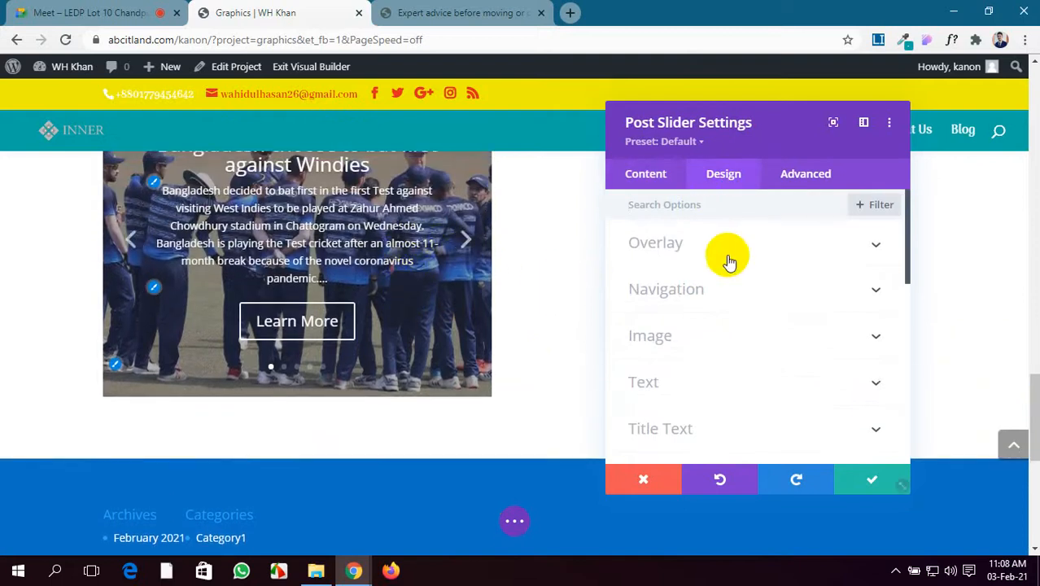
left_click(773, 245)
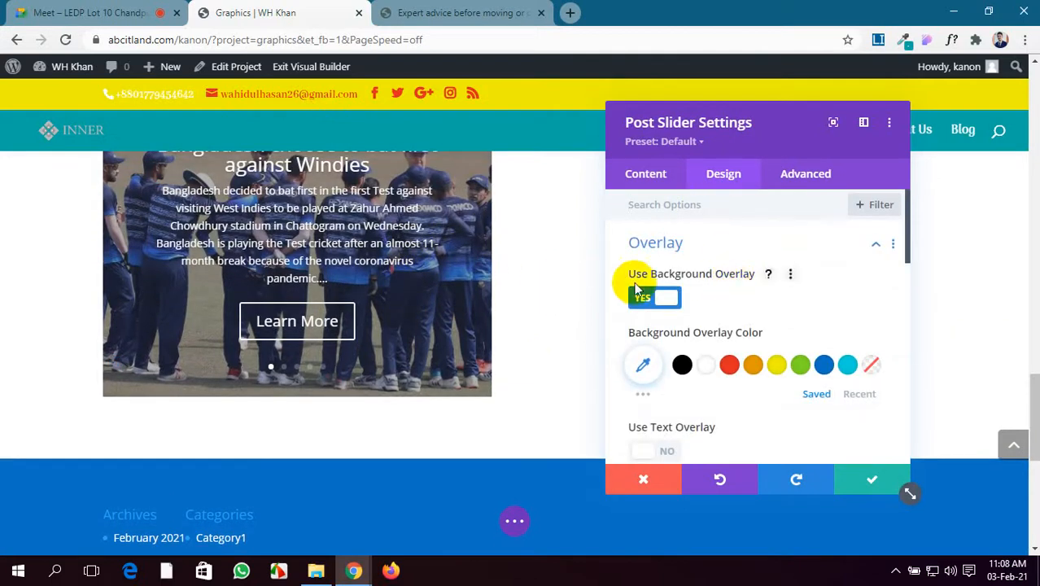
scroll(351, 294, "up", 1)
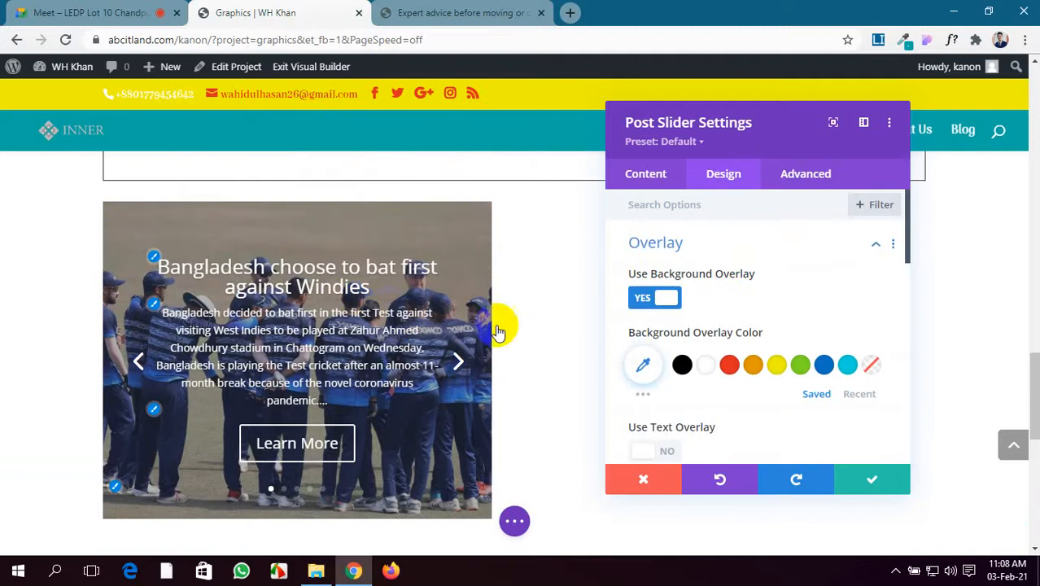
left_click(778, 366)
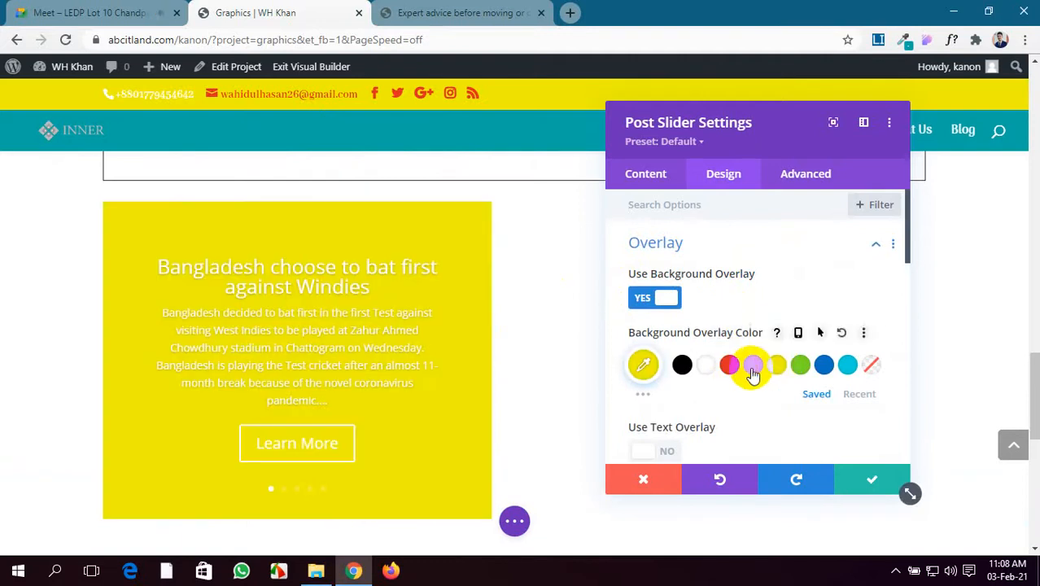
left_click(47, 10)
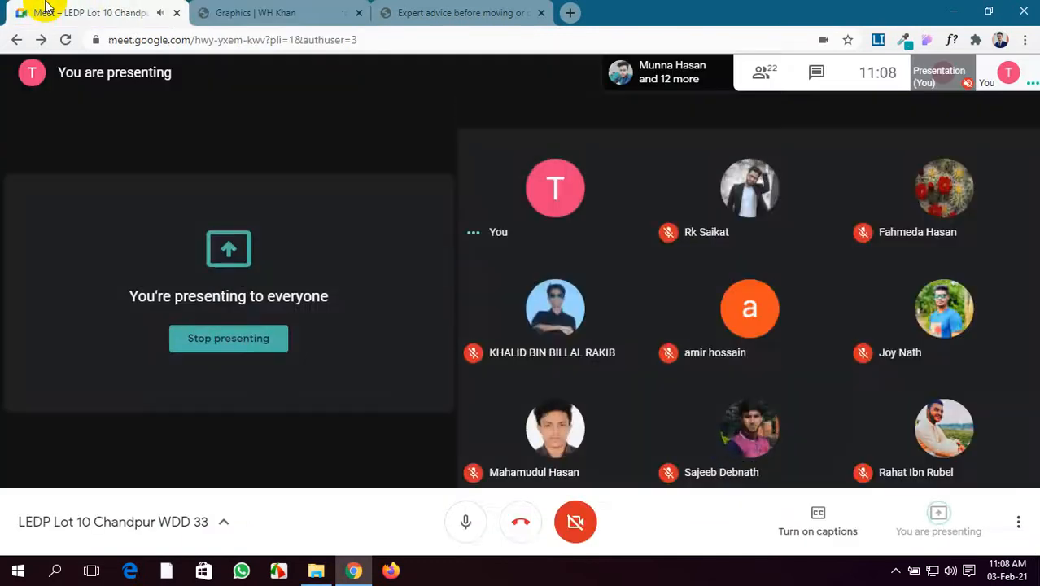
left_click(293, 10)
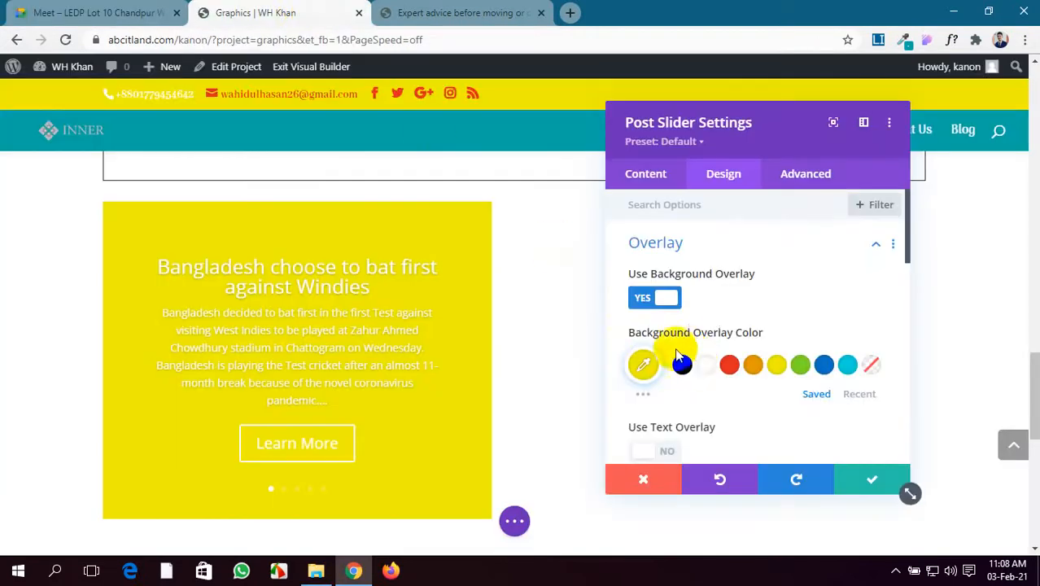
Step: Change the overlay colour to translucent purple, rgba(47,0,158,0.38)
left_click(643, 364)
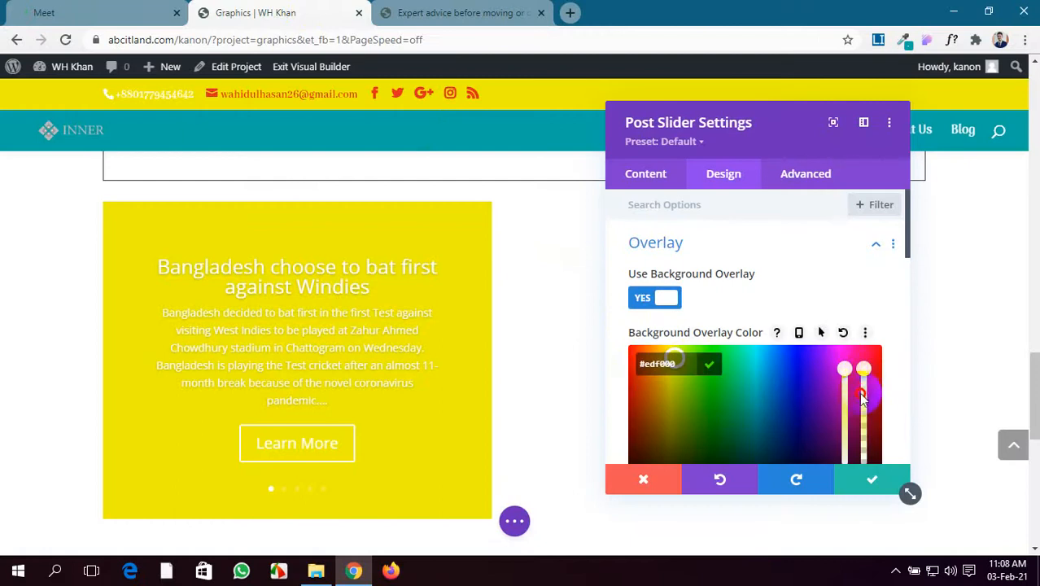
left_click_drag(862, 396, 866, 440)
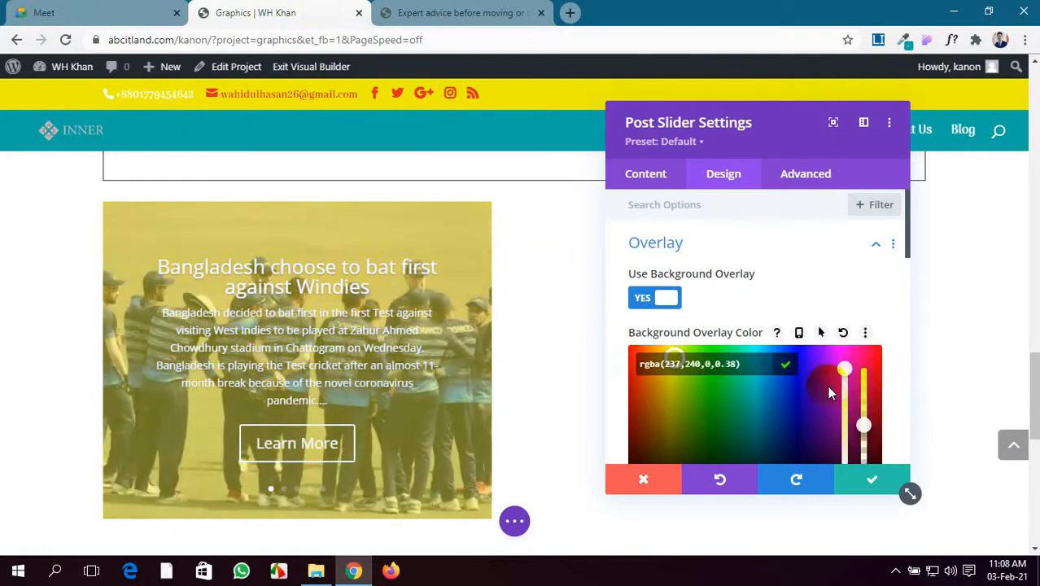
scroll(379, 298, "down", 1)
scroll(831, 362, "down", 1)
left_click(813, 326)
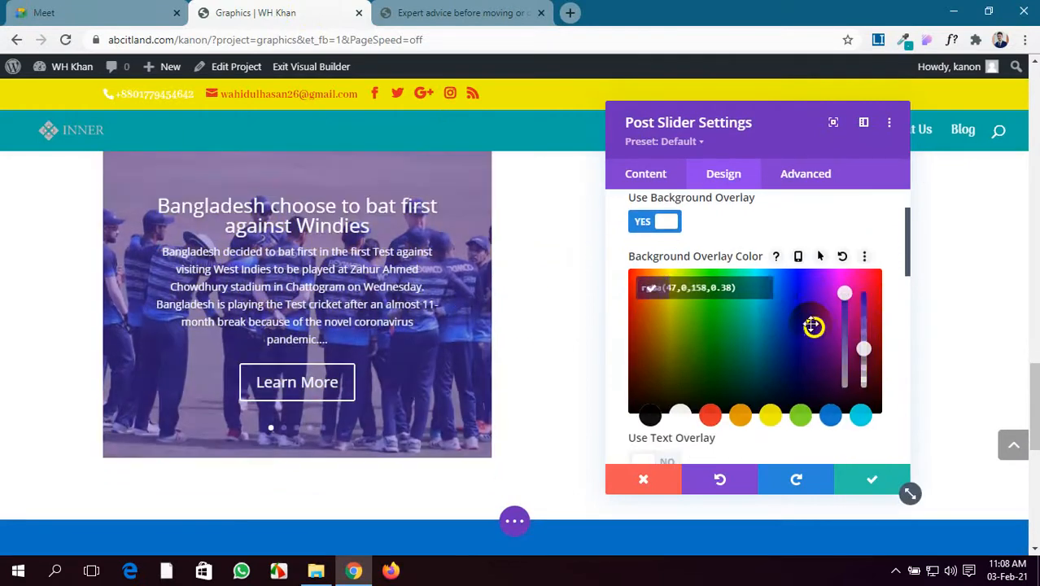
scroll(741, 370, "down", 2)
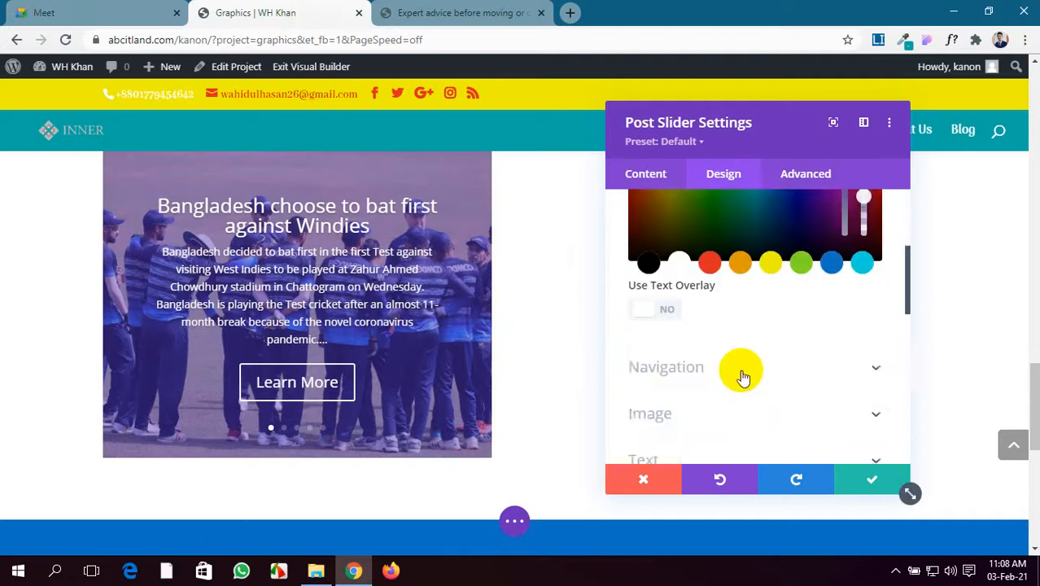
scroll(742, 372, "up", 3)
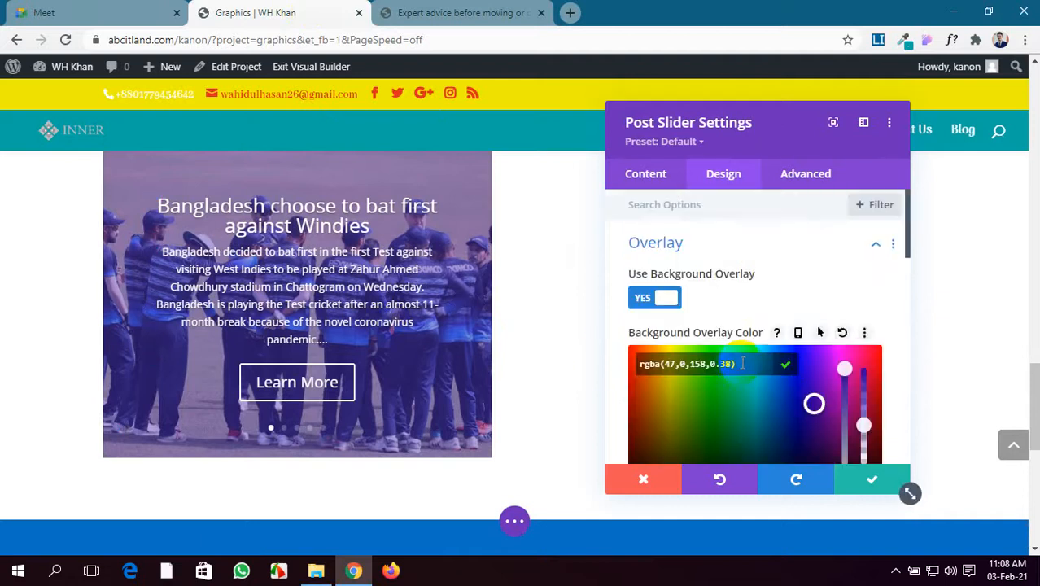
left_click(93, 9)
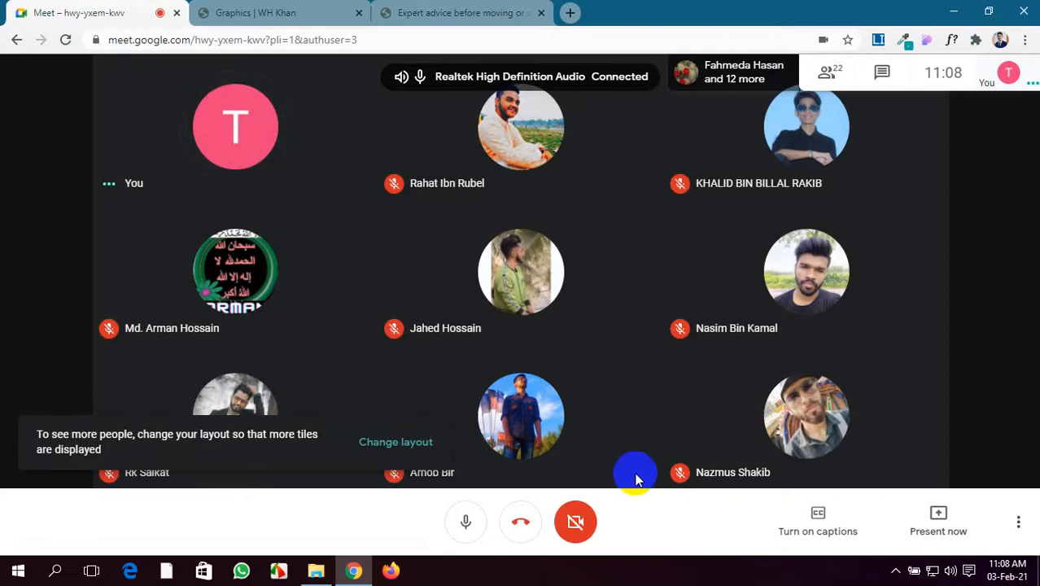
Step: Present your entire screen to the Google Meet call and hide the sharing notice
left_click(936, 512)
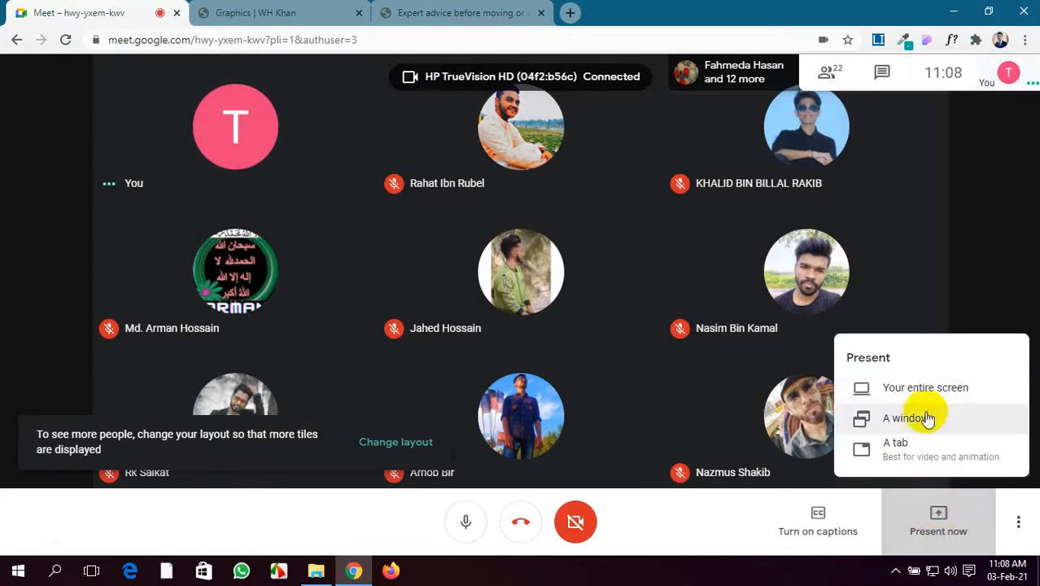
left_click(923, 387)
left_click(398, 230)
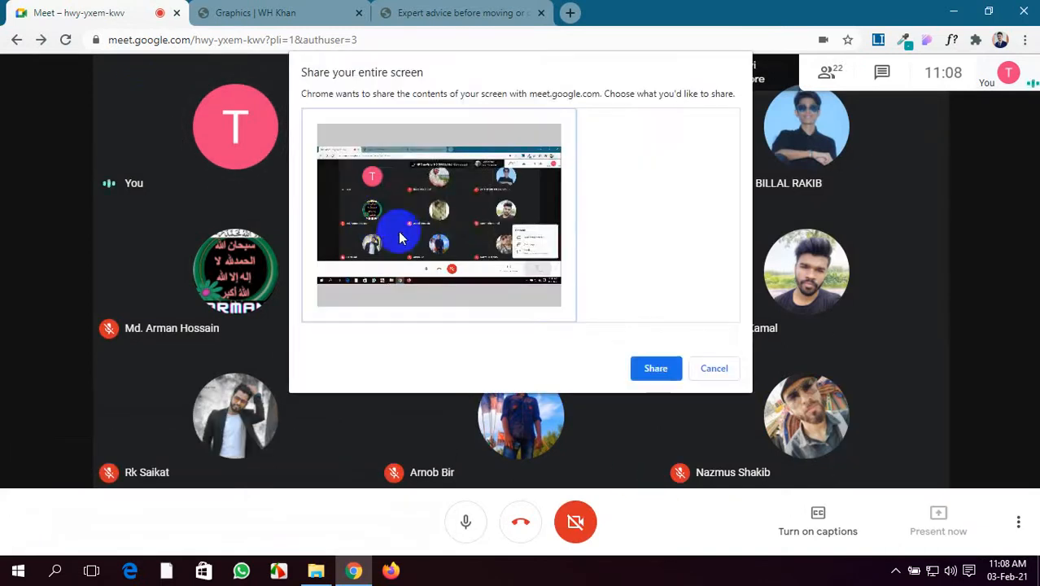
left_click(655, 369)
left_click(657, 534)
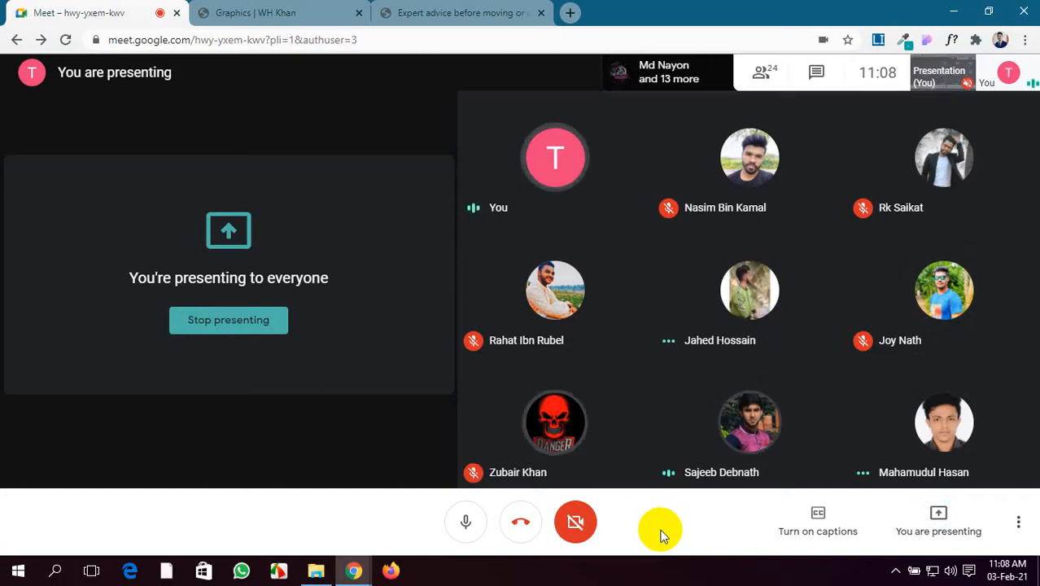
left_click(505, 10)
Step: Make the post slider's arrow colour and dot navigation colour red
left_click(320, 12)
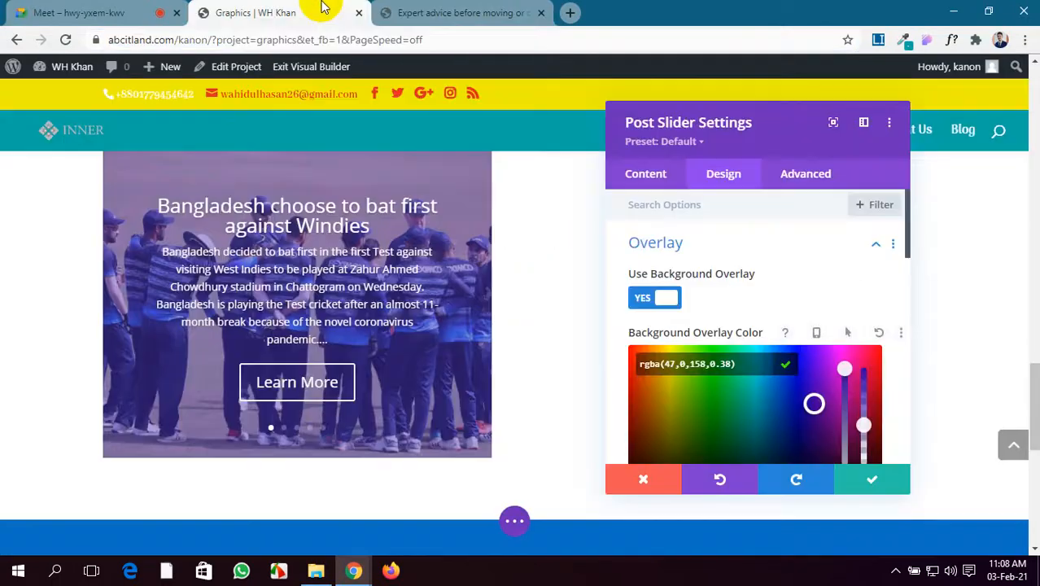
scroll(577, 385, "down", 2)
scroll(529, 288, "up", 2)
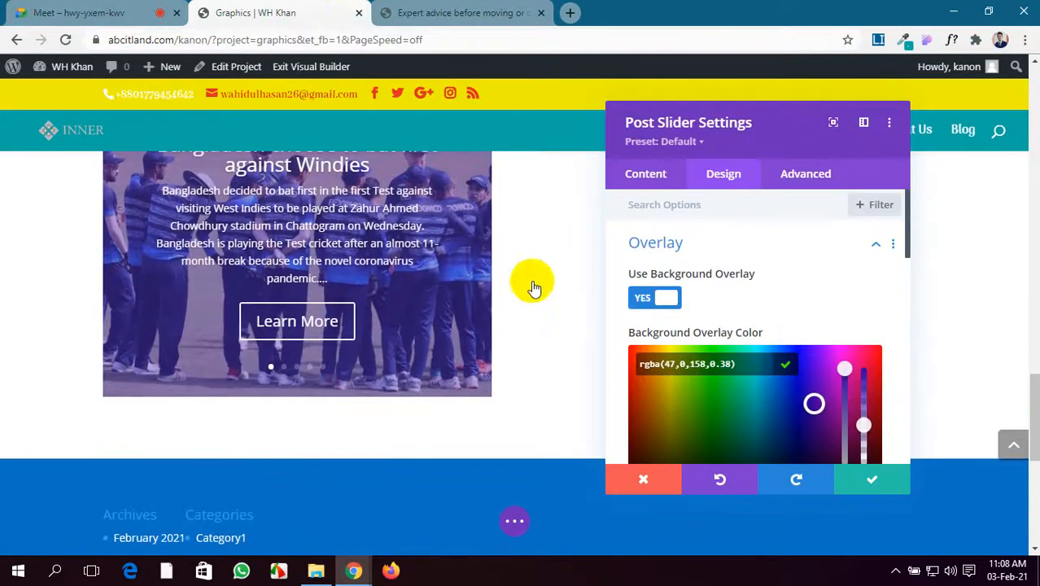
scroll(887, 281, "down", 5)
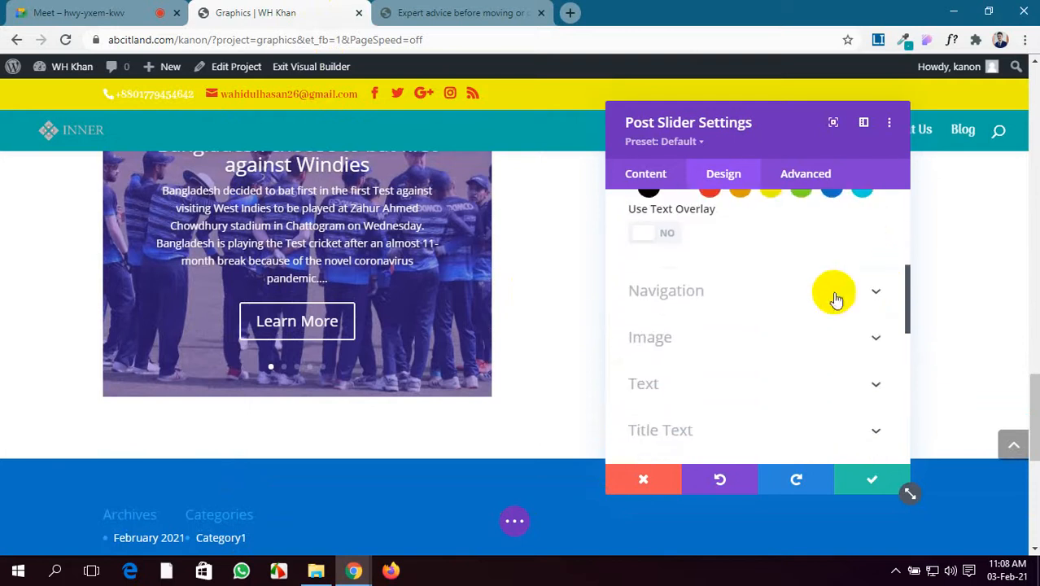
scroll(277, 305, "up", 1)
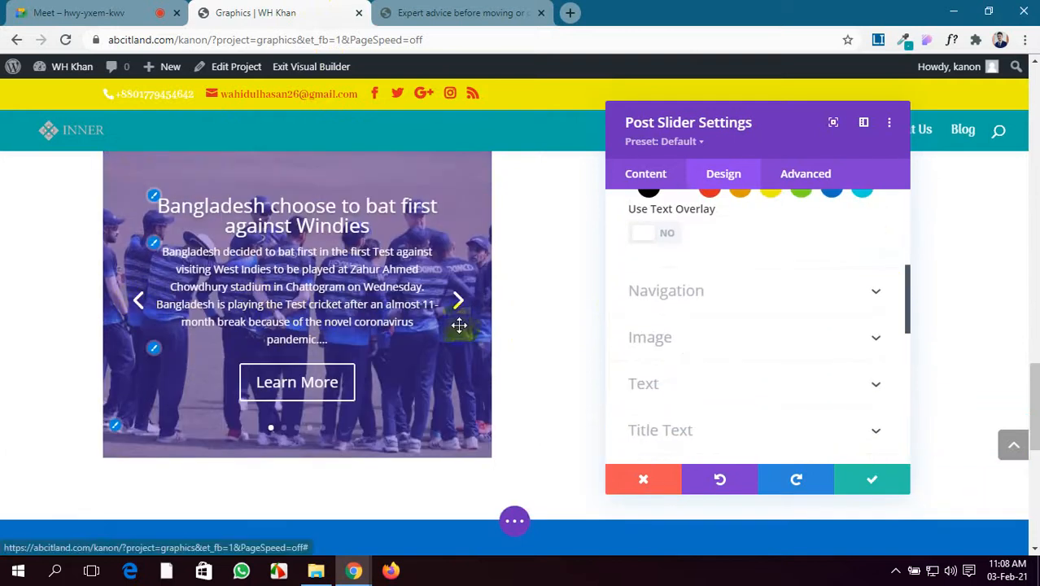
scroll(755, 293, "down", 1)
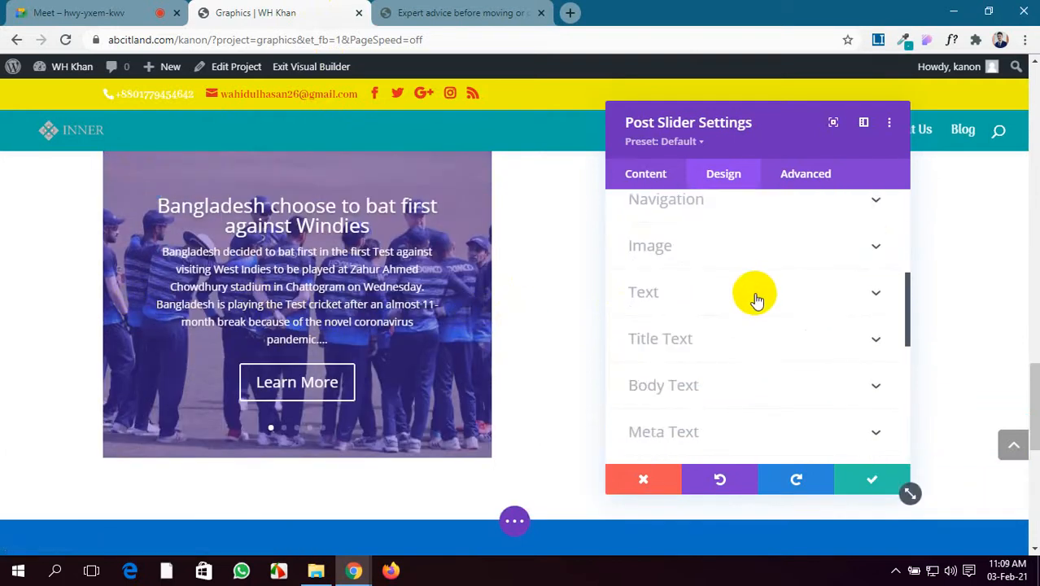
scroll(756, 298, "up", 1)
left_click(817, 285)
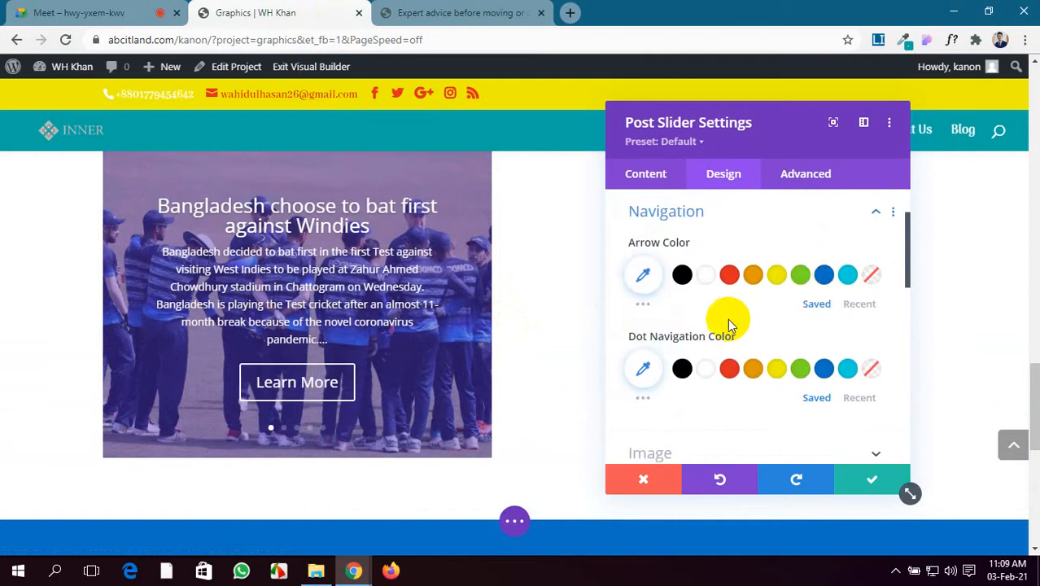
left_click(738, 279)
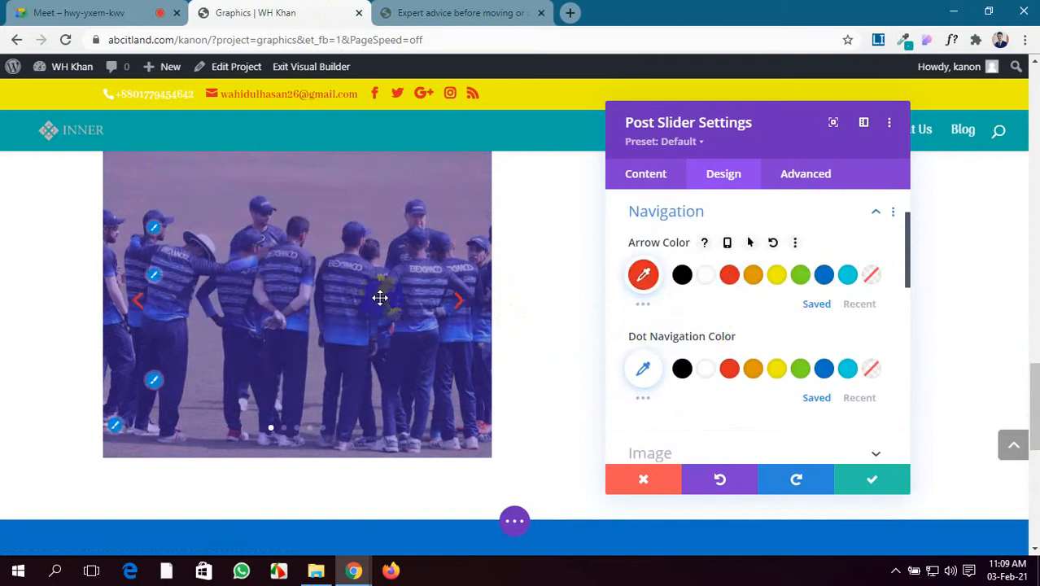
scroll(686, 332, "down", 1)
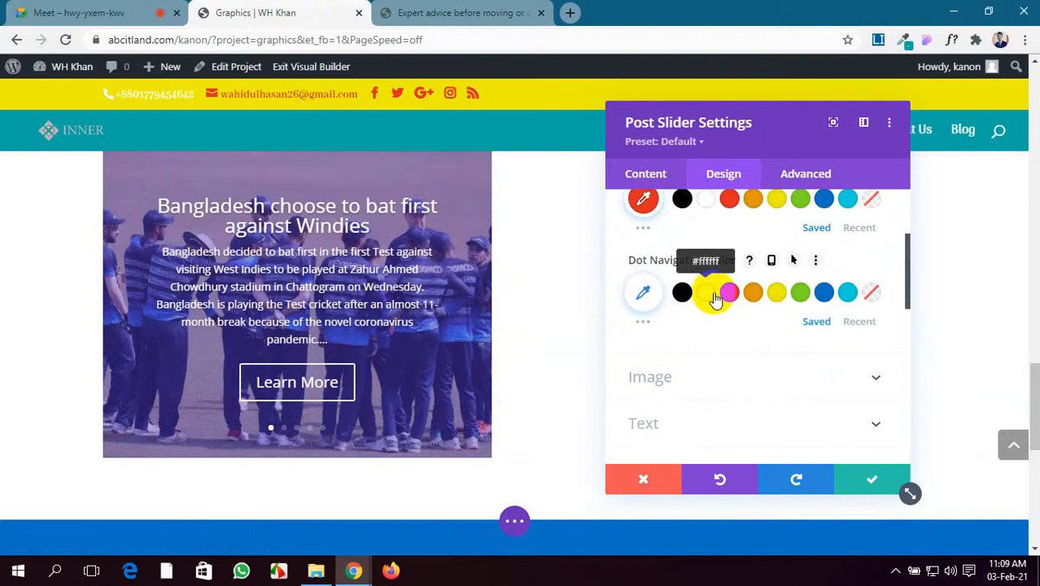
left_click(729, 295)
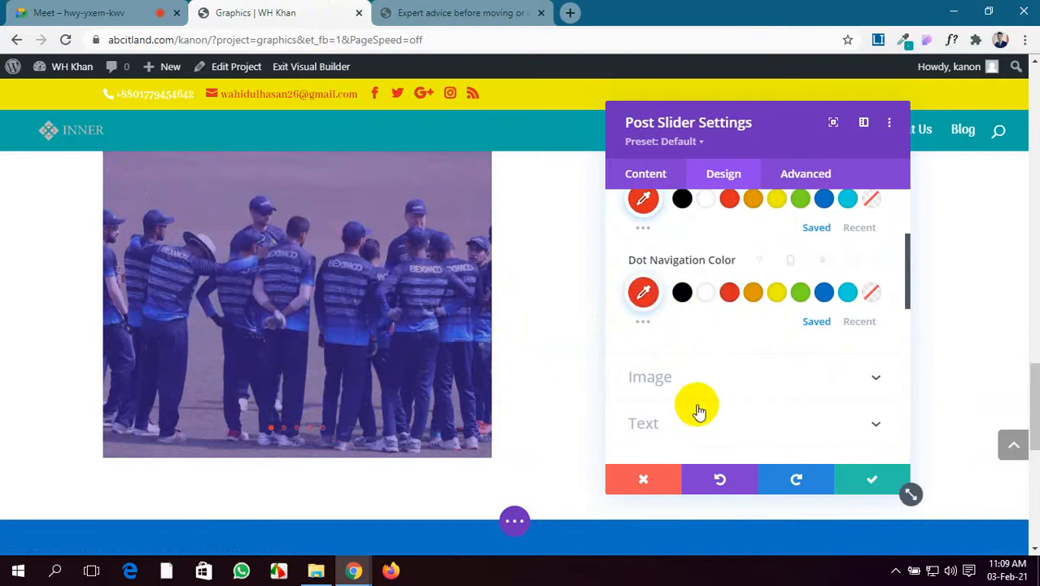
Step: Round the slider image's corners to 20px on all sides
scroll(694, 409, "down", 1)
left_click(839, 308)
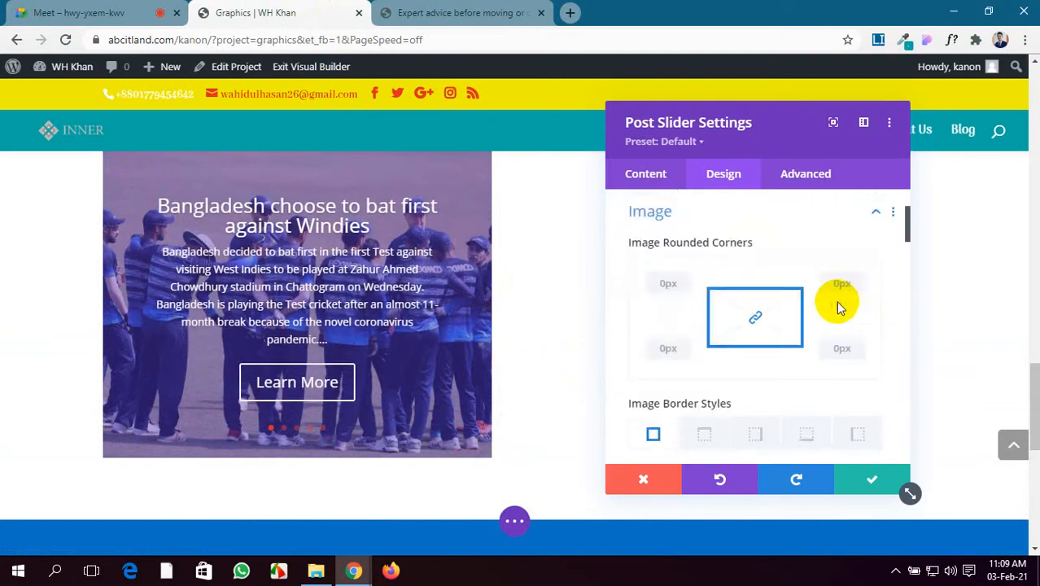
scroll(586, 299, "up", 1)
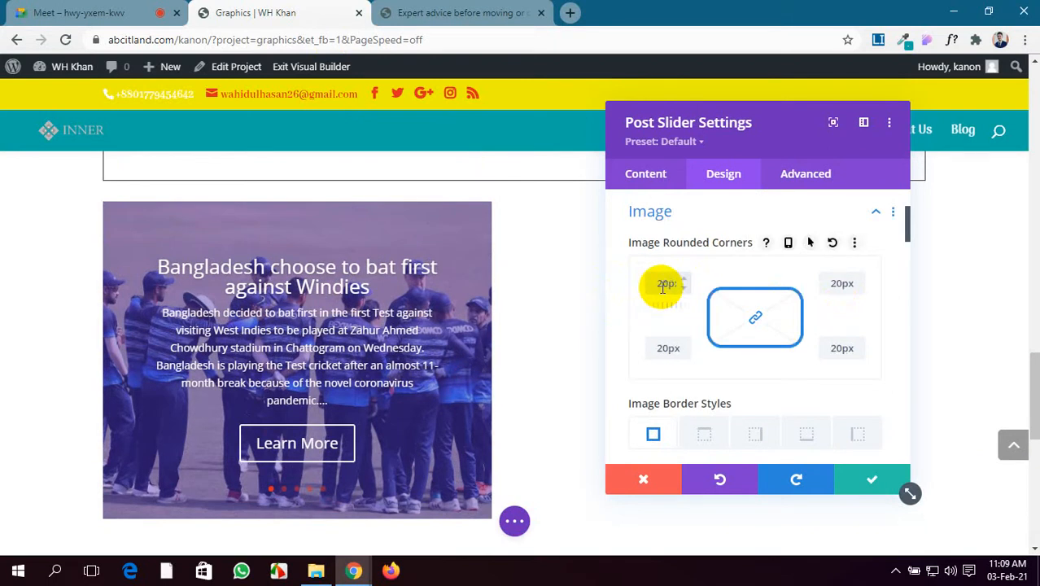
scroll(697, 309, "up", 2)
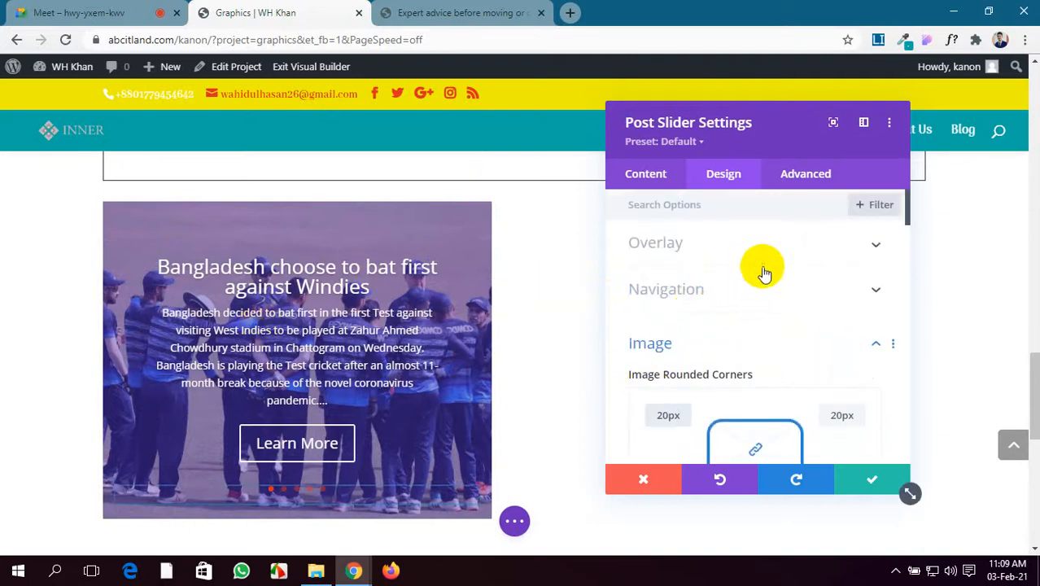
Step: Set Featured Image Placement to Background after briefly trying Top
left_click(659, 180)
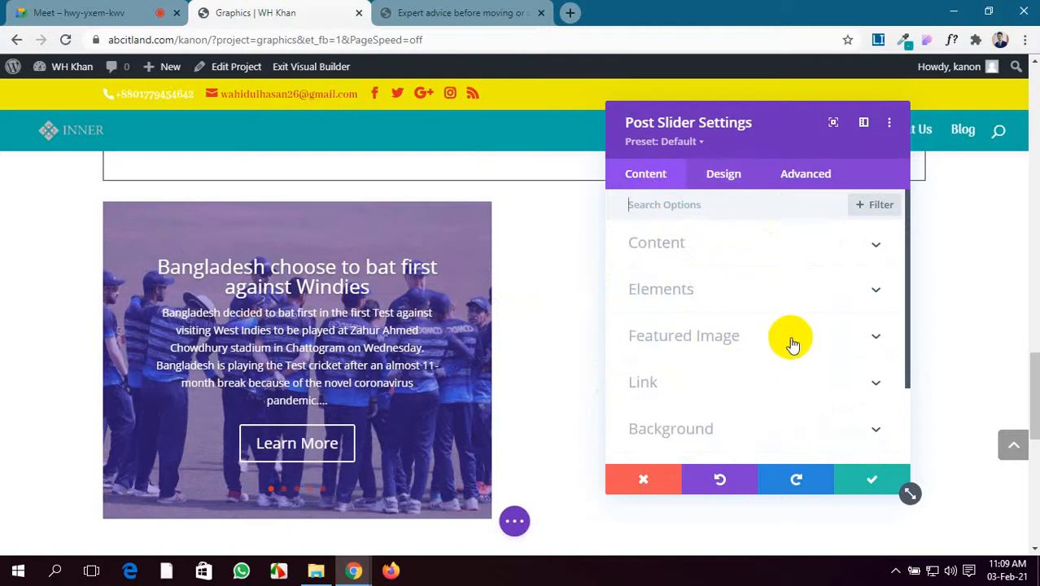
left_click(791, 342)
left_click(750, 331)
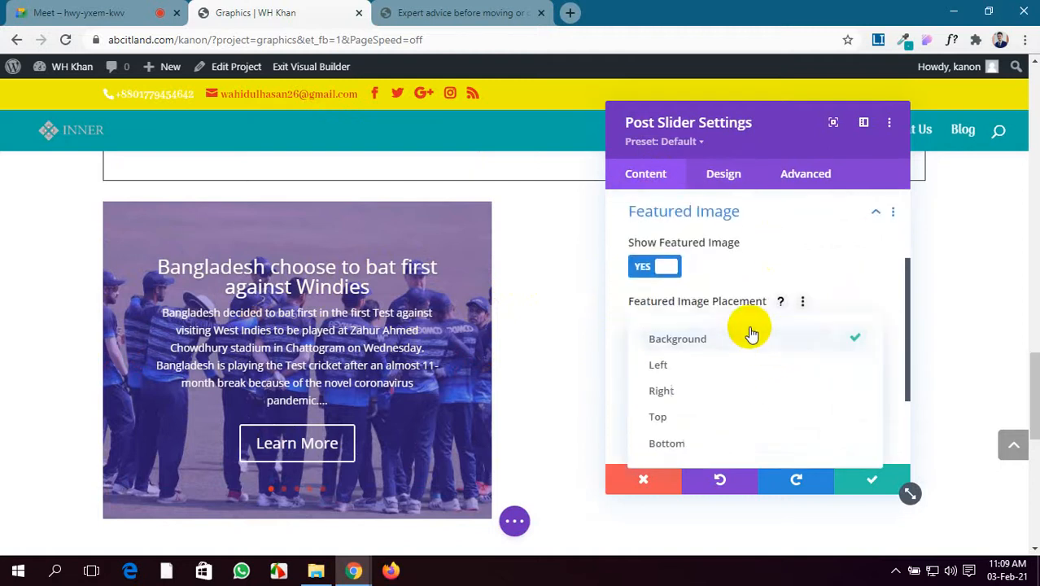
left_click(747, 419)
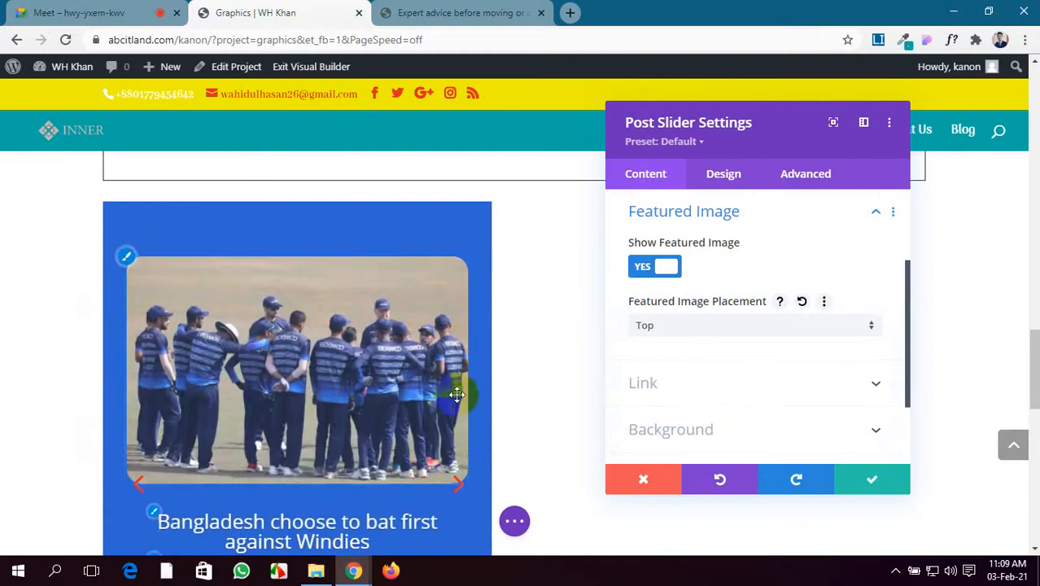
left_click(746, 324)
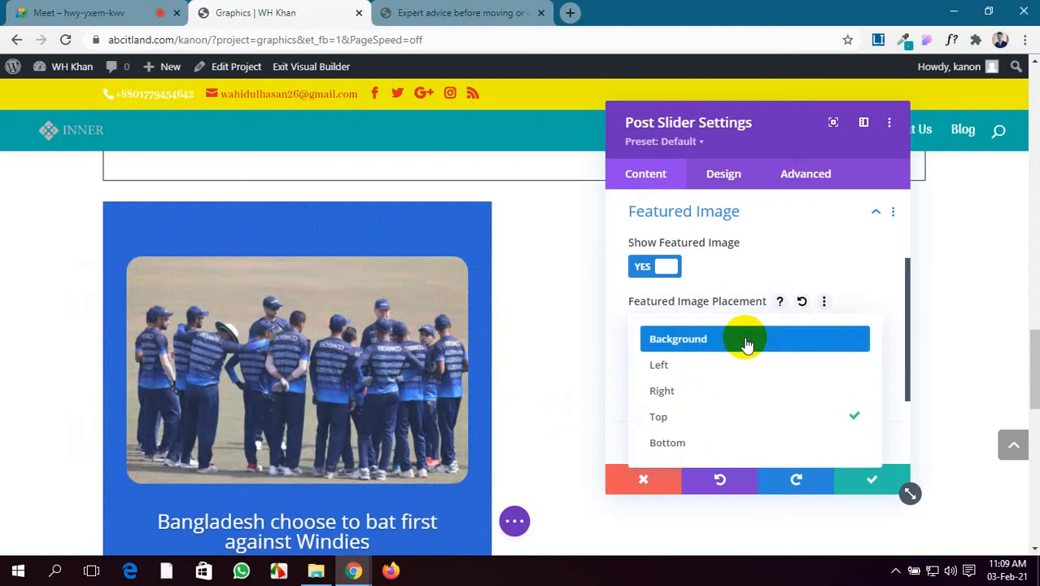
left_click(746, 341)
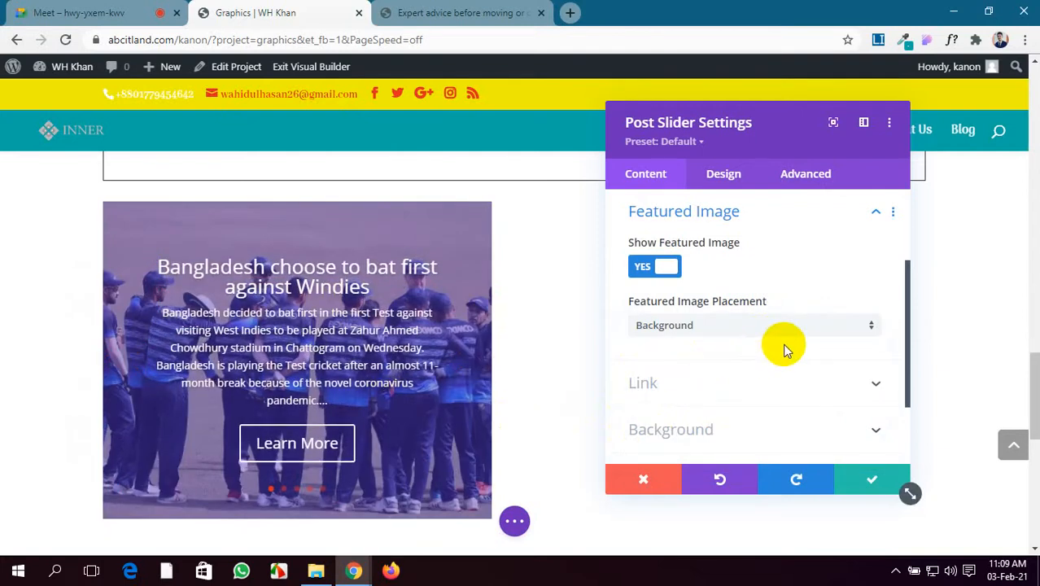
scroll(783, 342, "down", 2)
Step: Try right and justified text alignment on the slider, then leave it centred
left_click(762, 175)
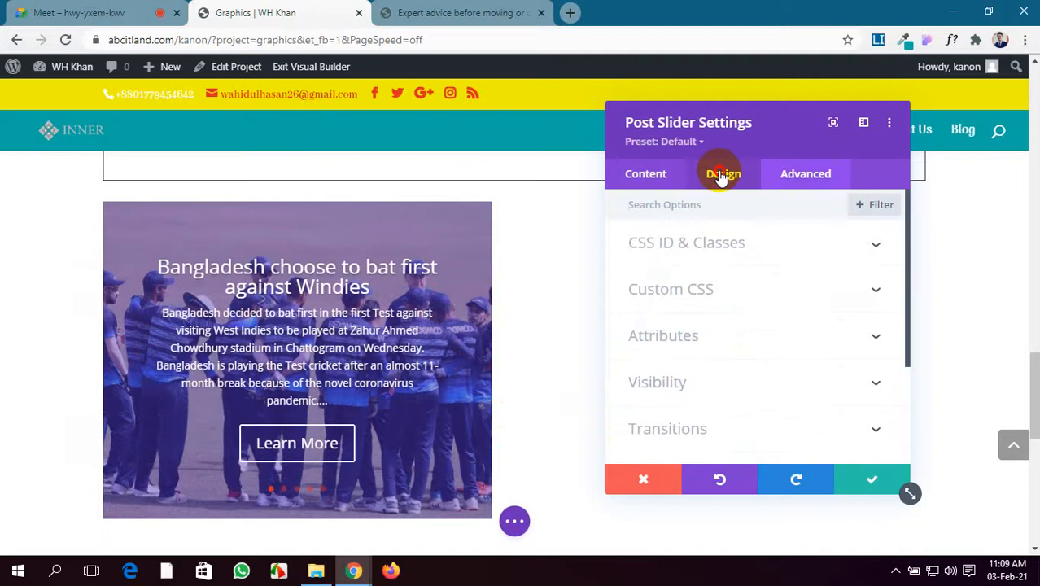
left_click(722, 174)
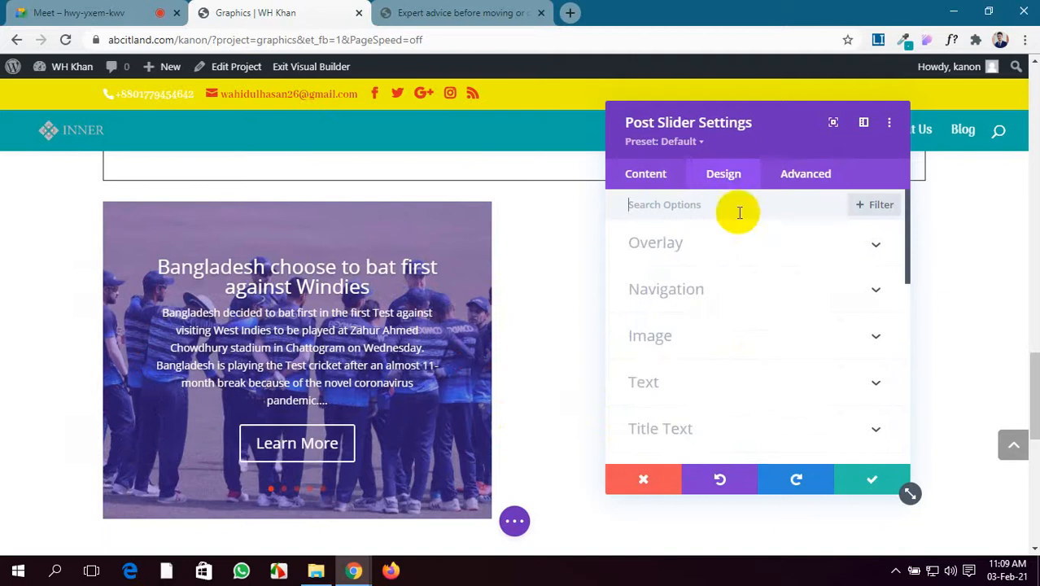
left_click(750, 384)
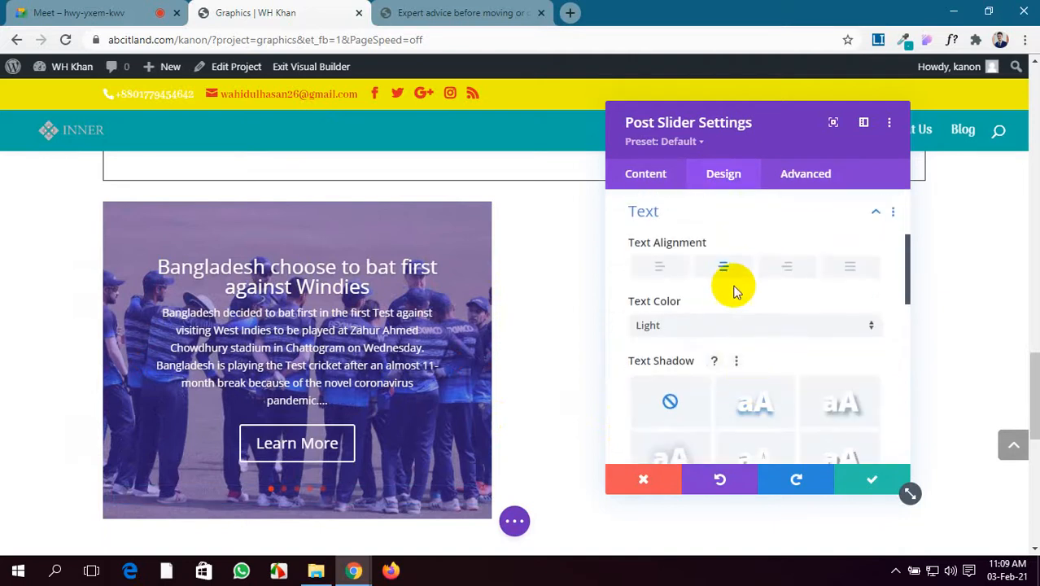
left_click(787, 266)
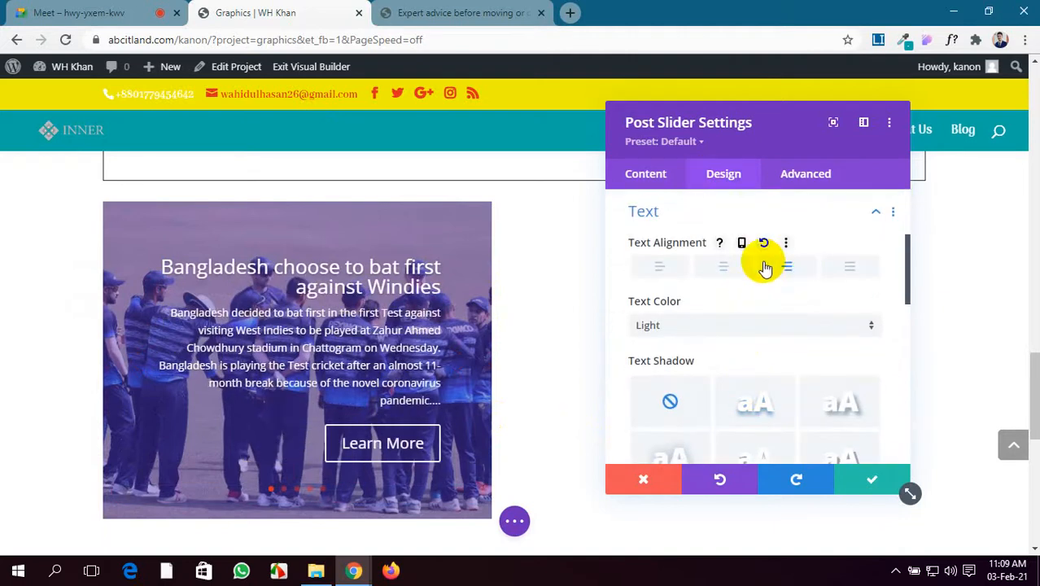
left_click(725, 266)
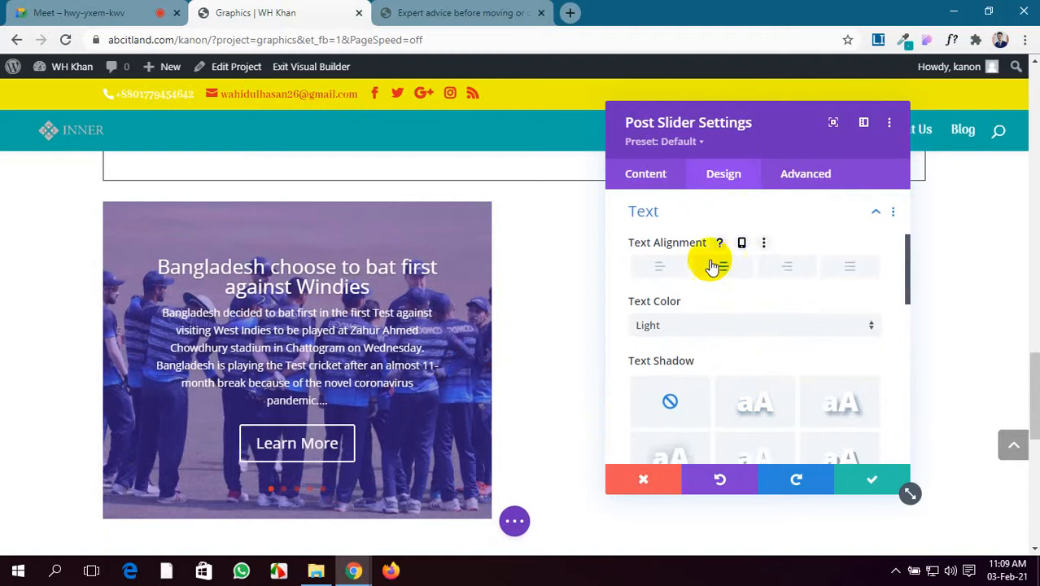
left_click(850, 267)
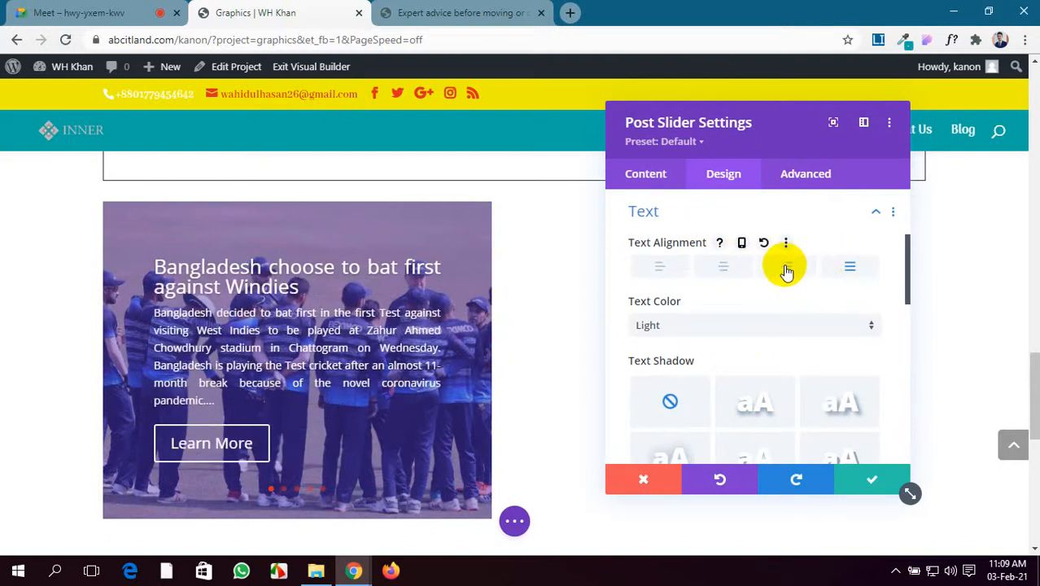
left_click(724, 269)
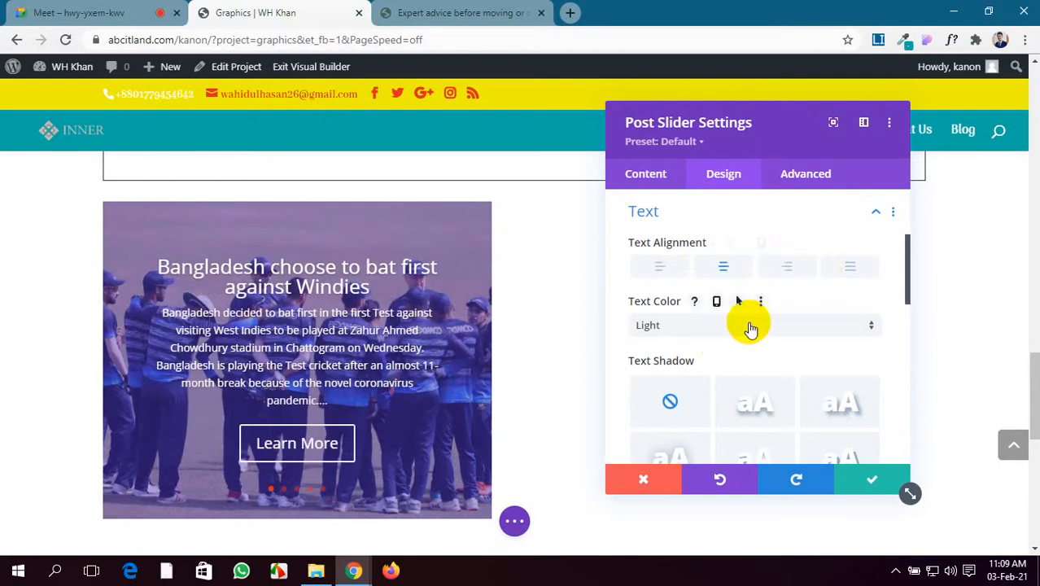
scroll(748, 327, "down", 5)
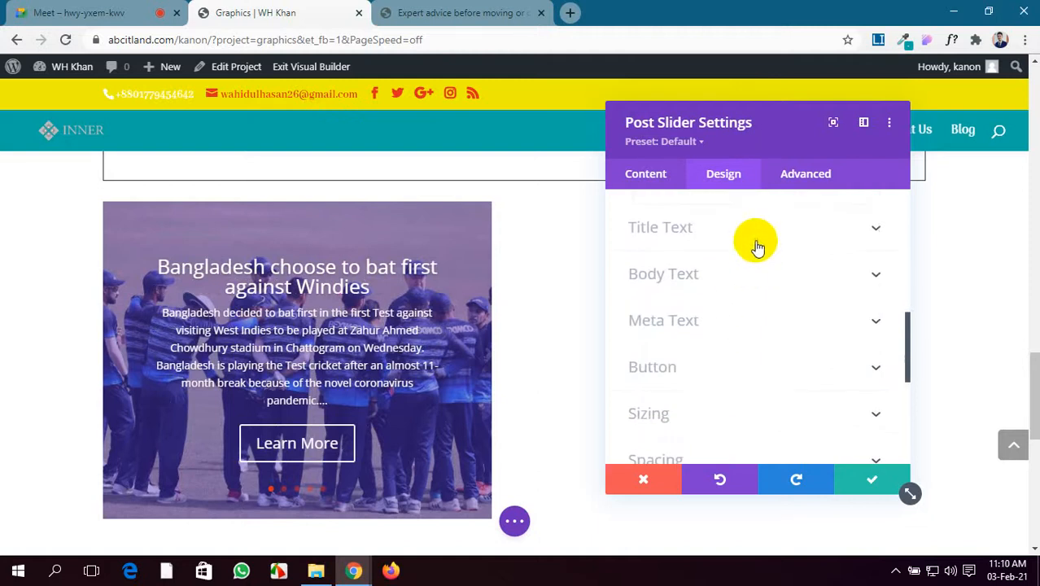
left_click(759, 231)
Step: Colour the slide title text green
scroll(713, 366, "down", 3)
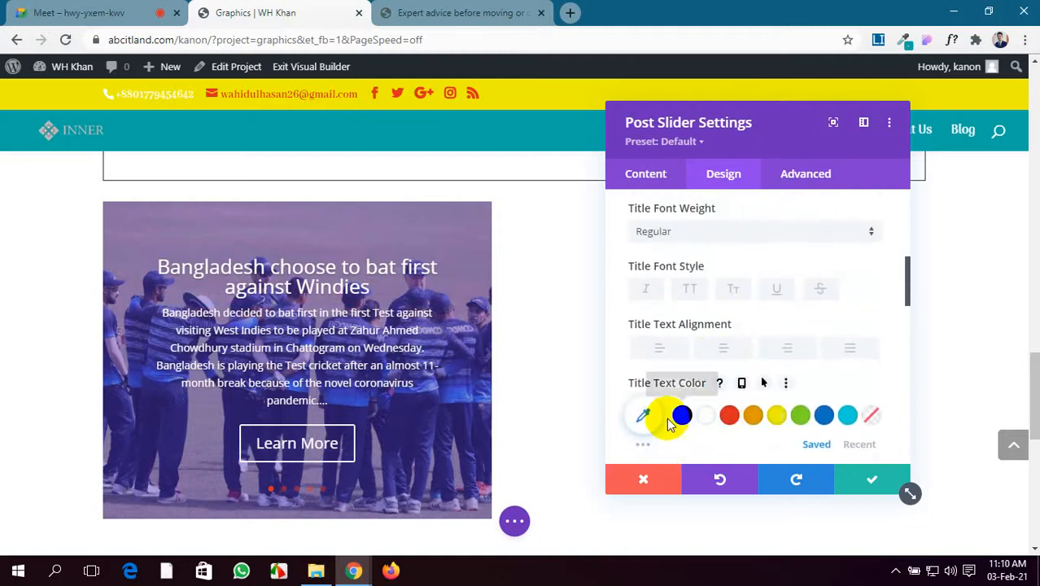
left_click(645, 444)
scroll(817, 349, "down", 2)
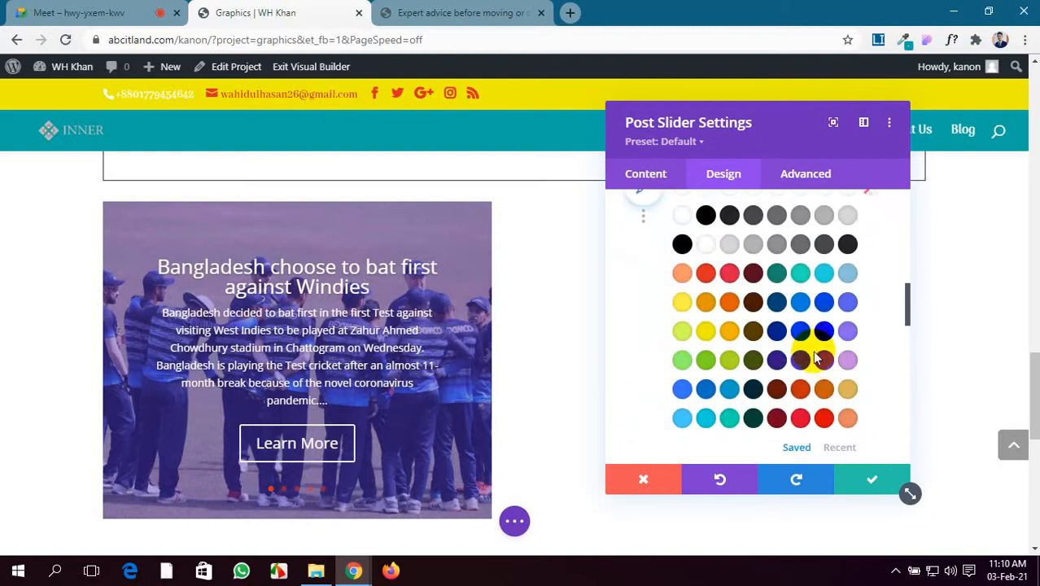
left_click(704, 368)
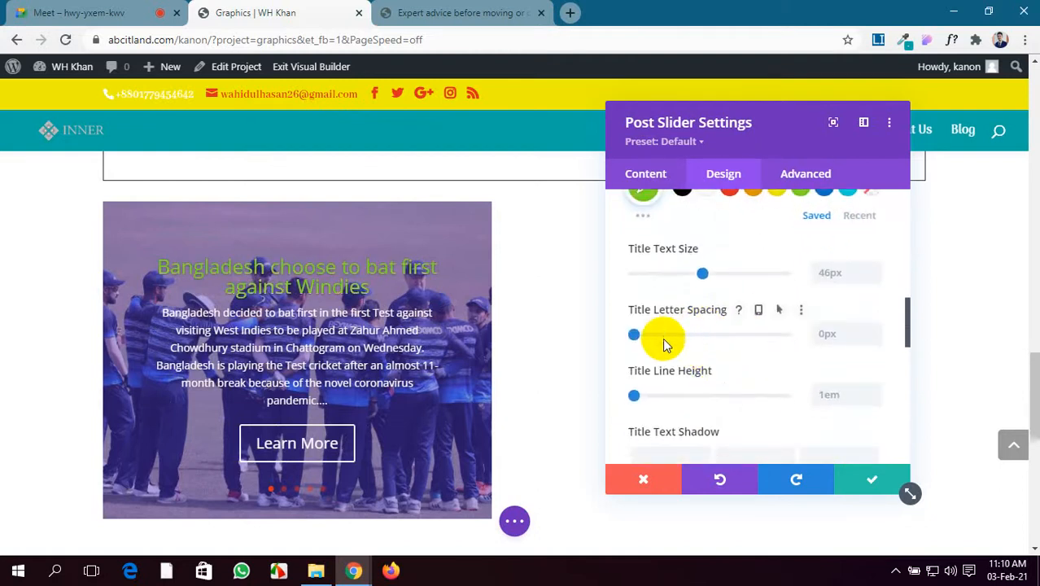
scroll(661, 340, "down", 3)
scroll(663, 350, "down", 3)
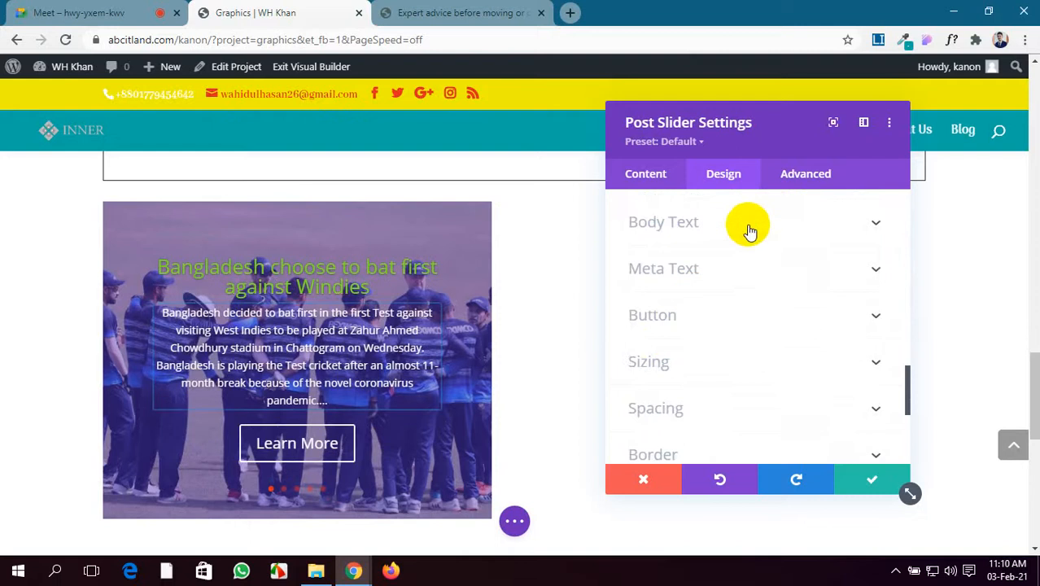
Step: Set the slide body text to white #FFFFFF after trying orange, black and dark red
left_click(750, 231)
scroll(721, 319, "down", 3)
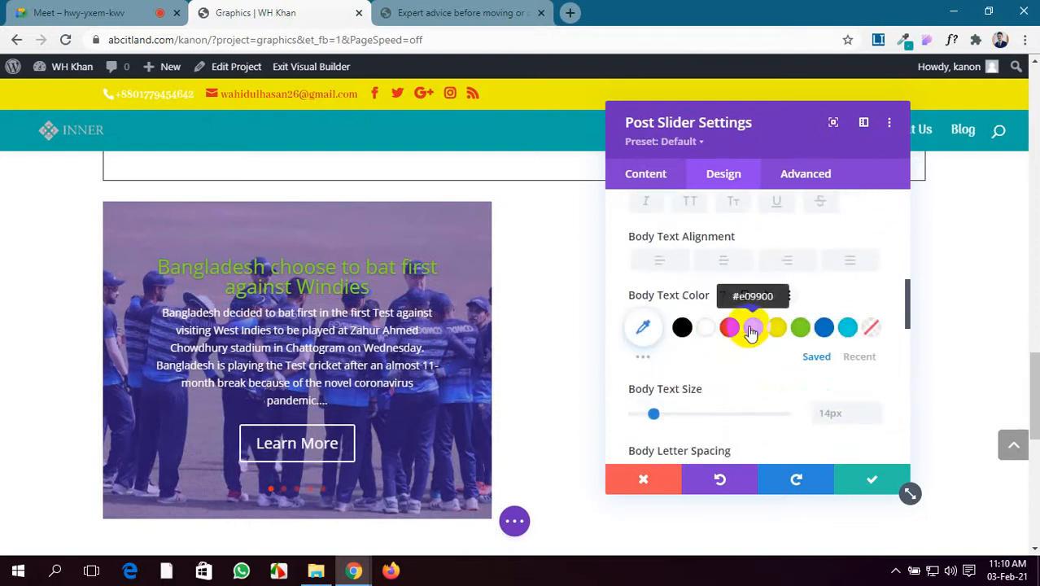
left_click(750, 329)
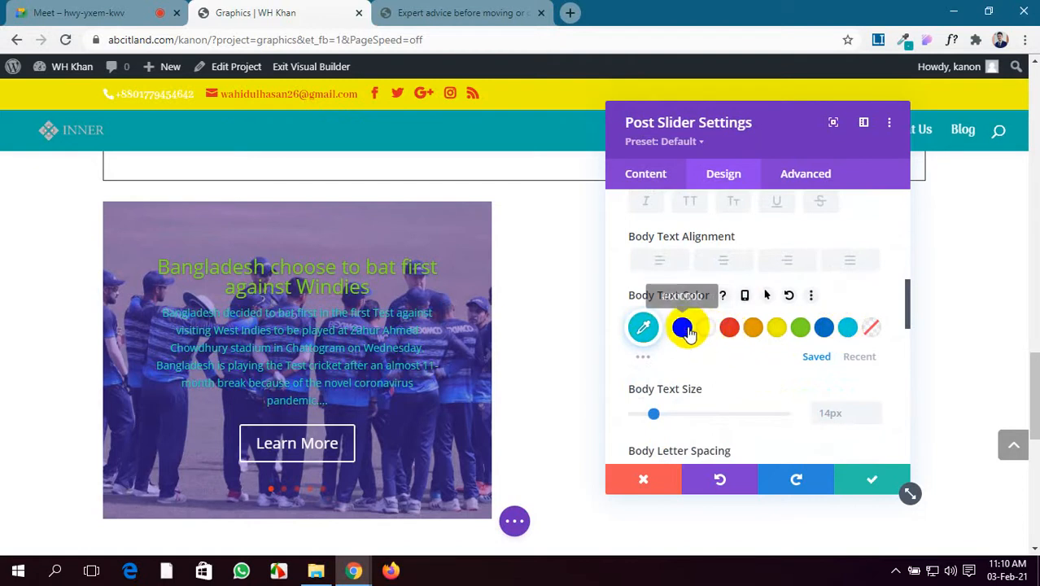
left_click(688, 333)
left_click(643, 356)
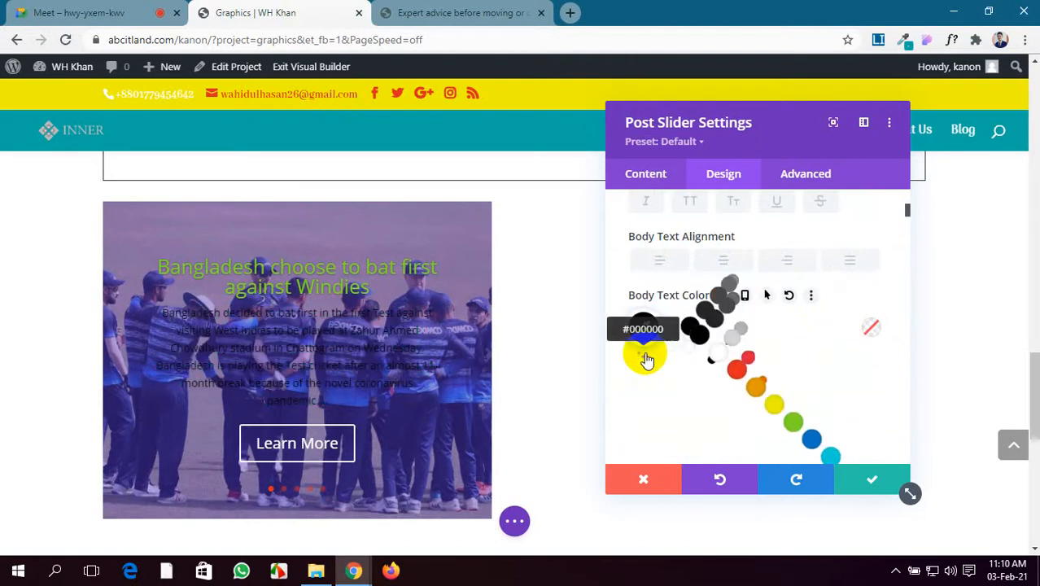
left_click(750, 416)
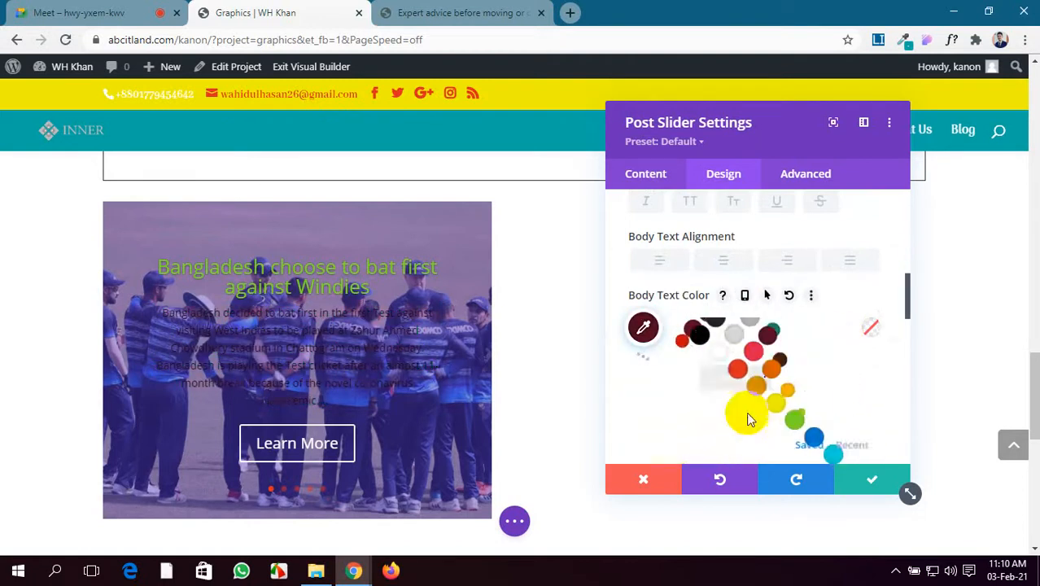
left_click(644, 359)
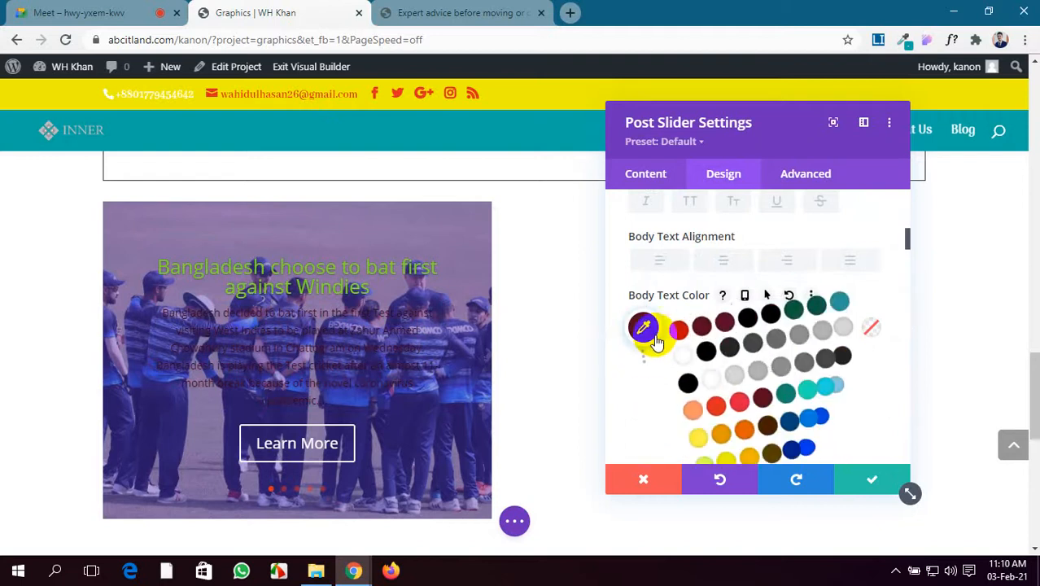
scroll(646, 331, "down", 3)
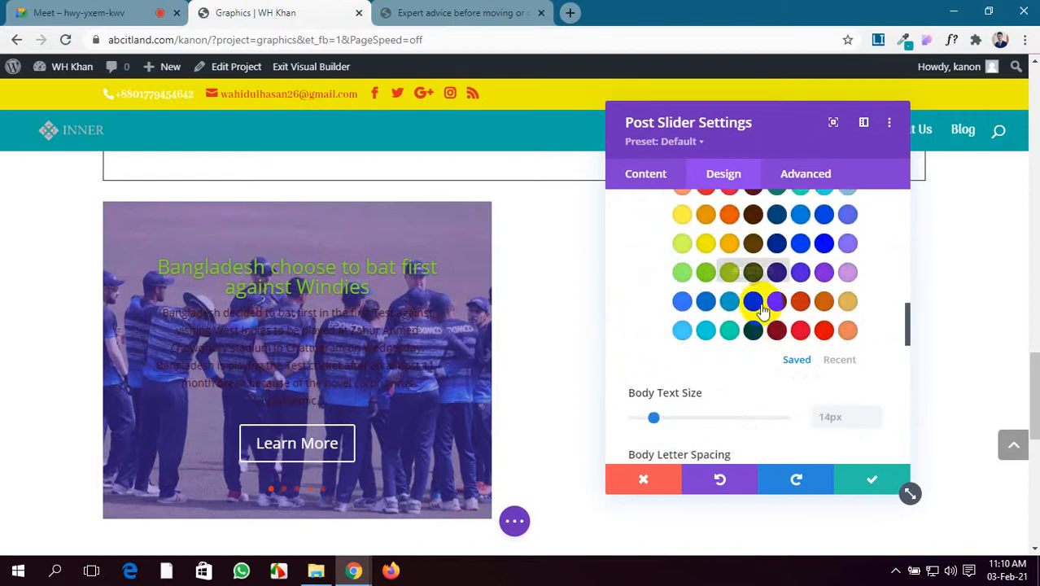
scroll(757, 301, "up", 3)
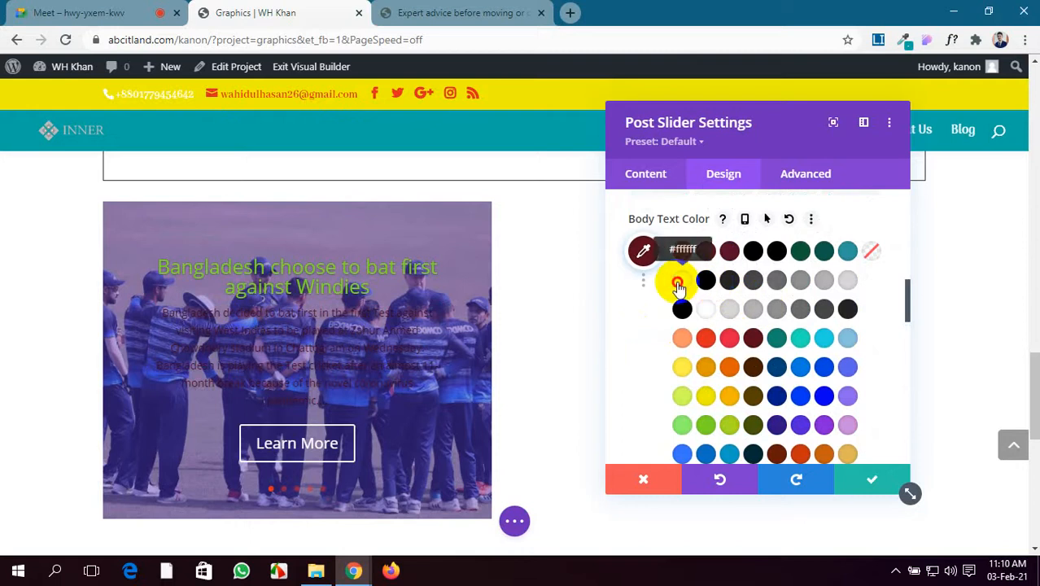
left_click(680, 280)
scroll(651, 283, "down", 2)
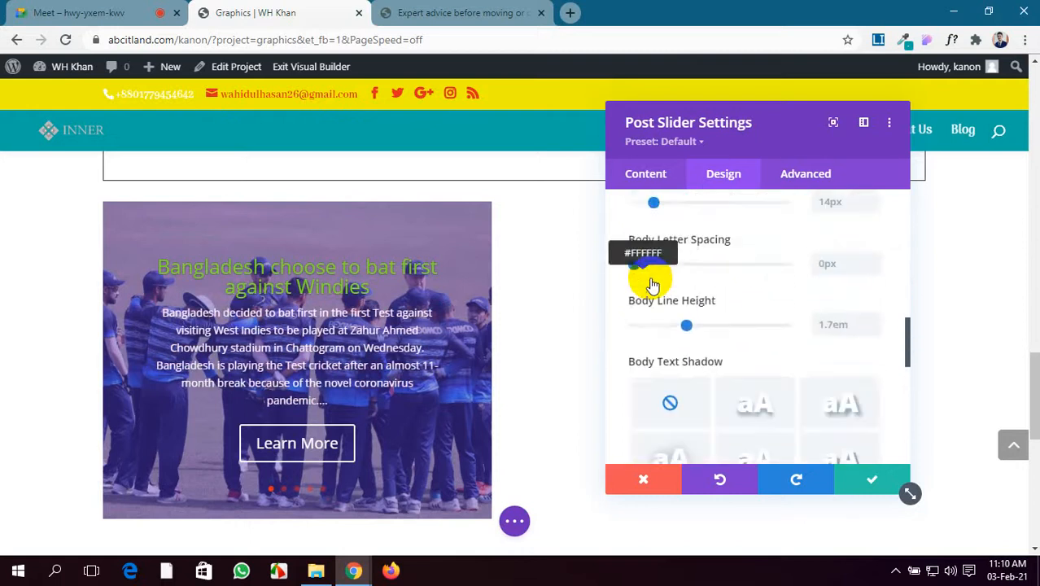
scroll(643, 387, "down", 3)
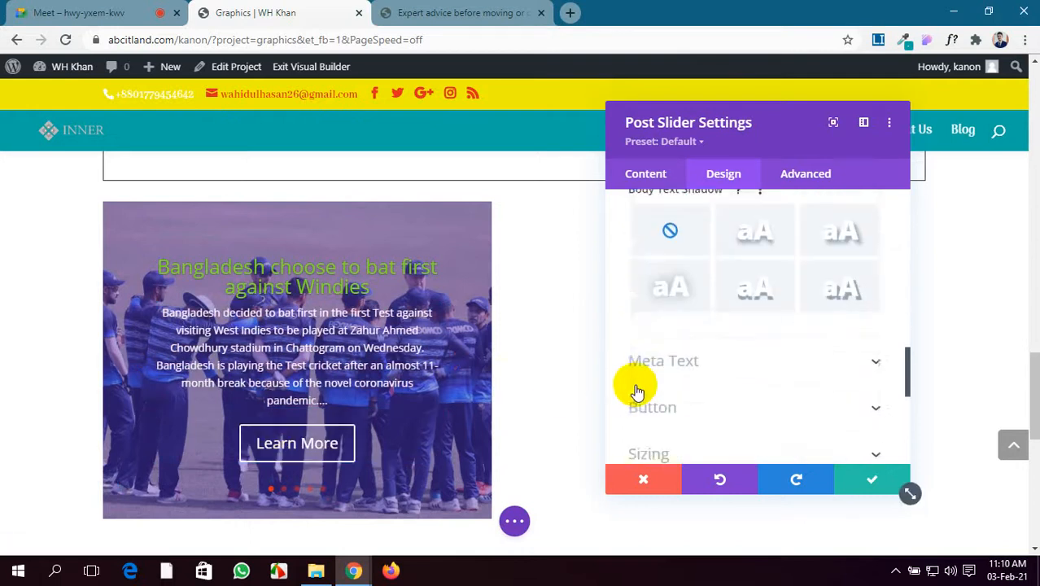
scroll(713, 350, "down", 1)
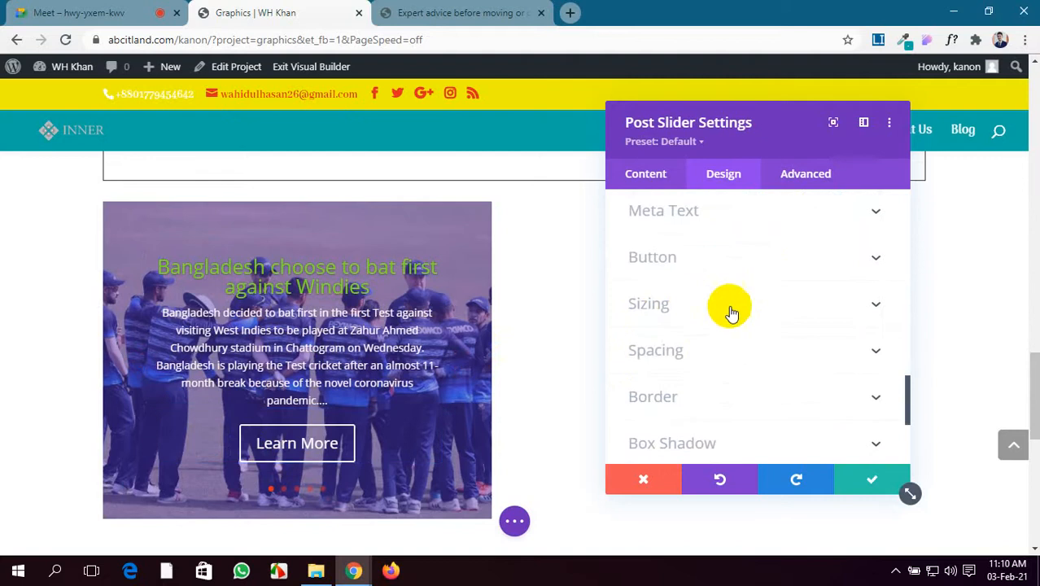
left_click(778, 259)
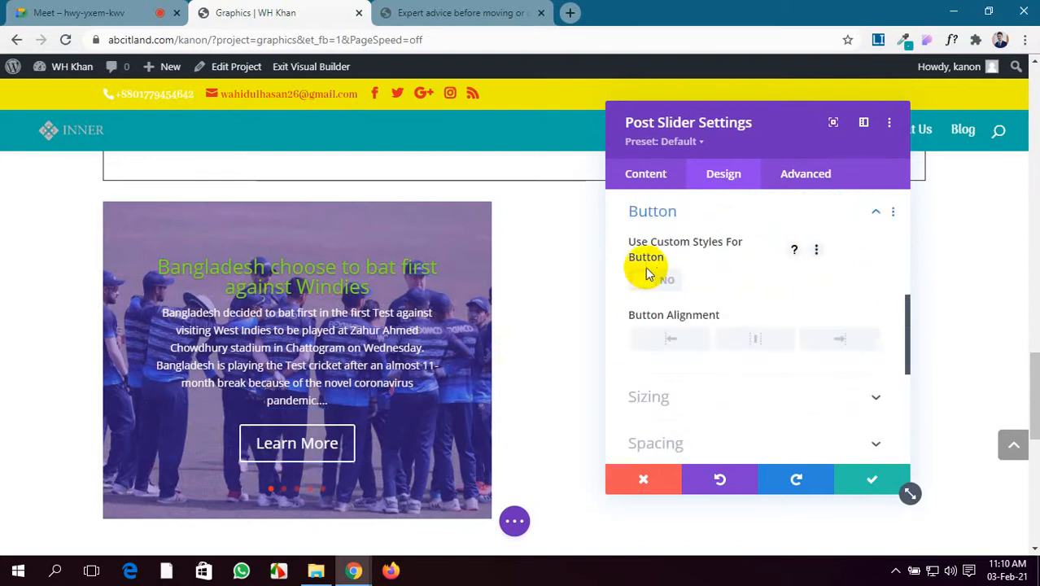
Step: Enable custom button styles and give the Learn More button an orange #e09900 background
left_click(646, 282)
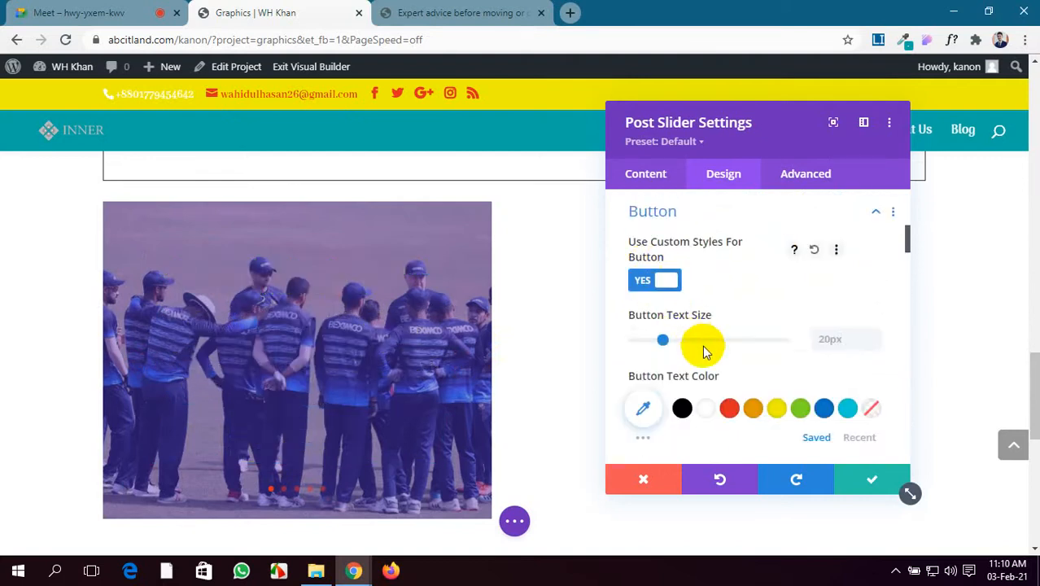
scroll(704, 348, "down", 2)
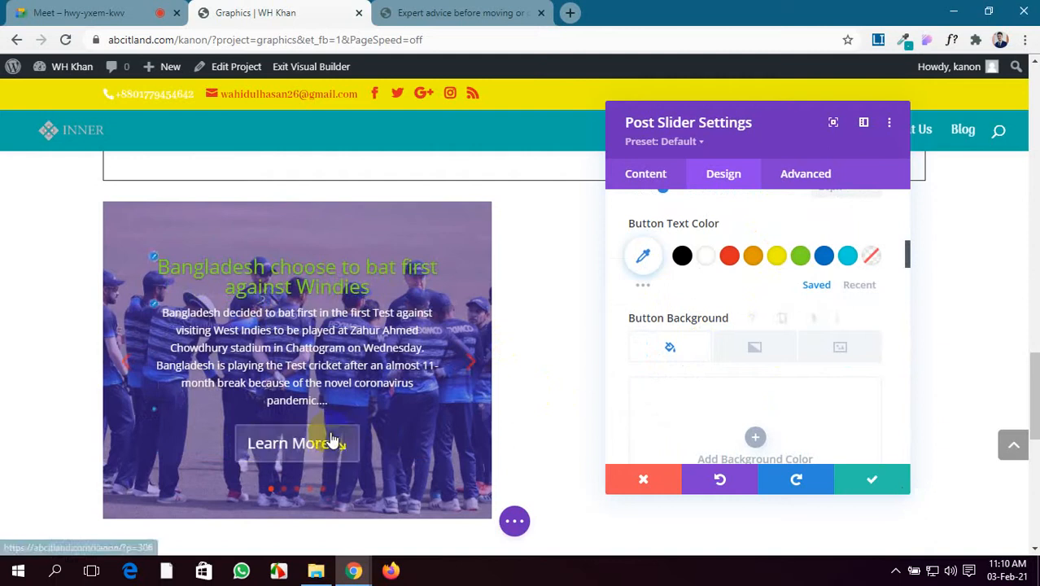
scroll(655, 360, "up", 1)
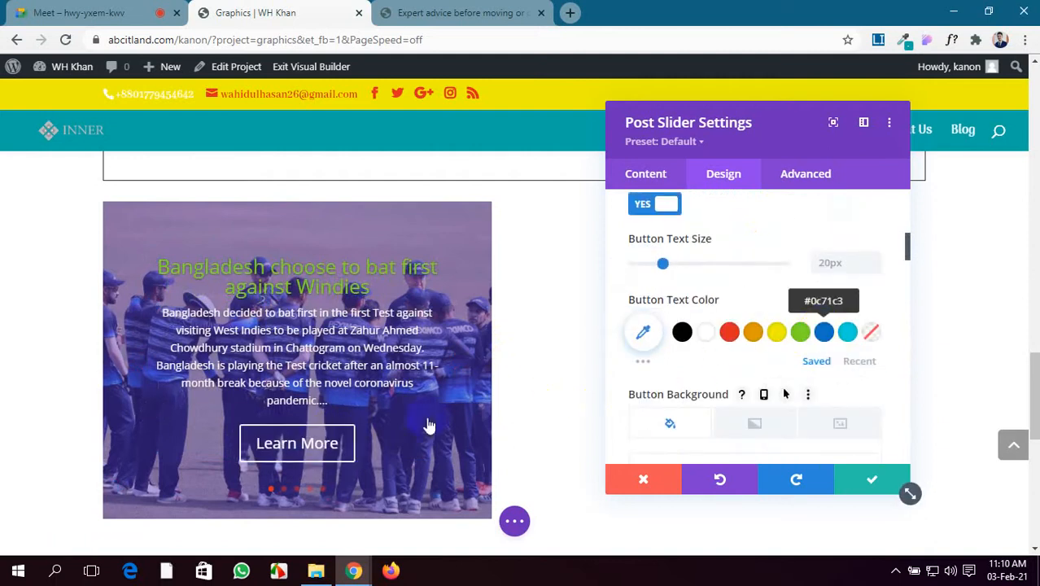
scroll(771, 388, "down", 1)
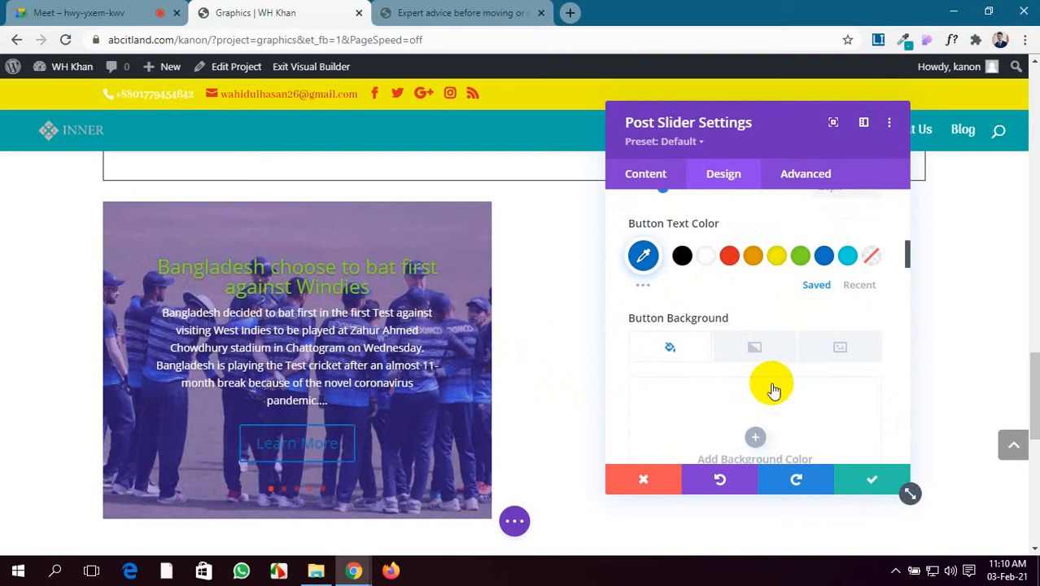
scroll(770, 389, "down", 1)
left_click(755, 358)
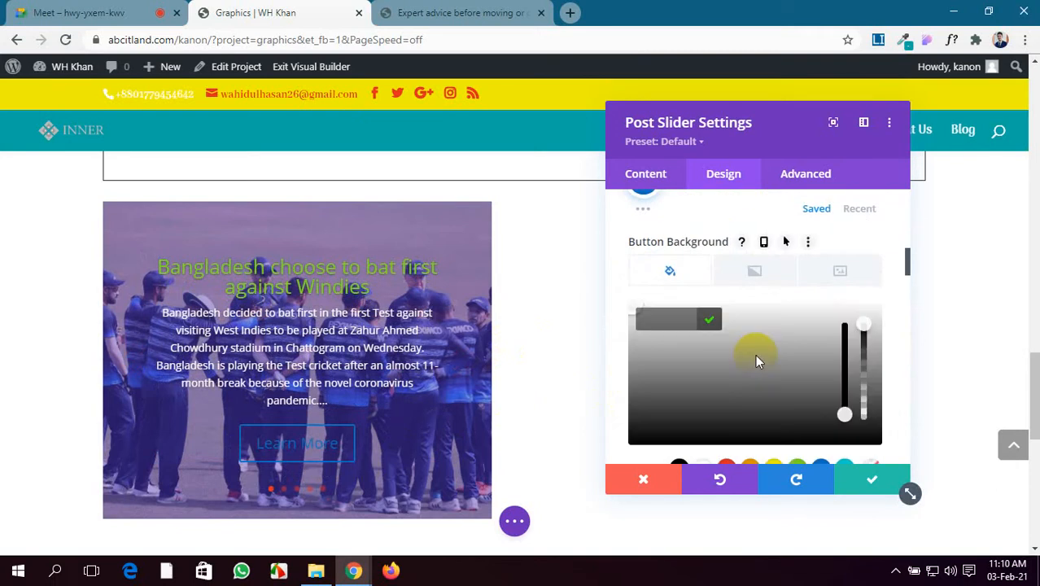
scroll(755, 356, "down", 2)
left_click(639, 322)
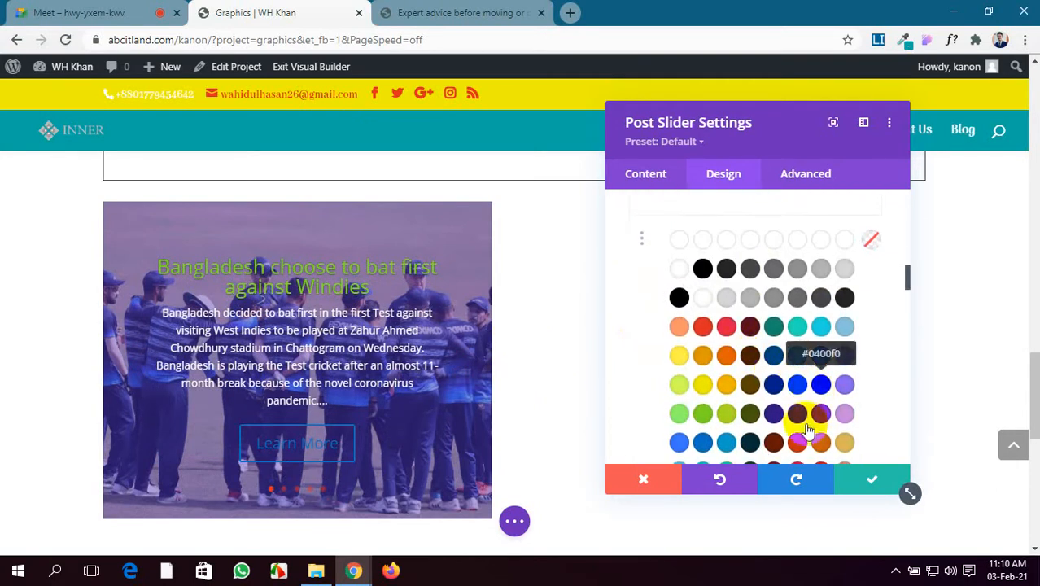
scroll(814, 415, "down", 1)
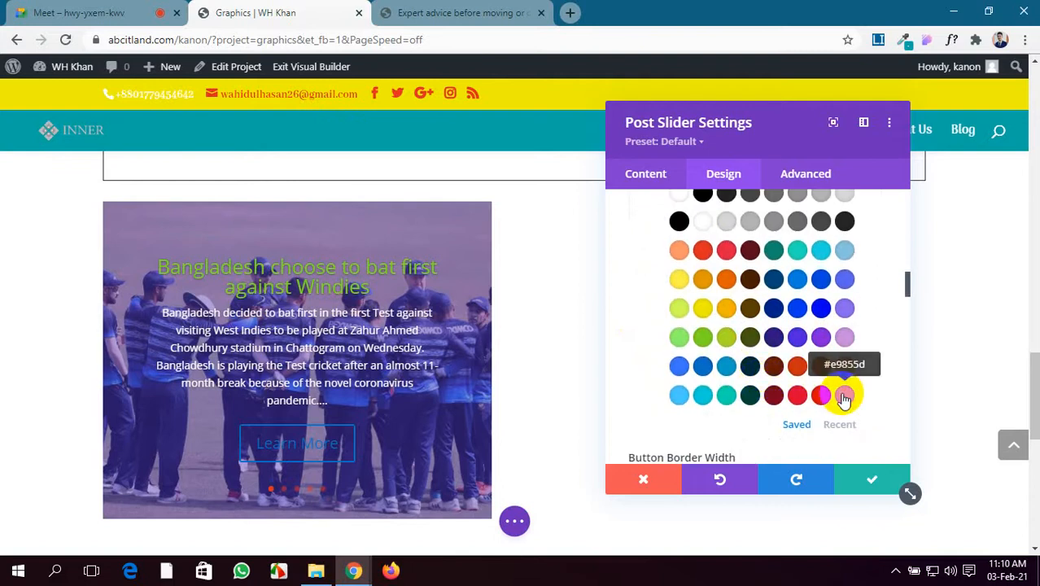
left_click(843, 397)
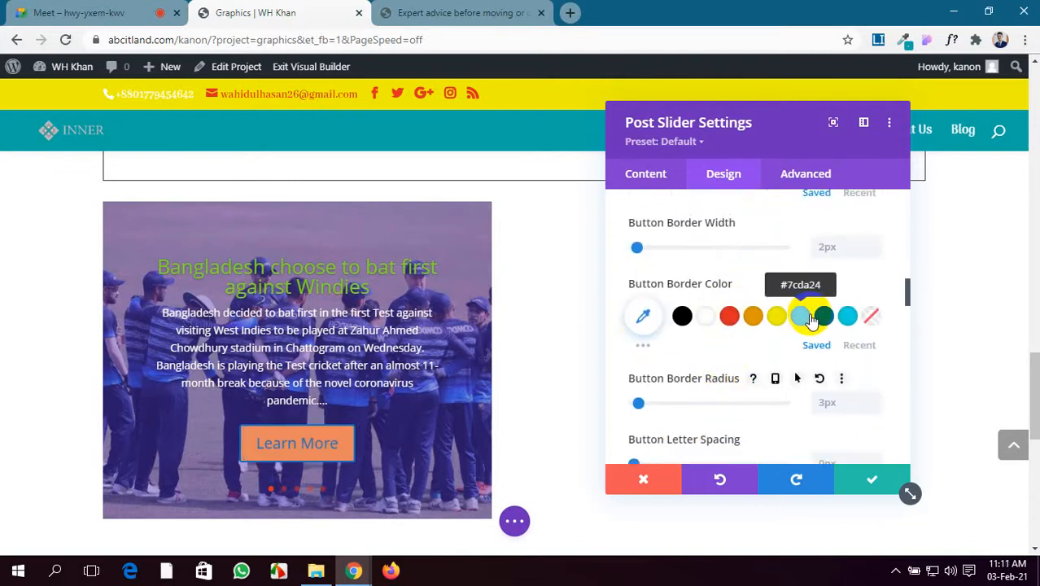
scroll(713, 283, "up", 1)
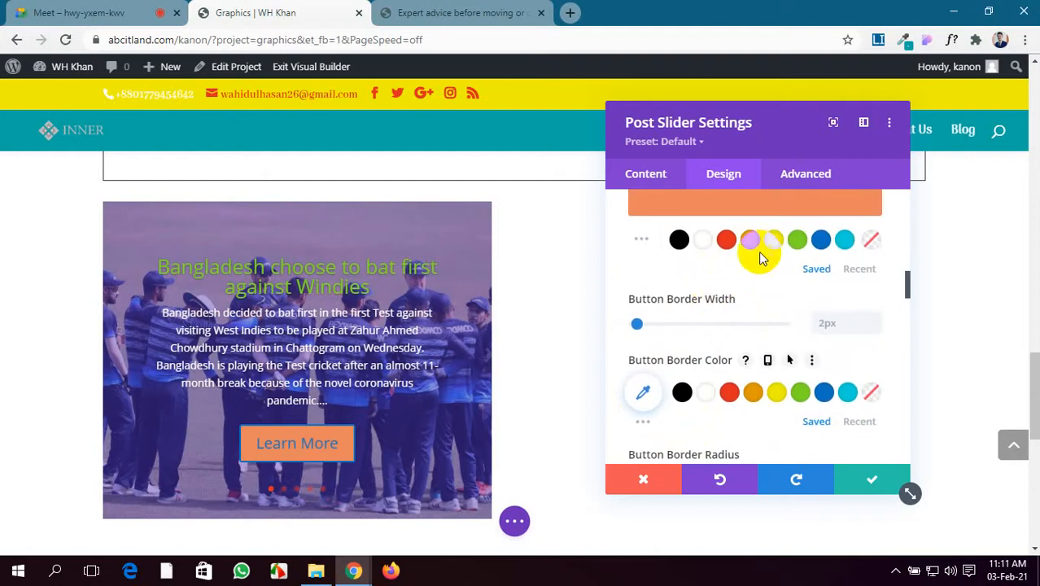
left_click(703, 242)
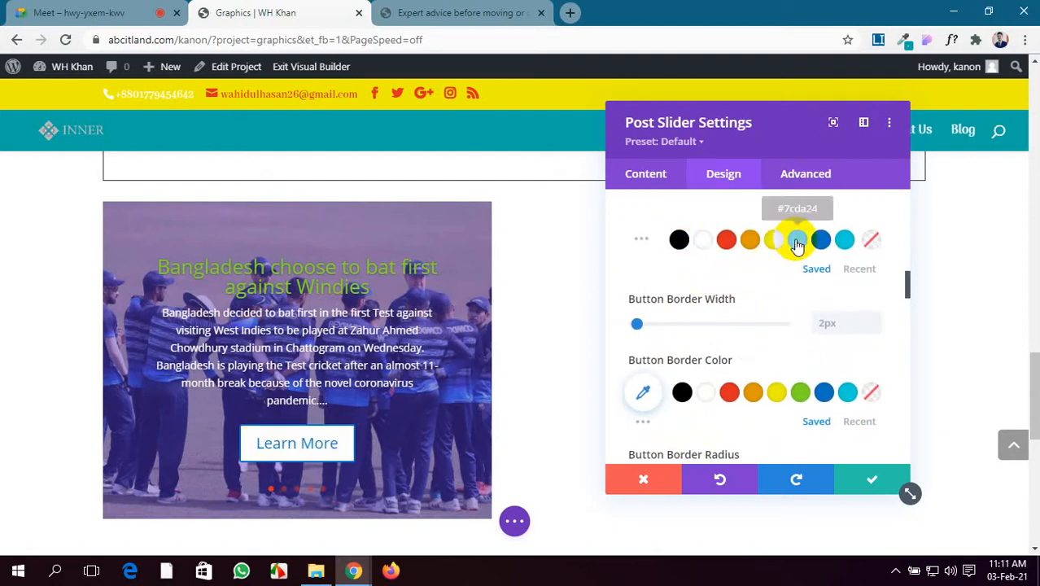
left_click(751, 241)
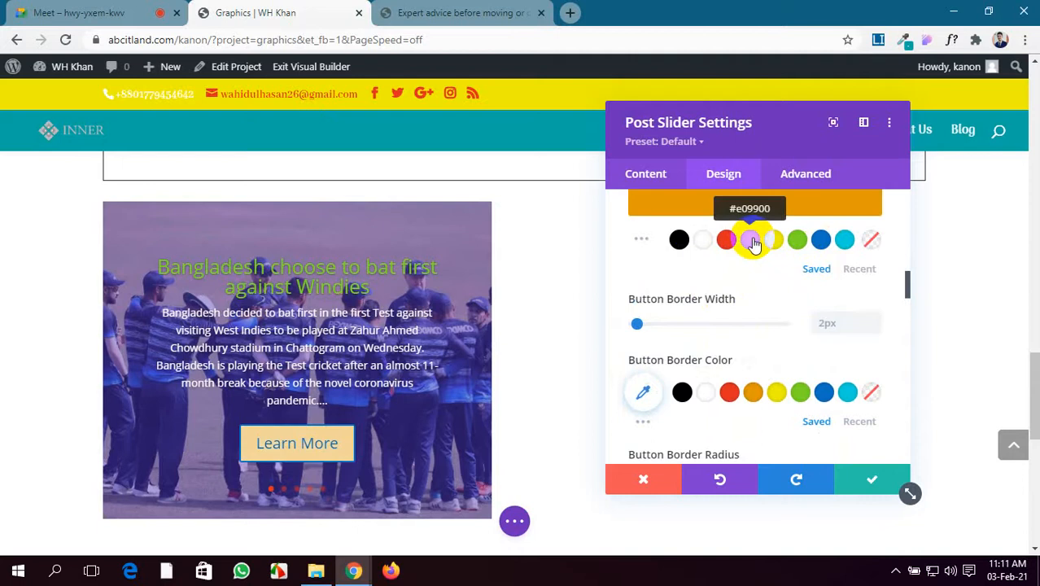
Step: Make the button text white, turn off its icon and save the slider settings
scroll(714, 336, "up", 4)
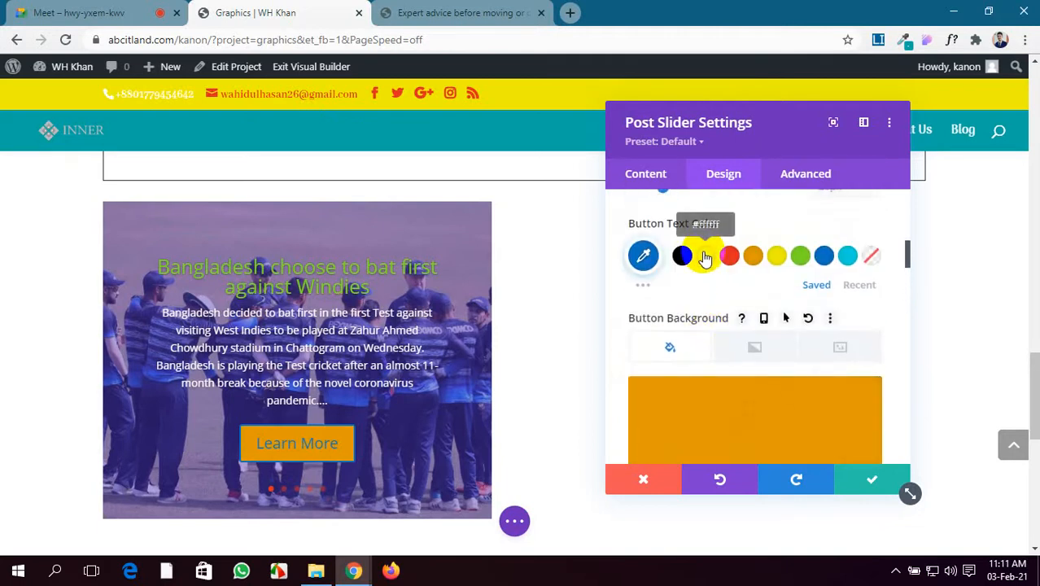
left_click(705, 257)
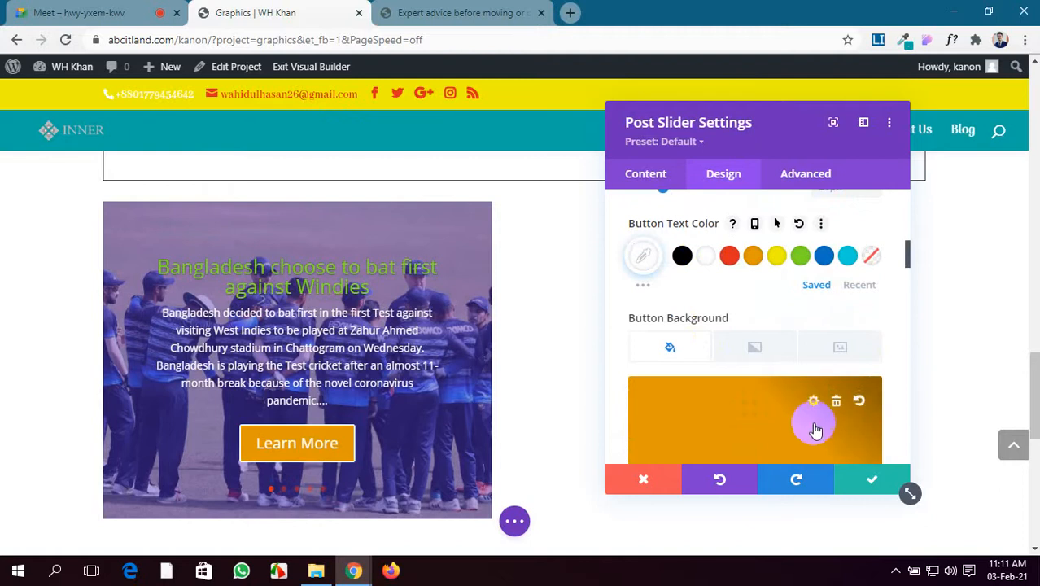
scroll(886, 358, "down", 1)
scroll(884, 358, "down", 5)
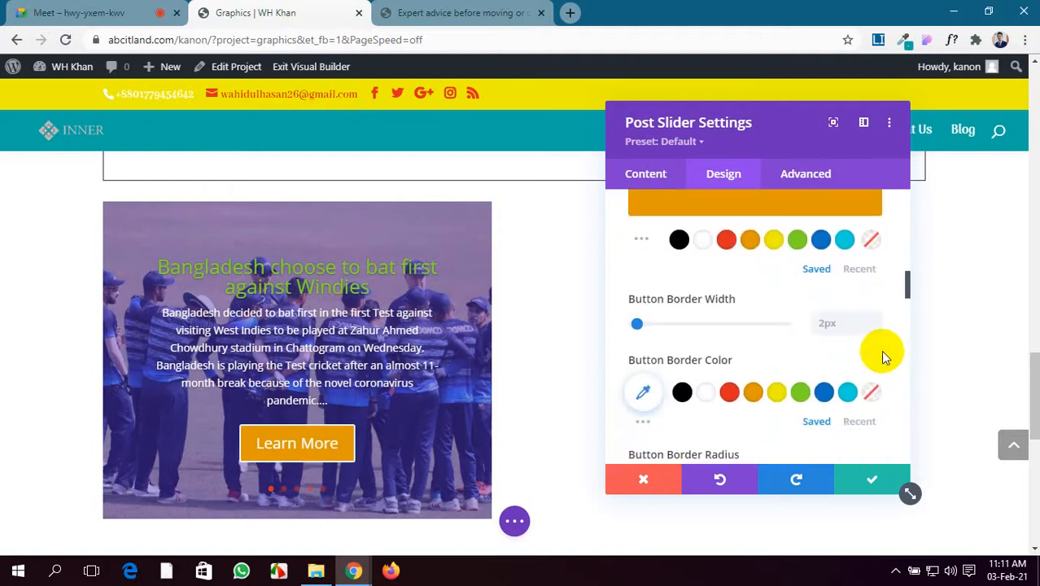
scroll(882, 355, "down", 4)
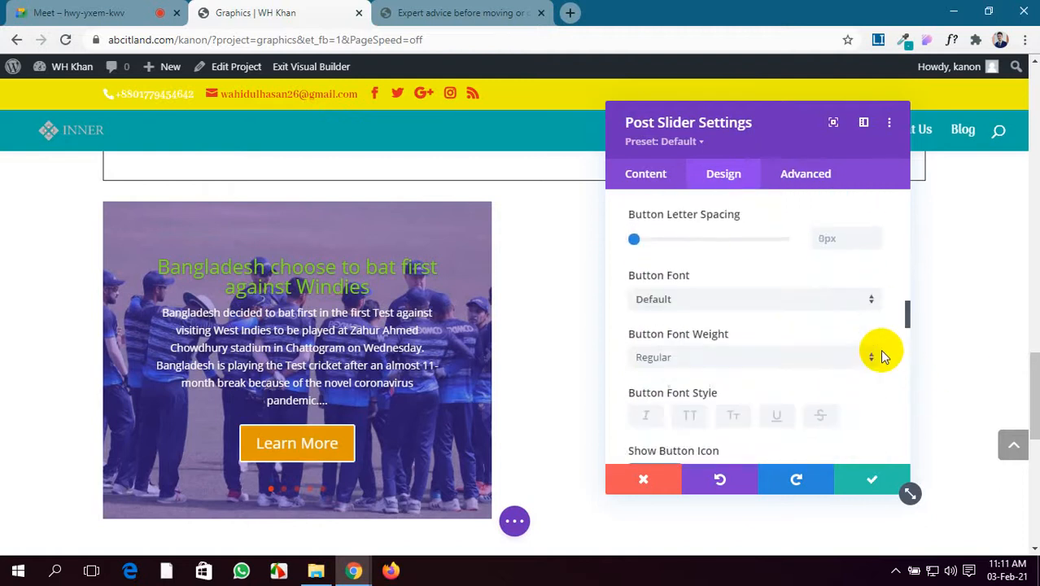
scroll(880, 356, "down", 1)
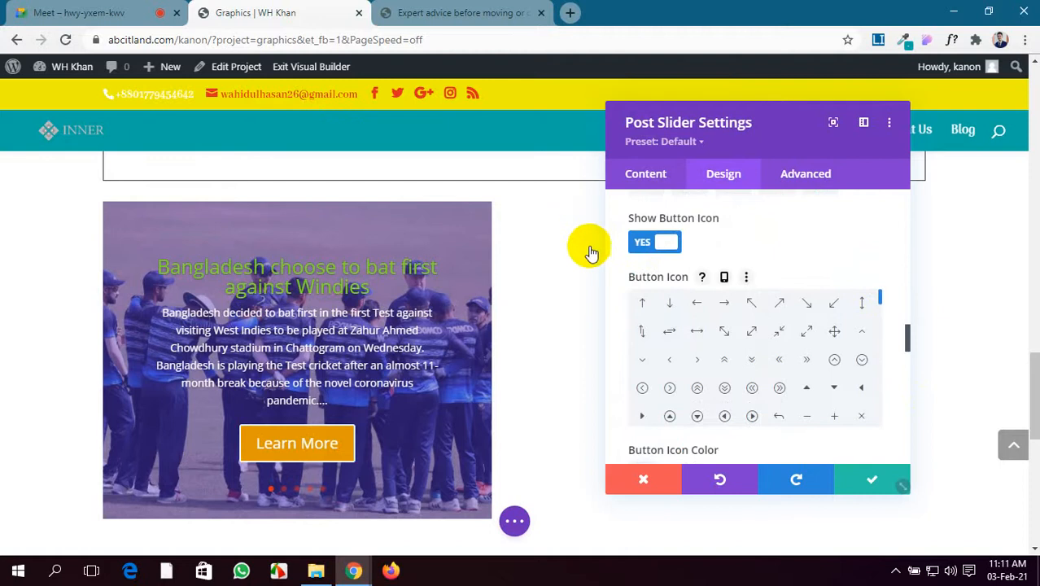
left_click(667, 243)
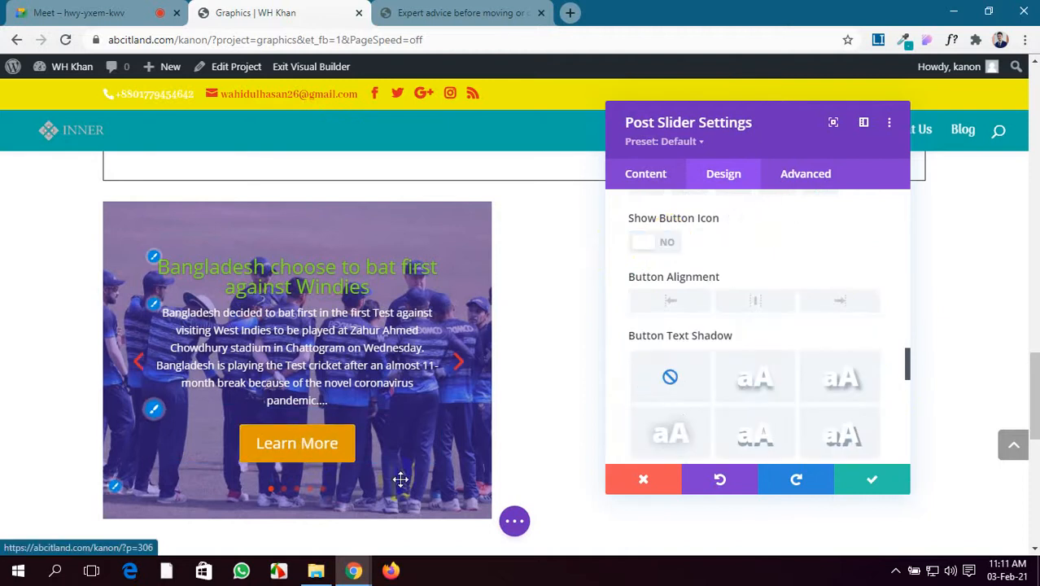
left_click(874, 490)
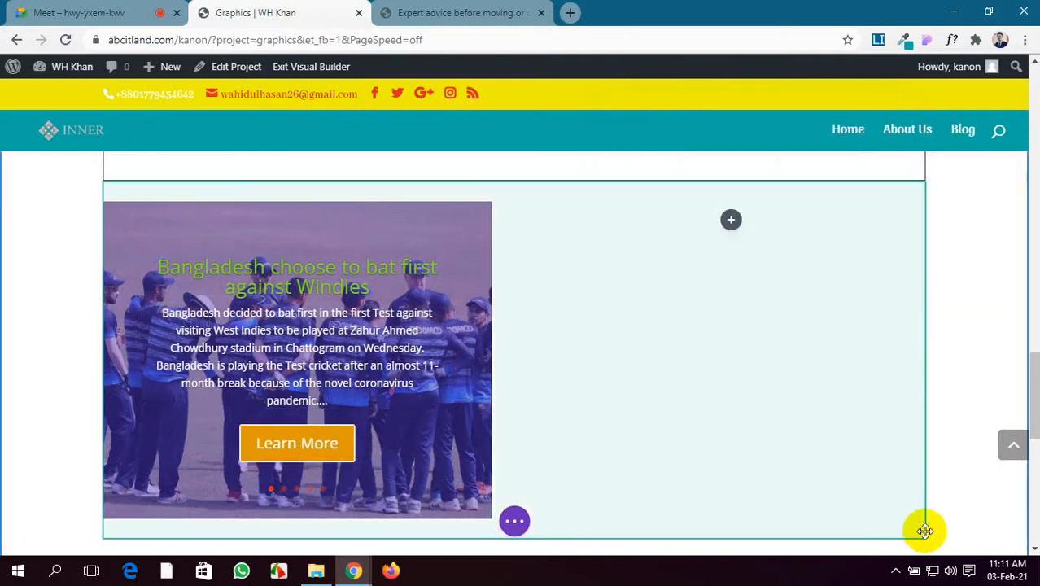
Step: Expand the page settings bar, then switch to the Expert advice post
scroll(657, 444, "down", 2)
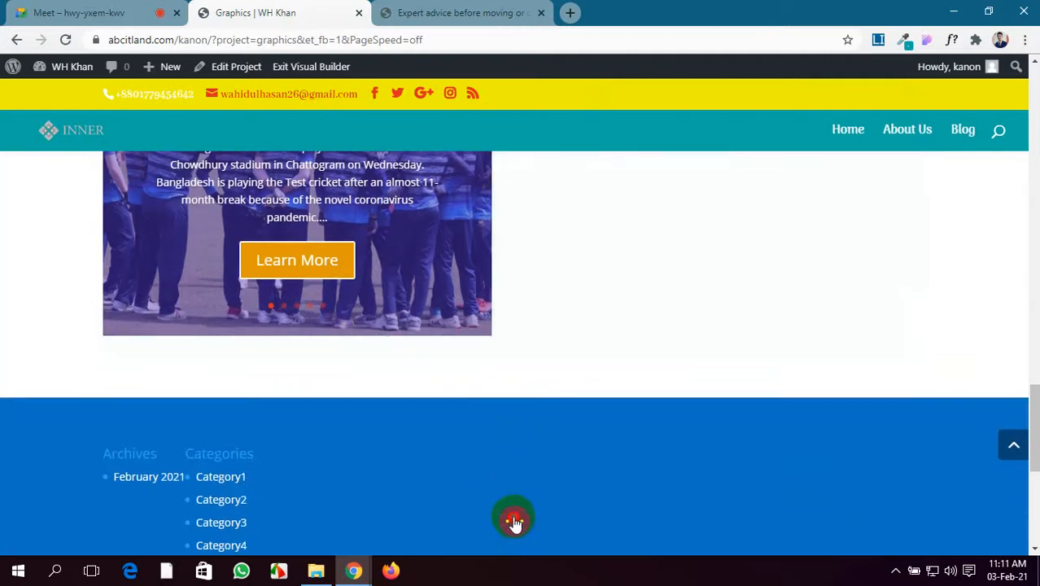
left_click(514, 522)
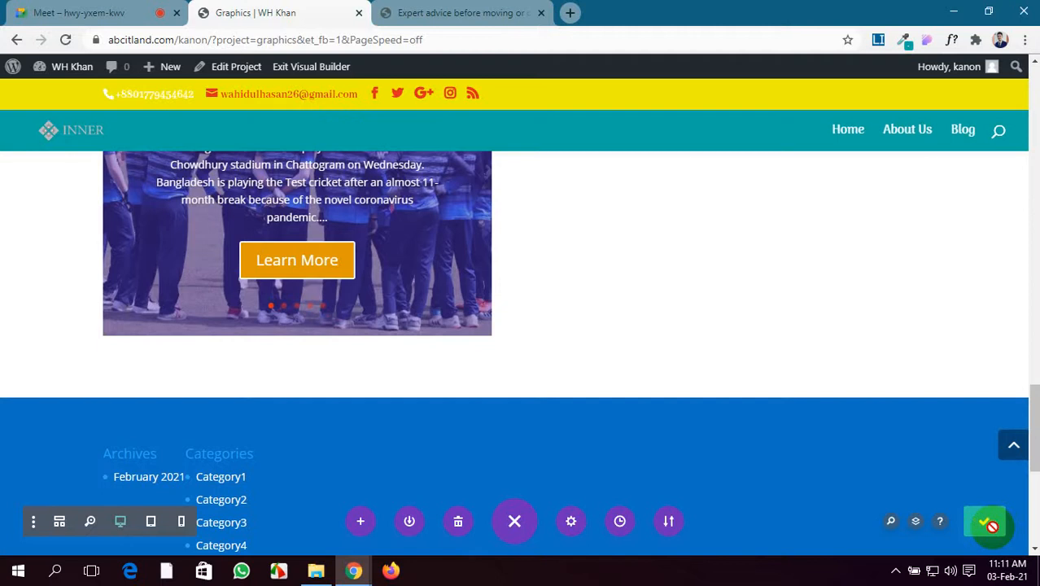
left_click(388, 8)
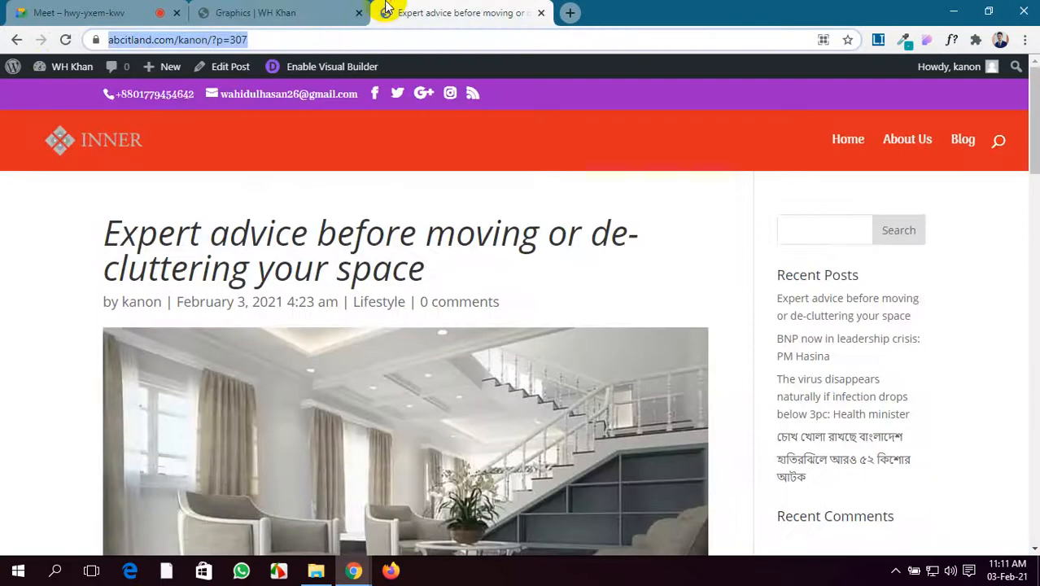
Step: Reload the Expert advice post to see its yellow and teal header, then check the Graphics project gallery
left_click(65, 39)
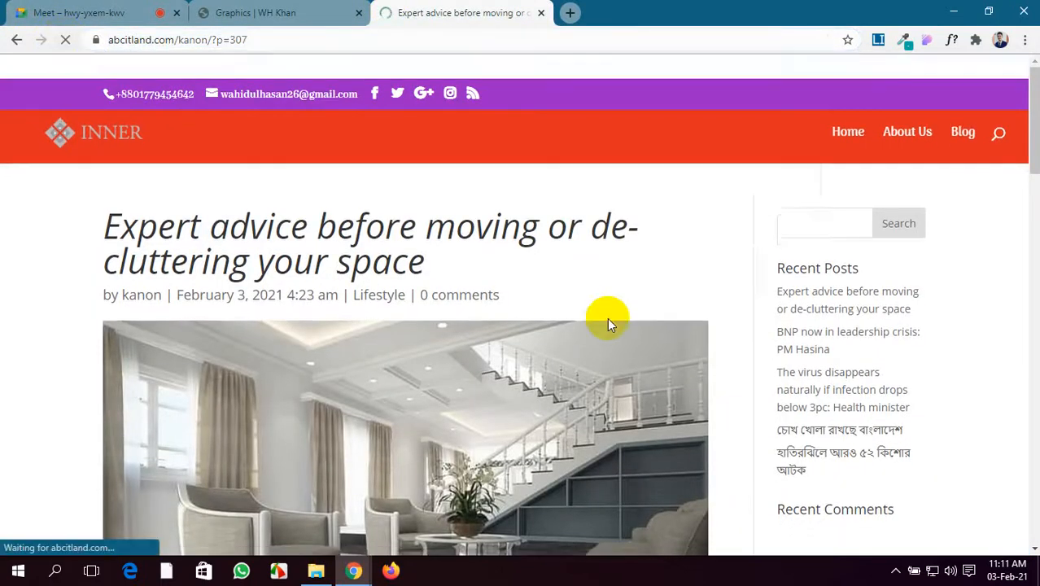
scroll(607, 317, "down", 4)
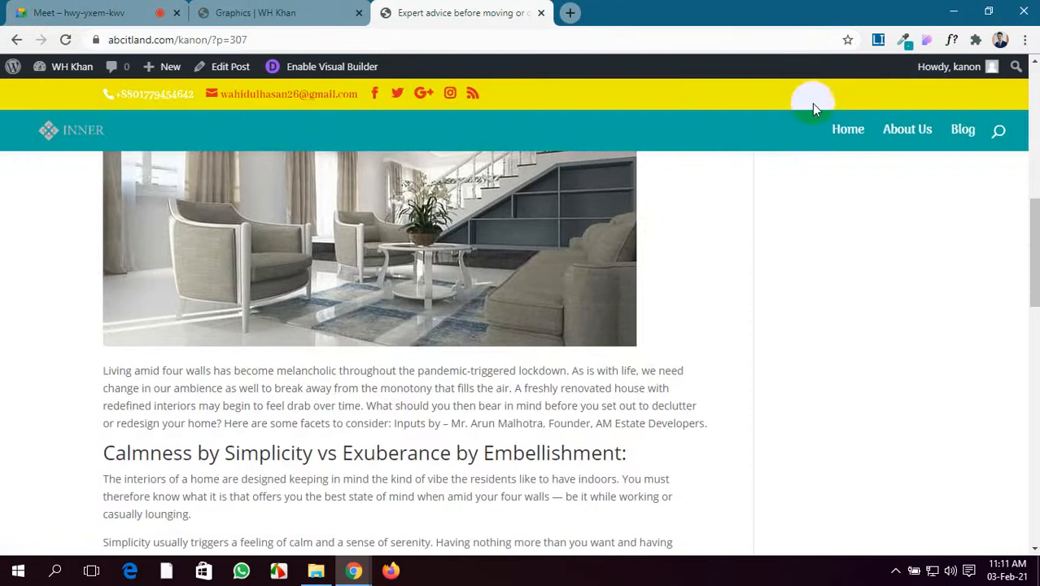
left_click(248, 12)
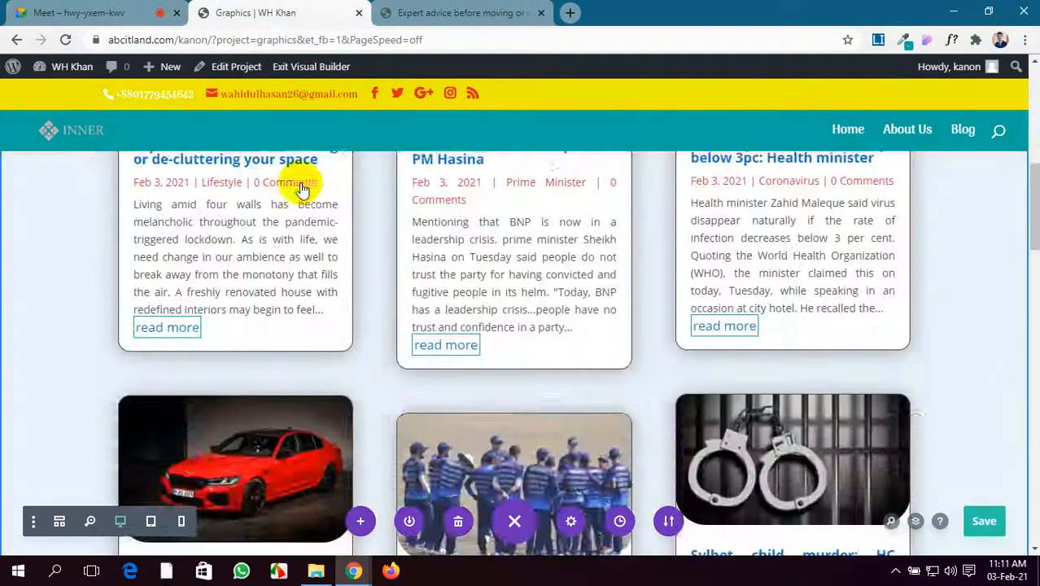
scroll(303, 188, "down", 8)
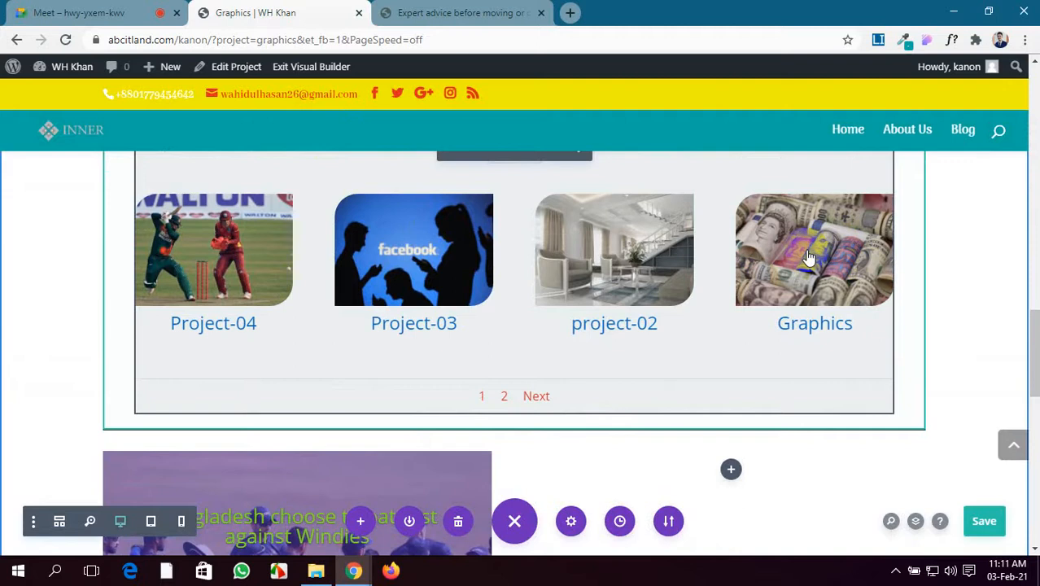
scroll(636, 261, "up", 2)
scroll(643, 257, "down", 1)
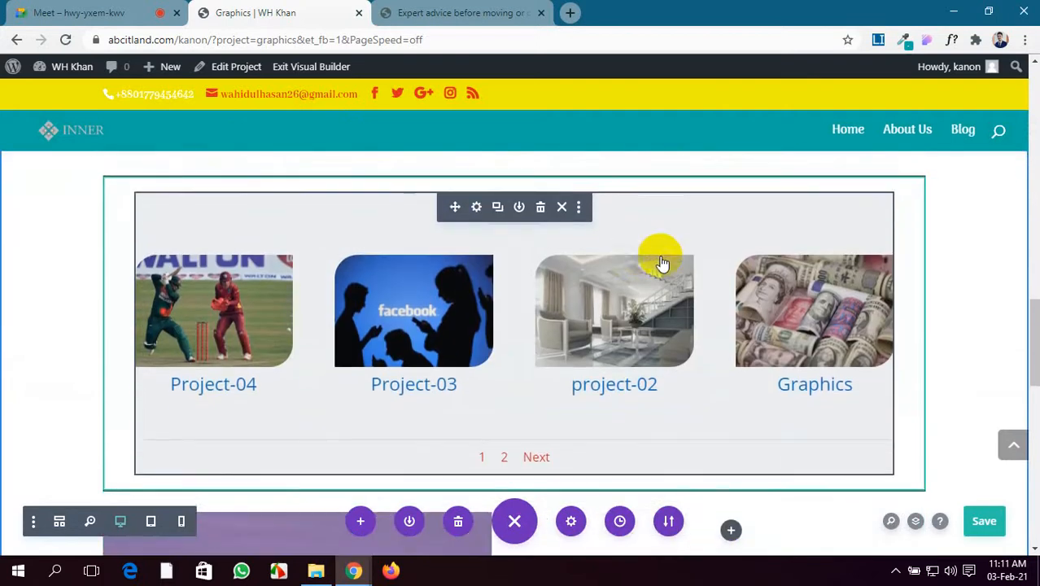
left_click(473, 6)
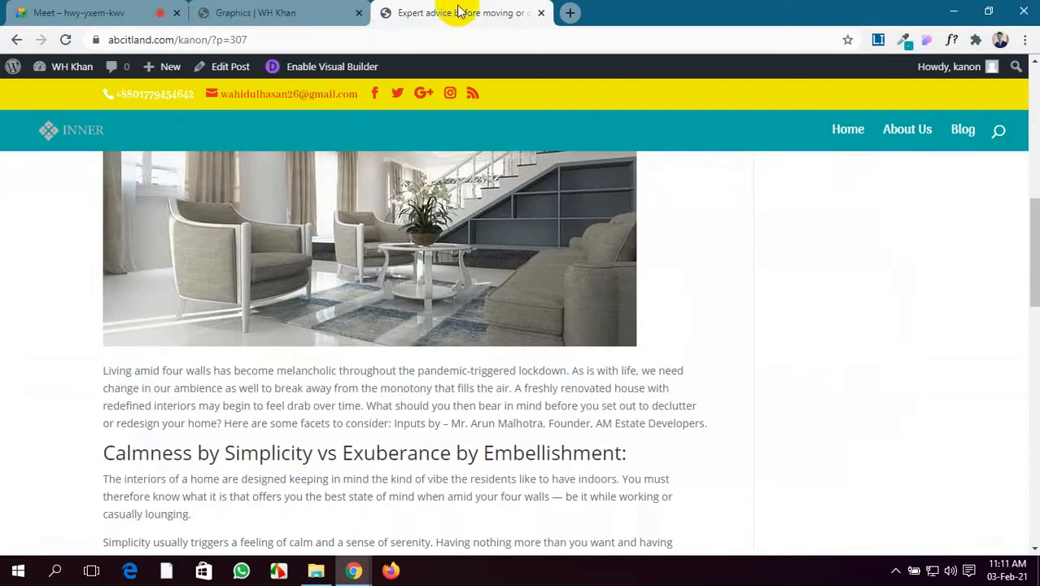
Step: Close the Expert advice post and open the Graphics project from the admin Projects list
left_click(542, 12)
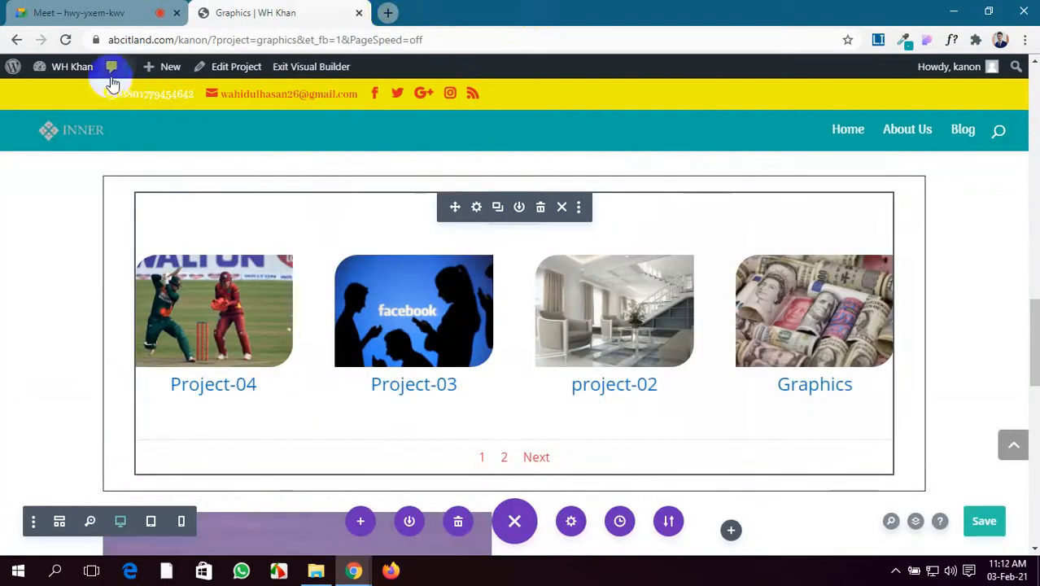
left_click(61, 77)
middle_click(64, 96)
left_click(404, 14)
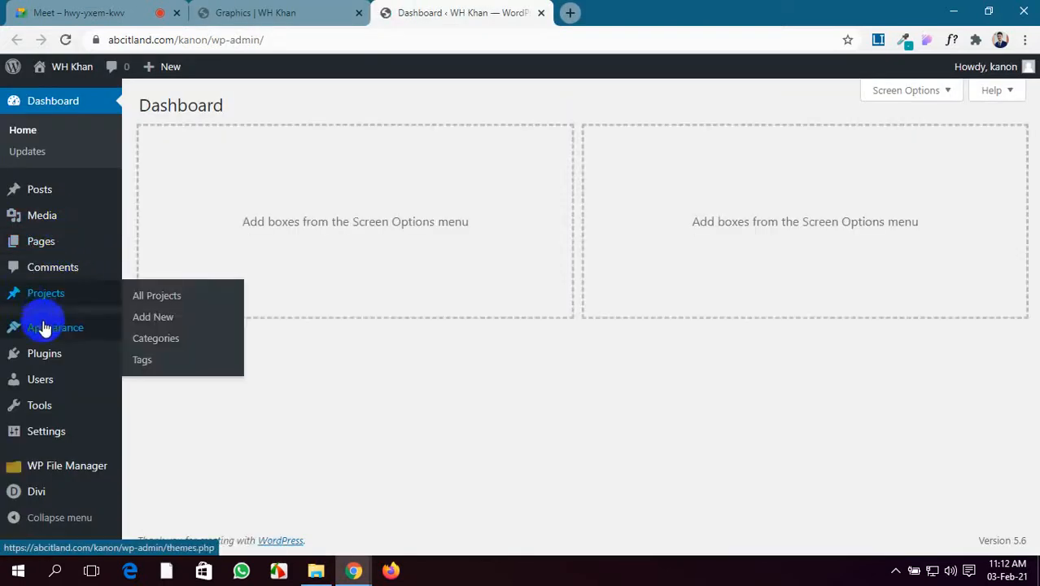
left_click(63, 295)
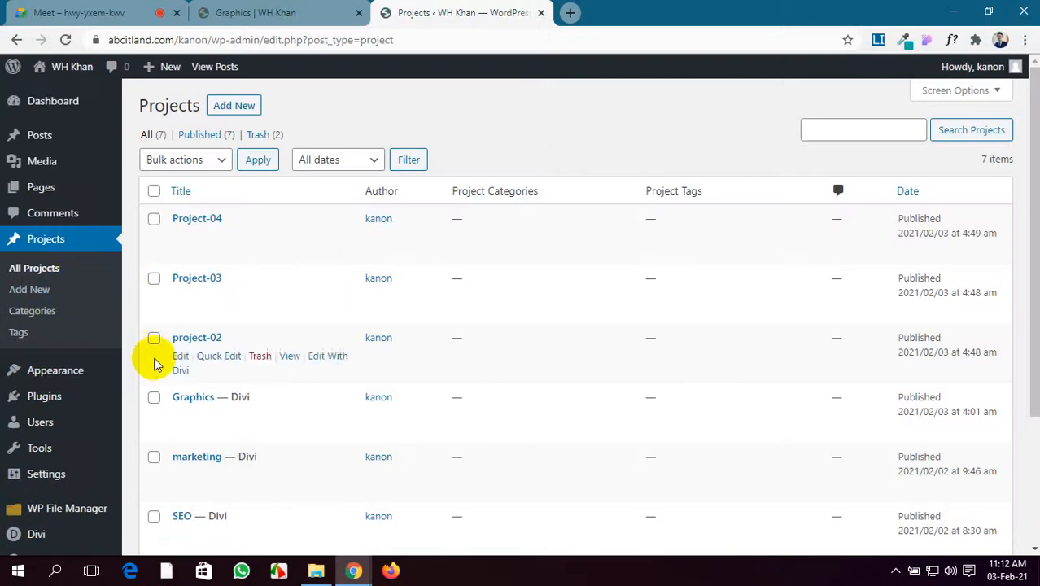
middle_click(290, 416)
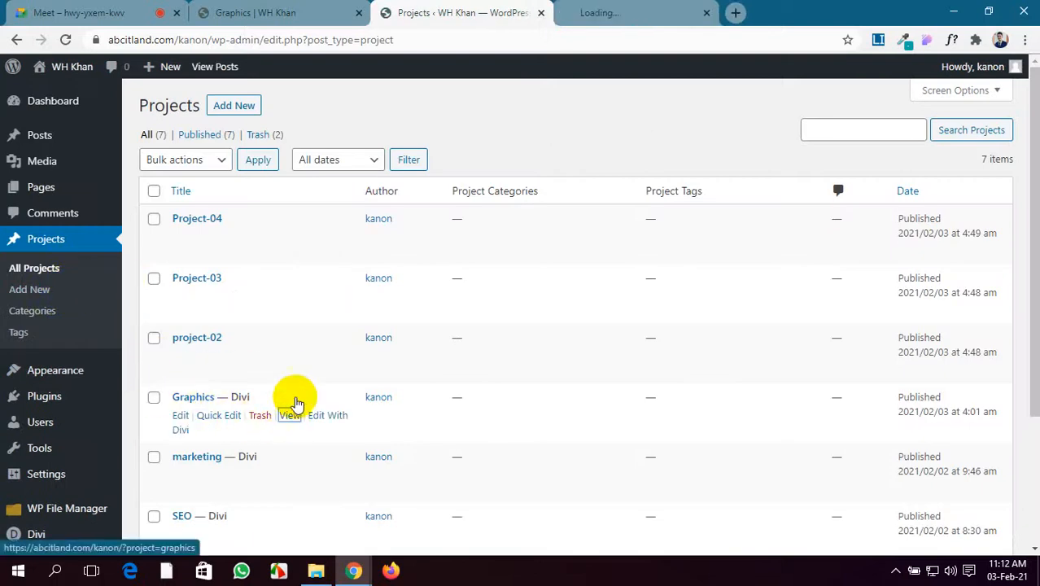
left_click(541, 13)
scroll(575, 375, "down", 10)
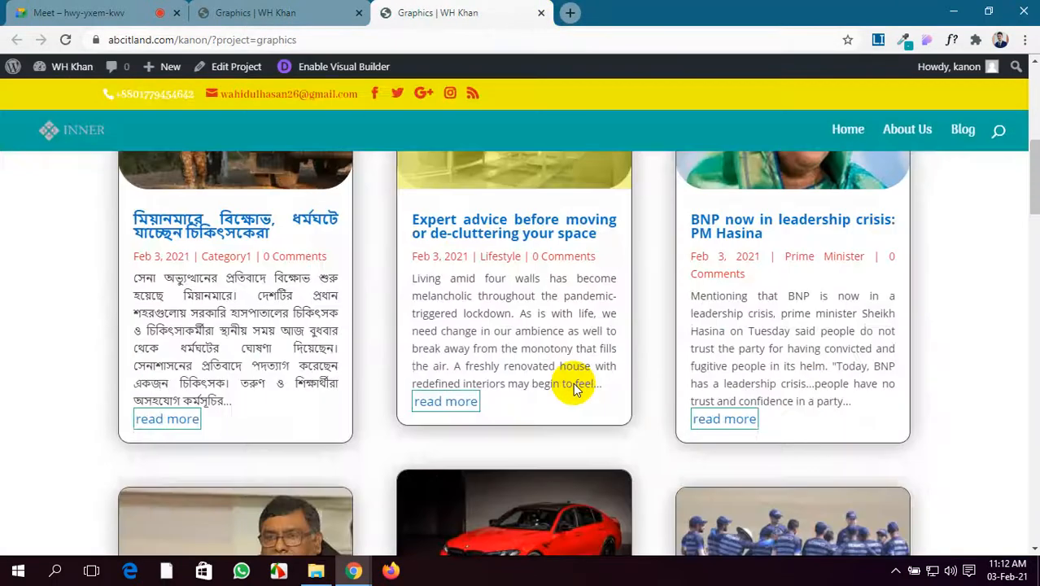
scroll(510, 478, "down", 15)
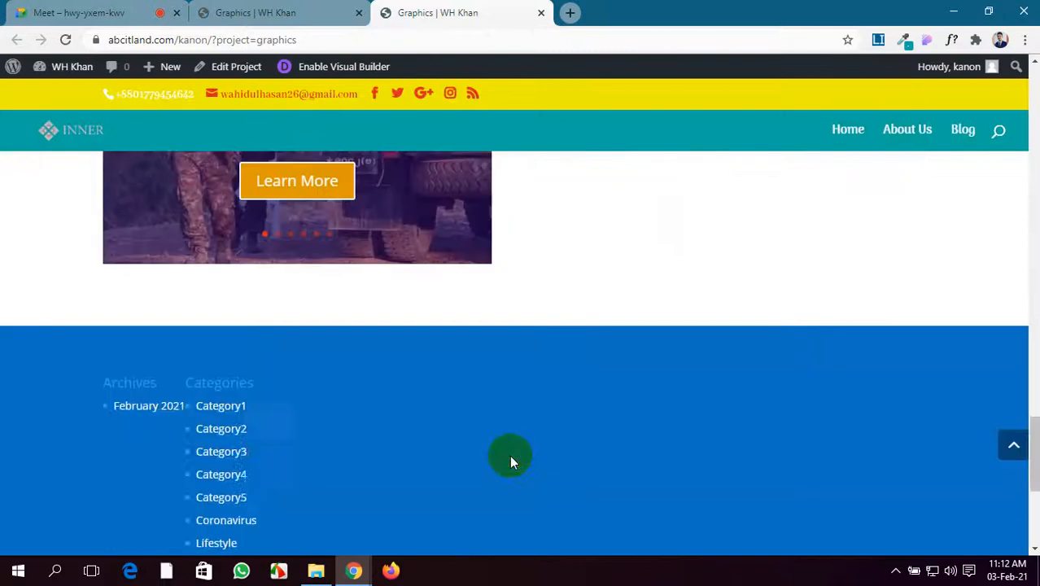
scroll(509, 456, "up", 3)
scroll(664, 433, "up", 1)
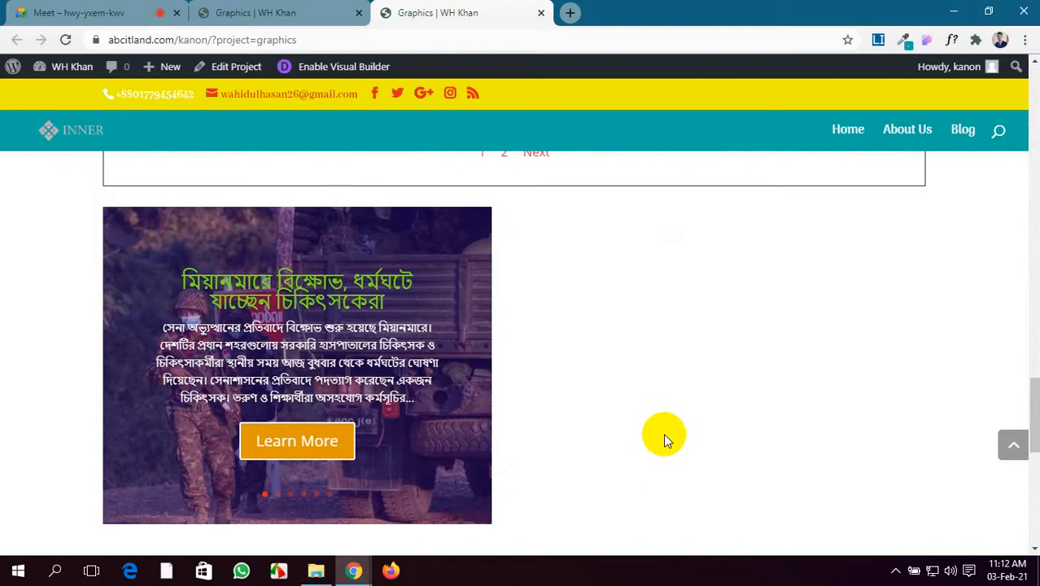
left_click(461, 370)
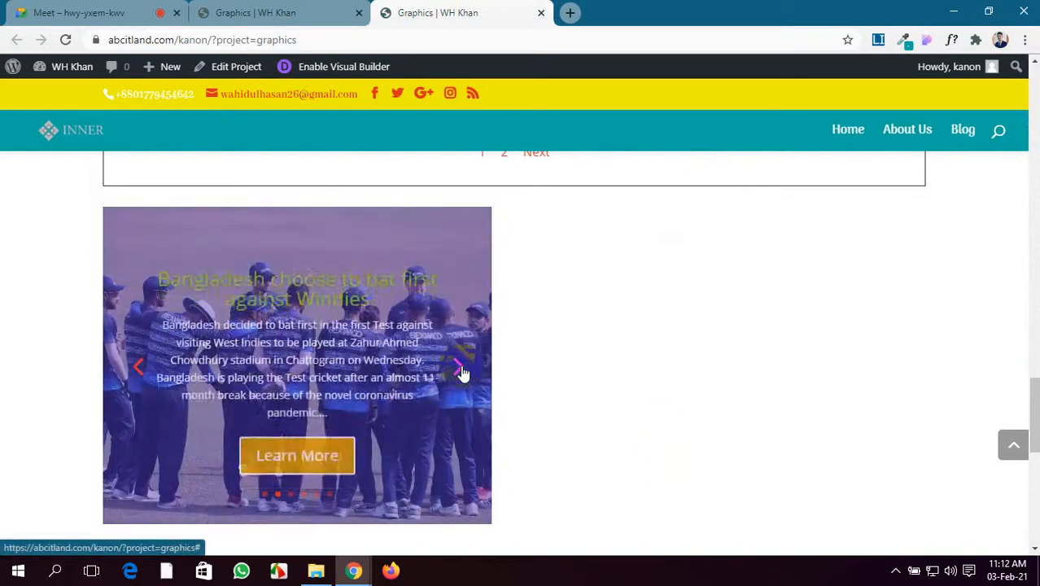
left_click(461, 368)
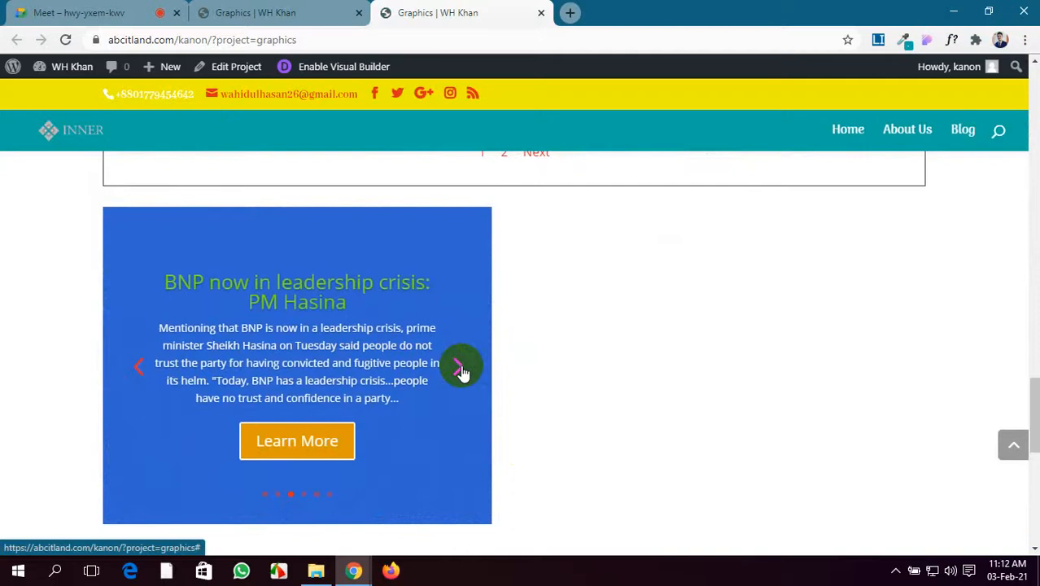
left_click(459, 368)
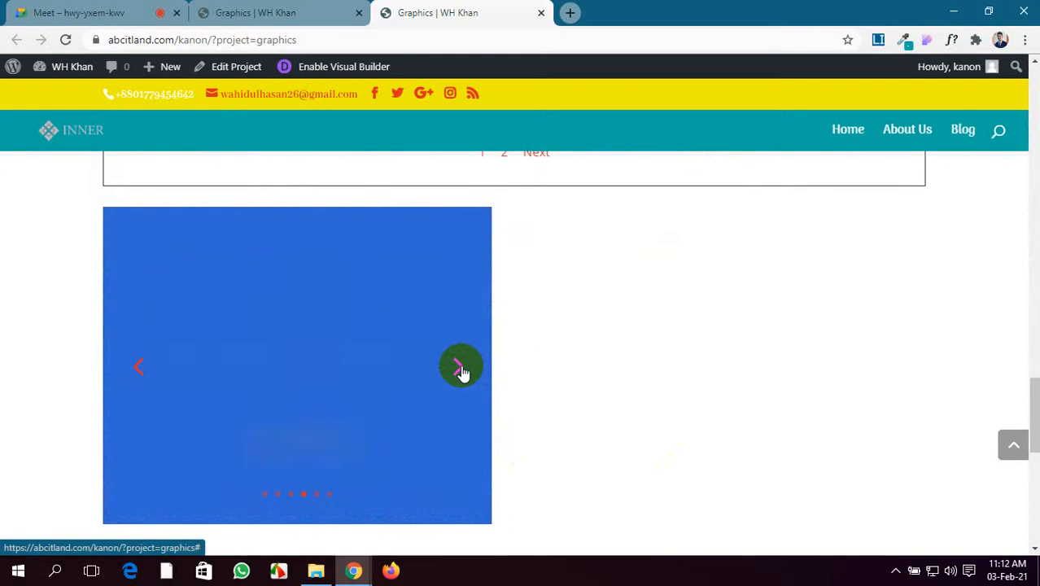
left_click(459, 367)
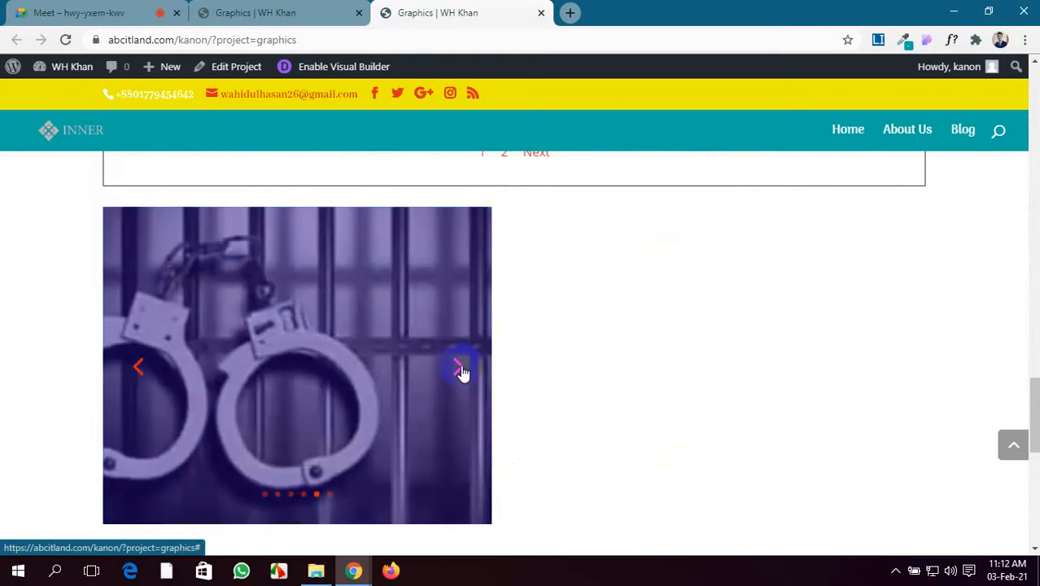
left_click(458, 368)
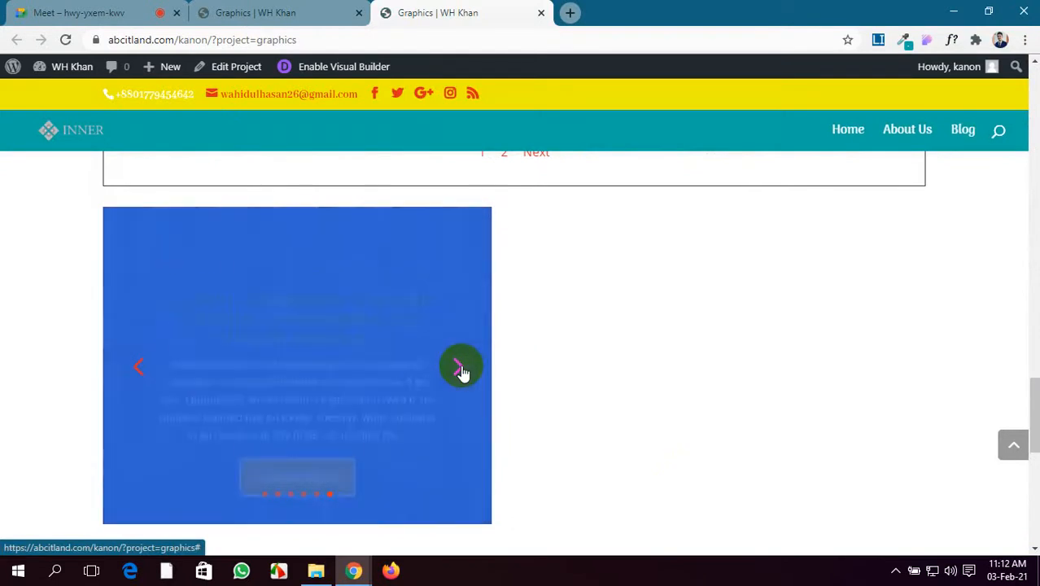
left_click(459, 368)
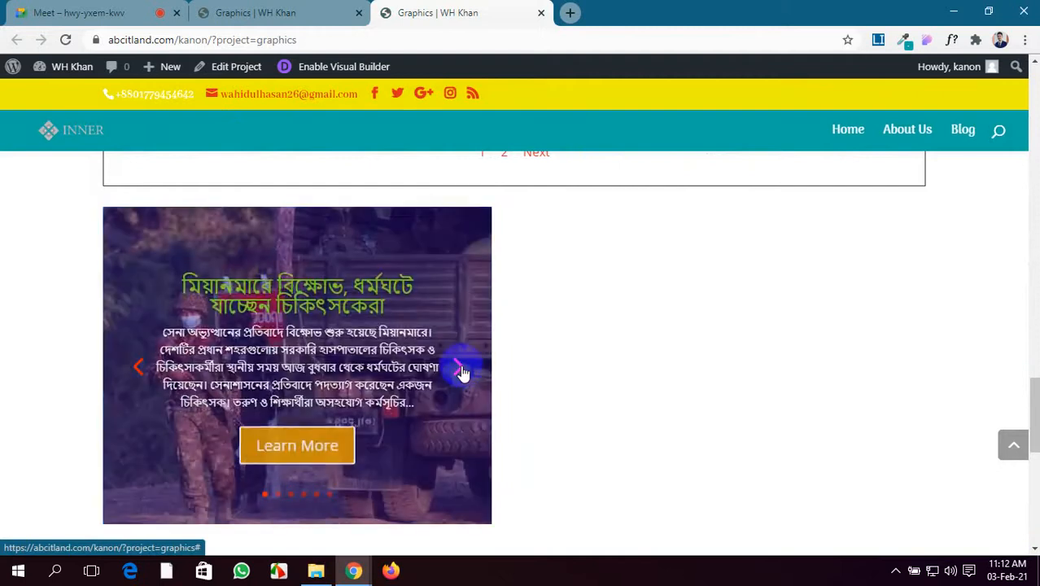
left_click(320, 7)
left_click(404, 7)
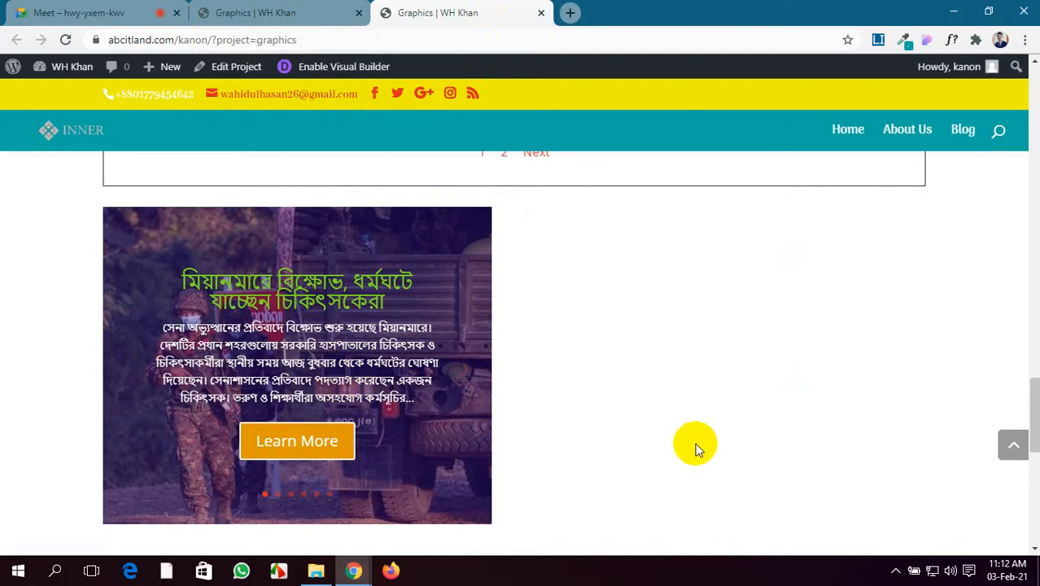
left_click(253, 7)
Step: Bring up the Post Slider's Design animation options
scroll(515, 411, "down", 6)
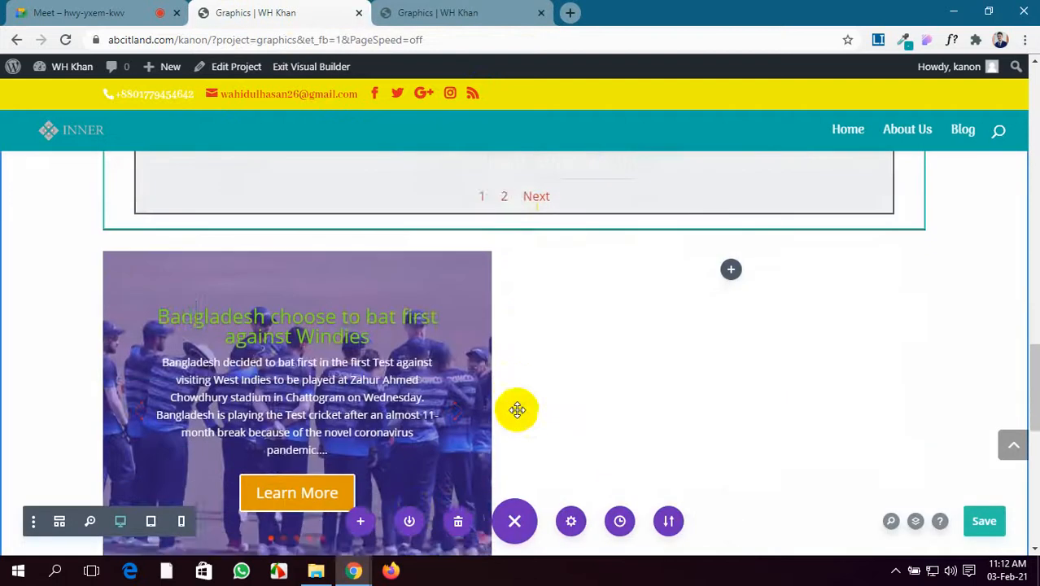
scroll(415, 290, "up", 3)
scroll(365, 285, "up", 1)
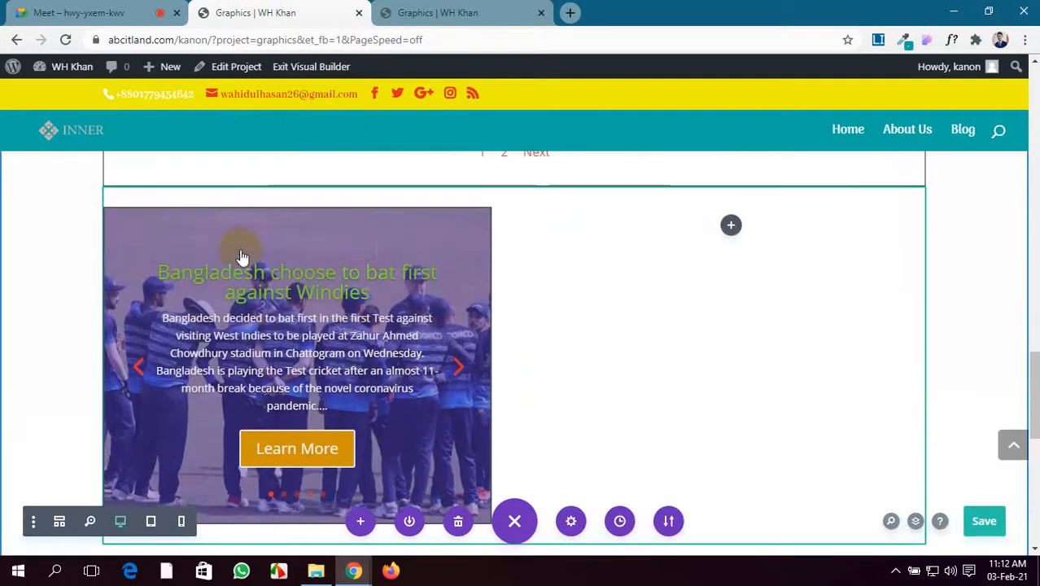
left_click(259, 248)
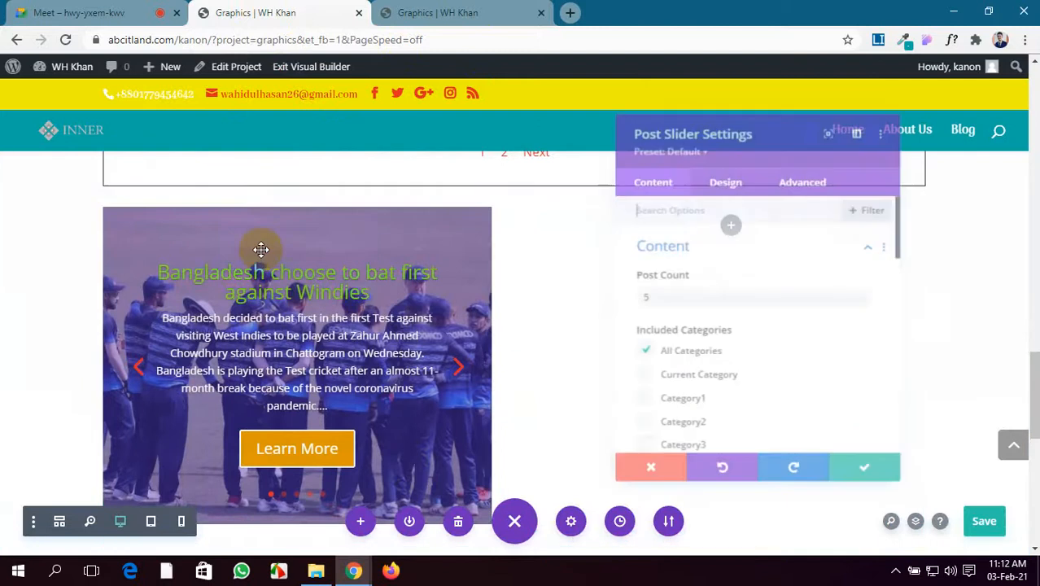
scroll(804, 371, "down", 5)
scroll(804, 375, "down", 3)
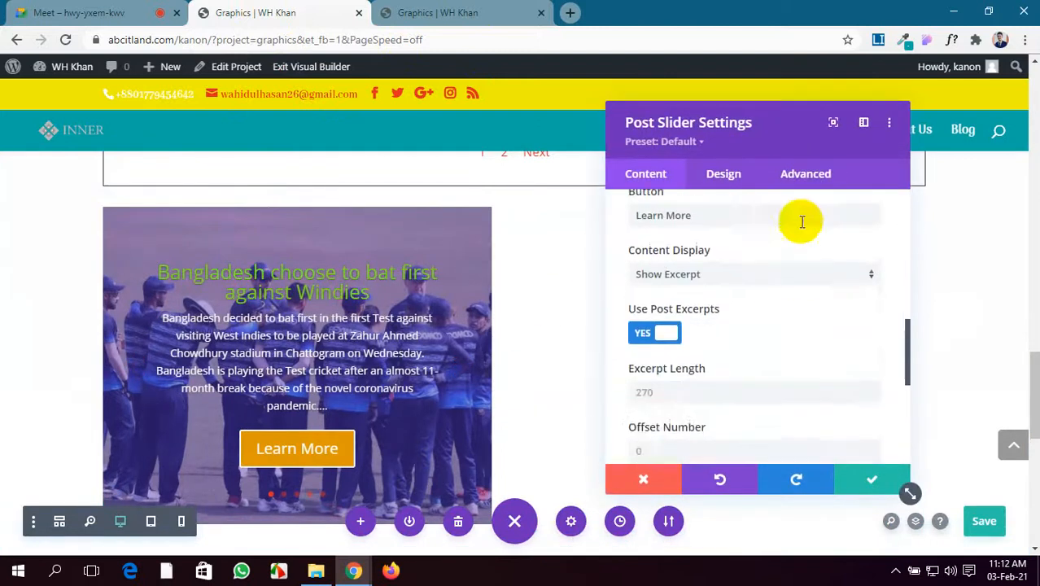
left_click(802, 175)
scroll(800, 350, "down", 2)
left_click(759, 173)
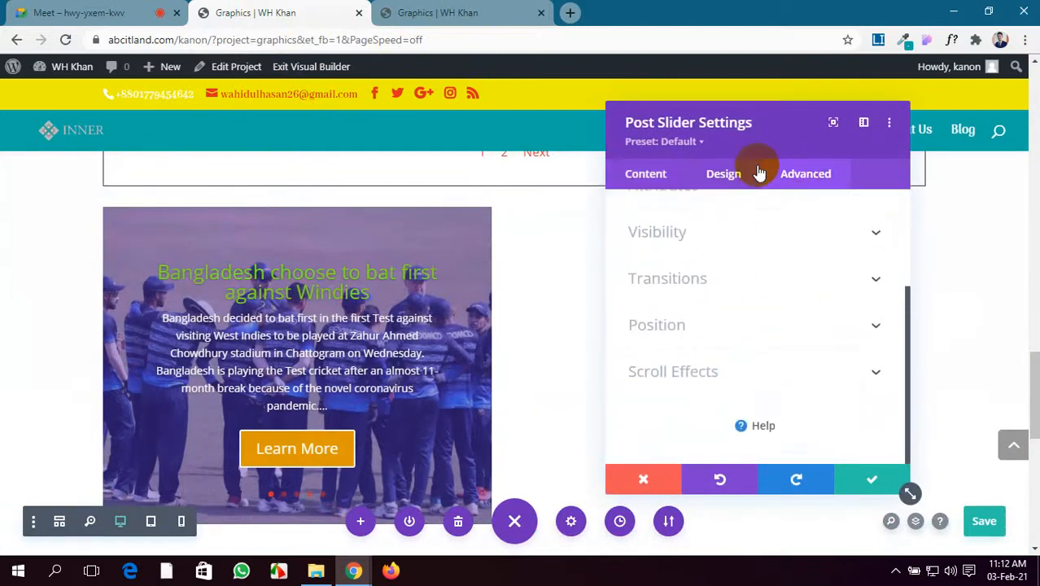
scroll(796, 371, "down", 5)
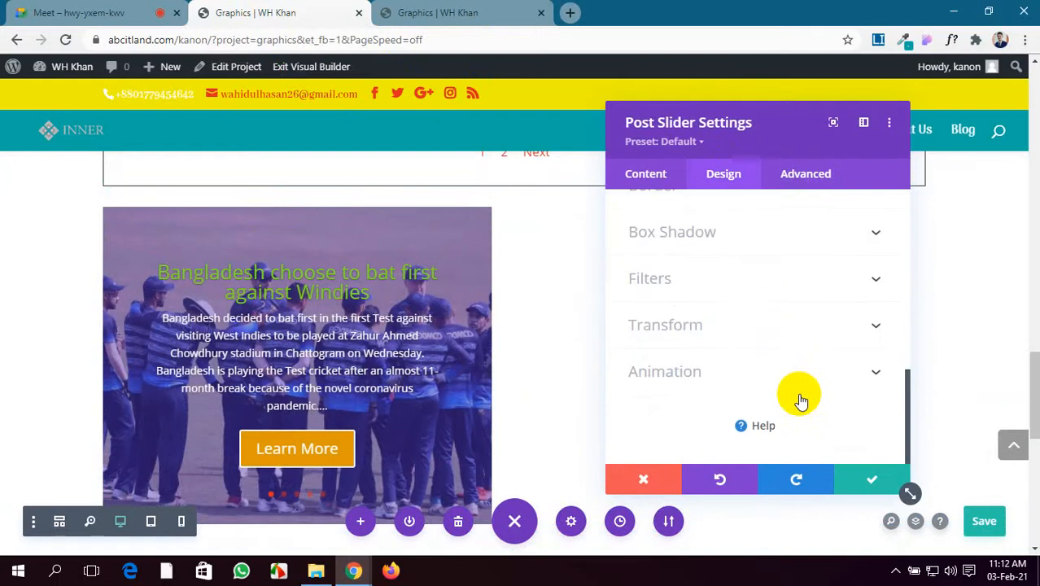
left_click(786, 366)
Step: Turn on automatic animation and continue-on-hover at 5000 ms speed, then save
scroll(785, 367, "down", 3)
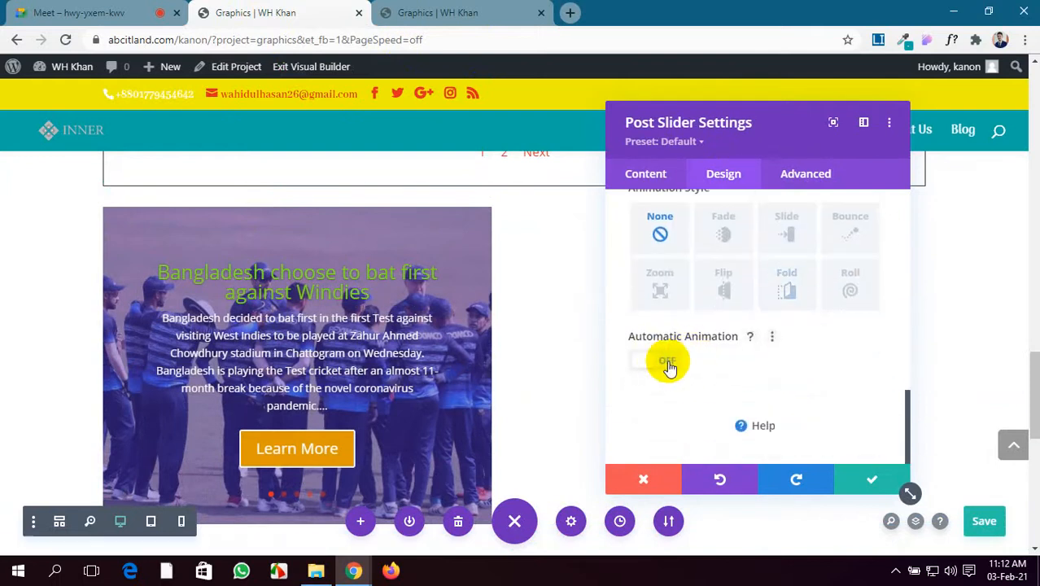
left_click(662, 363)
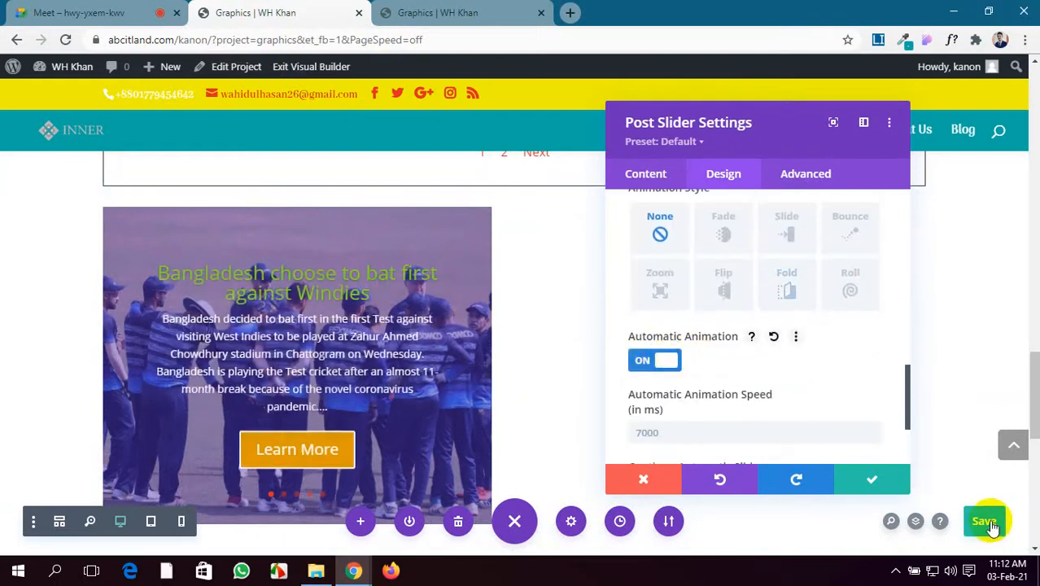
scroll(866, 370, "down", 2)
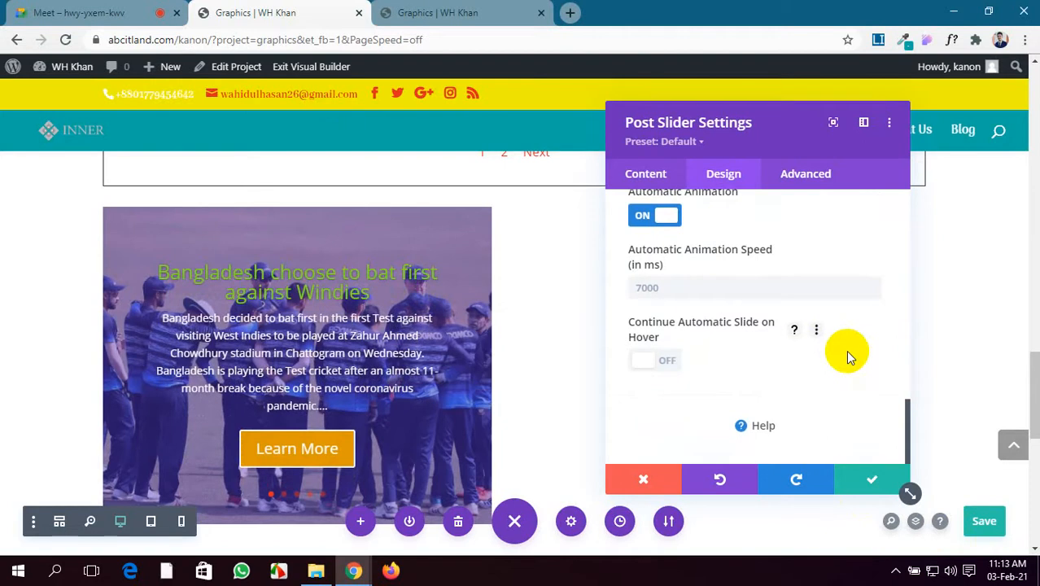
left_click(645, 366)
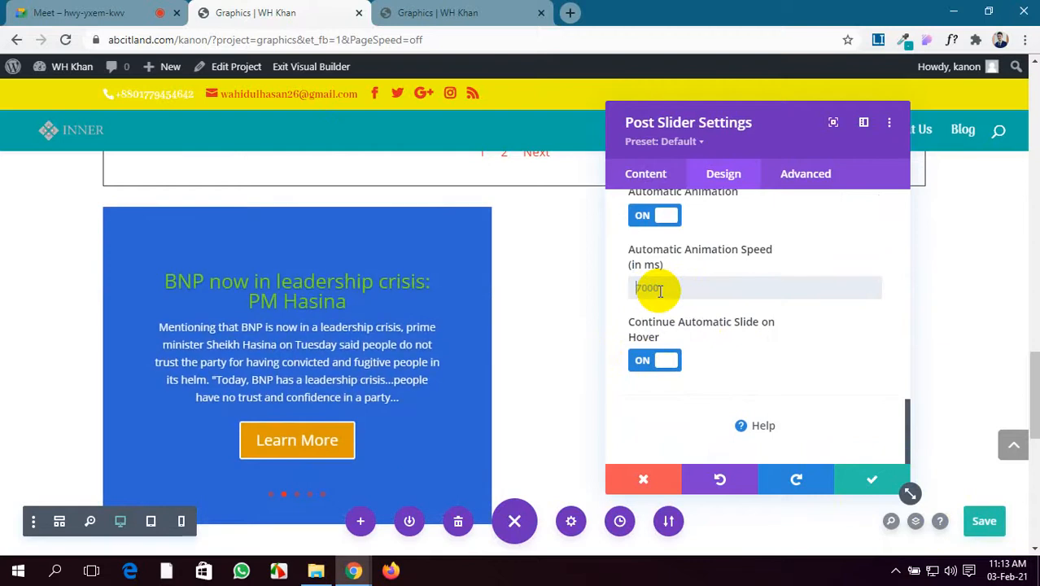
type("00")
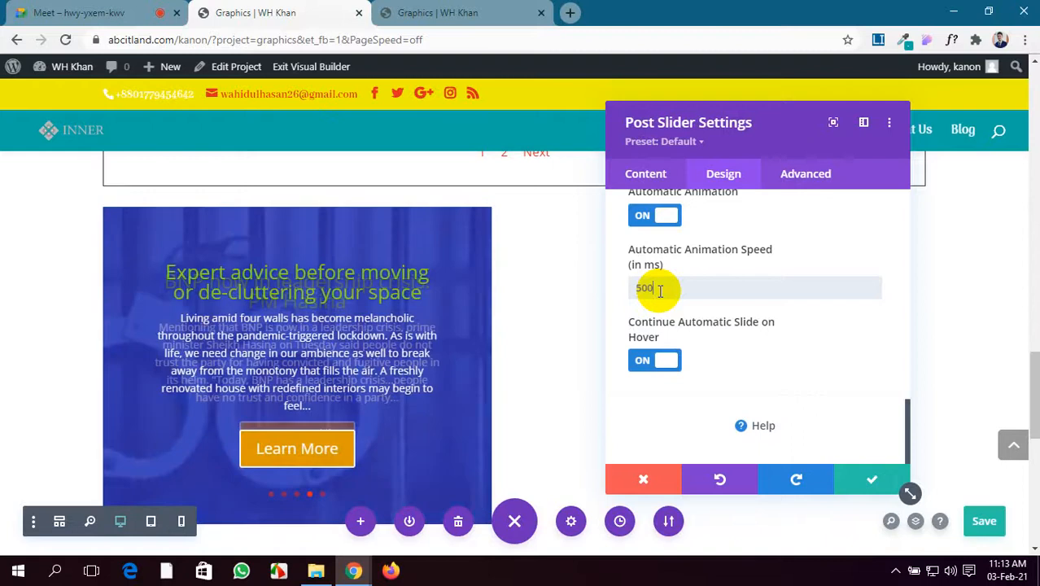
type("0")
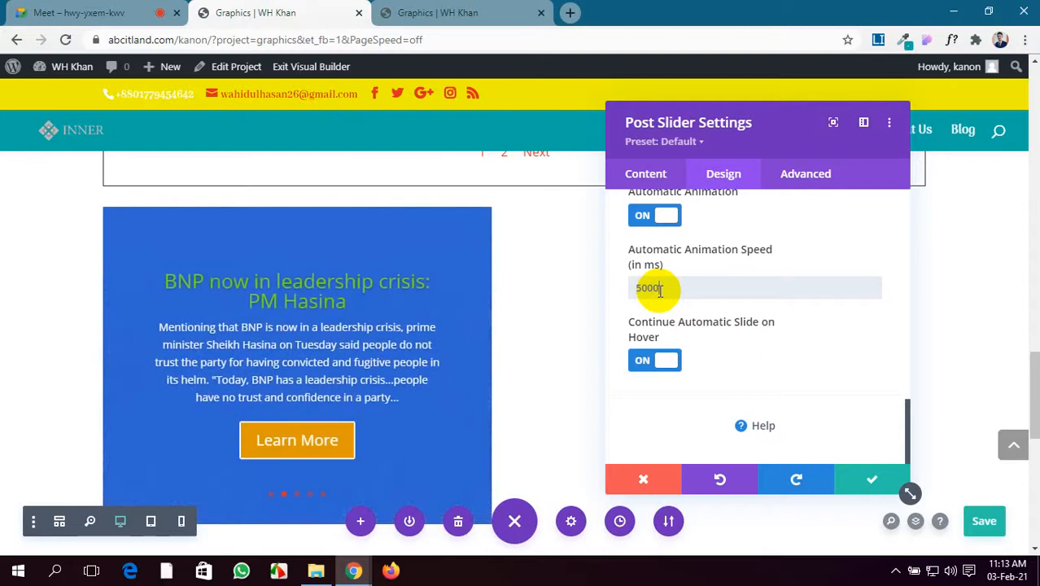
left_click(988, 517)
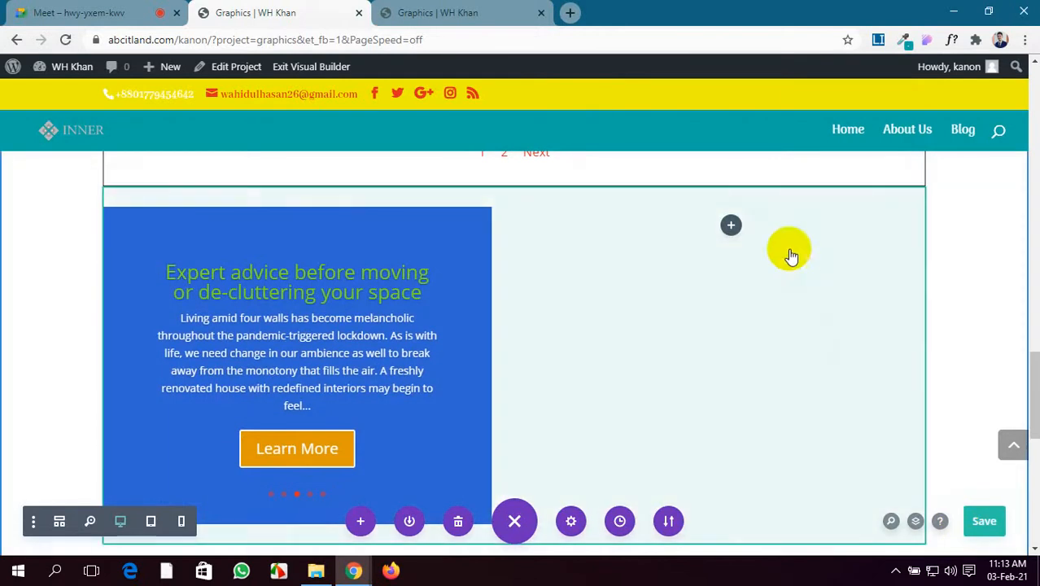
Step: Insert a Post Title module into the empty right column and expand its Elements options
left_click(731, 227)
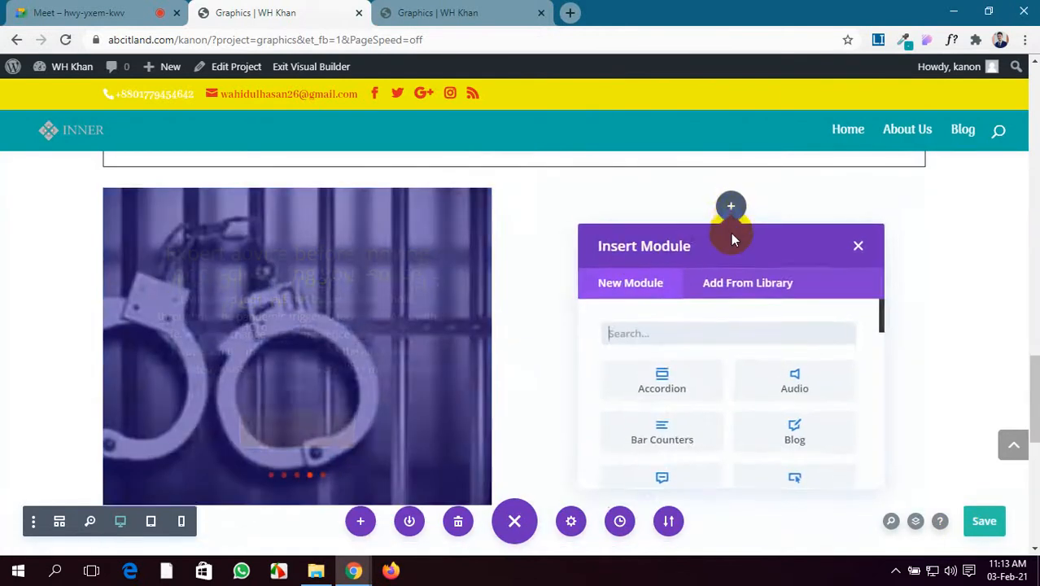
scroll(729, 440, "down", 8)
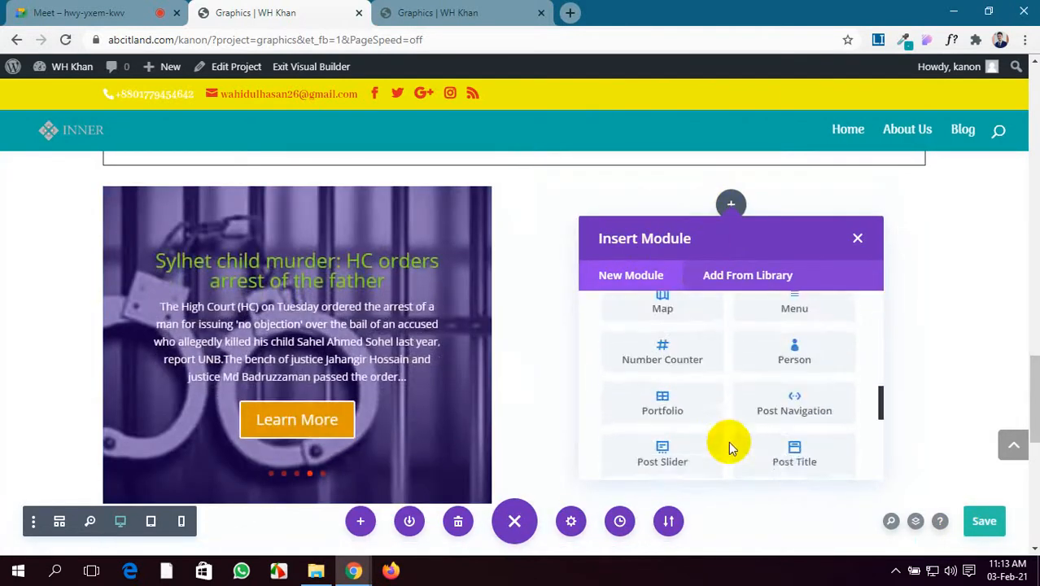
scroll(732, 446, "down", 3)
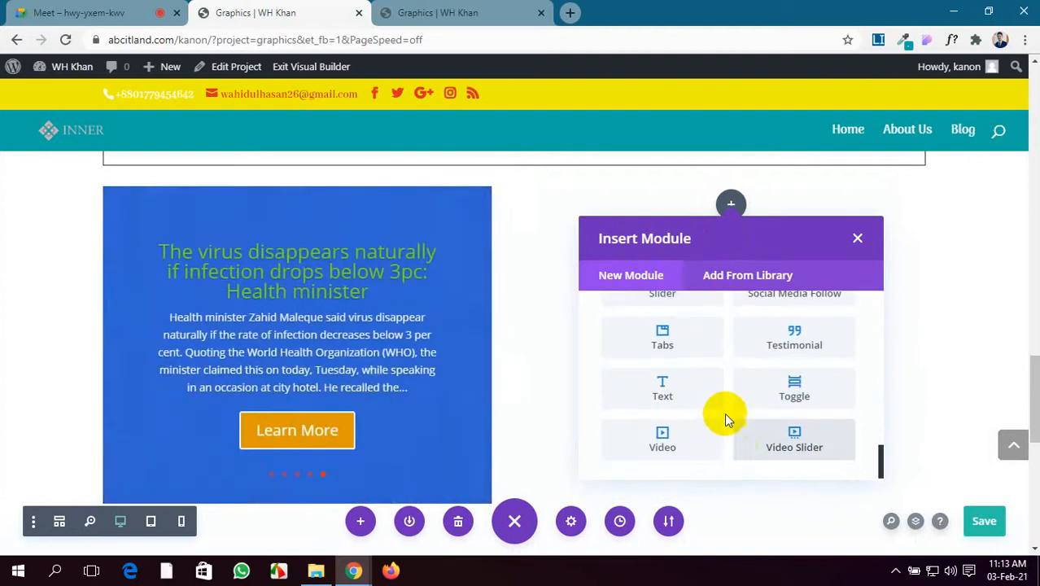
scroll(724, 411, "up", 3)
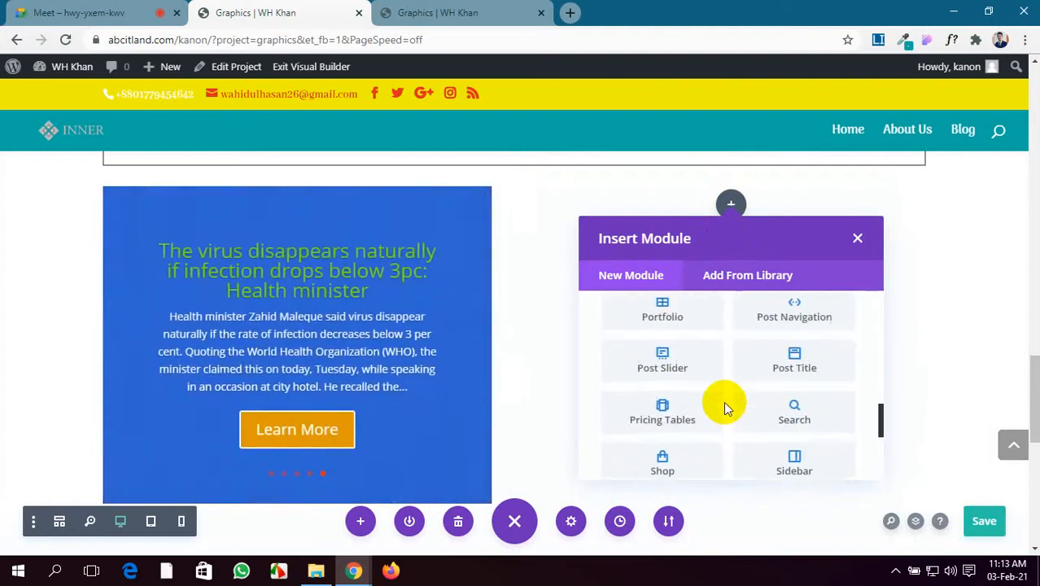
scroll(724, 406, "up", 1)
left_click(796, 358)
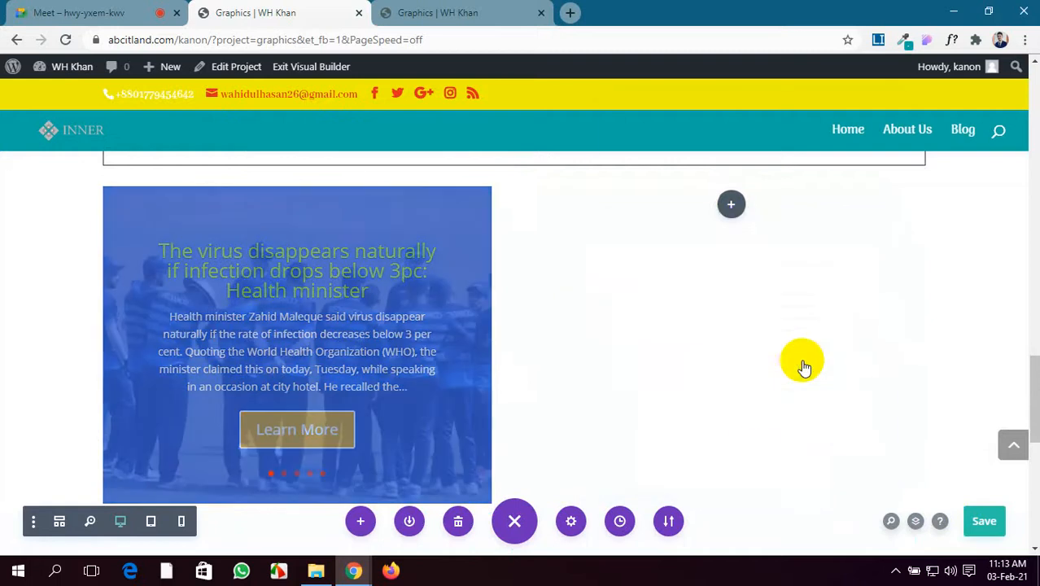
left_click_drag(754, 117, 262, 114)
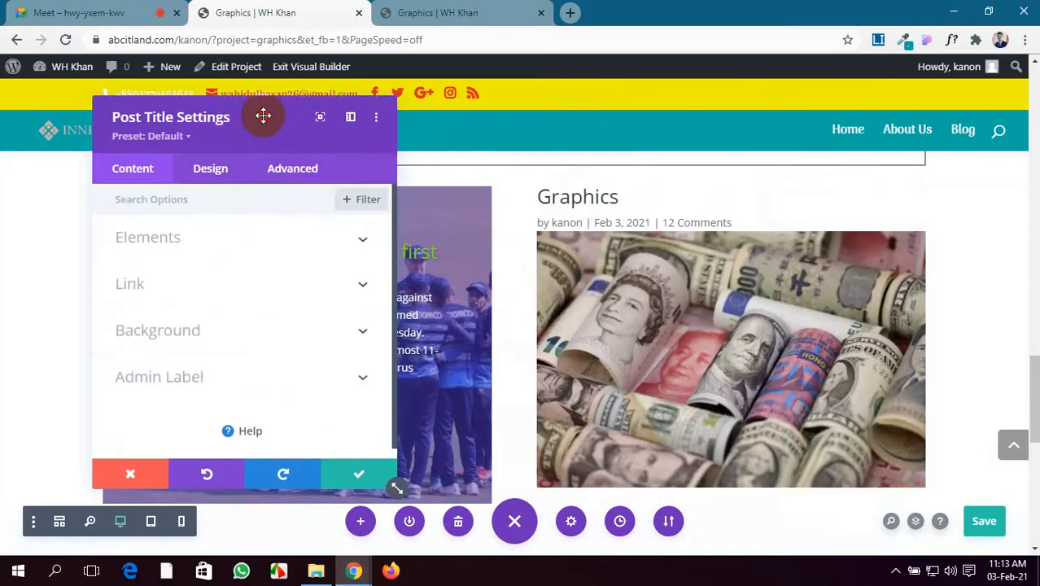
scroll(768, 354, "down", 3)
scroll(763, 348, "up", 1)
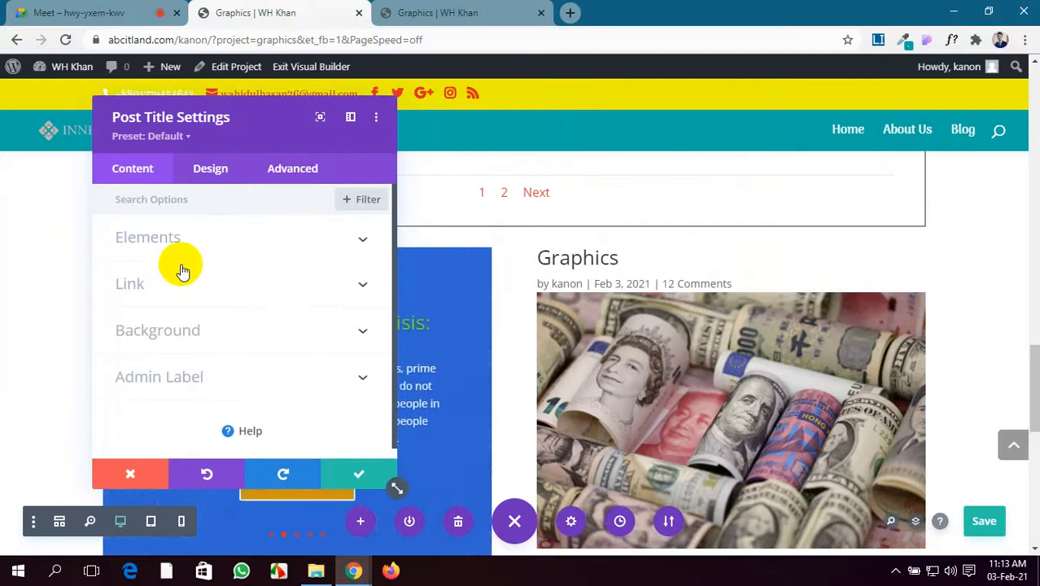
left_click(234, 248)
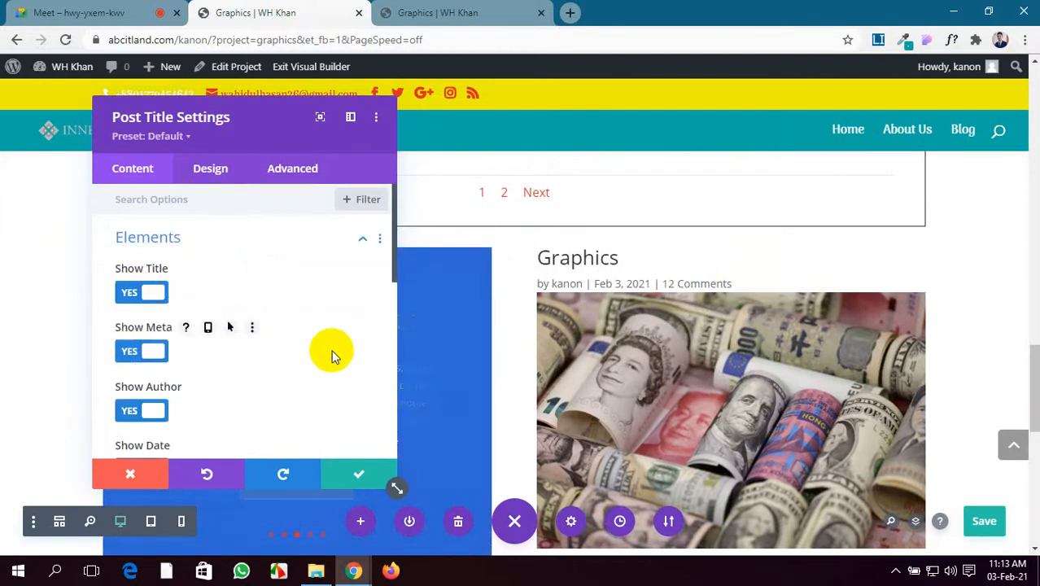
Step: Review the title's element options and compare them against the live Graphics page
scroll(664, 309, "up", 3)
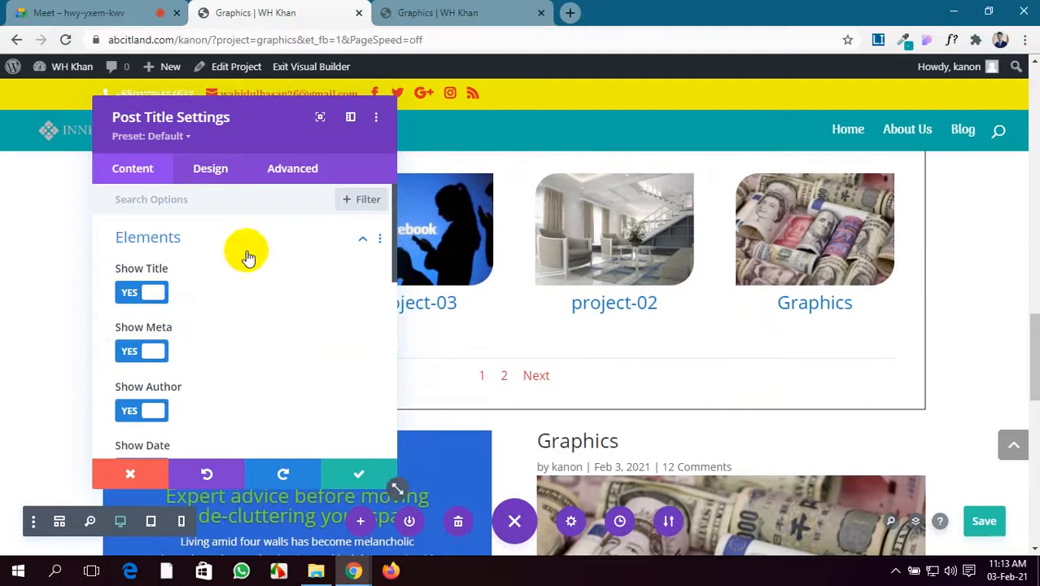
scroll(701, 358, "down", 3)
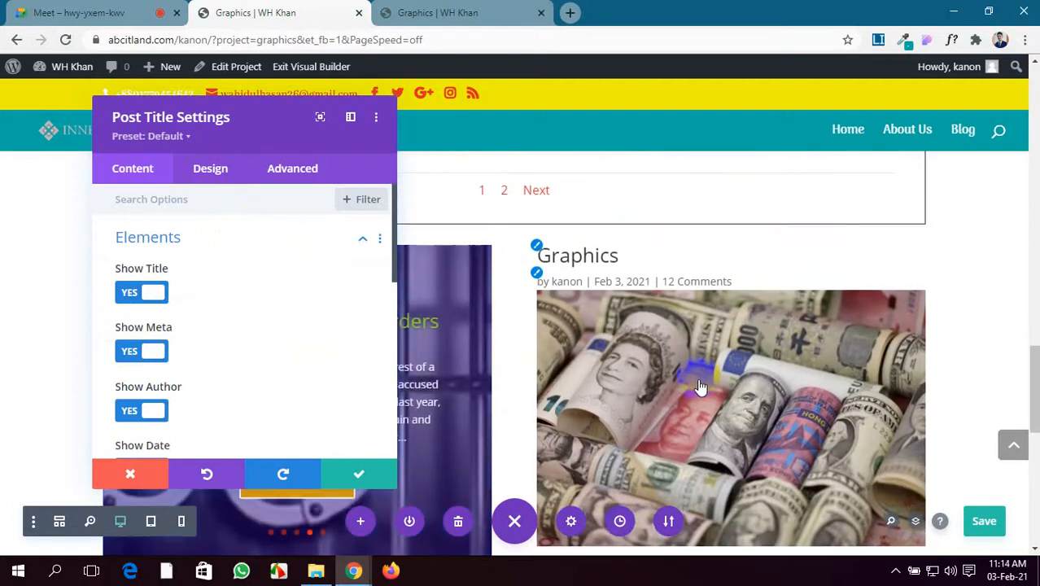
scroll(699, 389, "down", 2)
scroll(699, 389, "up", 6)
scroll(699, 389, "down", 10)
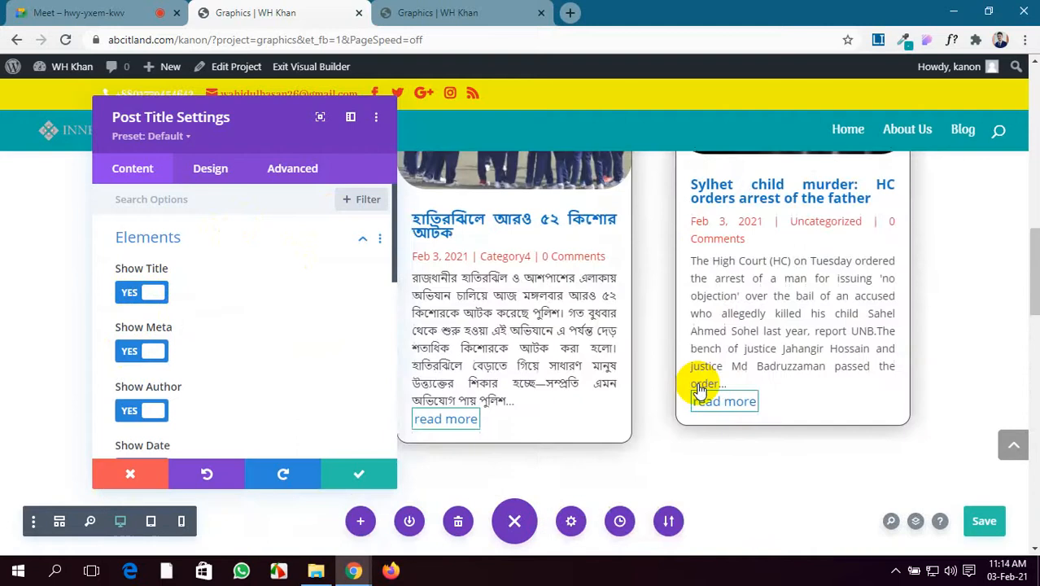
scroll(700, 389, "up", 10)
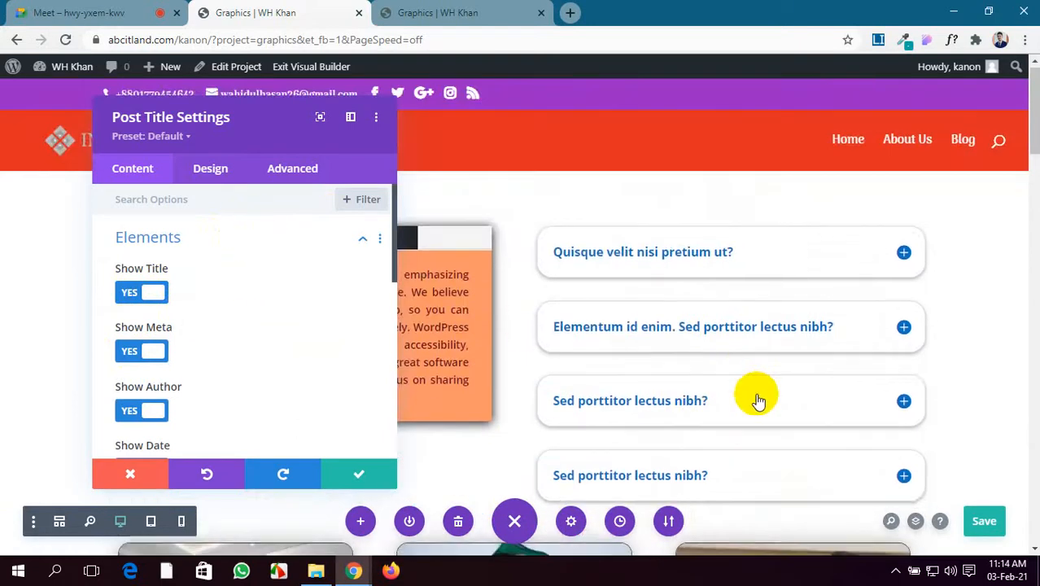
scroll(754, 399, "down", 10)
scroll(765, 411, "down", 10)
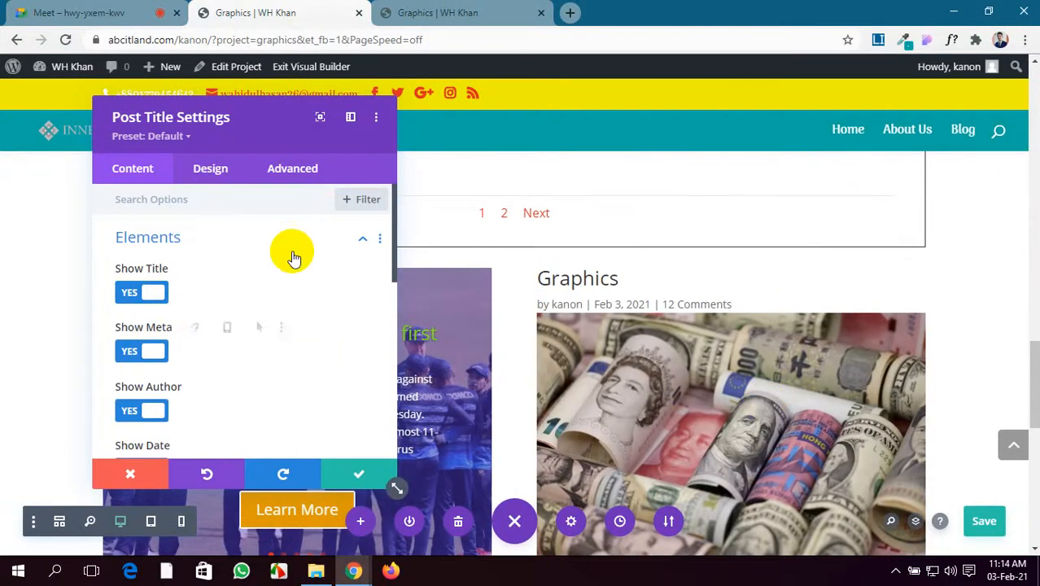
left_click(411, 12)
left_click(271, 12)
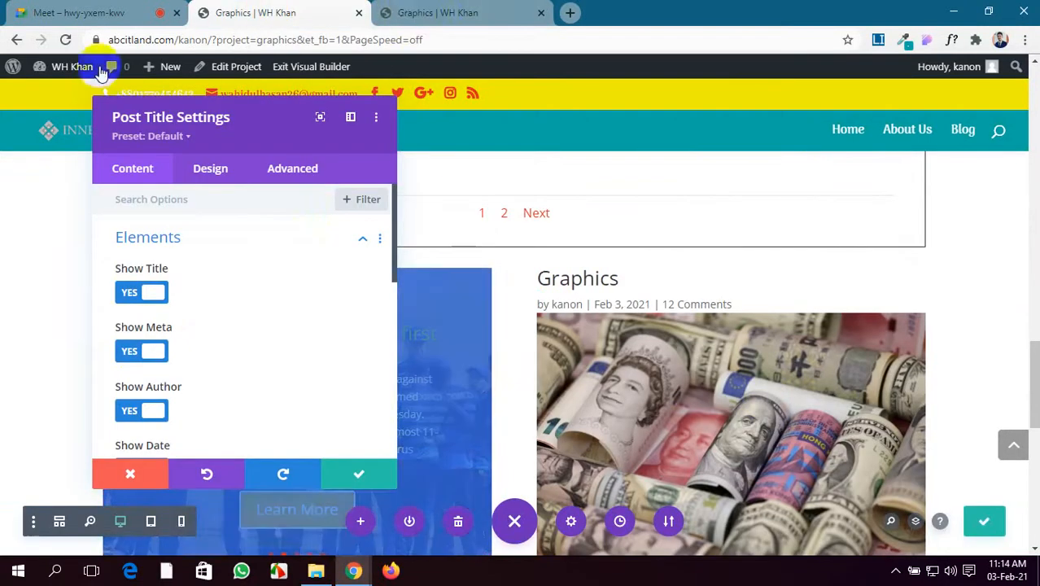
left_click(423, 15)
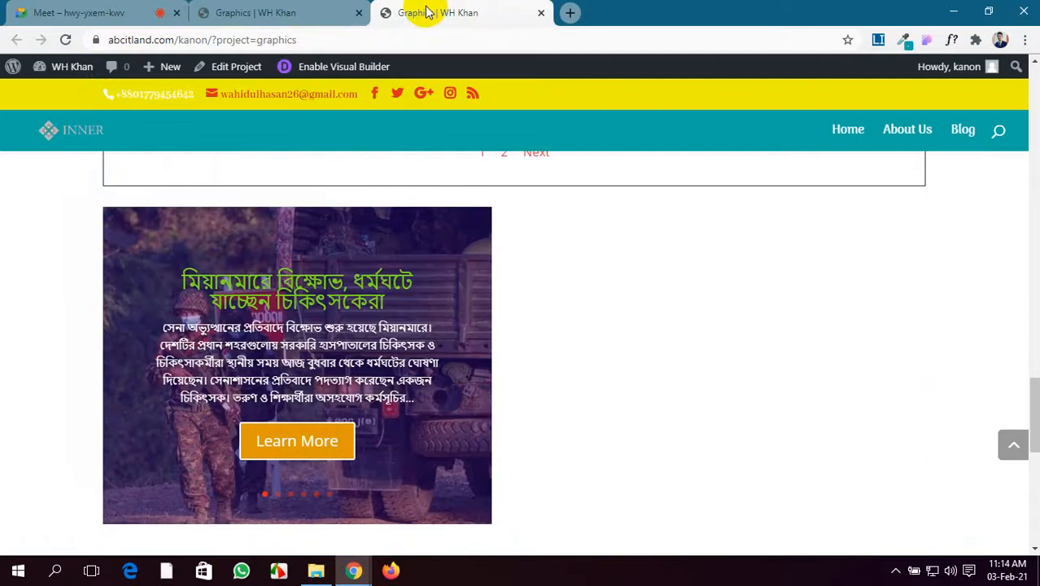
scroll(500, 299, "up", 5)
left_click(260, 12)
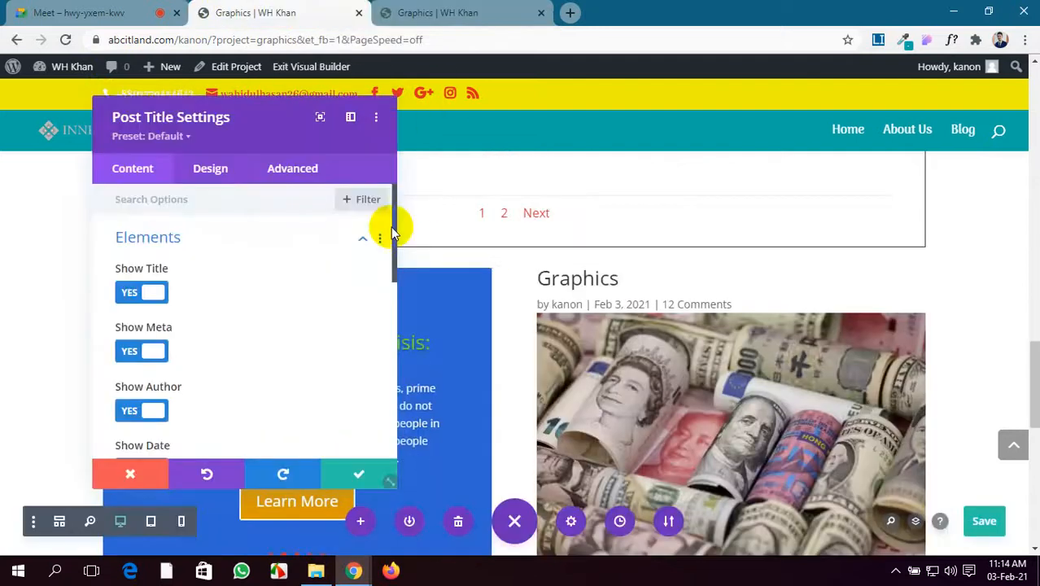
Step: Briefly select the Graphics post title text in the module, then return to its settings
left_click(592, 281)
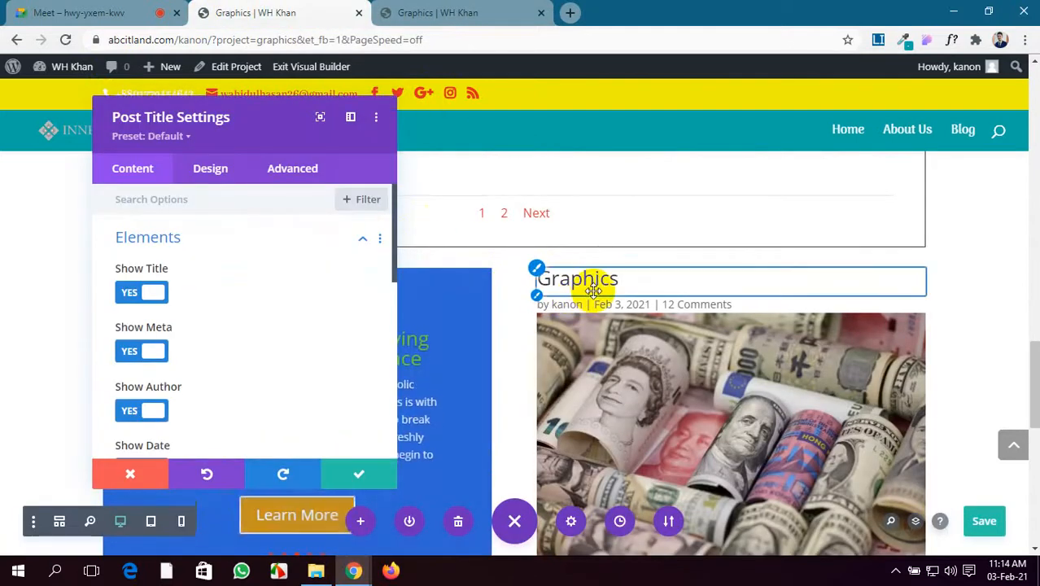
left_click(595, 304)
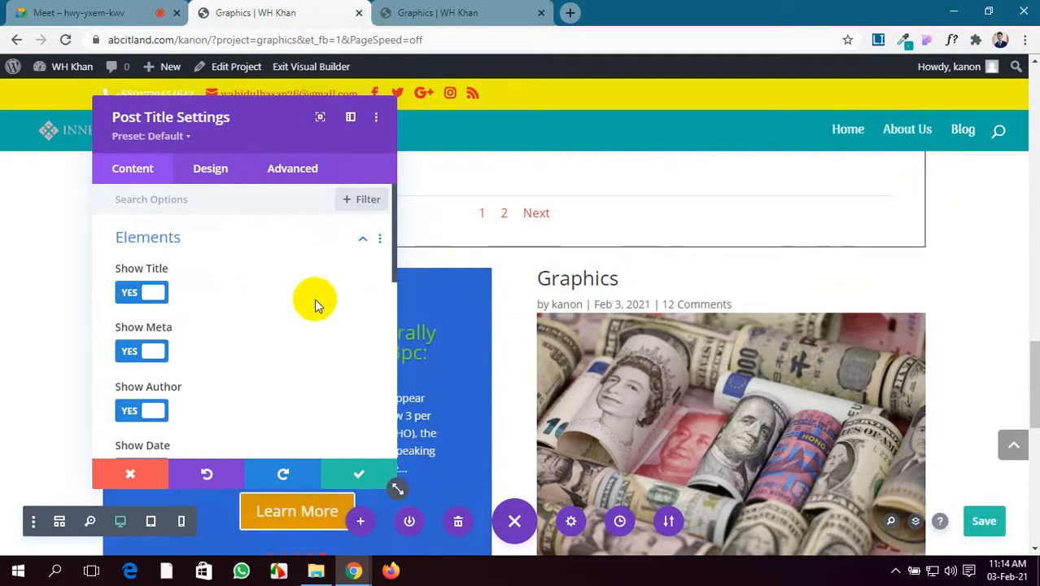
scroll(312, 300, "down", 3)
scroll(592, 419, "down", 1)
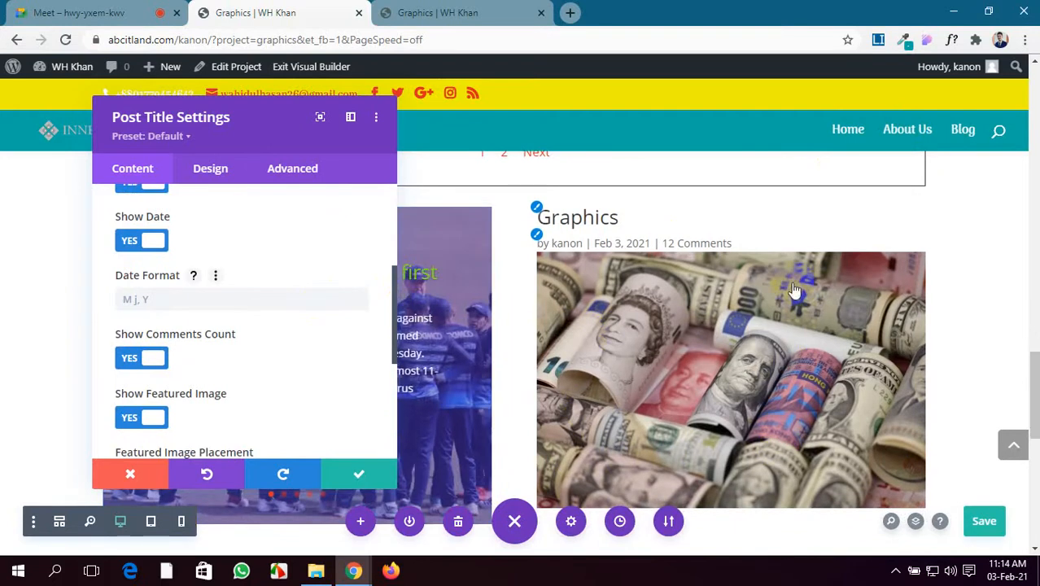
scroll(208, 314, "down", 1)
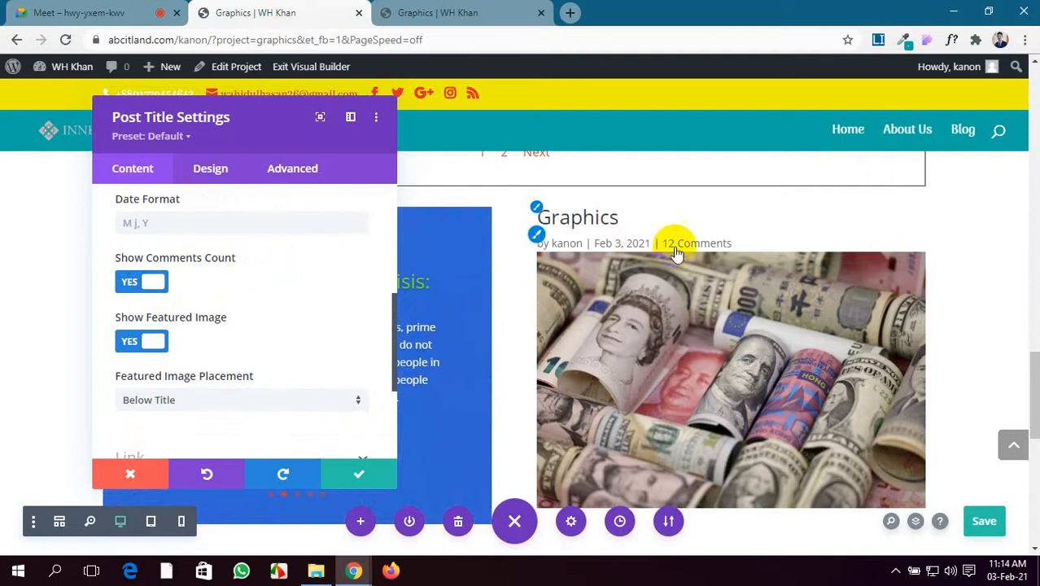
scroll(244, 322, "down", 2)
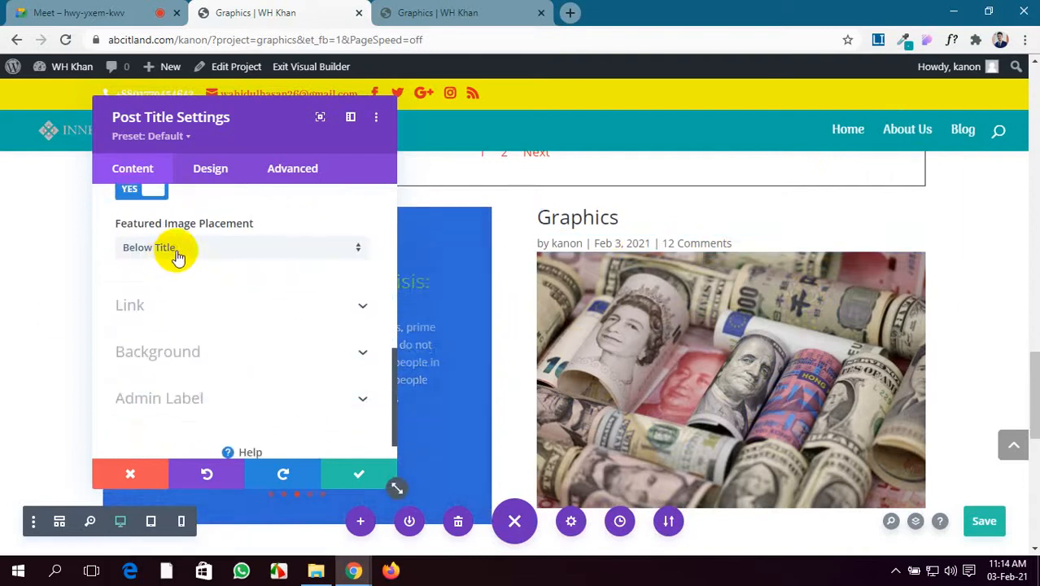
Step: Try Above Title and Title/Meta Background featured image placements, then settle on Below Title
left_click(232, 248)
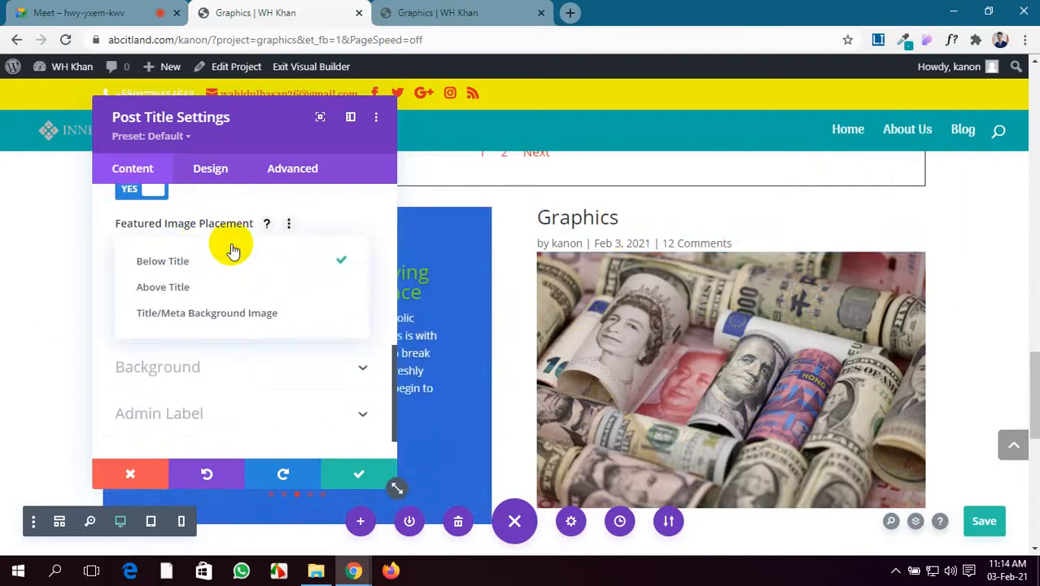
left_click(207, 293)
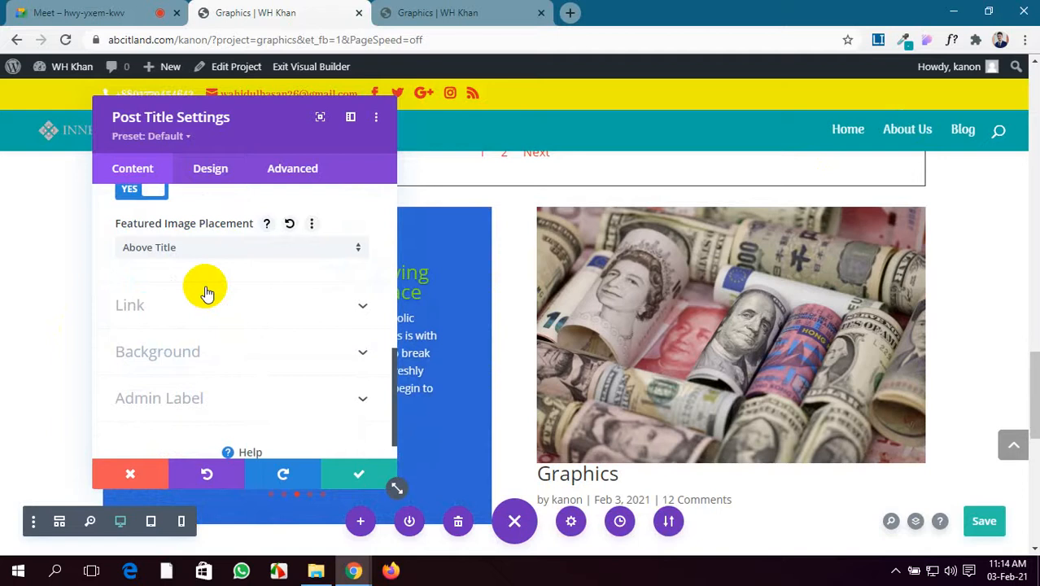
left_click(209, 247)
left_click(226, 309)
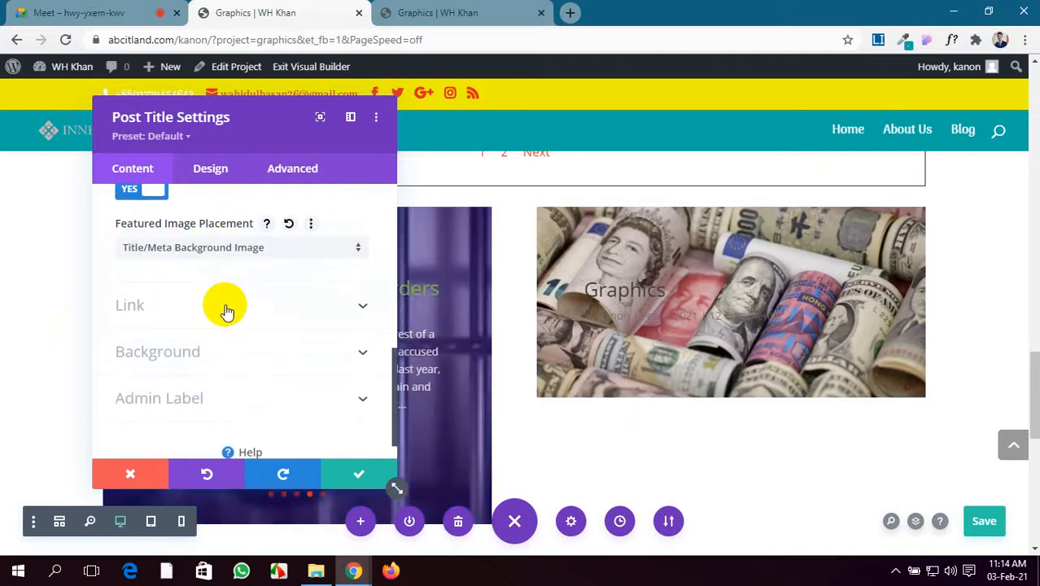
left_click(222, 249)
left_click(204, 289)
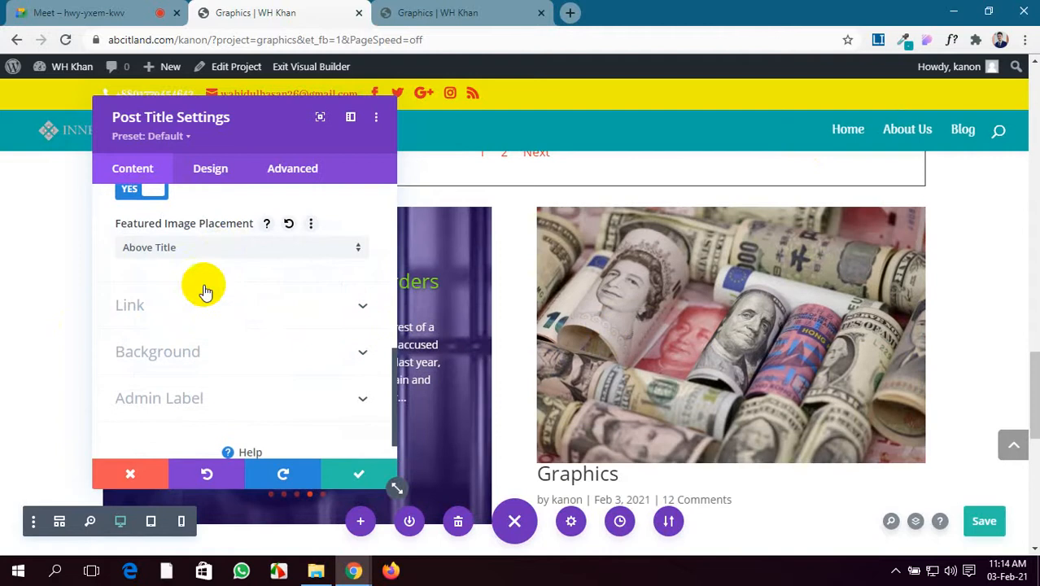
left_click(226, 248)
left_click(217, 260)
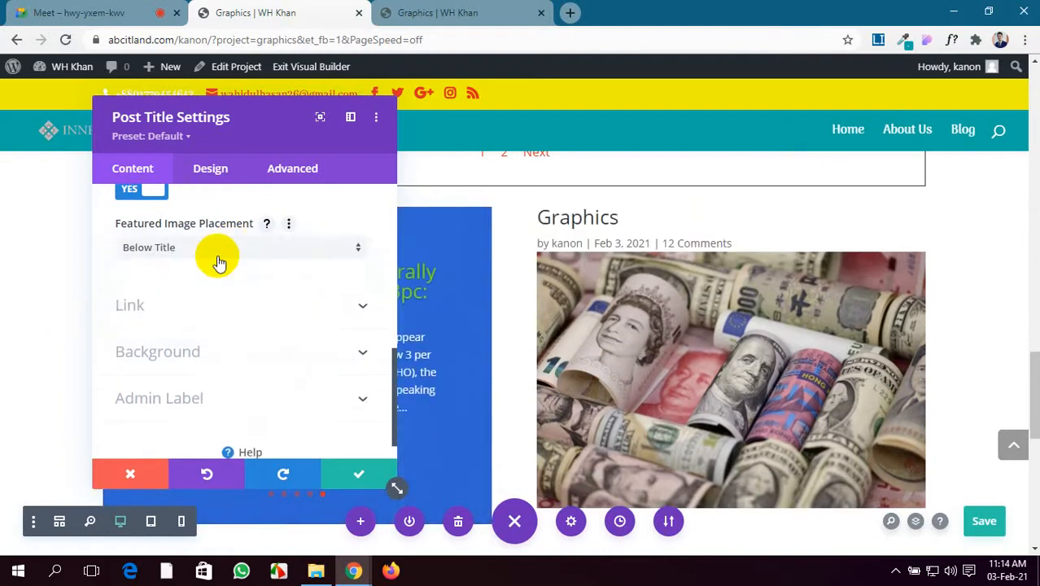
scroll(216, 348, "down", 1)
left_click(256, 319)
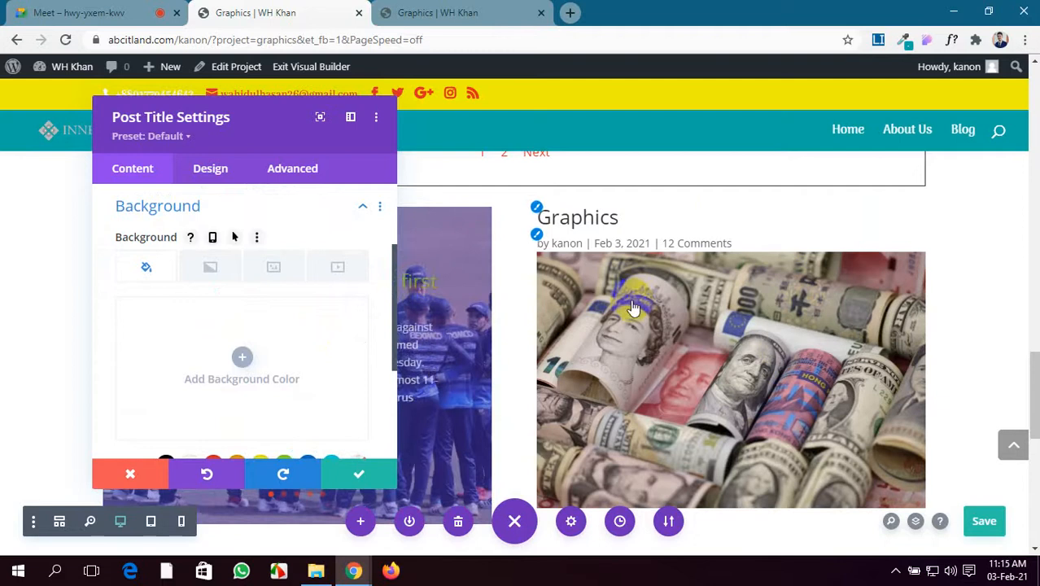
Step: After trying grey, yellow and blue, set the title area background to dark red #651906 and apply
left_click(246, 351)
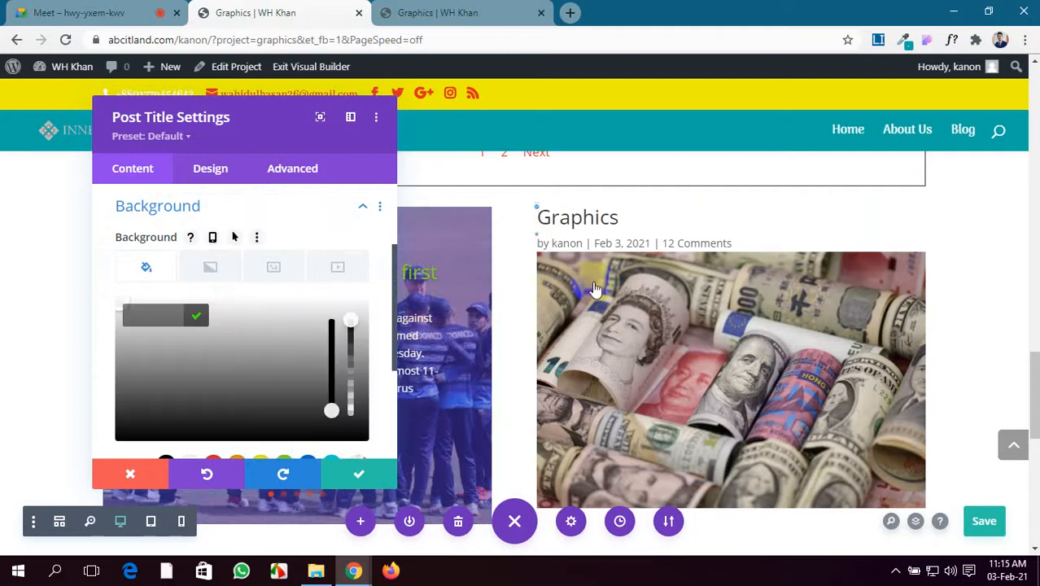
left_click(197, 404)
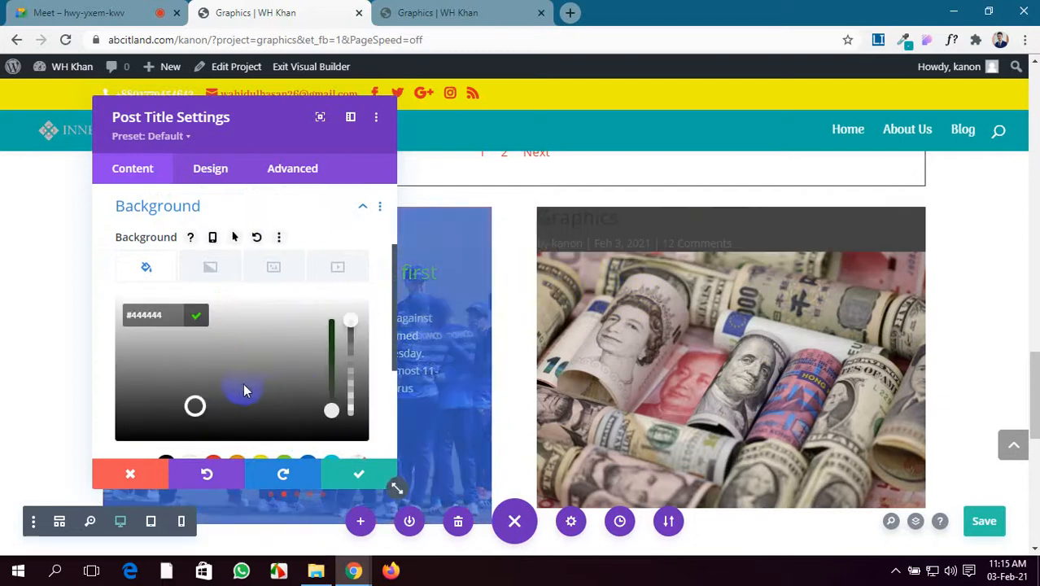
scroll(235, 367, "down", 3)
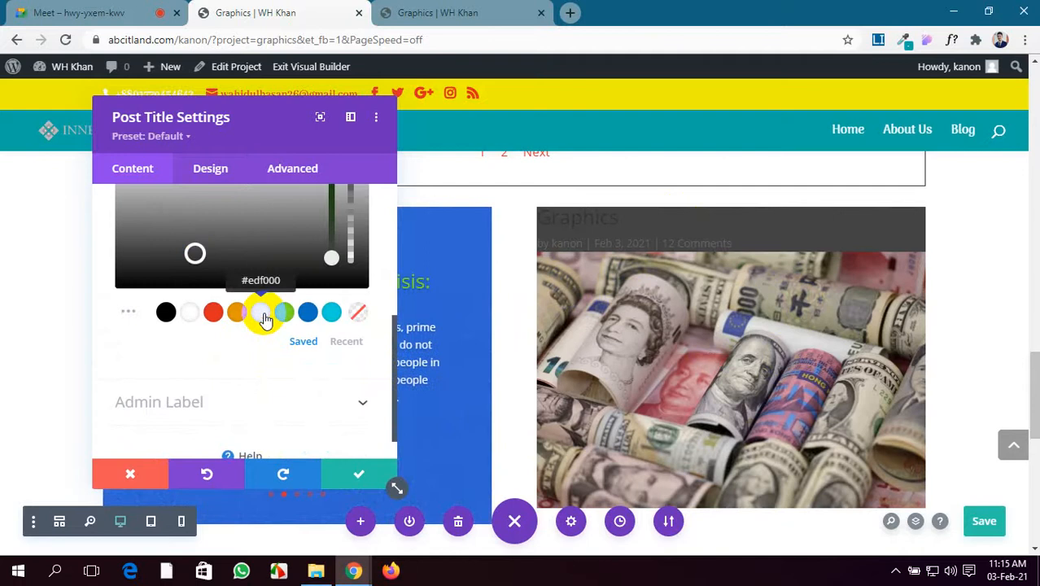
left_click(261, 314)
left_click(303, 318)
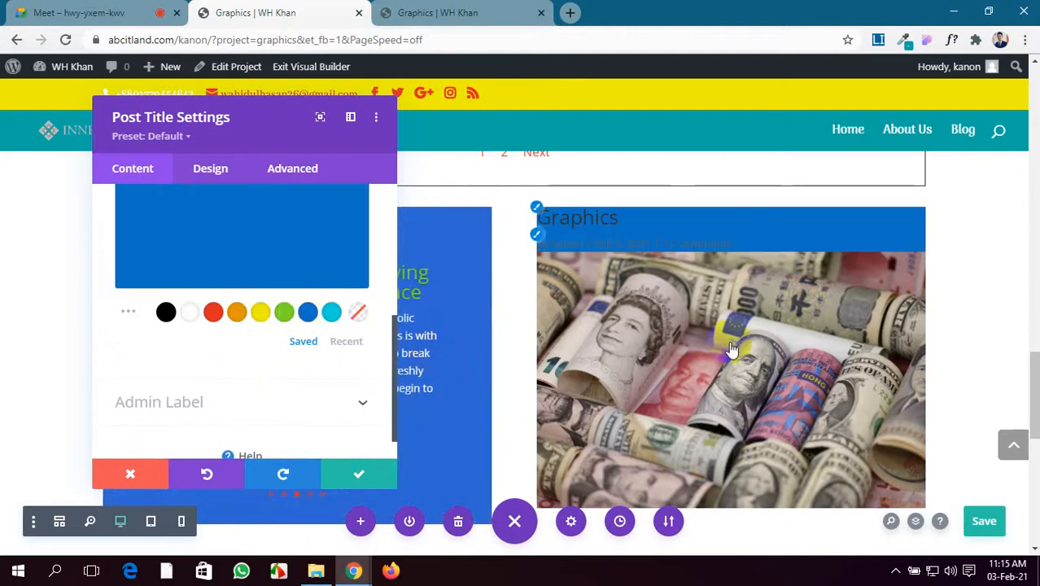
left_click(128, 313)
scroll(214, 342, "down", 3)
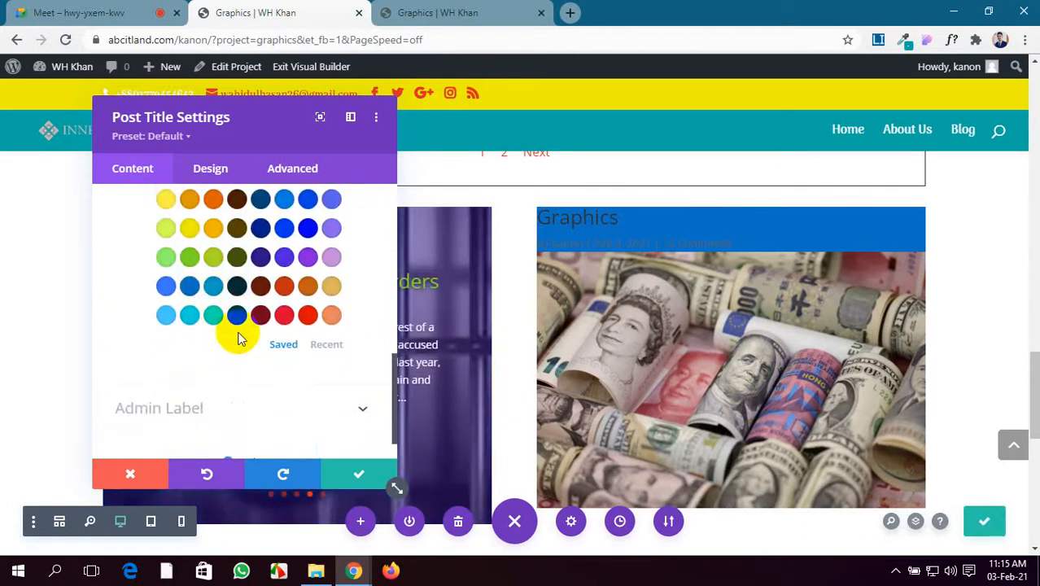
left_click(260, 293)
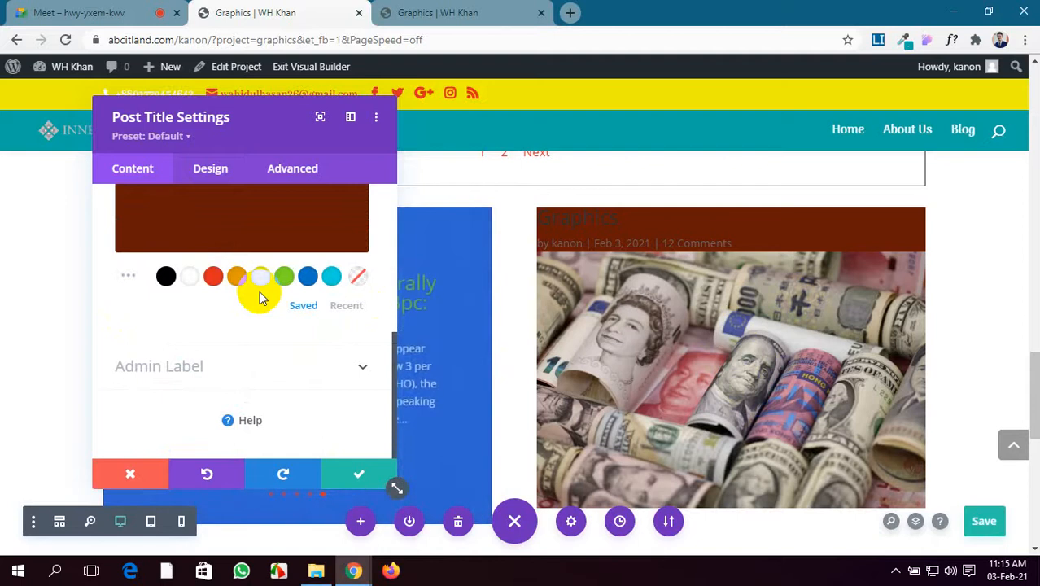
left_click(227, 168)
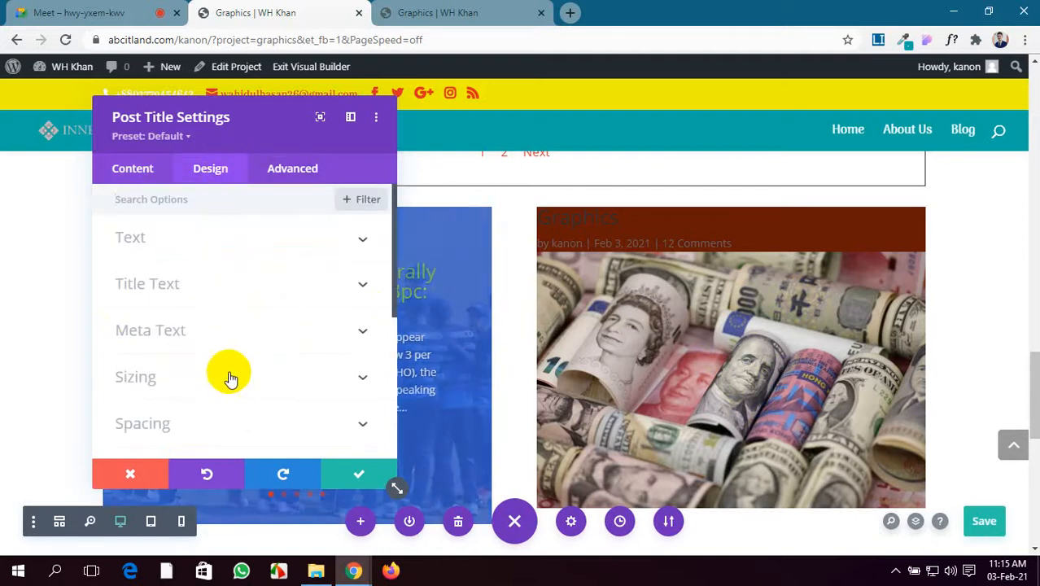
scroll(228, 374, "down", 2)
left_click(354, 474)
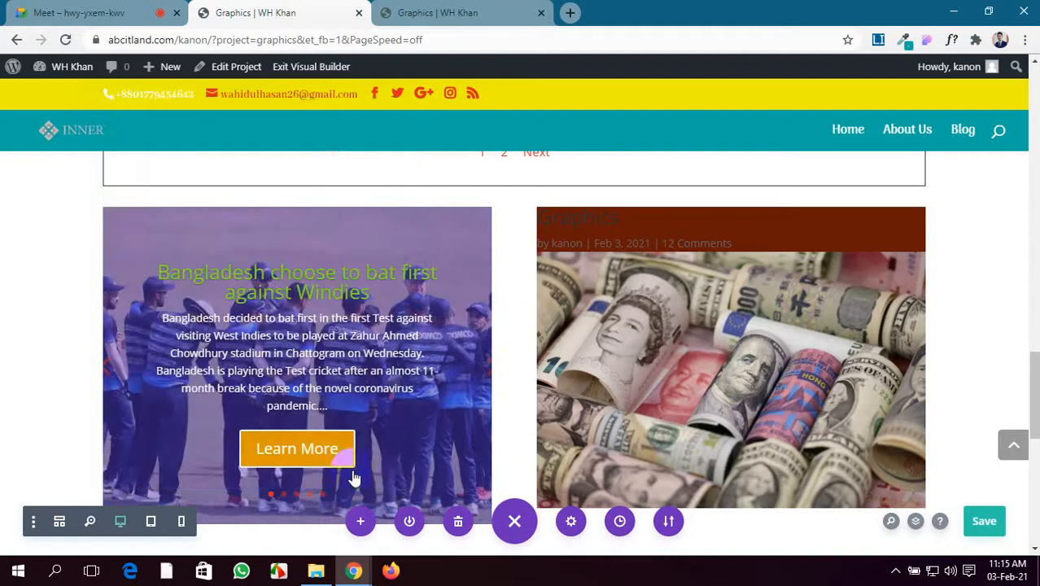
Step: Save the page, then add a regular section with a three-column row below
left_click(984, 521)
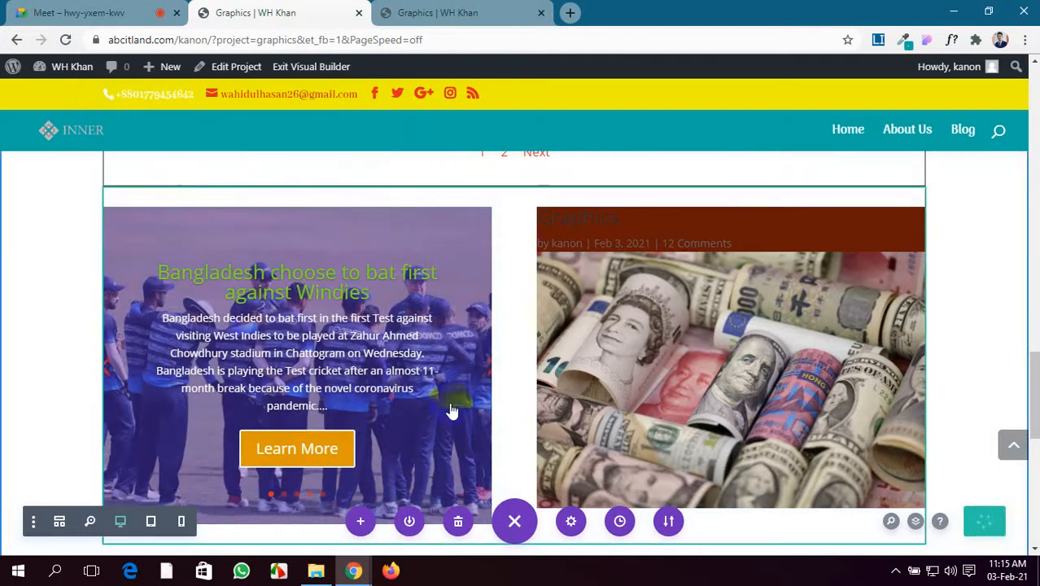
scroll(476, 375, "down", 3)
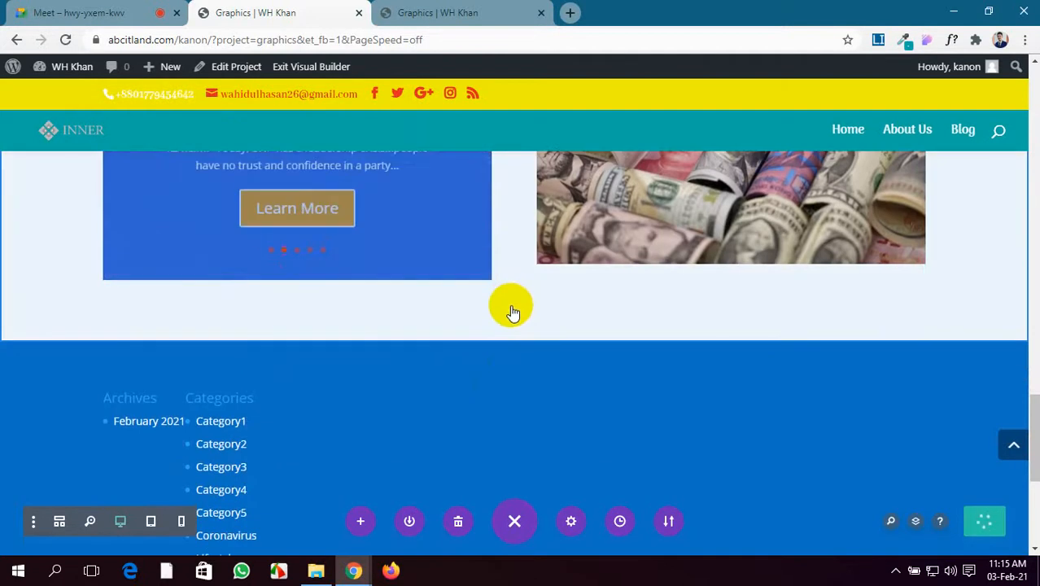
mouse_move(515, 297)
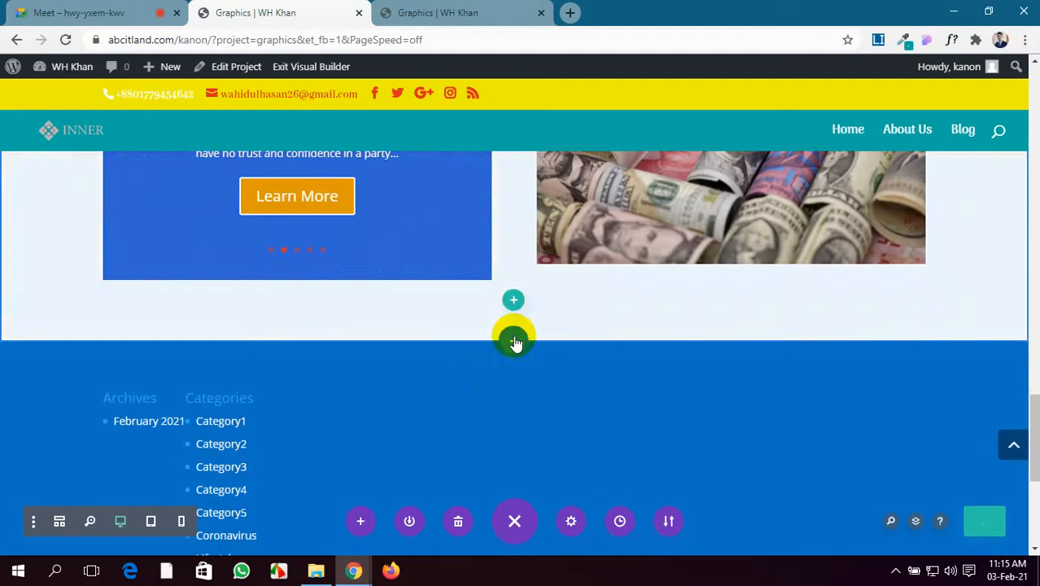
left_click(514, 341)
left_click(422, 290)
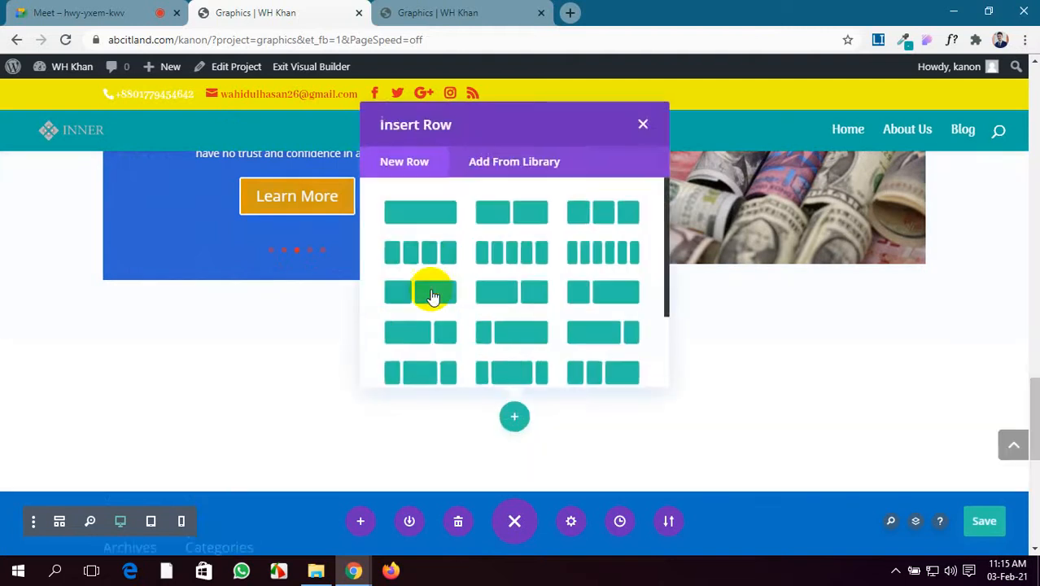
scroll(530, 271, "down", 2)
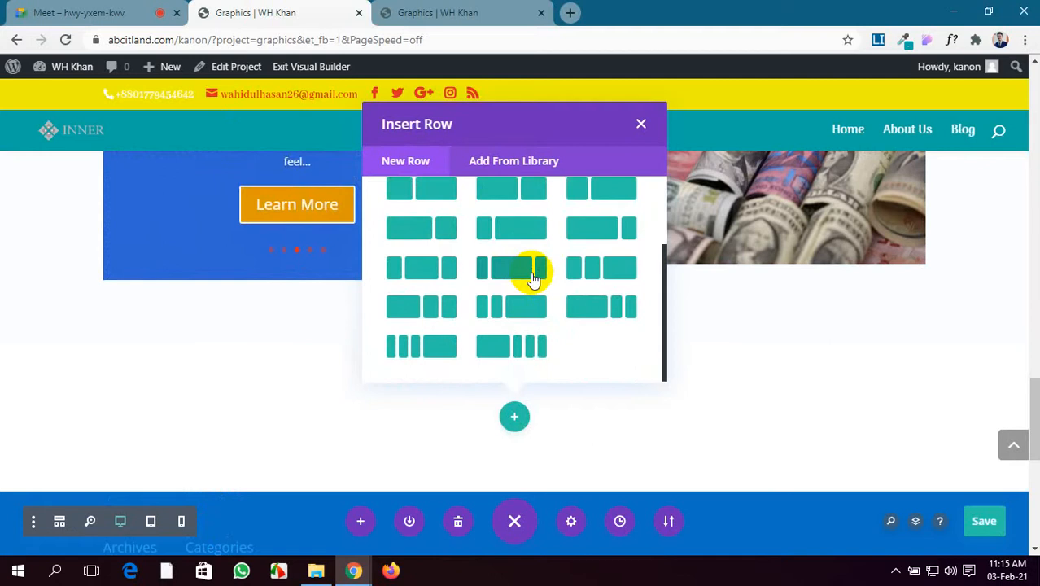
left_click(533, 276)
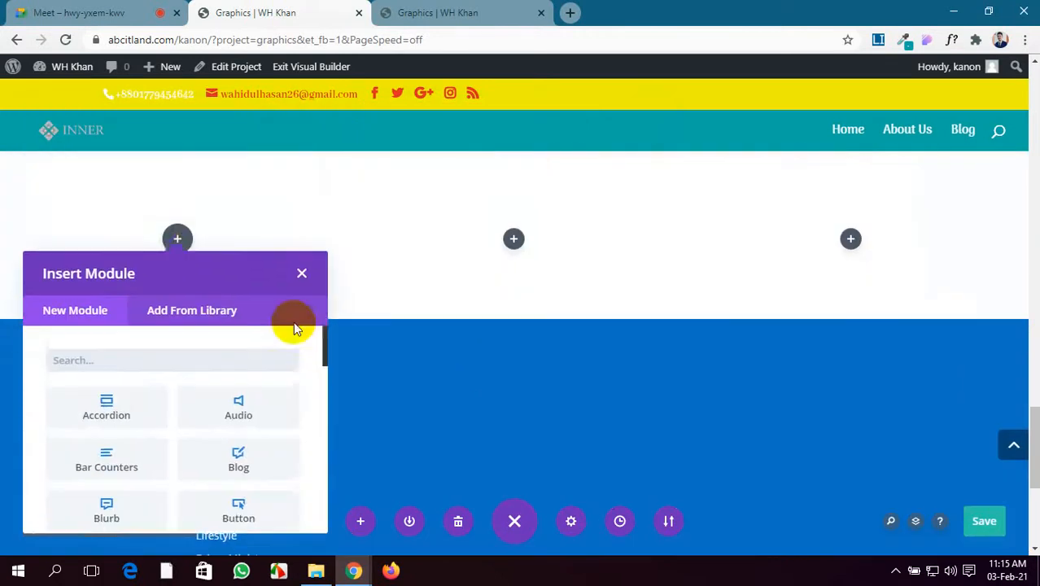
Step: Insert a Post Navigation module with default settings into the row's first column
scroll(208, 413, "down", 10)
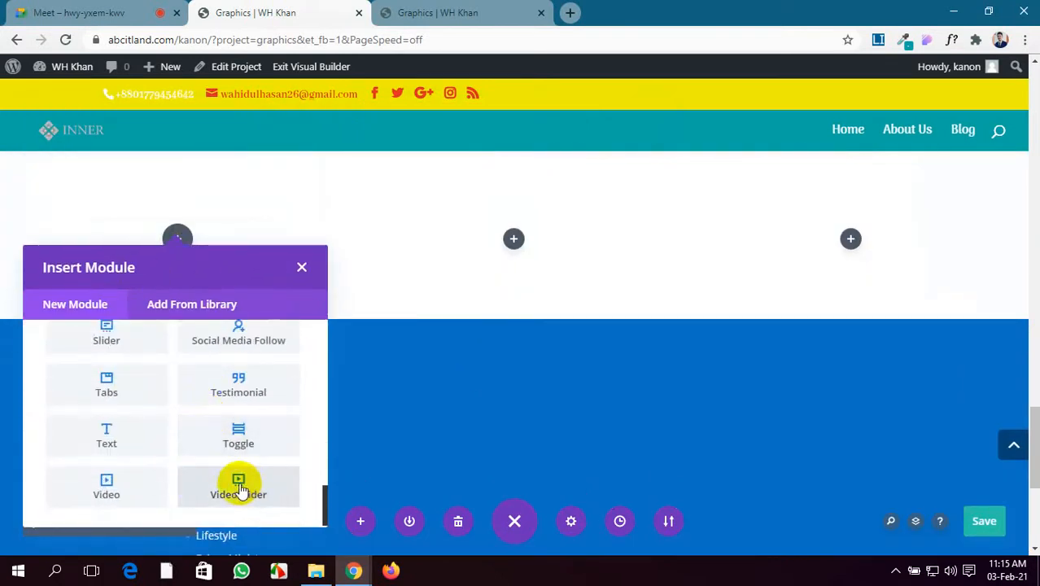
scroll(84, 388, "up", 2)
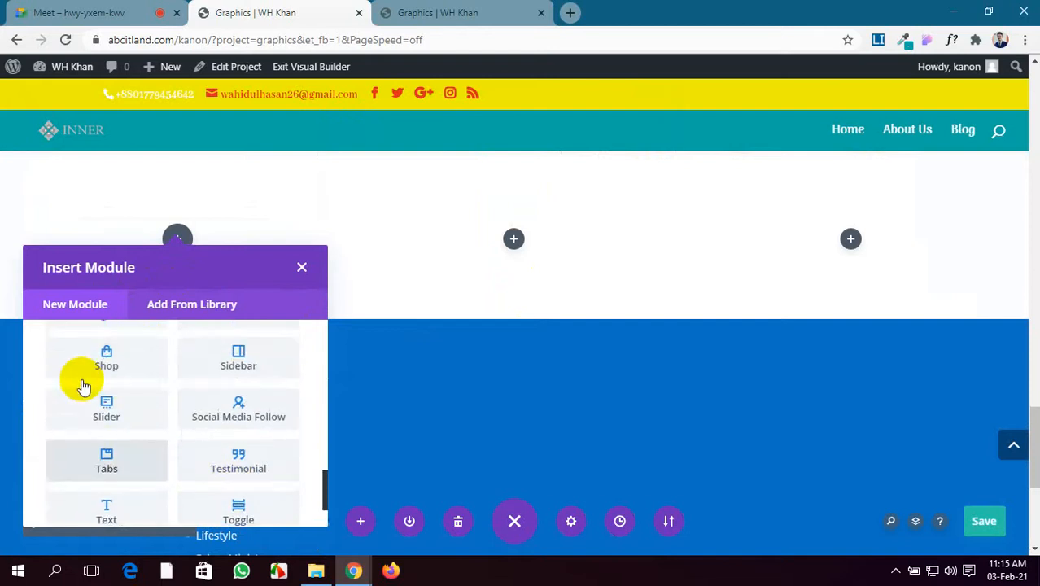
scroll(228, 374, "up", 2)
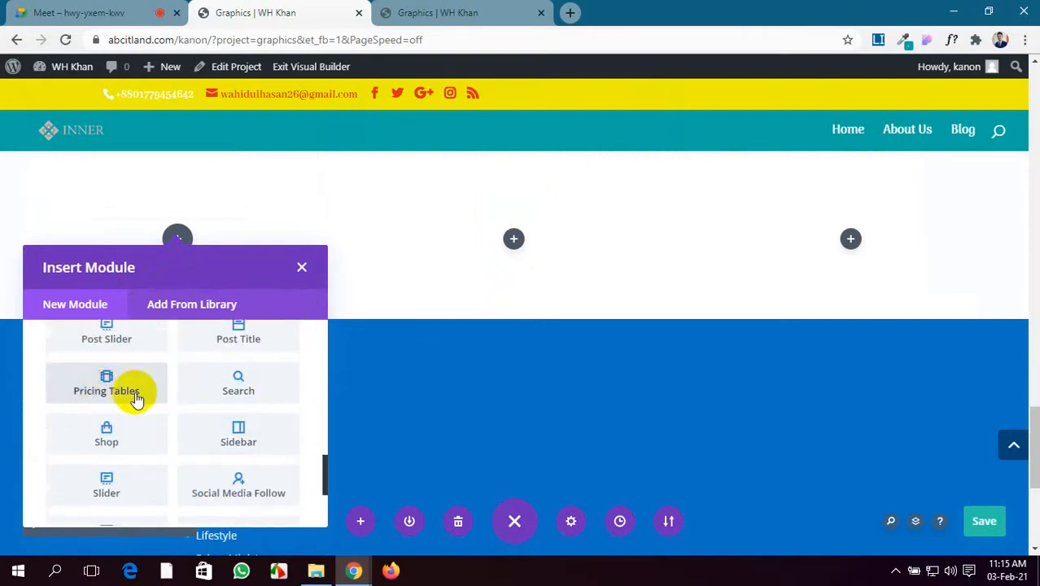
scroll(228, 395, "up", 2)
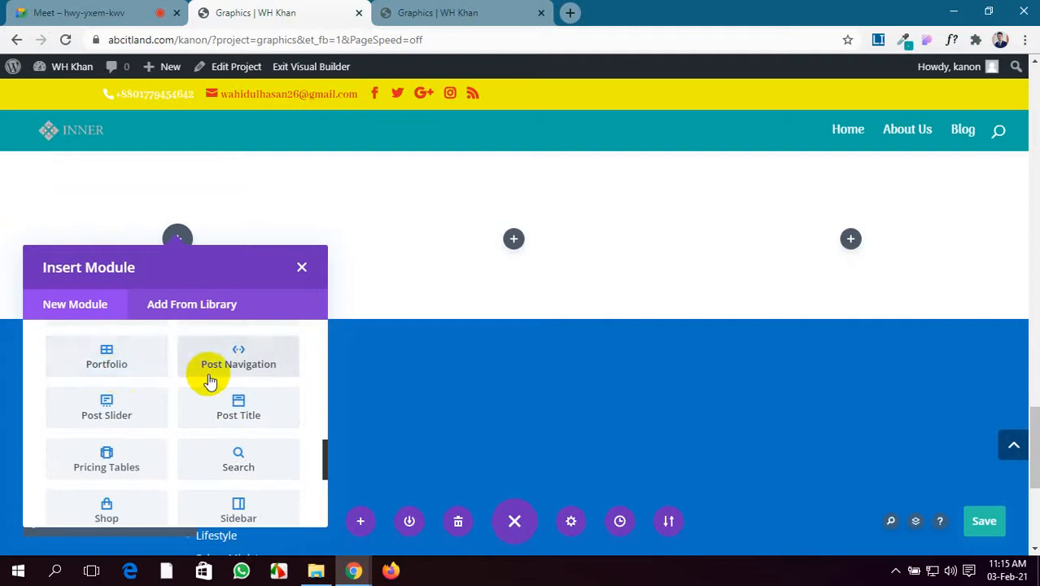
scroll(210, 379, "up", 1)
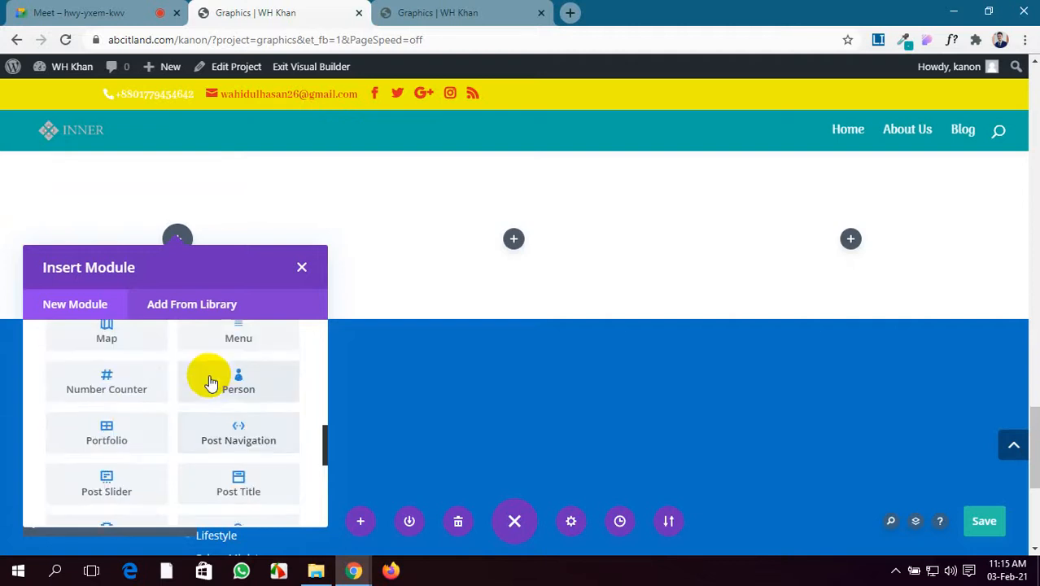
left_click(233, 431)
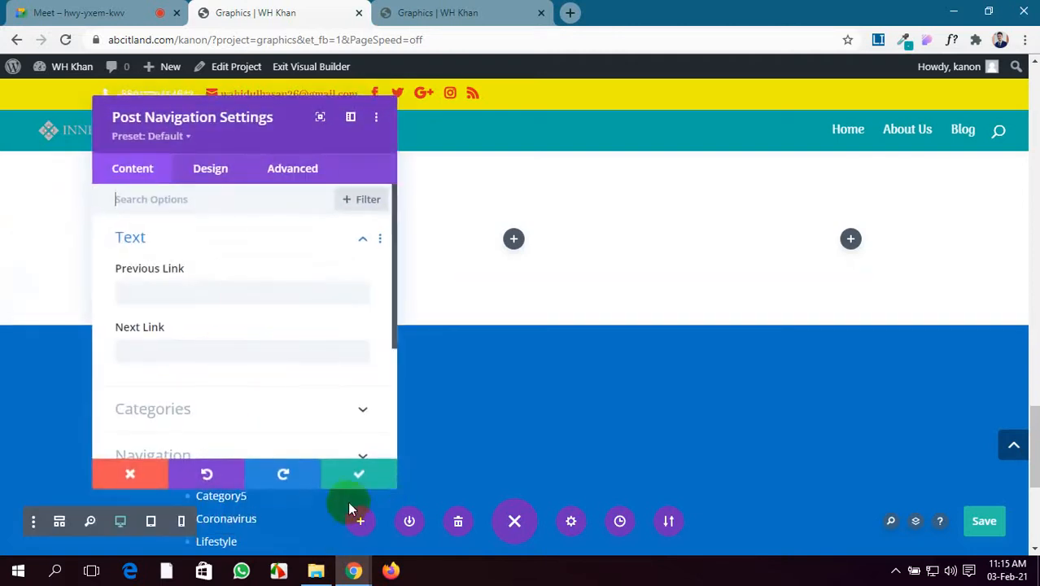
left_click(348, 474)
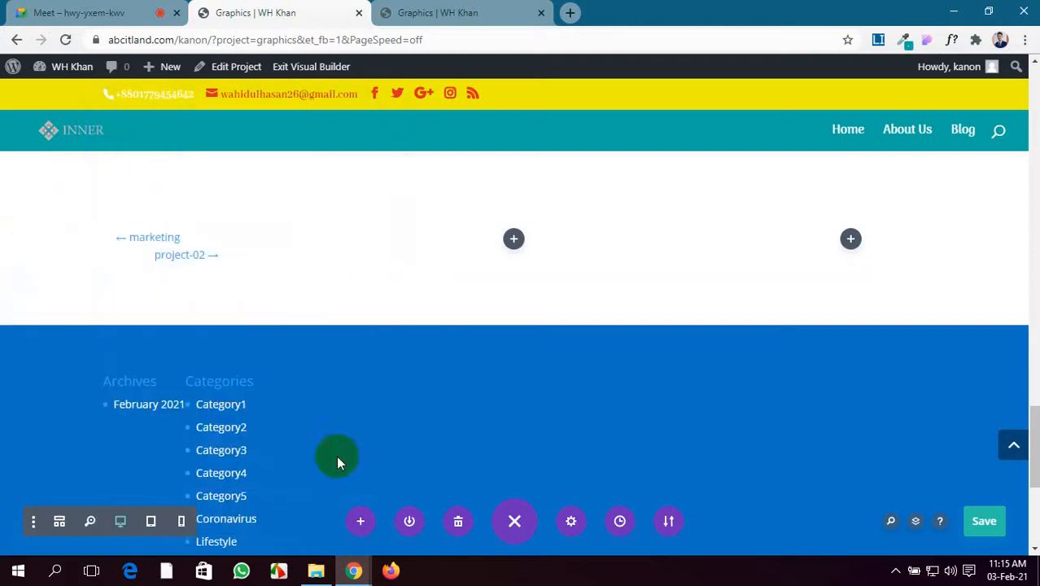
Step: Undo the Post Navigation module via the right-click menu, emptying the first column
right_click(187, 256)
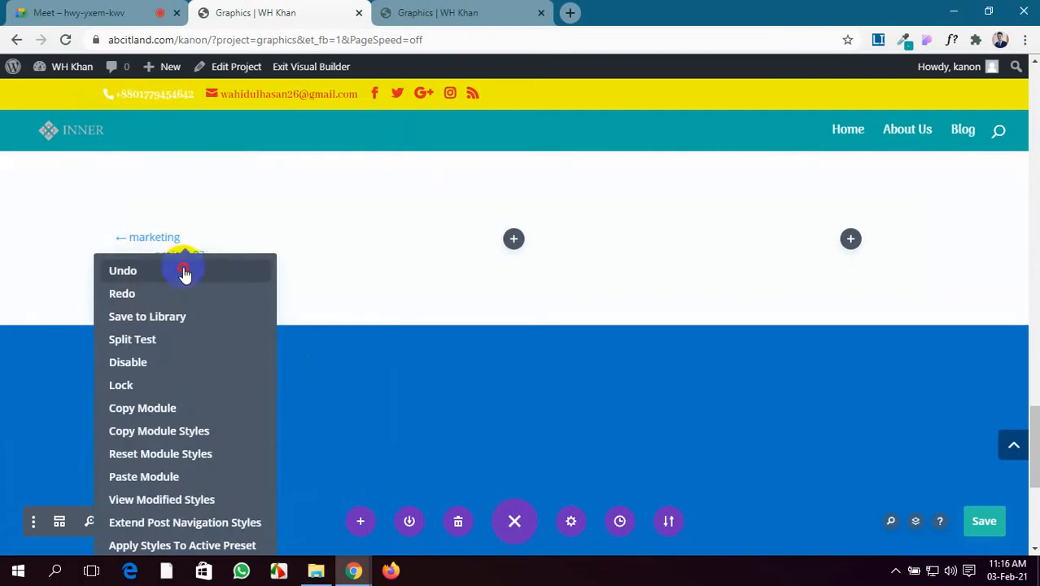
left_click(184, 272)
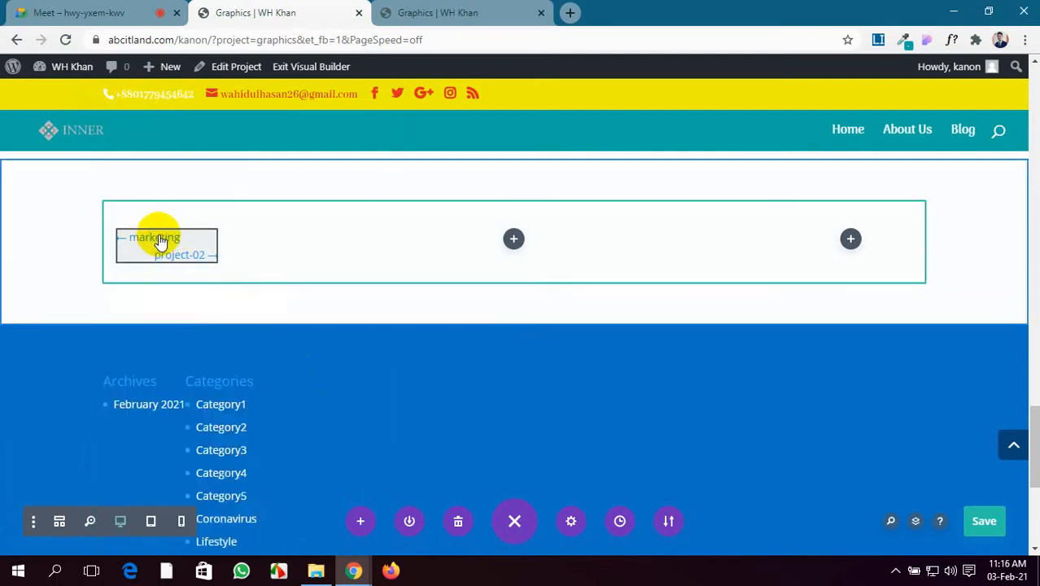
left_click(193, 236)
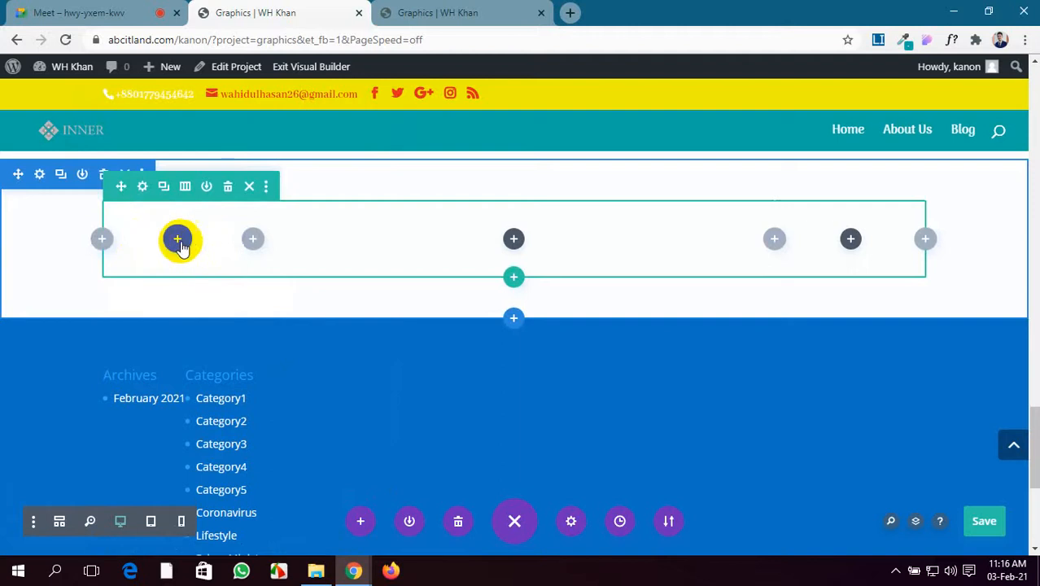
Step: Browse the first column's module list and close it without adding anything
left_click(178, 240)
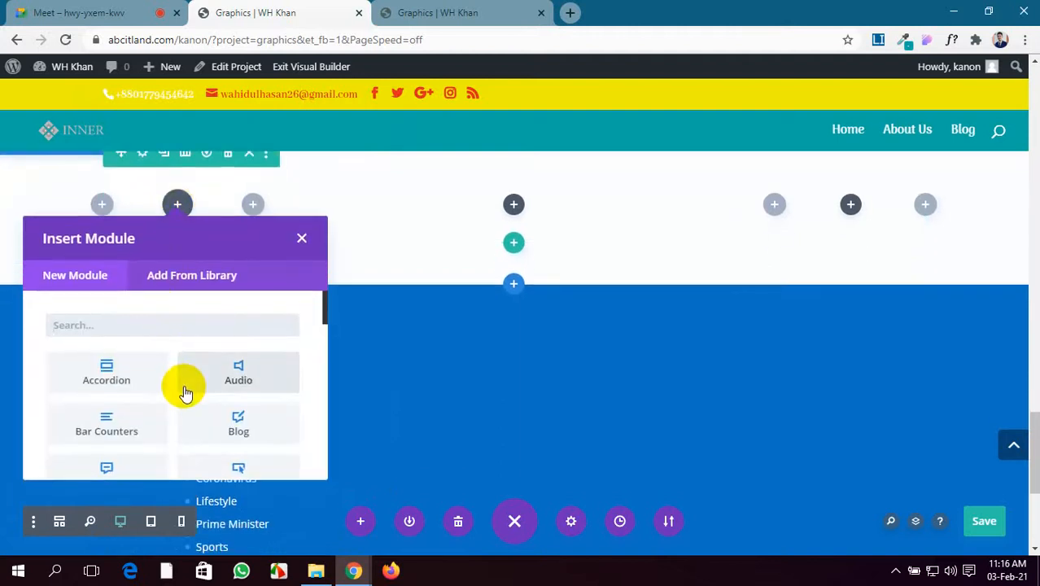
scroll(226, 394, "down", 1)
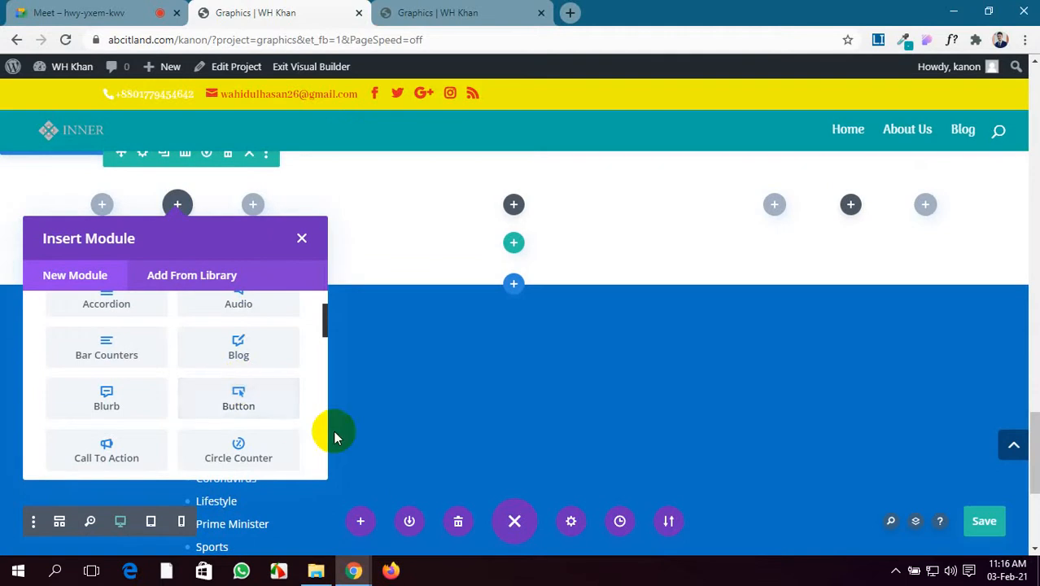
scroll(276, 420, "down", 2)
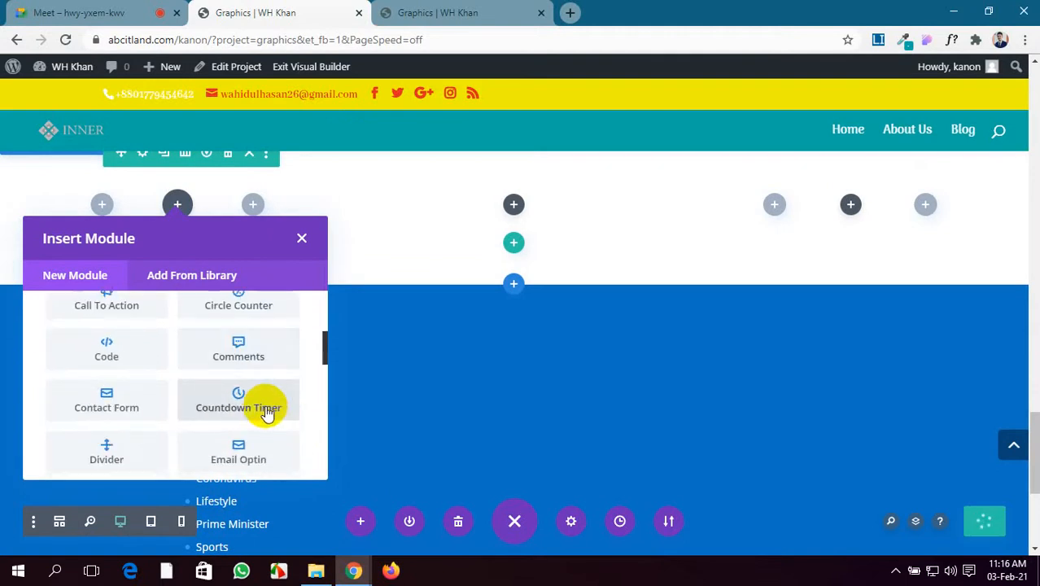
scroll(264, 411, "down", 1)
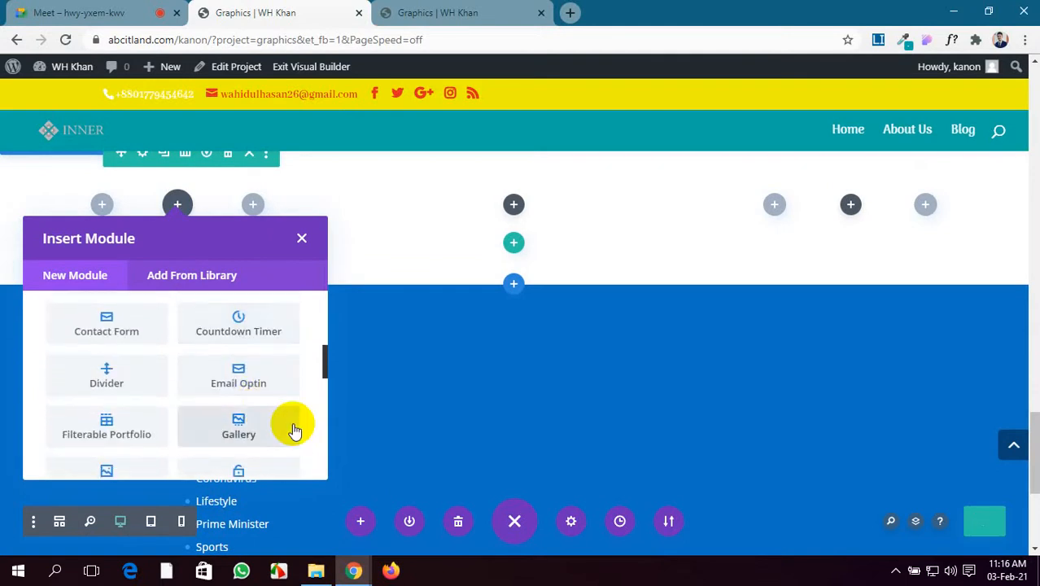
scroll(105, 380, "down", 1)
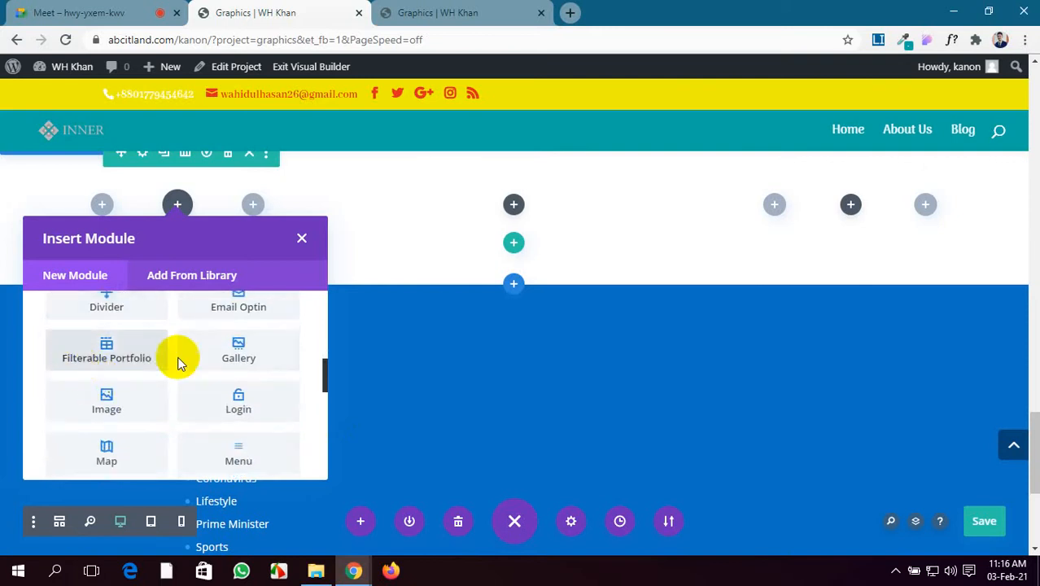
scroll(196, 390, "down", 1)
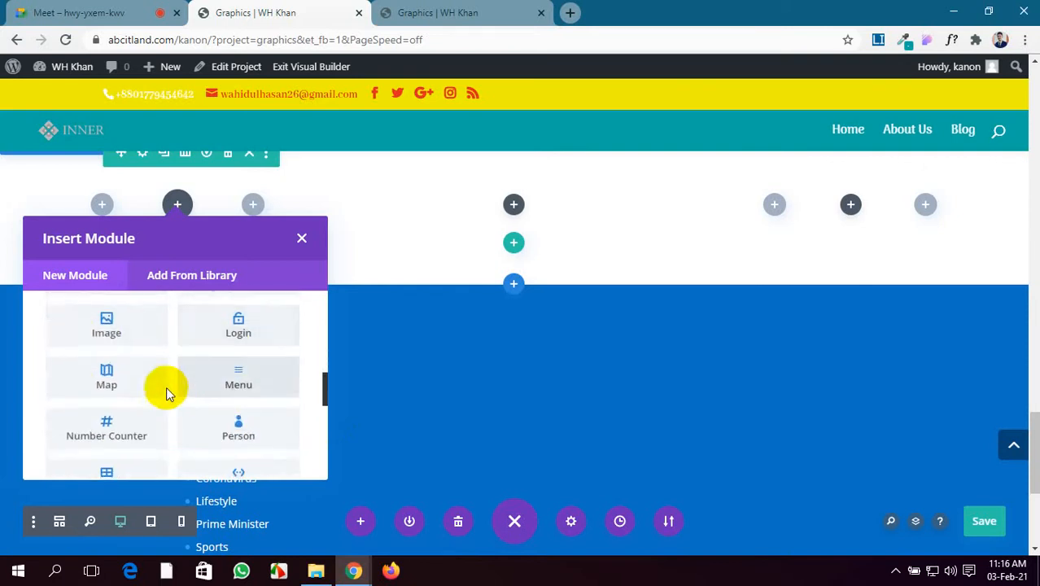
scroll(205, 388, "down", 1)
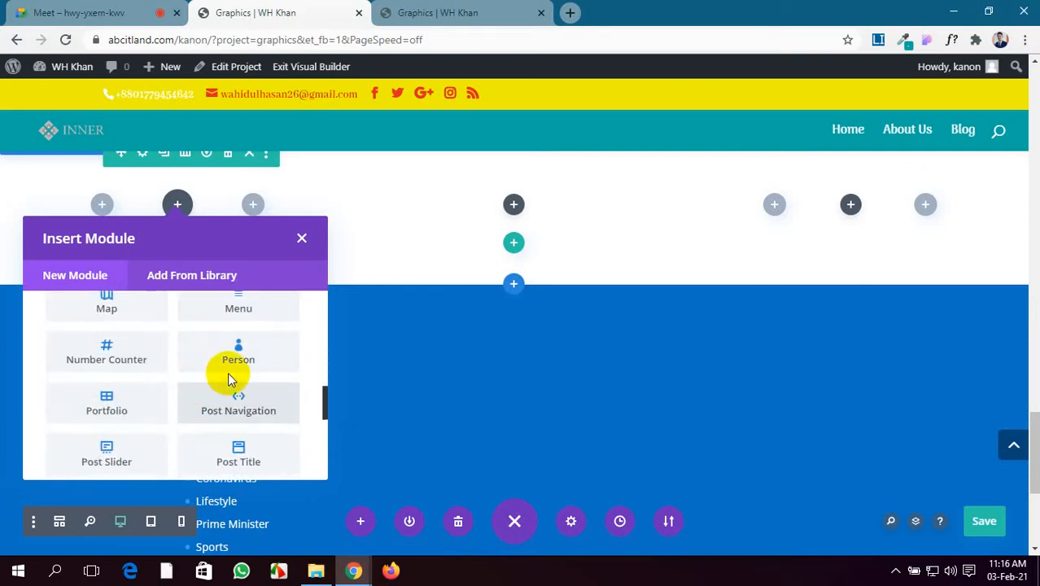
scroll(232, 373, "up", 1)
scroll(142, 404, "down", 1)
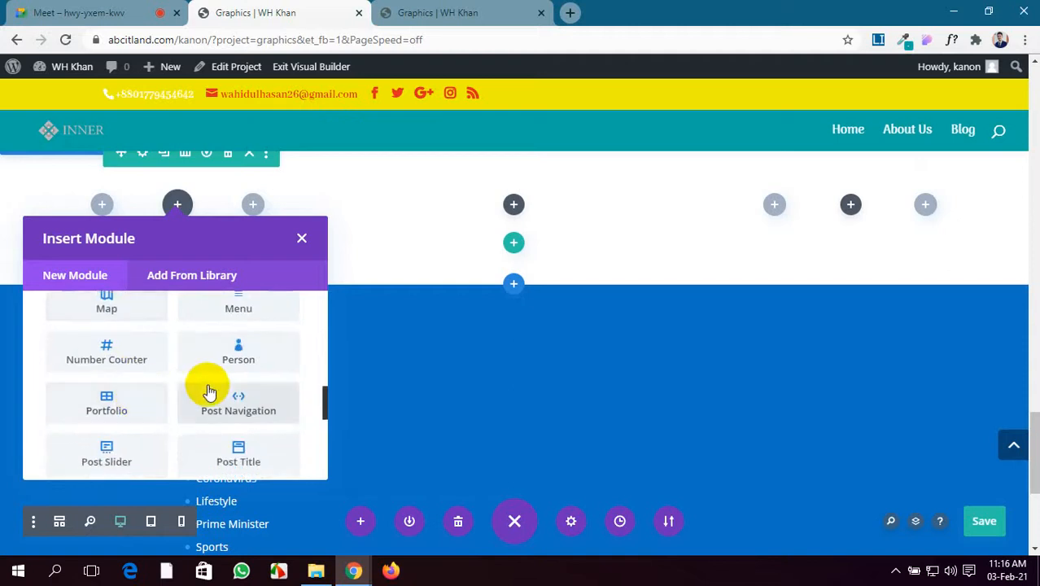
scroll(209, 393, "down", 4)
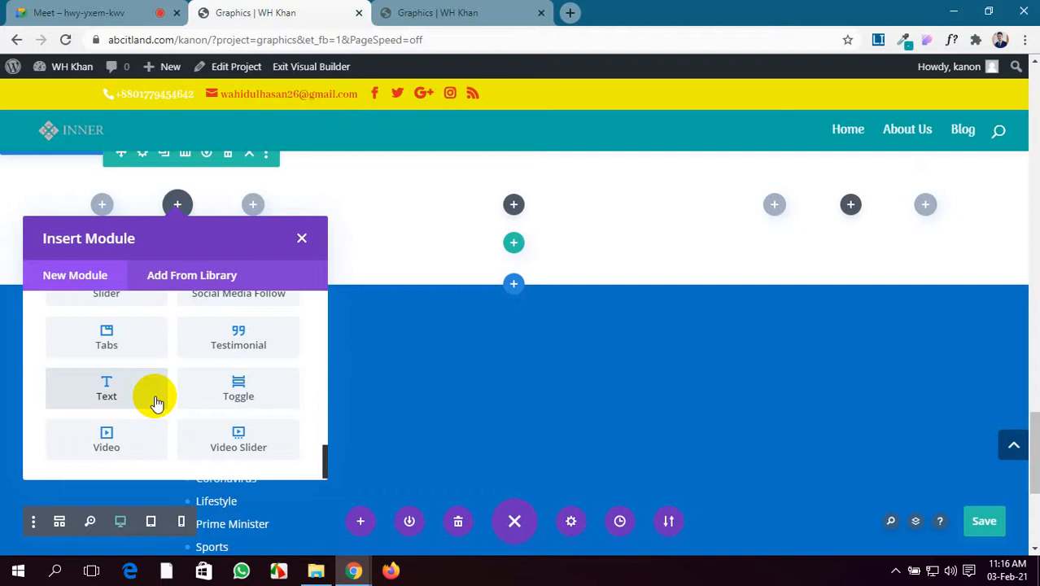
scroll(157, 403, "up", 10)
scroll(157, 403, "down", 3)
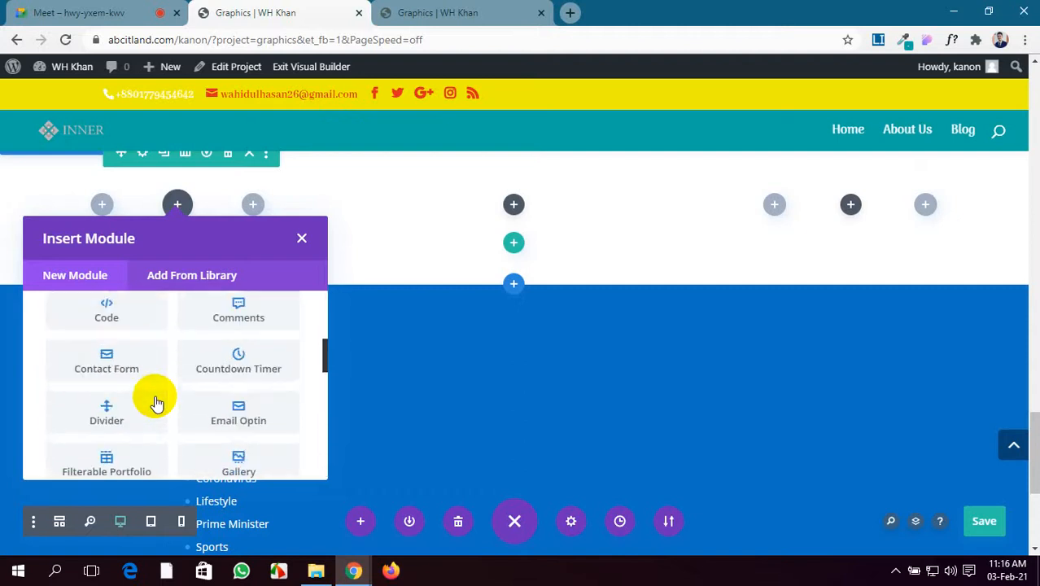
scroll(157, 403, "down", 7)
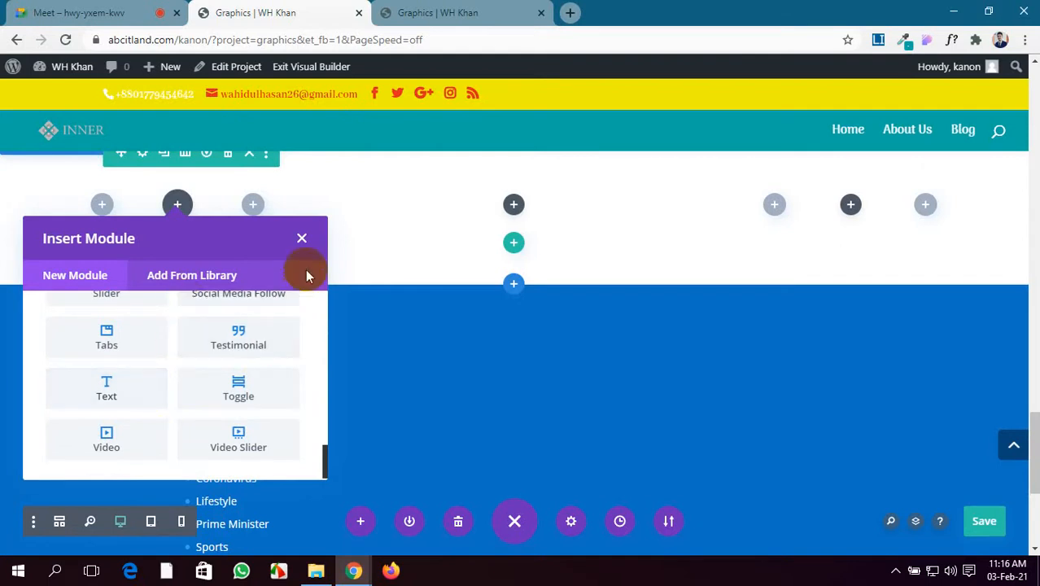
left_click(300, 241)
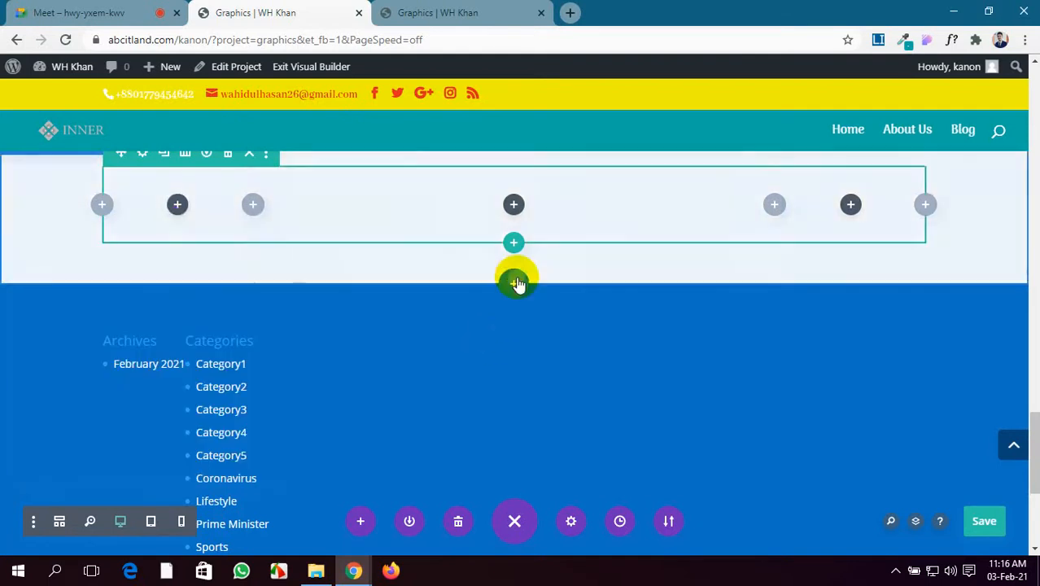
Step: Start a specialty section below, then leave it to view the live Graphics project page
left_click(513, 282)
left_click(513, 411)
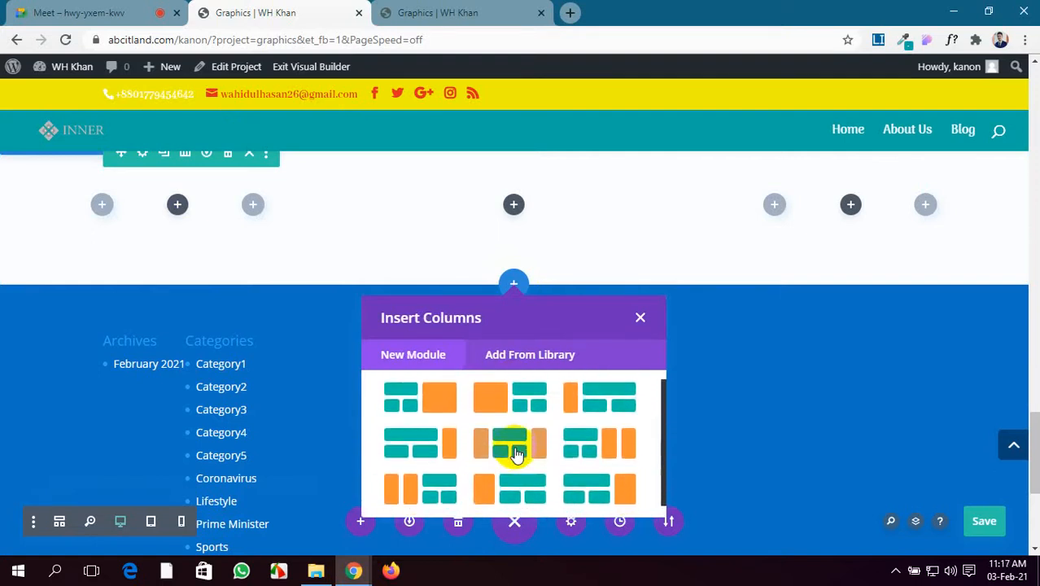
left_click(21, 11)
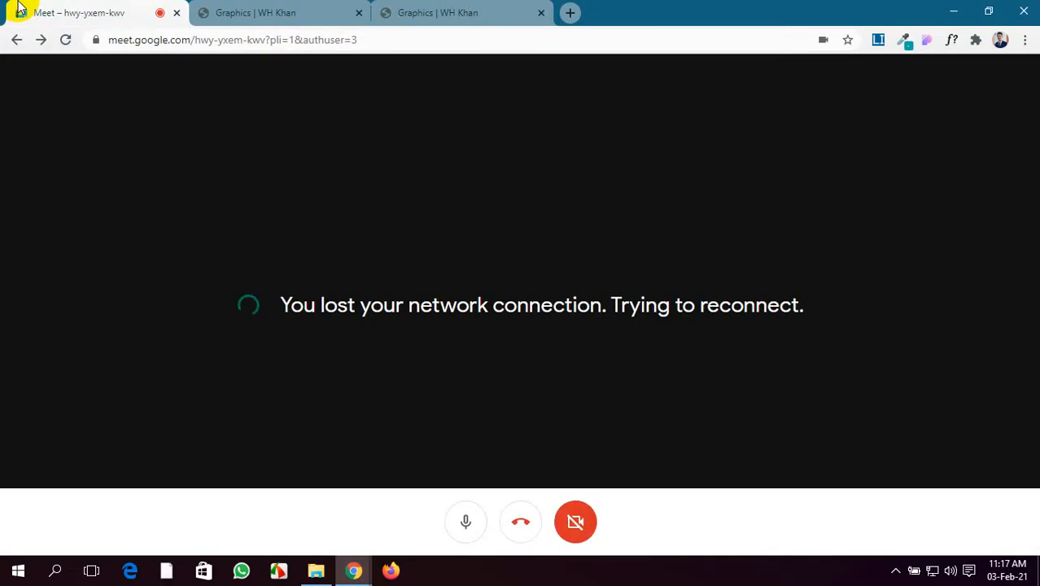
left_click(210, 9)
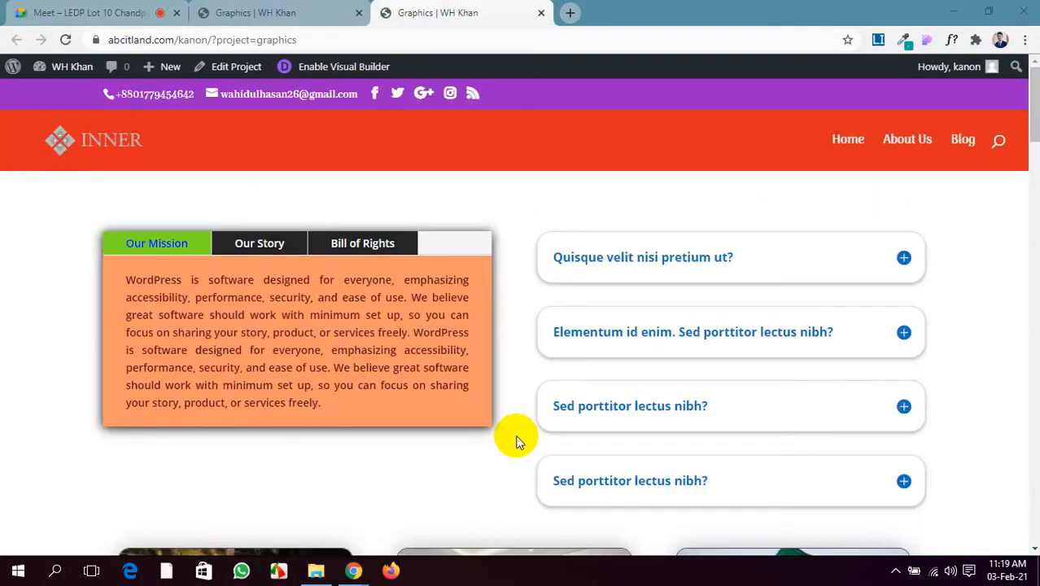
Step: Save the Graphics page changes and exit the builder to the WordPress Dashboard
left_click(314, 8)
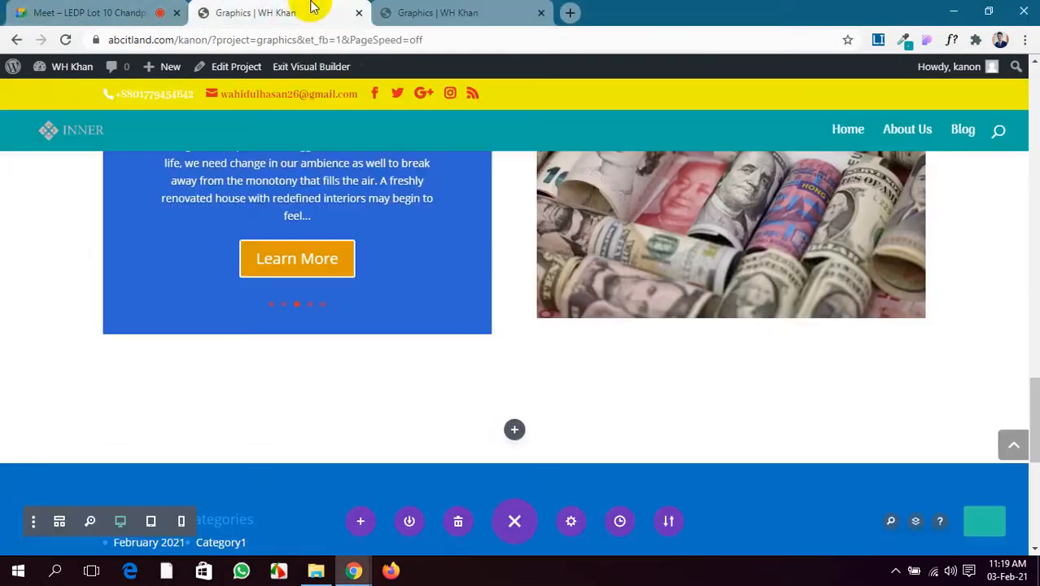
scroll(97, 112, "up", 4)
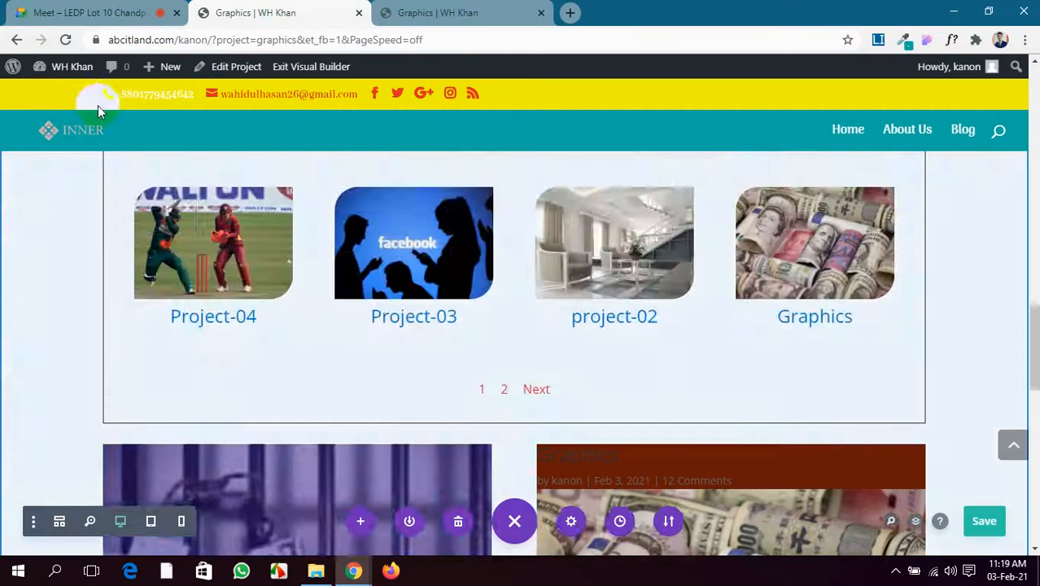
scroll(98, 111, "up", 4)
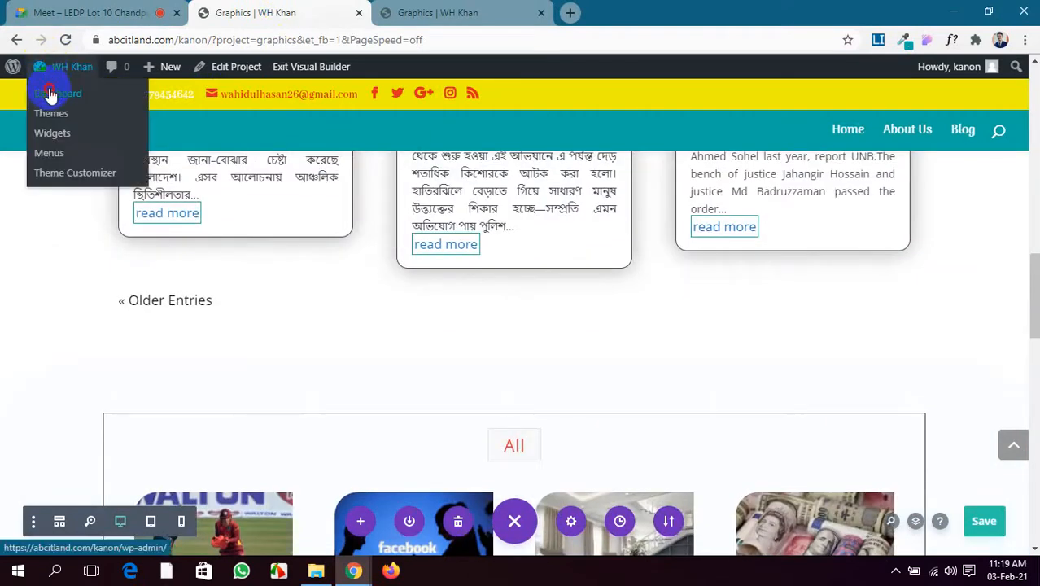
left_click(50, 94)
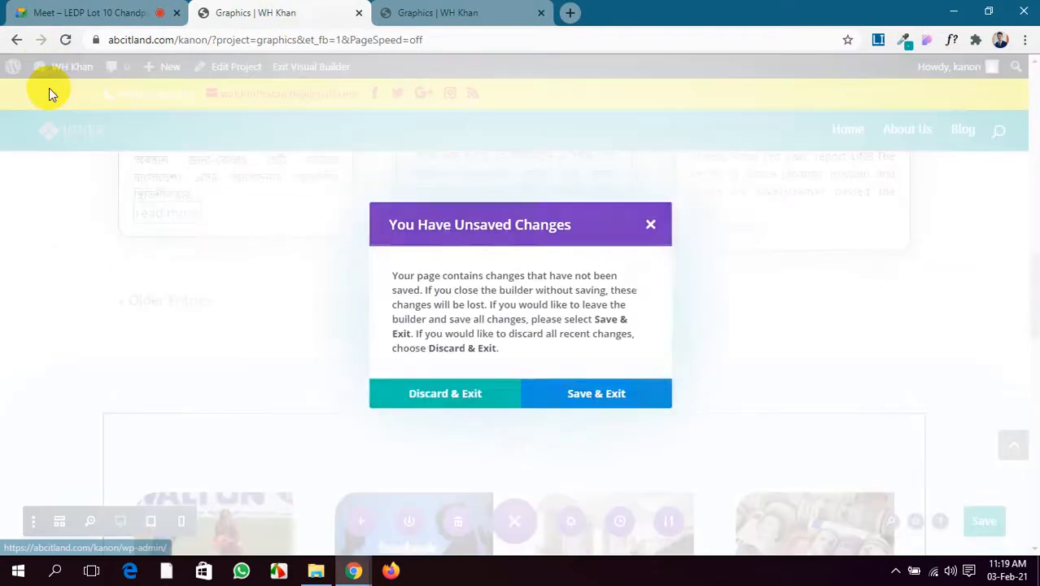
left_click(565, 390)
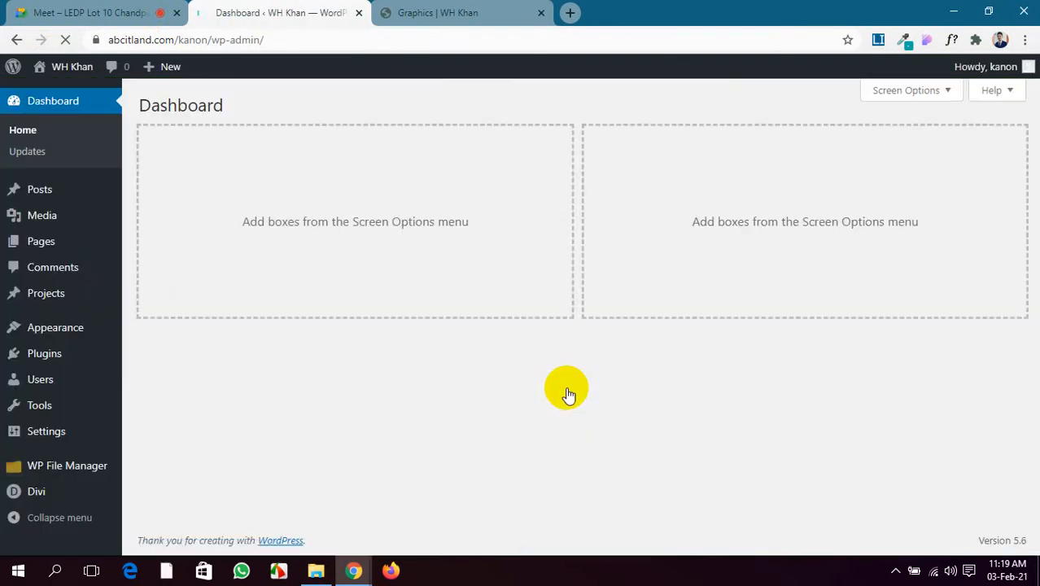
Step: Create a new page titled 'Service' and publish it
mouse_move(46, 246)
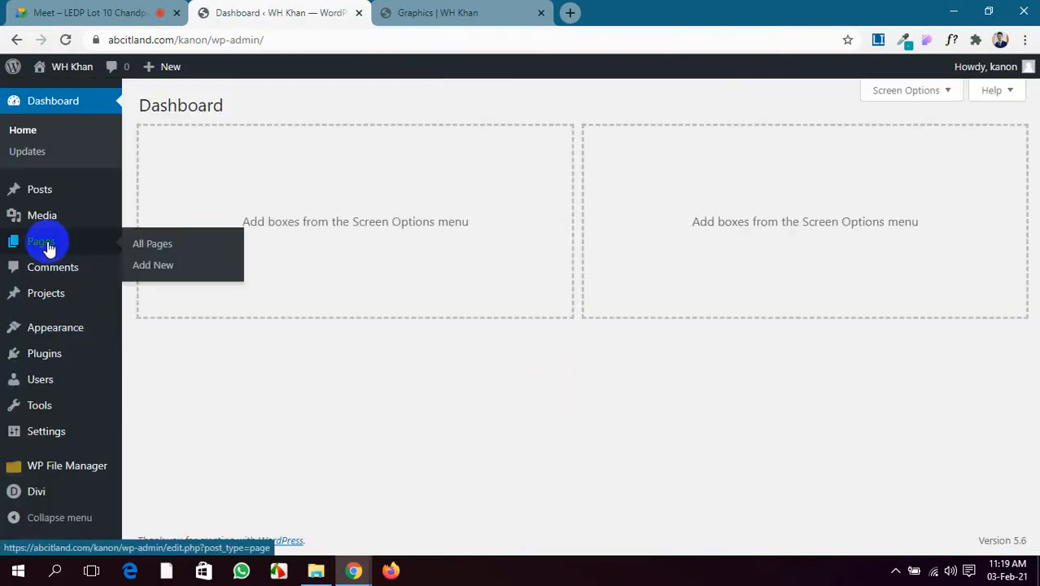
left_click(154, 246, "ctrl")
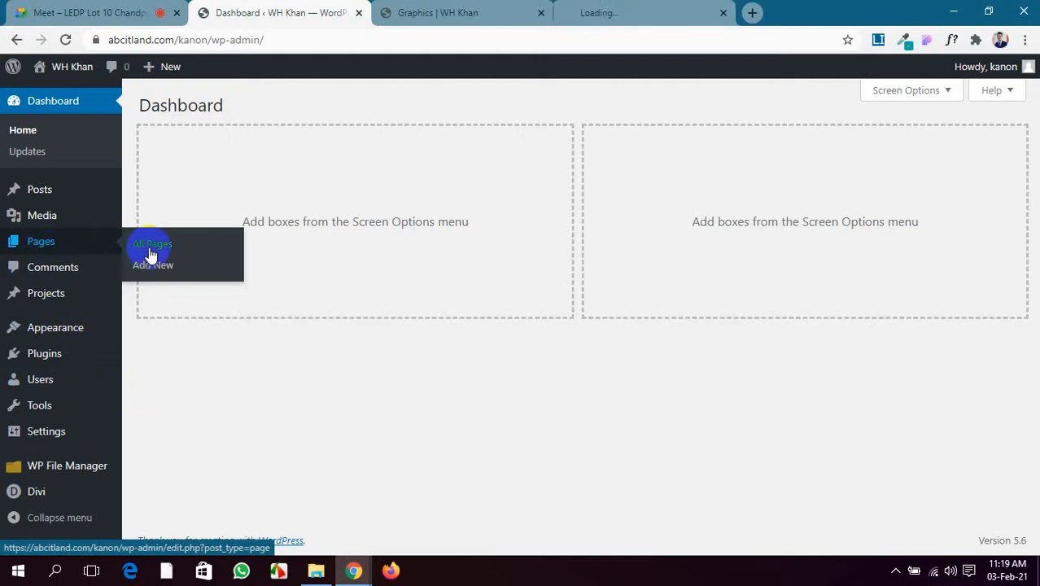
left_click(669, 13)
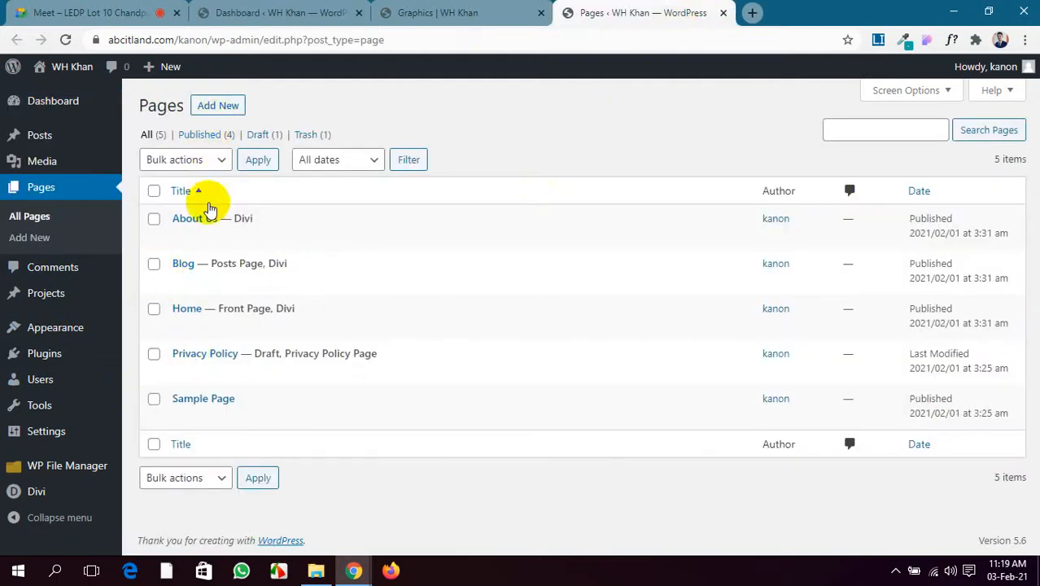
left_click(218, 106)
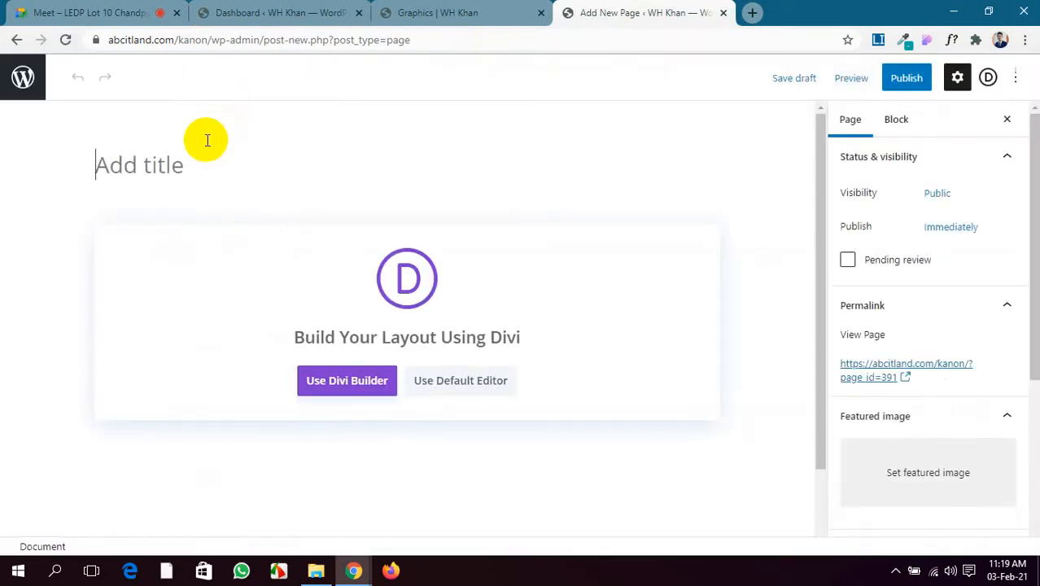
type("Service")
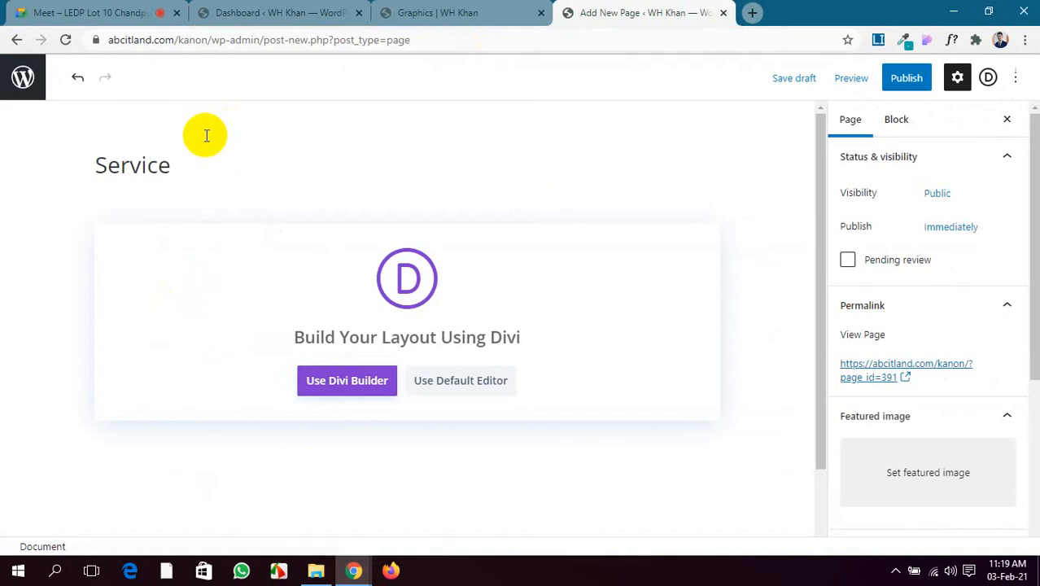
left_click(905, 78)
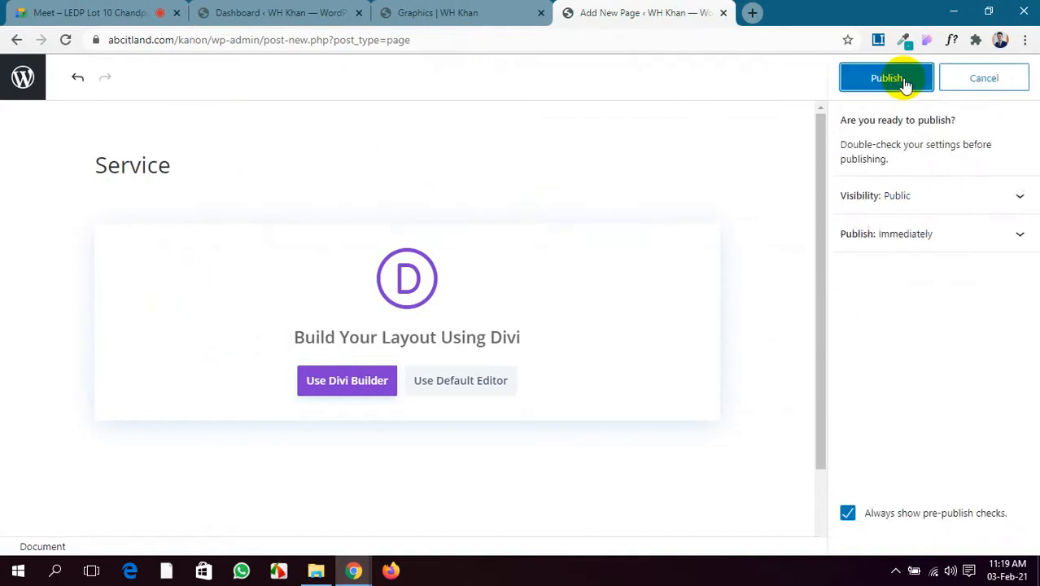
left_click(887, 78)
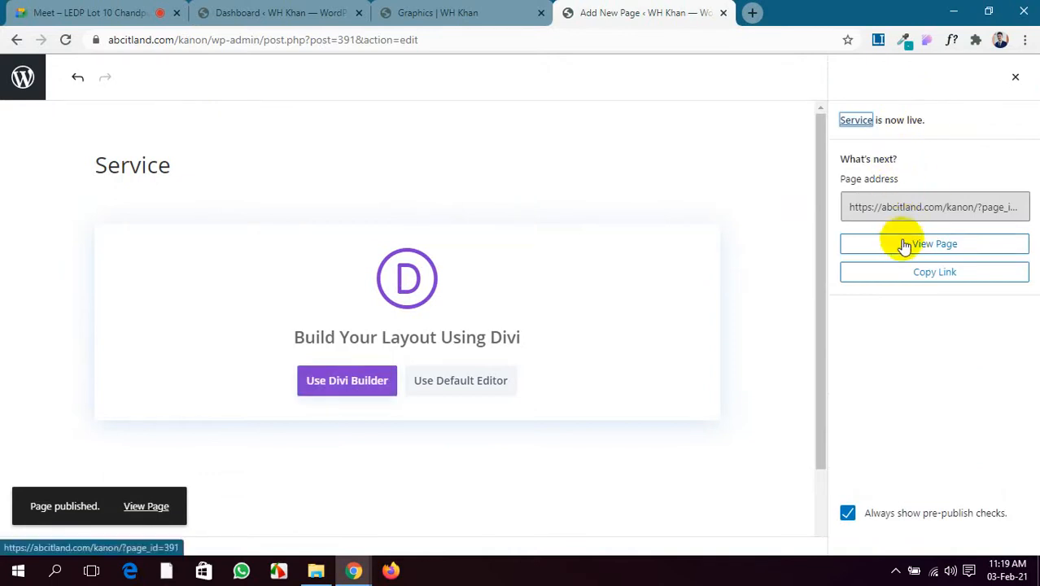
left_click(1015, 79)
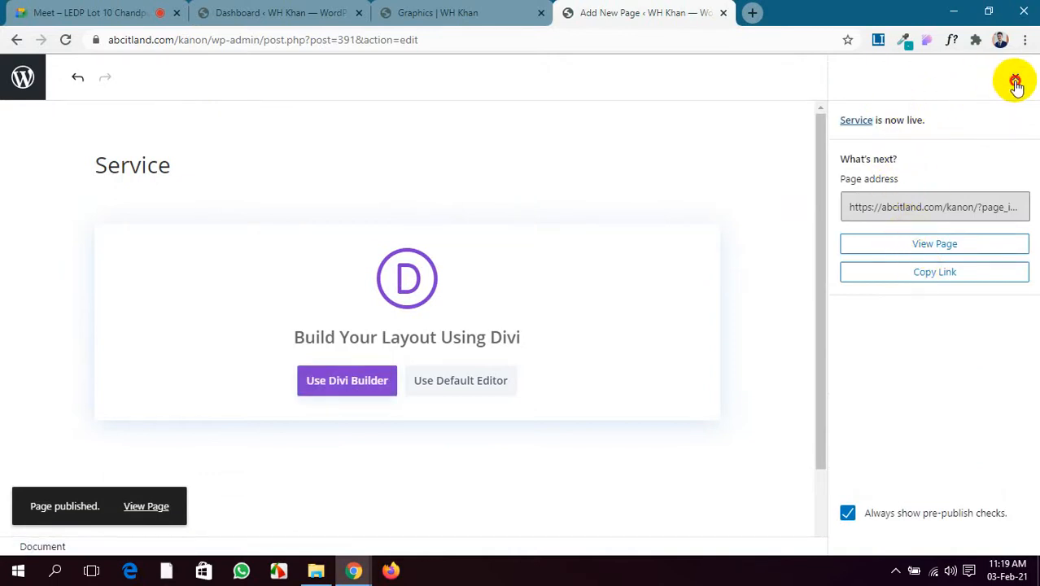
Step: Set the Service page's template to Blank Page and update it
scroll(910, 354, "down", 2)
scroll(908, 351, "up", 2)
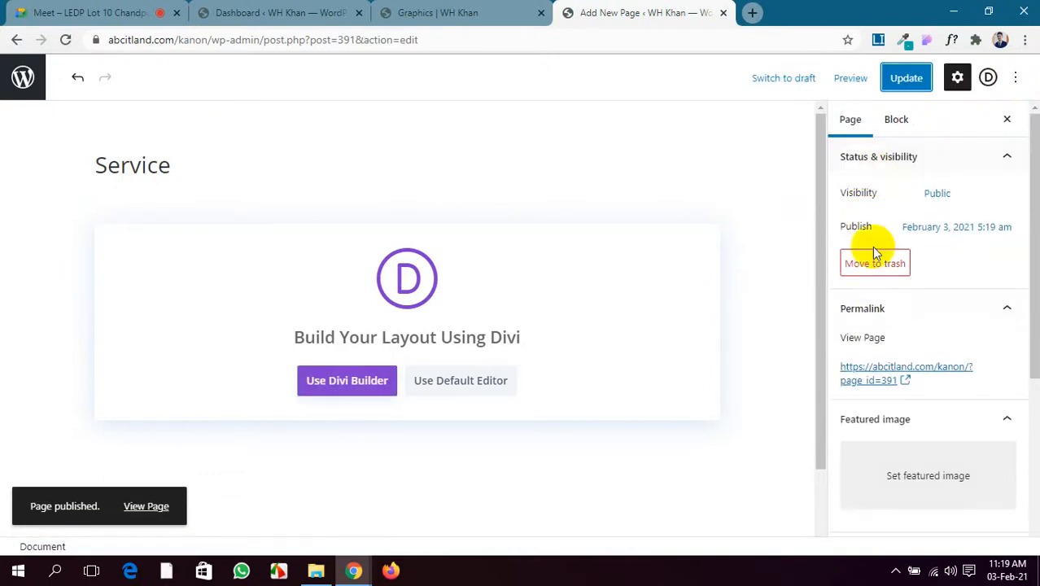
scroll(905, 460, "down", 3)
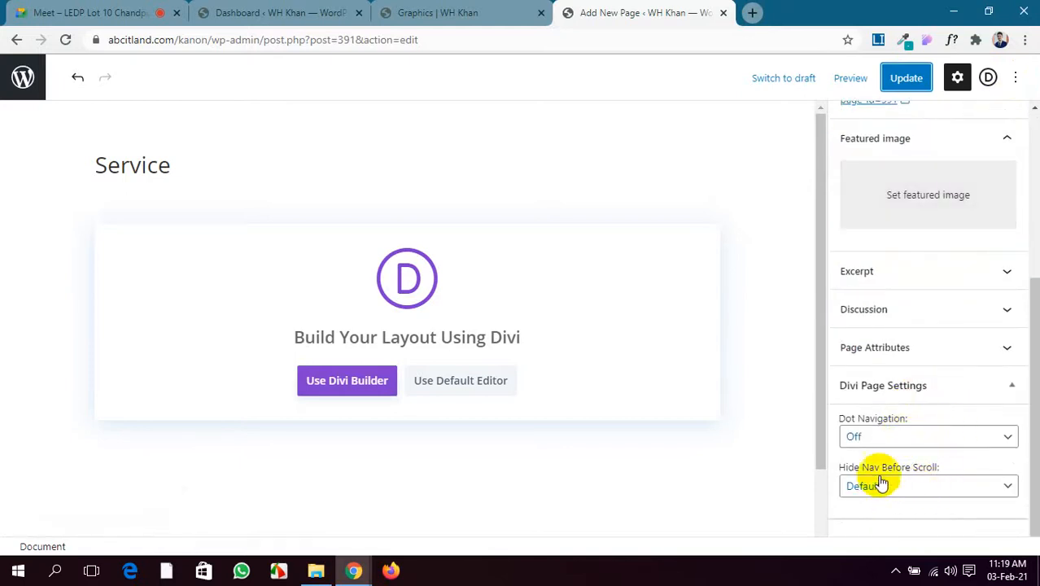
left_click(972, 354)
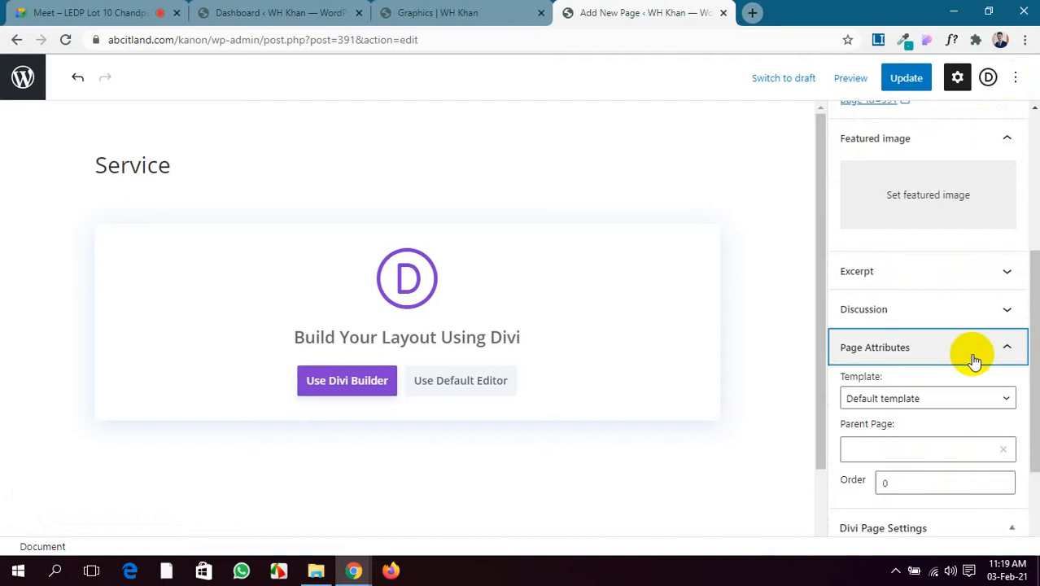
left_click(952, 398)
left_click(929, 431)
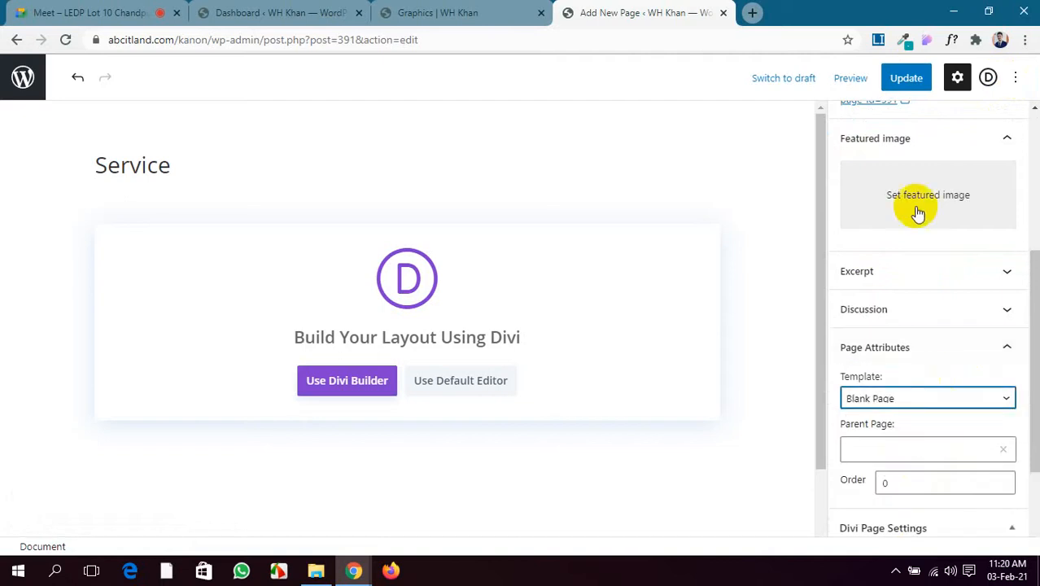
left_click(909, 82)
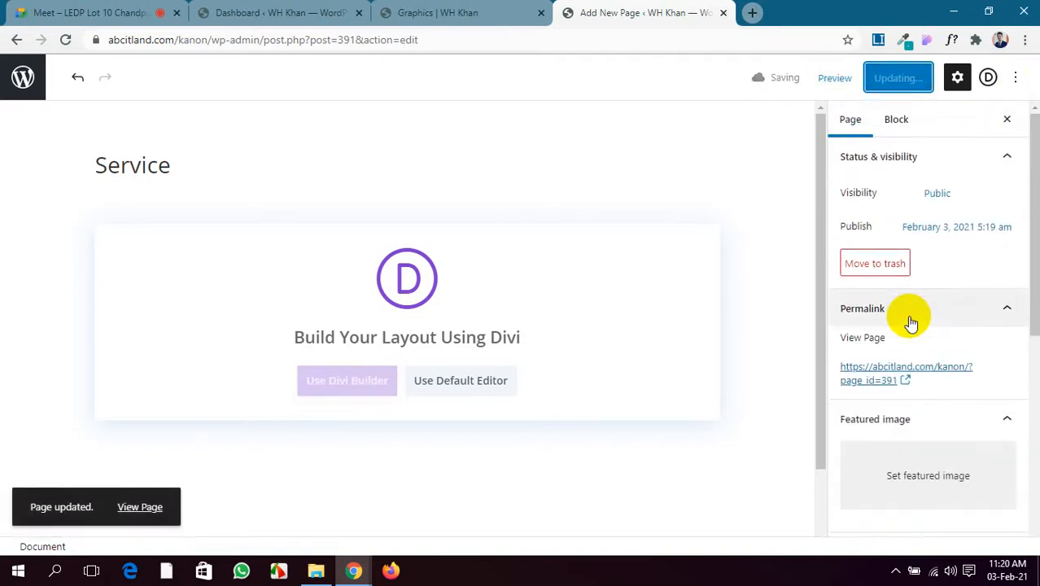
left_click(909, 369)
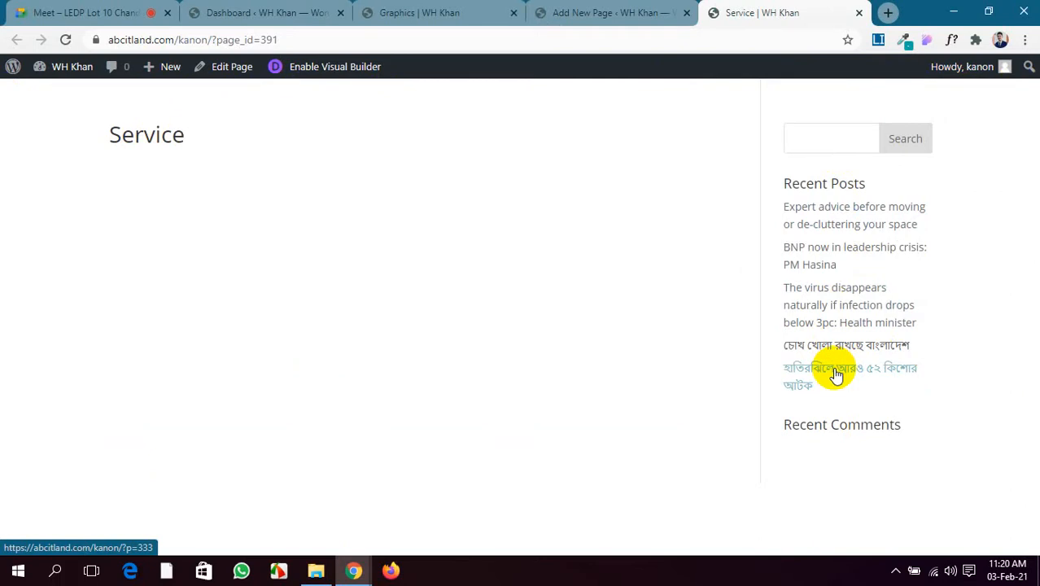
Step: Glance at the Graphics page, then outline the live Service page and its title row
left_click(639, 10)
left_click(421, 9)
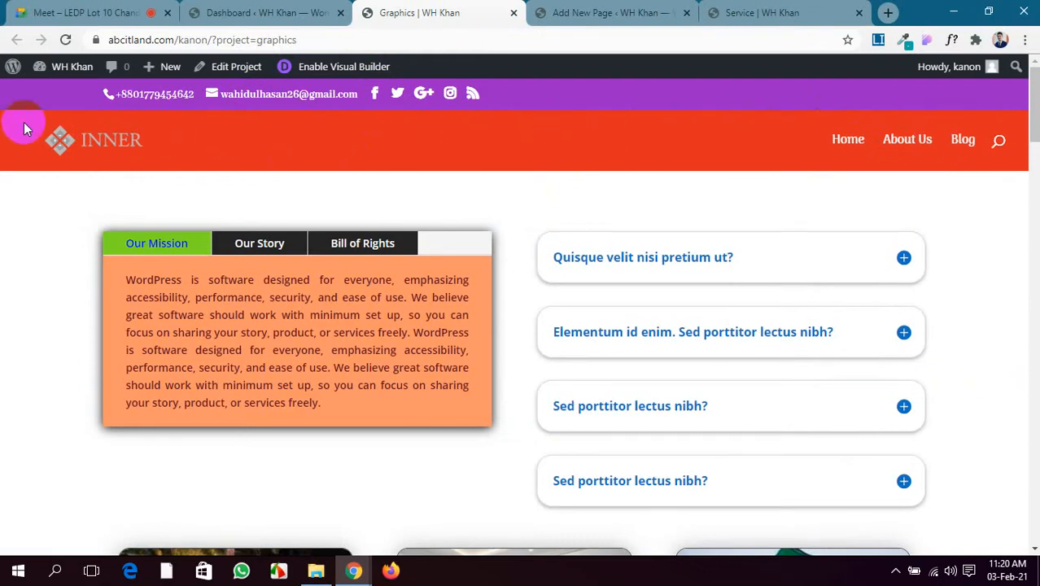
left_click(801, 8)
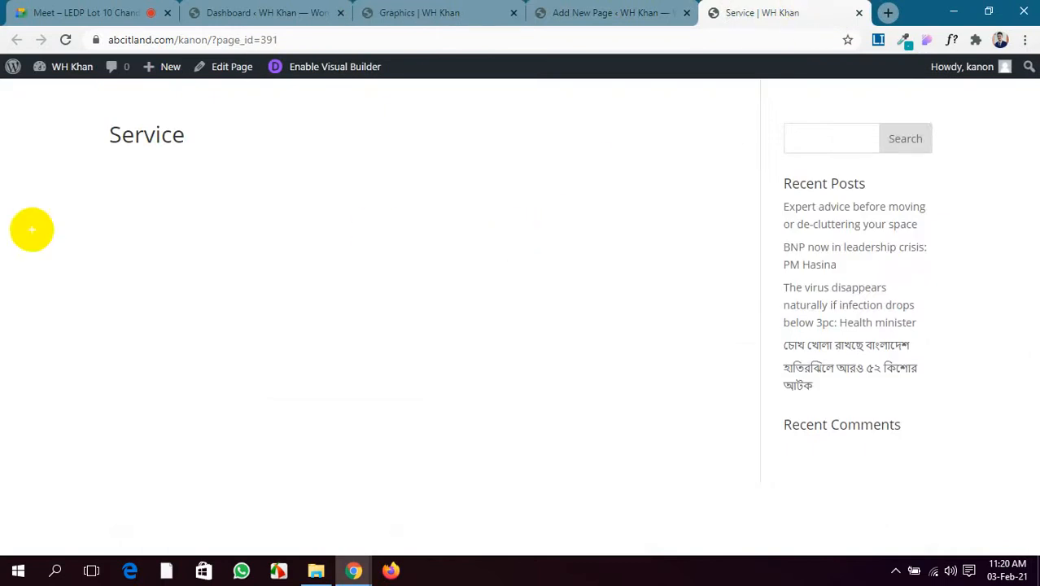
mouse_move(6, 88)
left_mouse_down()
mouse_move(606, 400)
mouse_move(1027, 529)
left_mouse_up()
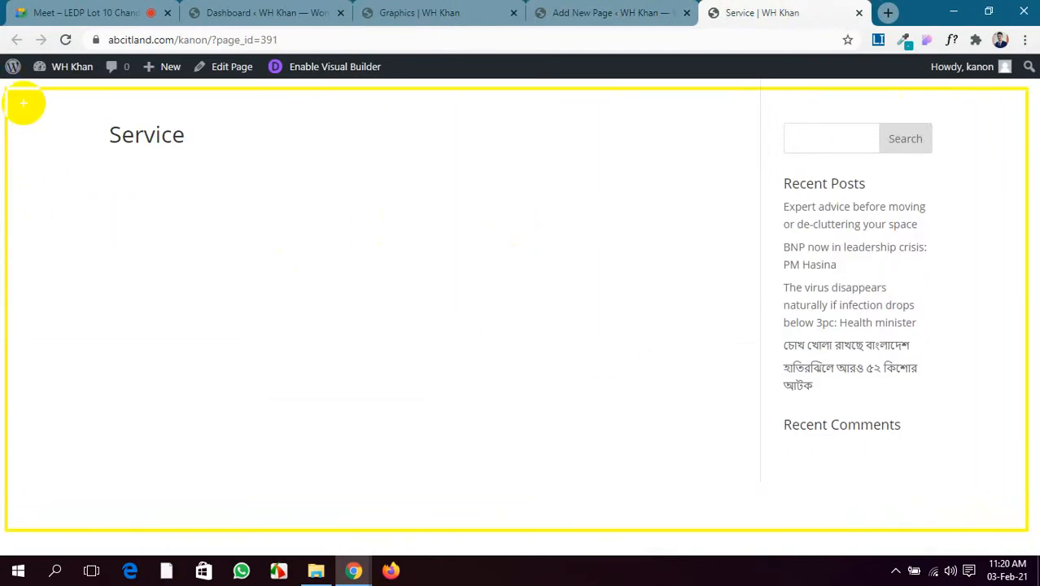
mouse_move(16, 98)
left_mouse_down()
mouse_move(107, 111)
mouse_move(906, 121)
mouse_move(1007, 128)
mouse_move(1014, 139)
left_mouse_up()
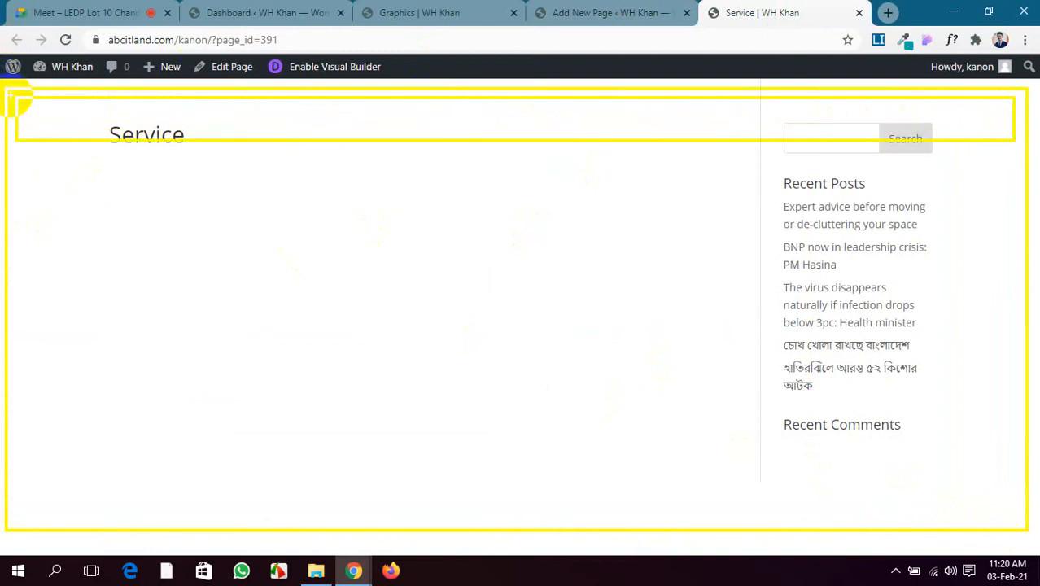
mouse_move(11, 96)
left_mouse_down()
mouse_move(439, 317)
mouse_move(882, 474)
mouse_move(1008, 507)
mouse_move(1017, 519)
left_mouse_up()
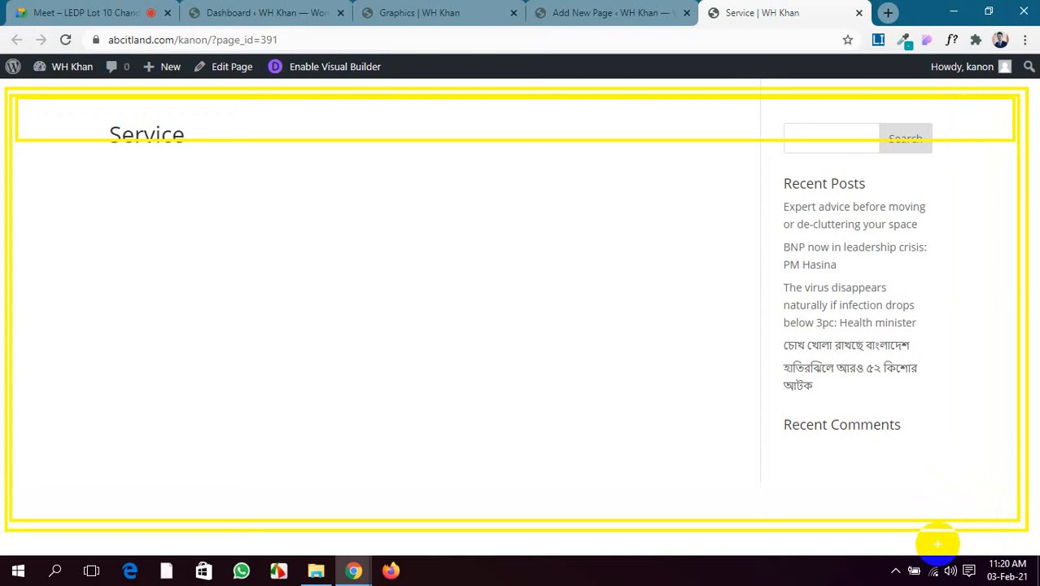
Step: Close the Service editor, live Service and Graphics tabs and return to the Meet call
left_click(453, 14)
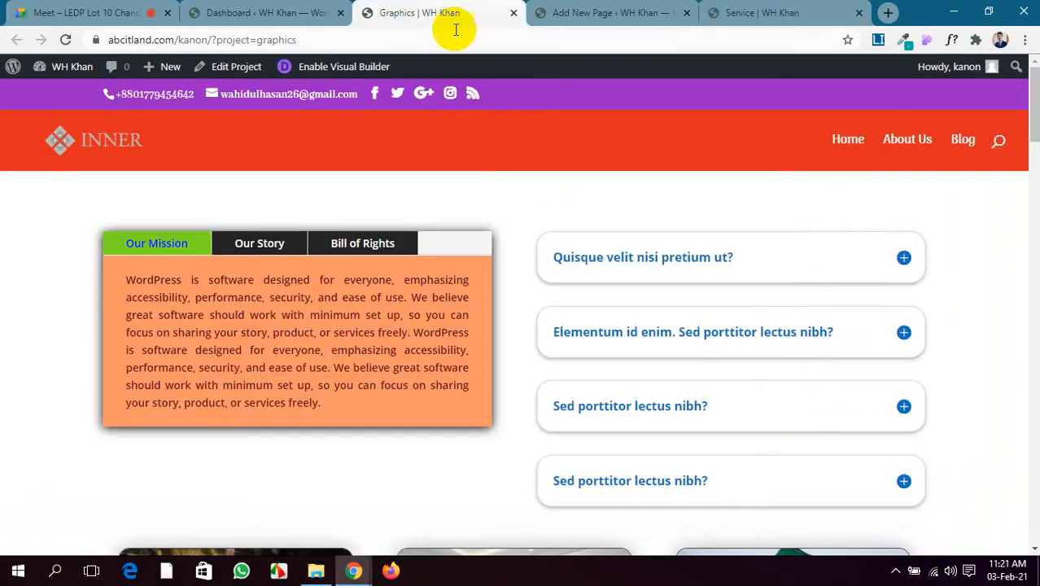
left_click(620, 11)
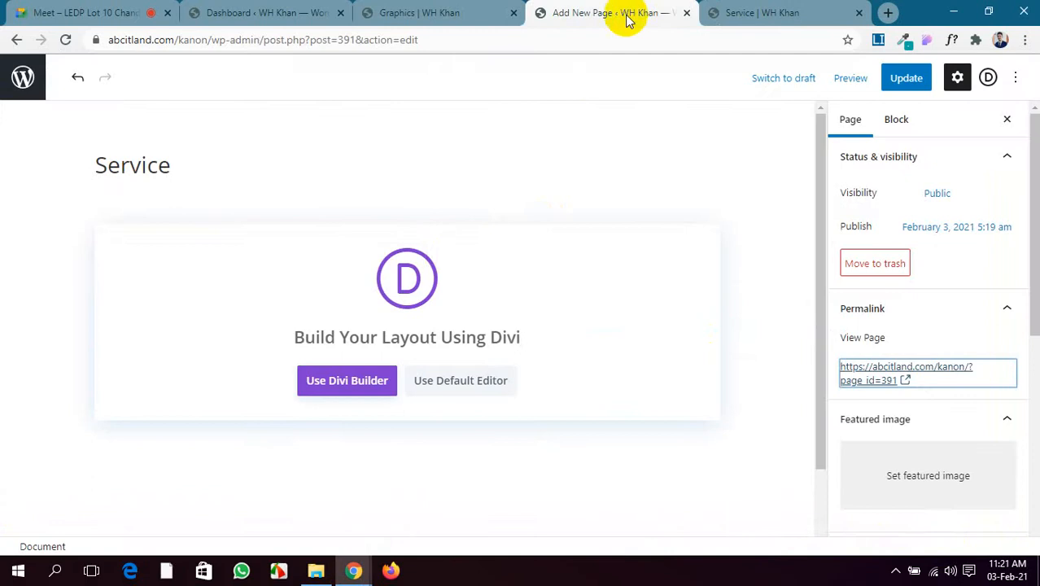
left_click(302, 10)
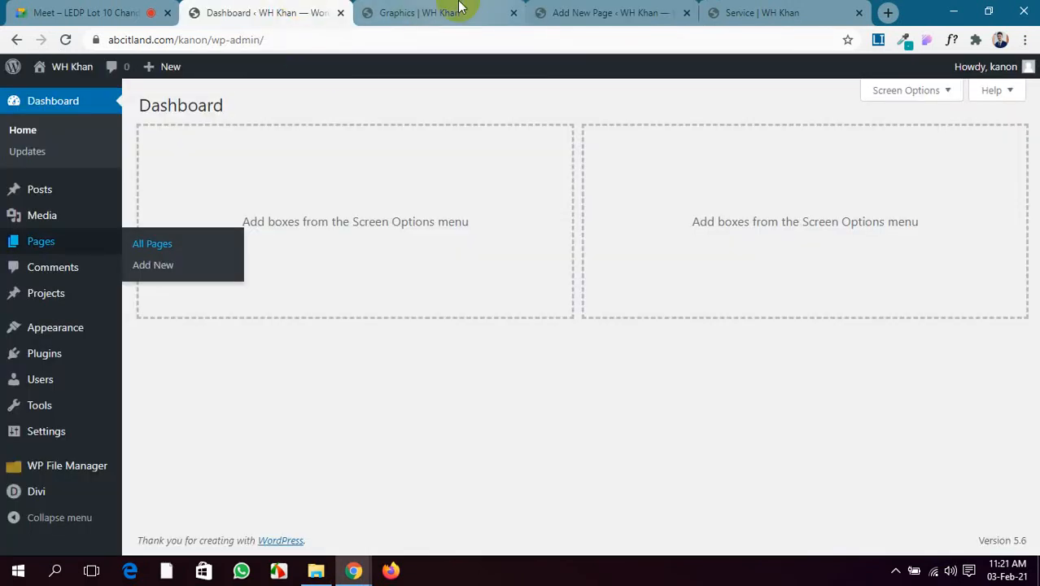
left_click(552, 10)
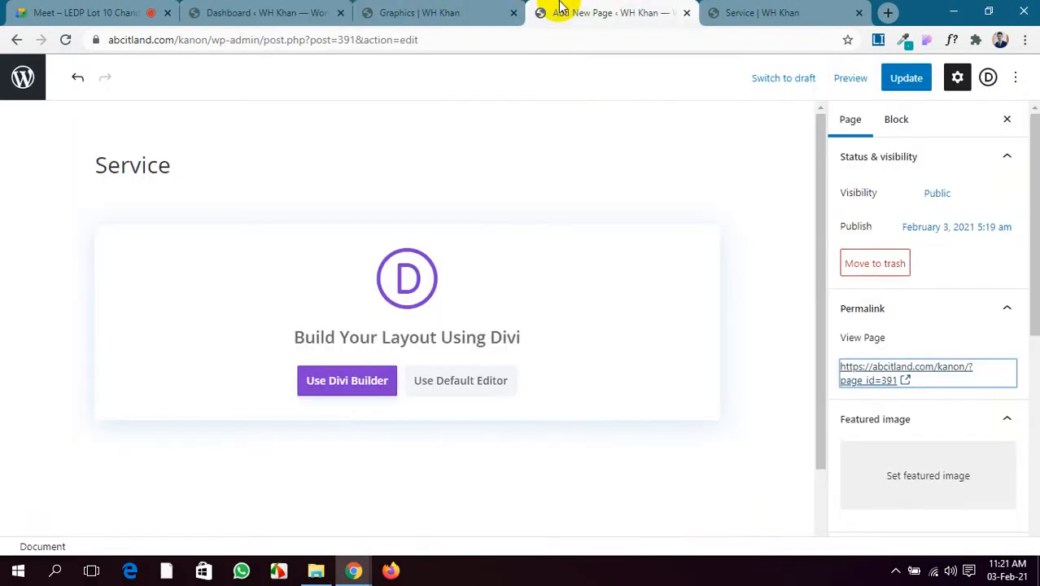
left_click(686, 13)
left_click(686, 13)
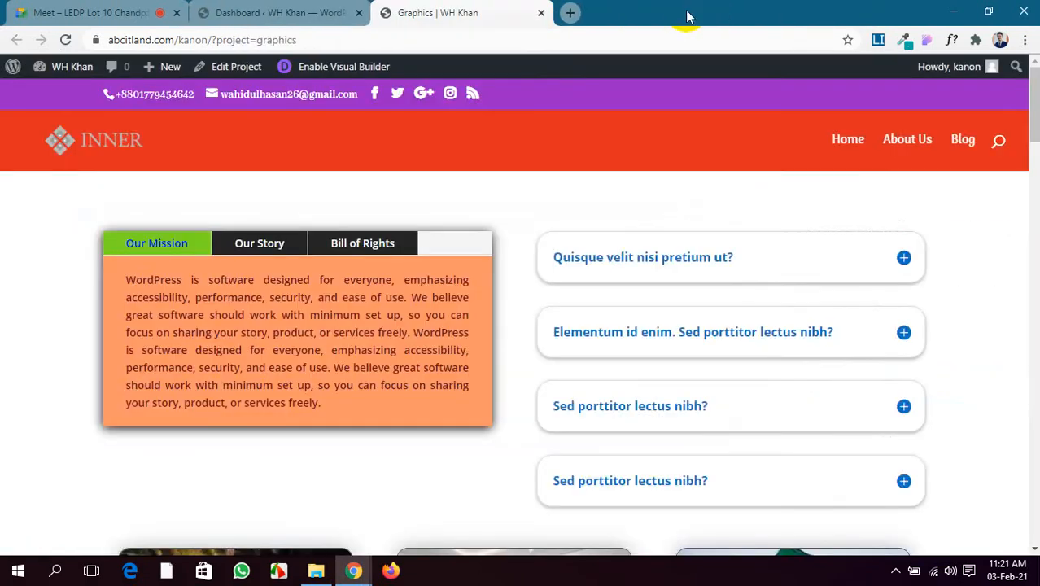
left_click(541, 12)
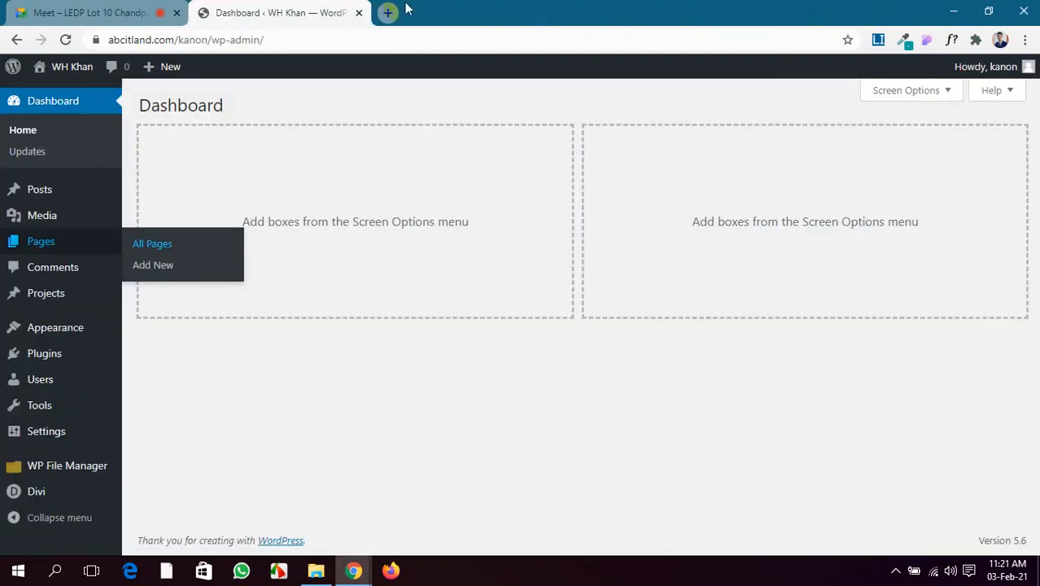
left_click(41, 10)
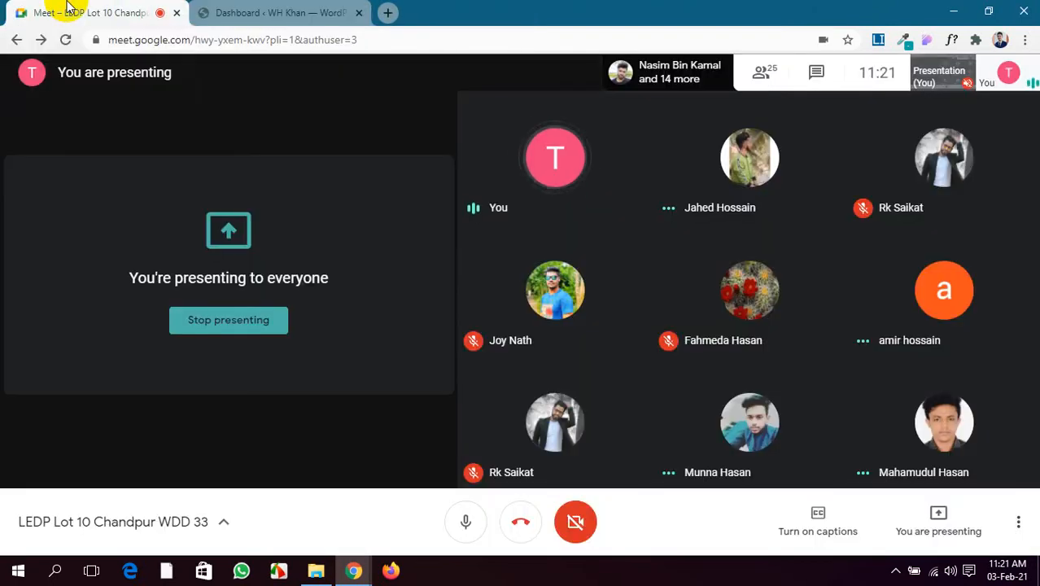
left_click(140, 234)
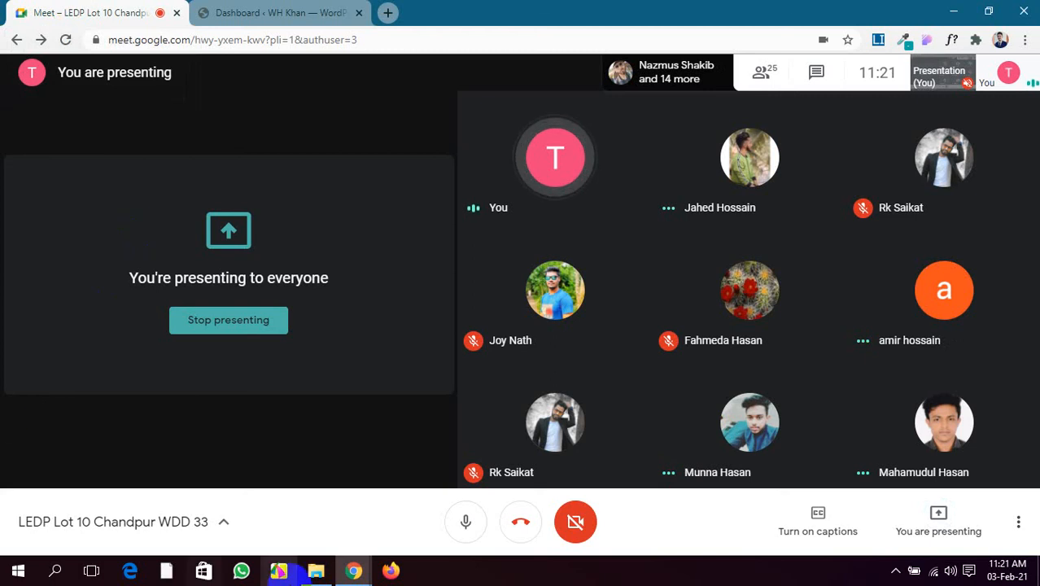